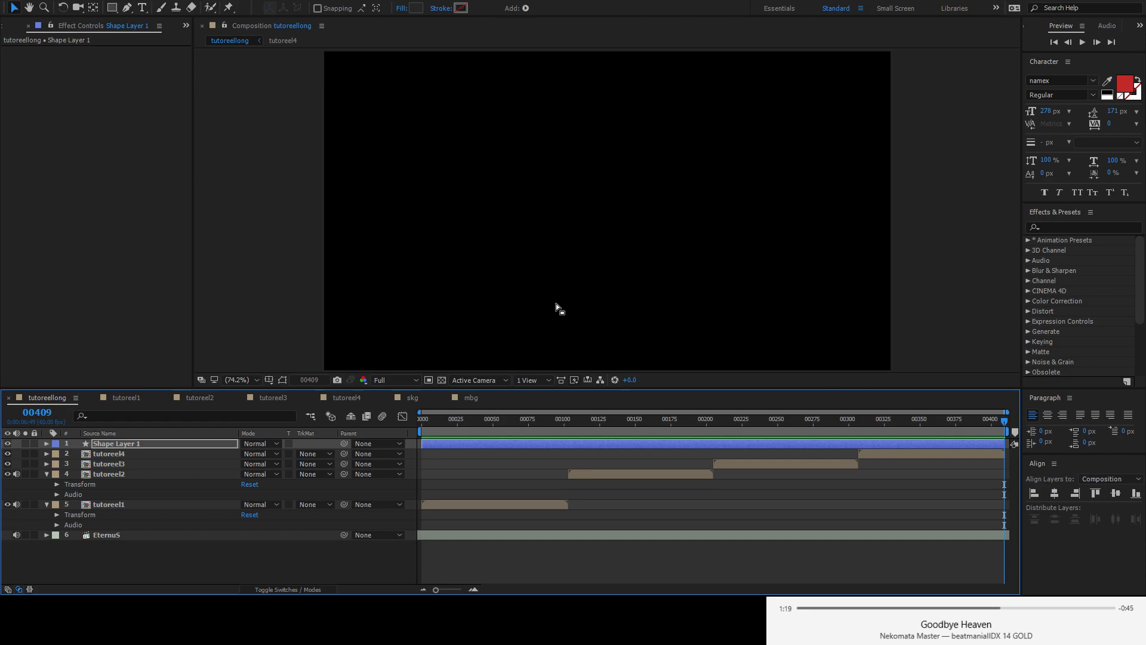
- Scrub through the tutoreellong composition and delete Shape Layer 1 from it
{"action": "left_click_drag", "start_coordinate": [432, 424], "coordinate": [746, 418]}
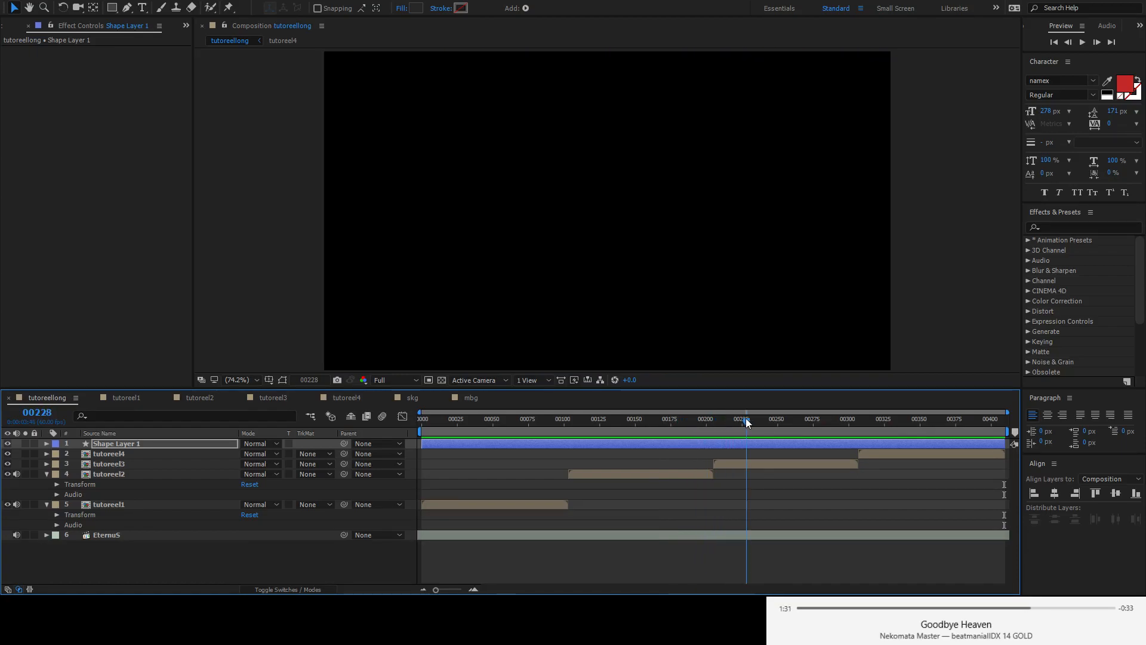
{"action": "left_click_drag", "start_coordinate": [746, 417], "coordinate": [894, 434]}
{"action": "left_click_drag", "start_coordinate": [791, 434], "coordinate": [413, 436]}
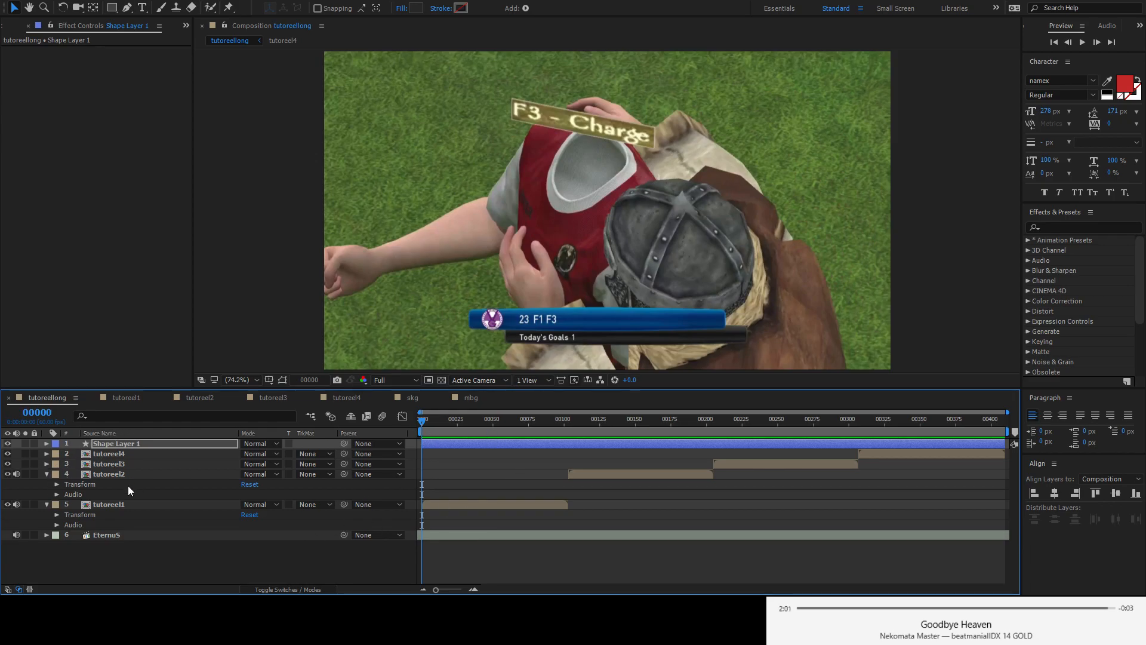
{"action": "left_click_drag", "start_coordinate": [422, 422], "coordinate": [744, 447]}
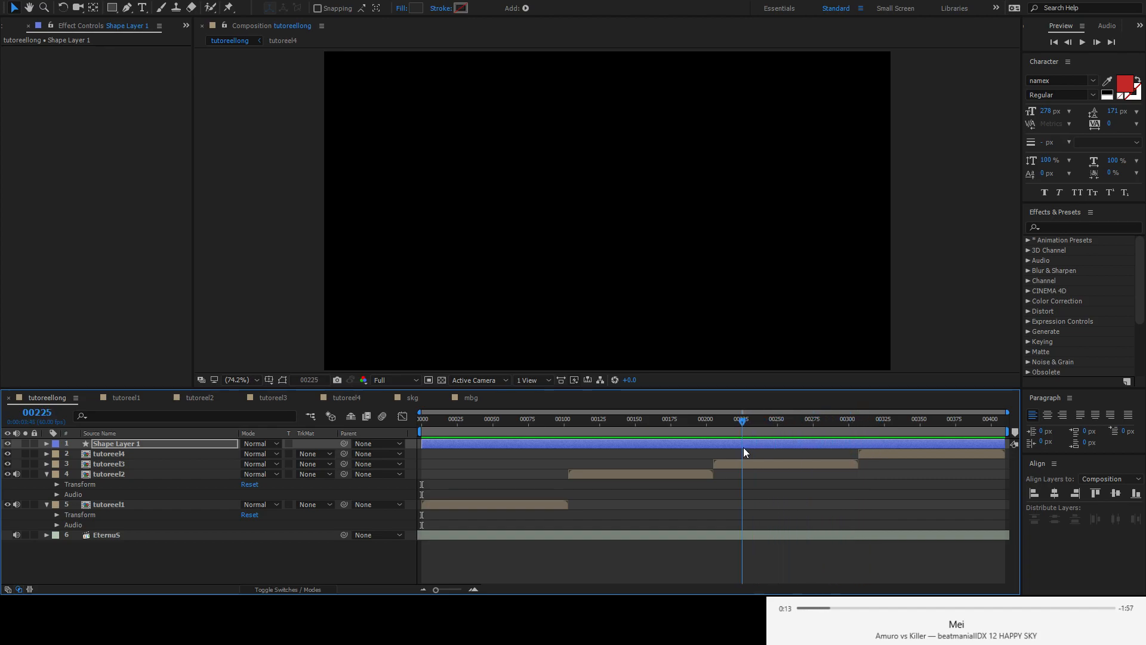
{"action": "left_click", "coordinate": [148, 445]}
{"action": "key", "text": "Delete"}
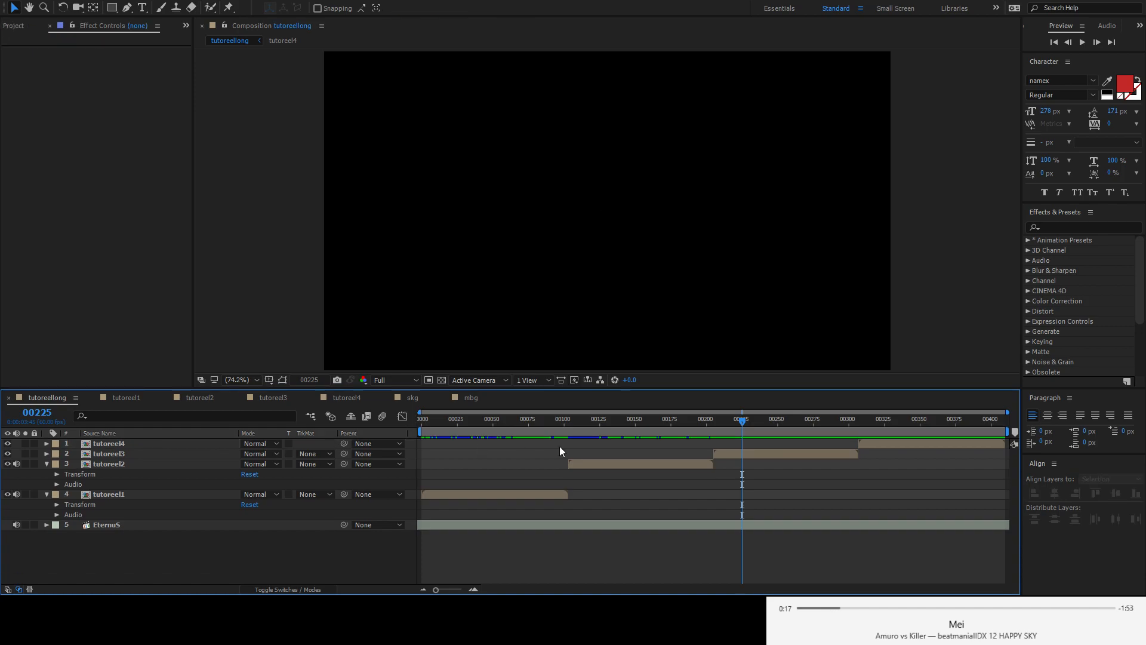
- Return to frame 0 and open the tutoreel1 composition, then the mbg composition nested inside it
{"action": "left_click_drag", "start_coordinate": [534, 425], "coordinate": [414, 428]}
{"action": "double_click", "coordinate": [127, 493]}
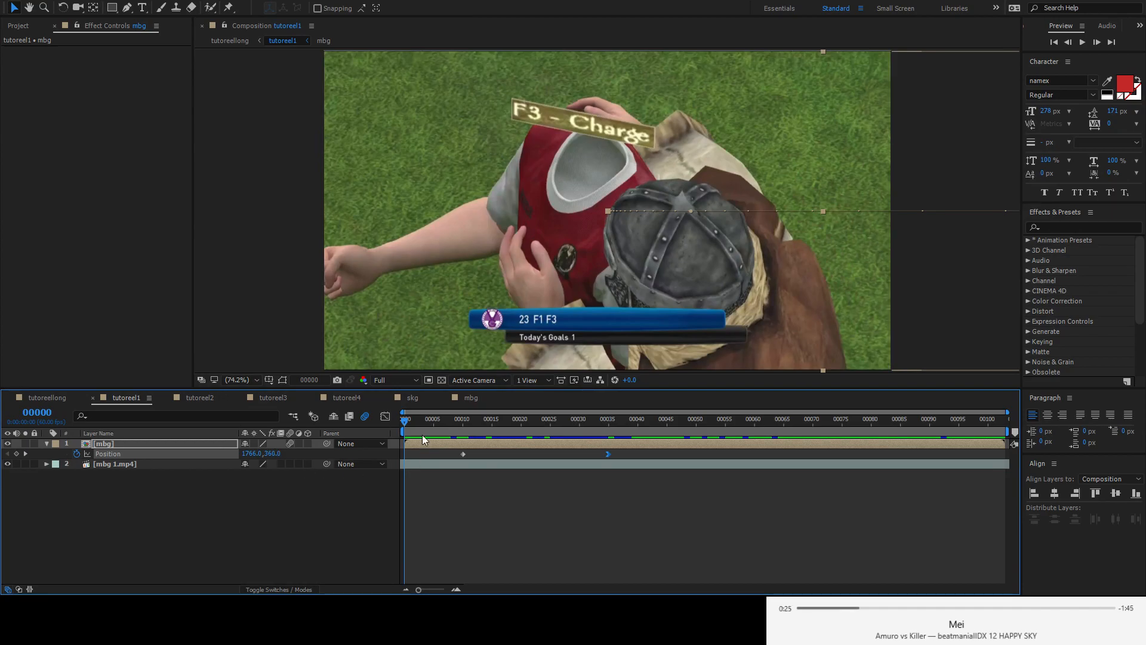
{"action": "double_click", "coordinate": [127, 443]}
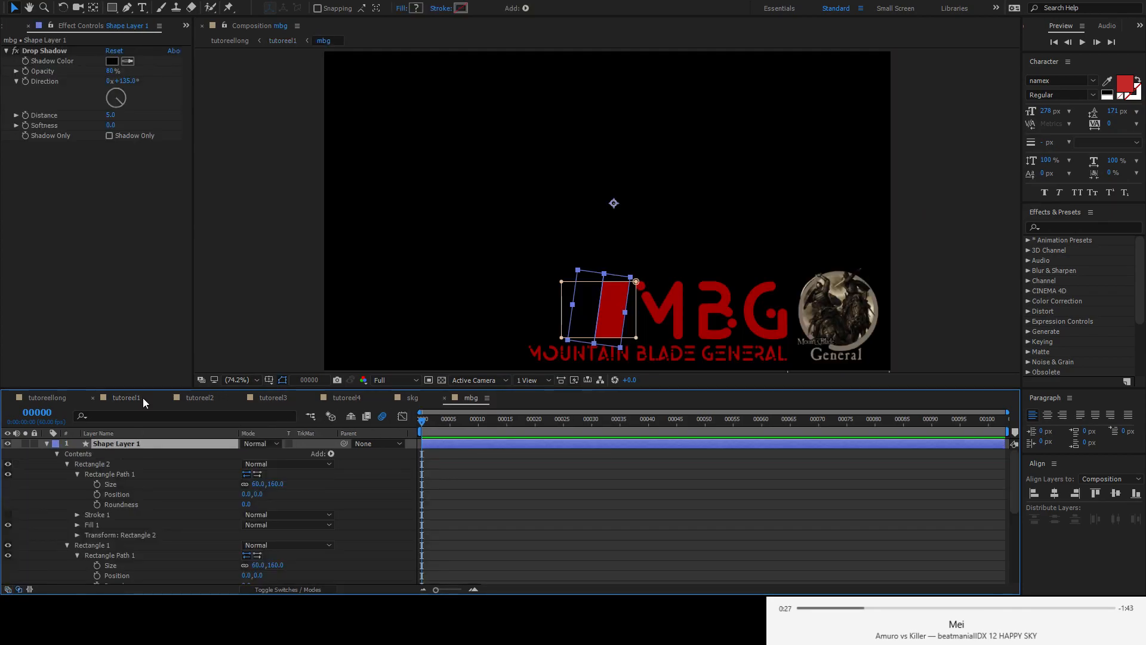
- Show the project items, return to the tutoreellong composition and scrub its timeline back to frame 0
{"action": "left_click", "coordinate": [12, 25]}
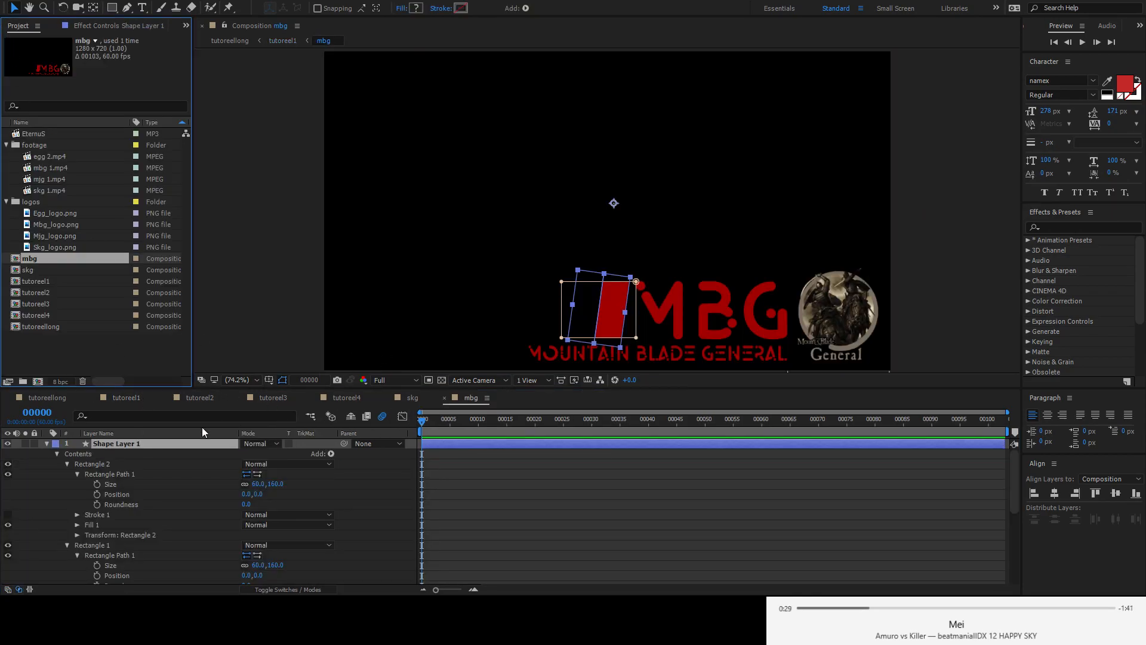
{"action": "left_click", "coordinate": [109, 397]}
{"action": "left_click", "coordinate": [54, 399]}
{"action": "left_click_drag", "start_coordinate": [415, 420], "coordinate": [813, 421]}
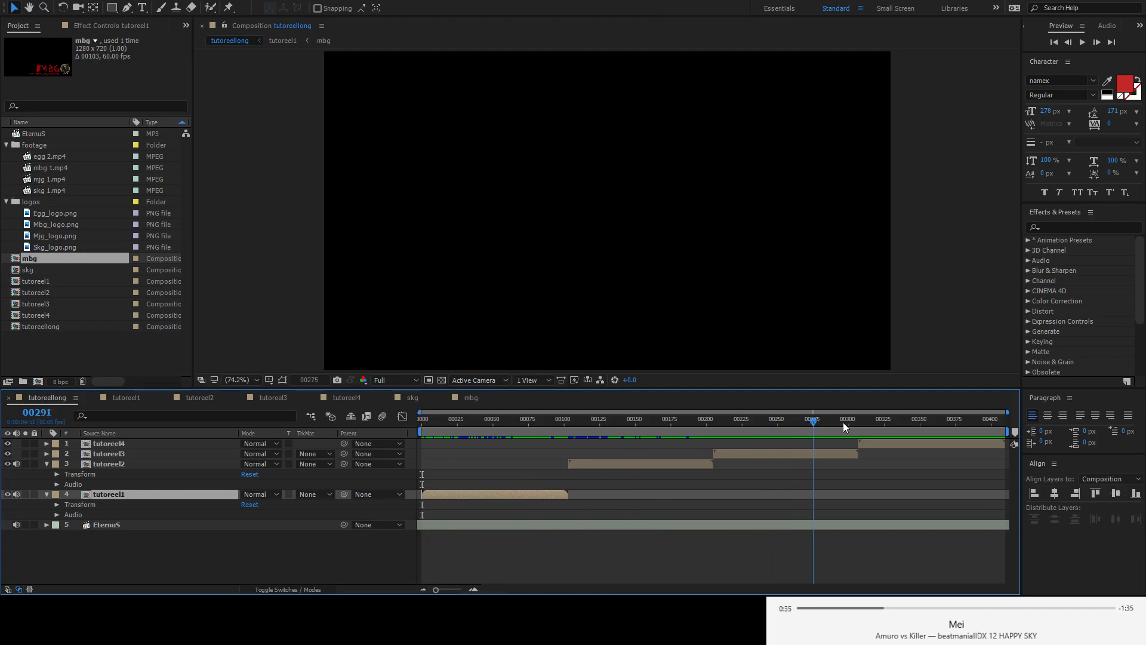
{"action": "left_click", "coordinate": [427, 422]}
{"action": "left_click_drag", "start_coordinate": [436, 427], "coordinate": [411, 427]}
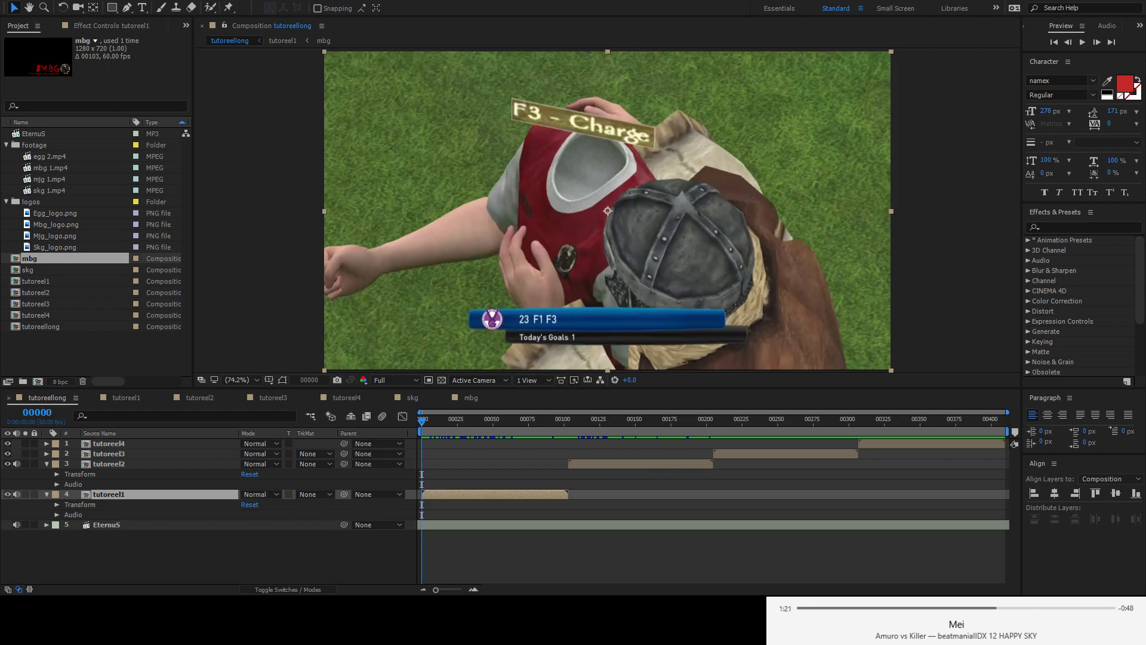
- Select the tutoreel1, tutoreel2, tutoreel3 and tutoreel4 layers one after another to point out each clip
{"action": "left_click", "coordinate": [973, 346]}
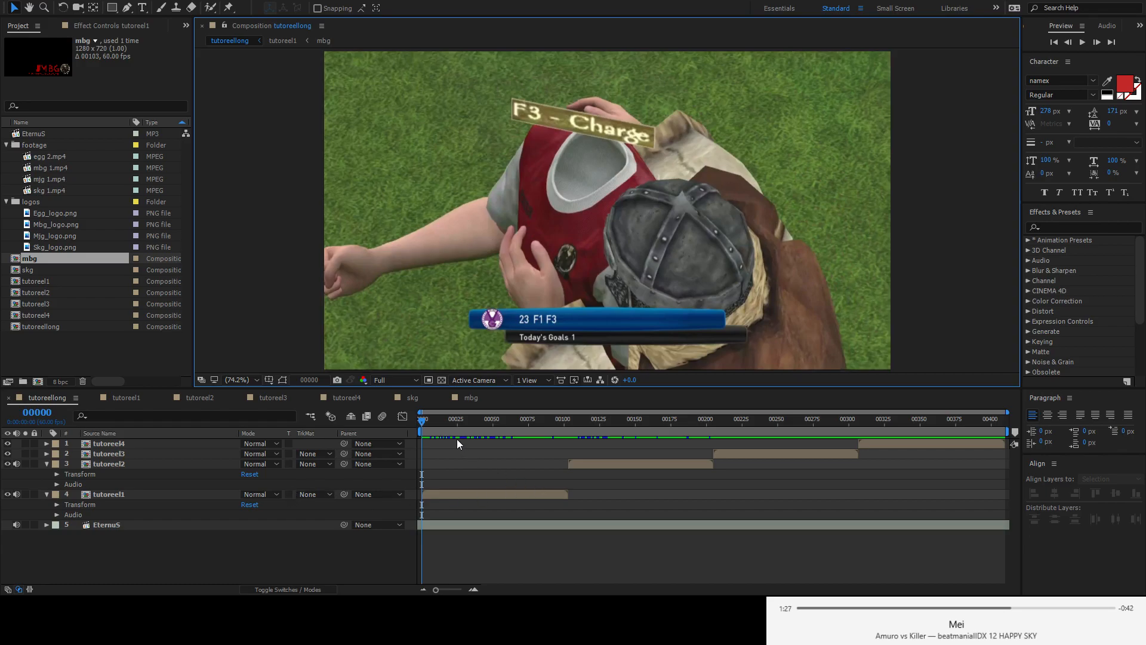
{"action": "left_click", "coordinate": [115, 495]}
{"action": "left_click", "coordinate": [119, 466]}
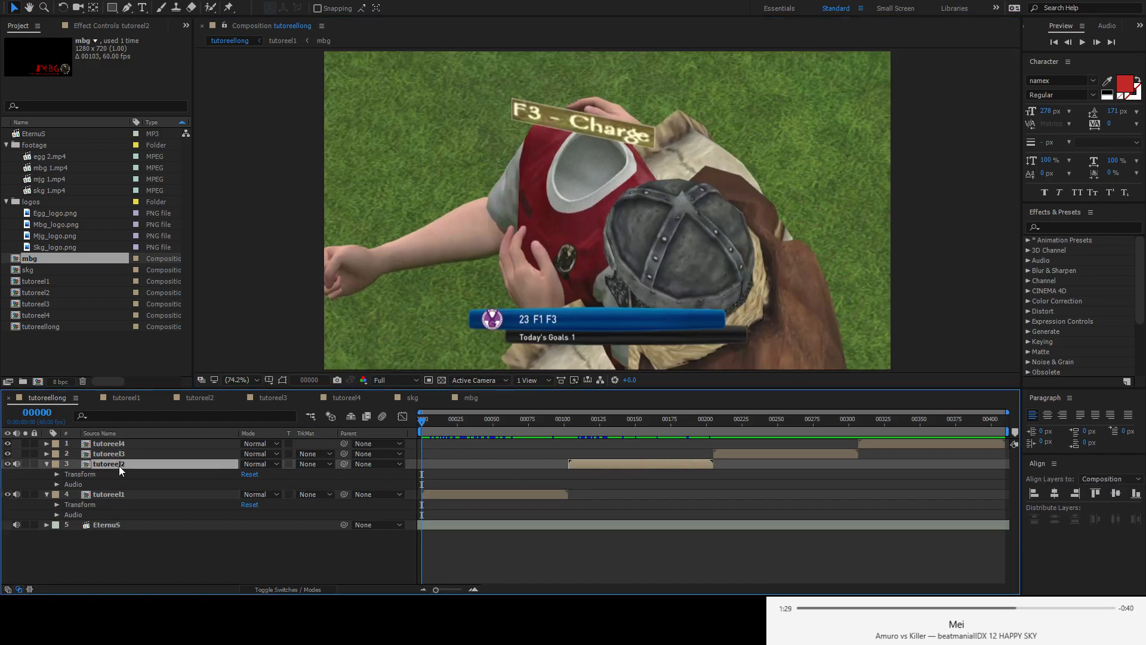
{"action": "left_click", "coordinate": [113, 453]}
{"action": "left_click", "coordinate": [113, 446]}
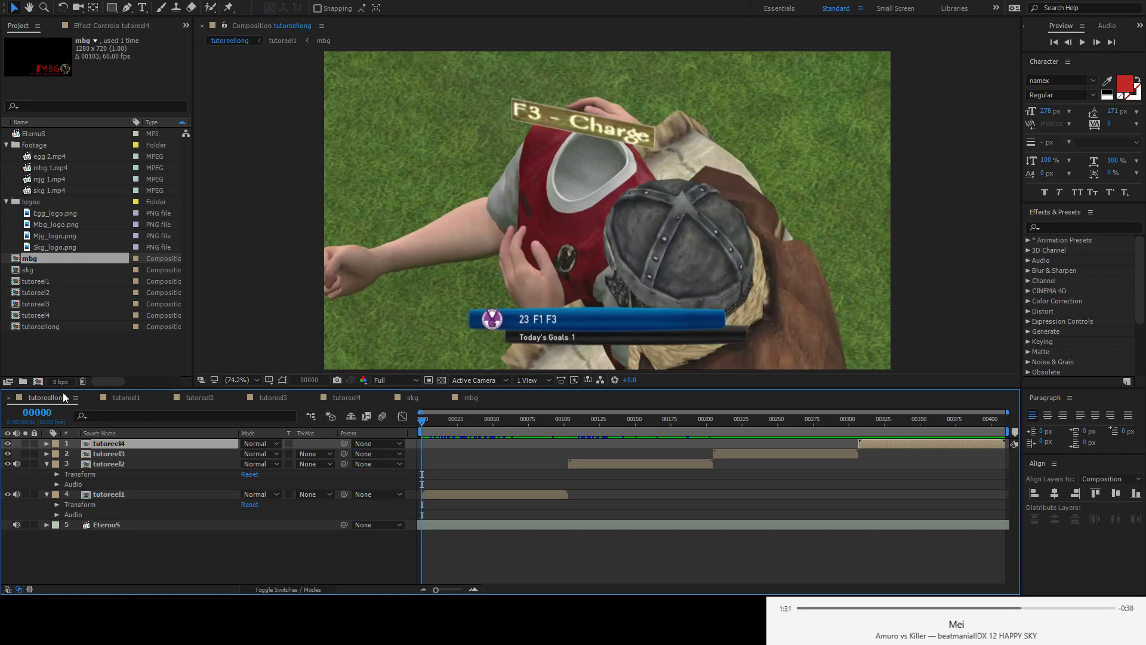
- View the new composition settings without creating one, and scrub tutoreellong to its last frame and back to frame 0
{"action": "left_click", "coordinate": [69, 342]}
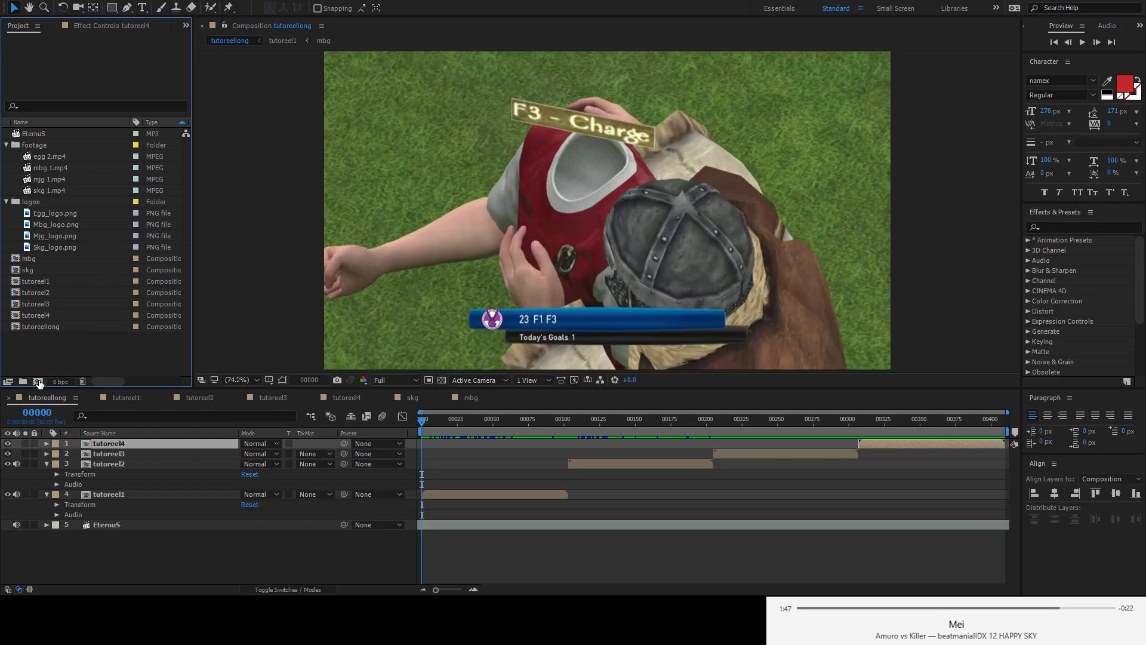
{"action": "left_click", "coordinate": [38, 381]}
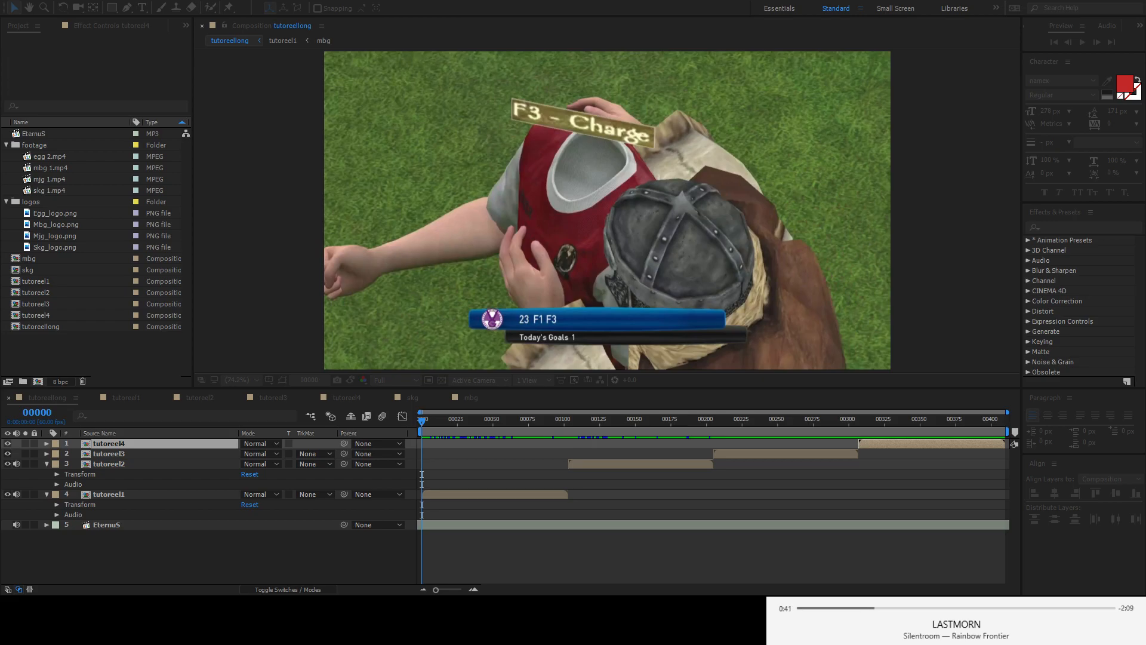
{"action": "left_click_drag", "start_coordinate": [420, 423], "coordinate": [1026, 425]}
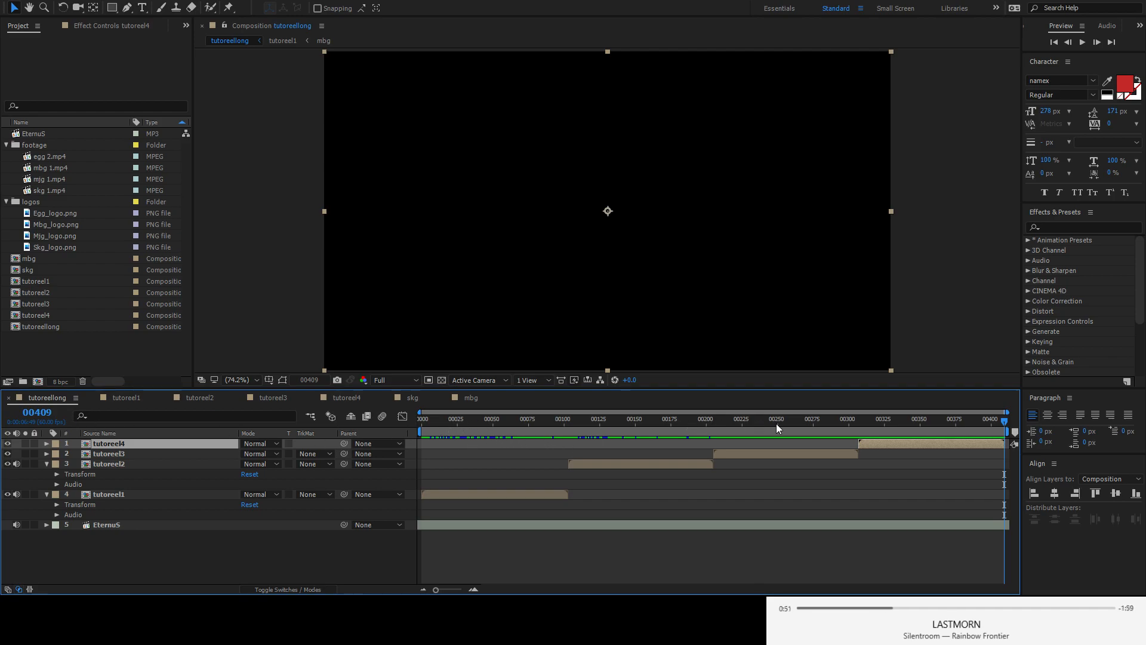
{"action": "left_click_drag", "start_coordinate": [1005, 418], "coordinate": [407, 459]}
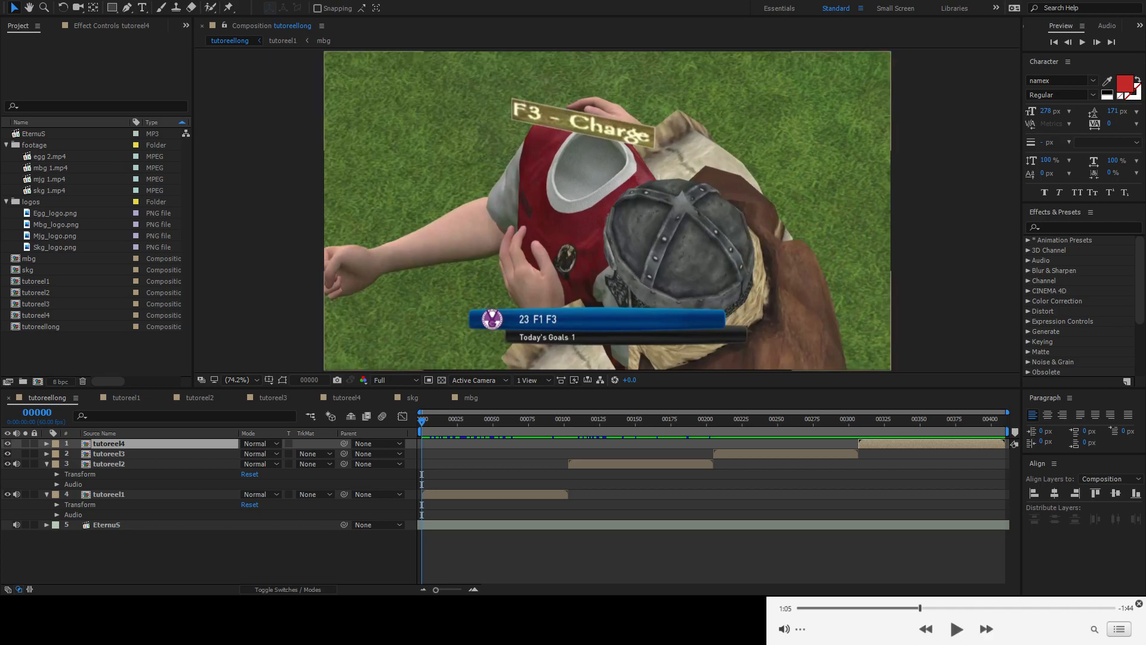
- Mute the existing EternuS layer and add the EternuS audio from the project again as a second layer below tutoreel1
{"action": "left_click", "coordinate": [265, 209]}
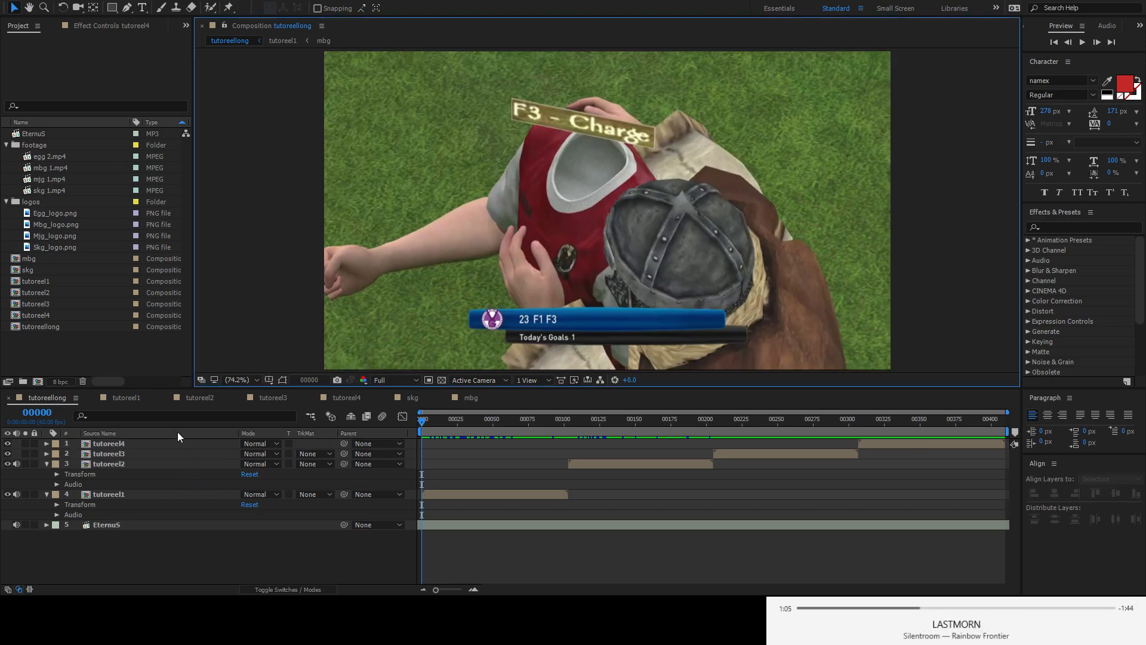
{"action": "left_click", "coordinate": [126, 74]}
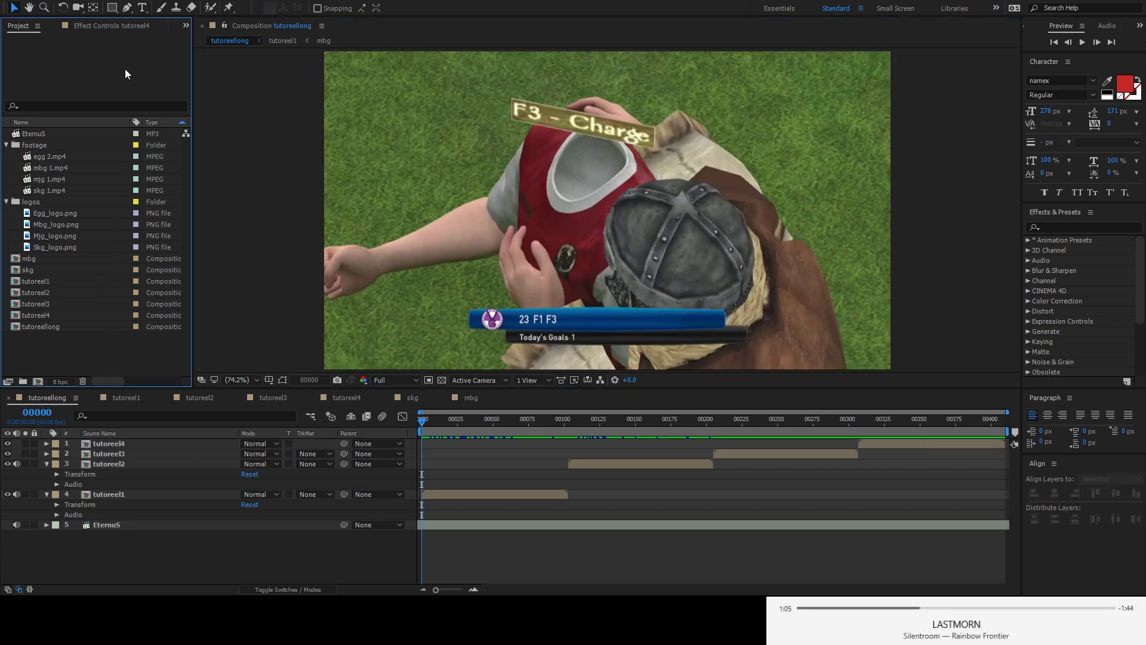
{"action": "left_click", "coordinate": [111, 526]}
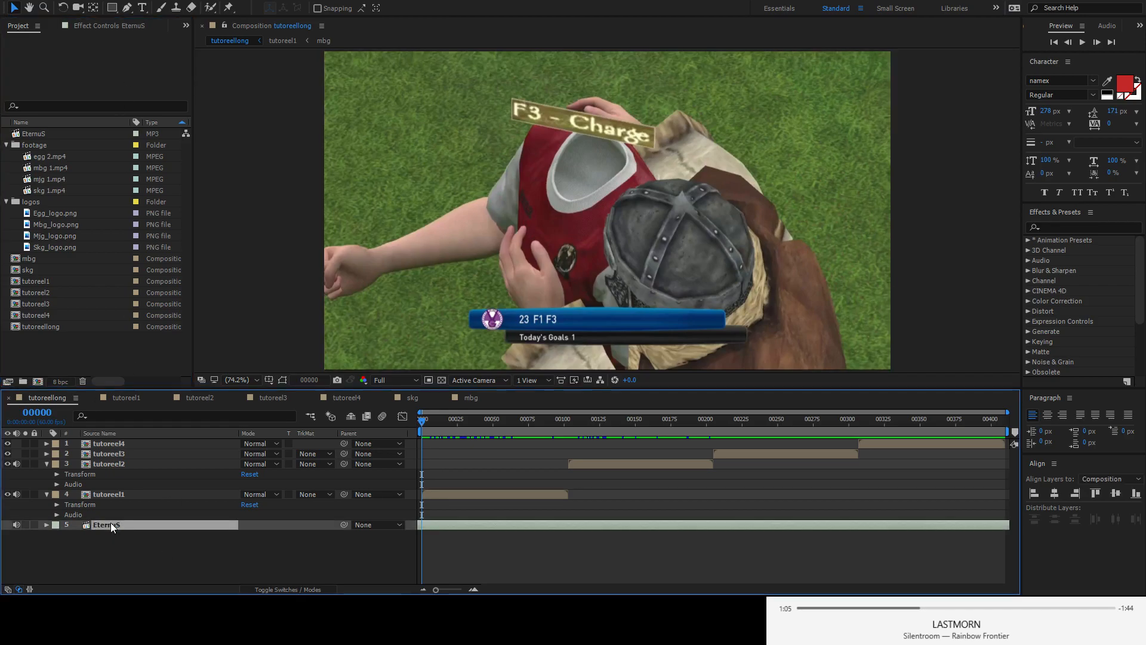
{"action": "left_click", "coordinate": [33, 133]}
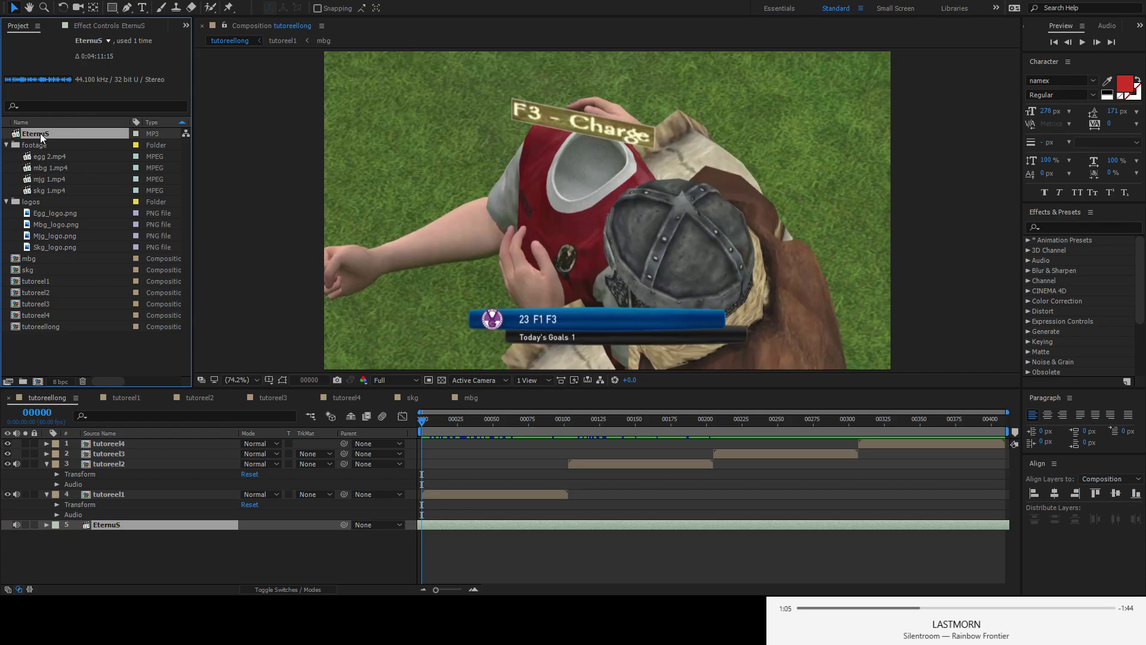
{"action": "left_click", "coordinate": [17, 529]}
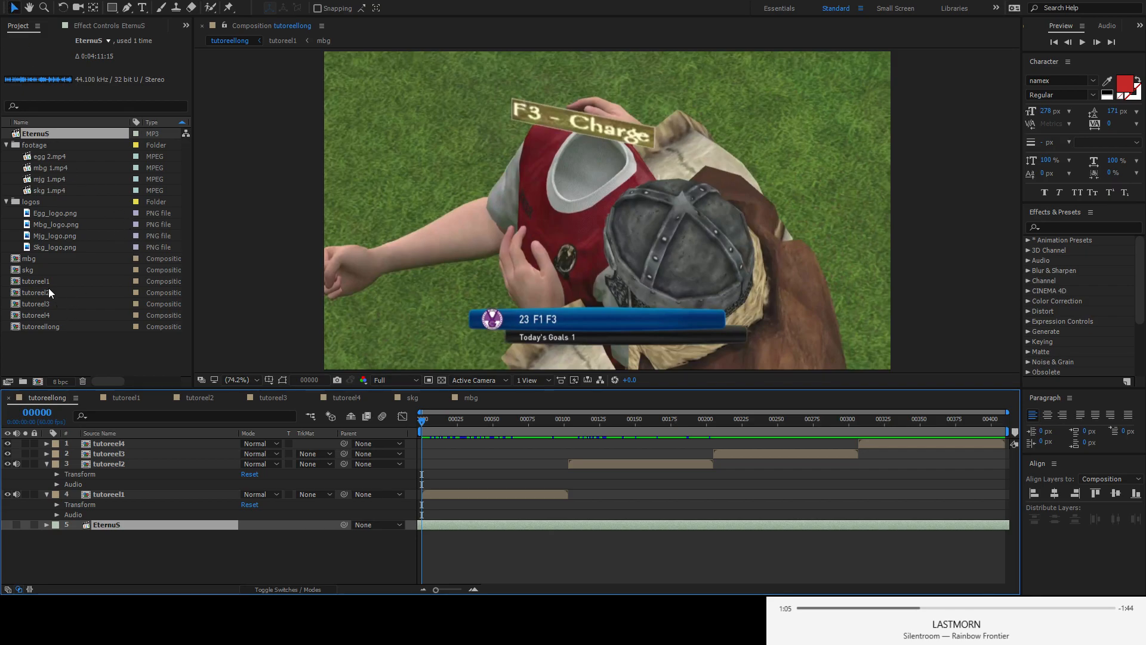
{"action": "left_click", "coordinate": [245, 180]}
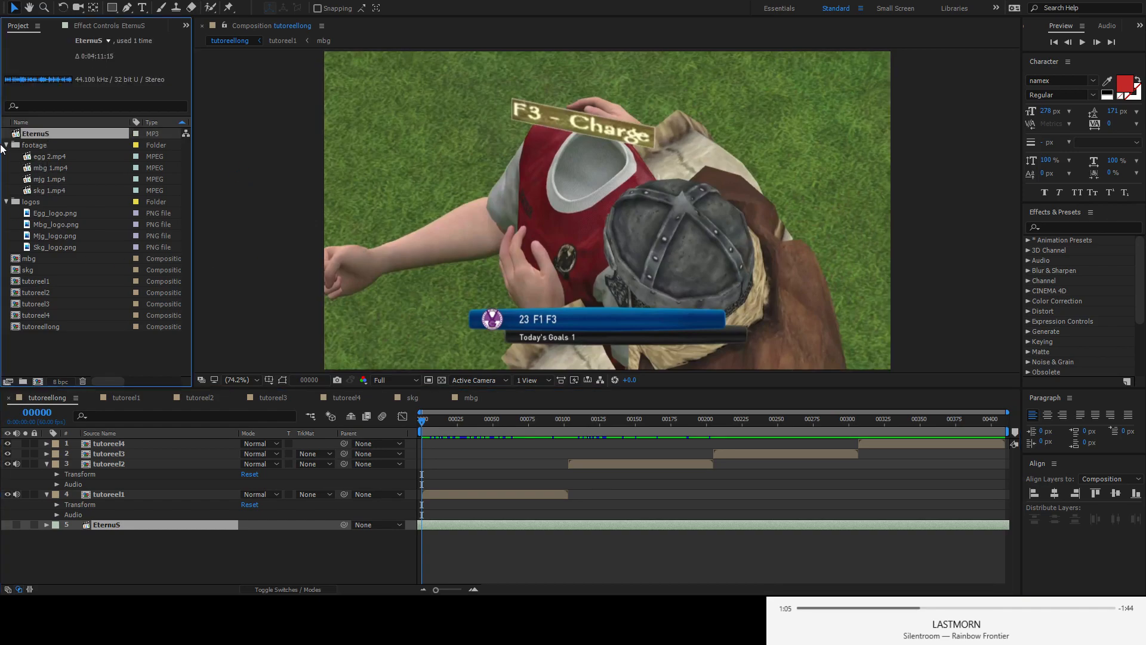
{"action": "left_click_drag", "start_coordinate": [42, 133], "coordinate": [77, 518]}
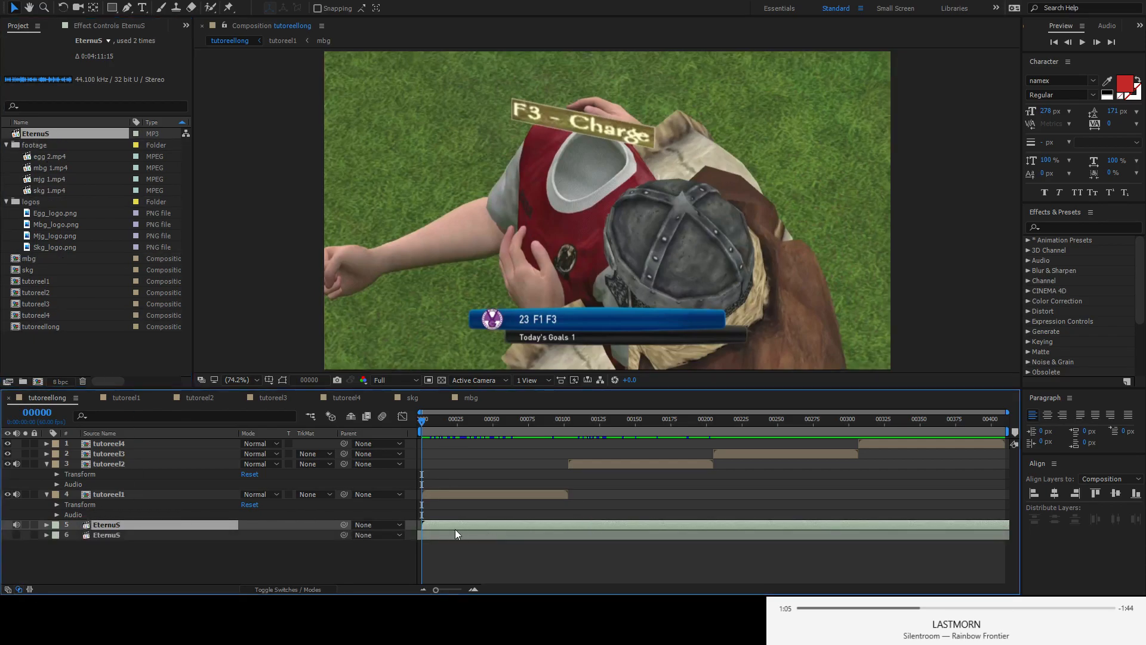
- Hide the video of all four tutoreel layers, preview the audio and return to frame 0
{"action": "left_click_drag", "start_coordinate": [8, 494], "coordinate": [8, 443]}
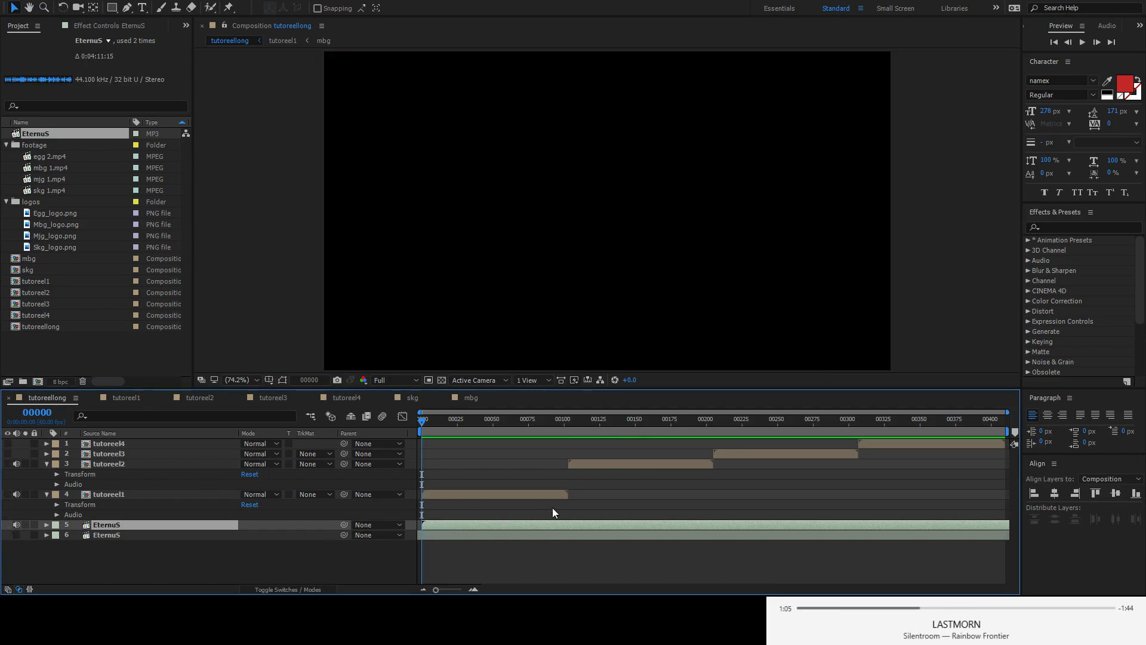
{"action": "key", "text": "space"}
{"action": "key", "text": "space"}
{"action": "left_click_drag", "start_coordinate": [436, 424], "coordinate": [413, 423]}
{"action": "left_click_drag", "start_coordinate": [421, 421], "coordinate": [399, 448]}
- Unmute the original EternuS layer, delete its duplicate and play a preview of the composition
{"action": "left_click", "coordinate": [17, 535]}
{"action": "key", "text": "Delete"}
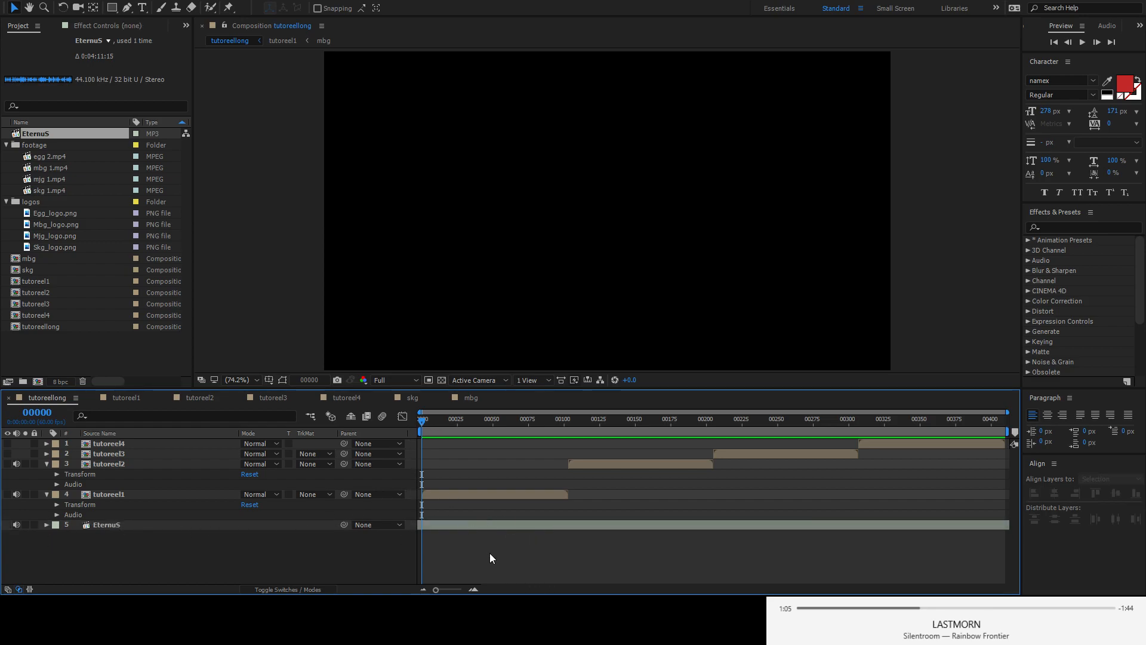
{"action": "key", "text": "space"}
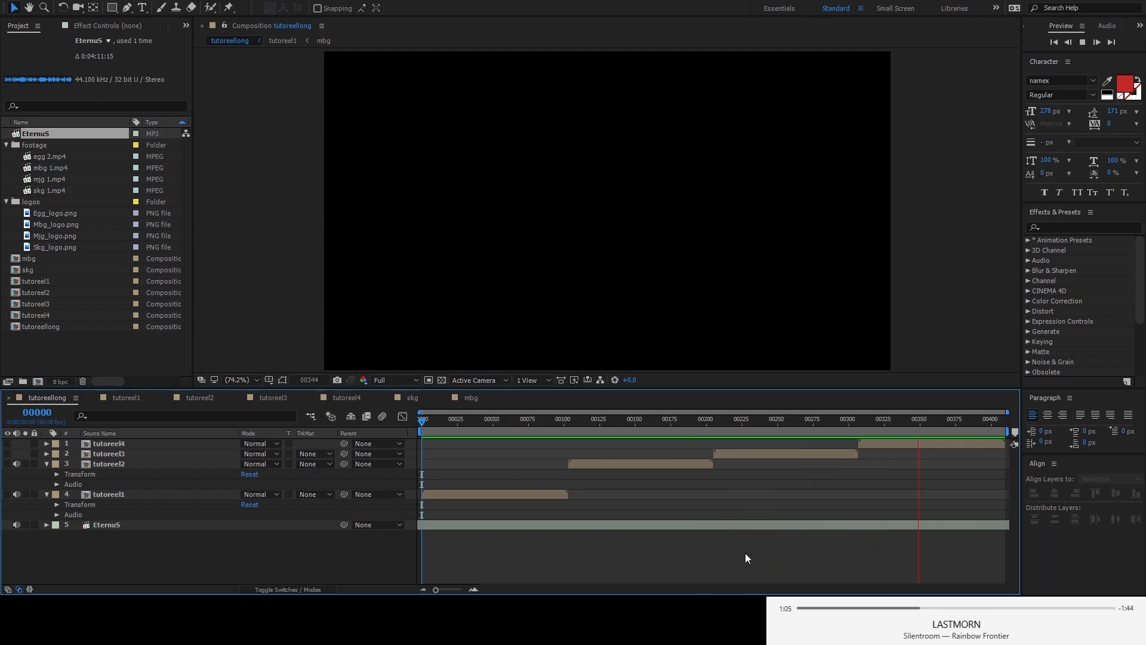
{"action": "key", "text": "space"}
- Move to the last frame of tutoreellong, select that composition in the project and open its settings
{"action": "left_click_drag", "start_coordinate": [431, 419], "coordinate": [1032, 432]}
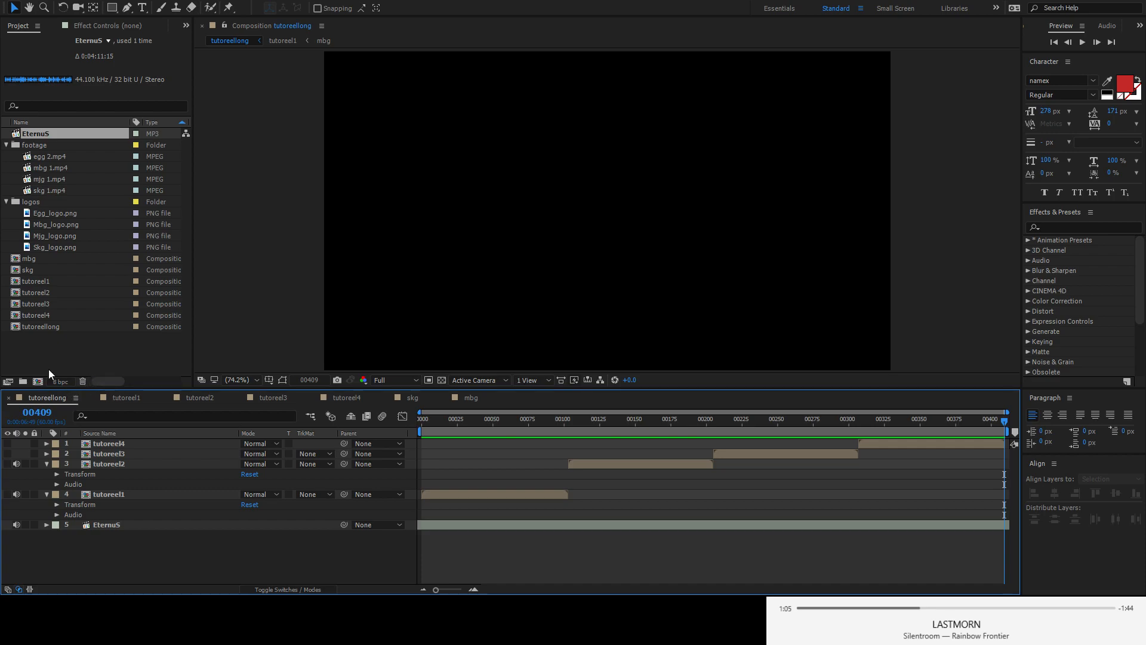
{"action": "left_click", "coordinate": [53, 327]}
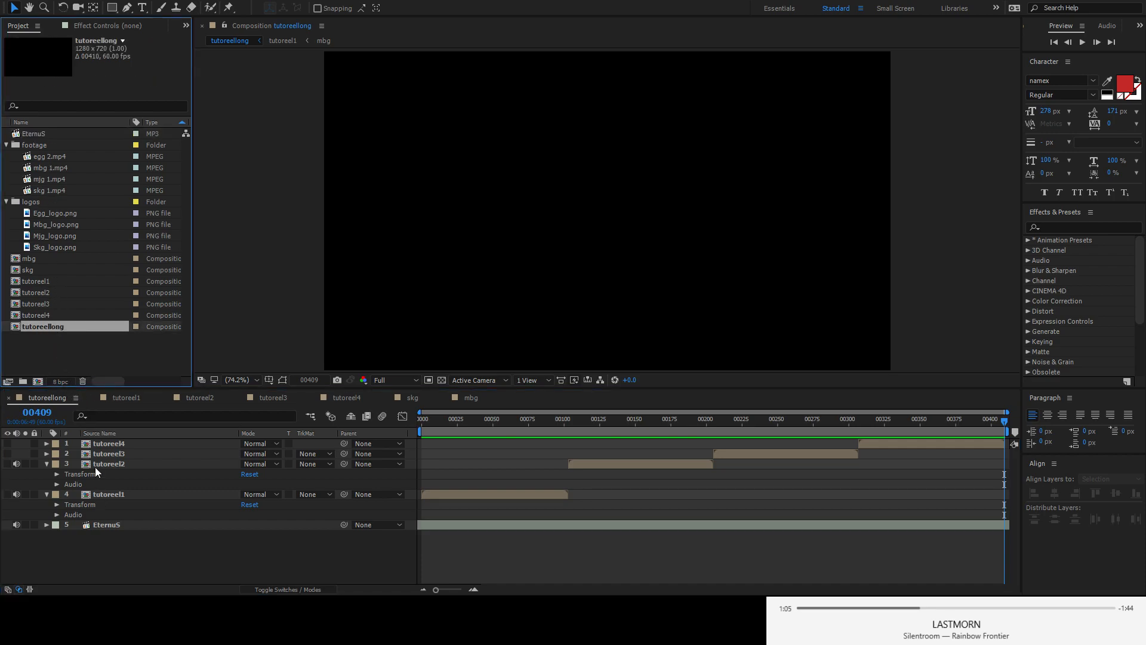
{"action": "key", "text": "ctrl+alt+m"}
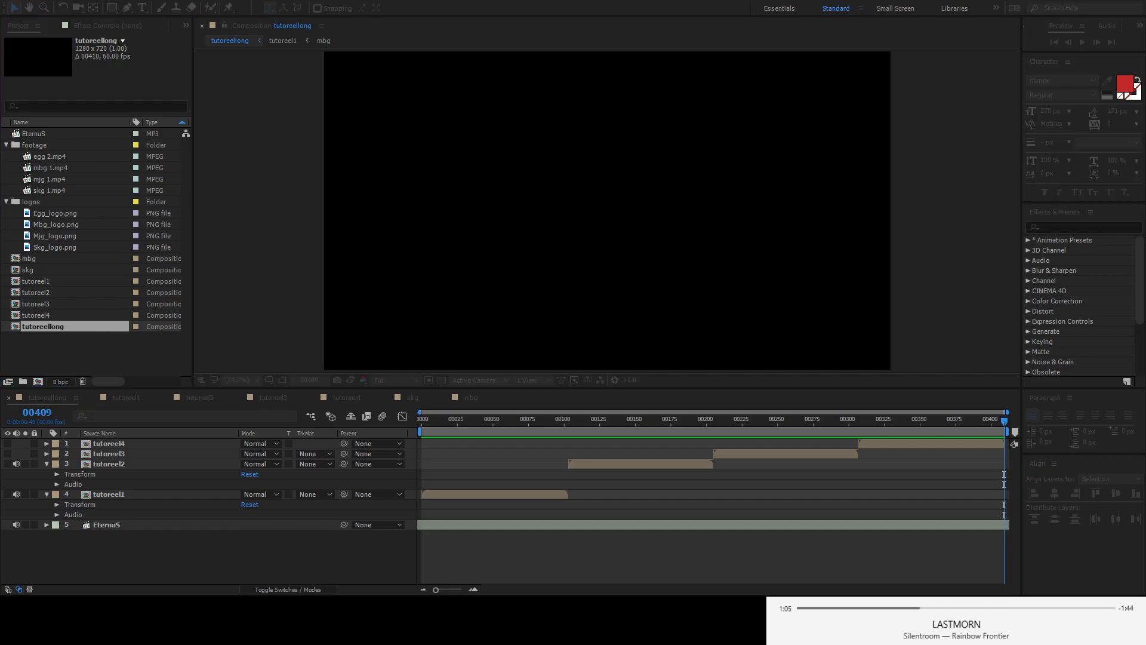
- Make the tutoreel1 and tutoreel2 layers visible again and scrub through the cut between them
{"action": "left_click_drag", "start_coordinate": [428, 419], "coordinate": [569, 428]}
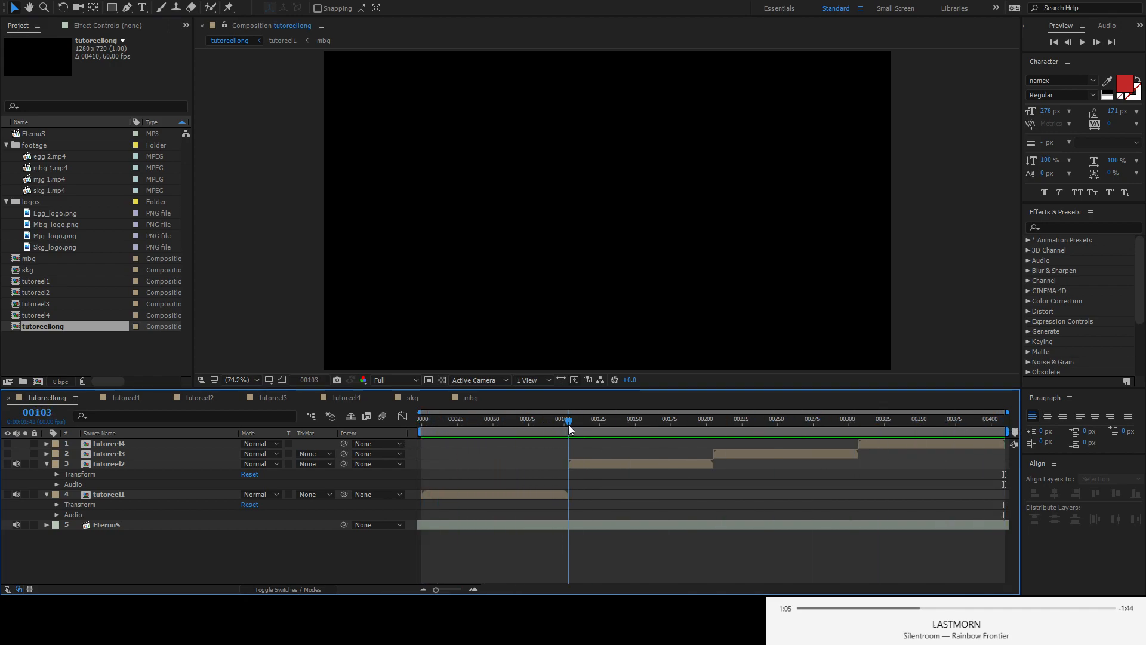
{"action": "left_click", "coordinate": [114, 494]}
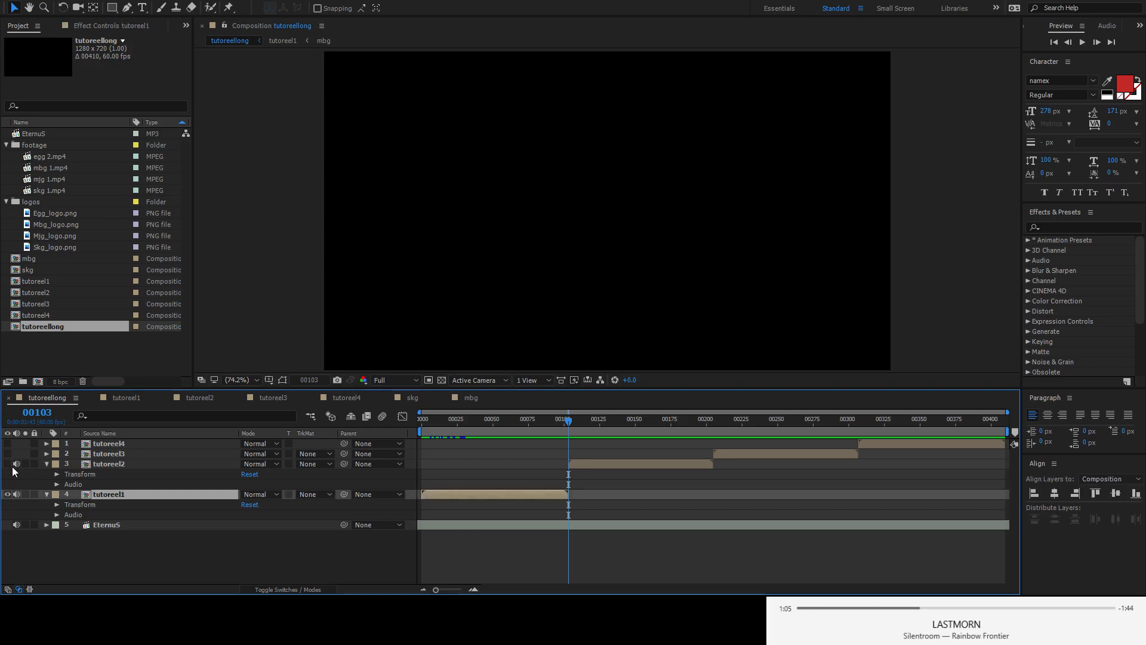
{"action": "left_click", "coordinate": [7, 463]}
{"action": "left_click_drag", "start_coordinate": [502, 416], "coordinate": [576, 424]}
{"action": "left_click_drag", "start_coordinate": [632, 419], "coordinate": [645, 419]}
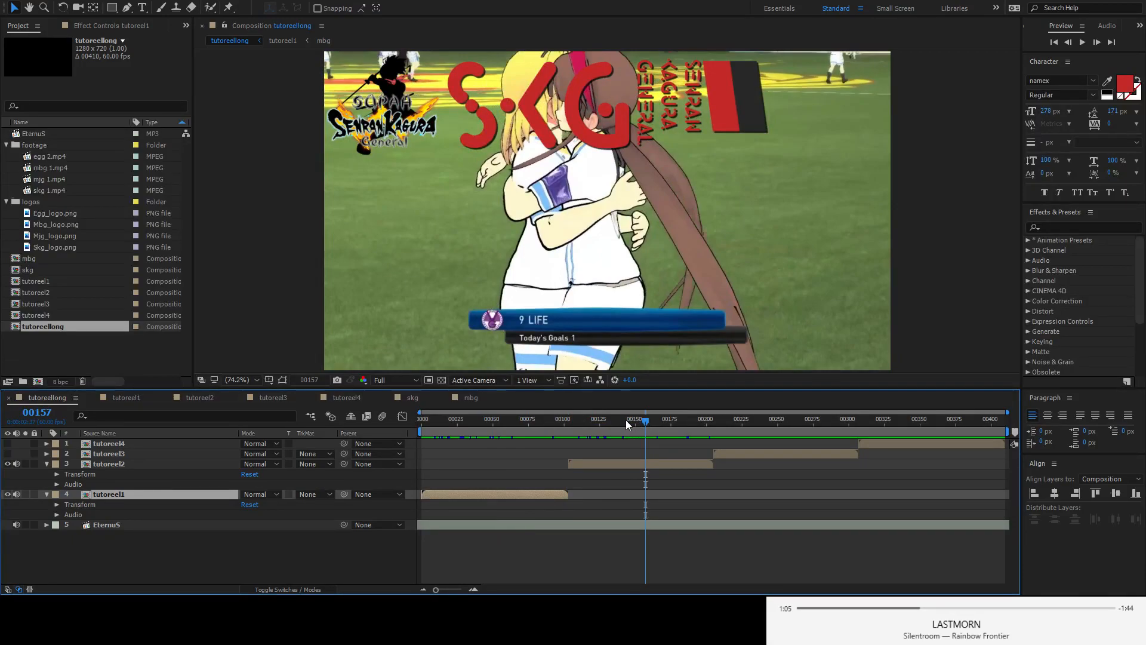
- Return to frame 0, select the EternuS audio layer and play a preview of the clips with the music
{"action": "left_click_drag", "start_coordinate": [564, 430], "coordinate": [402, 425]}
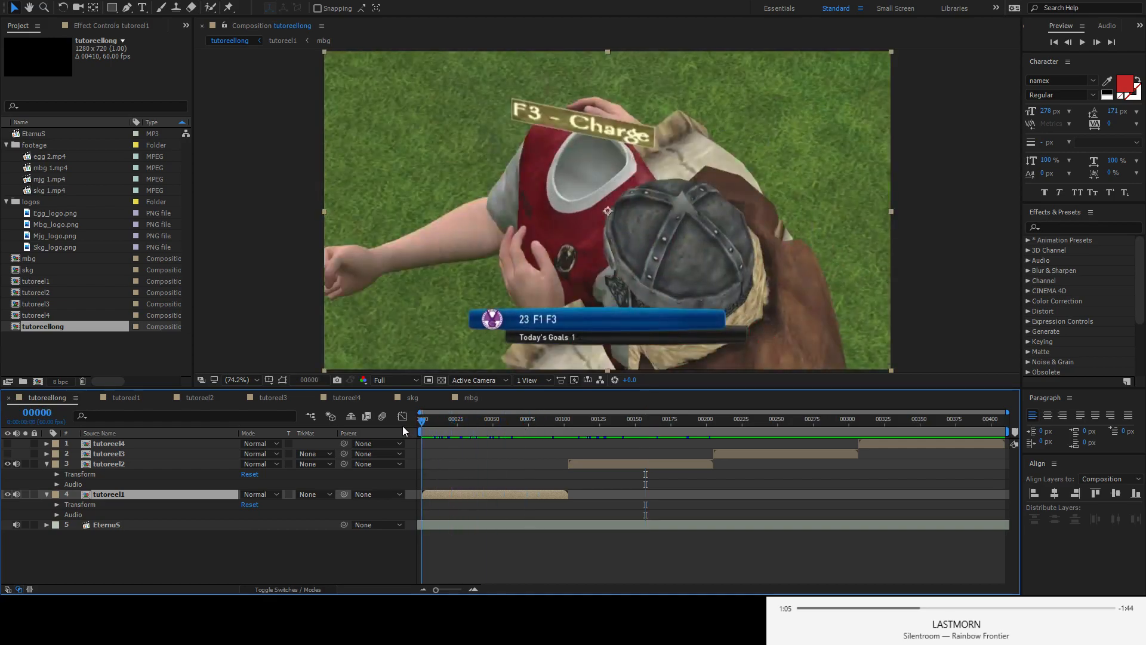
{"action": "left_click", "coordinate": [439, 524]}
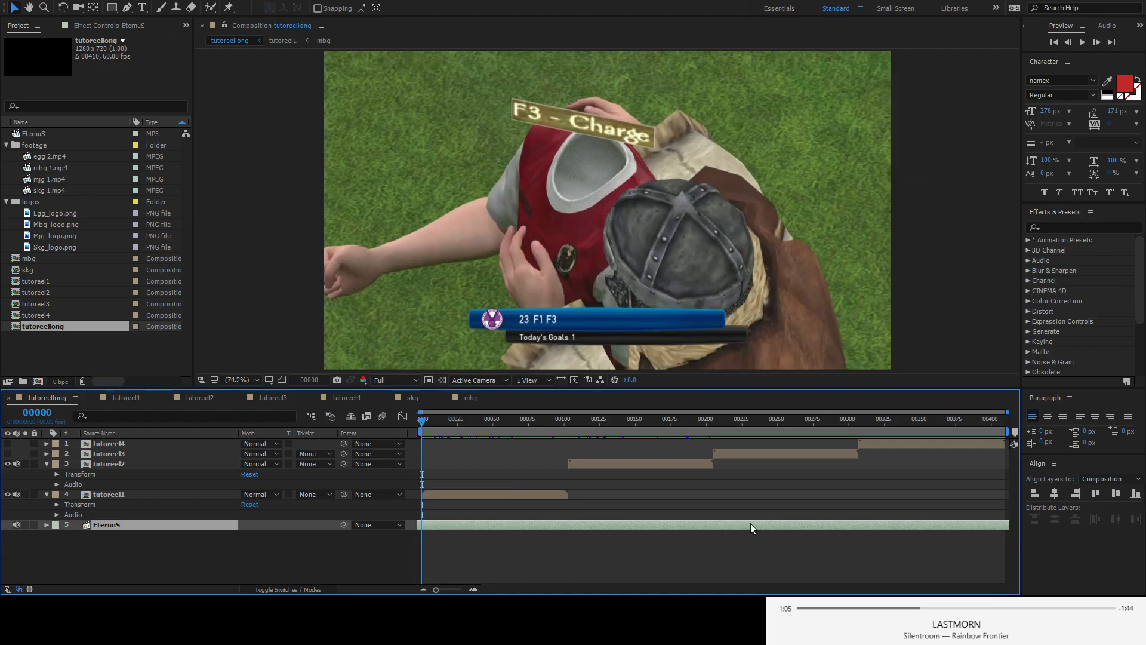
{"action": "mouse_move", "coordinate": [422, 424]}
{"action": "left_mouse_down"}
{"action": "mouse_move", "coordinate": [439, 423]}
{"action": "mouse_move", "coordinate": [415, 422]}
{"action": "left_mouse_up"}
{"action": "key", "text": "space"}
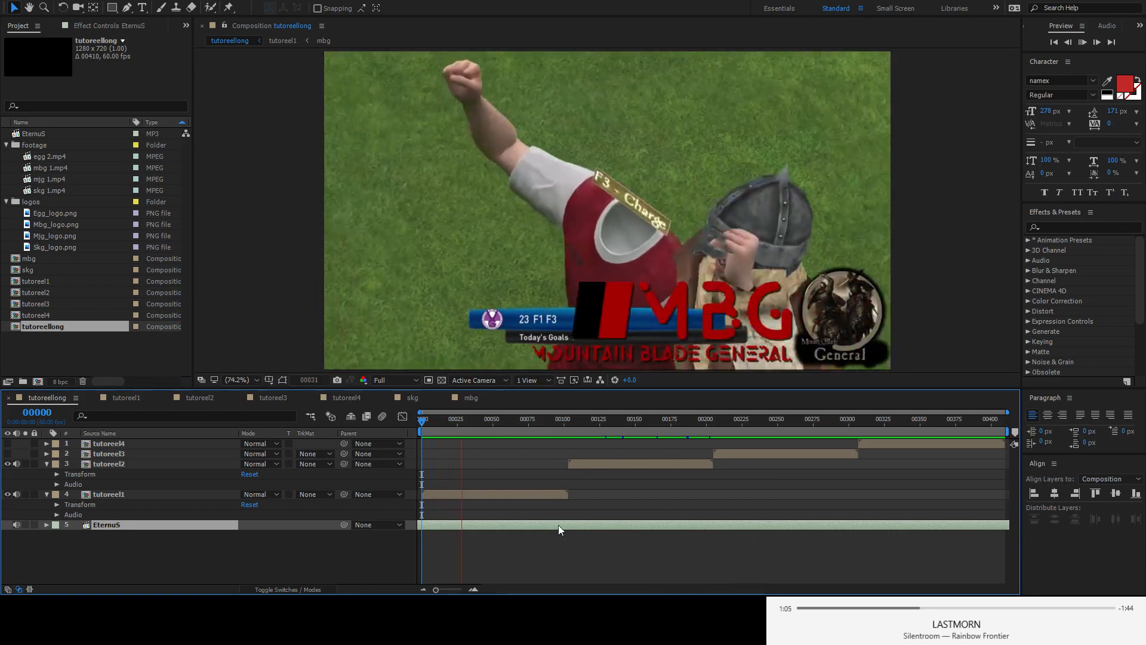
- Stop the preview, scrub through the tutoreellong timeline and return to frame 0
{"action": "key", "text": "space"}
{"action": "left_click_drag", "start_coordinate": [423, 421], "coordinate": [642, 421]}
{"action": "key", "text": "Home"}
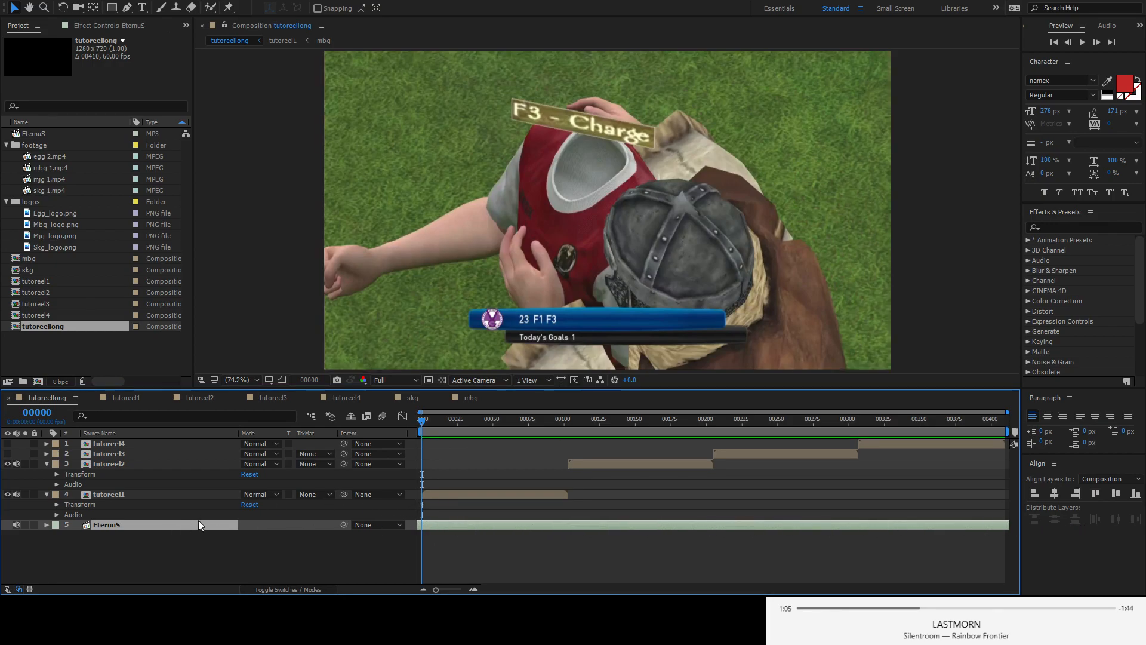
- Select the EternuS layer and the four tutoreel layers one after another to review how tutoreellong is built
{"action": "left_click", "coordinate": [106, 539]}
{"action": "left_click", "coordinate": [110, 525]}
{"action": "left_click", "coordinate": [110, 494]}
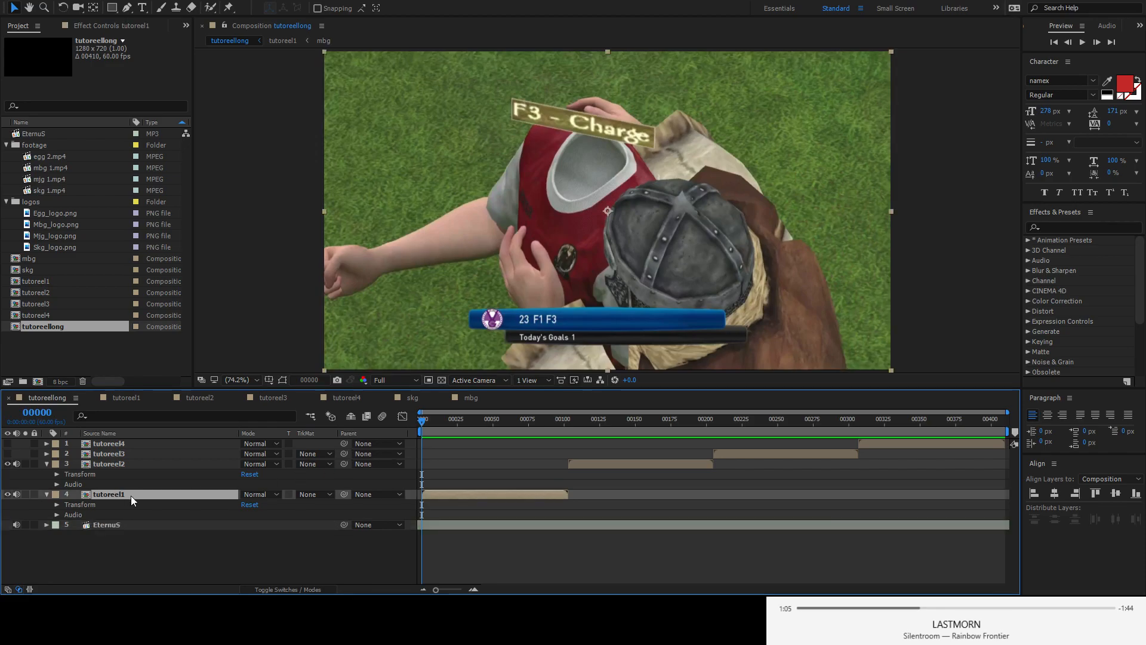
{"action": "left_click", "coordinate": [116, 464]}
{"action": "left_click", "coordinate": [116, 456]}
{"action": "left_click", "coordinate": [115, 446]}
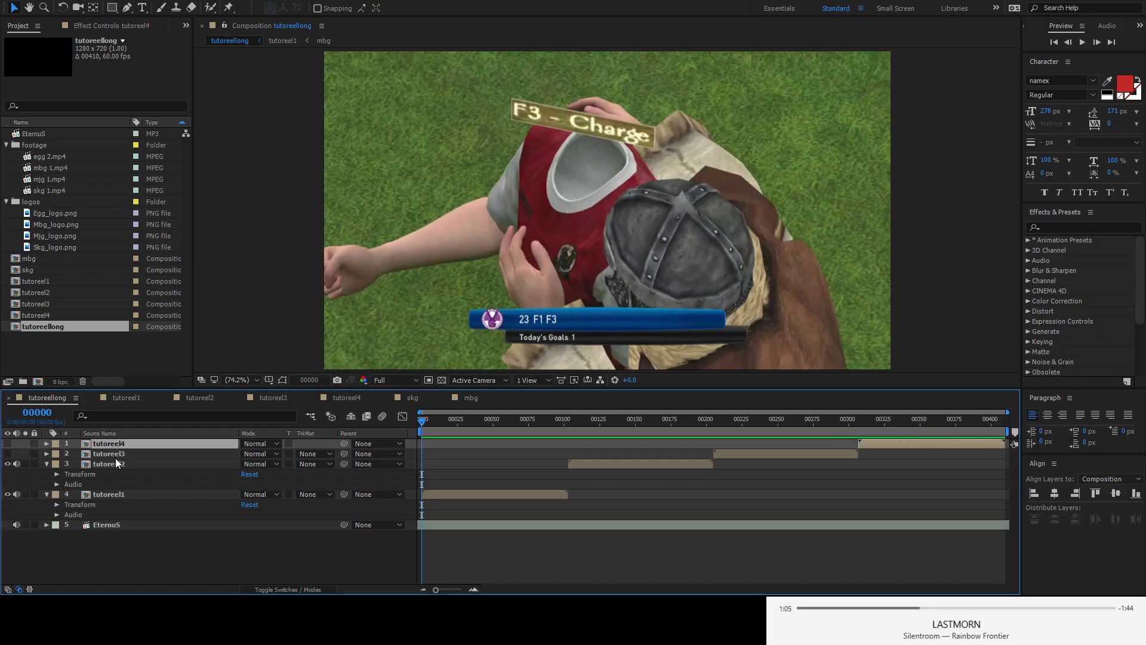
{"action": "left_click", "coordinate": [116, 460]}
{"action": "left_click", "coordinate": [101, 496]}
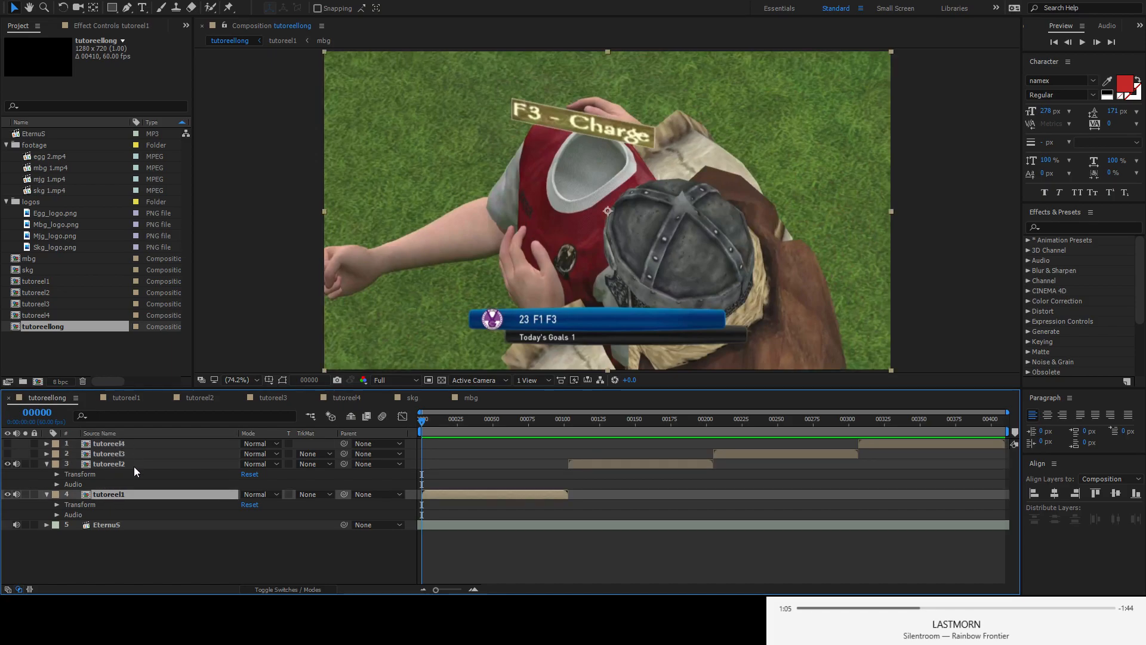
- Check the composition settings of tutoreel1 and tutoreel2 from the project, keeping the playhead at frame 0
{"action": "left_click_drag", "start_coordinate": [423, 422], "coordinate": [408, 449]}
{"action": "left_click", "coordinate": [40, 281]}
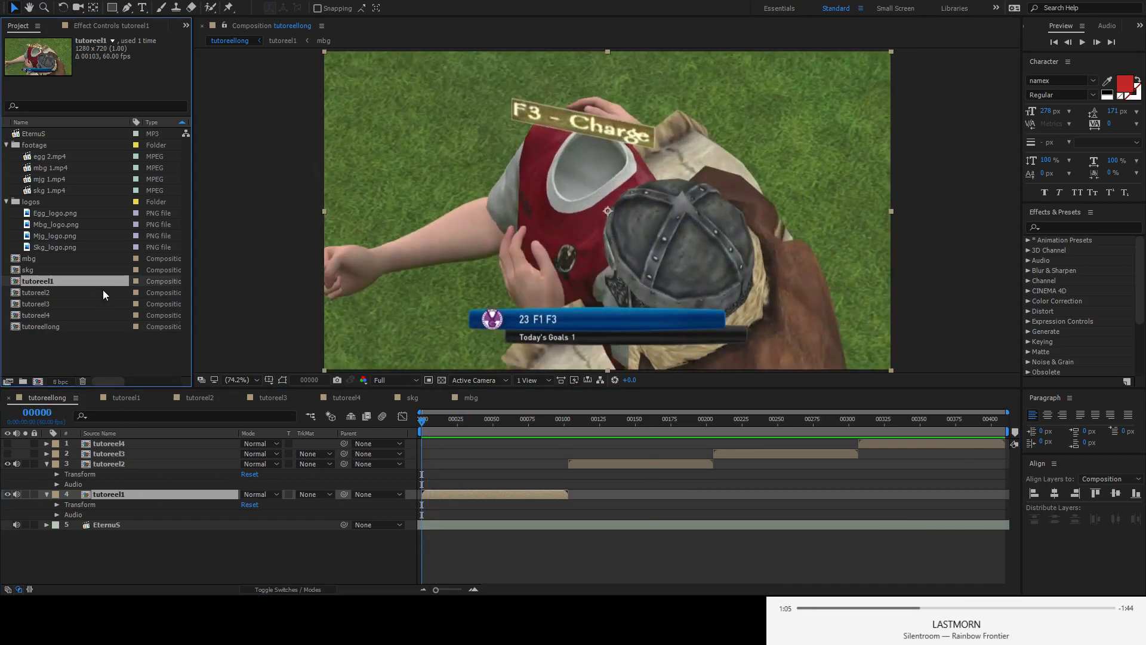
{"action": "key", "text": "ctrl+k"}
{"action": "left_click", "coordinate": [43, 292]}
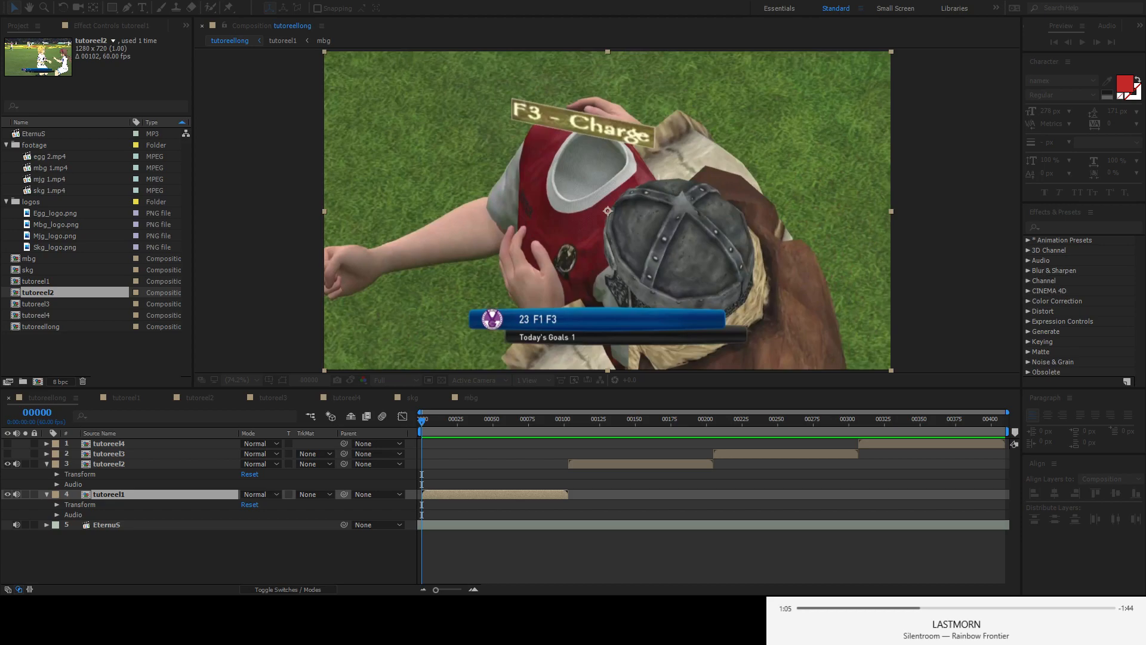
{"action": "key", "text": "alt+Tab"}
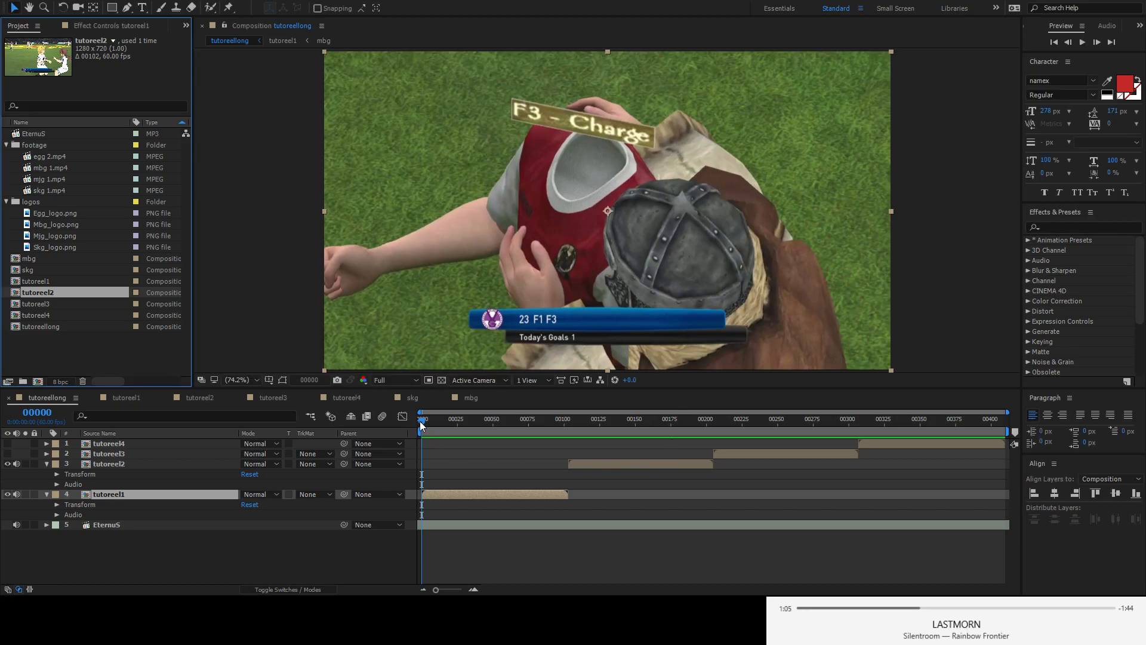
{"action": "mouse_move", "coordinate": [421, 424]}
{"action": "left_mouse_down"}
{"action": "mouse_move", "coordinate": [1013, 437]}
{"action": "mouse_move", "coordinate": [375, 446]}
{"action": "mouse_move", "coordinate": [555, 429]}
{"action": "mouse_move", "coordinate": [792, 430]}
{"action": "mouse_move", "coordinate": [414, 428]}
{"action": "left_mouse_up"}
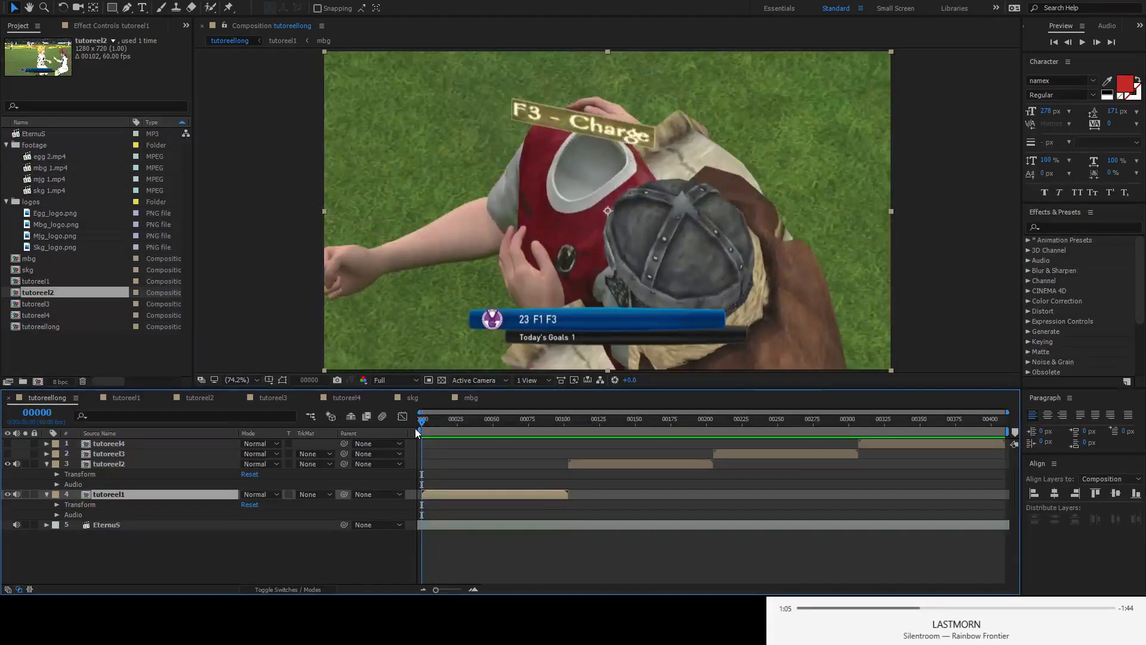
- Open the tutoreel1 composition from its layer, hide the mbg logo layer and keep the playhead at frame 0
{"action": "left_click", "coordinate": [130, 564]}
{"action": "double_click", "coordinate": [113, 493]}
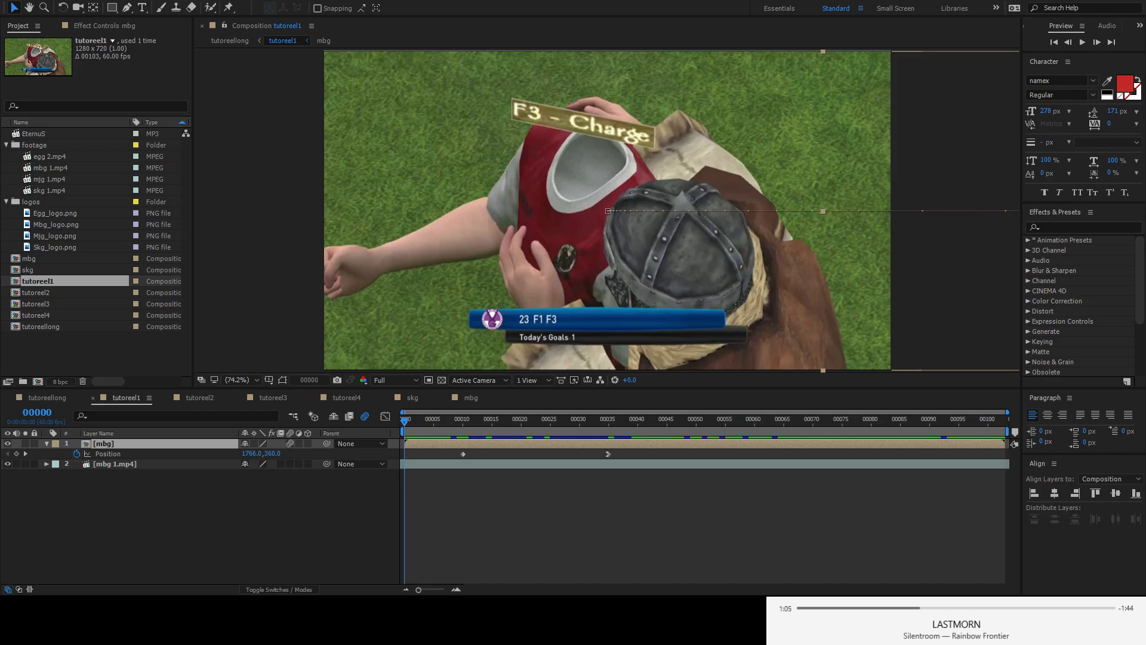
{"action": "left_click", "coordinate": [170, 556]}
{"action": "left_click", "coordinate": [109, 443]}
{"action": "left_click", "coordinate": [131, 463]}
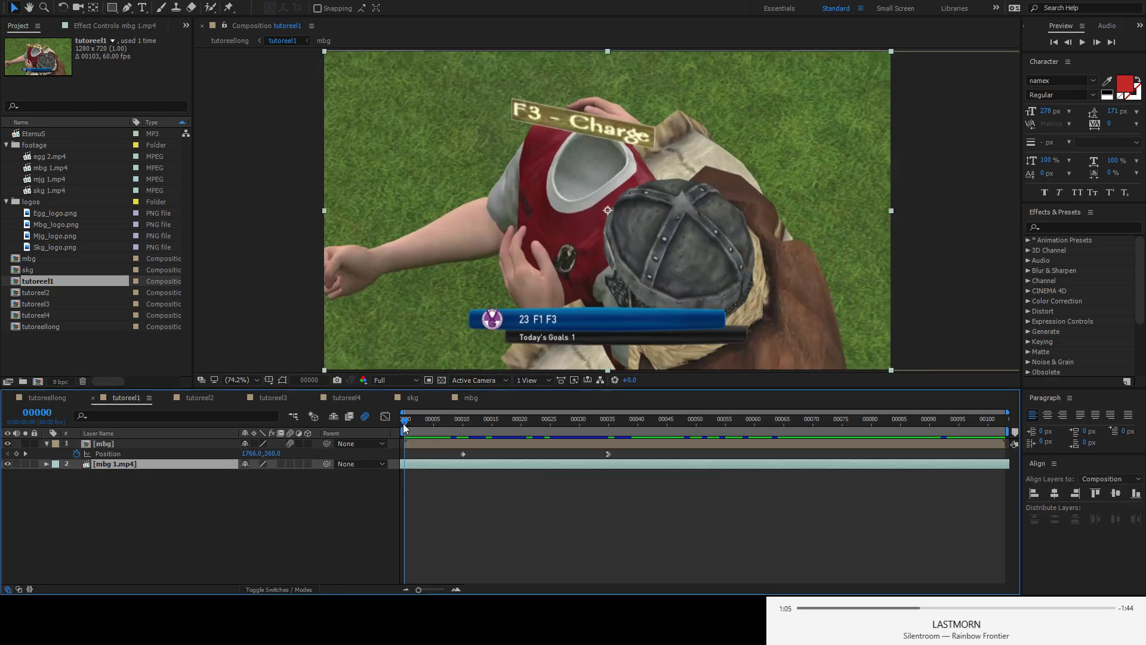
{"action": "left_click", "coordinate": [8, 443]}
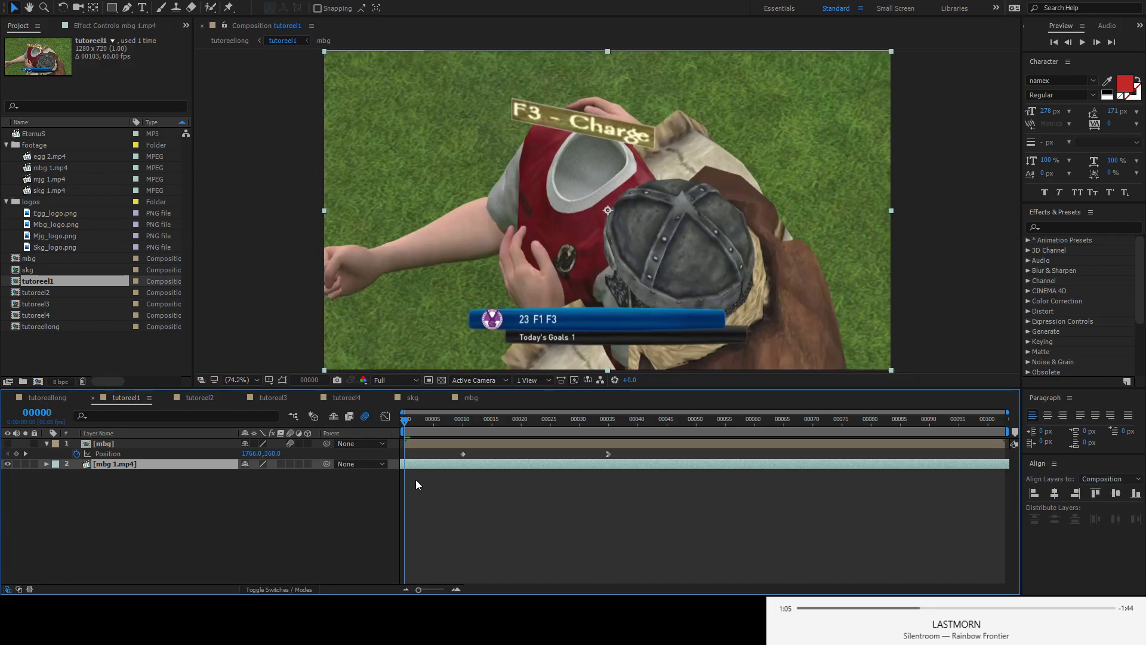
{"action": "mouse_move", "coordinate": [407, 424]}
{"action": "left_mouse_down"}
{"action": "mouse_move", "coordinate": [1034, 421]}
{"action": "mouse_move", "coordinate": [392, 425]}
{"action": "left_mouse_up"}
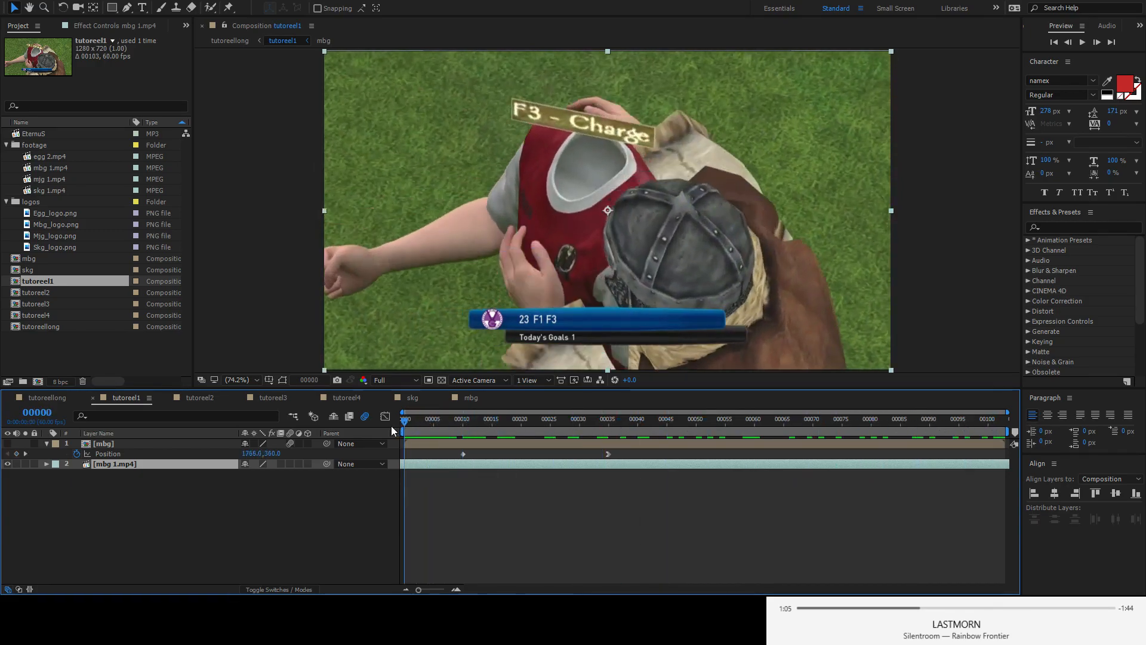
- Select mbg 1.mp4 and the footage and logos folders in the project to review how the source files are organised
{"action": "left_click", "coordinate": [49, 169]}
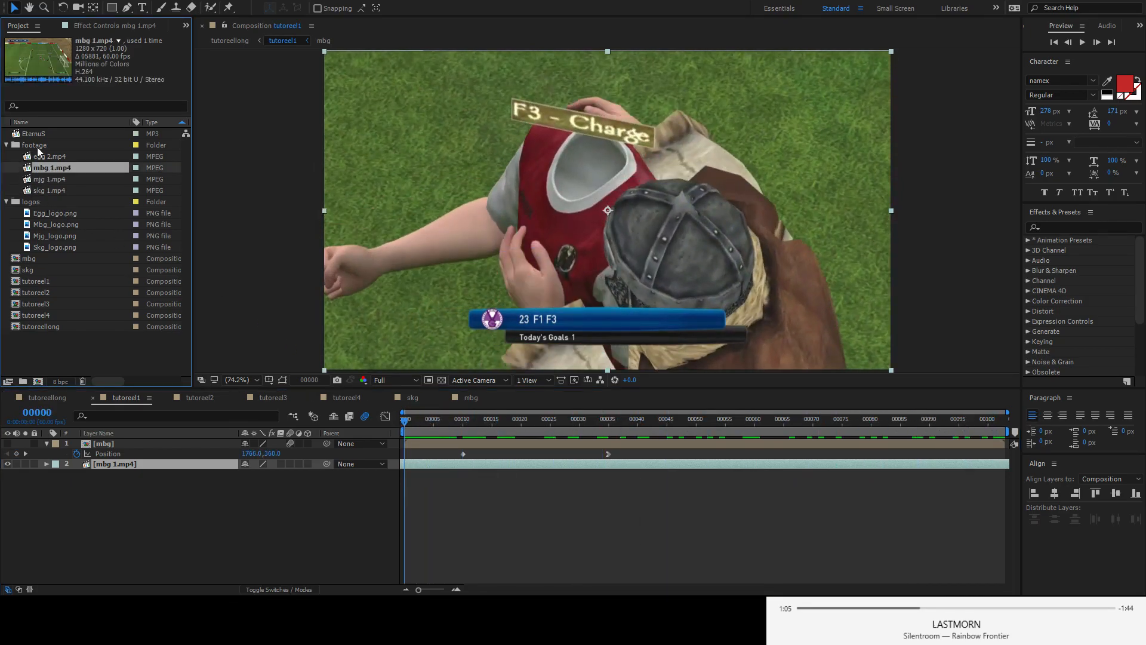
{"action": "left_click", "coordinate": [38, 146]}
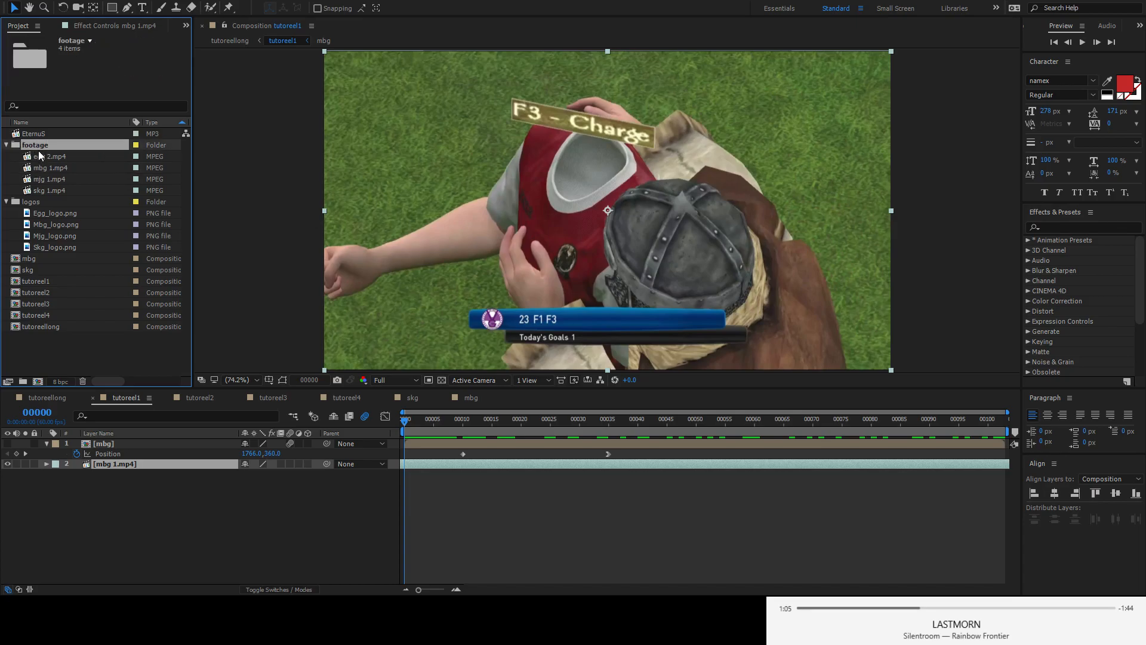
{"action": "left_click", "coordinate": [34, 207]}
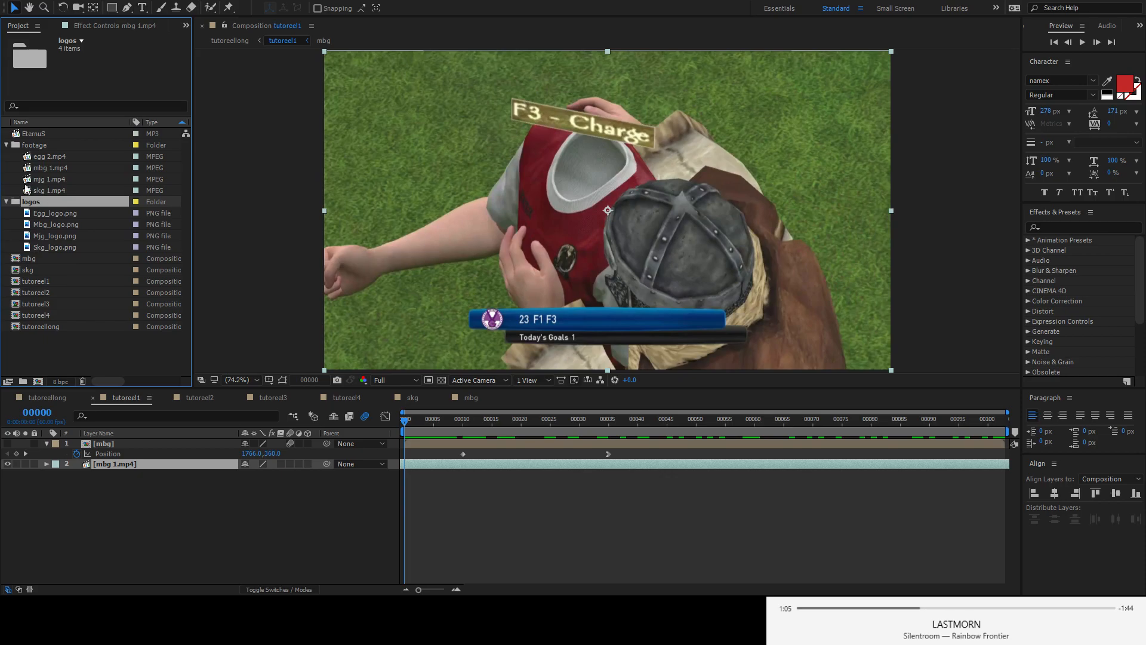
{"action": "left_click", "coordinate": [40, 147]}
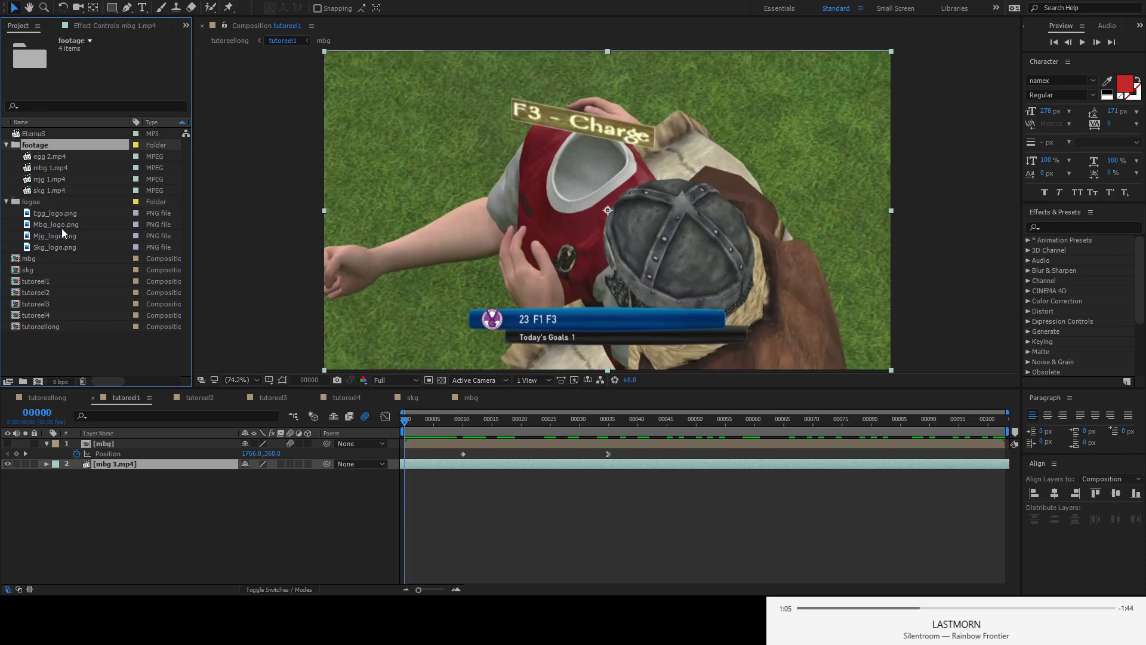
- Create a new empty folder in the project and delete it again
{"action": "left_click", "coordinate": [30, 364]}
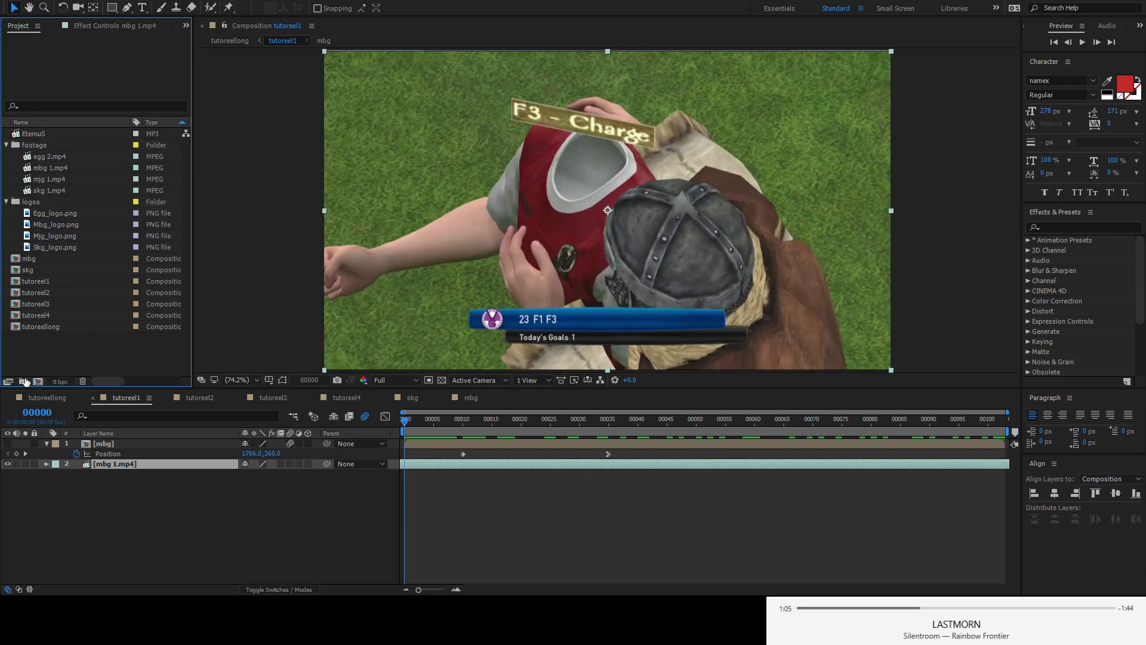
{"action": "left_click", "coordinate": [23, 381]}
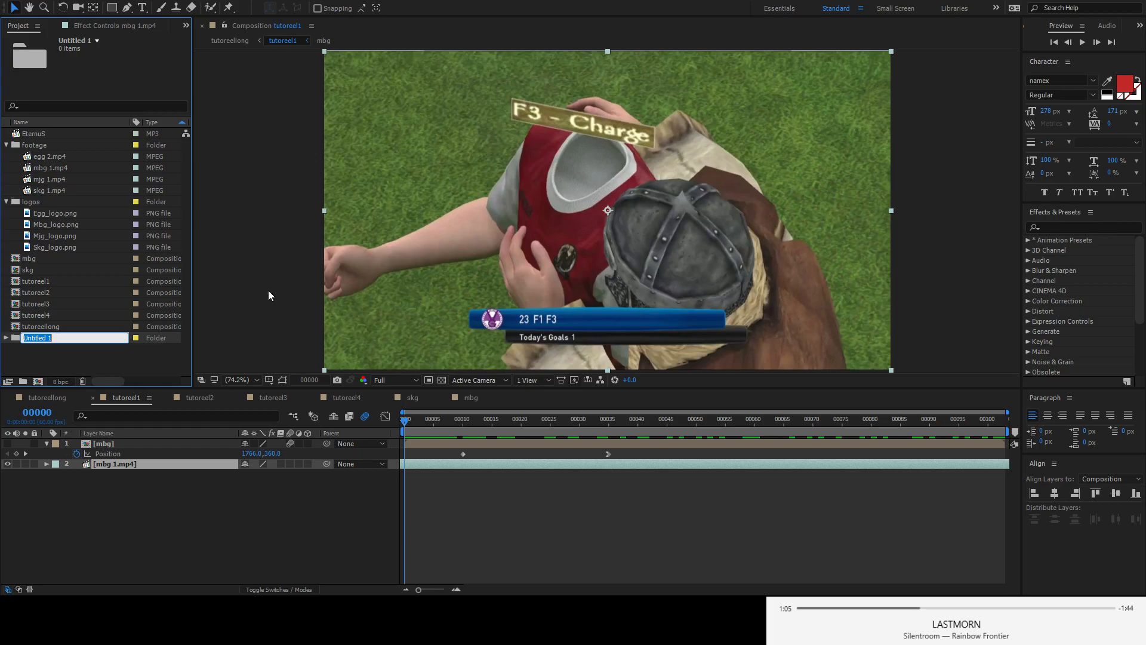
{"action": "left_click", "coordinate": [59, 360]}
{"action": "left_click", "coordinate": [31, 337]}
{"action": "key", "text": "Delete"}
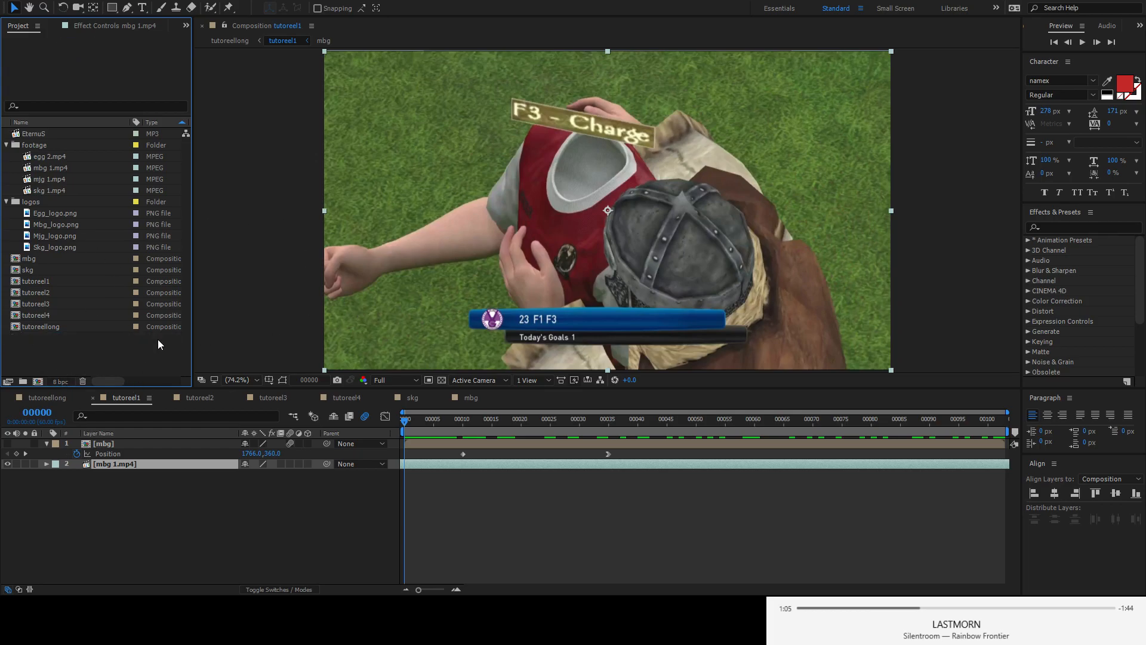
- Import tnm 3.mp4, vitagen 1.mp4 and wtg 2.mp4 into the footage folder and remove them again
{"action": "left_click", "coordinate": [44, 147]}
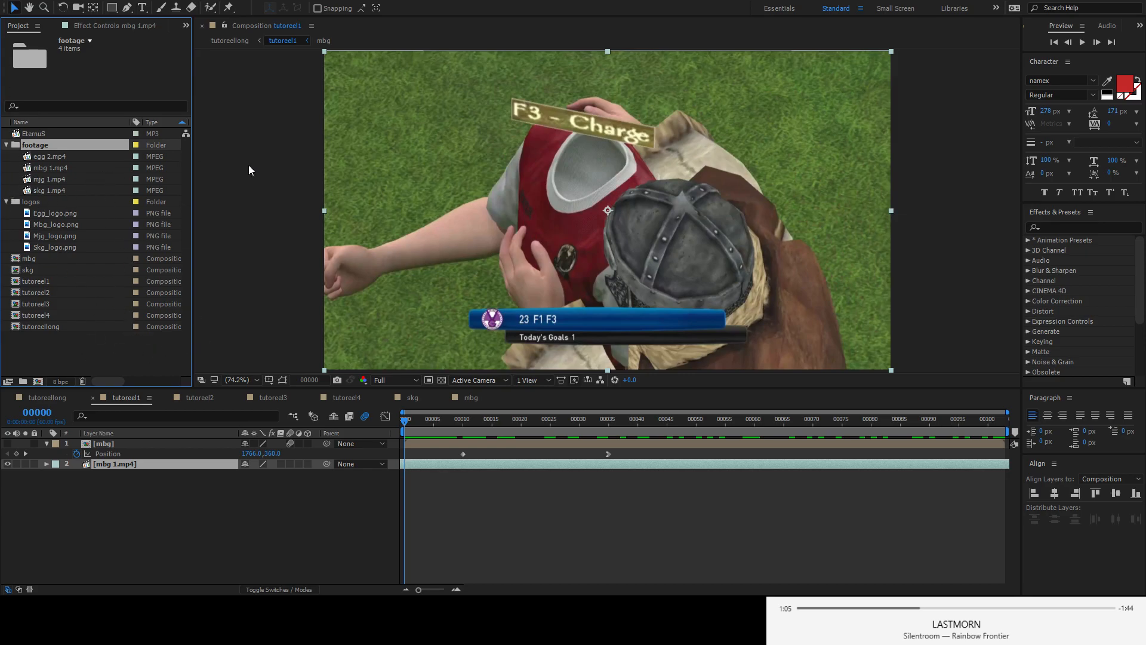
{"action": "key", "text": "ctrl+shift+a"}
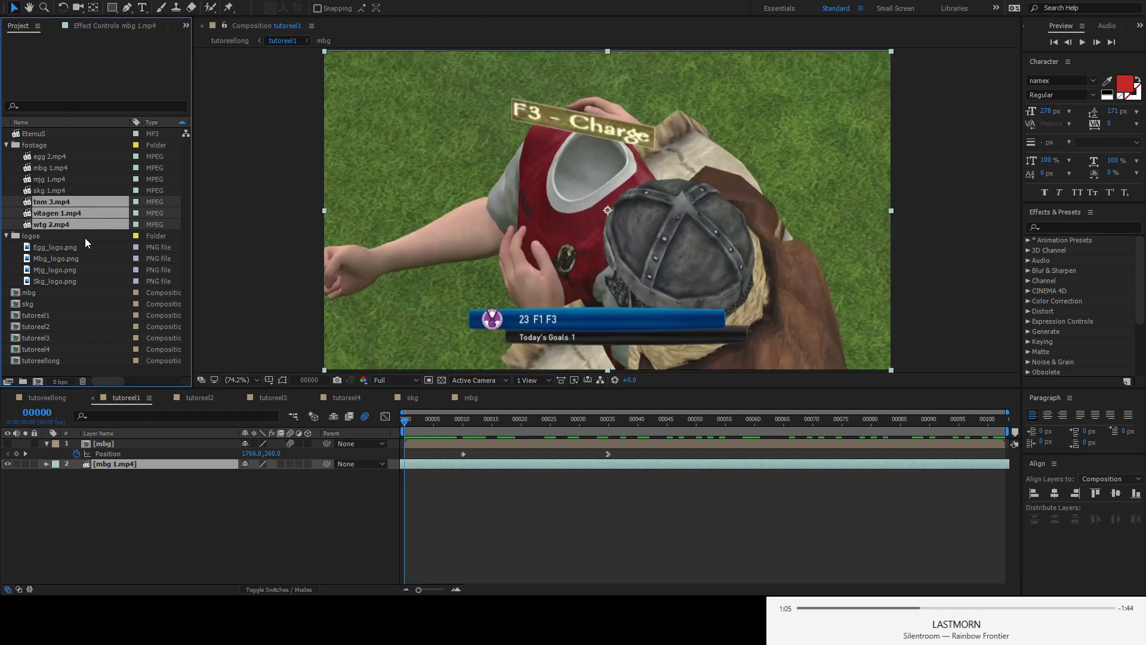
{"action": "key", "text": "ctrl+i"}
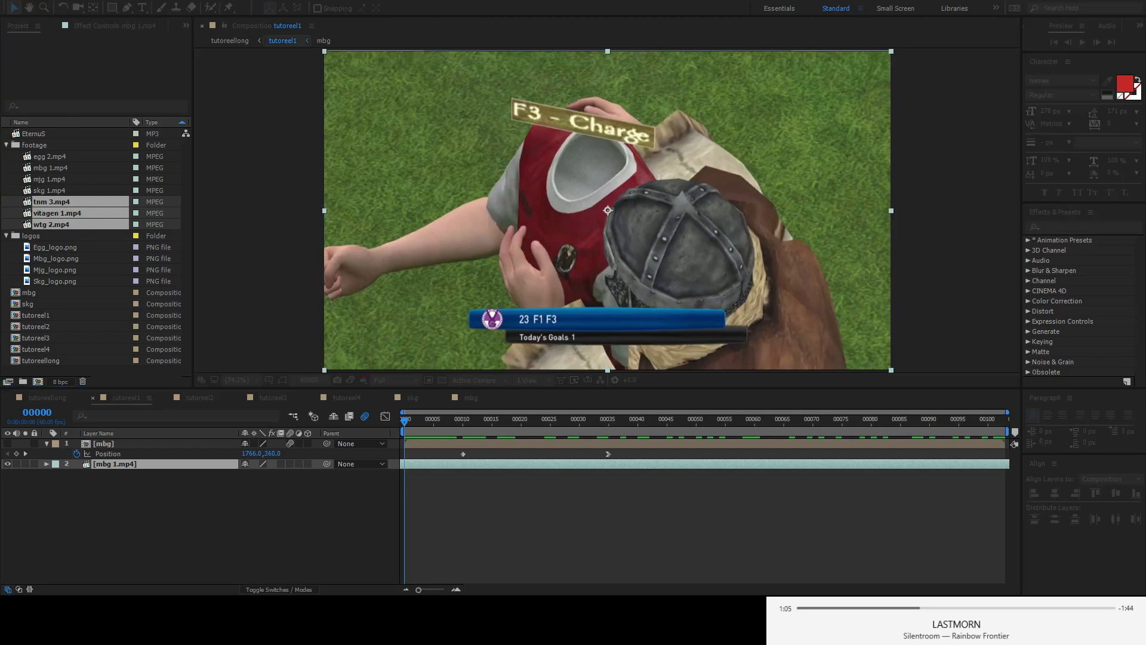
{"action": "key", "text": "Return"}
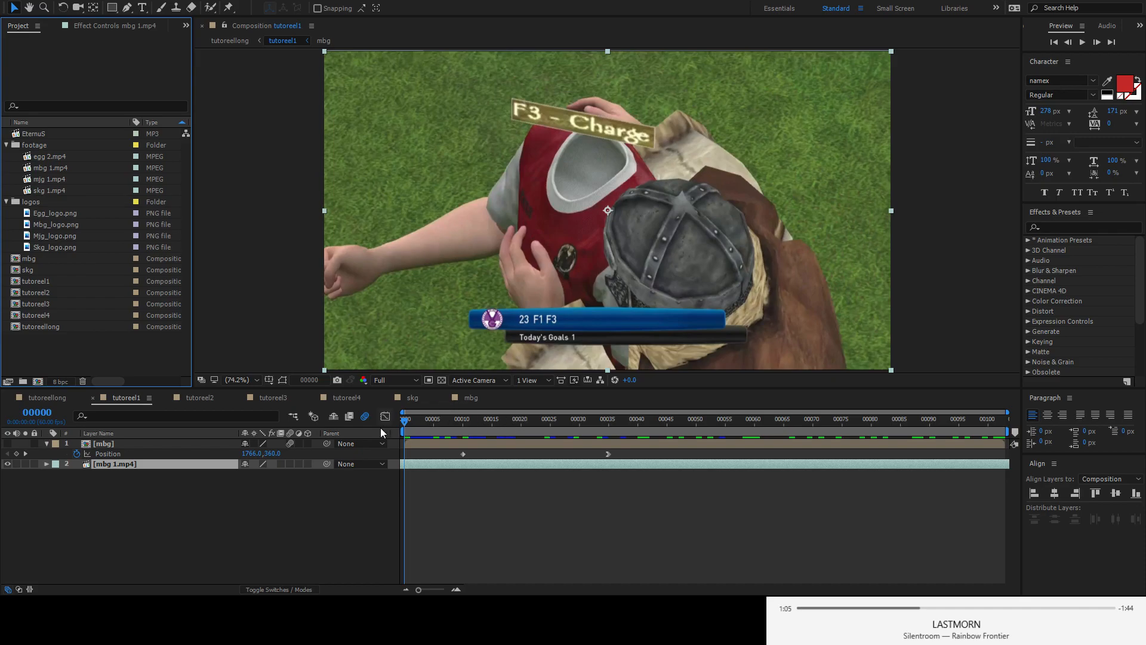
- Add mbg 1.mp4 from the project to tutoreel1 above the existing clip layer and hide the original clip layer
{"action": "left_click", "coordinate": [148, 517]}
{"action": "left_click", "coordinate": [111, 466]}
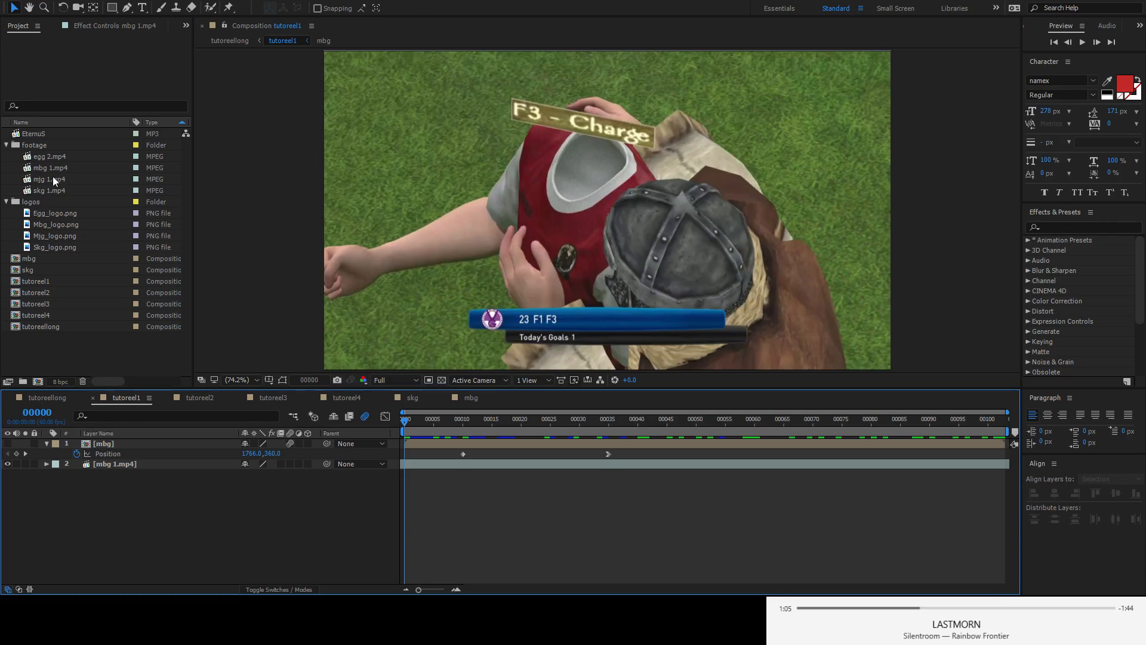
{"action": "left_click_drag", "start_coordinate": [53, 168], "coordinate": [124, 456]}
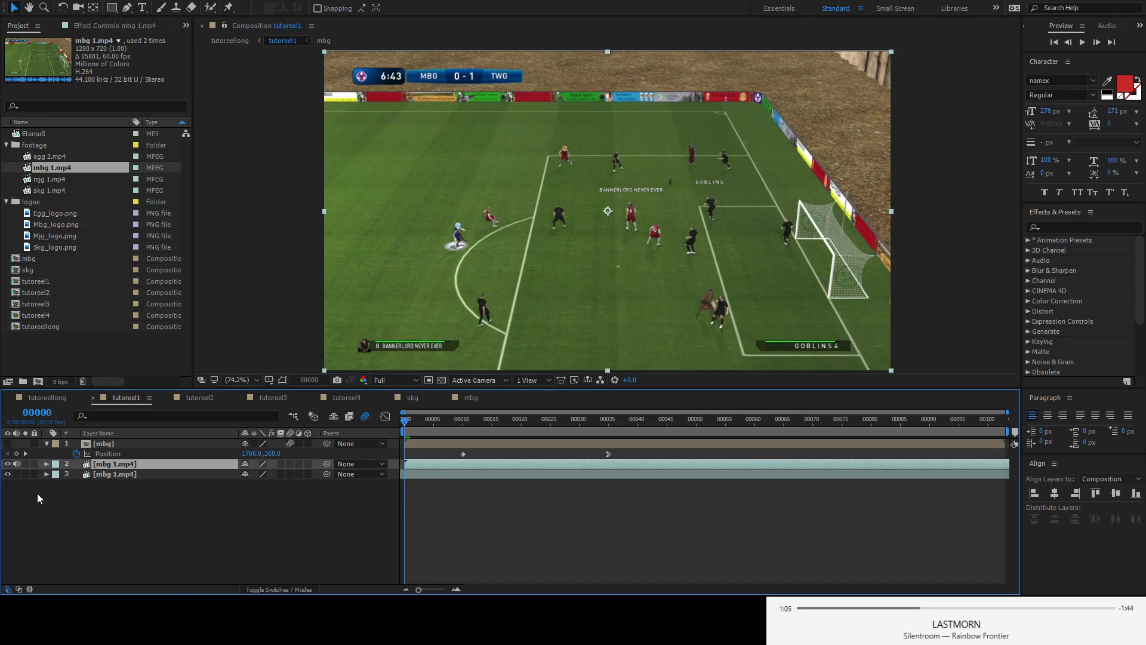
{"action": "left_click", "coordinate": [7, 474]}
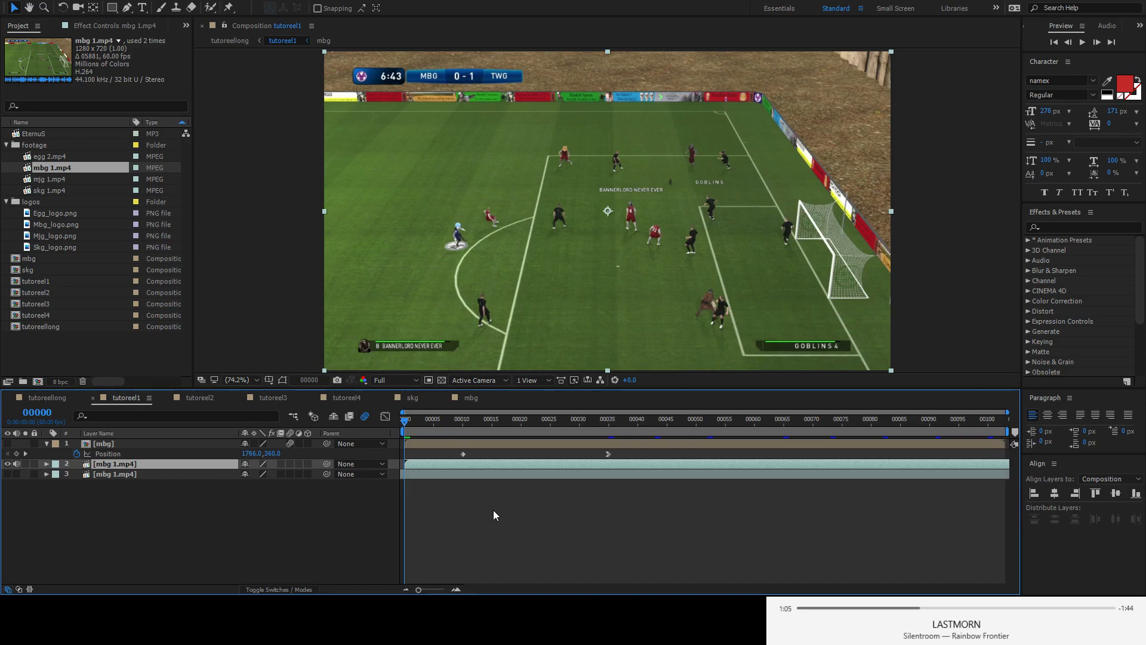
- Play a preview of the added mbg 1.mp4 layer, stop it and return to frame 0
{"action": "key", "text": "space"}
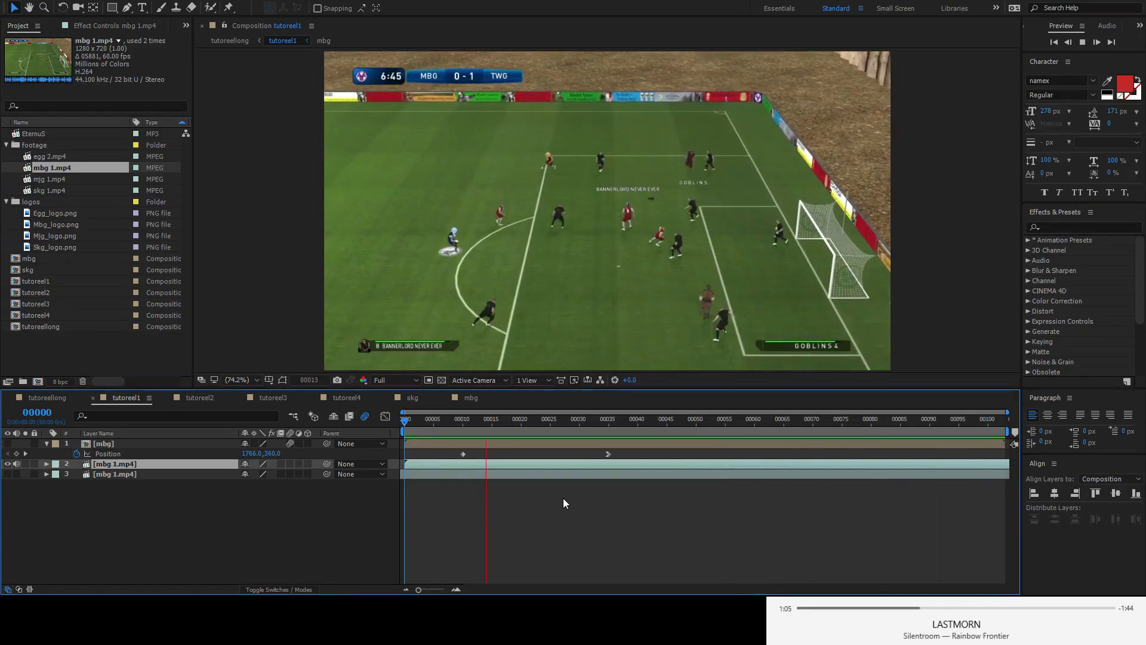
{"action": "key", "text": "space"}
{"action": "left_click_drag", "start_coordinate": [430, 428], "coordinate": [389, 427]}
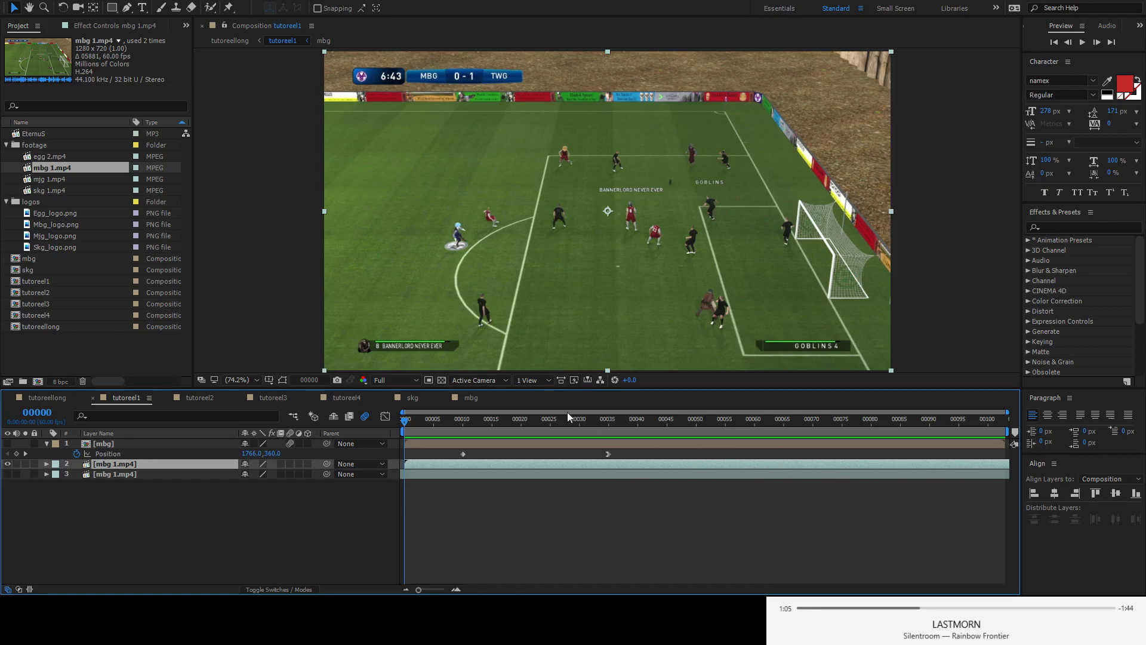
- Shift the added mbg 1.mp4 layer earlier in several passes until its player celebration scene falls at frame 0
{"action": "left_click", "coordinate": [998, 425]}
{"action": "left_click_drag", "start_coordinate": [1001, 428], "coordinate": [392, 450]}
{"action": "left_click_drag", "start_coordinate": [994, 464], "coordinate": [49, 462]}
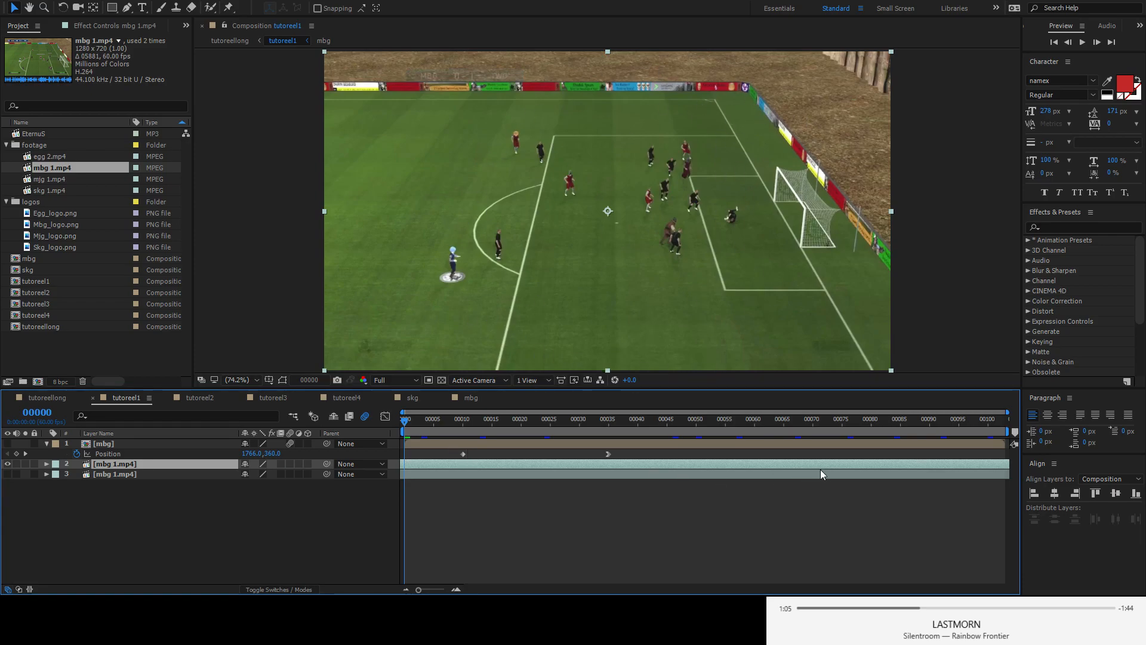
{"action": "left_click_drag", "start_coordinate": [910, 463], "coordinate": [718, 455]}
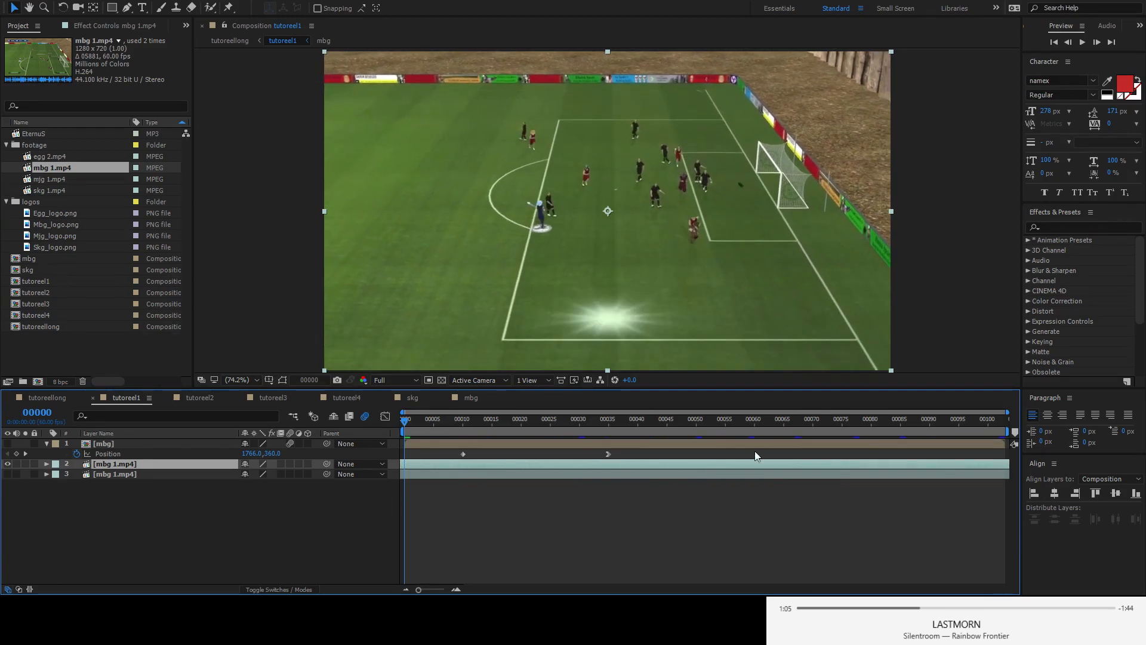
{"action": "left_click_drag", "start_coordinate": [989, 463], "coordinate": [597, 454]}
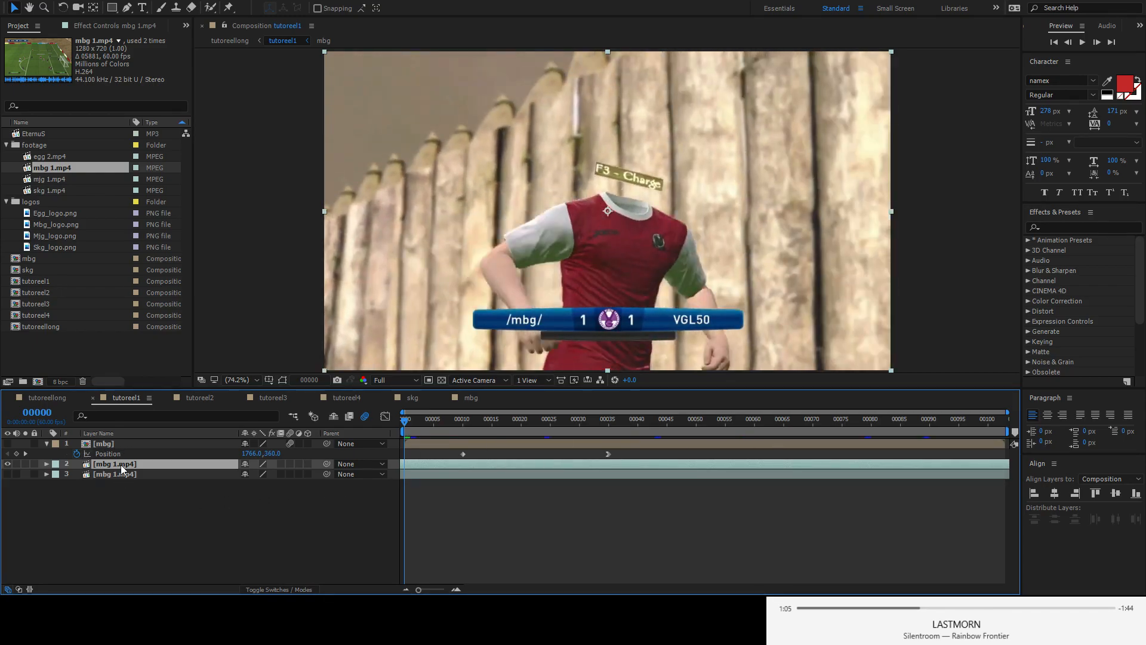
- Delete the added mbg 1.mp4 layer, make the original clip layer visible again and preview tutoreel1
{"action": "key", "text": "Delete"}
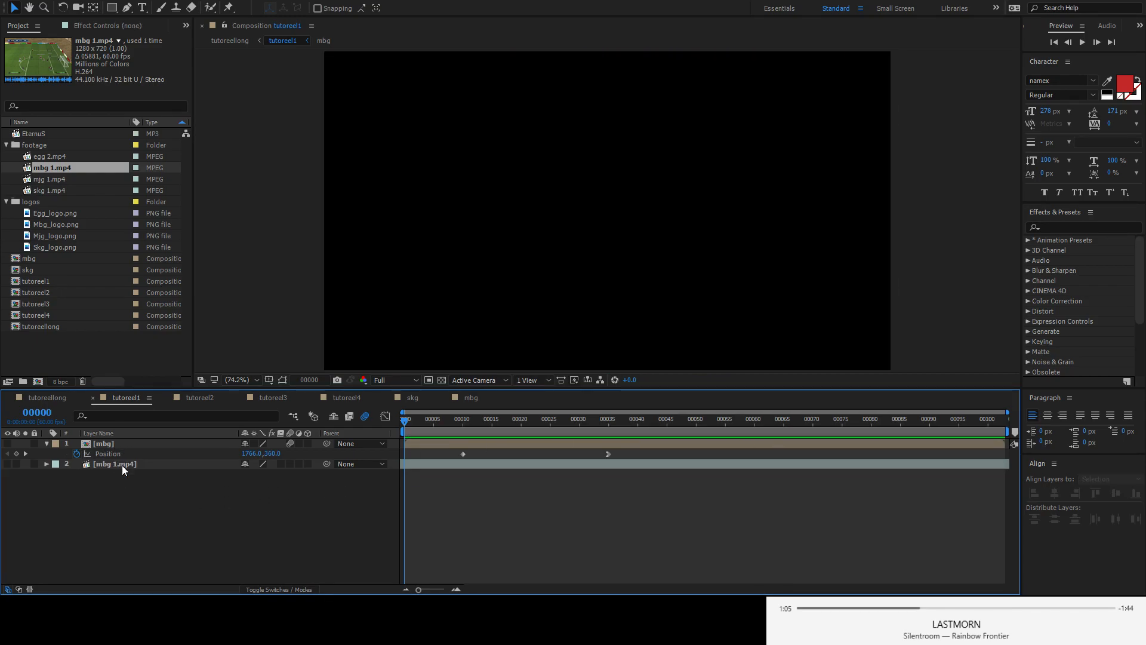
{"action": "left_click", "coordinate": [7, 463]}
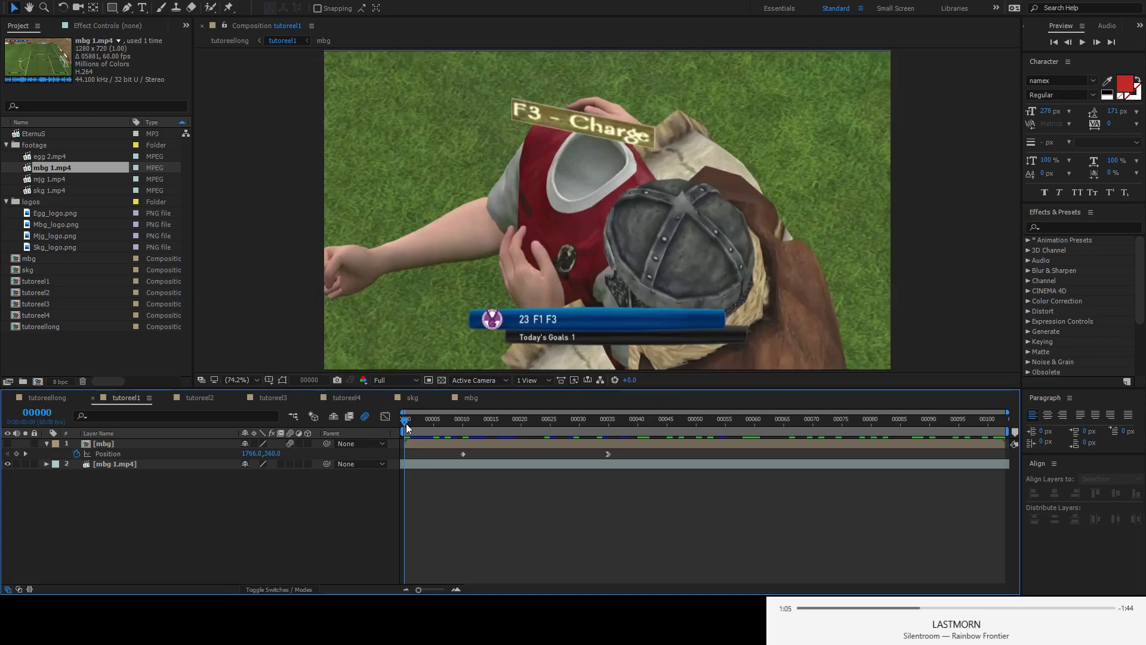
{"action": "key", "text": "space"}
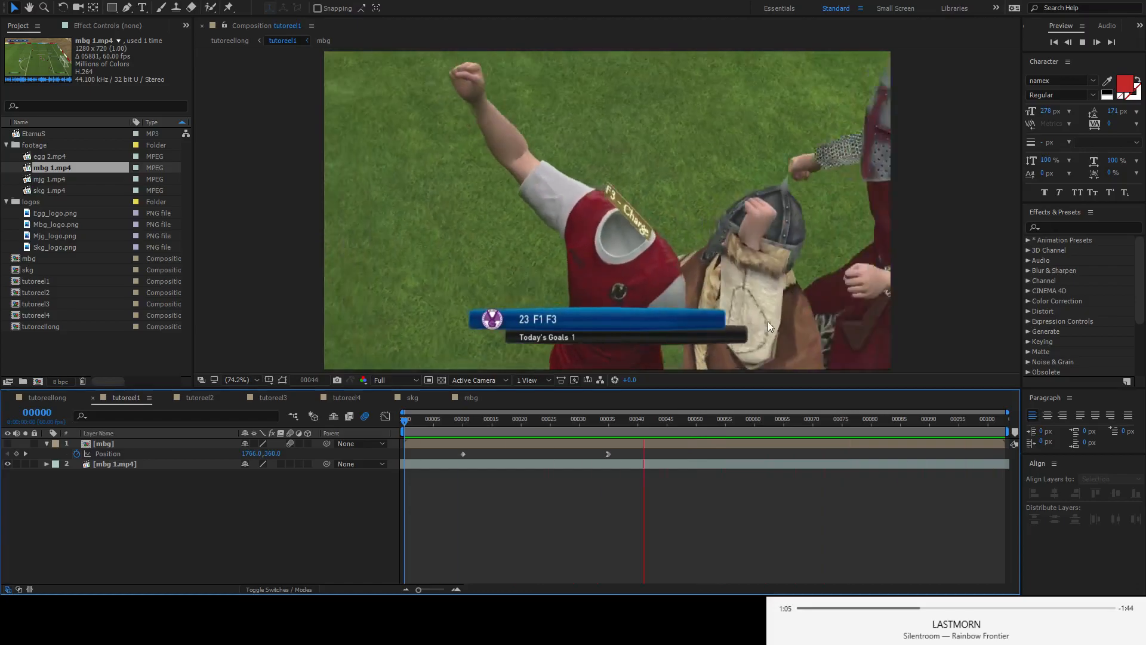
{"action": "key", "text": "space"}
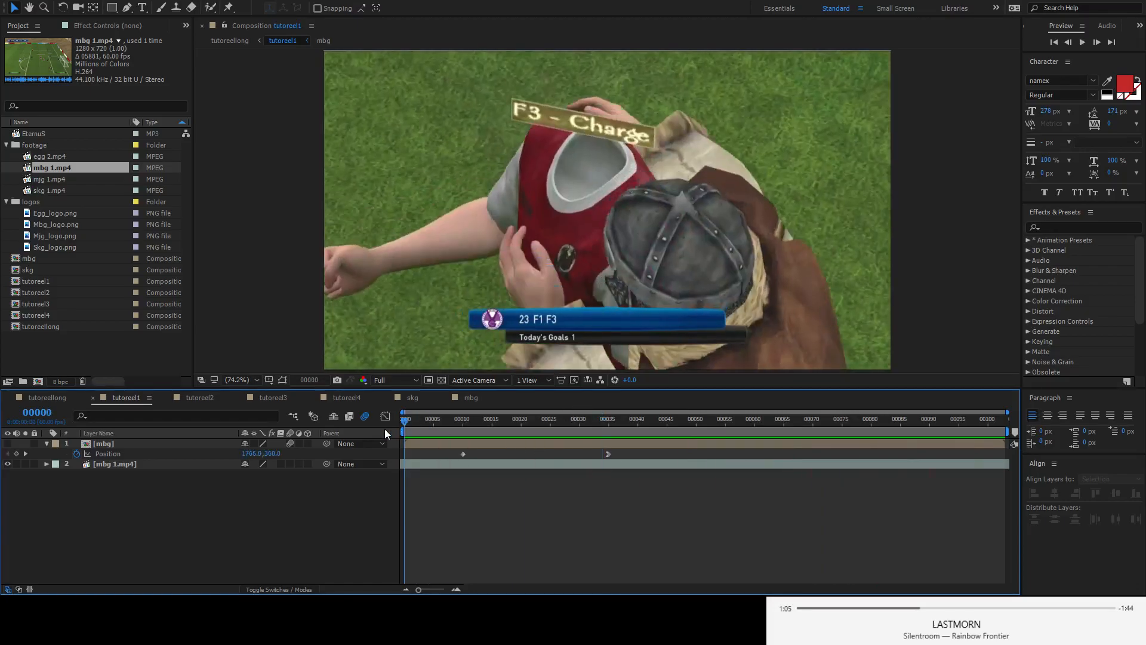
- Shift the mbg 1.mp4 layer earlier in tutoreel1 and play a short preview of its new timing
{"action": "left_click_drag", "start_coordinate": [957, 467], "coordinate": [679, 467]}
{"action": "key", "text": "space"}
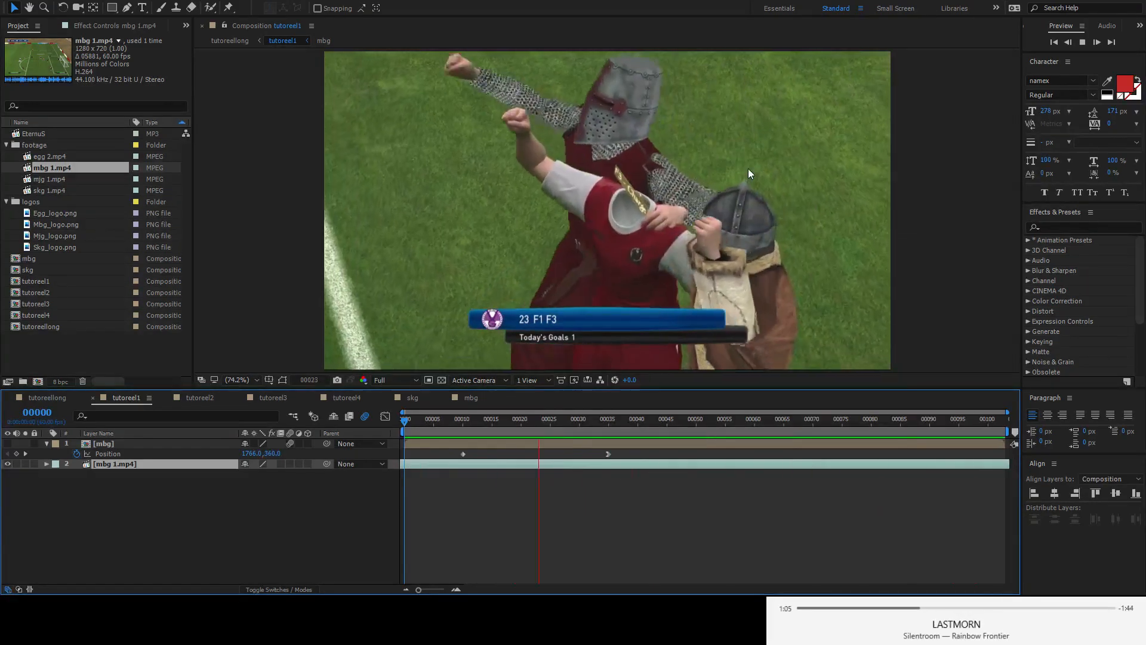
{"action": "key", "text": "space"}
- Inspect the mbg 1.mp4 footage around frames 57 and 83 of tutoreel1 and replay the composition from frame 0
{"action": "left_click_drag", "start_coordinate": [855, 420], "coordinate": [739, 428]}
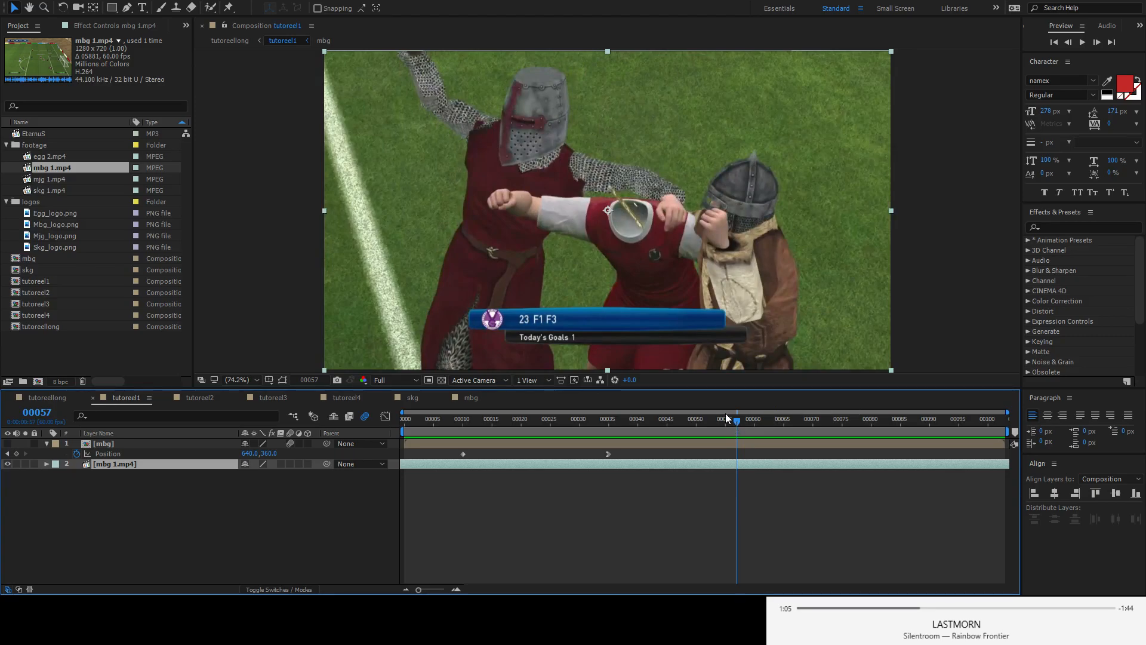
{"action": "key", "text": "space"}
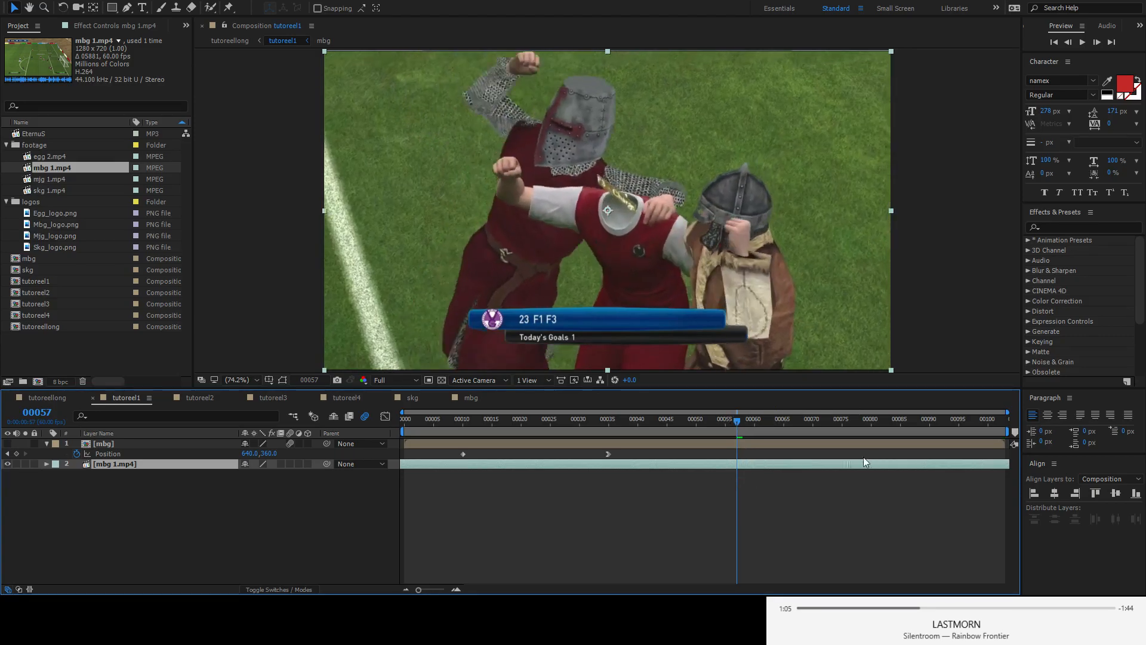
{"action": "left_click_drag", "start_coordinate": [933, 420], "coordinate": [889, 438]}
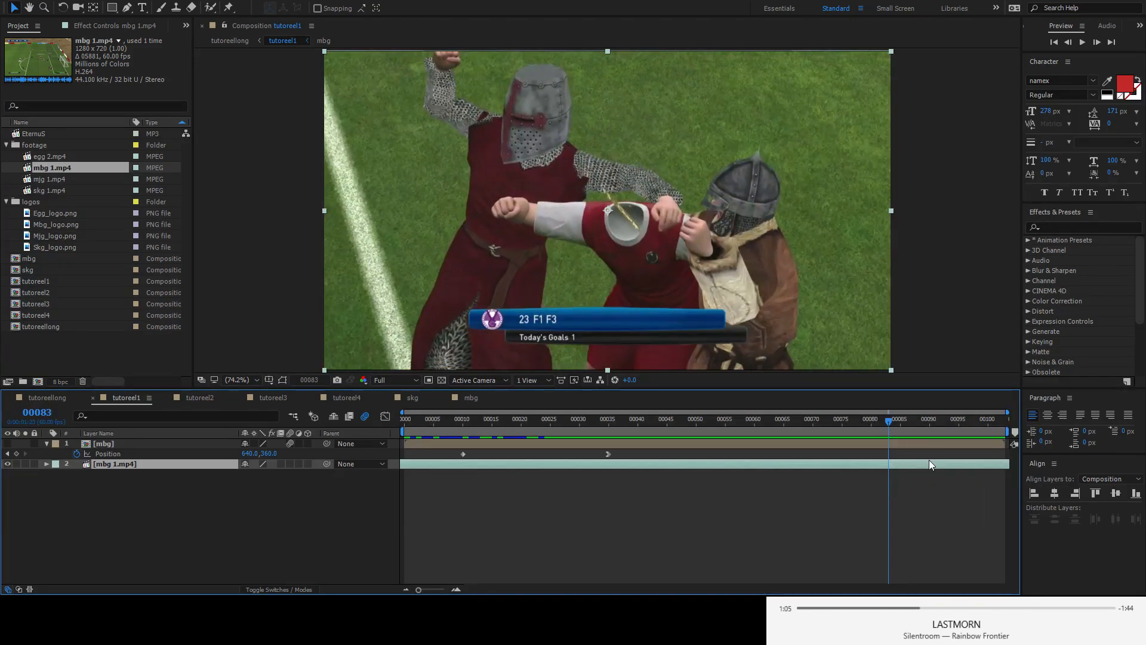
{"action": "left_click_drag", "start_coordinate": [889, 423], "coordinate": [380, 416]}
{"action": "key", "text": "space"}
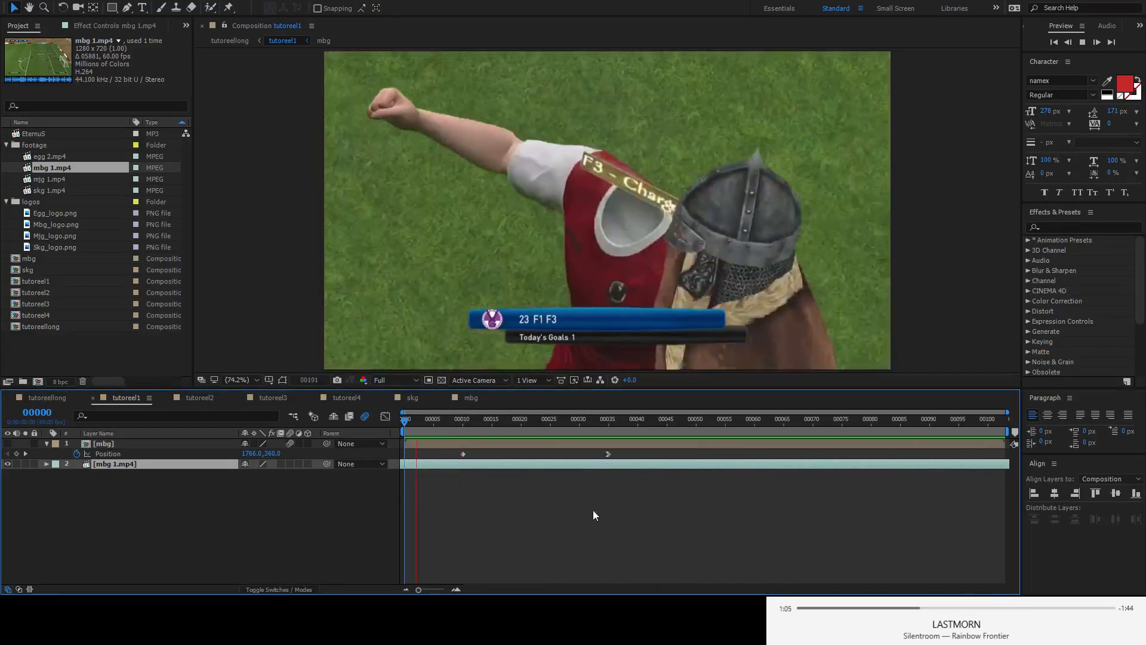
{"action": "key", "text": "space"}
- Open the tutoreellong composition and preview it from frame 0 through tutoreel1 into tutoreel2
{"action": "left_click", "coordinate": [39, 398]}
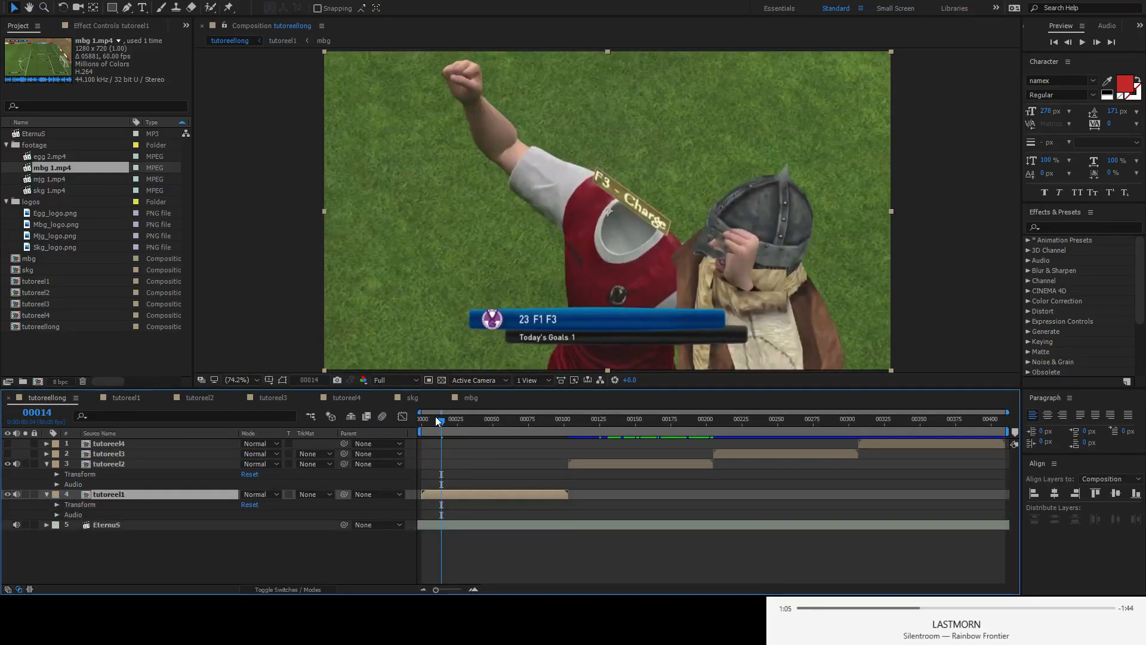
{"action": "key", "text": "Home"}
{"action": "key", "text": "space"}
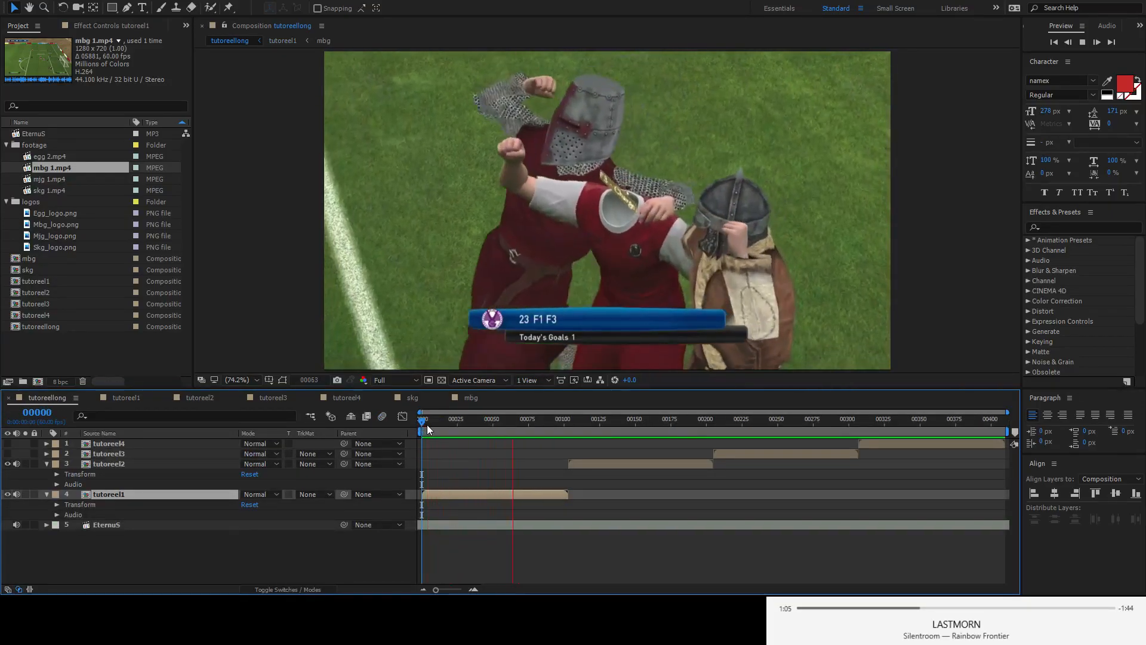
{"action": "key", "text": "space"}
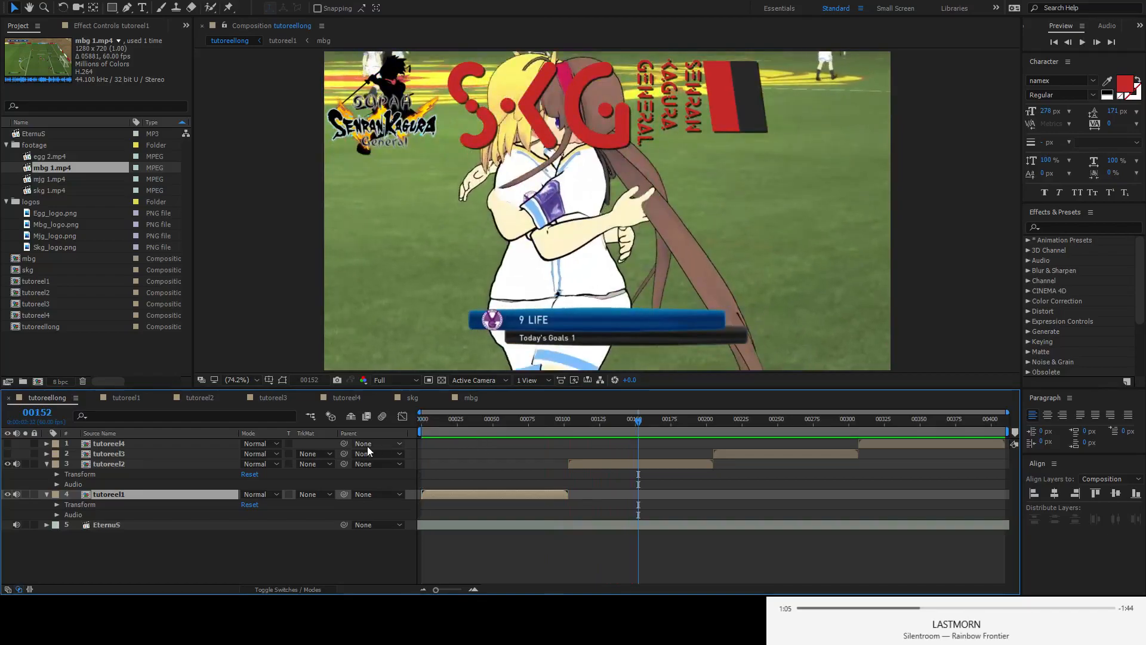
- Return to tutoreel1 and preview the clip again from frame 0, stopping at frame 35
{"action": "left_click", "coordinate": [120, 399]}
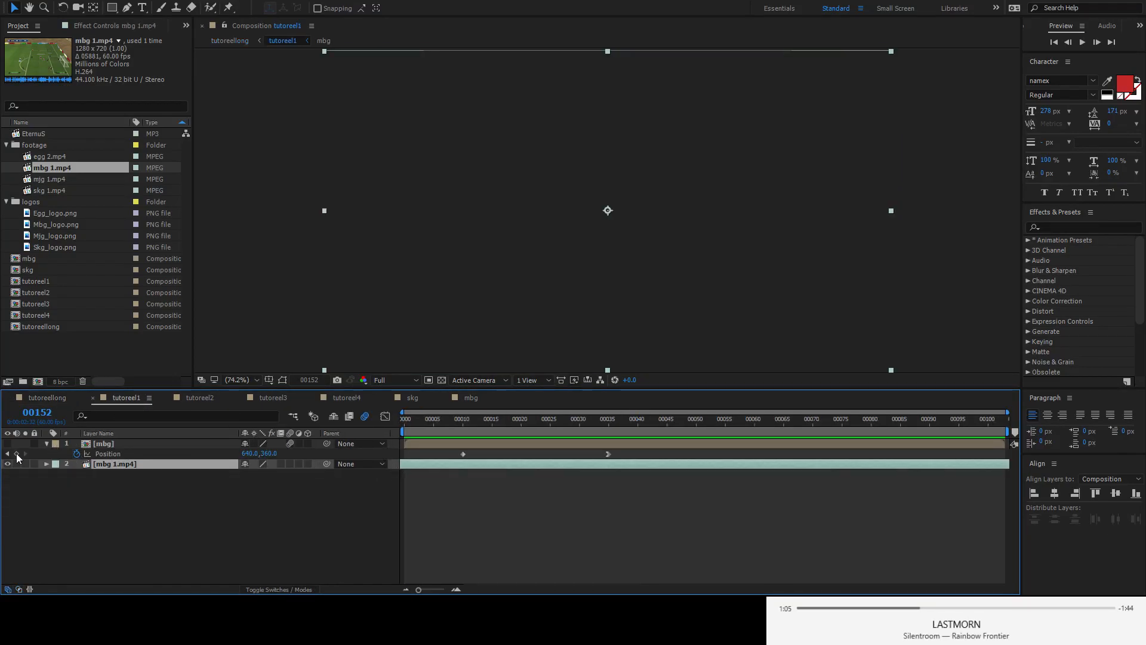
{"action": "left_click_drag", "start_coordinate": [453, 413], "coordinate": [374, 423]}
{"action": "key", "text": "space"}
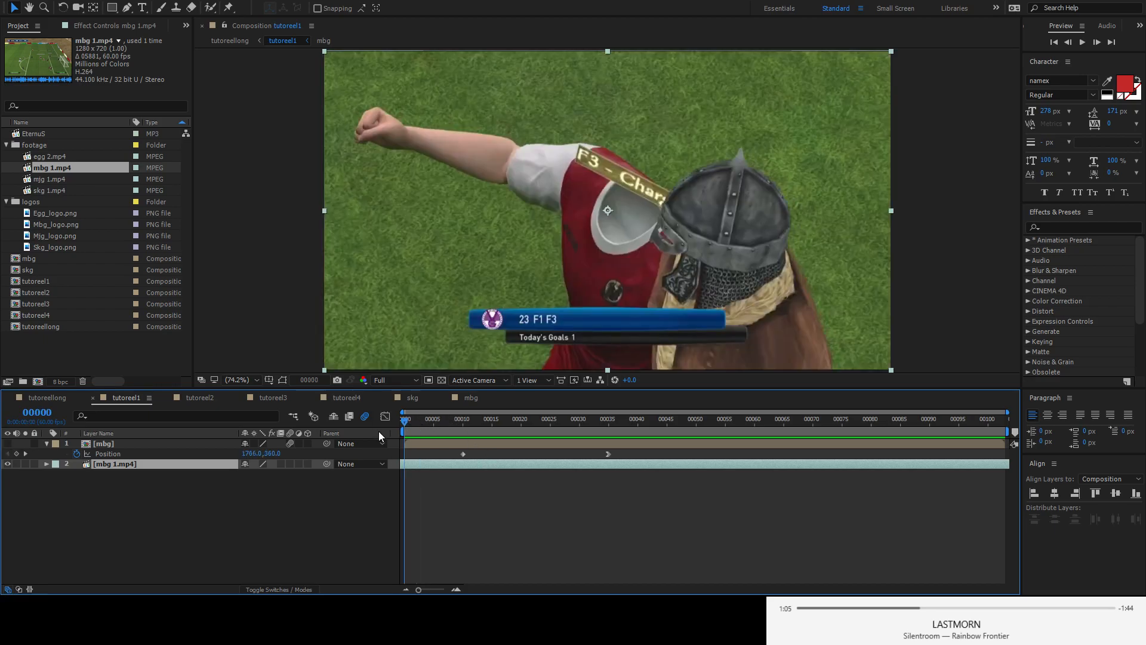
{"action": "left_click", "coordinate": [410, 431]}
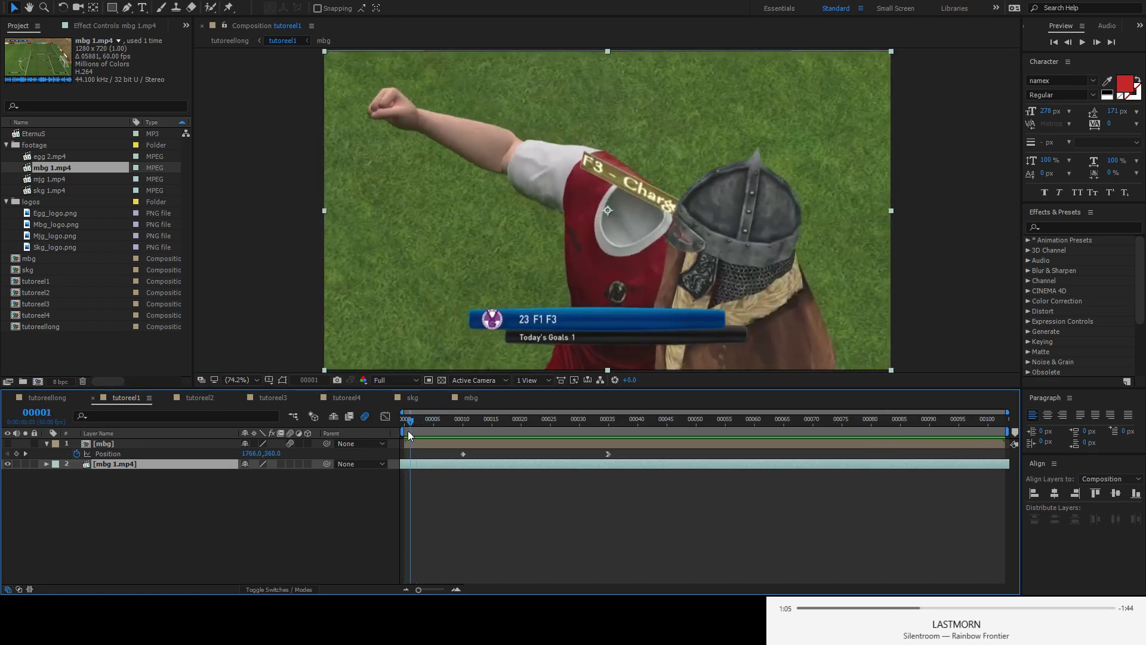
{"action": "key", "text": "space"}
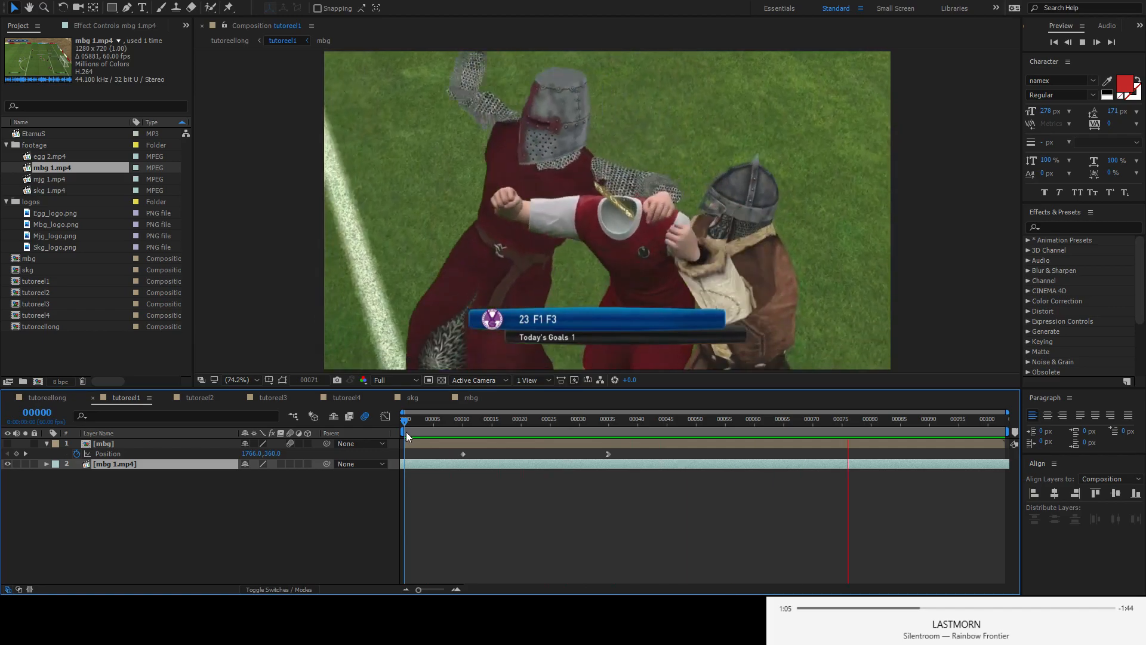
{"action": "key", "text": "space"}
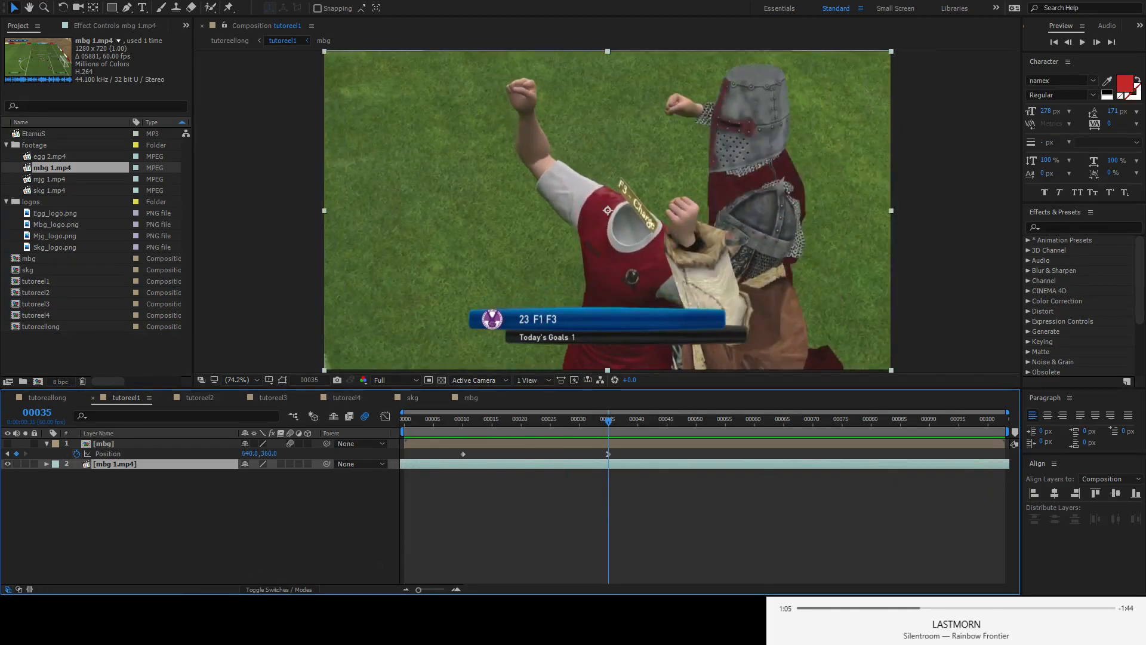
- Shift the mbg 1.mp4 layer later in tutoreel1 so the F3 - Charge close-up falls at frame 0, and preview the timing
{"action": "mouse_move", "coordinate": [955, 623]}
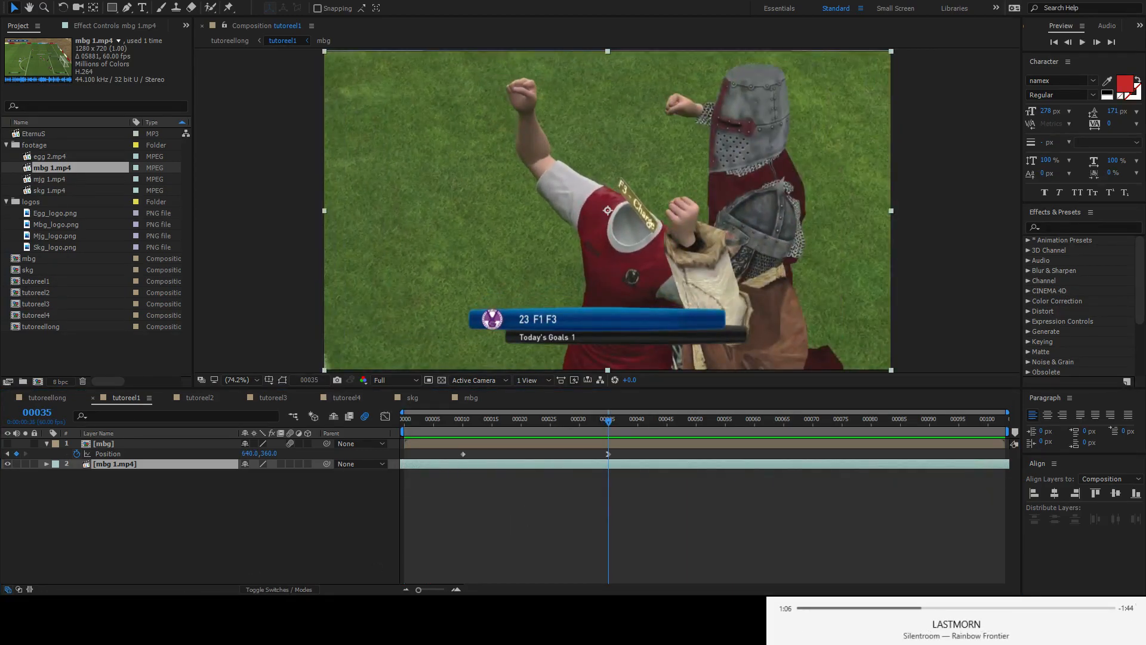
{"action": "left_click", "coordinate": [477, 453]}
{"action": "left_click_drag", "start_coordinate": [474, 426], "coordinate": [918, 458]}
{"action": "key", "text": "Home"}
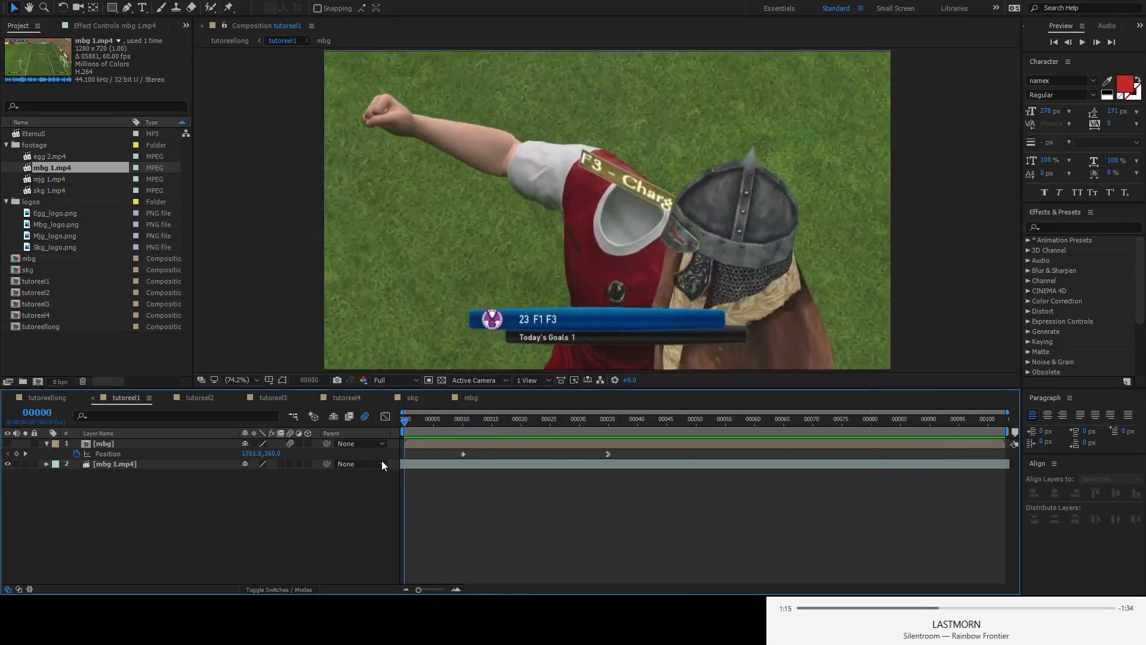
{"action": "left_click", "coordinate": [430, 462]}
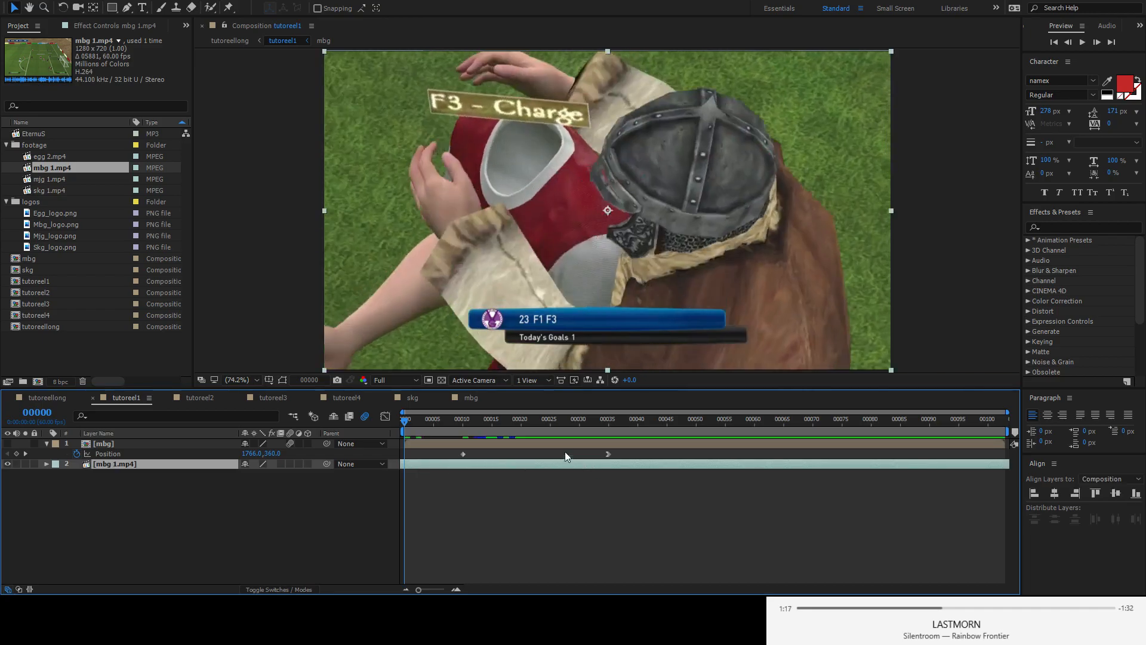
{"action": "key", "text": "space"}
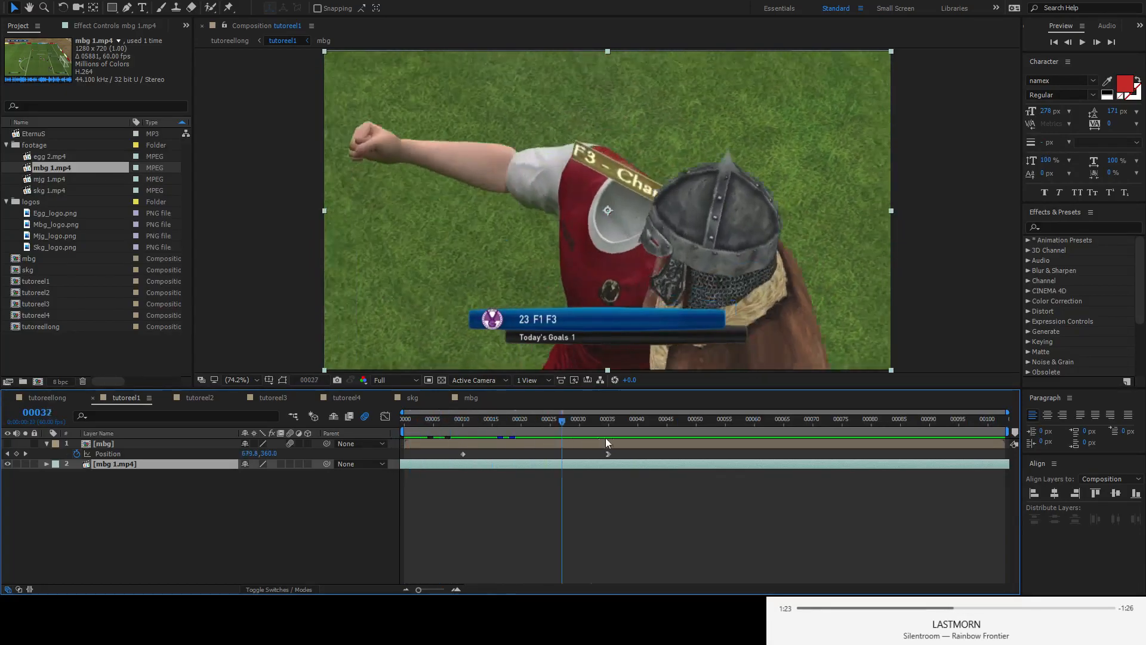
- Review the shifted mbg 1.mp4 clip in tutoreel1, play it from the start and return to frame 0
{"action": "left_click_drag", "start_coordinate": [994, 453], "coordinate": [400, 475]}
{"action": "key", "text": "space"}
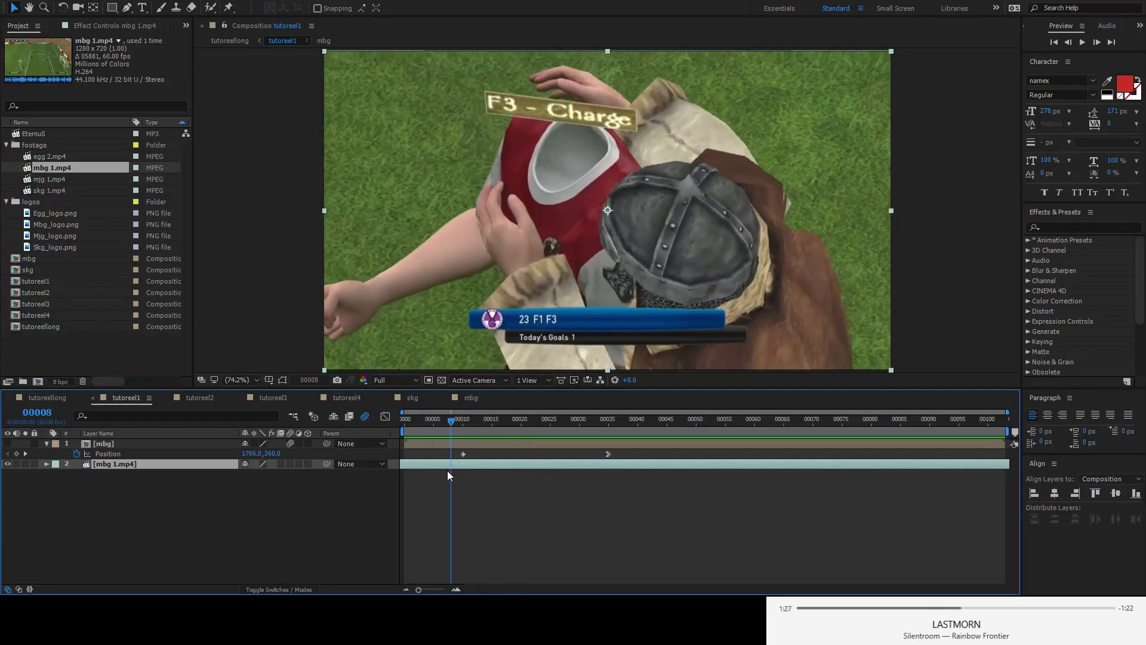
{"action": "key", "text": "space"}
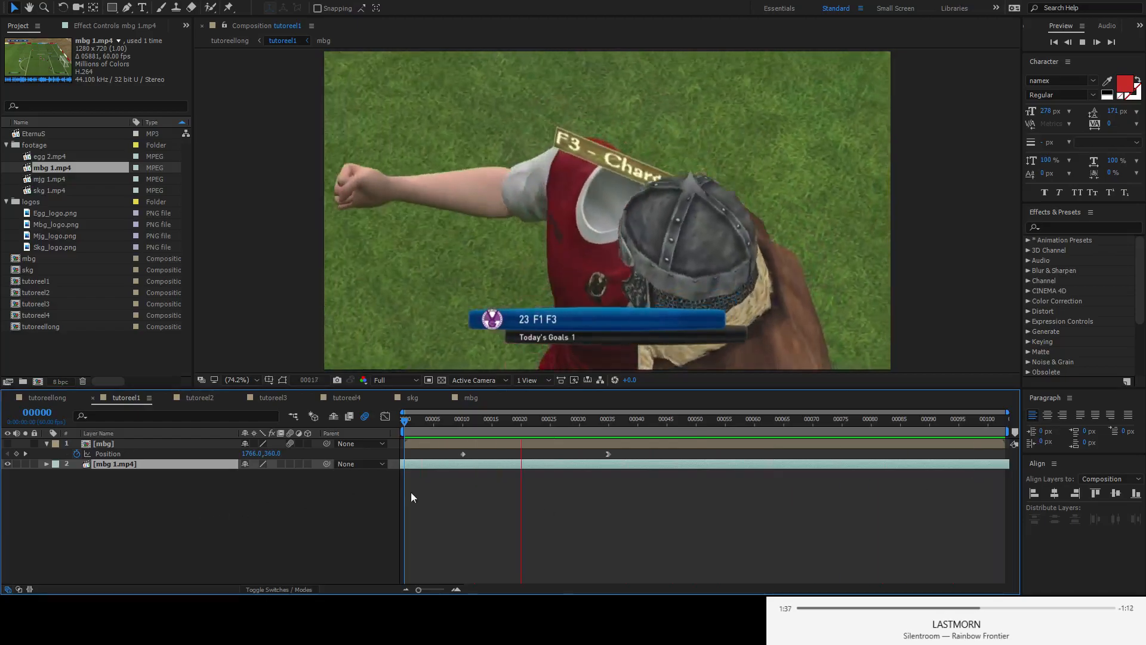
{"action": "key", "text": "space"}
{"action": "left_click", "coordinate": [407, 419]}
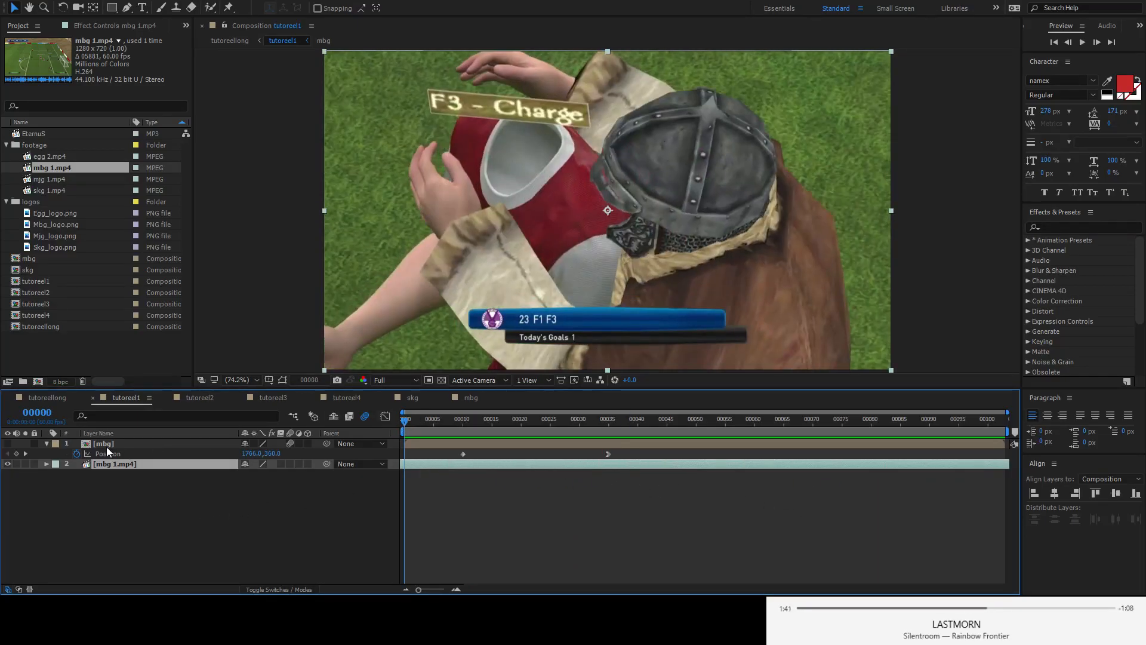
{"action": "mouse_move", "coordinate": [406, 425]}
{"action": "left_mouse_down"}
{"action": "mouse_move", "coordinate": [948, 428]}
{"action": "mouse_move", "coordinate": [399, 438]}
{"action": "mouse_move", "coordinate": [989, 433]}
{"action": "mouse_move", "coordinate": [387, 437]}
{"action": "left_mouse_up"}
- Copy the shape, MBG text, Mbg_logo.png and mountain blade general layers from the mbg composition into tutoreel1 above the mbg layer
{"action": "double_click", "coordinate": [131, 440]}
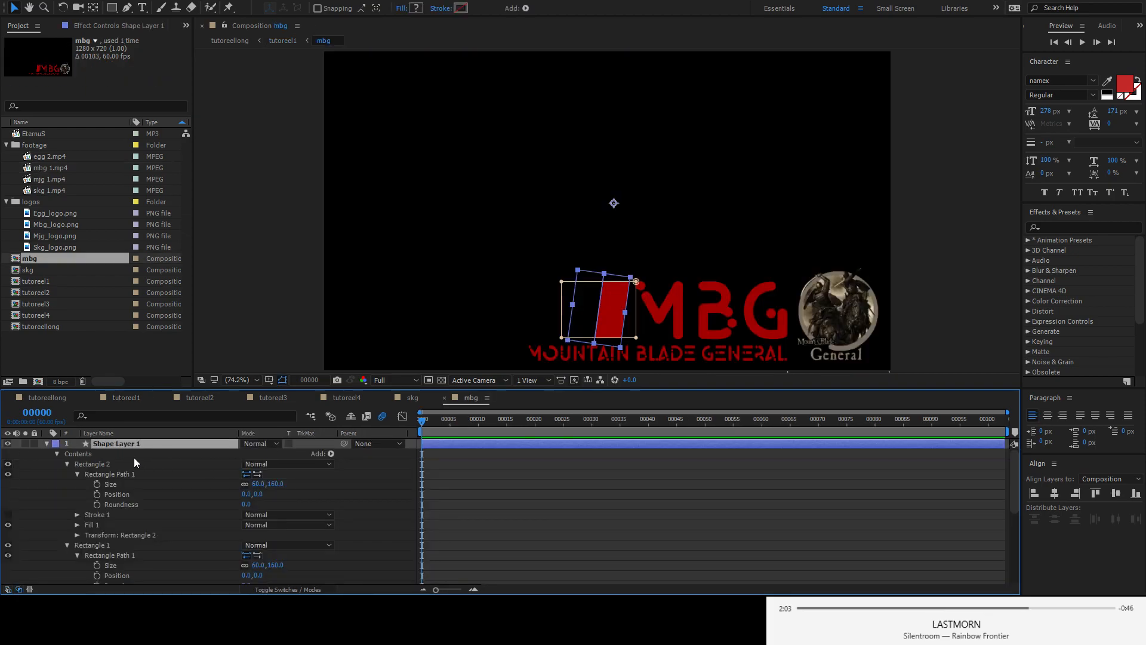
{"action": "scroll", "coordinate": [133, 451], "scroll_direction": "down", "scroll_amount": 5}
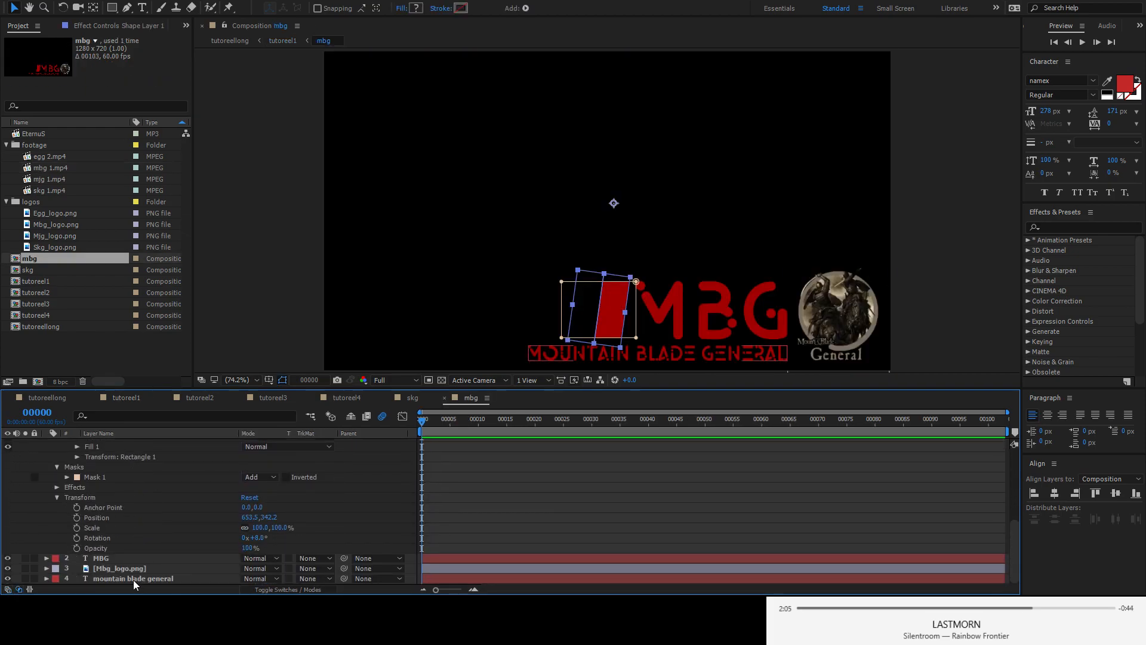
{"action": "left_click", "coordinate": [131, 574], "text": "shift"}
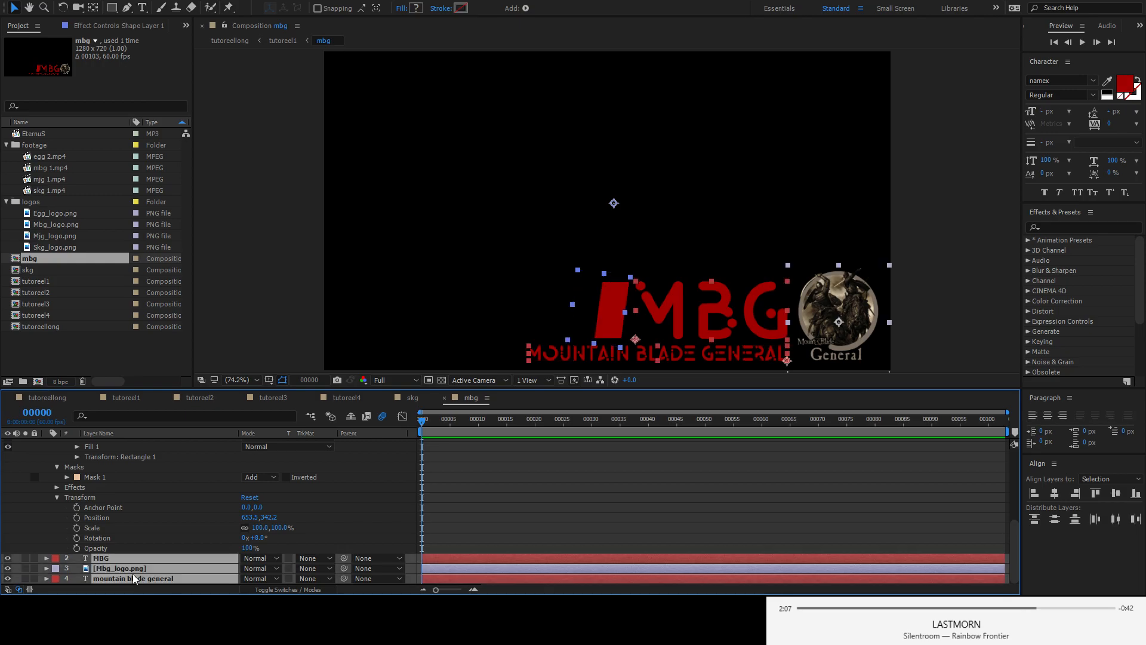
{"action": "scroll", "coordinate": [197, 513], "scroll_direction": "up", "scroll_amount": 5}
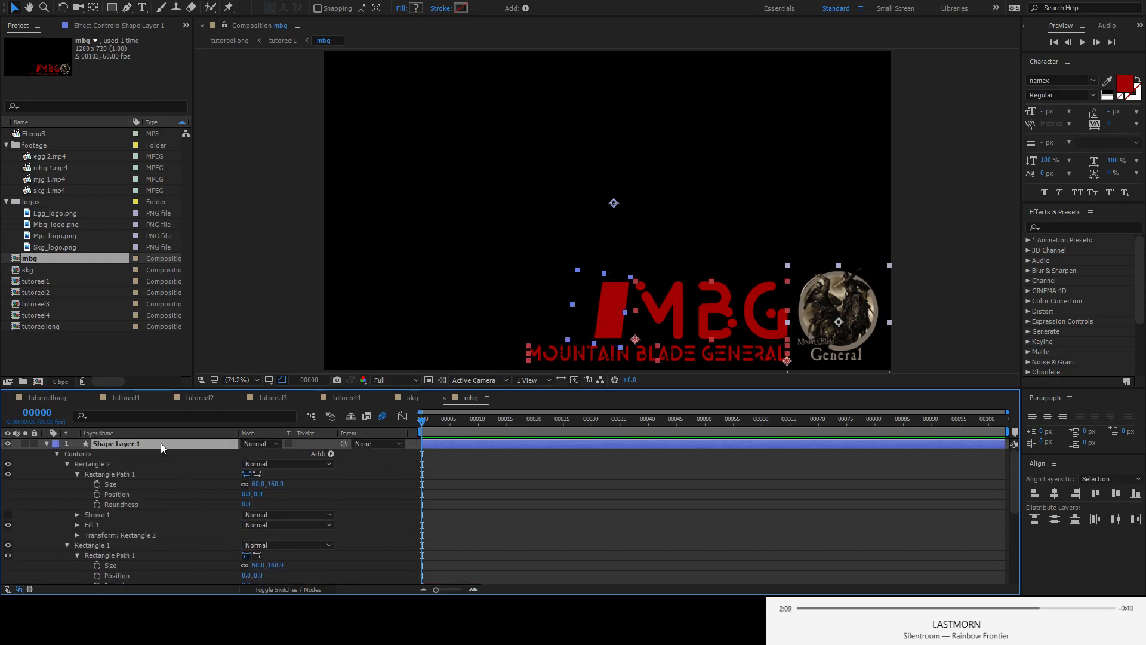
{"action": "left_click", "coordinate": [126, 399]}
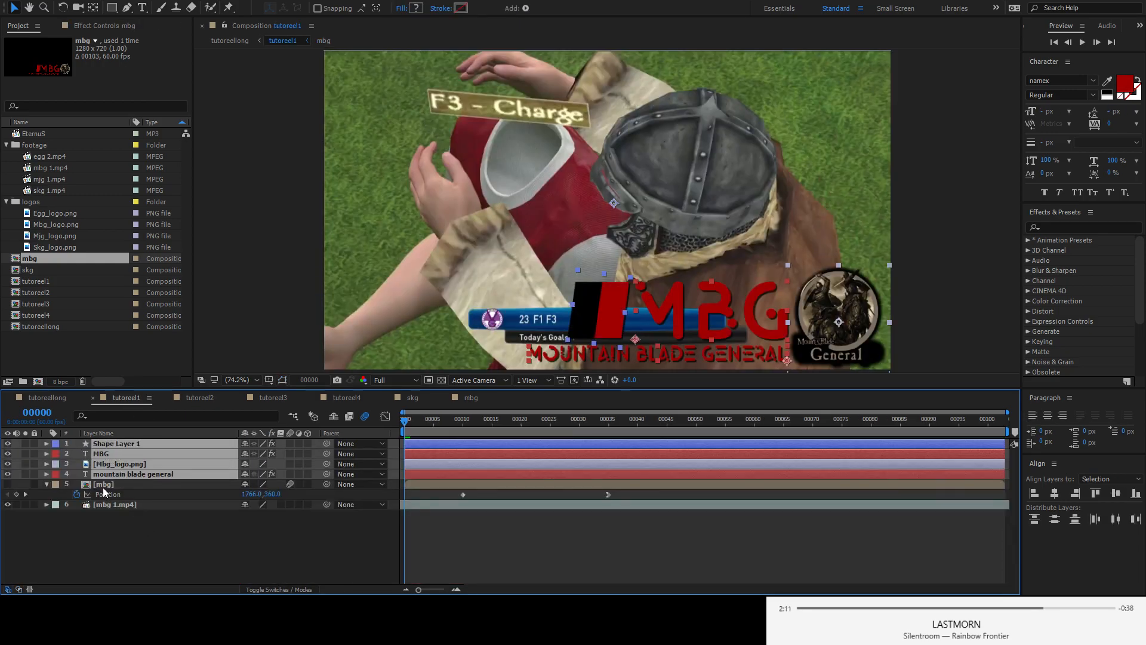
{"action": "left_click", "coordinate": [85, 484]}
{"action": "left_click_drag", "start_coordinate": [403, 424], "coordinate": [338, 425]}
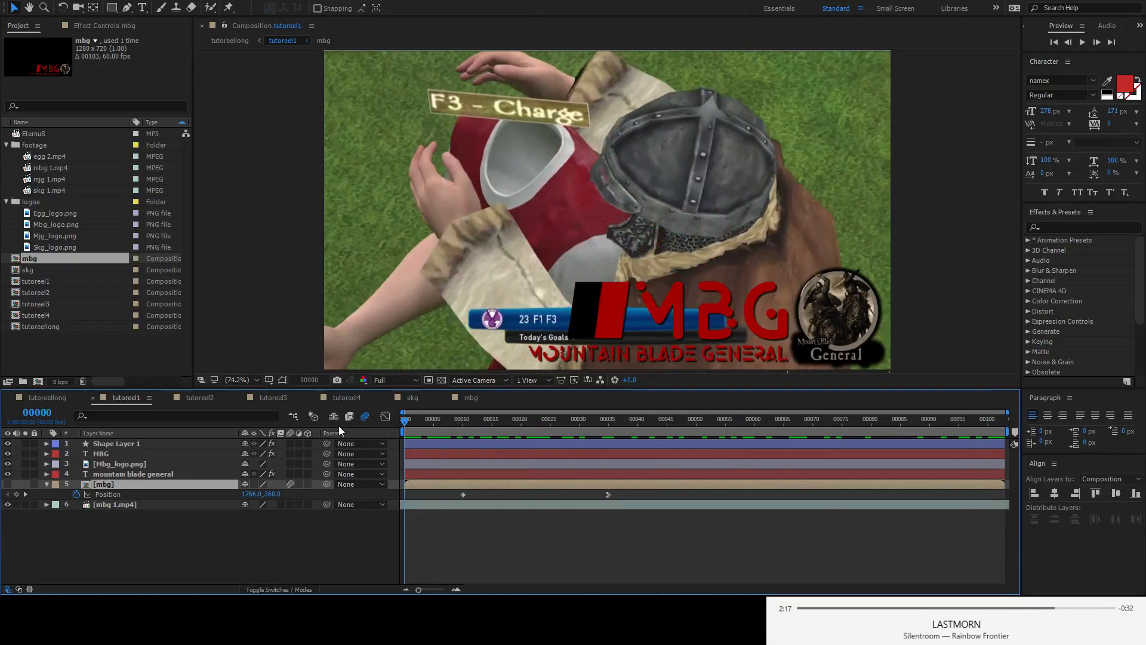
- Add another Mbg_logo.png from the logos folder to tutoreel1, placing it near the upper middle of the frame
{"action": "left_click", "coordinate": [146, 528]}
{"action": "left_click", "coordinate": [127, 464]}
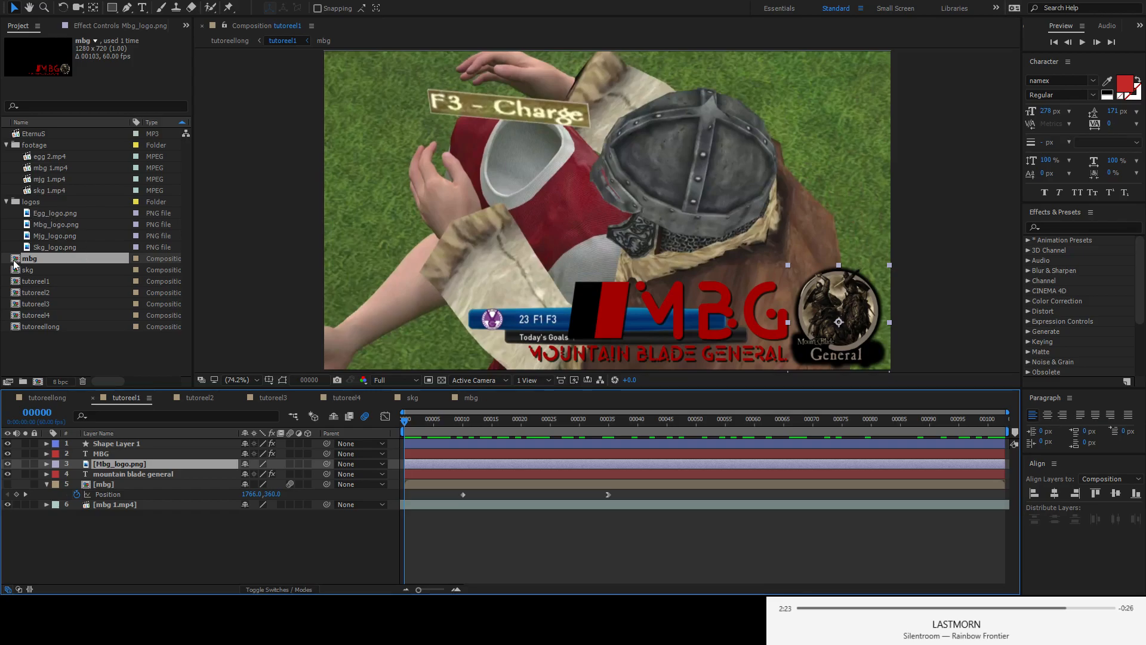
{"action": "left_click", "coordinate": [77, 225]}
{"action": "left_click_drag", "start_coordinate": [37, 224], "coordinate": [606, 182]}
- Select the newly added large Mbg_logo.png layer and expand its Transform properties to reach Scale
{"action": "left_click", "coordinate": [848, 317]}
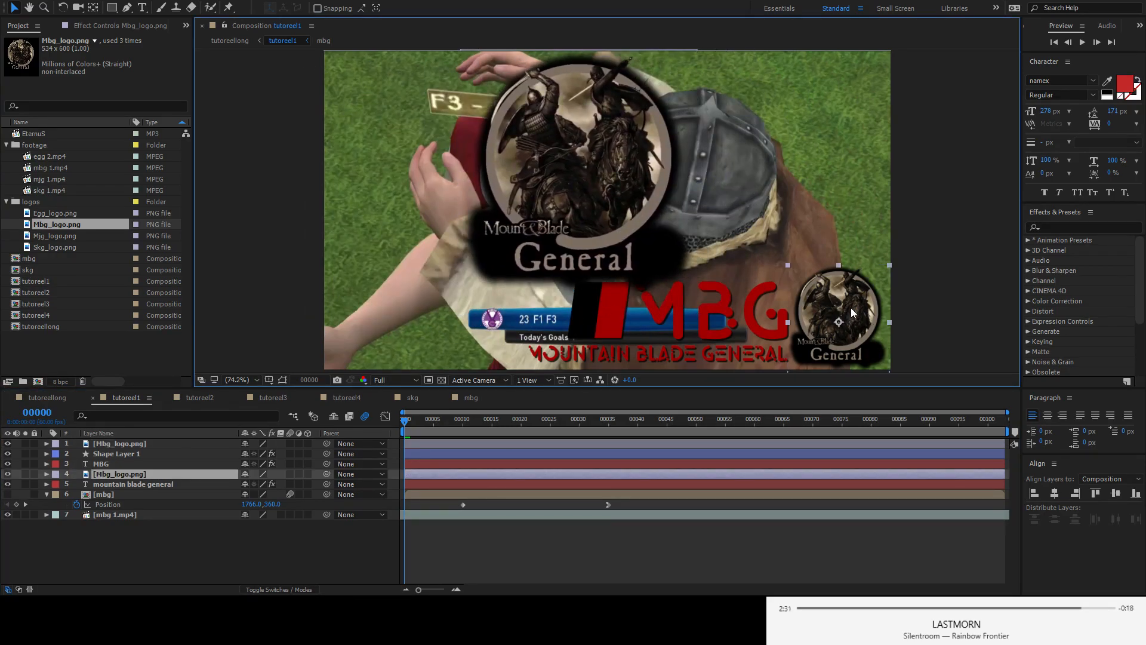
{"action": "left_click", "coordinate": [596, 157]}
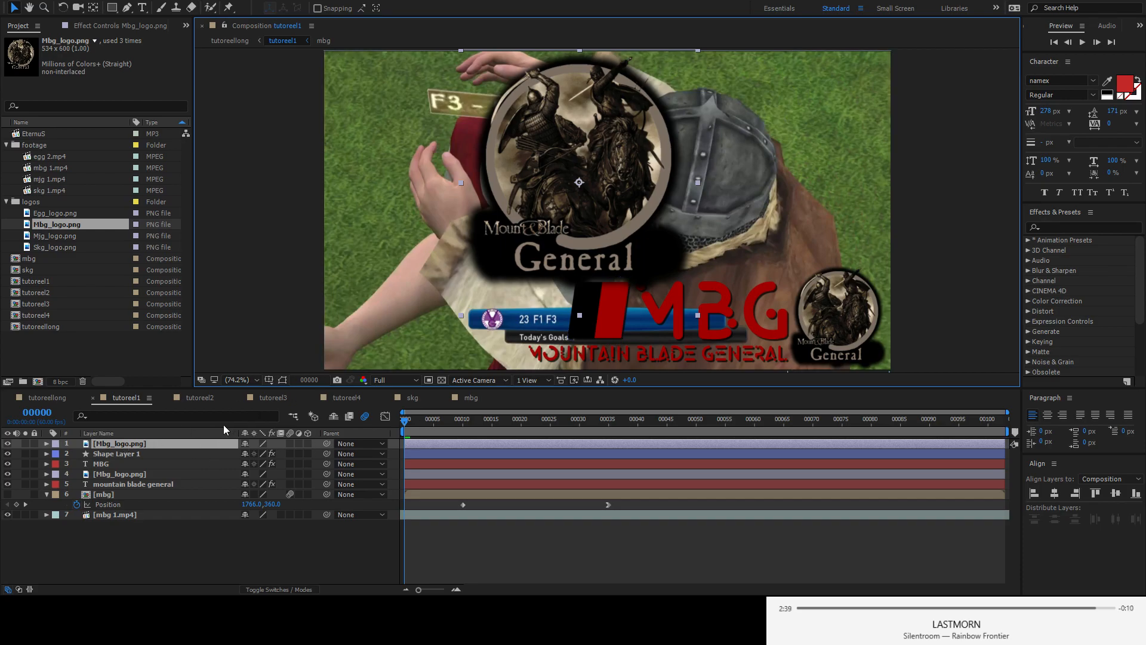
{"action": "key", "text": "s"}
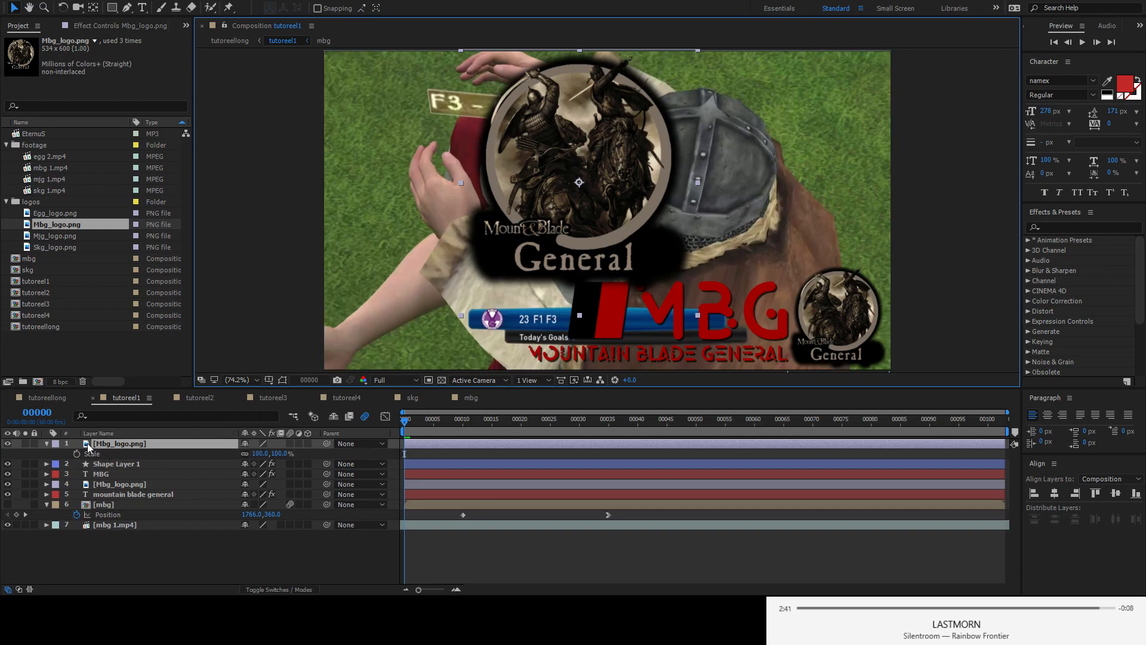
{"action": "left_click", "coordinate": [47, 443]}
{"action": "left_click", "coordinate": [46, 442]}
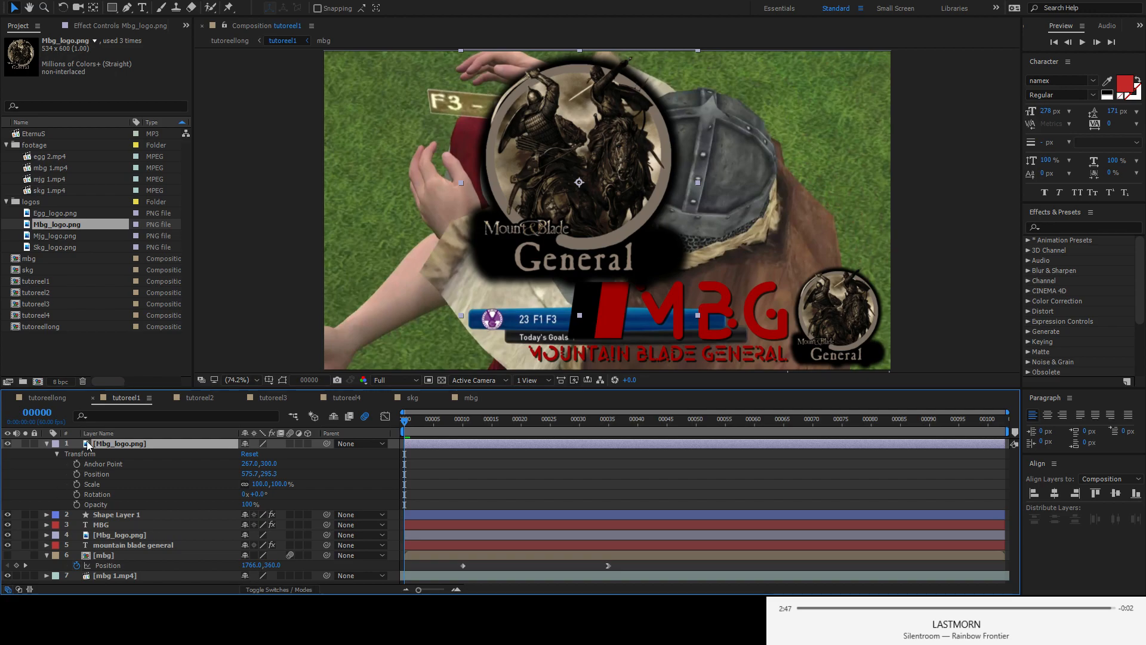
{"action": "left_click", "coordinate": [94, 484]}
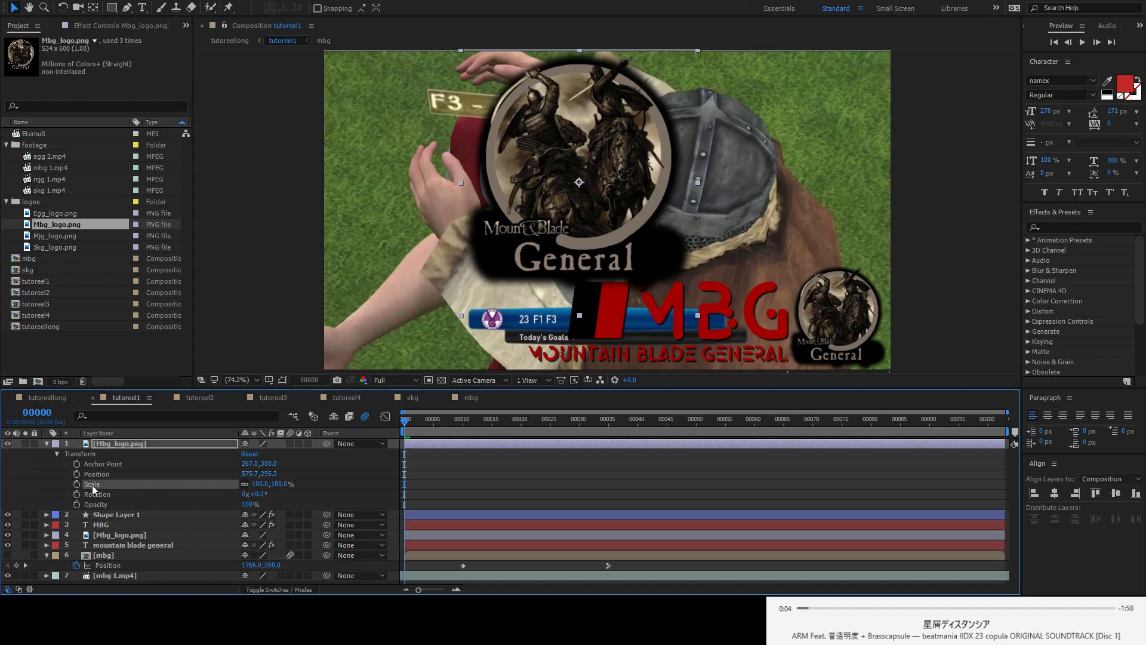
- Unlink the large logo's scale proportions, stretch only its width to 214% and undo the stretch
{"action": "left_click", "coordinate": [244, 484]}
{"action": "left_click_drag", "start_coordinate": [261, 483], "coordinate": [343, 494]}
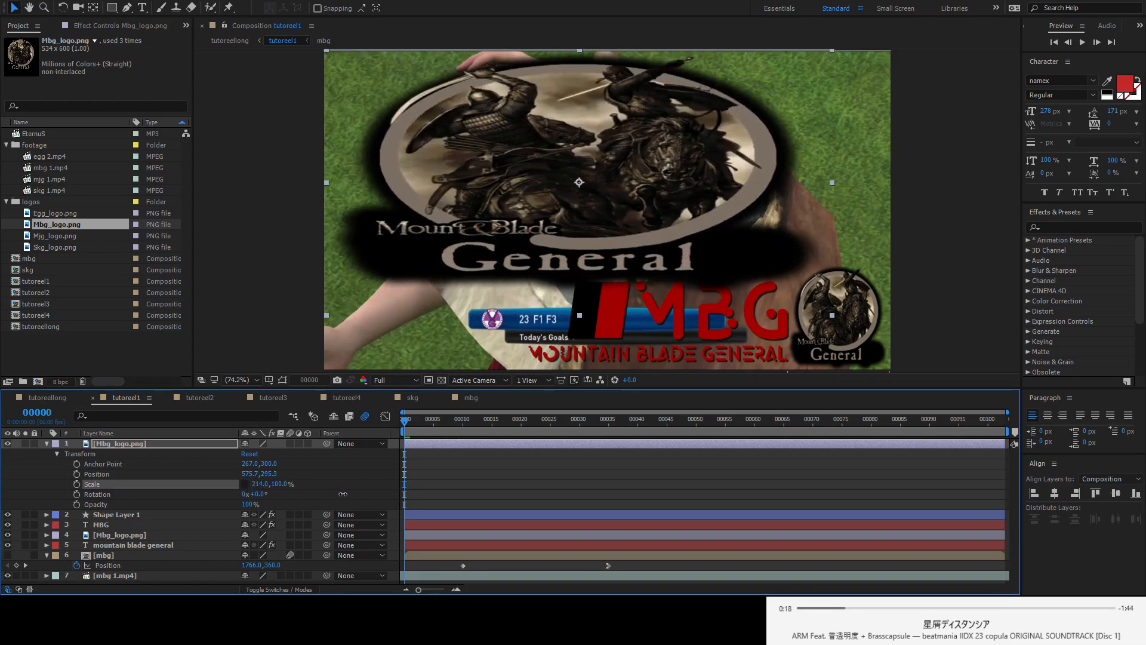
{"action": "key", "text": "ctrl+z"}
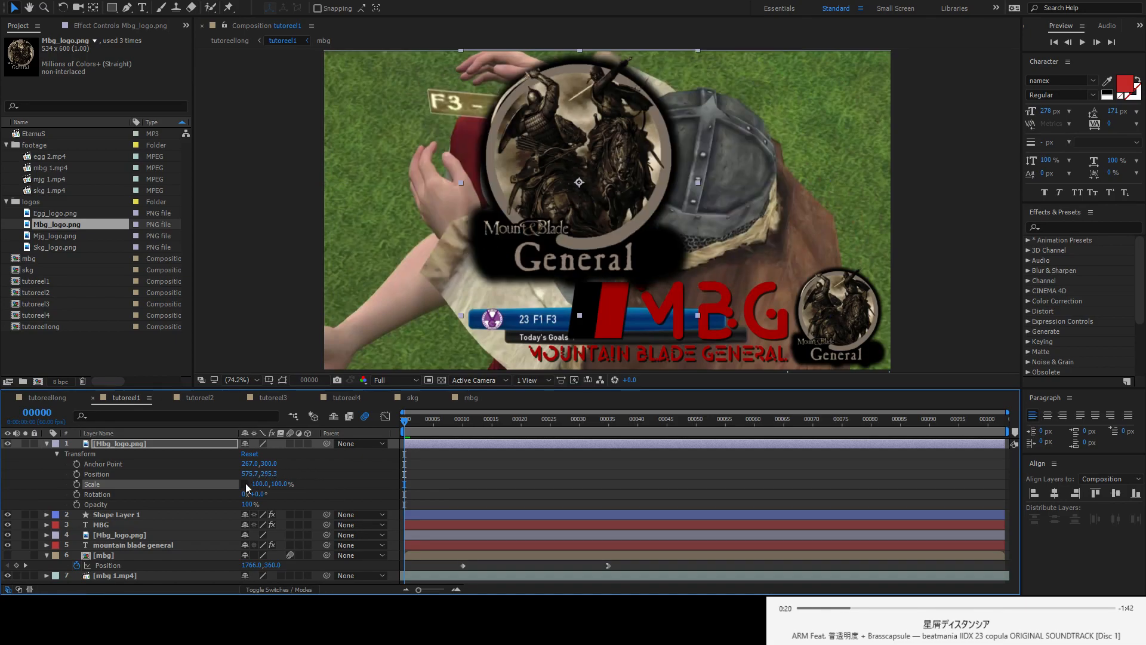
- Relink the scale proportions and reduce the large Mbg_logo.png layer to 49%
{"action": "left_click_drag", "start_coordinate": [261, 486], "coordinate": [235, 489]}
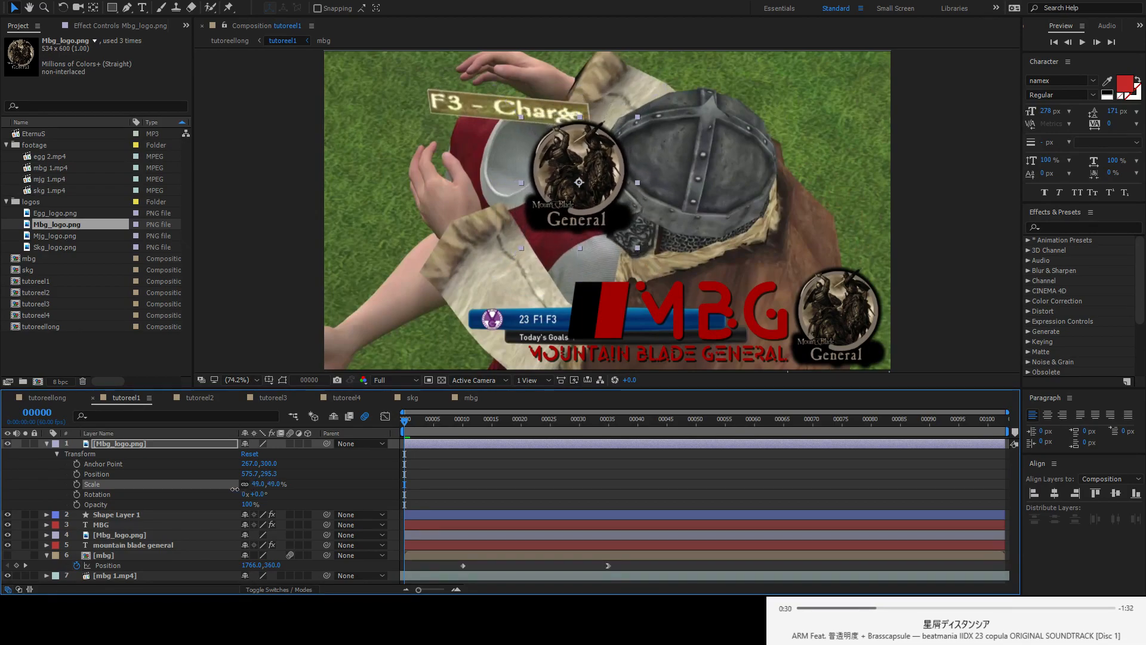
- Move the extra Mbg_logo.png over the existing logo in the frame's lower corner and delete that extra layer
{"action": "left_click_drag", "start_coordinate": [586, 152], "coordinate": [846, 293]}
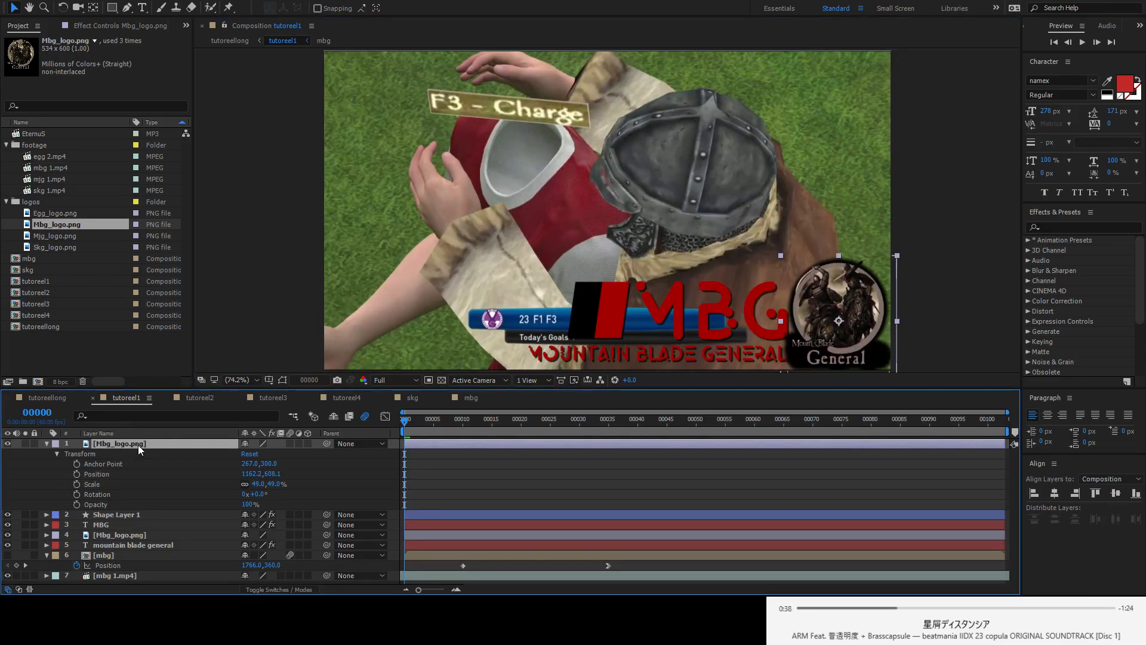
{"action": "key", "text": "Delete"}
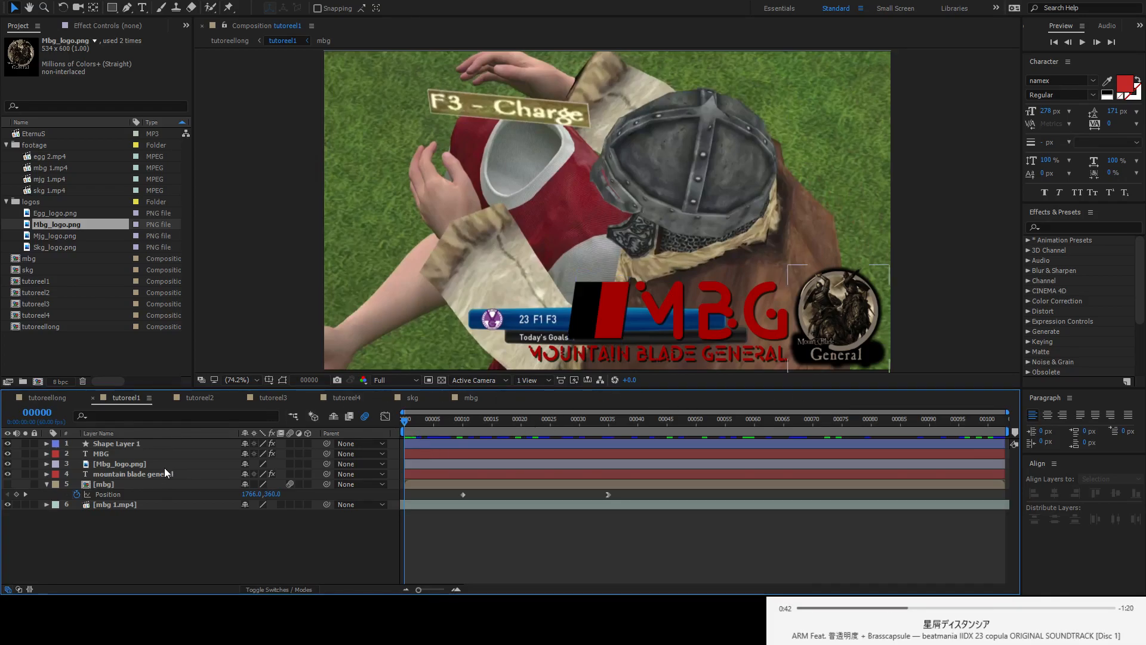
- Add a new text layer reading "mbg" in tutoreel1 and place it over the helmet
{"action": "left_click", "coordinate": [113, 452]}
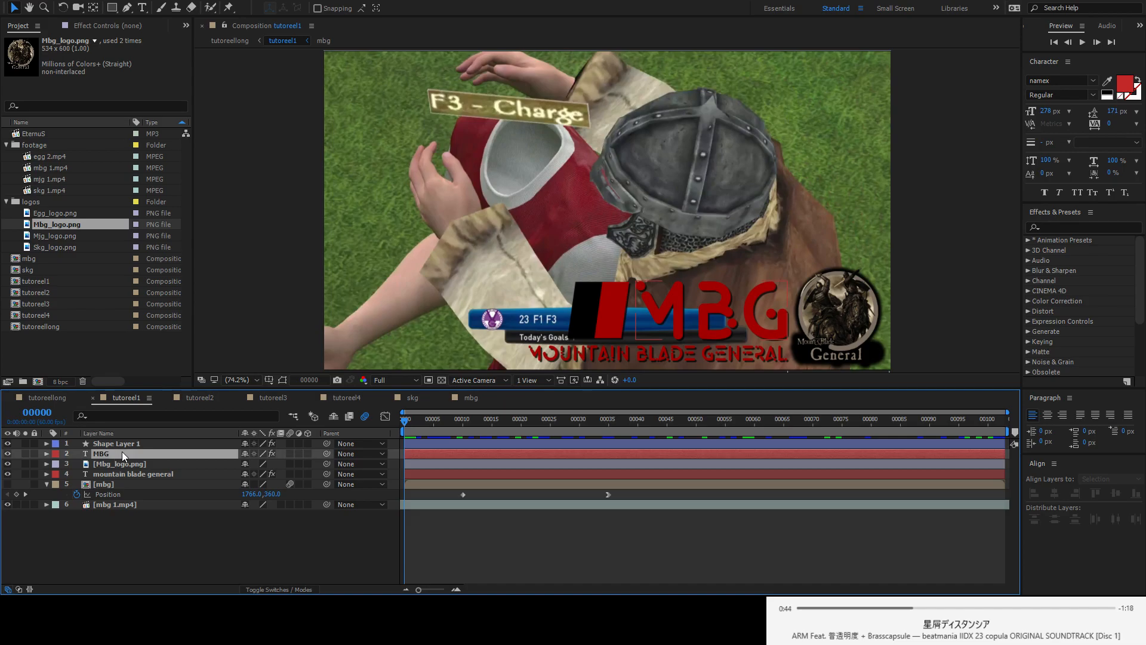
{"action": "left_click", "coordinate": [142, 8]}
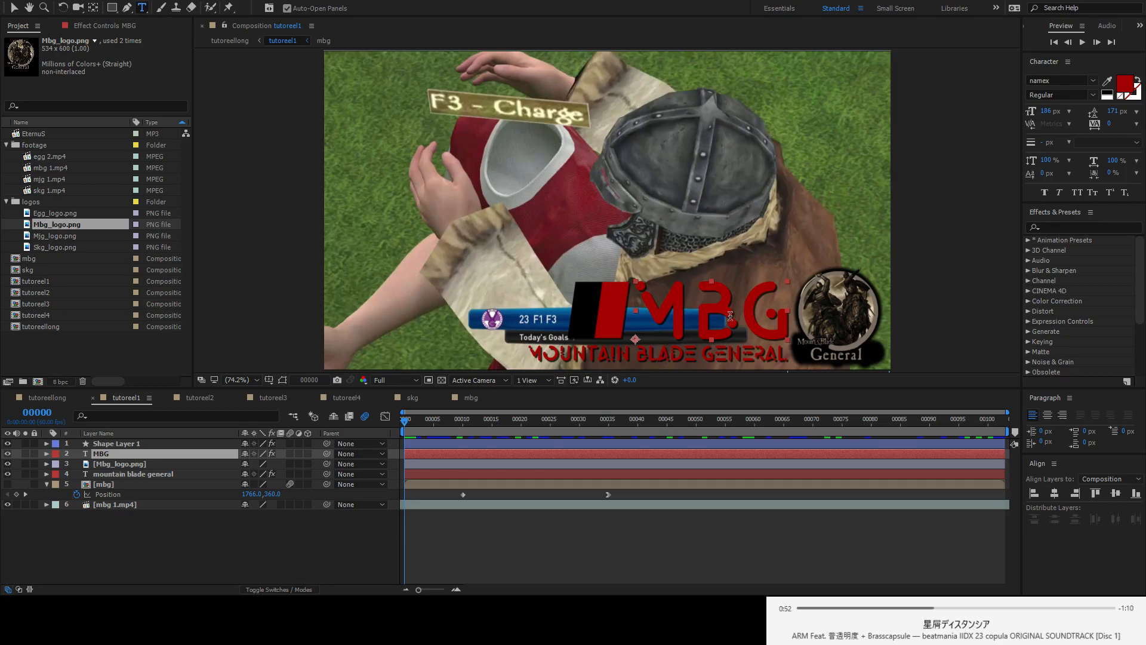
{"action": "left_click", "coordinate": [498, 160]}
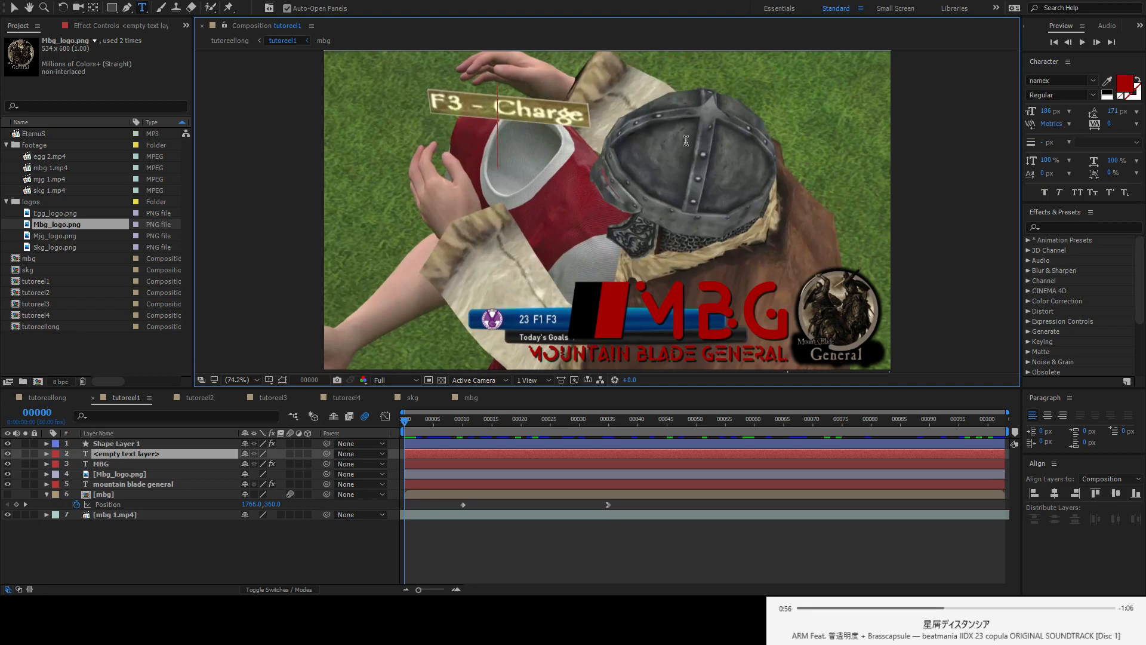
{"action": "type", "text": "mbg"}
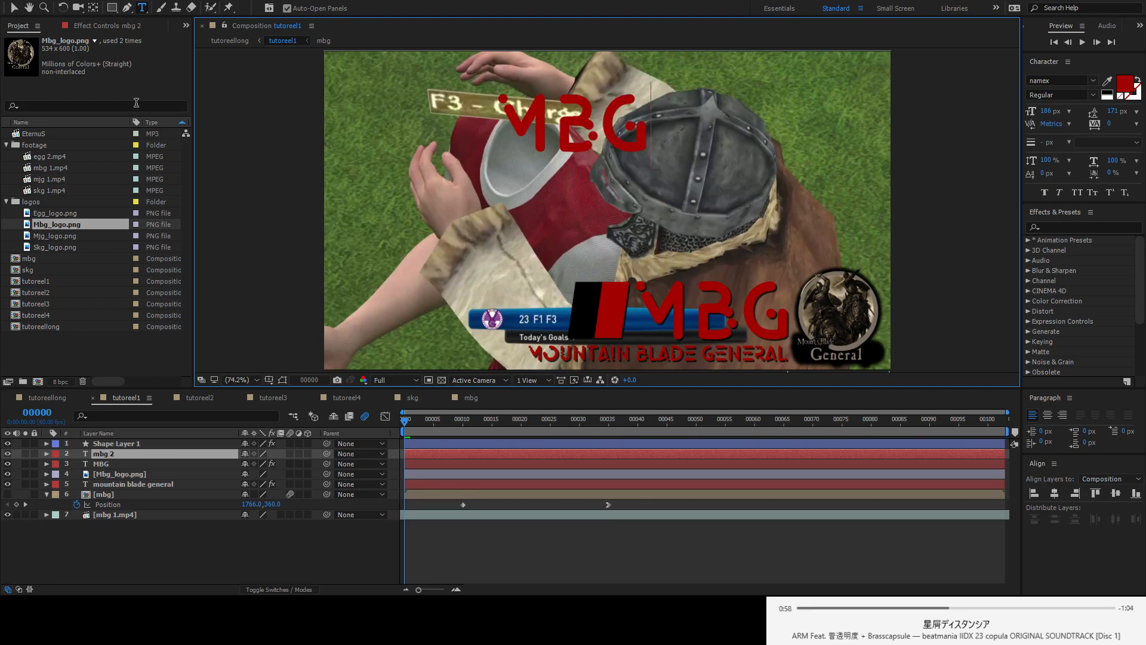
{"action": "left_click", "coordinate": [14, 7]}
{"action": "left_click_drag", "start_coordinate": [616, 126], "coordinate": [756, 185]}
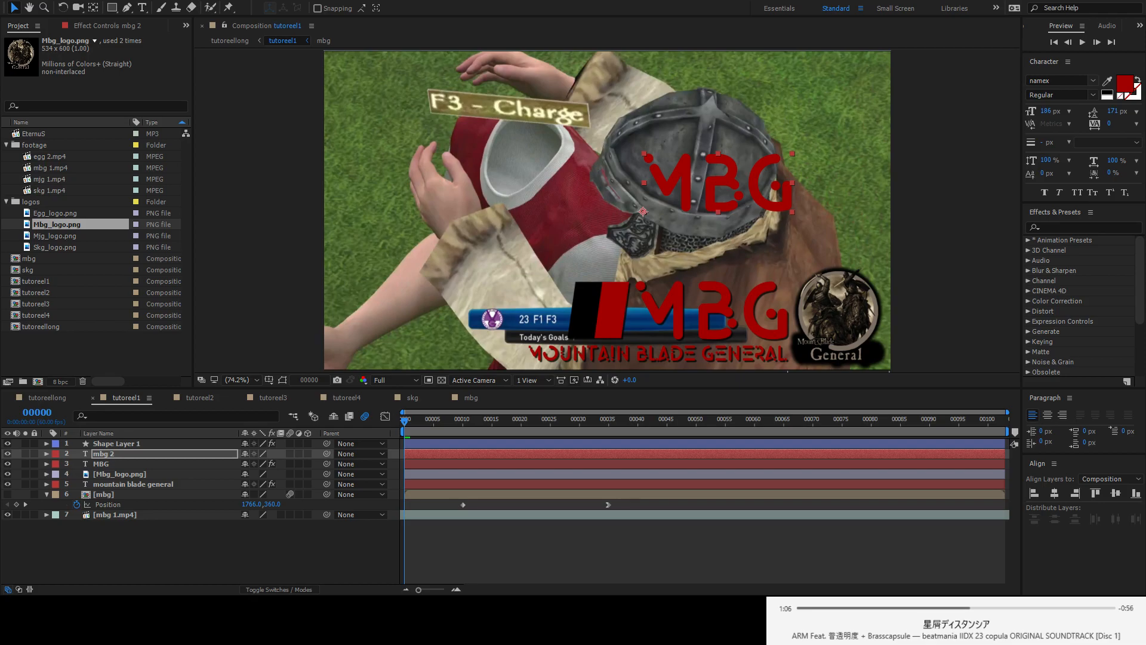
- Try out different fonts on the new mbg text, stepping backward through the font list from Glue past Gabriola and Freestyle Script
{"action": "left_click", "coordinate": [1046, 188]}
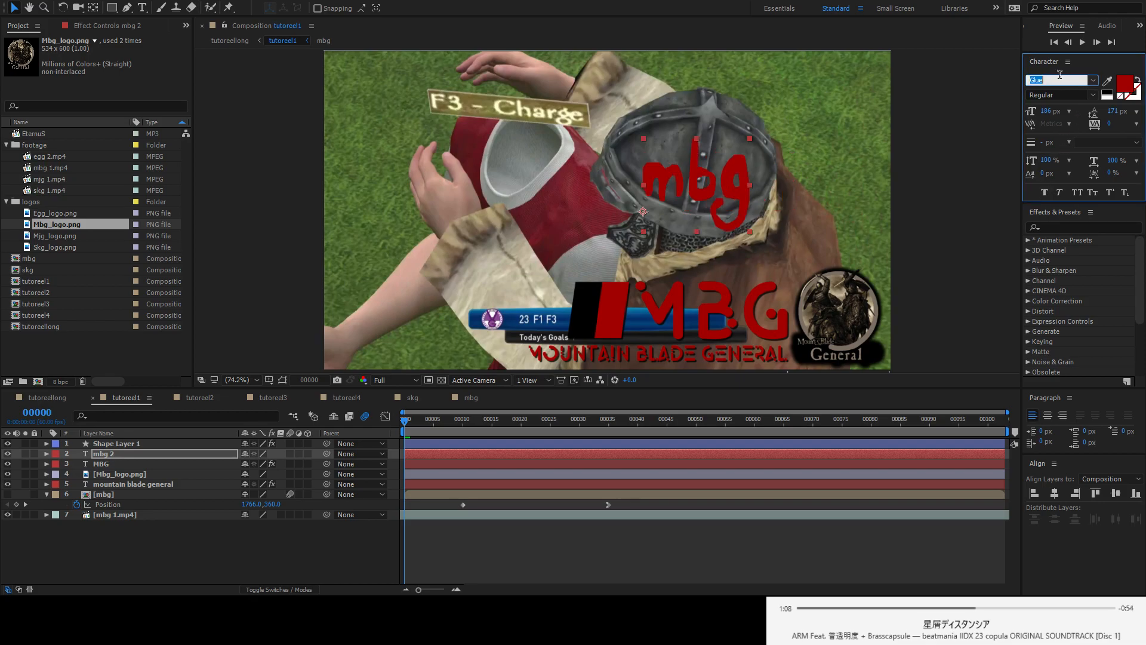
{"action": "key", "text": "Up"}
{"action": "key", "text": "Up"}
{"action": "key", "text": "Up"}
{"action": "key", "text": "Up"}
{"action": "key", "text": "Up"}
{"action": "key", "text": "Up"}
{"action": "key", "text": "Up"}
{"action": "key", "text": "Up"}
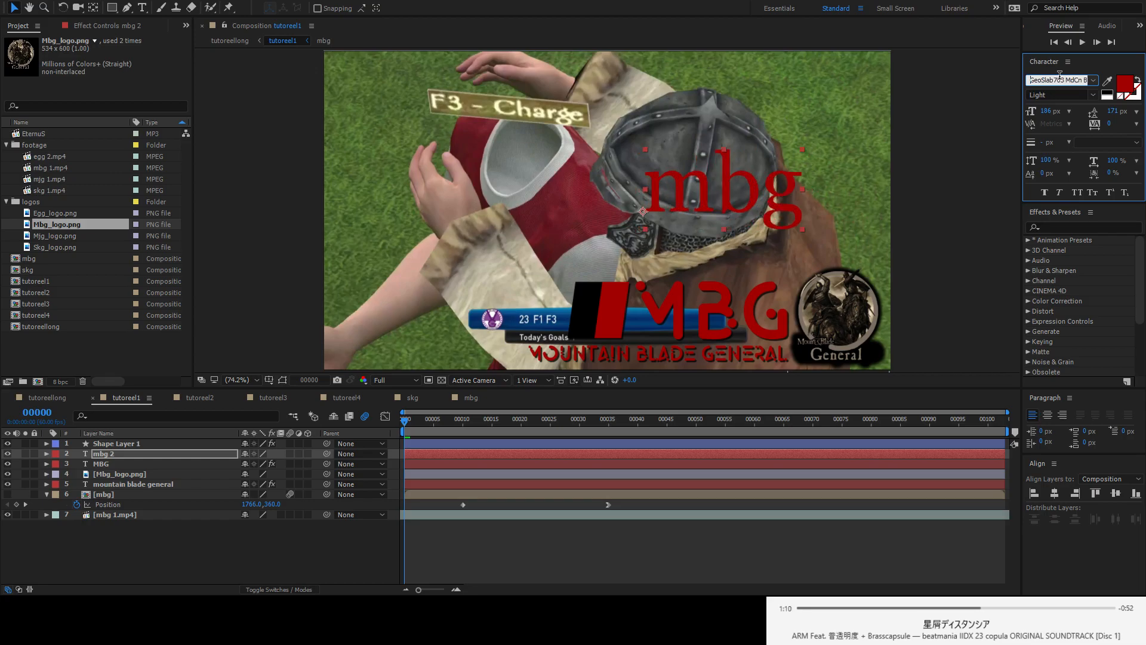
{"action": "key", "text": "Up"}
{"action": "key", "text": "Up"}
{"action": "key", "text": "Up"}
{"action": "key", "text": "Up"}
{"action": "key", "text": "Up"}
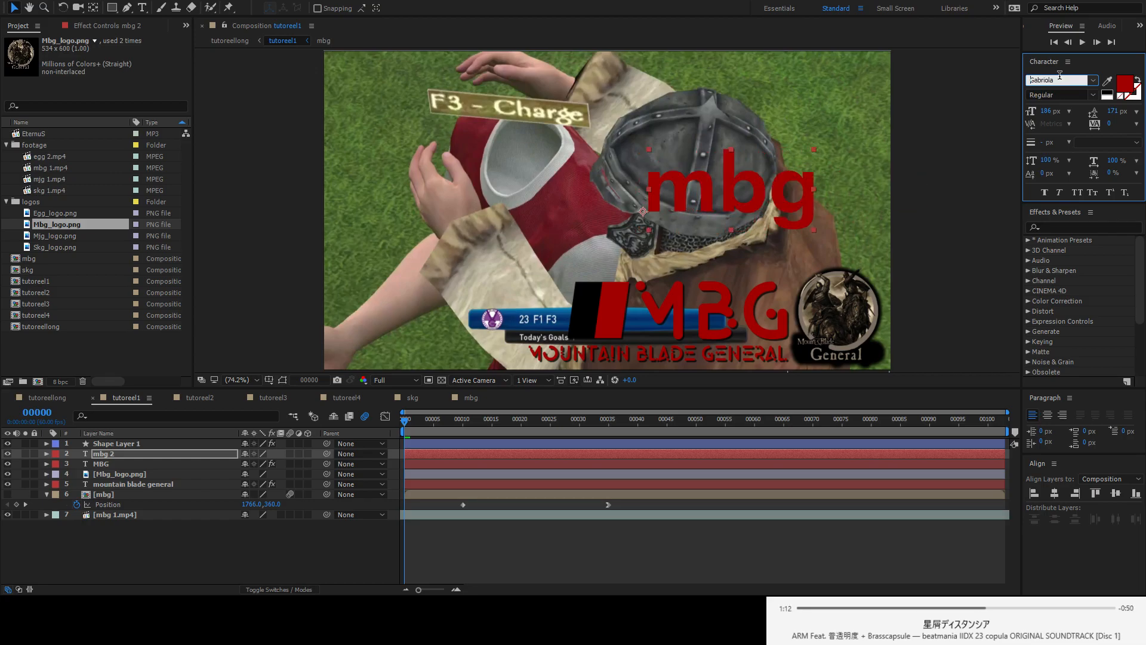
{"action": "key", "text": "Up"}
{"action": "key", "text": "Up"}
{"action": "key", "text": "Up"}
{"action": "key", "text": "Up"}
{"action": "key", "text": "Up"}
{"action": "key", "text": "Up"}
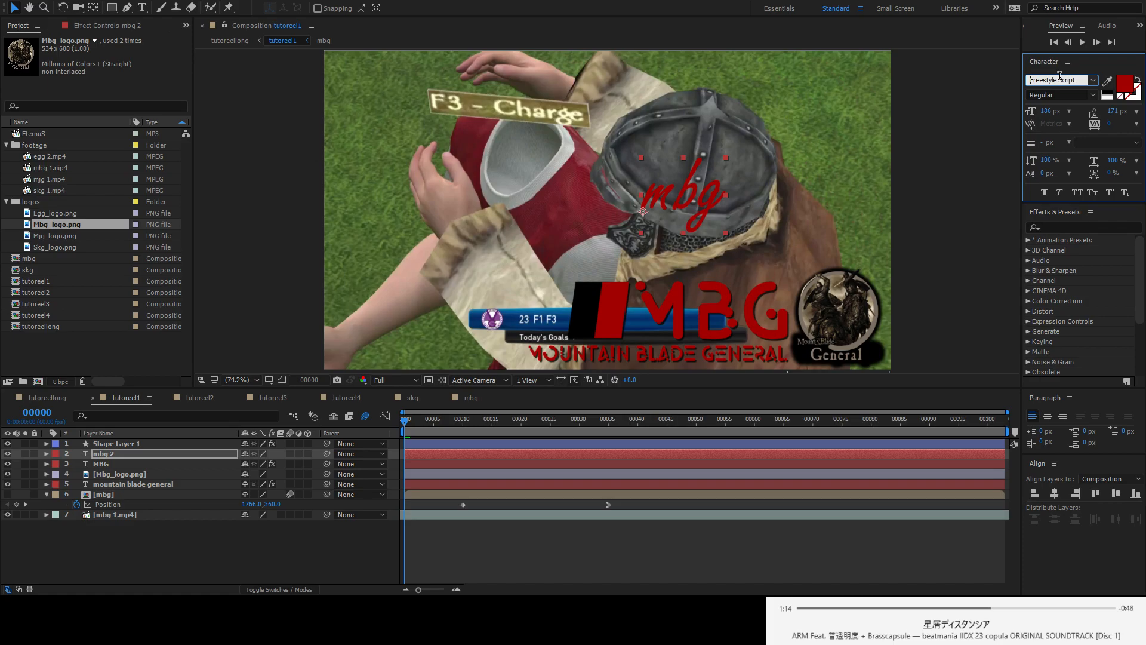
{"action": "key", "text": "Up"}
{"action": "key", "text": "Up"}
{"action": "key", "text": "Up"}
{"action": "key", "text": "Up"}
{"action": "key", "text": "Up"}
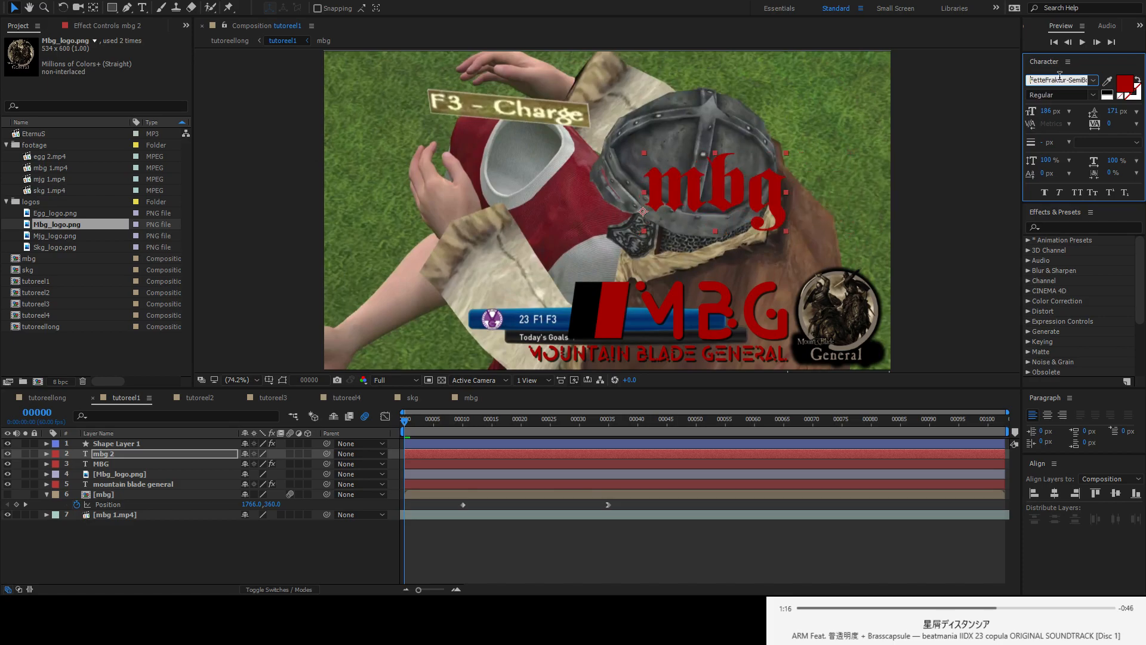
- Set the new mbg text's font back to namex and move the text slightly toward the upper middle of the frame
{"action": "left_click", "coordinate": [1048, 80]}
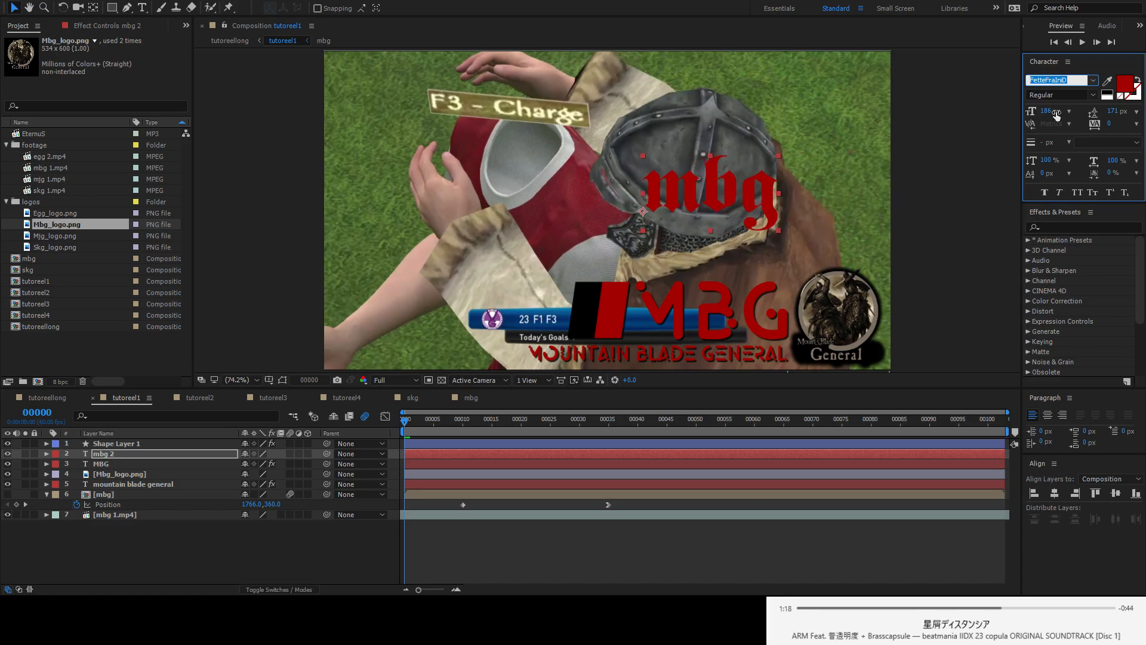
{"action": "type", "text": "namek"}
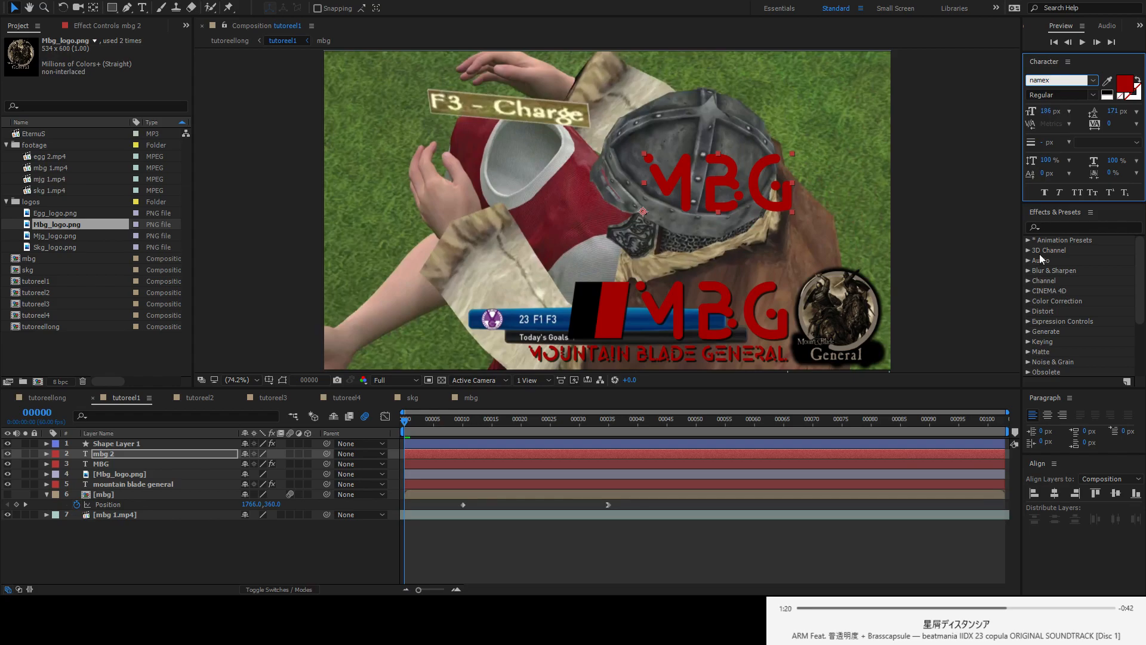
{"action": "left_click", "coordinate": [477, 290]}
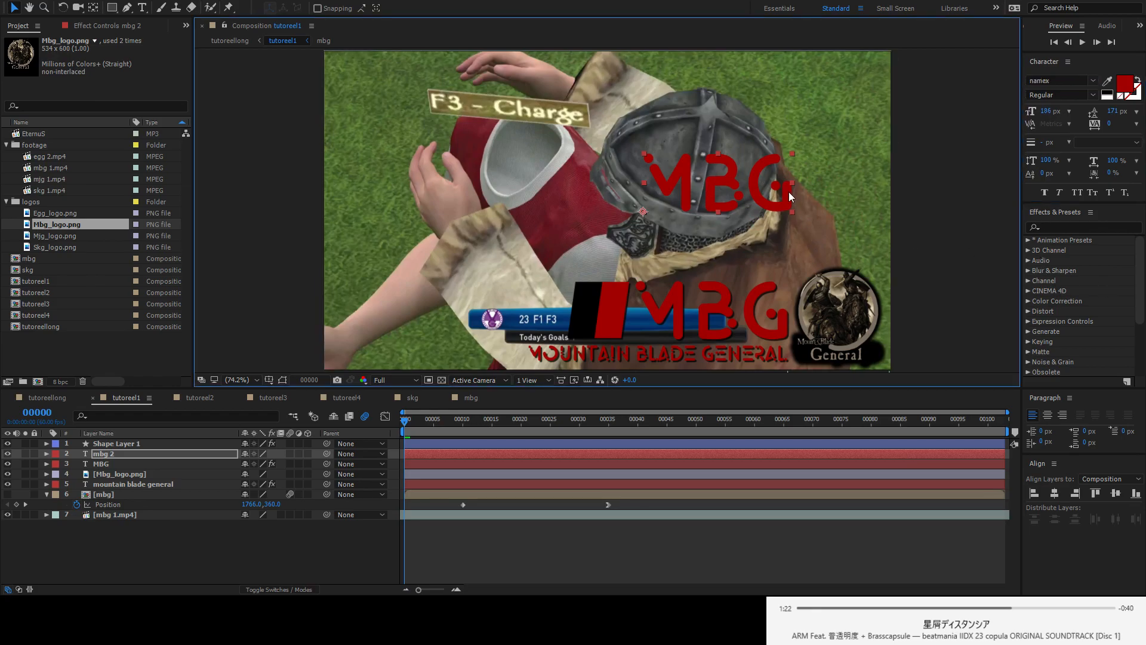
{"action": "left_click_drag", "start_coordinate": [720, 186], "coordinate": [654, 140]}
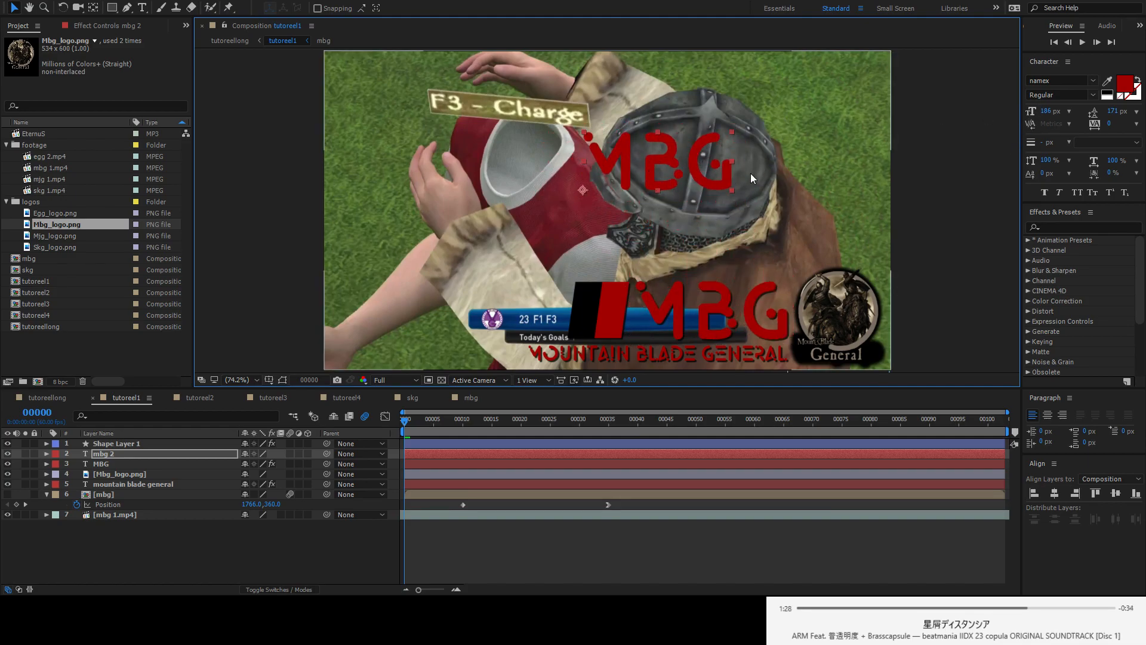
- Reduce the new mbg text's font size to 144 px
{"action": "left_click_drag", "start_coordinate": [1047, 114], "coordinate": [1072, 112]}
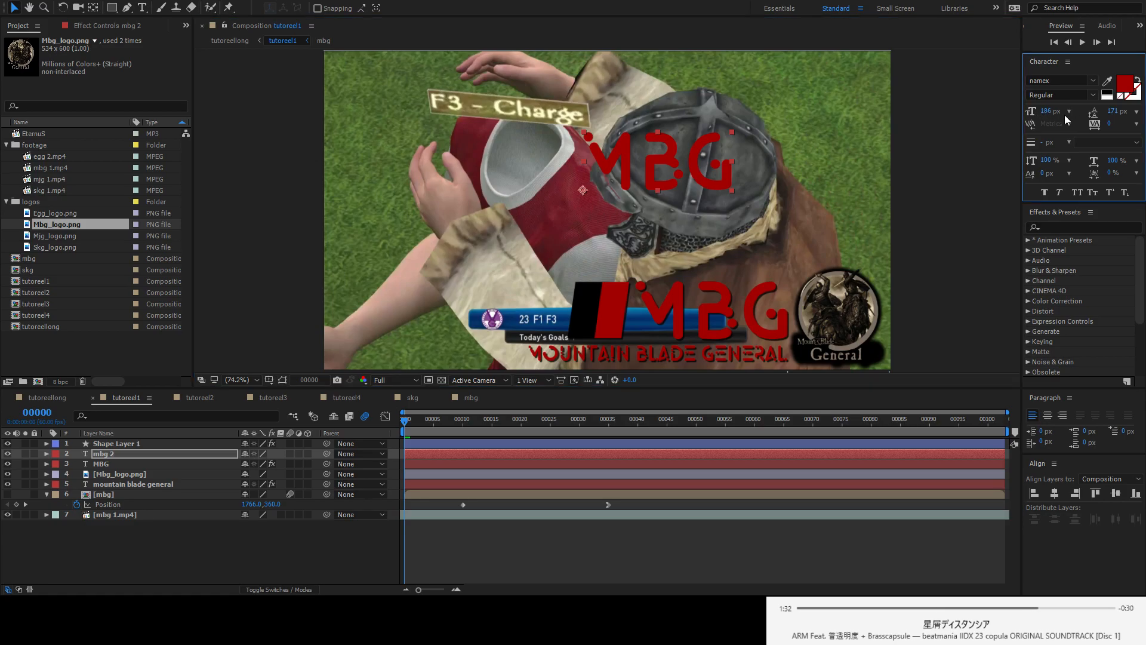
{"action": "key", "text": "ctrl+z"}
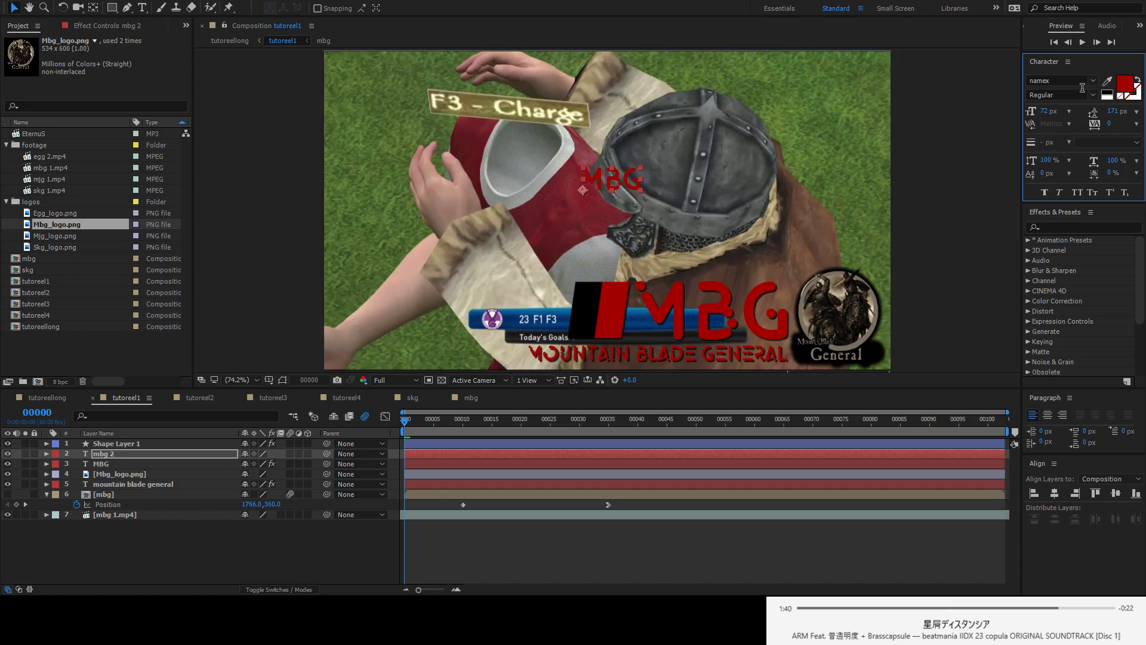
{"action": "left_click_drag", "start_coordinate": [1043, 115], "coordinate": [1083, 116]}
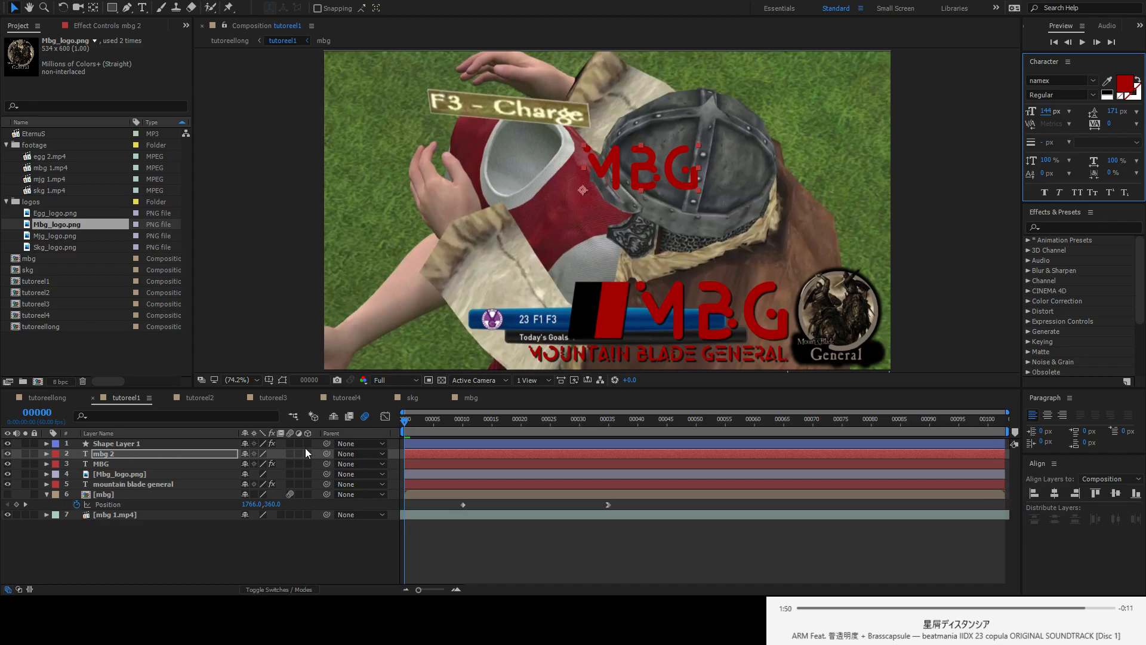
- Skip the music player to another track and select the smaller MBG text layer over the helmet
{"action": "left_click", "coordinate": [728, 304]}
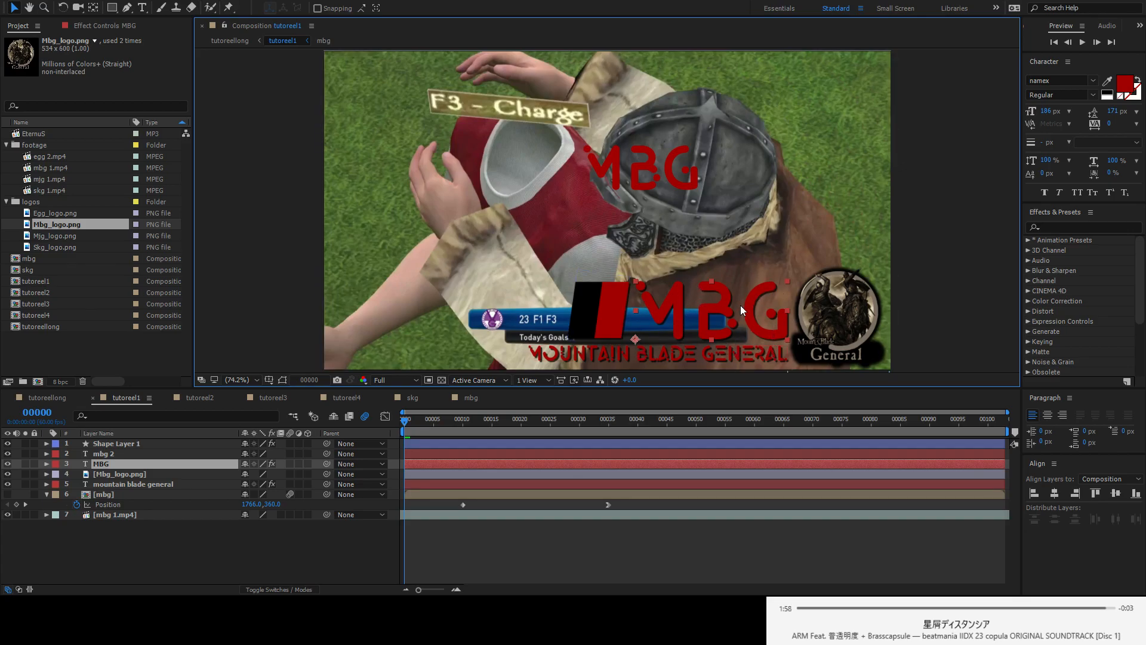
{"action": "left_click", "coordinate": [1099, 216]}
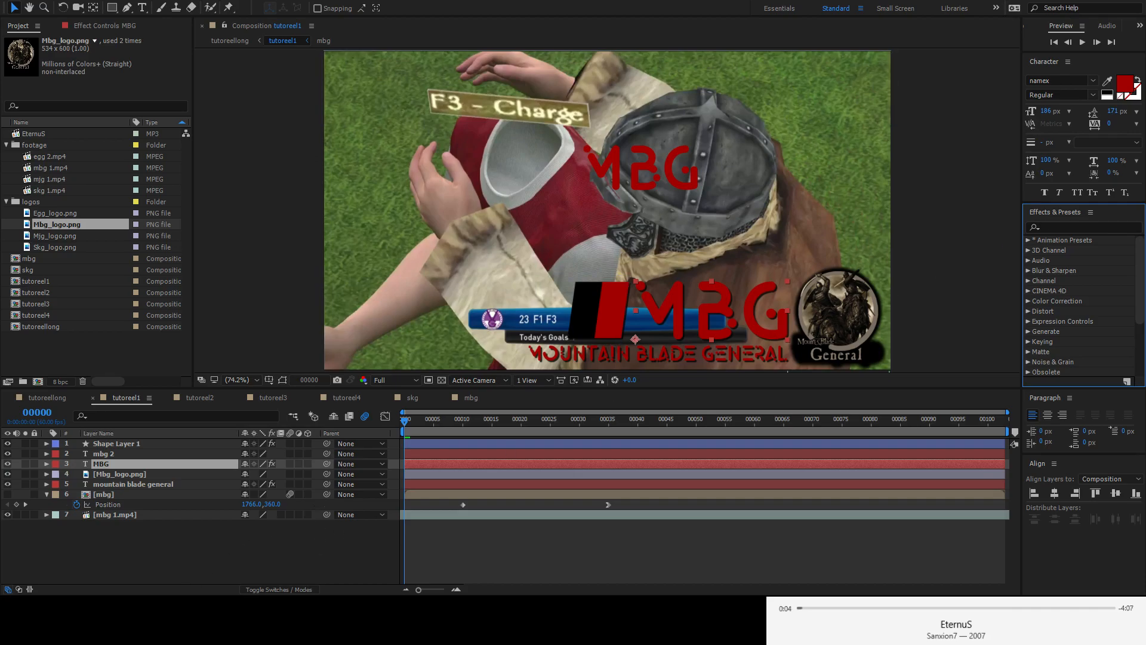
{"action": "left_click", "coordinate": [986, 629]}
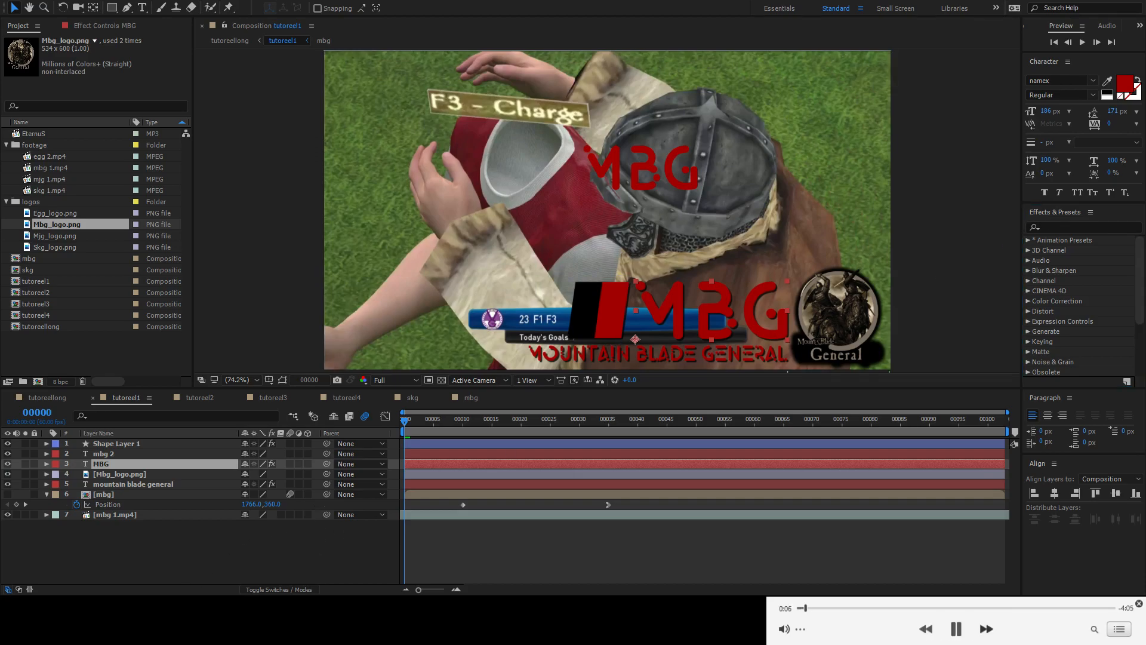
{"action": "left_click", "coordinate": [896, 549]}
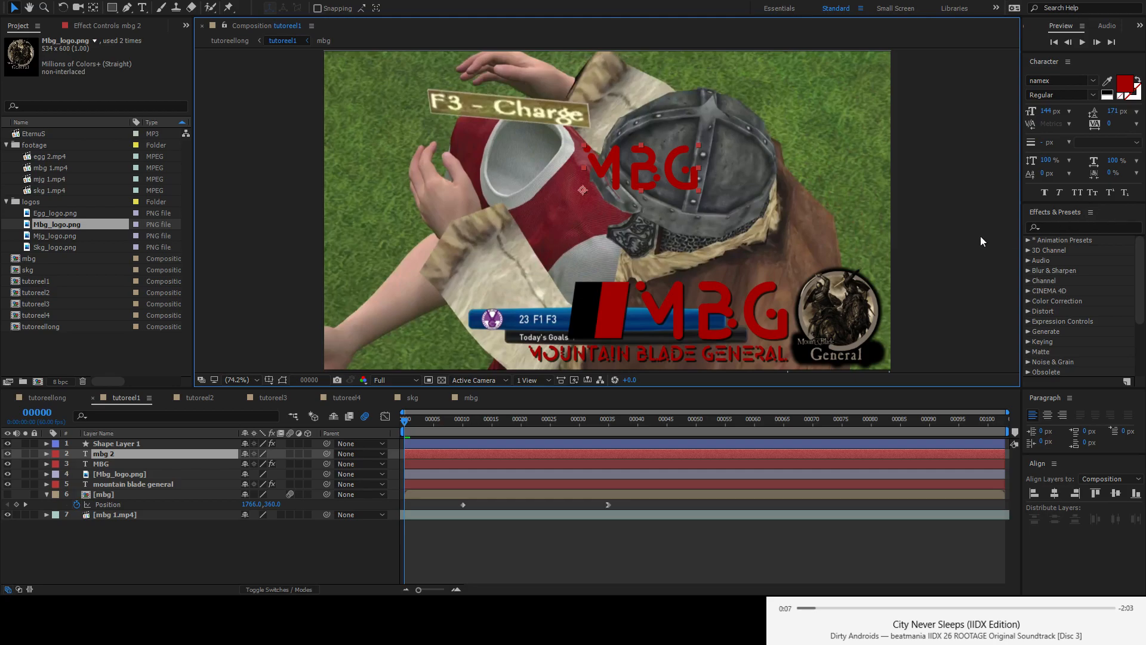
- Search the effects for "drop shadow" and clear the search again
{"action": "left_click", "coordinate": [1071, 227]}
{"action": "type", "text": "dr"}
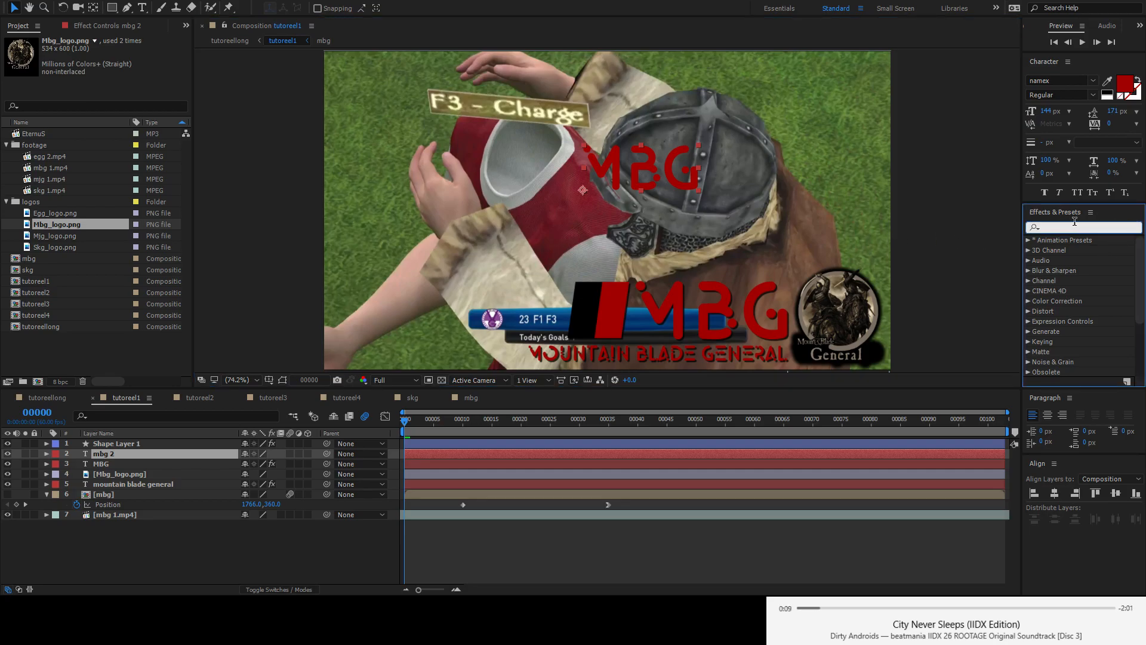
{"action": "type", "text": "op shadow"}
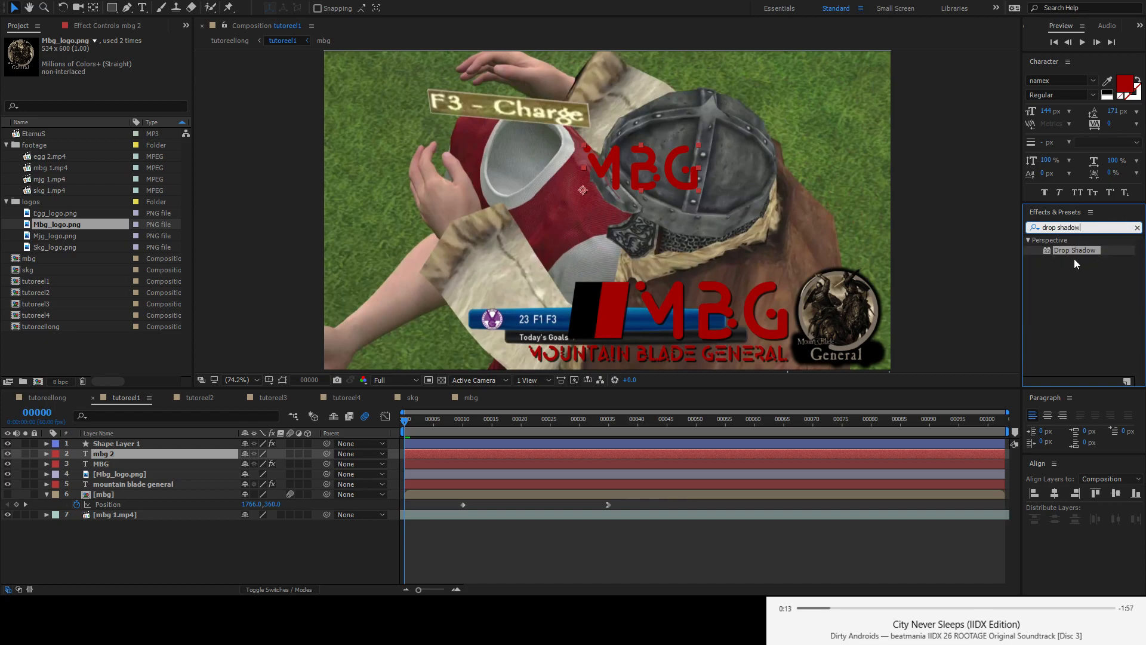
{"action": "left_click", "coordinate": [1137, 228]}
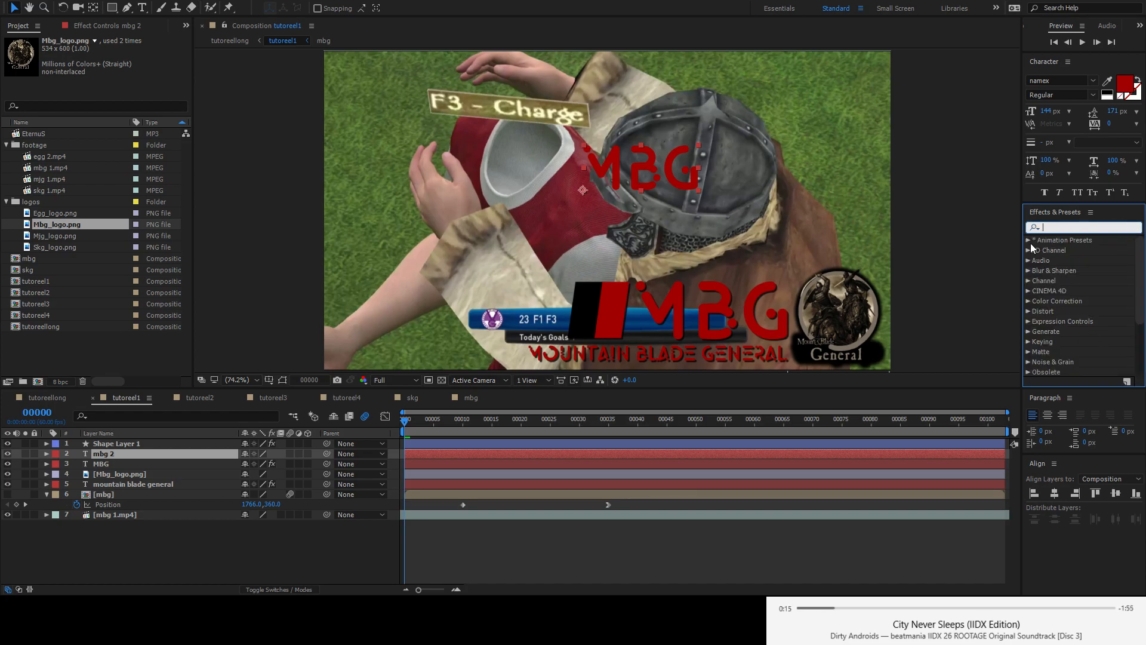
- Apply the Drop Shadow effect from the Perspective category to the smaller MBG text
{"action": "scroll", "coordinate": [1081, 267], "scroll_direction": "down", "scroll_amount": 3}
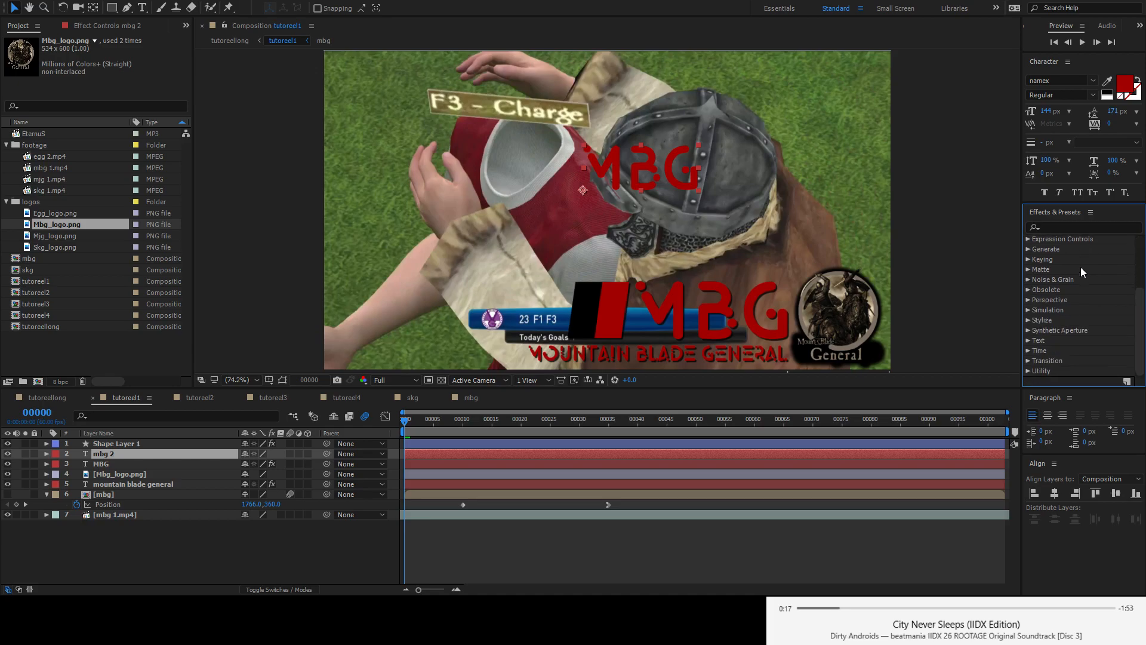
{"action": "scroll", "coordinate": [1072, 308], "scroll_direction": "up", "scroll_amount": 3}
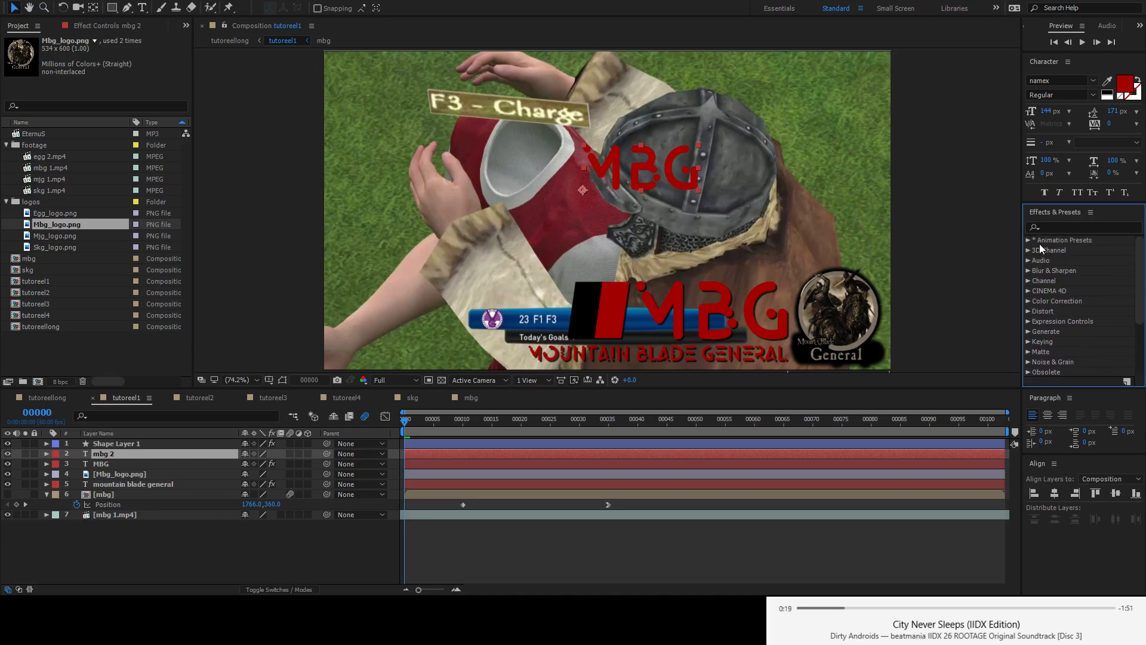
{"action": "left_click", "coordinate": [1028, 240]}
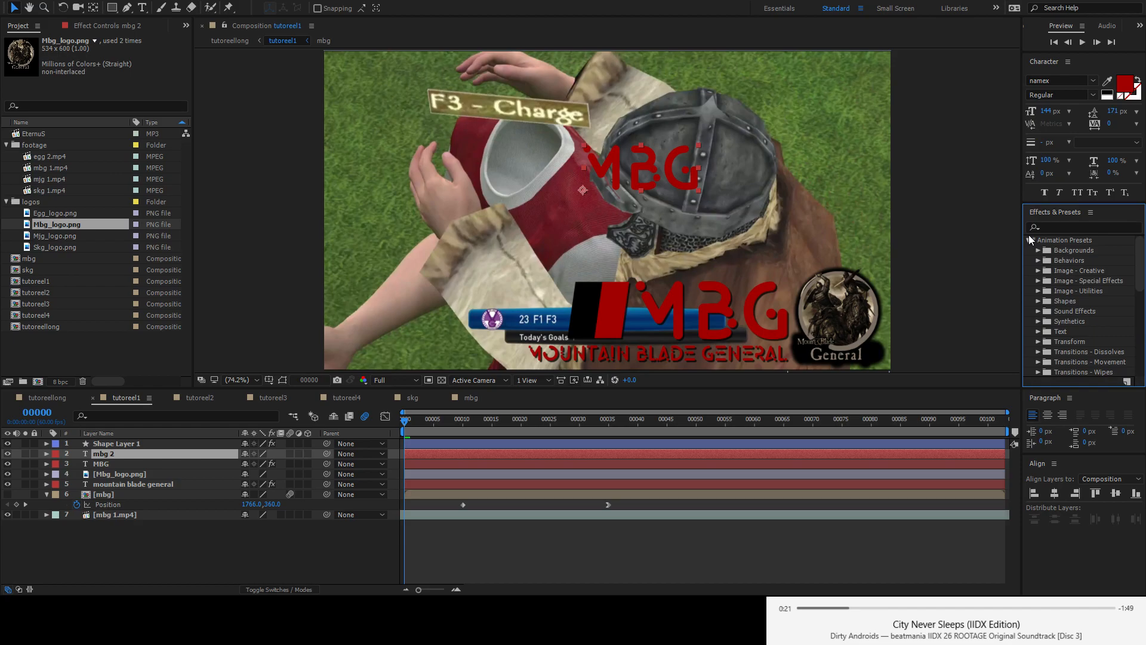
{"action": "scroll", "coordinate": [1030, 281], "scroll_direction": "down", "scroll_amount": 5}
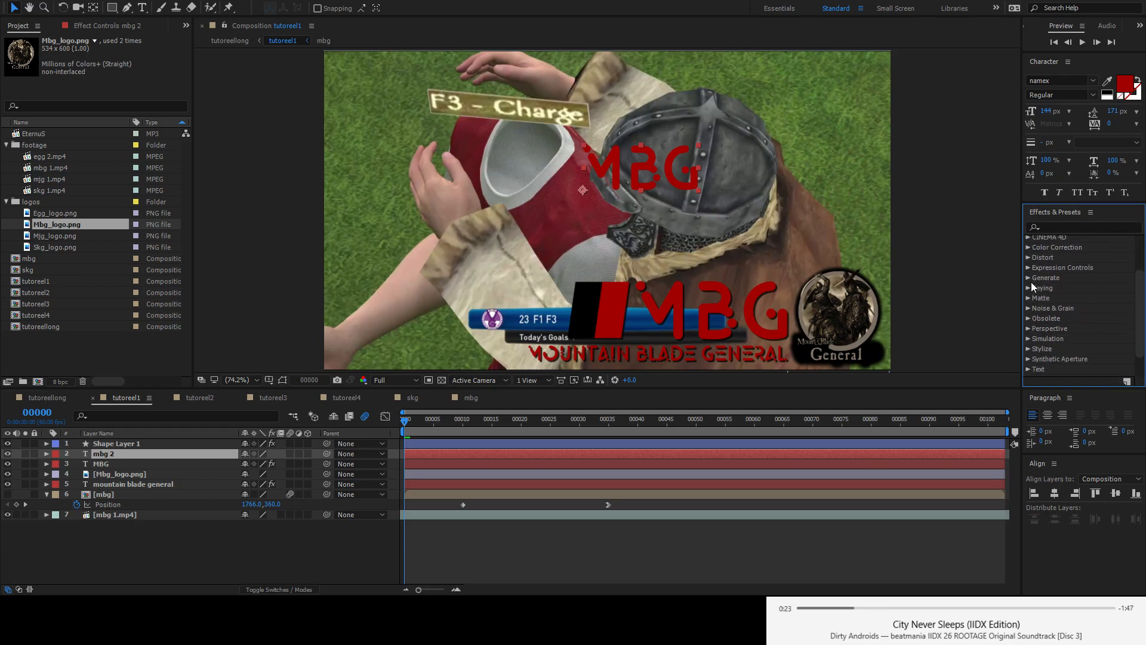
{"action": "left_click", "coordinate": [1029, 300]}
{"action": "scroll", "coordinate": [1059, 306], "scroll_direction": "down", "scroll_amount": 3}
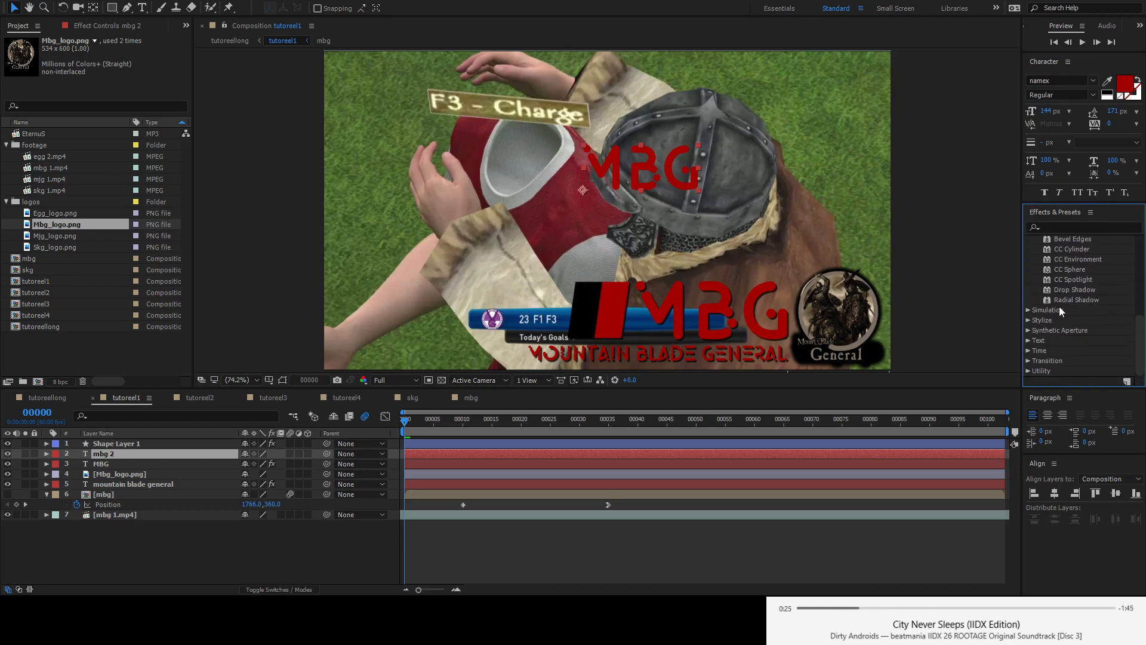
{"action": "left_click", "coordinate": [1077, 315]}
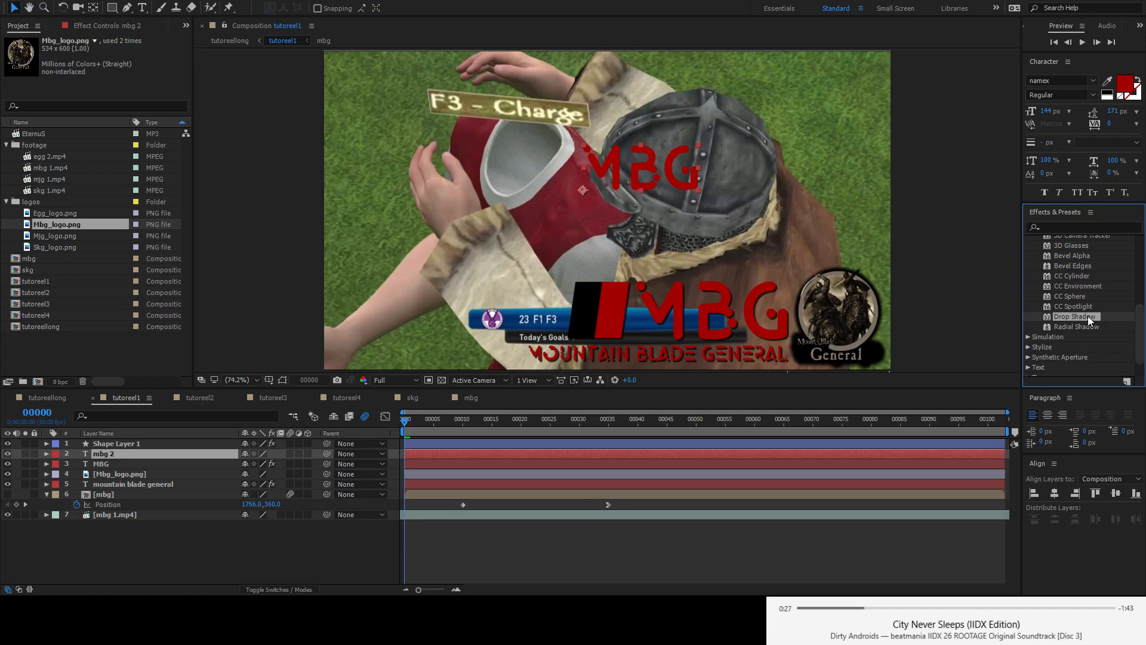
{"action": "scroll", "coordinate": [1080, 318], "scroll_direction": "up", "scroll_amount": 1}
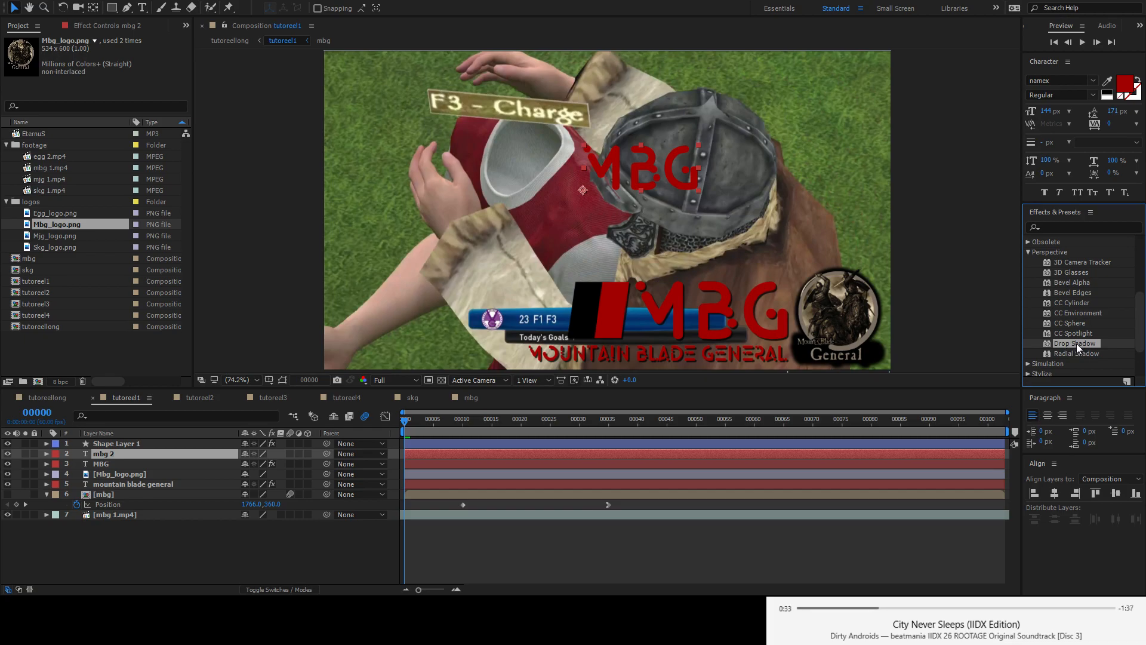
{"action": "left_click_drag", "start_coordinate": [1076, 343], "coordinate": [636, 170]}
{"action": "left_click_drag", "start_coordinate": [650, 160], "coordinate": [141, 450]}
{"action": "left_click_drag", "start_coordinate": [121, 453], "coordinate": [121, 454]}
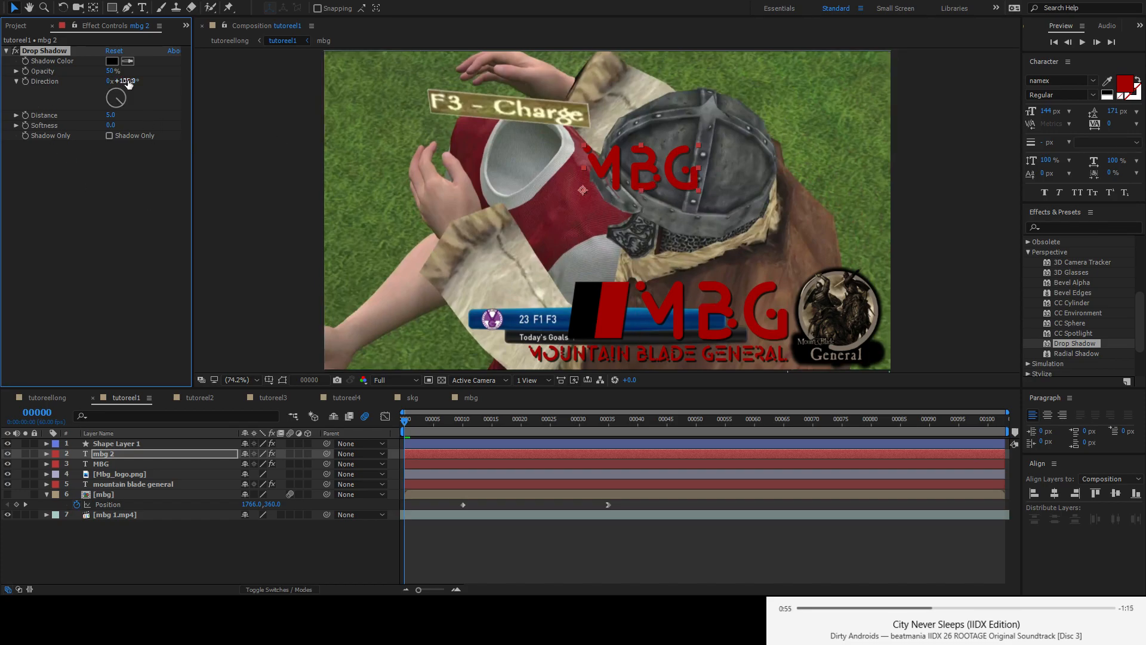
- Raise the opacity of the smaller MBG text's drop shadow and select the mbg 1.mp4 background clip
{"action": "left_click_drag", "start_coordinate": [112, 74], "coordinate": [156, 71]}
{"action": "left_click", "coordinate": [771, 220]}
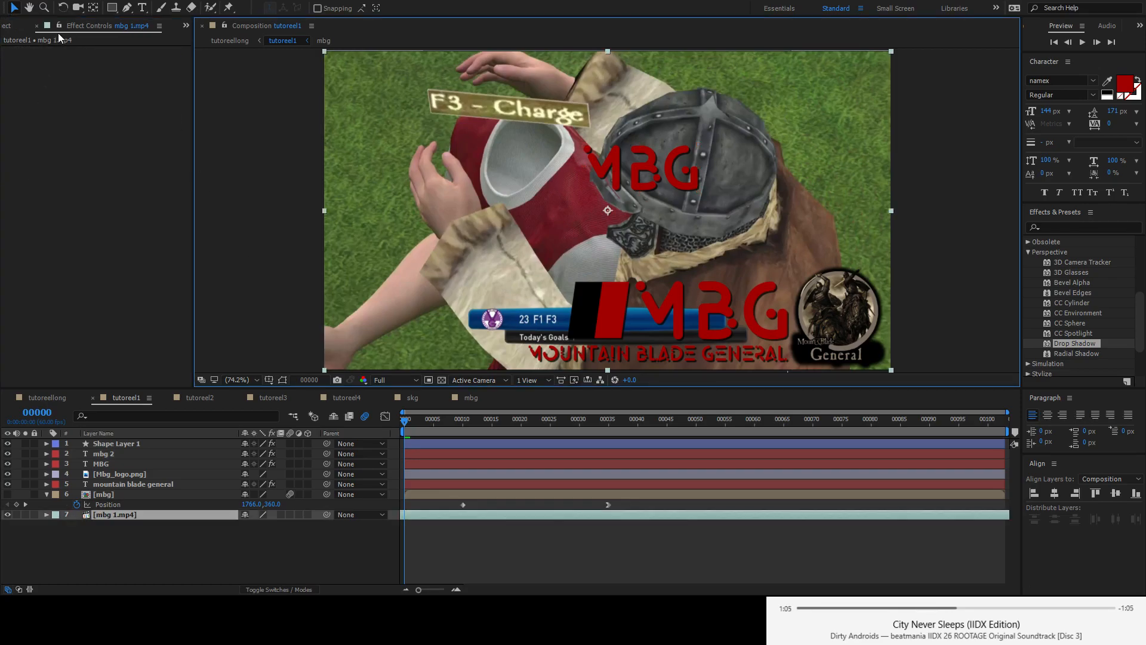
- Try a red shadow color and a different shadow direction on the mbg 2 text's drop shadow, reverting both
{"action": "left_click", "coordinate": [128, 452]}
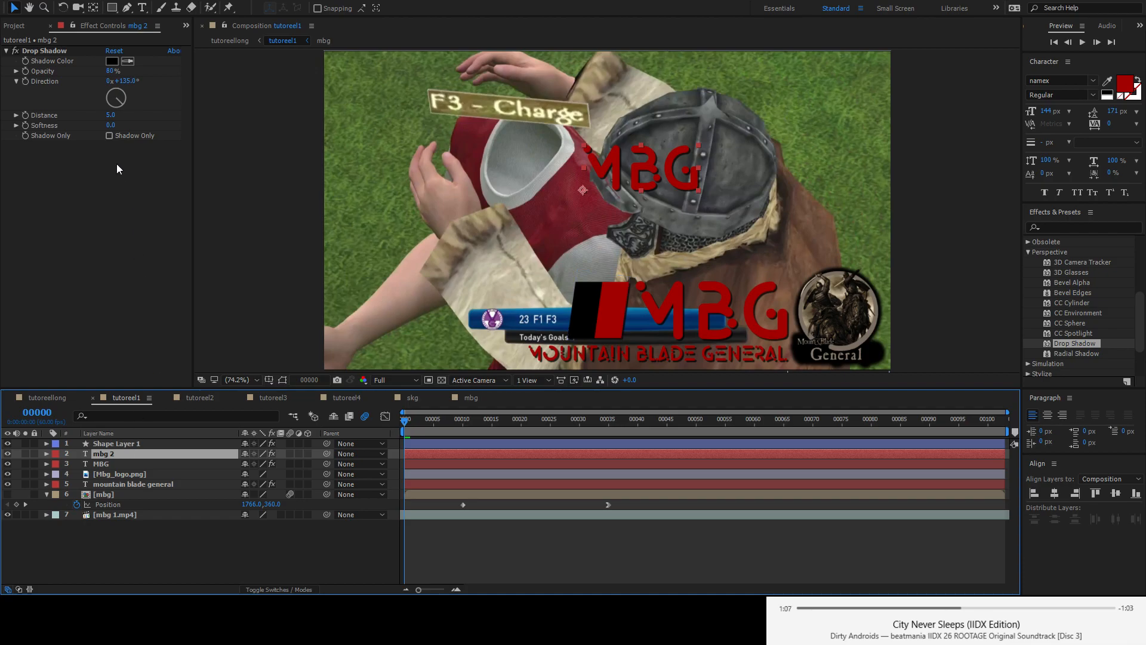
{"action": "left_click", "coordinate": [113, 62]}
{"action": "key", "text": "Return"}
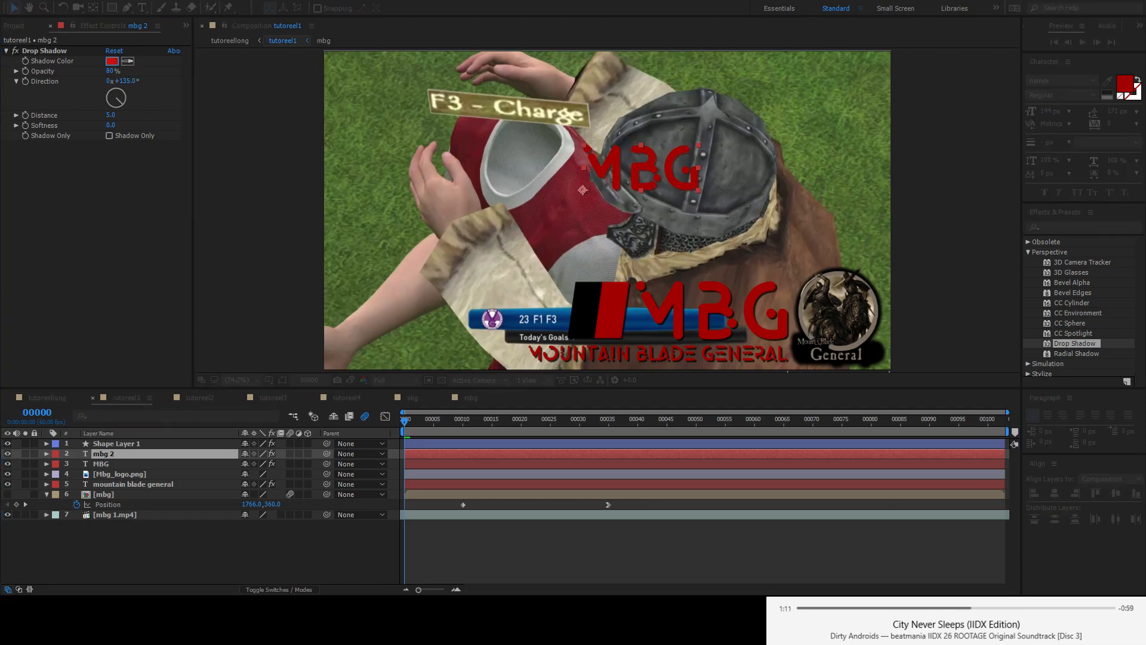
{"action": "key", "text": "Escape"}
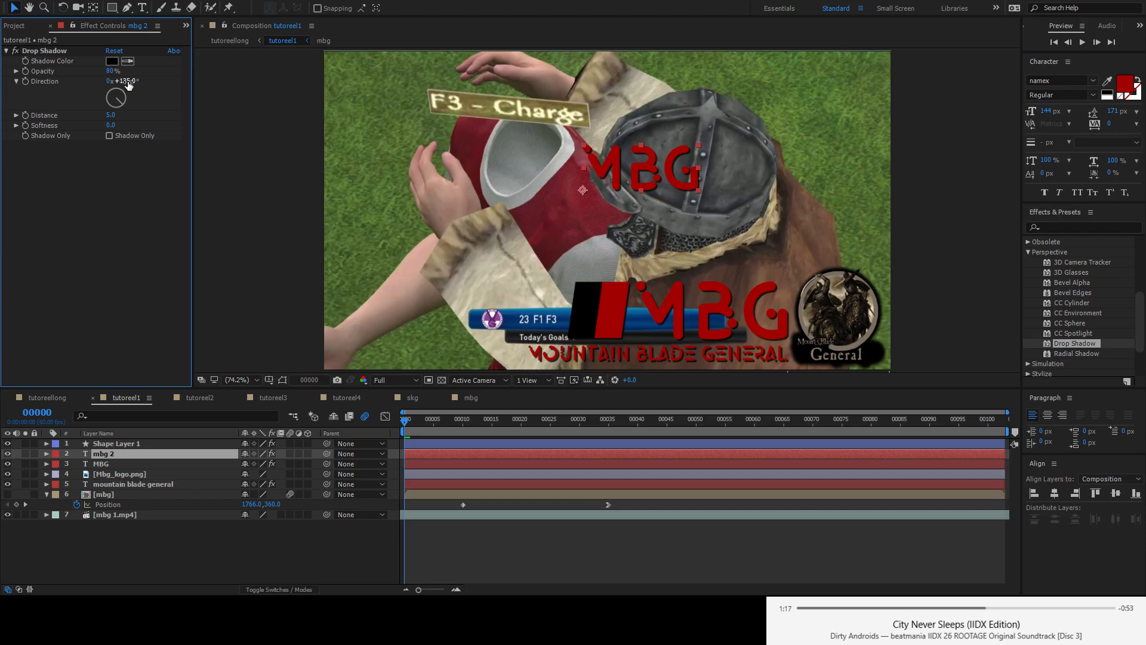
{"action": "left_click_drag", "start_coordinate": [128, 84], "coordinate": [806, 103]}
{"action": "key", "text": "ctrl+z"}
- Try drop shadow distances of 61 and 30 on the mbg 2 text, reset the distance to 5 and turn off Shadow Only
{"action": "mouse_move", "coordinate": [111, 115]}
{"action": "left_mouse_down"}
{"action": "mouse_move", "coordinate": [142, 114]}
{"action": "mouse_move", "coordinate": [83, 117]}
{"action": "mouse_move", "coordinate": [94, 127]}
{"action": "left_mouse_up"}
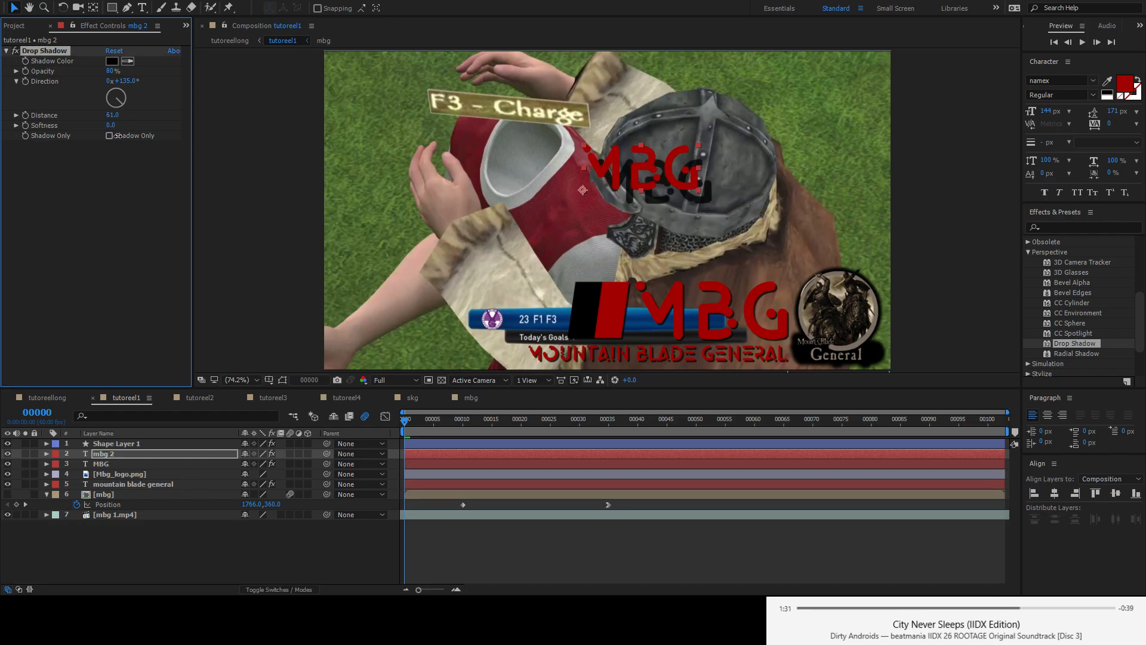
{"action": "left_click", "coordinate": [117, 115]}
{"action": "type", "text": "5"}
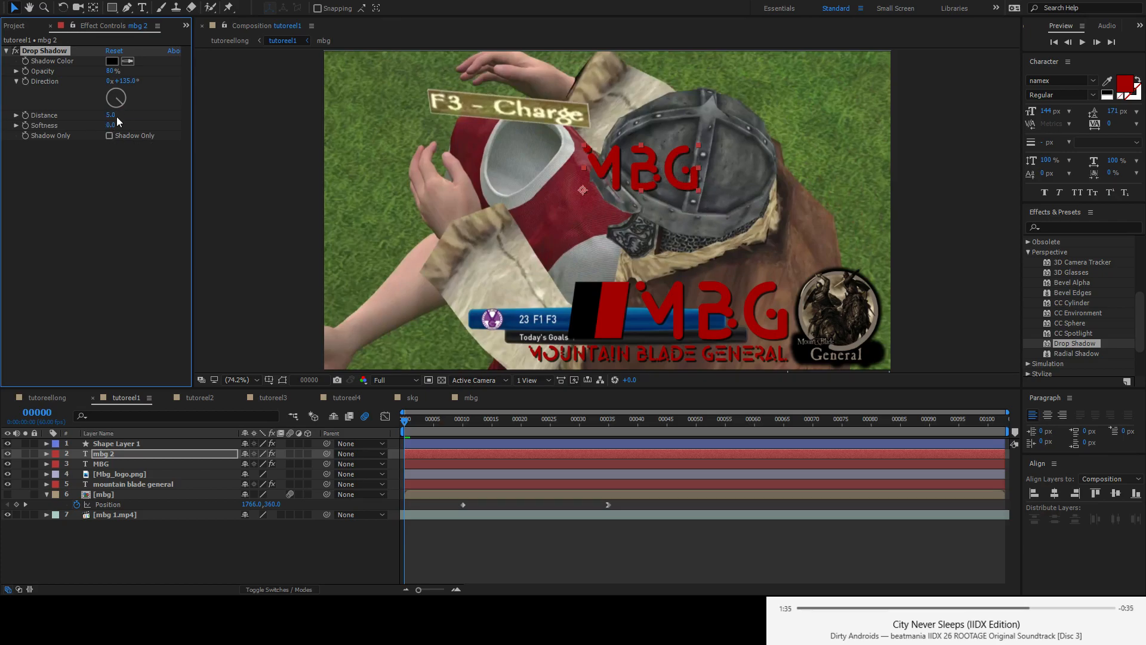
{"action": "left_click_drag", "start_coordinate": [107, 115], "coordinate": [4, 135]}
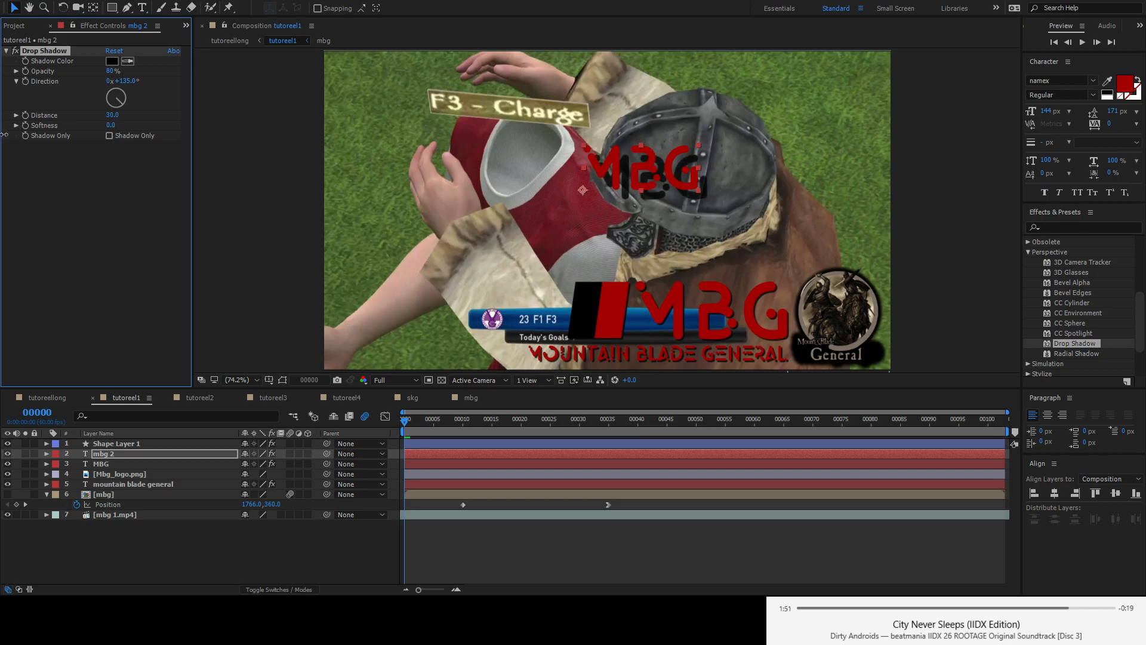
{"action": "left_click", "coordinate": [113, 114]}
{"action": "type", "text": "50"}
{"action": "key", "text": "Return"}
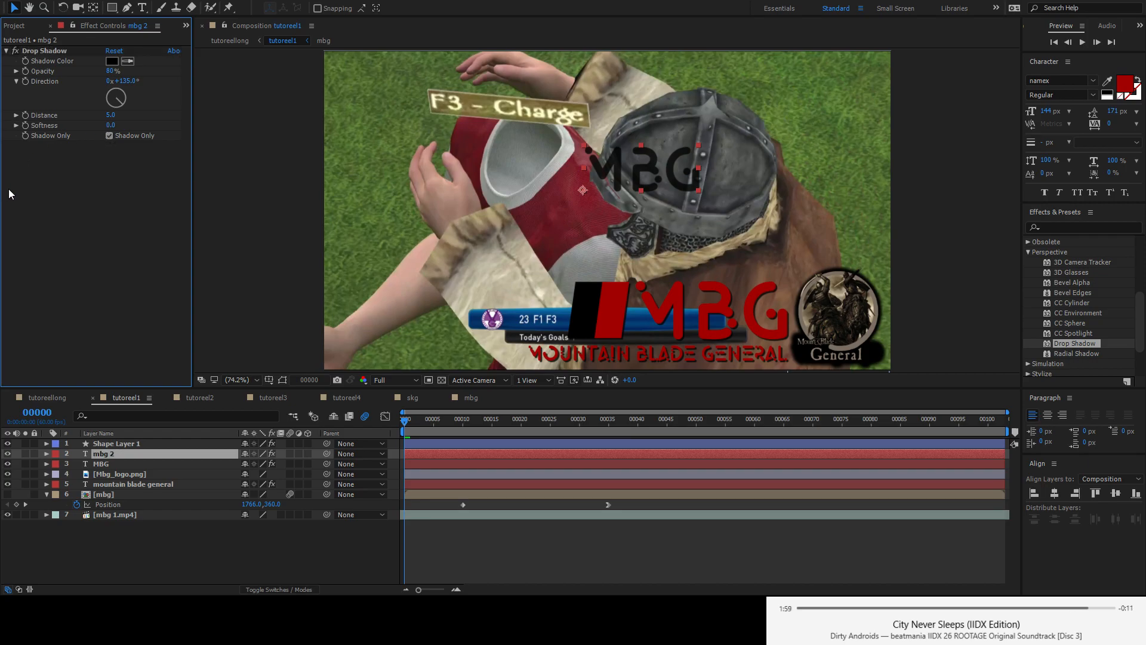
{"action": "left_click", "coordinate": [109, 135]}
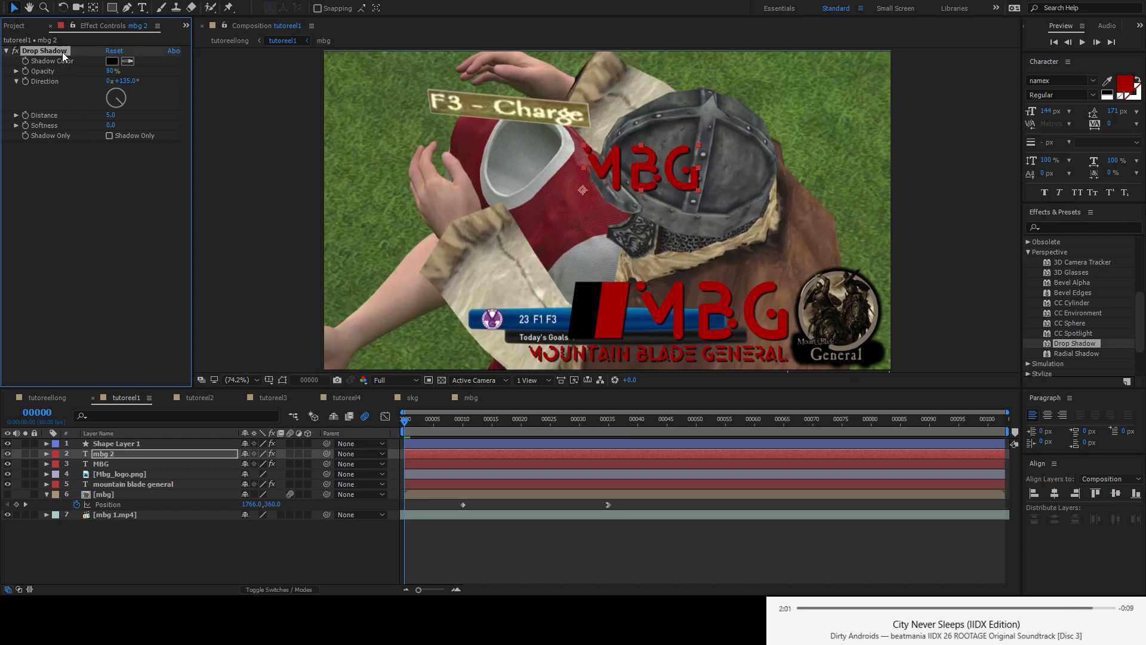
- Delete the mbg 2 text layer over the helmet and select the large MBG text
{"action": "left_click", "coordinate": [114, 452]}
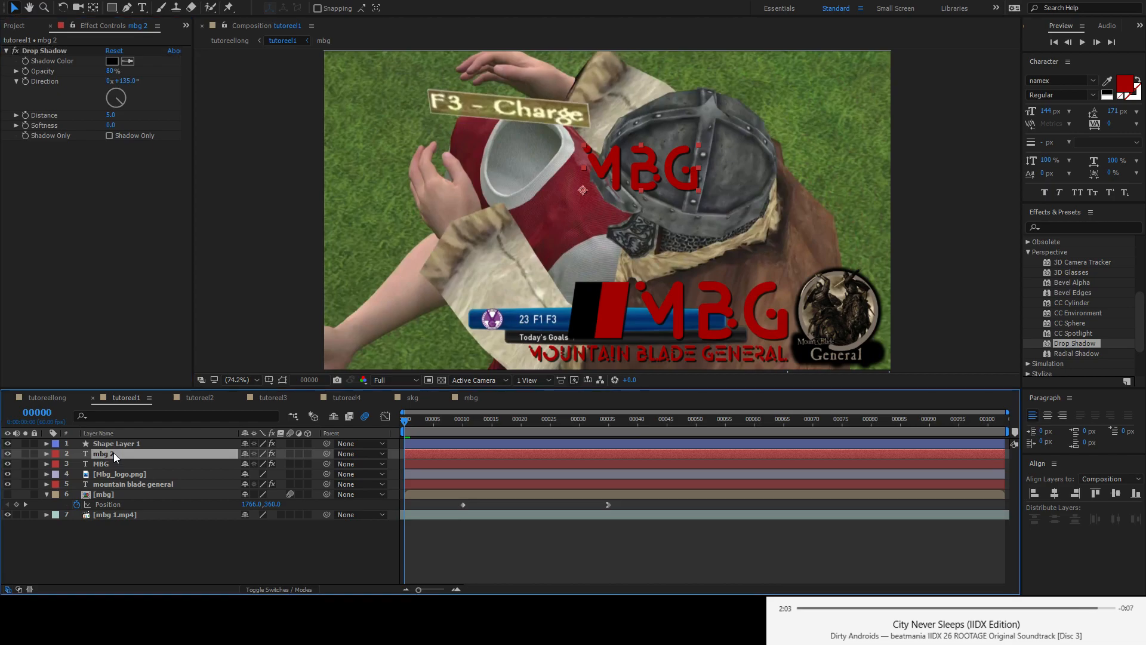
{"action": "key", "text": "Delete"}
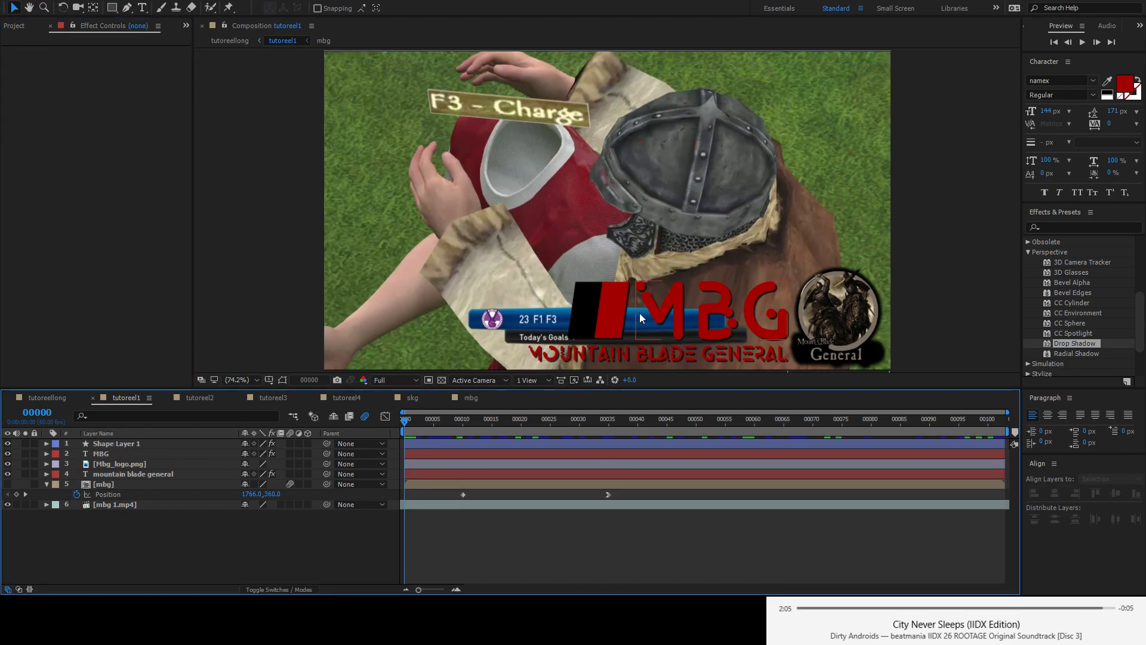
{"action": "left_click", "coordinate": [685, 330]}
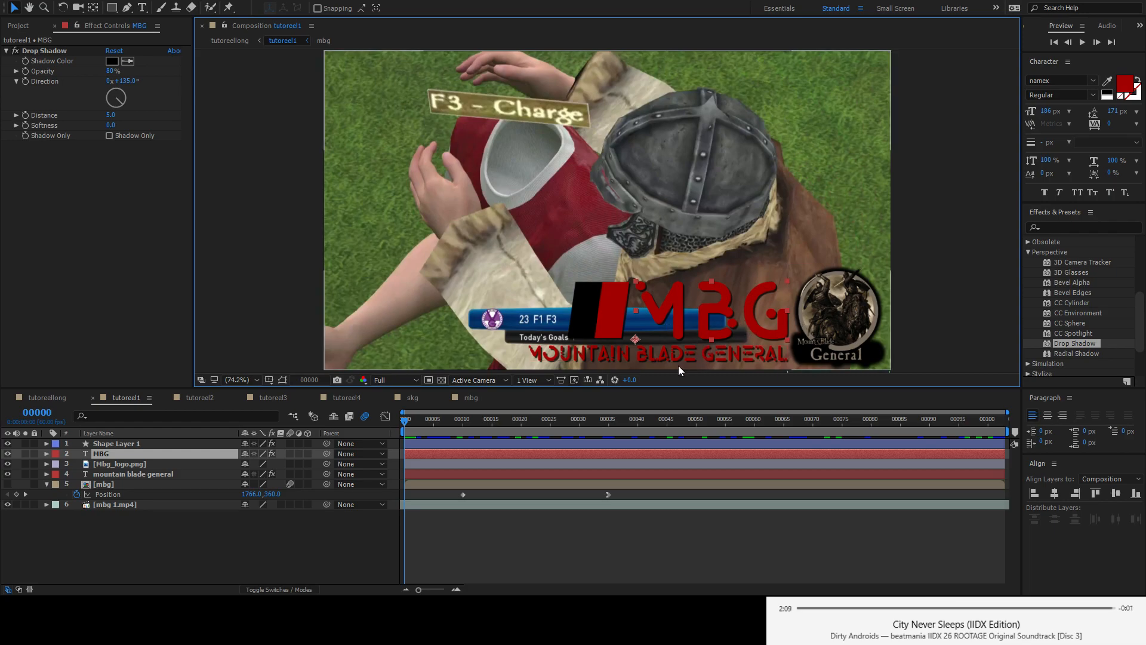
- Add a new text layer reading MOUNTAIN BLADE GENERAL, using the 48 px namex style of the existing subtitle
{"action": "left_click", "coordinate": [622, 358]}
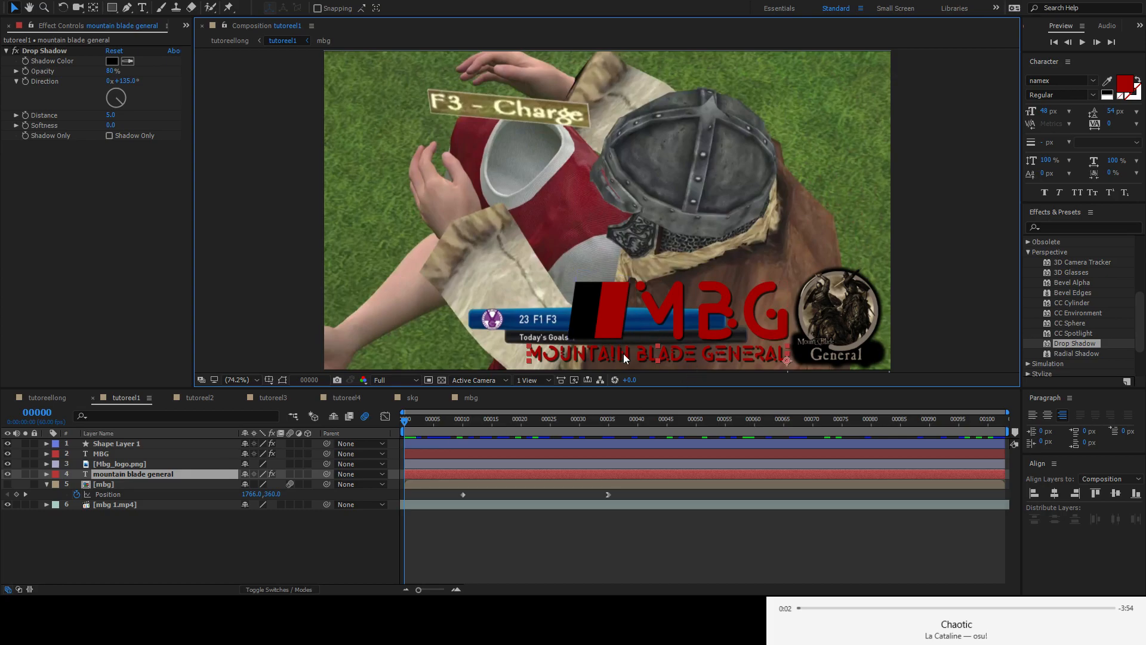
{"action": "left_click", "coordinate": [142, 9]}
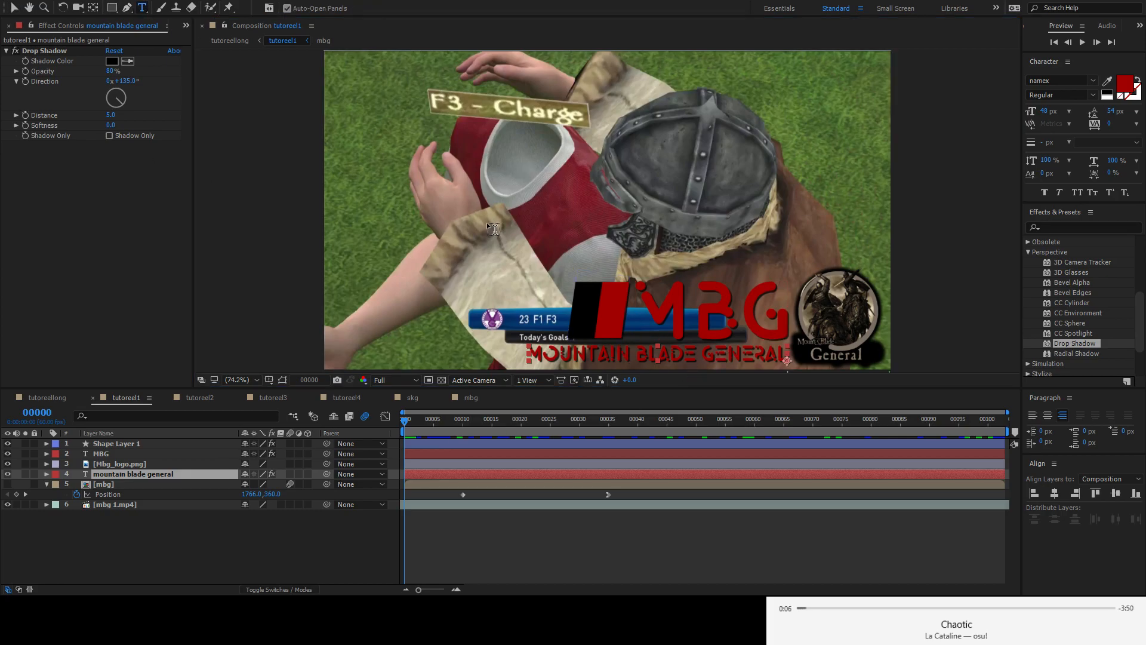
{"action": "left_click", "coordinate": [497, 173]}
{"action": "type", "text": "MOU"}
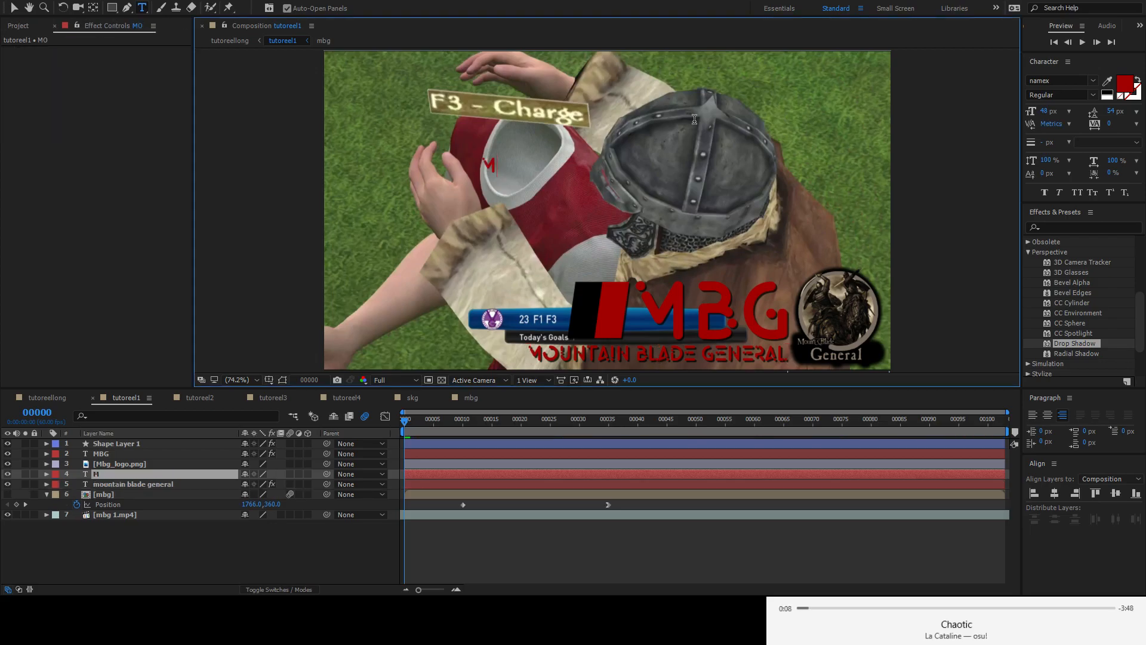
{"action": "type", "text": "NTAIN BLADE G"}
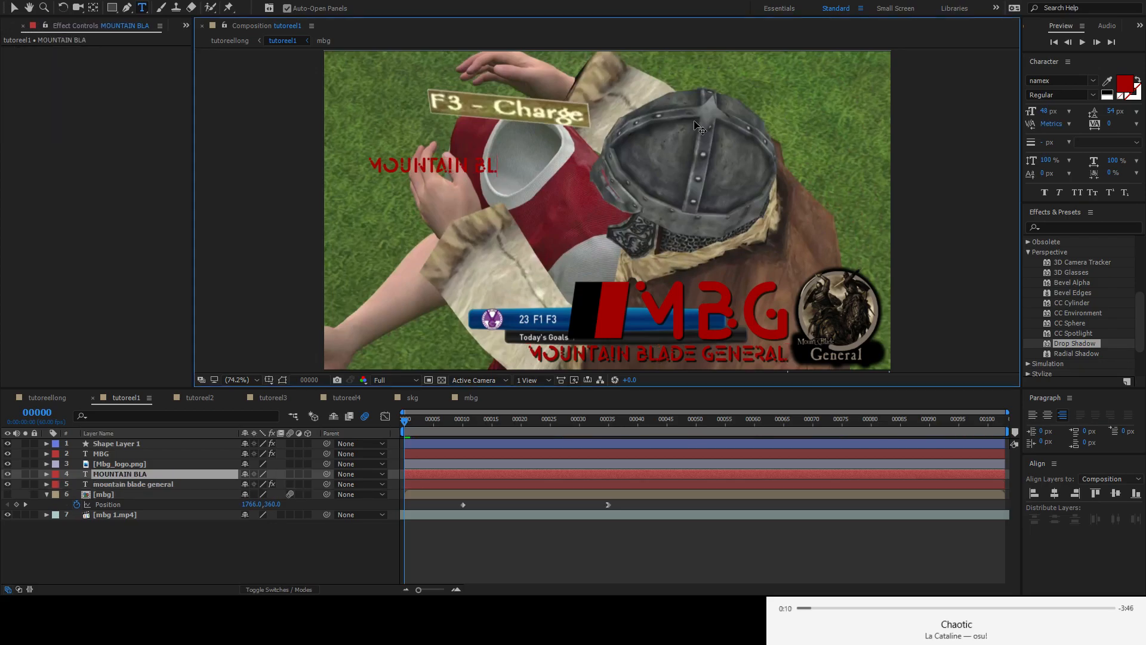
{"action": "type", "text": "ENERAL"}
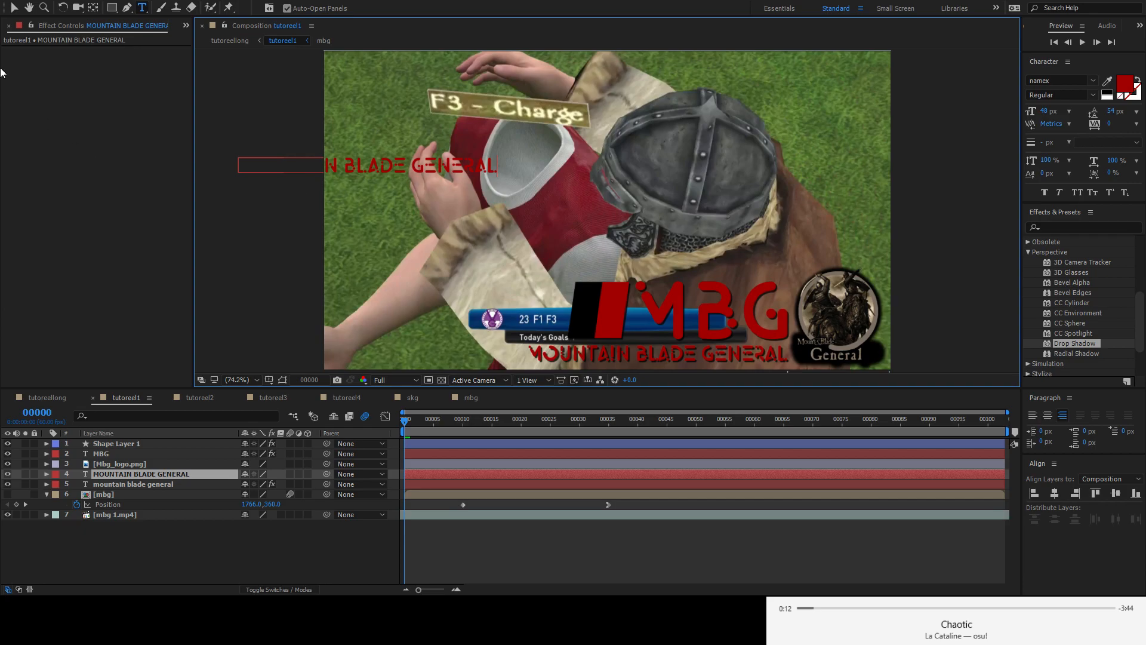
{"action": "left_click", "coordinate": [13, 7]}
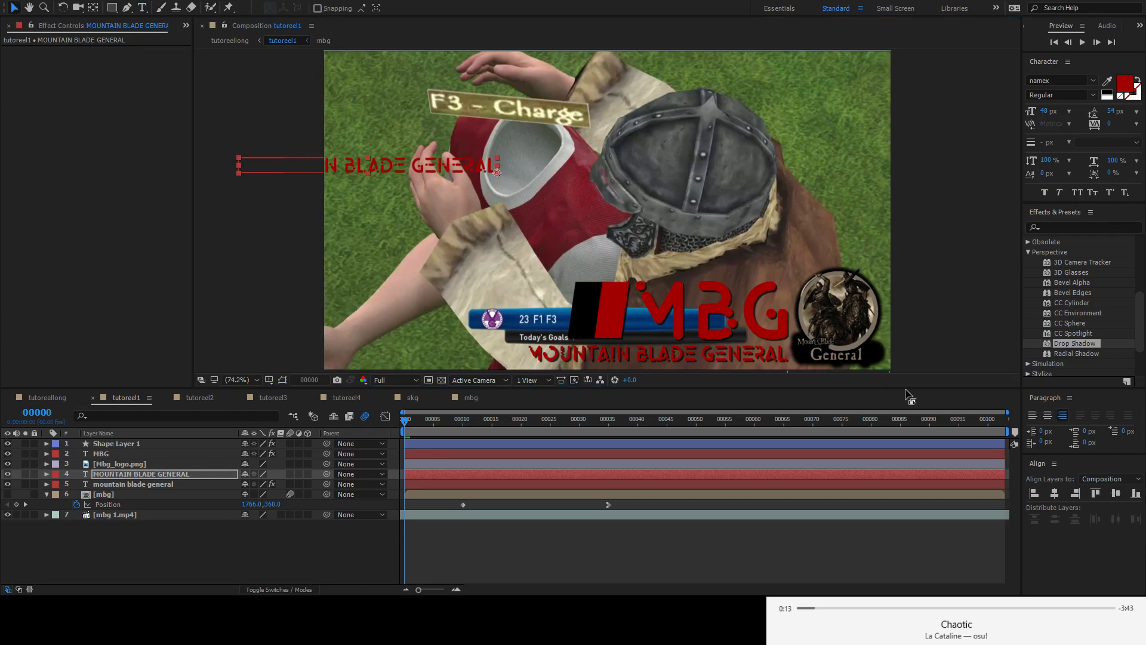
- Left-align the new MOUNTAIN BLADE GENERAL text and move it directly above the large MBG text
{"action": "left_click", "coordinate": [1036, 416]}
{"action": "key", "text": "Caps_Lock"}
{"action": "key", "text": "alt+Tab"}
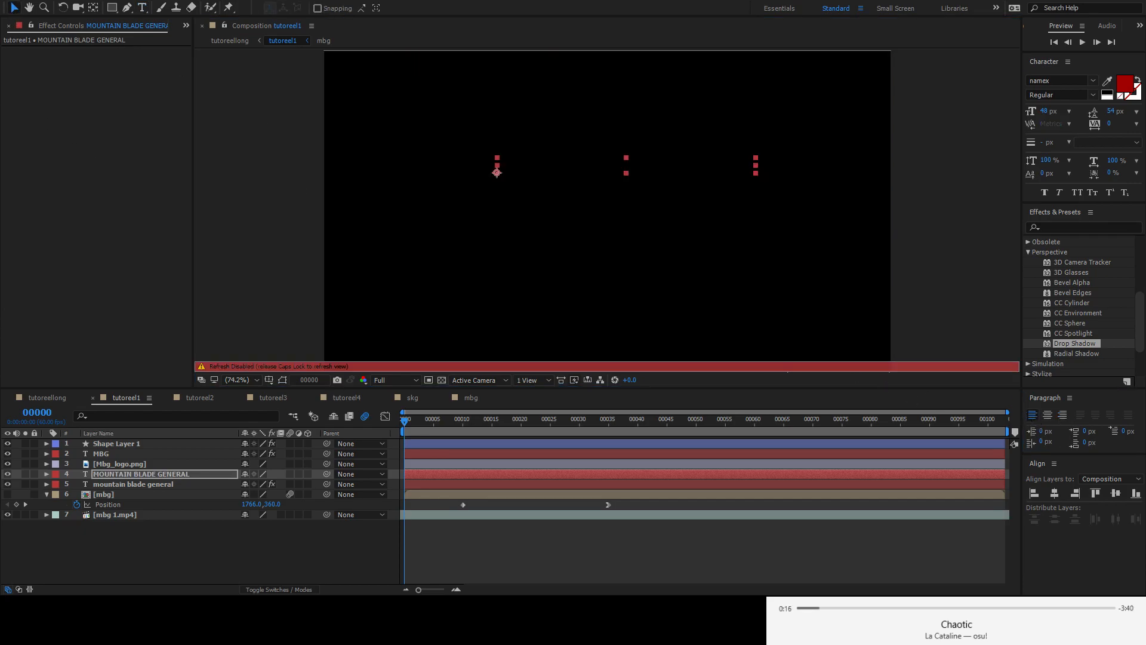
{"action": "key", "text": "Caps_Lock"}
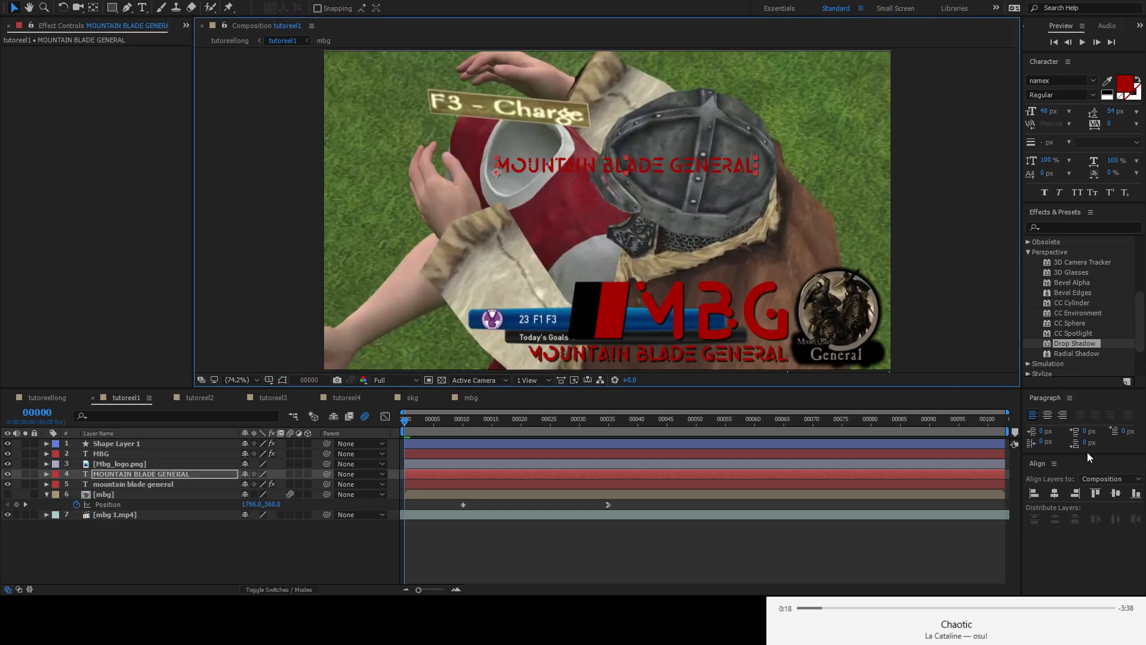
{"action": "left_click_drag", "start_coordinate": [590, 166], "coordinate": [619, 273]}
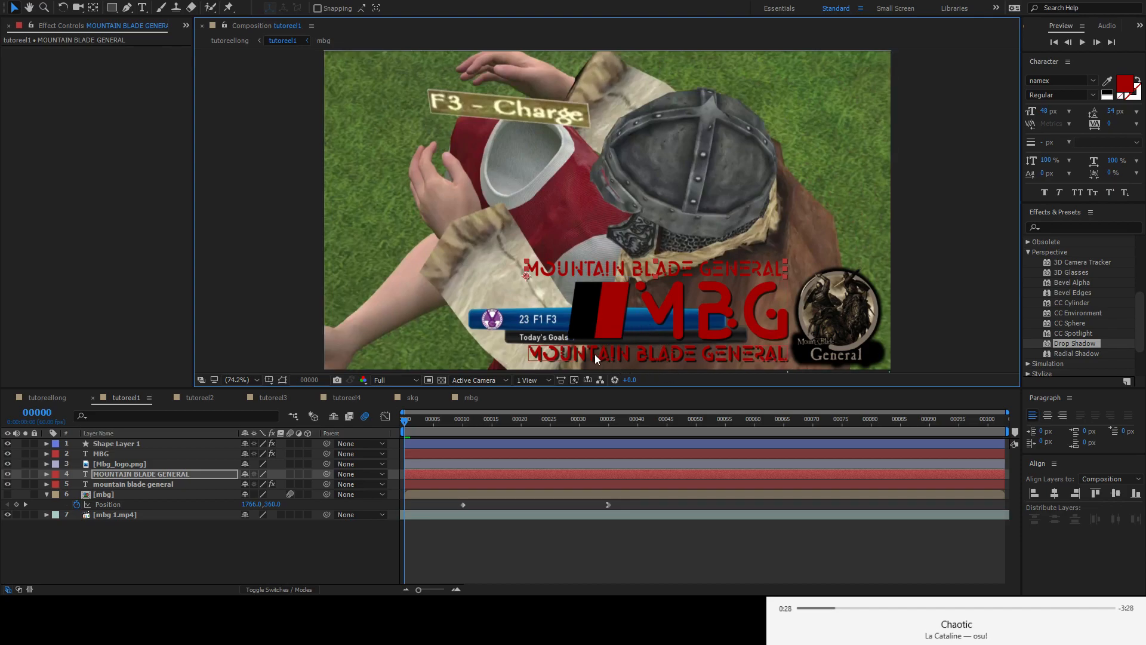
- Make the new MOUNTAIN BLADE GENERAL text white and hide the original red mountain blade general layer
{"action": "left_click", "coordinate": [1108, 94]}
{"action": "left_click", "coordinate": [1108, 95]}
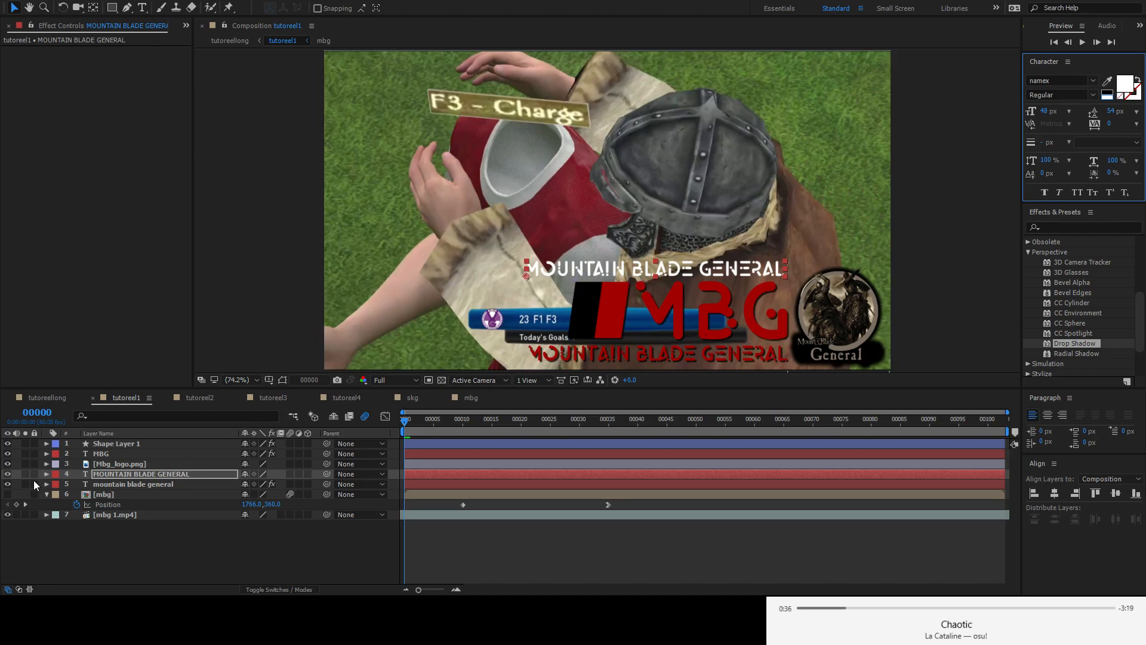
{"action": "left_click", "coordinate": [7, 484]}
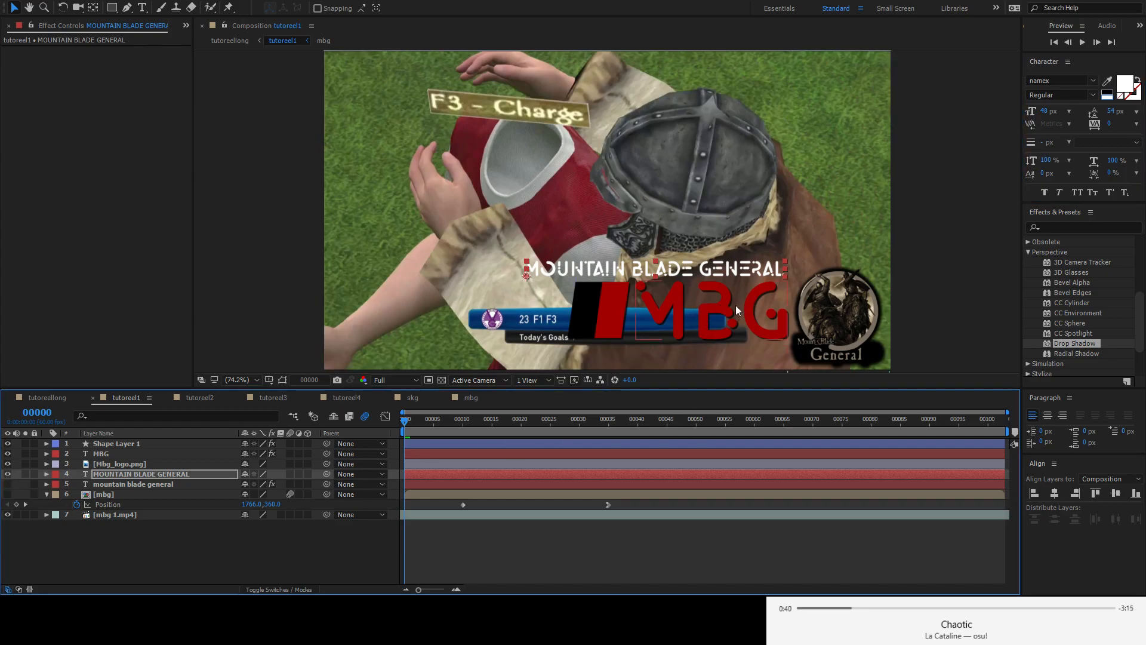
- Select the large MBG text and the white MOUNTAIN BLADE GENERAL text in turn to compare their effects
{"action": "left_click", "coordinate": [715, 305]}
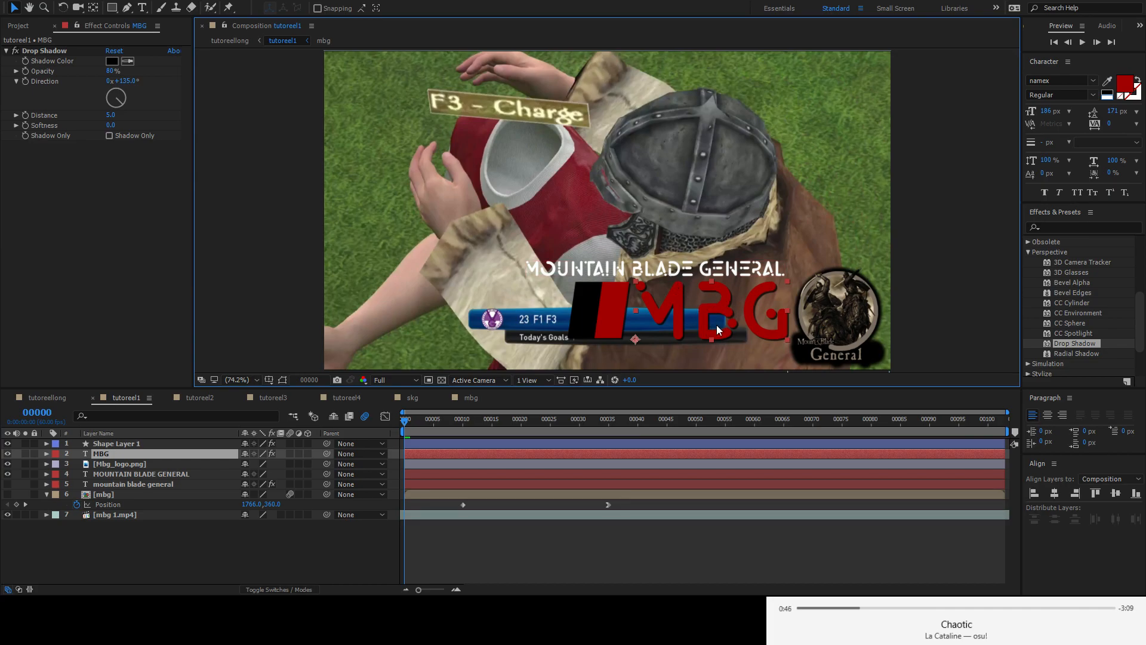
{"action": "left_click", "coordinate": [627, 267]}
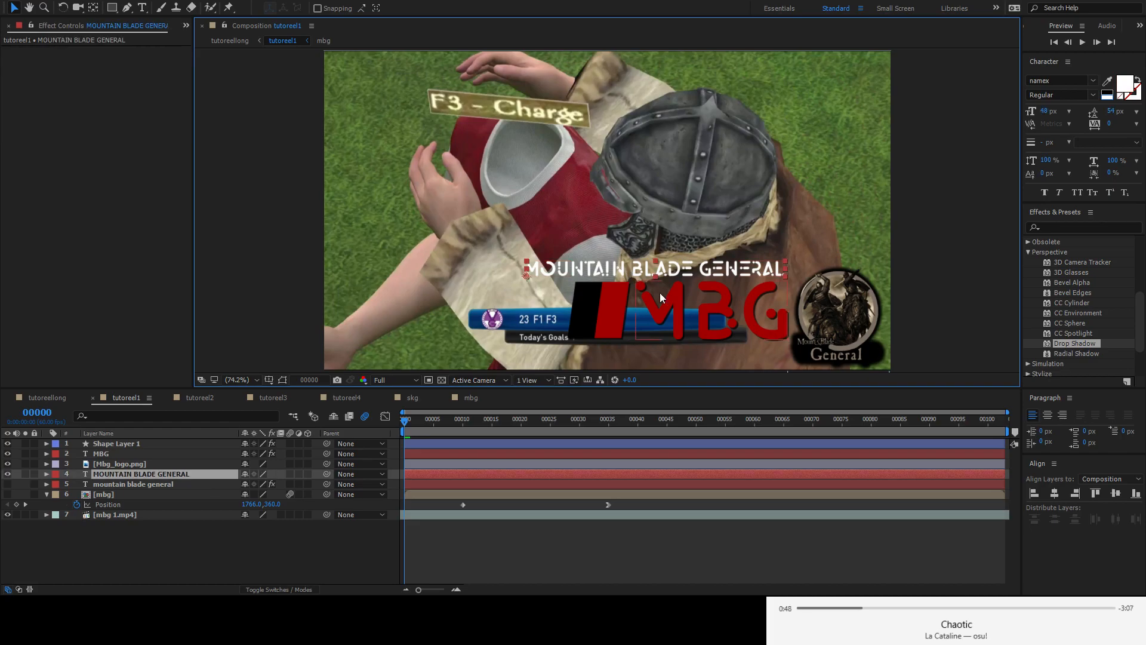
{"action": "left_click", "coordinate": [712, 306]}
{"action": "left_click", "coordinate": [631, 268]}
{"action": "left_click", "coordinate": [696, 302]}
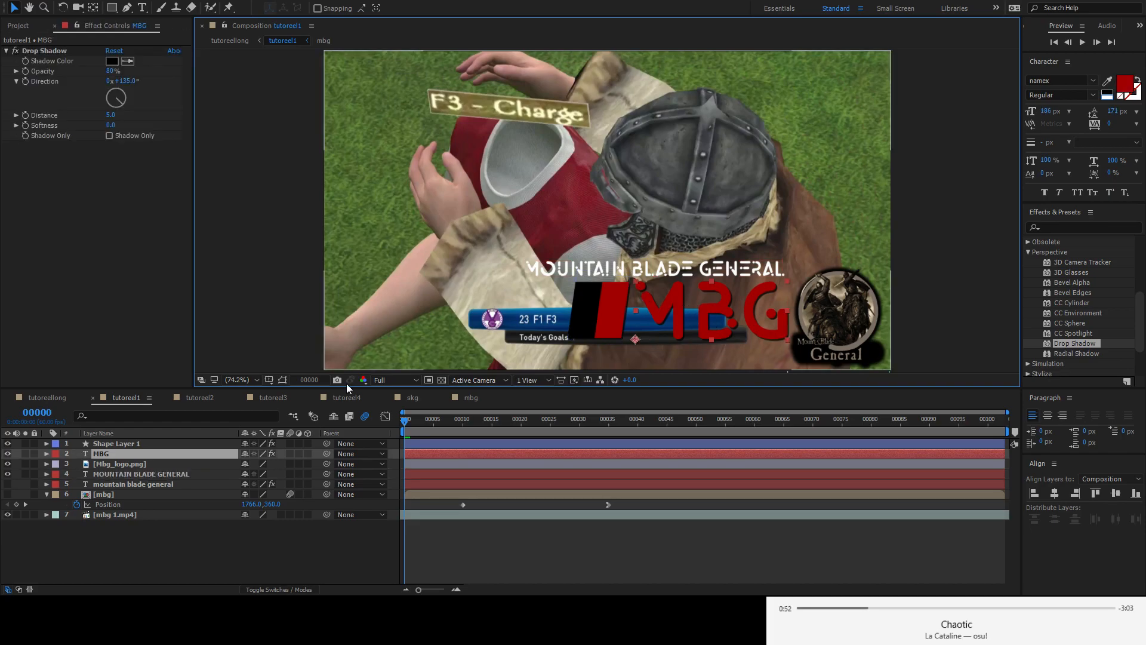
- Expand the MBG layer's Transform properties and examine its Position and Scale
{"action": "left_click", "coordinate": [48, 456]}
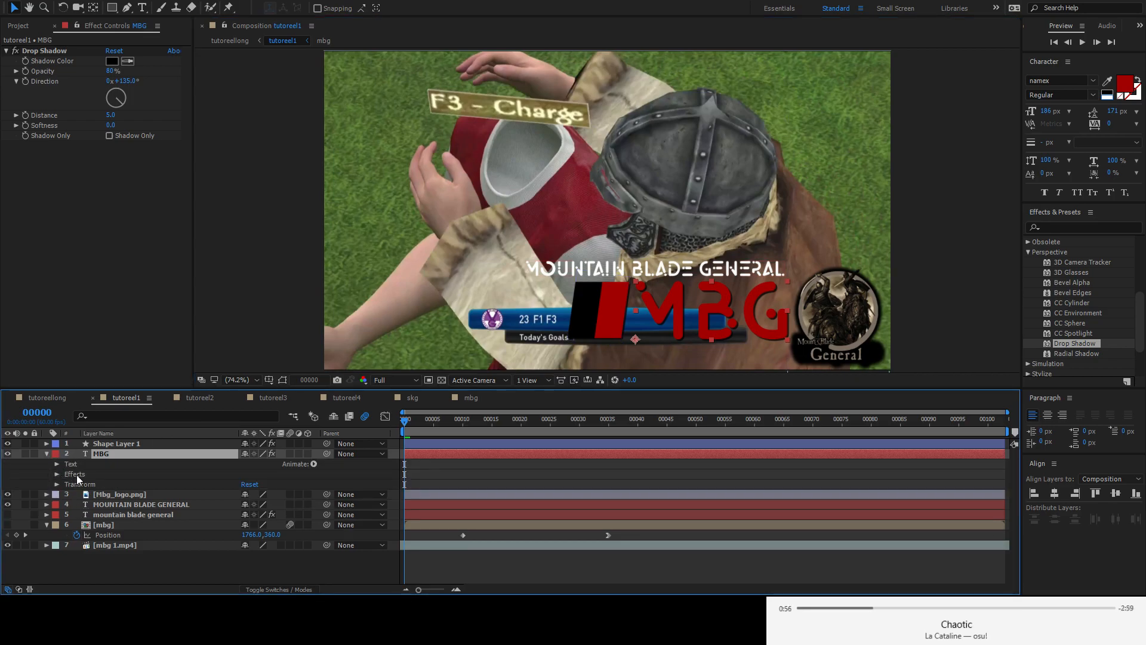
{"action": "left_click", "coordinate": [71, 474]}
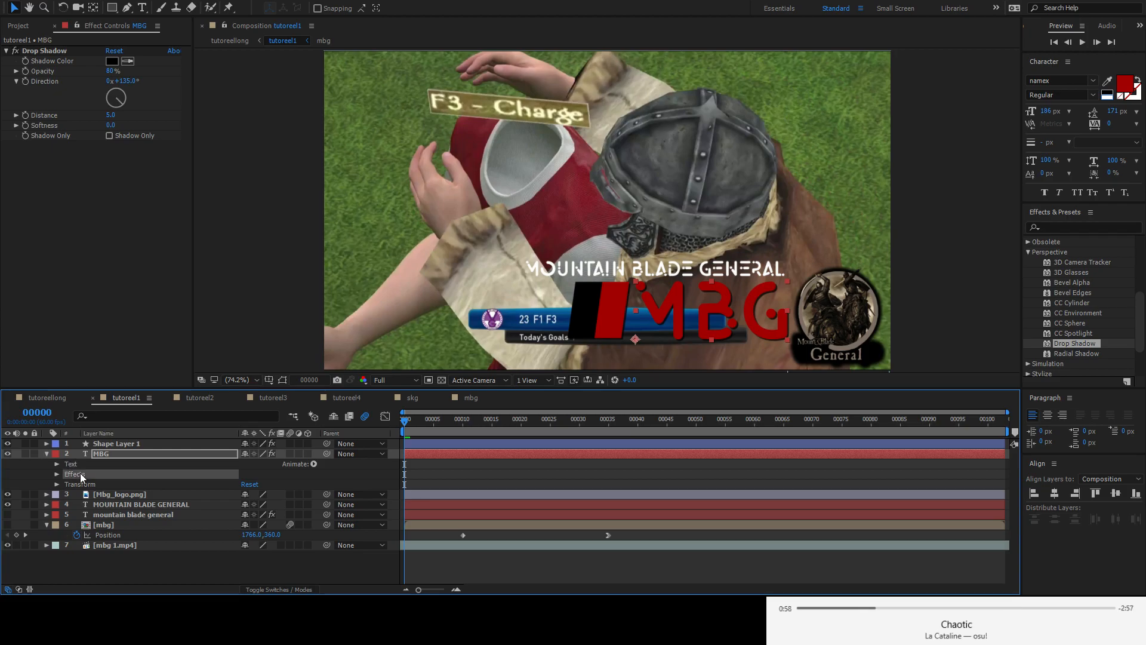
{"action": "left_click", "coordinate": [63, 484]}
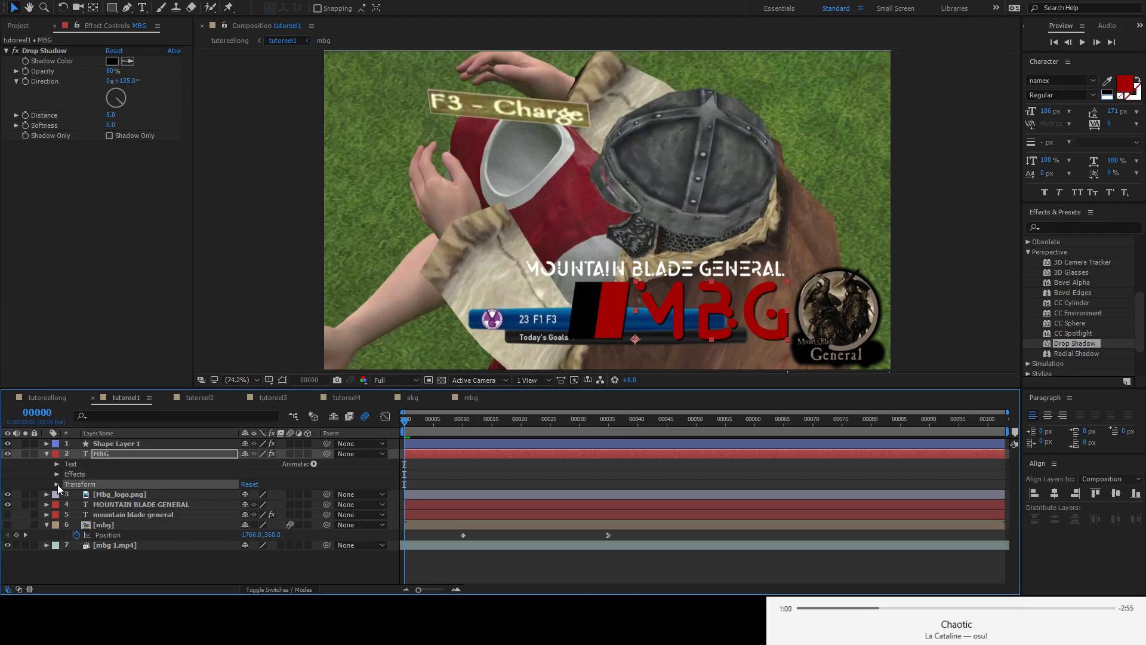
{"action": "left_click", "coordinate": [58, 484]}
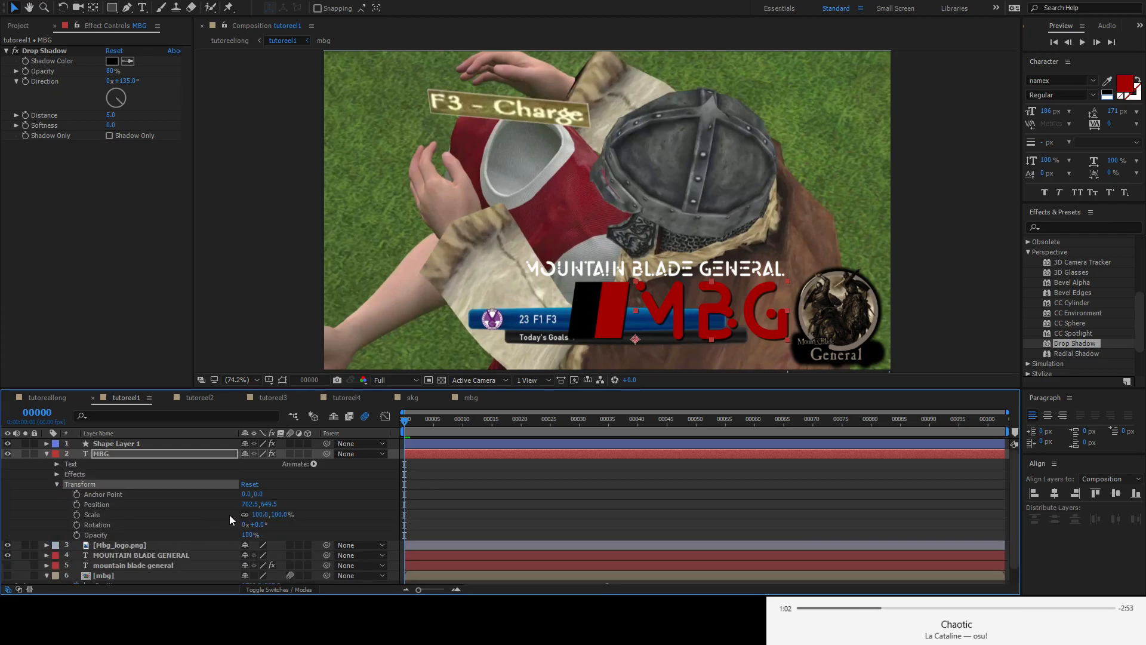
{"action": "left_click", "coordinate": [123, 504]}
{"action": "left_click", "coordinate": [128, 513]}
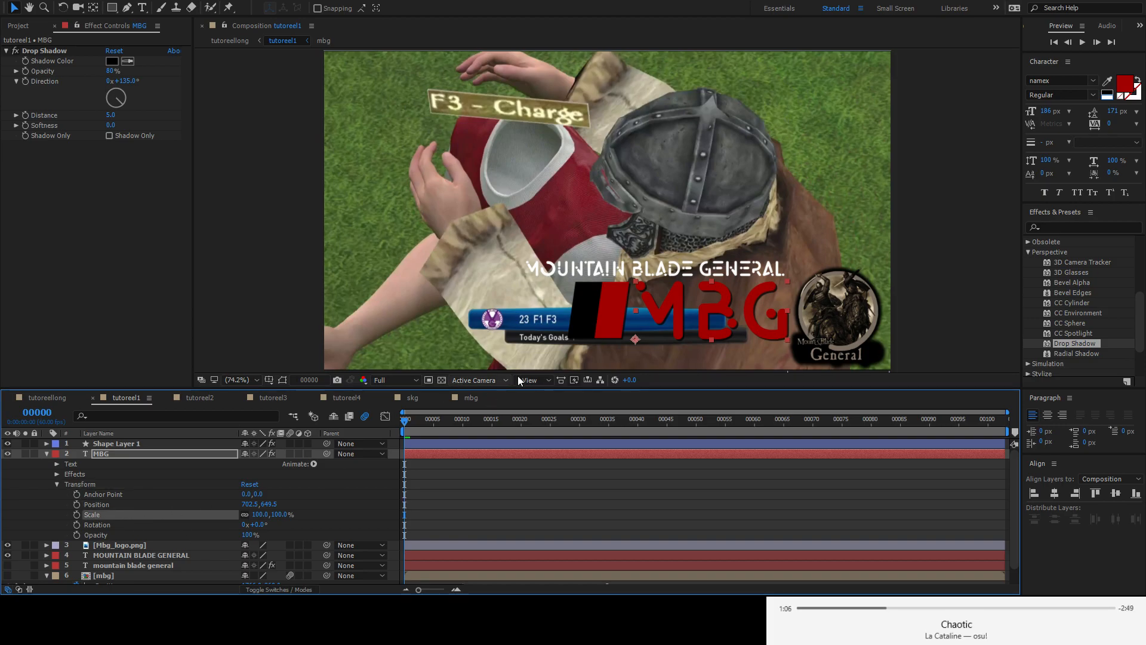
- Expand the MBG layer's Text and Effects properties and select its Drop Shadow effect
{"action": "left_click", "coordinate": [591, 268]}
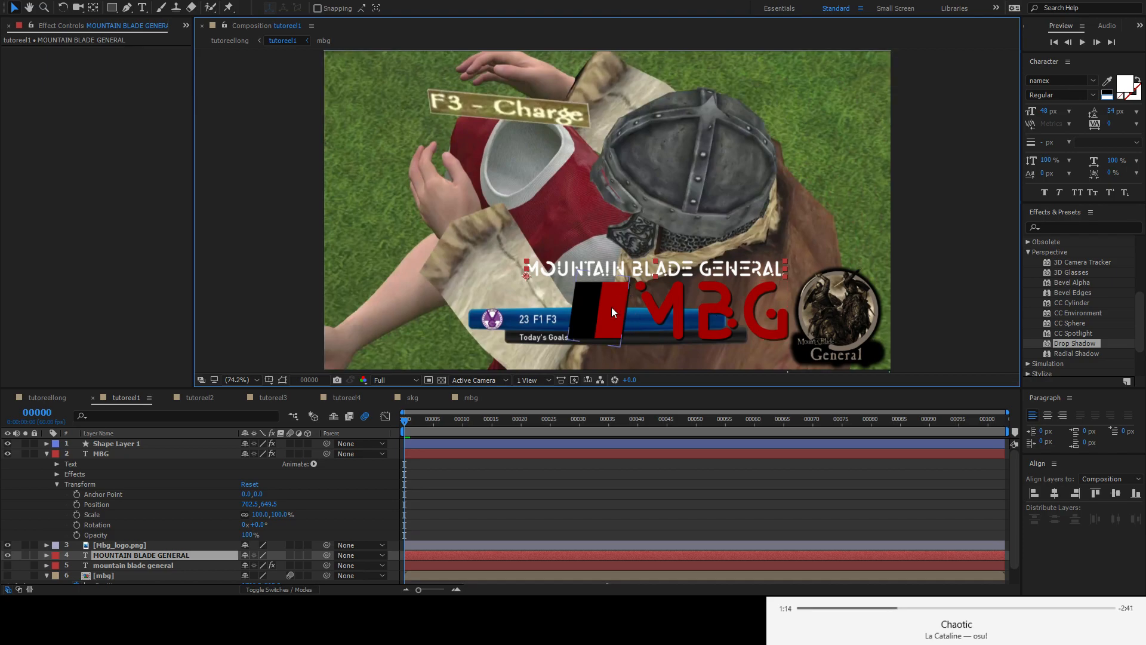
{"action": "left_click", "coordinate": [57, 464]}
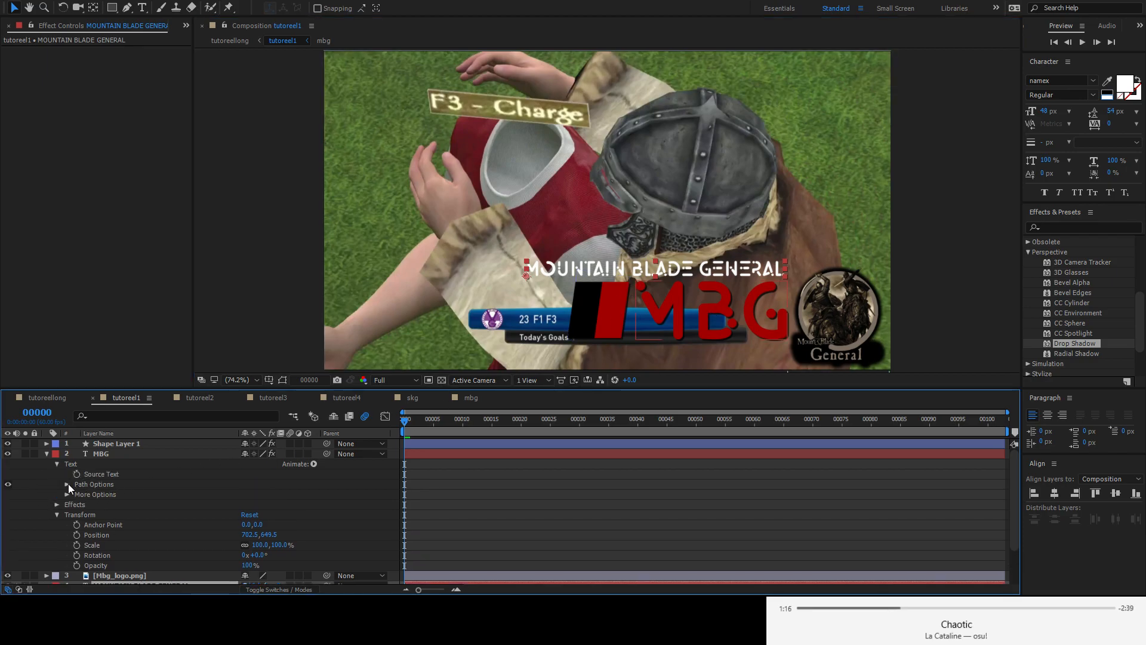
{"action": "left_click", "coordinate": [57, 505]}
{"action": "left_click", "coordinate": [85, 516]}
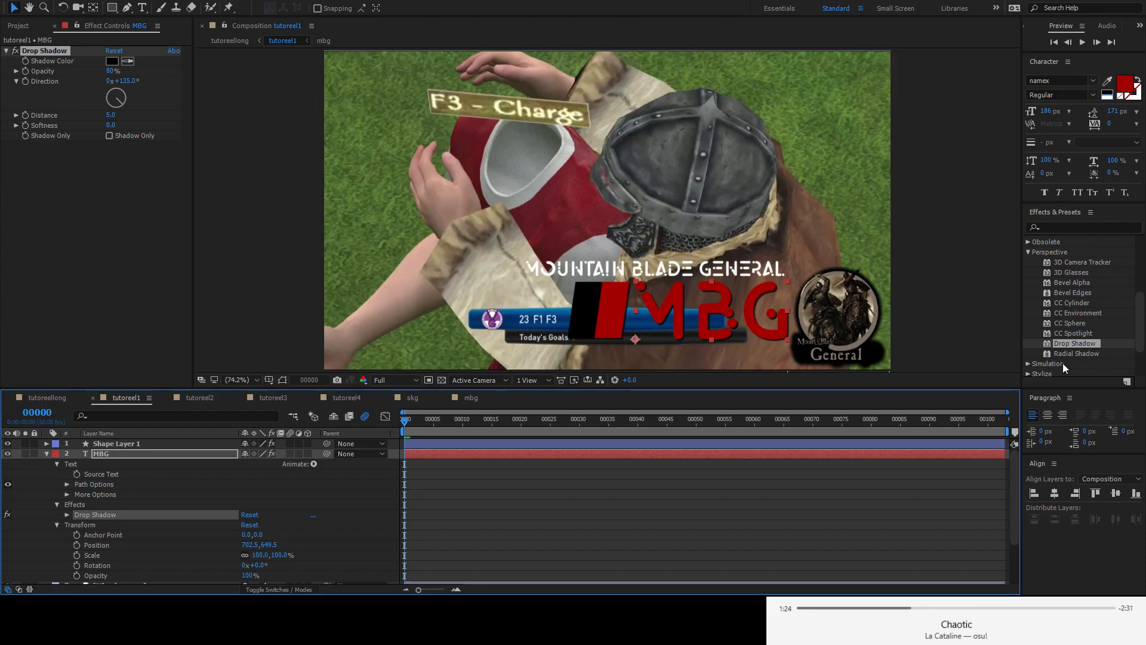
{"action": "left_click", "coordinate": [718, 315]}
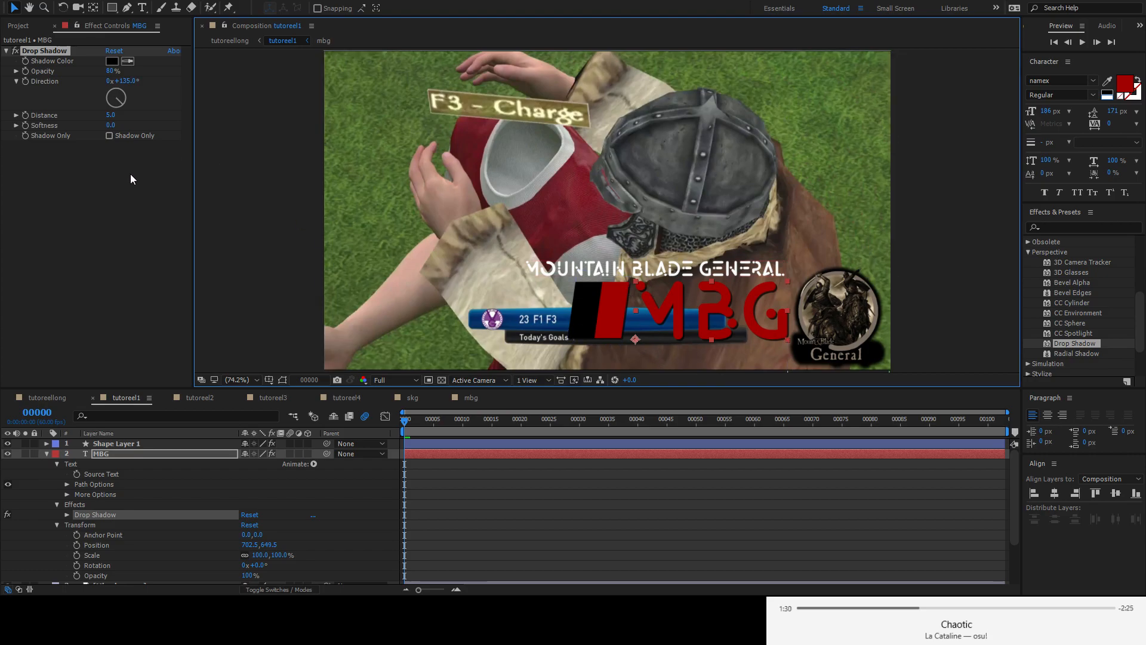
{"action": "left_click", "coordinate": [69, 190]}
{"action": "left_click", "coordinate": [52, 50]}
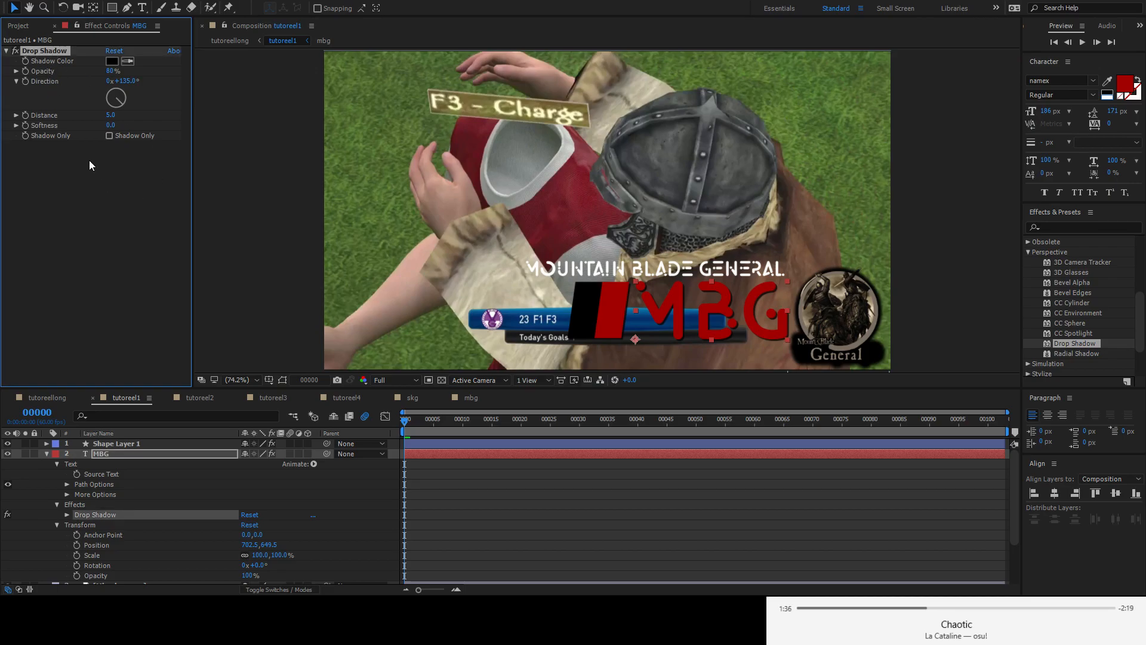
- Try the default Drop Shadow effect on the white MOUNTAIN BLADE GENERAL text, and undo it
{"action": "left_click", "coordinate": [609, 270]}
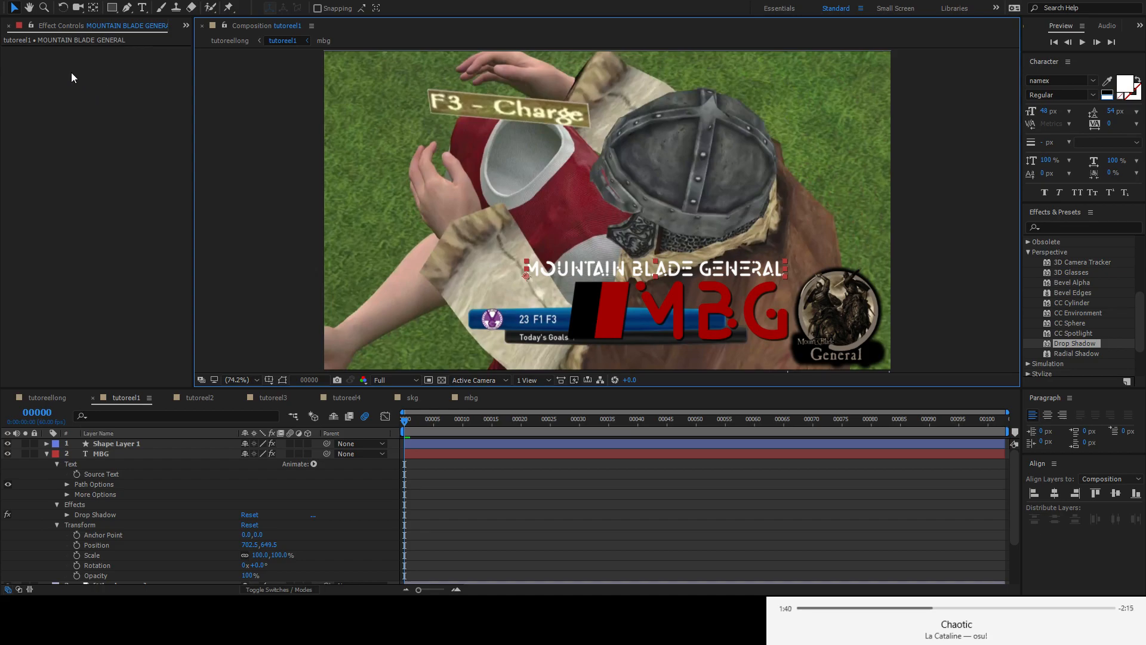
{"action": "key", "text": "ctrl+alt+shift+e"}
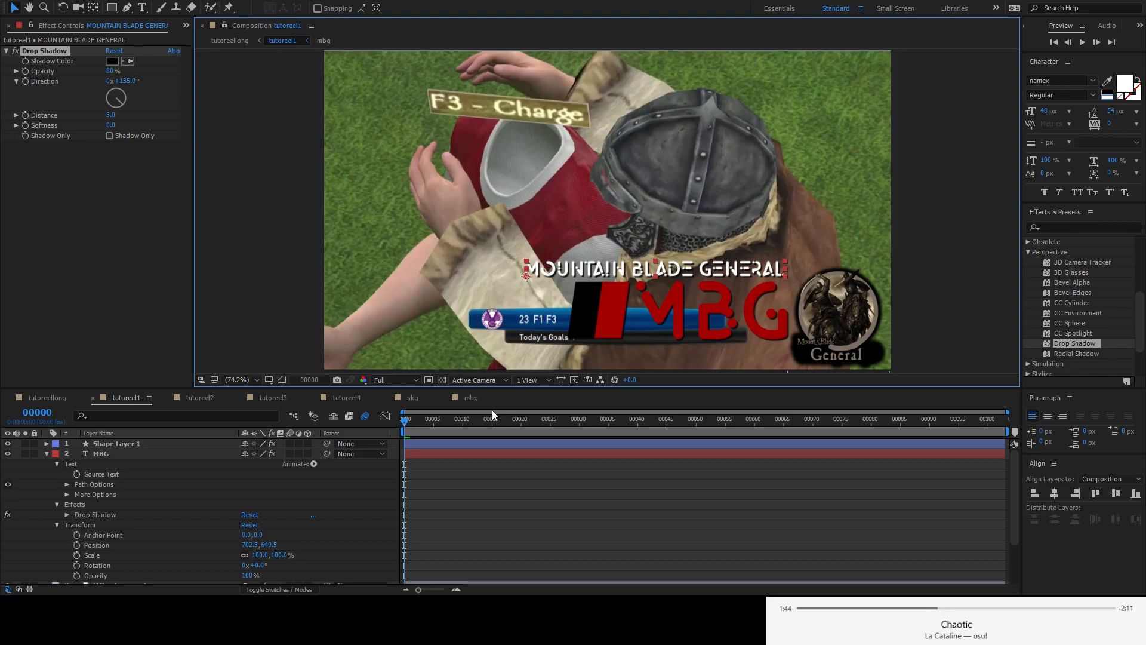
{"action": "key", "text": "ctrl+z"}
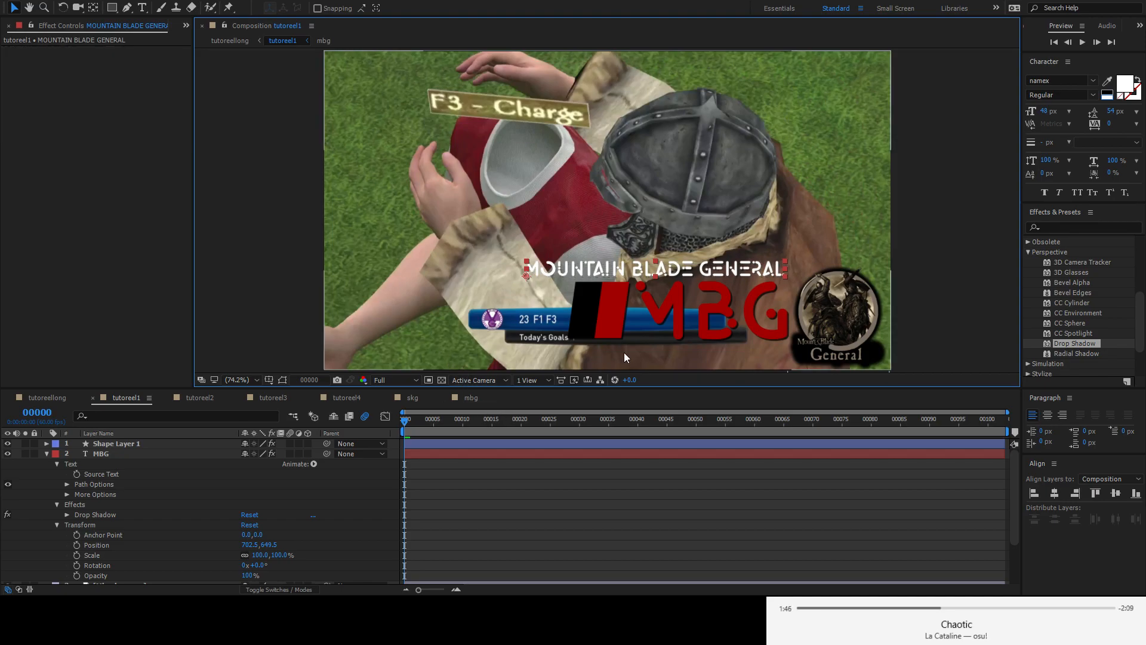
- Set the large MBG text's Drop Shadow distance to 32 and its direction to -121°
{"action": "left_click", "coordinate": [670, 295]}
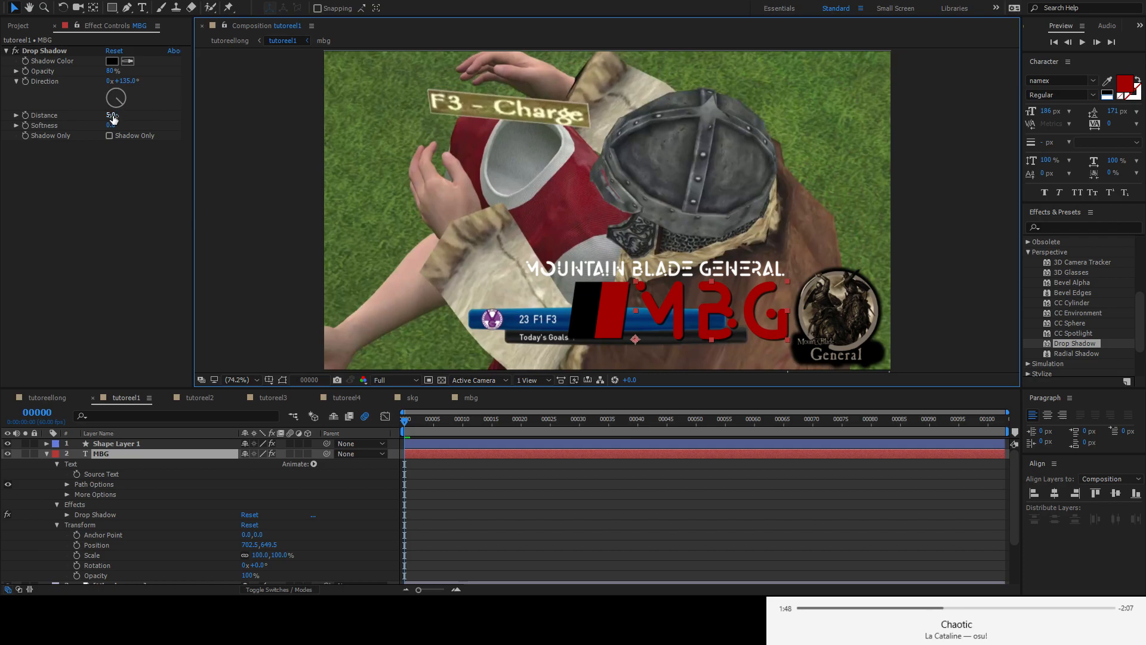
{"action": "left_click_drag", "start_coordinate": [113, 118], "coordinate": [66, 122]}
{"action": "left_click", "coordinate": [77, 177]}
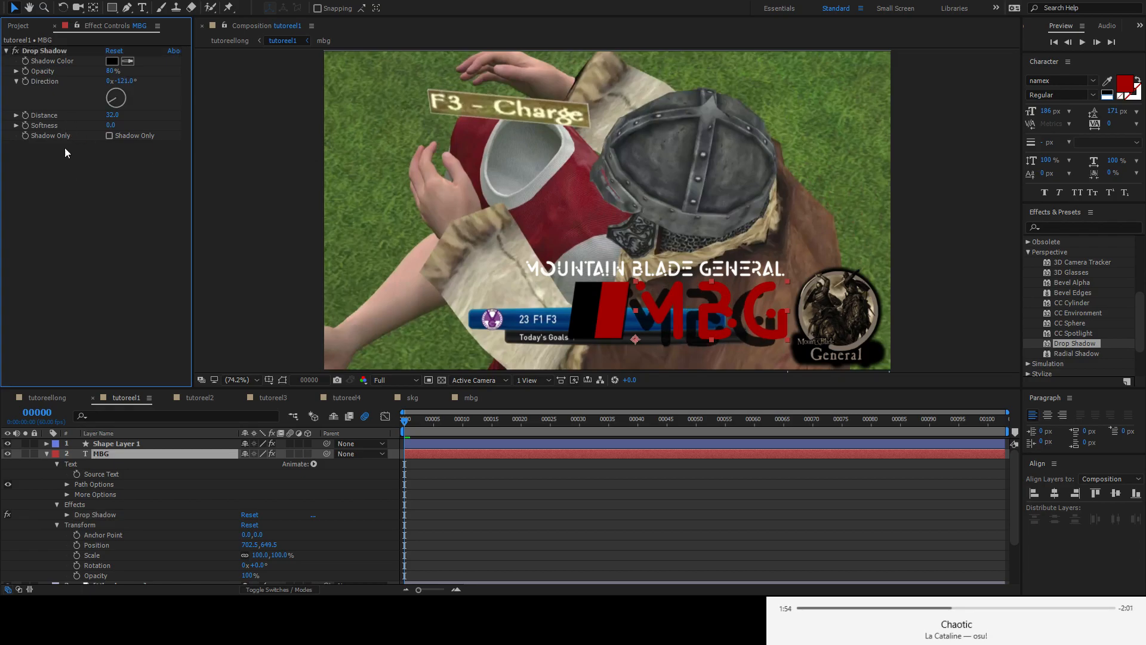
- Copy the MBG text's Drop Shadow effect onto the white MOUNTAIN BLADE GENERAL layer
{"action": "left_click", "coordinate": [48, 51]}
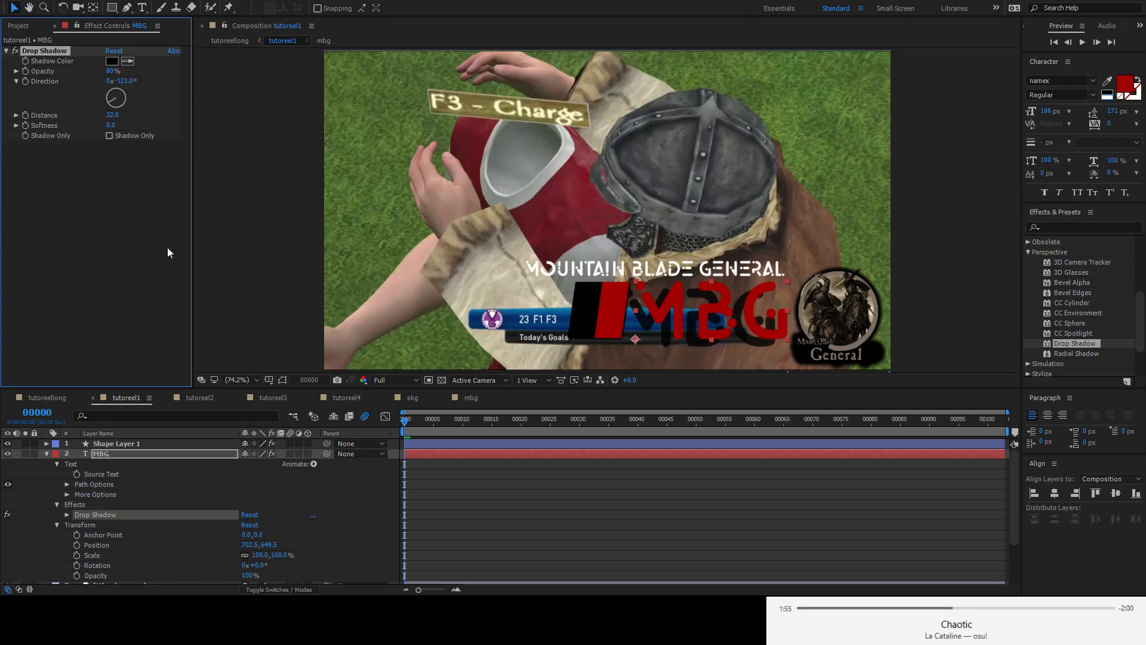
{"action": "left_click", "coordinate": [127, 443]}
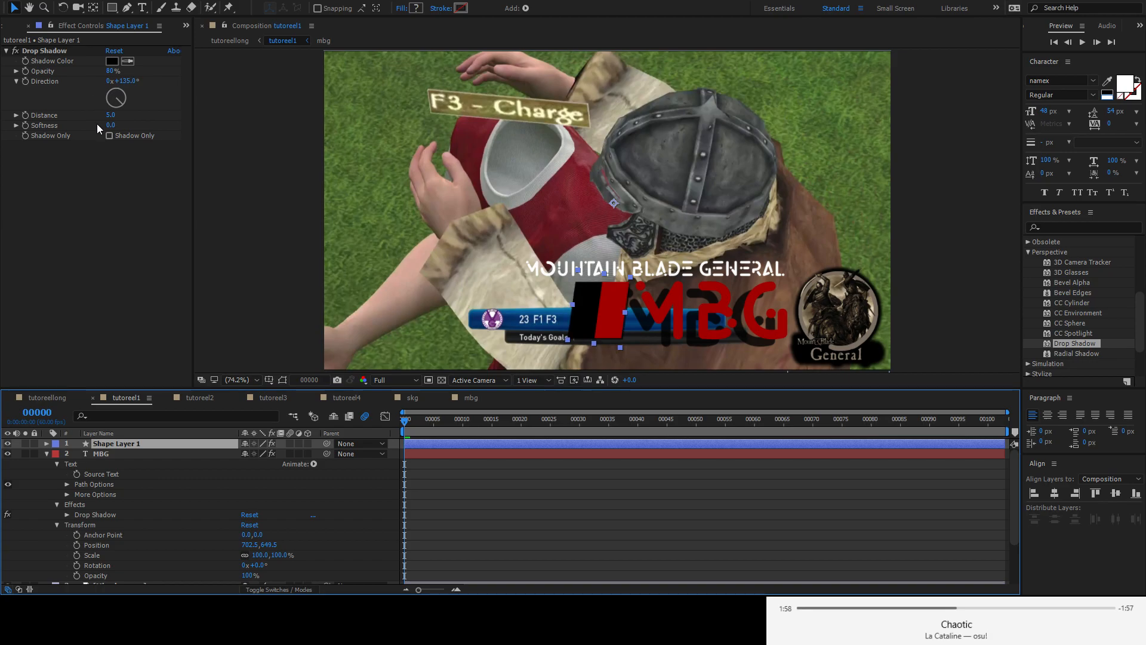
{"action": "scroll", "coordinate": [131, 453], "scroll_direction": "down", "scroll_amount": 2}
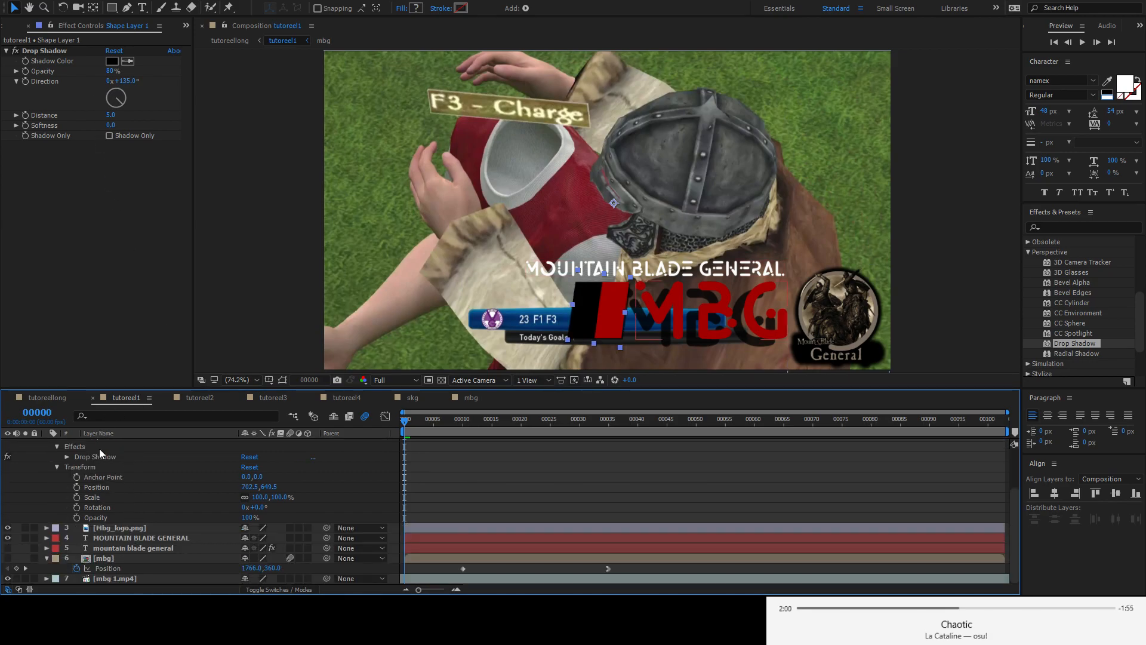
{"action": "left_click", "coordinate": [148, 536]}
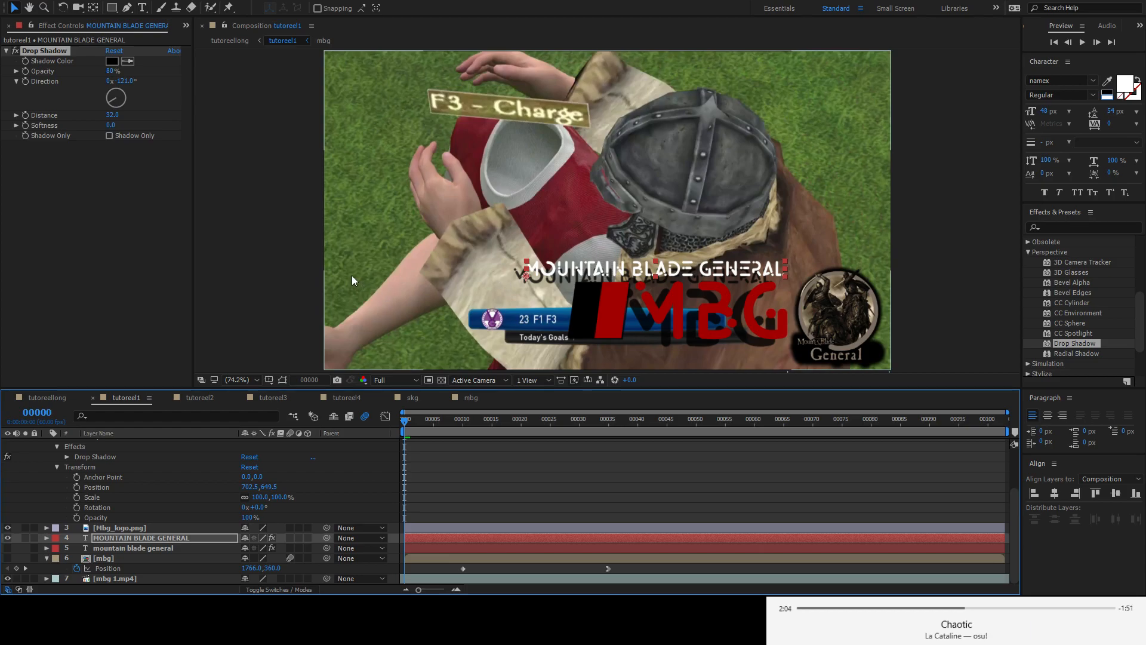
- Undo the copied shadow on MOUNTAIN BLADE GENERAL and the Drop Shadow changes on MBG
{"action": "key", "text": "ctrl+Up"}
{"action": "key", "text": "ctrl+Up"}
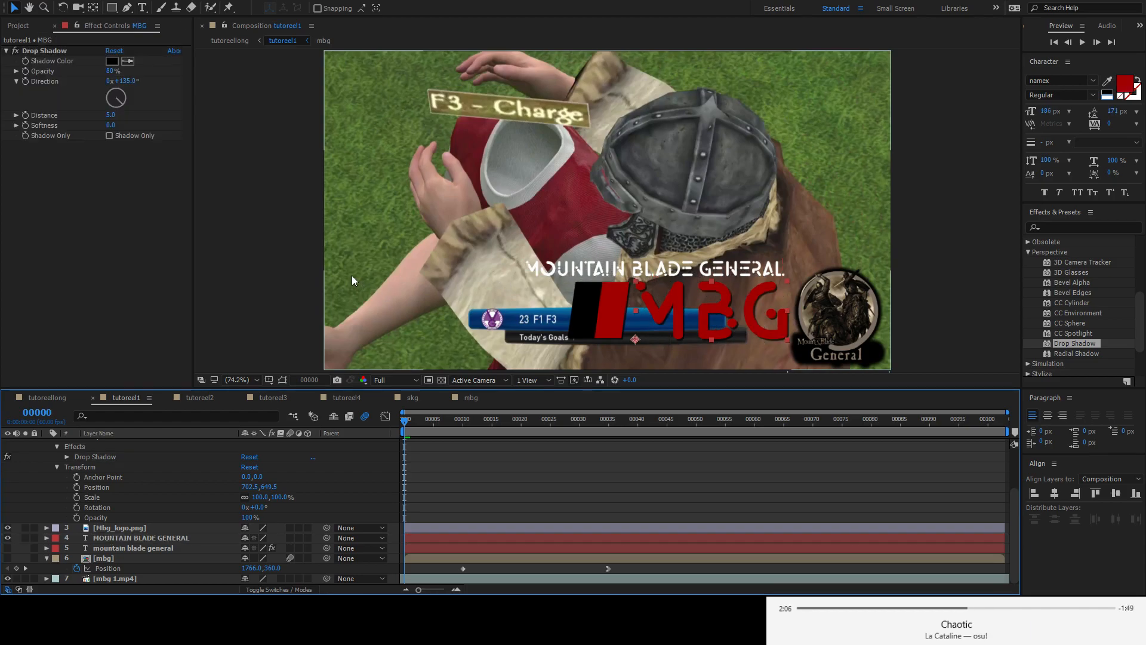
{"action": "scroll", "coordinate": [112, 469], "scroll_direction": "up", "scroll_amount": 1}
{"action": "scroll", "coordinate": [112, 469], "scroll_direction": "down", "scroll_amount": 1}
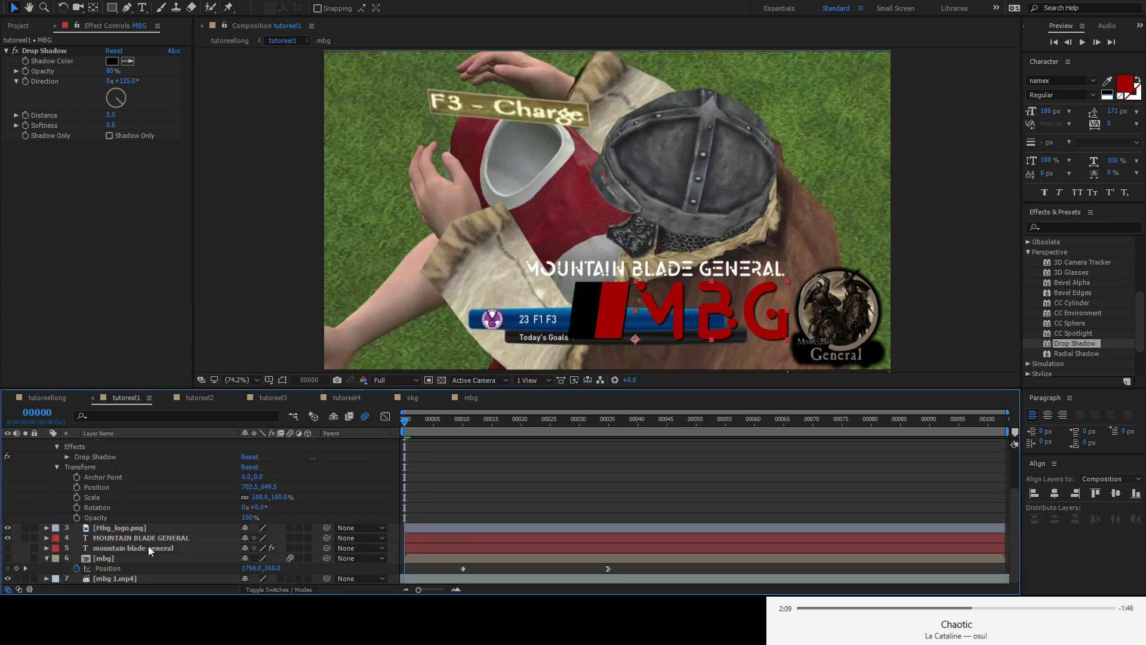
- Recolor the white MOUNTAIN BLADE GENERAL text by sampling the red of the MBG lettering with the eyedropper
{"action": "left_click", "coordinate": [752, 272]}
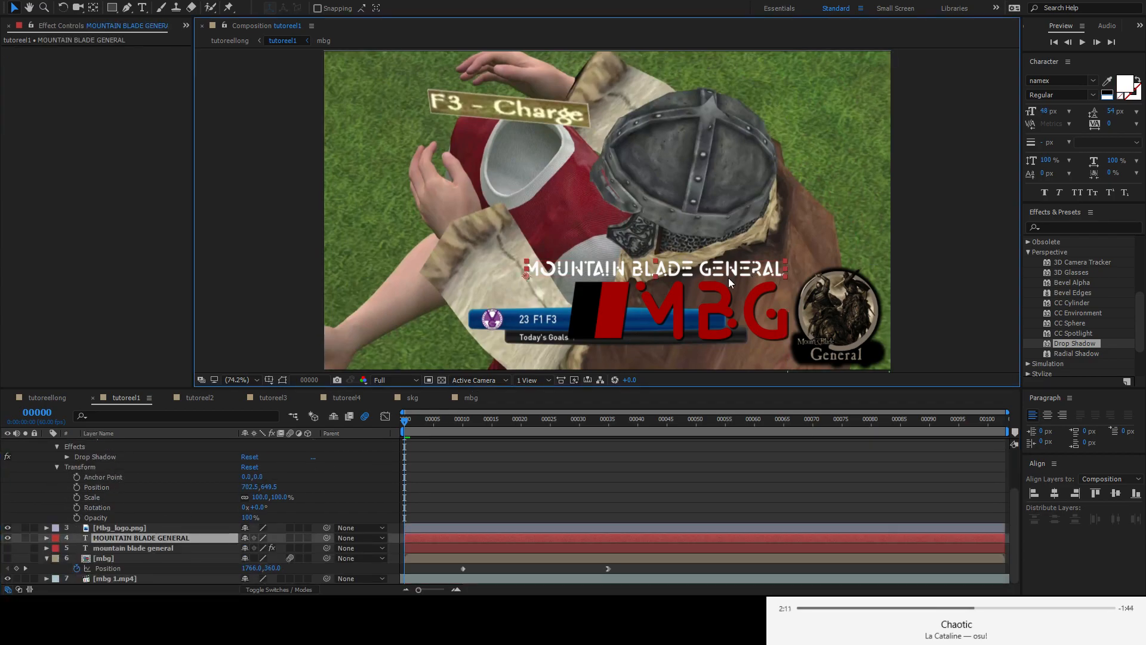
{"action": "left_click", "coordinate": [1108, 81]}
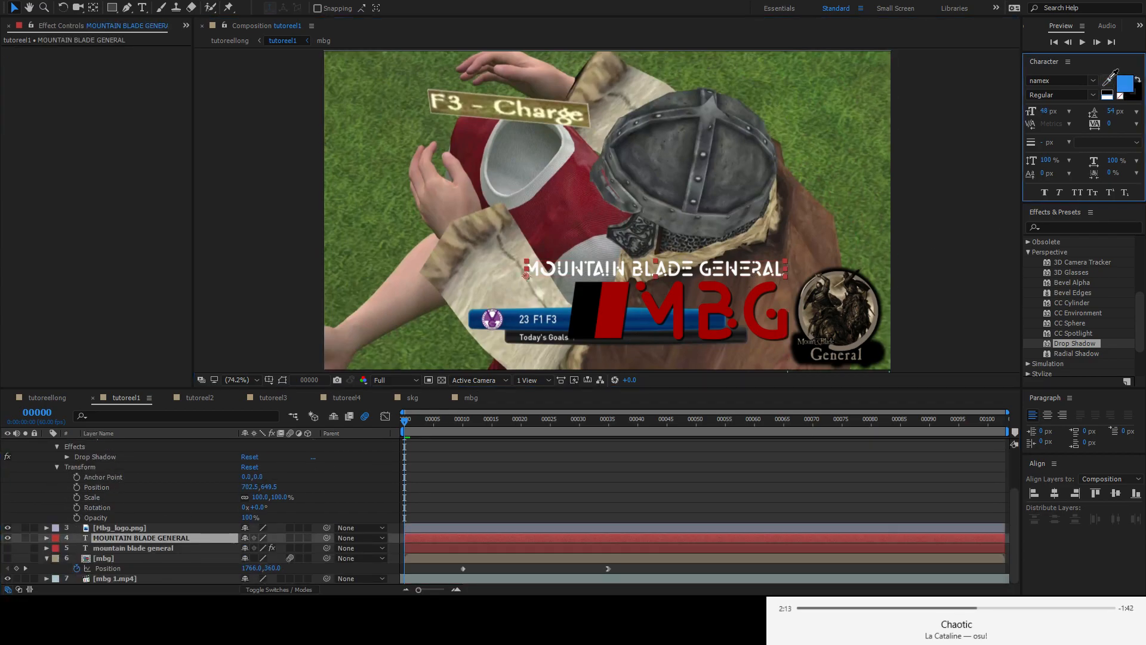
{"action": "left_click", "coordinate": [676, 303]}
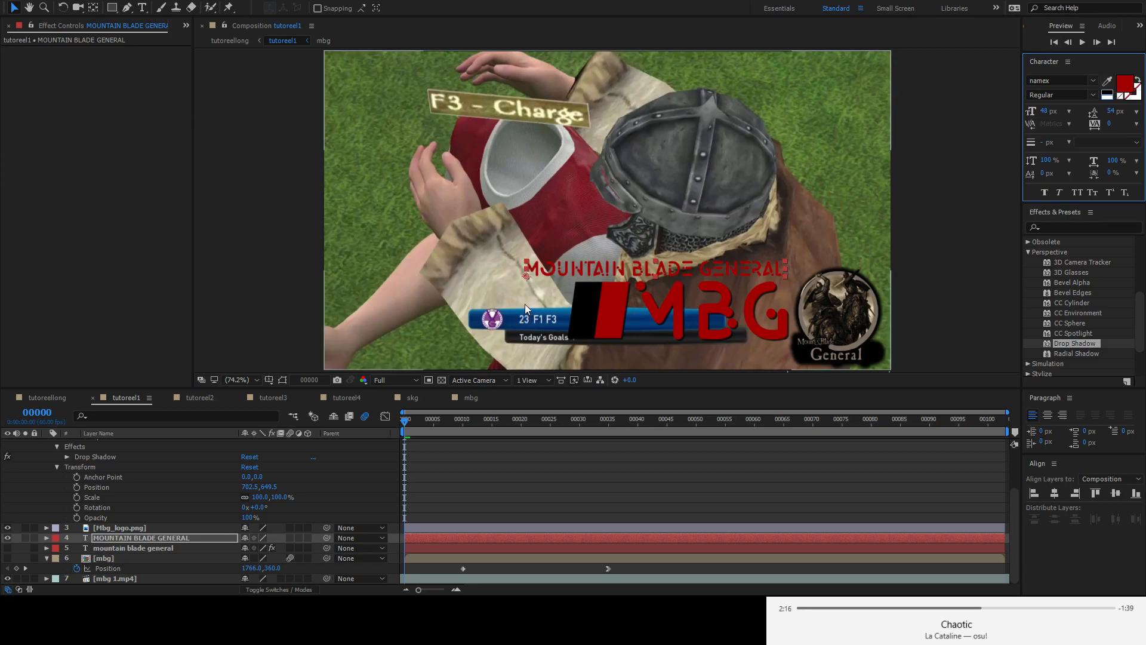
- Delete the uppercase MOUNTAIN BLADE GENERAL text layer and show the original mountain blade general layer again
{"action": "left_click", "coordinate": [132, 537]}
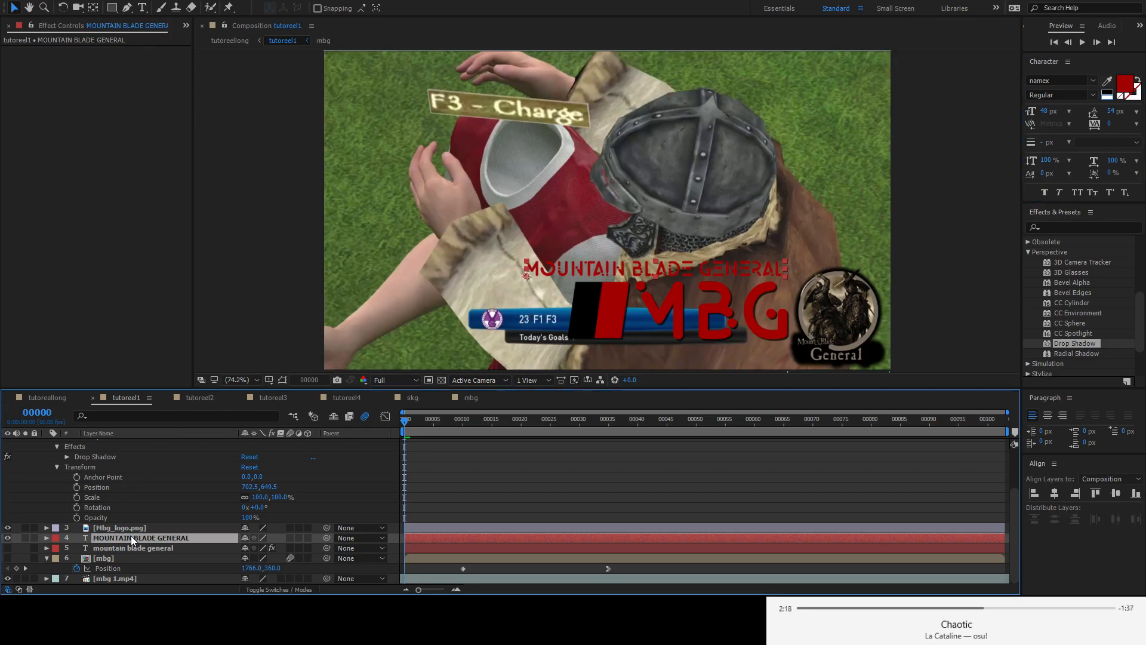
{"action": "key", "text": "Delete"}
{"action": "left_click", "coordinate": [7, 548]}
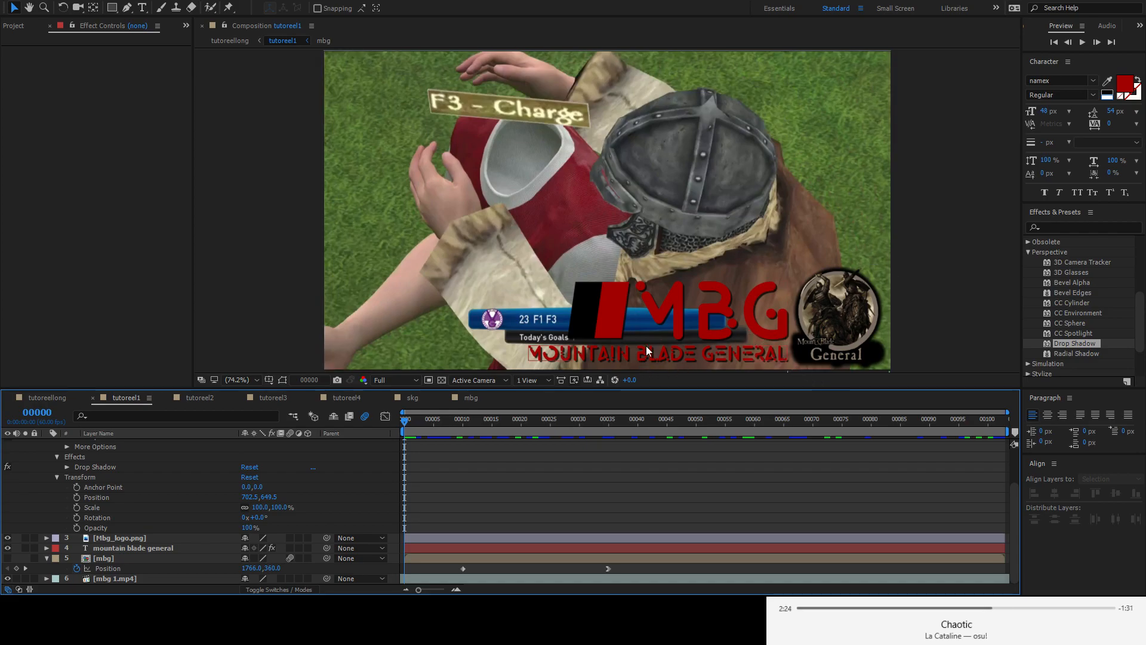
- Select the black and red bars' Shape Layer 1 and expand its Contents to examine the shapes it holds
{"action": "left_click", "coordinate": [607, 303]}
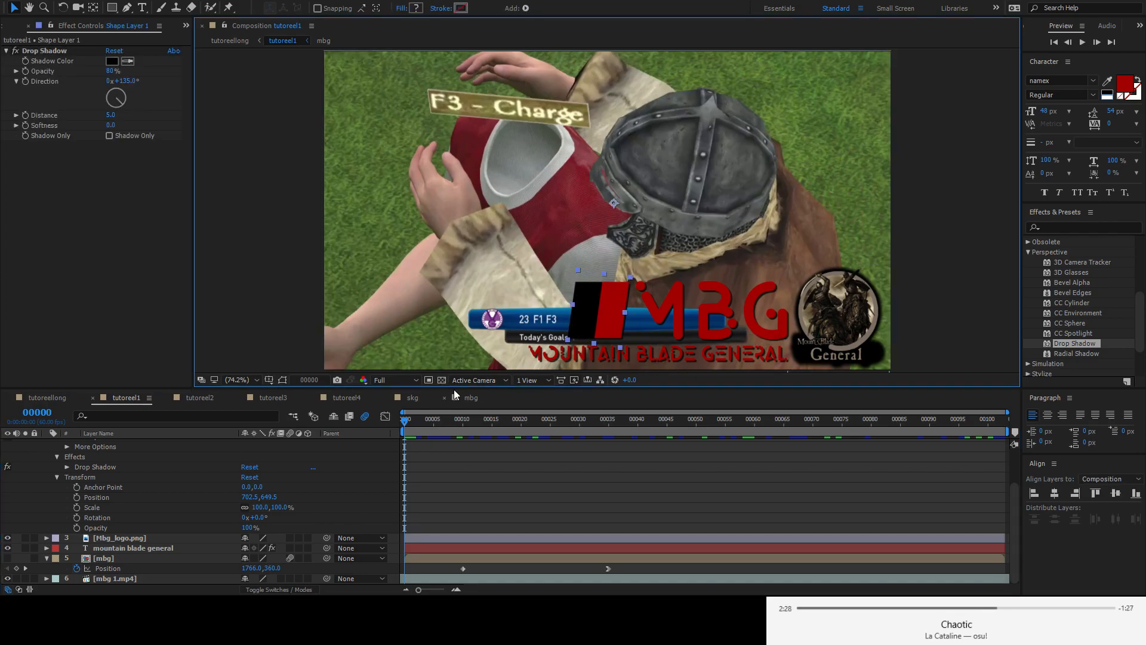
{"action": "scroll", "coordinate": [214, 497], "scroll_direction": "up", "scroll_amount": 3}
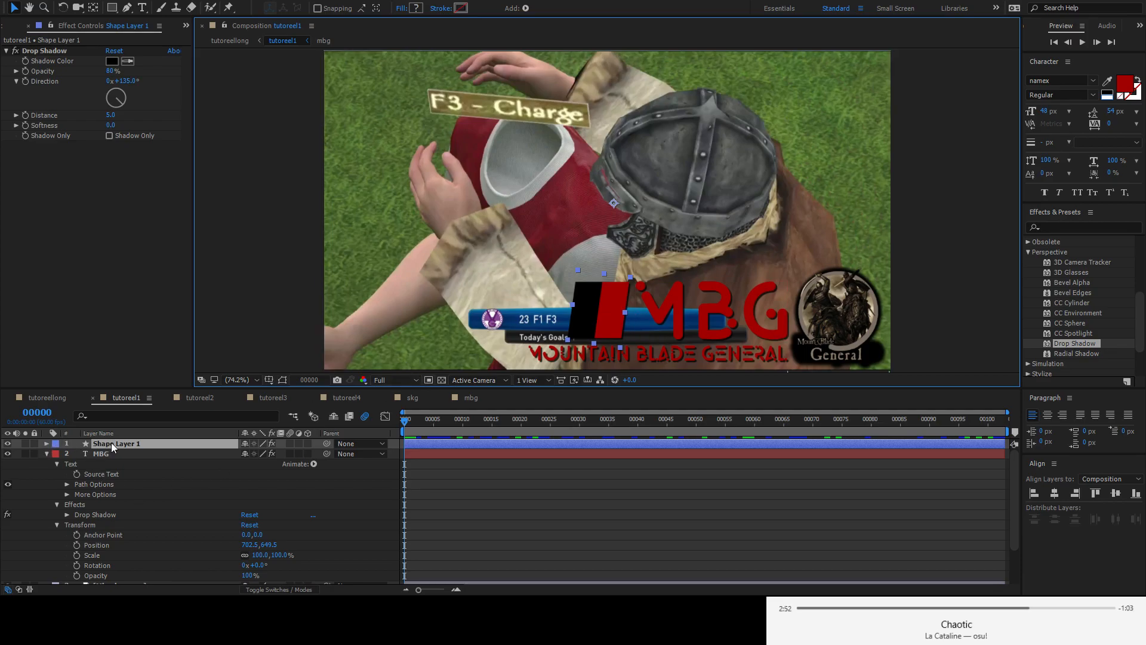
{"action": "left_click", "coordinate": [129, 444]}
{"action": "left_click", "coordinate": [46, 443]}
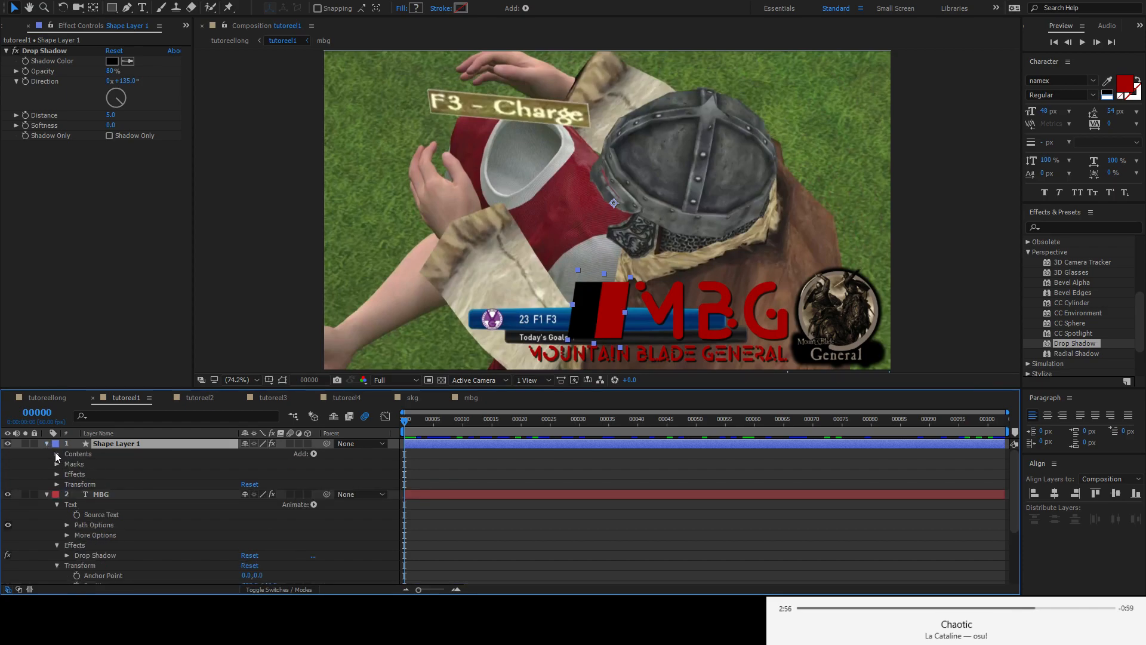
{"action": "left_click", "coordinate": [57, 454]}
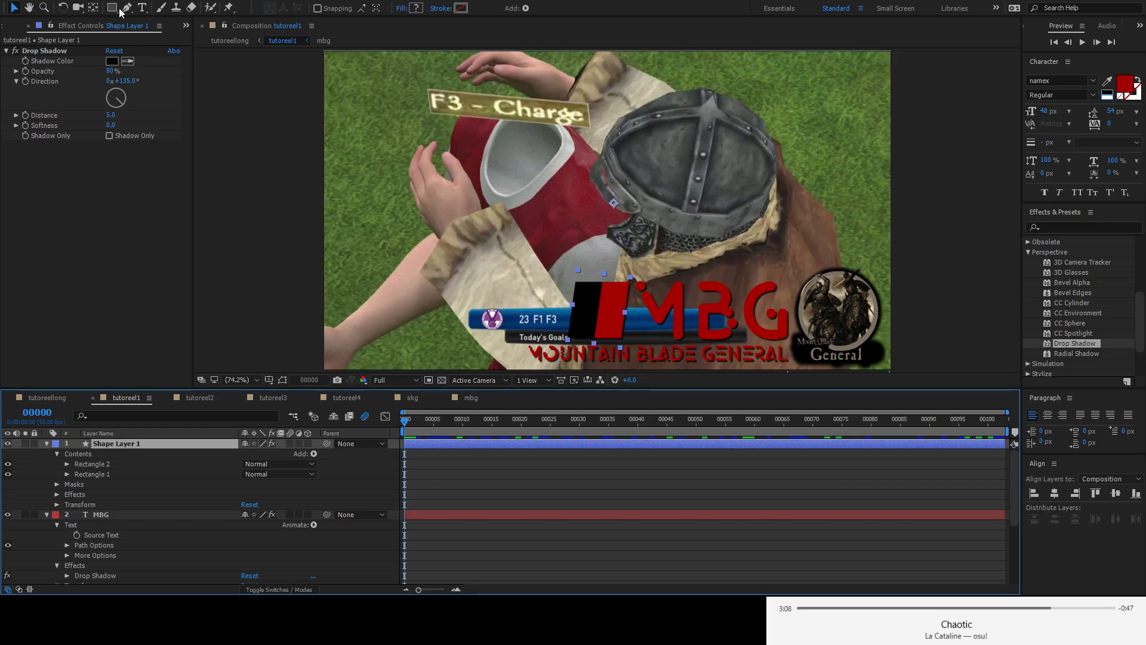
- Add a new empty shape layer to tutoreel1 and keep it selected
{"action": "key", "text": "q"}
{"action": "left_click", "coordinate": [360, 70]}
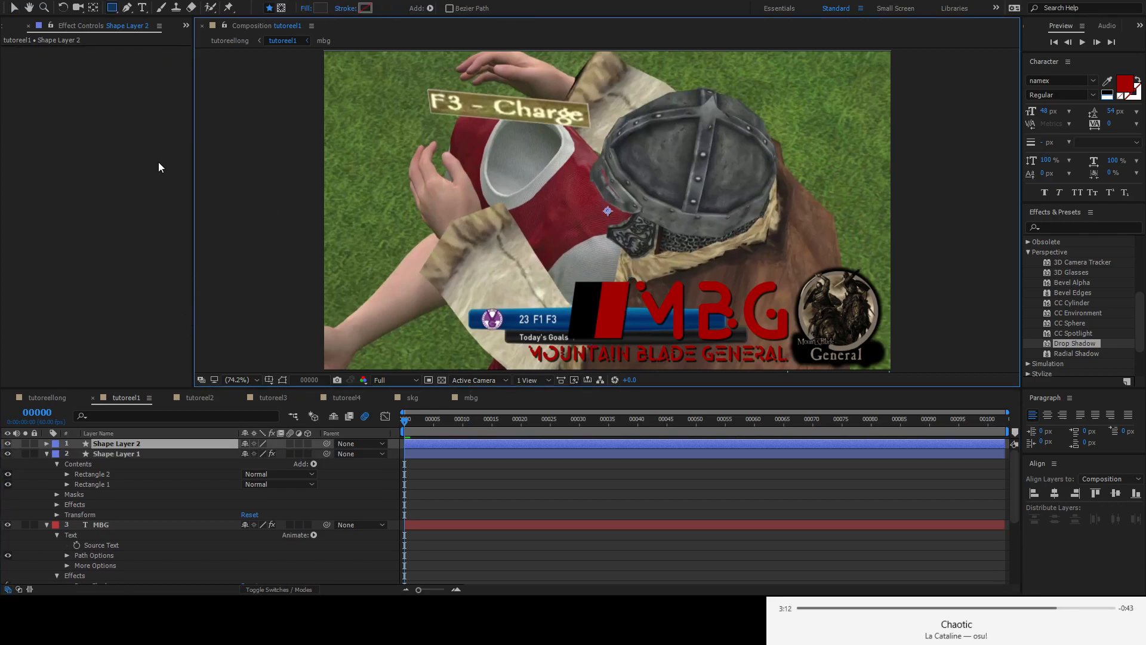
{"action": "key", "text": "v"}
{"action": "left_click", "coordinate": [96, 370]}
{"action": "left_click", "coordinate": [120, 451]}
{"action": "left_click", "coordinate": [116, 443]}
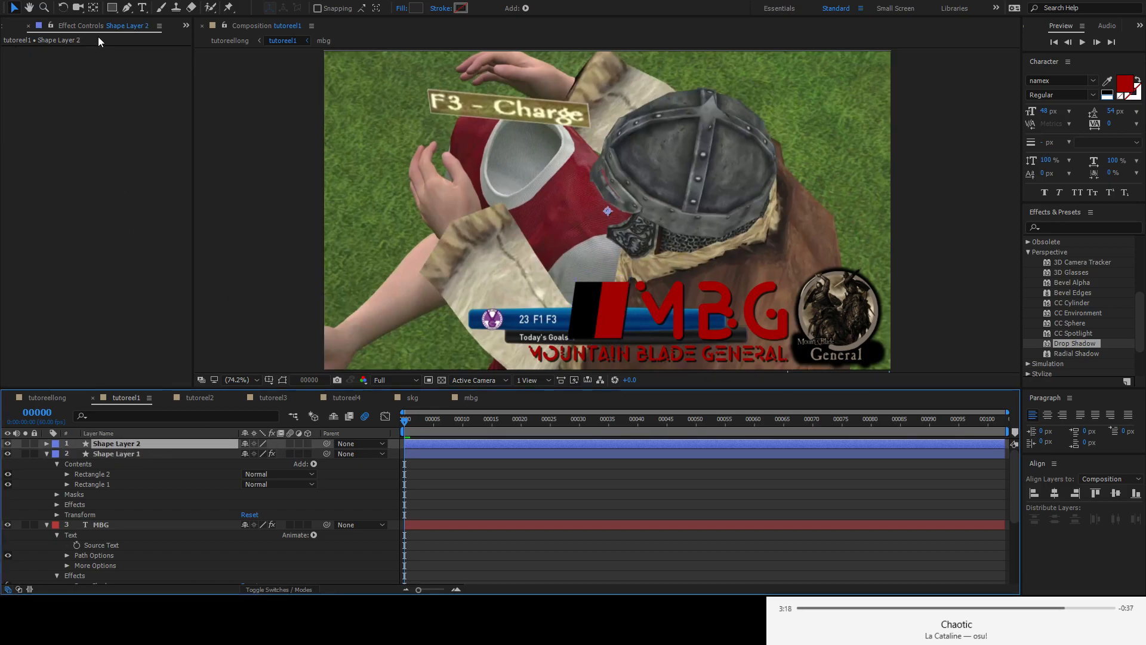
- Try drawing a triangle with the Pen tool over the red tunic on Shape Layer 2, and undo it
{"action": "left_click", "coordinate": [127, 7]}
{"action": "left_click", "coordinate": [525, 147]}
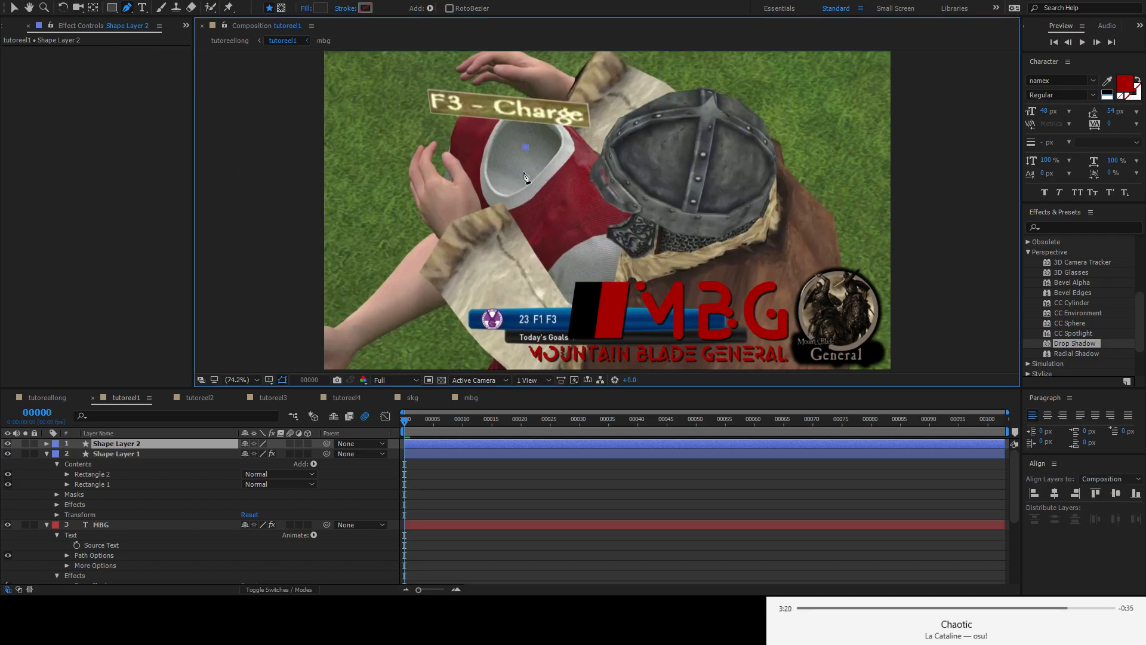
{"action": "left_click", "coordinate": [510, 218]}
{"action": "left_click", "coordinate": [570, 197]}
{"action": "left_click", "coordinate": [525, 147]}
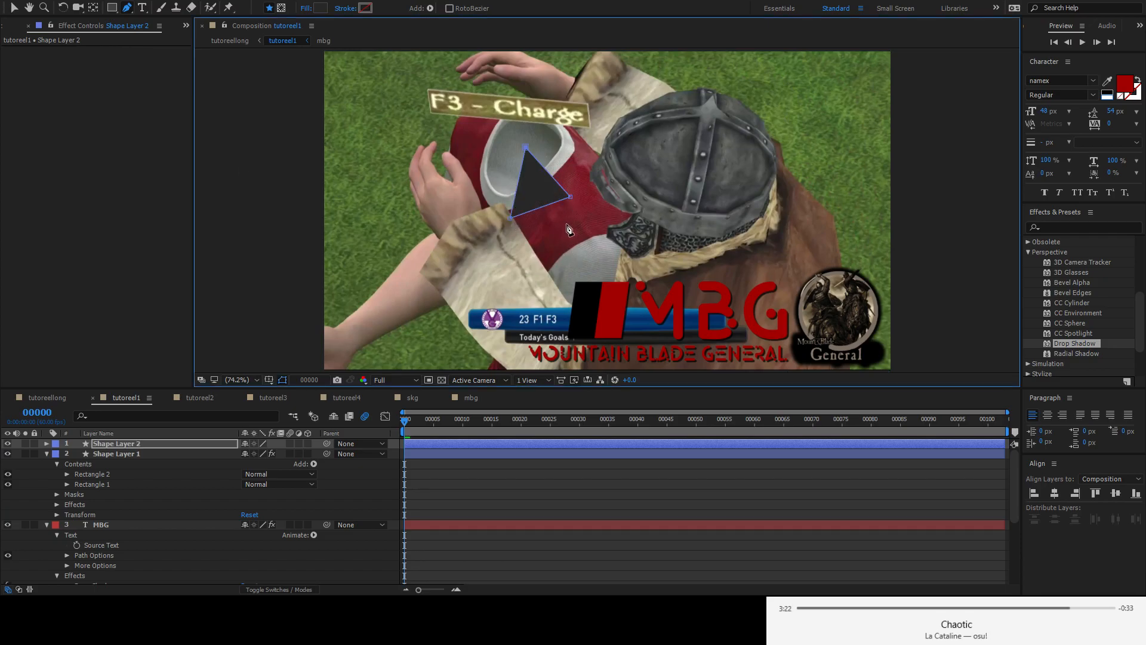
{"action": "key", "text": "ctrl+z"}
{"action": "key", "text": "ctrl+z"}
{"action": "key", "text": "ctrl+z"}
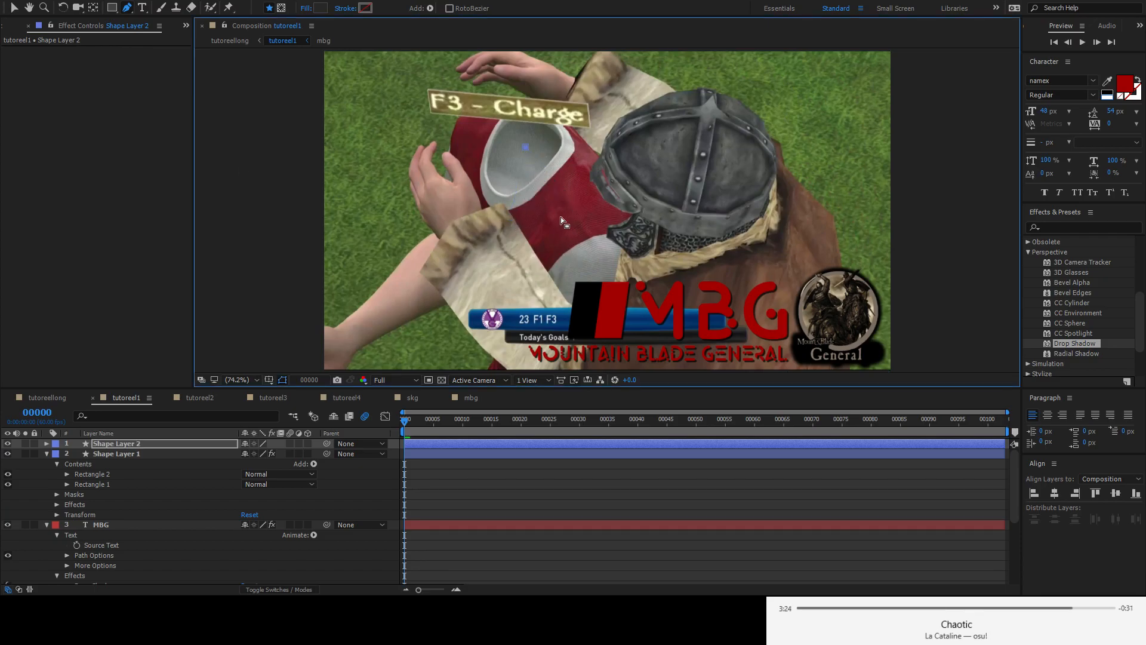
{"action": "key", "text": "ctrl+z"}
- Switch to the Rectangle tool and show the composition grid
{"action": "left_click", "coordinate": [112, 8]}
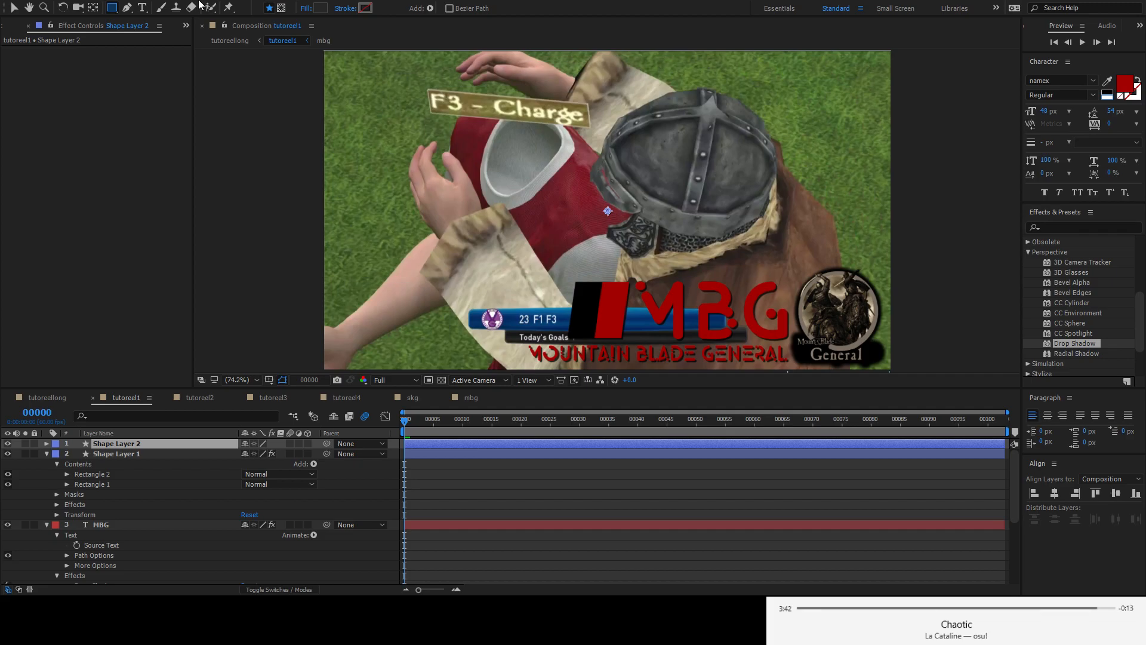
{"action": "key", "text": "ctrl+apostrophe"}
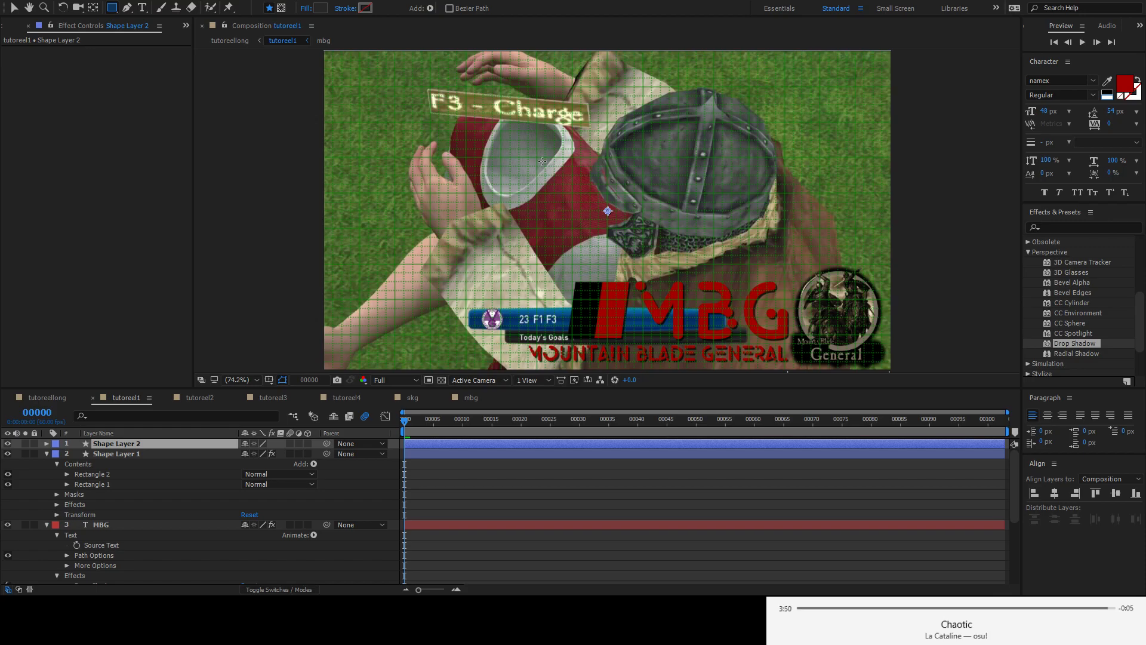
- Try drawing three separate upright rectangles along the grid lines on Shape Layer 2, and undo all of them
{"action": "left_click_drag", "start_coordinate": [537, 158], "coordinate": [563, 228]}
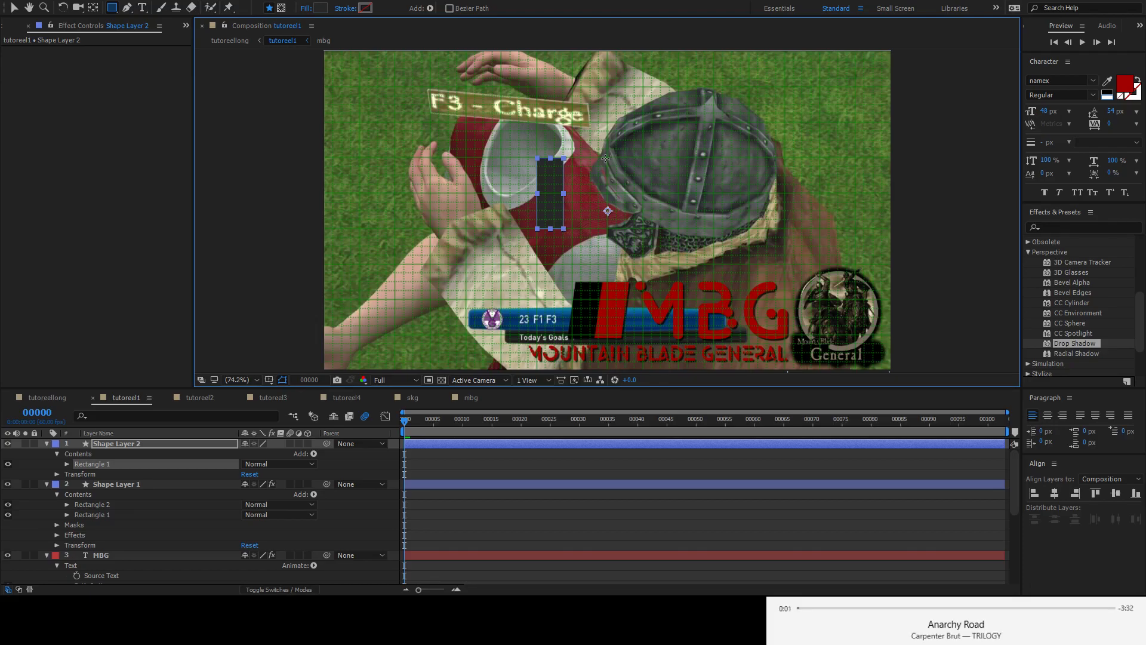
{"action": "left_click_drag", "start_coordinate": [606, 159], "coordinate": [635, 229]}
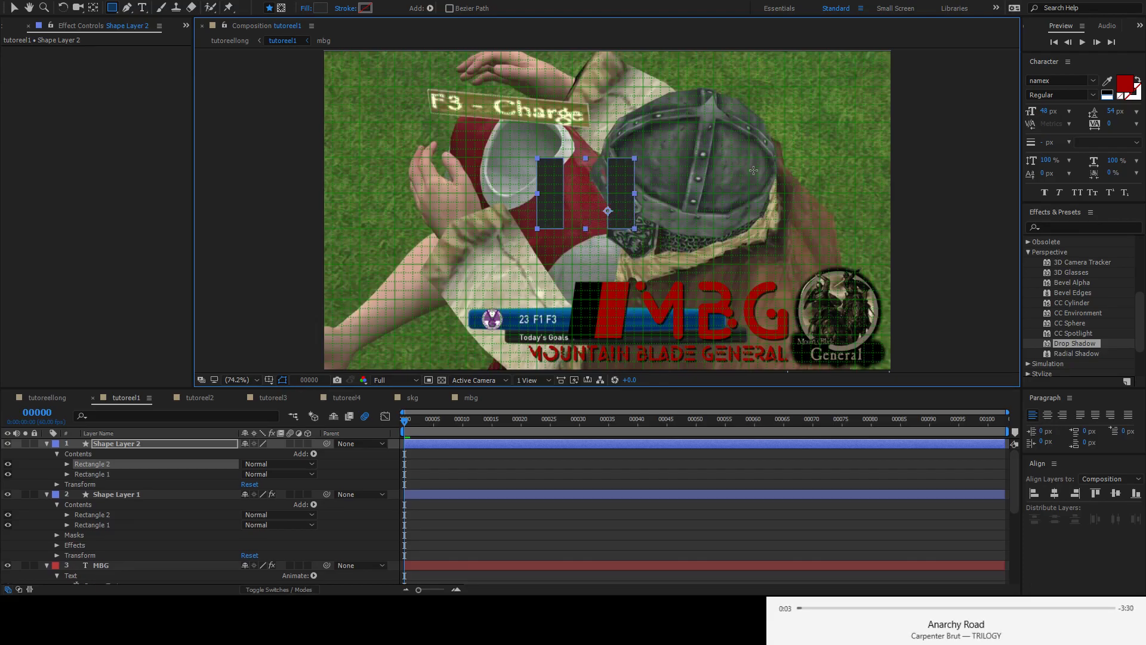
{"action": "left_click_drag", "start_coordinate": [679, 122], "coordinate": [704, 194]}
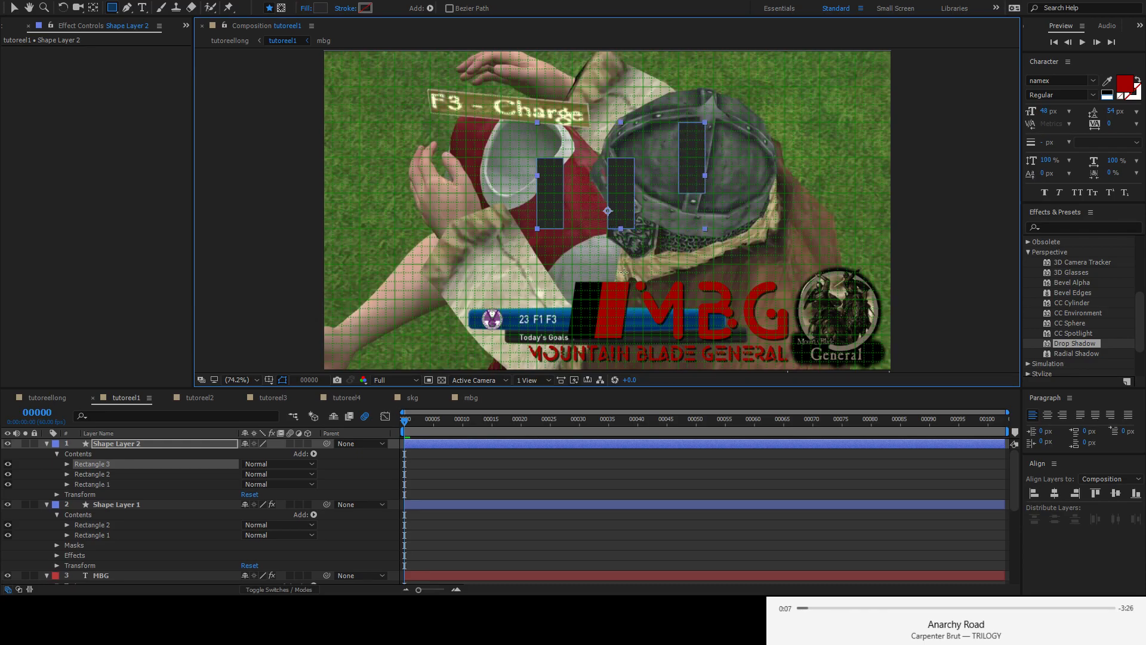
{"action": "key", "text": "ctrl+z"}
{"action": "key", "text": "ctrl+z"}
{"action": "key", "text": "ctrl+z"}
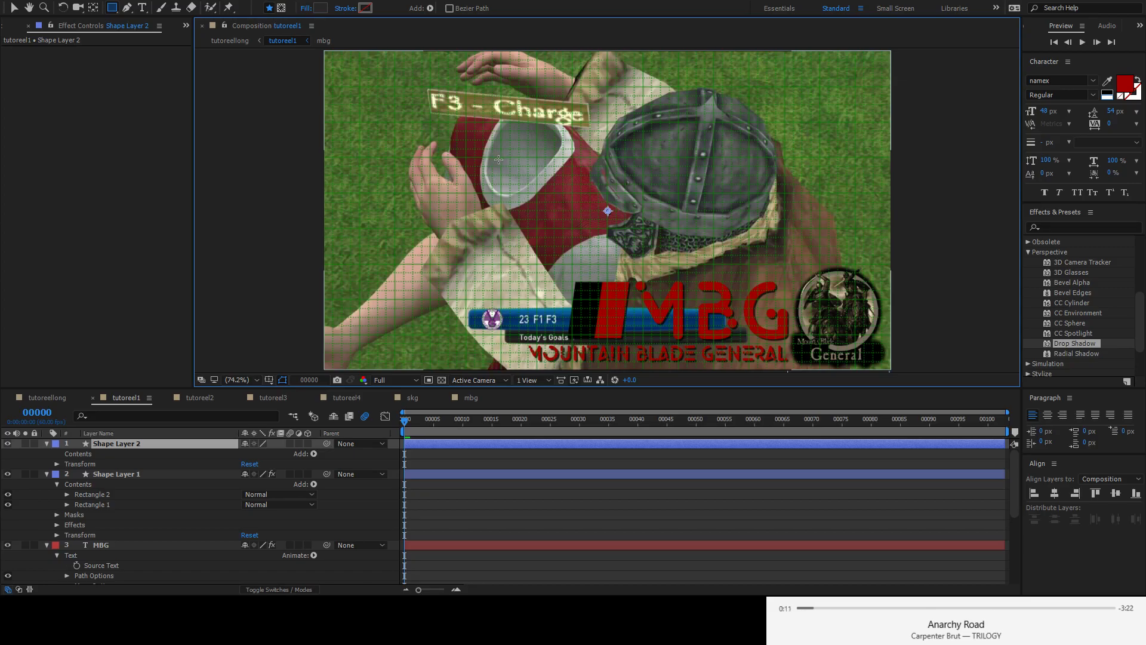
- Draw two equal upright rectangles side by side along the grid lines on Shape Layer 2, and hide the grid
{"action": "left_click_drag", "start_coordinate": [501, 156], "coordinate": [527, 228]}
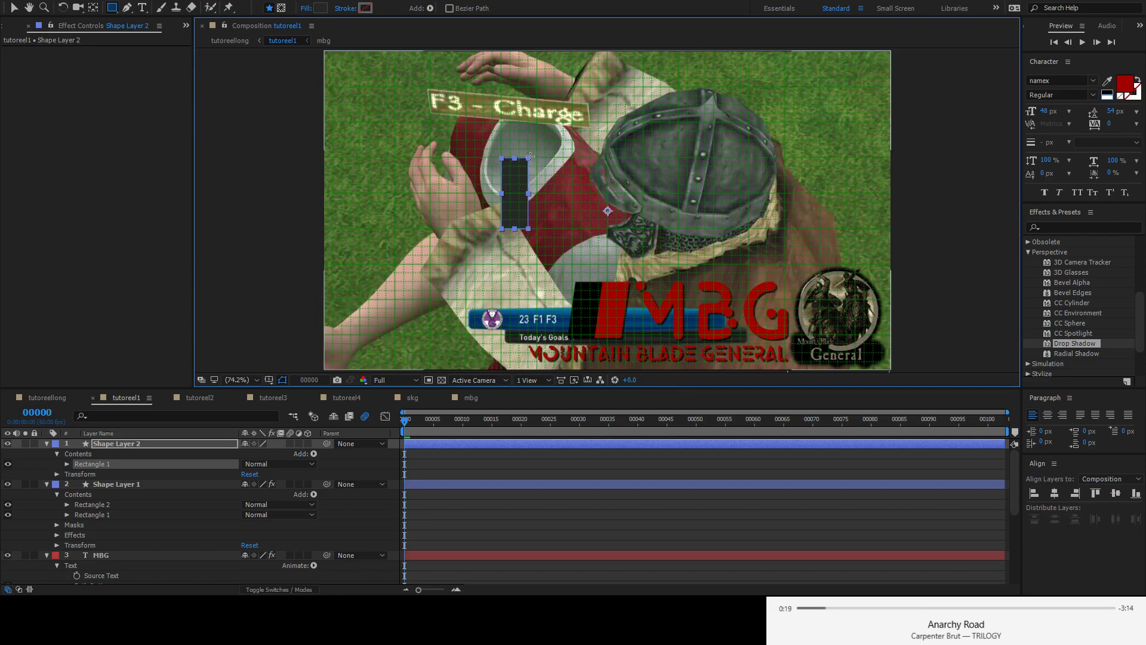
{"action": "mouse_move", "coordinate": [528, 158]}
{"action": "left_mouse_down"}
{"action": "mouse_move", "coordinate": [564, 222]}
{"action": "mouse_move", "coordinate": [555, 229]}
{"action": "left_mouse_up"}
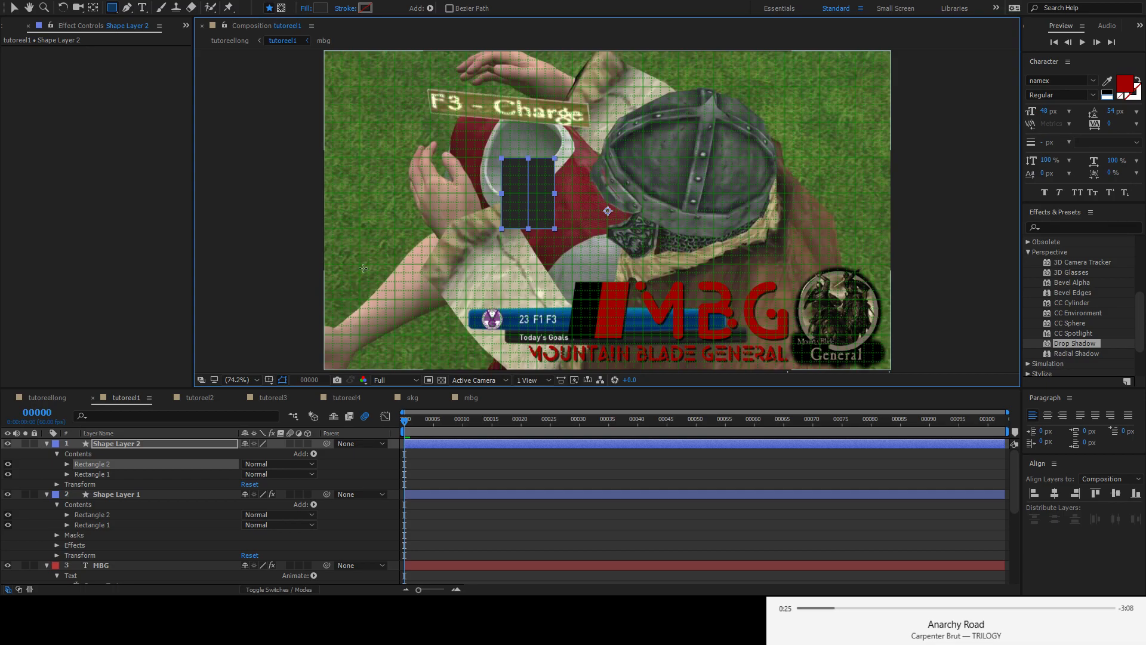
{"action": "left_click", "coordinate": [119, 214]}
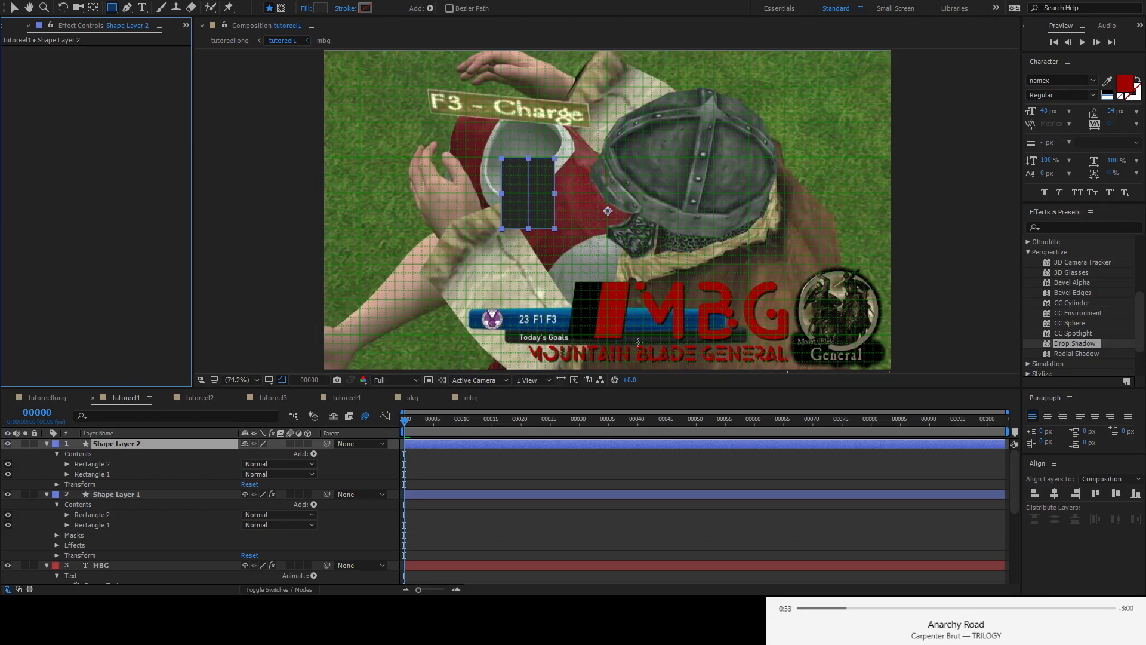
{"action": "left_click", "coordinate": [210, 120]}
{"action": "key", "text": "v"}
{"action": "key", "text": "ctrl+apostrophe"}
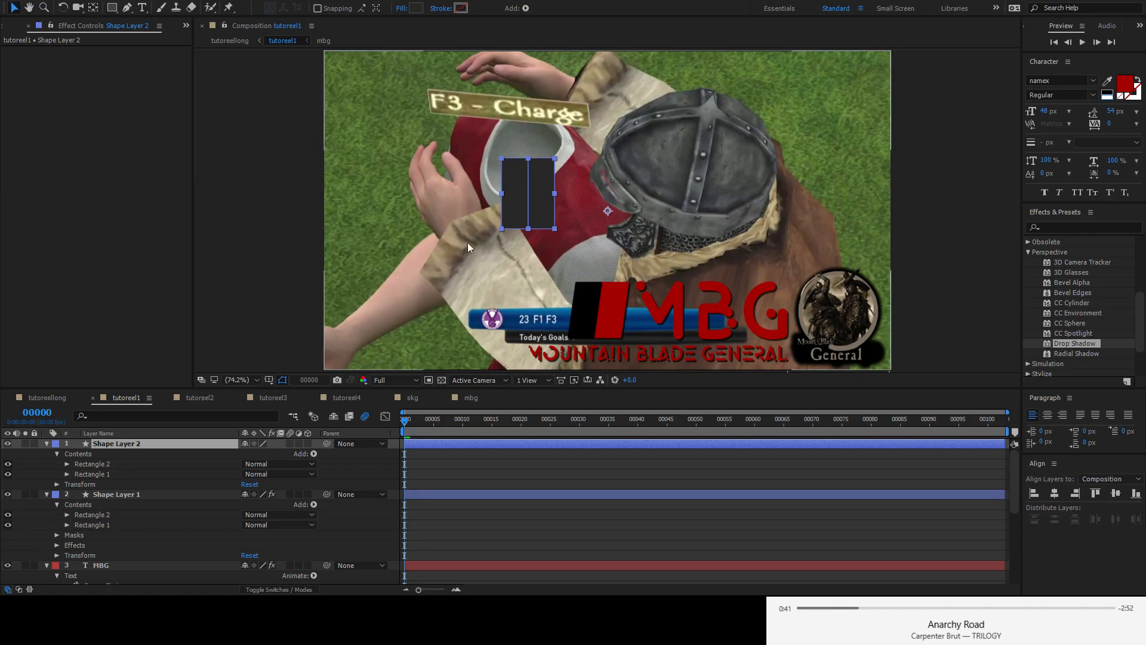
- Fill the first upright rectangle of Shape Layer 2 with black and the second one with dark red
{"action": "left_click", "coordinate": [223, 258]}
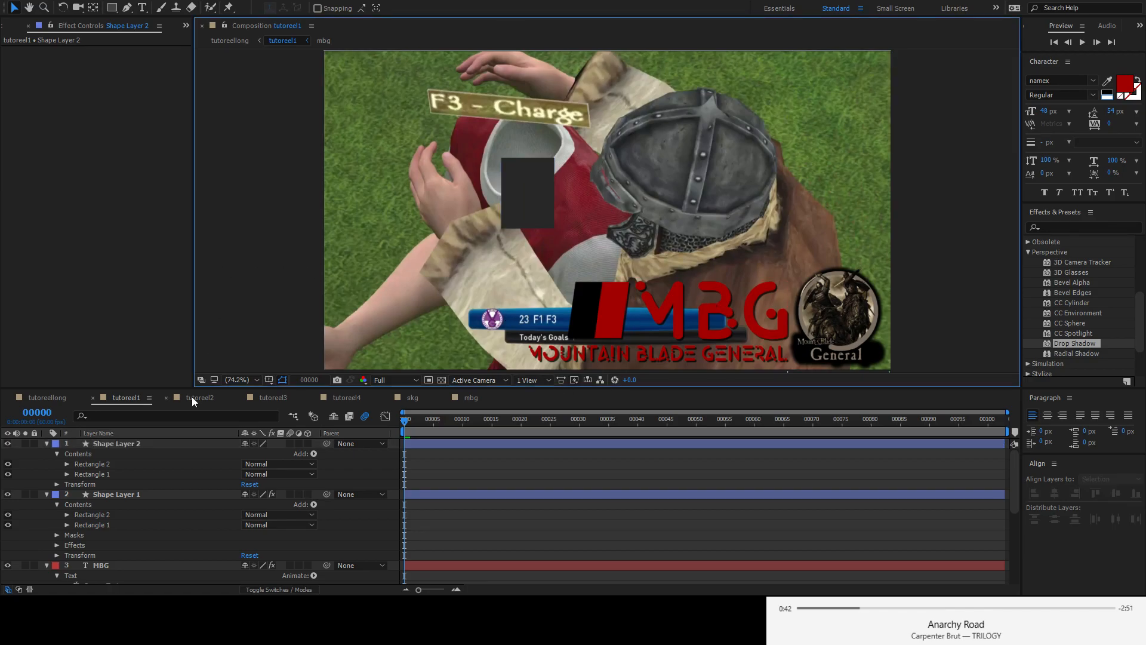
{"action": "left_click", "coordinate": [99, 473]}
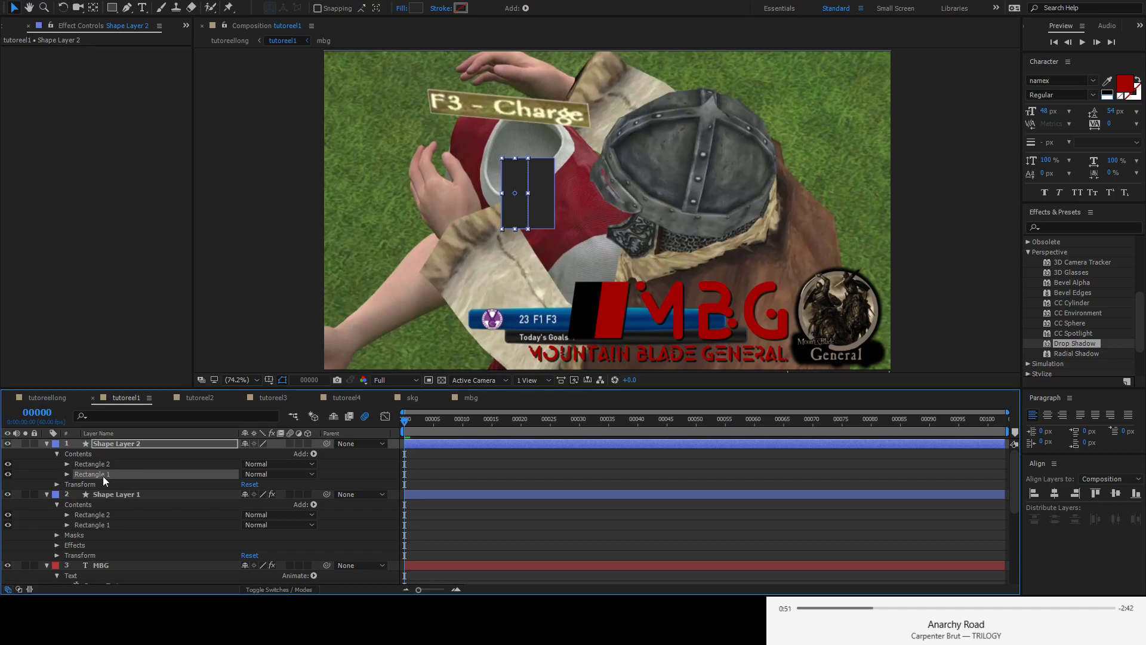
{"action": "left_click", "coordinate": [416, 8]}
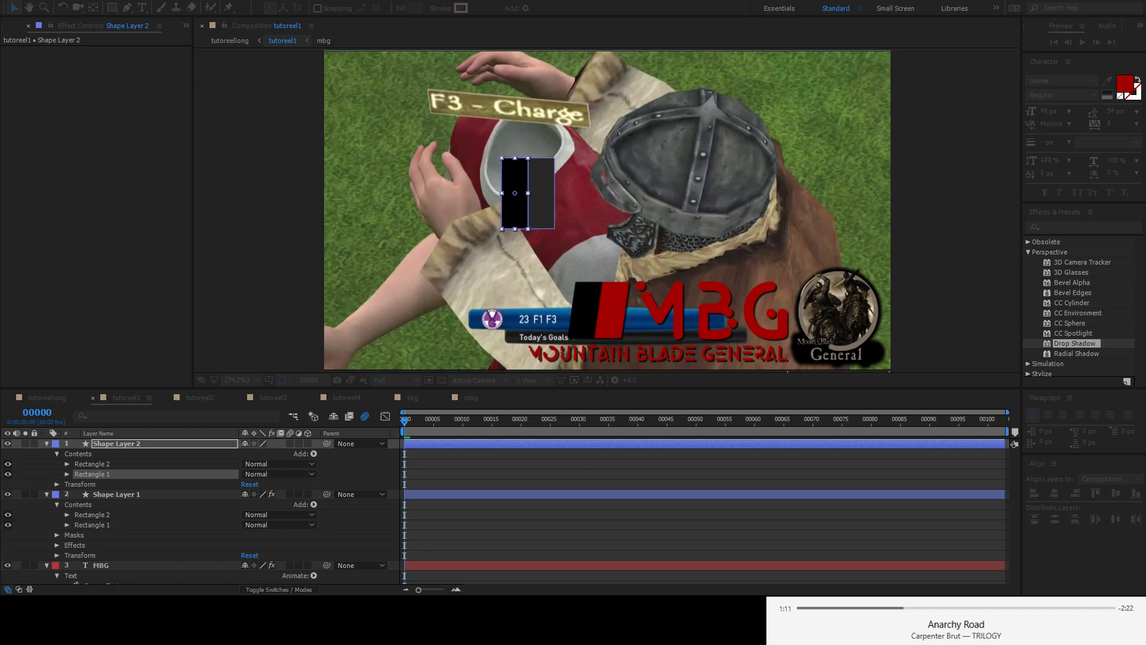
{"action": "key", "text": "Return"}
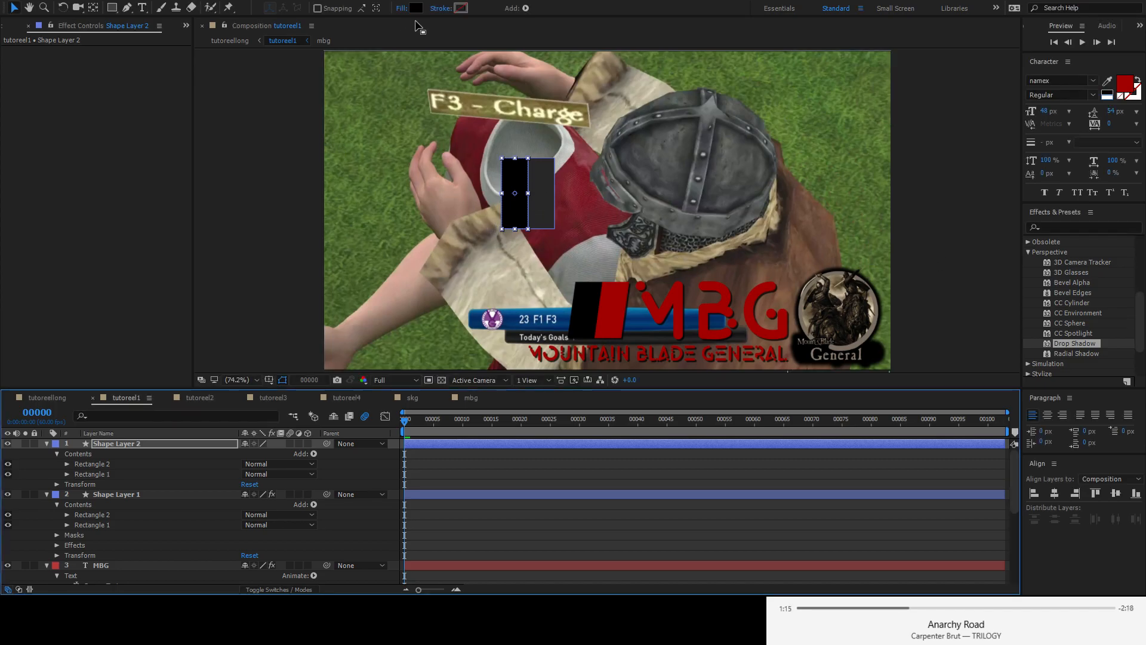
{"action": "left_click", "coordinate": [97, 465]}
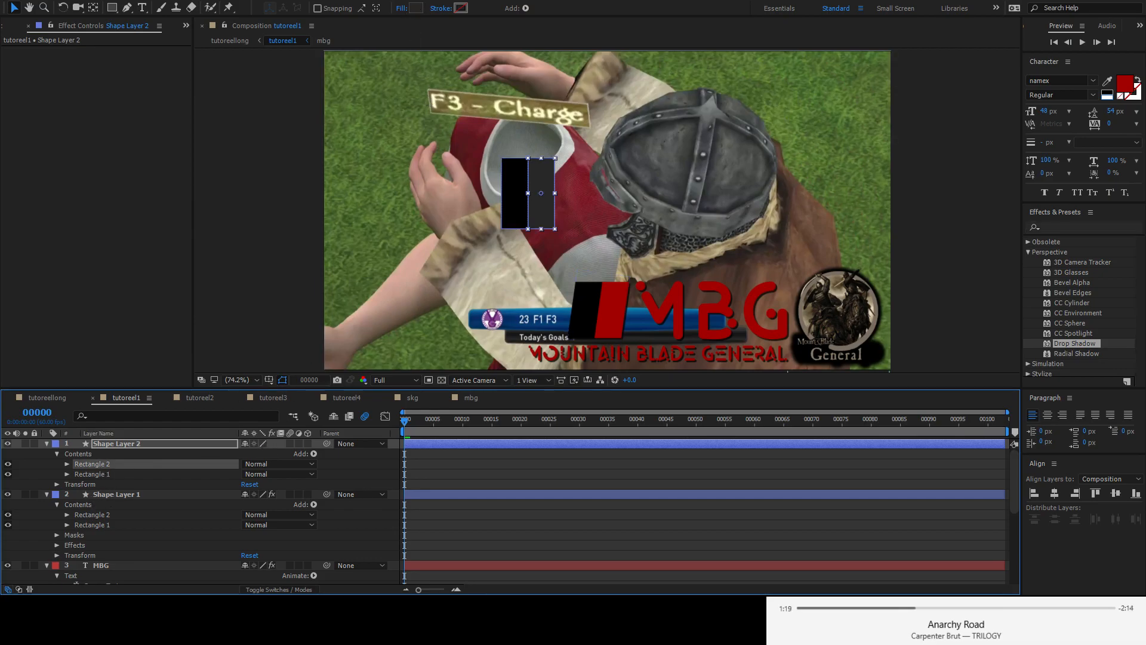
{"action": "left_click", "coordinate": [417, 8]}
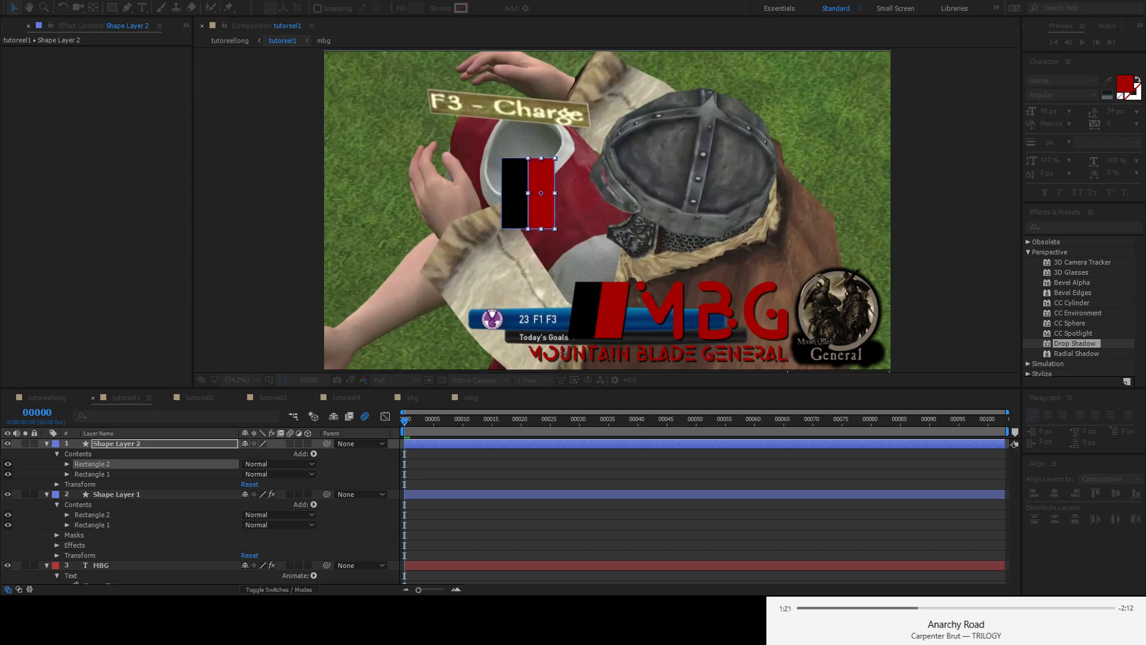
{"action": "left_click", "coordinate": [610, 248]}
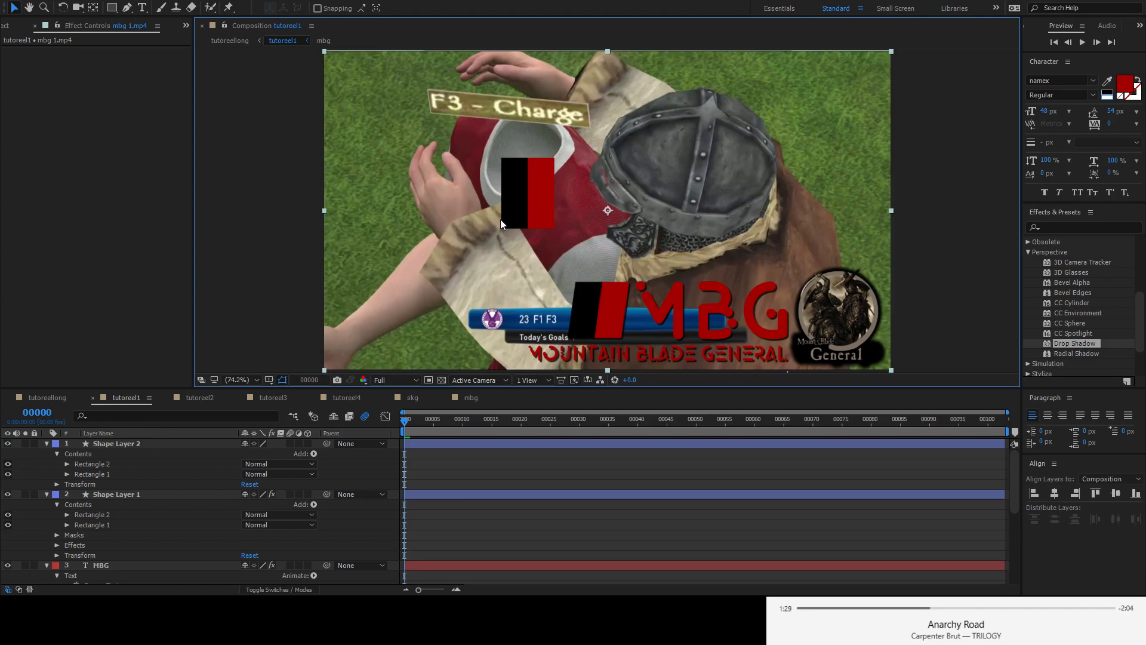
- Reveal the transform properties of Shape Layer 2 with its contents collapsed
{"action": "left_click", "coordinate": [141, 443]}
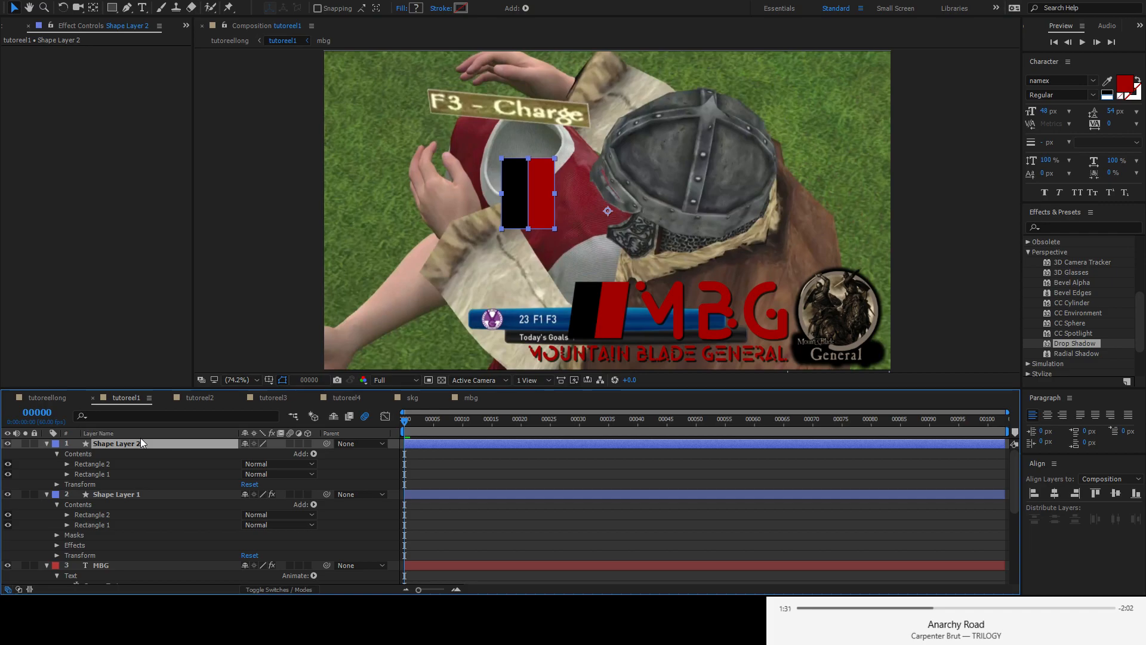
{"action": "key", "text": "r"}
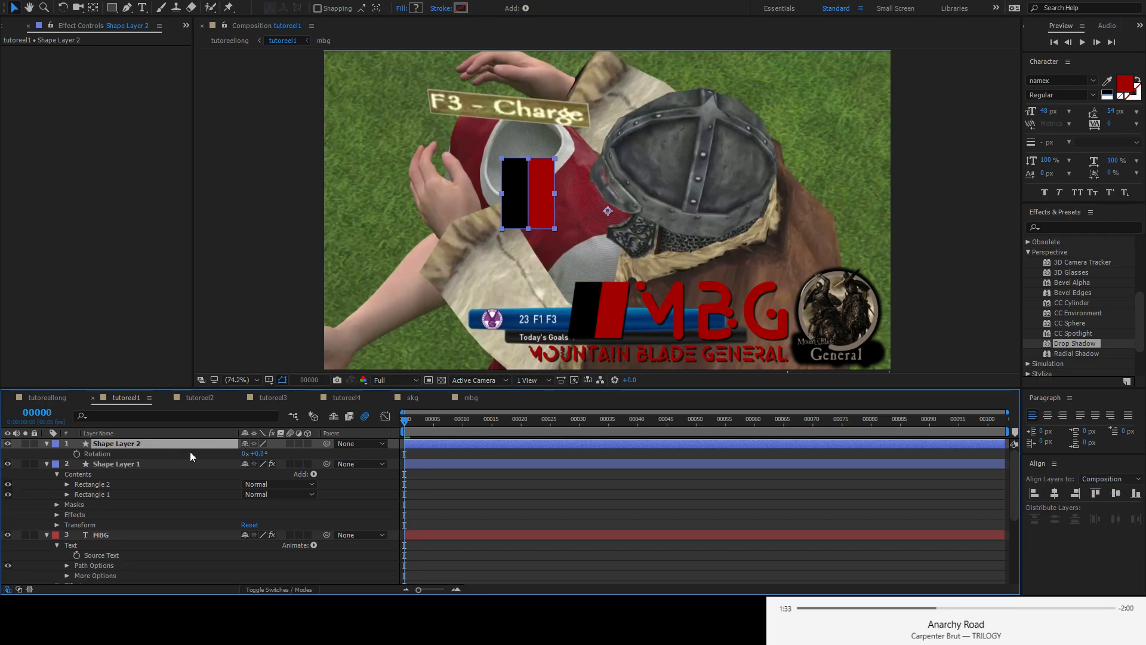
{"action": "key", "text": "r"}
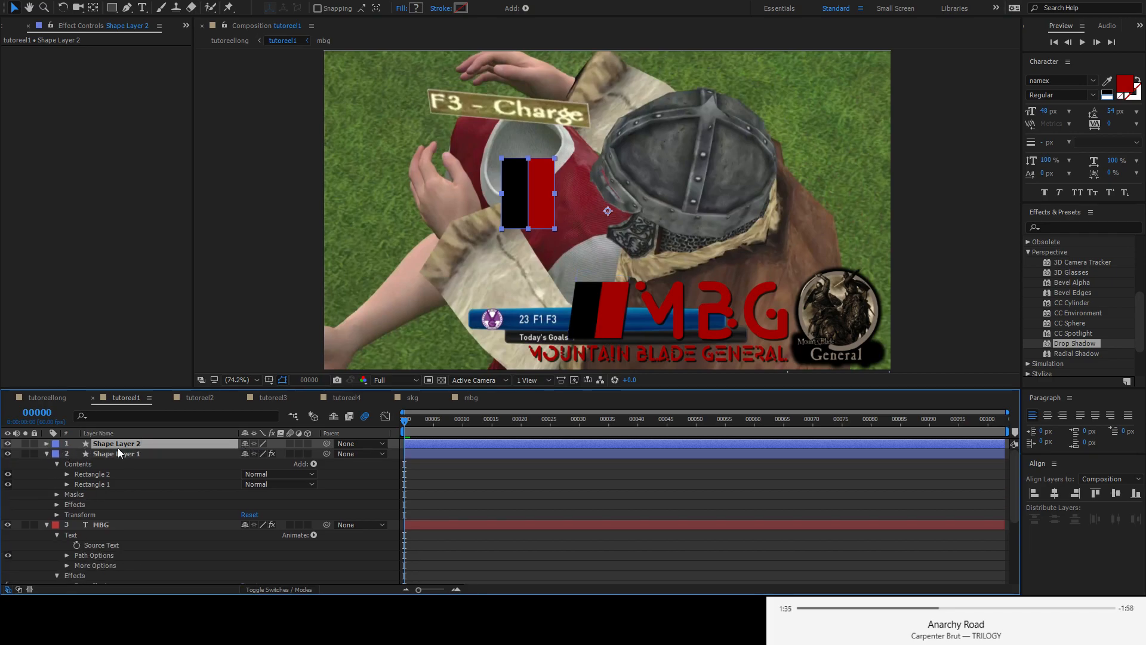
{"action": "key", "text": "r"}
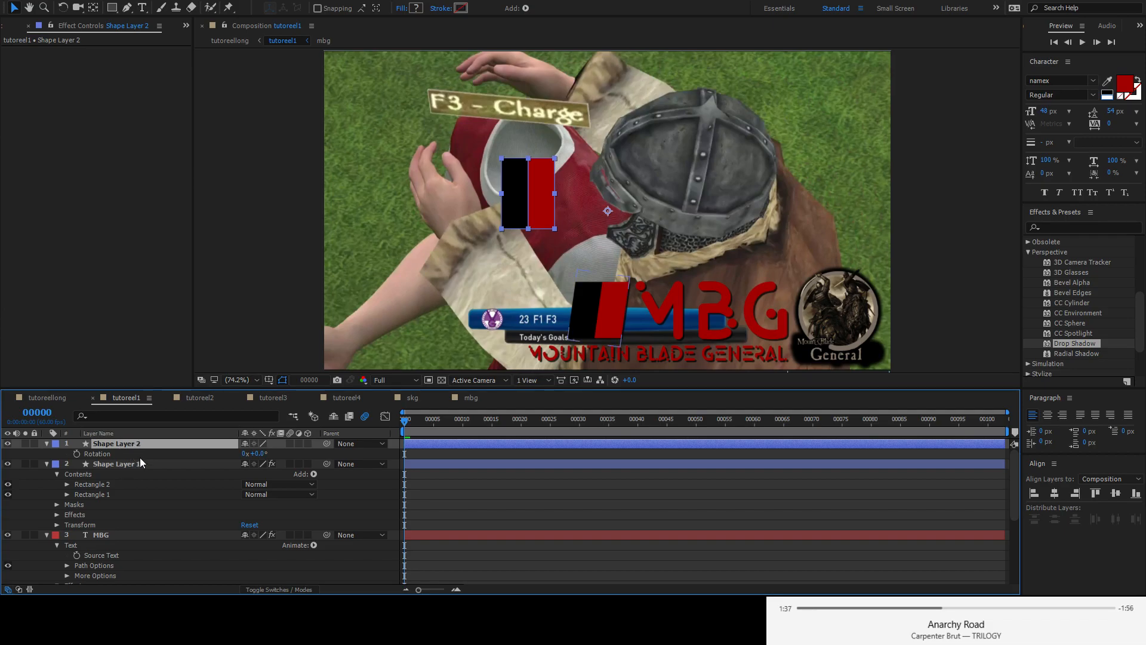
{"action": "left_click", "coordinate": [47, 443]}
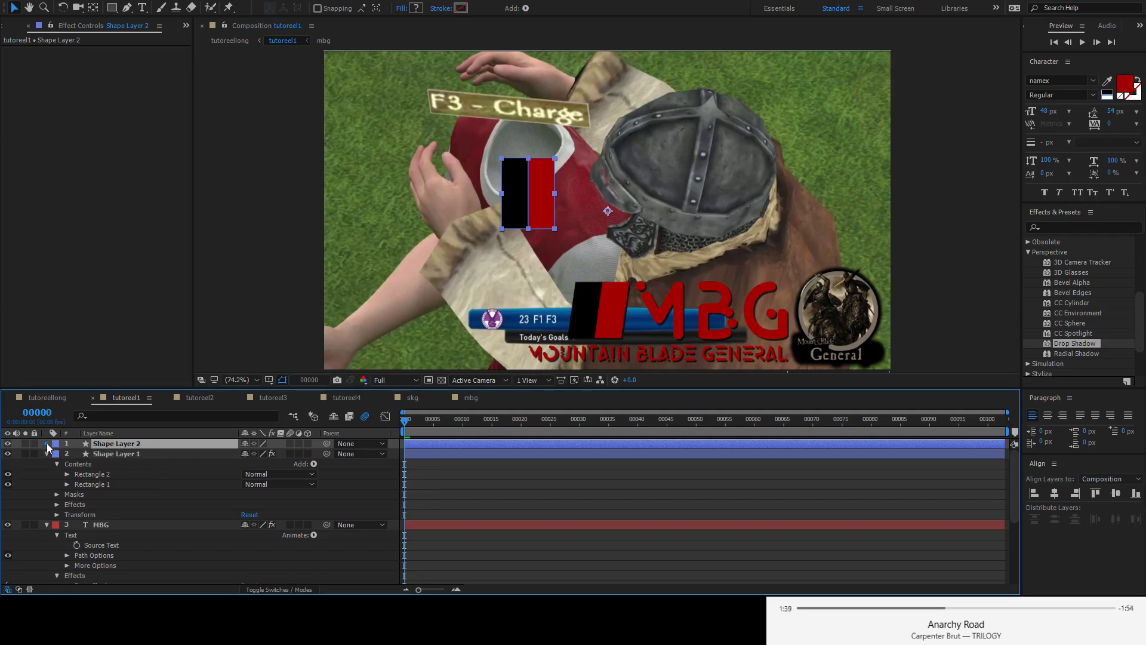
{"action": "left_click", "coordinate": [46, 443]}
{"action": "left_click", "coordinate": [57, 464]}
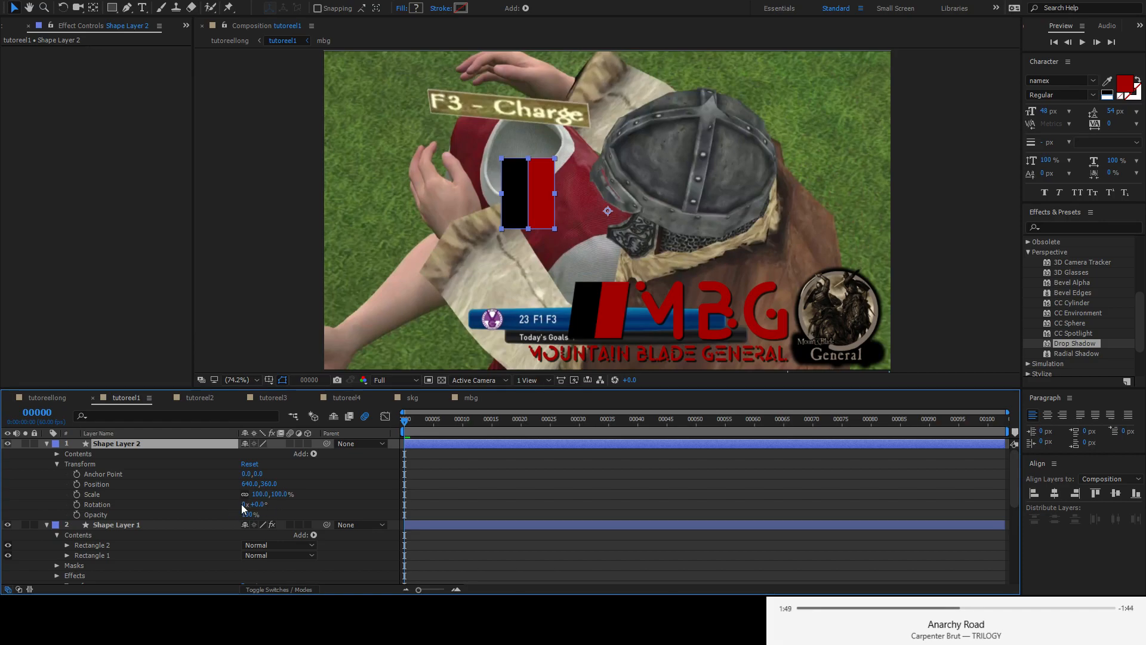
- Set the rotation of Shape Layer 2 to 0 full turns and 8°
{"action": "left_click_drag", "start_coordinate": [245, 504], "coordinate": [248, 507]}
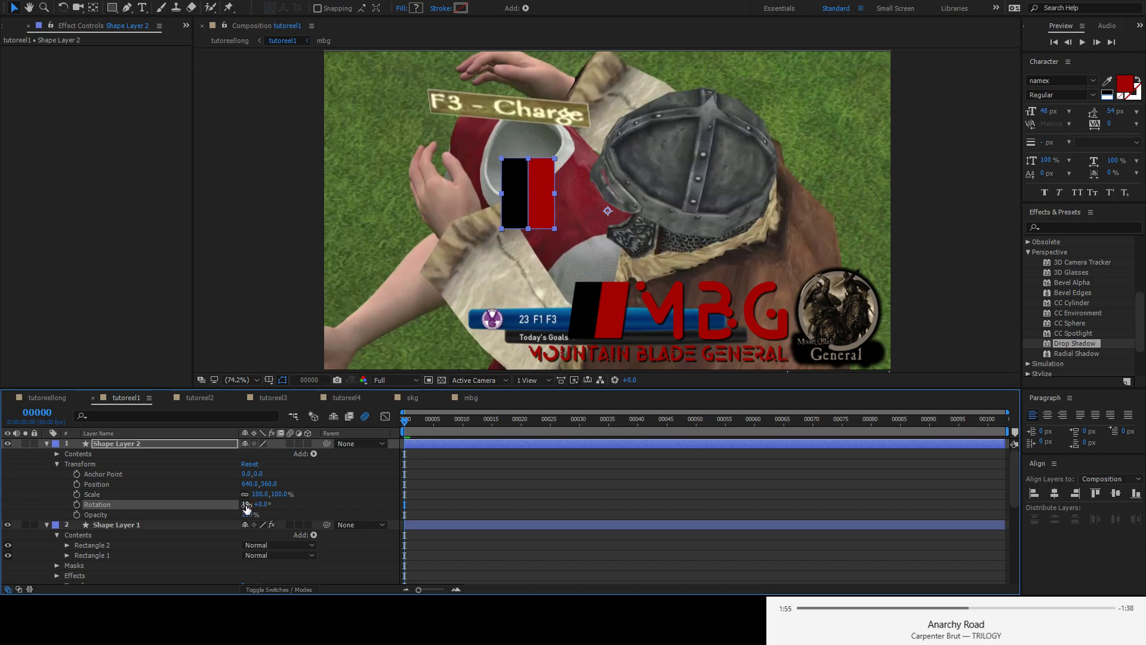
{"action": "left_click", "coordinate": [246, 505]}
{"action": "type", "text": "0"}
{"action": "left_click", "coordinate": [246, 504]}
{"action": "left_click", "coordinate": [316, 501]}
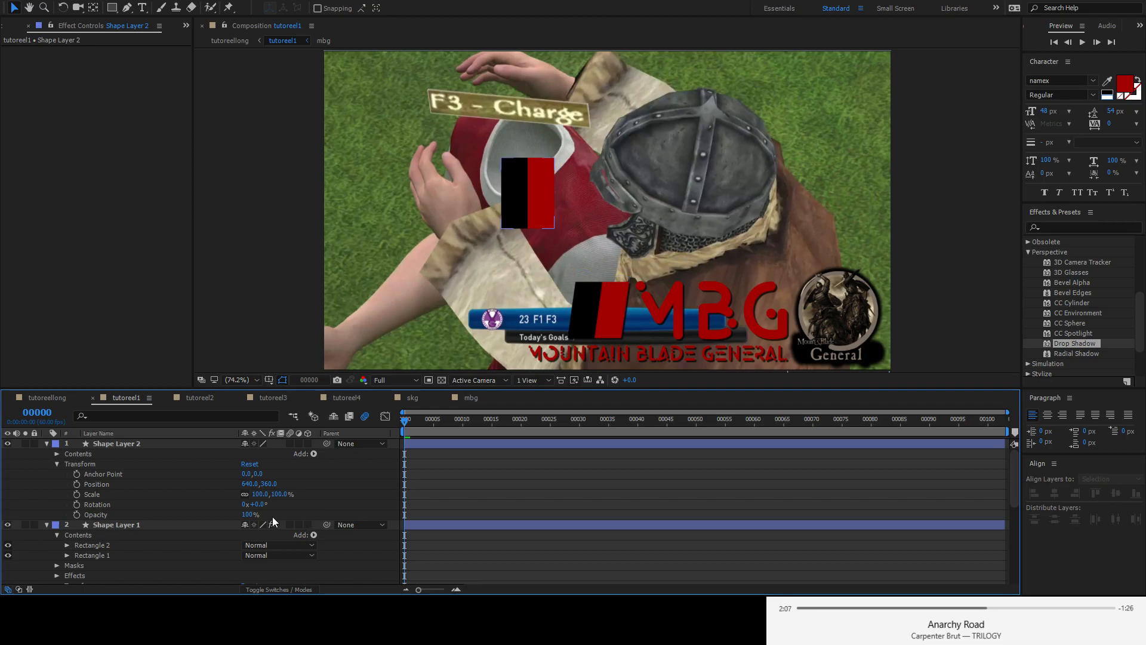
{"action": "left_click", "coordinate": [261, 505]}
{"action": "type", "text": "8"}
{"action": "key", "text": "Return"}
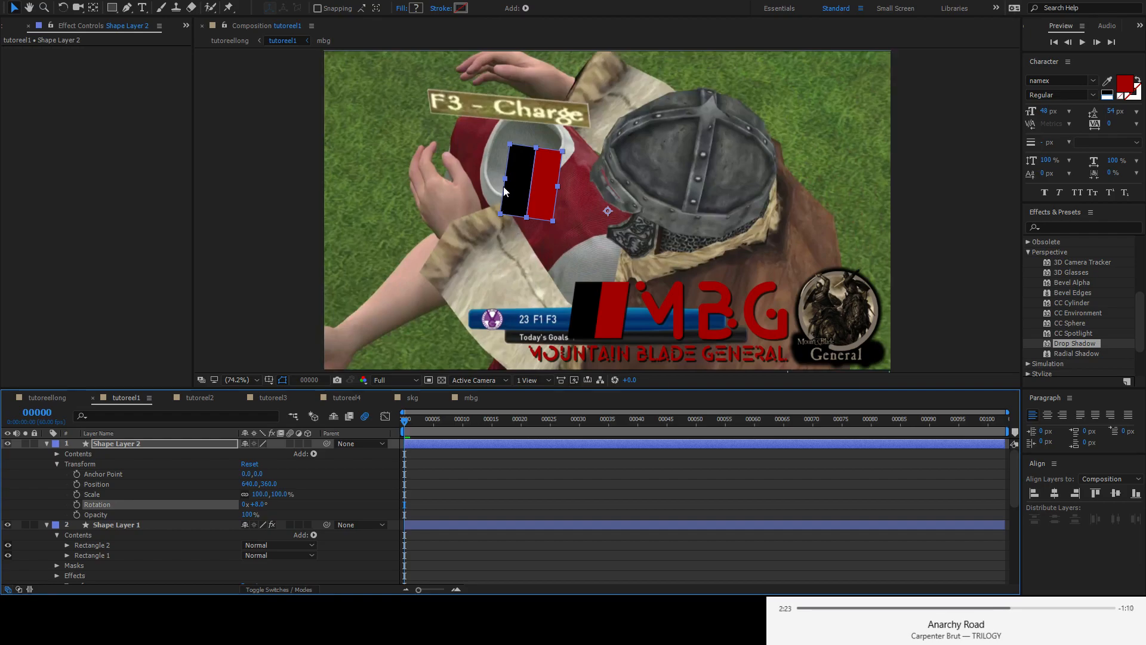
- Place the tilted bars beside the existing MBG bars to compare them, and move them up to the helmet's lower edge
{"action": "left_click_drag", "start_coordinate": [541, 176], "coordinate": [551, 300]}
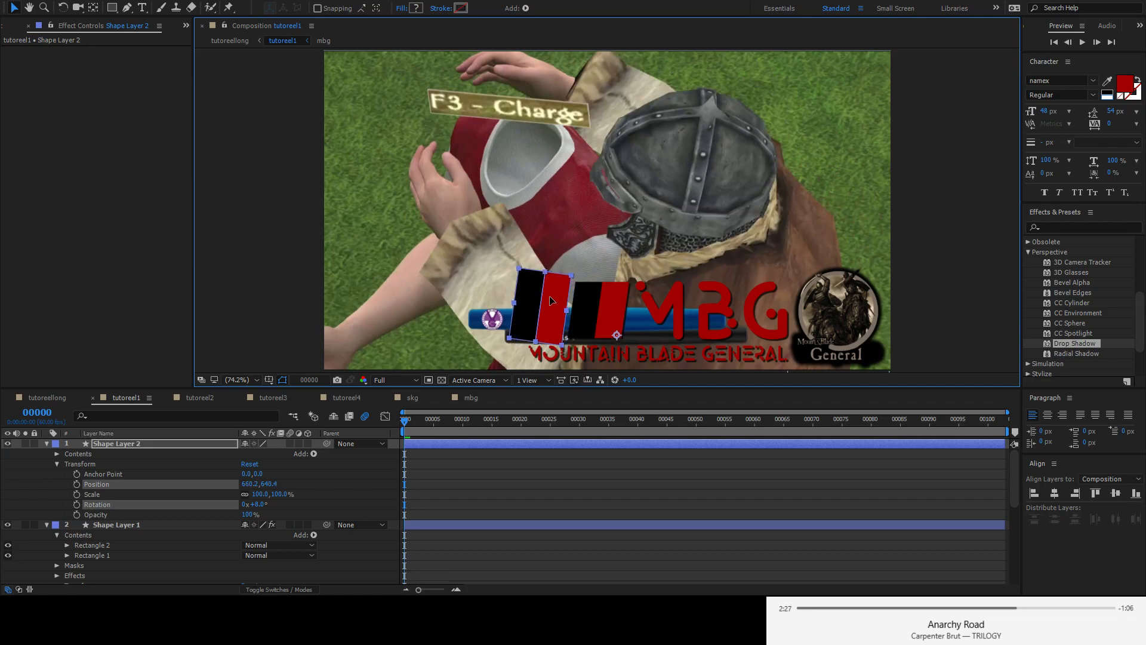
{"action": "left_click", "coordinate": [595, 259]}
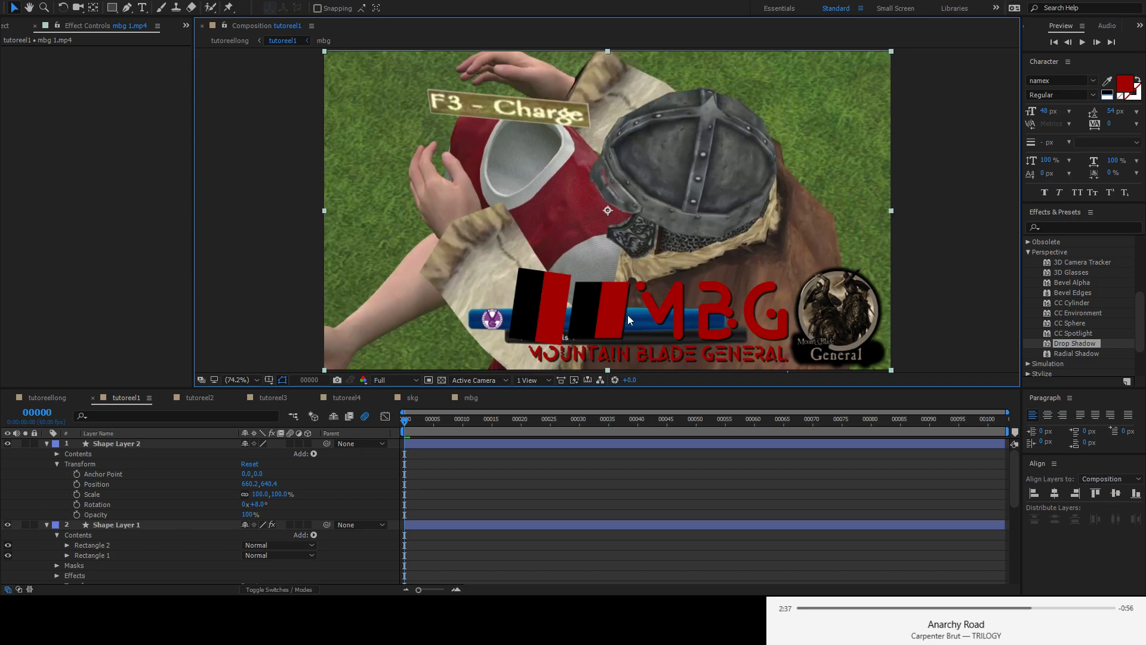
{"action": "left_click", "coordinate": [114, 444]}
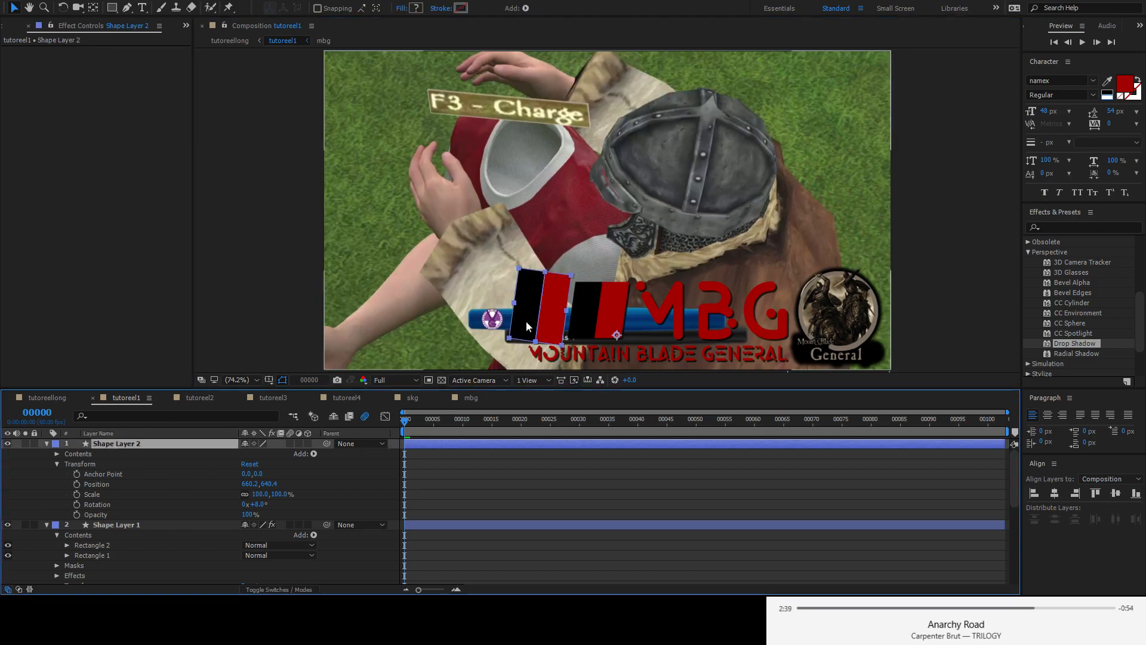
{"action": "left_click_drag", "start_coordinate": [549, 305], "coordinate": [607, 231]}
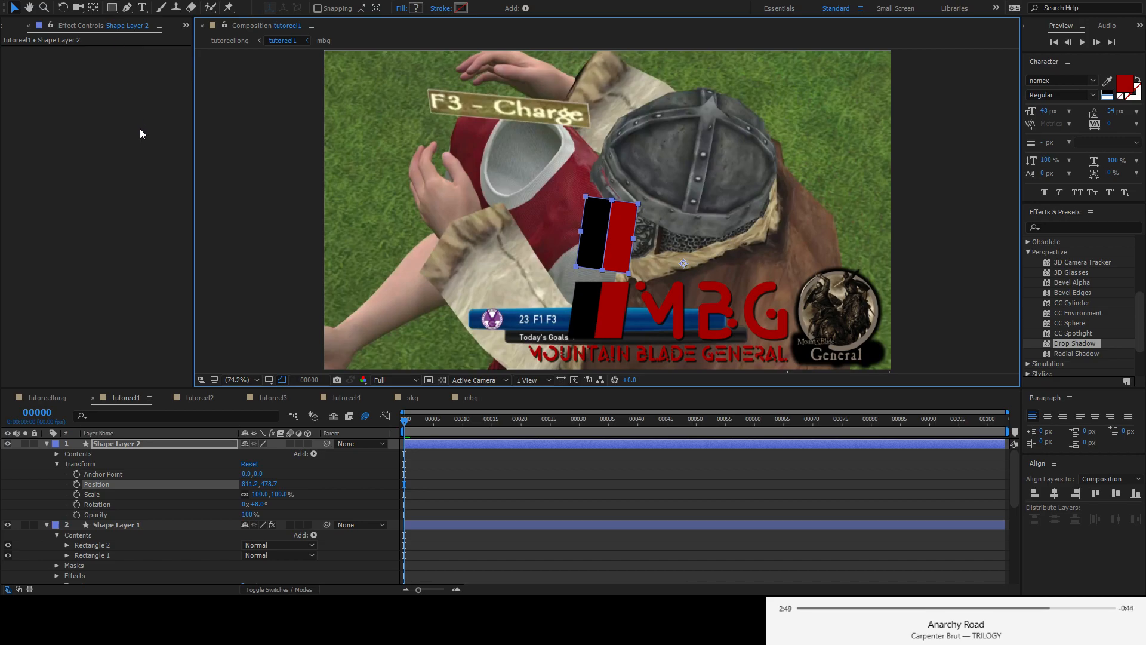
- With Shape Layer 2 selected, switch to the Pen tool and set it to create masks instead of shapes
{"action": "left_click", "coordinate": [112, 7]}
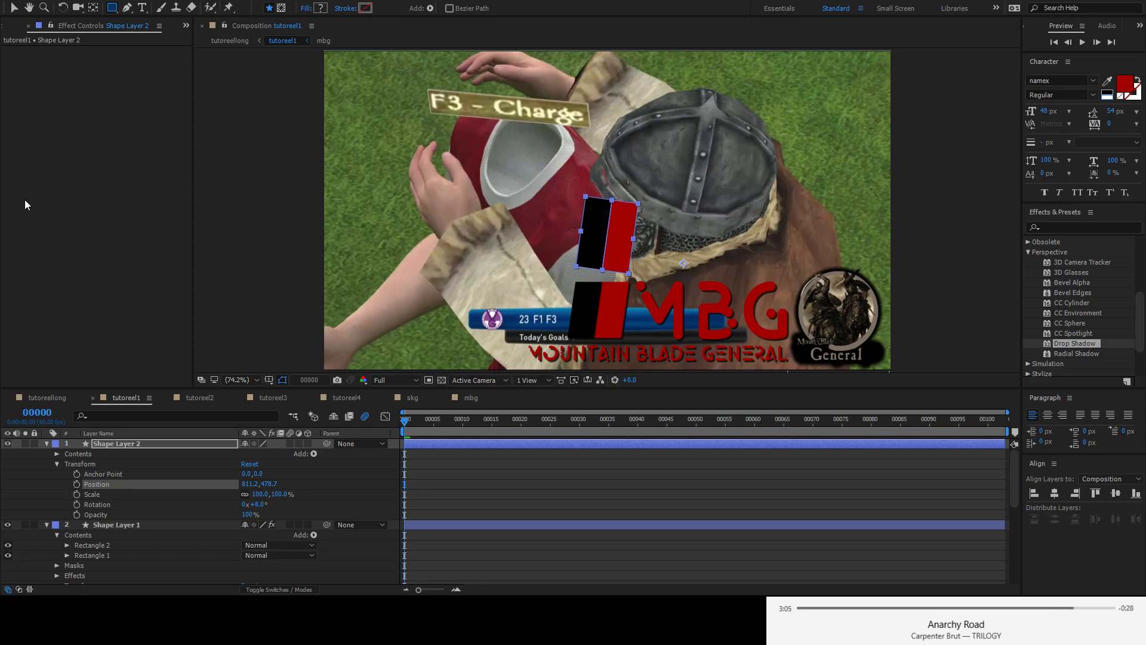
{"action": "left_click", "coordinate": [14, 8]}
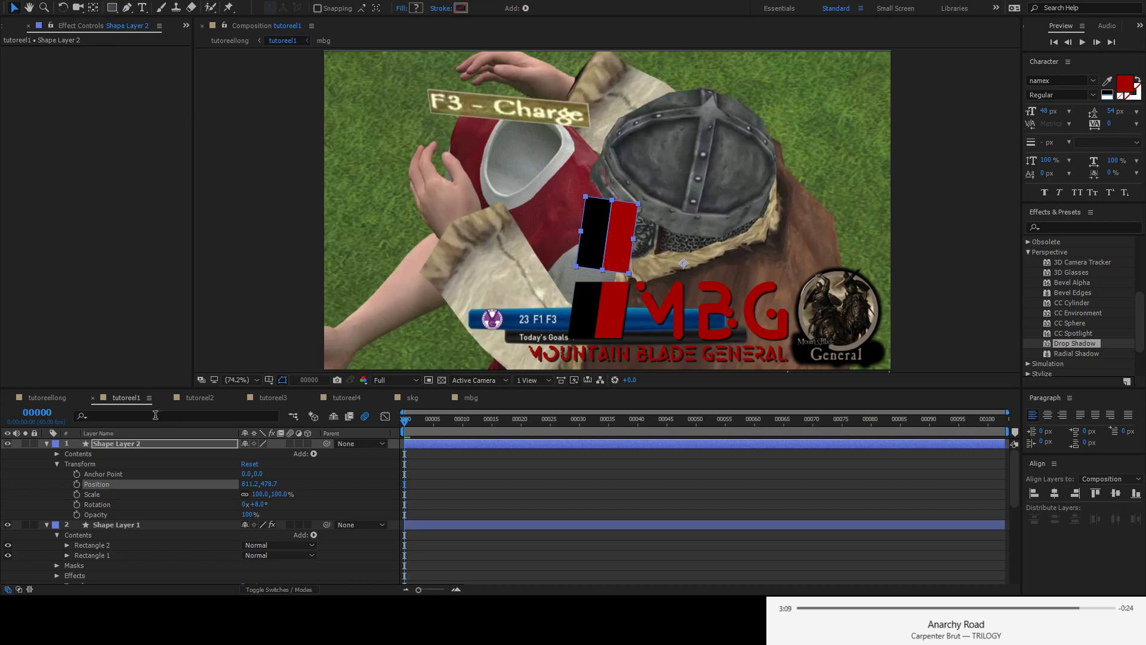
{"action": "left_click", "coordinate": [117, 443]}
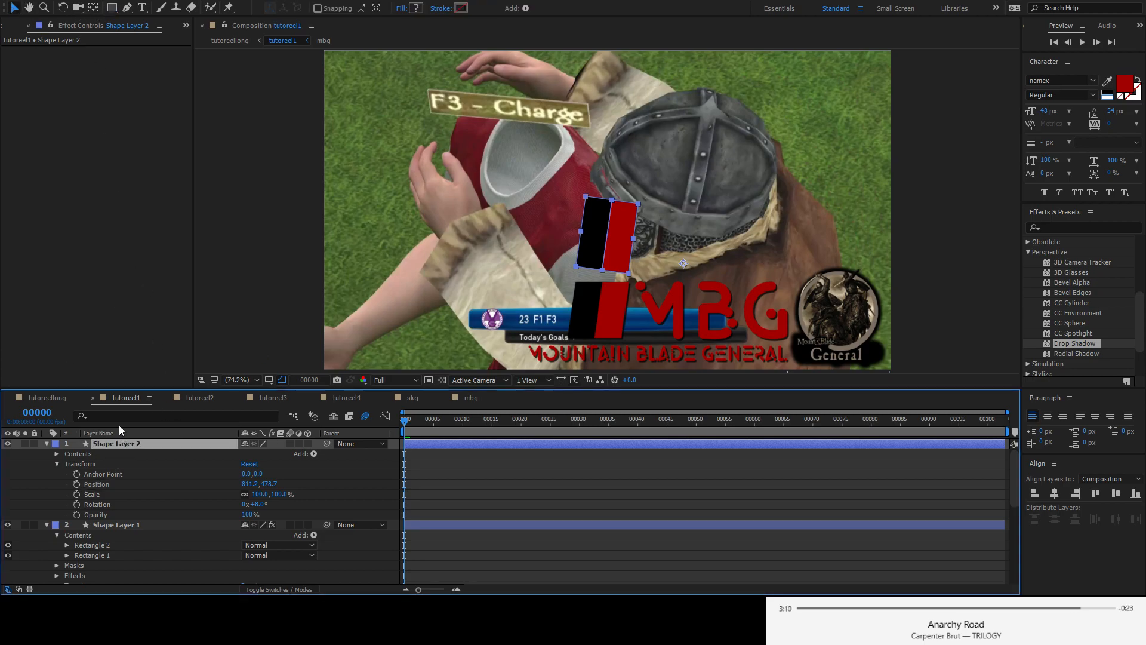
{"action": "left_click", "coordinate": [114, 7]}
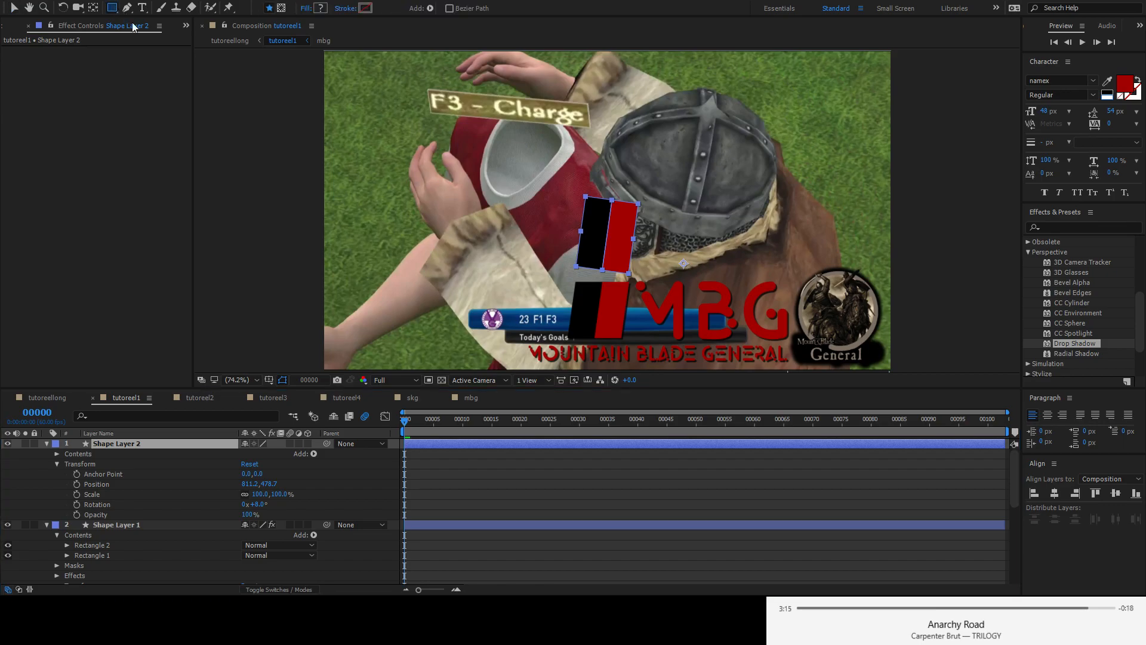
{"action": "left_click", "coordinate": [125, 10]}
{"action": "left_click", "coordinate": [283, 9]}
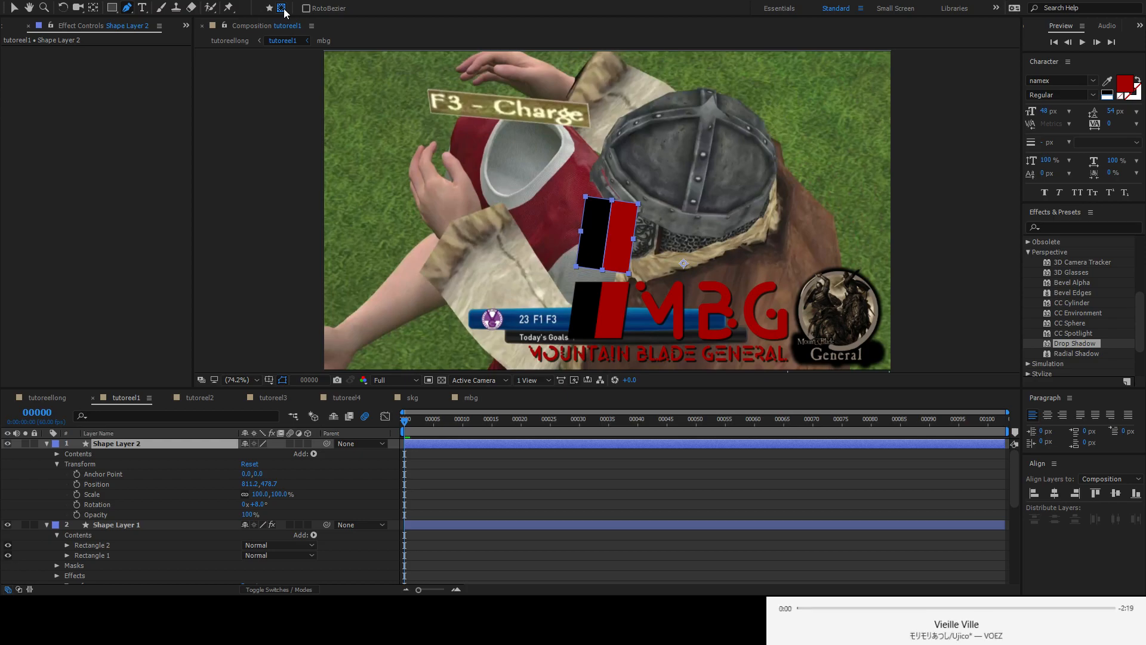
- Try masking the tilted bars with a wide Rectangle tool mask, and undo the mask and the last move
{"action": "left_click", "coordinate": [113, 7]}
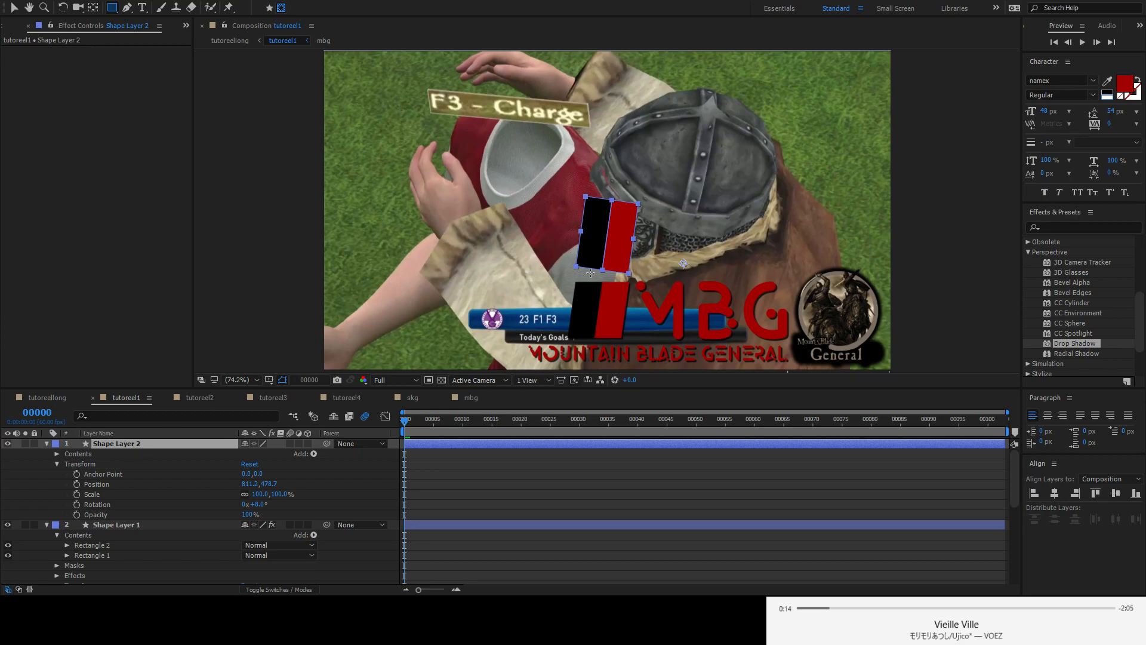
{"action": "mouse_move", "coordinate": [517, 201]}
{"action": "left_mouse_down"}
{"action": "mouse_move", "coordinate": [692, 277]}
{"action": "mouse_move", "coordinate": [663, 279]}
{"action": "mouse_move", "coordinate": [672, 274]}
{"action": "left_mouse_up"}
{"action": "left_click_drag", "start_coordinate": [663, 276], "coordinate": [681, 276]}
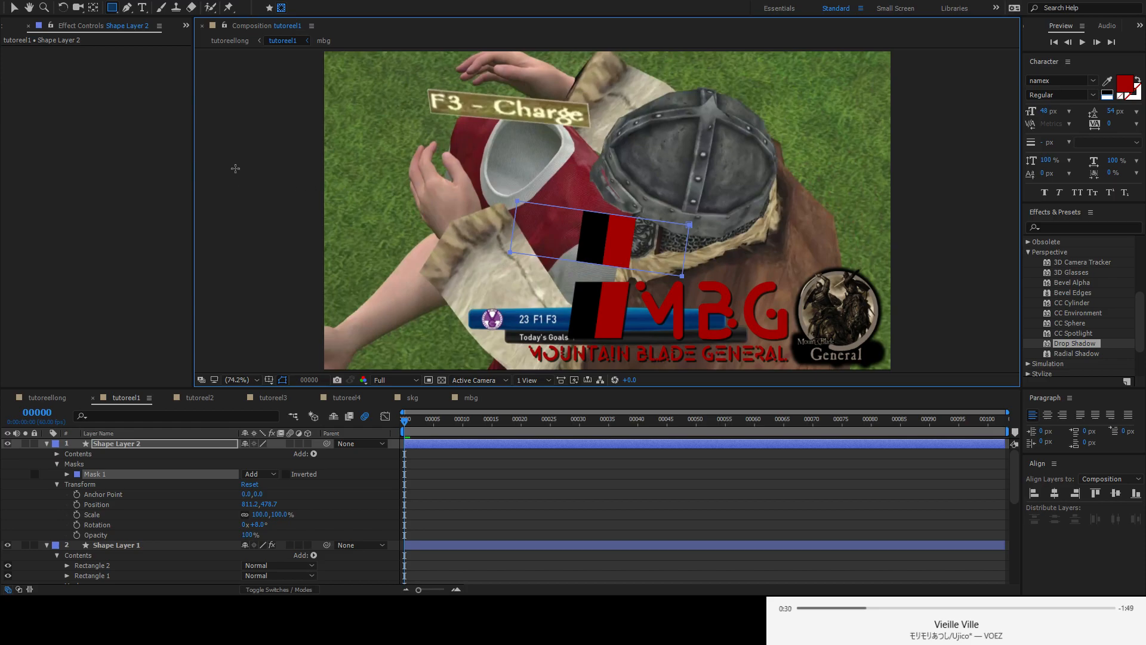
{"action": "key", "text": "ctrl+z"}
{"action": "key", "text": "ctrl+z"}
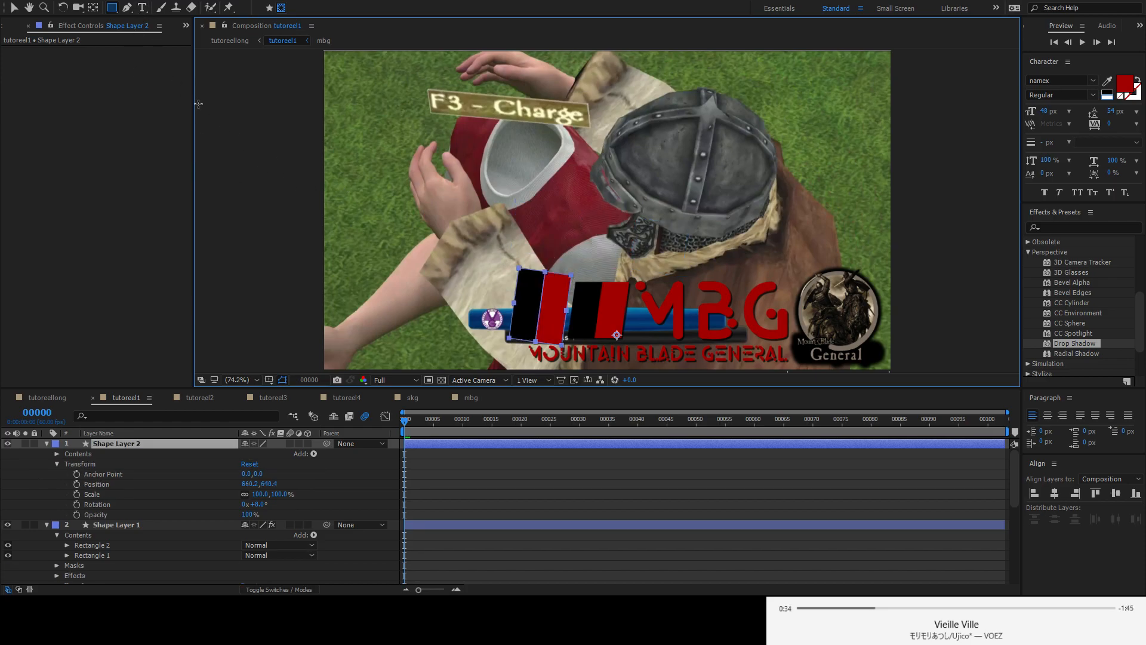
- Move the tilted bars to the helmet's edge and draw a level four-point Pen mask that trims their upper and lower ends
{"action": "left_click", "coordinate": [14, 7]}
{"action": "left_click_drag", "start_coordinate": [547, 299], "coordinate": [623, 201]}
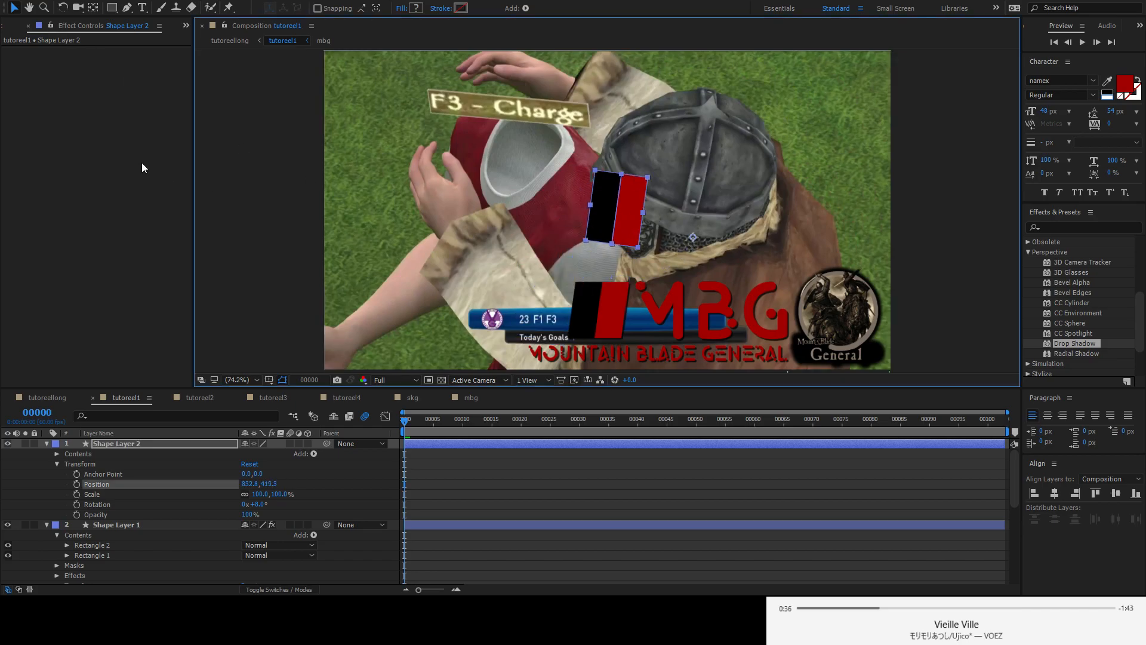
{"action": "left_click", "coordinate": [128, 7]}
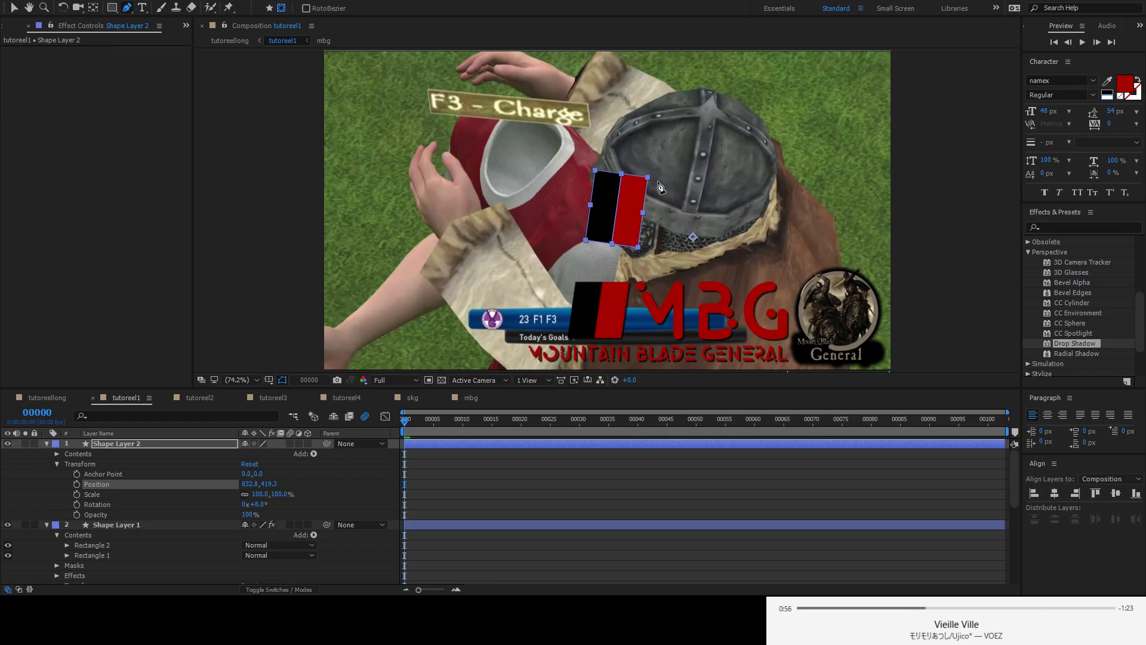
{"action": "left_click", "coordinate": [657, 181]}
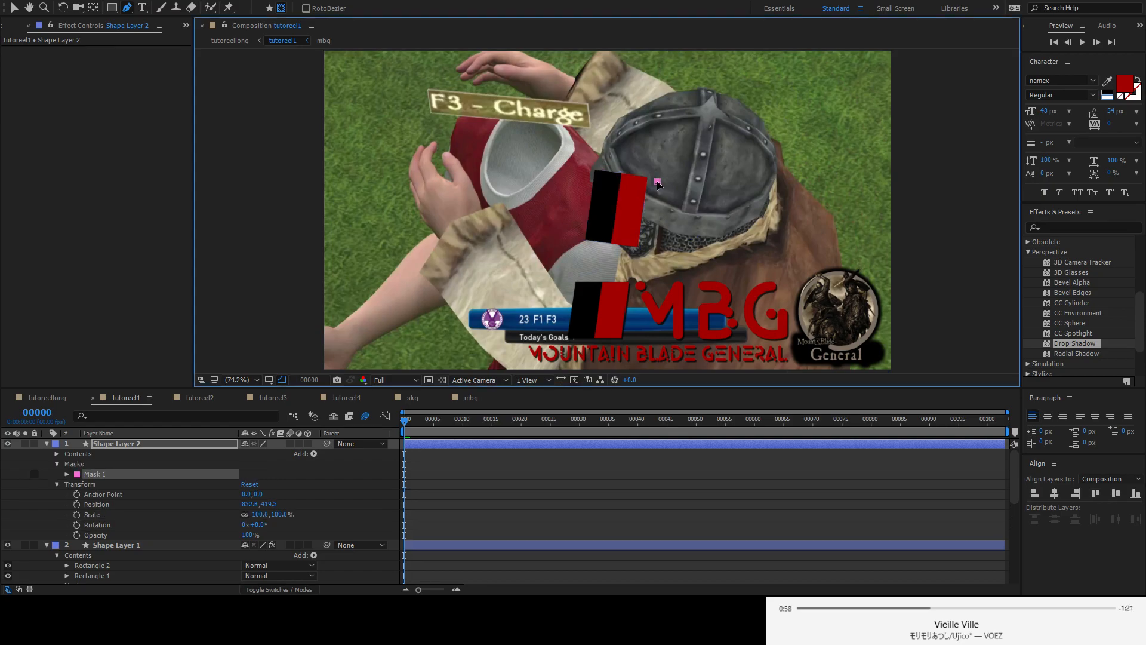
{"action": "left_click", "coordinate": [567, 182]}
{"action": "left_click", "coordinate": [566, 236]}
{"action": "left_click", "coordinate": [656, 238]}
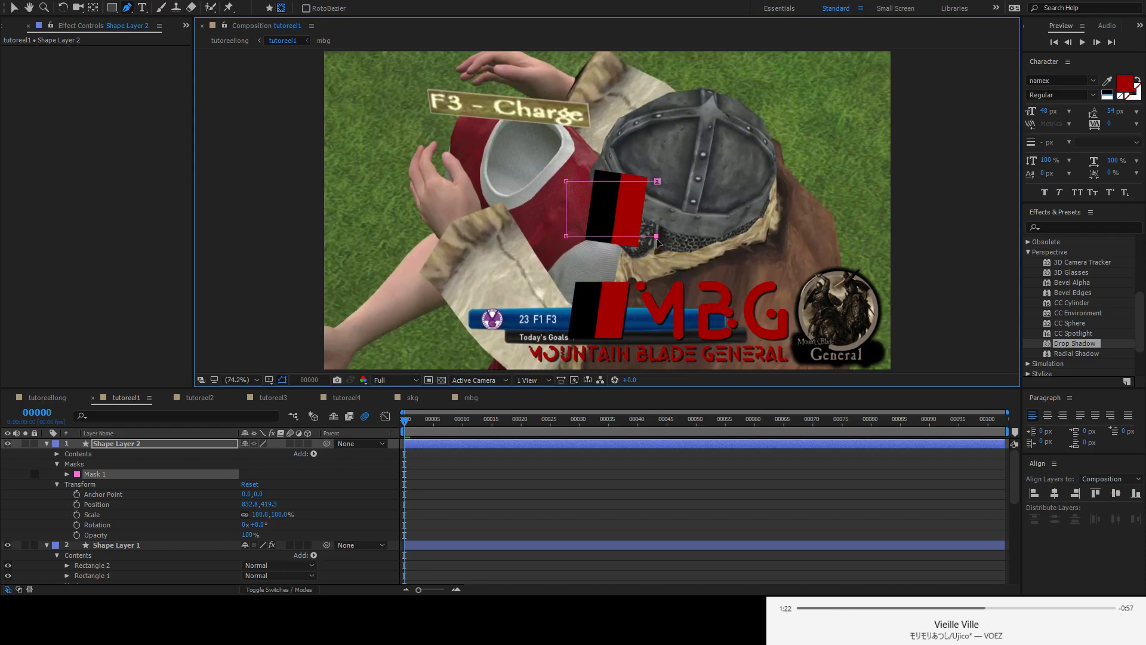
{"action": "left_click", "coordinate": [657, 180]}
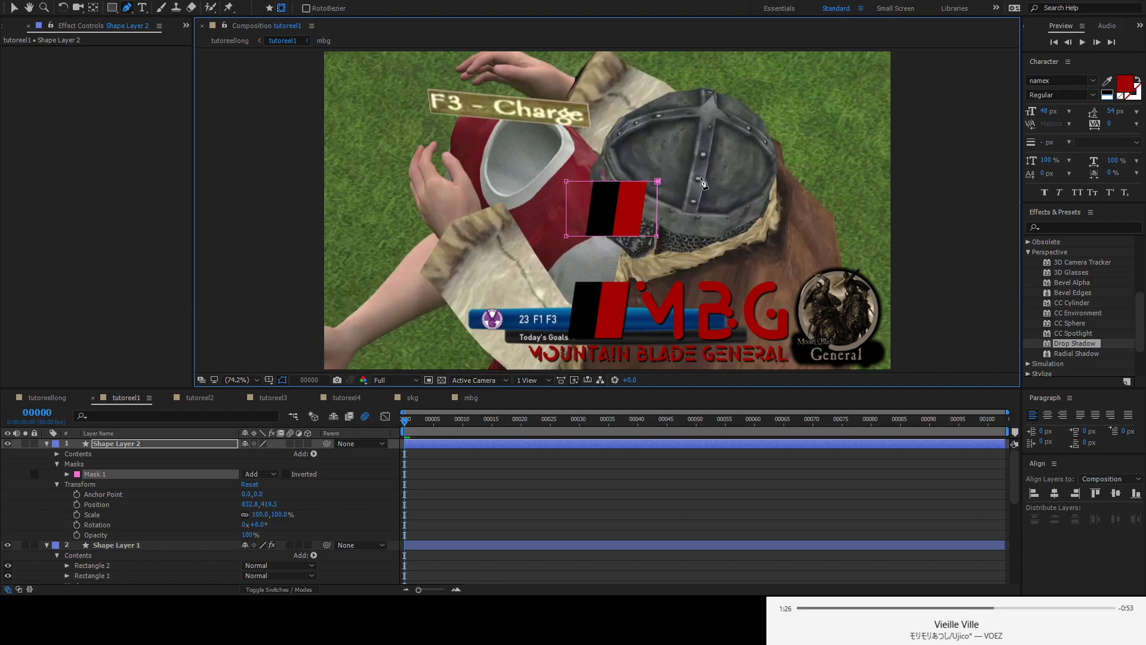
- Hide the mask outline and move the trimmed bars beside the existing MBG bars, to about 648, 626
{"action": "left_click", "coordinate": [14, 8]}
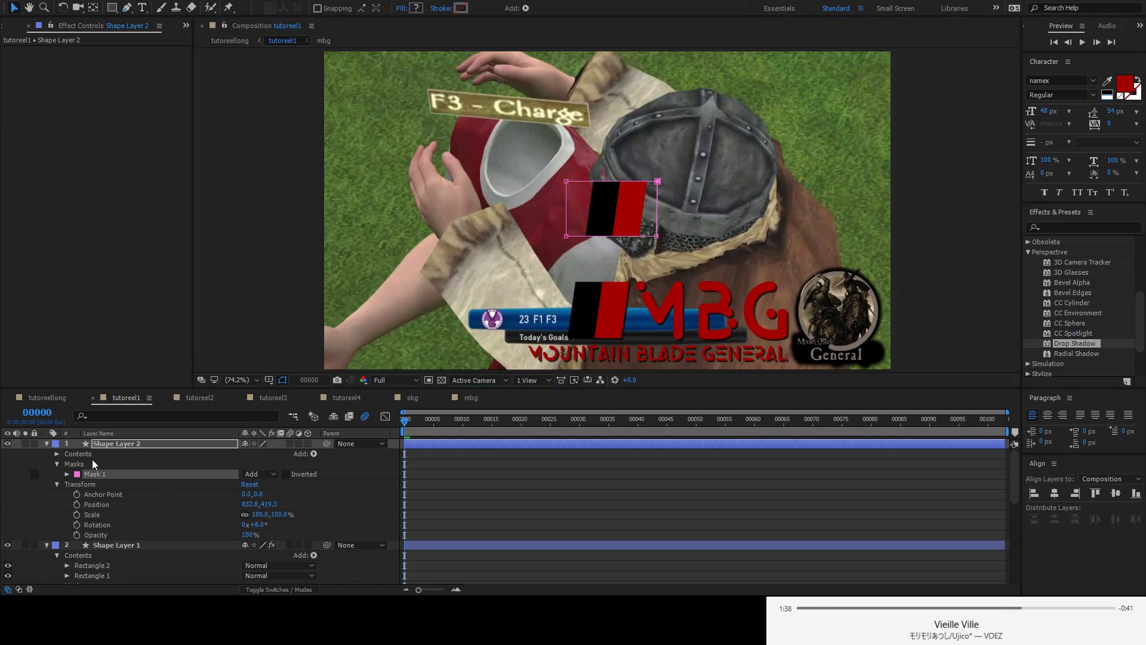
{"action": "left_click", "coordinate": [130, 446]}
{"action": "left_click", "coordinate": [281, 380]}
{"action": "left_click_drag", "start_coordinate": [620, 219], "coordinate": [538, 310]}
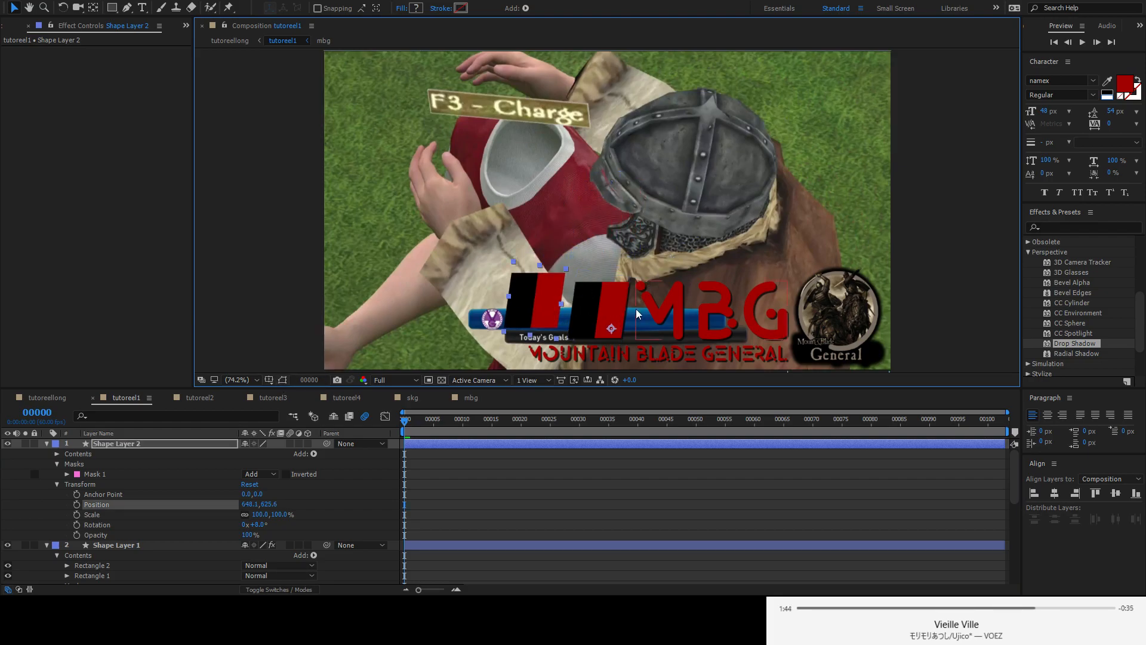
- Copy the Drop Shadow effect from Shape Layer 1 and paste it onto Shape Layer 2
{"action": "left_click", "coordinate": [578, 302]}
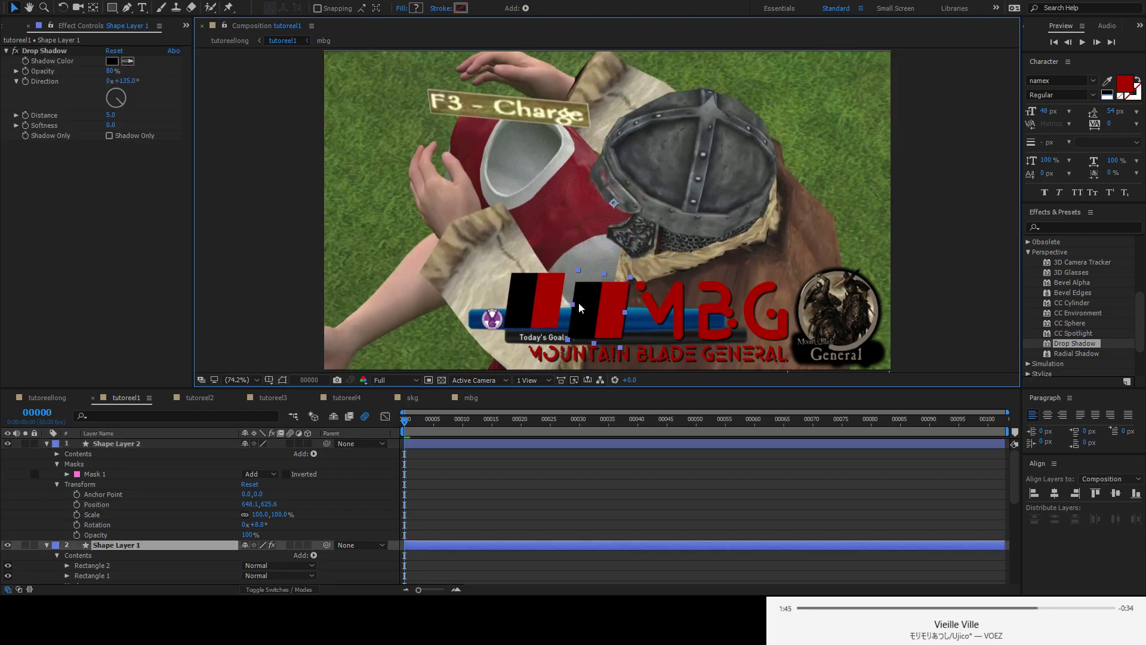
{"action": "left_click", "coordinate": [49, 52]}
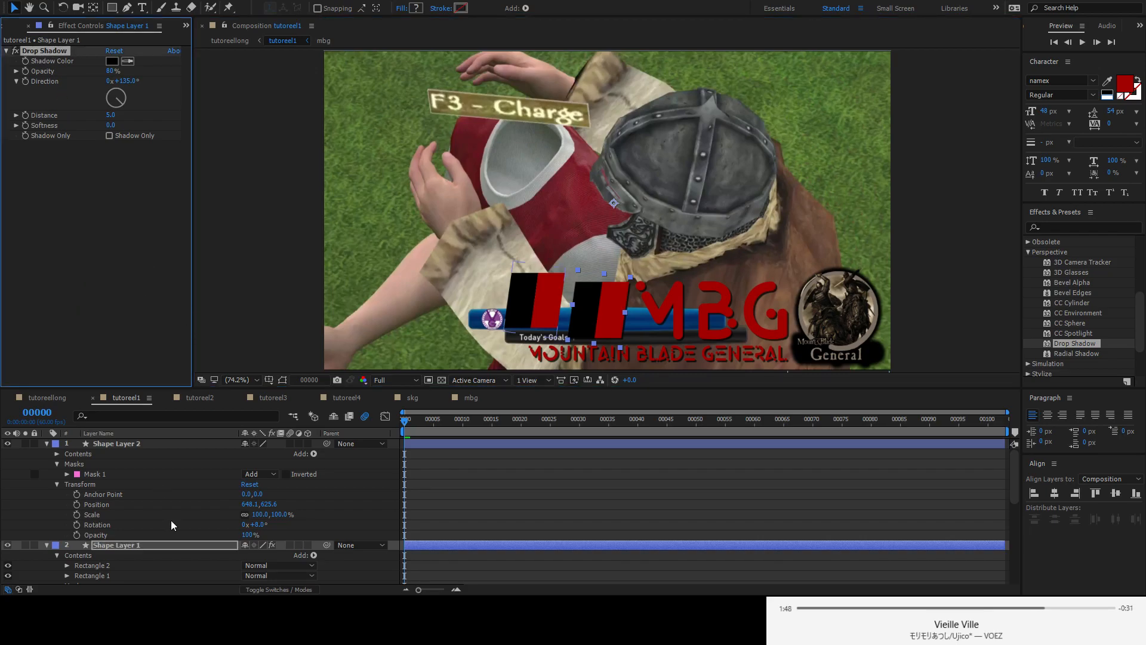
{"action": "left_click", "coordinate": [143, 545]}
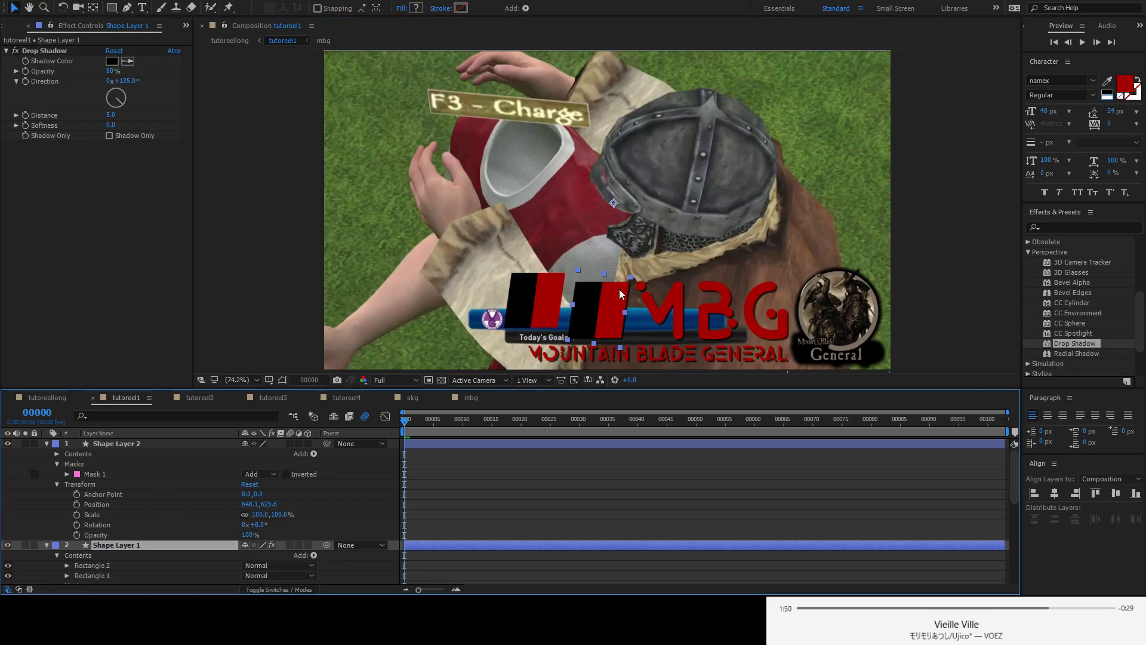
{"action": "left_click", "coordinate": [45, 52]}
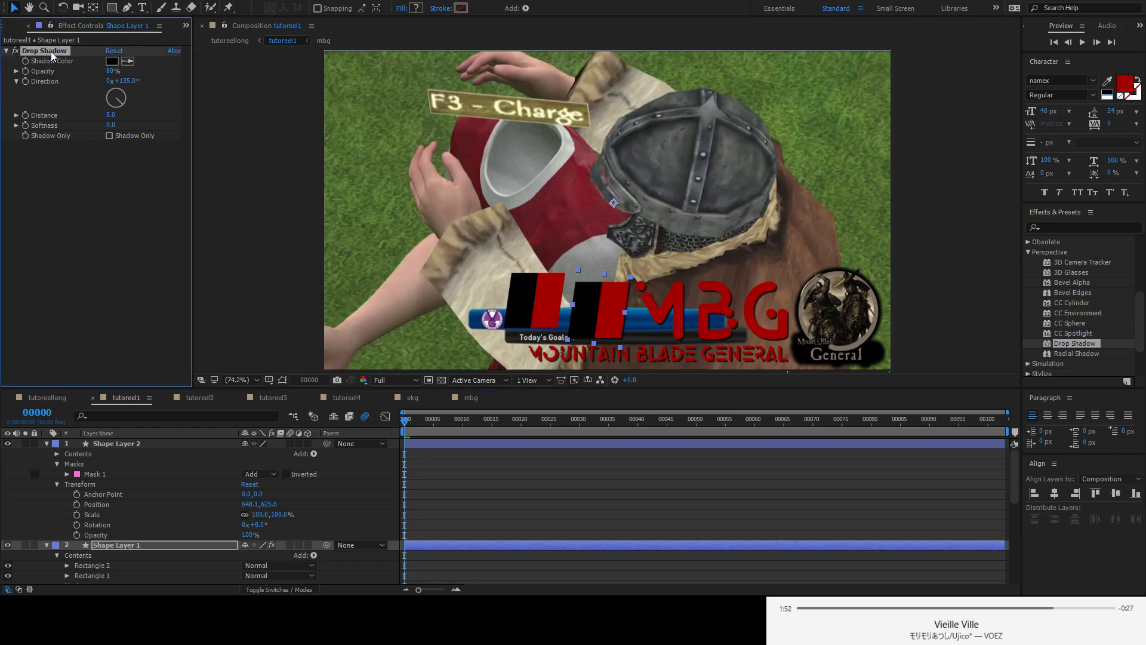
{"action": "left_click", "coordinate": [109, 444]}
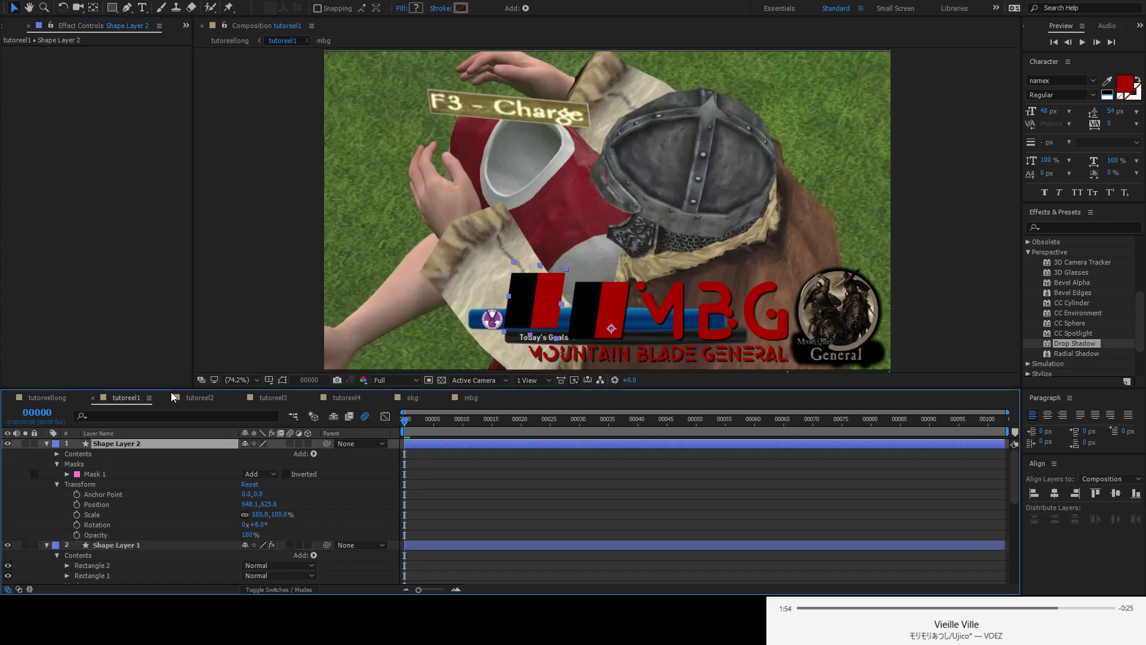
{"action": "left_click_drag", "start_coordinate": [54, 149], "coordinate": [99, 119]}
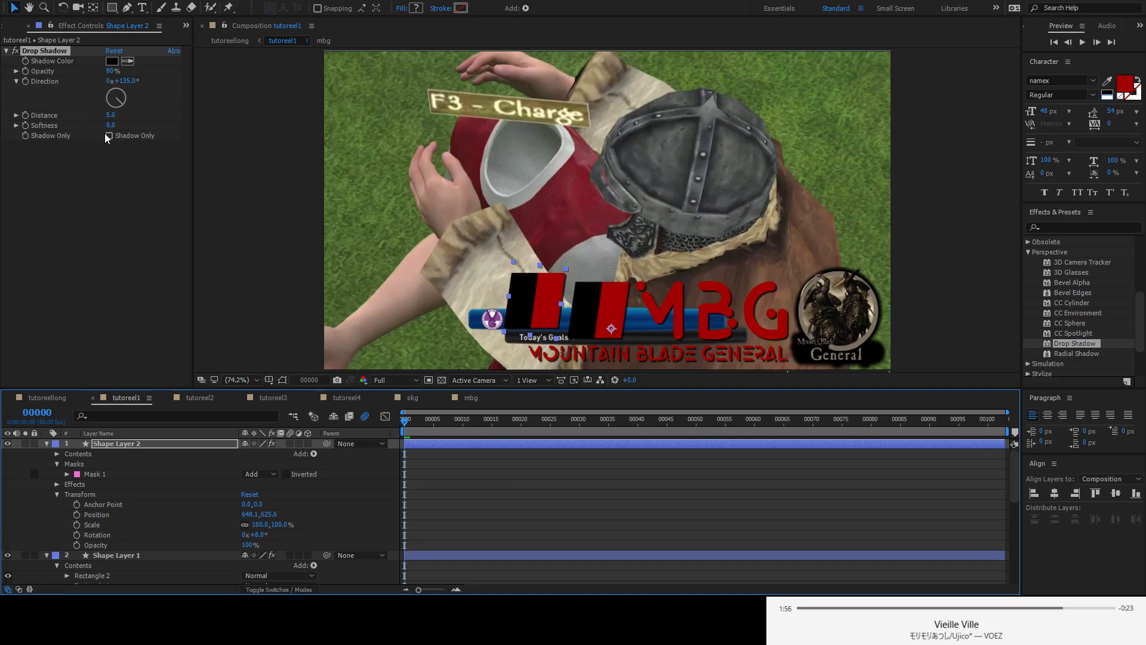
- Delete the demonstration layer Shape Layer 2 and play back the tutoreel1 composition
{"action": "left_click", "coordinate": [138, 443]}
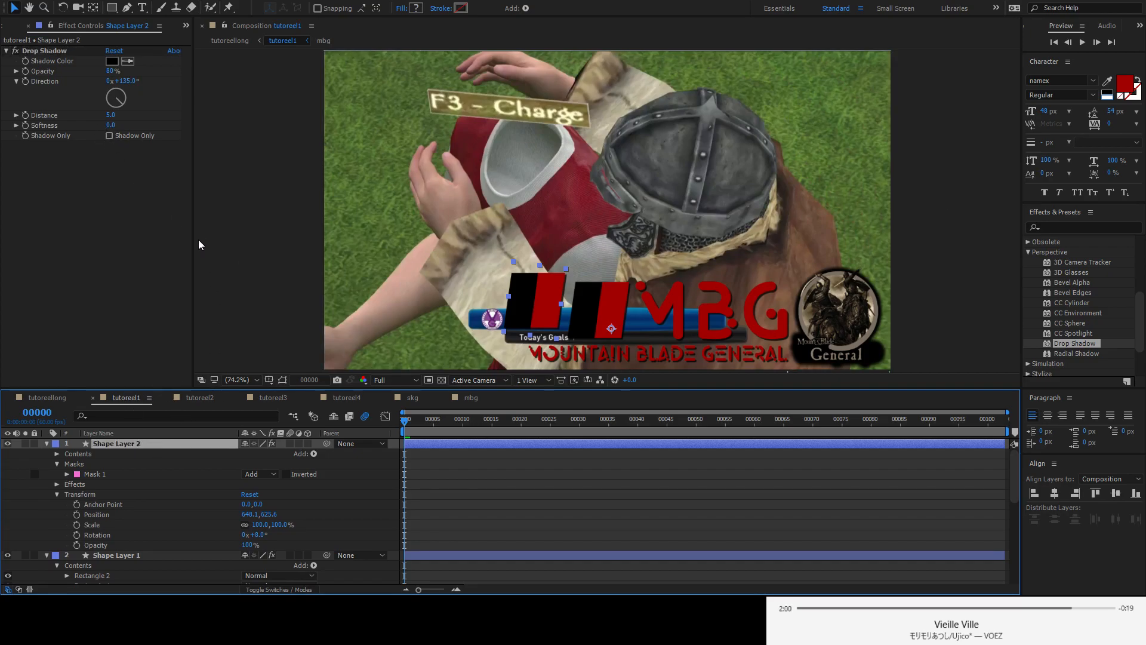
{"action": "key", "text": "Delete"}
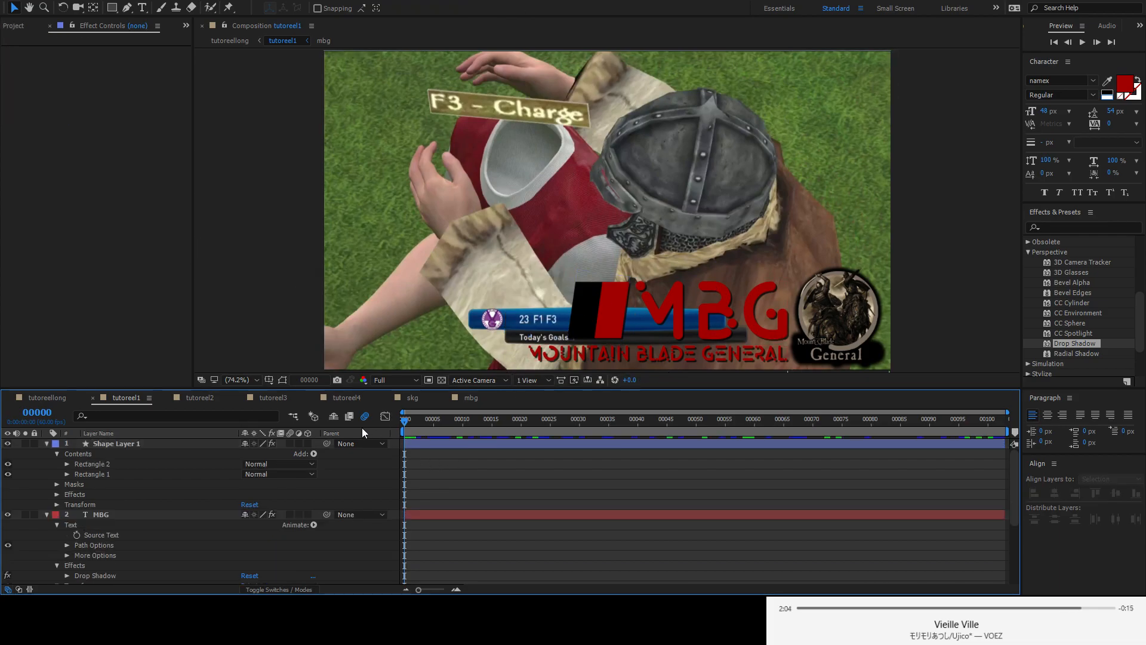
{"action": "scroll", "coordinate": [438, 458], "scroll_direction": "down", "scroll_amount": 5}
{"action": "key", "text": "space"}
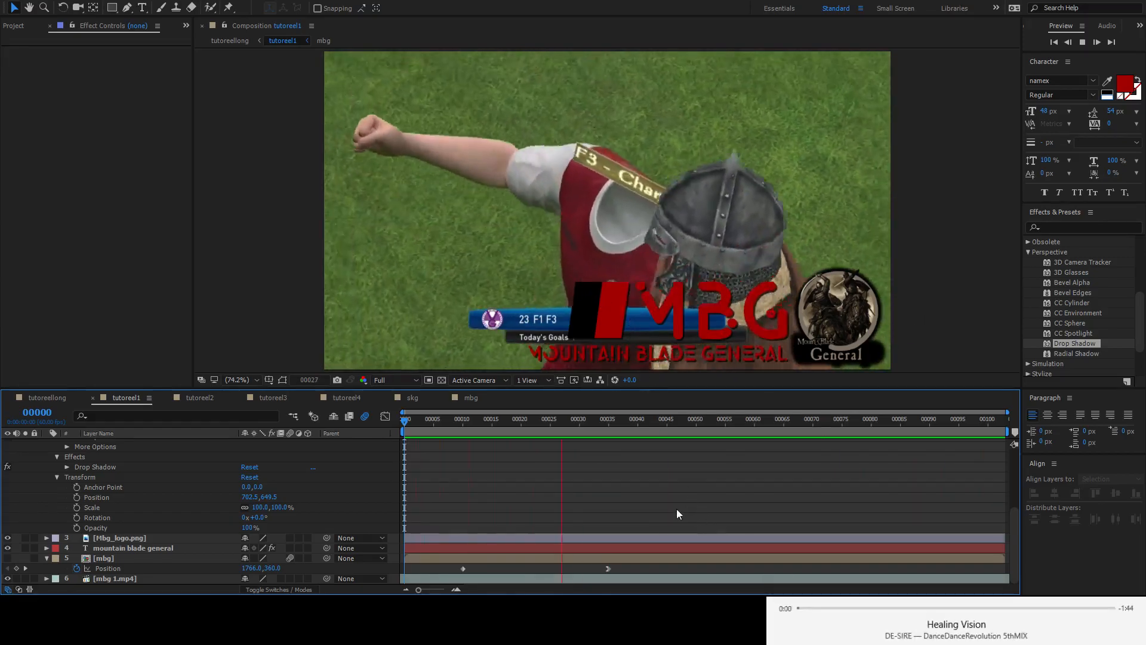
{"action": "key", "text": "space"}
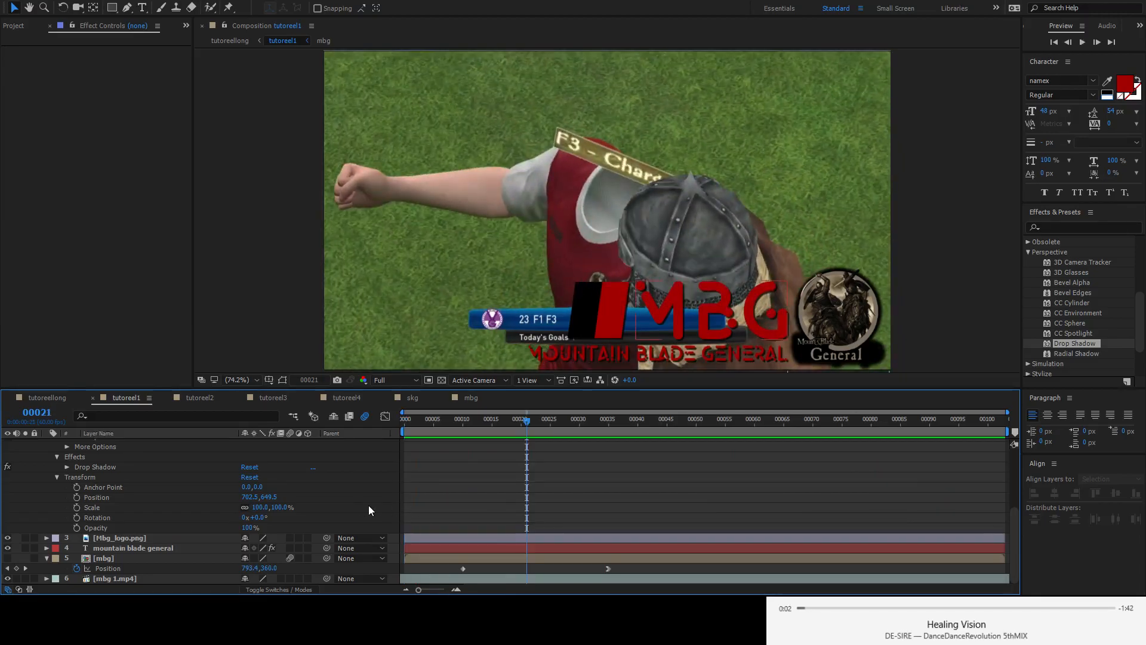
- Collapse the properties of Shape Layer 1 and the MBG text layer, and return the playhead to frame 0
{"action": "scroll", "coordinate": [288, 504], "scroll_direction": "up", "scroll_amount": 4}
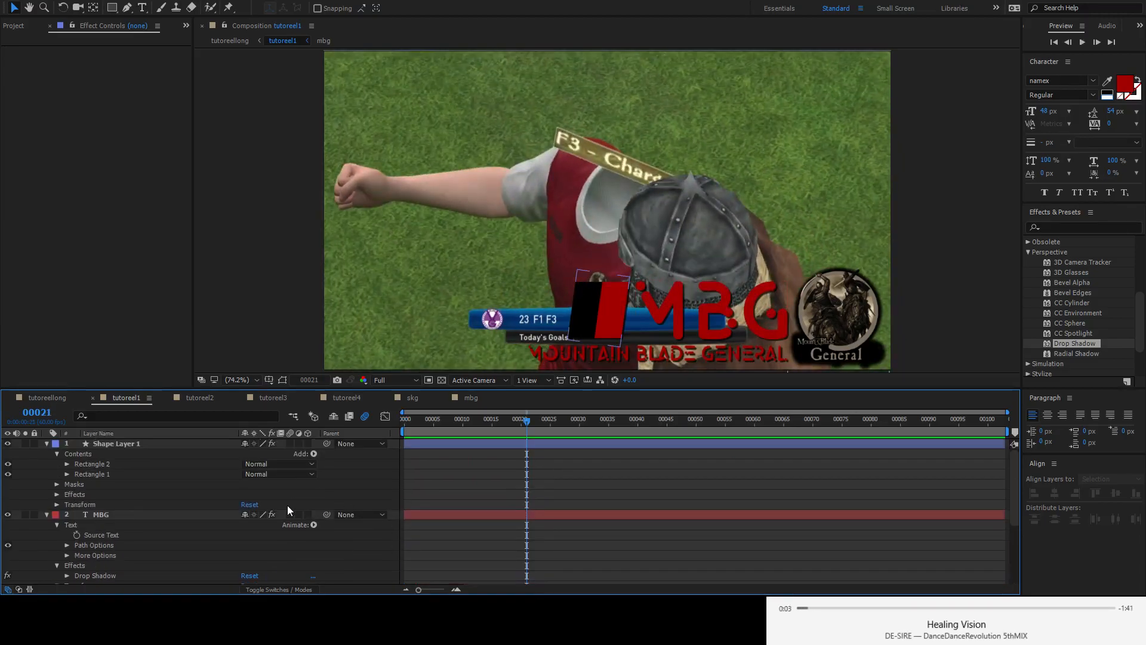
{"action": "left_click", "coordinate": [46, 443]}
{"action": "left_click", "coordinate": [47, 454]}
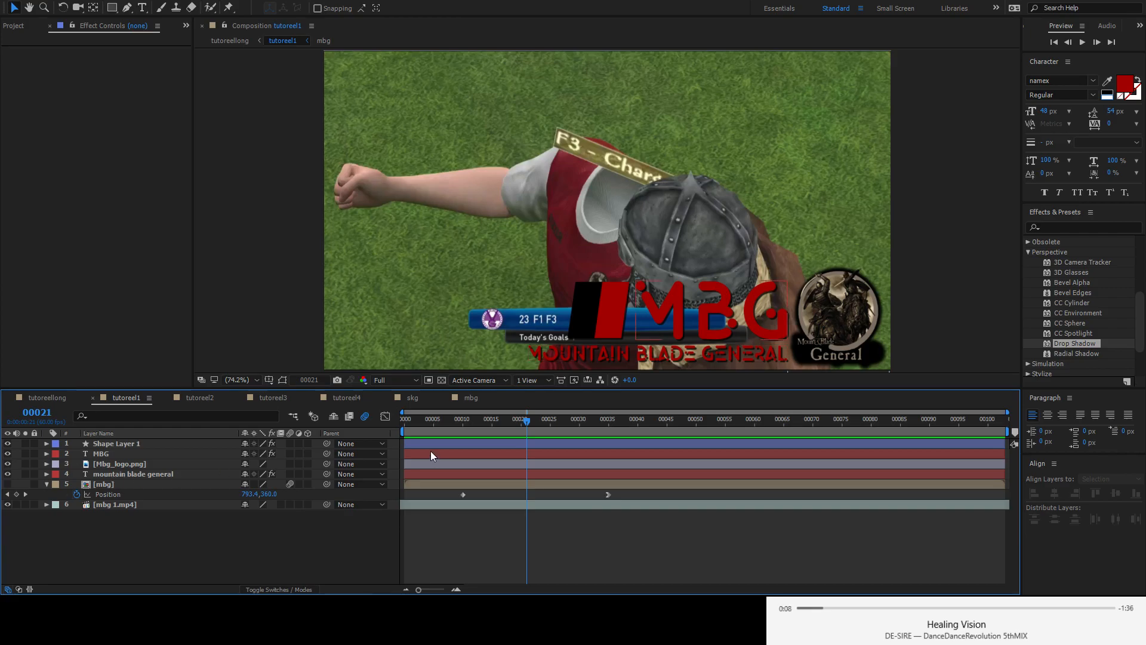
{"action": "left_click_drag", "start_coordinate": [420, 419], "coordinate": [396, 421]}
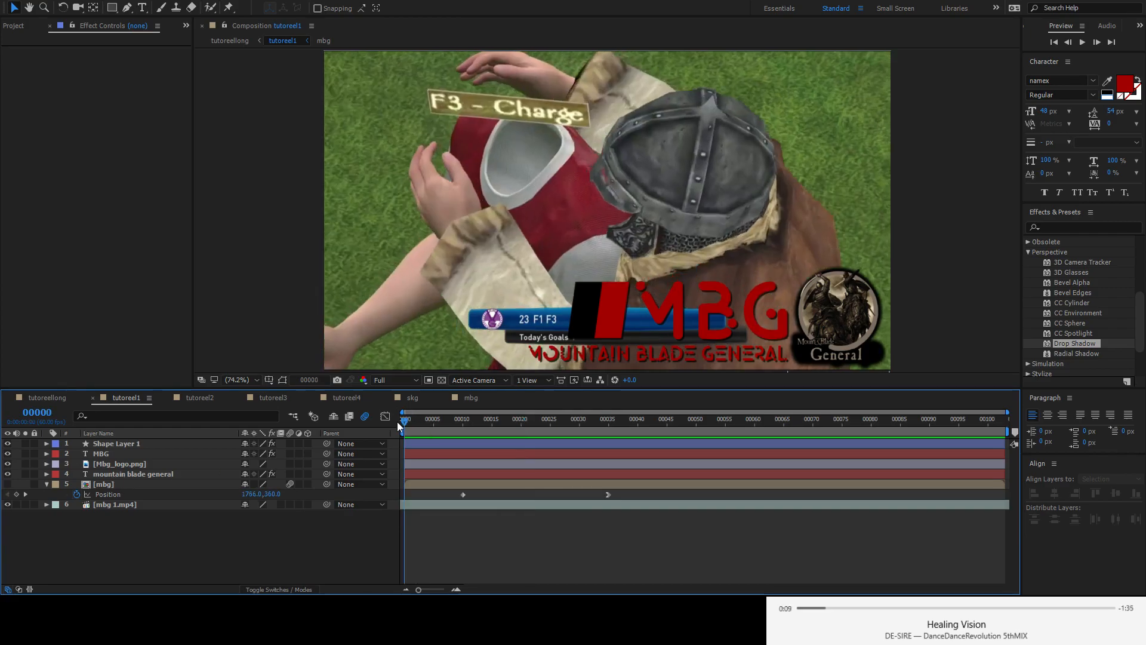
- Select the four graphic layers from Shape Layer 1 to mountain blade general to point them out, and deselect them
{"action": "left_click", "coordinate": [123, 474]}
{"action": "left_click", "coordinate": [118, 442], "text": "shift"}
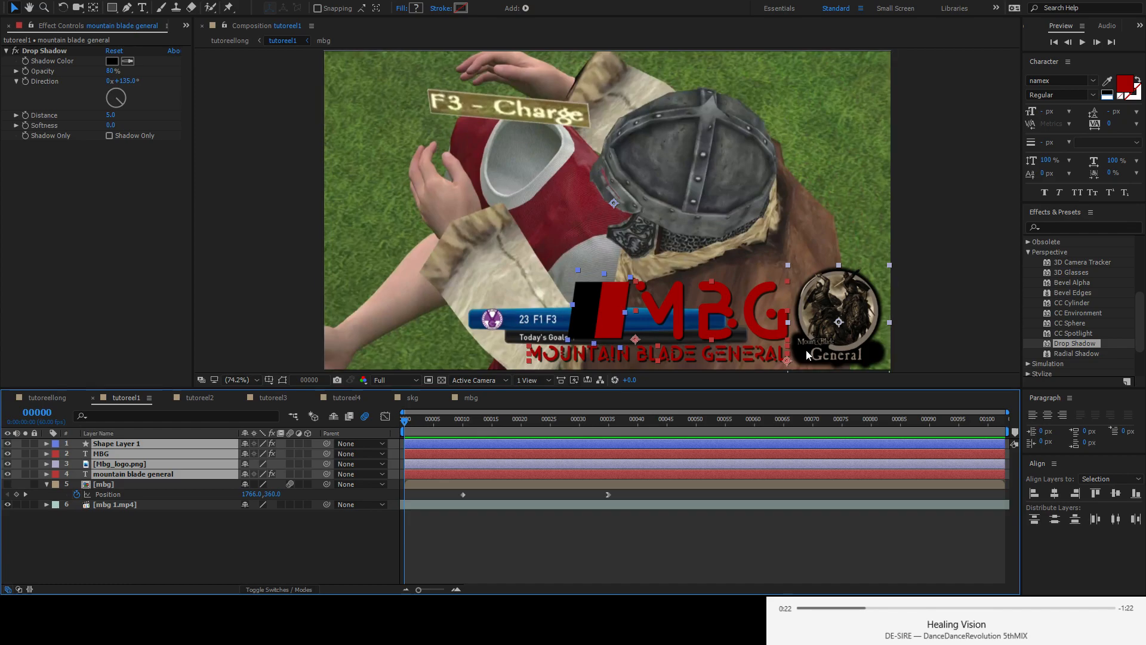
{"action": "left_click", "coordinate": [197, 521]}
- Reveal Shape Layer 1's Position, enable its keyframing at frame 0, and disable it again
{"action": "left_click", "coordinate": [132, 442]}
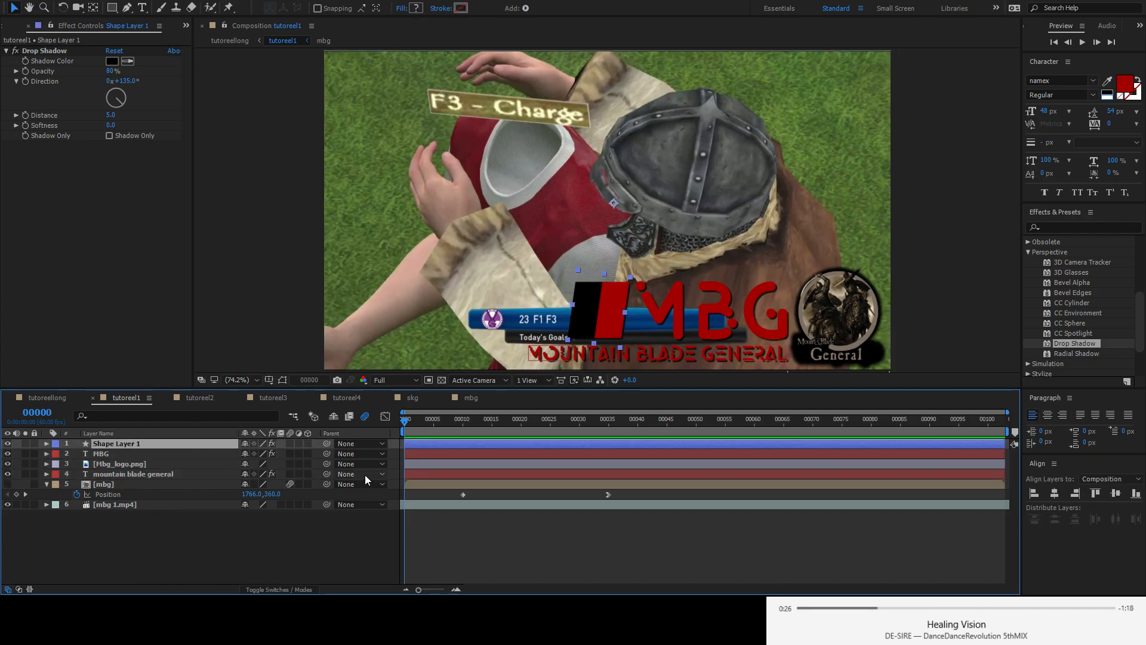
{"action": "key", "text": "p"}
{"action": "left_click", "coordinate": [76, 453]}
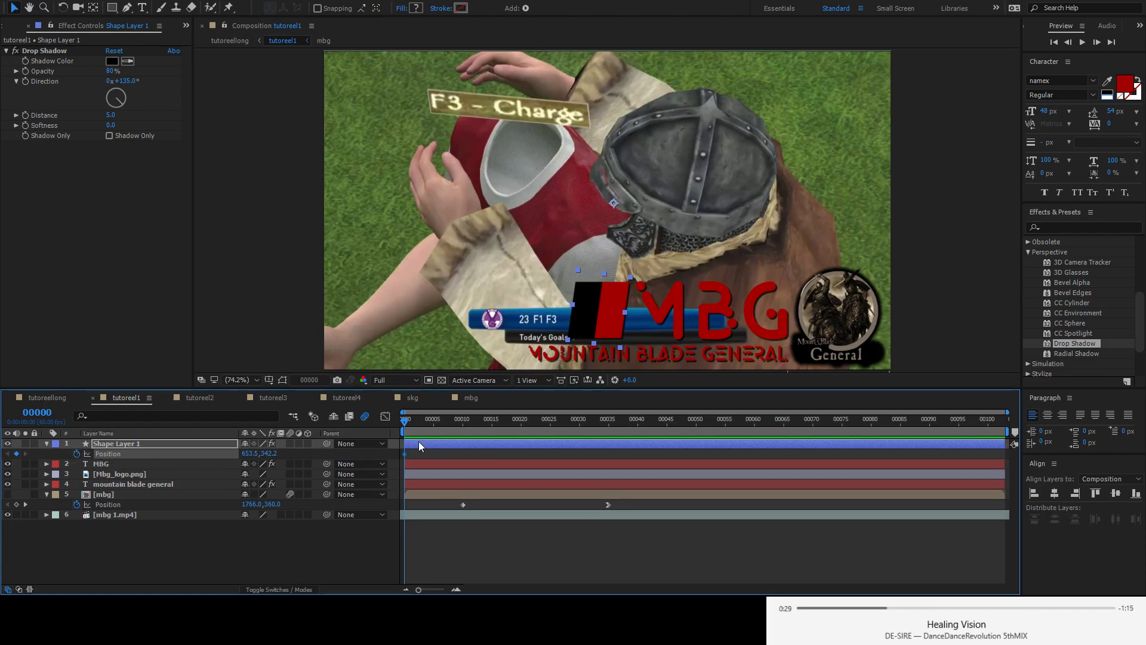
{"action": "left_click", "coordinate": [77, 453]}
- Reveal the Transform properties of the Mbg_logo.png layer and enable Position keyframing at frame 0
{"action": "left_click", "coordinate": [117, 471]}
{"action": "left_click", "coordinate": [46, 474]}
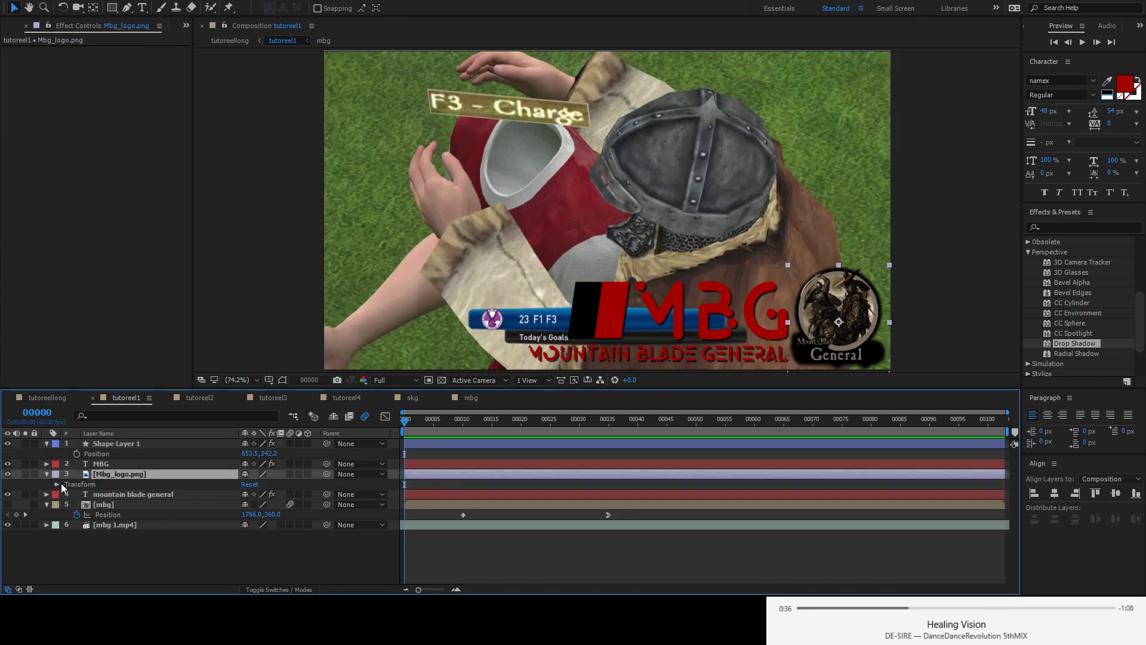
{"action": "left_click", "coordinate": [57, 484]}
{"action": "left_click", "coordinate": [99, 503]}
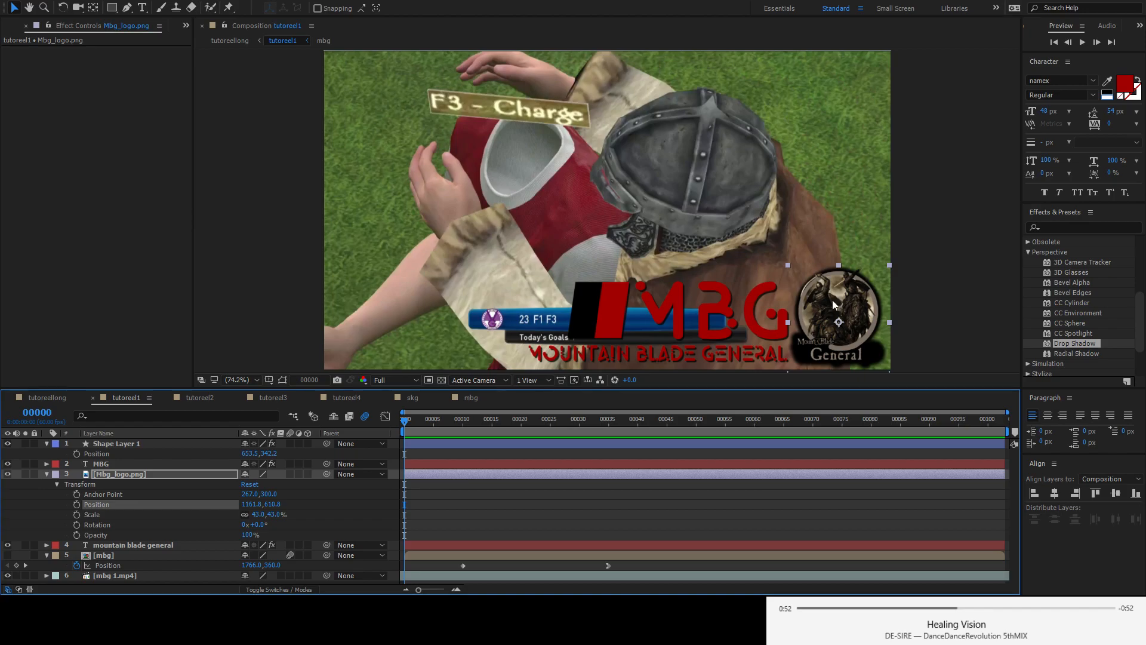
{"action": "left_click", "coordinate": [76, 504]}
{"action": "left_click", "coordinate": [445, 509]}
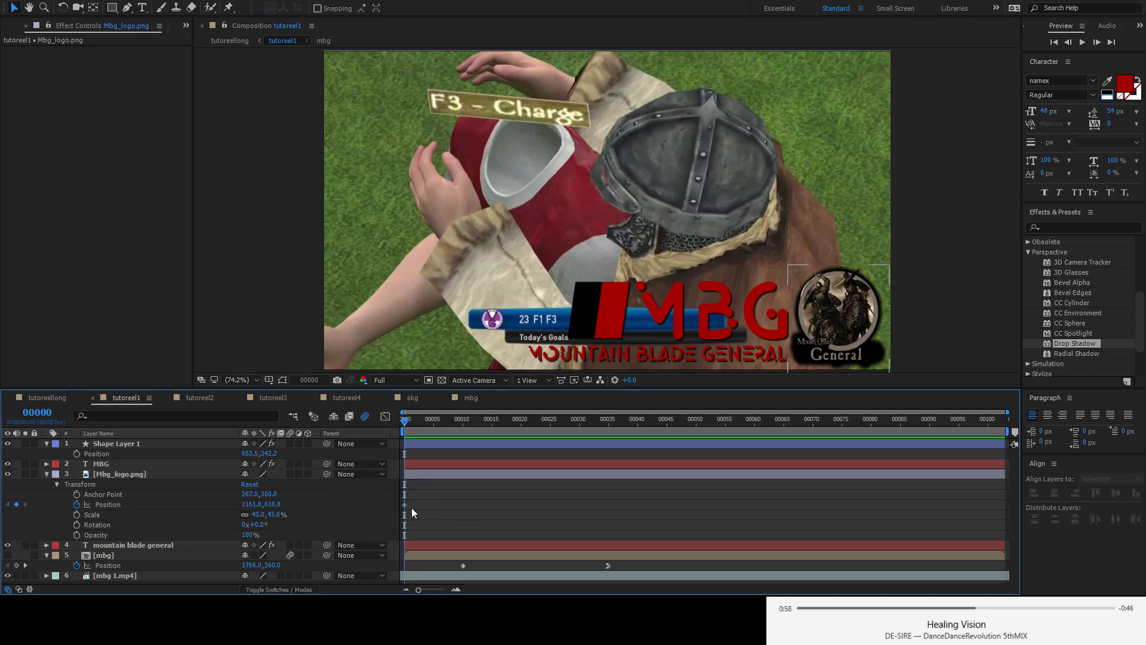
- Shift the logo's Position keyframe from frame 0 to frame 15 and place the playhead on it
{"action": "left_click_drag", "start_coordinate": [408, 420], "coordinate": [454, 428]}
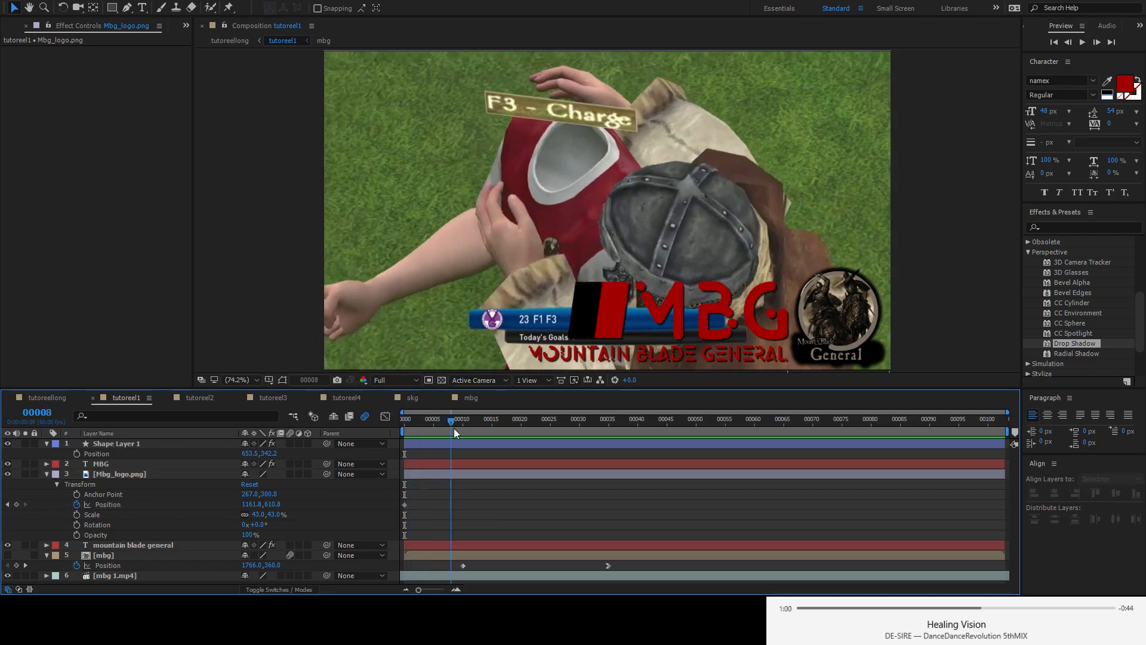
{"action": "left_click", "coordinate": [404, 505]}
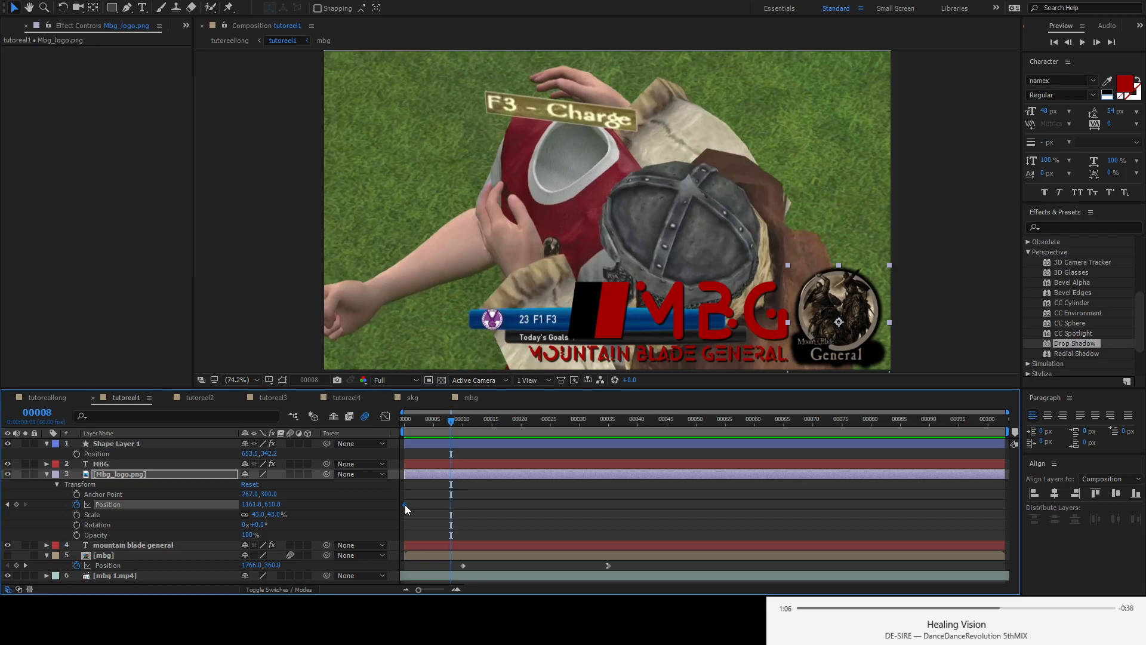
{"action": "left_click_drag", "start_coordinate": [405, 503], "coordinate": [492, 516]}
{"action": "left_click", "coordinate": [492, 421]}
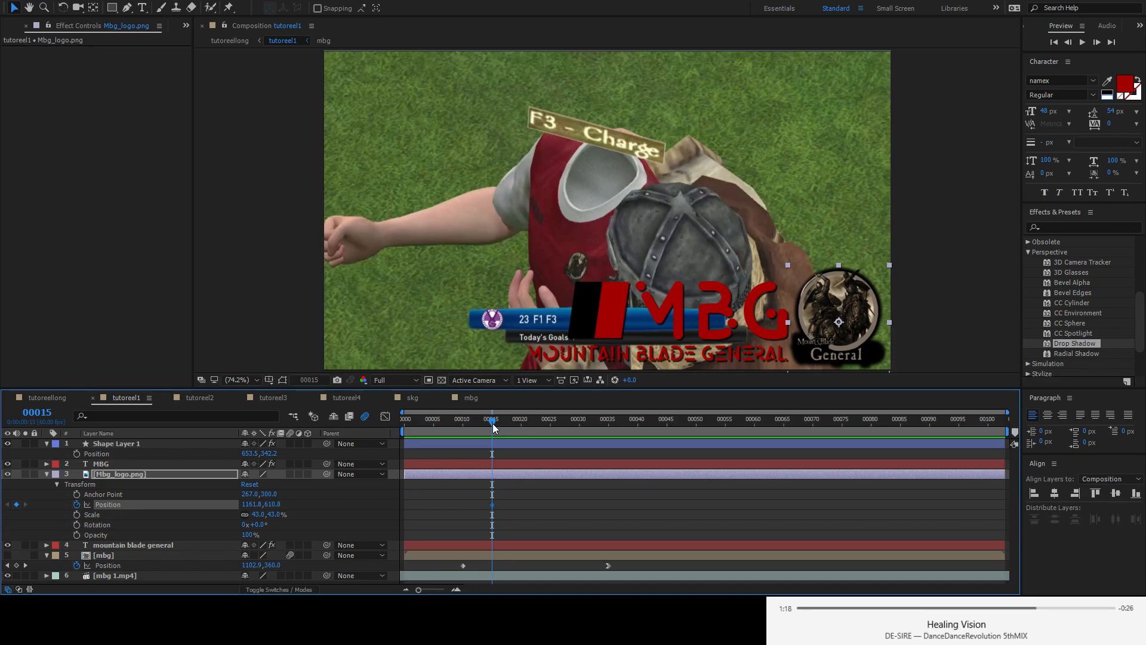
{"action": "key", "text": "space"}
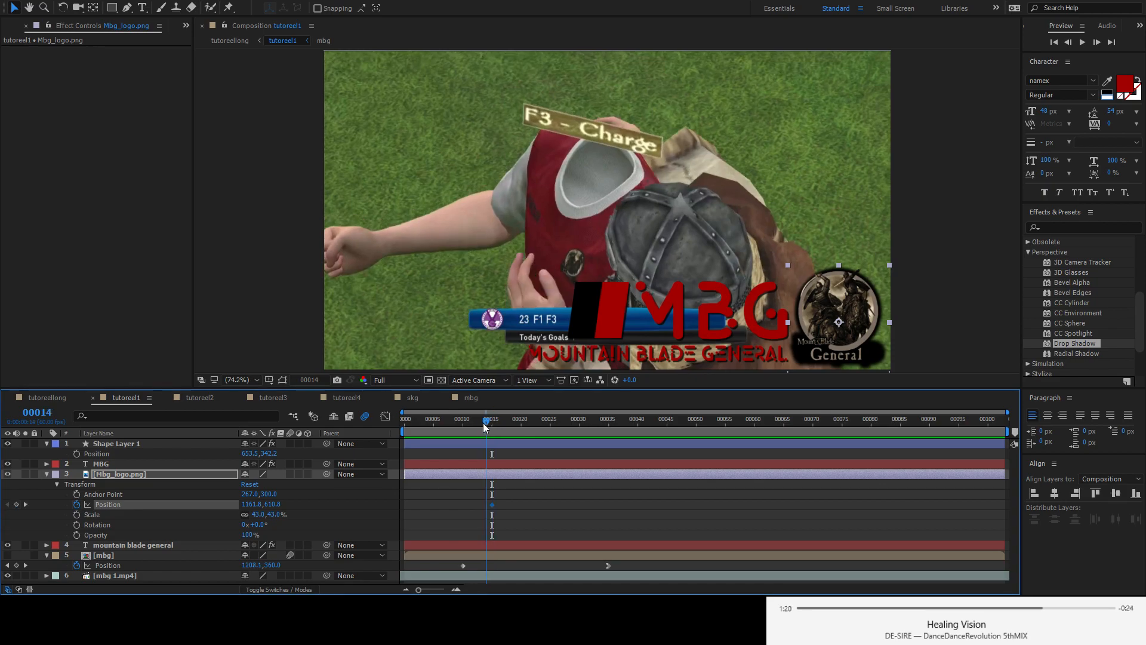
{"action": "key", "text": "space"}
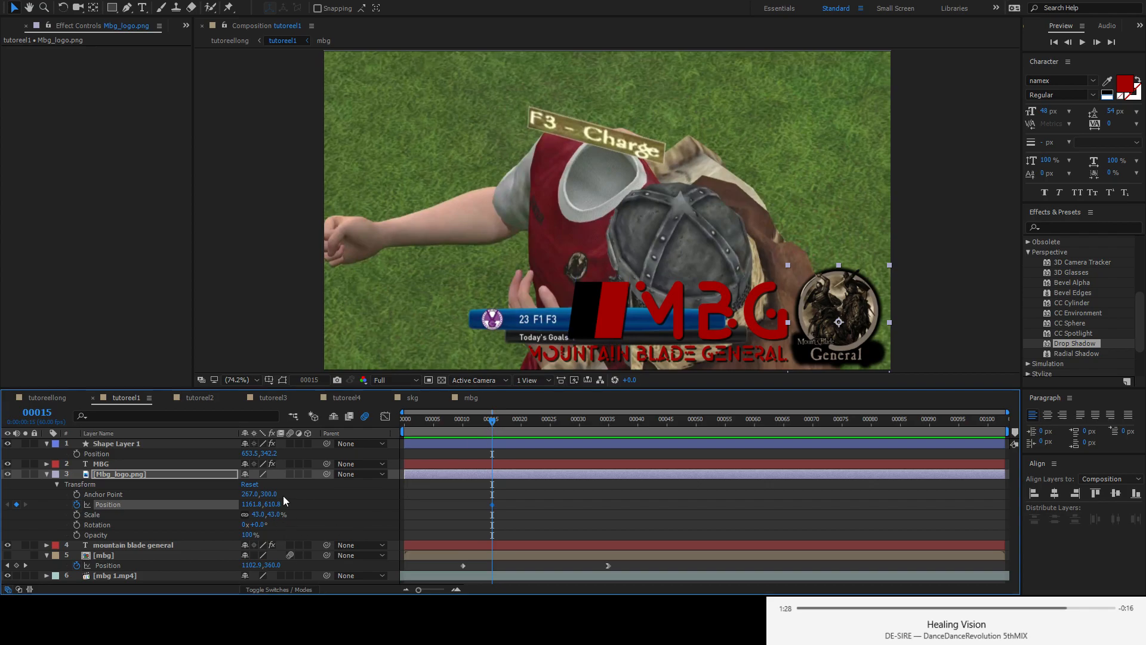
- Try moving the logo horizontally to about 939.8 at frame 15, preview the composition, and undo the position change
{"action": "left_click_drag", "start_coordinate": [258, 505], "coordinate": [127, 507]}
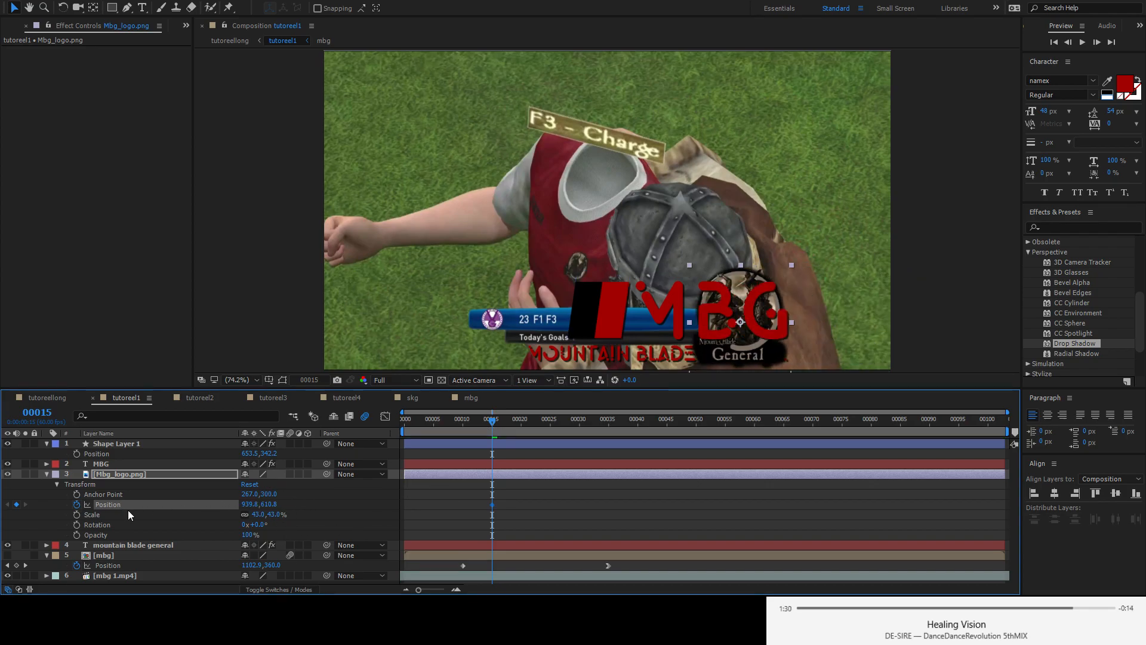
{"action": "key", "text": "space"}
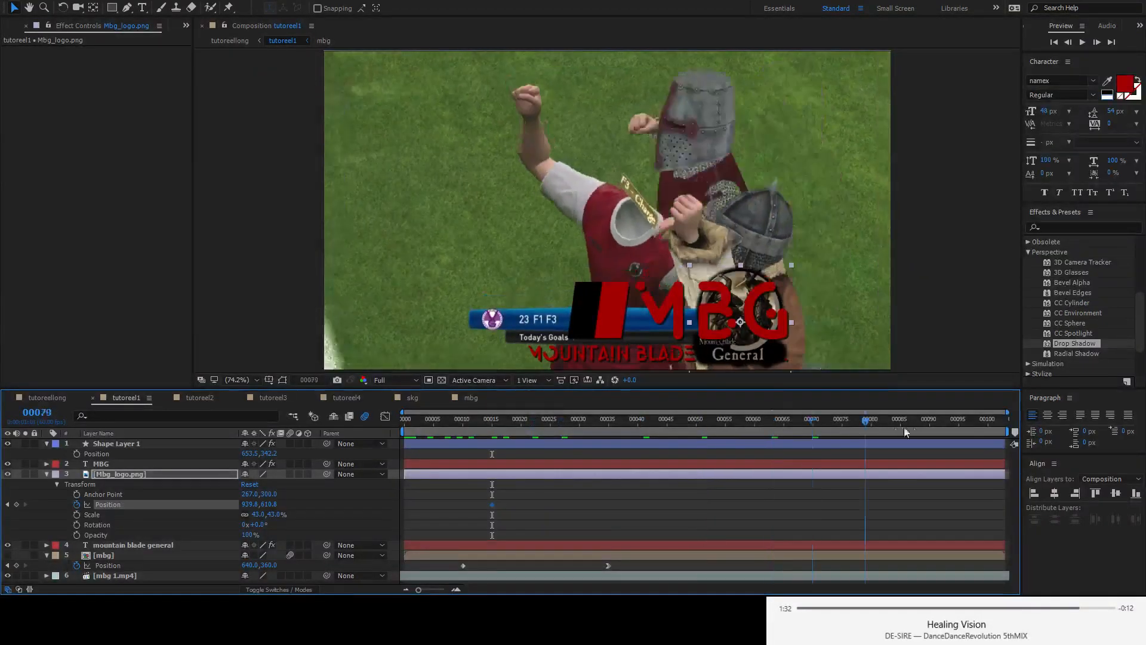
{"action": "key", "text": "space"}
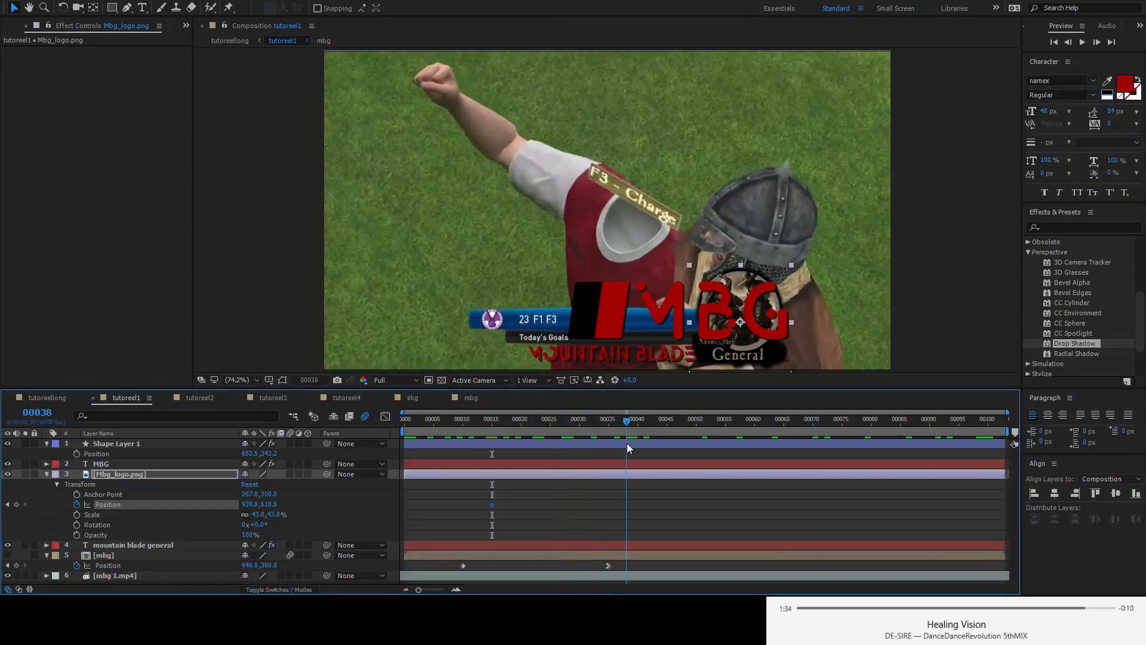
{"action": "key", "text": "ctrl+z"}
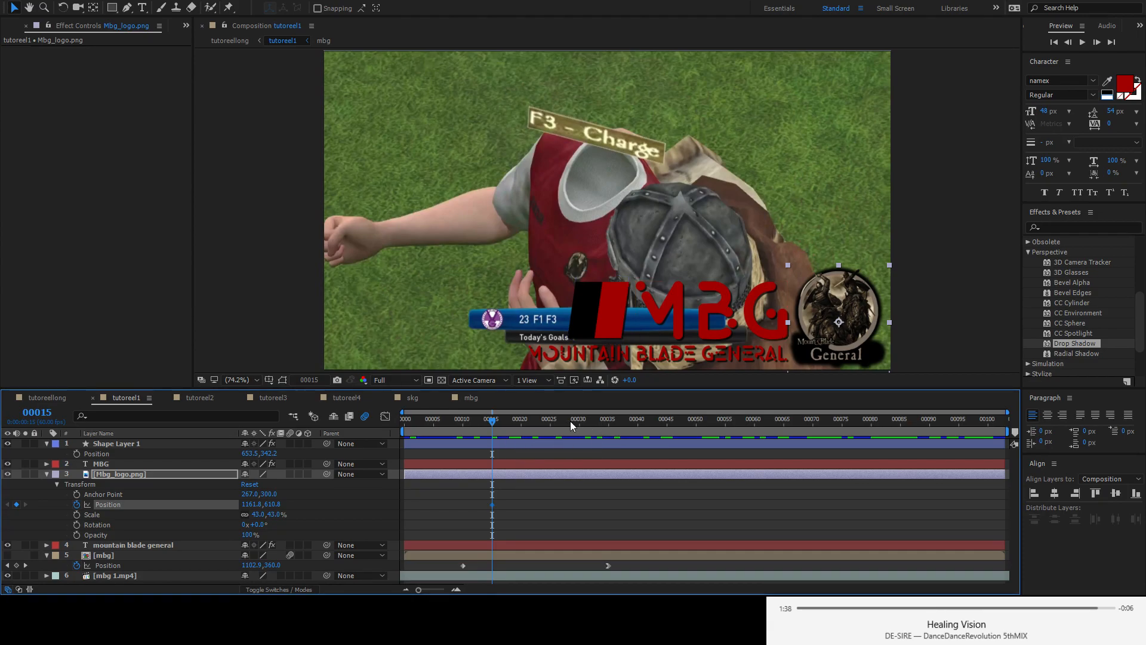
- Add a second Position keyframe for the logo at frame 40
{"action": "left_click_drag", "start_coordinate": [491, 418], "coordinate": [637, 438]}
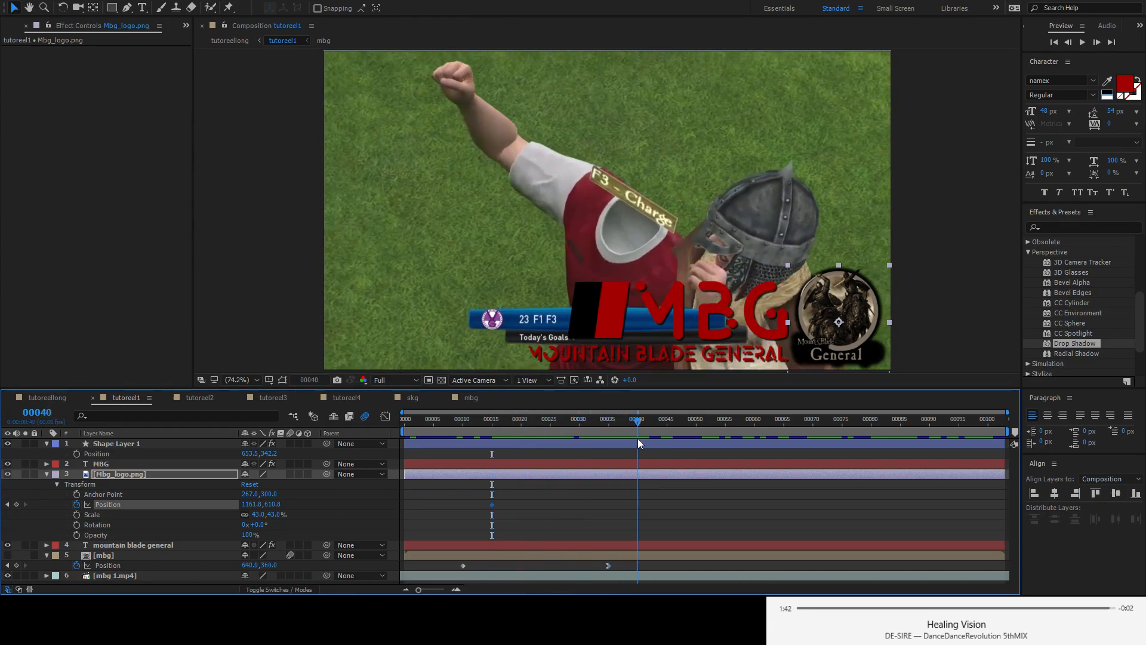
{"action": "left_click", "coordinate": [17, 504]}
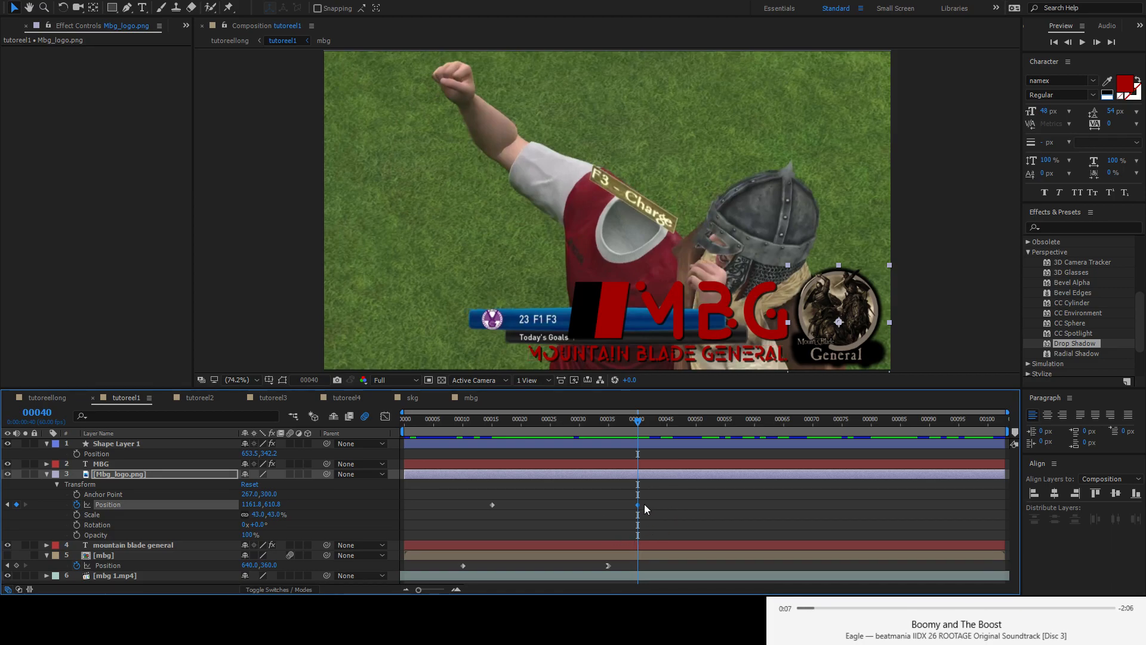
- Jump back and forth between the logo's Position keyframes at frames 15 and 40 to compare the two frames
{"action": "left_click", "coordinate": [8, 504]}
{"action": "left_click", "coordinate": [25, 504]}
{"action": "left_click", "coordinate": [7, 505]}
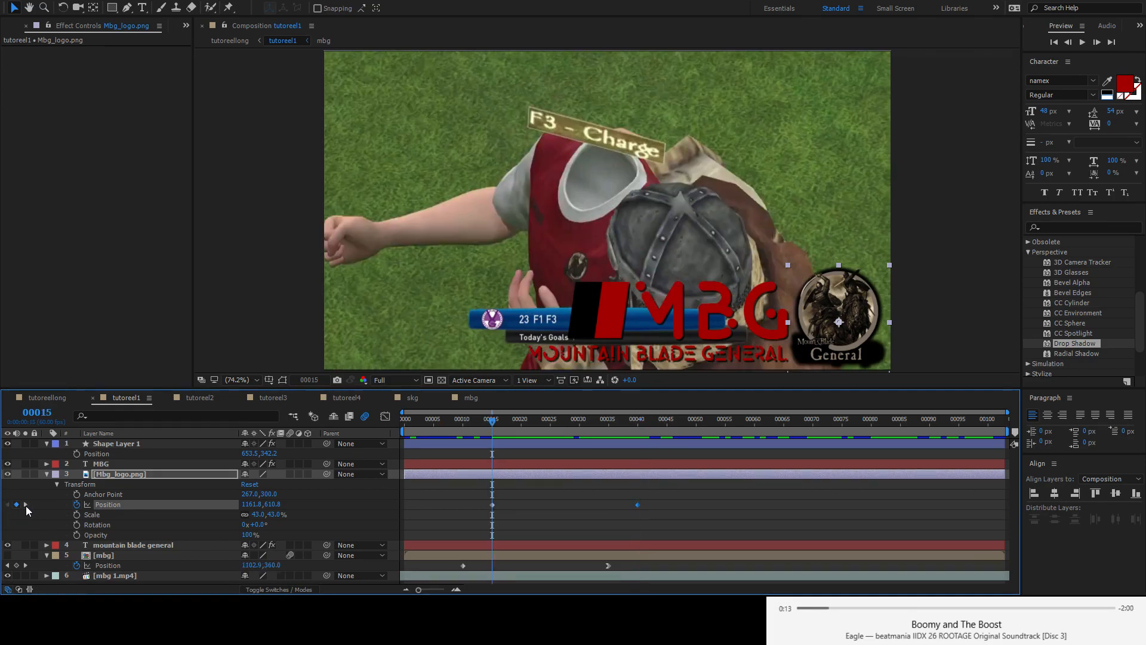
{"action": "left_click", "coordinate": [25, 505]}
{"action": "left_click", "coordinate": [7, 505]}
{"action": "left_click", "coordinate": [25, 504]}
{"action": "left_click", "coordinate": [7, 504]}
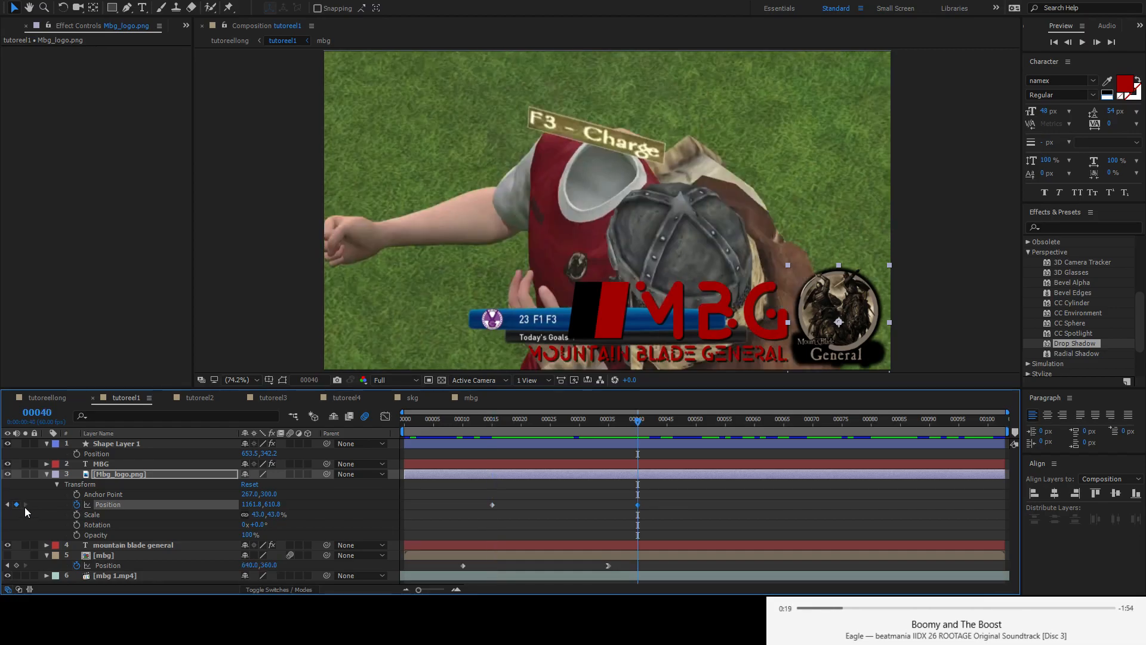
{"action": "left_click", "coordinate": [25, 505]}
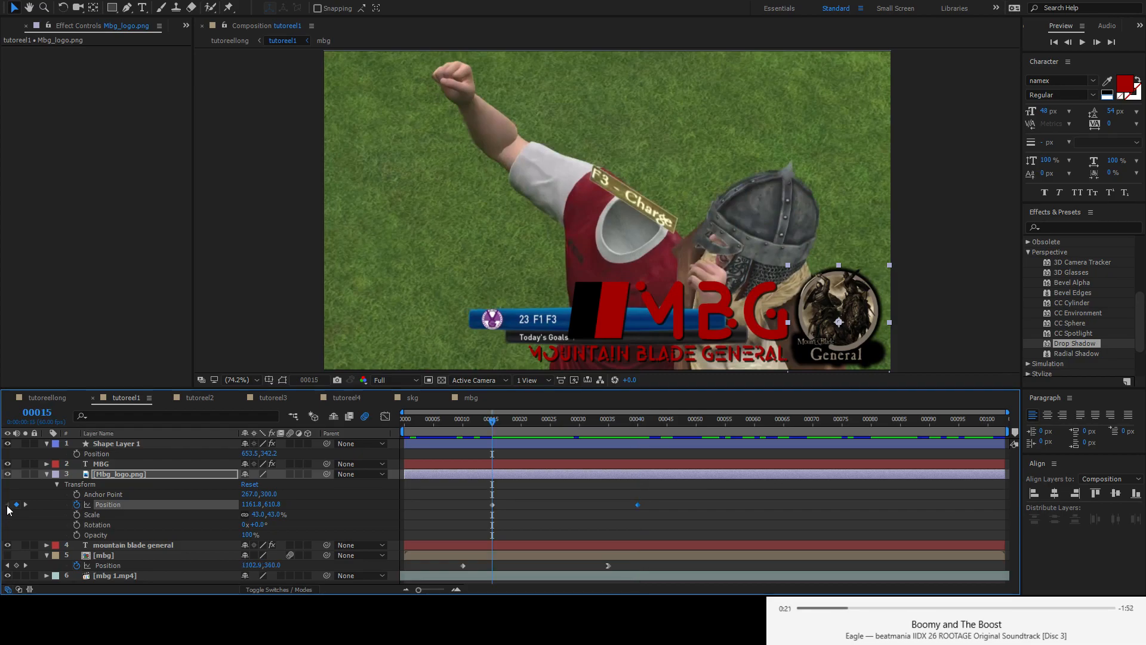
{"action": "left_click", "coordinate": [7, 505]}
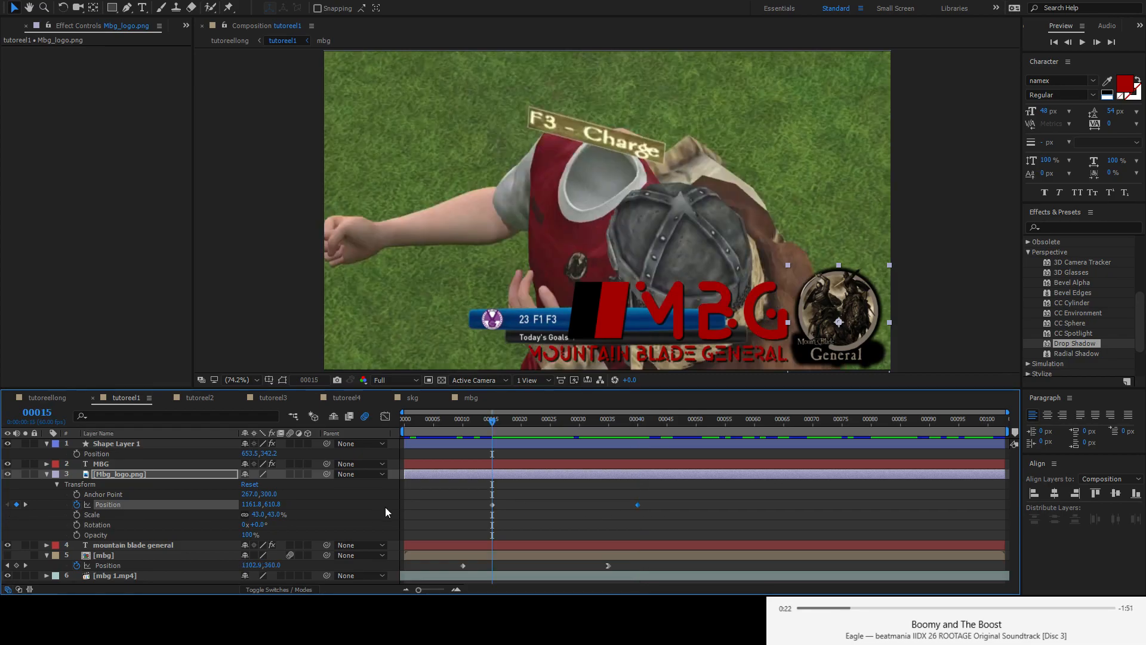
{"action": "left_click", "coordinate": [575, 512]}
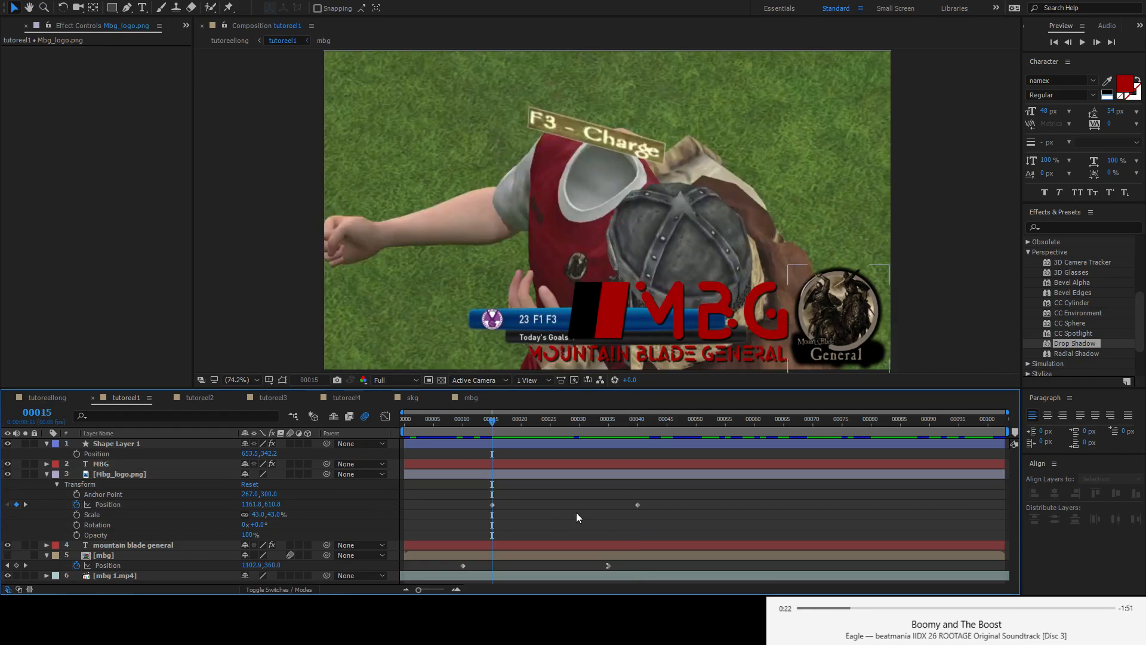
- Step to the logo's Position keyframe at frame 40, select the logo, and return to the frame 15 keyframe
{"action": "left_click", "coordinate": [25, 505]}
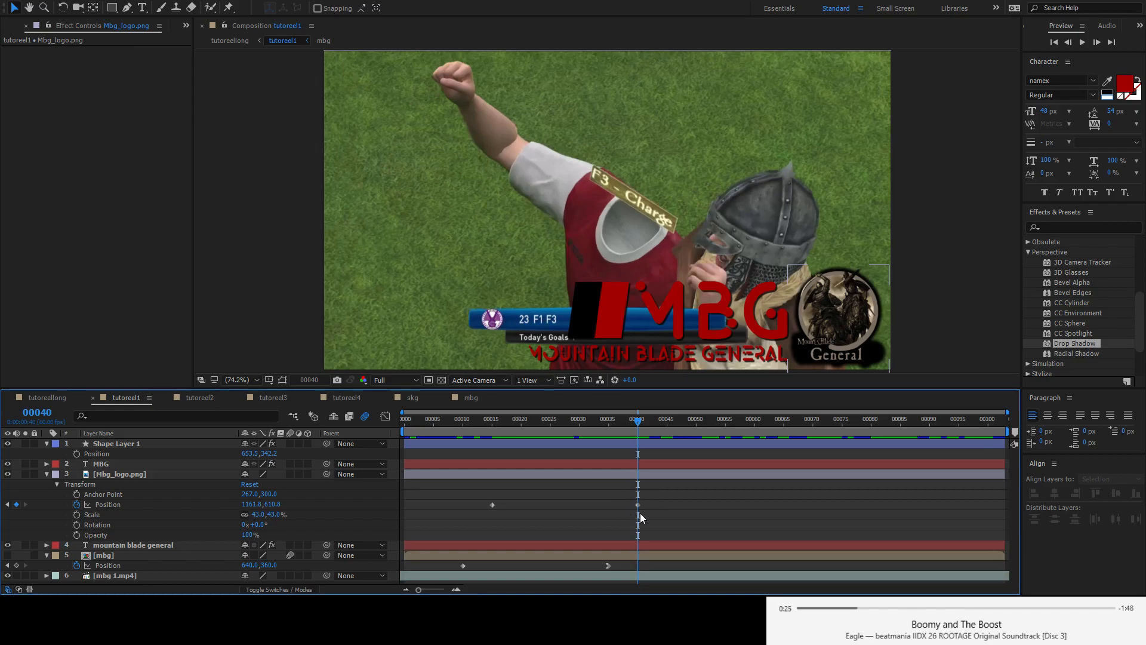
{"action": "left_click", "coordinate": [858, 314]}
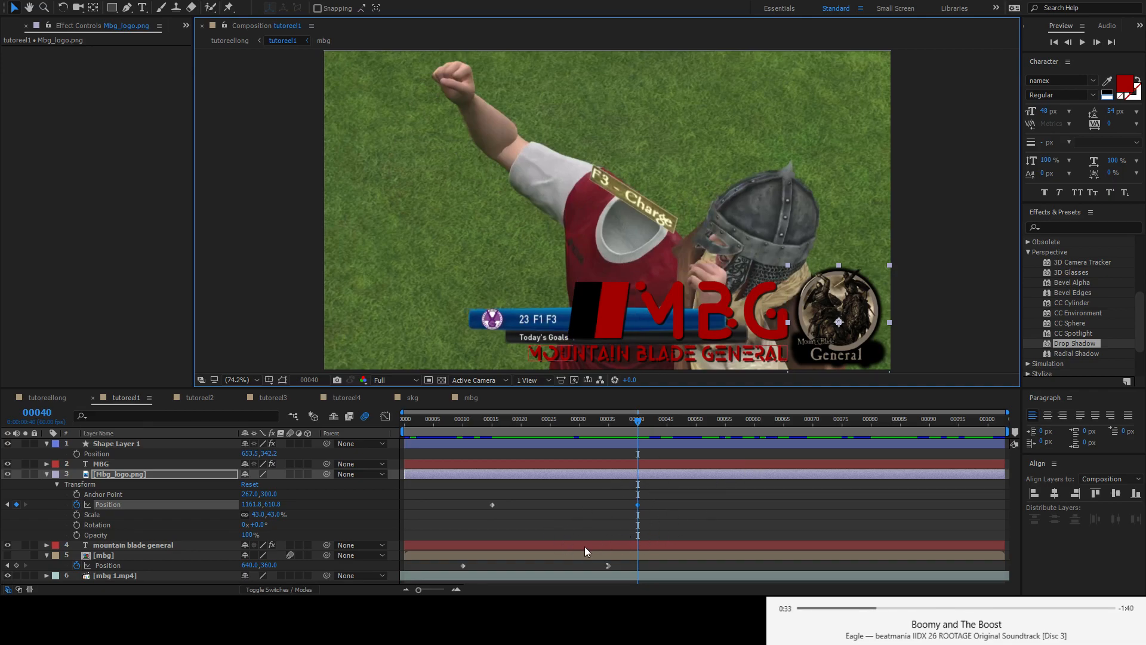
{"action": "left_click", "coordinate": [7, 504]}
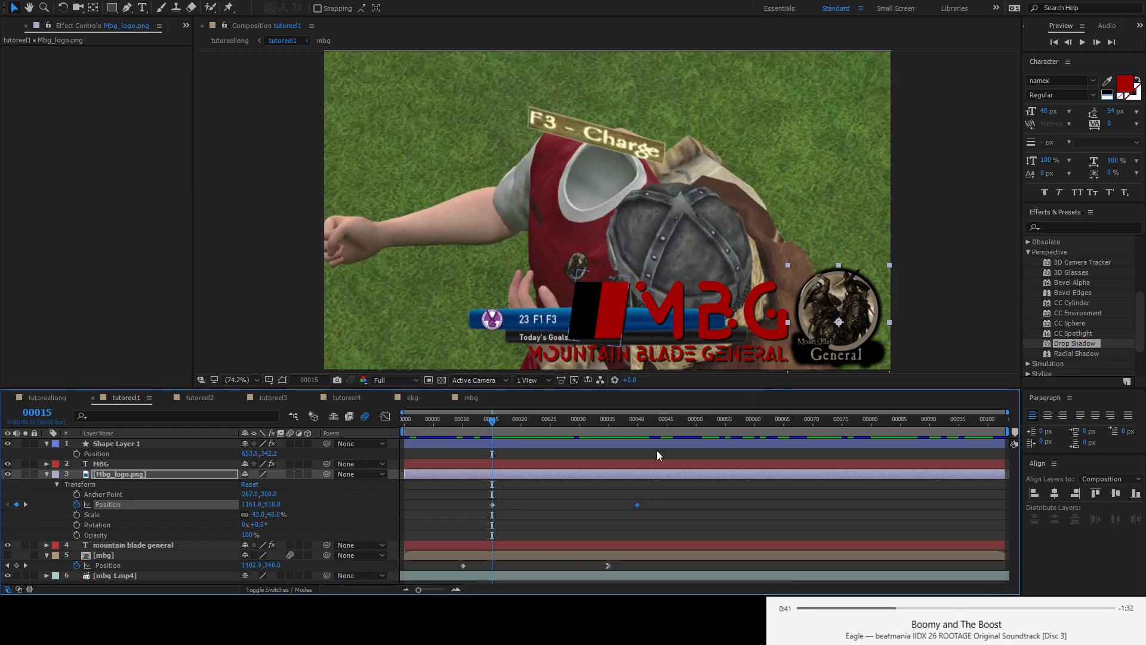
{"action": "left_click", "coordinate": [544, 524]}
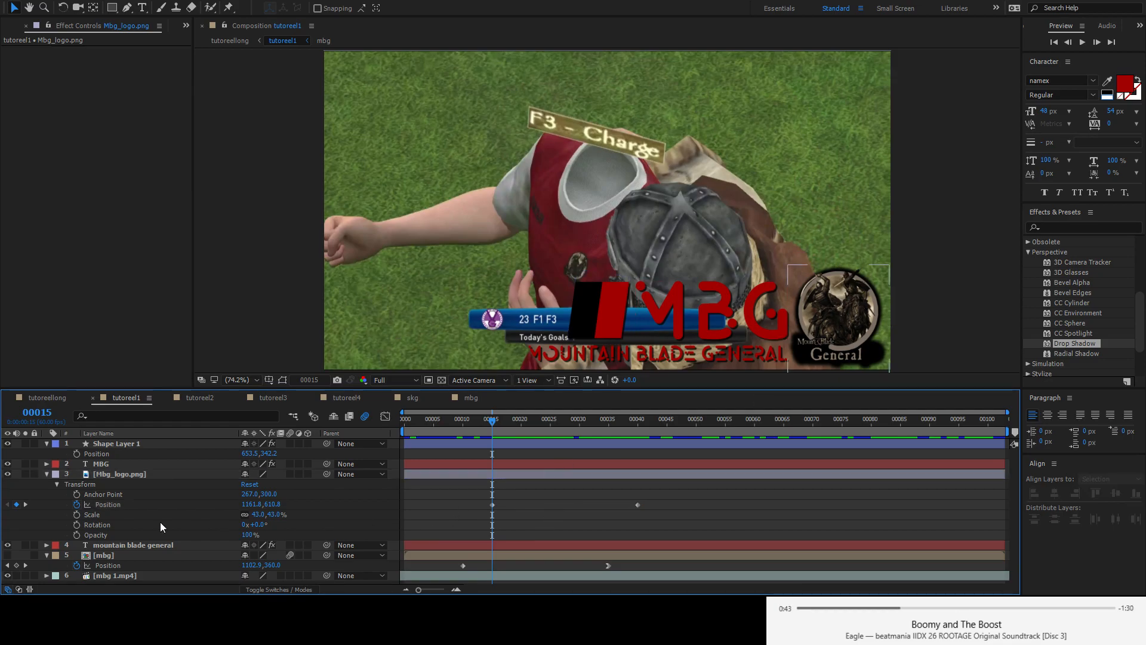
- Try moving the logo horizontally to about -257.2 with both Position keyframes selected, and preview the result
{"action": "left_click", "coordinate": [110, 506]}
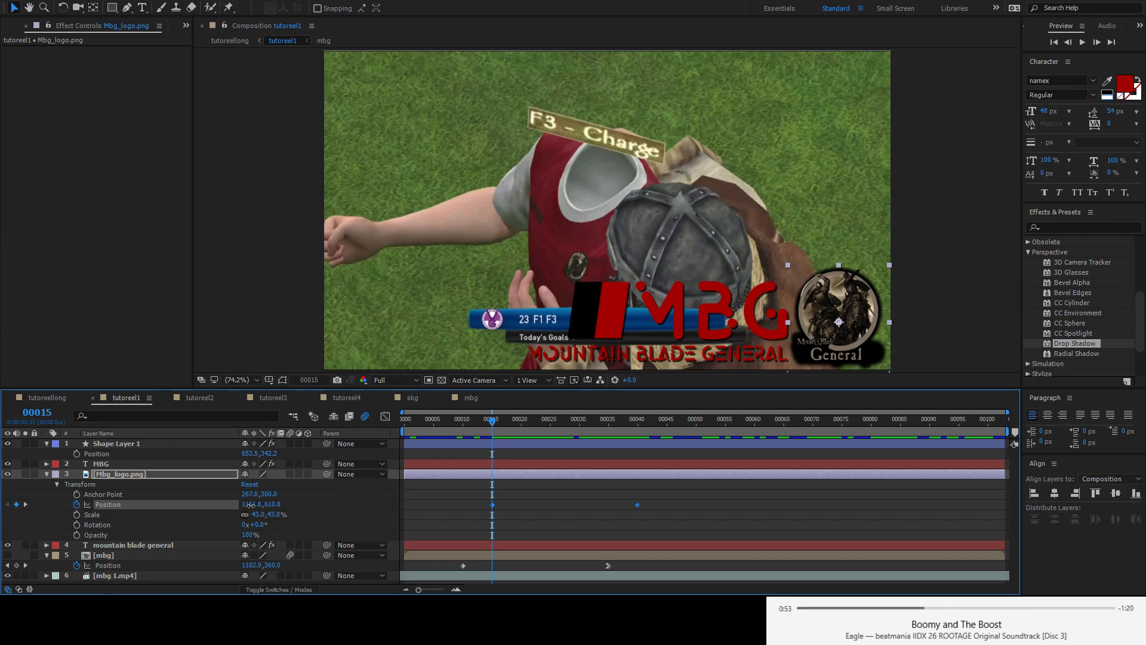
{"action": "left_click_drag", "start_coordinate": [249, 504], "coordinate": [75, 512]}
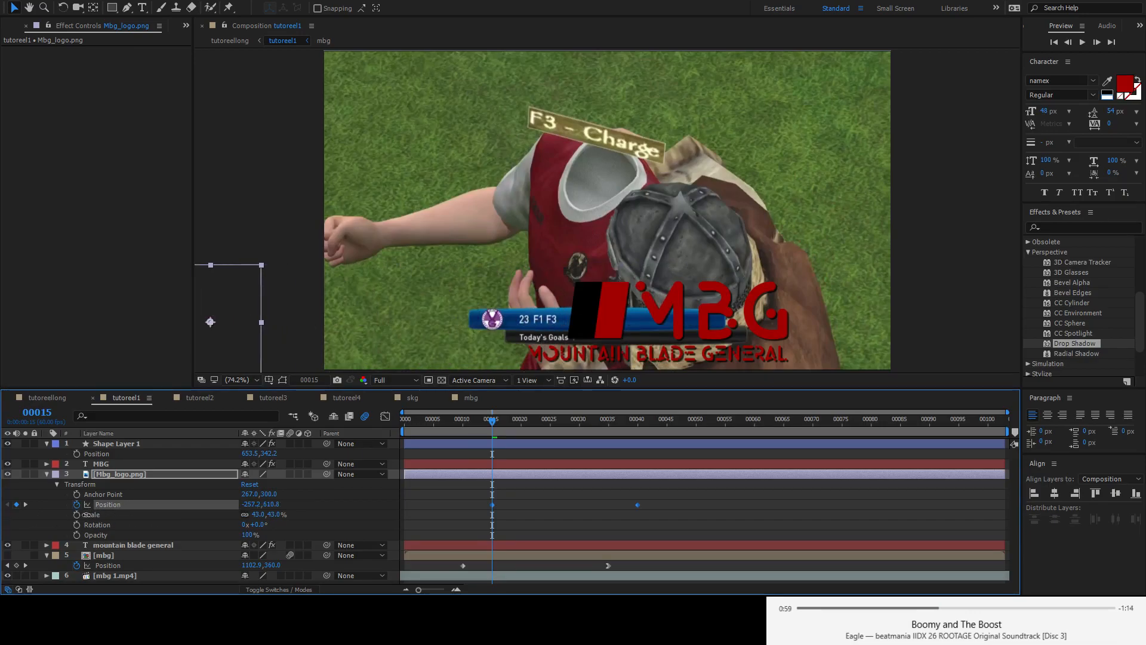
{"action": "key", "text": "space"}
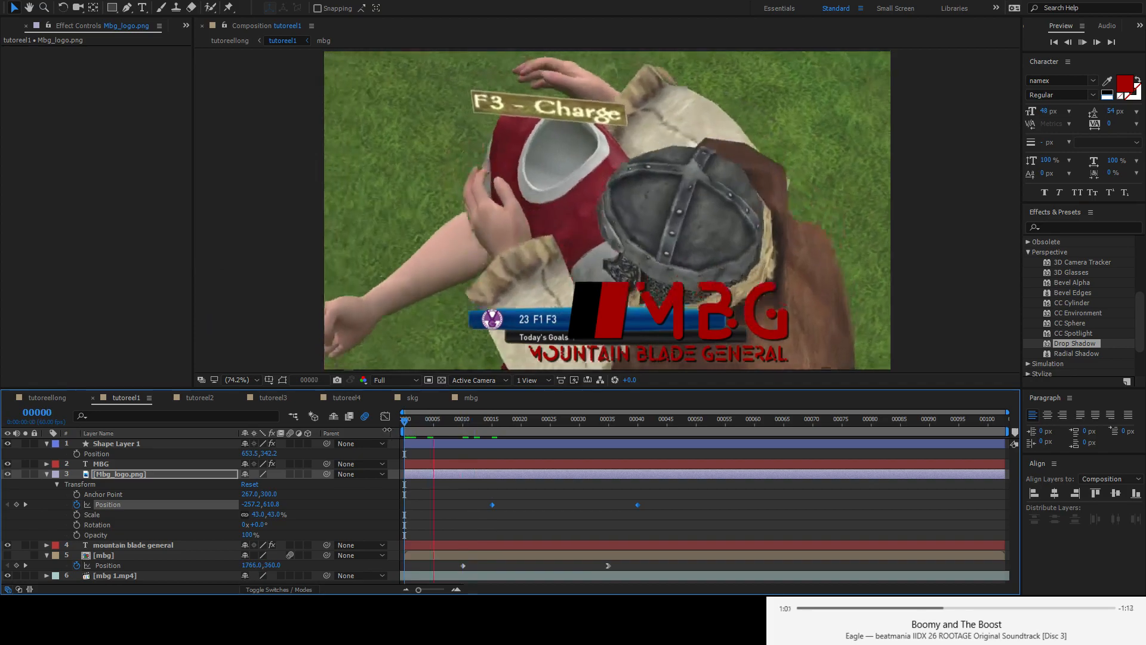
{"action": "left_click", "coordinate": [579, 421]}
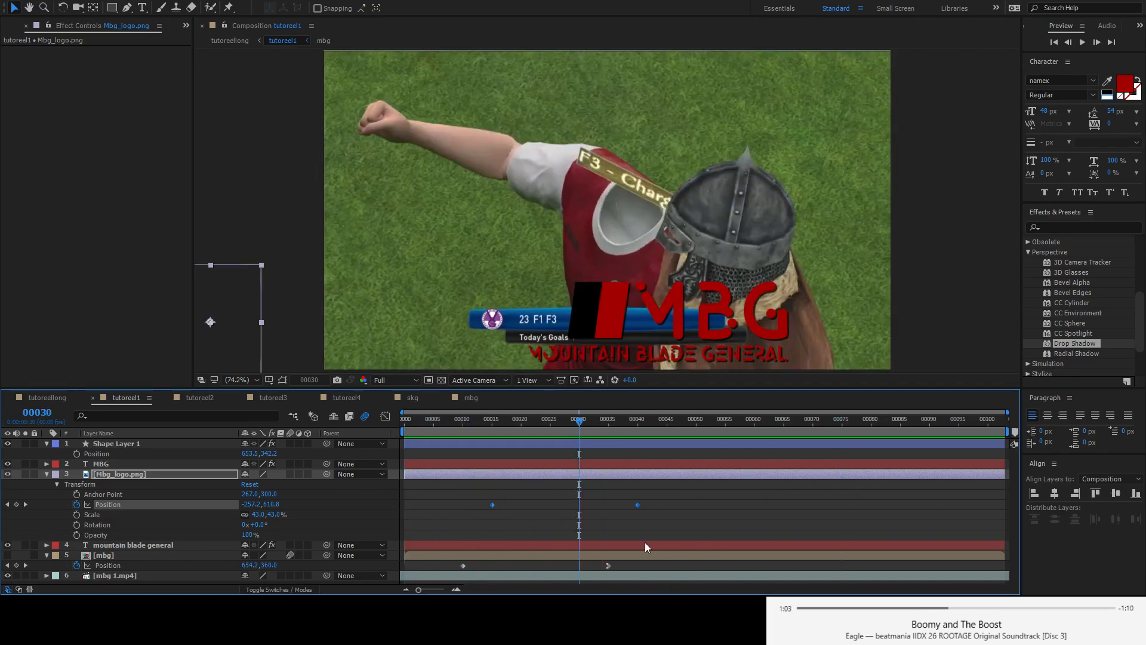
- Return the logo to the horizontal position 1161.8 at frame 15 and deselect its Position keyframes
{"action": "key", "text": "j"}
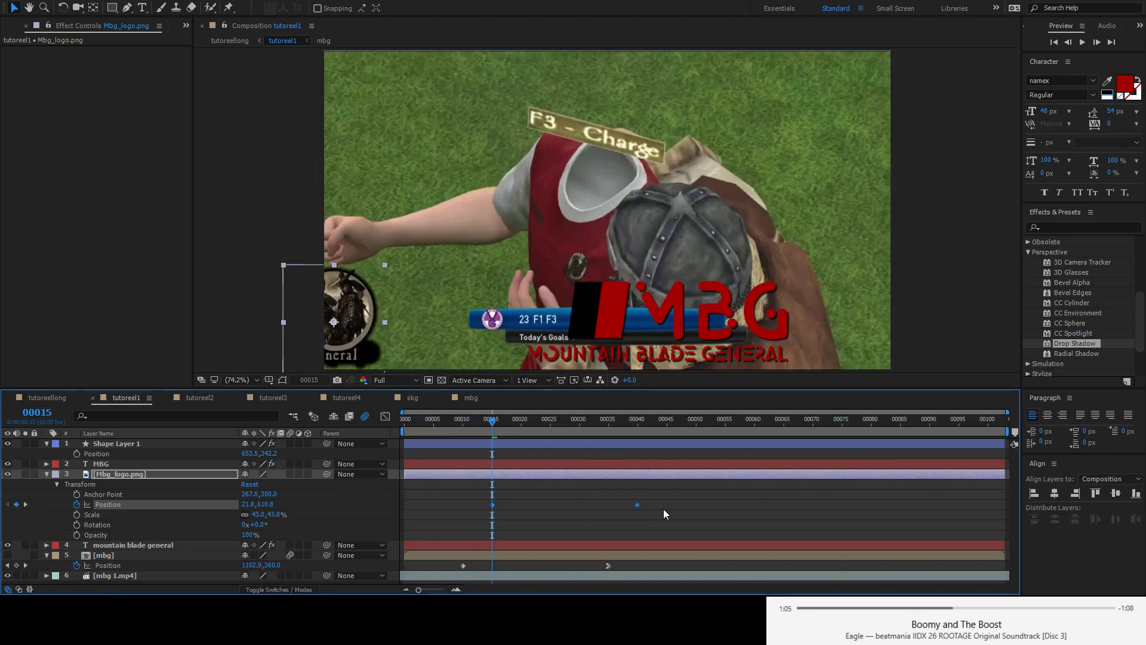
{"action": "key", "text": "shift+Right"}
{"action": "key", "text": "shift+Right"}
{"action": "key", "text": "shift+Right"}
{"action": "key", "text": "shift+Right"}
{"action": "key", "text": "shift+Right"}
{"action": "key", "text": "shift+Right"}
{"action": "key", "text": "shift+Right"}
{"action": "key", "text": "shift+Right"}
{"action": "key", "text": "shift+Right"}
{"action": "key", "text": "shift+Right"}
{"action": "key", "text": "shift+Right"}
{"action": "key", "text": "shift+Right"}
{"action": "key", "text": "shift+Right"}
{"action": "key", "text": "shift+Right"}
{"action": "key", "text": "shift+Right"}
{"action": "key", "text": "shift+Right"}
{"action": "key", "text": "shift+Right"}
{"action": "key", "text": "shift+Right"}
{"action": "key", "text": "shift+Right"}
{"action": "key", "text": "shift+Right"}
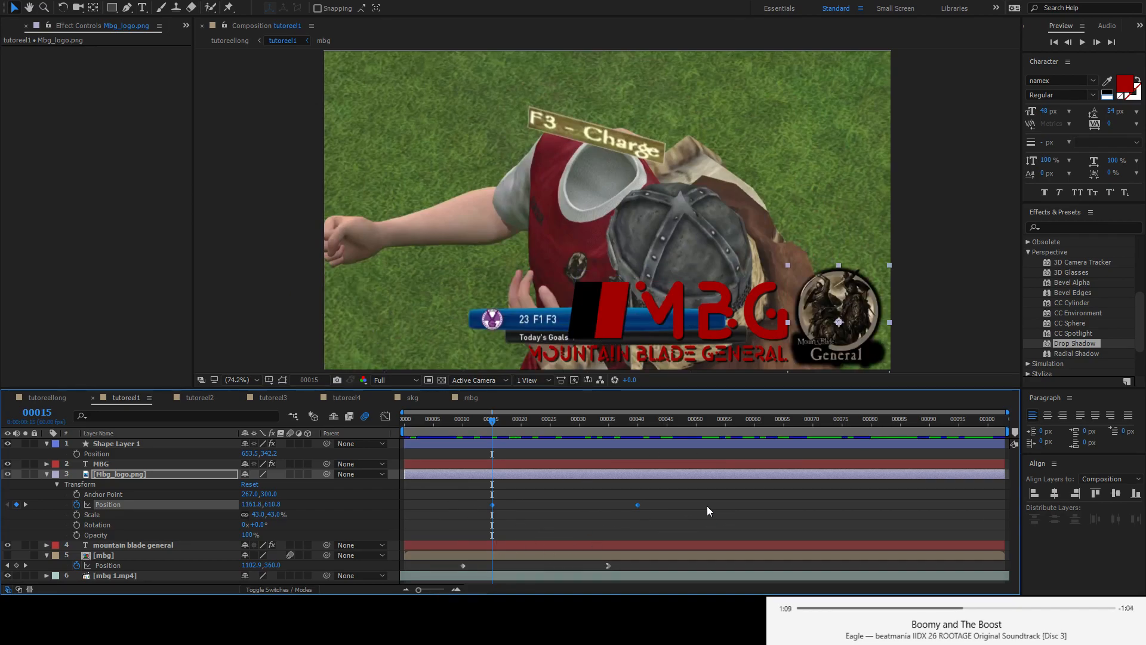
{"action": "left_click", "coordinate": [689, 508]}
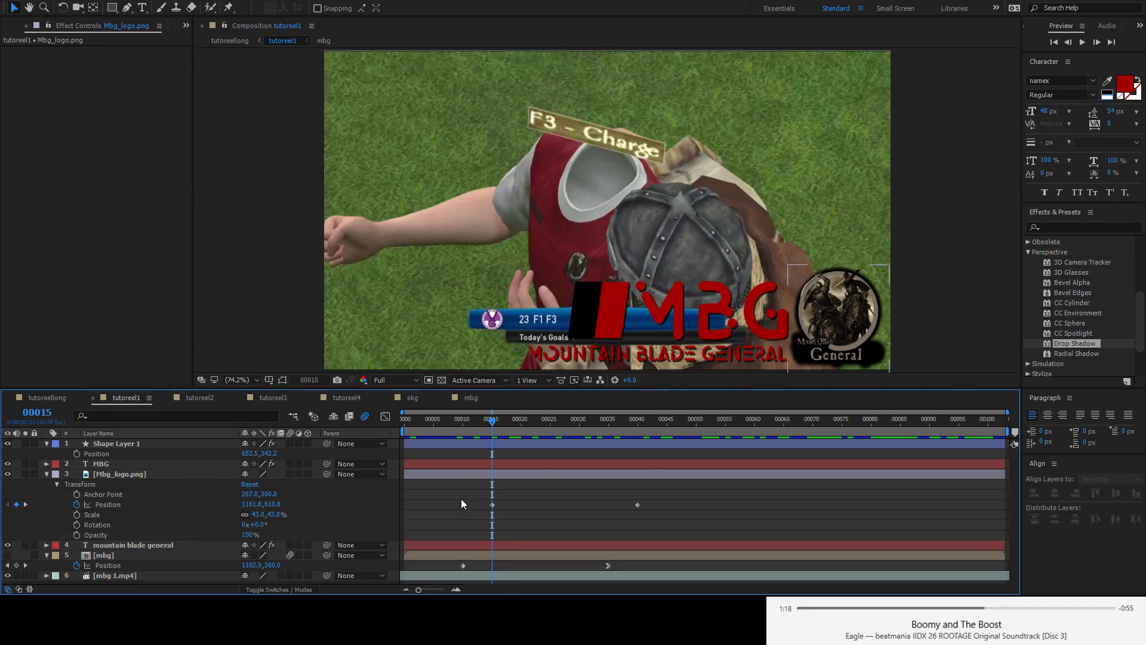
- Move only the logo's frame 15 keyframe horizontally to about -253.2 and preview the slide-in from frame 0
{"action": "left_click_drag", "start_coordinate": [260, 505], "coordinate": [17, 511]}
{"action": "left_click", "coordinate": [119, 473]}
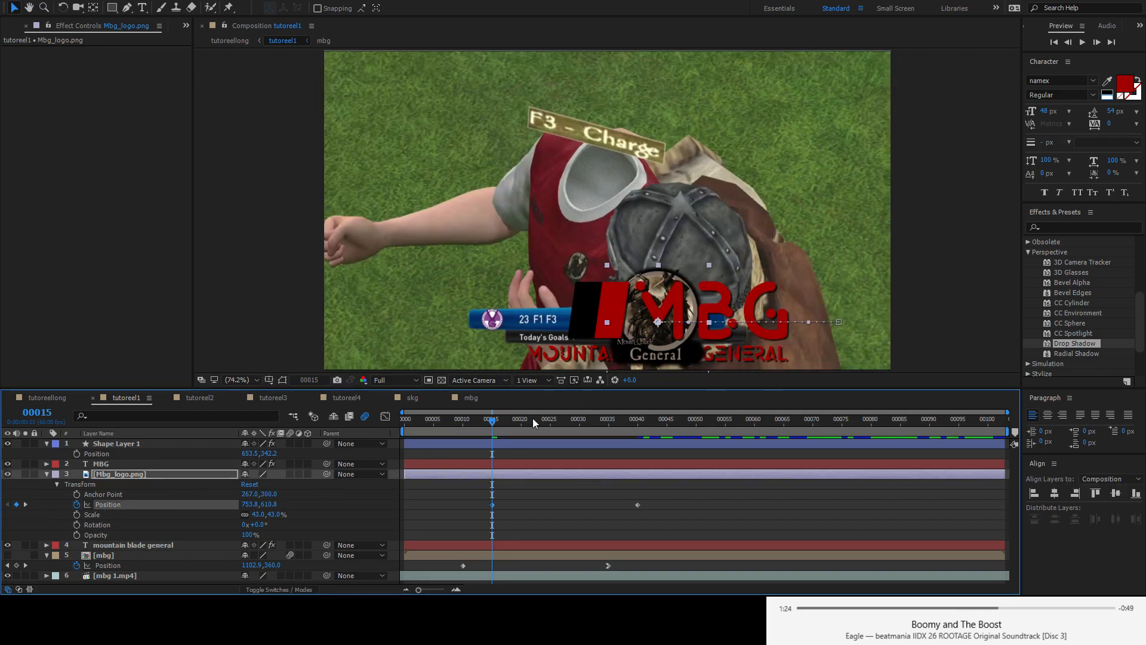
{"action": "left_click_drag", "start_coordinate": [247, 504], "coordinate": [174, 527]}
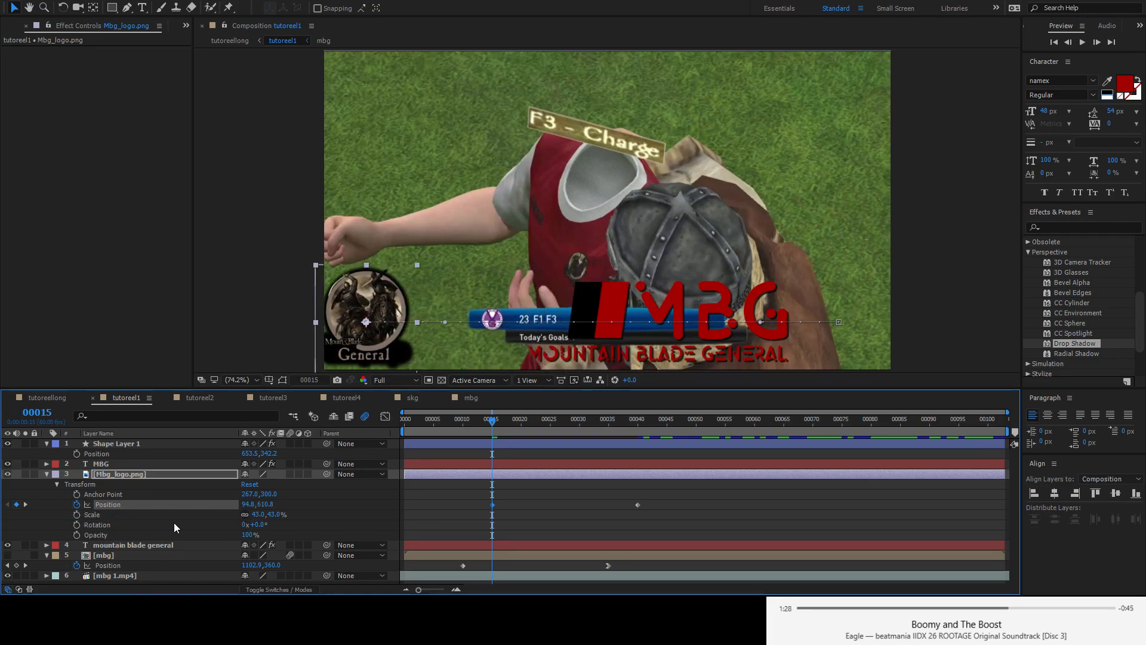
{"action": "left_click_drag", "start_coordinate": [249, 507], "coordinate": [52, 517]}
{"action": "left_click_drag", "start_coordinate": [449, 420], "coordinate": [397, 430]}
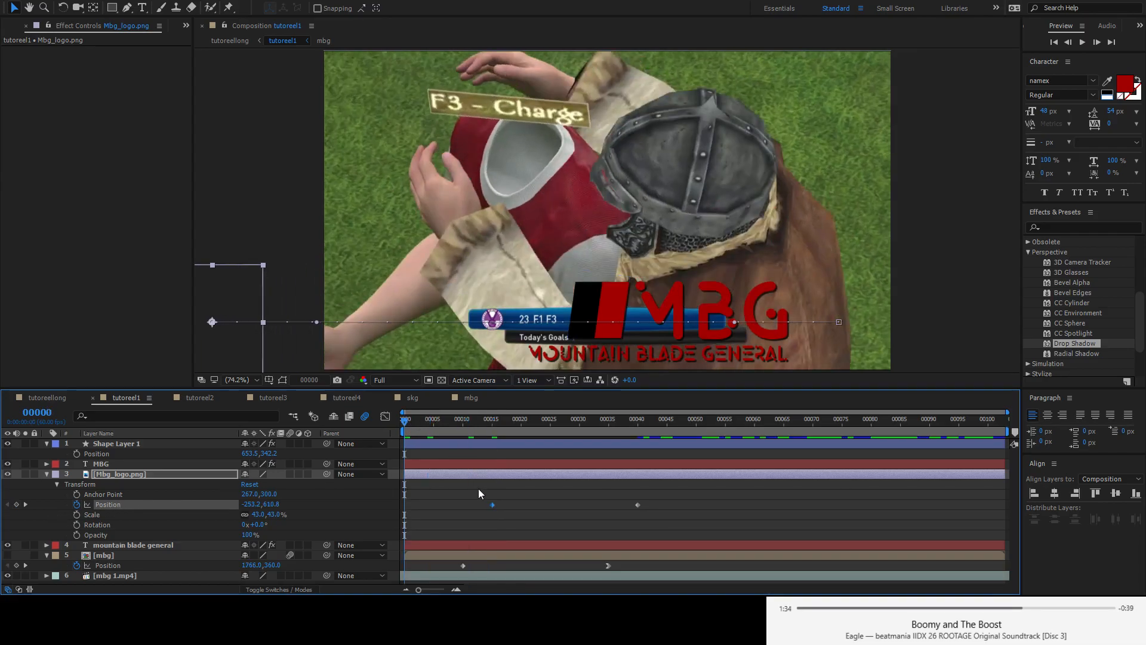
{"action": "key", "text": "space"}
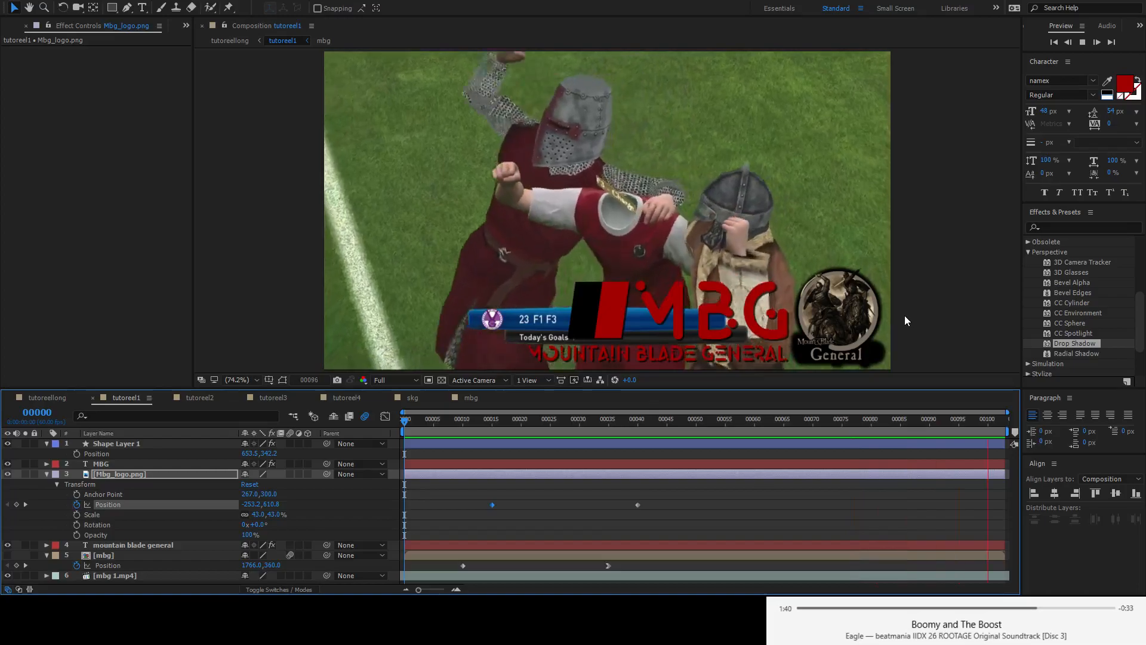
{"action": "key", "text": "space"}
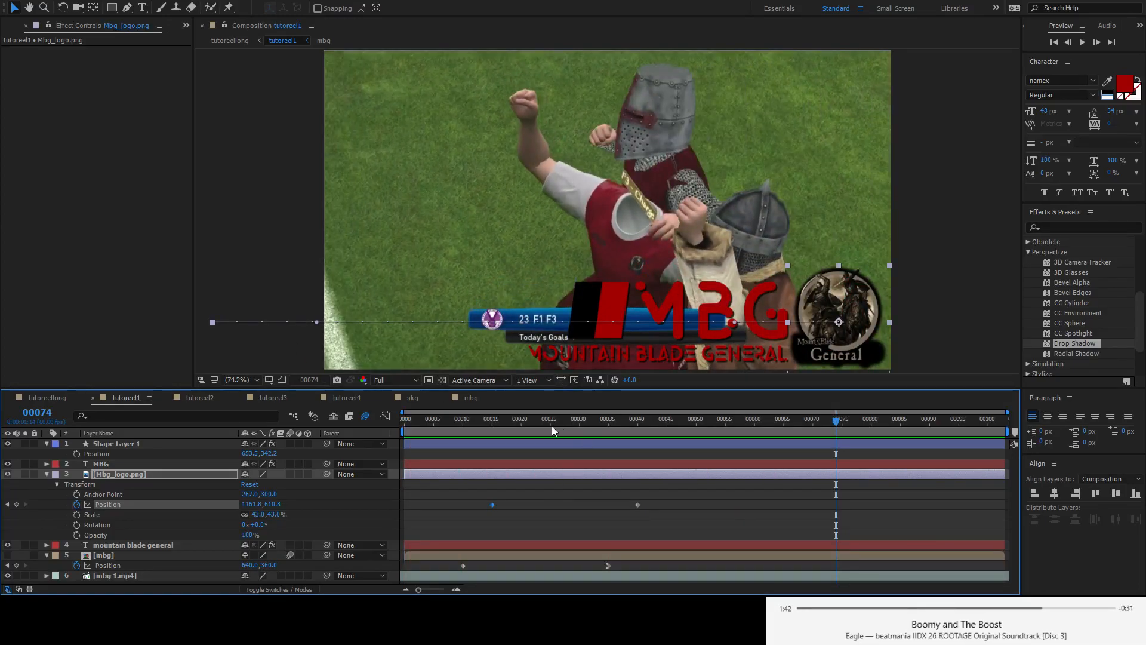
- Set the logo's horizontal position at frame 15 to about 1837.8, preview the entrance, and return the playhead to frame 15
{"action": "left_click_drag", "start_coordinate": [556, 425], "coordinate": [492, 429]}
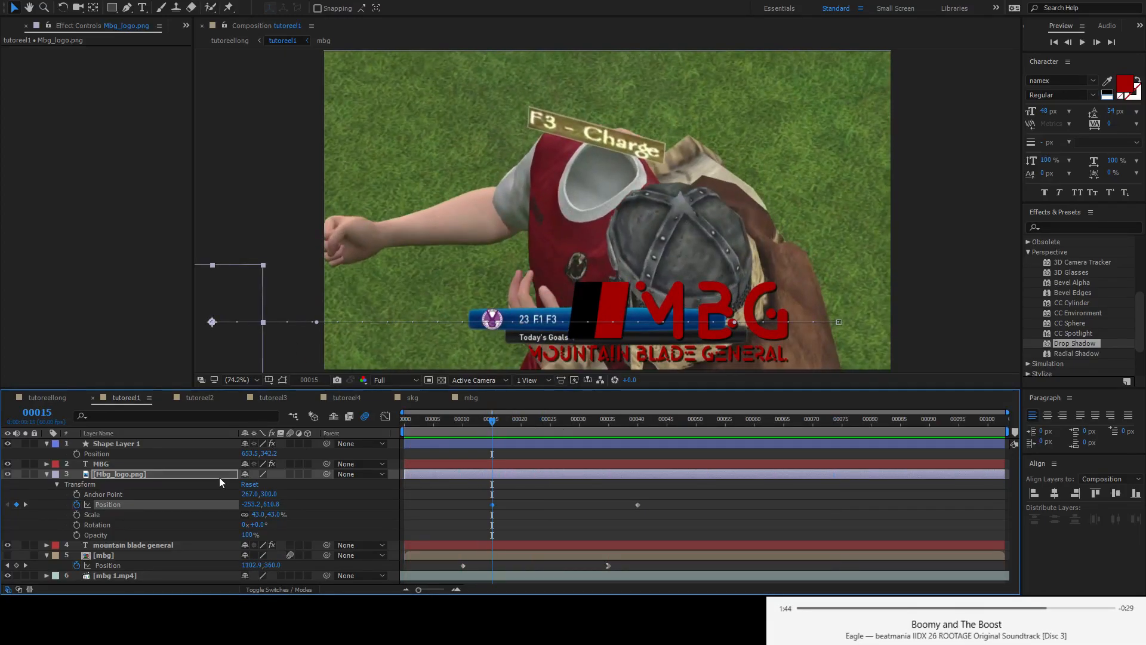
{"action": "left_click_drag", "start_coordinate": [248, 505], "coordinate": [708, 506]}
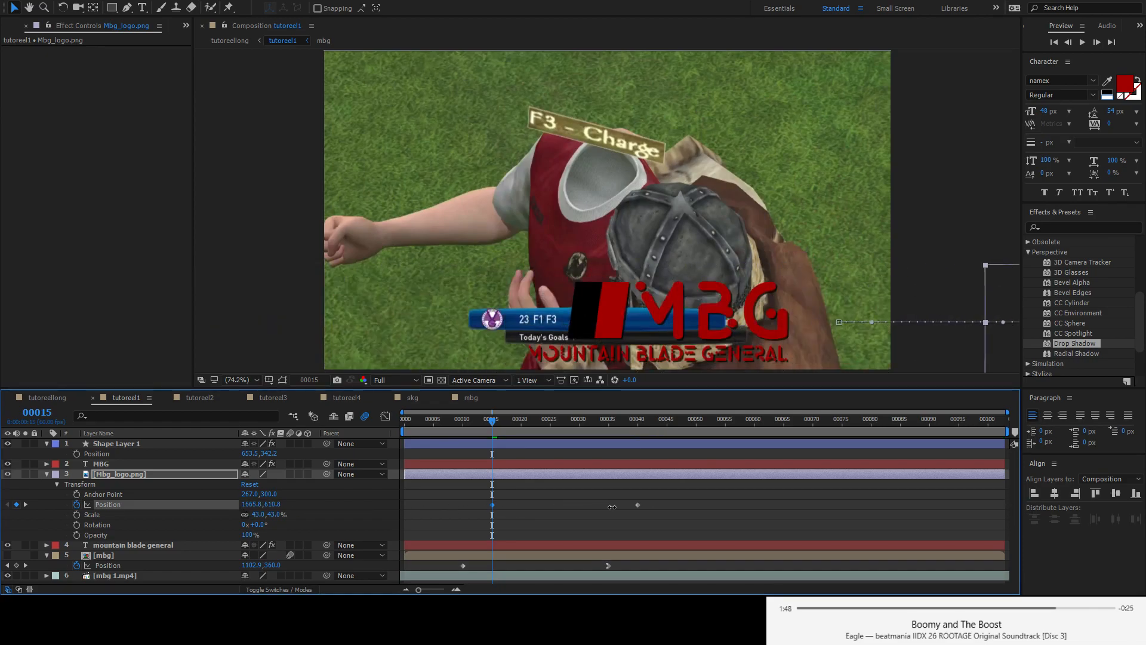
{"action": "key", "text": "space"}
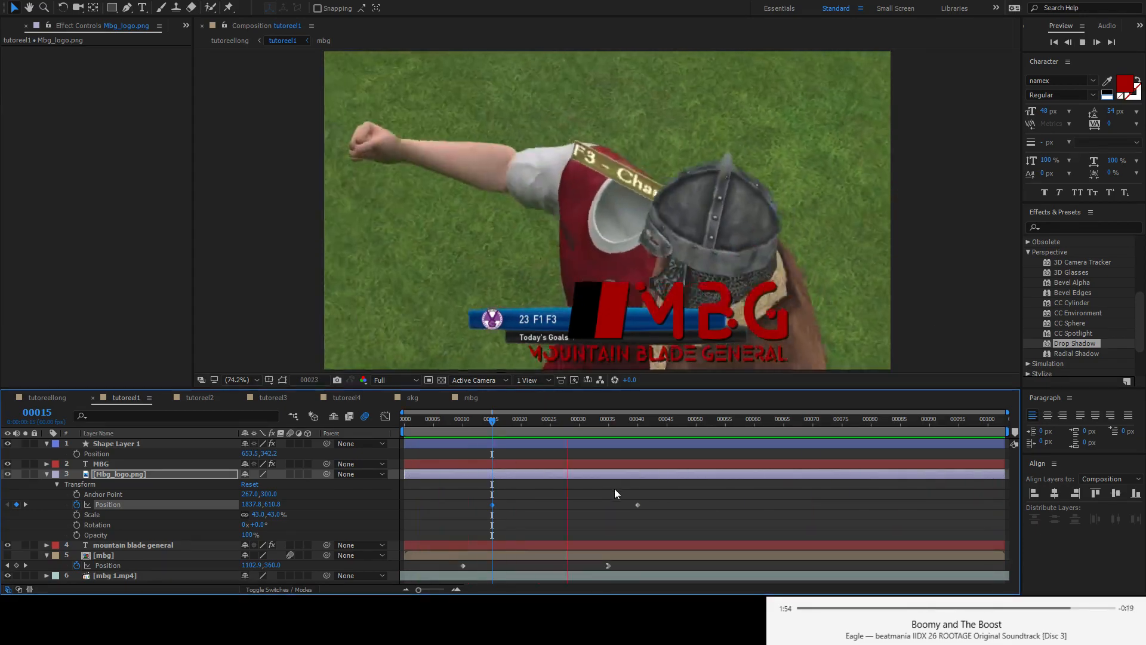
{"action": "key", "text": "space"}
{"action": "left_click_drag", "start_coordinate": [561, 423], "coordinate": [492, 444]}
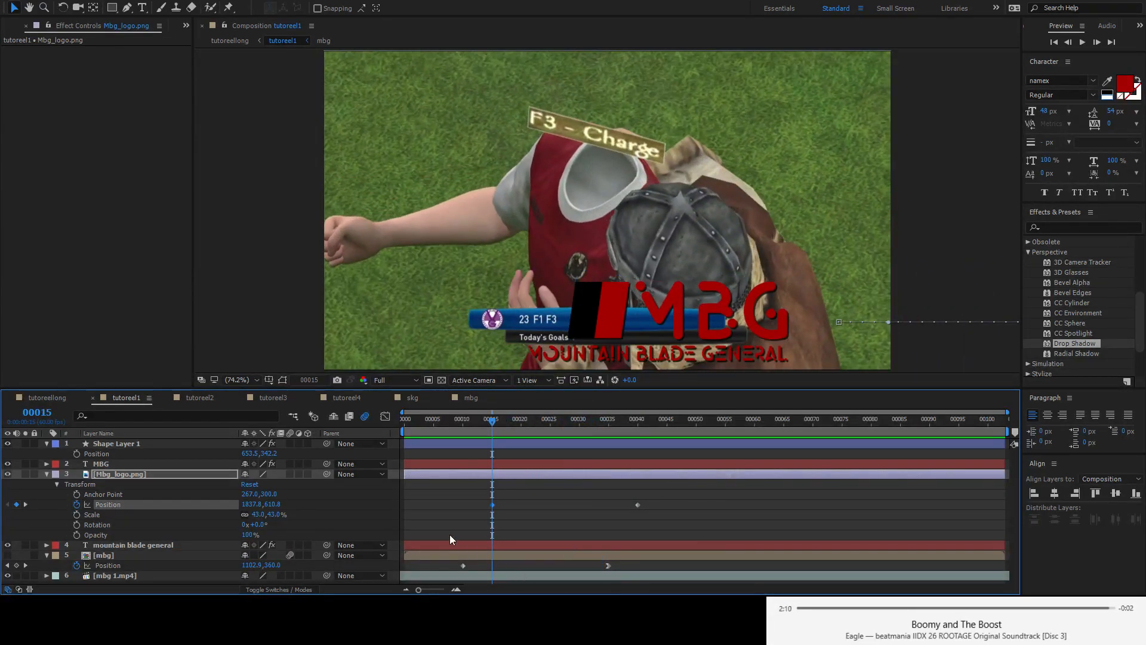
- Show the speed curve of the logo's Position keyframes in the Graph Editor, keeping the playhead at frame 15
{"action": "left_click", "coordinate": [385, 417]}
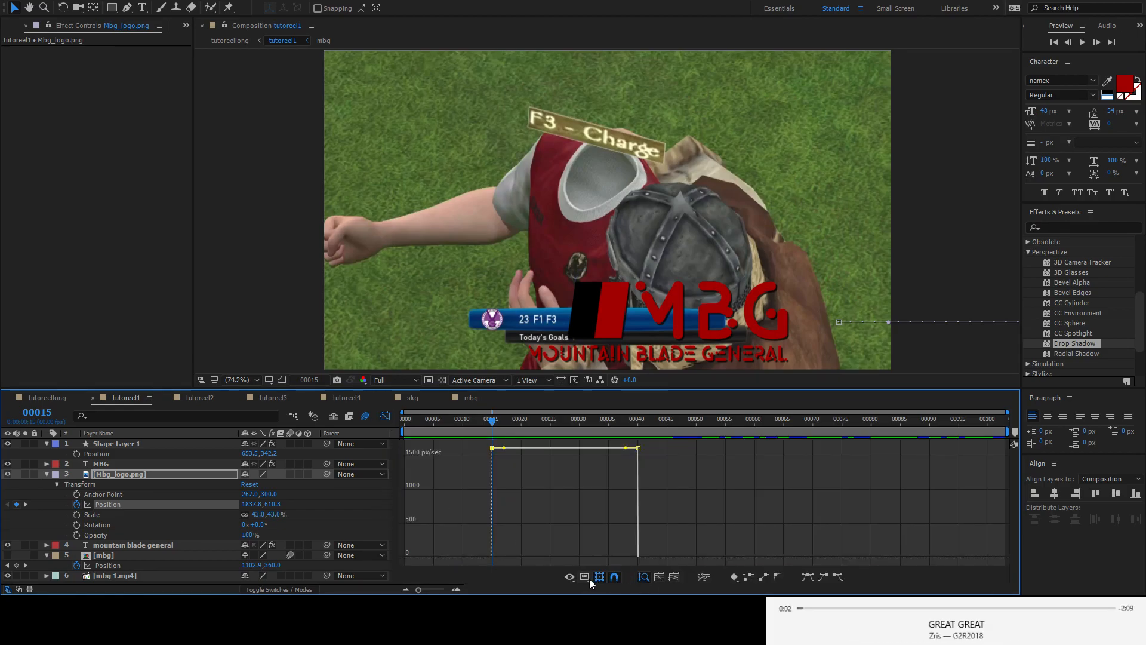
{"action": "right_click", "coordinate": [618, 453]}
{"action": "left_click", "coordinate": [650, 501]}
{"action": "mouse_move", "coordinate": [493, 424]}
{"action": "left_mouse_down"}
{"action": "mouse_move", "coordinate": [638, 427]}
{"action": "mouse_move", "coordinate": [492, 425]}
{"action": "left_mouse_up"}
- Try raising the logo's speed at the frame 40 keyframe to about 3114 px/sec and preview the motion
{"action": "mouse_move", "coordinate": [638, 452]}
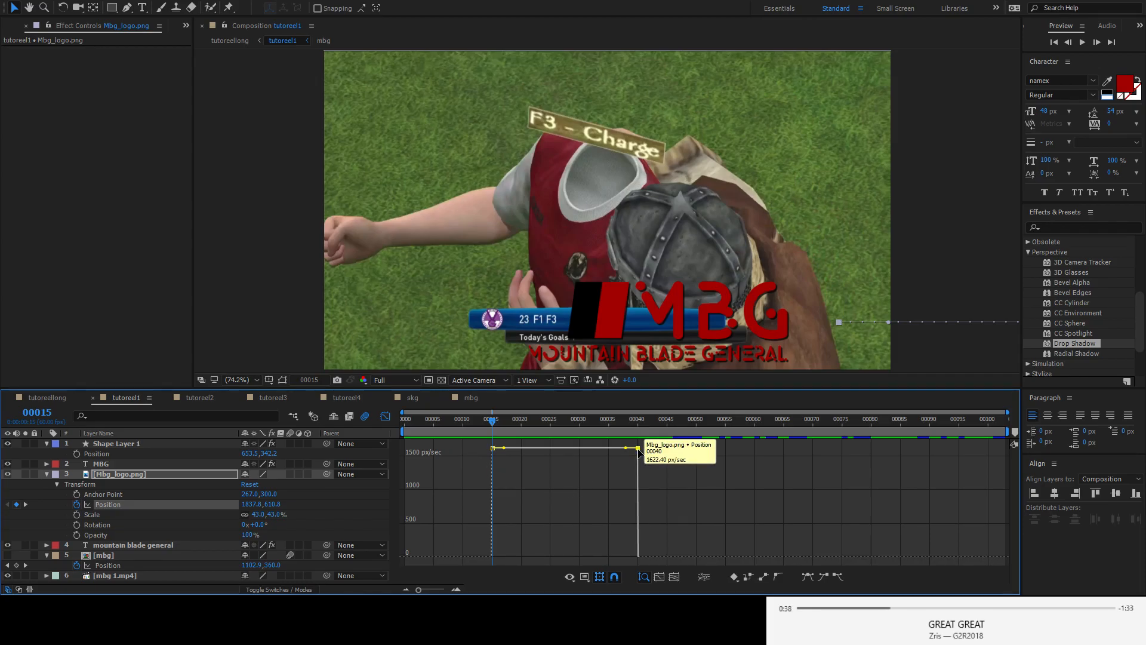
{"action": "mouse_move", "coordinate": [638, 452]}
{"action": "left_mouse_down"}
{"action": "mouse_move", "coordinate": [636, 558]}
{"action": "mouse_move", "coordinate": [650, 461]}
{"action": "mouse_move", "coordinate": [638, 459]}
{"action": "left_mouse_up"}
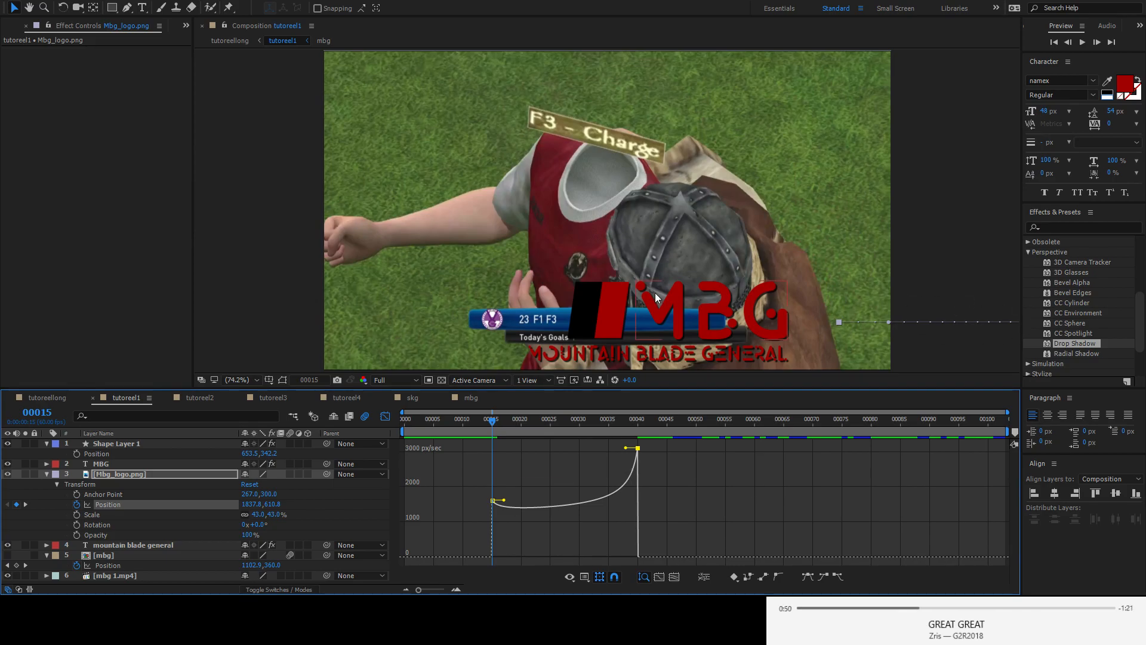
{"action": "key", "text": "space"}
{"action": "left_click_drag", "start_coordinate": [619, 424], "coordinate": [496, 462]}
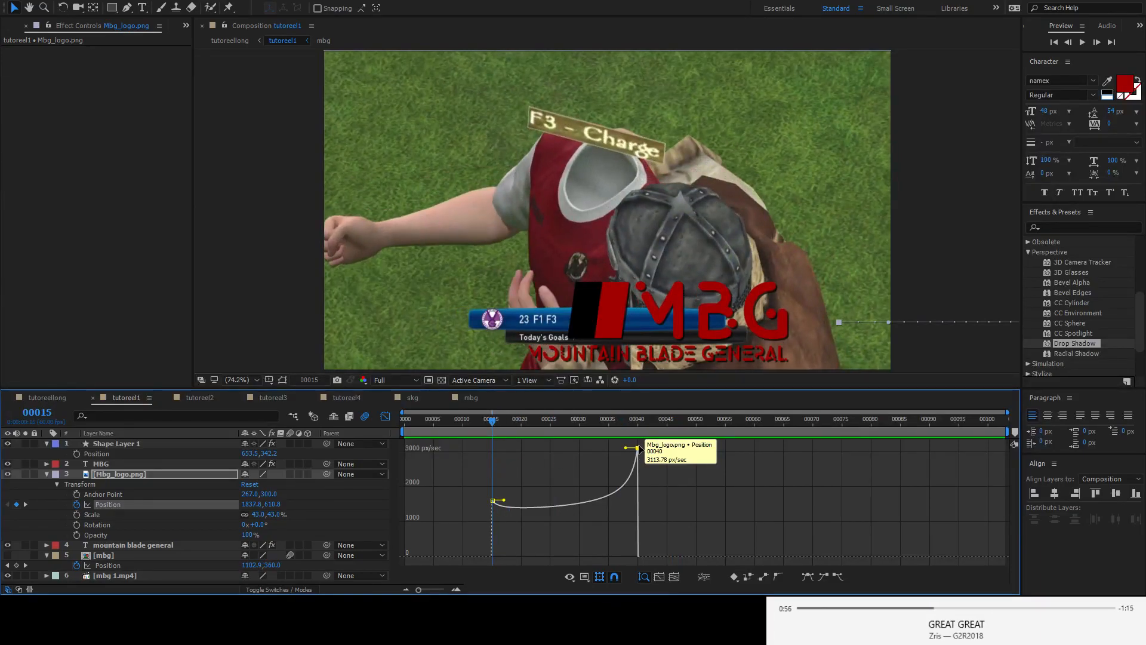
- Lower the logo's speed at the frame 40 keyframe to 0 px/sec and preview the slowing motion from about frame 15
{"action": "left_click_drag", "start_coordinate": [638, 448], "coordinate": [640, 564]}
{"action": "key", "text": "space"}
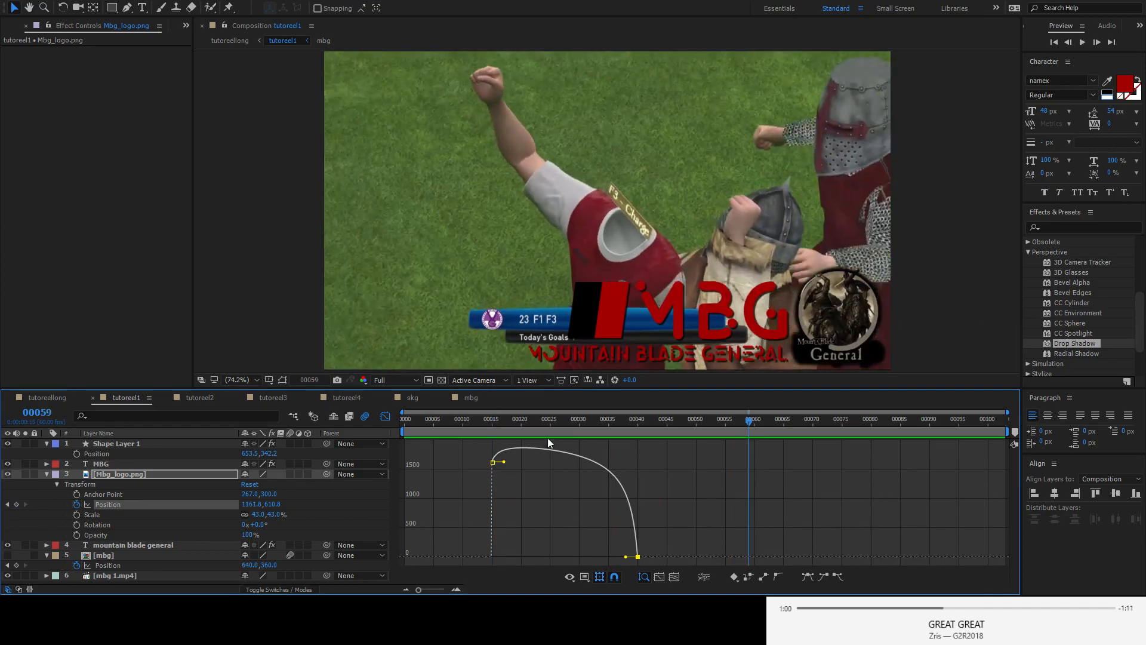
{"action": "left_click", "coordinate": [481, 429]}
{"action": "key", "text": "space"}
{"action": "left_click_drag", "start_coordinate": [513, 430], "coordinate": [492, 431]}
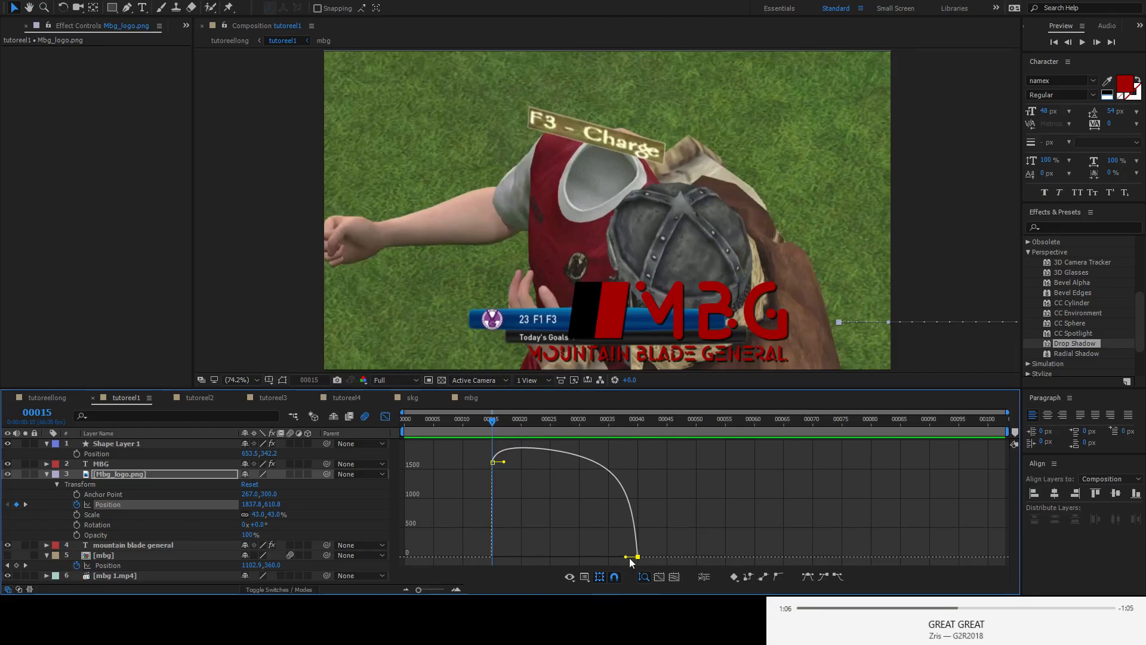
- Flatten the logo's speed curve again by raising the frame 40 keyframe to about 1620 px/sec, and reselect that keyframe
{"action": "left_click_drag", "start_coordinate": [637, 557], "coordinate": [638, 463]}
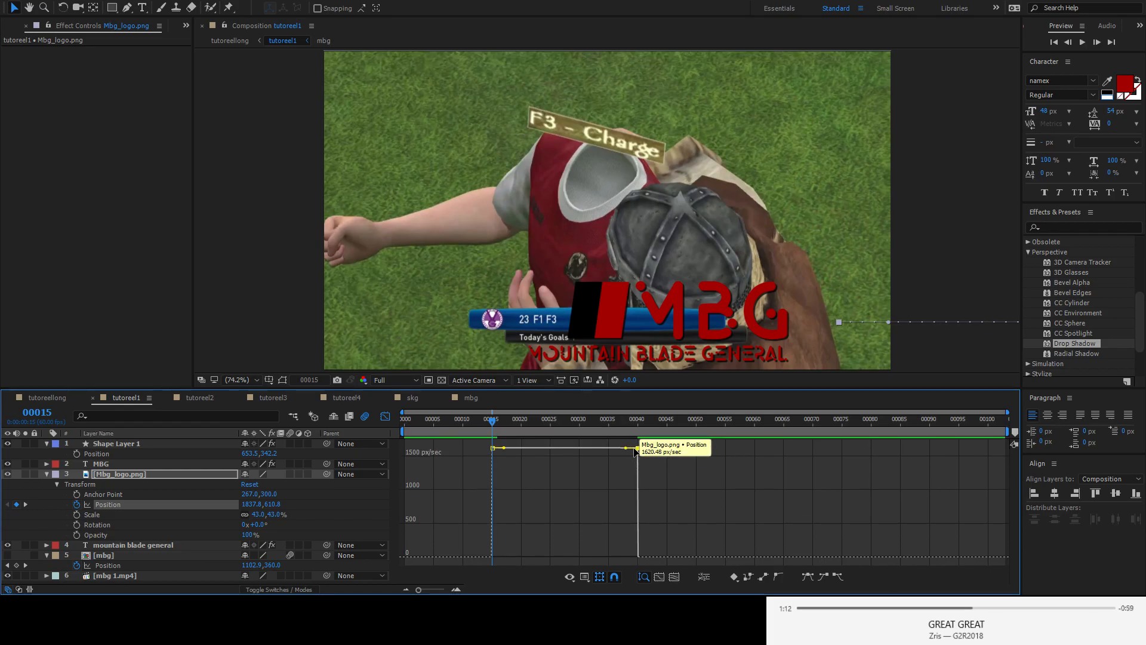
{"action": "left_click", "coordinate": [637, 454]}
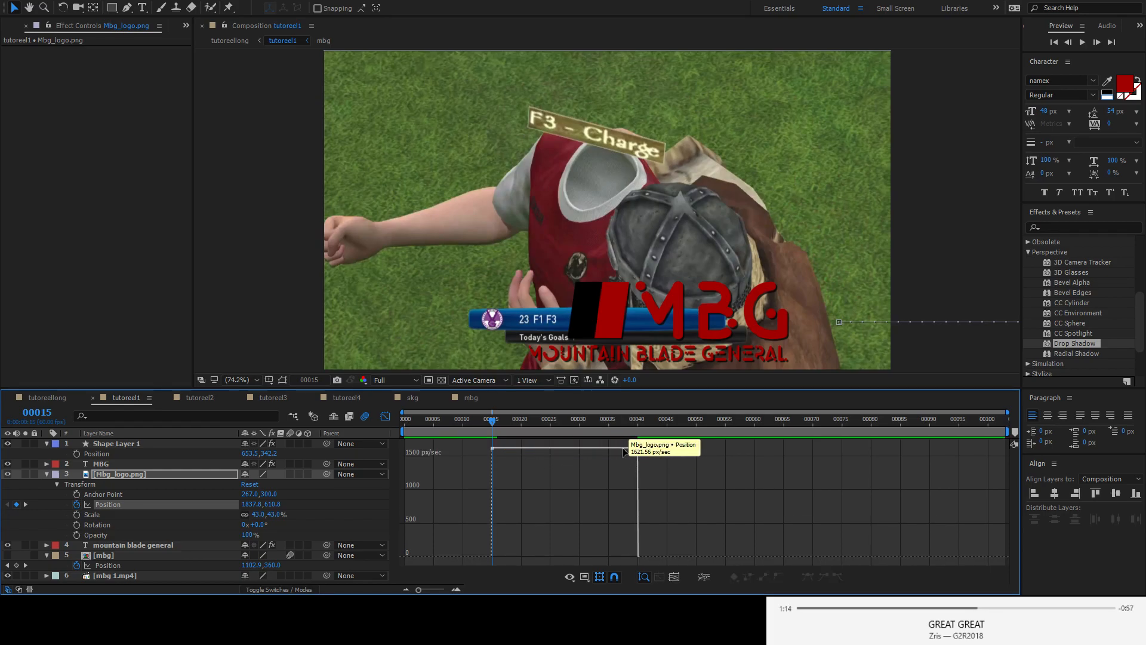
{"action": "left_click", "coordinate": [637, 449]}
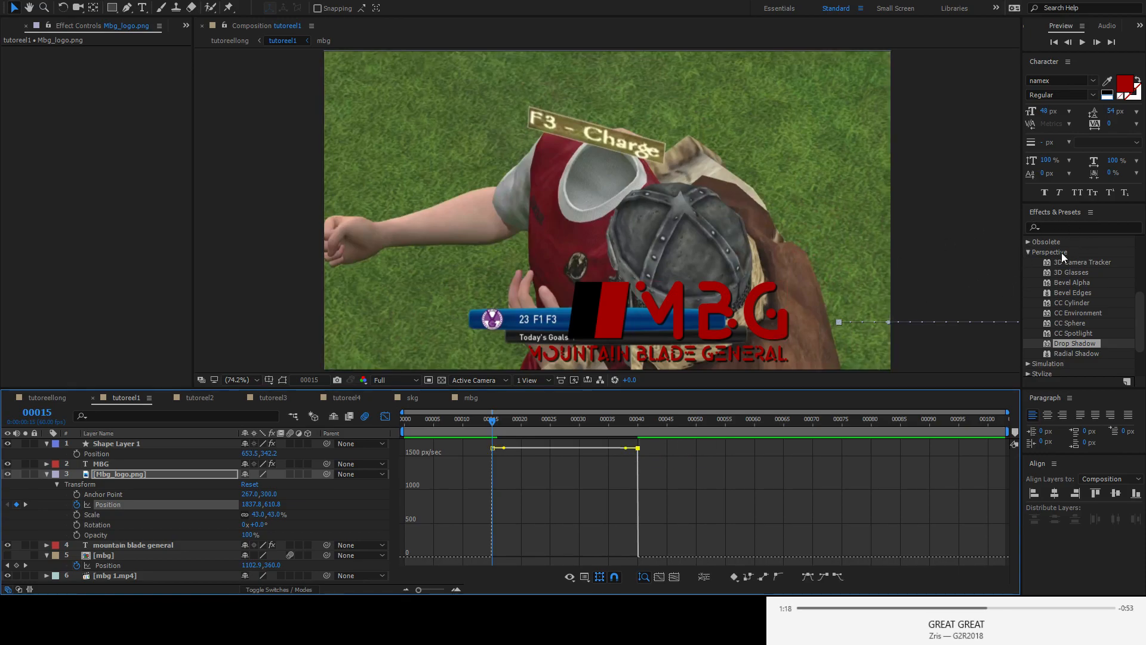
- Ease the logo into frame 40 by lowering its speed there to 0 and extending the incoming handle to about frame 27
{"action": "mouse_move", "coordinate": [638, 449]}
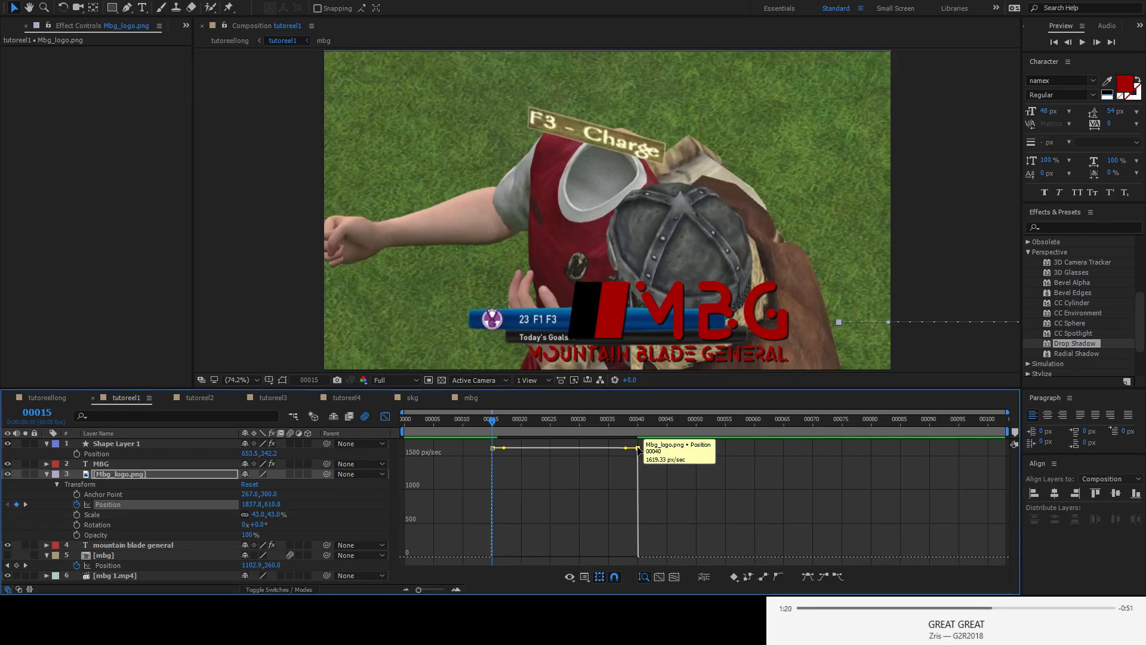
{"action": "left_click_drag", "start_coordinate": [639, 452], "coordinate": [645, 560]}
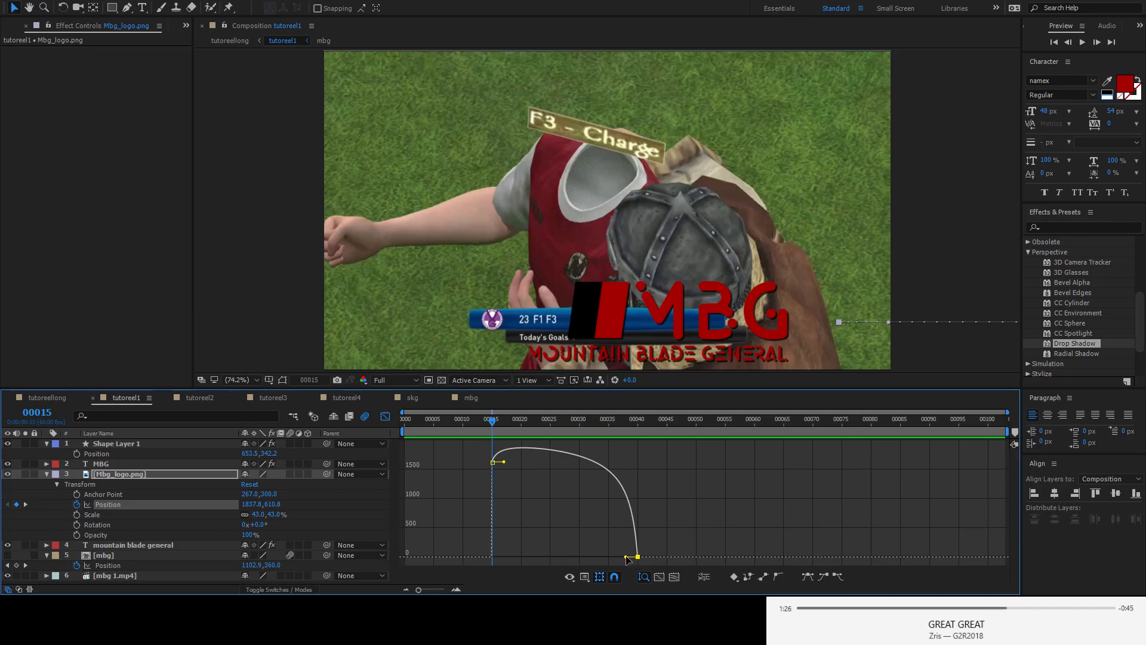
{"action": "left_click_drag", "start_coordinate": [626, 559], "coordinate": [548, 564]}
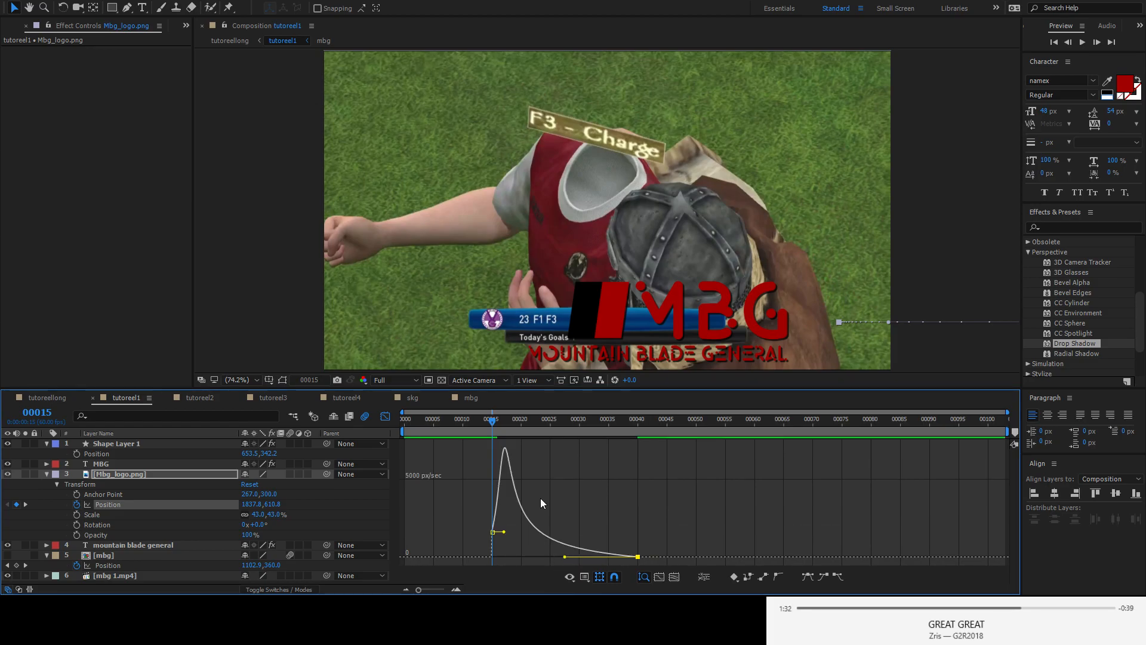
- Preview the eased logo entrance from frame 0 and stop playback once the logo has settled
{"action": "left_click_drag", "start_coordinate": [489, 423], "coordinate": [407, 464]}
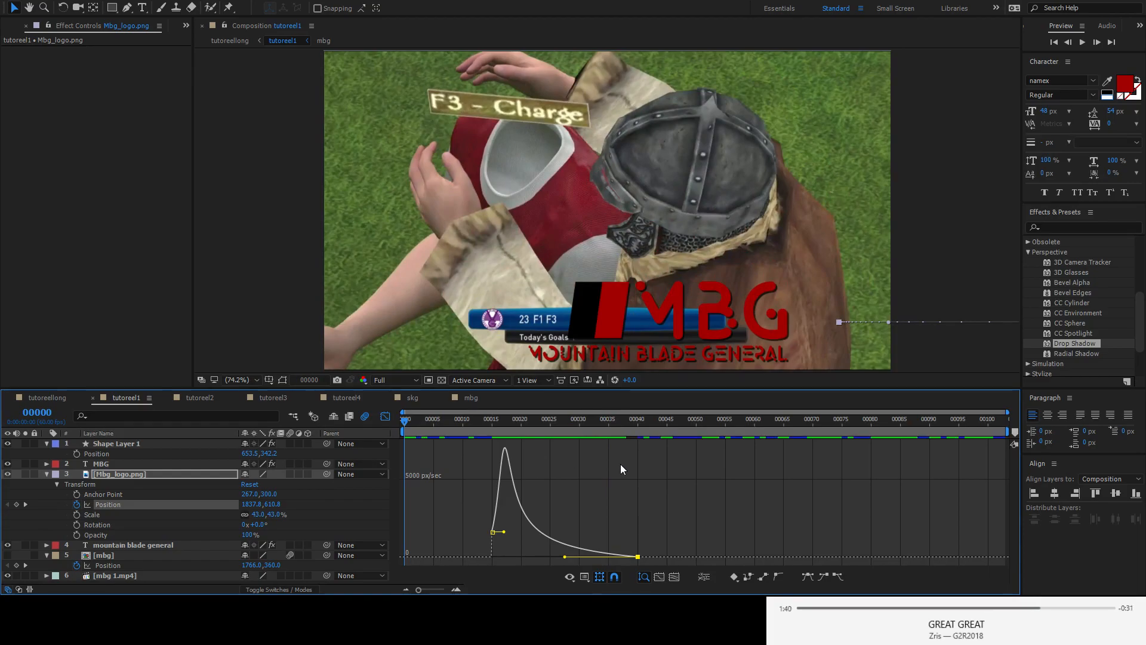
{"action": "key", "text": "space"}
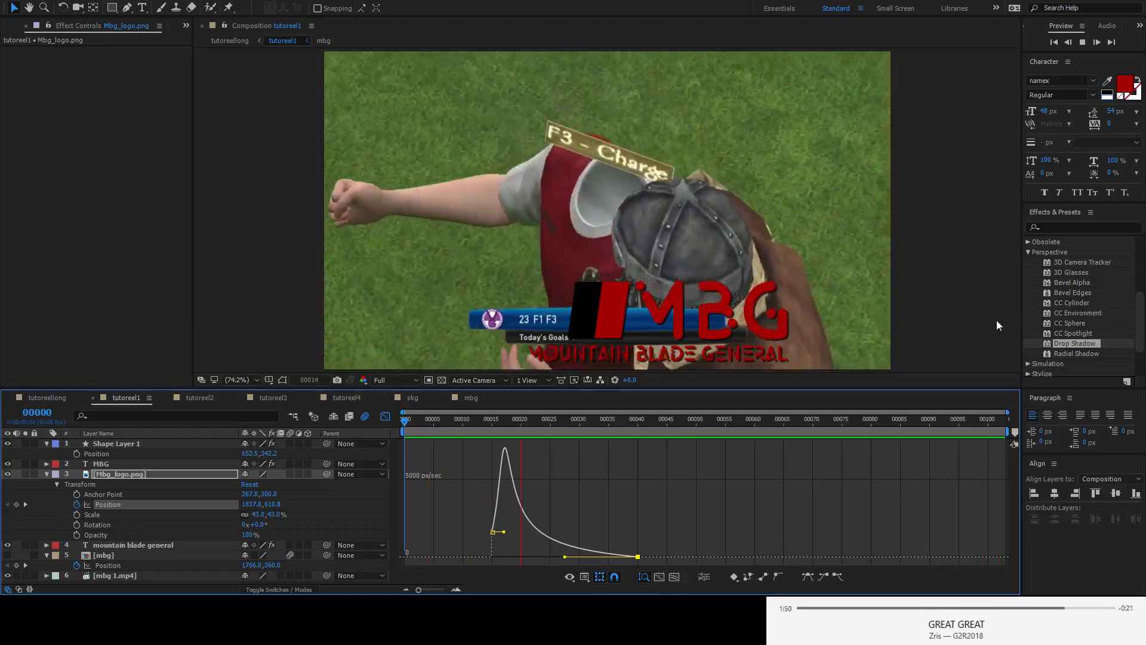
{"action": "key", "text": "space"}
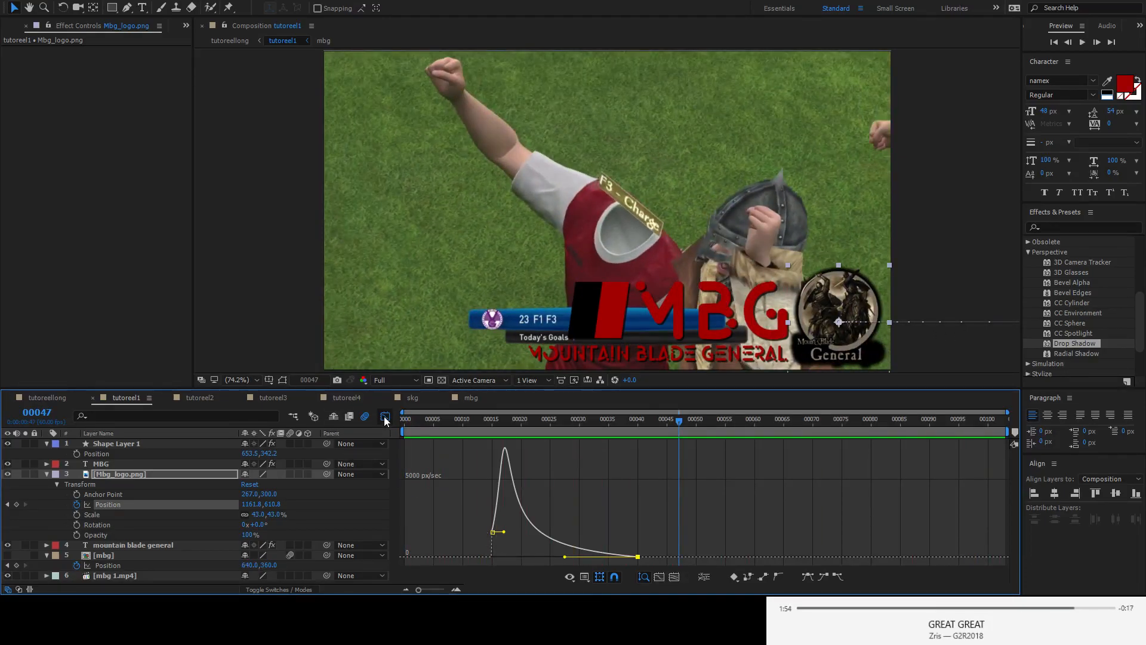
- Return the timeline from the speed graph to the keyframe view and set the current time to frame 15
{"action": "left_click_drag", "start_coordinate": [658, 423], "coordinate": [644, 448]}
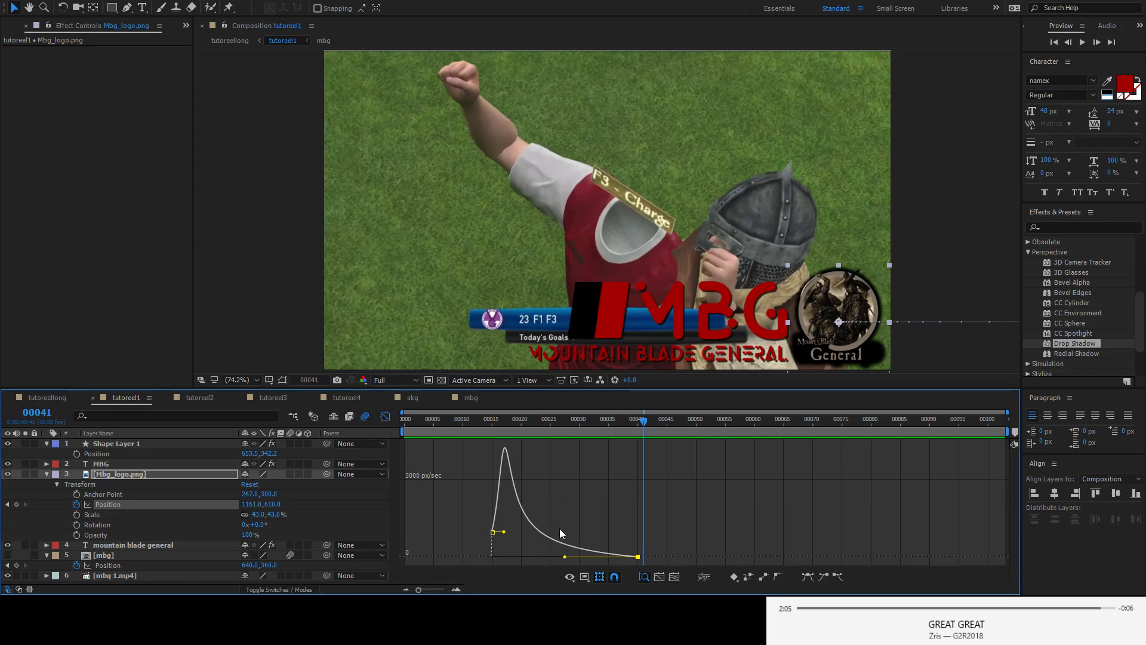
{"action": "left_click", "coordinate": [387, 416]}
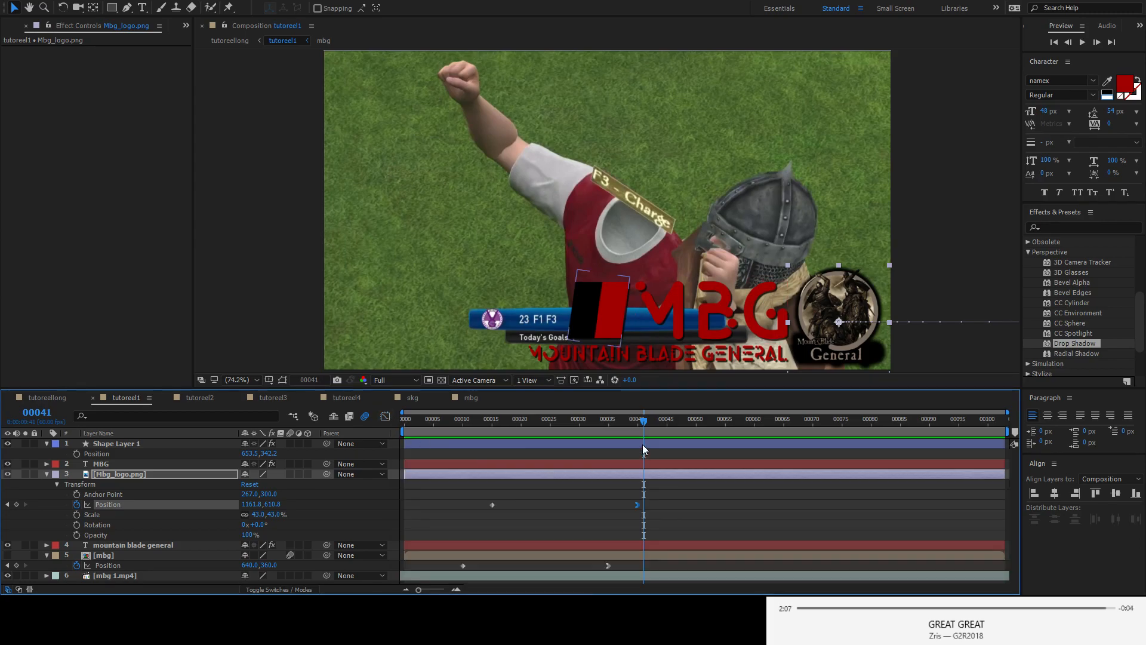
{"action": "left_click_drag", "start_coordinate": [642, 428], "coordinate": [493, 473]}
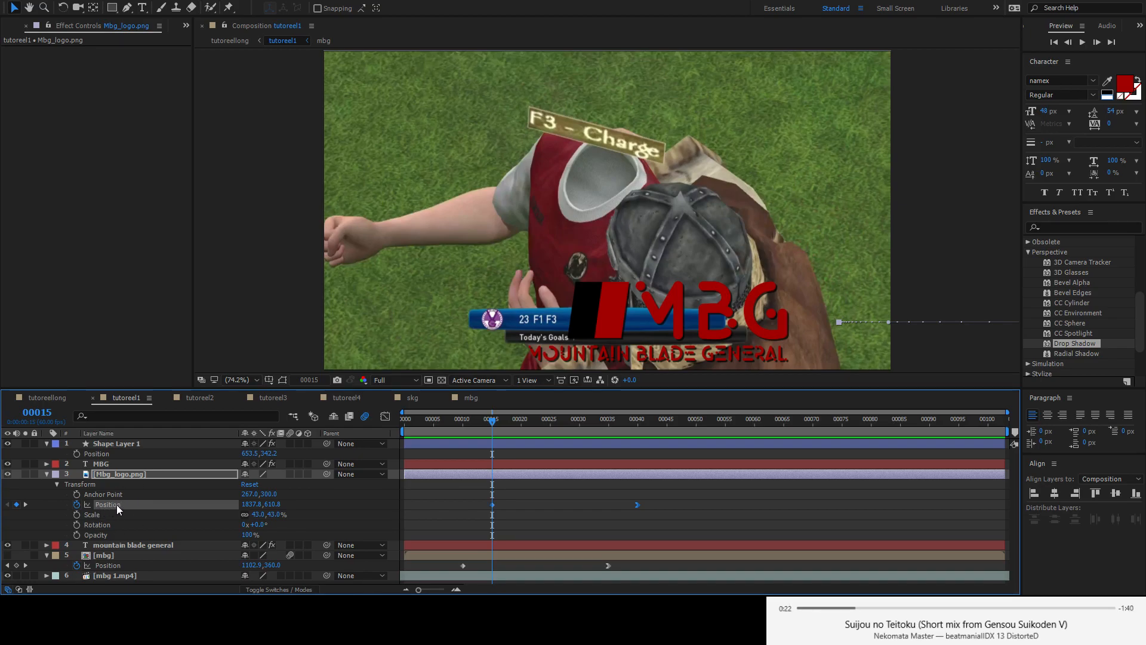
- Copy the logo's Position keyframes onto the MBG text layer's transform, starting at frame 15
{"action": "left_click", "coordinate": [122, 473]}
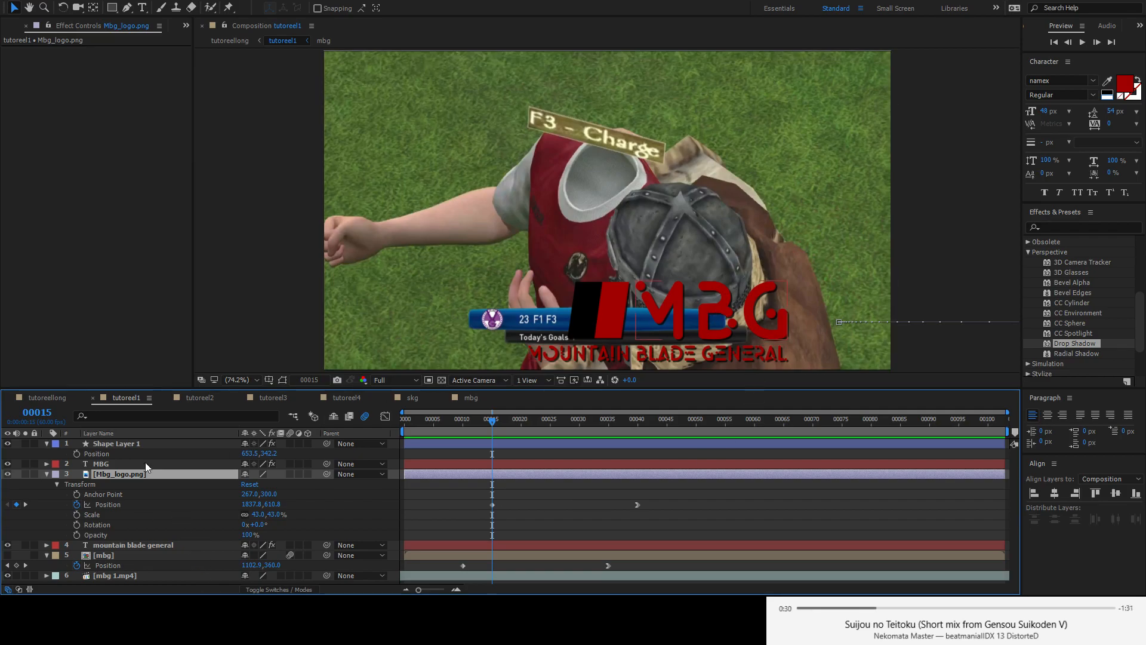
{"action": "left_click", "coordinate": [112, 464]}
{"action": "left_click", "coordinate": [46, 464]}
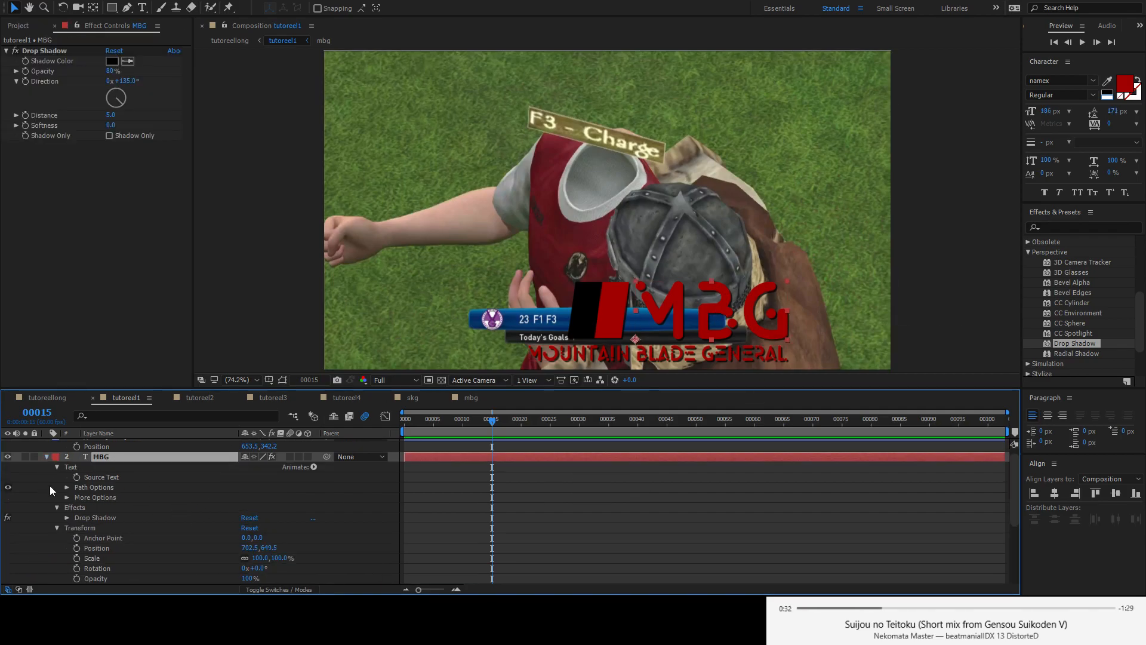
{"action": "left_click", "coordinate": [69, 530]}
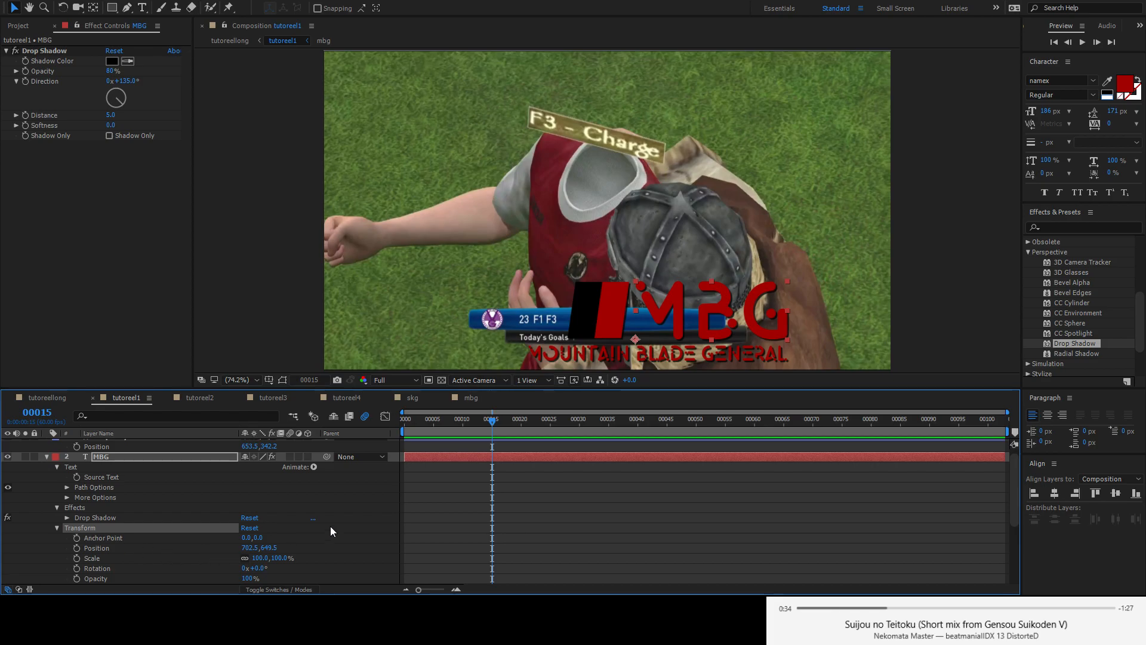
{"action": "key", "text": "ctrl+v"}
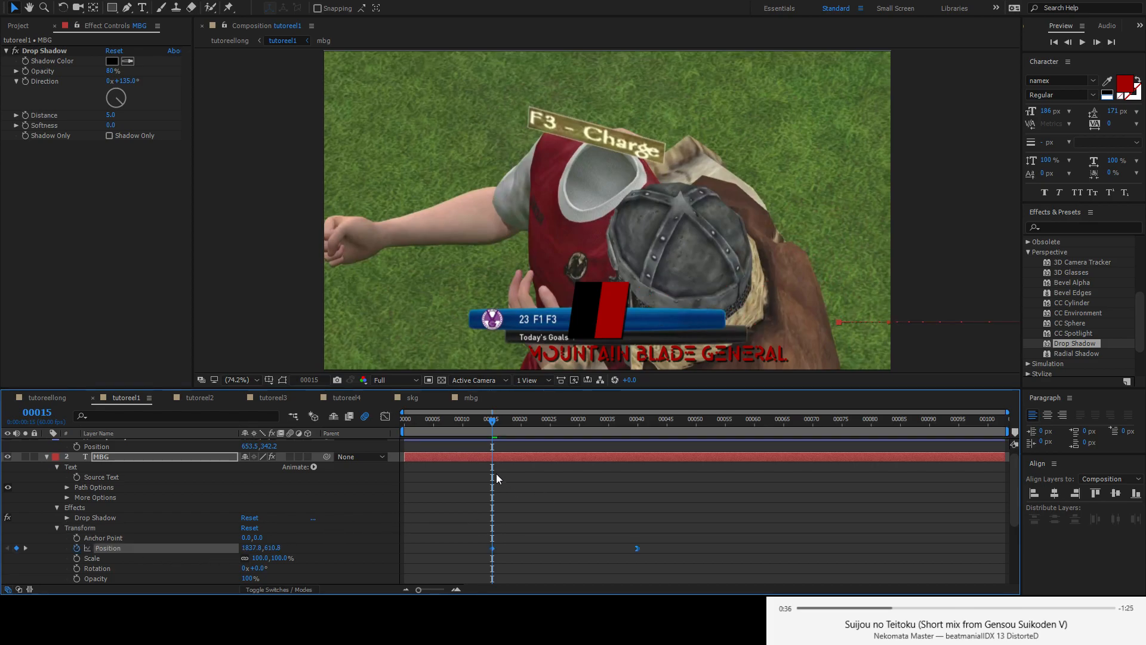
- Preview the MBG text's pasted motion from frame 15 and stop with the current time at frame 40
{"action": "key", "text": "space"}
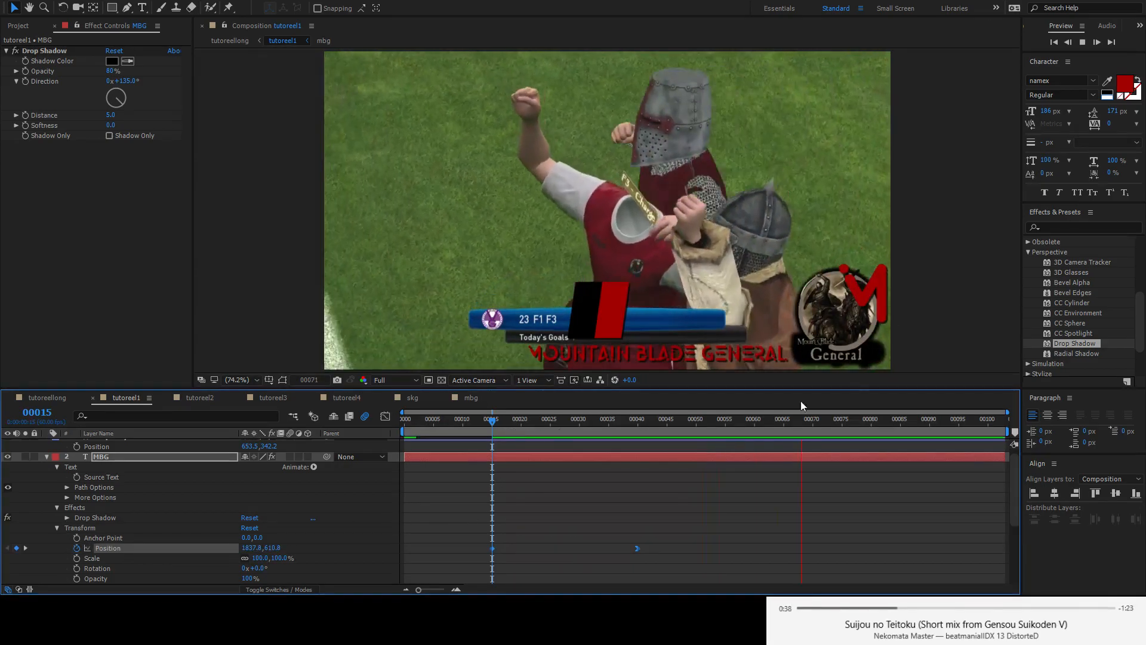
{"action": "left_click", "coordinate": [881, 288]}
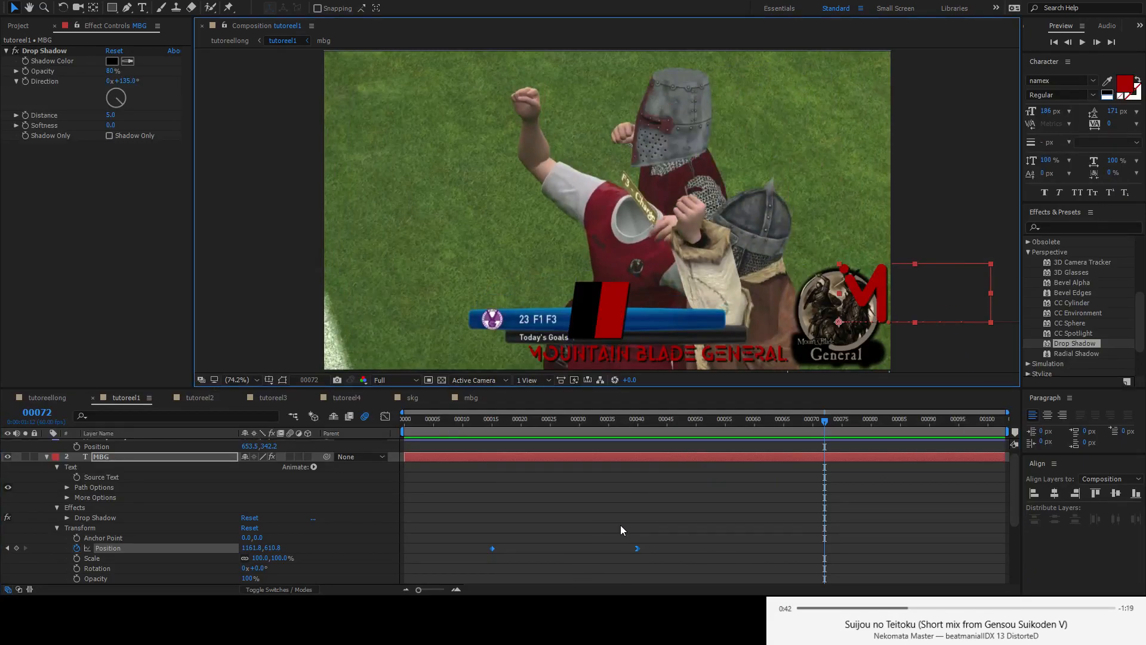
{"action": "left_click_drag", "start_coordinate": [776, 425], "coordinate": [637, 478]}
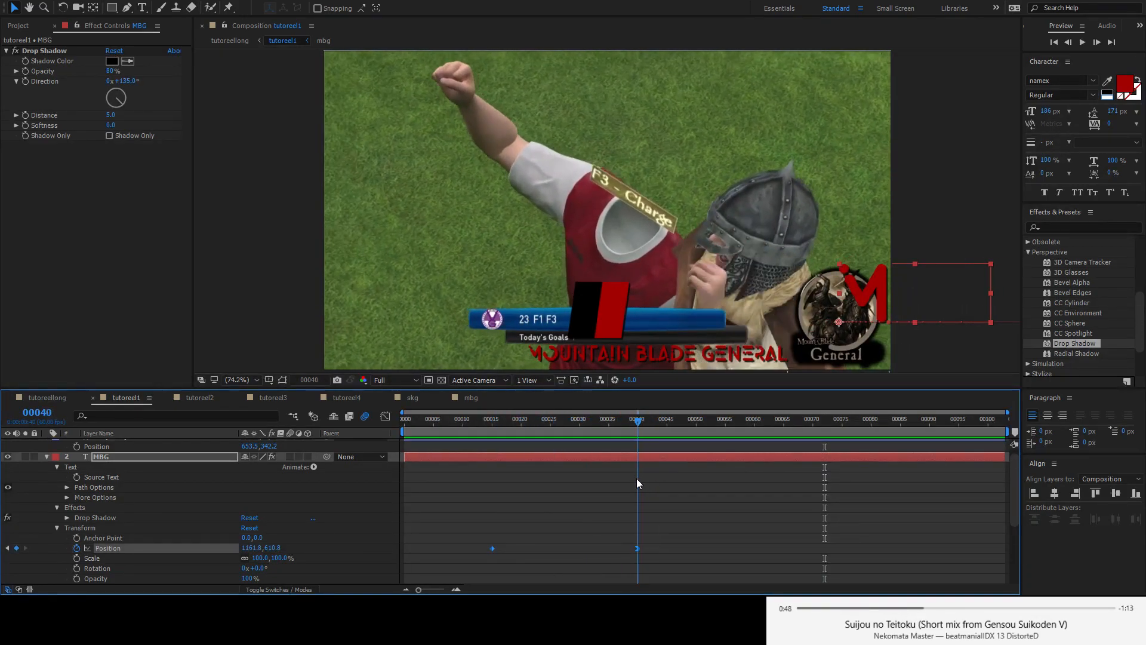
- Compare the Position values and keyframes of the MBG text and Mbg_logo.png layers at frame 40
{"action": "scroll", "coordinate": [597, 486], "scroll_direction": "down", "scroll_amount": 3}
{"action": "scroll", "coordinate": [513, 496], "scroll_direction": "up", "scroll_amount": 1}
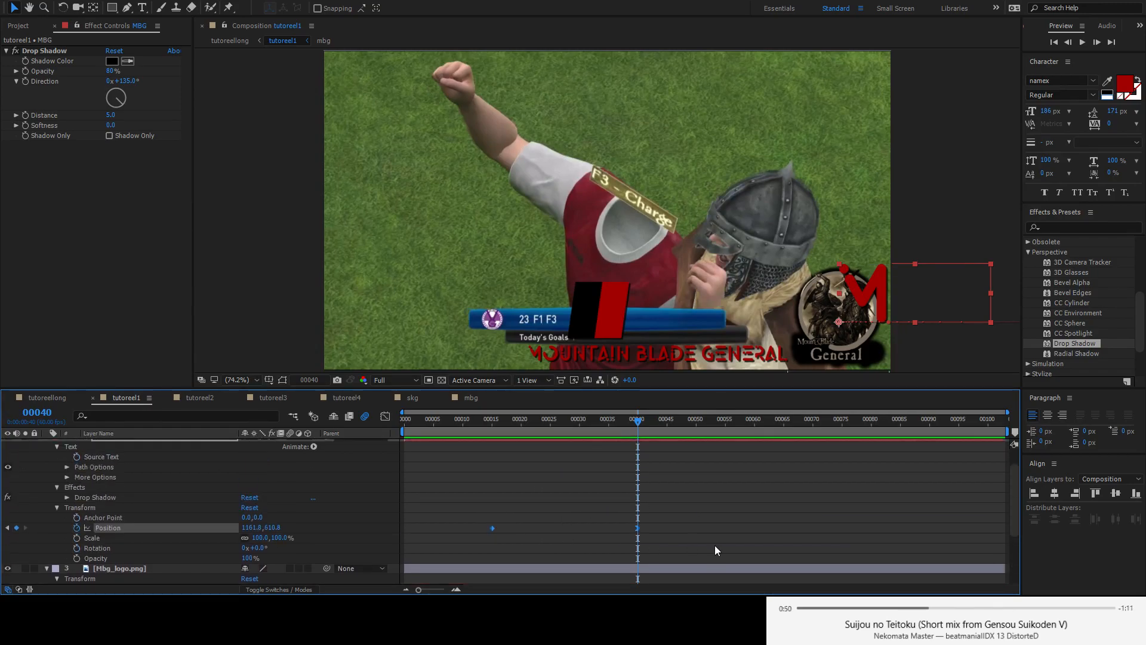
{"action": "scroll", "coordinate": [468, 522], "scroll_direction": "down", "scroll_amount": 5}
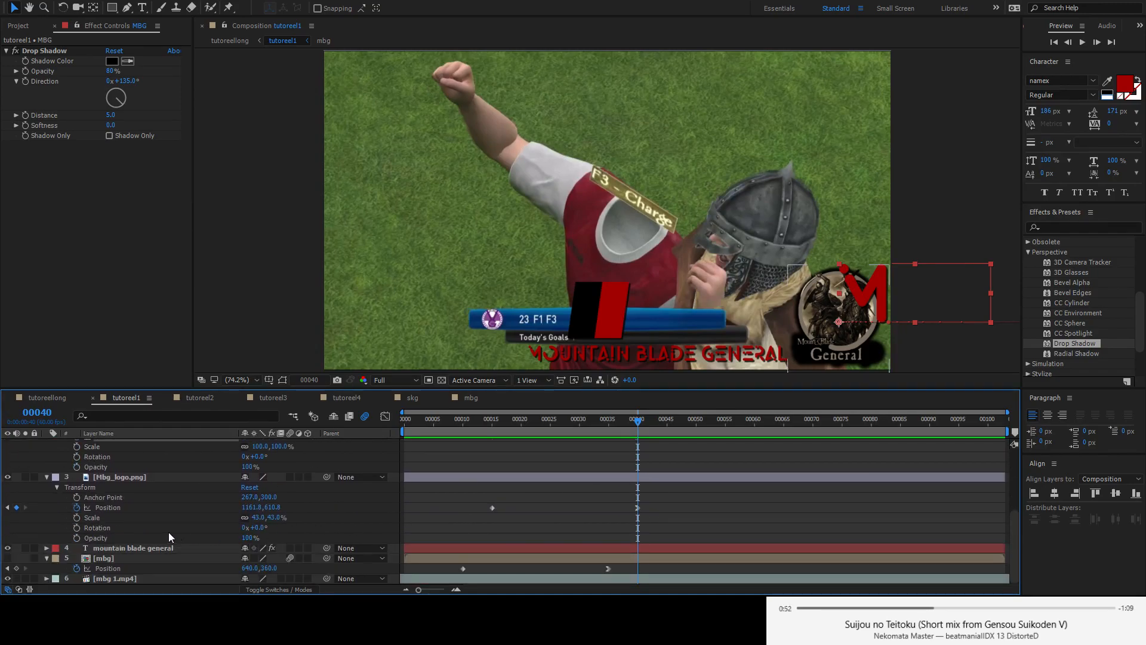
{"action": "left_click", "coordinate": [123, 508]}
{"action": "scroll", "coordinate": [130, 486], "scroll_direction": "up", "scroll_amount": 6}
{"action": "left_click", "coordinate": [120, 464]}
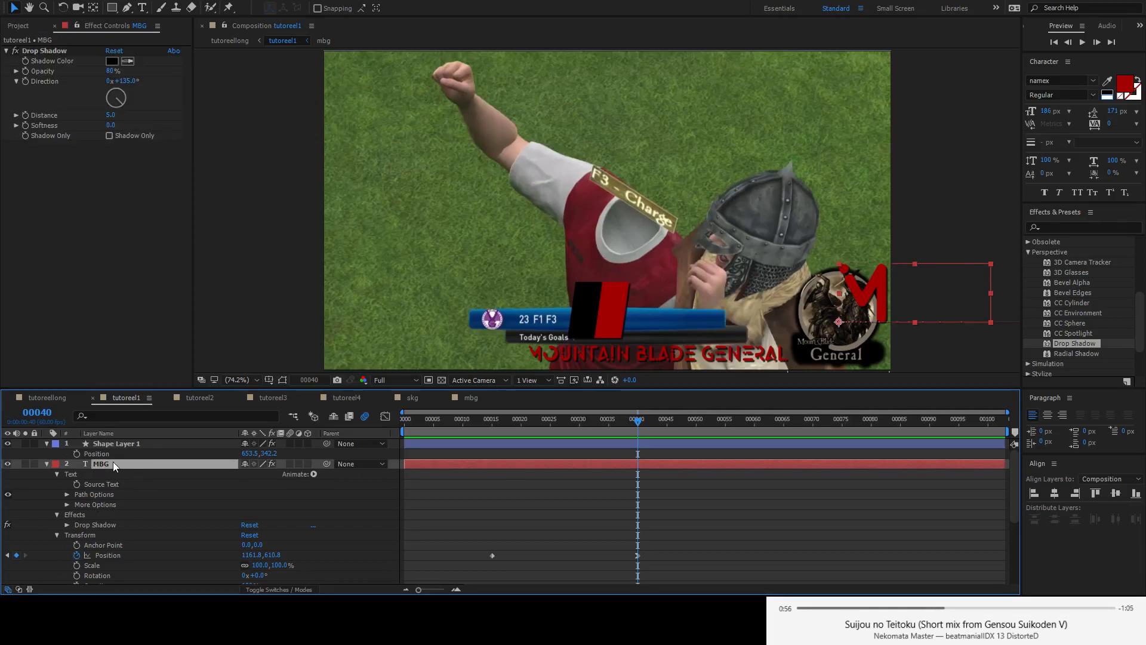
{"action": "scroll", "coordinate": [113, 461], "scroll_direction": "down", "scroll_amount": 6}
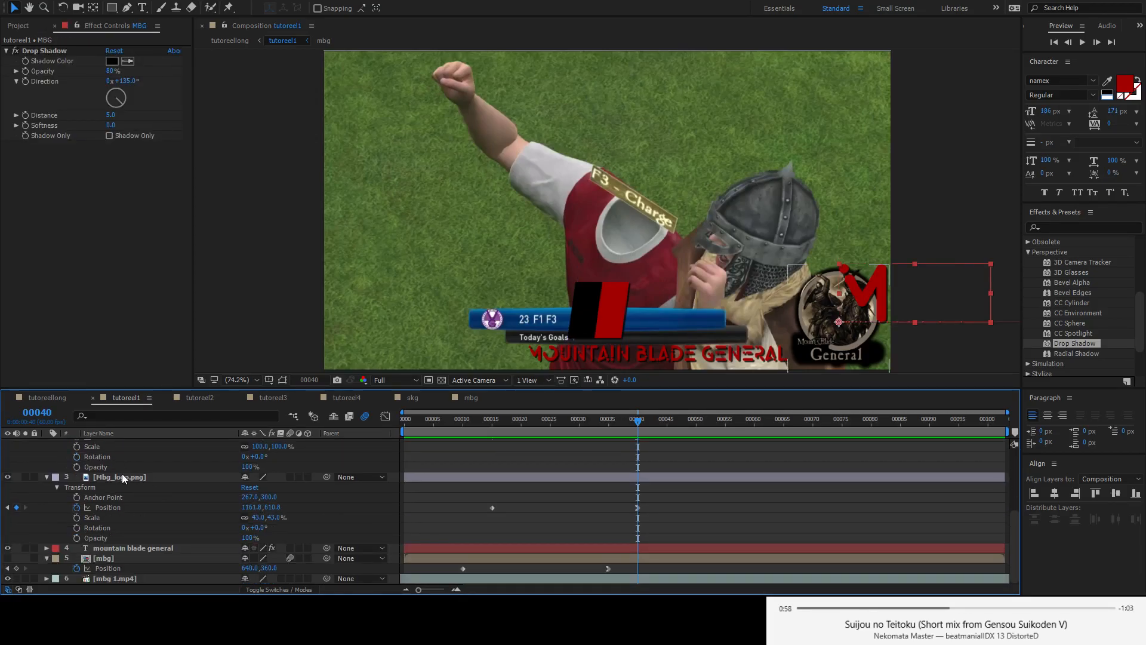
{"action": "left_click", "coordinate": [123, 477]}
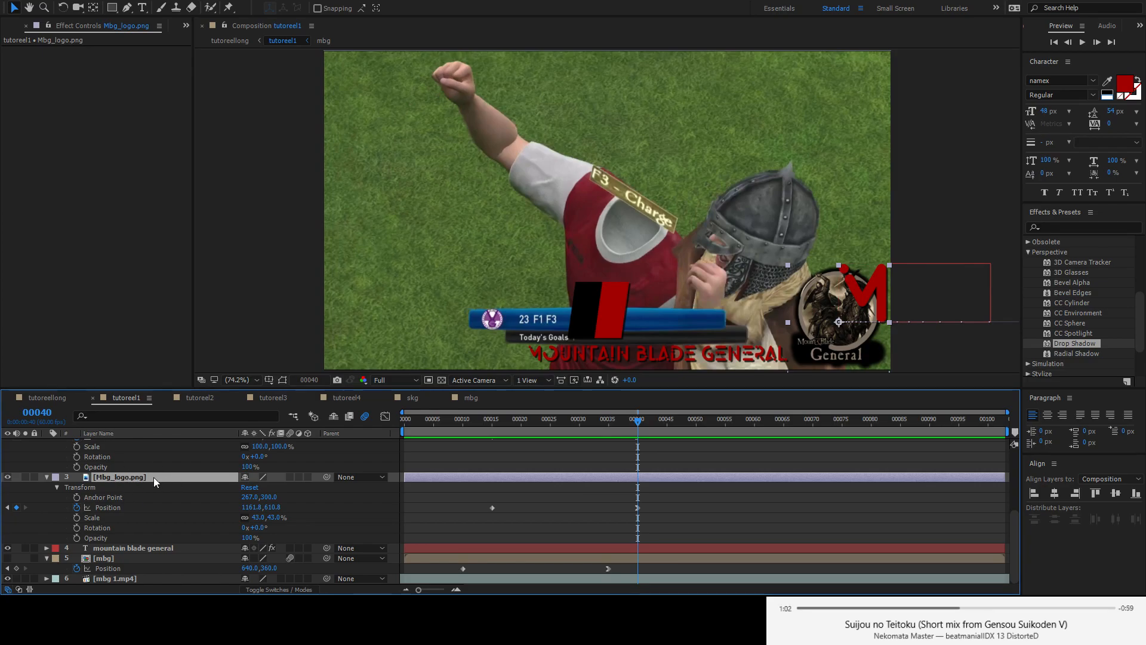
- Undo the Position keyframes pasted onto the MBG text and set the current time to frame 43
{"action": "key", "text": "ctrl+Up"}
{"action": "key", "text": "j"}
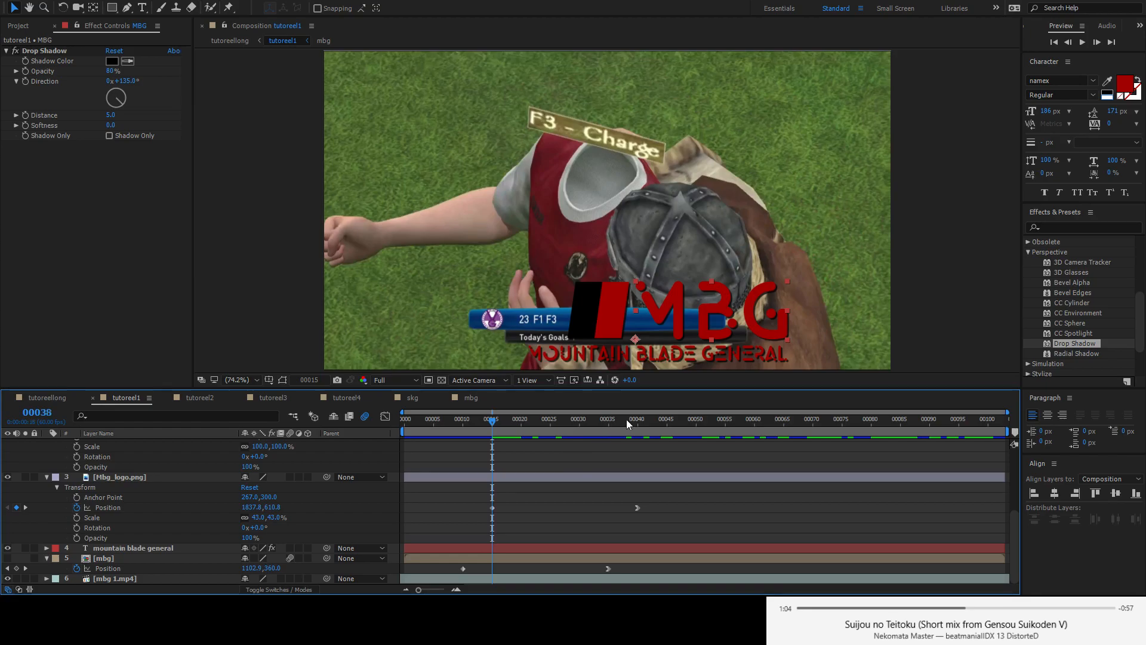
{"action": "left_click_drag", "start_coordinate": [625, 419], "coordinate": [655, 418]}
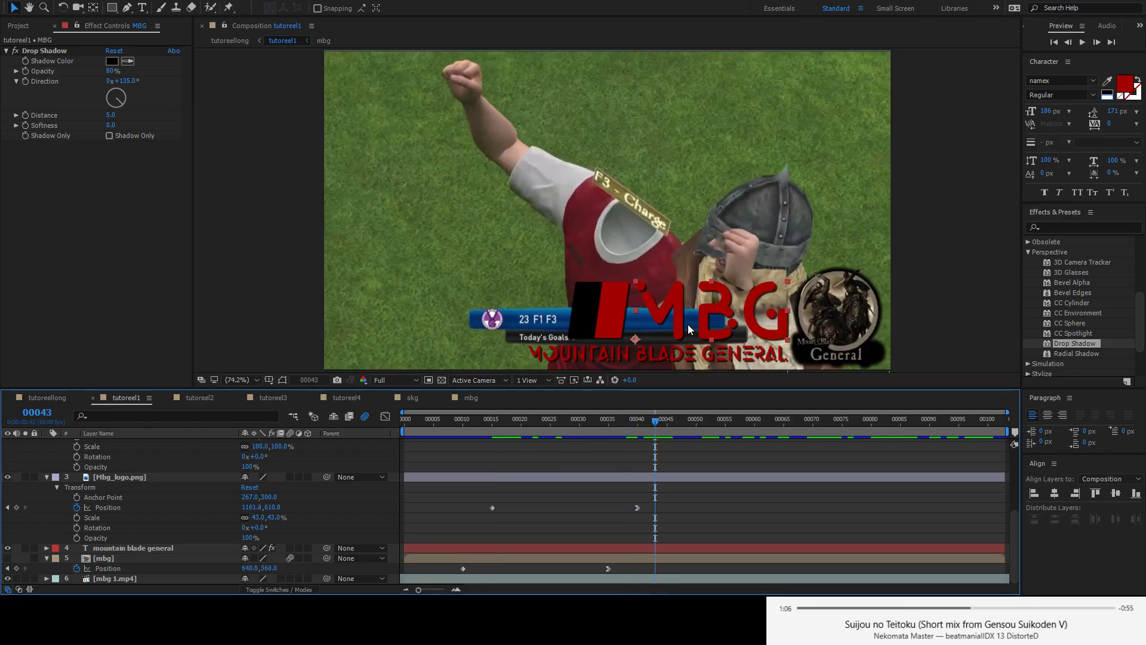
{"action": "scroll", "coordinate": [581, 503], "scroll_direction": "up", "scroll_amount": 3}
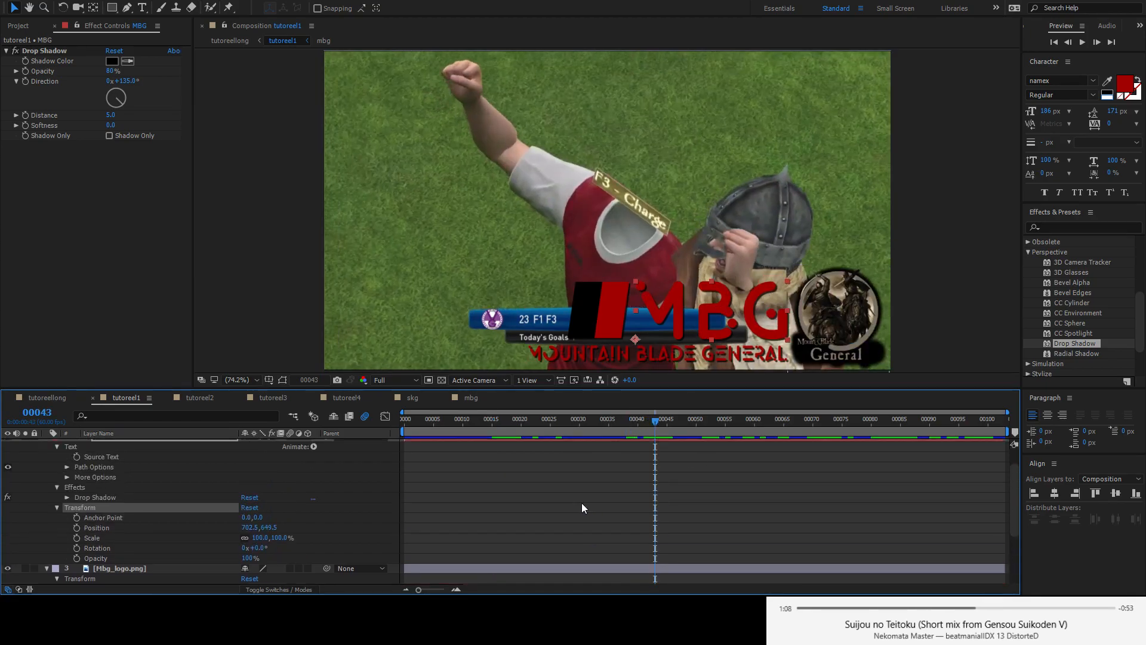
{"action": "scroll", "coordinate": [581, 503], "scroll_direction": "up", "scroll_amount": 2}
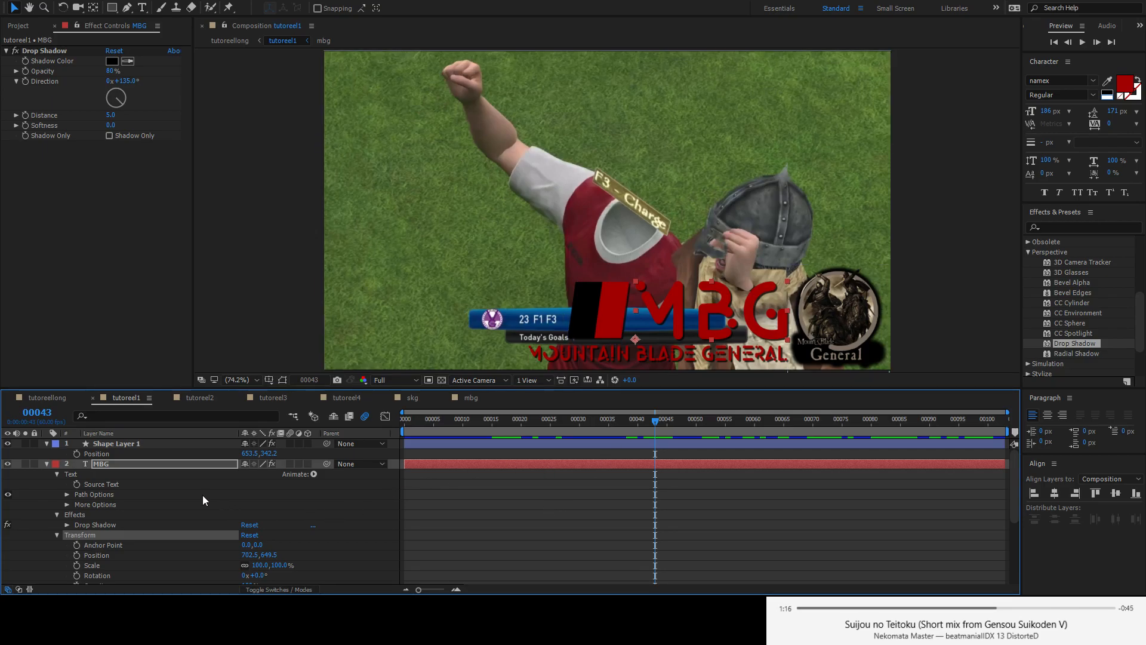
- Delete the position keyframes of the Mbg_logo.png layer and collapse the properties of Mbg_logo.png, MBG and Shape Layer 1
{"action": "scroll", "coordinate": [202, 500], "scroll_direction": "down", "scroll_amount": 4}
{"action": "left_click_drag", "start_coordinate": [645, 503], "coordinate": [481, 517]}
{"action": "key", "text": "Delete"}
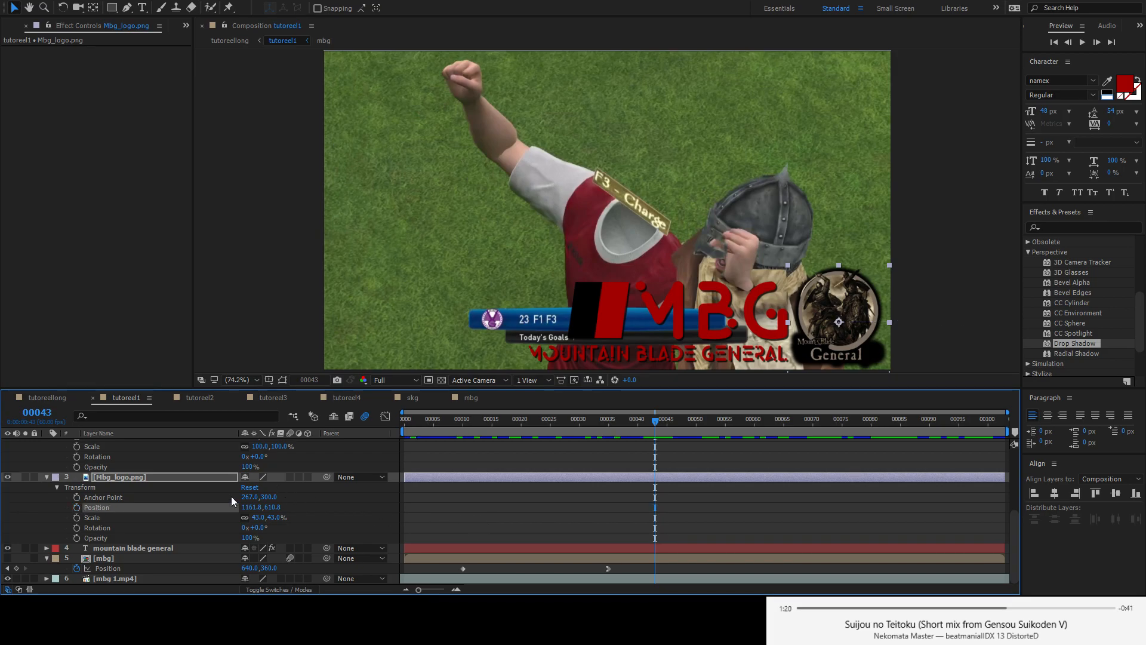
{"action": "scroll", "coordinate": [105, 508], "scroll_direction": "up", "scroll_amount": 3}
{"action": "left_click", "coordinate": [46, 507]}
{"action": "scroll", "coordinate": [47, 504], "scroll_direction": "up", "scroll_amount": 8}
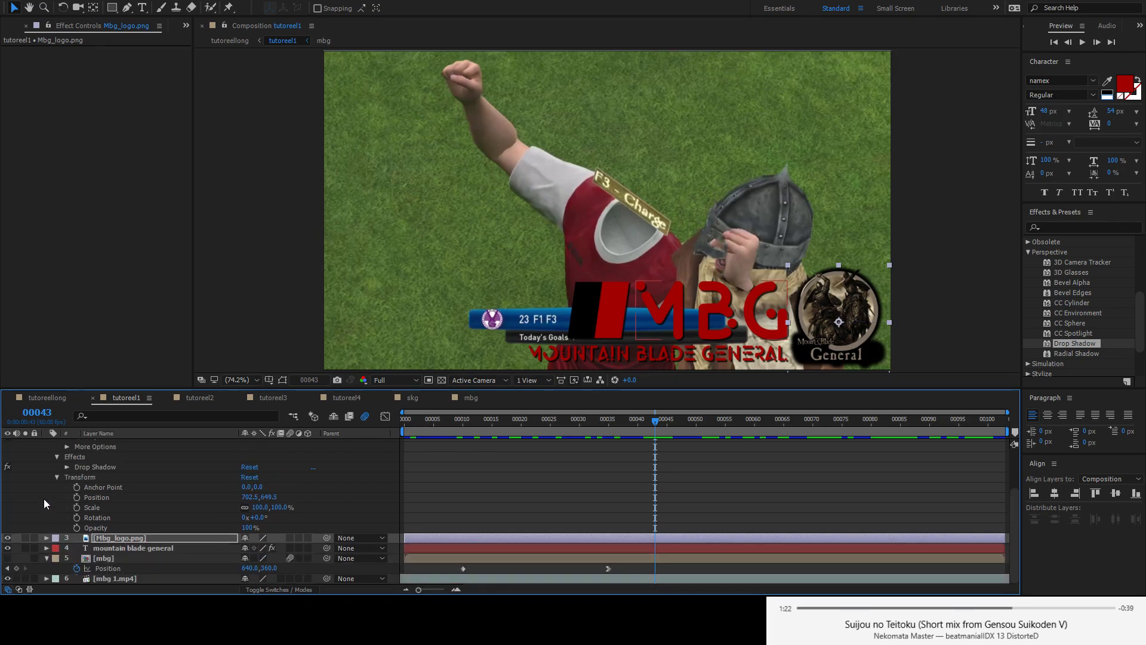
{"action": "left_click", "coordinate": [48, 464]}
{"action": "left_click", "coordinate": [46, 443]}
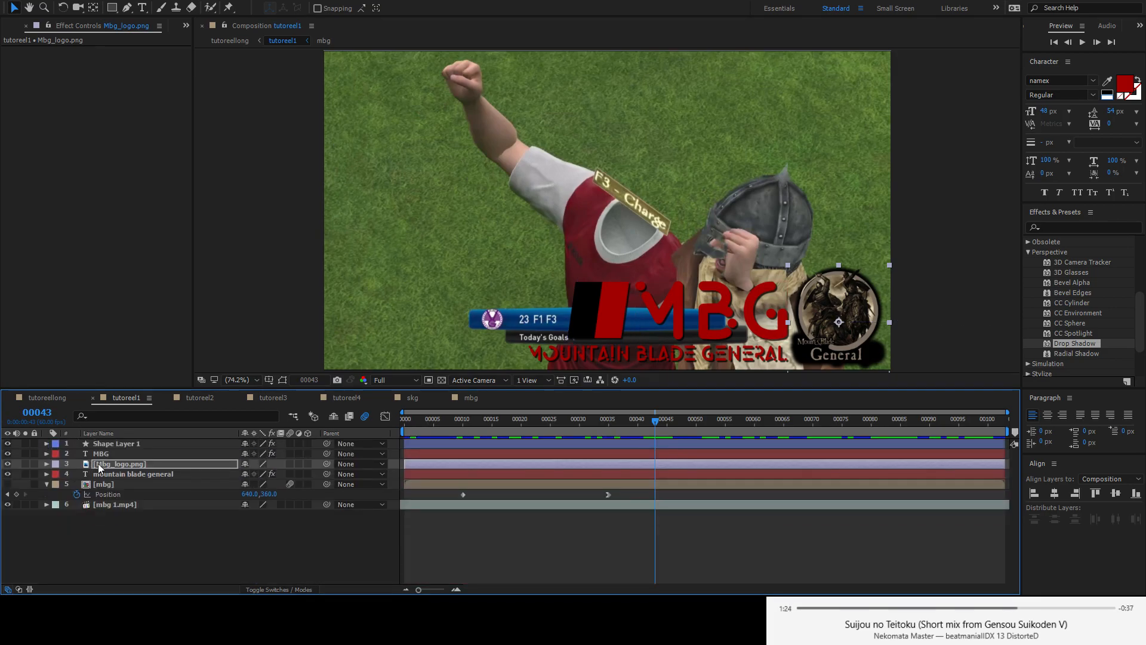
- Add position keyframes at frame 10 to Shape Layer 1, MBG, Mbg_logo.png and mountain blade general
{"action": "left_click", "coordinate": [126, 474]}
{"action": "left_click_drag", "start_coordinate": [539, 425], "coordinate": [463, 429]}
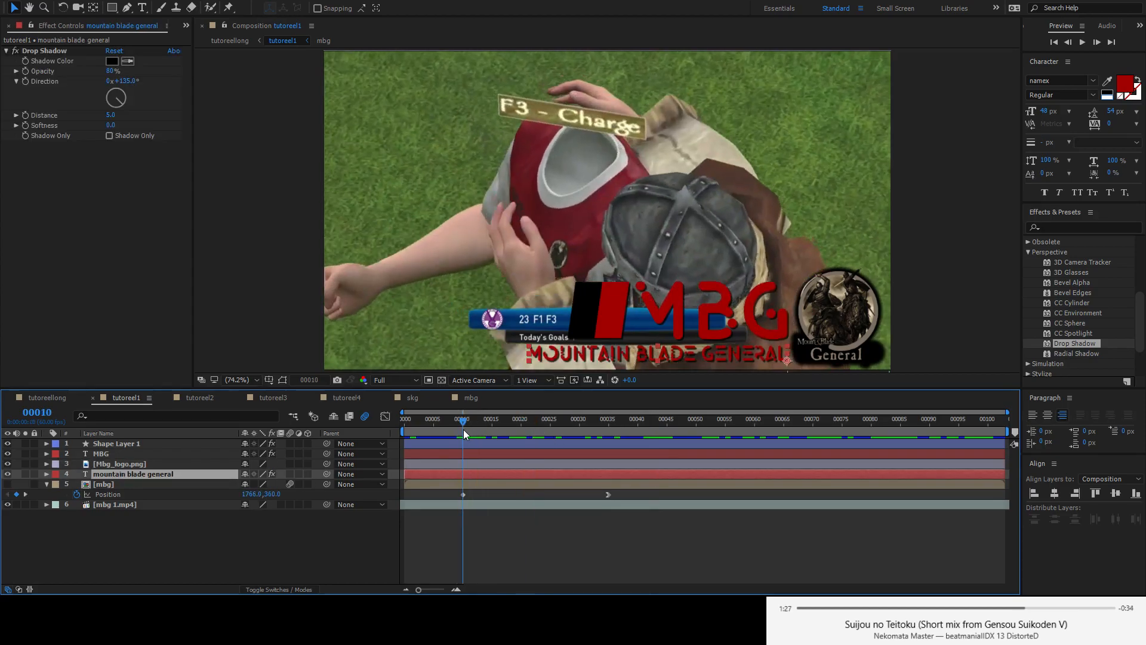
{"action": "left_click", "coordinate": [130, 443], "text": "shift"}
{"action": "key", "text": "p"}
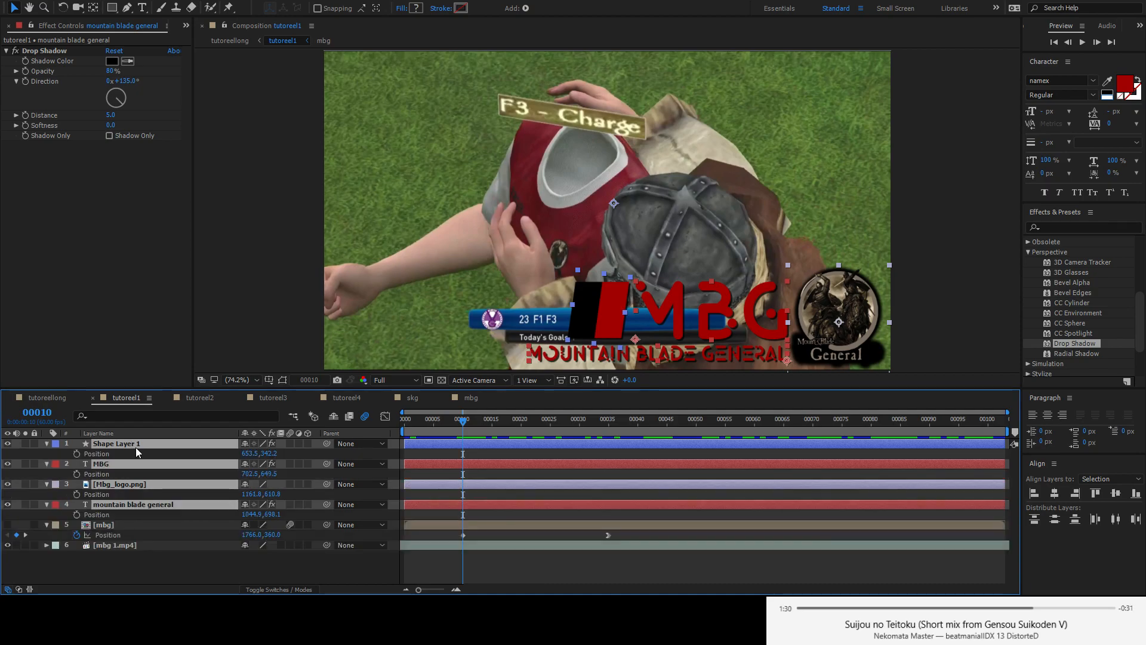
{"action": "left_click", "coordinate": [75, 453]}
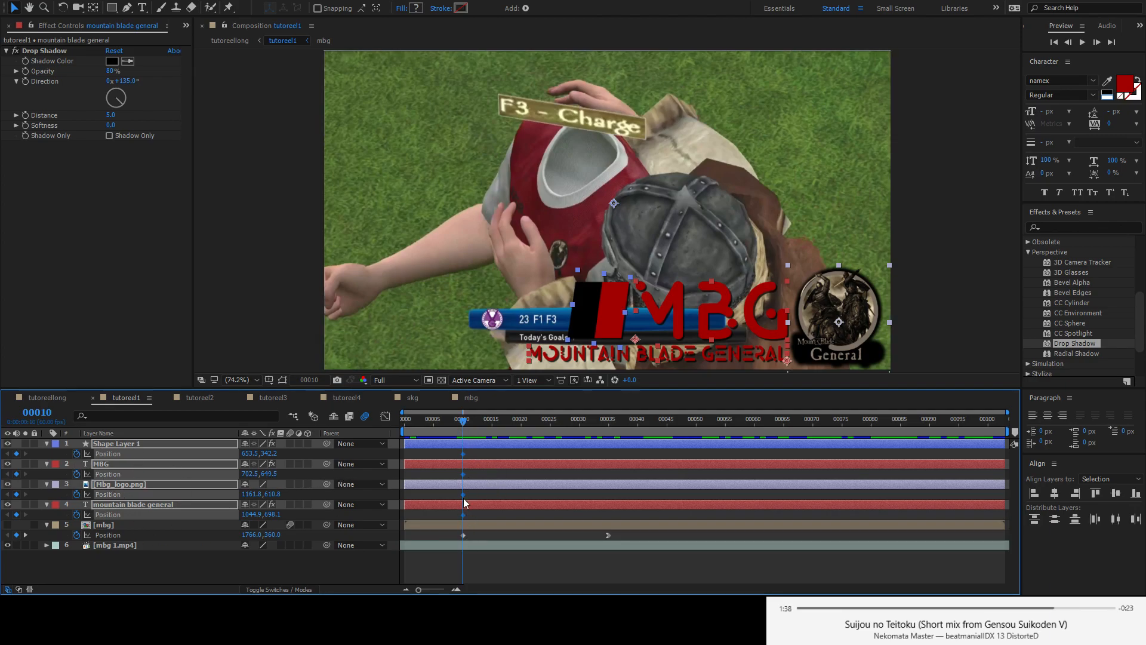
- Add position keyframes at frame 35, and at frame 10 shift the four layers out past the frame's right edge, with Shape Layer 1's X at 1496.5
{"action": "left_click_drag", "start_coordinate": [464, 424], "coordinate": [609, 438]}
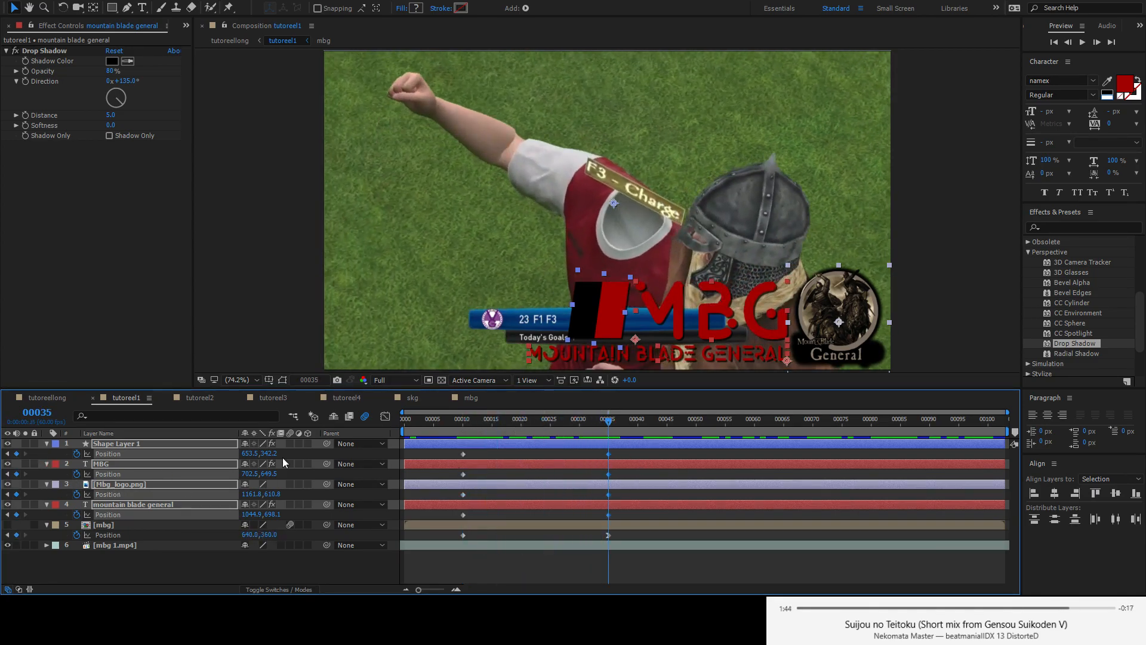
{"action": "left_click", "coordinate": [7, 454]}
{"action": "left_click_drag", "start_coordinate": [248, 453], "coordinate": [752, 450]}
- Play back the slide-in animation of the four logo layers and return to frame 35
{"action": "key", "text": "space"}
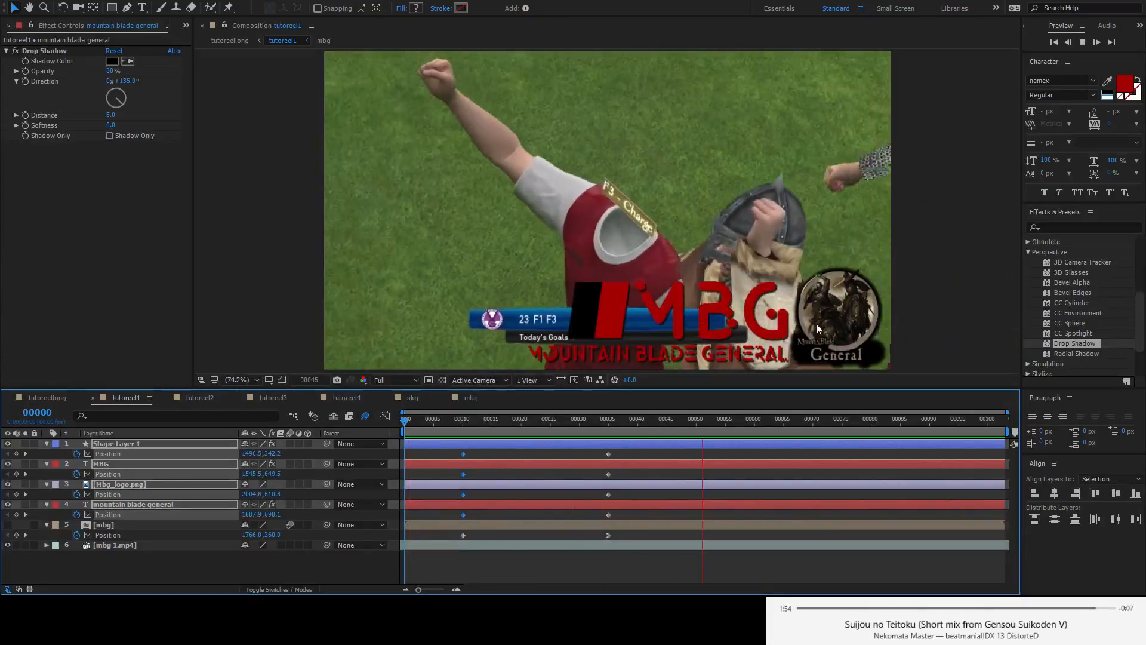
{"action": "key", "text": "space"}
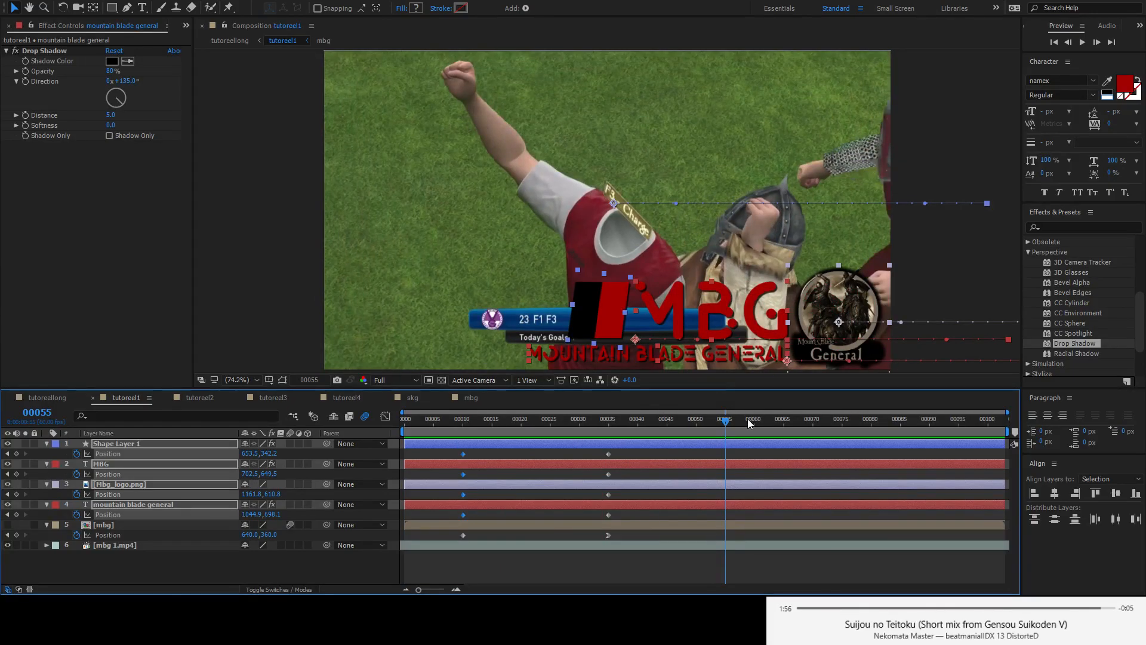
{"action": "key", "text": "space"}
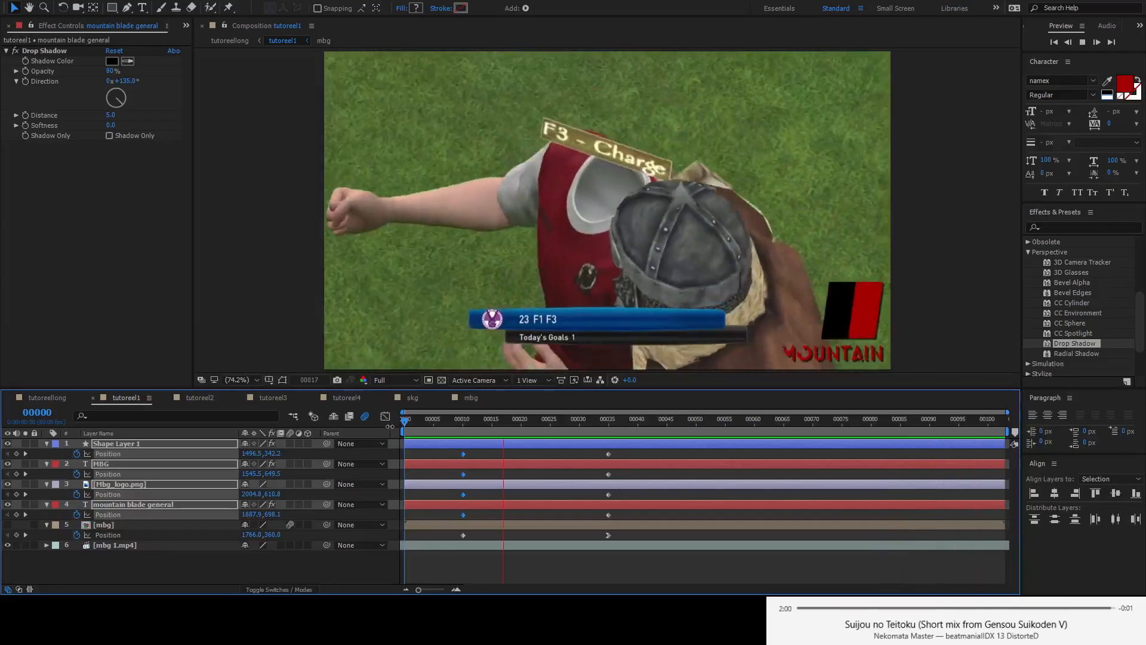
{"action": "left_click", "coordinate": [608, 421]}
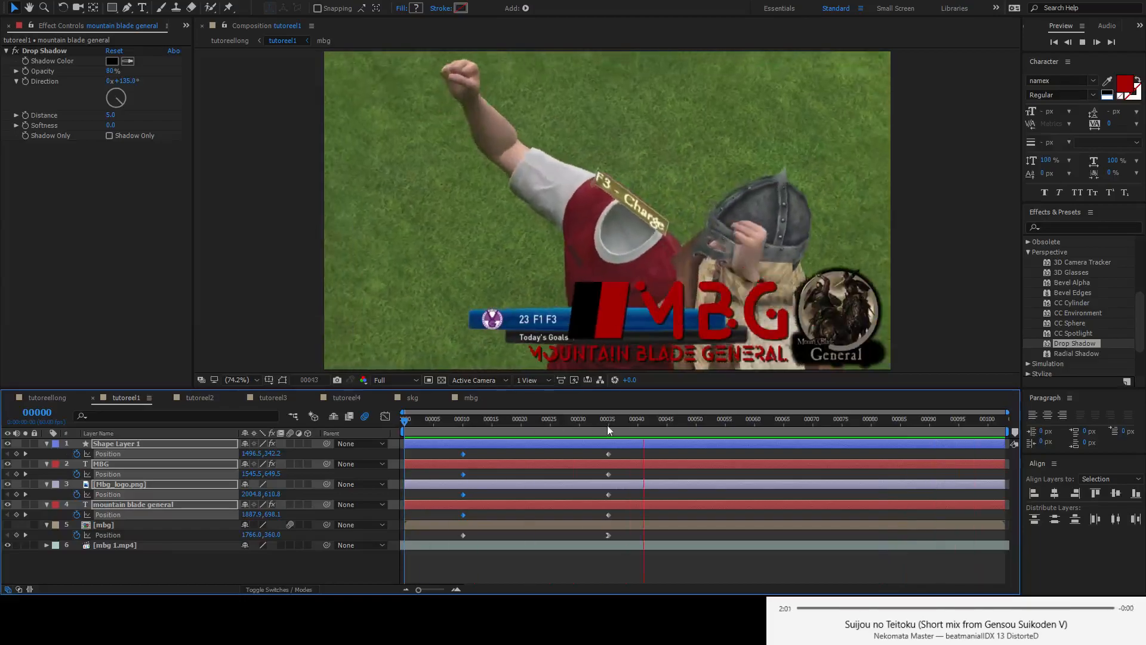
- Try to ease the four layers' position keyframes by reshaping their speed curves in the graph editor
{"action": "left_click", "coordinate": [385, 416]}
{"action": "left_click", "coordinate": [608, 462]}
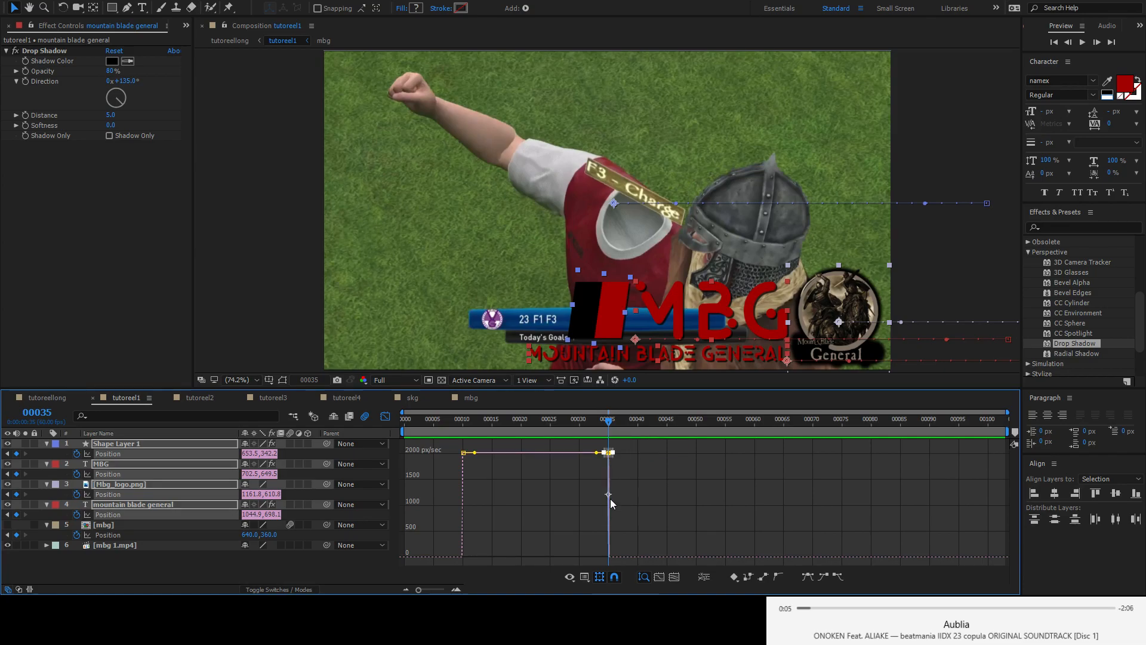
{"action": "left_click", "coordinate": [610, 453]}
{"action": "left_click_drag", "start_coordinate": [609, 454], "coordinate": [608, 503]}
{"action": "left_click", "coordinate": [632, 463]}
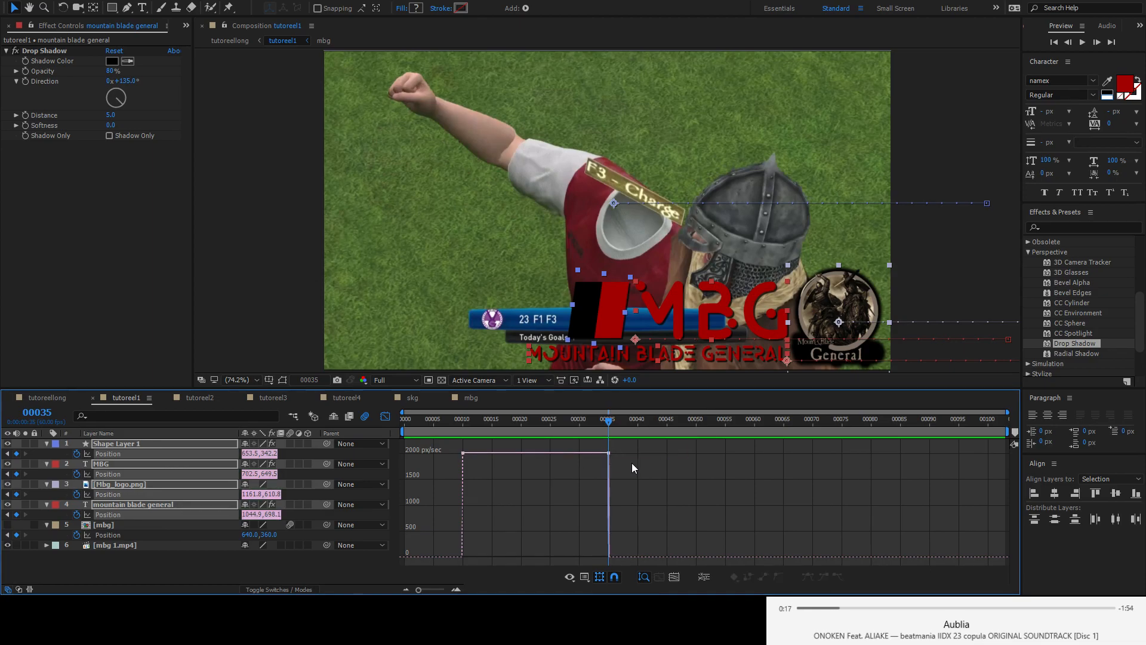
{"action": "mouse_move", "coordinate": [609, 452]}
{"action": "left_click_drag", "start_coordinate": [609, 452], "coordinate": [535, 558]}
{"action": "mouse_move", "coordinate": [608, 540]}
{"action": "left_click_drag", "start_coordinate": [606, 567], "coordinate": [403, 485]}
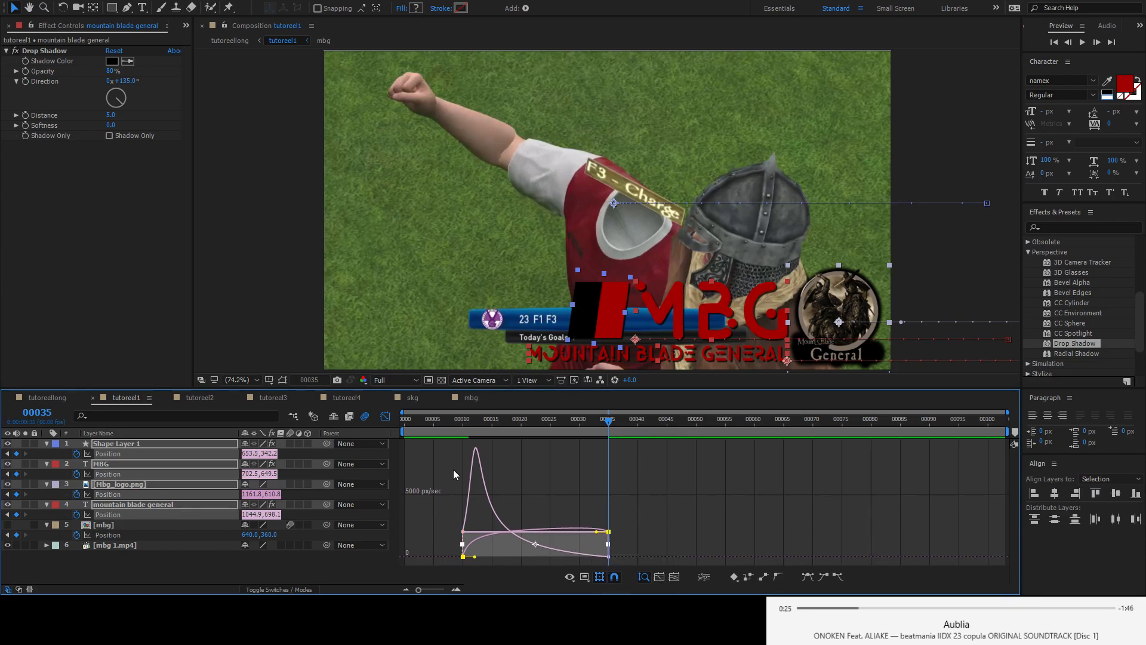
{"action": "left_click", "coordinate": [385, 416]}
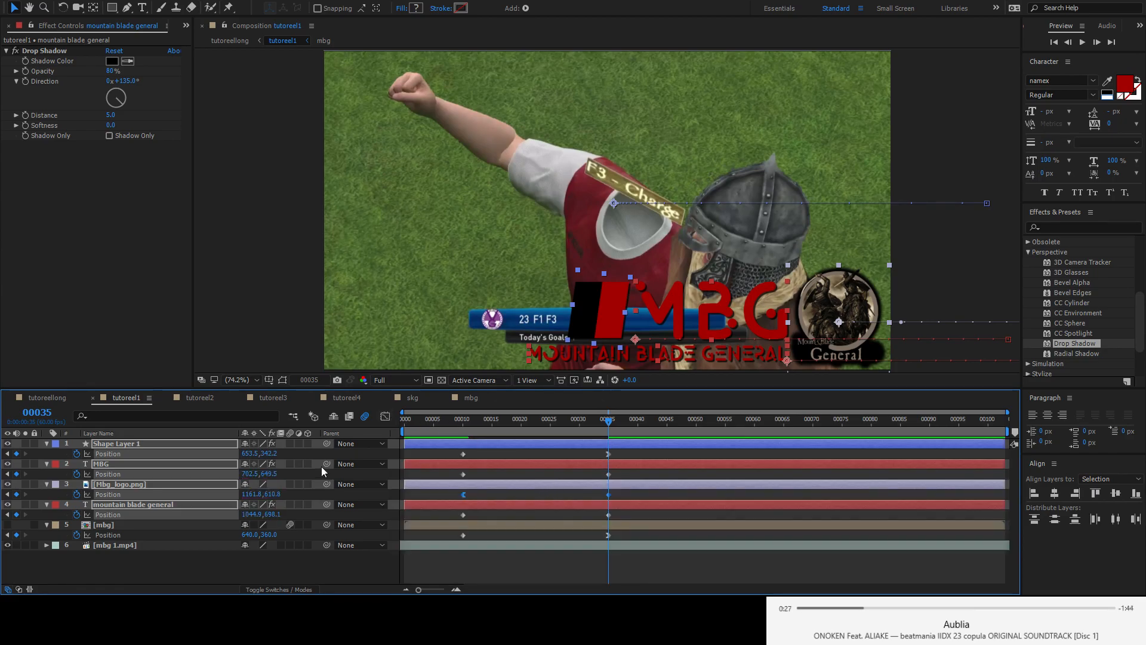
- Remove the position keyframes from the four logo layers and pre-compose the layers as mbgtest
{"action": "key", "text": "j"}
{"action": "key", "text": "Delete"}
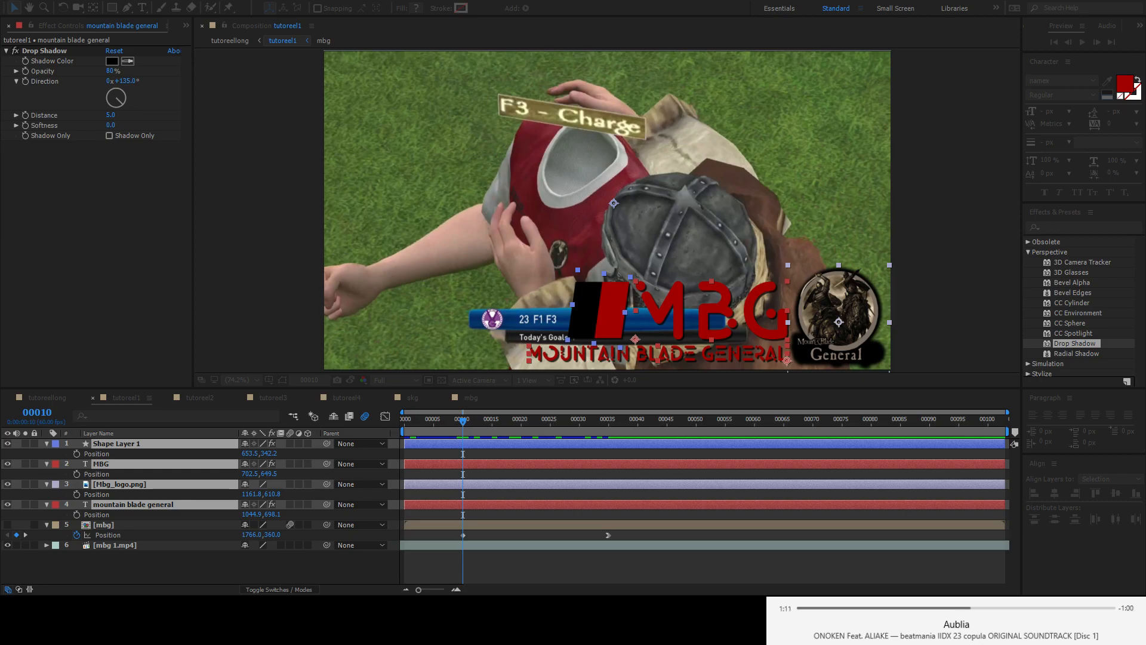
{"action": "key", "text": "Return"}
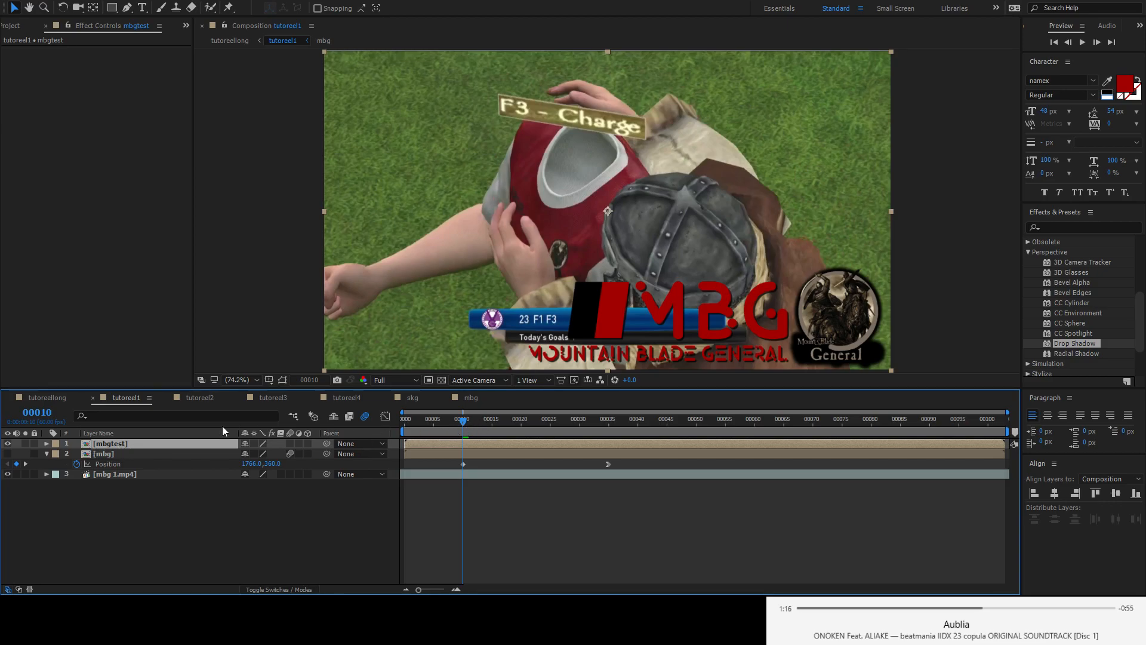
- Examine the layers inside the mbgtest composition and return to tutoreel1 at frame 10
{"action": "double_click", "coordinate": [111, 443]}
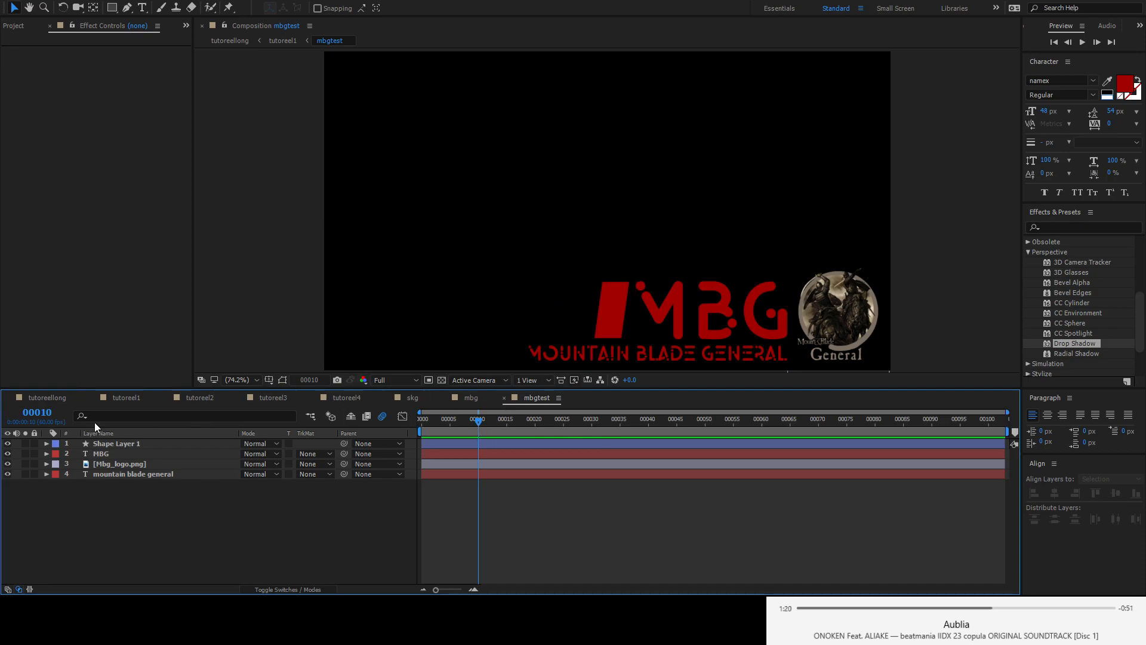
{"action": "left_click", "coordinate": [117, 446]}
{"action": "left_click", "coordinate": [119, 474]}
{"action": "left_click", "coordinate": [221, 445]}
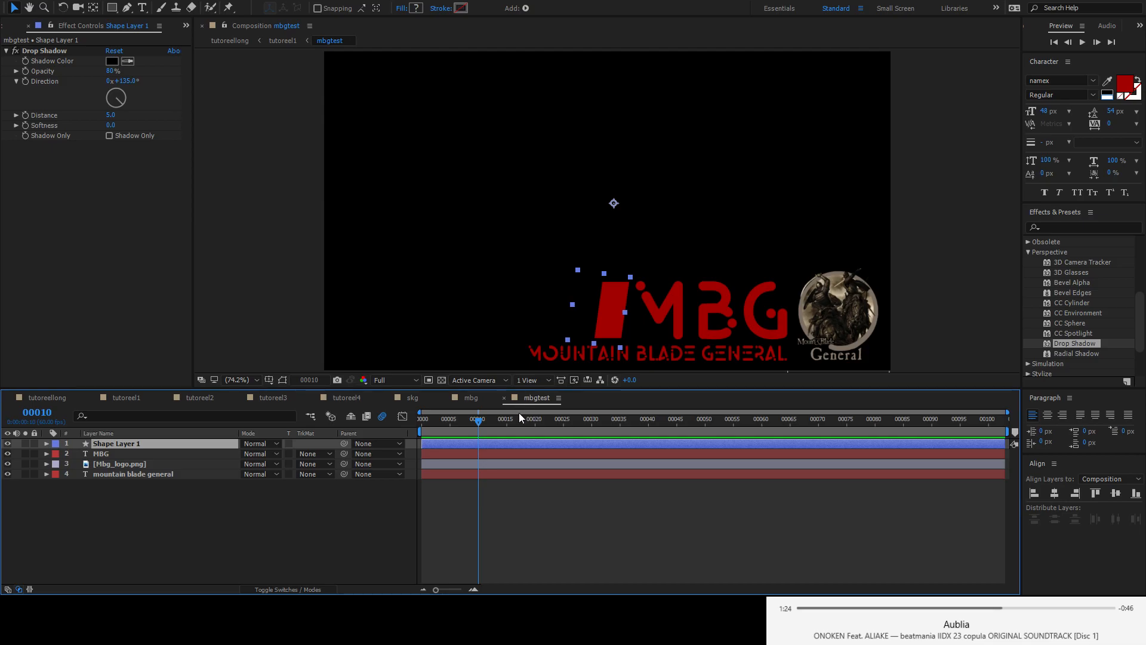
{"action": "left_click", "coordinate": [133, 399]}
{"action": "left_click", "coordinate": [450, 420]}
{"action": "mouse_move", "coordinate": [450, 422]}
{"action": "left_mouse_down"}
{"action": "mouse_move", "coordinate": [398, 425]}
{"action": "mouse_move", "coordinate": [464, 429]}
{"action": "left_mouse_up"}
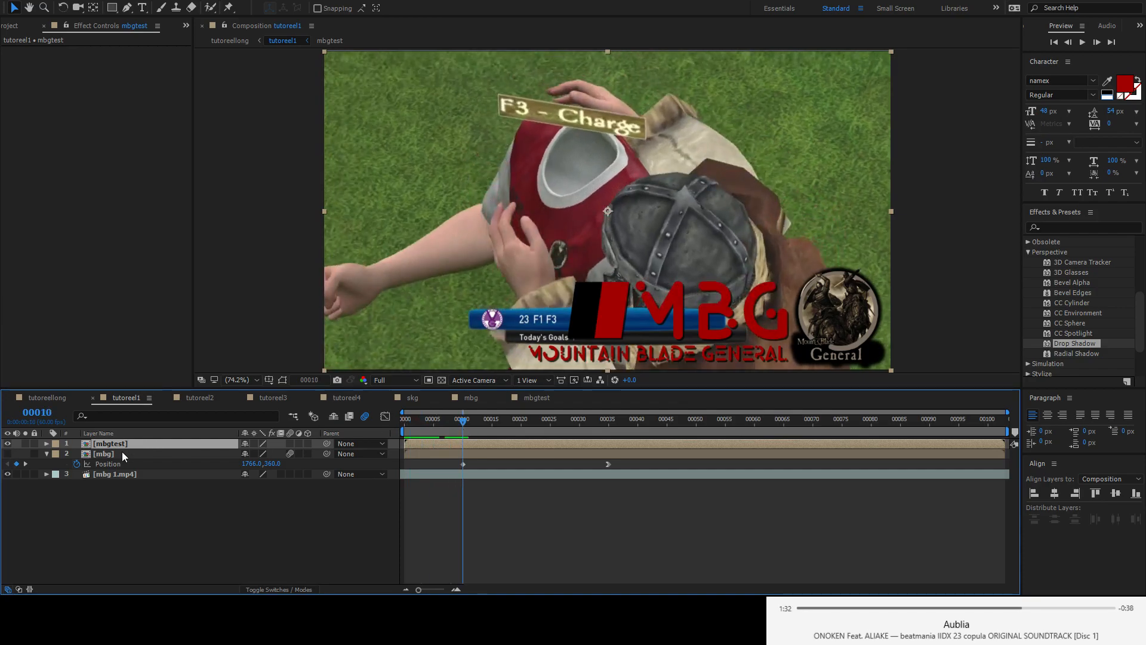
{"action": "left_click_drag", "start_coordinate": [123, 443], "coordinate": [570, 407]}
{"action": "left_click", "coordinate": [540, 397]}
{"action": "left_click", "coordinate": [123, 397]}
- Animate the mbgtest layer's scale from 100% at frame 10 to 180% at frame 35 and preview it
{"action": "left_click", "coordinate": [45, 443]}
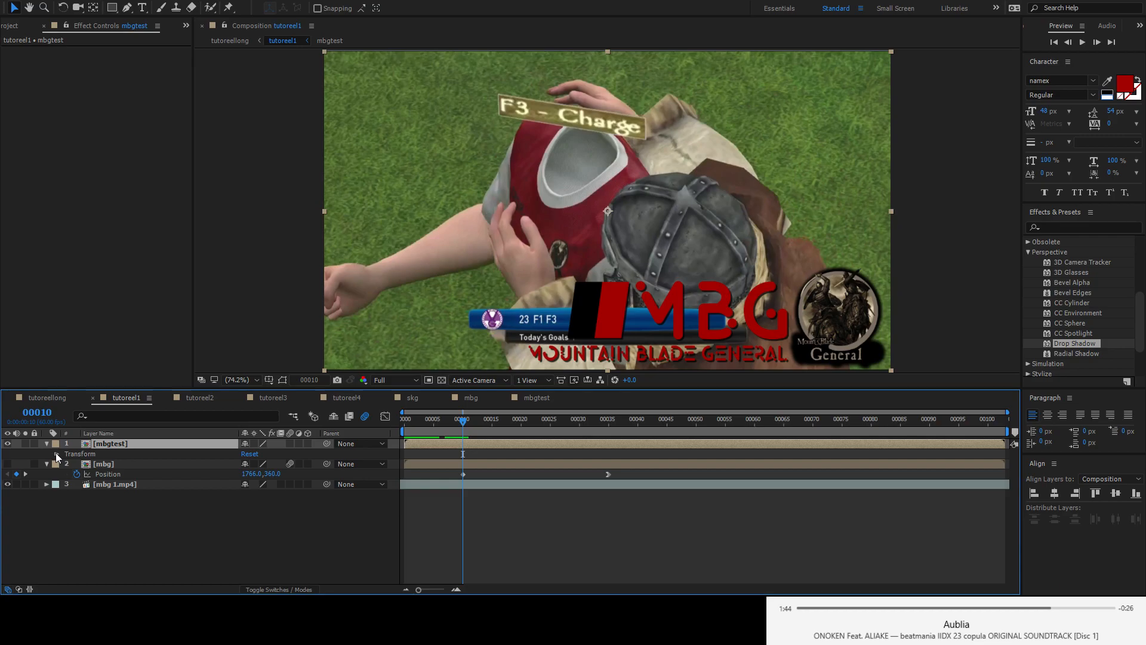
{"action": "left_click", "coordinate": [56, 453]}
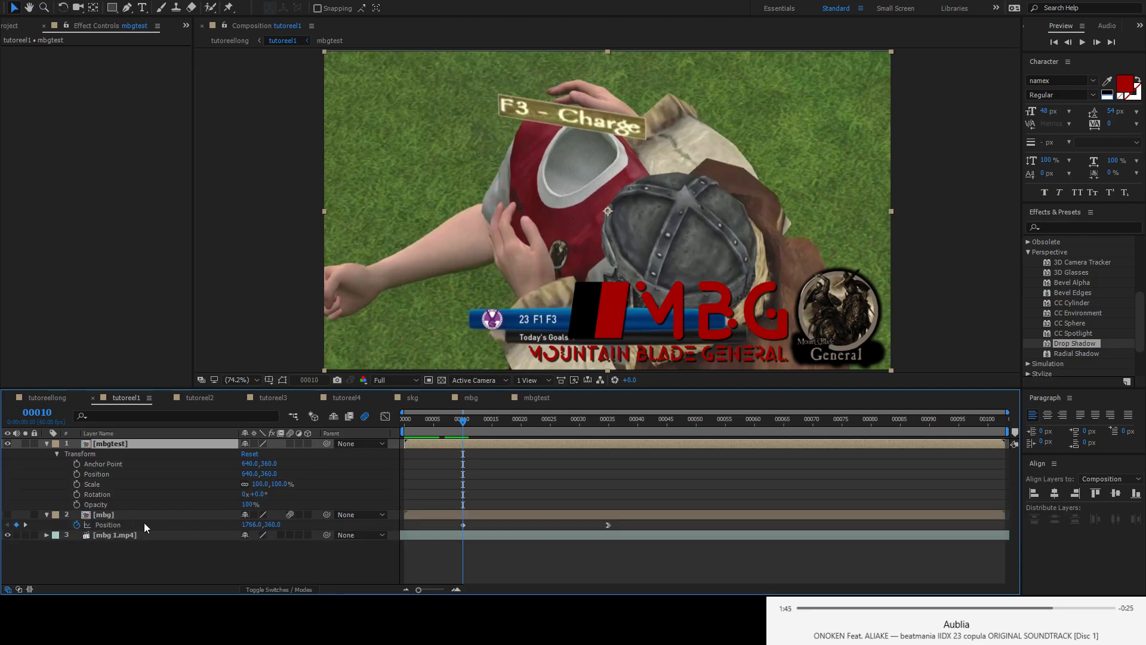
{"action": "left_click", "coordinate": [76, 484]}
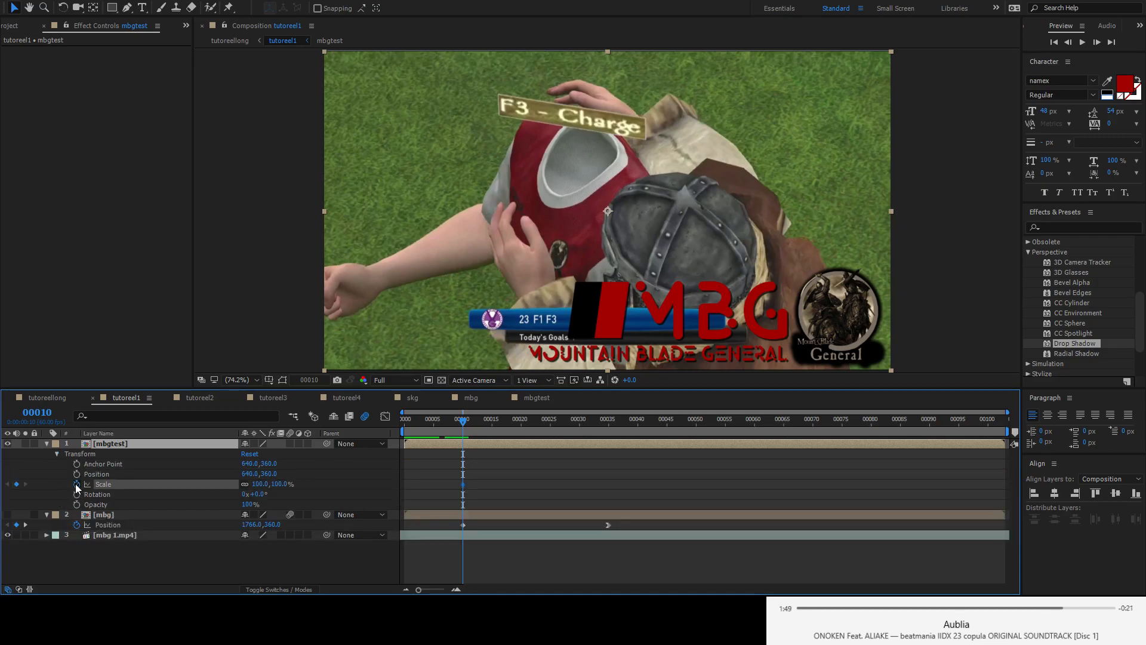
{"action": "left_click", "coordinate": [604, 425]}
{"action": "left_click", "coordinate": [16, 483]}
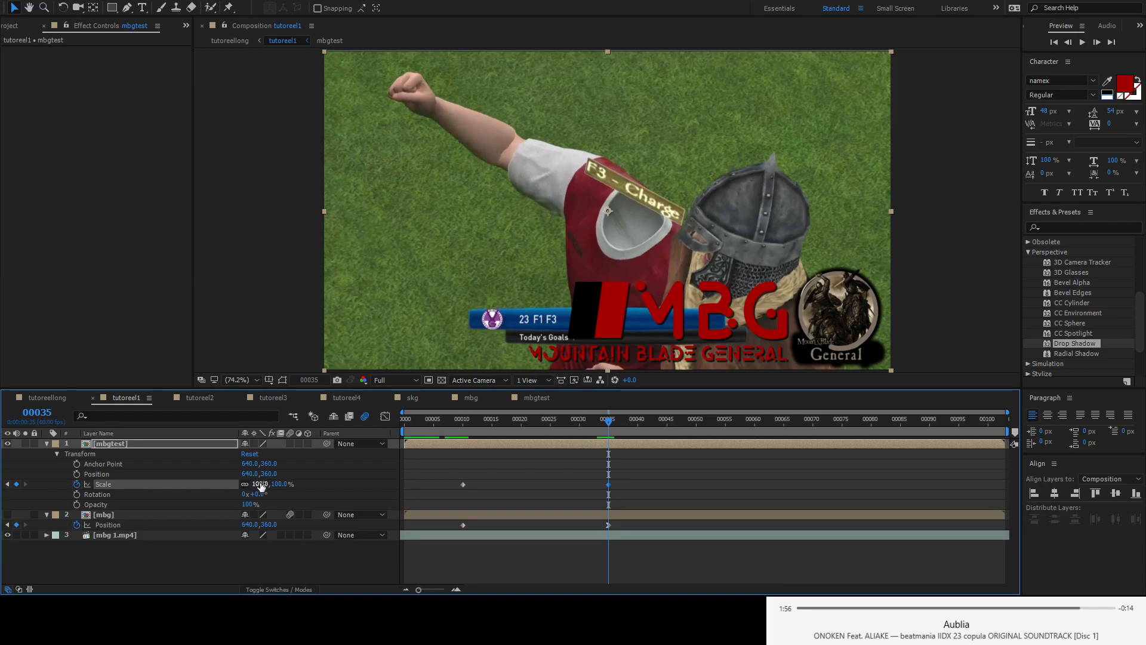
{"action": "left_click_drag", "start_coordinate": [261, 485], "coordinate": [307, 483]}
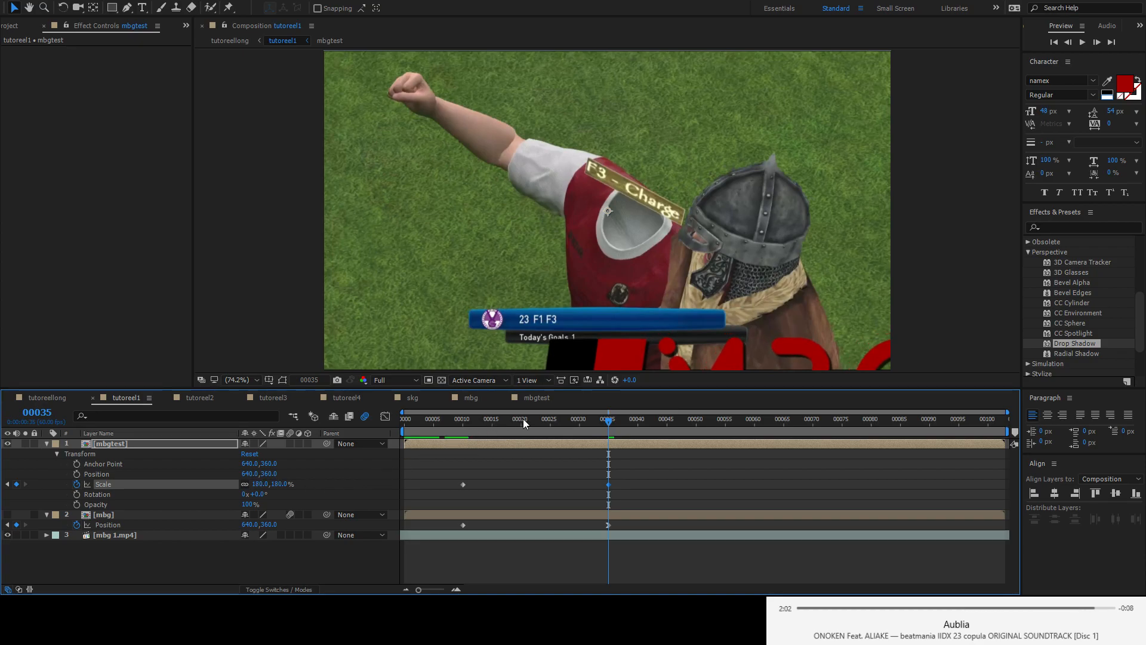
{"action": "key", "text": "Home"}
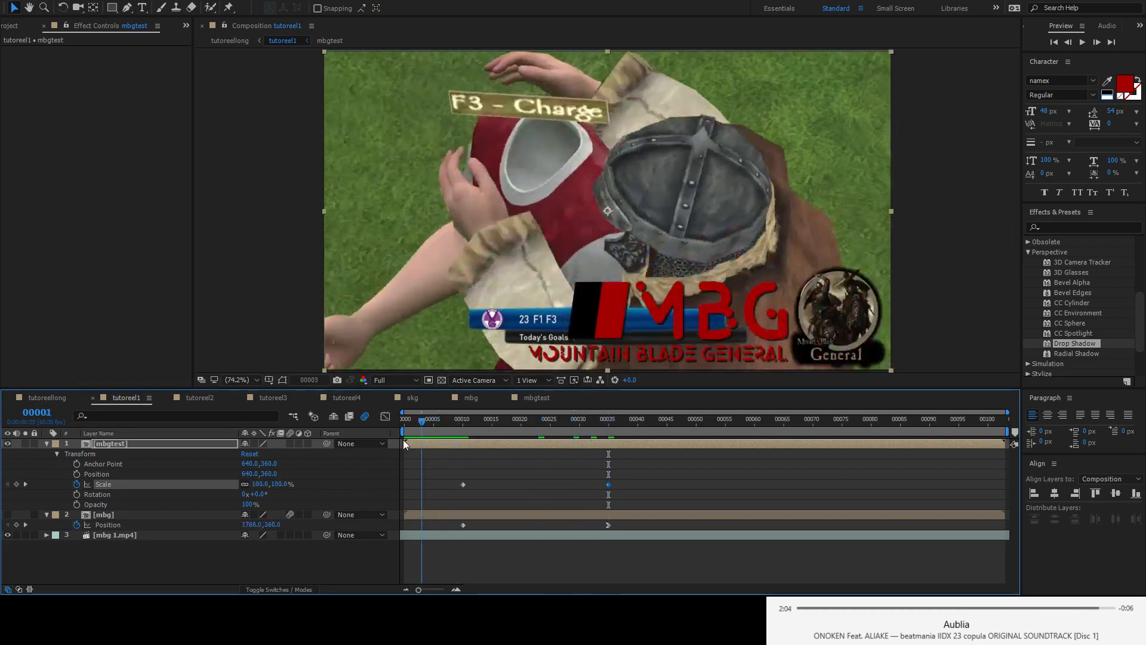
{"action": "key", "text": "space"}
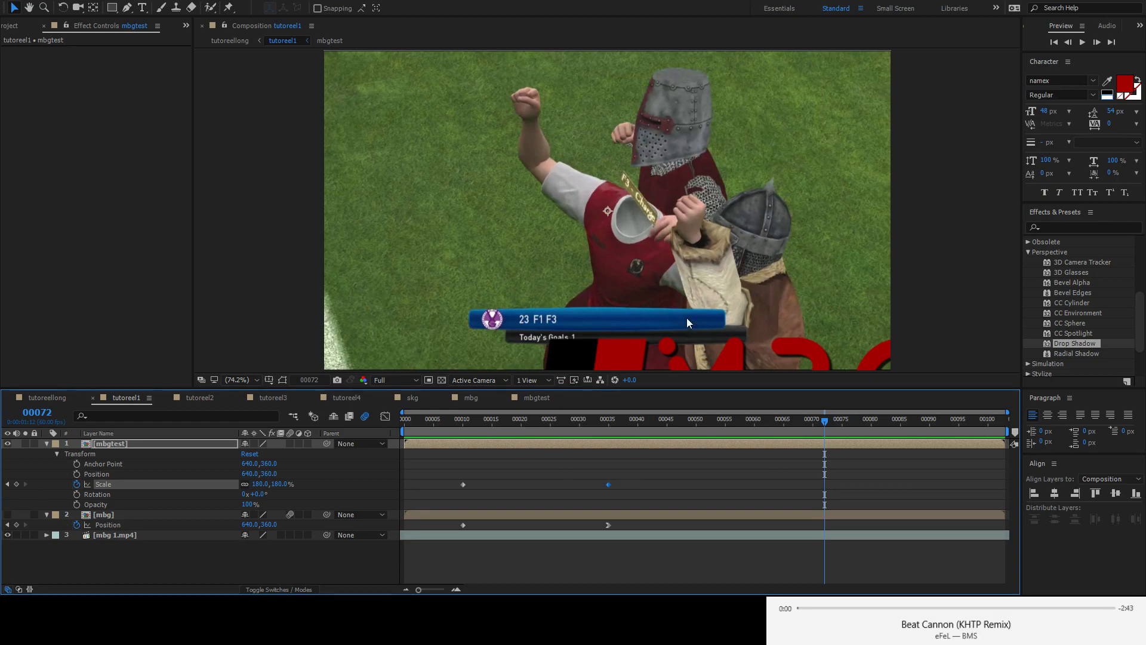
- Delete the scale keyframes of the mbgtest layer
{"action": "key", "text": "j"}
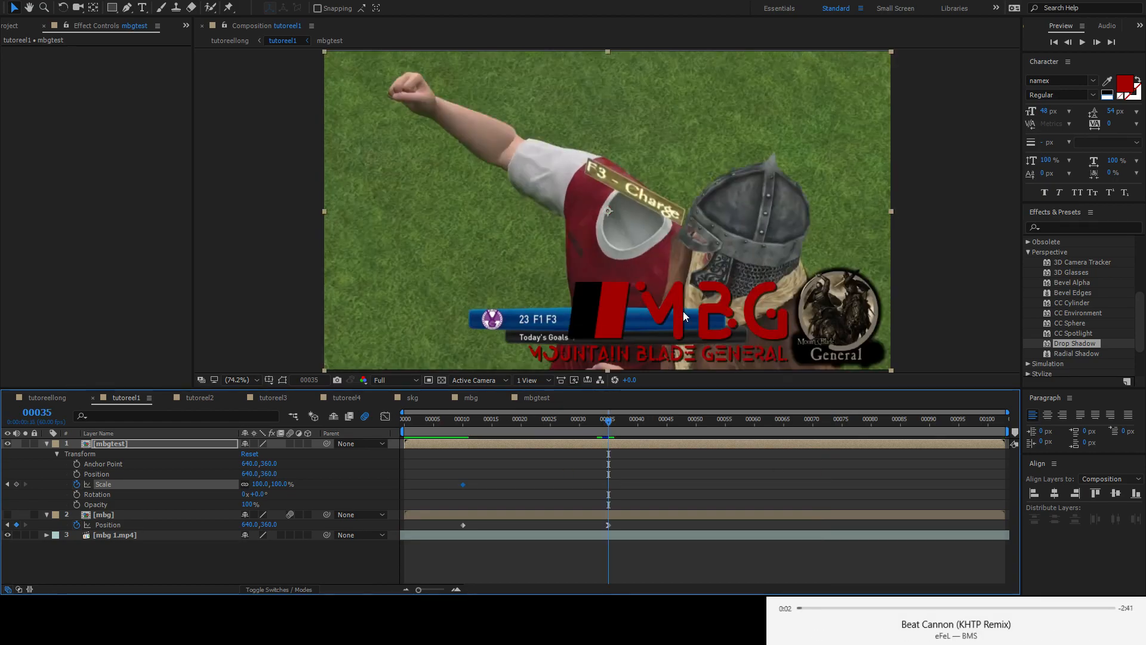
{"action": "left_click_drag", "start_coordinate": [478, 469], "coordinate": [451, 488]}
{"action": "key", "text": "Delete"}
- Add position keyframes to the mbgtest layer at frames 10 and 35
{"action": "left_click", "coordinate": [463, 419]}
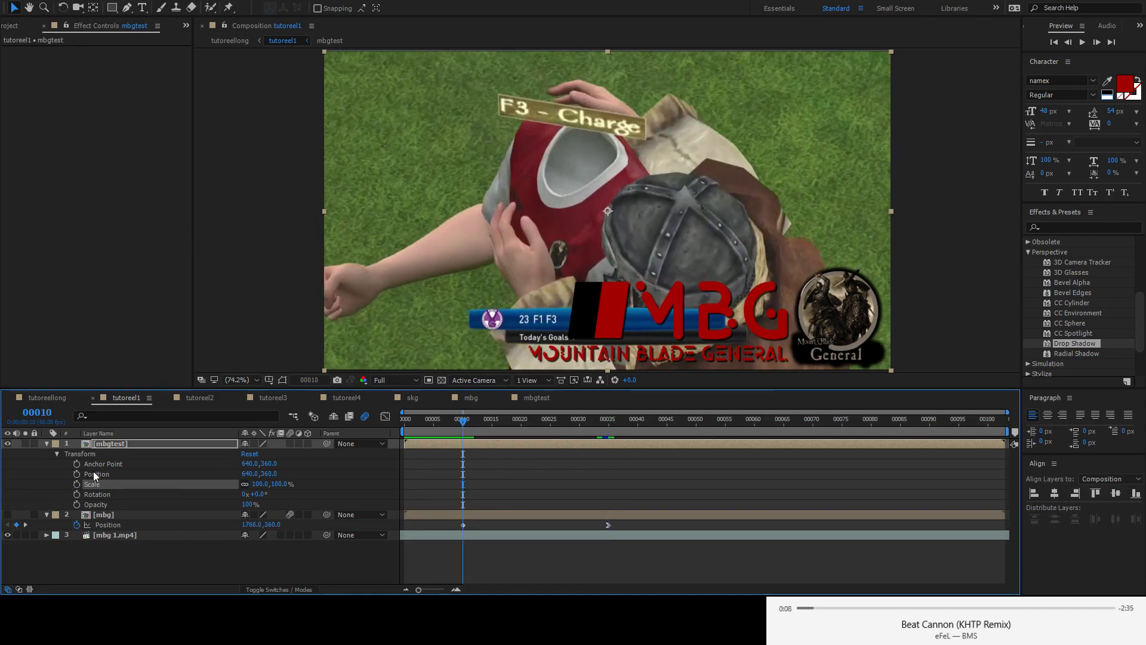
{"action": "left_click", "coordinate": [76, 474]}
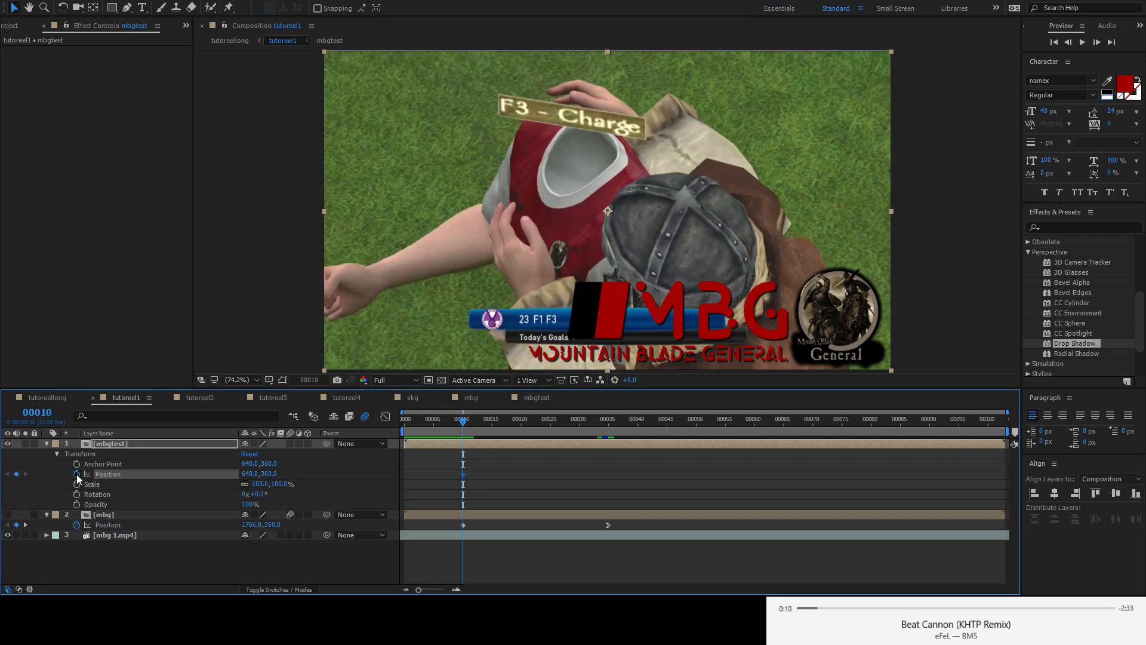
{"action": "left_click", "coordinate": [607, 419]}
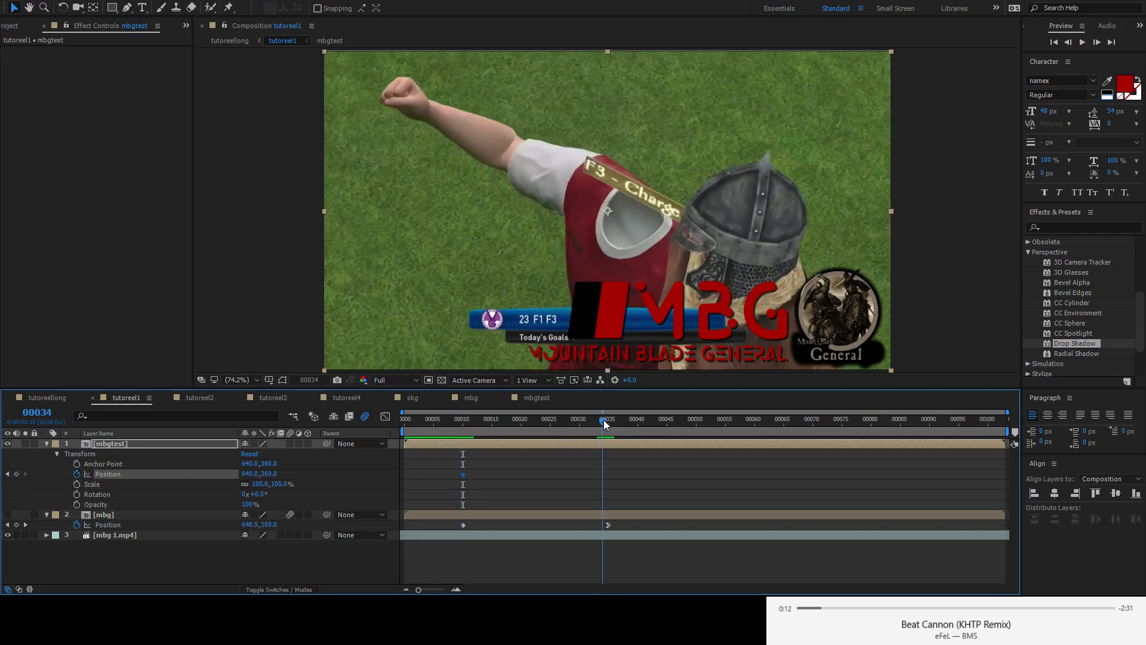
{"action": "left_click", "coordinate": [17, 473]}
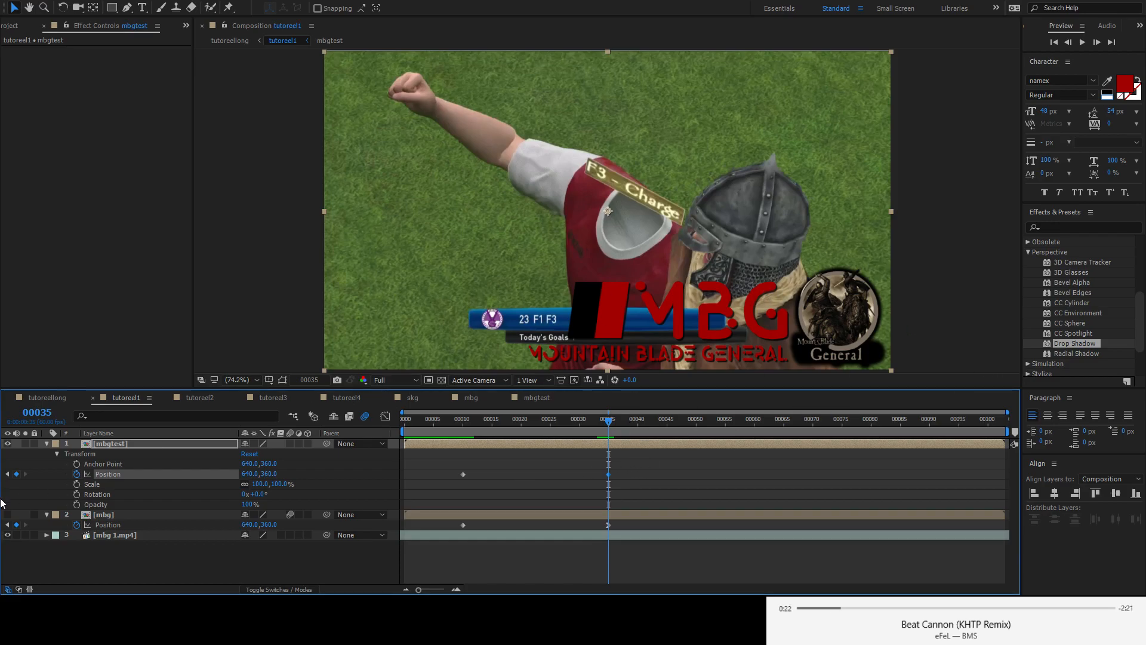
- Set mbgtest's X position to 1529 at the frame 10 keyframe and play the animation from the start
{"action": "left_click", "coordinate": [7, 473]}
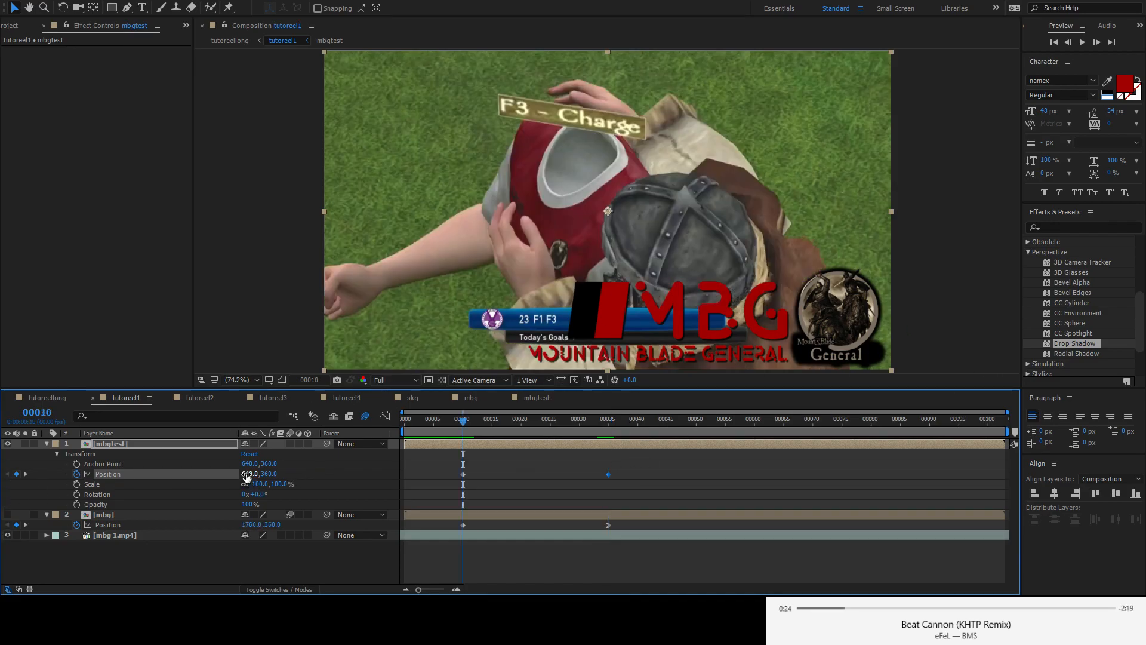
{"action": "left_click_drag", "start_coordinate": [251, 474], "coordinate": [775, 472]}
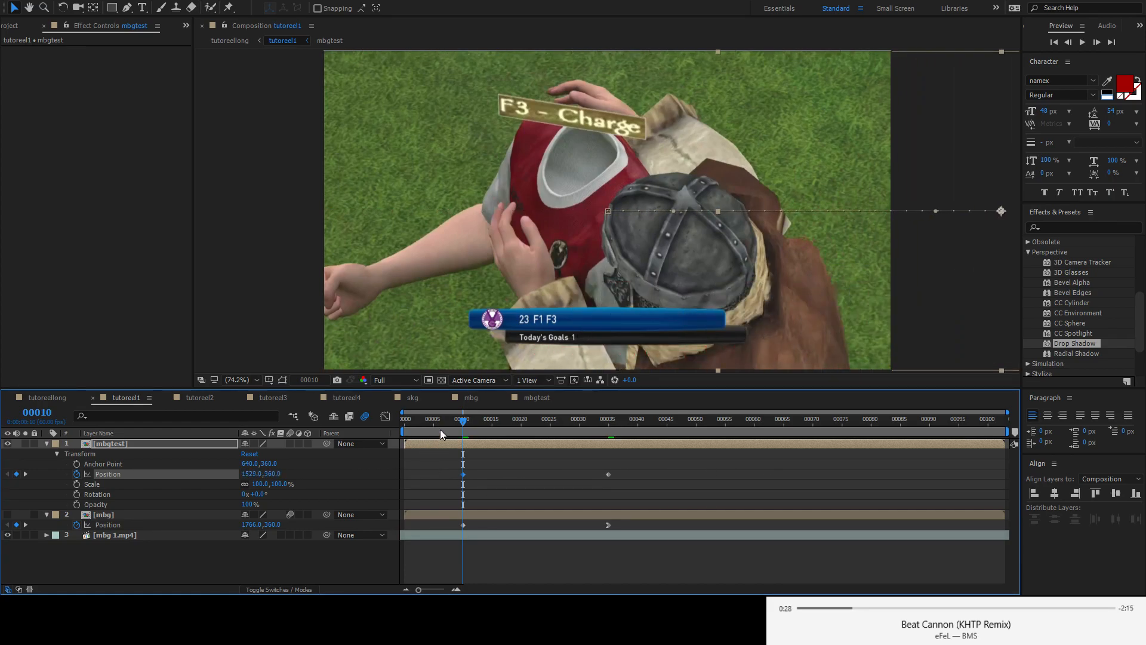
{"action": "left_click_drag", "start_coordinate": [440, 428], "coordinate": [392, 432]}
{"action": "key", "text": "space"}
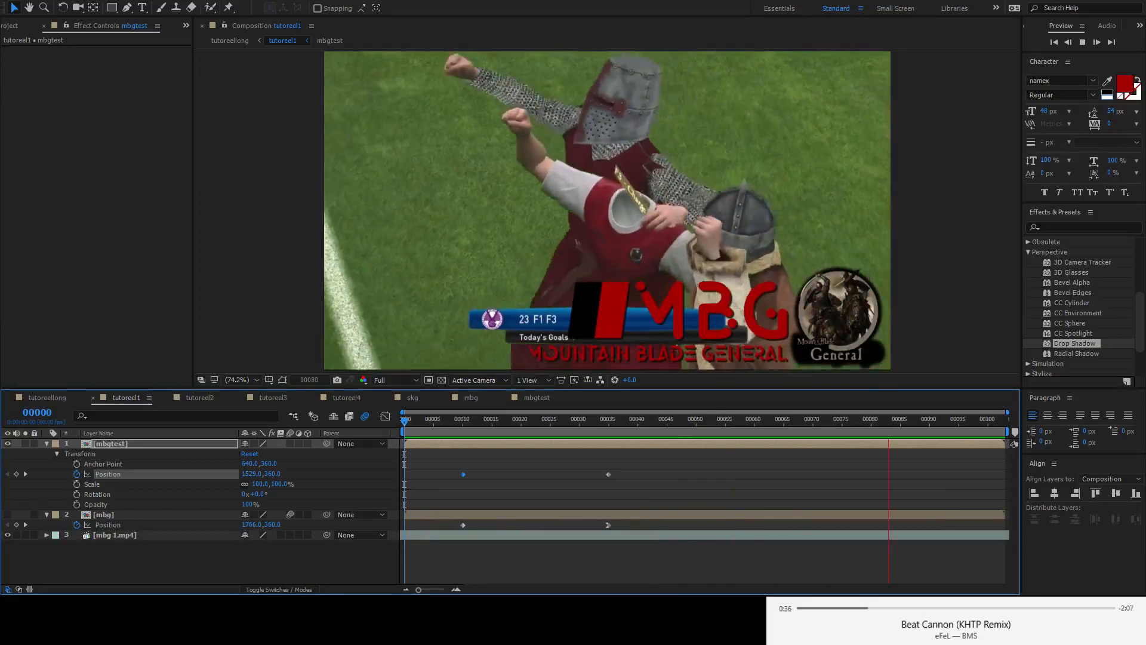
- Stop the preview, select the mbgtest layer and open the mbg composition
{"action": "key", "text": "space"}
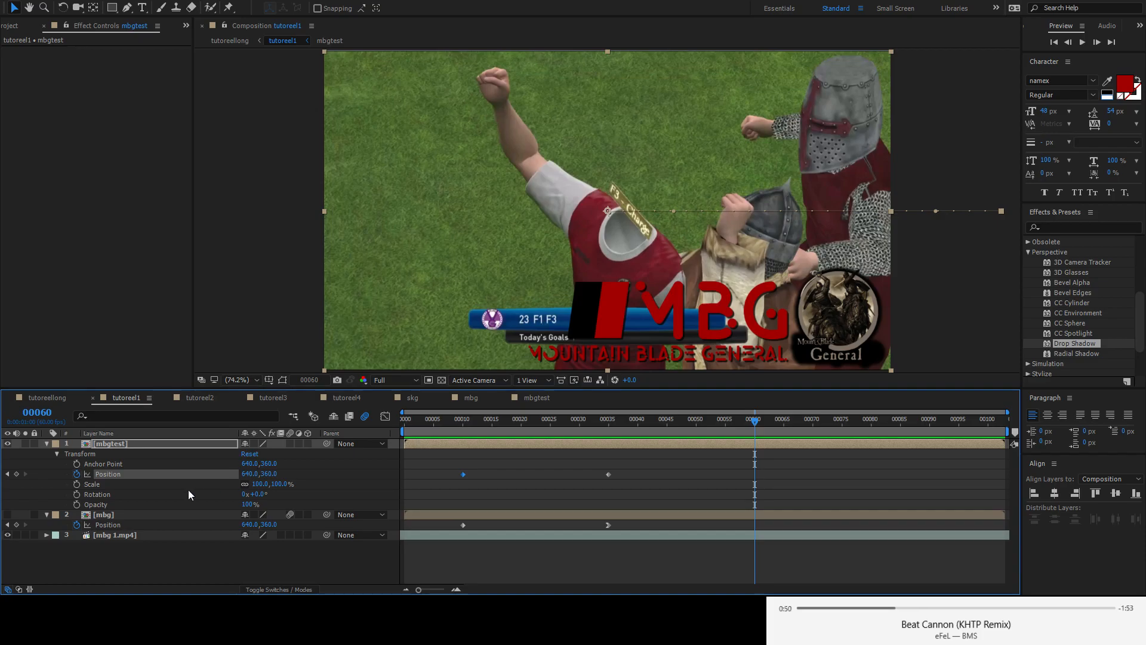
{"action": "left_click", "coordinate": [126, 444]}
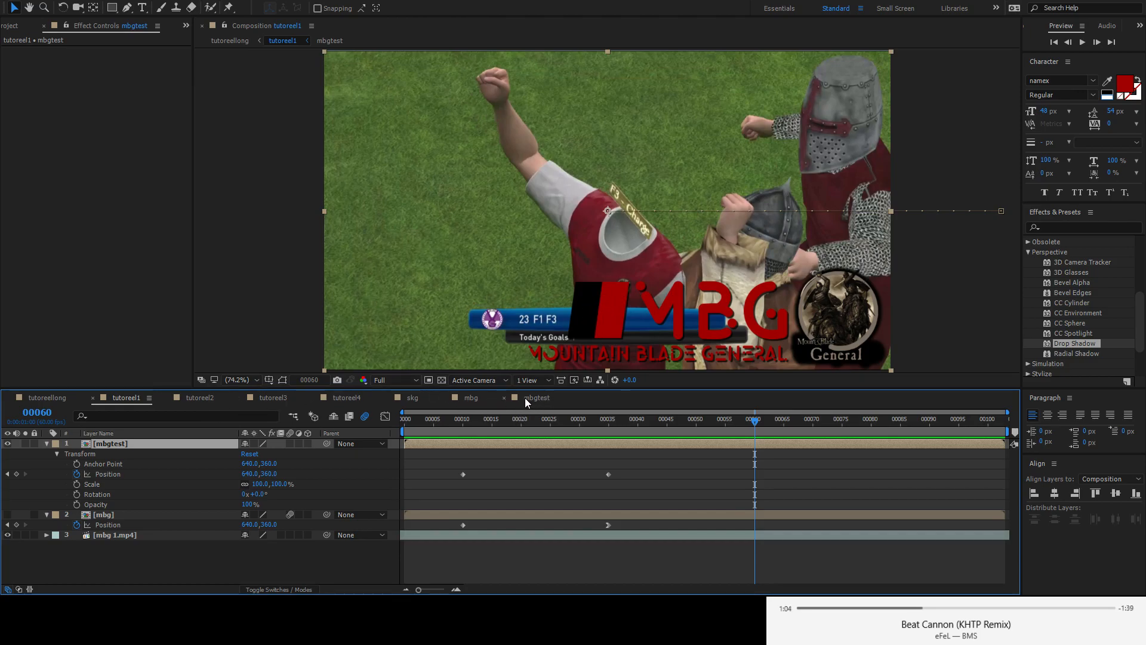
{"action": "left_click", "coordinate": [469, 398]}
{"action": "scroll", "coordinate": [150, 453], "scroll_direction": "up", "scroll_amount": 3}
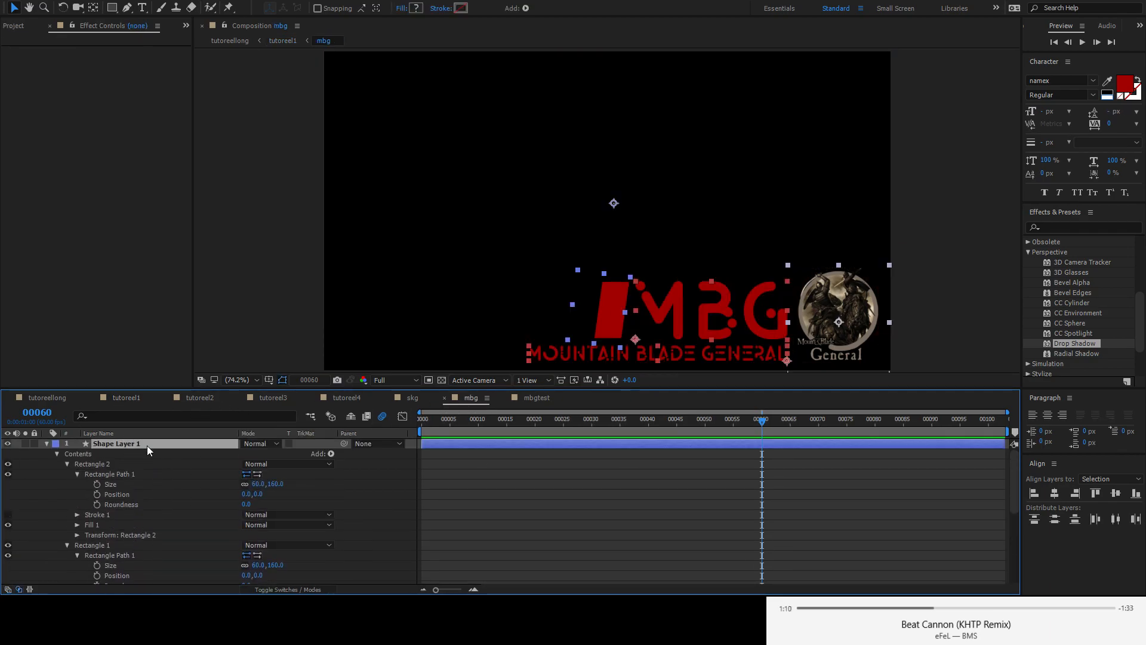
- Cut Shape Layer 1 out of the mbg composition, paste it into tutoreel1 and hide the mbgtest layer
{"action": "key", "text": "Delete"}
{"action": "key", "text": "ctrl+z"}
{"action": "left_click", "coordinate": [188, 498]}
{"action": "left_click", "coordinate": [149, 443]}
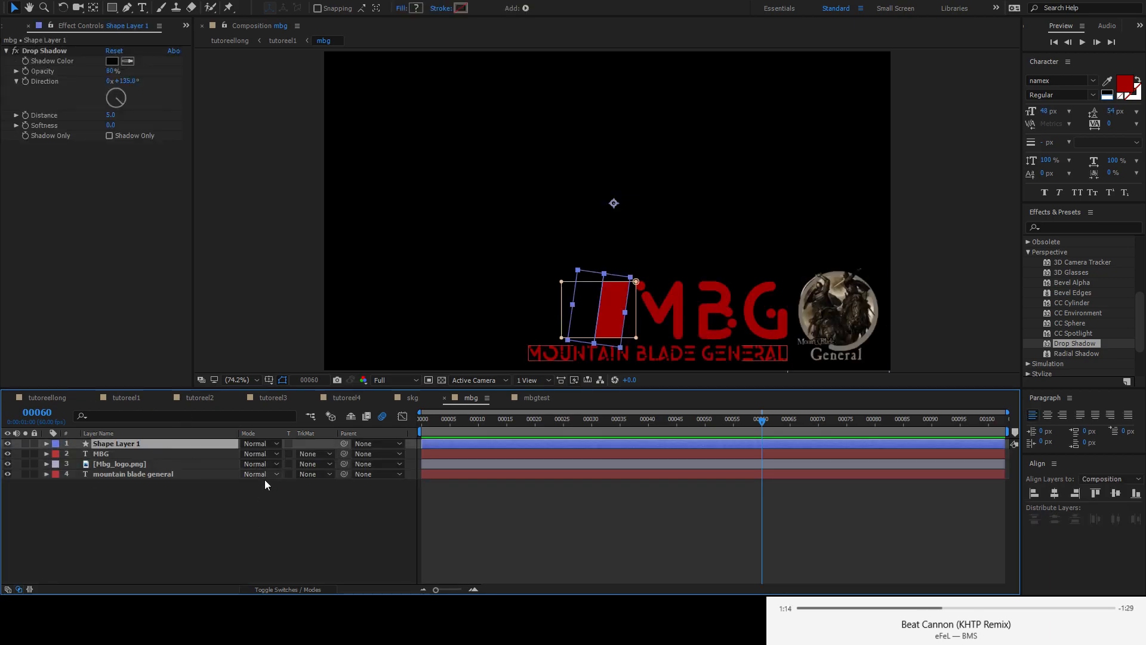
{"action": "key", "text": "Delete"}
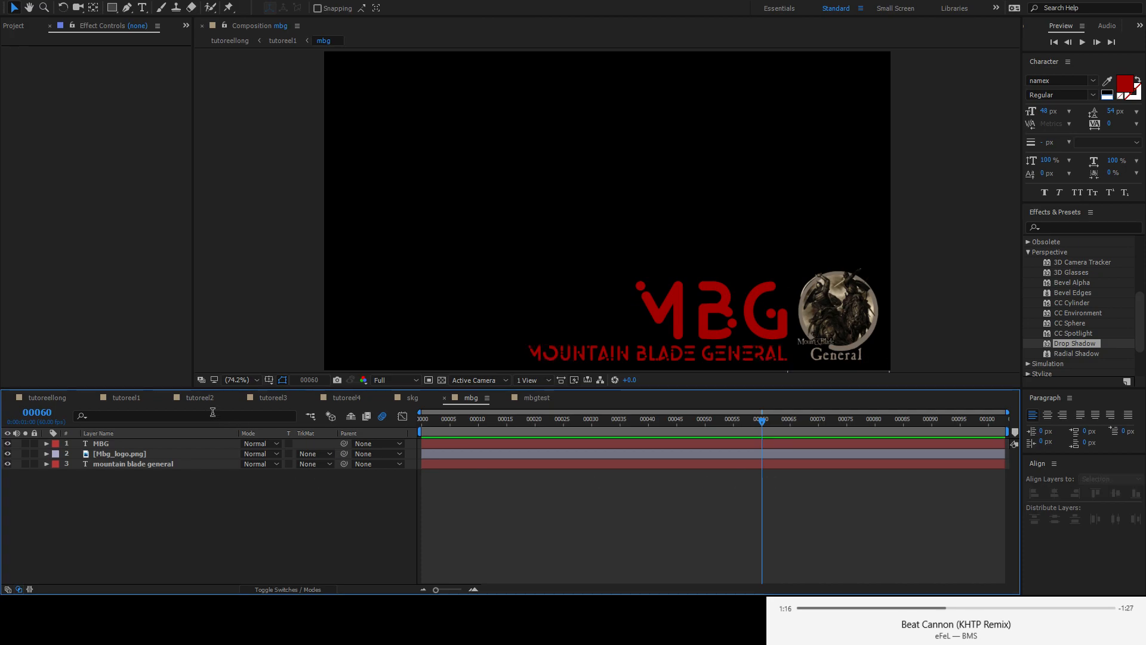
{"action": "left_click", "coordinate": [127, 398]}
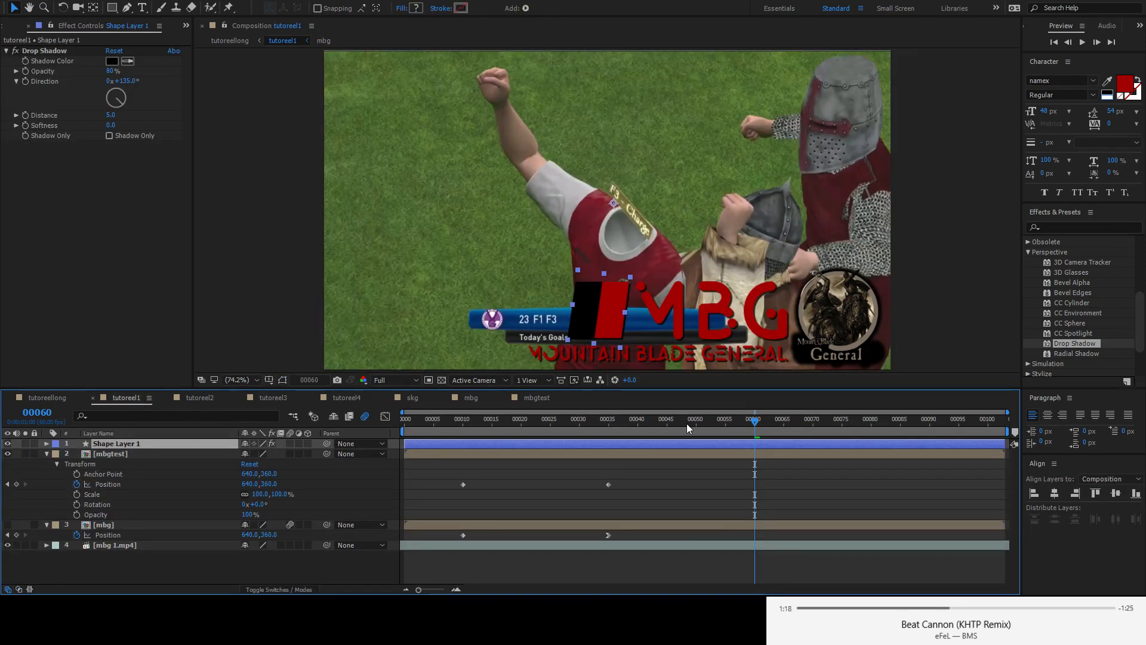
{"action": "left_click", "coordinate": [8, 454]}
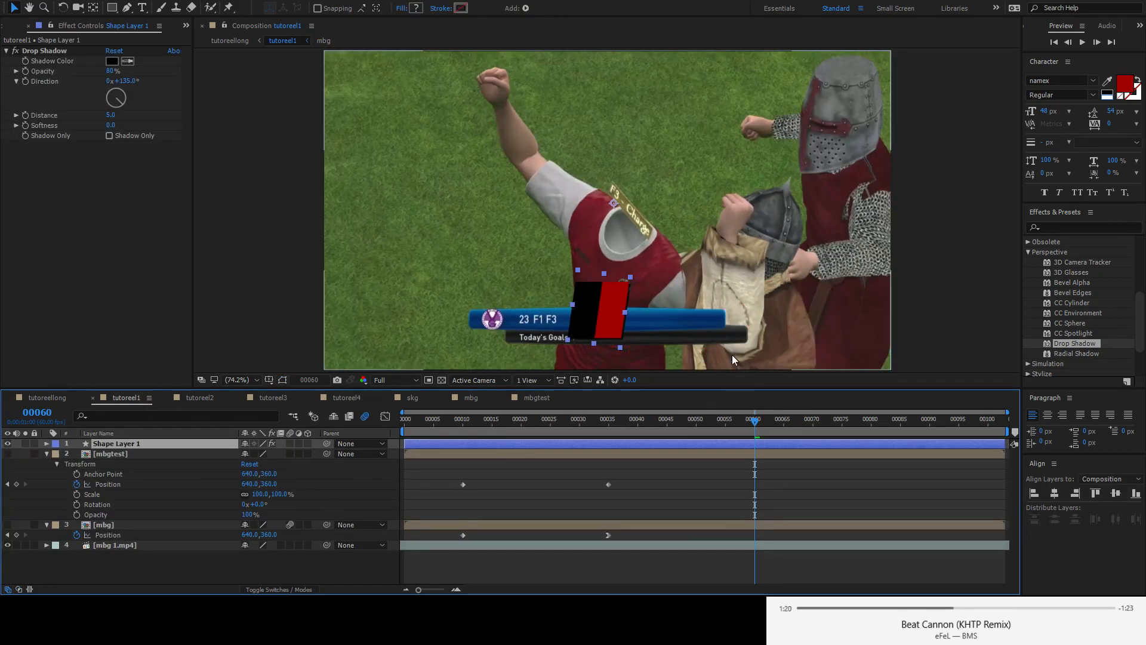
- Move Shape Layer 1 from tutoreel1 back into the mbg composition and make the mbgtest layer visible again
{"action": "left_click", "coordinate": [471, 398]}
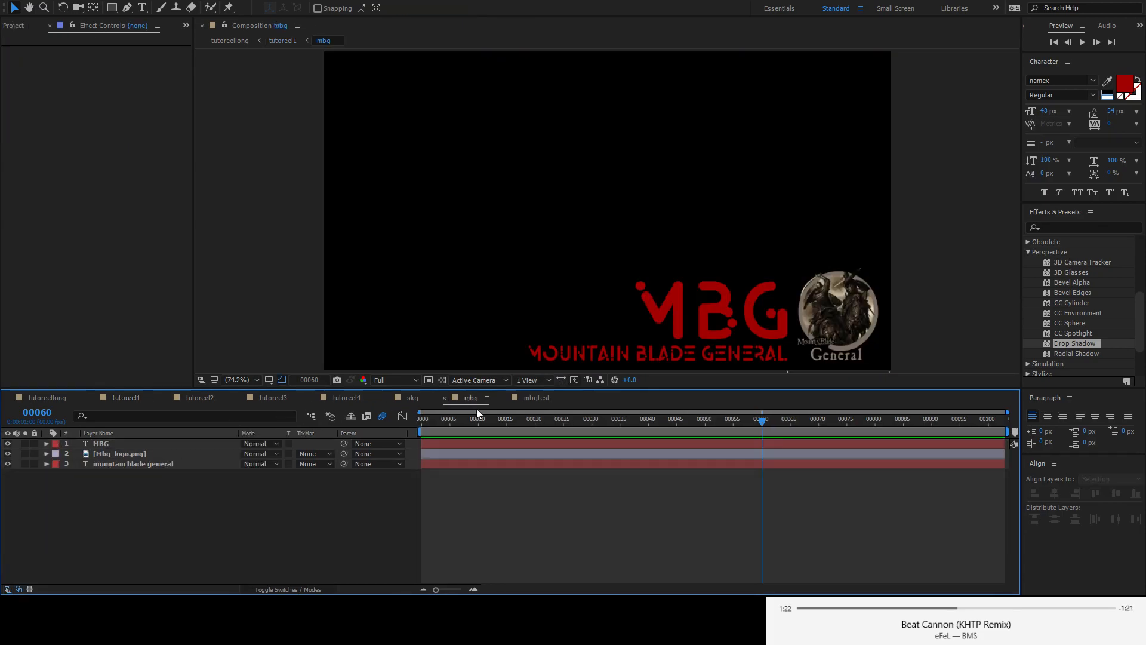
{"action": "key", "text": "ctrl+v"}
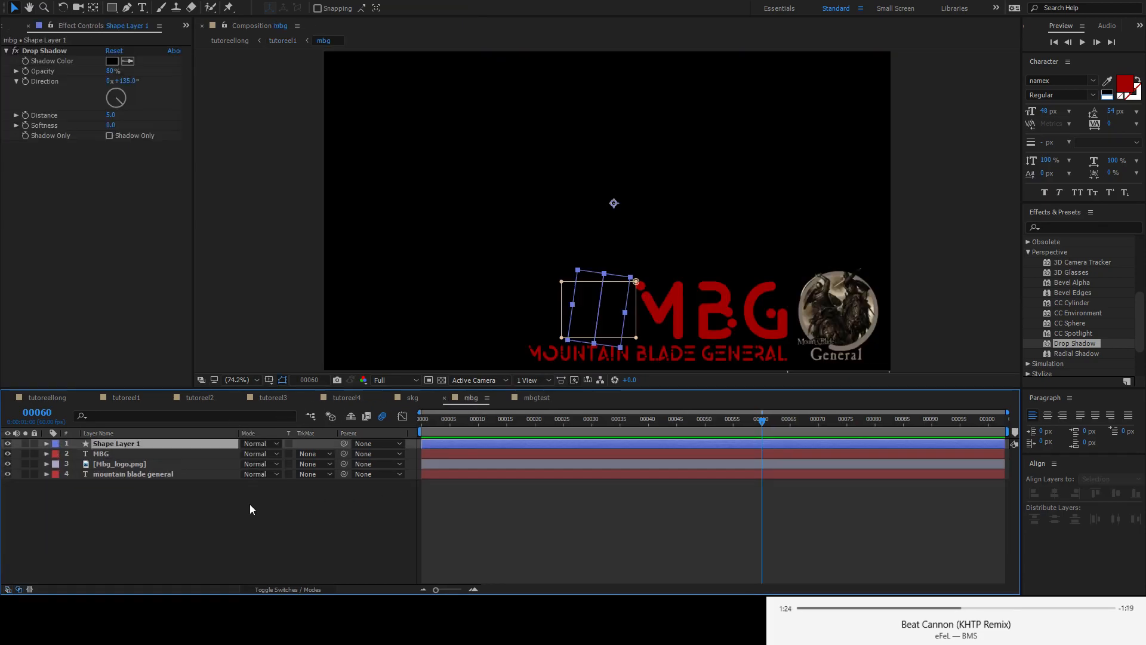
{"action": "left_click", "coordinate": [126, 398]}
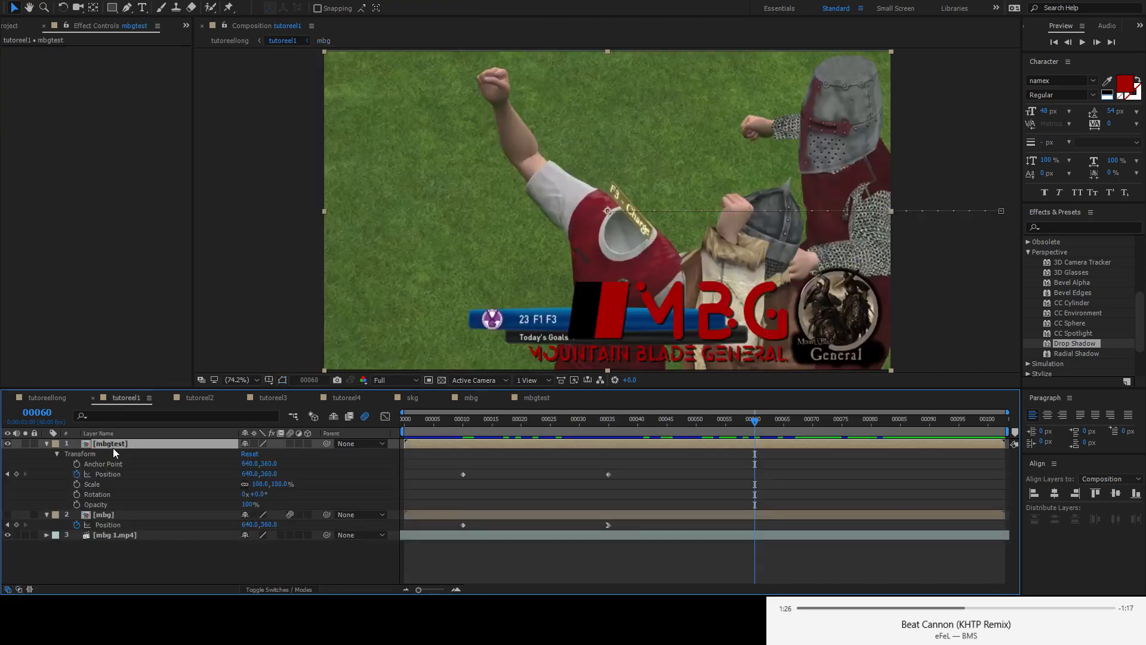
- Open the mbgtest composition, scrub to frame 33 and compare it with that frame in tutoreel1
{"action": "left_click", "coordinate": [537, 398]}
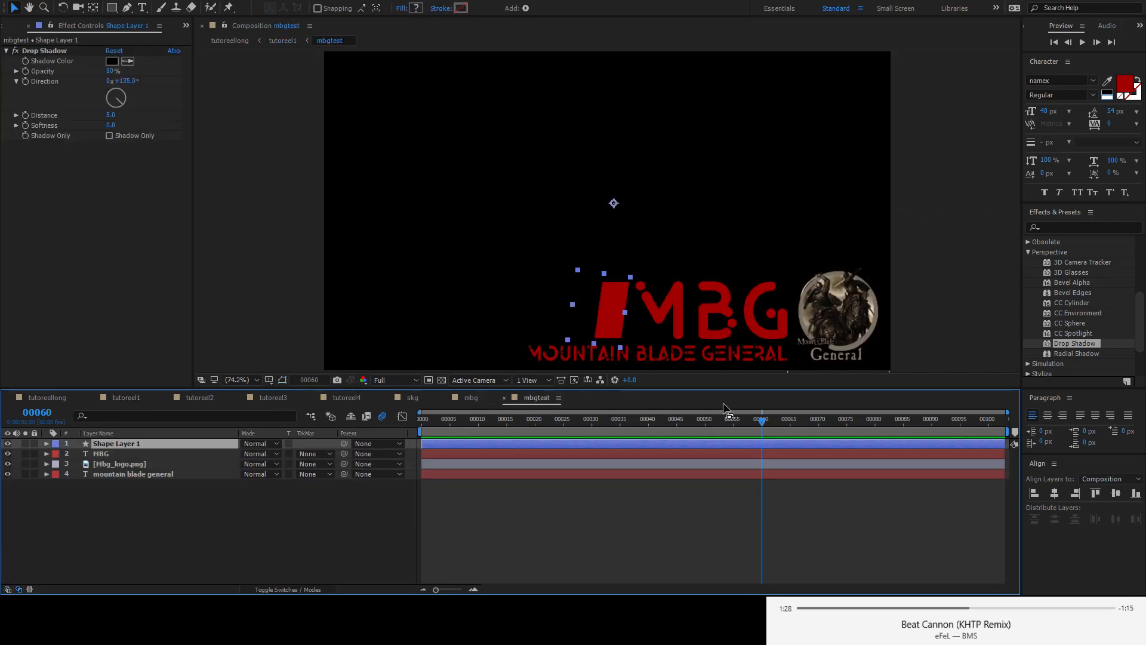
{"action": "left_click_drag", "start_coordinate": [761, 425], "coordinate": [598, 425]}
{"action": "left_click", "coordinate": [128, 399]}
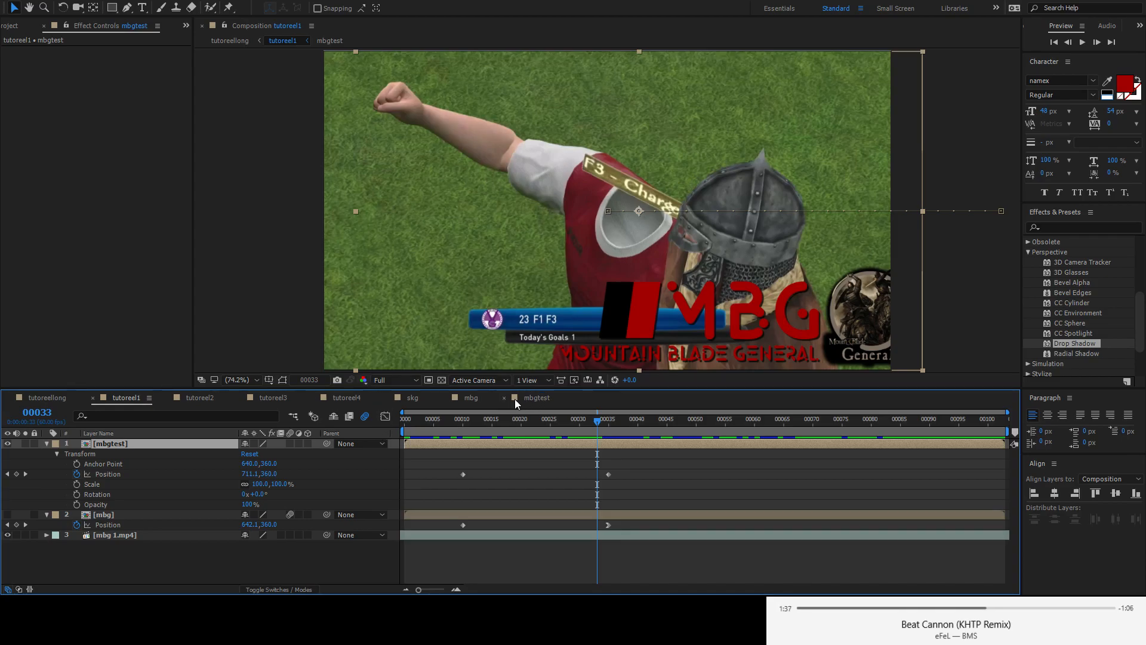
{"action": "left_click", "coordinate": [536, 397]}
{"action": "left_click", "coordinate": [527, 537]}
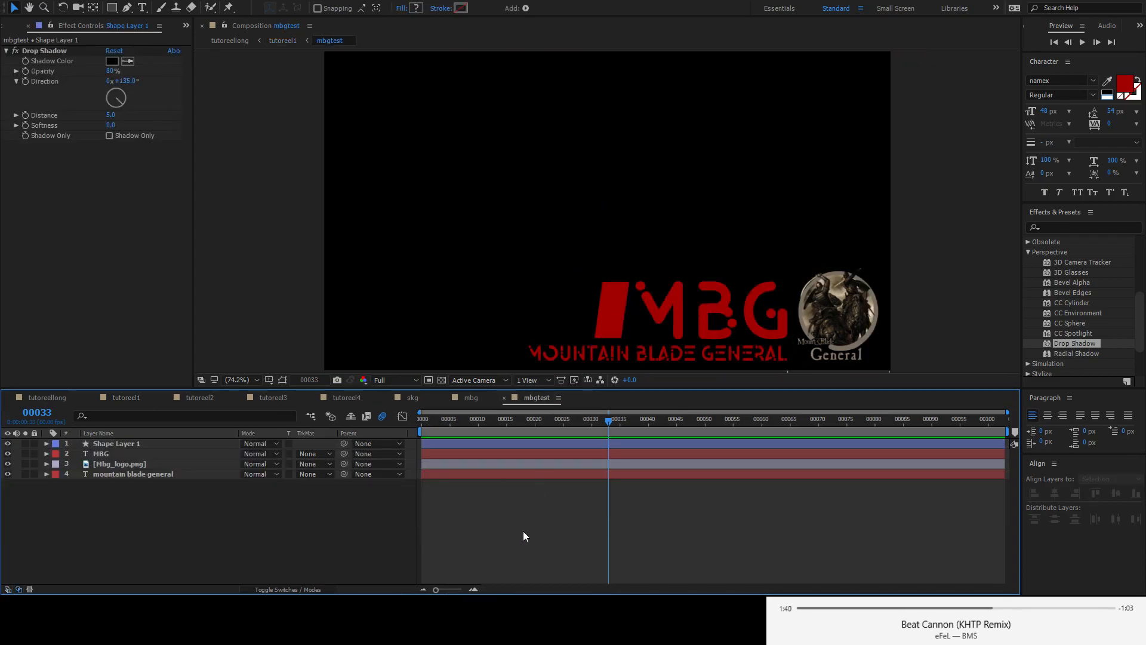
- Add position keyframes to Shape Layer 1 in the mbgtest composition at frames 10 and 30
{"action": "left_click", "coordinate": [142, 442]}
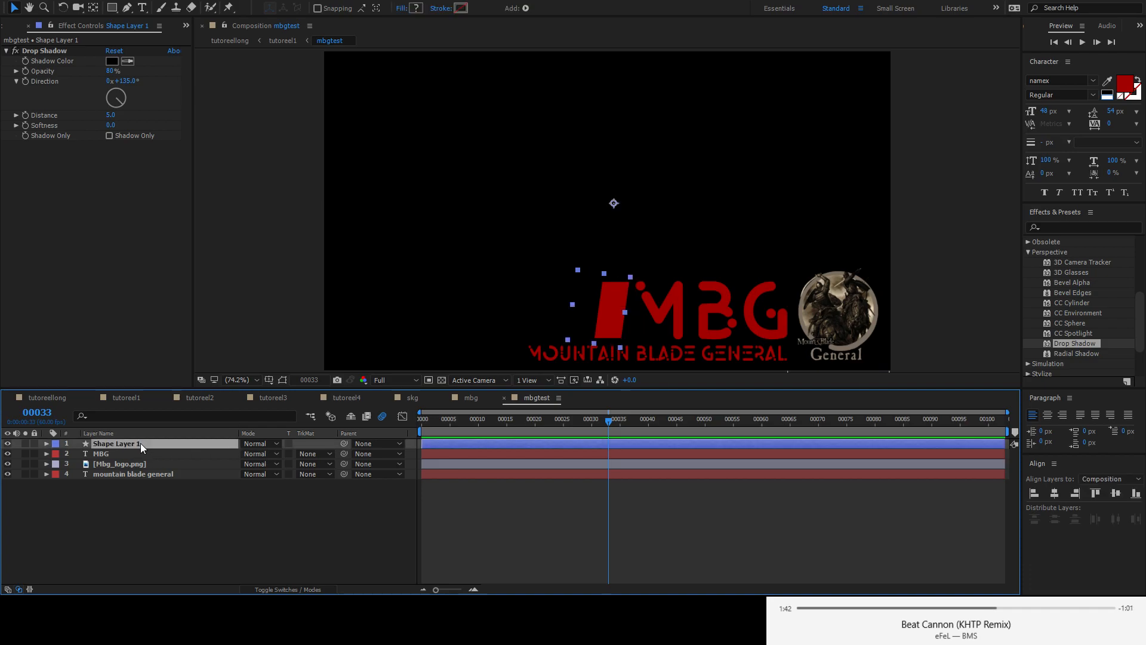
{"action": "key", "text": "p"}
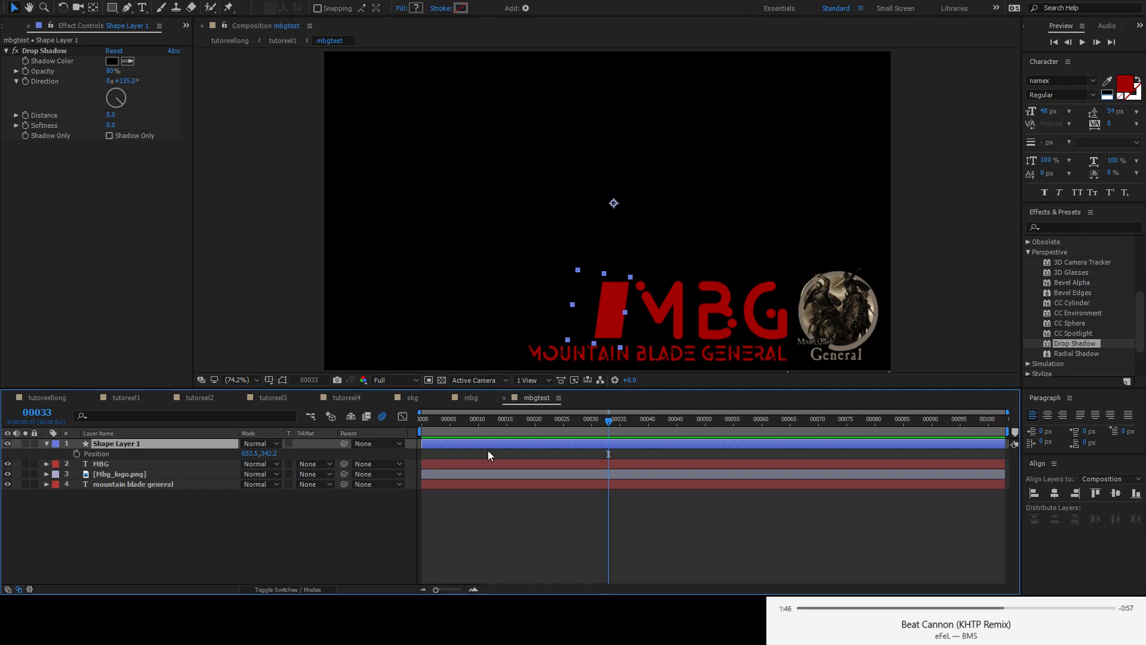
{"action": "left_click", "coordinate": [478, 420]}
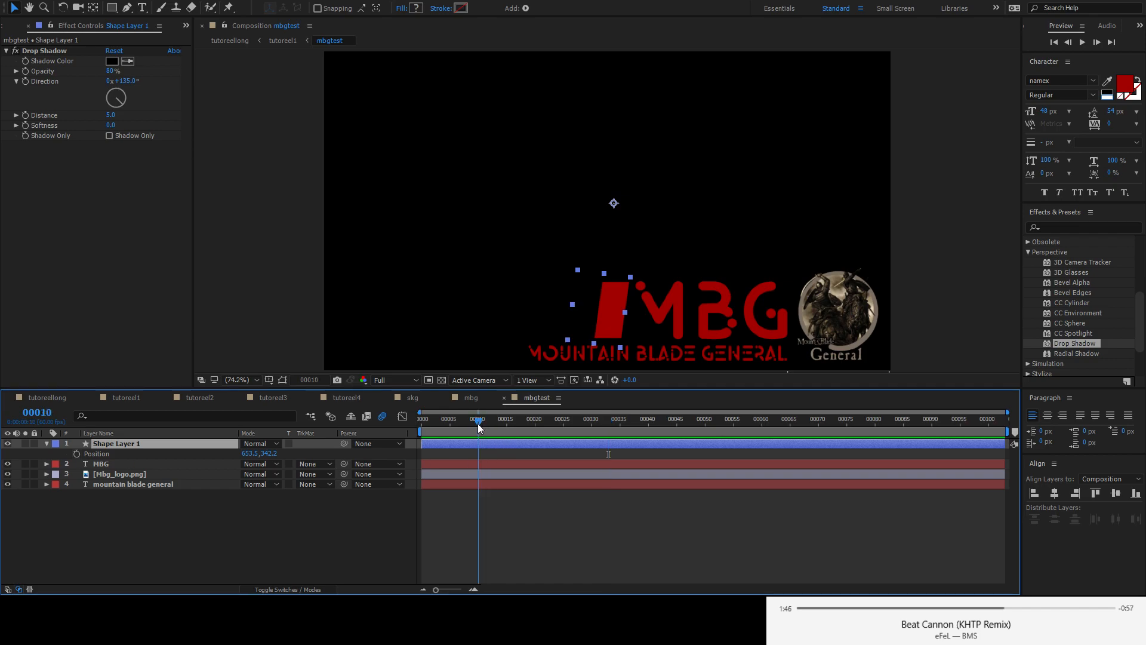
{"action": "left_click", "coordinate": [77, 453]}
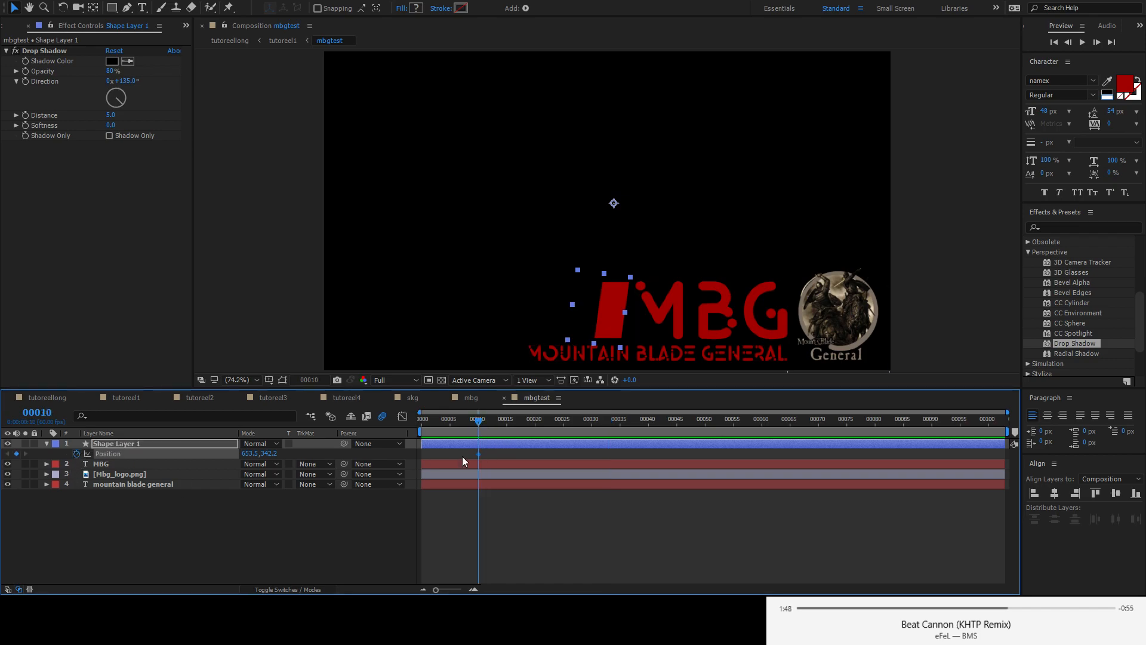
{"action": "left_click", "coordinate": [592, 426]}
{"action": "left_click", "coordinate": [16, 453]}
- Set Shape Layer 1's Y position to -391.8 at the frame 10 keyframe and play the animation from the start
{"action": "left_click", "coordinate": [7, 454]}
{"action": "left_click_drag", "start_coordinate": [267, 456], "coordinate": [60, 454]}
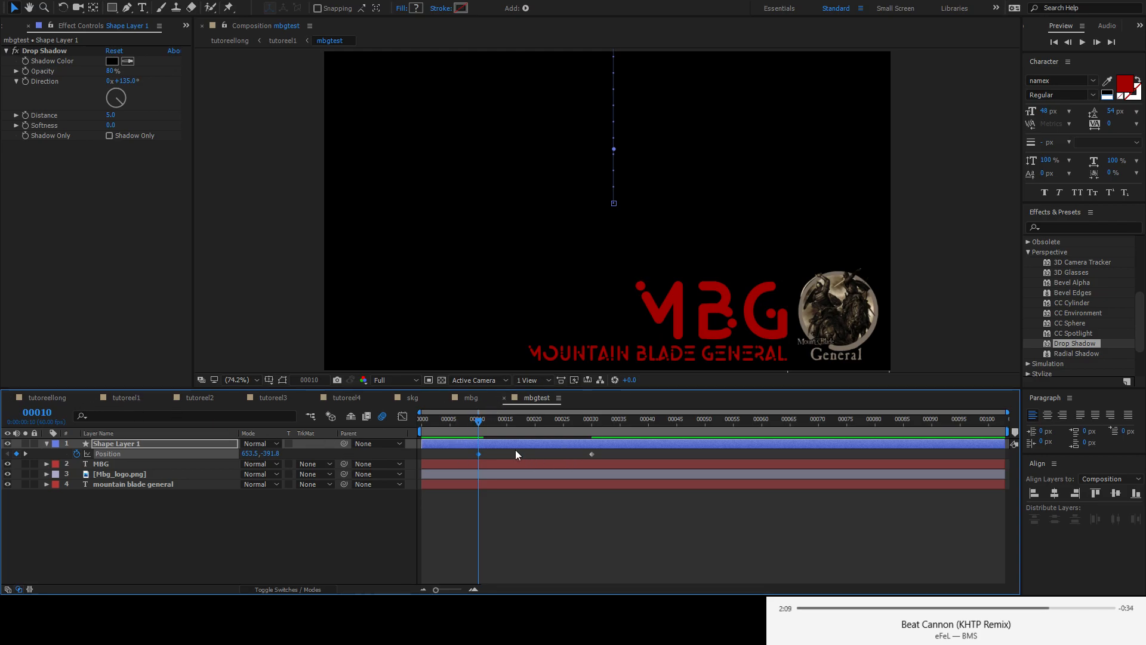
{"action": "key", "text": "Home"}
{"action": "key", "text": "space"}
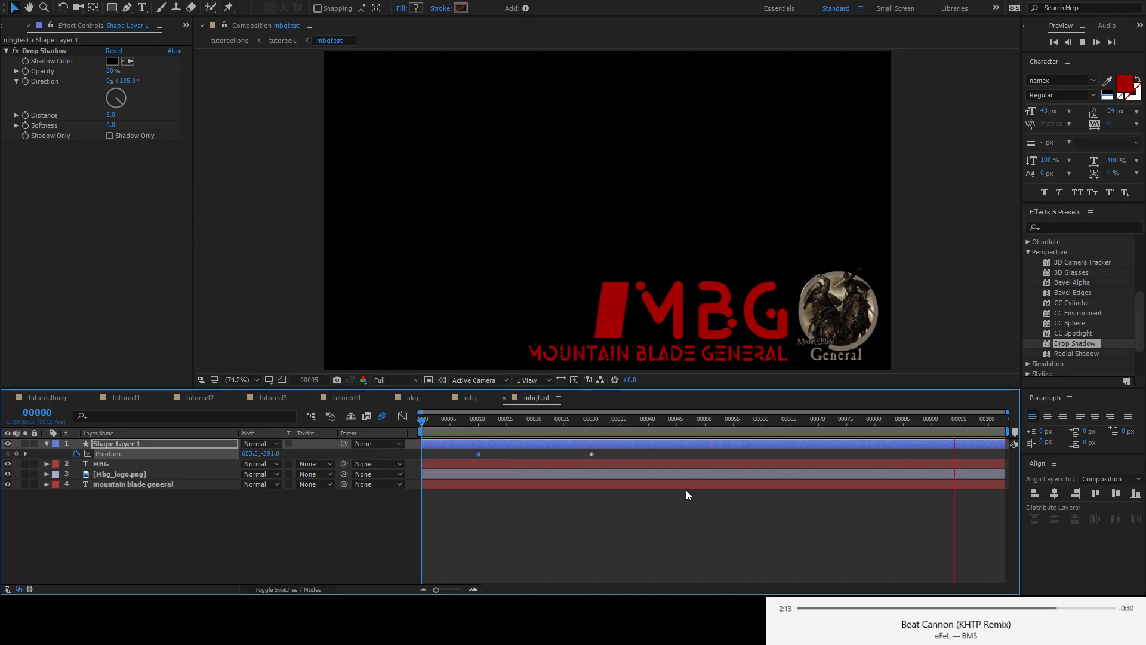
- Preview the tutoreel1 composition from the start to see the nested Shape Layer 1 animation, and stop the playback
{"action": "key", "text": "space"}
{"action": "left_click", "coordinate": [126, 398]}
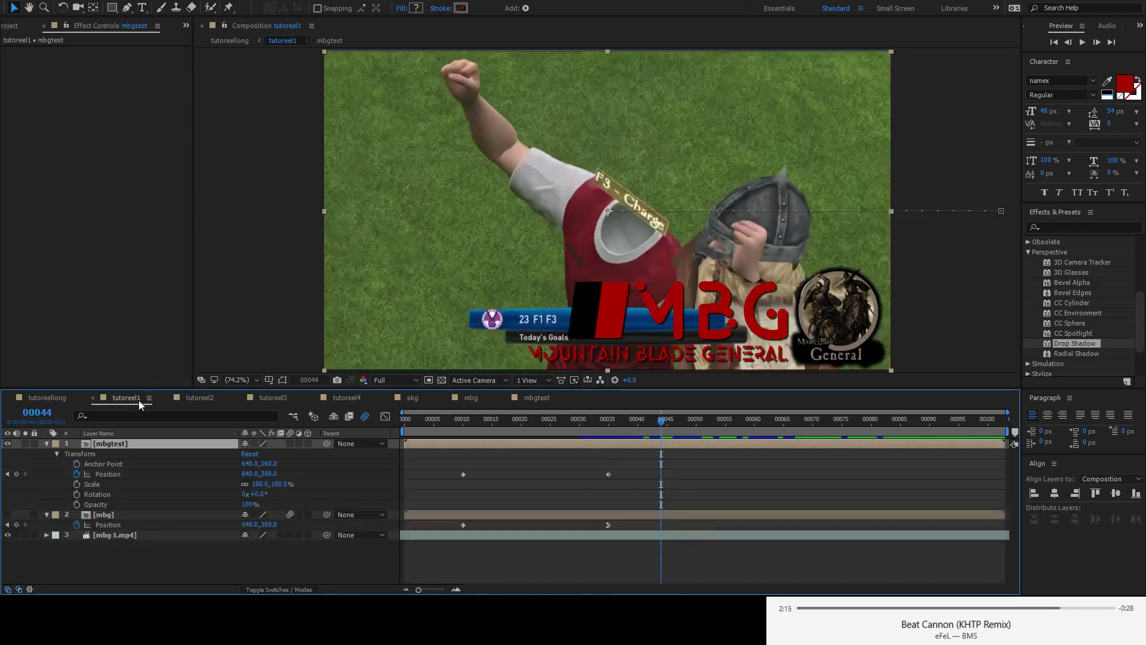
{"action": "key", "text": "Home"}
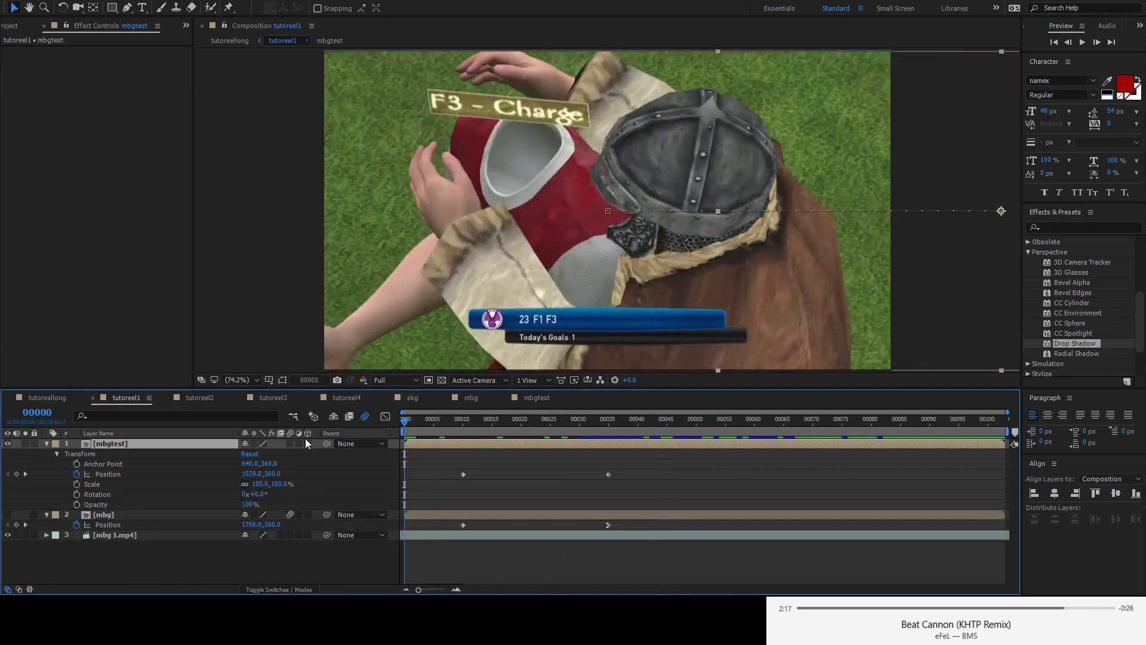
{"action": "key", "text": "space"}
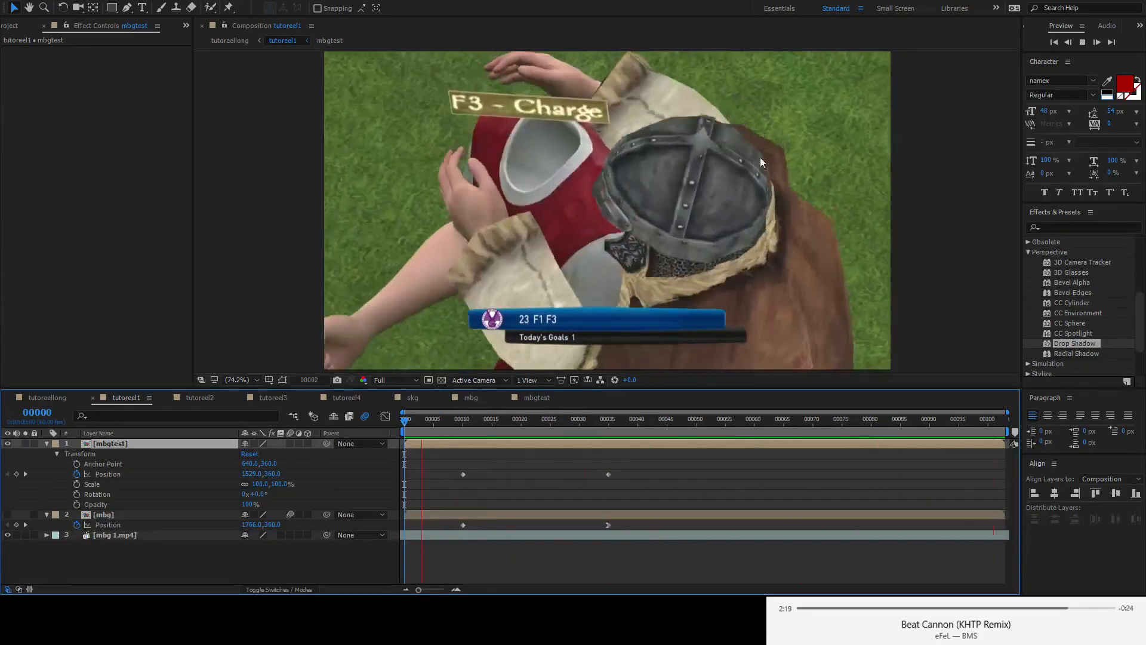
{"action": "key", "text": "space"}
- Revisit the mbgtest and tutoreellong compositions and replay tutoreel1 from near its start
{"action": "left_click", "coordinate": [537, 397]}
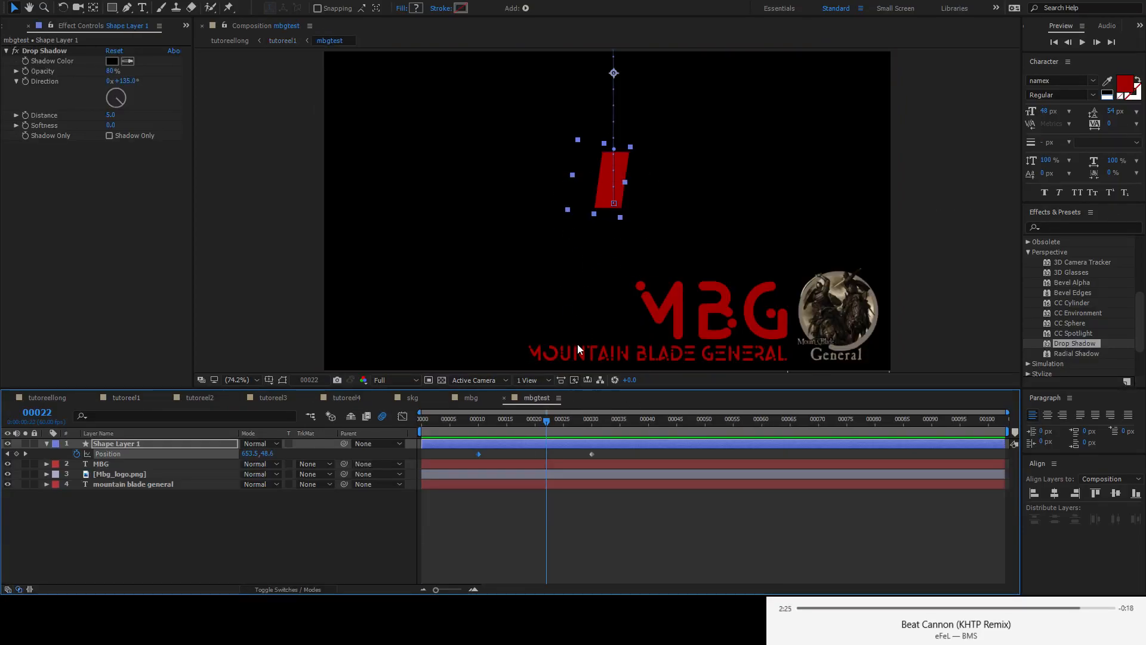
{"action": "left_click", "coordinate": [52, 400]}
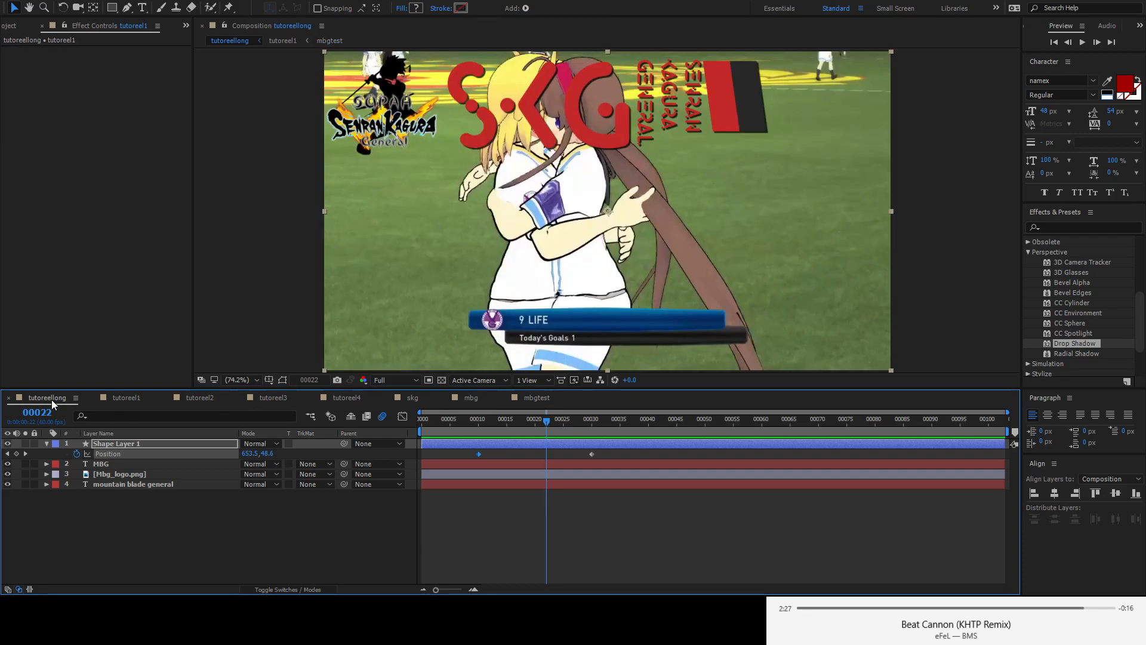
{"action": "left_click", "coordinate": [123, 399]}
{"action": "left_click_drag", "start_coordinate": [531, 423], "coordinate": [424, 429]}
{"action": "key", "text": "space"}
{"action": "key", "text": "space"}
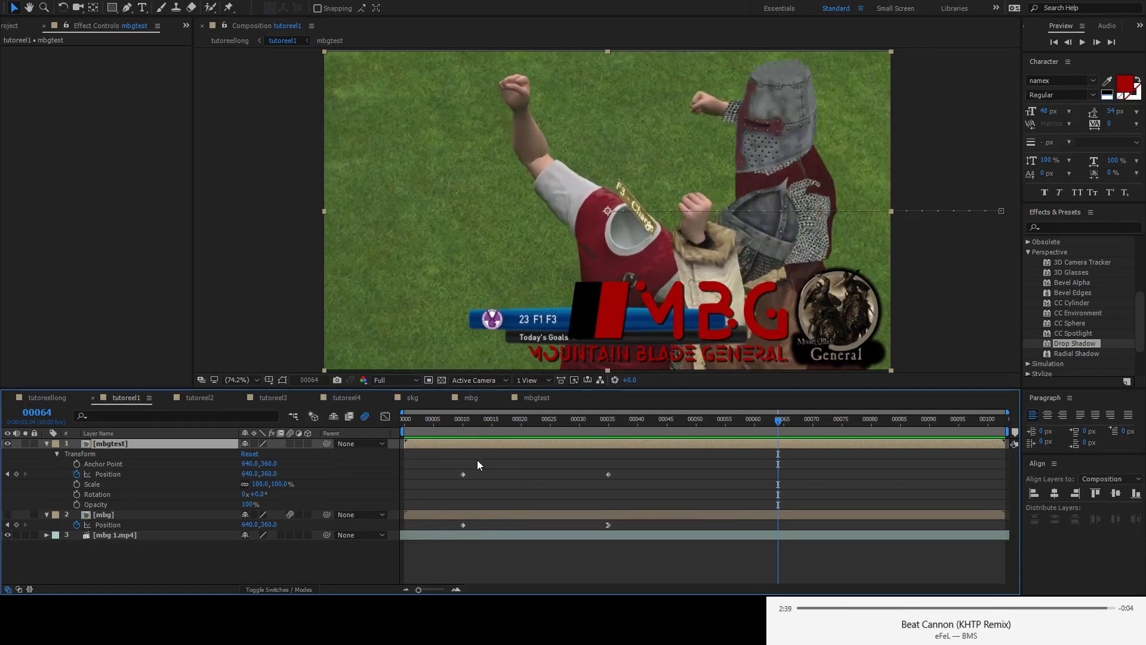
- Remove all position keyframes from Shape Layer 1 in mbgtest, keeping its position from frame 30
{"action": "left_click", "coordinate": [541, 397]}
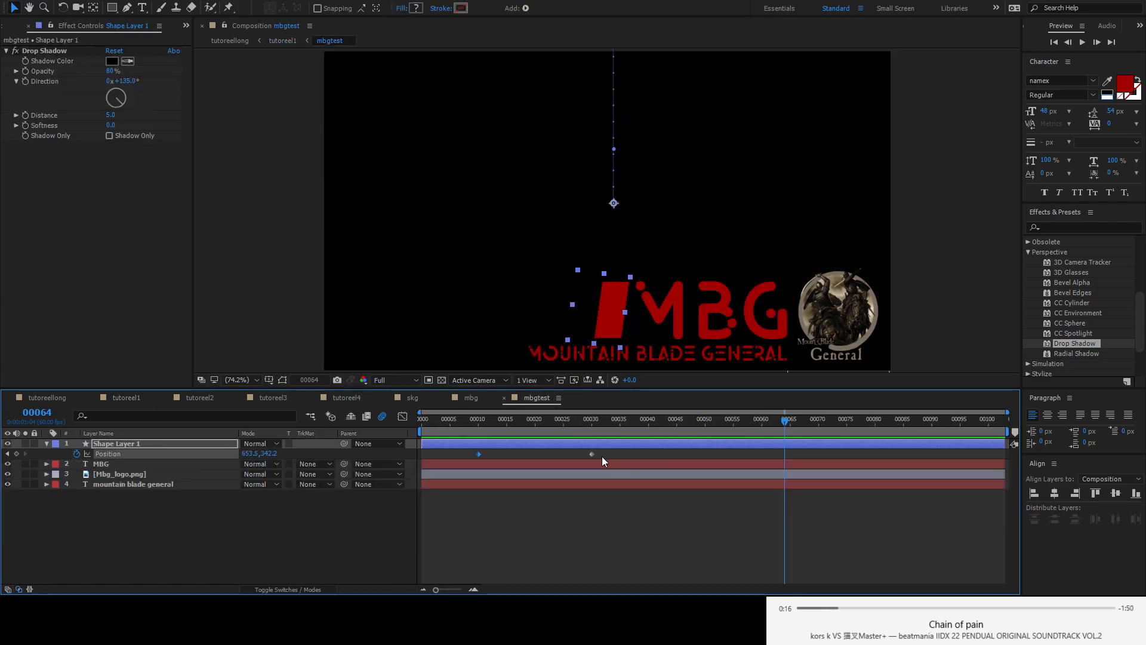
{"action": "left_click", "coordinate": [208, 529]}
{"action": "left_click_drag", "start_coordinate": [534, 421], "coordinate": [480, 429]}
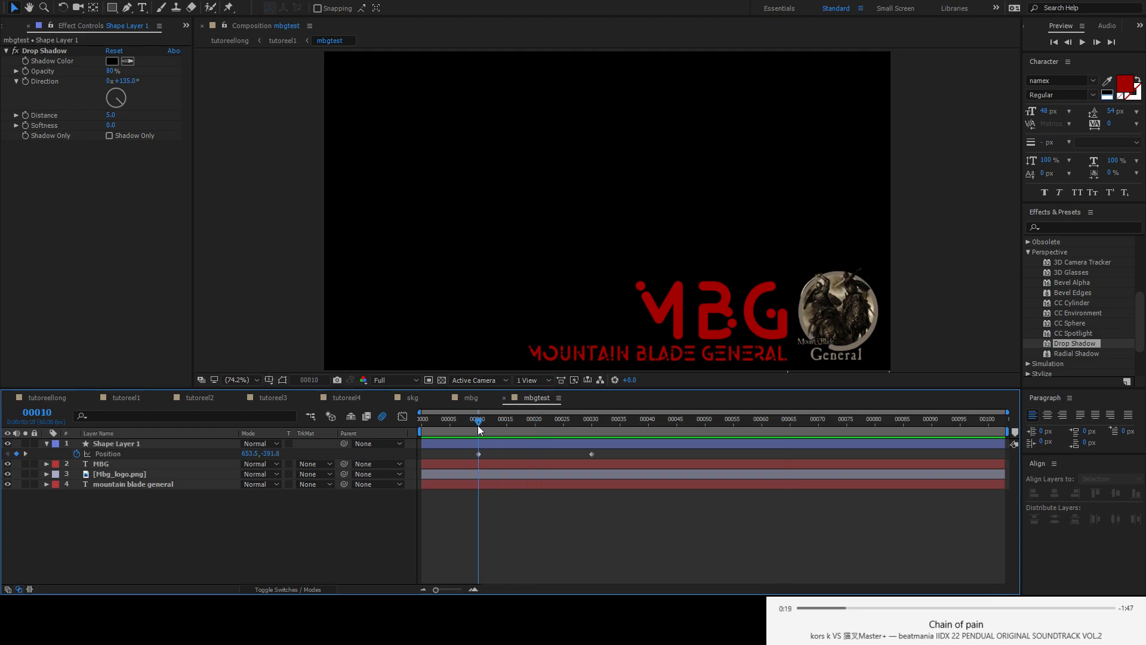
{"action": "left_click", "coordinate": [119, 452]}
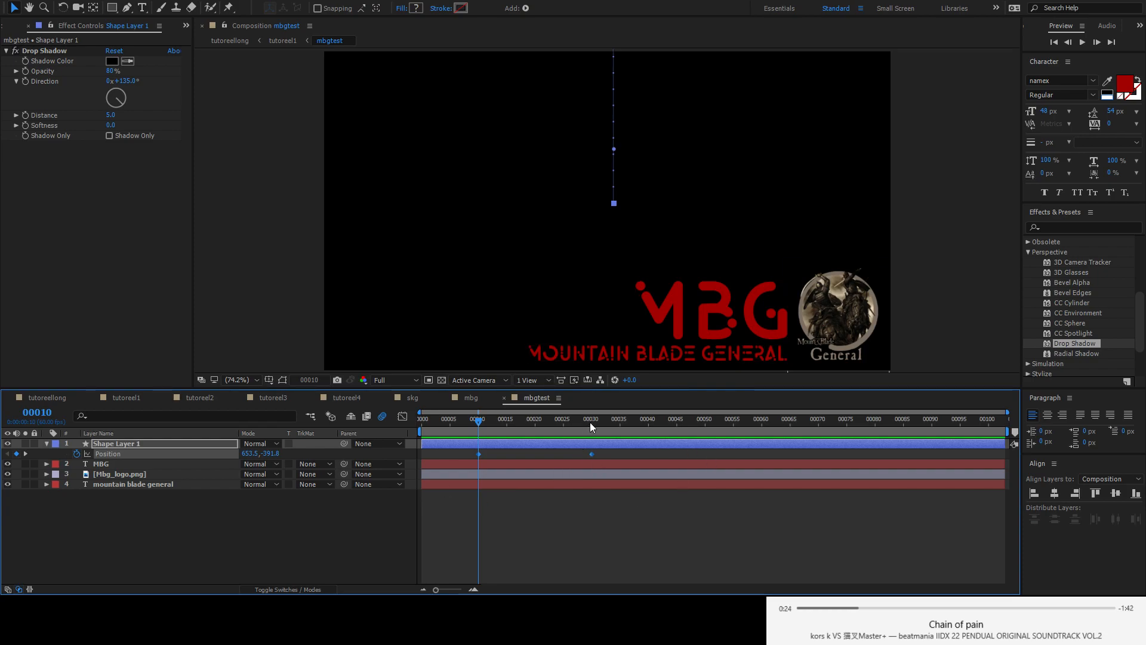
{"action": "left_click_drag", "start_coordinate": [482, 429], "coordinate": [593, 429]}
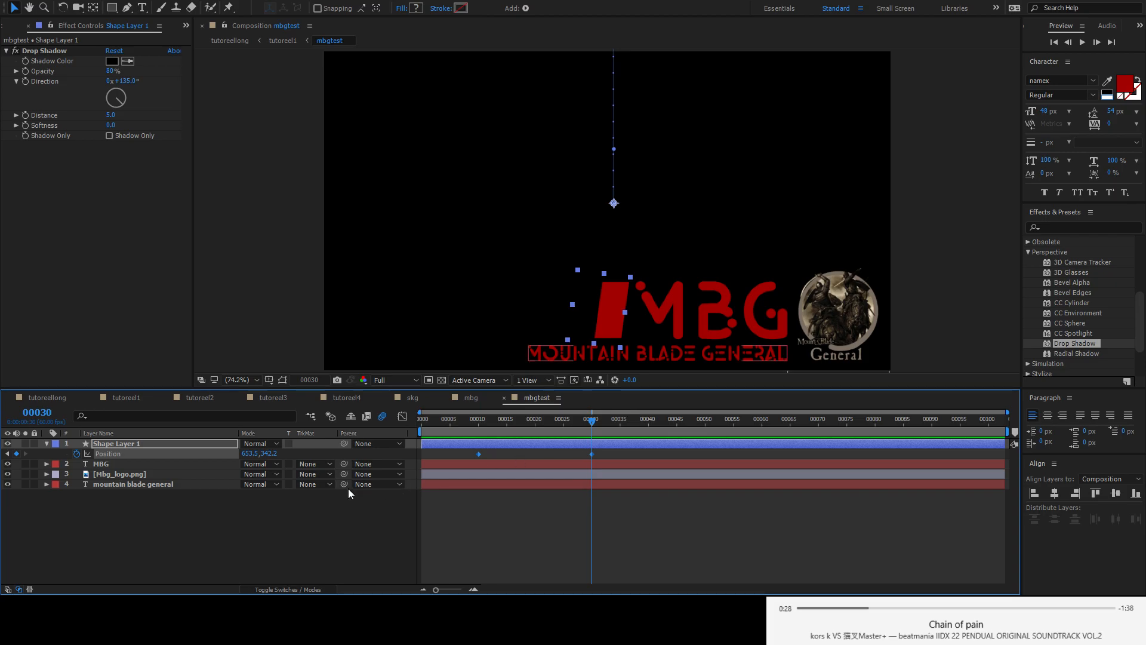
{"action": "left_click", "coordinate": [76, 454]}
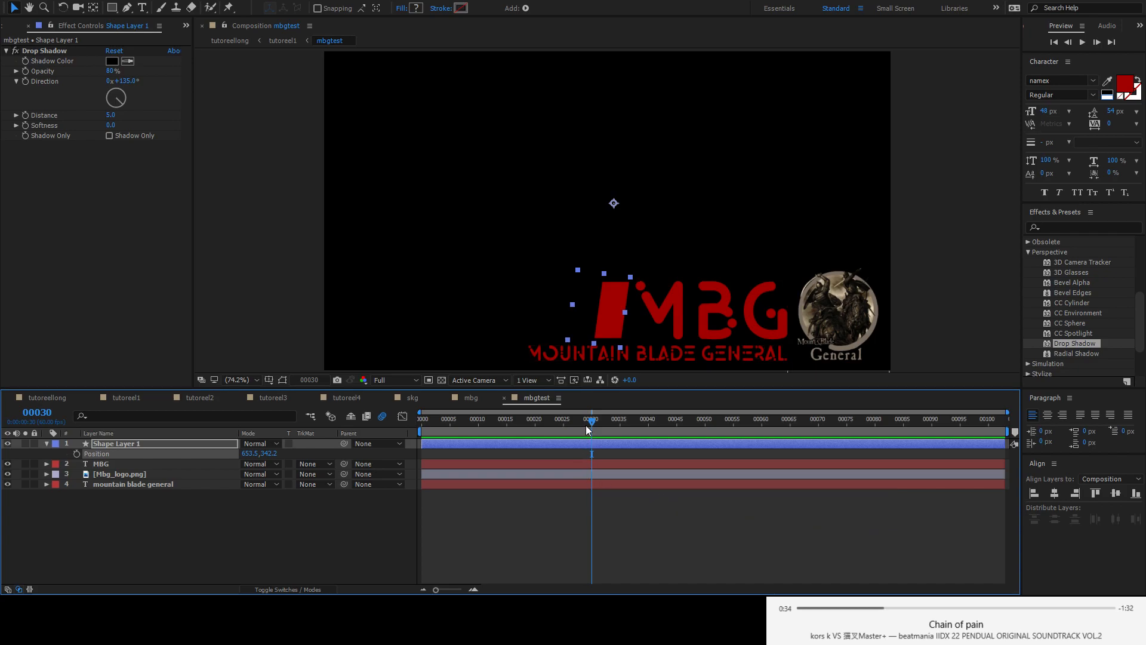
- Close the mbgtest composition's timeline and return to tutoreel1 at frame 0
{"action": "left_click_drag", "start_coordinate": [591, 425], "coordinate": [411, 424]}
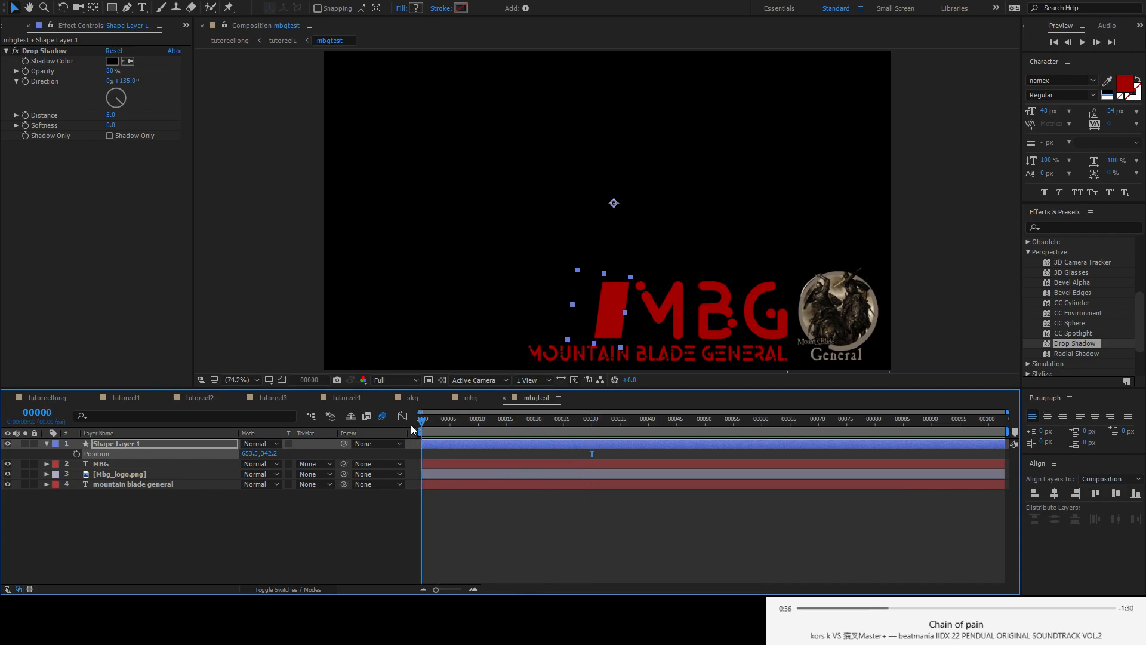
{"action": "left_click", "coordinate": [505, 397]}
{"action": "left_click", "coordinate": [130, 398]}
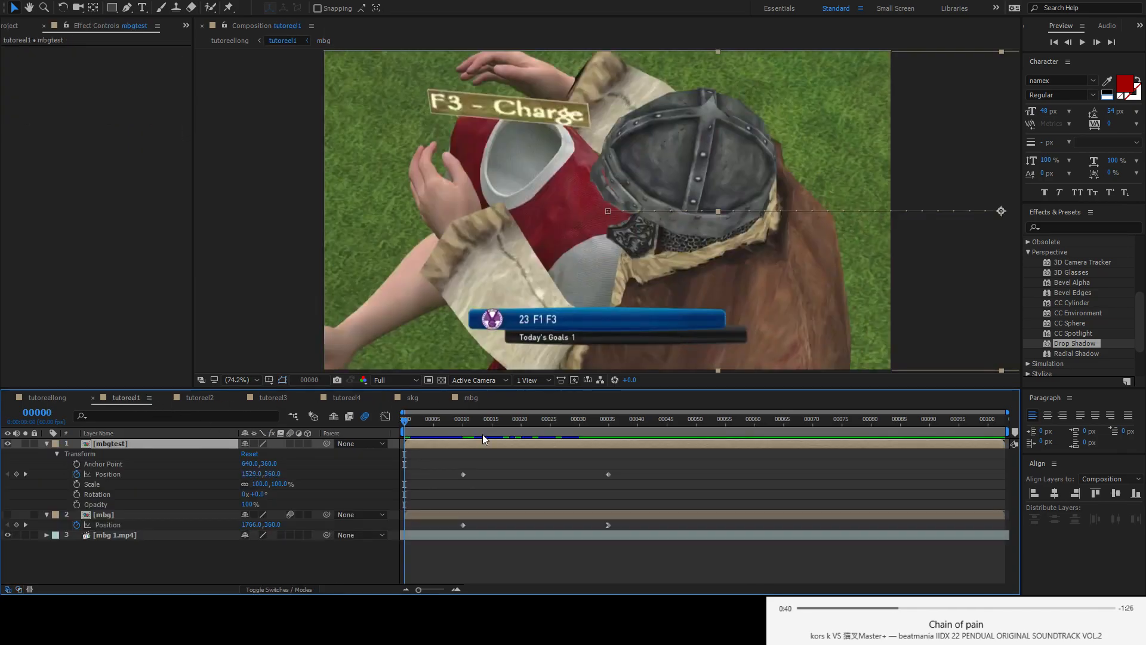
{"action": "left_click_drag", "start_coordinate": [408, 425], "coordinate": [385, 462]}
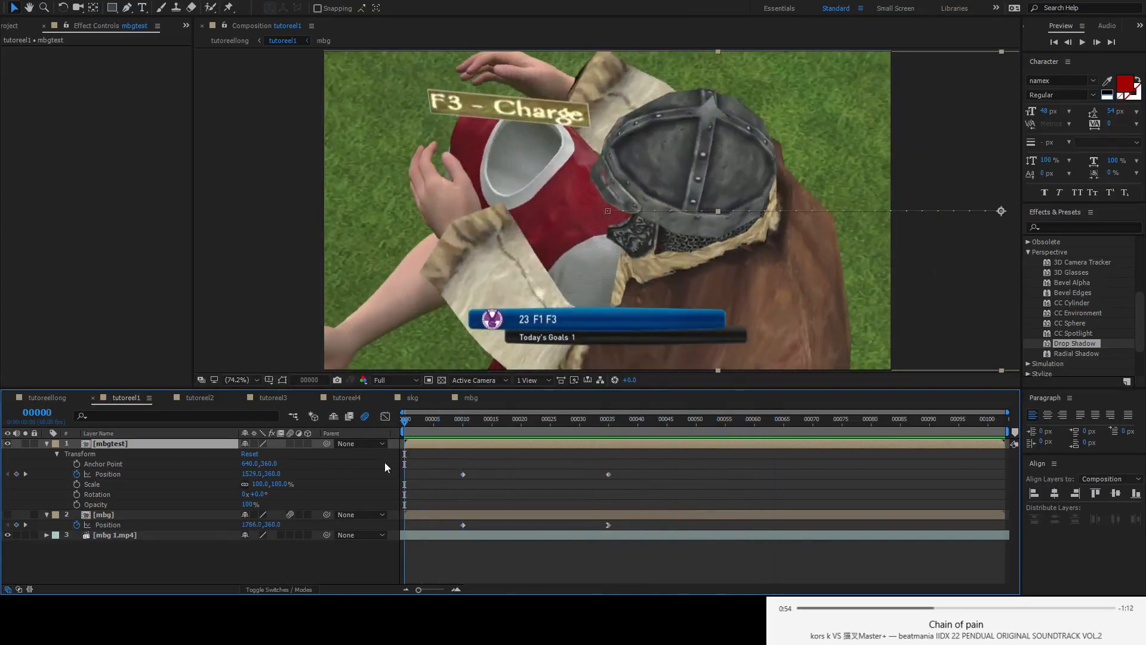
- Delete the mbgtest composition from the project, confirming its removal from tutoreel1
{"action": "left_click", "coordinate": [9, 26]}
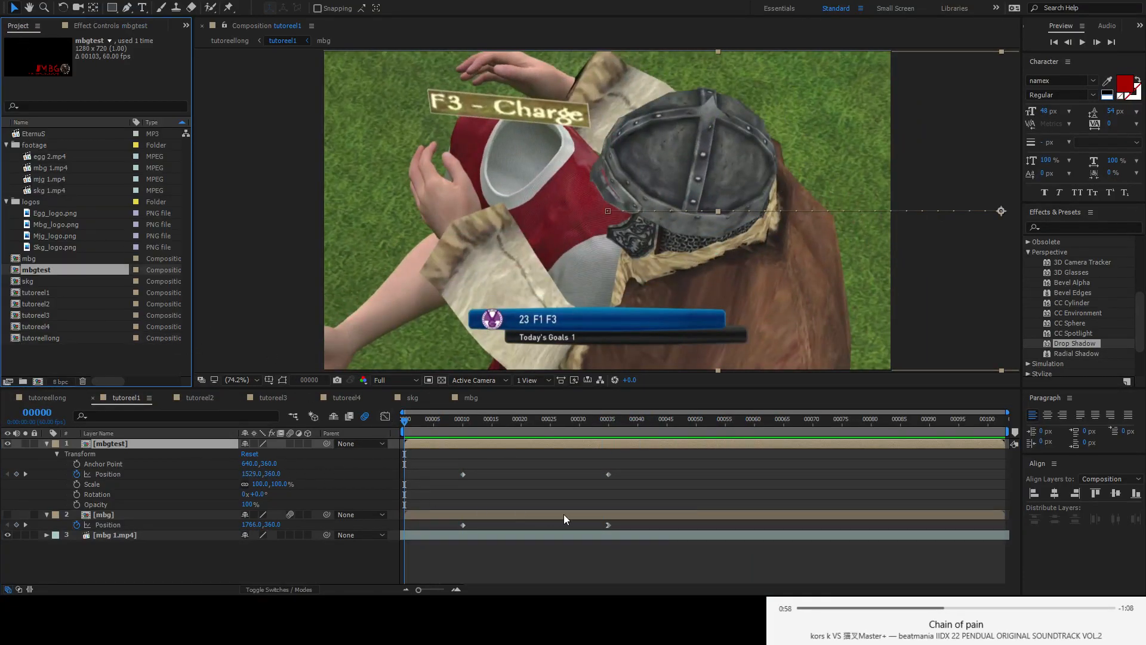
{"action": "left_click", "coordinate": [39, 275]}
{"action": "key", "text": "Return"}
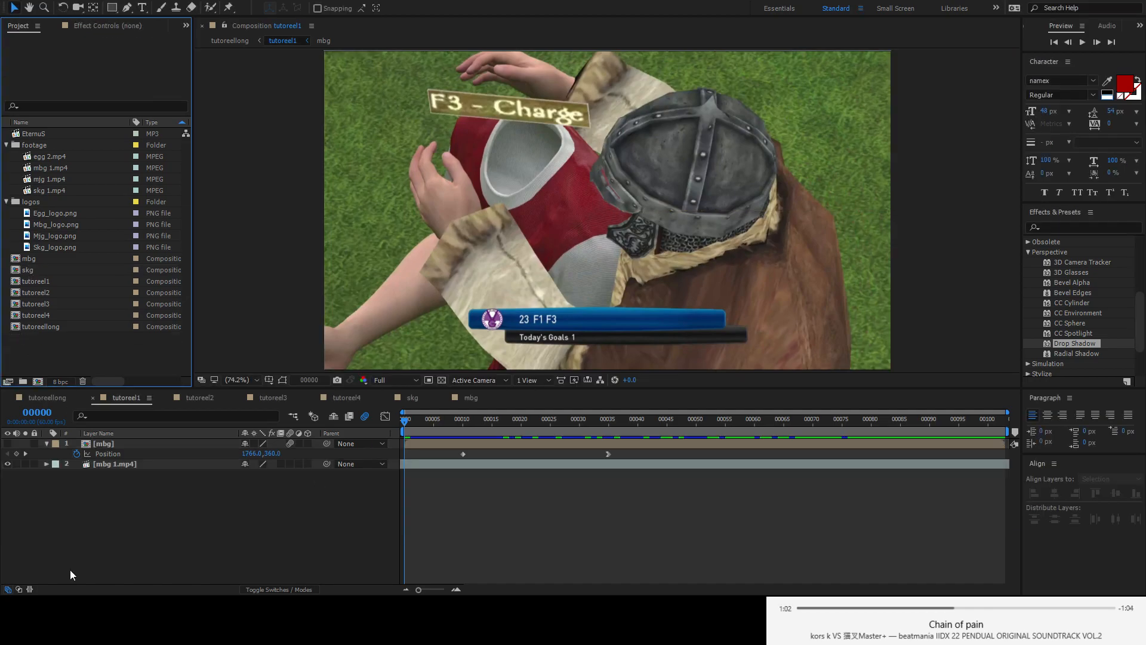
- Make the mbg layer in tutoreel1 visible and toggle its visibility and solo state at frame 46
{"action": "left_click", "coordinate": [15, 449]}
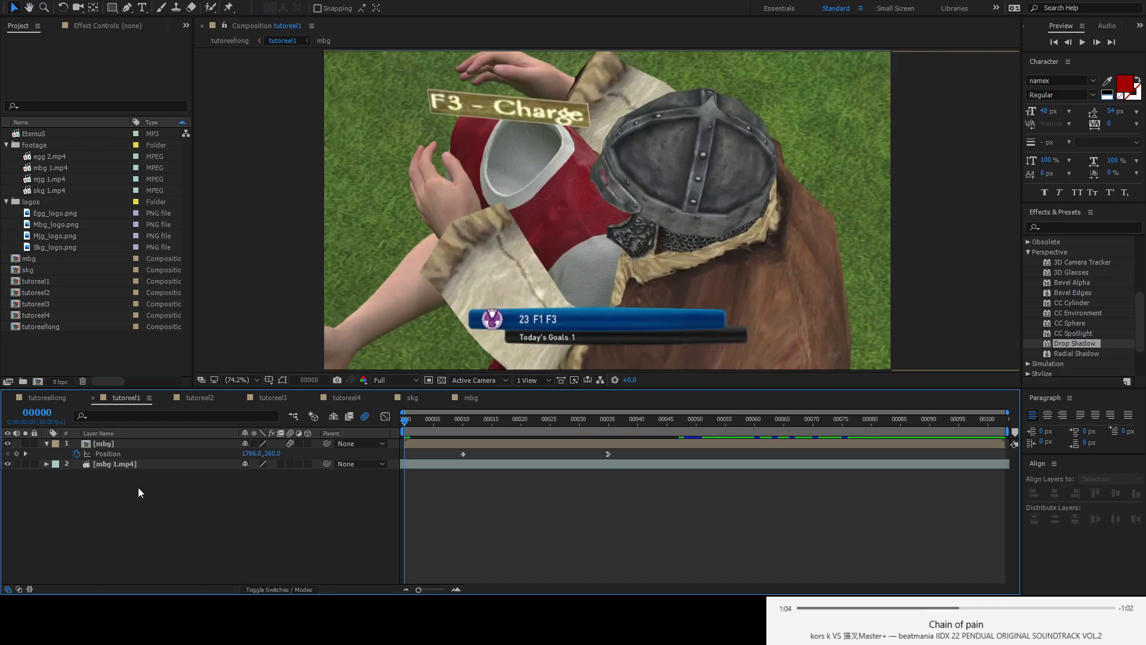
{"action": "left_click_drag", "start_coordinate": [403, 423], "coordinate": [669, 447]}
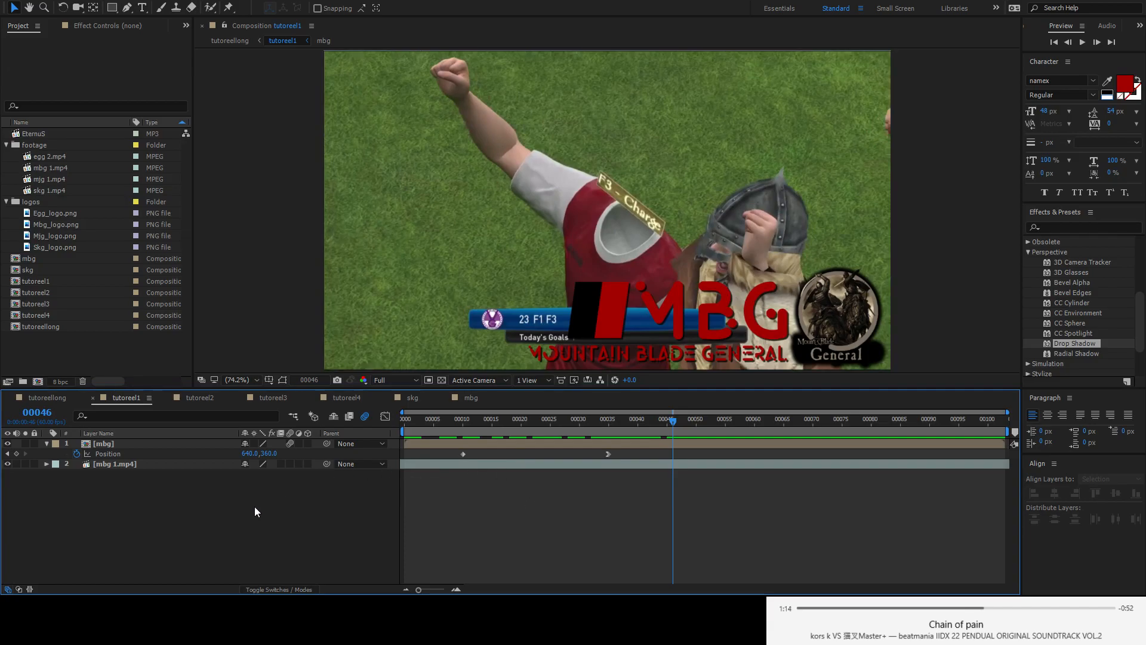
{"action": "left_click", "coordinate": [7, 444]}
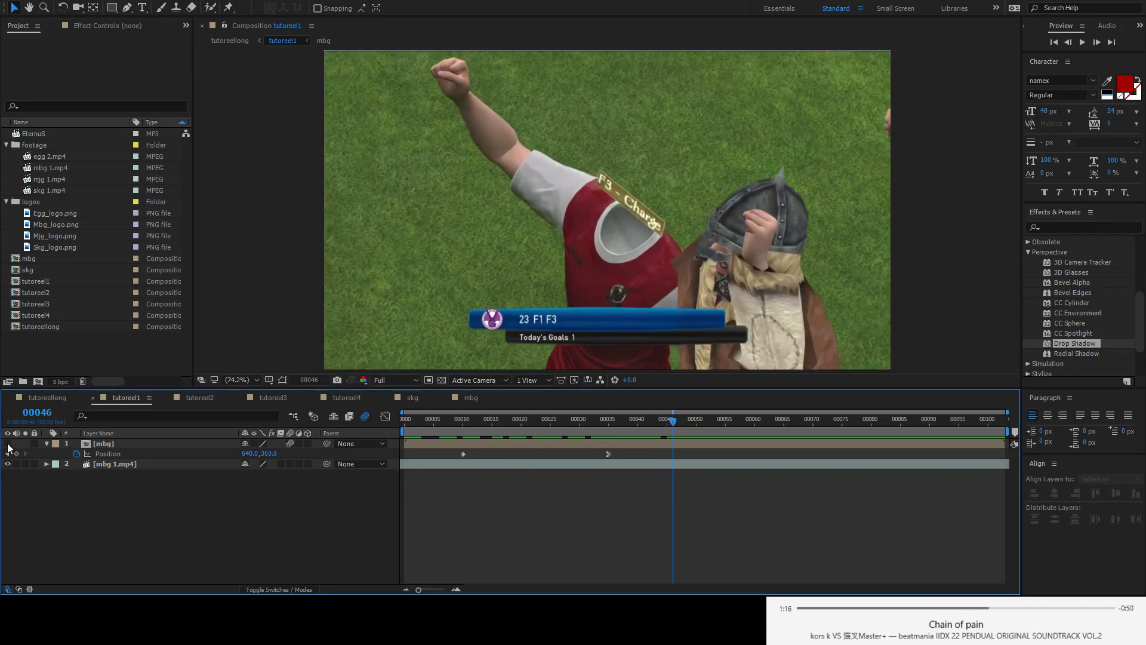
{"action": "left_click", "coordinate": [7, 444]}
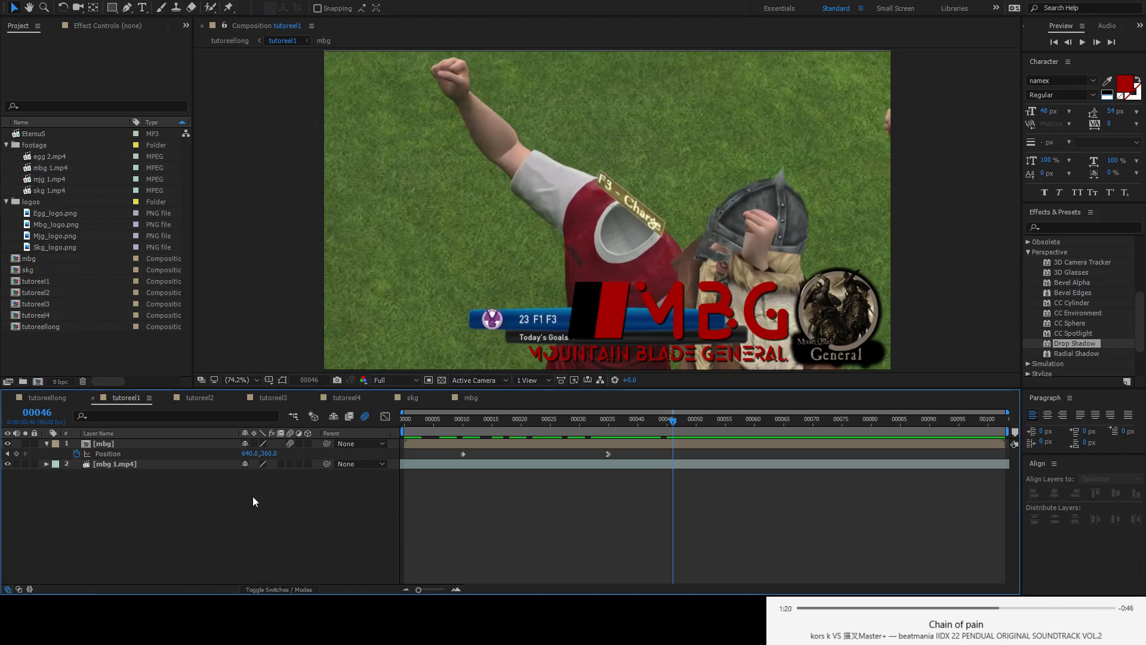
{"action": "left_click", "coordinate": [25, 444]}
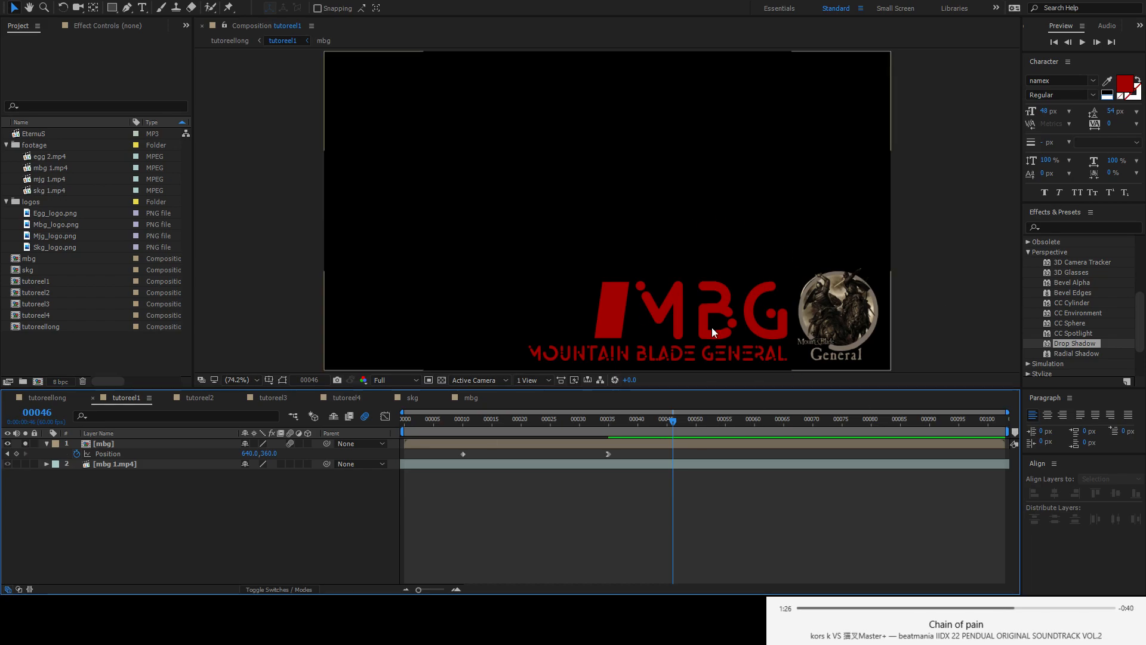
{"action": "left_click", "coordinate": [25, 443]}
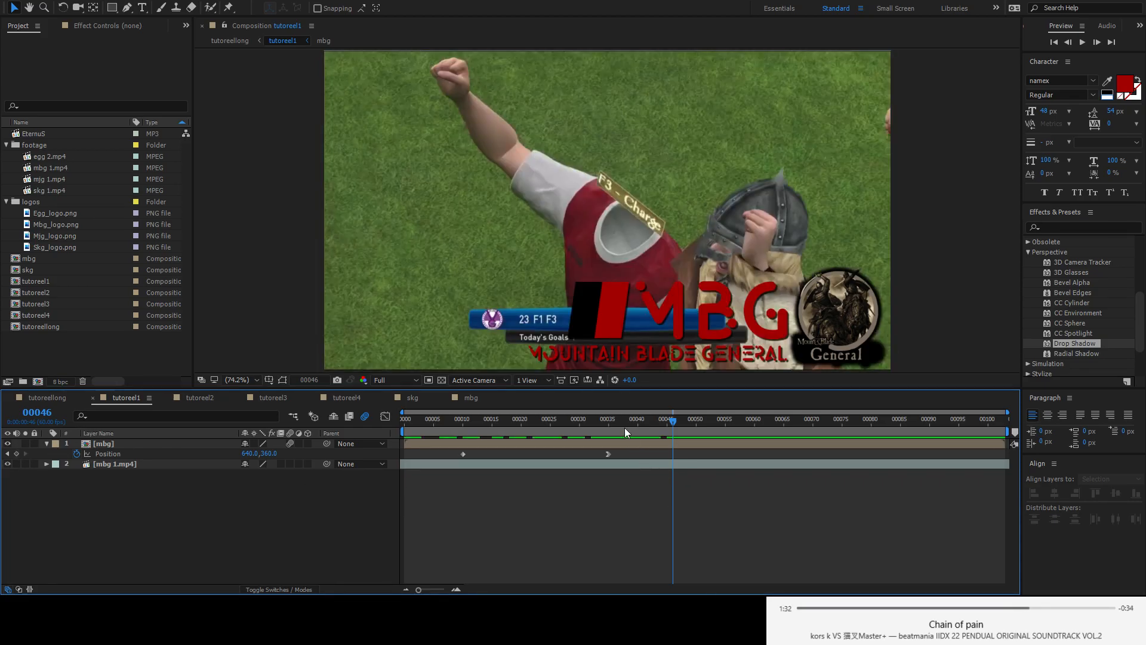
- Play tutoreel1 from frame 0 to frame 70 to check the mbg logo animation
{"action": "left_click_drag", "start_coordinate": [658, 433], "coordinate": [340, 438]}
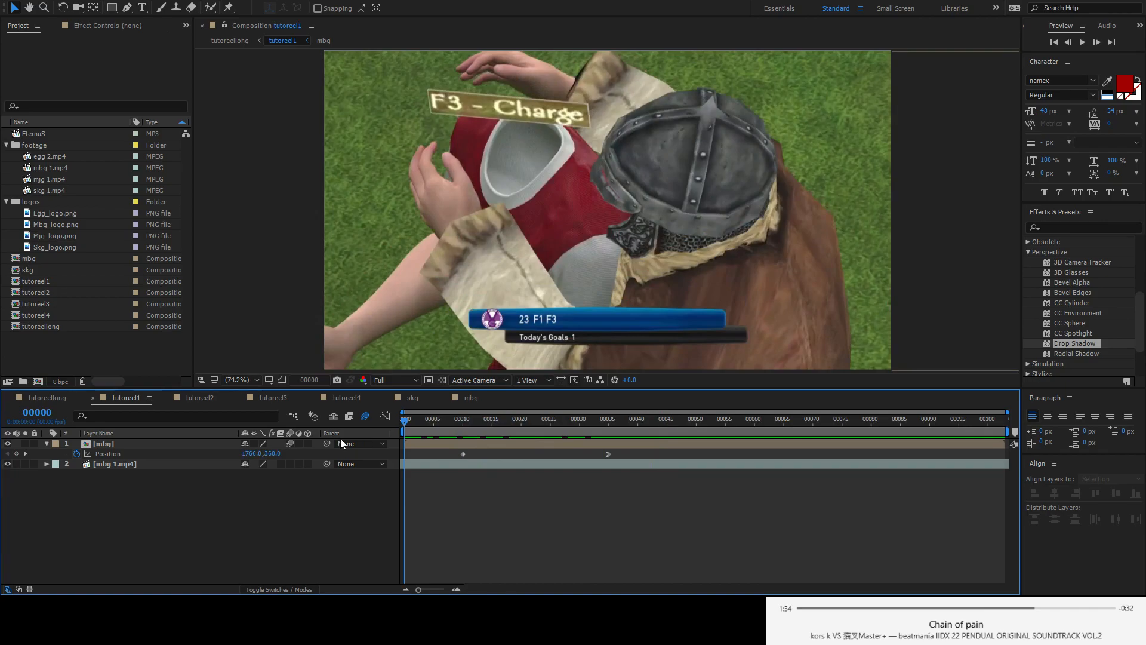
{"action": "key", "text": "space"}
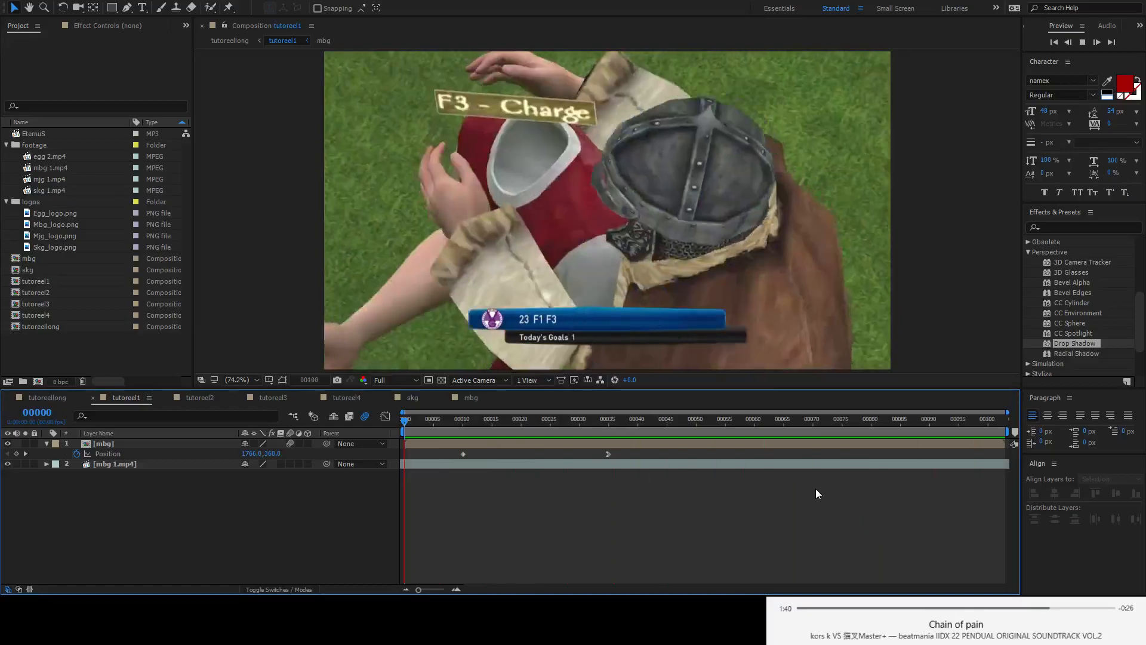
{"action": "key", "text": "space"}
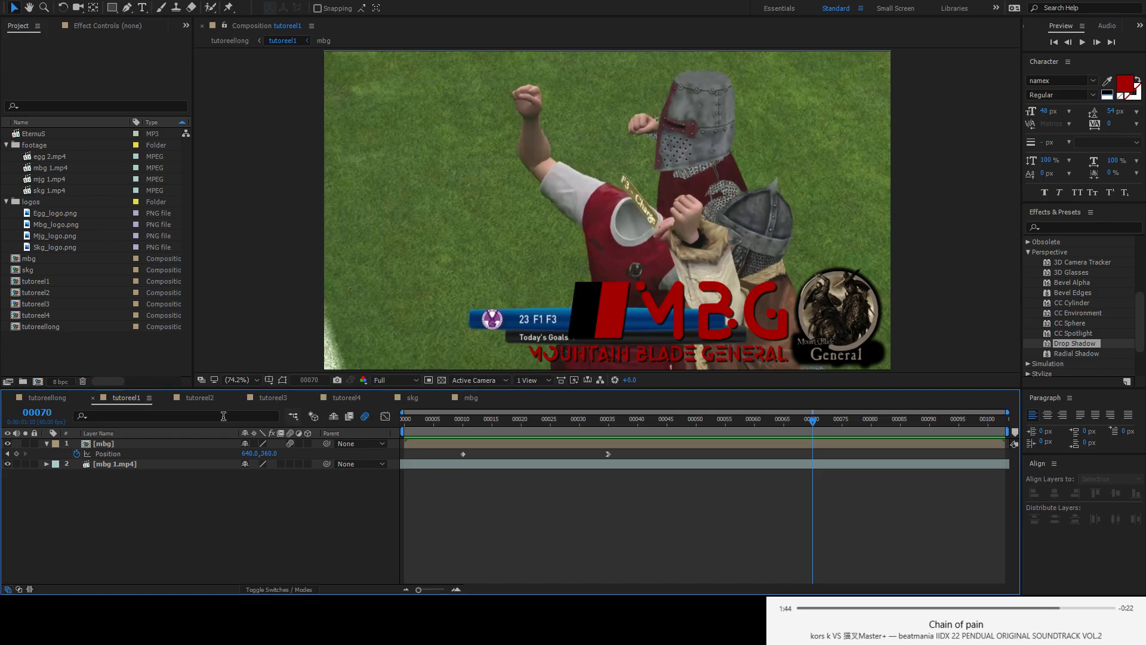
- Open tutoreel2 from the tutoreellong composition and scrub its timeline to frame 37
{"action": "left_click", "coordinate": [48, 397]}
{"action": "left_click_drag", "start_coordinate": [495, 431], "coordinate": [655, 420]}
{"action": "double_click", "coordinate": [130, 460]}
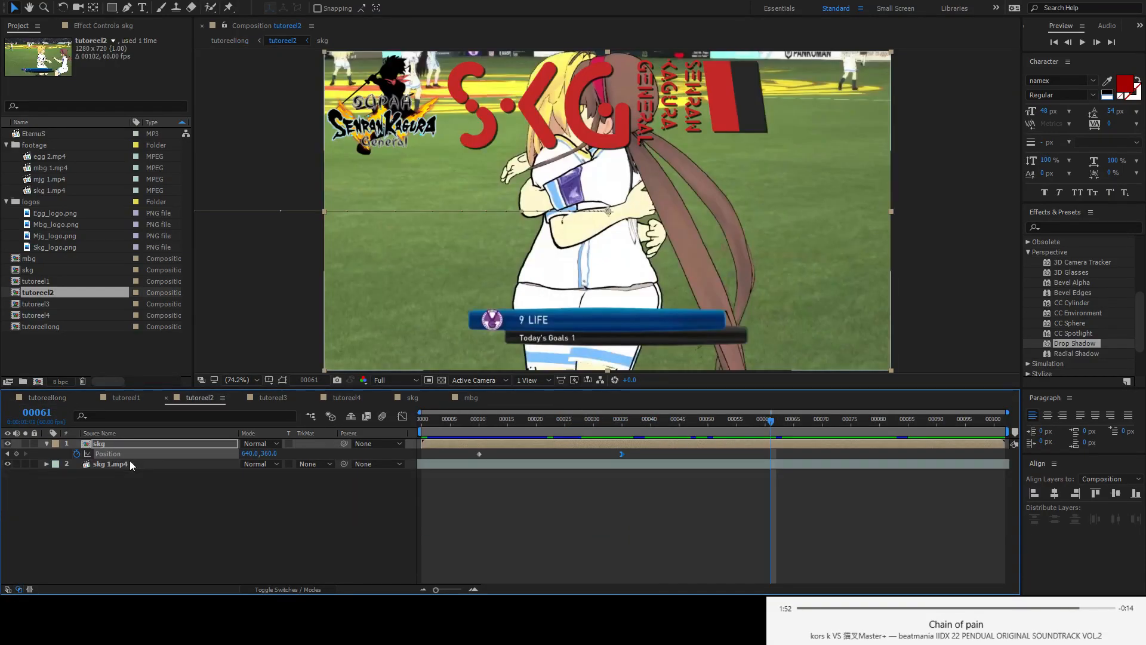
{"action": "left_click", "coordinate": [565, 422]}
{"action": "left_click_drag", "start_coordinate": [540, 417], "coordinate": [628, 419]}
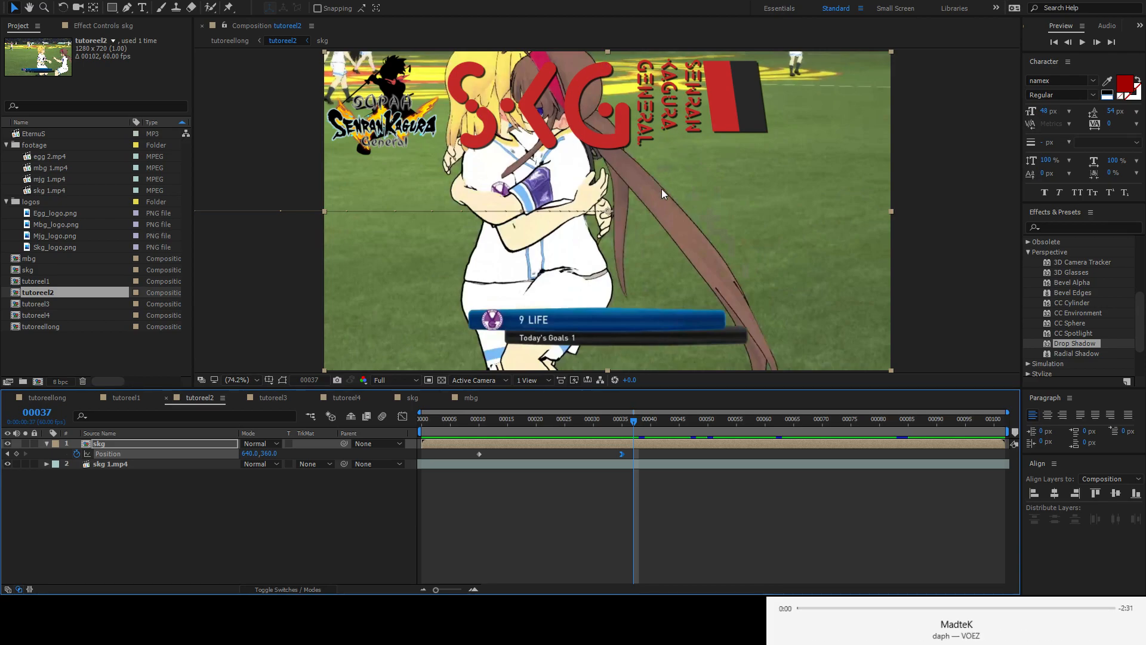
- Open the skg composition and expand the transform properties of the senran kagura general layer
{"action": "double_click", "coordinate": [140, 442]}
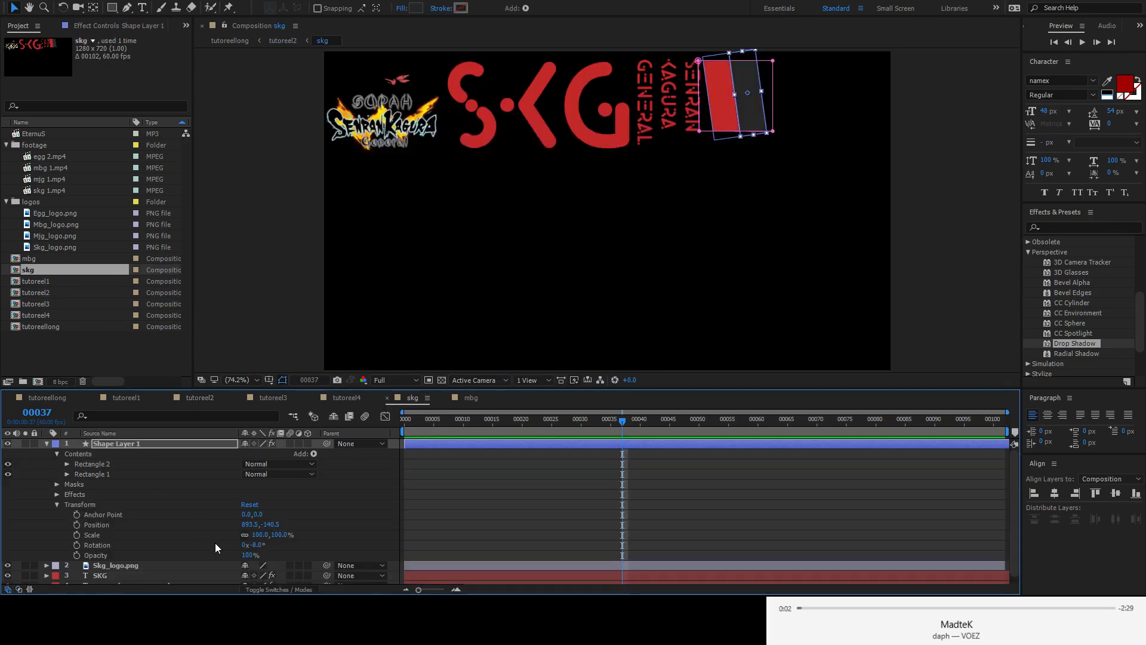
{"action": "scroll", "coordinate": [181, 497], "scroll_direction": "down", "scroll_amount": 1}
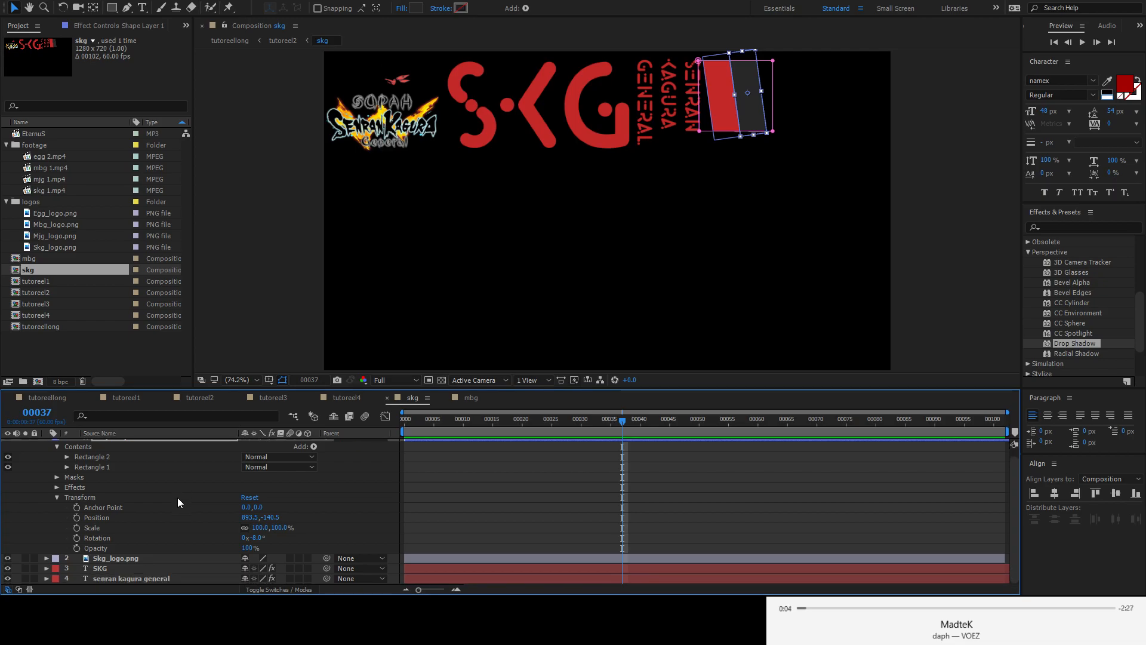
{"action": "left_click", "coordinate": [133, 578]}
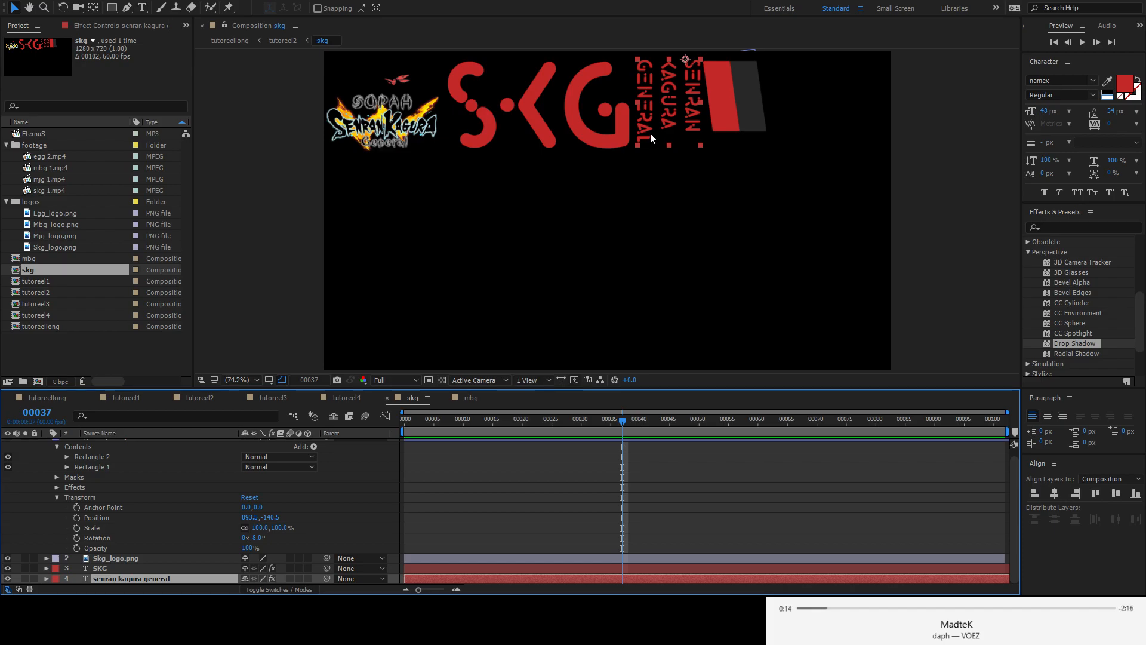
{"action": "left_click", "coordinate": [46, 577]}
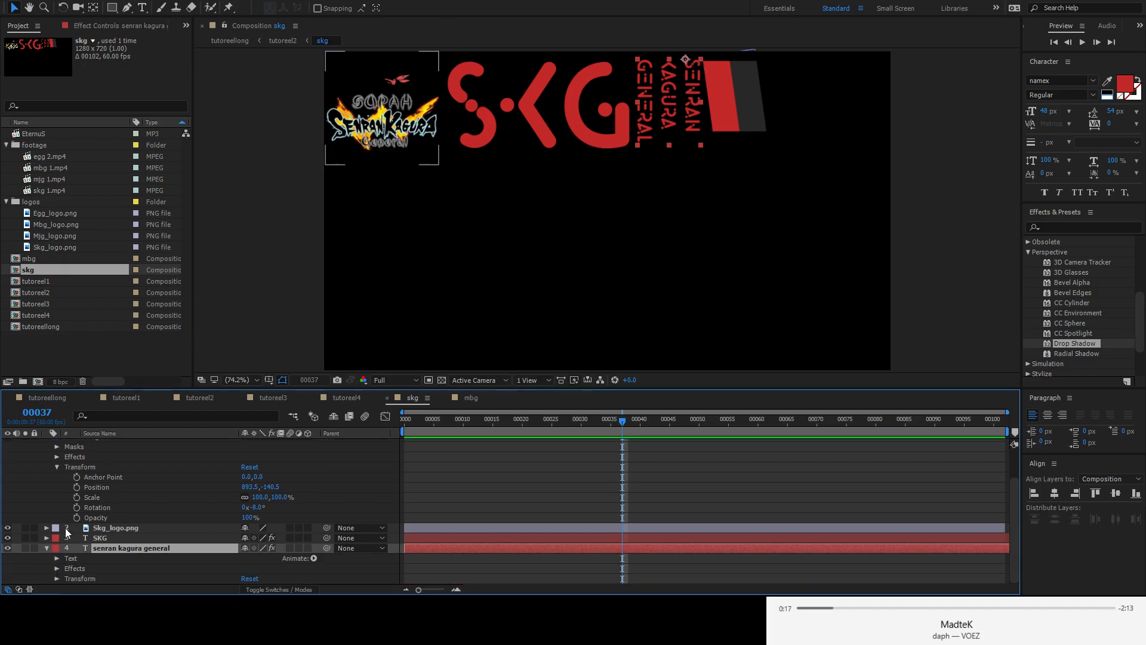
{"action": "left_click", "coordinate": [57, 578]}
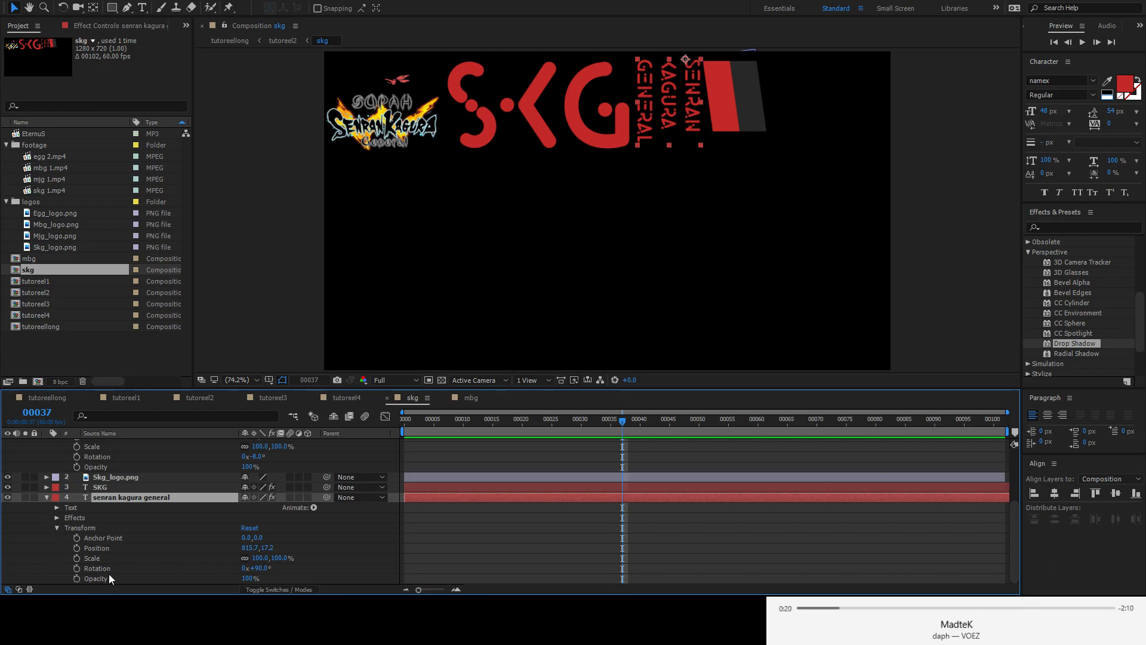
- Set the rotation of the senran kagura general text layer to 0°
{"action": "left_click", "coordinate": [259, 570]}
{"action": "type", "text": "90"}
{"action": "key", "text": "BackSpace"}
{"action": "key", "text": "BackSpace"}
{"action": "type", "text": "0"}
{"action": "key", "text": "Return"}
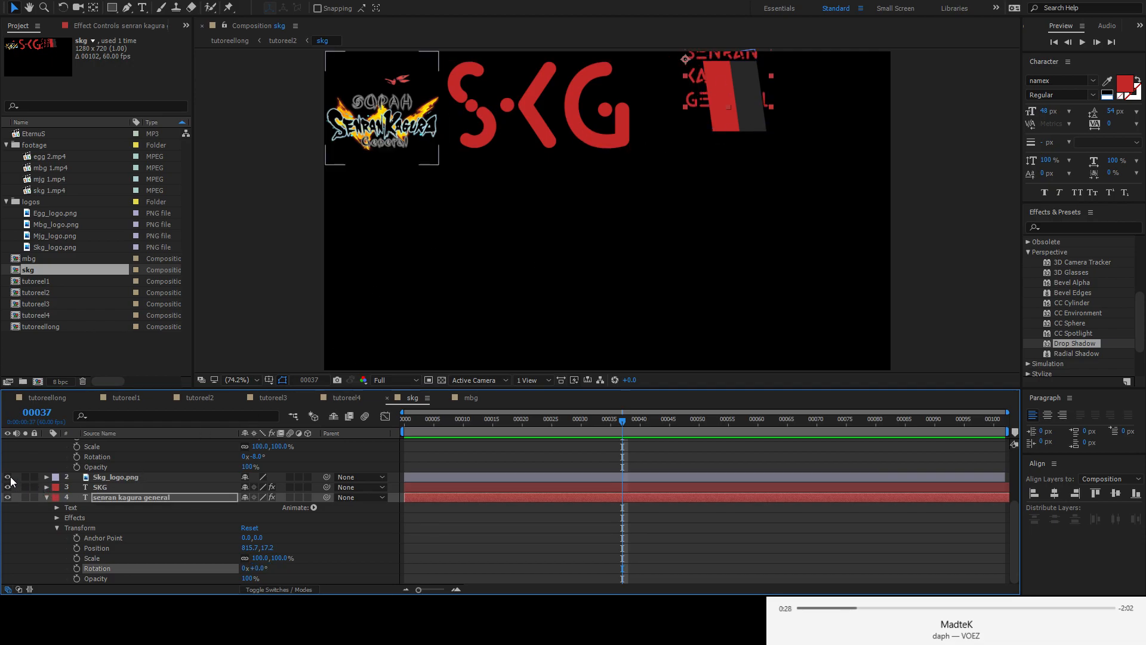
- Hide Shape Layer 1 in skg and move the senran kagura general text slightly down
{"action": "scroll", "coordinate": [10, 480], "scroll_direction": "up", "scroll_amount": 3}
{"action": "left_click", "coordinate": [8, 444]}
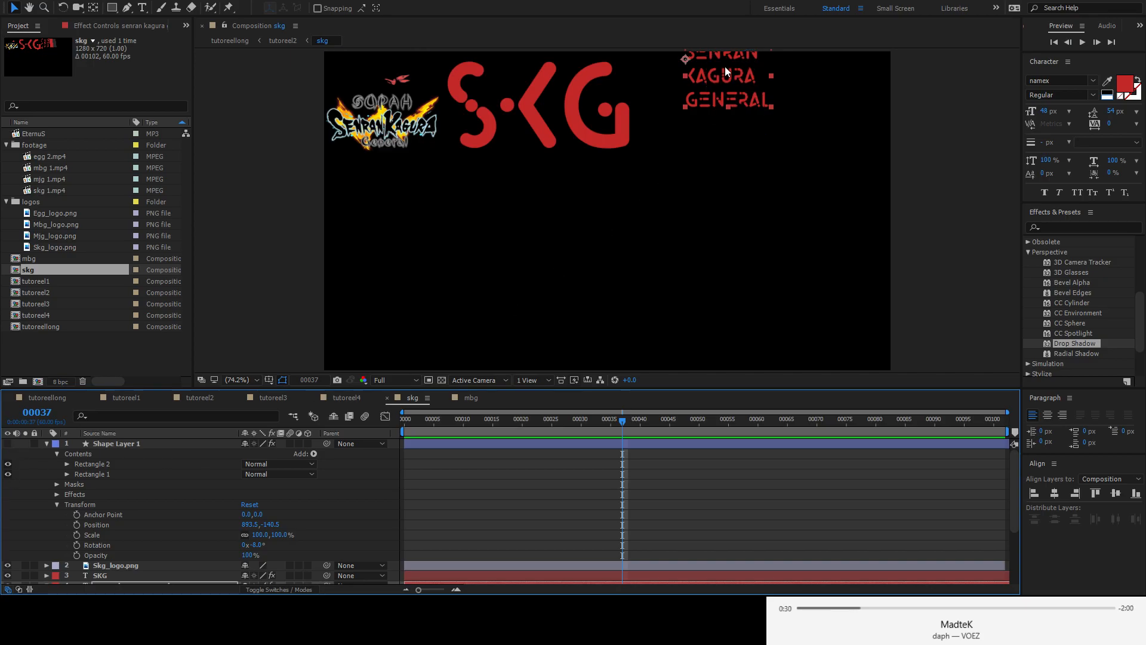
{"action": "left_click_drag", "start_coordinate": [728, 72], "coordinate": [730, 112]}
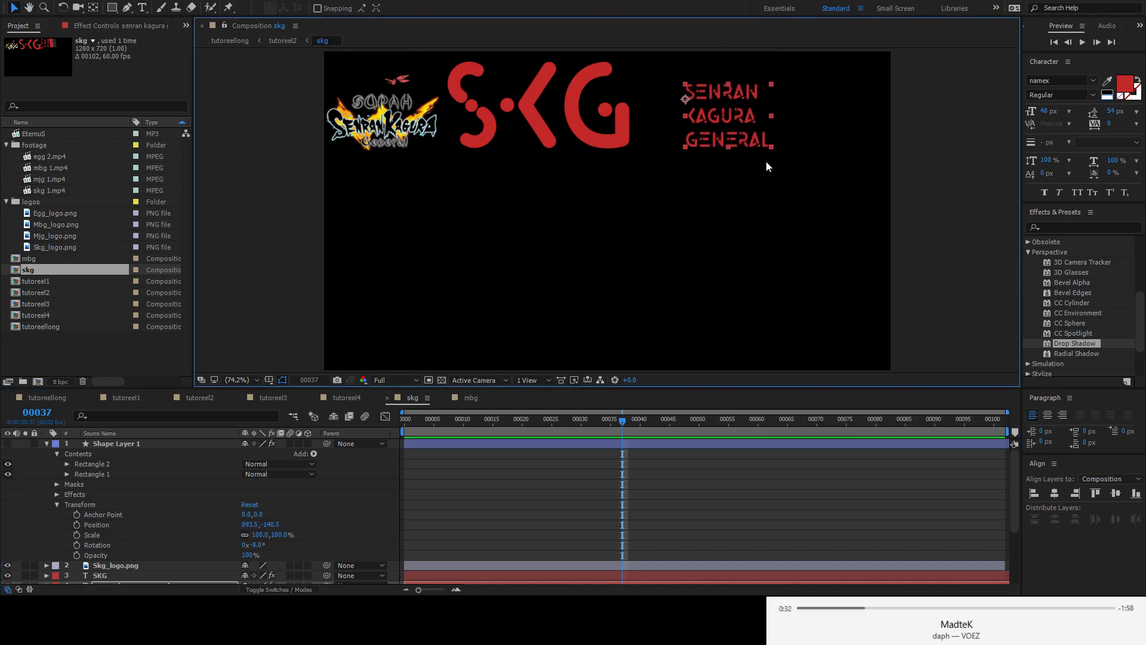
- Undo the text move, the hiding of Shape Layer 1 and the text's rotation change
{"action": "key", "text": "ctrl+z"}
{"action": "key", "text": "ctrl+z"}
{"action": "key", "text": "ctrl+z"}
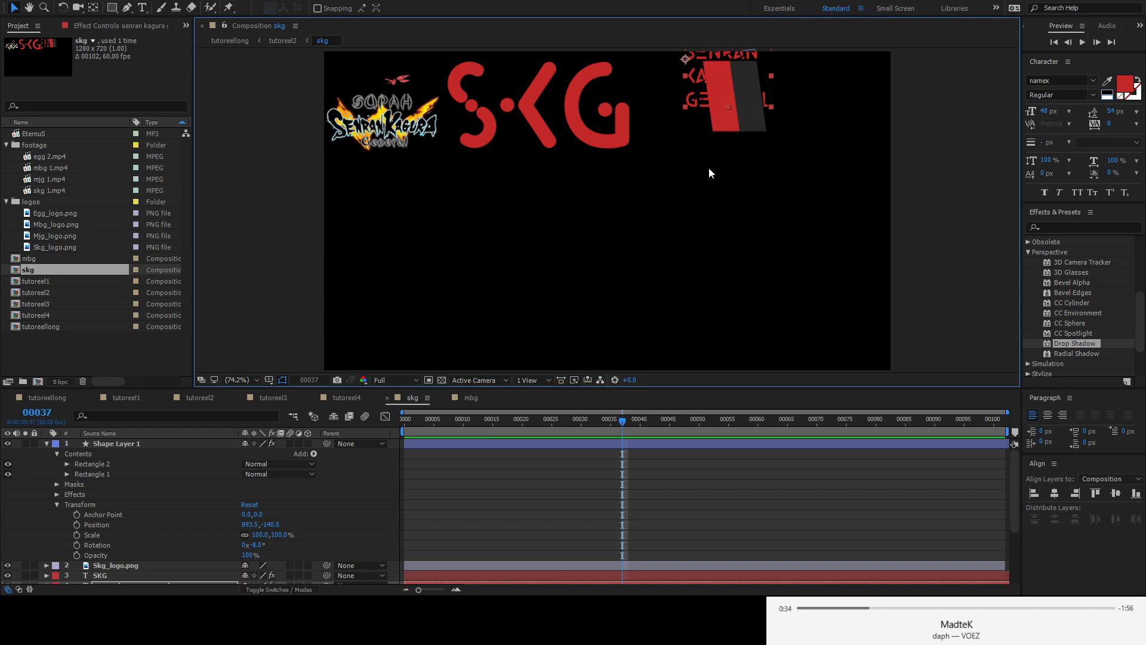
{"action": "scroll", "coordinate": [256, 489], "scroll_direction": "down", "scroll_amount": 3}
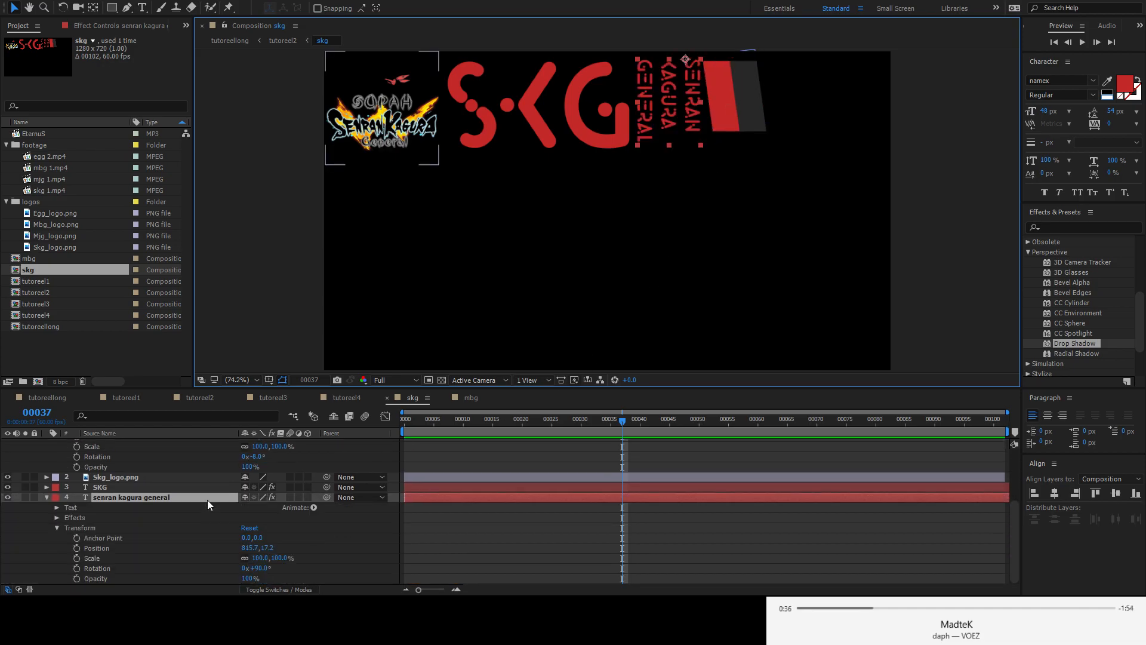
{"action": "scroll", "coordinate": [265, 521], "scroll_direction": "up", "scroll_amount": 1}
{"action": "scroll", "coordinate": [253, 576], "scroll_direction": "down", "scroll_amount": 1}
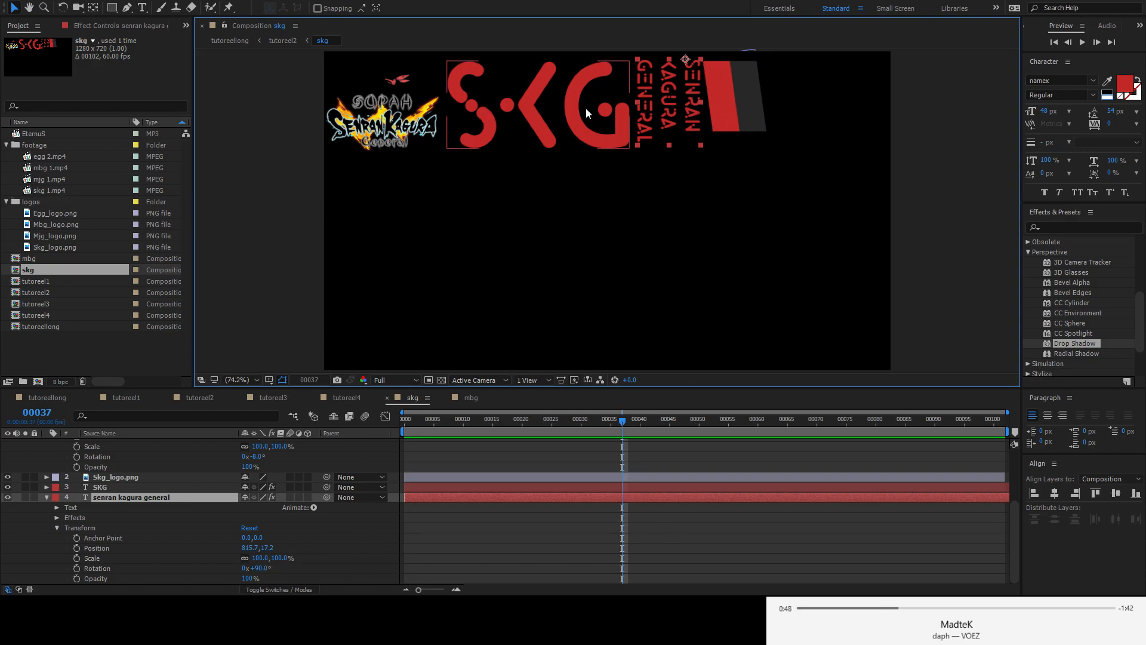
- Close the skg composition's timeline and play tutoreel2 from frame 0 to frame 73
{"action": "left_click", "coordinate": [386, 398]}
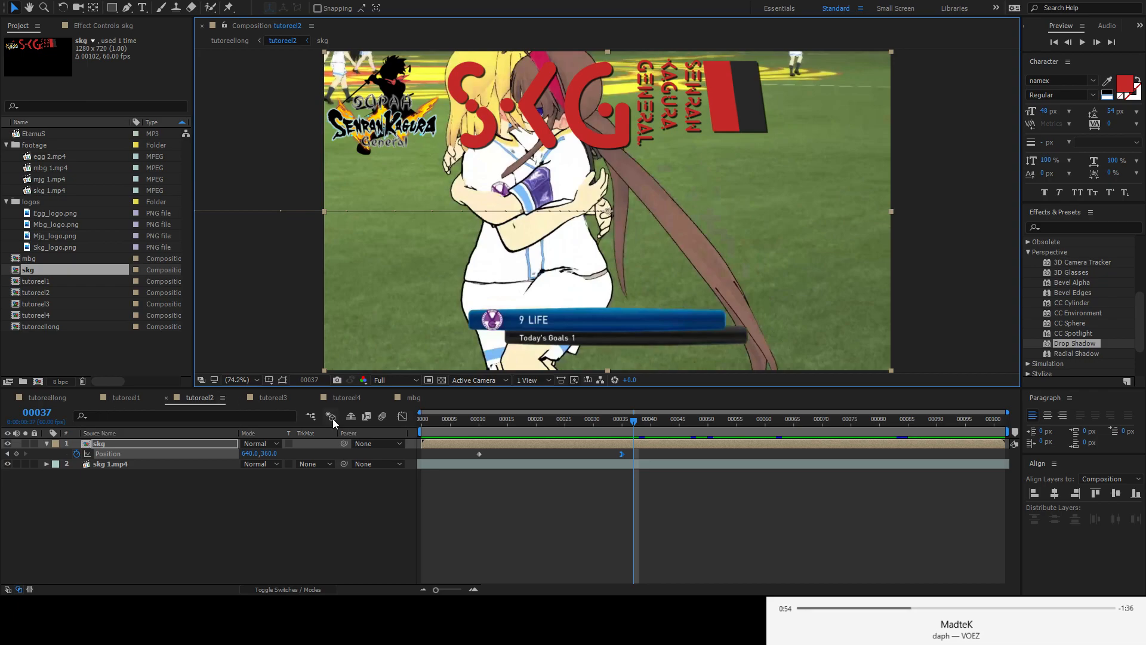
{"action": "key", "text": "space"}
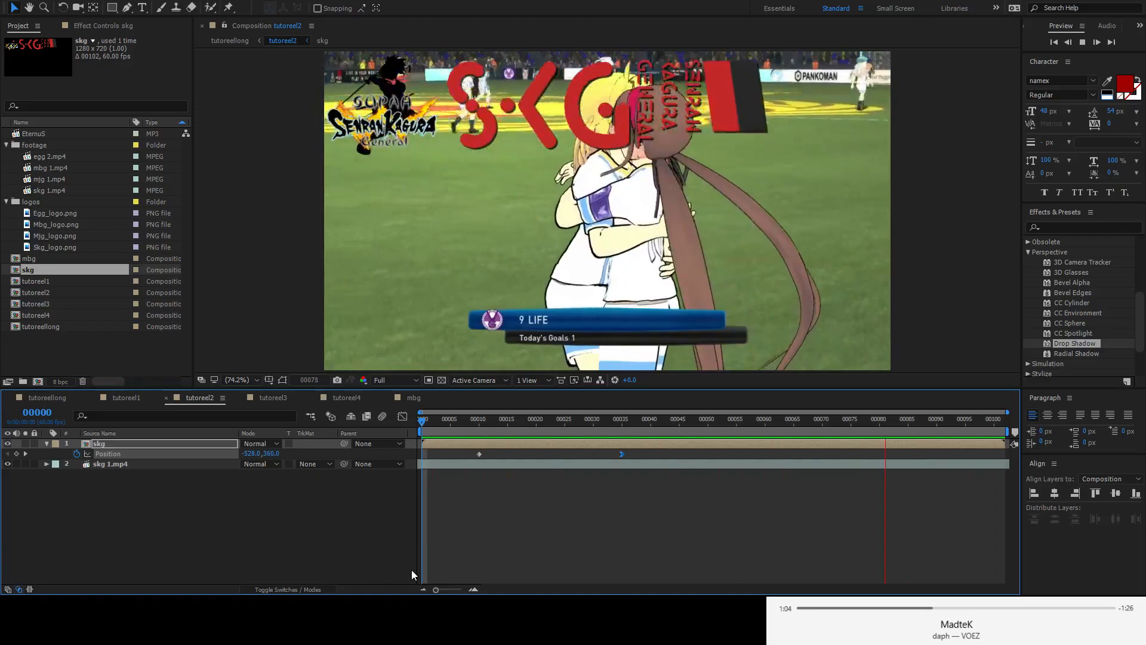
{"action": "key", "text": "space"}
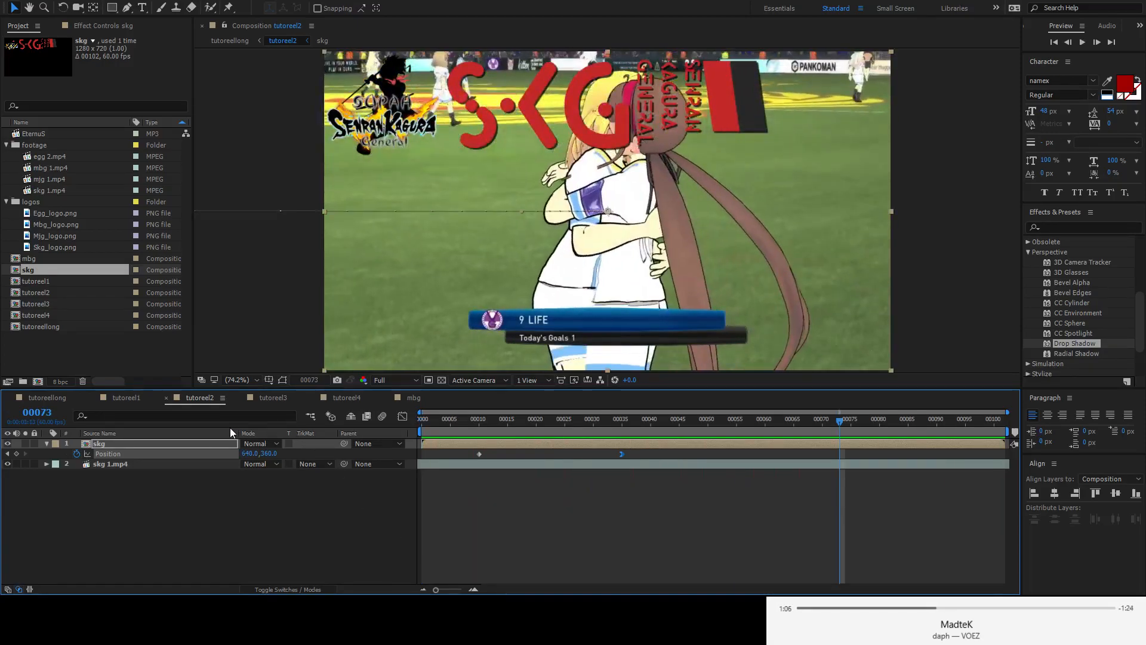
- Move tutoreellong to frame 210 and open the tutoreel3 composition from its layer
{"action": "left_click", "coordinate": [285, 398]}
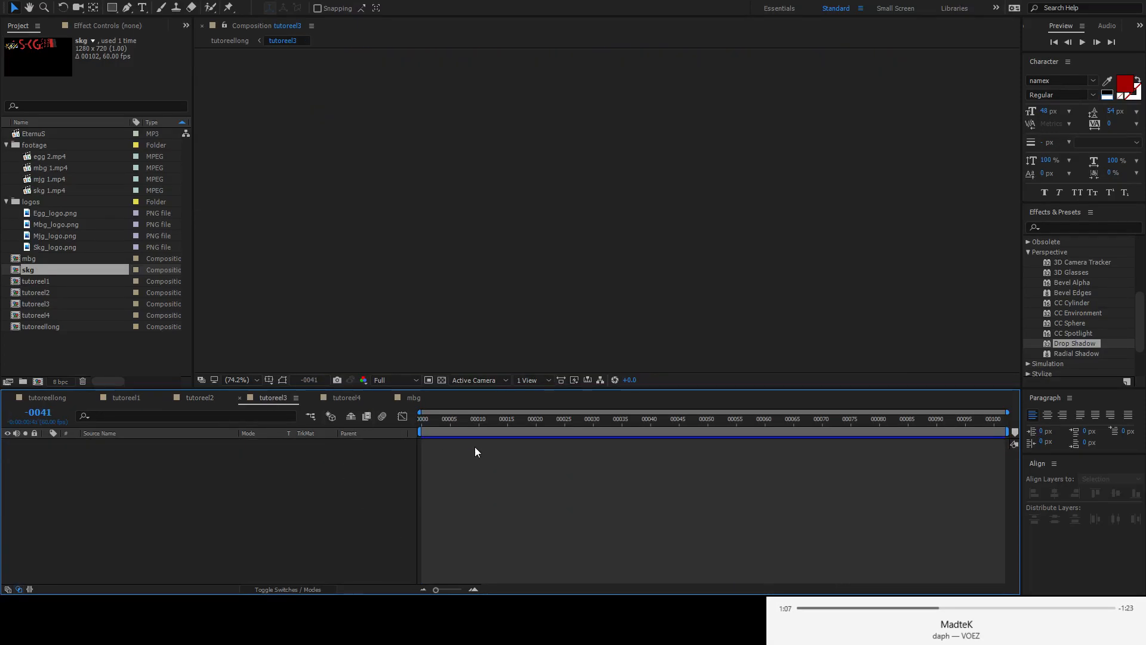
{"action": "left_click", "coordinate": [48, 397]}
{"action": "left_click_drag", "start_coordinate": [682, 424], "coordinate": [721, 427]}
{"action": "left_click", "coordinate": [131, 454]}
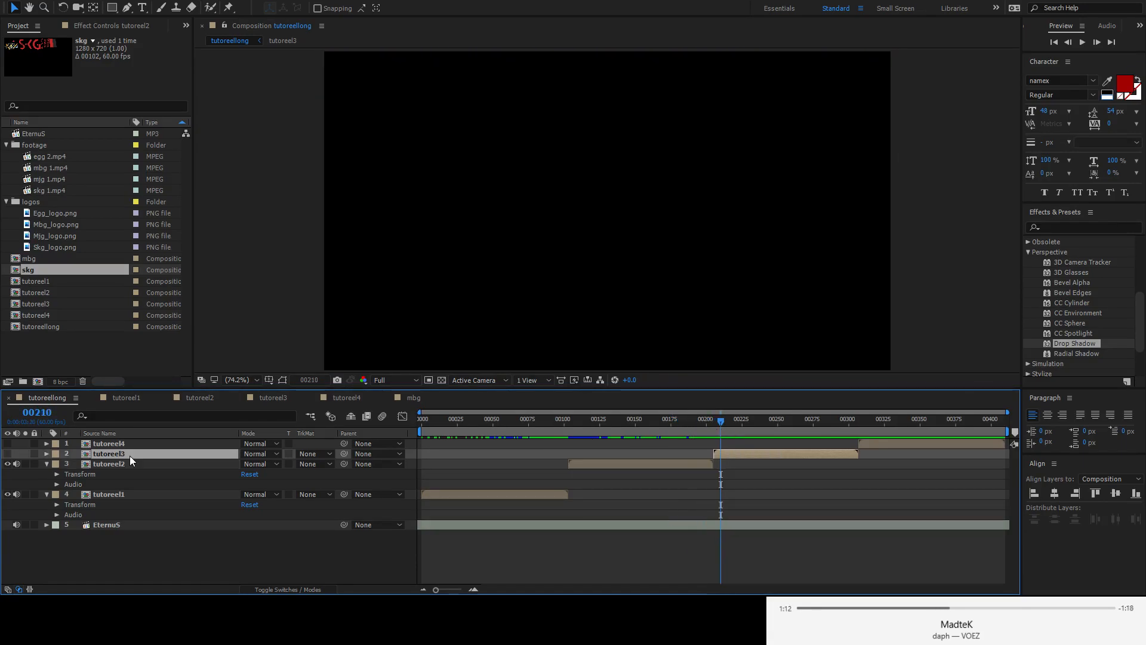
{"action": "double_click", "coordinate": [132, 454]}
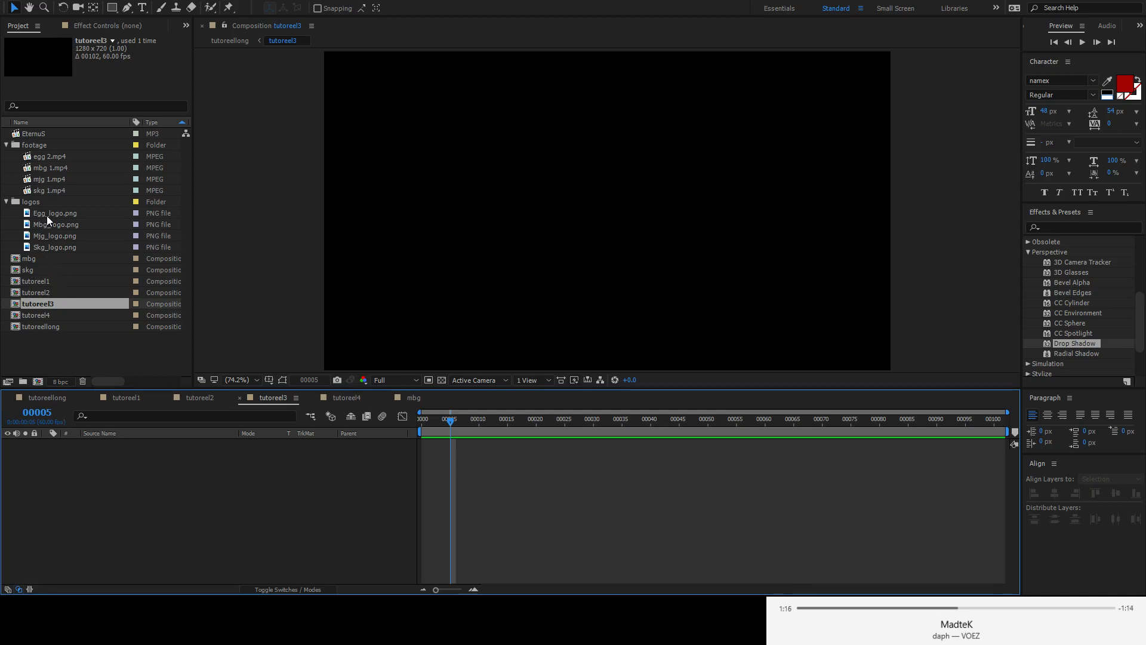
- Add the egg 2.mp4 footage to tutoreel3, mute its audio and return to frame 0
{"action": "left_click_drag", "start_coordinate": [52, 156], "coordinate": [198, 513]}
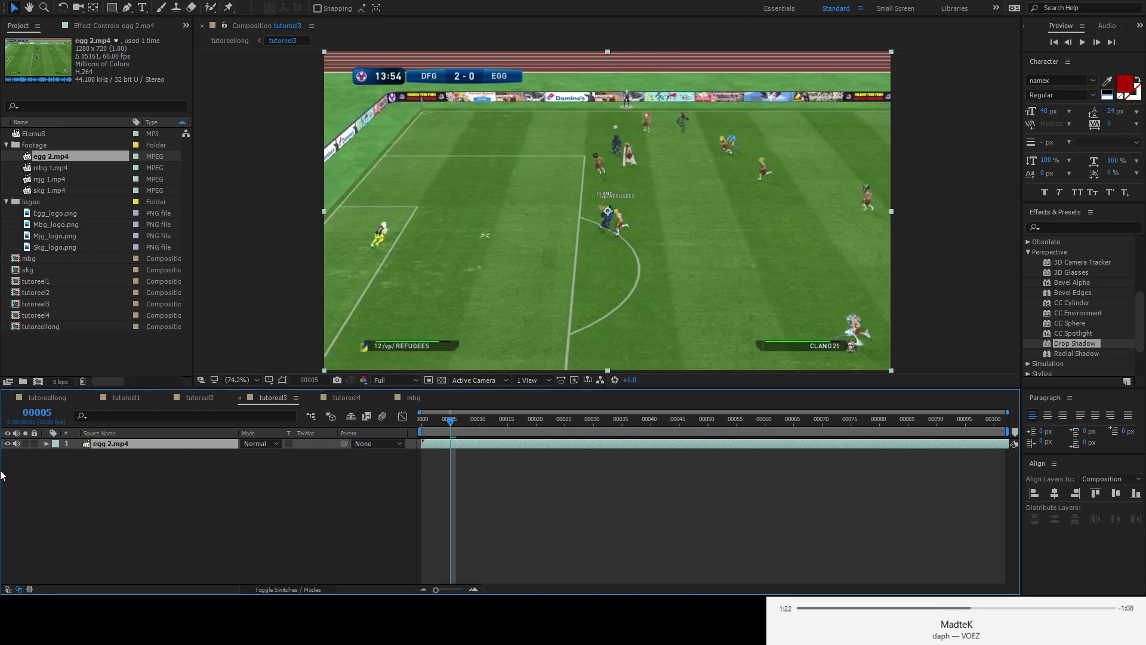
{"action": "left_click", "coordinate": [17, 444]}
{"action": "key", "text": "Home"}
- Slip the egg 2.mp4 footage within its layer so the goal celebration with the /digi/ and /egg/ score graphic falls at frame 0
{"action": "left_click_drag", "start_coordinate": [989, 443], "coordinate": [246, 472]}
{"action": "left_click_drag", "start_coordinate": [993, 447], "coordinate": [147, 474]}
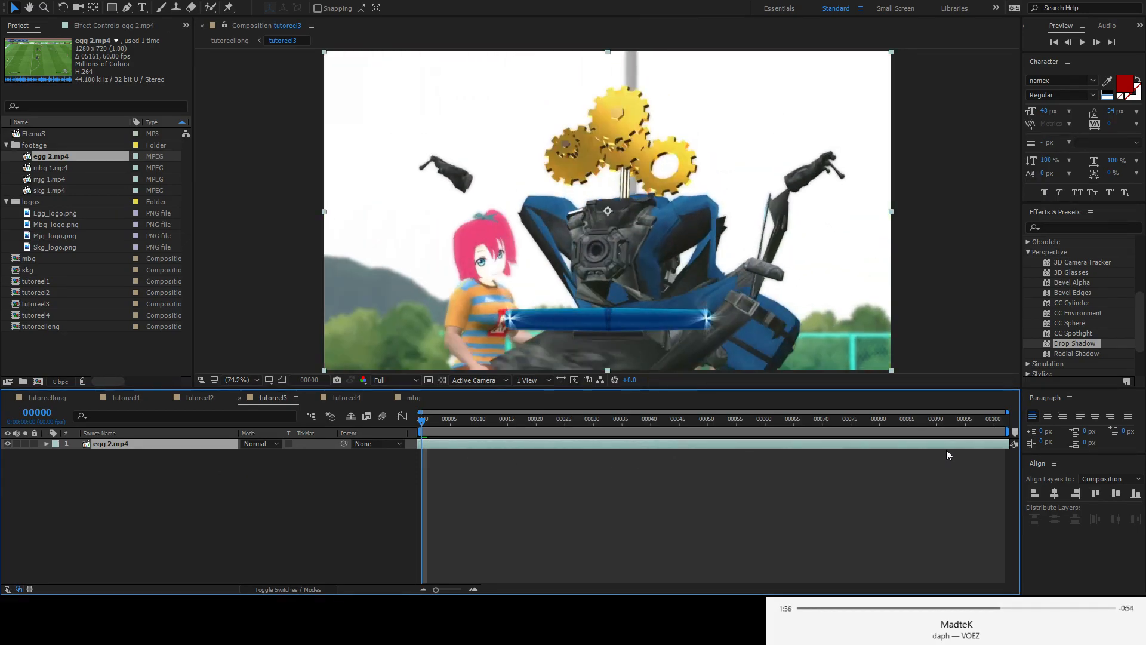
{"action": "left_click_drag", "start_coordinate": [966, 452], "coordinate": [779, 456]}
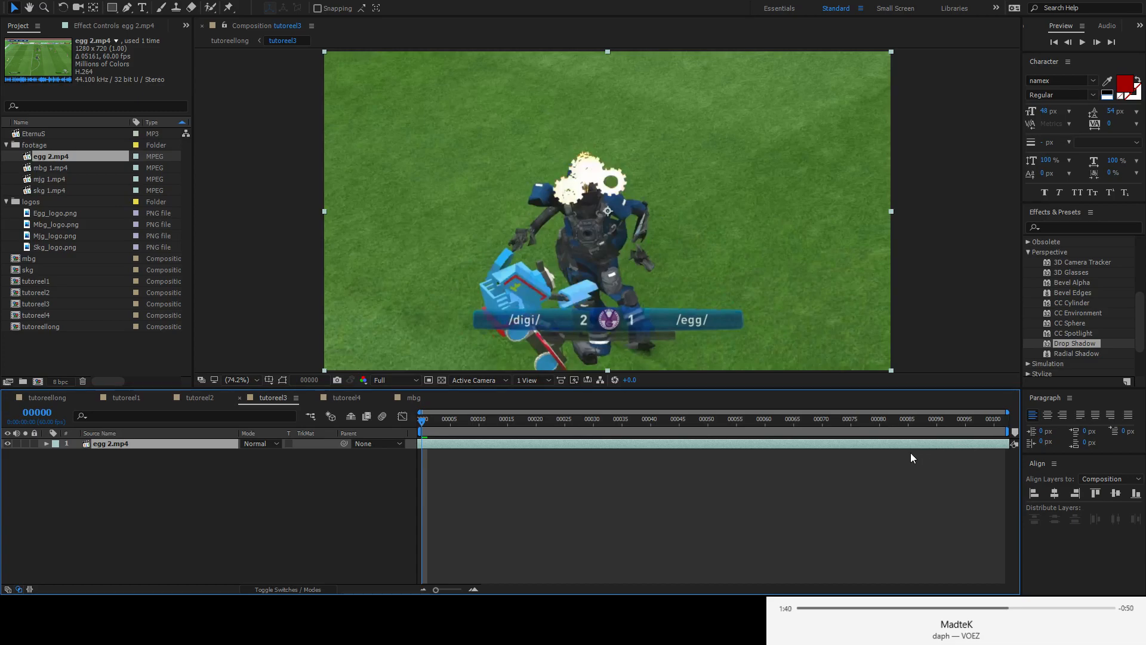
- Preview tutoreel3 and slip egg 2.mp4 further so frame 0 falls in the 21 CLANG celebration, replaying the result
{"action": "key", "text": "space"}
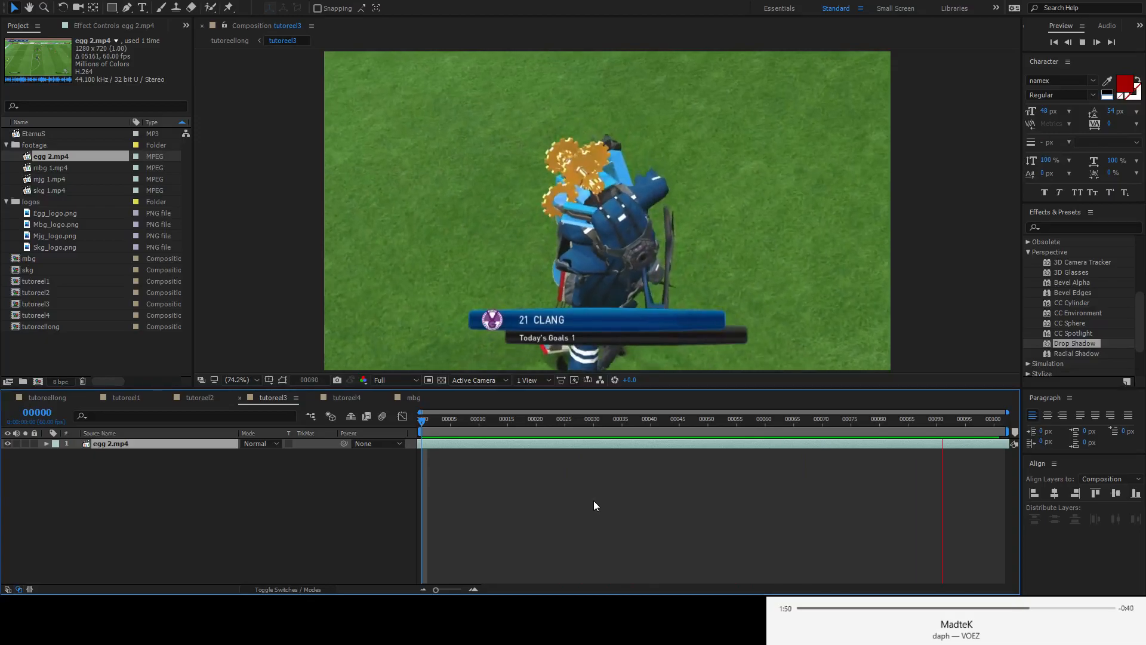
{"action": "key", "text": "space"}
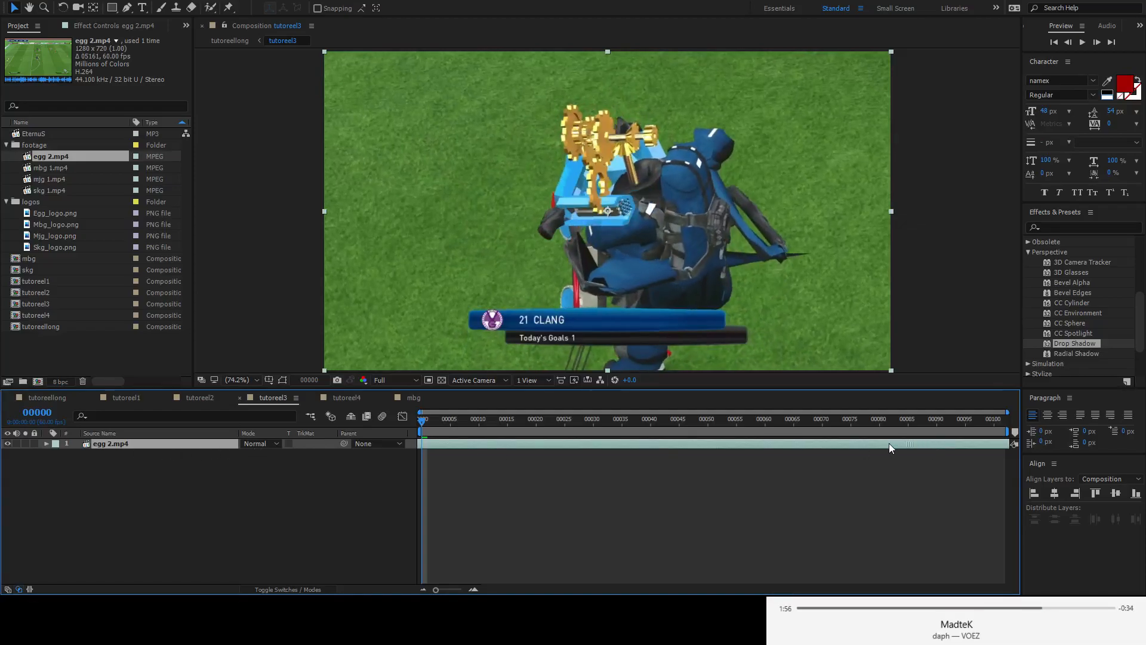
{"action": "left_click_drag", "start_coordinate": [589, 446], "coordinate": [881, 439]}
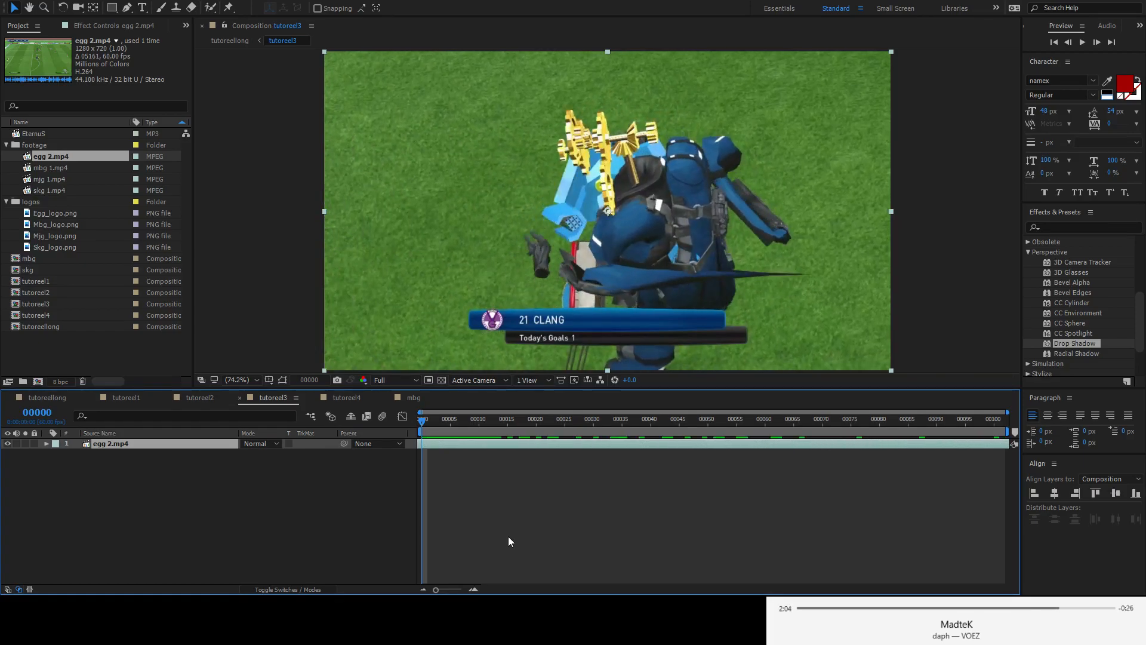
{"action": "key", "text": "space"}
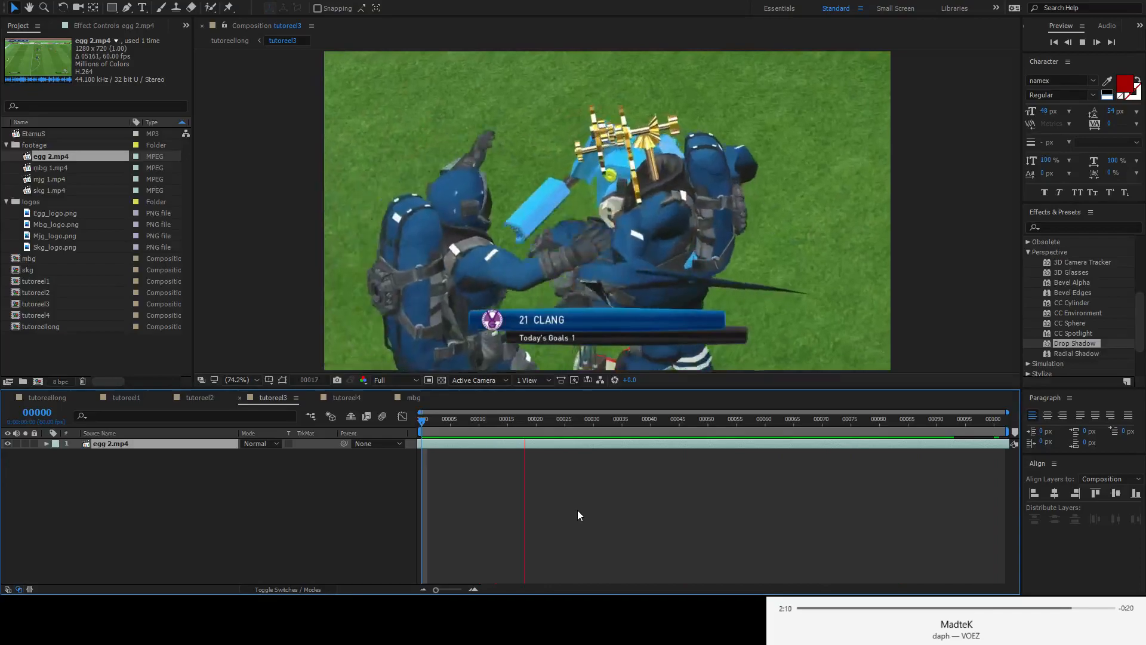
- Stop the tutoreel3 preview at frame 0 and check the SKG logo layout in tutoreel2 at frame 48
{"action": "key", "text": "space"}
{"action": "key", "text": "Home"}
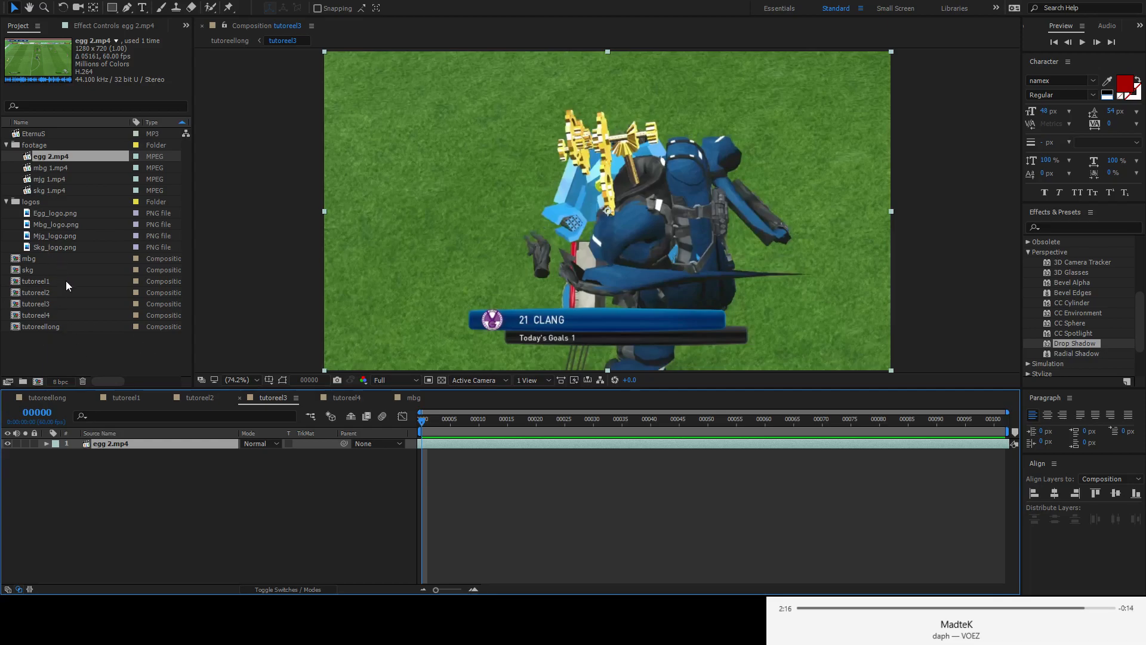
{"action": "left_click", "coordinate": [201, 397]}
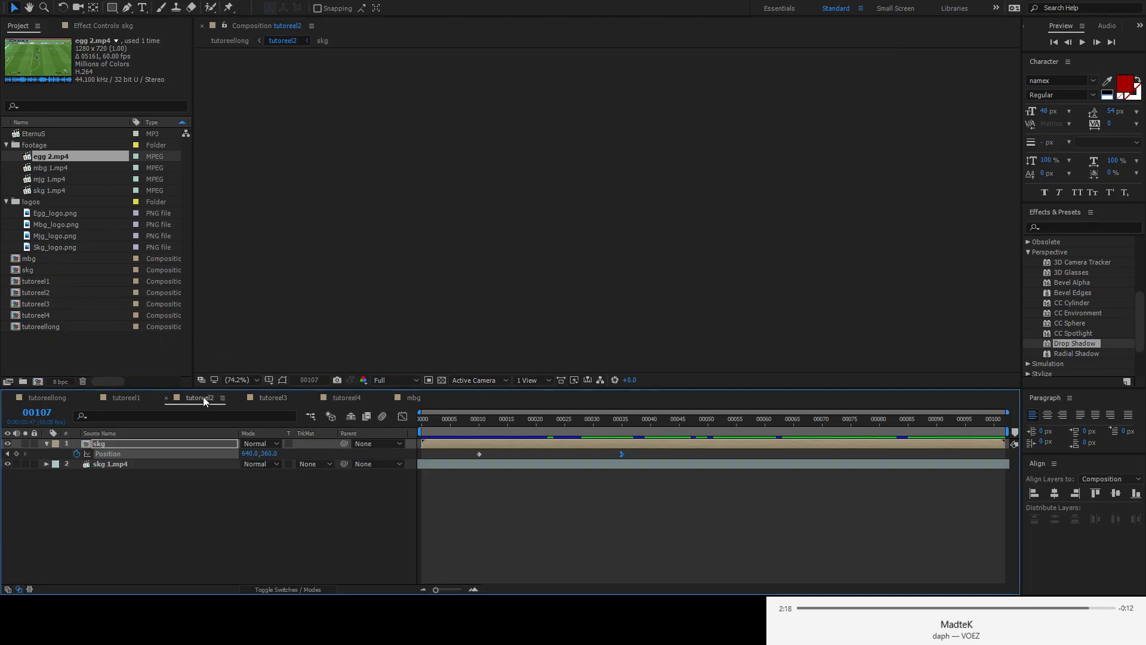
{"action": "left_click", "coordinate": [472, 423]}
{"action": "left_click", "coordinate": [696, 422]}
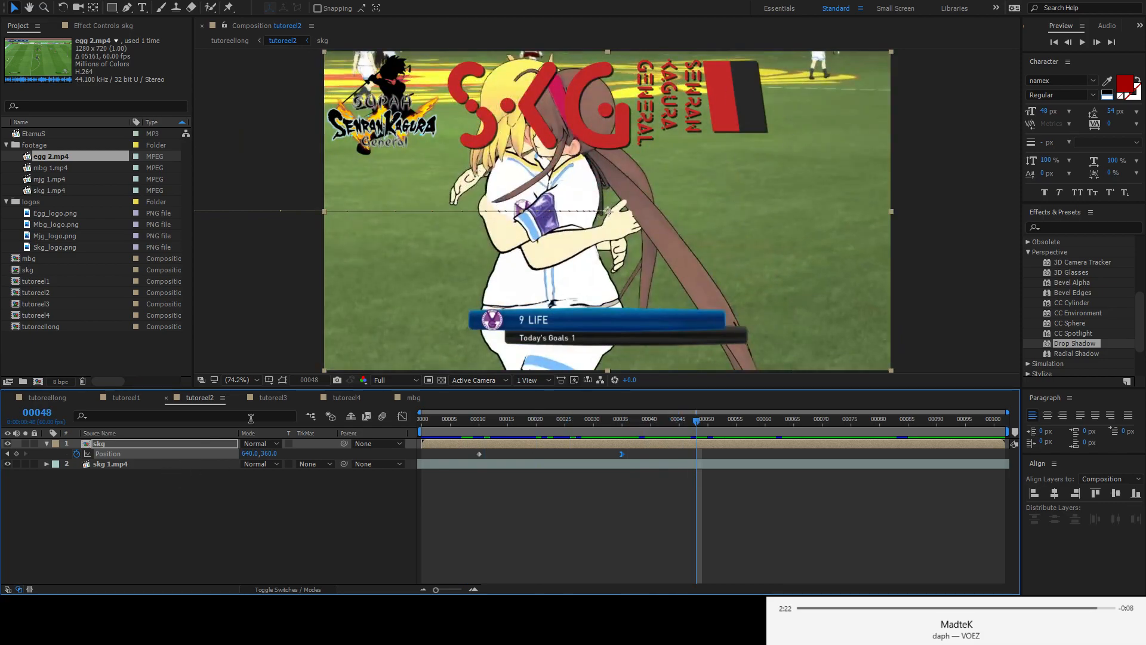
- Close the mbg composition and return to tutoreel3
{"action": "left_click", "coordinate": [417, 398]}
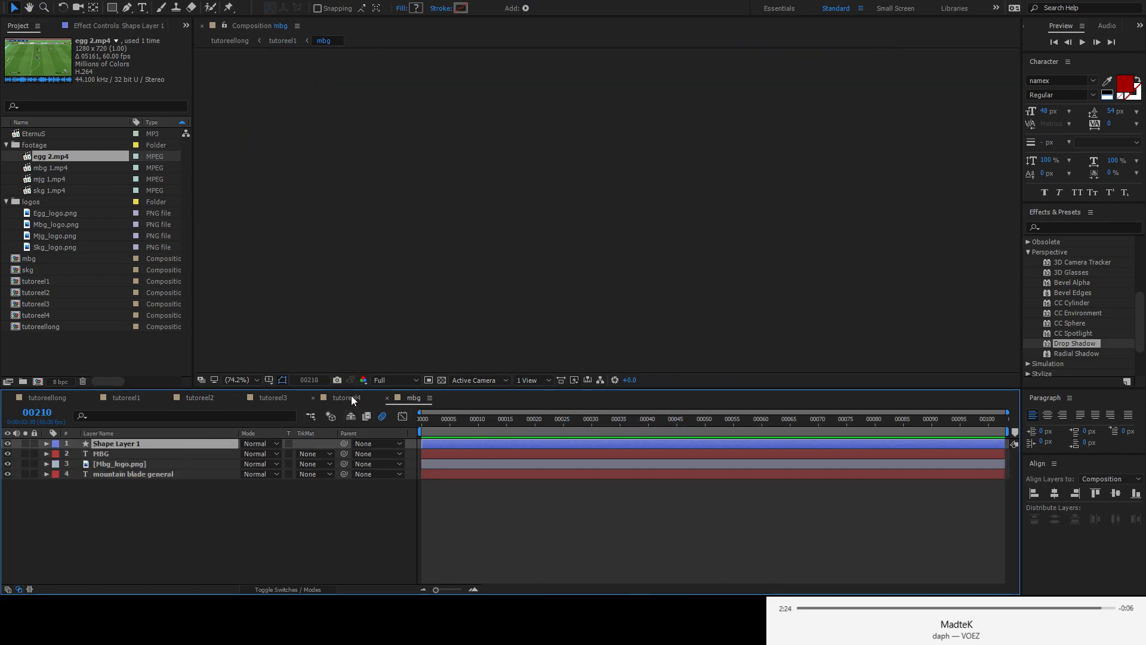
{"action": "left_click", "coordinate": [387, 397]}
{"action": "left_click", "coordinate": [275, 397]}
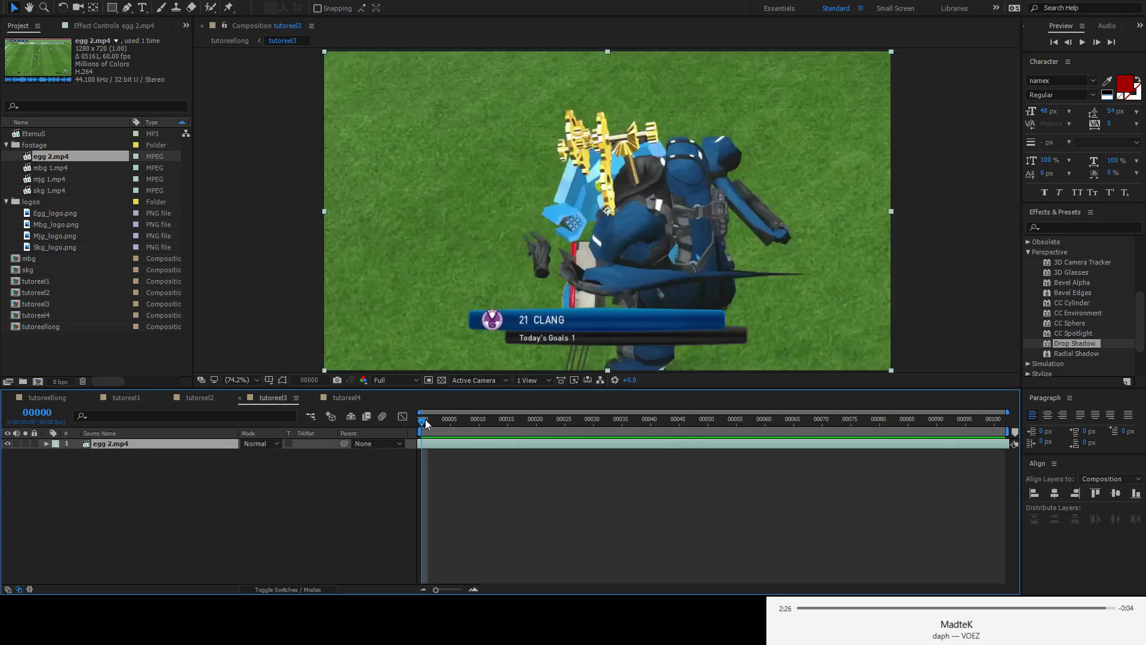
- Add Egg_logo.png to tutoreel3 from frame 0, scale it to 25% and place it in the frame's upper-right corner
{"action": "left_click_drag", "start_coordinate": [423, 424], "coordinate": [362, 434]}
{"action": "left_click_drag", "start_coordinate": [44, 210], "coordinate": [514, 202]}
{"action": "left_click_drag", "start_coordinate": [410, 256], "coordinate": [510, 240]}
{"action": "key", "text": "s"}
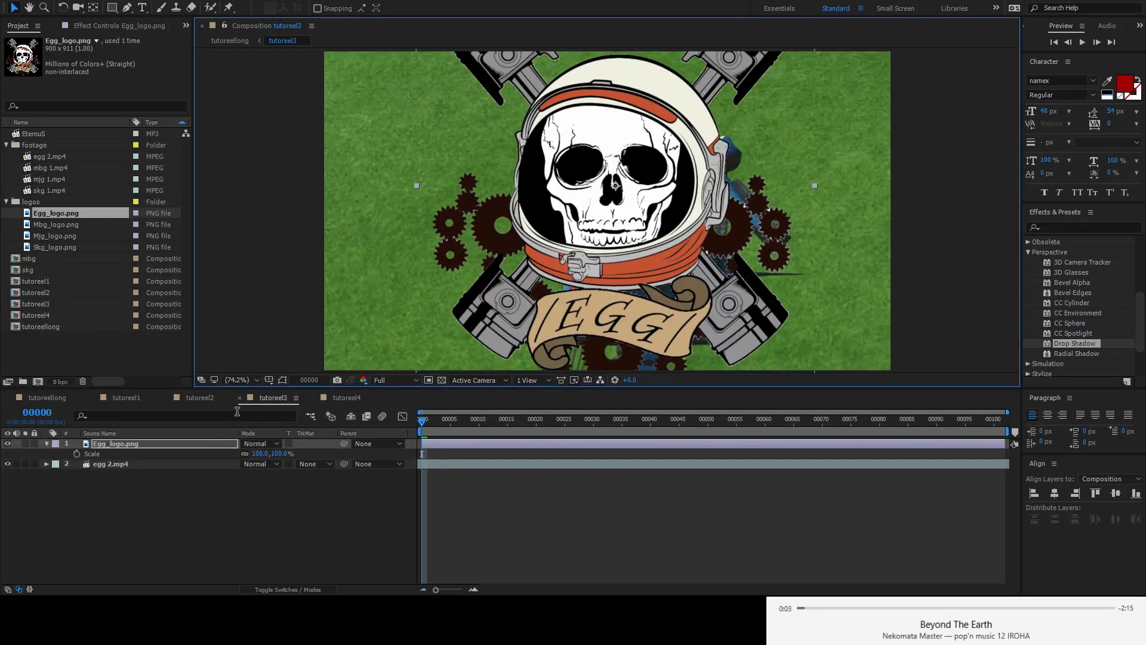
{"action": "left_click_drag", "start_coordinate": [260, 454], "coordinate": [213, 456]}
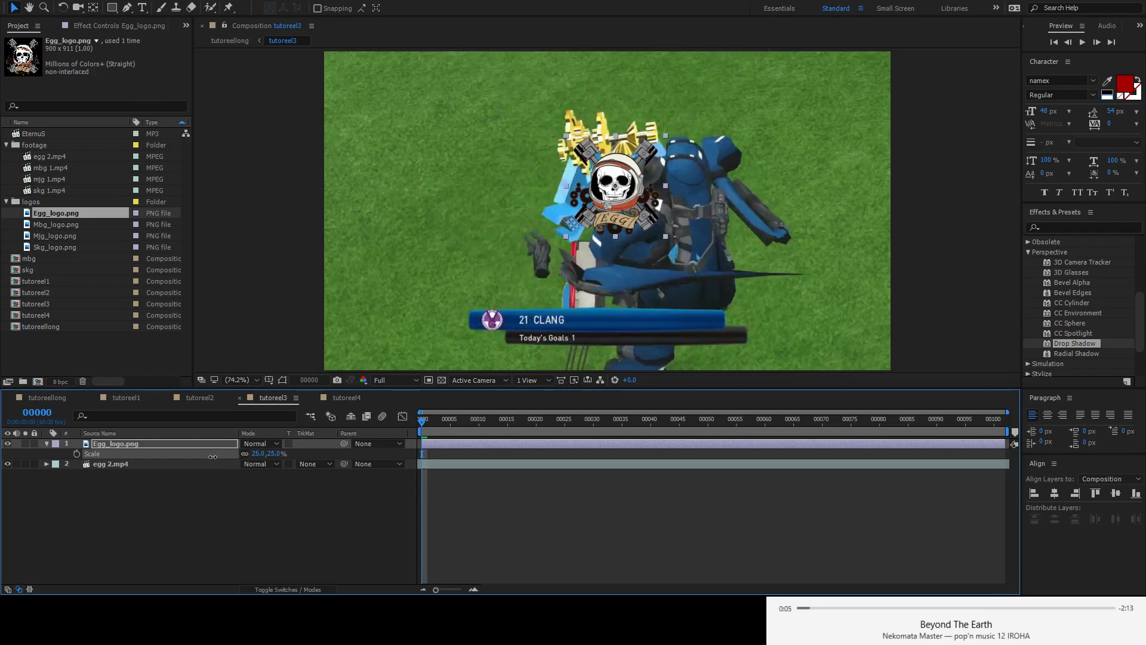
{"action": "left_click_drag", "start_coordinate": [639, 209], "coordinate": [851, 109]}
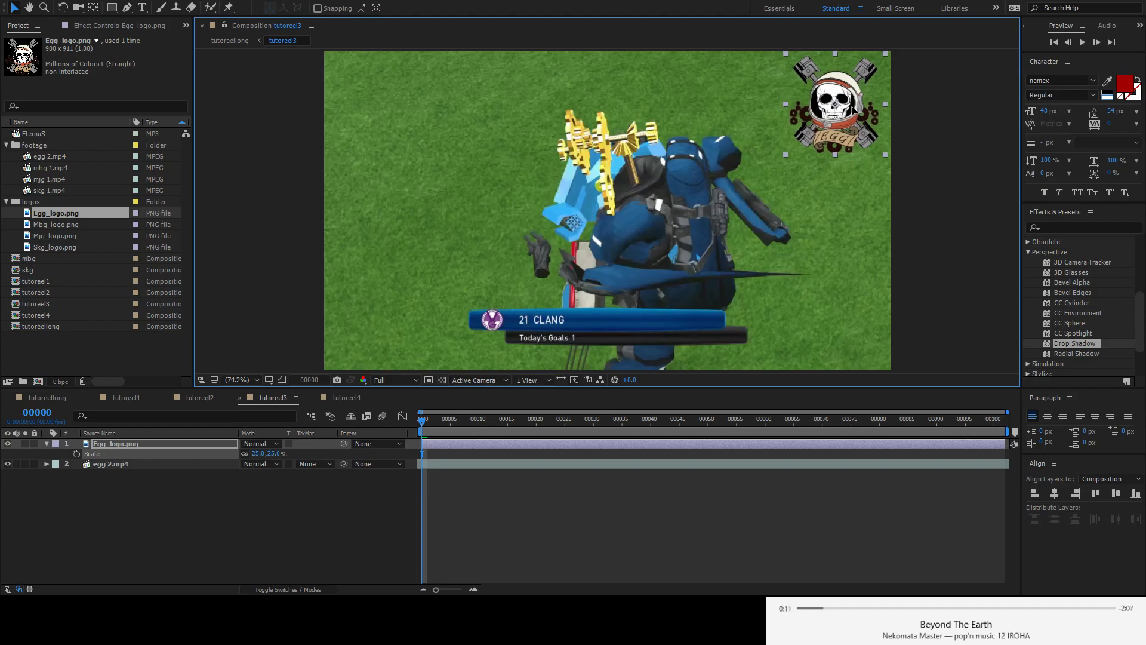
- Add a separate text layer reading "egg" over the footage and set its font size to 240 px
{"action": "left_click", "coordinate": [144, 497]}
{"action": "left_click", "coordinate": [143, 9]}
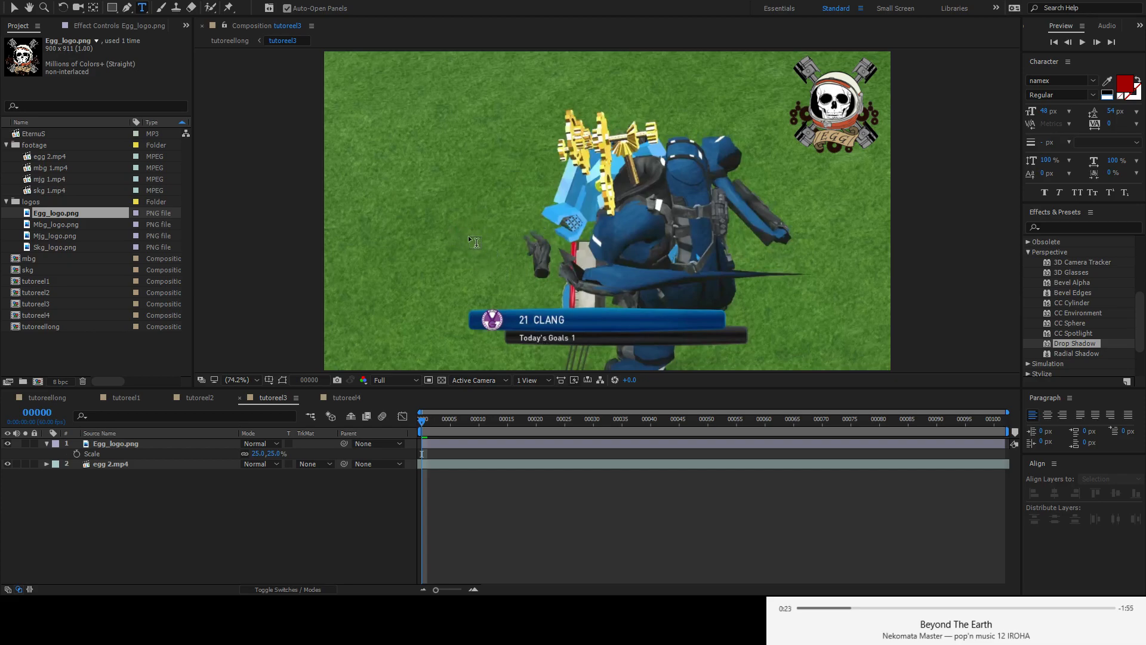
{"action": "left_click", "coordinate": [446, 219]}
{"action": "type", "text": "egg"}
{"action": "left_click", "coordinate": [18, 7]}
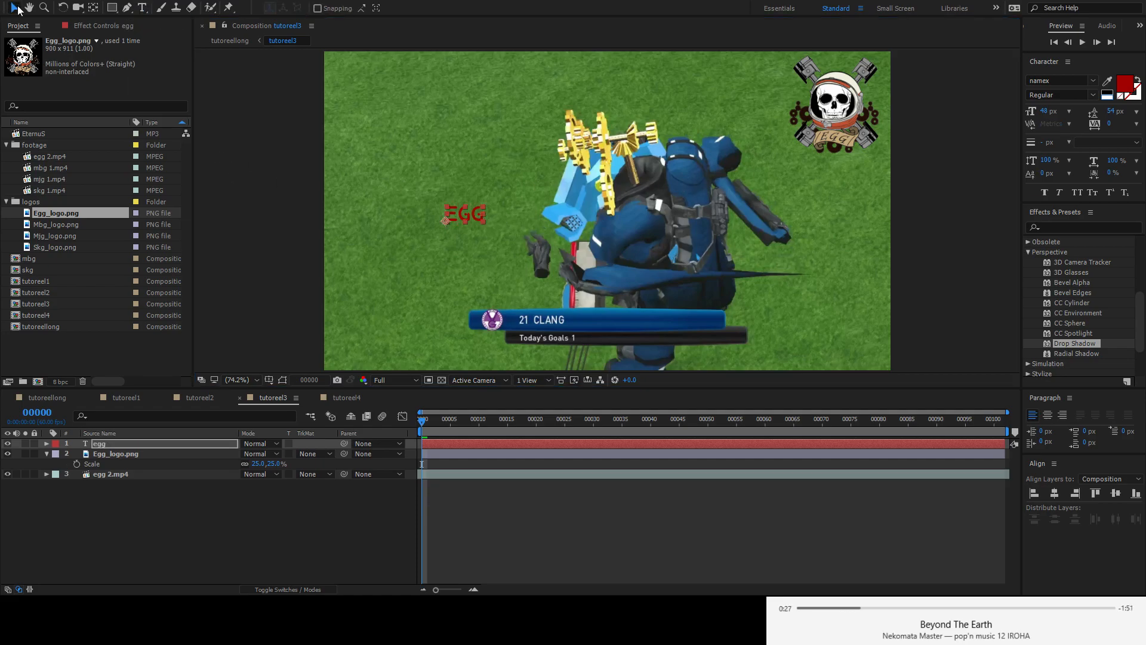
{"action": "left_click_drag", "start_coordinate": [1055, 114], "coordinate": [1099, 110]}
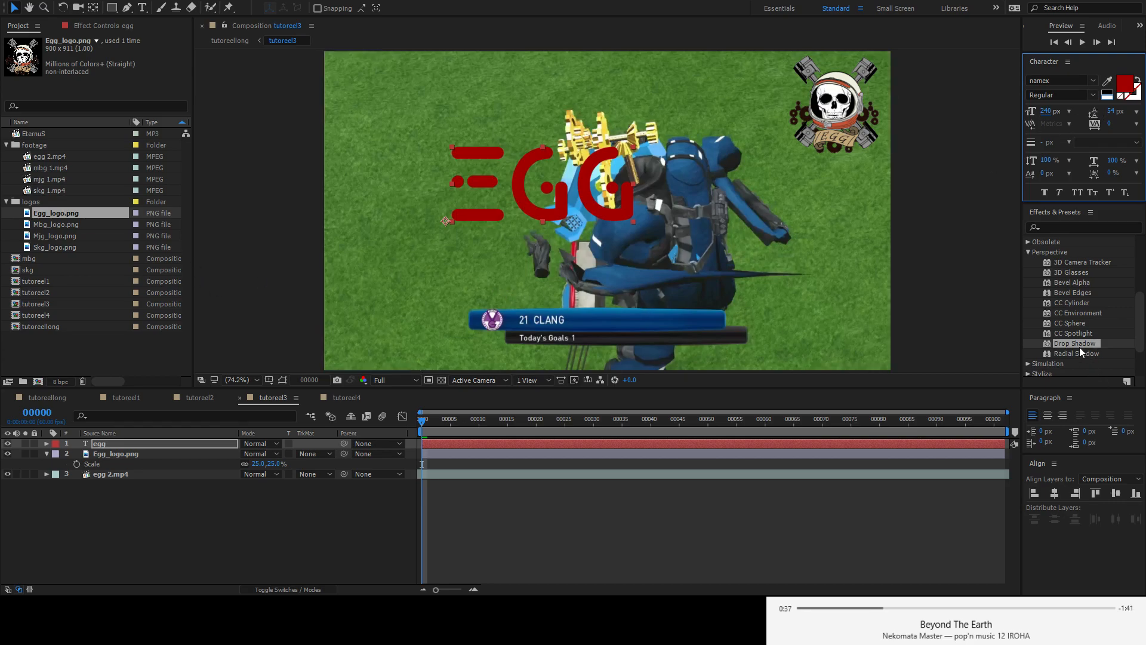
- Apply a Drop Shadow effect to the egg text and set the shadow opacity to 80%
{"action": "left_click_drag", "start_coordinate": [1074, 342], "coordinate": [542, 195]}
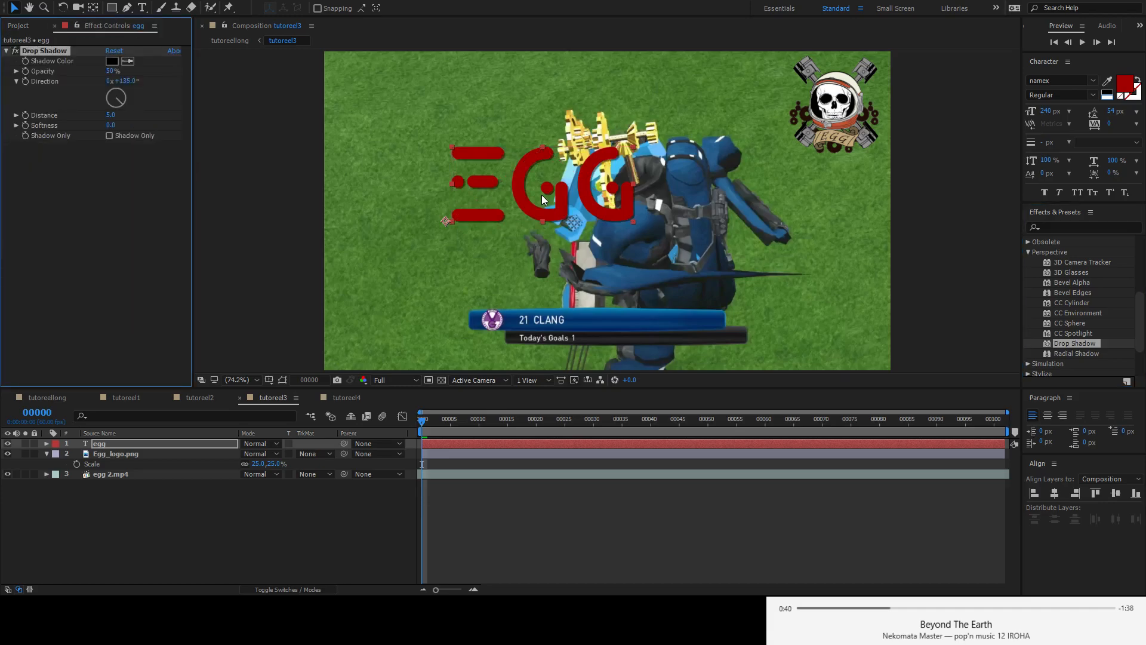
{"action": "left_click", "coordinate": [111, 71]}
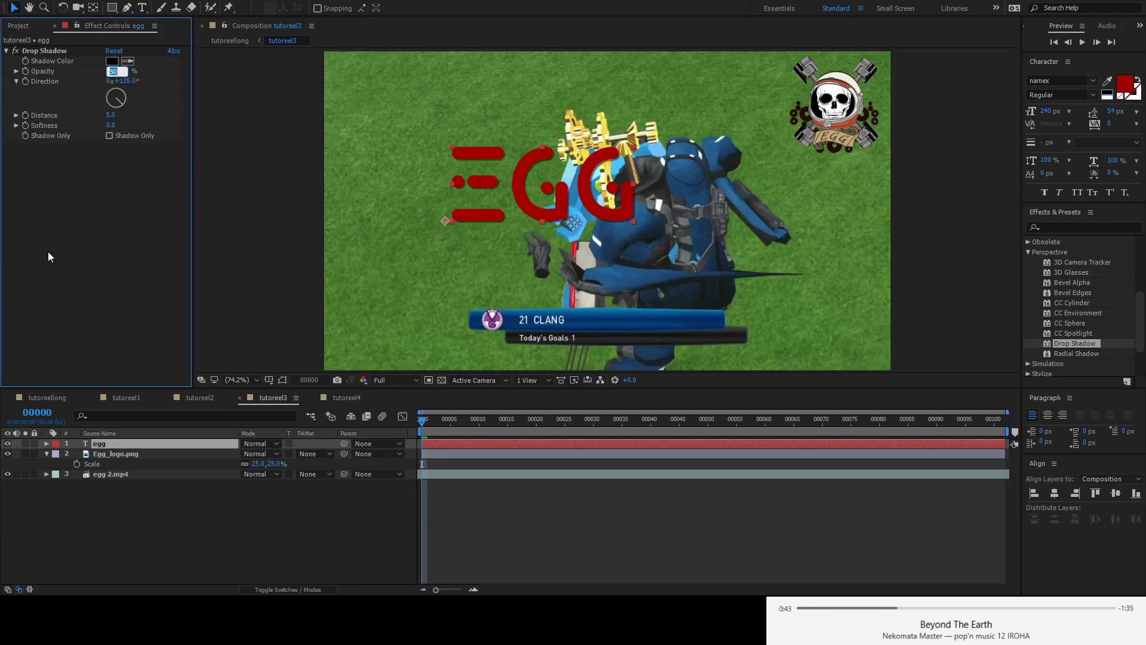
{"action": "type", "text": "80"}
{"action": "key", "text": "Return"}
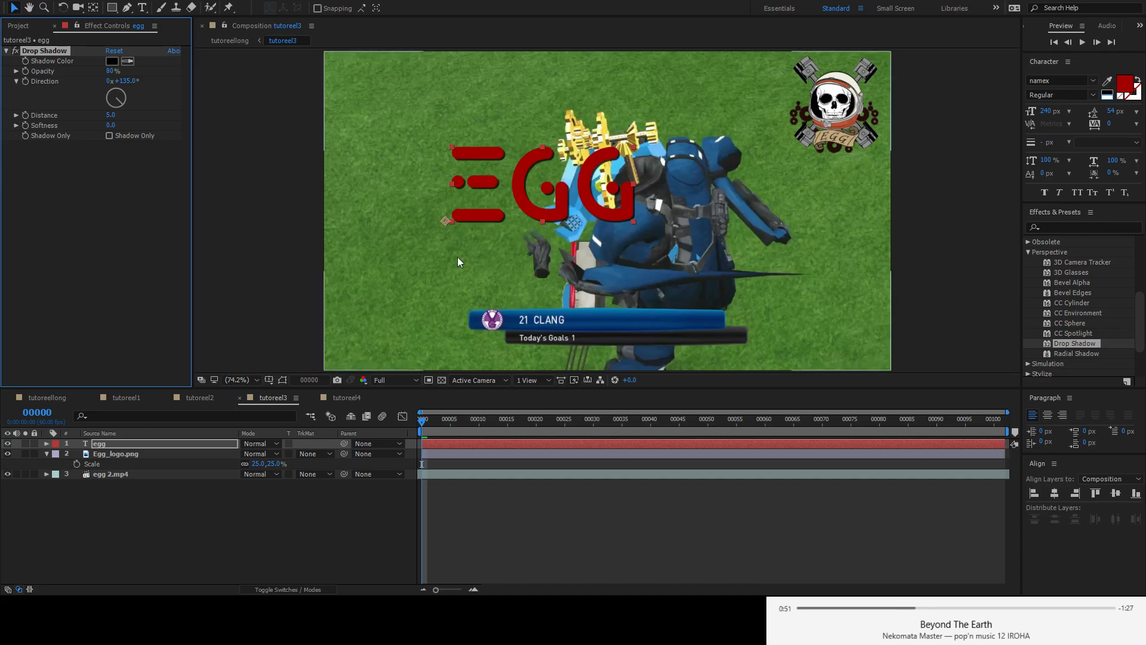
- Rotate the egg text 90° and place it directly below the Egg logo along the frame's right side
{"action": "left_click", "coordinate": [113, 454], "text": "shift"}
{"action": "left_click", "coordinate": [112, 453], "text": "ctrl"}
{"action": "key", "text": "r"}
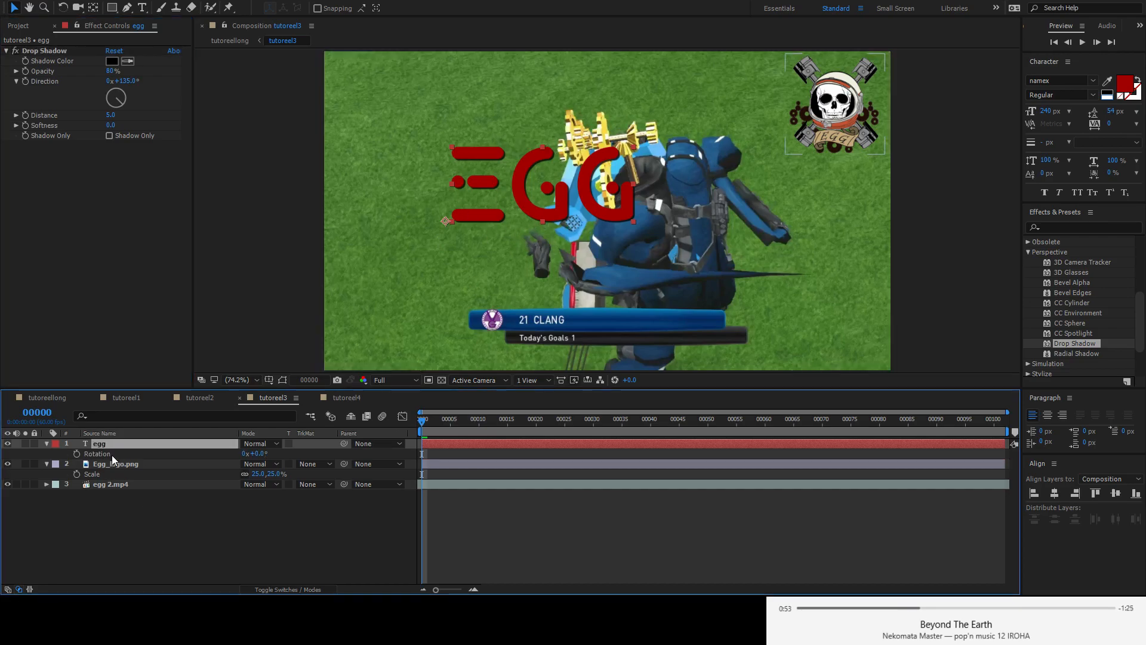
{"action": "left_click", "coordinate": [257, 453]}
{"action": "type", "text": "90"}
{"action": "key", "text": "Return"}
{"action": "key", "text": "Return"}
{"action": "left_click_drag", "start_coordinate": [515, 256], "coordinate": [867, 188]}
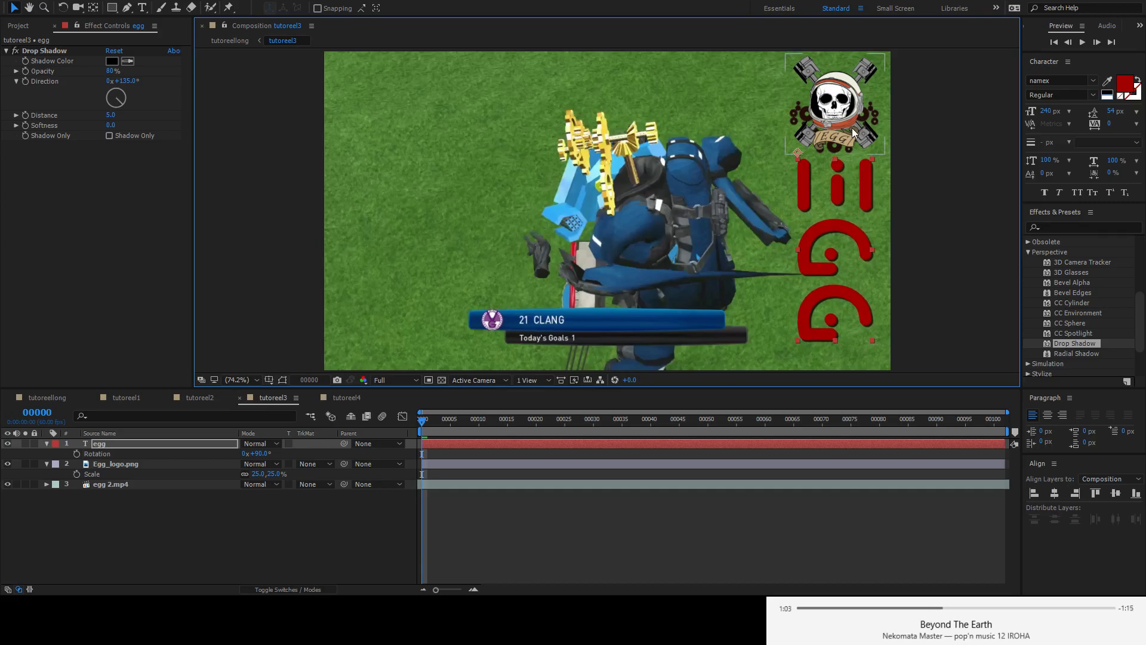
- Nudge the Egg logo and the egg text further right so both sit close to the frame's right edge
{"action": "left_click_drag", "start_coordinate": [852, 129], "coordinate": [857, 128]}
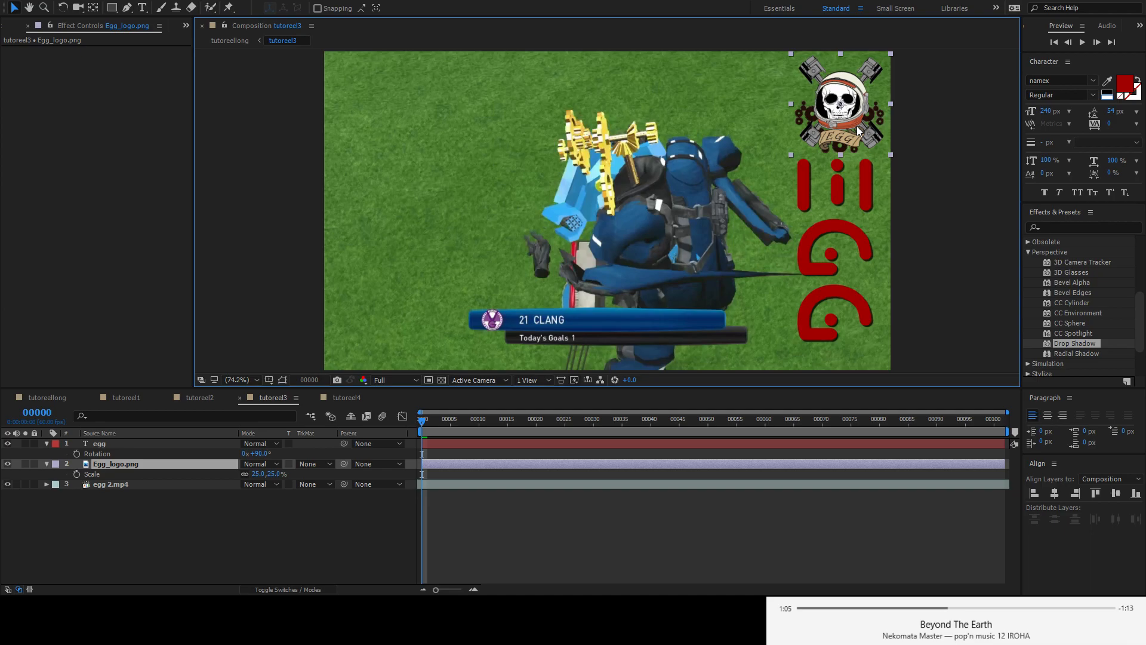
{"action": "left_click_drag", "start_coordinate": [840, 185], "coordinate": [849, 189]}
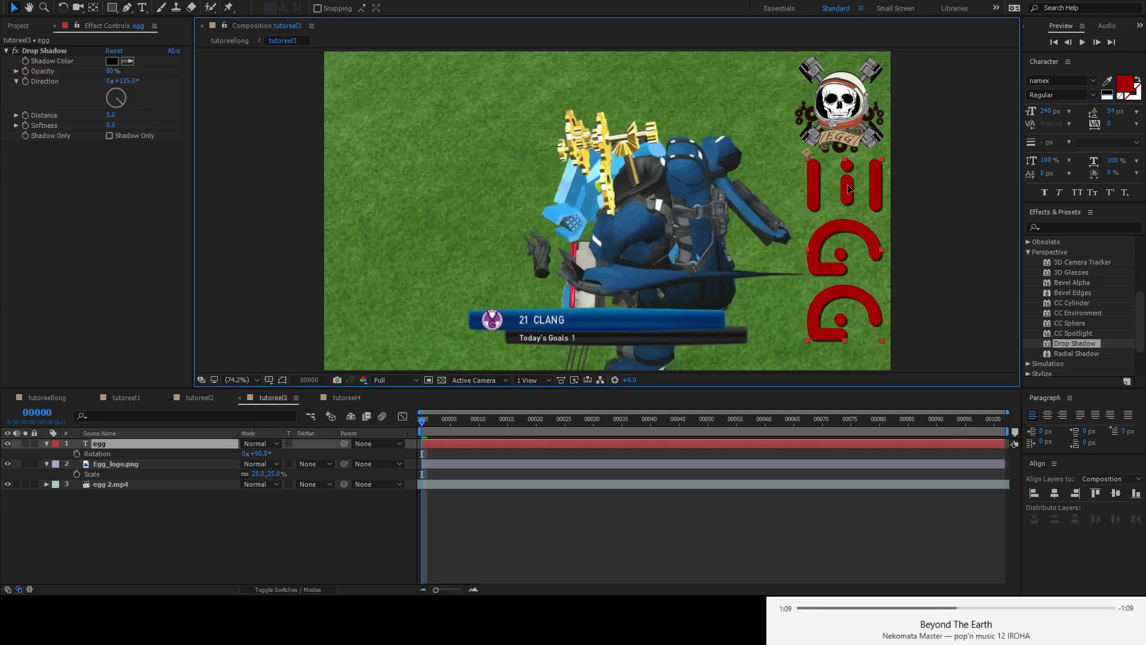
{"action": "key", "text": "Return"}
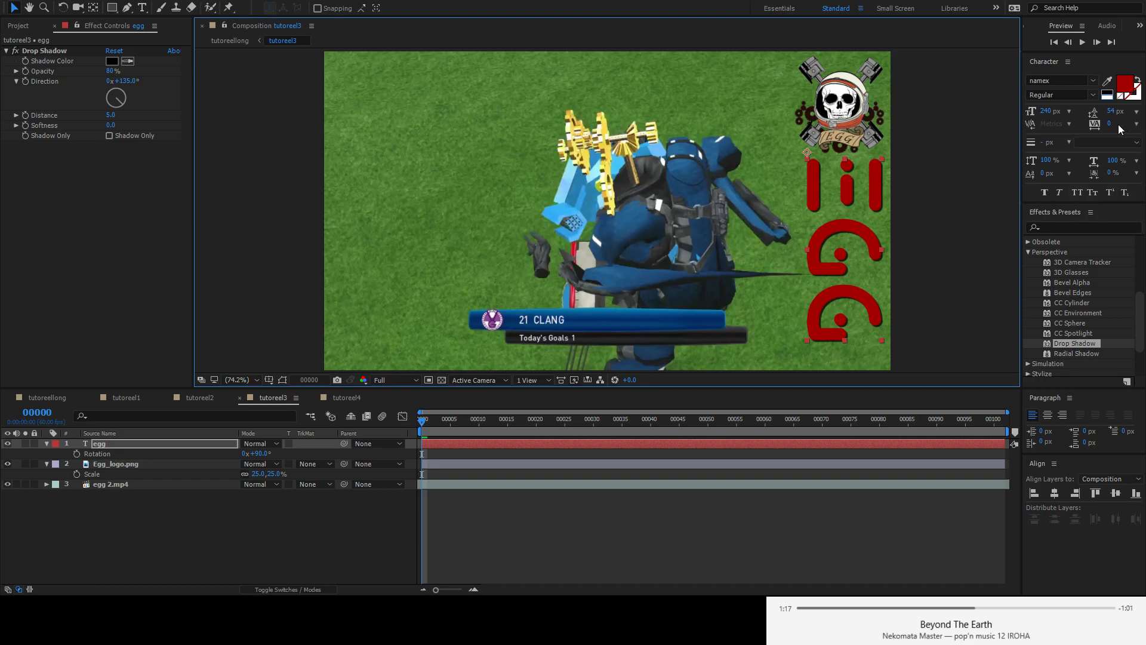
- Tighten the tracking of the egg text to -50
{"action": "left_click", "coordinate": [1137, 126]}
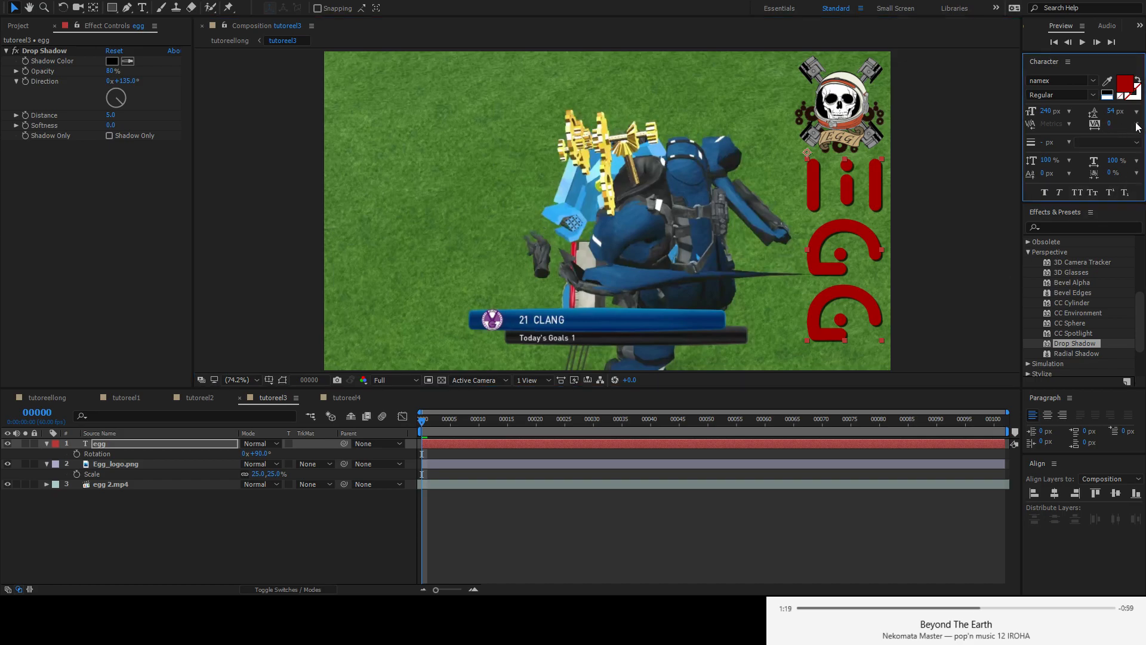
{"action": "left_click", "coordinate": [1106, 173]}
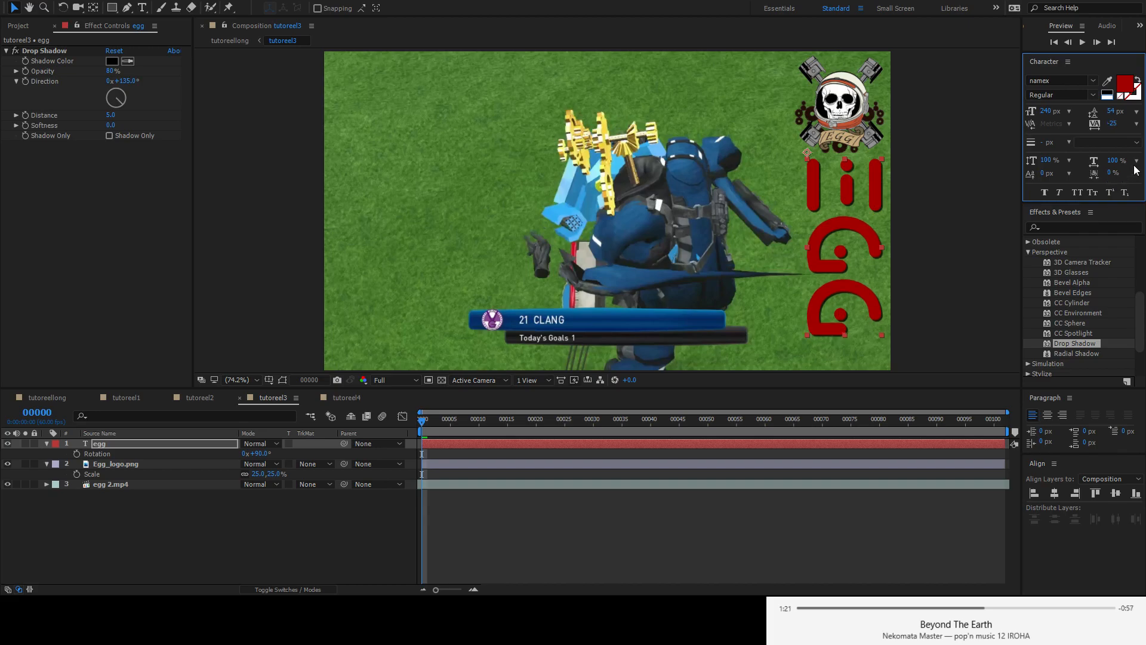
{"action": "left_click", "coordinate": [1137, 127]}
{"action": "left_click", "coordinate": [1103, 161]}
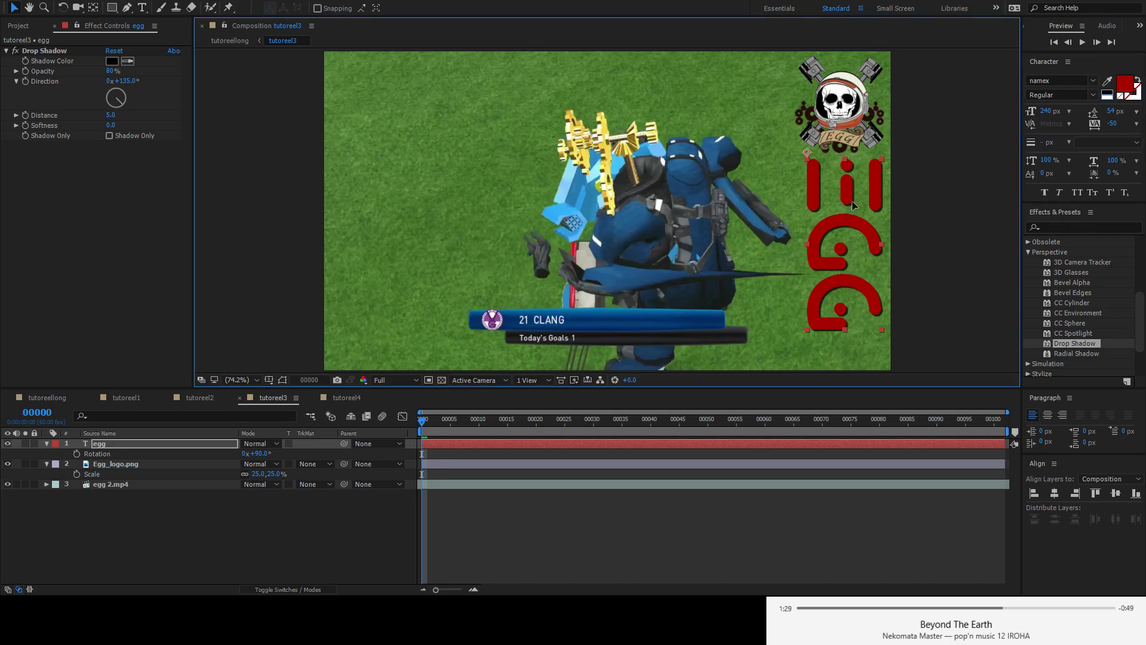
- Select only the letter E in the egg text and reduce its tracking to -99
{"action": "double_click", "coordinate": [854, 216]}
{"action": "left_click_drag", "start_coordinate": [853, 214], "coordinate": [834, 154]}
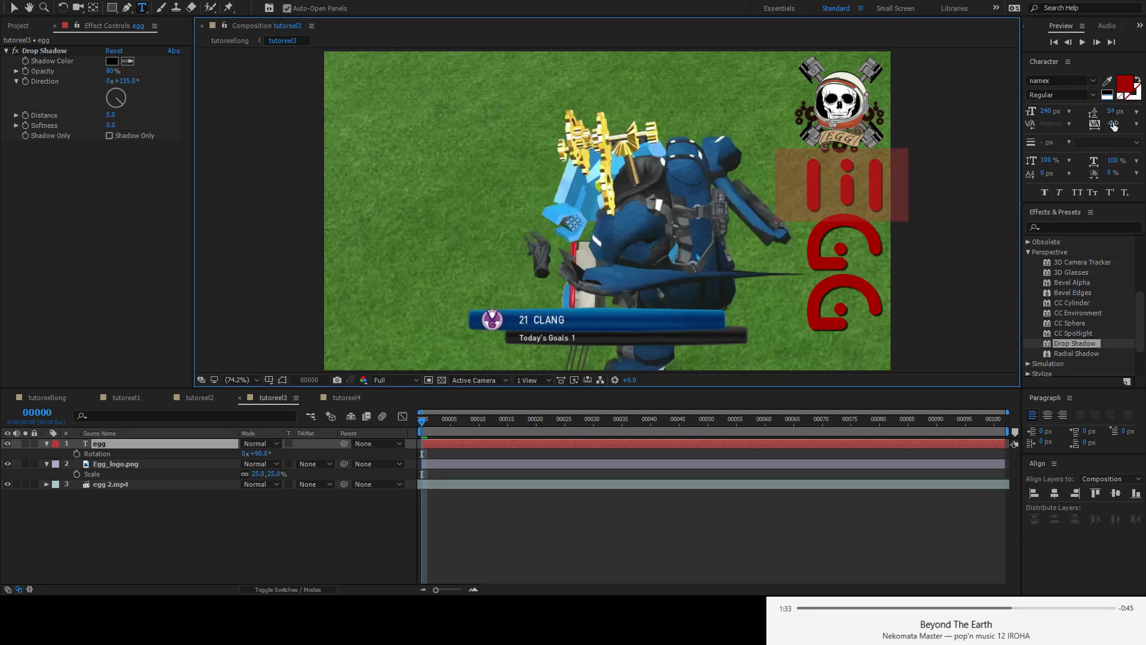
{"action": "left_click_drag", "start_coordinate": [1114, 125], "coordinate": [1083, 124]}
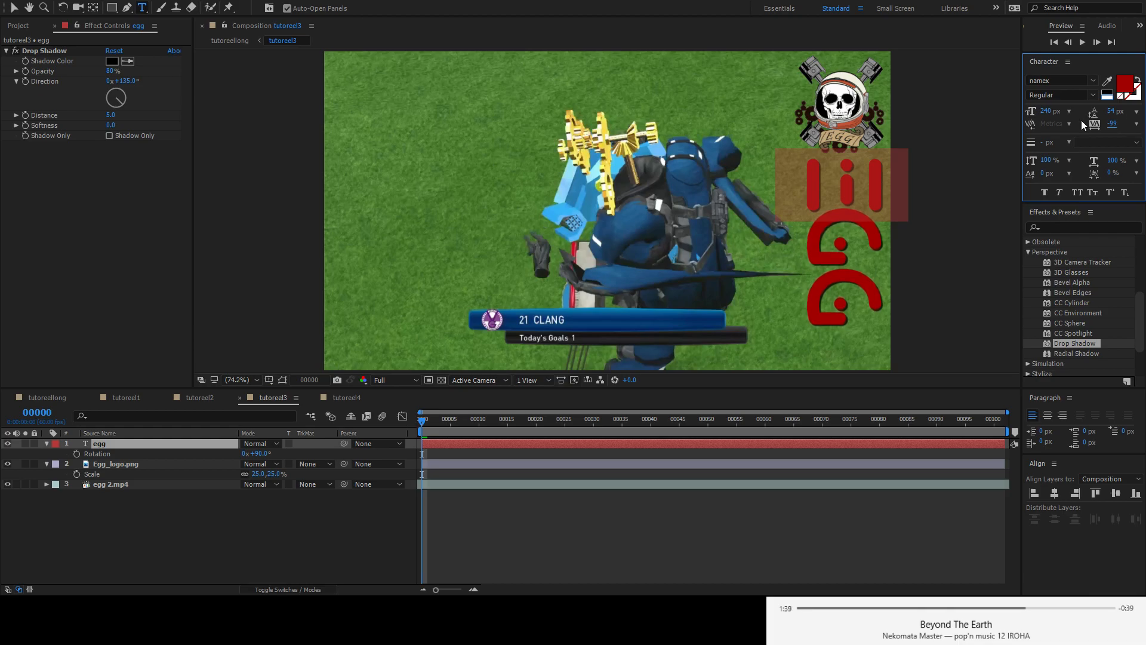
{"action": "left_click", "coordinate": [871, 300]}
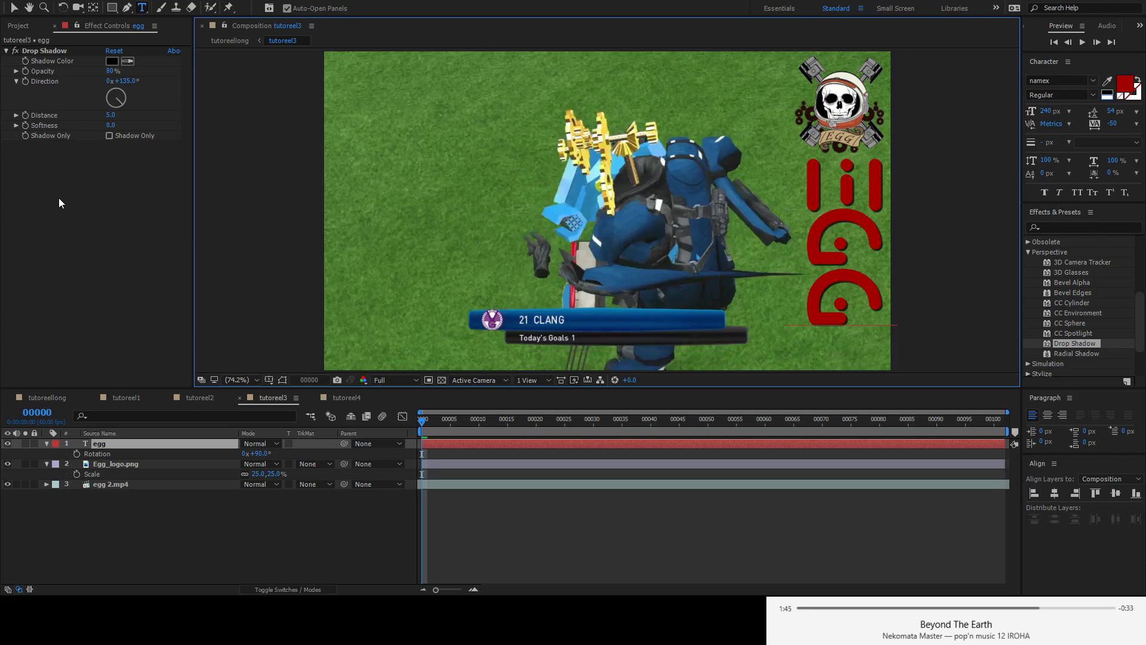
- Add a text layer reading "engineering games general" above the Egg_logo.png layer, starting near the frame's upper left
{"action": "left_click", "coordinate": [117, 463]}
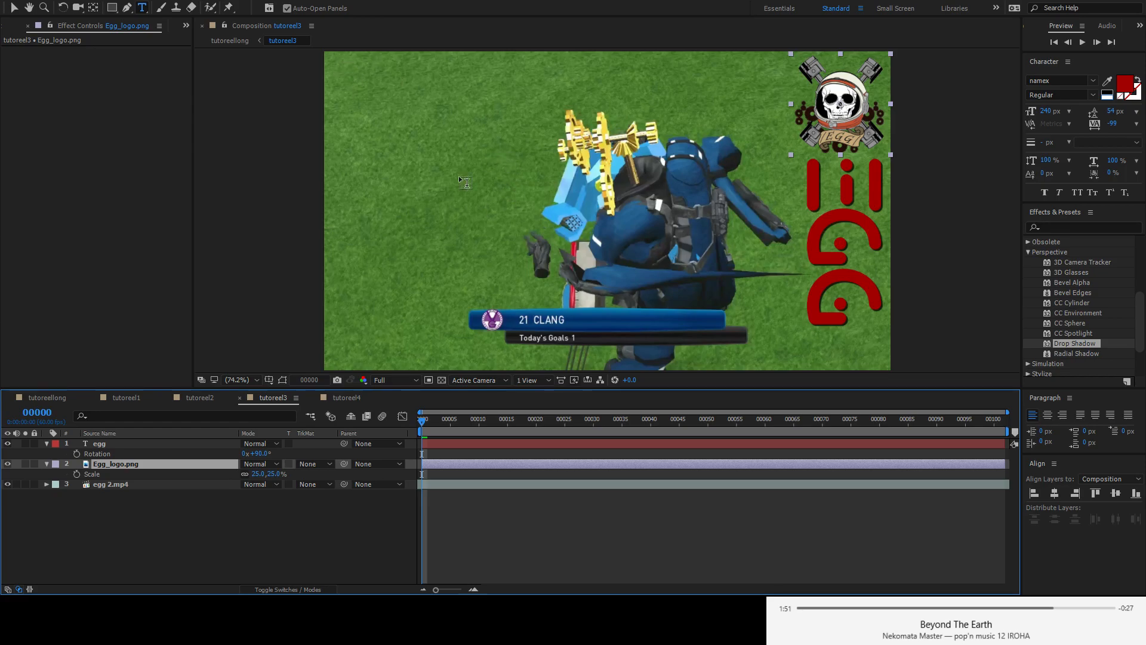
{"action": "left_click", "coordinate": [108, 443]}
{"action": "left_click", "coordinate": [116, 463]}
{"action": "left_click", "coordinate": [387, 126]}
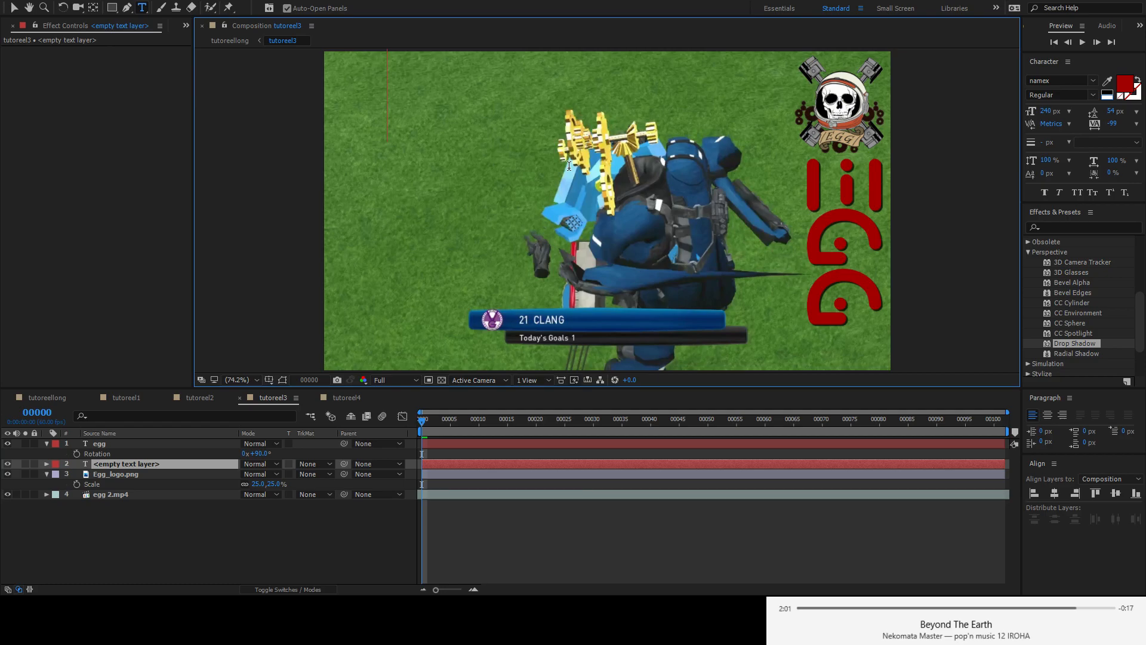
{"action": "type", "text": "engineering games general"}
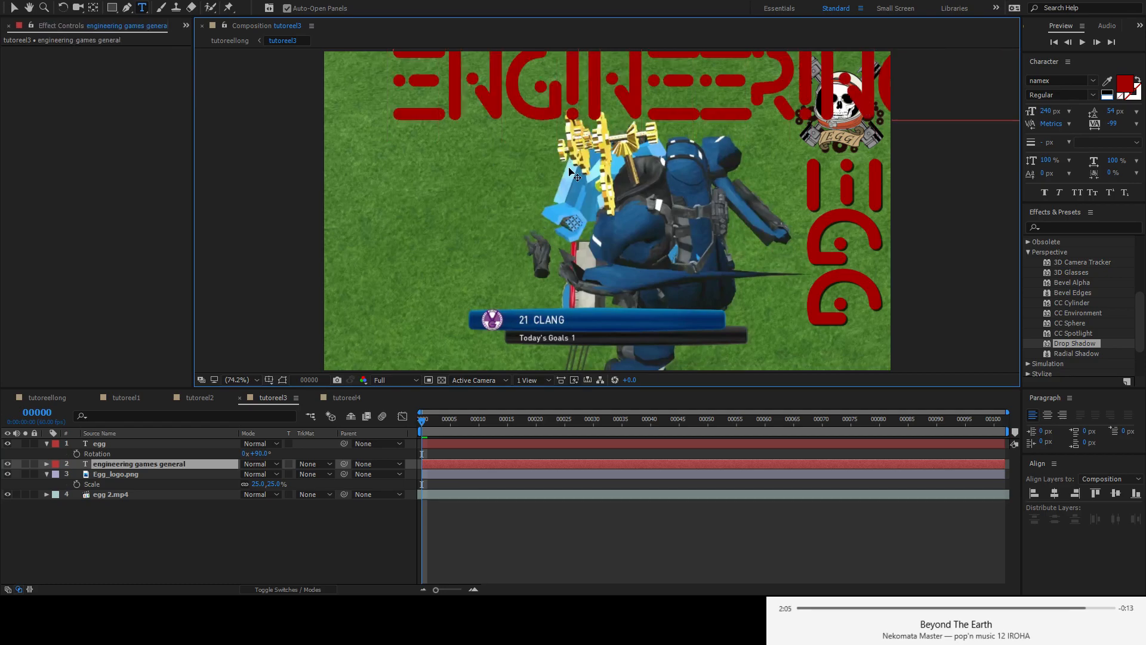
{"action": "left_click", "coordinate": [14, 7]}
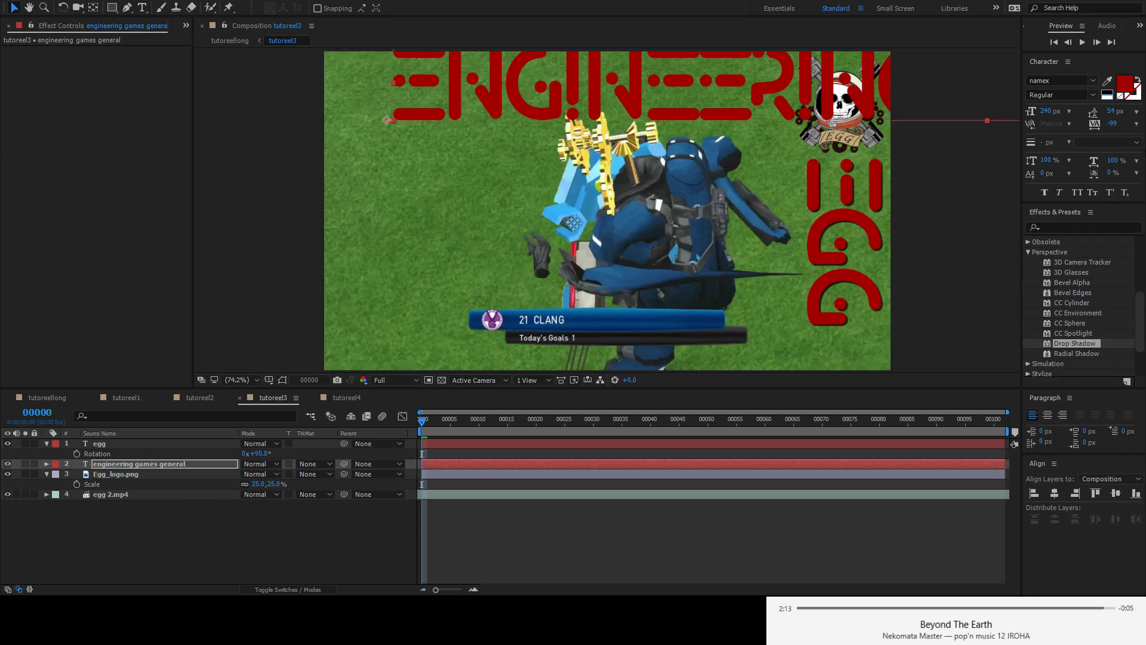
- Set the engineering games general text to 0 tracking and a 48 px font size
{"action": "left_click", "coordinate": [1137, 129]}
{"action": "key", "text": "ctrl+alt+q"}
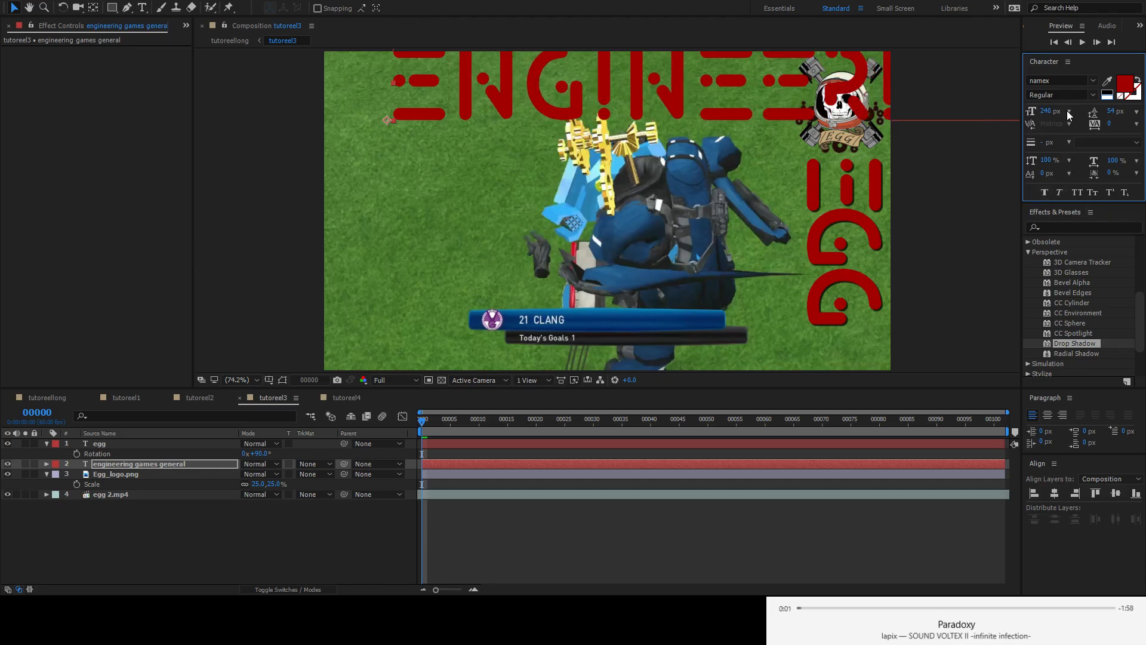
{"action": "mouse_move", "coordinate": [1046, 114]}
{"action": "left_mouse_down"}
{"action": "mouse_move", "coordinate": [956, 137]}
{"action": "mouse_move", "coordinate": [1051, 116]}
{"action": "left_mouse_up"}
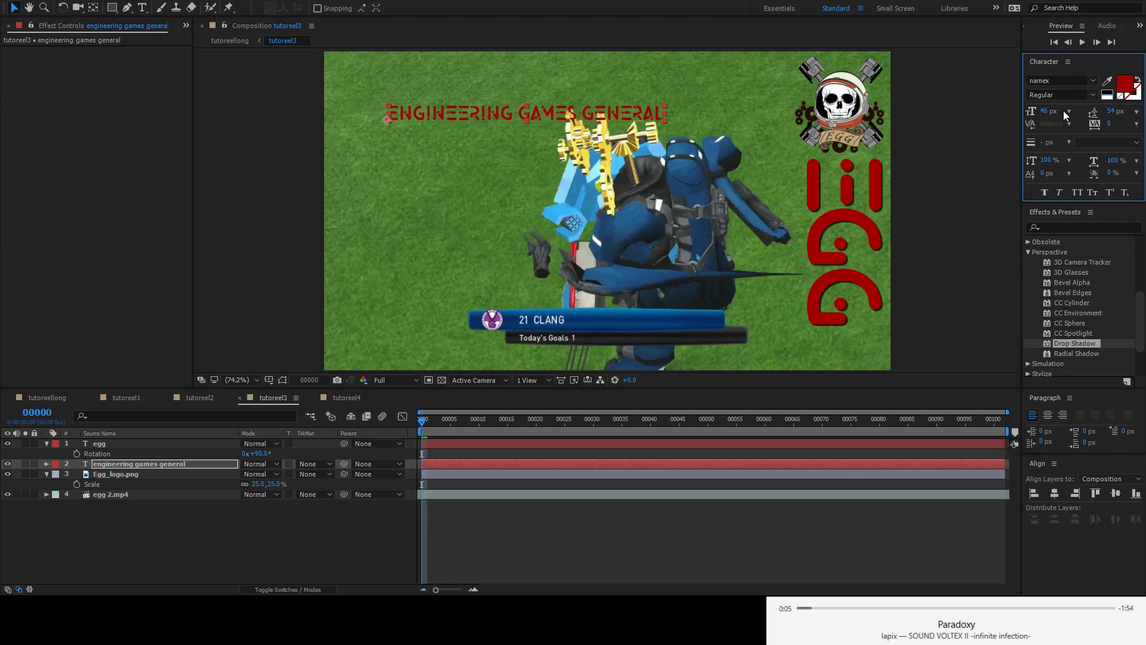
{"action": "key", "text": "ctrl+shift+period"}
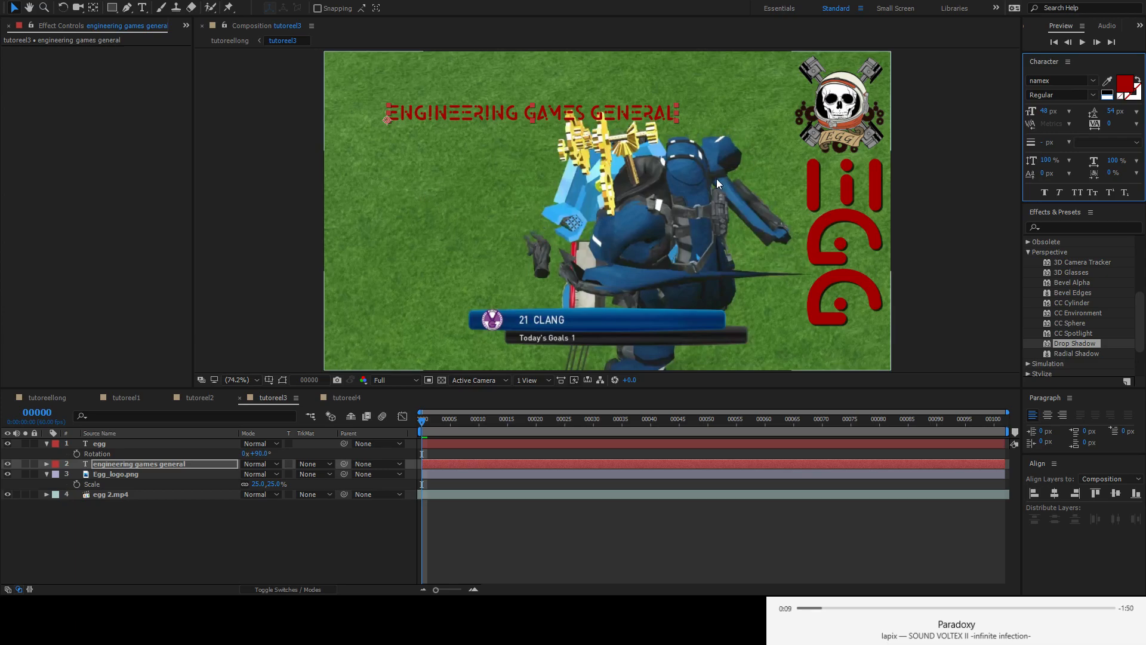
- Rotate the engineering games general text 90° and place it vertically just left of the Egg logo and egg text
{"action": "left_click", "coordinate": [183, 473]}
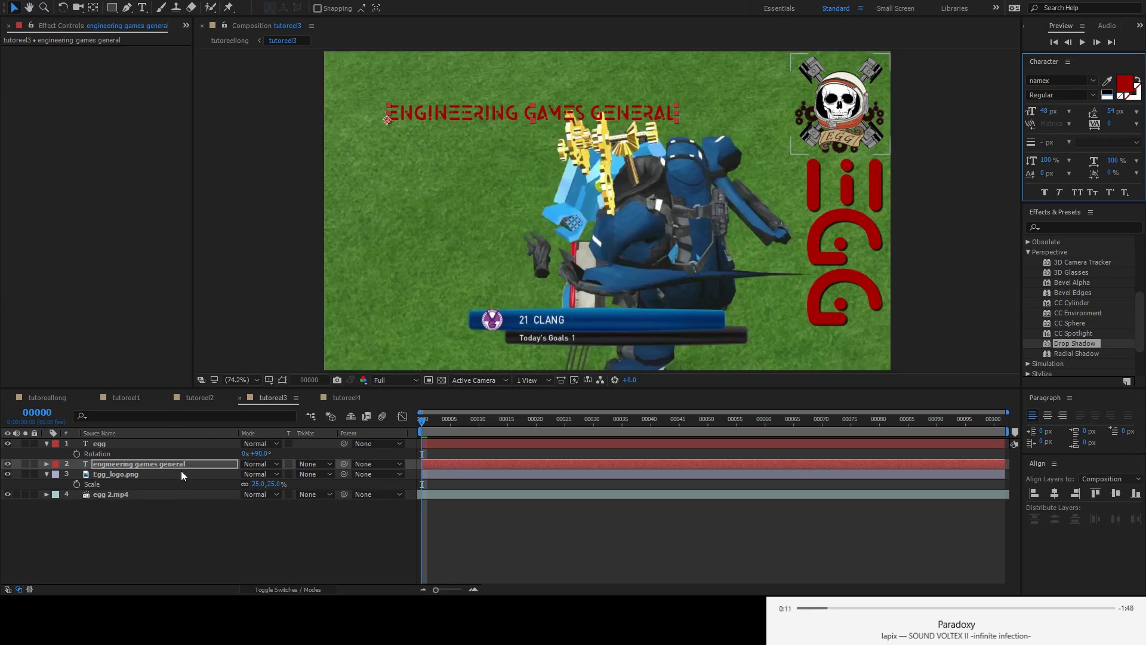
{"action": "key", "text": "r"}
{"action": "left_click", "coordinate": [257, 474]}
{"action": "type", "text": "90"}
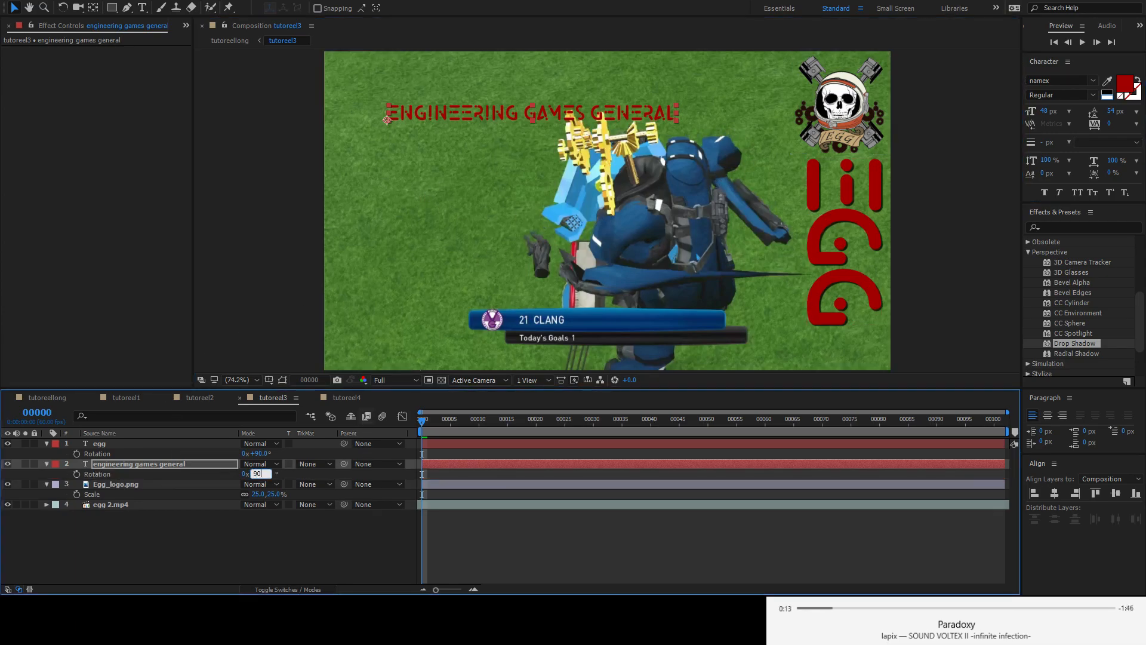
{"action": "key", "text": "Return"}
{"action": "left_click_drag", "start_coordinate": [394, 282], "coordinate": [785, 222]}
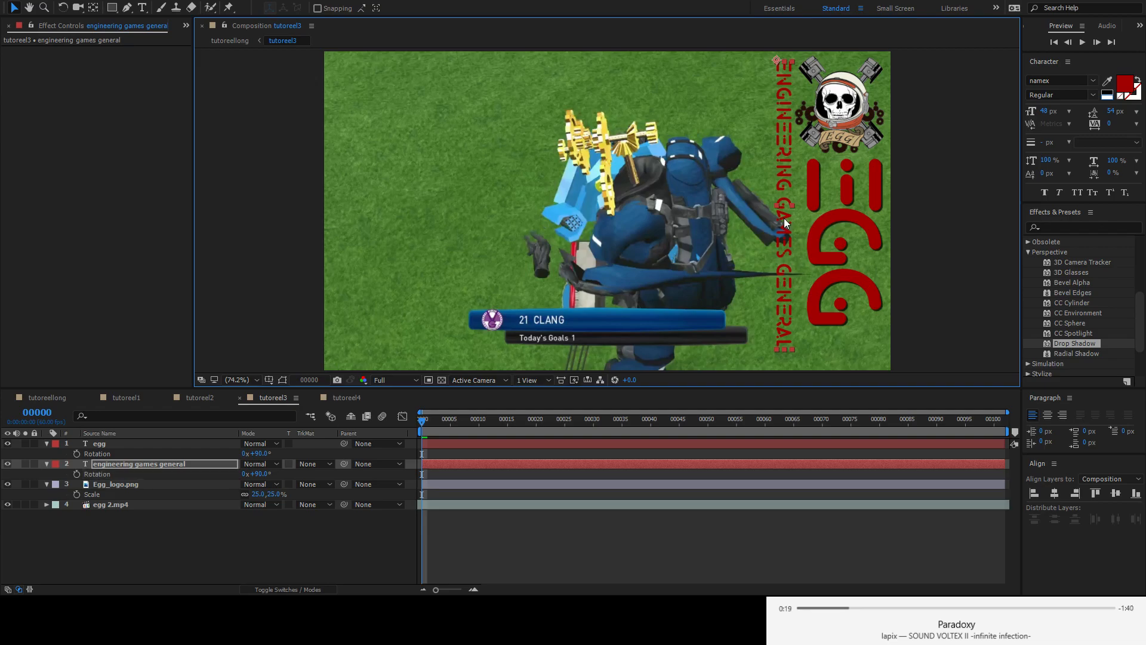
- Set the engineering games general text to 44 px and nudge the egg text slightly left towards it
{"action": "left_click", "coordinate": [1046, 110]}
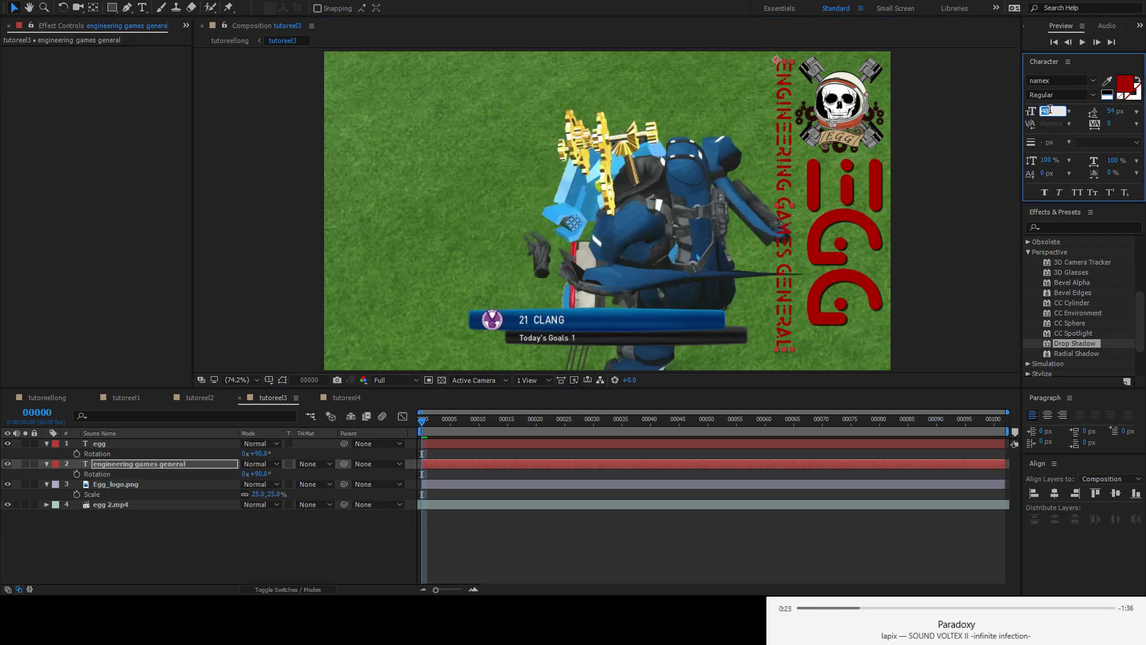
{"action": "type", "text": "44"}
{"action": "key", "text": "Return"}
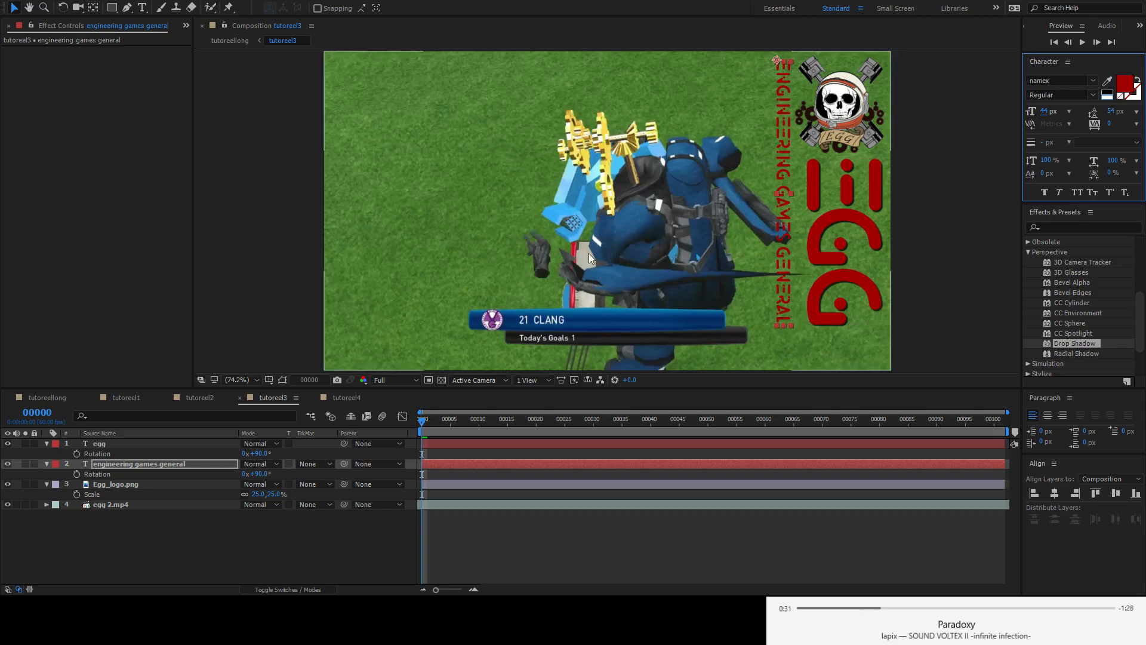
{"action": "left_click", "coordinate": [251, 208]}
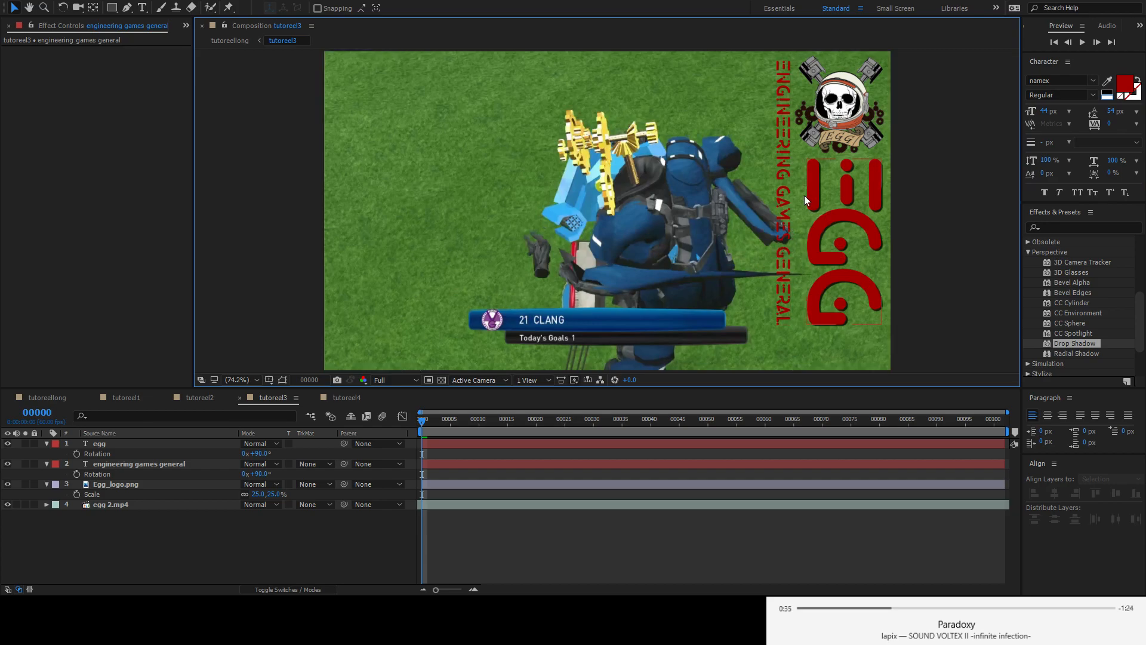
{"action": "left_click", "coordinate": [847, 160]}
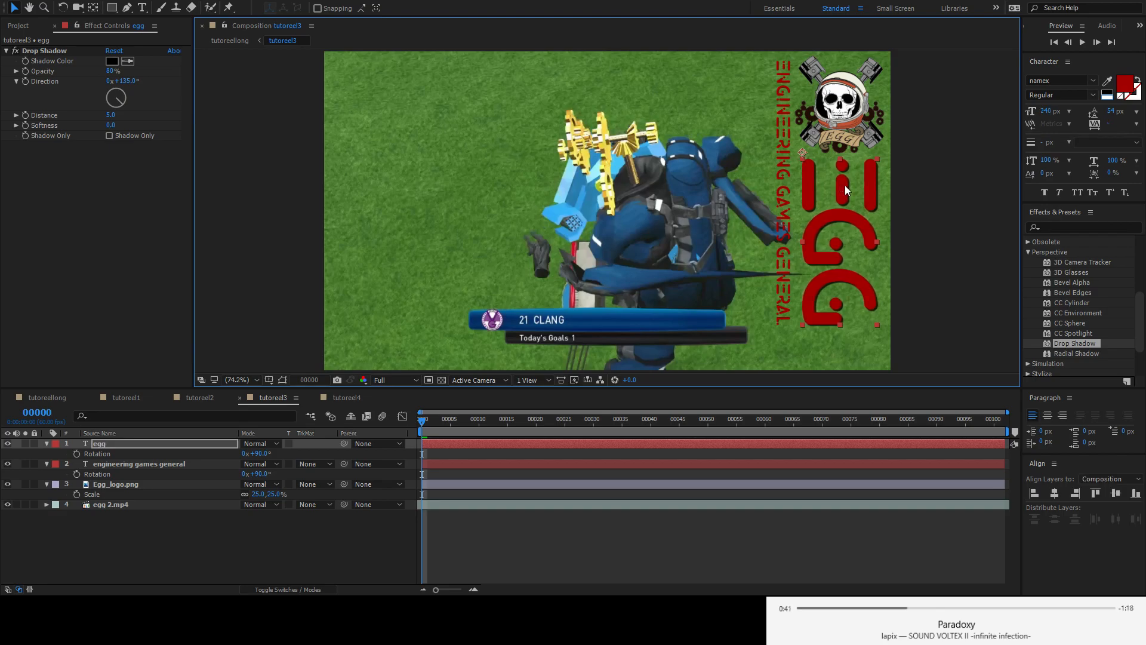
{"action": "key", "text": "F2"}
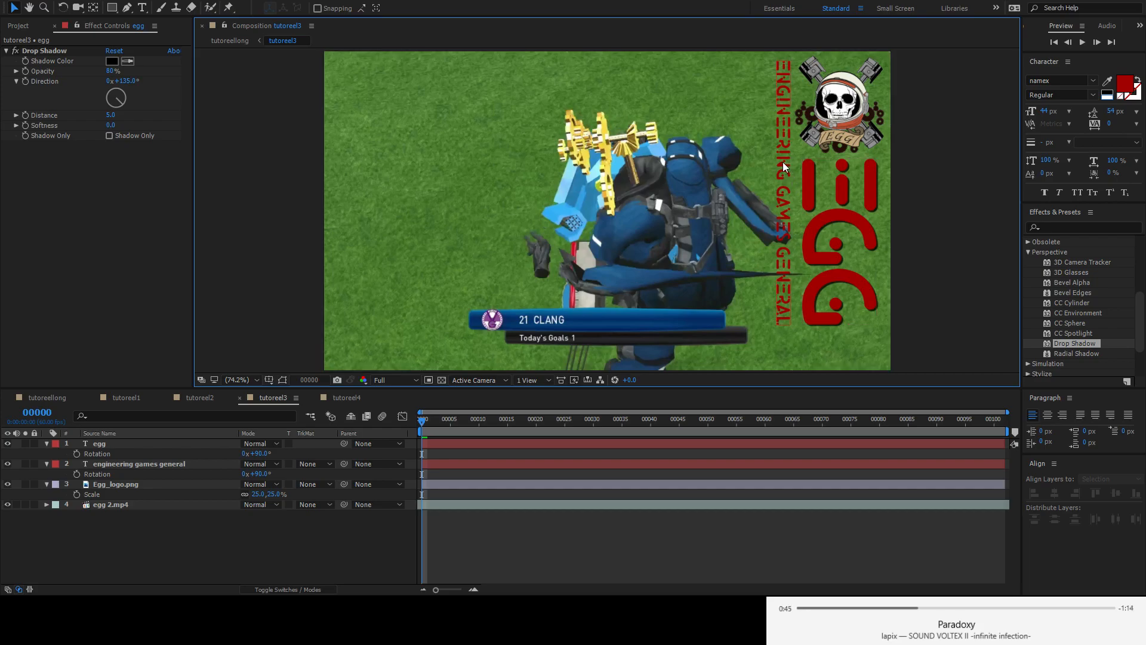
- Copy the Drop Shadow effect from the egg text layer onto the engineering games general layer
{"action": "left_click", "coordinate": [781, 177]}
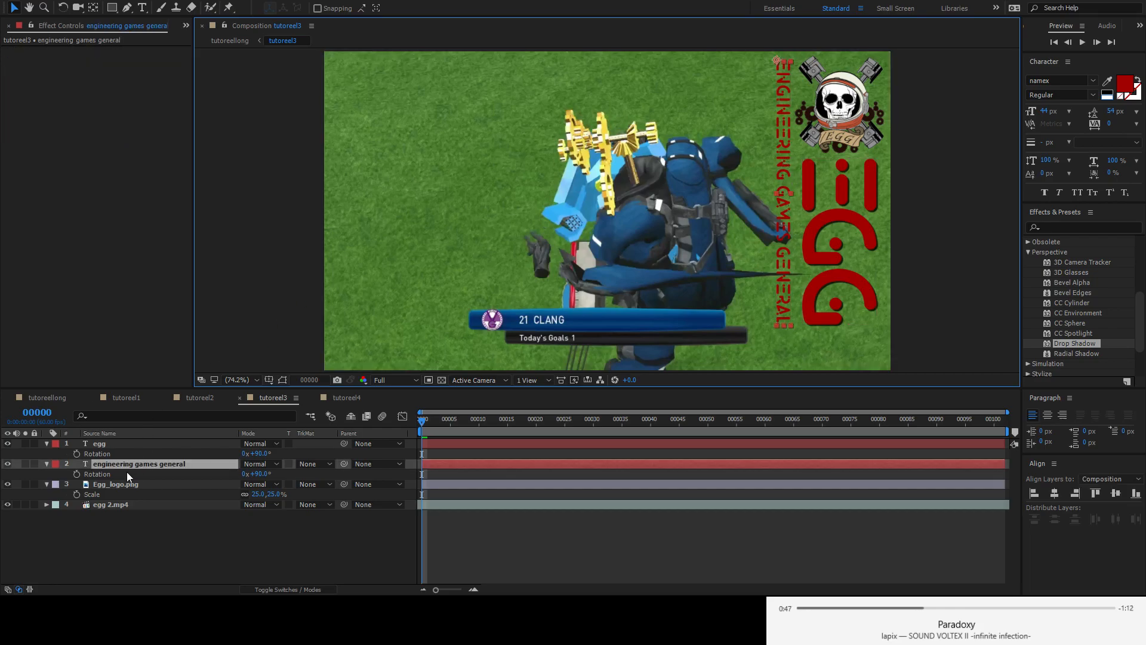
{"action": "left_click", "coordinate": [119, 443]}
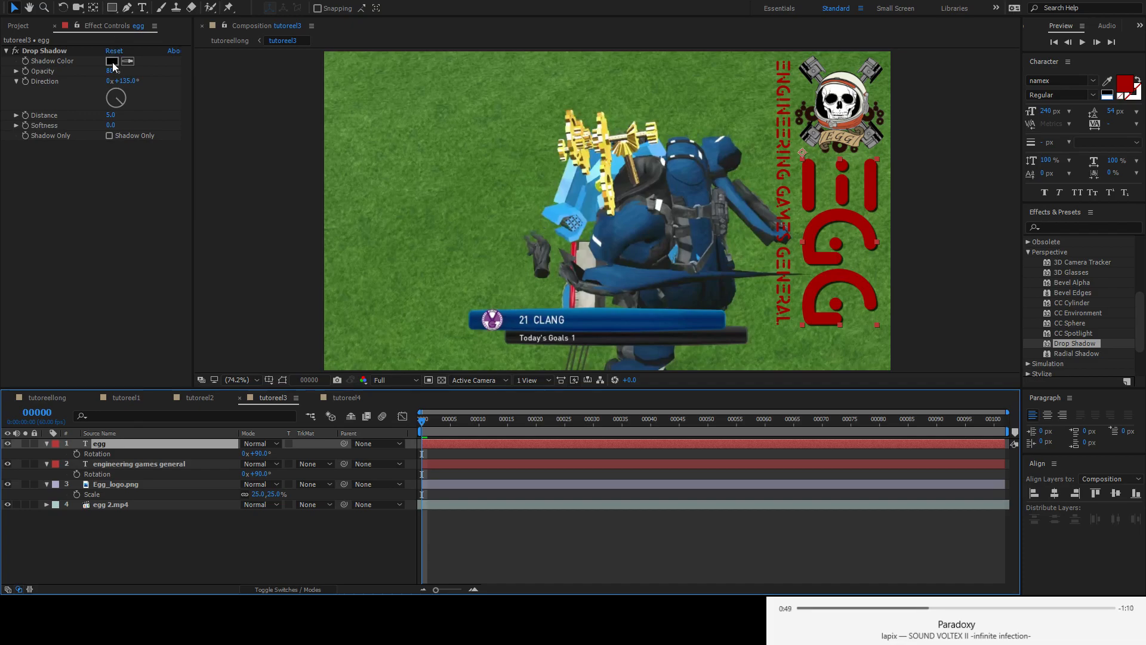
{"action": "left_click", "coordinate": [48, 54]}
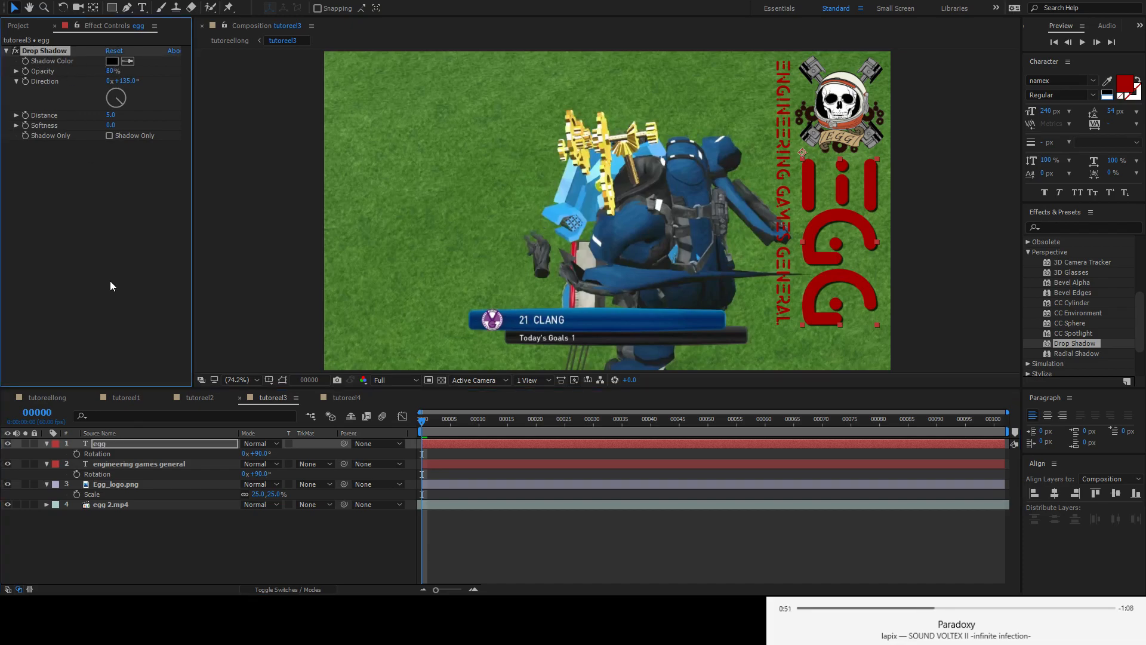
{"action": "left_click", "coordinate": [131, 463]}
{"action": "key", "text": "ctrl+v"}
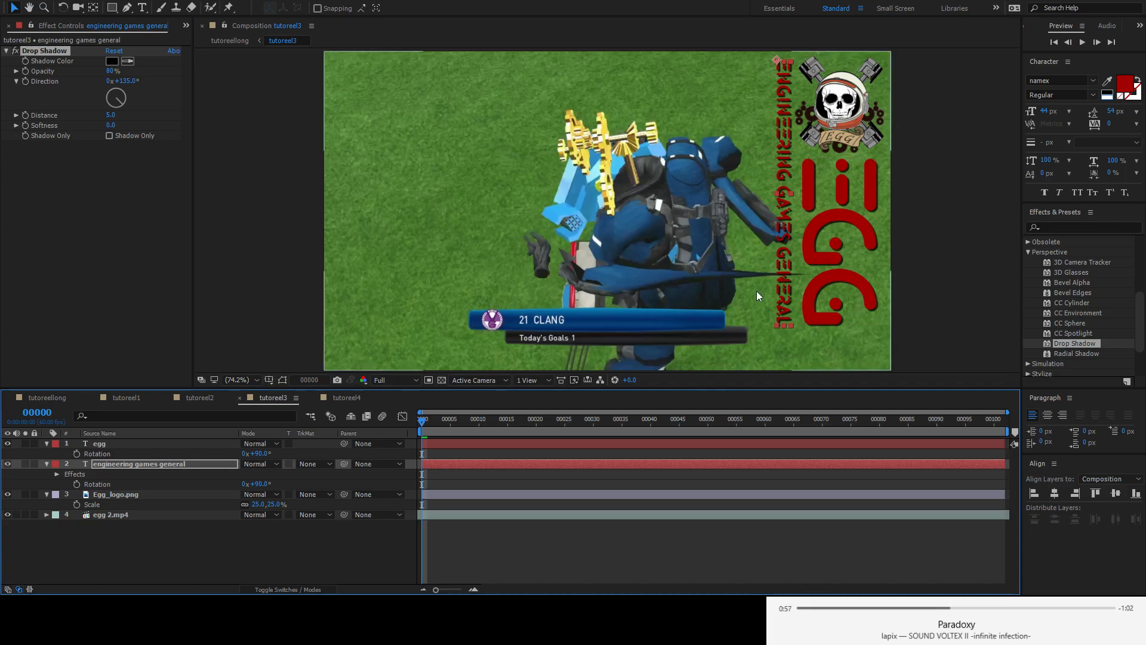
- Set the Drop Shadow direction of the egg text layer to 225°
{"action": "left_click", "coordinate": [820, 217]}
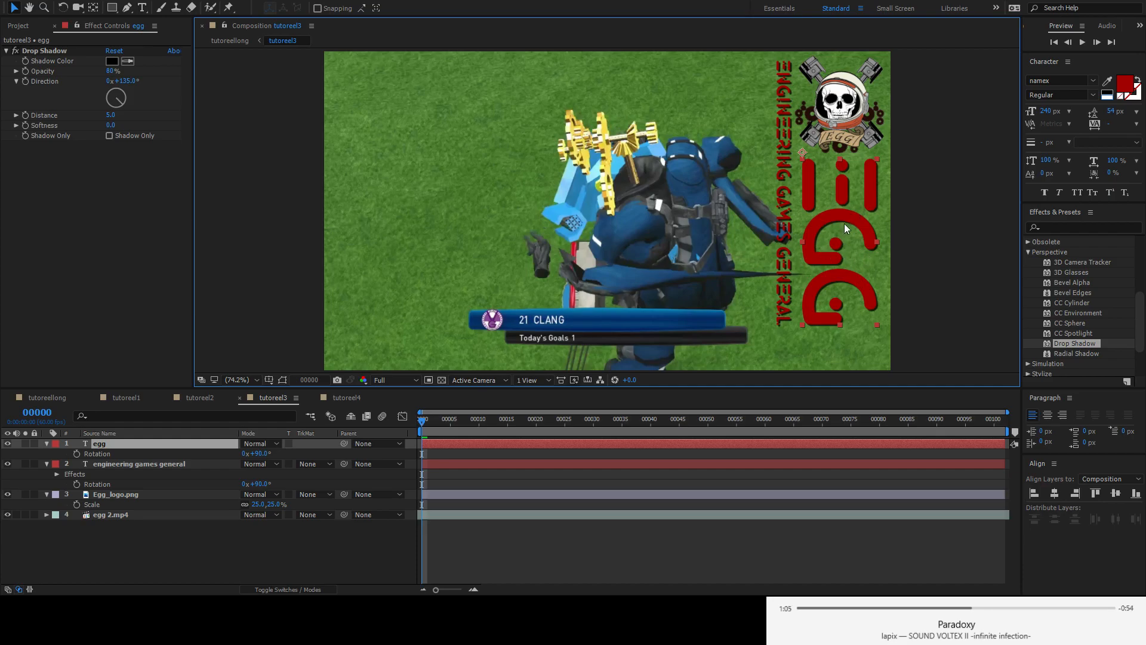
{"action": "left_click", "coordinate": [126, 80]}
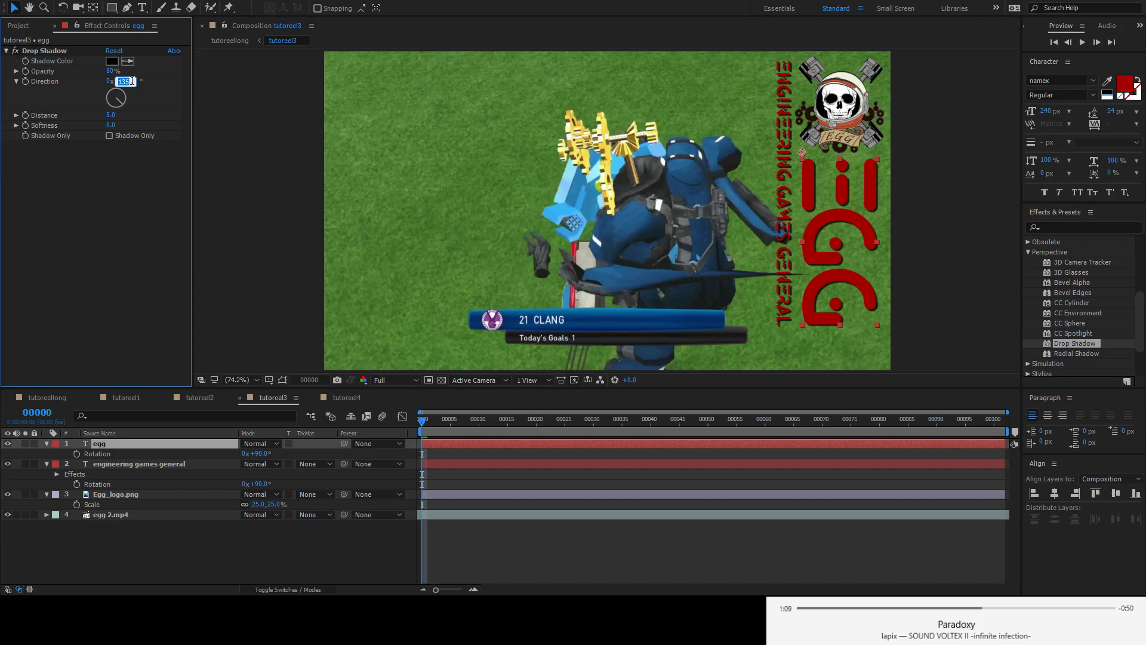
{"action": "type", "text": "225"}
{"action": "key", "text": "Return"}
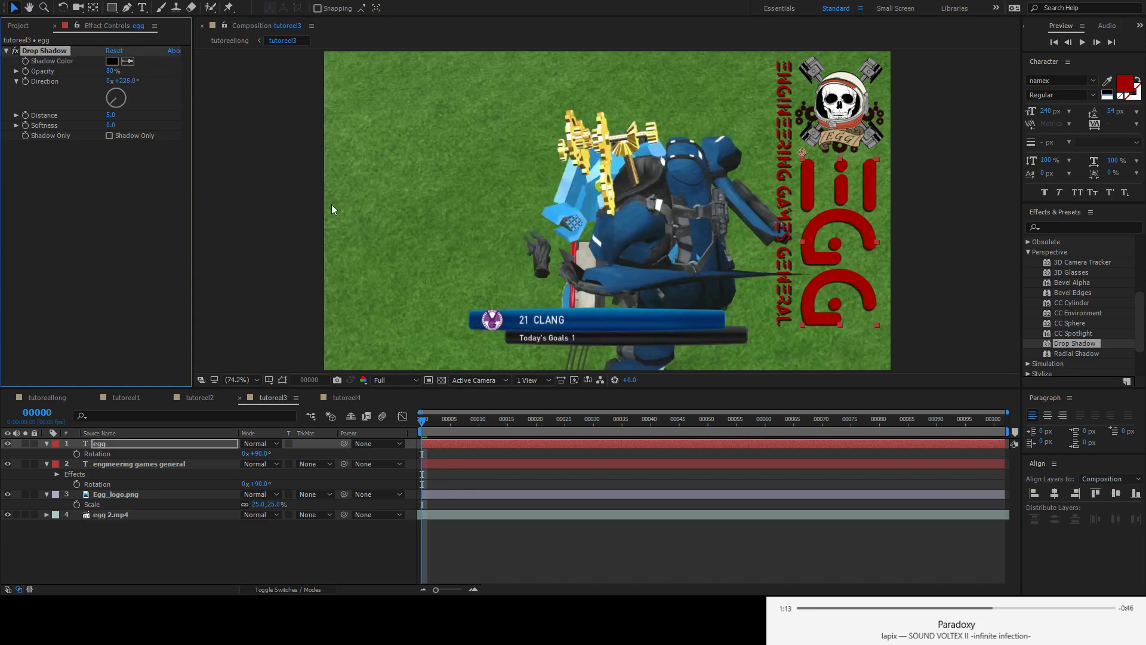
- Set the Drop Shadow direction of the engineering games general layer to 225° by adding 90° to it
{"action": "left_click", "coordinate": [130, 463]}
{"action": "left_click", "coordinate": [125, 81]}
{"action": "left_click", "coordinate": [130, 82]}
{"action": "type", "text": "+90"}
{"action": "key", "text": "Return"}
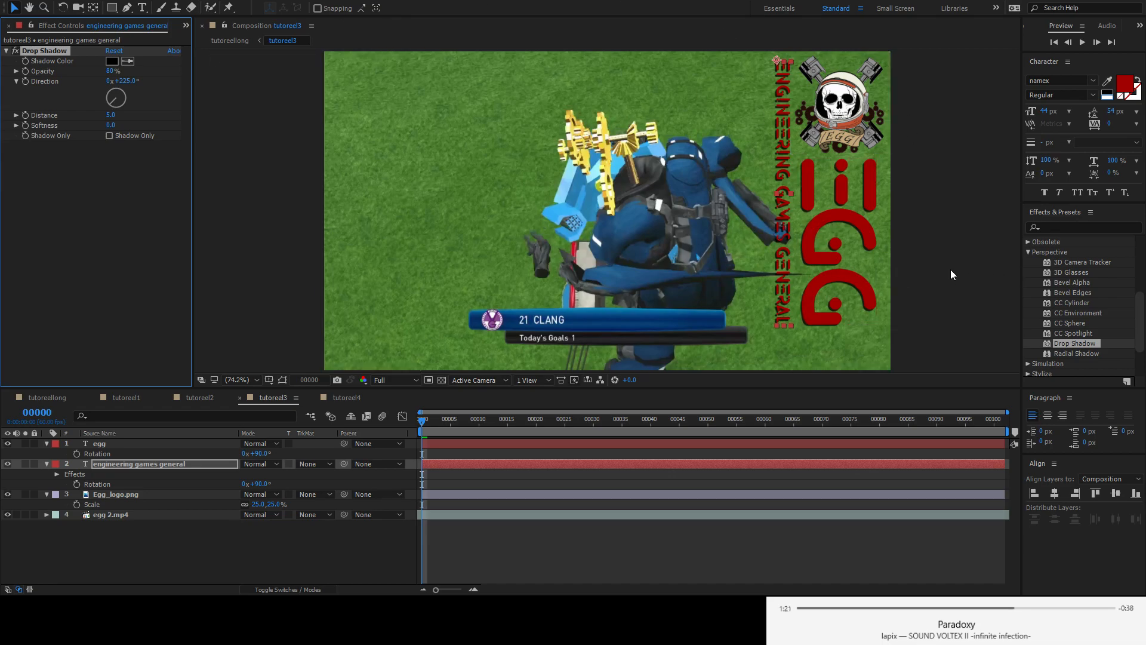
{"action": "left_click", "coordinate": [982, 256]}
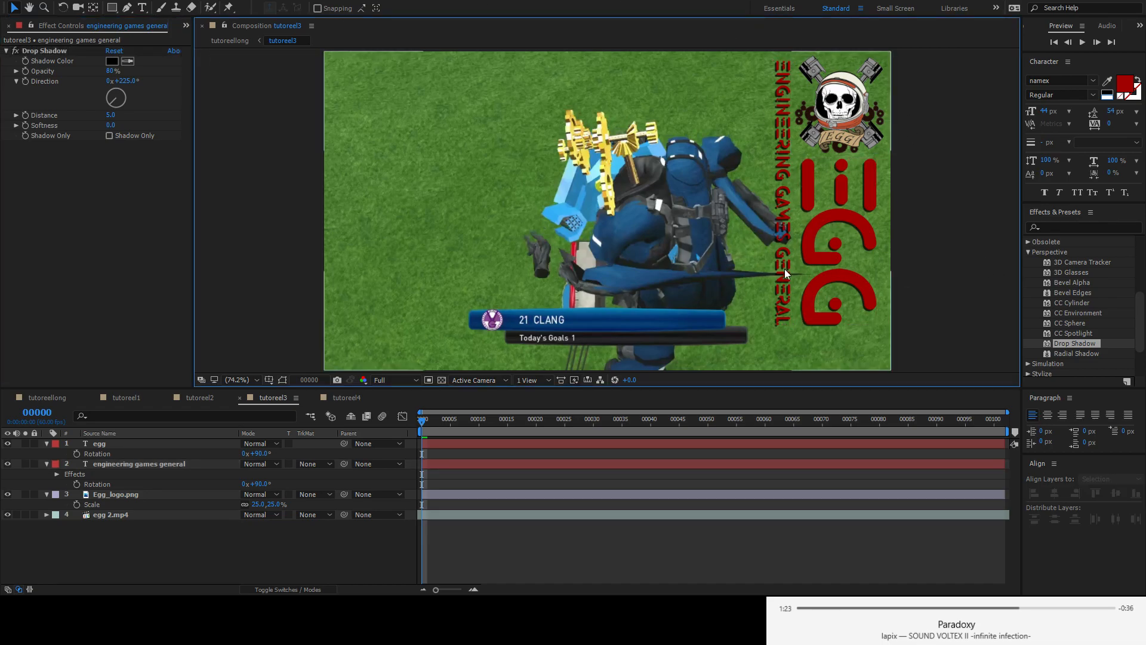
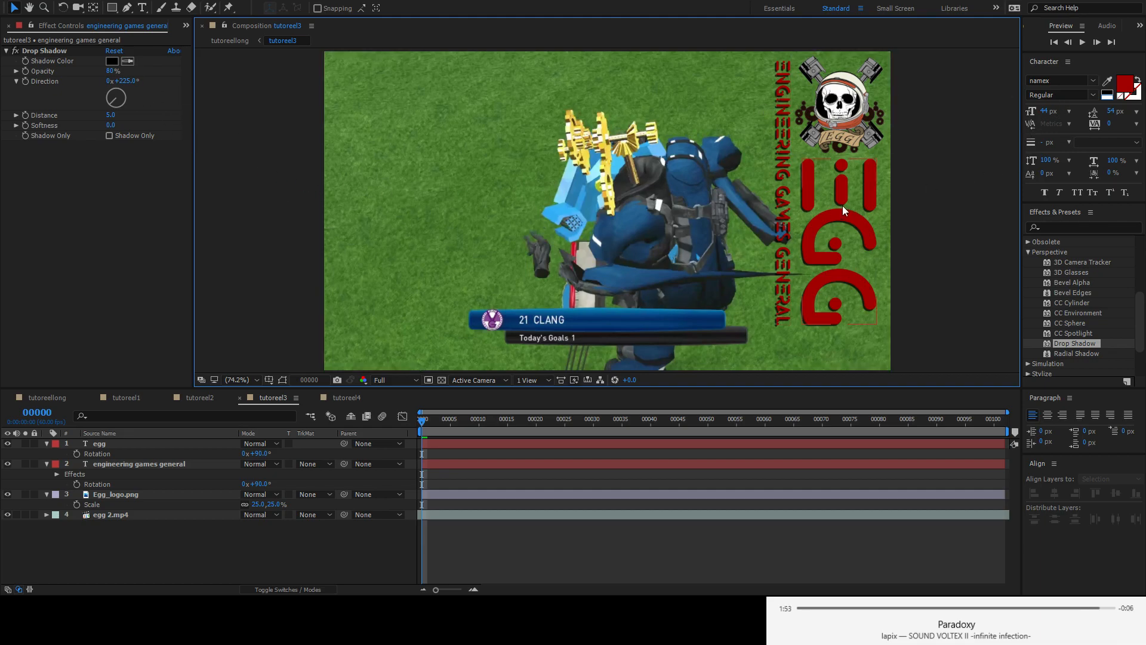
- Recolour the egg text's fill to a brighter red with the eyedropper
{"action": "left_click", "coordinate": [115, 442]}
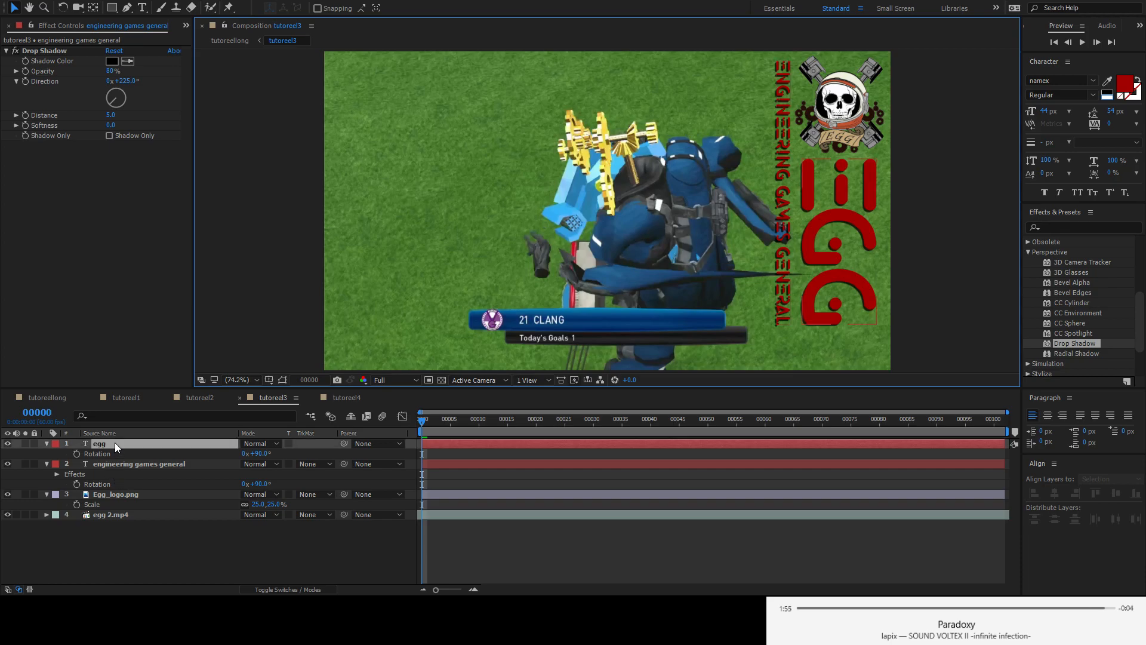
{"action": "left_click", "coordinate": [1108, 82]}
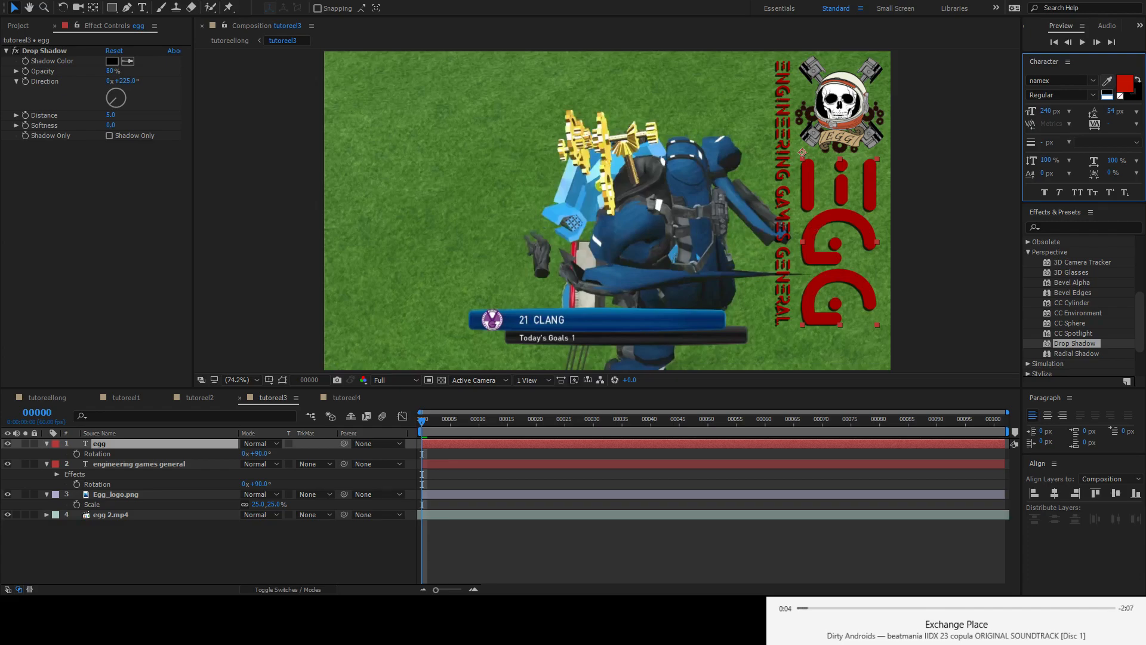
{"action": "left_click", "coordinate": [838, 197]}
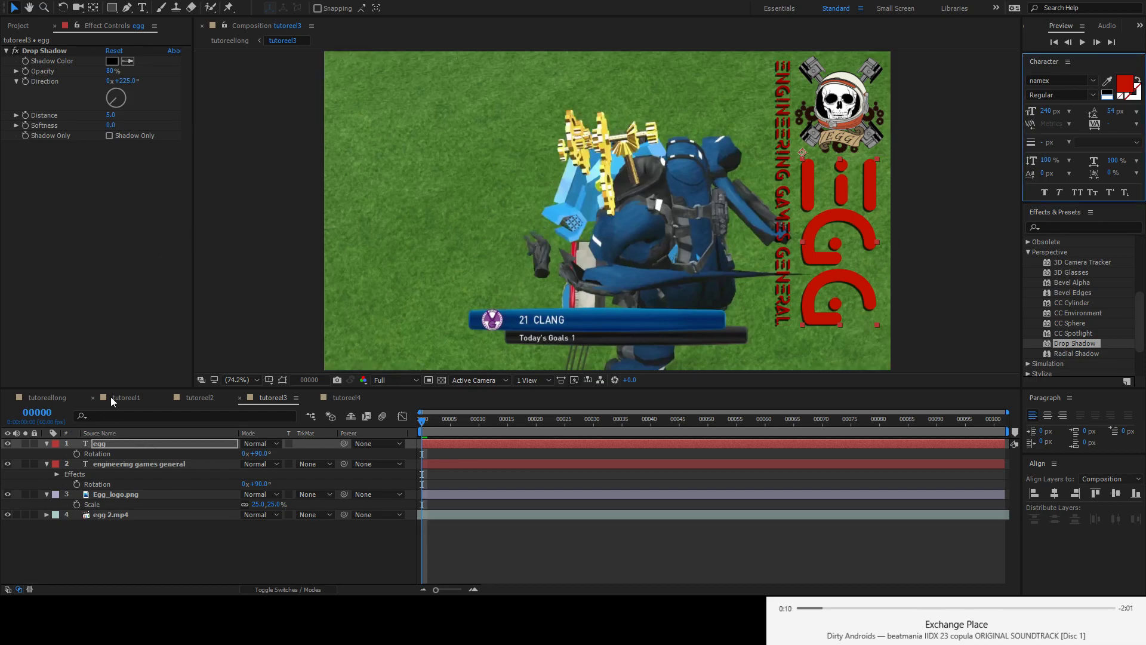
- Match the engineering games general text's fill to the bright red of the egg text by sampling it with the eyedropper
{"action": "left_click", "coordinate": [156, 465]}
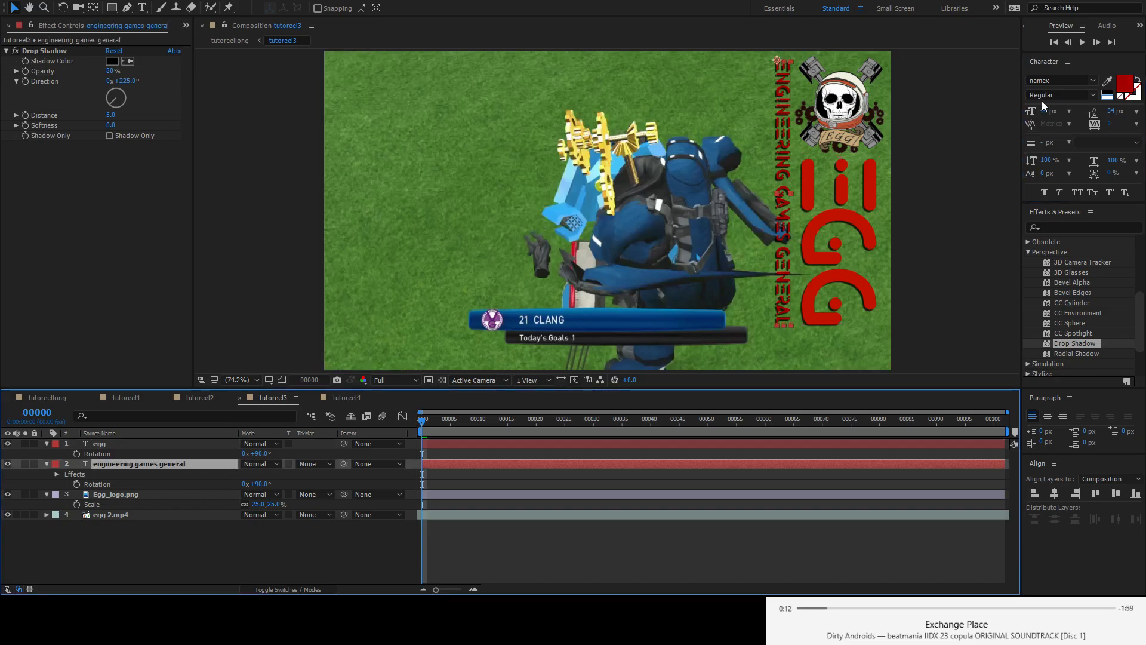
{"action": "left_click", "coordinate": [1107, 82]}
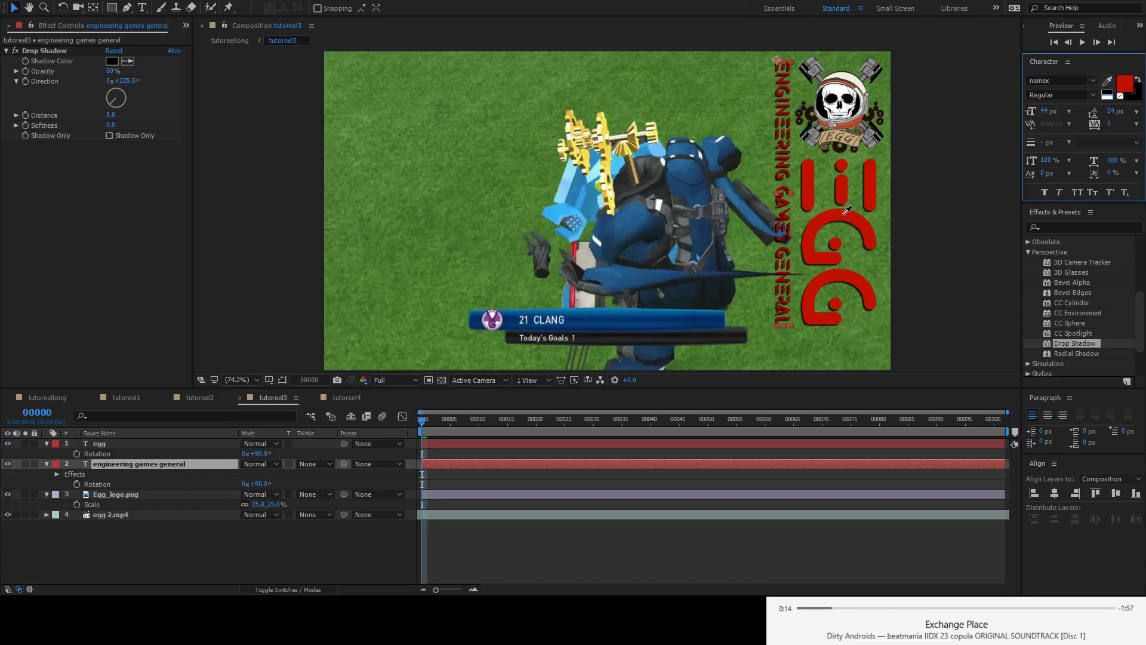
{"action": "left_click", "coordinate": [842, 214]}
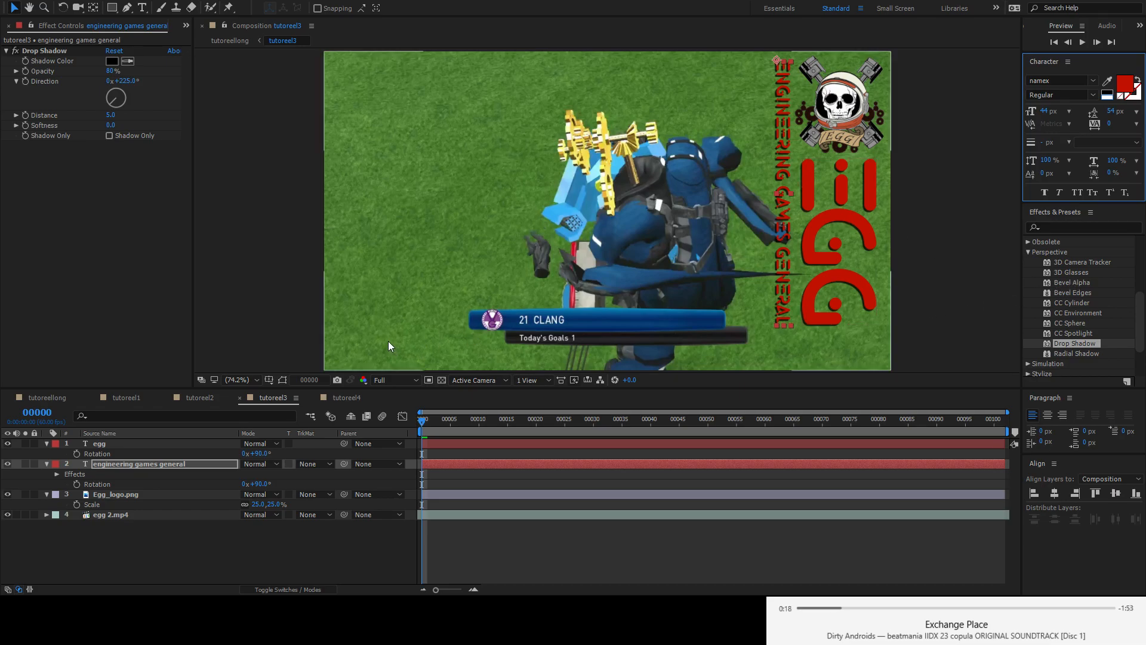
{"action": "left_click", "coordinate": [936, 339]}
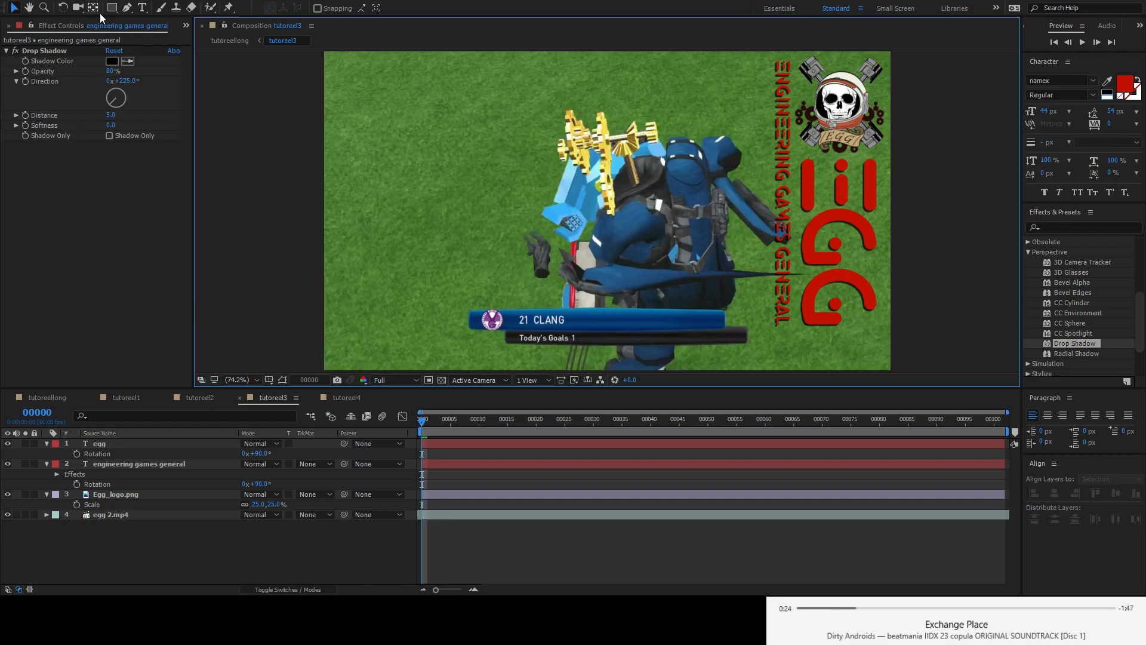
- After checking the SKG layout in tutoreel2, reduce tutoreel3's egg text to 210 px and shift it slightly right beneath the Egg logo
{"action": "left_click", "coordinate": [195, 399]}
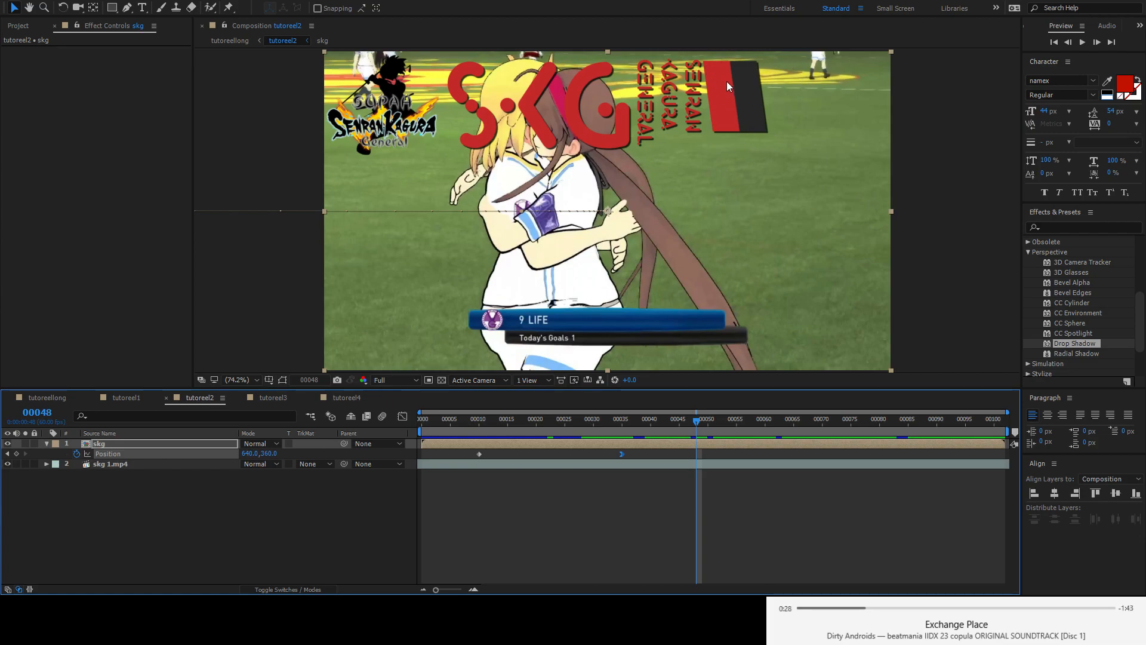
{"action": "left_click", "coordinate": [273, 398]}
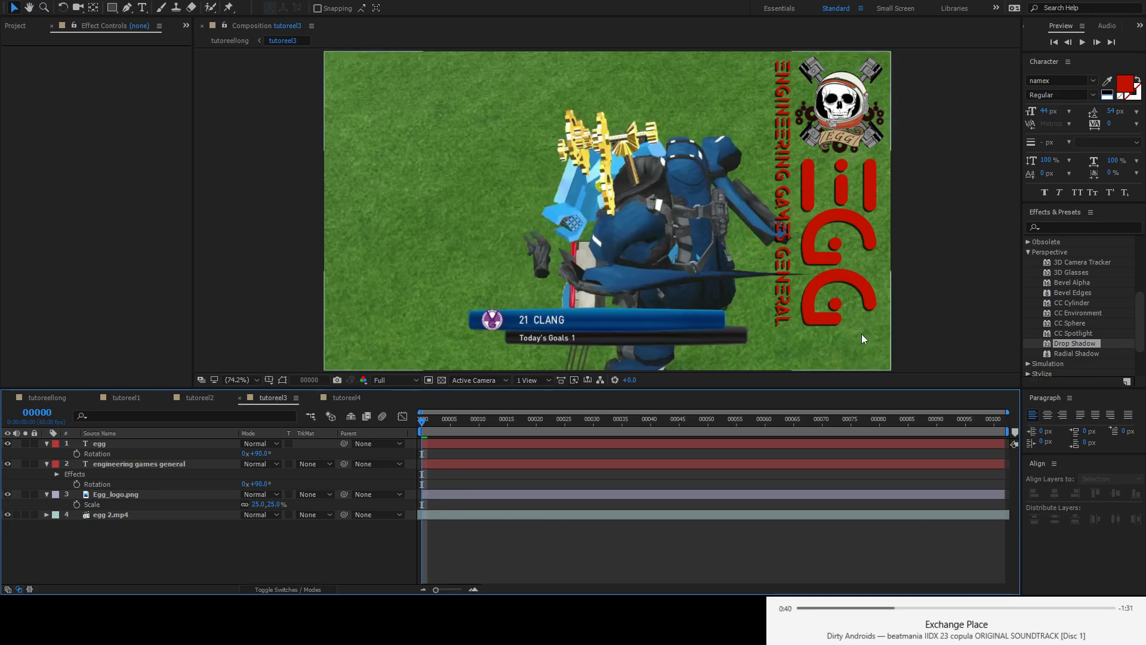
{"action": "left_click", "coordinate": [127, 442]}
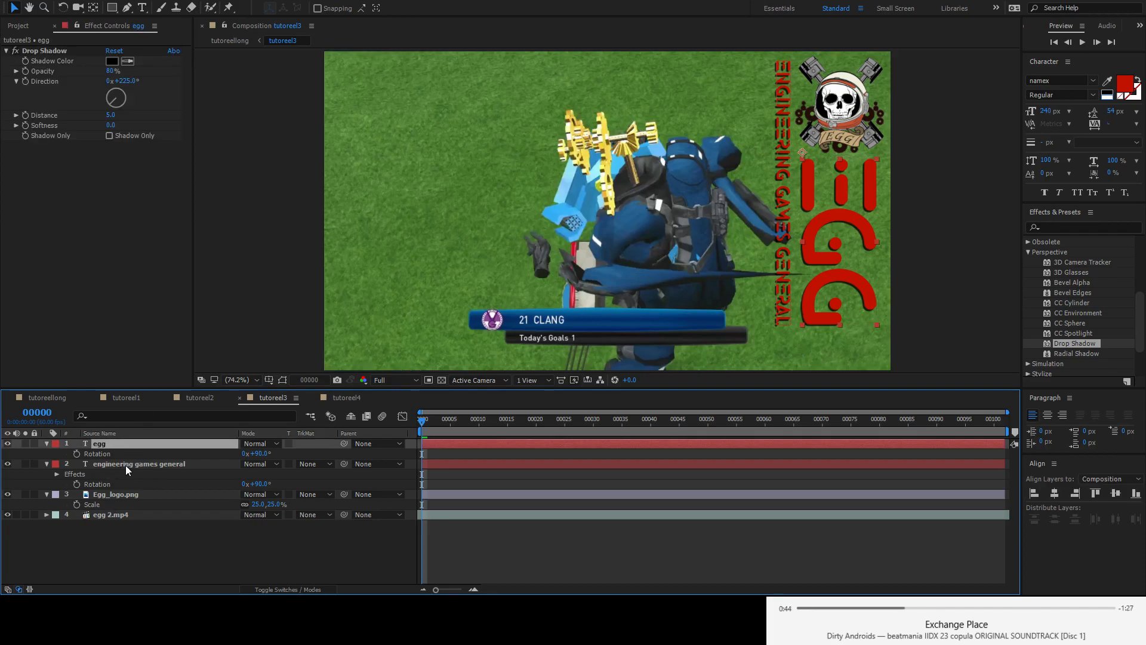
{"action": "left_click", "coordinate": [126, 465], "text": "shift"}
{"action": "left_click", "coordinate": [197, 494]}
{"action": "left_click", "coordinate": [152, 445]}
{"action": "left_click_drag", "start_coordinate": [1045, 111], "coordinate": [1027, 111]}
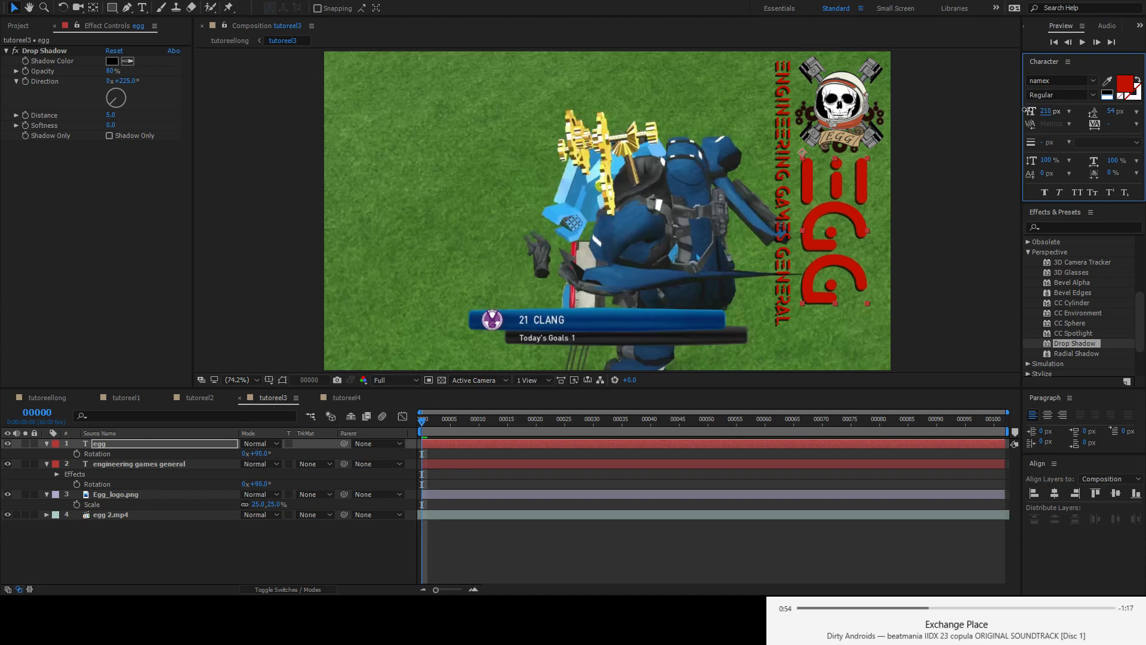
{"action": "left_click_drag", "start_coordinate": [866, 179], "coordinate": [872, 177]}
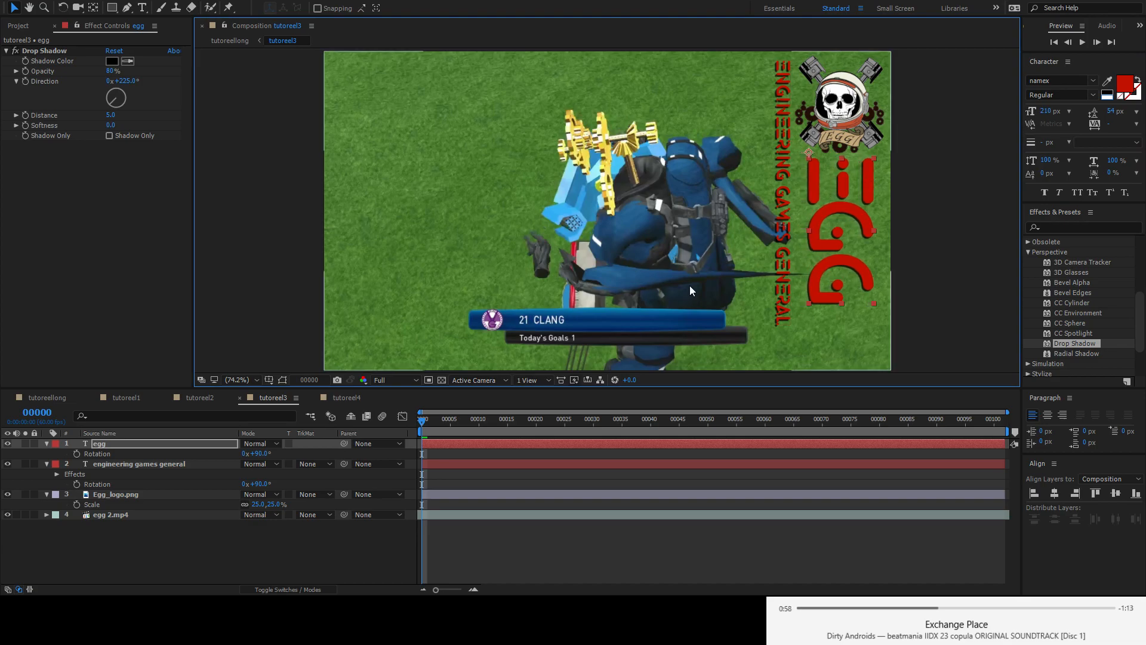
- Reduce the engineering games general text's font size to 40 px
{"action": "left_click", "coordinate": [786, 184]}
{"action": "left_click_drag", "start_coordinate": [1043, 111], "coordinate": [1039, 109]}
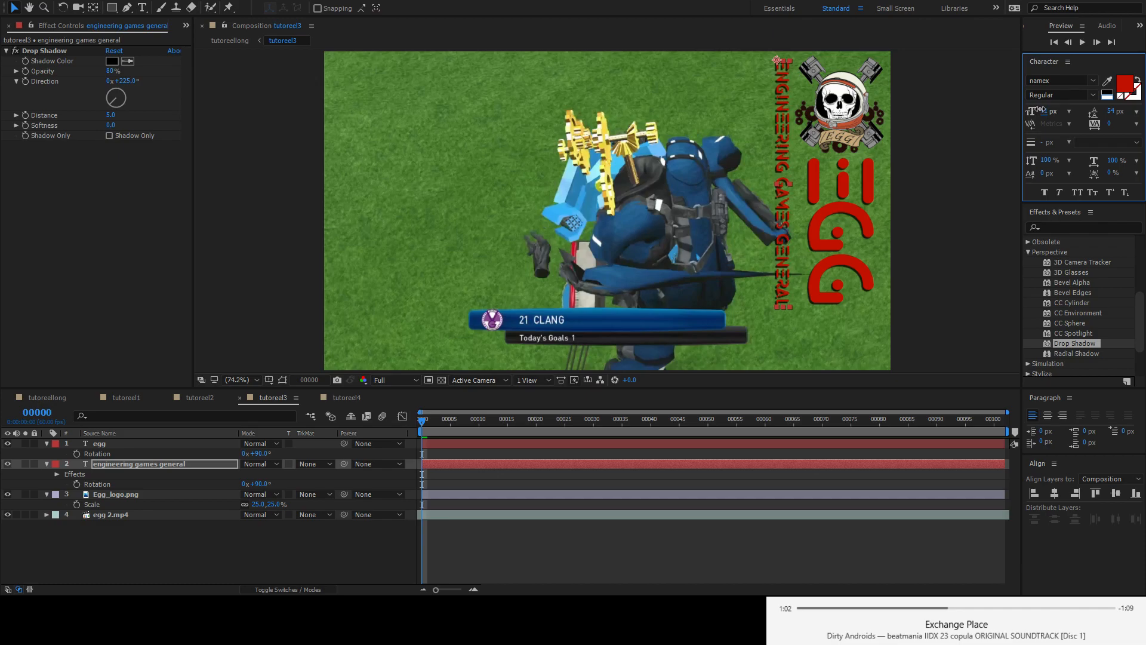
{"action": "key", "text": "Down"}
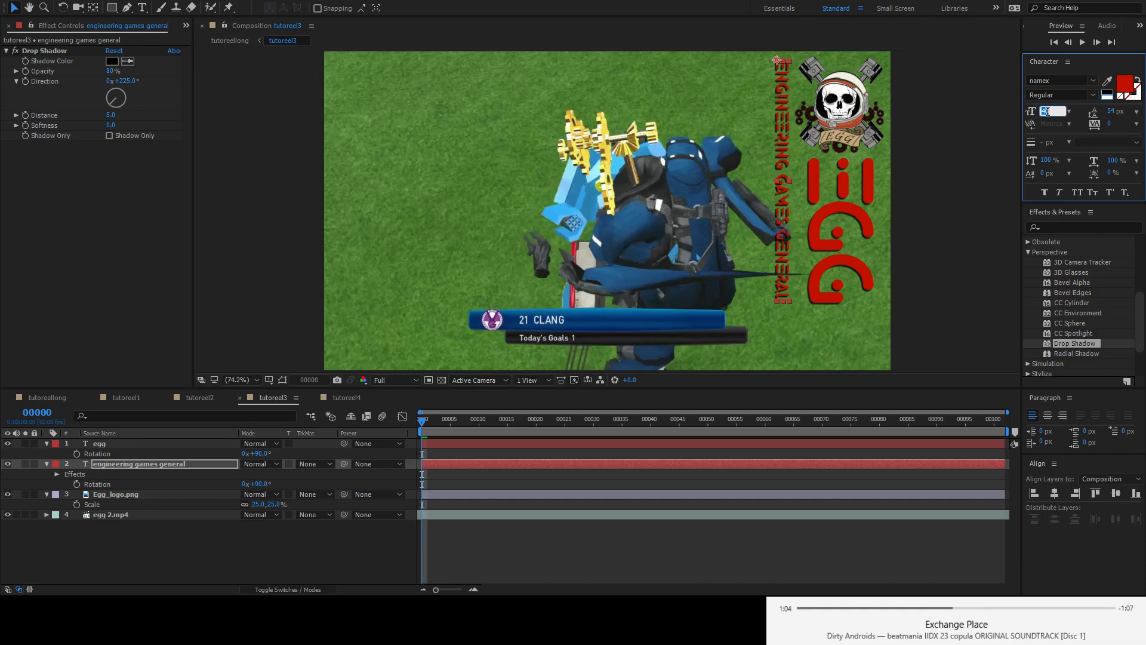
{"action": "left_click", "coordinate": [844, 238]}
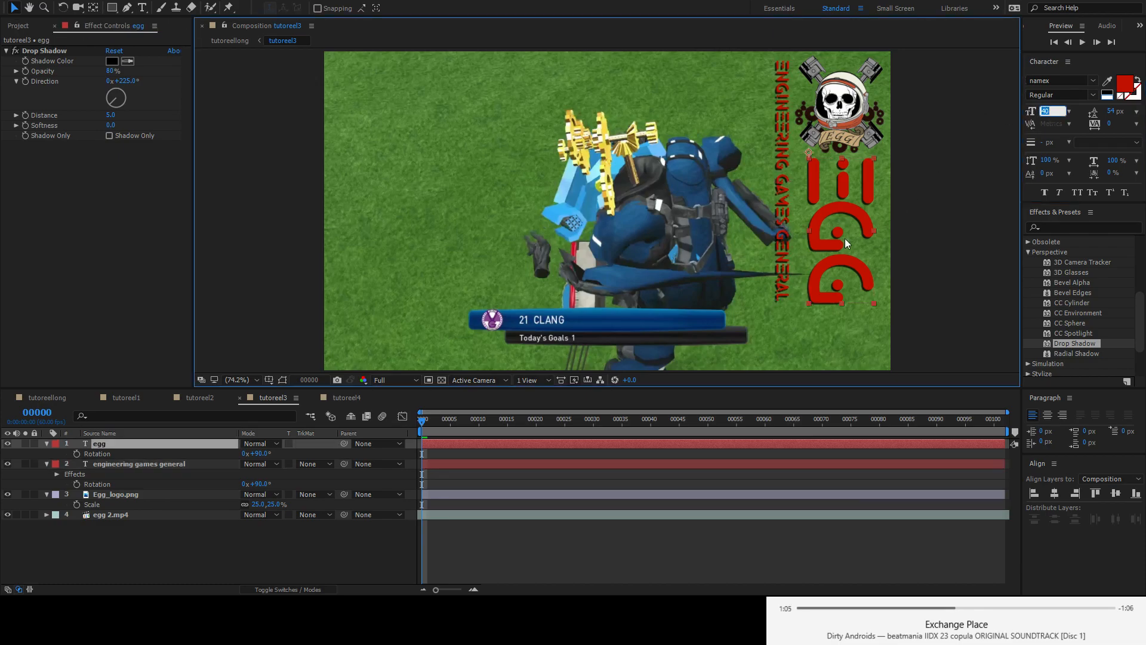
{"action": "left_click", "coordinate": [962, 227]}
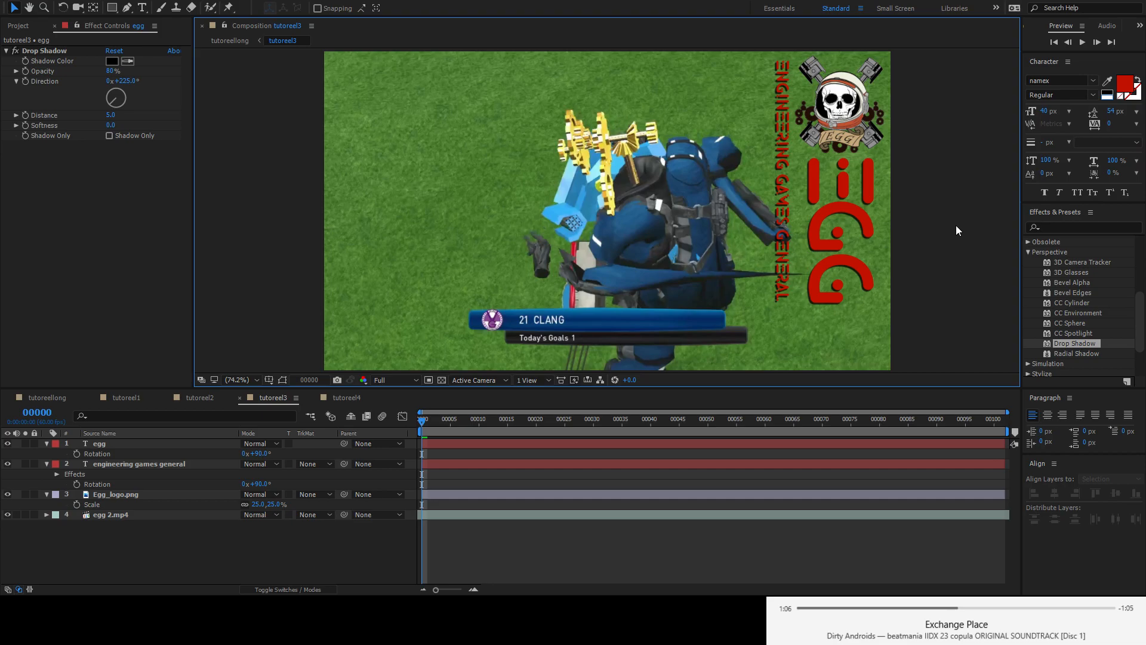
- Scale the Egg_logo.png layer down to 22%
{"action": "left_click", "coordinate": [837, 114]}
{"action": "left_click", "coordinate": [256, 505]}
{"action": "type", "text": "22"}
{"action": "key", "text": "Return"}
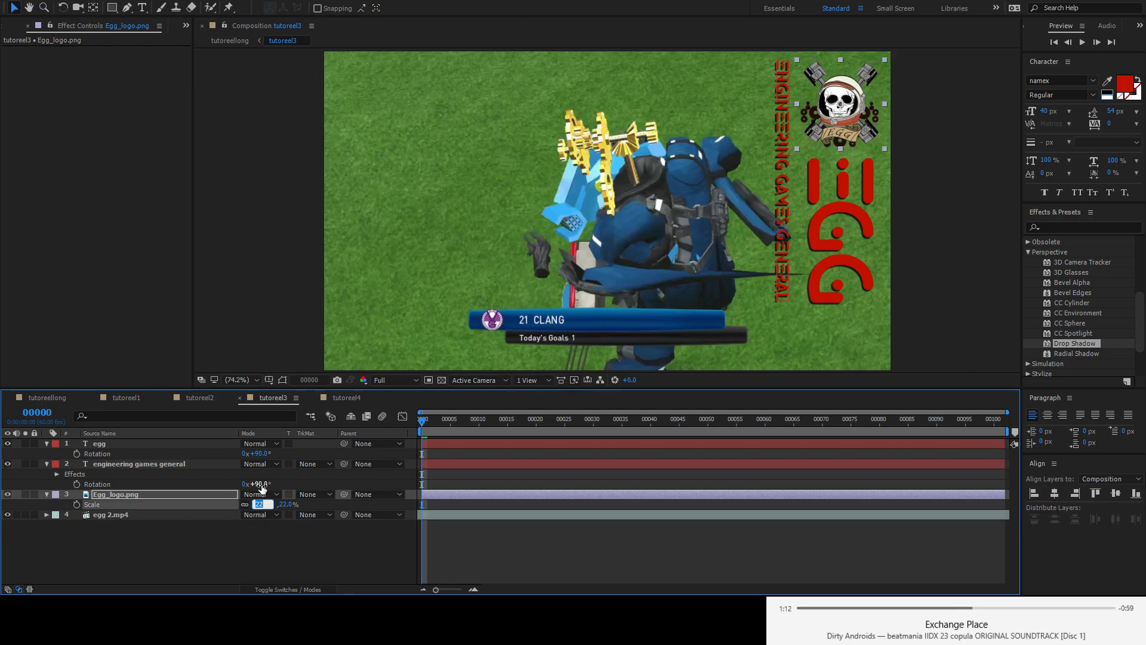
{"action": "left_click", "coordinate": [980, 252]}
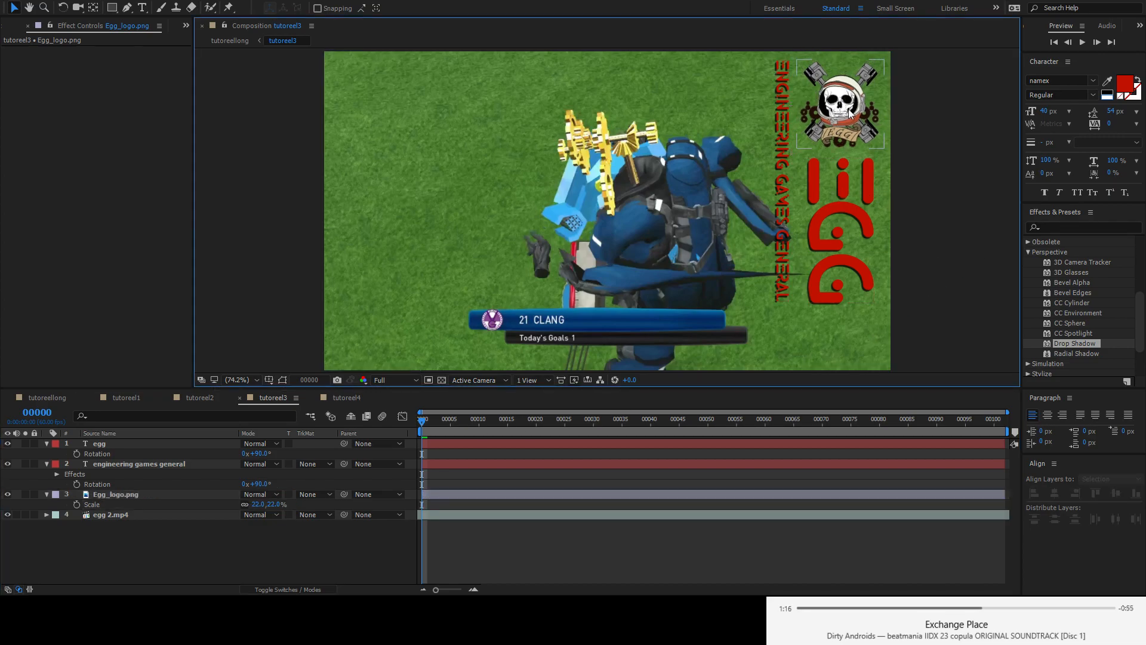
- Fine-tune the engineering games general text's placement by nudging it slightly right, closer to the egg text
{"action": "left_click", "coordinate": [782, 155]}
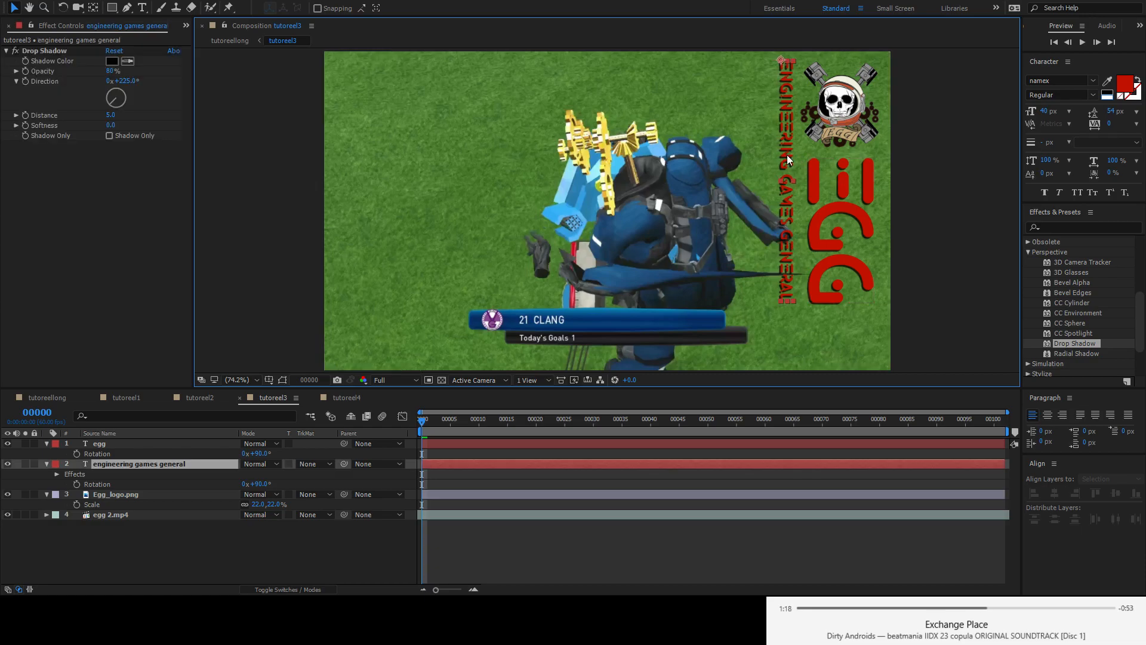
{"action": "left_click", "coordinate": [863, 186]}
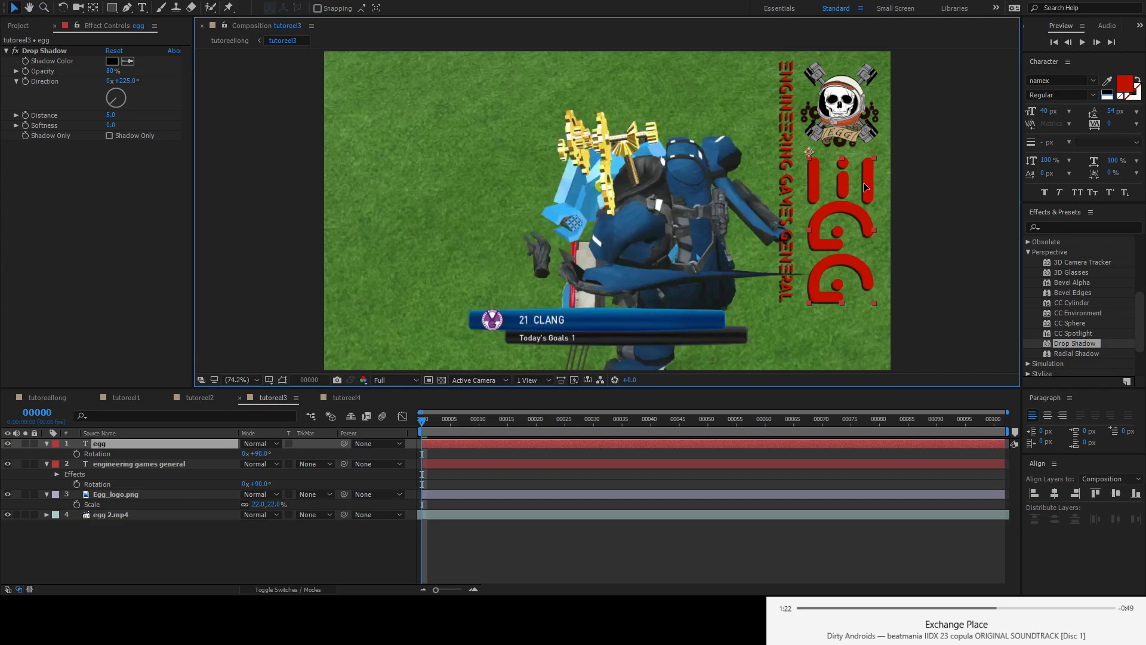
{"action": "key", "text": "Return"}
{"action": "left_click", "coordinate": [836, 323]}
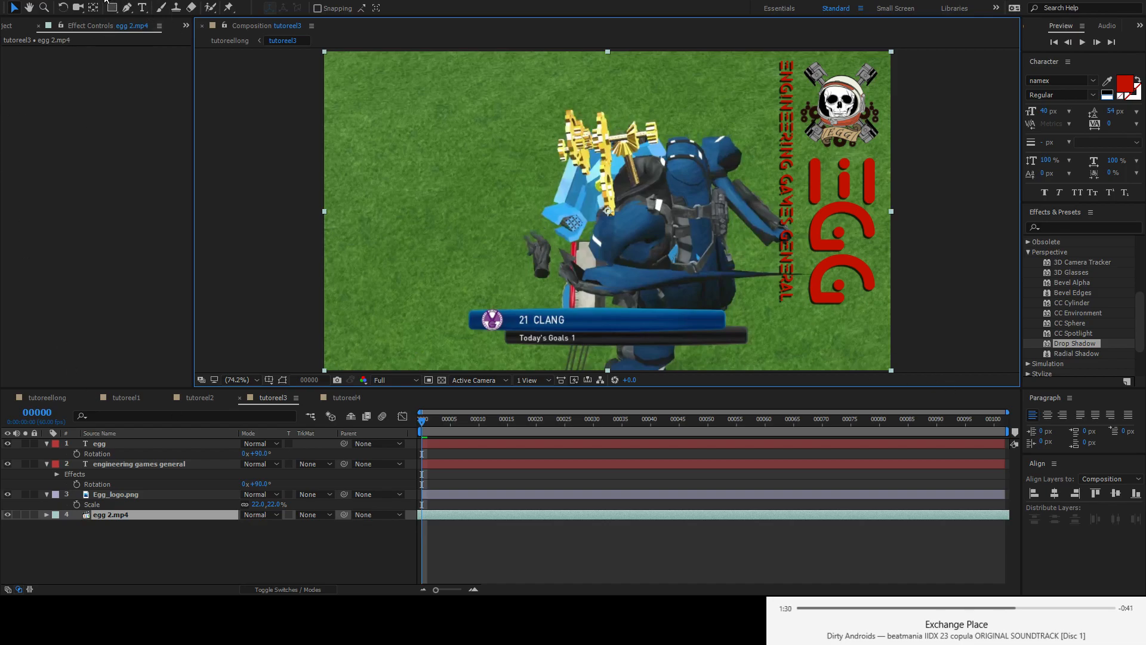
- Show the composition grid and add an empty shape layer at the top of the tutoreel3 layer stack
{"action": "key", "text": "ctrl+apostrophe"}
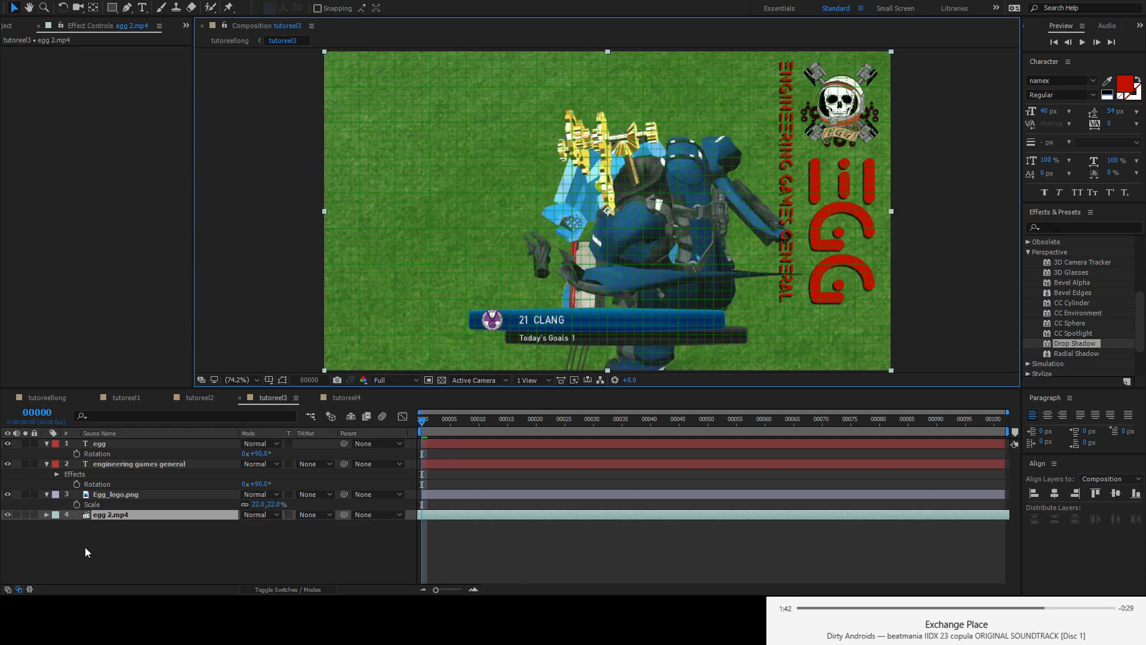
{"action": "left_click", "coordinate": [65, 557]}
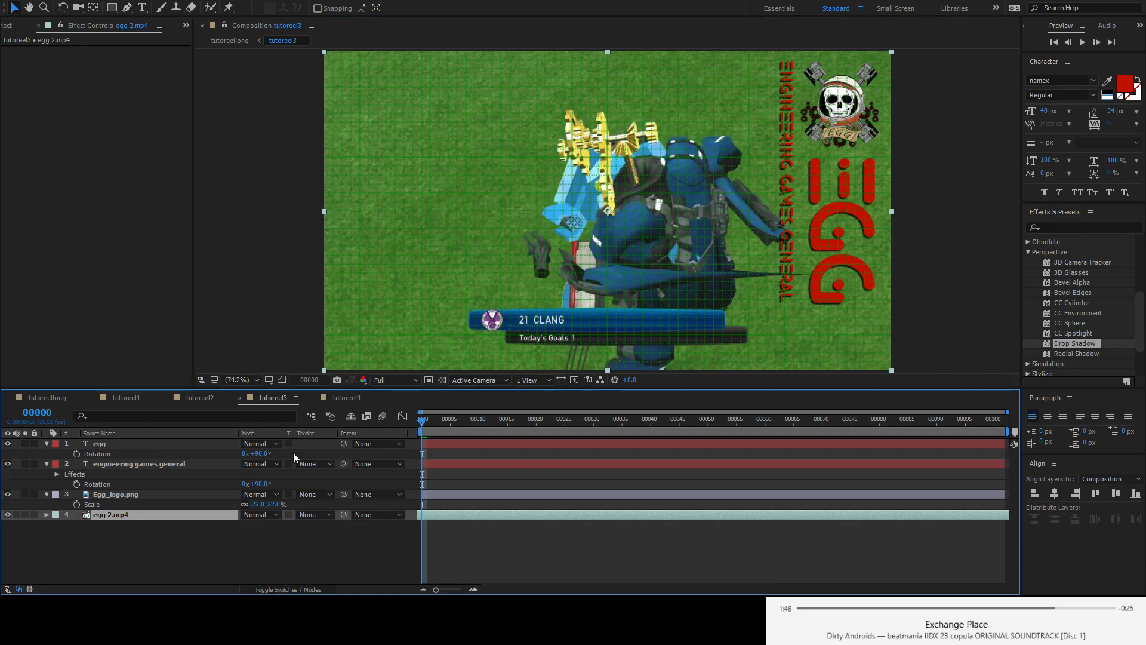
{"action": "left_click", "coordinate": [269, 526]}
{"action": "left_click_drag", "start_coordinate": [145, 514], "coordinate": [130, 440]}
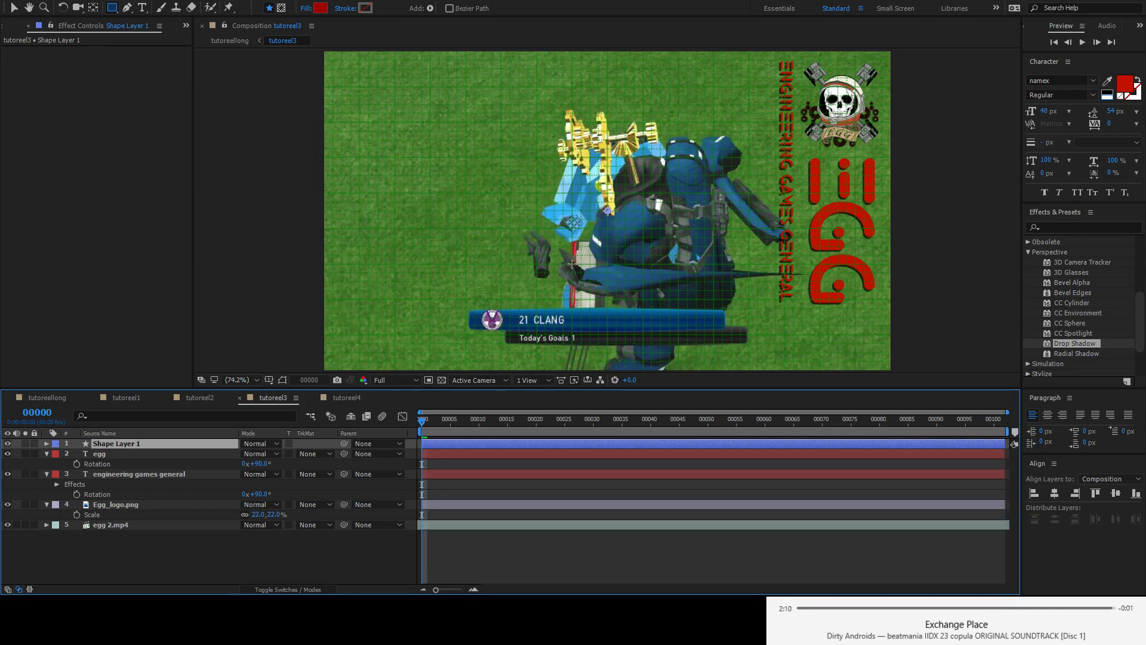
- Draw two equal red rectangles stacked directly on each other in the shape layer, following the grid lines
{"action": "mouse_move", "coordinate": [571, 264]}
{"action": "left_mouse_down"}
{"action": "mouse_move", "coordinate": [668, 286]}
{"action": "mouse_move", "coordinate": [643, 290]}
{"action": "left_mouse_up"}
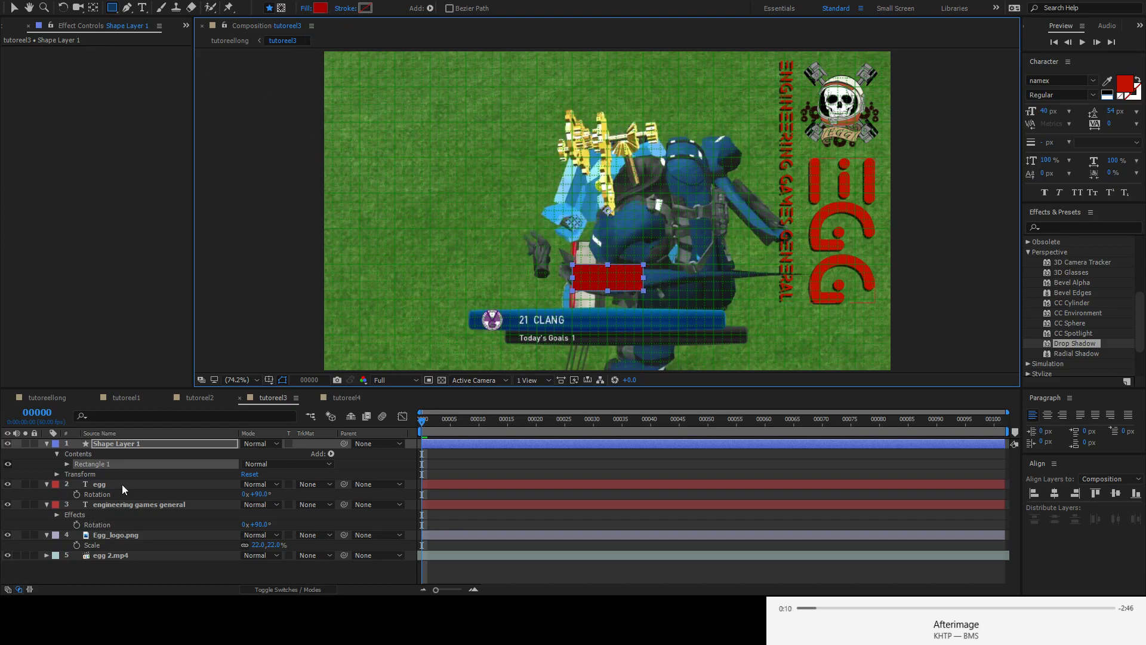
{"action": "left_click", "coordinate": [123, 443]}
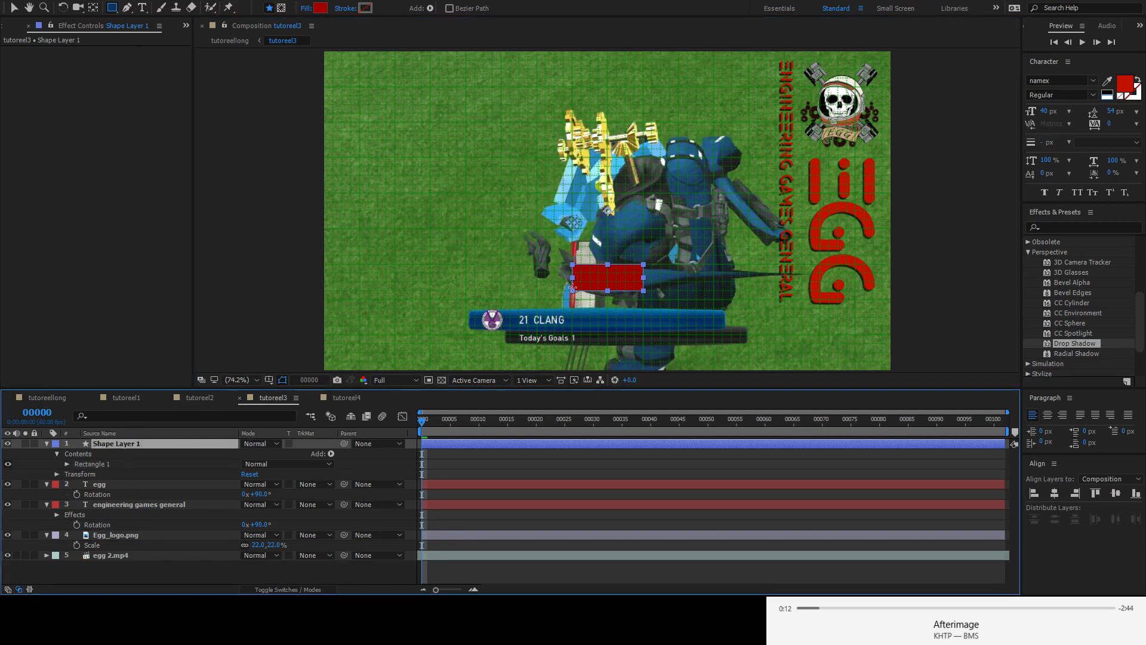
{"action": "left_click_drag", "start_coordinate": [571, 291], "coordinate": [646, 322]}
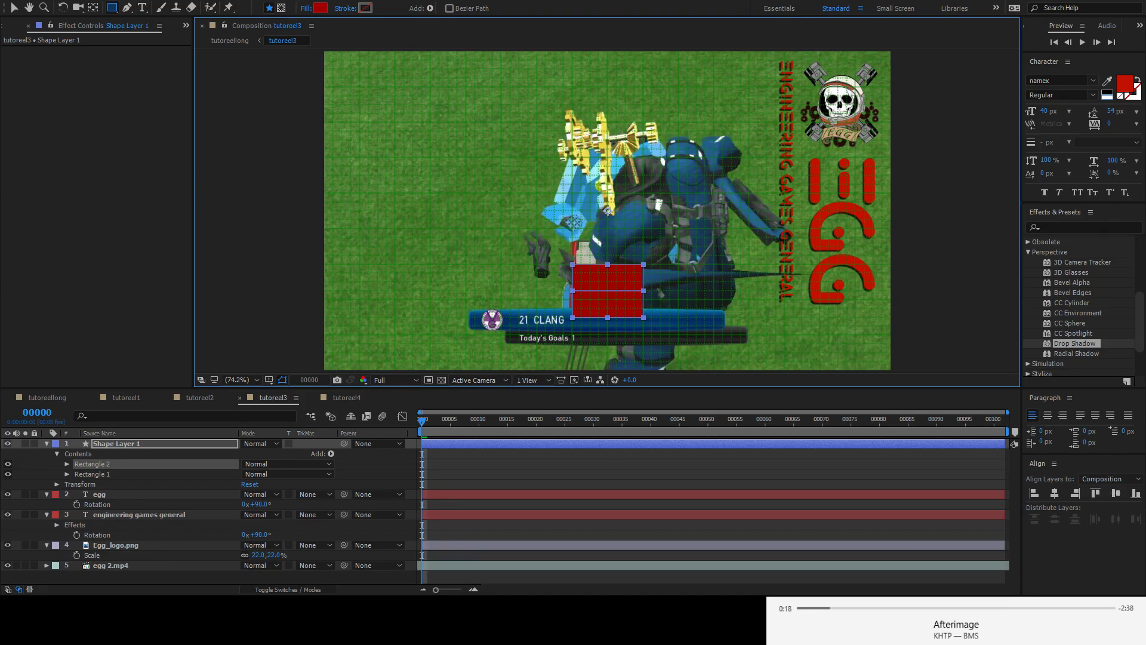
- Set the fill of the lower rectangle to dark grey
{"action": "left_click", "coordinate": [320, 9]}
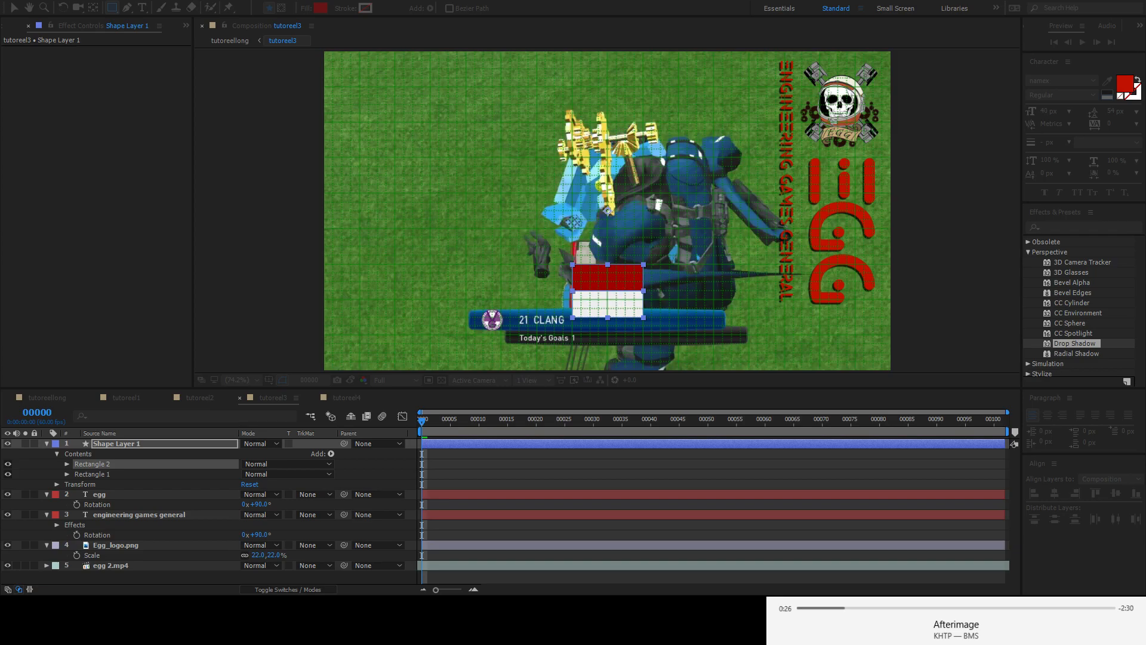
{"action": "key", "text": "Return"}
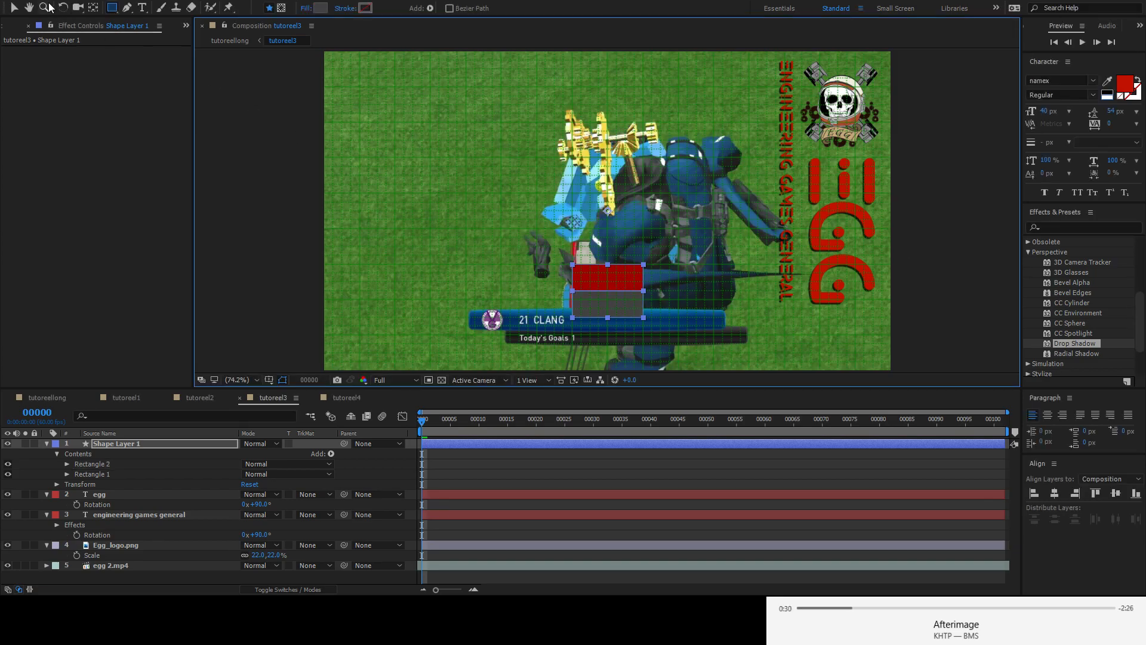
{"action": "left_click", "coordinate": [15, 8]}
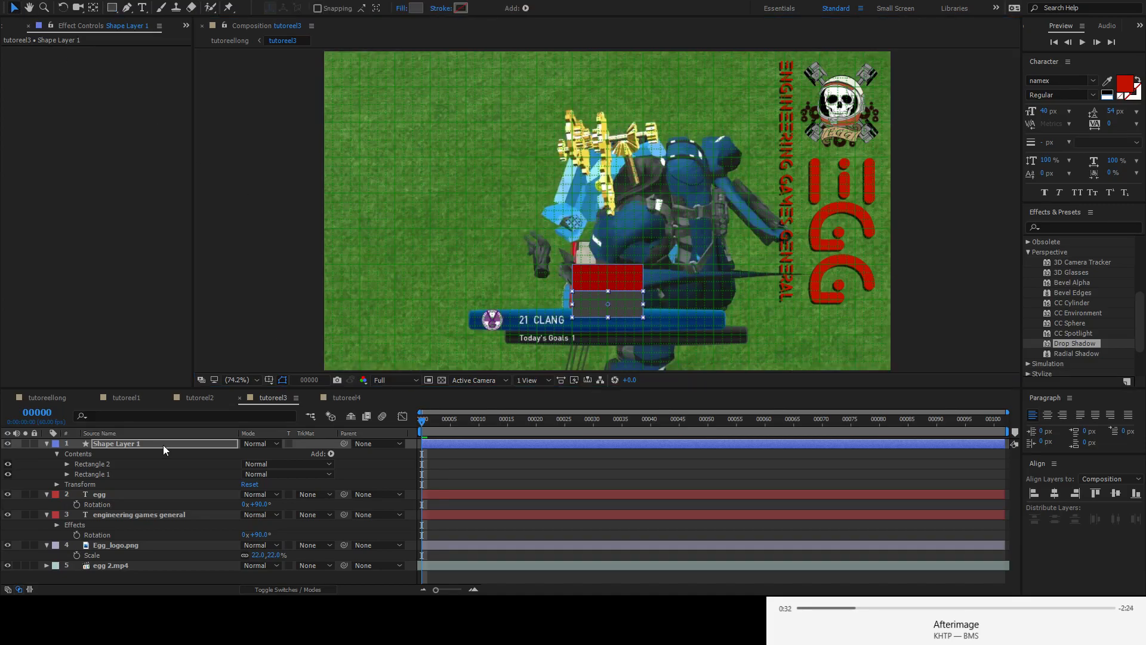
- Hide the grid and move the whole shape layer beneath the egg text
{"action": "key", "text": "ctrl+apostrophe"}
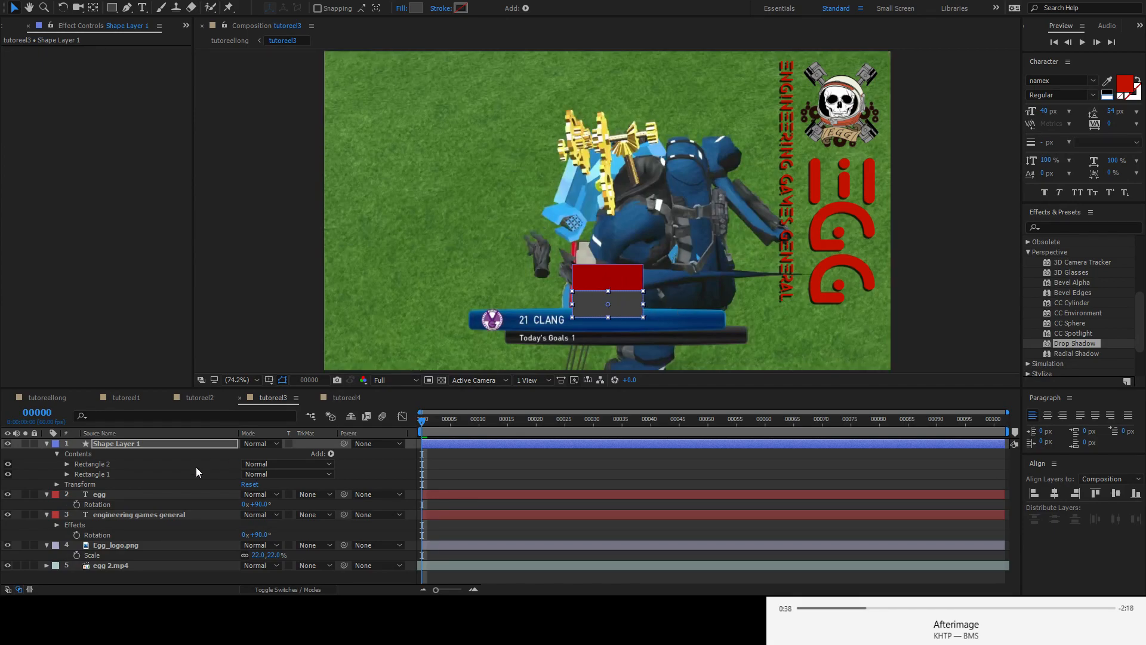
{"action": "left_click", "coordinate": [124, 440]}
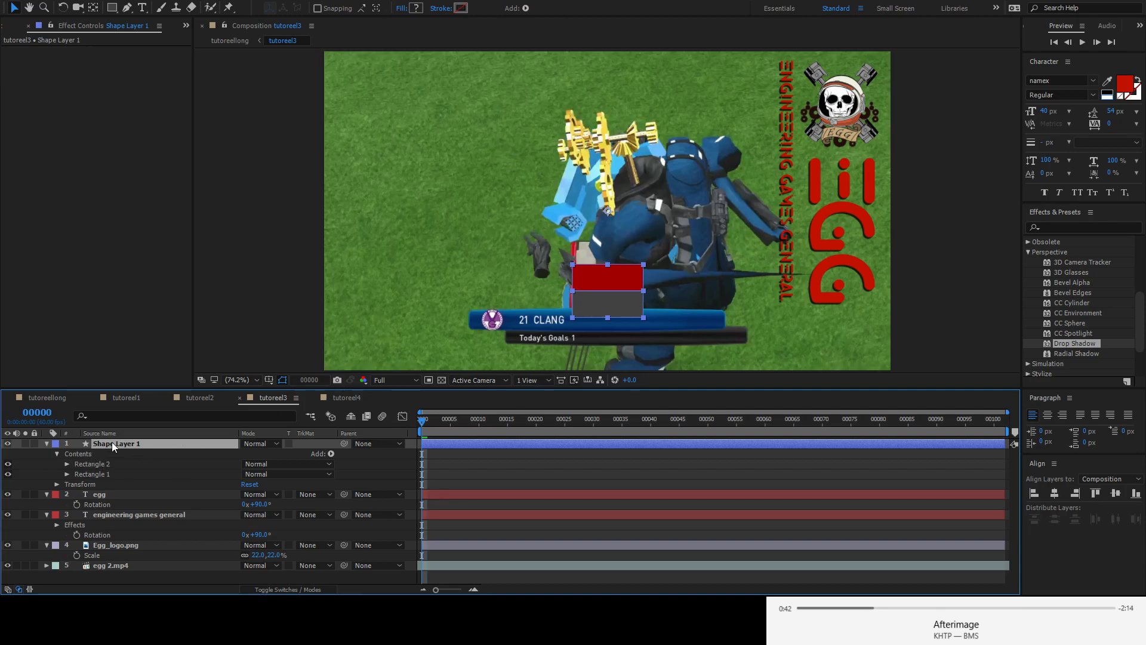
{"action": "left_click_drag", "start_coordinate": [611, 285], "coordinate": [837, 331]}
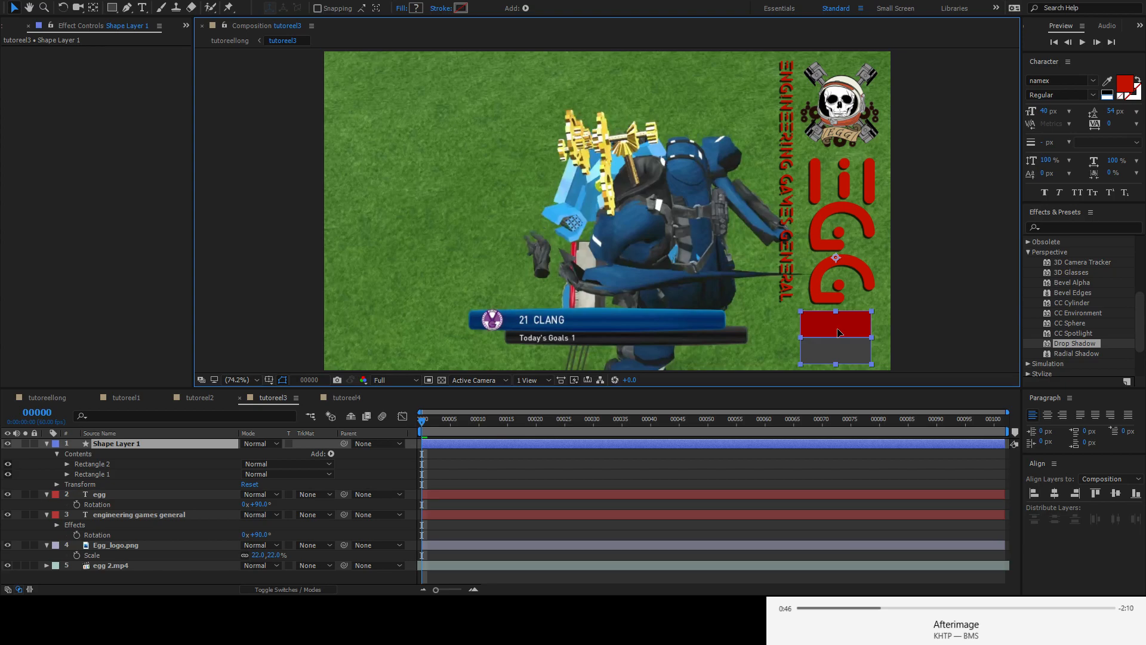
- Rotate the shape layer by 8° and nudge it right to sit beneath the egg text
{"action": "key", "text": "r"}
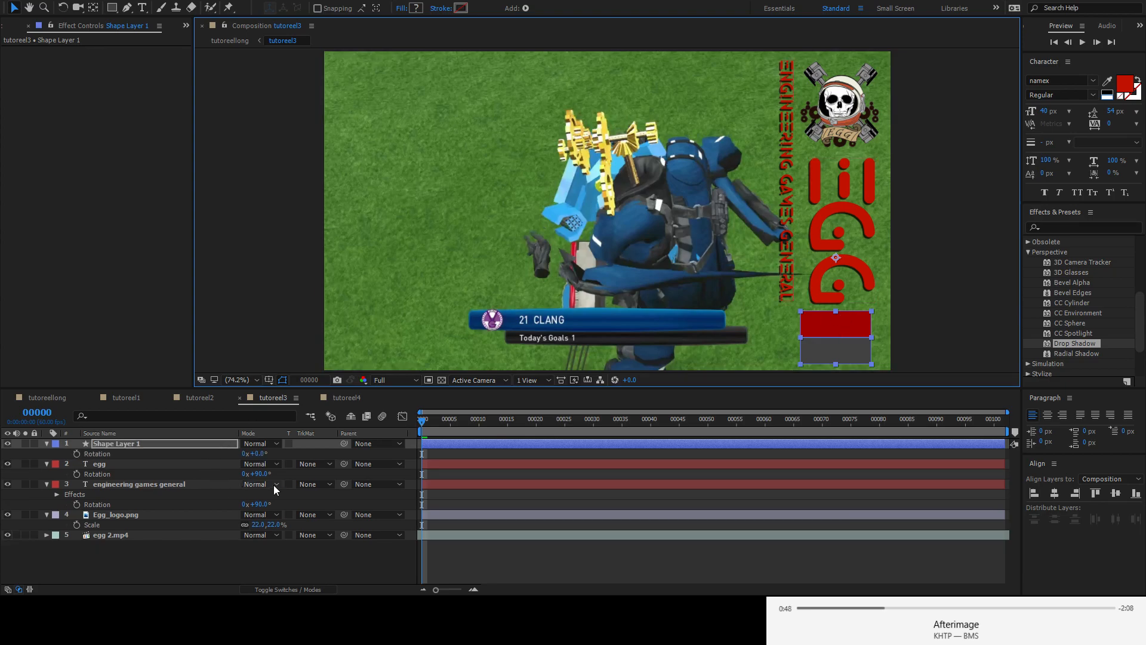
{"action": "left_click", "coordinate": [258, 454]}
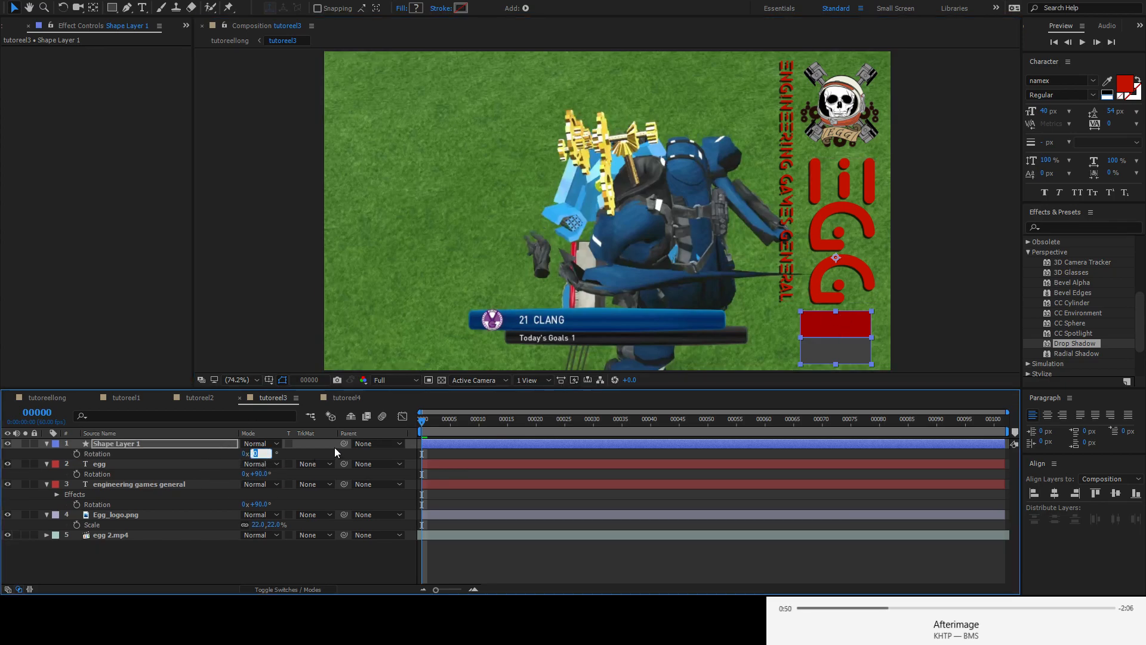
{"action": "type", "text": "8"}
{"action": "key", "text": "Return"}
{"action": "left_click", "coordinate": [845, 334]}
{"action": "key", "text": "shift+Right"}
{"action": "key", "text": "shift+Right"}
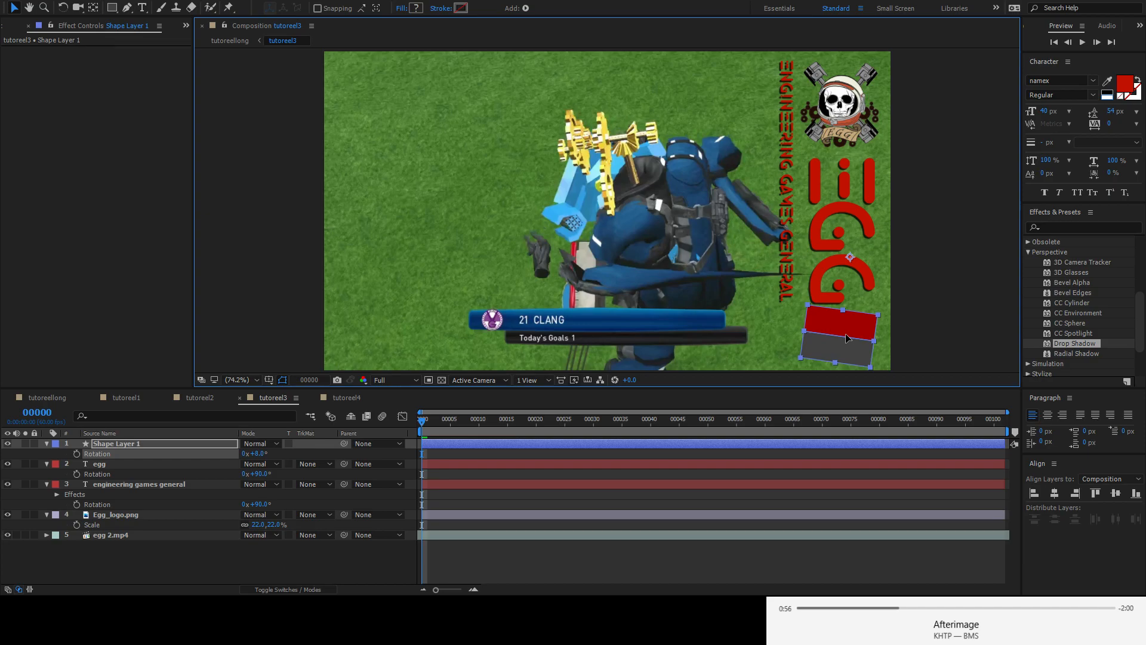
{"action": "left_click_drag", "start_coordinate": [846, 336], "coordinate": [848, 340]}
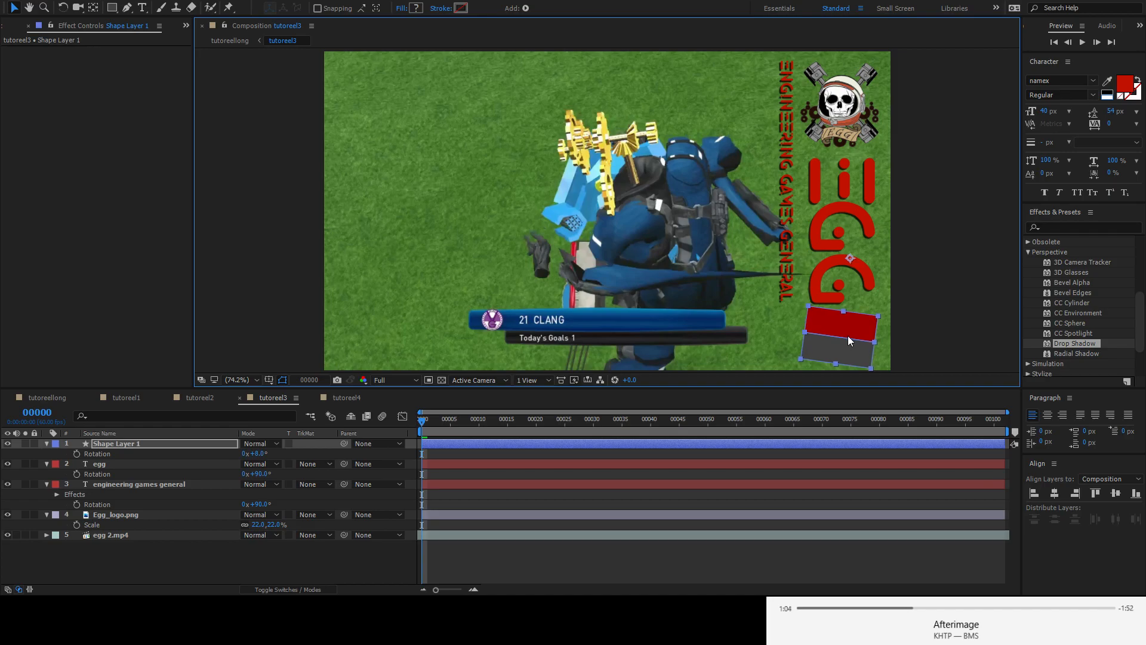
{"action": "key", "text": "Right"}
{"action": "key", "text": "Right"}
- Undo the shape layer's rotation and moves as well as both drawn rectangles, back to the empty shape layer
{"action": "key", "text": "ctrl+z"}
{"action": "key", "text": "ctrl+z"}
{"action": "key", "text": "ctrl+z"}
{"action": "key", "text": "ctrl+z"}
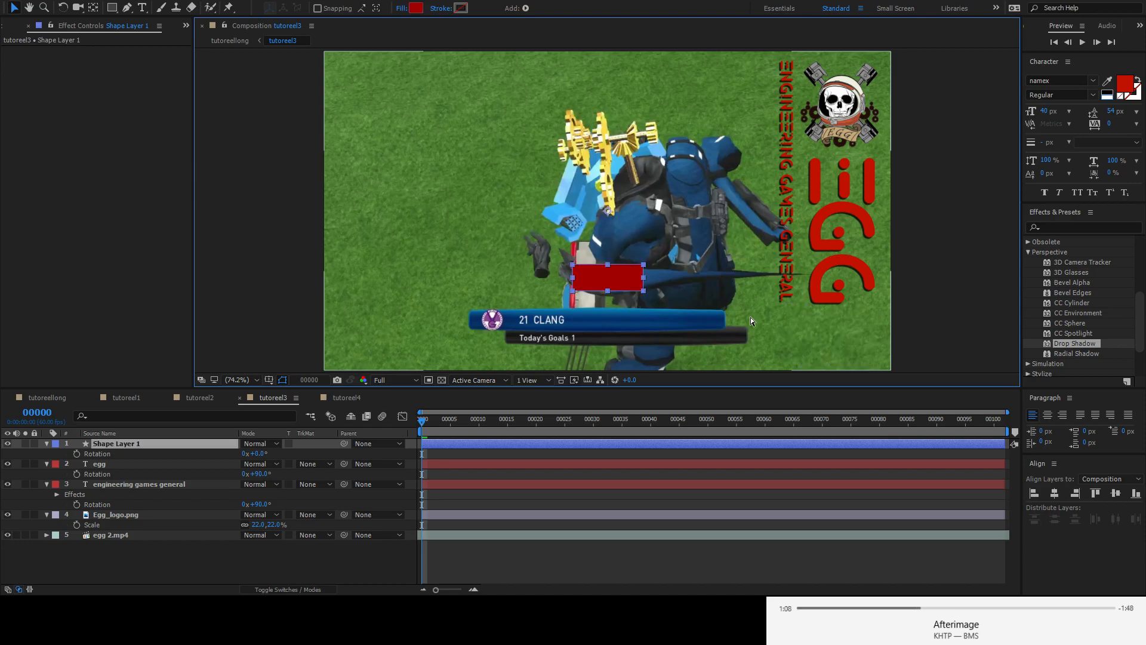
{"action": "key", "text": "ctrl+z"}
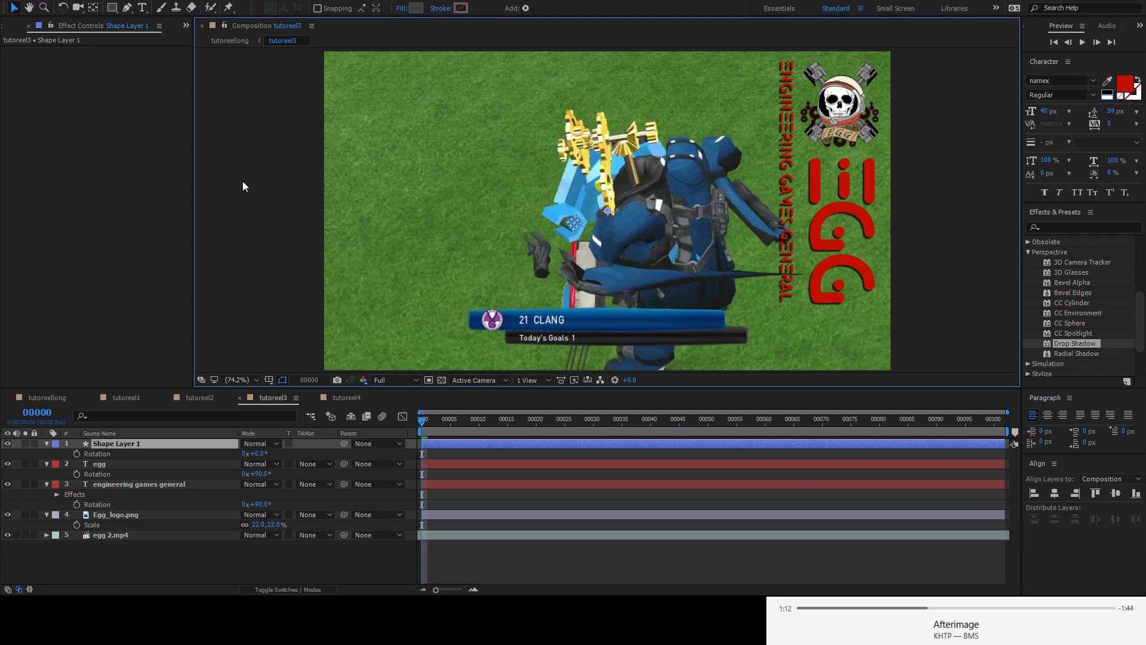
- Show the grid again and draw two wider, flatter dark grey rectangles of equal size stacked in the shape layer
{"action": "key", "text": "ctrl+apostrophe"}
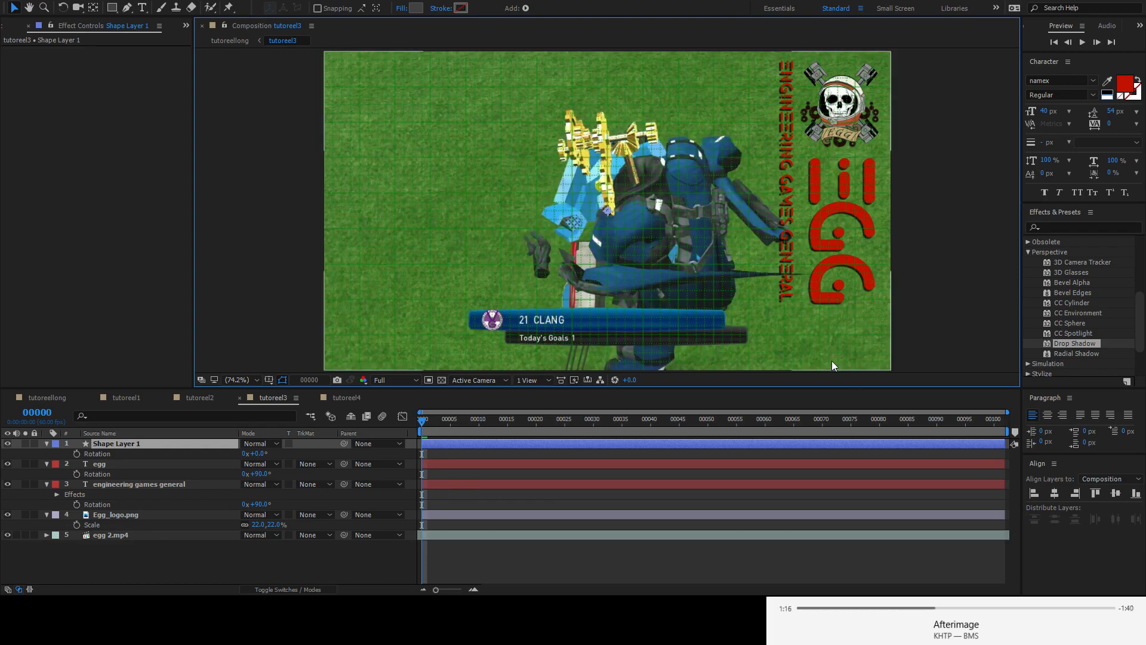
{"action": "left_click", "coordinate": [111, 7]}
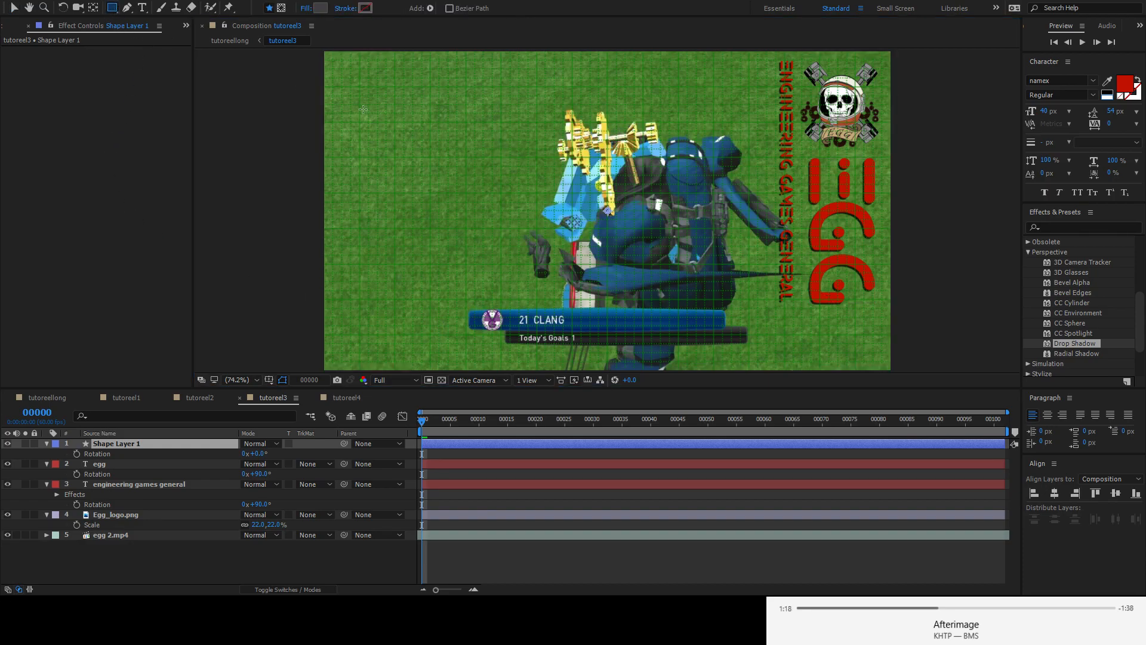
{"action": "left_click_drag", "start_coordinate": [528, 158], "coordinate": [617, 176]}
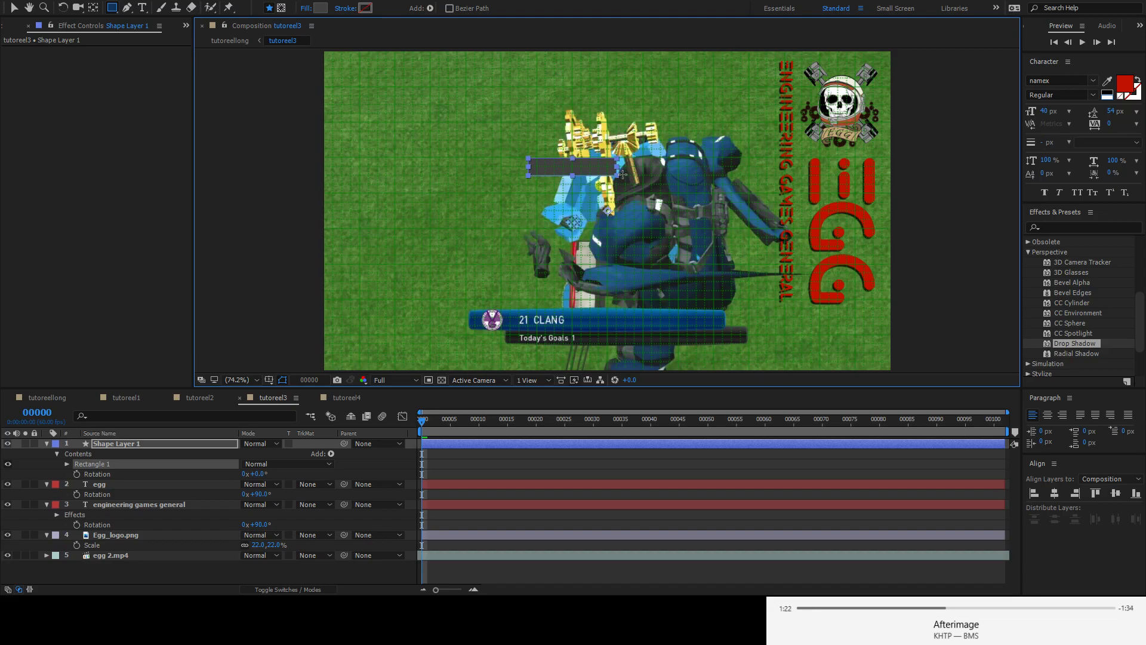
{"action": "left_click_drag", "start_coordinate": [528, 176], "coordinate": [617, 194]}
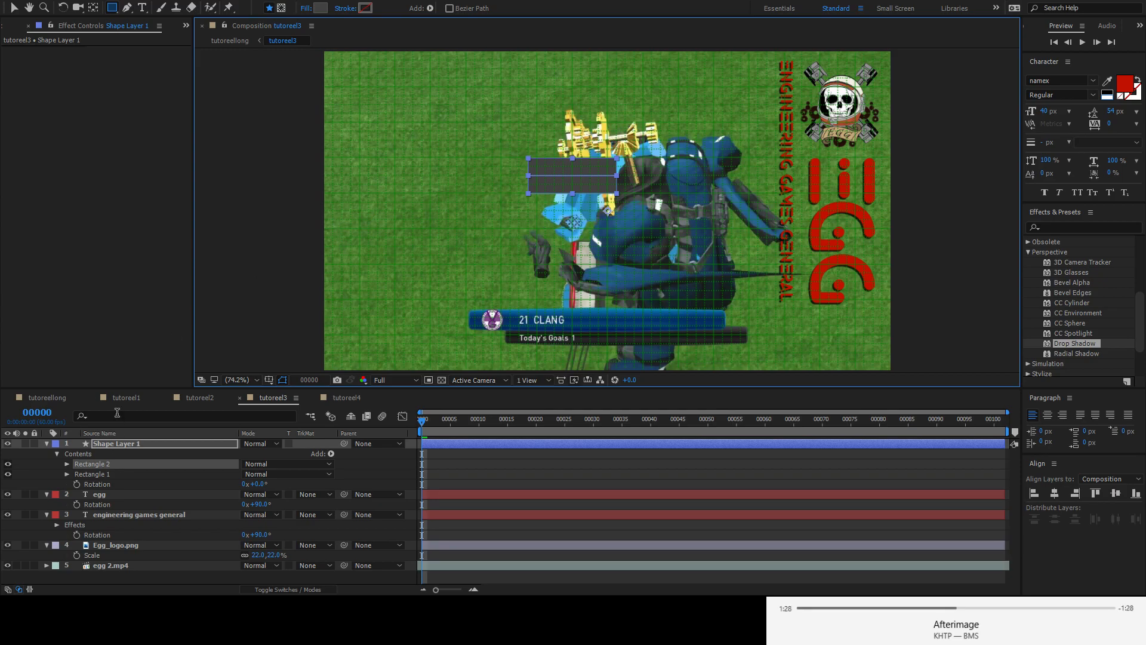
- Fill the upper rectangle with the egg text's bright red
{"action": "left_click", "coordinate": [111, 474]}
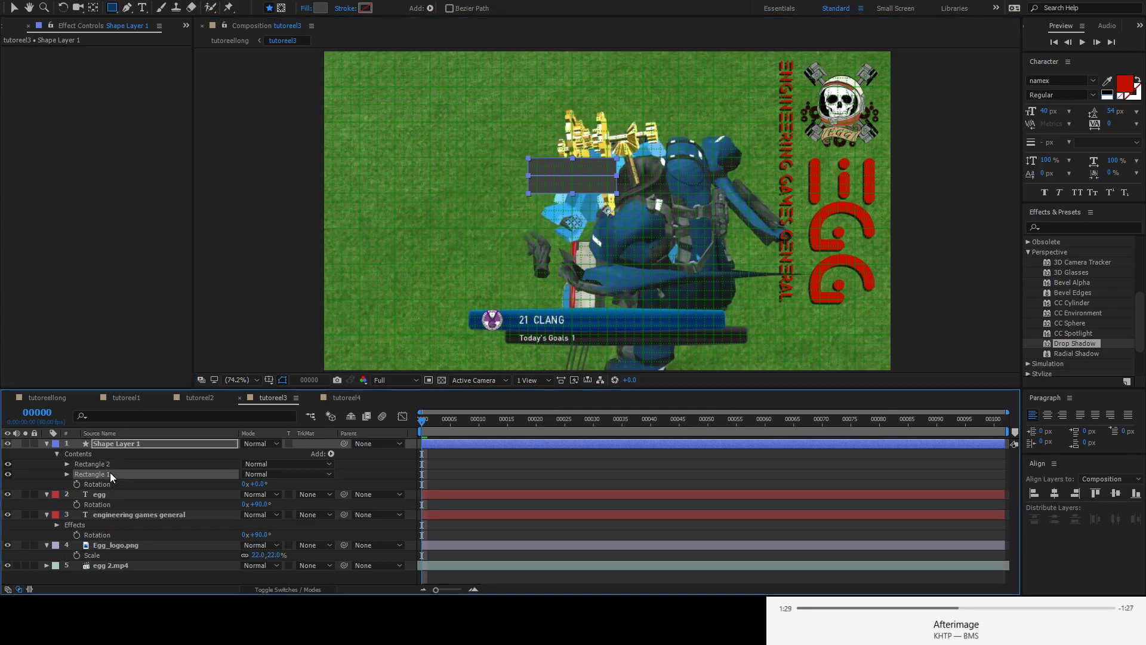
{"action": "left_click", "coordinate": [1108, 81]}
{"action": "left_click", "coordinate": [841, 204]}
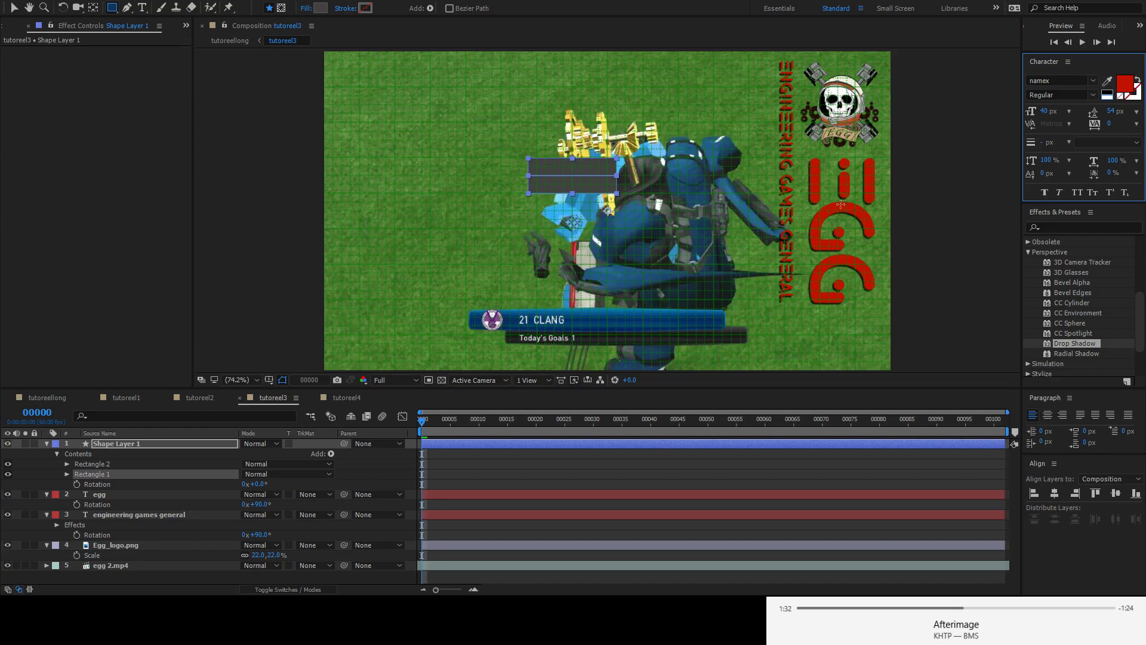
{"action": "left_click", "coordinate": [326, 10]}
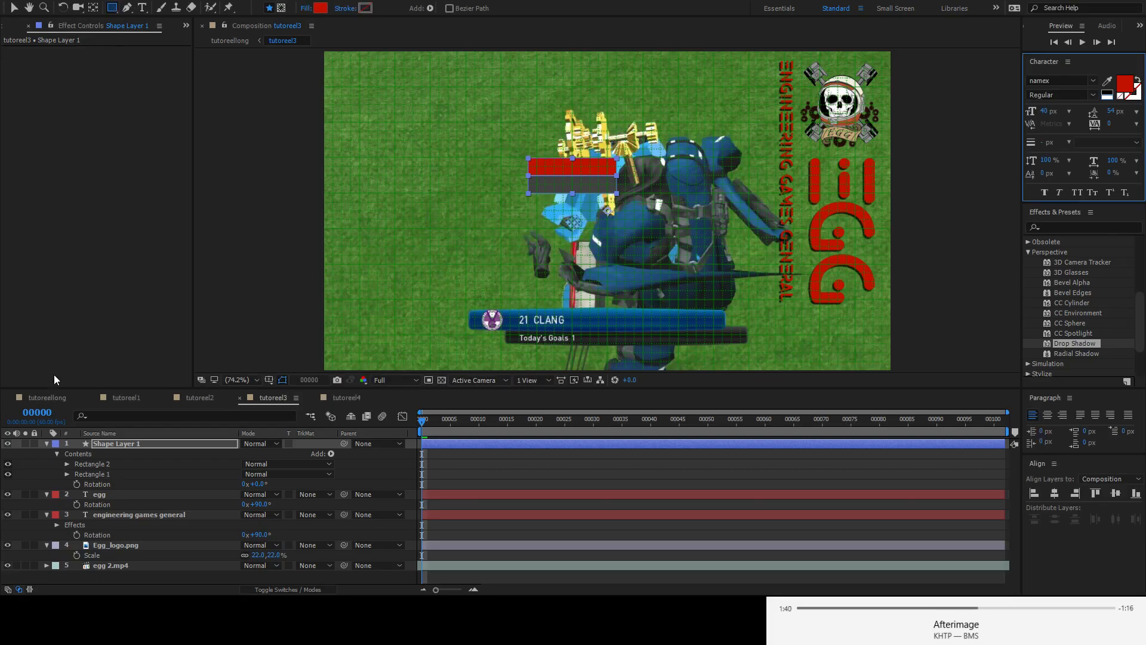
- Move the whole shape layer with both rectangles beneath the egg text and hide the grid
{"action": "left_click", "coordinate": [13, 8]}
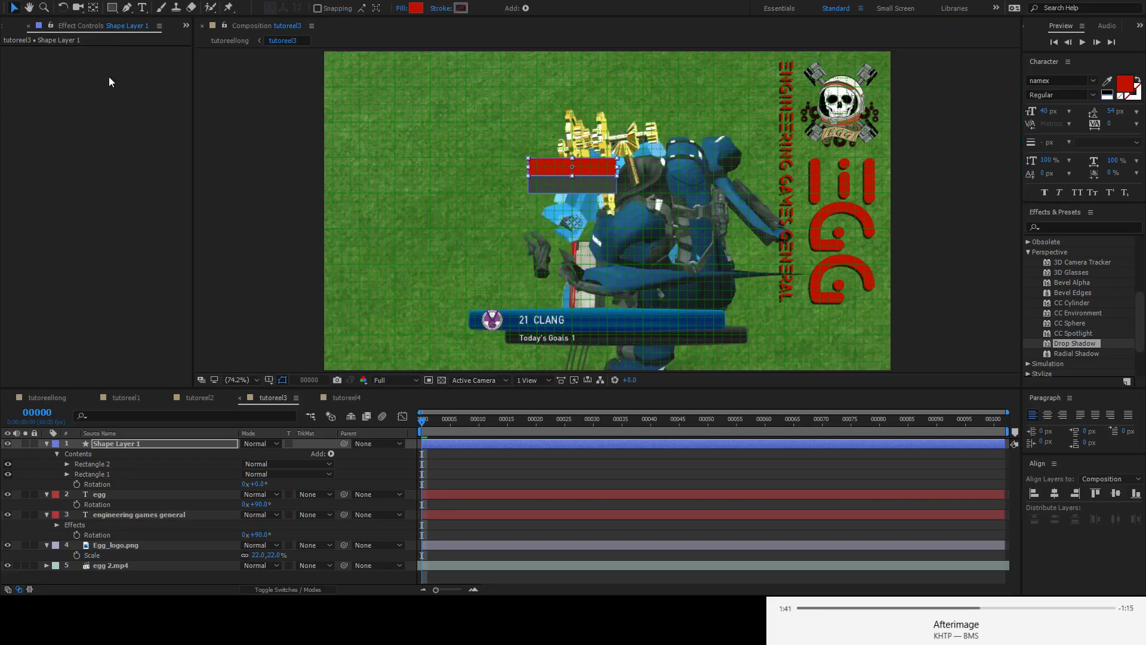
{"action": "left_click", "coordinate": [117, 444]}
{"action": "left_click_drag", "start_coordinate": [587, 167], "coordinate": [850, 331]}
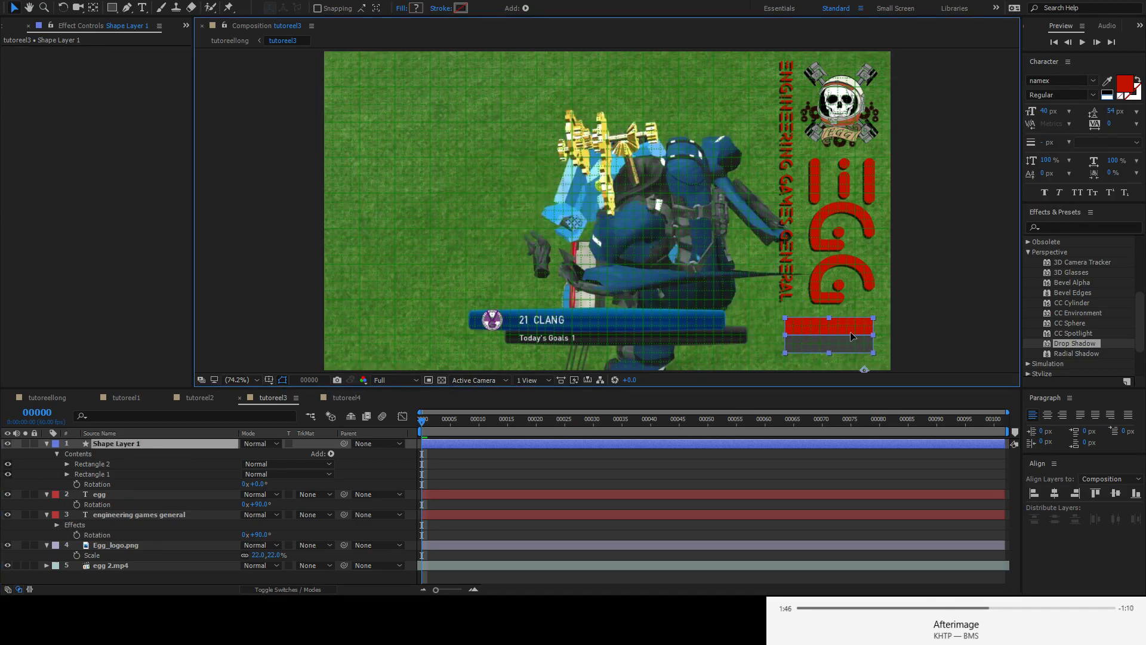
{"action": "key", "text": "Return"}
{"action": "key", "text": "ctrl+apostrophe"}
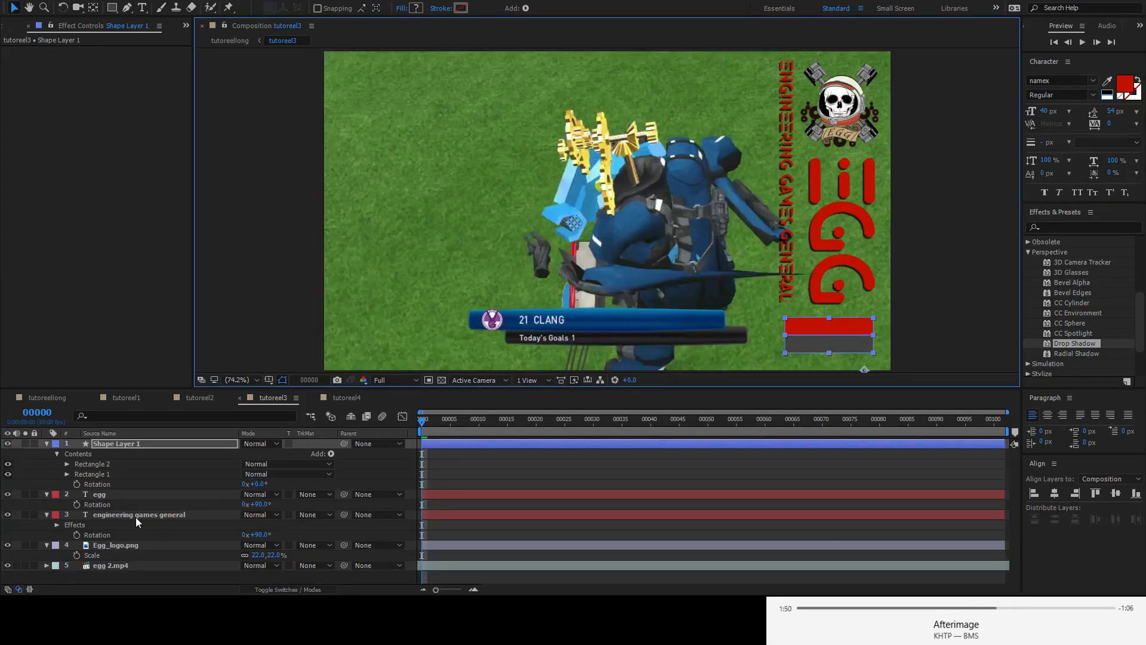
- Rotate the shape layer by 8° and adjust its position so the tilted bars sit beneath the egg text
{"action": "key", "text": "r"}
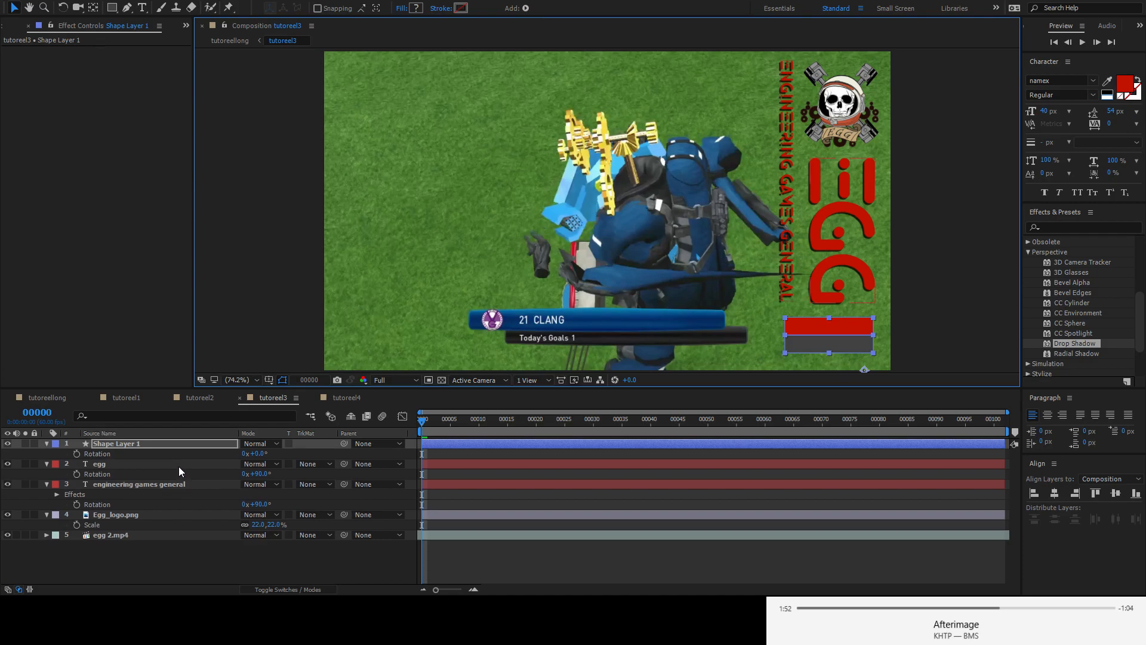
{"action": "left_click", "coordinate": [261, 454]}
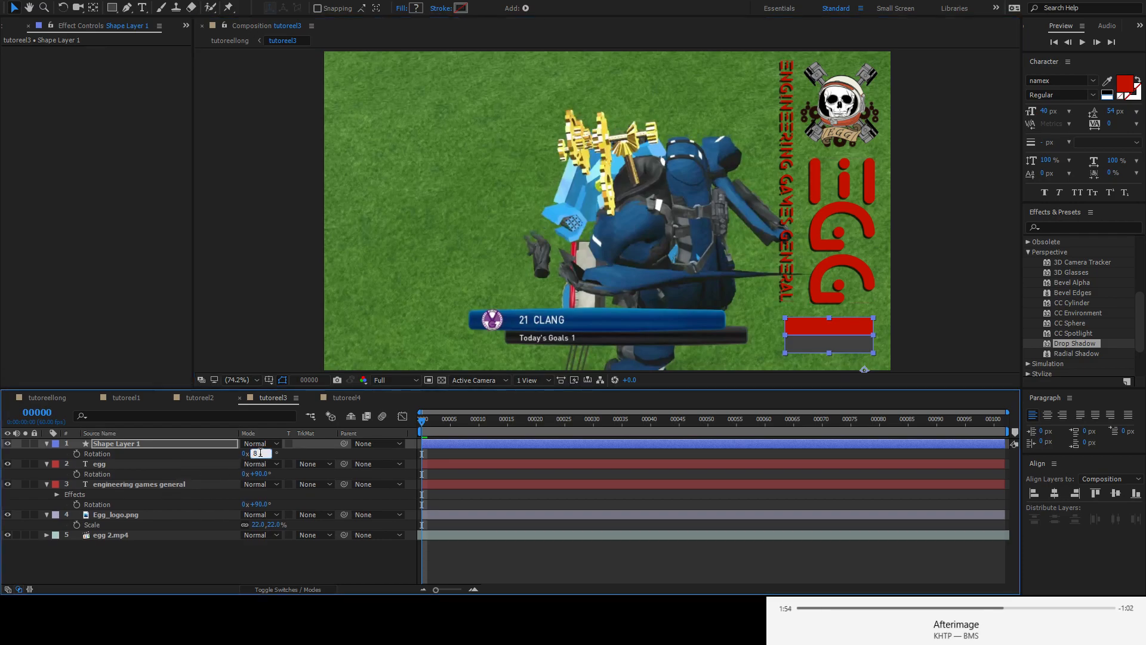
{"action": "type", "text": "8"}
{"action": "key", "text": "Return"}
{"action": "left_click", "coordinate": [838, 329]}
{"action": "left_click_drag", "start_coordinate": [839, 328], "coordinate": [839, 335]}
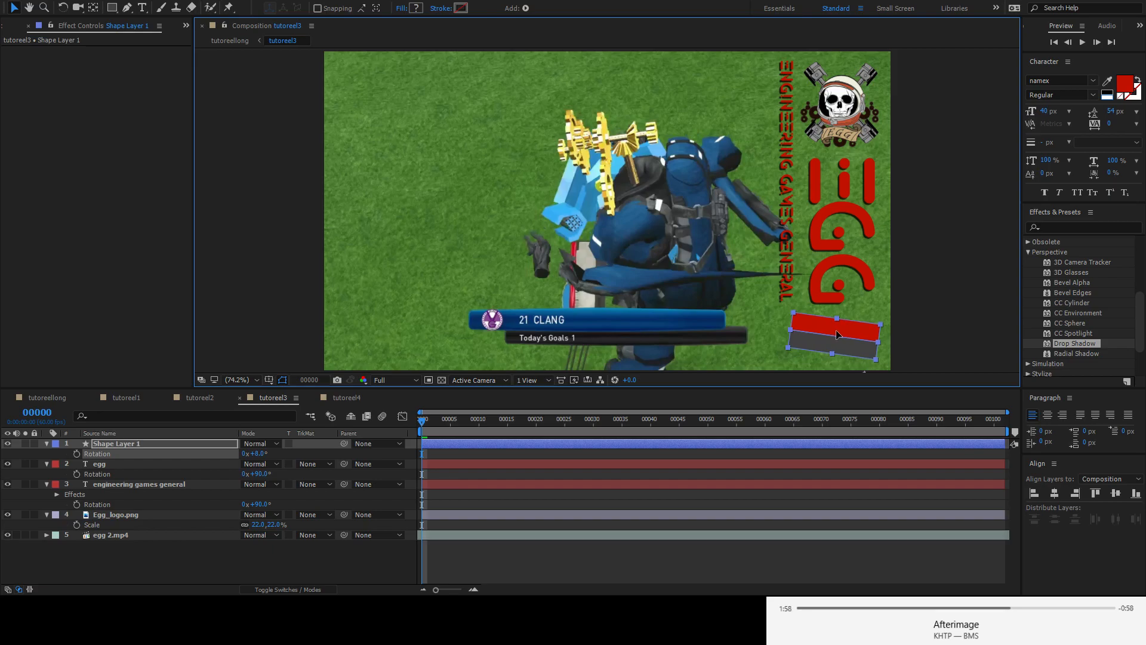
{"action": "left_click", "coordinate": [837, 335]}
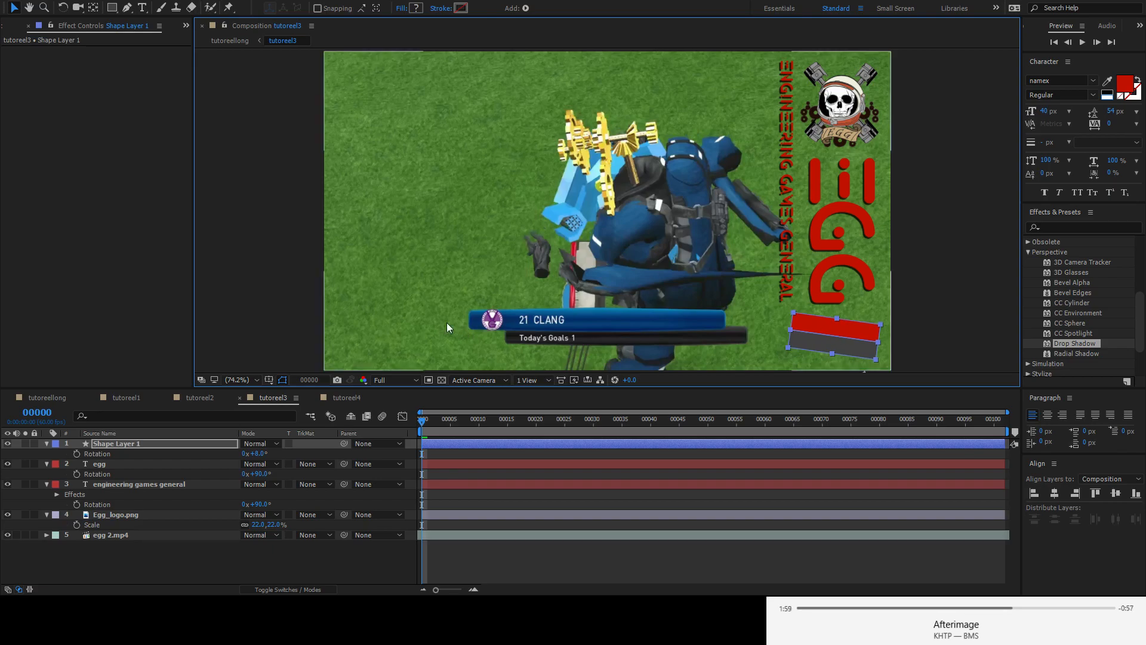
- Draw a four-point Pen mask around the tilted bars in Shape Layer 1 to trim their left and right ends vertically
{"action": "left_click", "coordinate": [126, 8]}
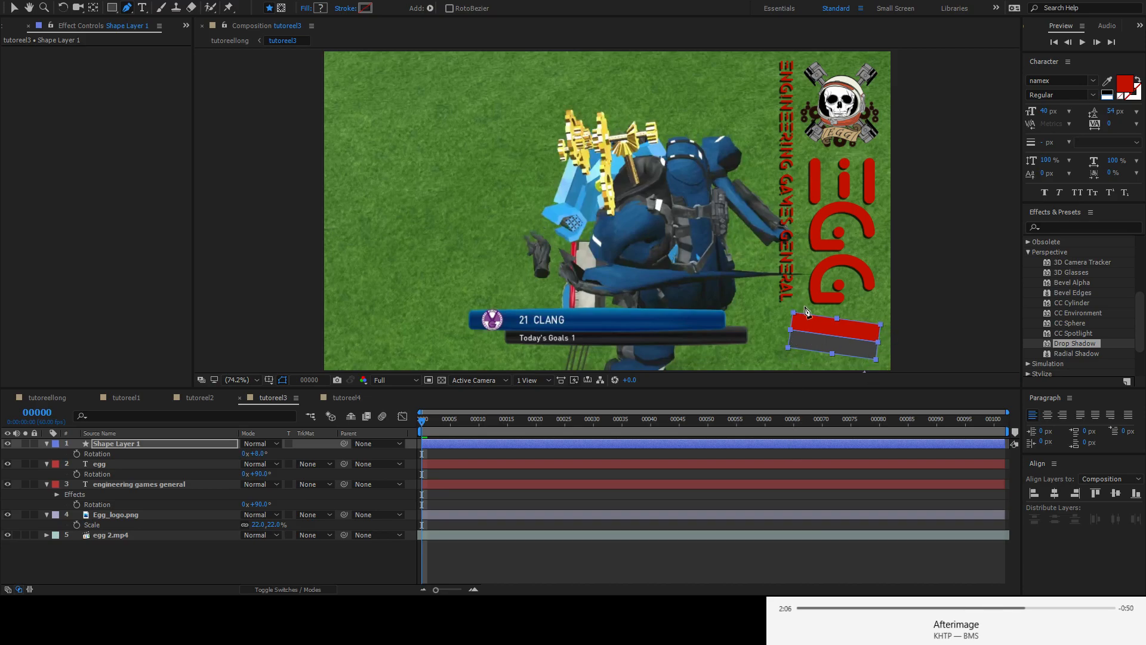
{"action": "left_click", "coordinate": [281, 9]}
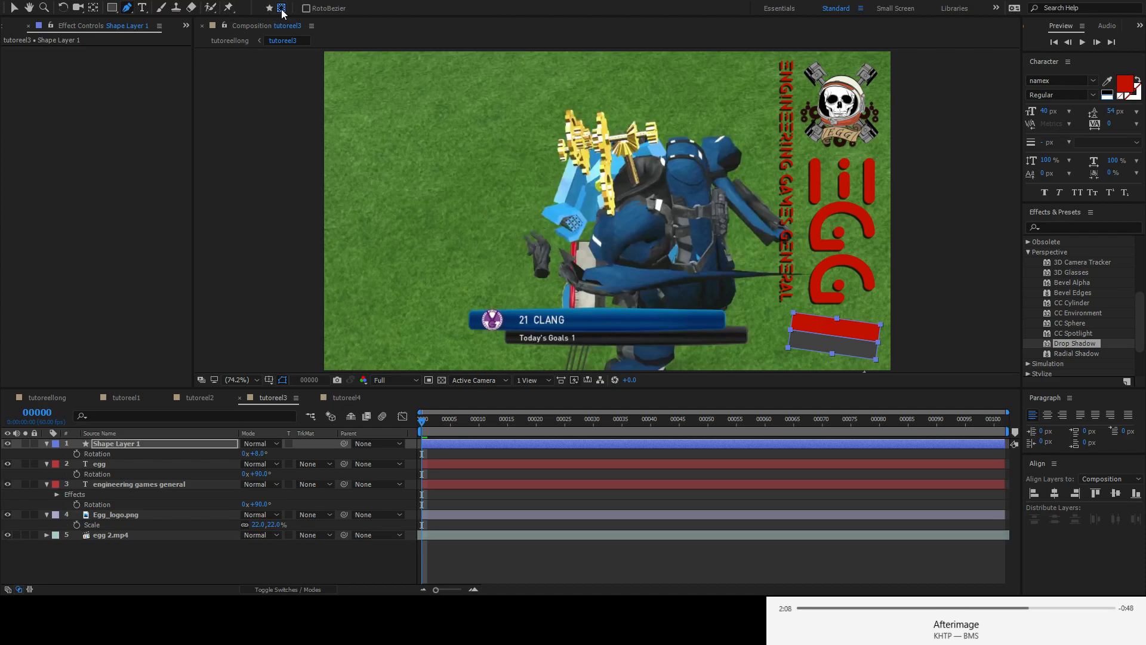
{"action": "left_click", "coordinate": [794, 297]}
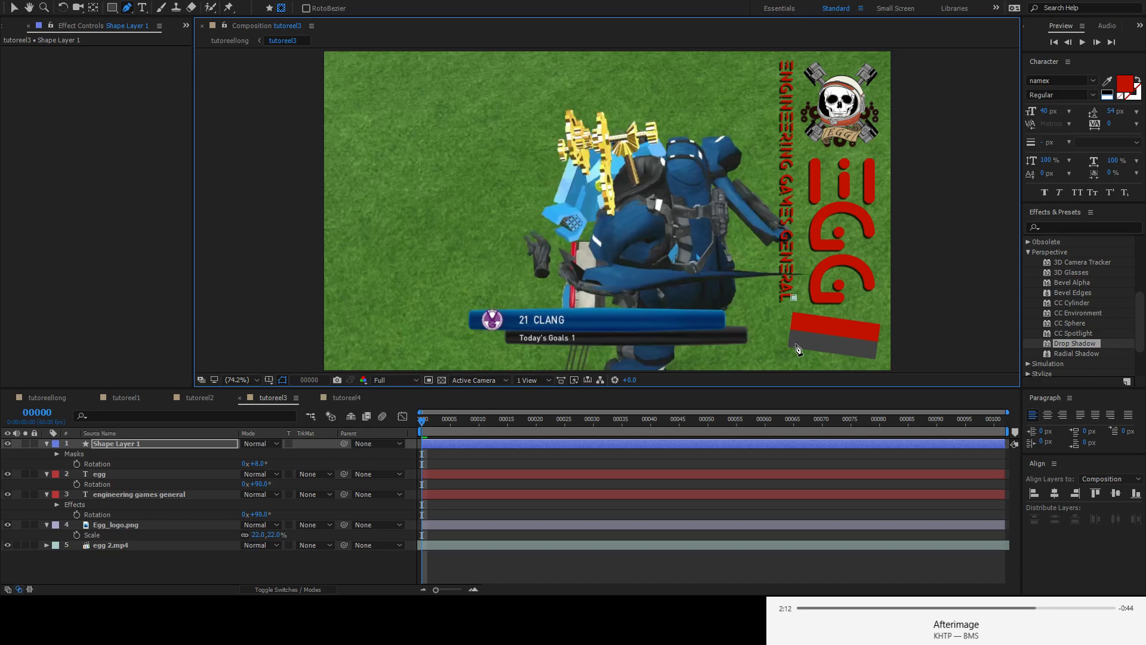
{"action": "left_click", "coordinate": [793, 362]}
{"action": "left_click", "coordinate": [873, 362]}
{"action": "left_click", "coordinate": [872, 303]}
{"action": "left_click", "coordinate": [792, 298]}
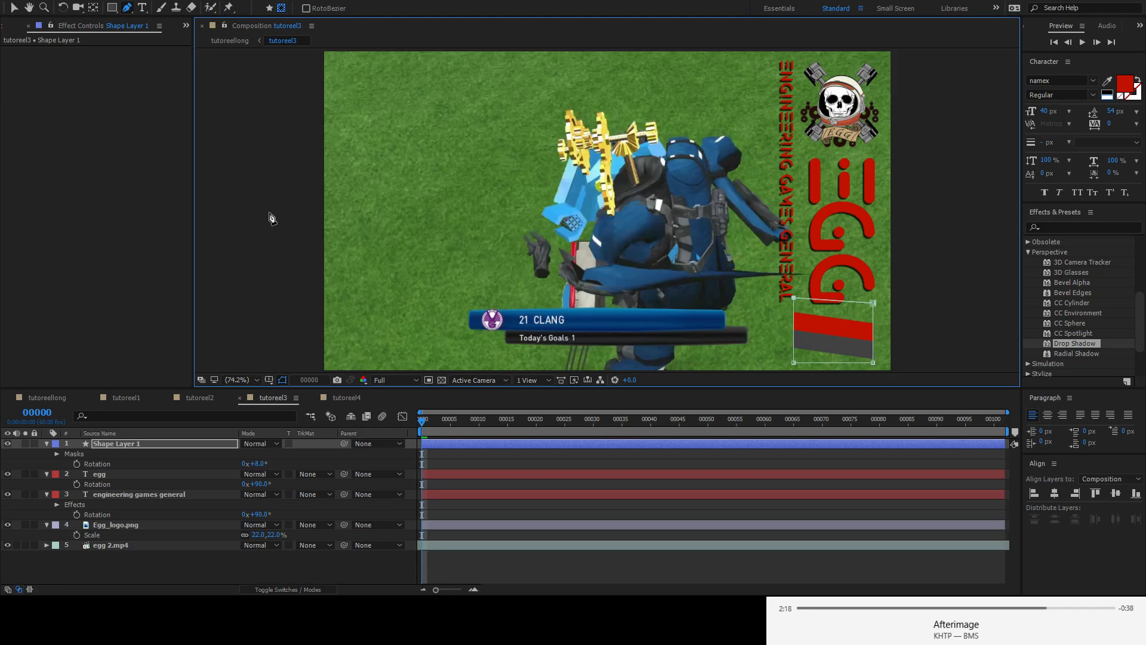
- Move the masked bars slightly to the right so they line up beneath the egg text
{"action": "left_click", "coordinate": [11, 9]}
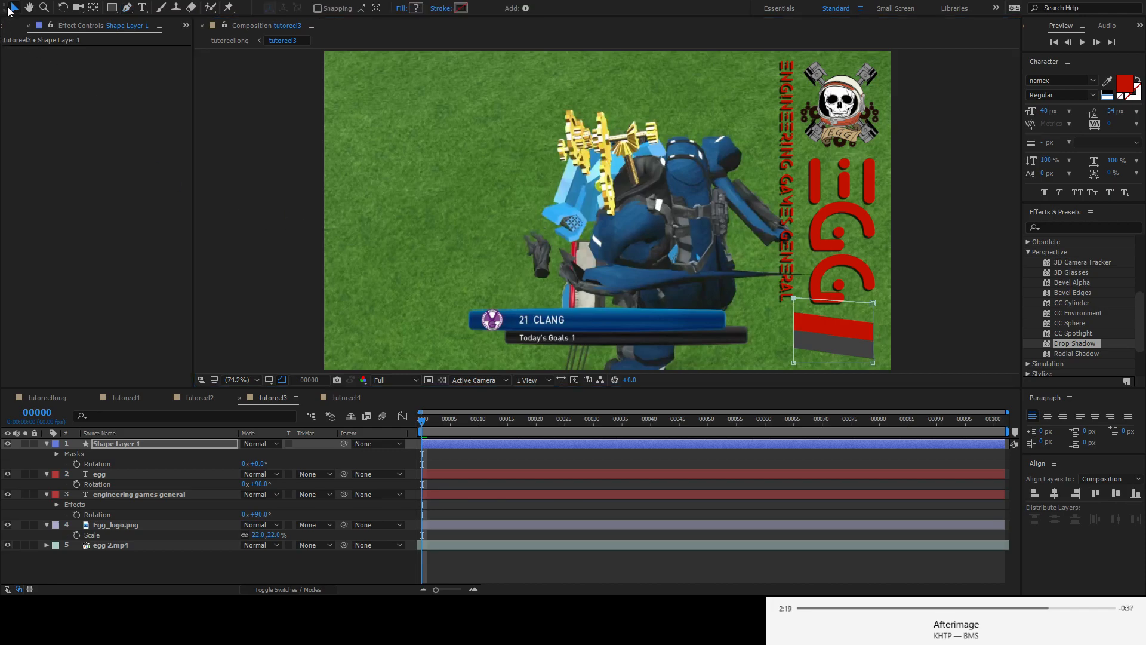
{"action": "left_click", "coordinate": [153, 443]}
{"action": "left_click", "coordinate": [860, 317]}
{"action": "left_click_drag", "start_coordinate": [847, 320], "coordinate": [848, 327]}
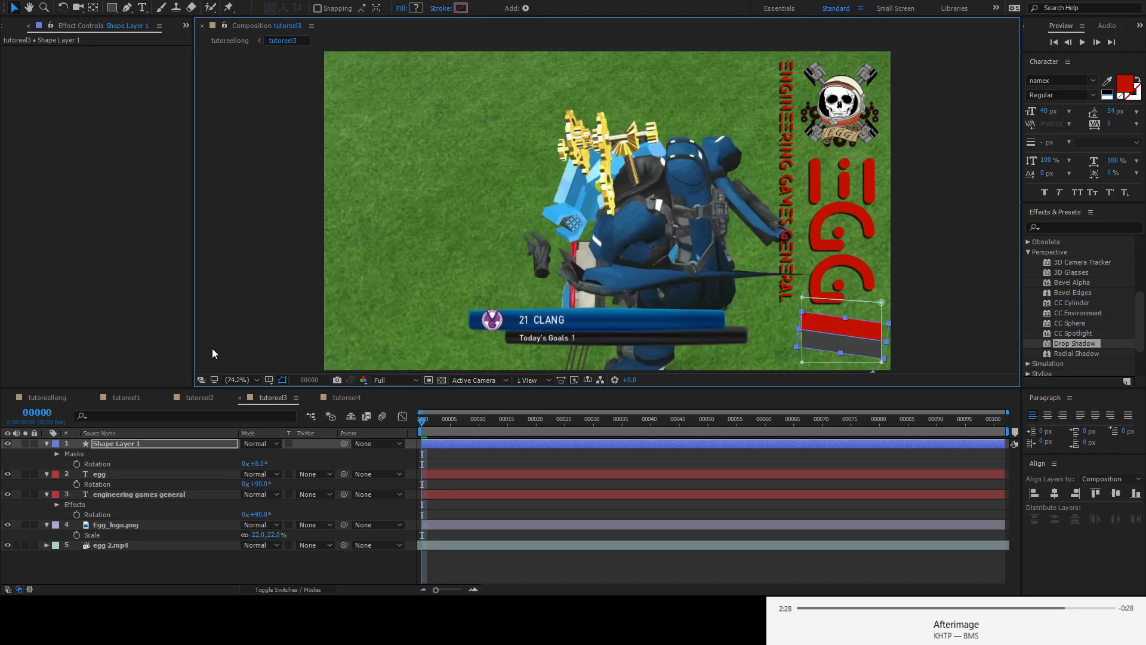
- Copy the Drop Shadow effect from the egg text layer onto Shape Layer 1
{"action": "left_click", "coordinate": [97, 474]}
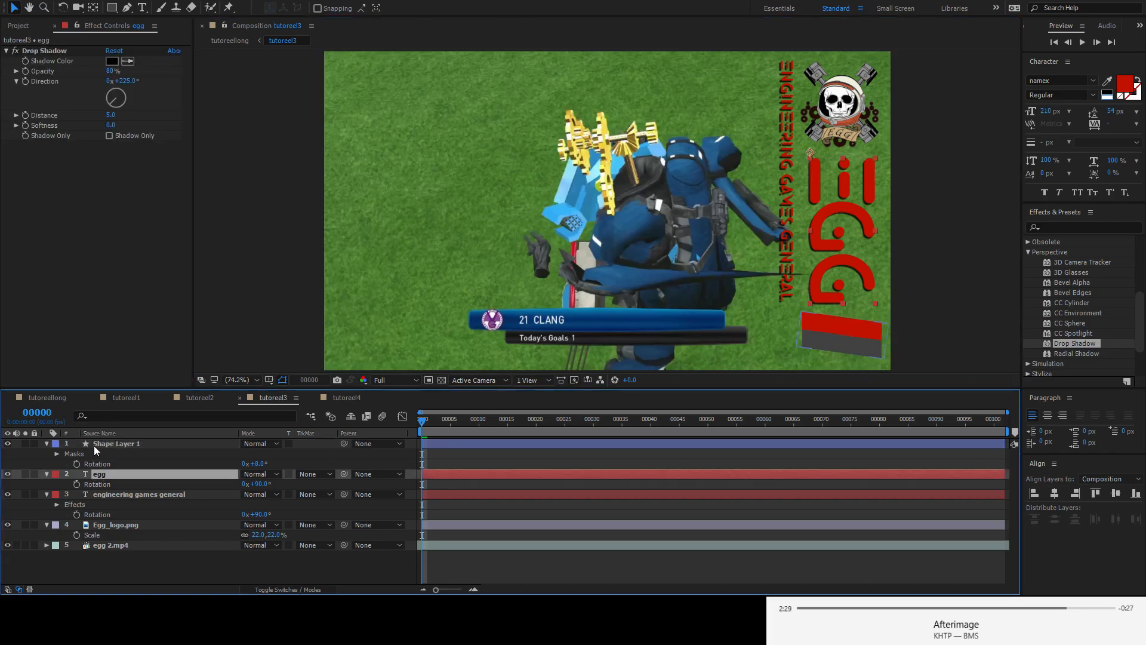
{"action": "left_click", "coordinate": [39, 50]}
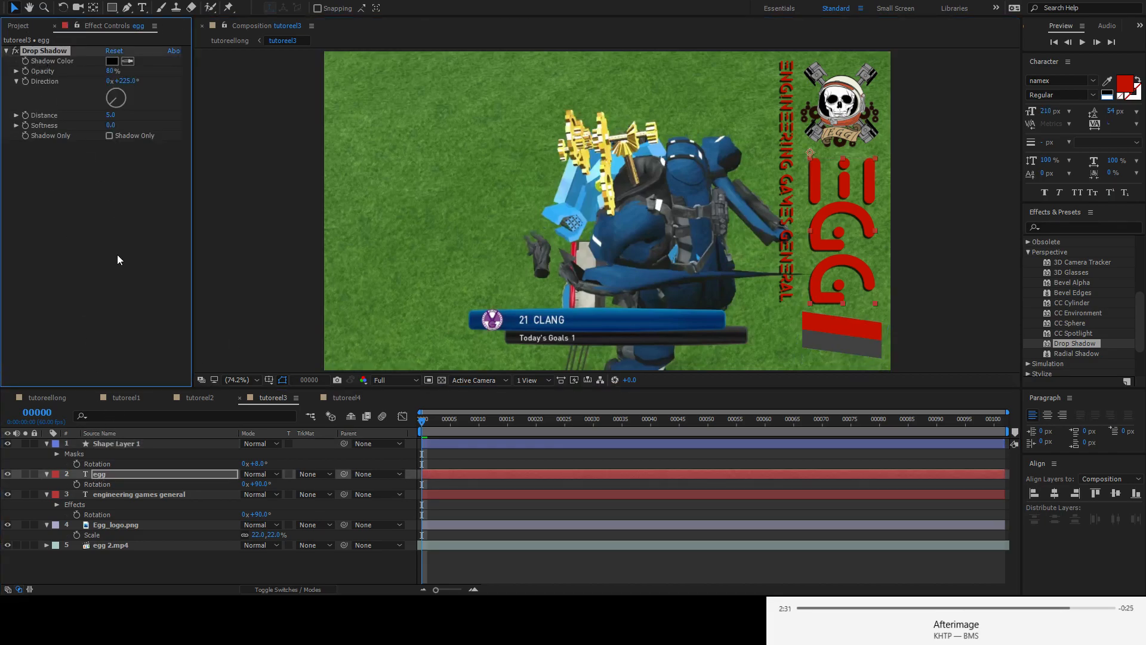
{"action": "left_click", "coordinate": [128, 445]}
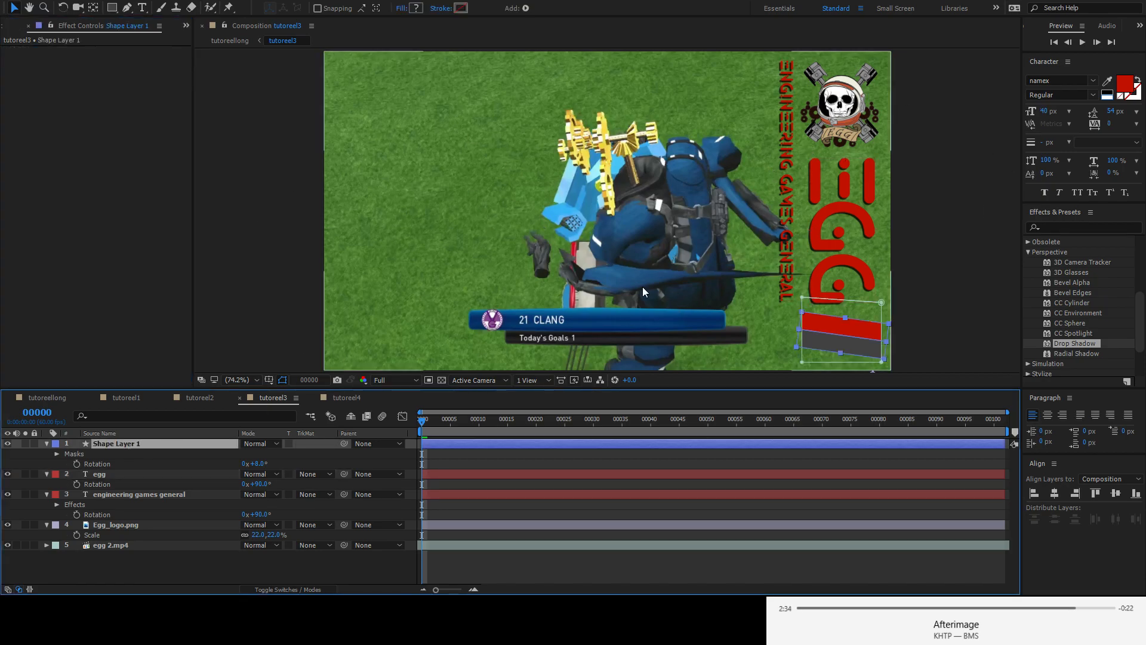
{"action": "key", "text": "ctrl+v"}
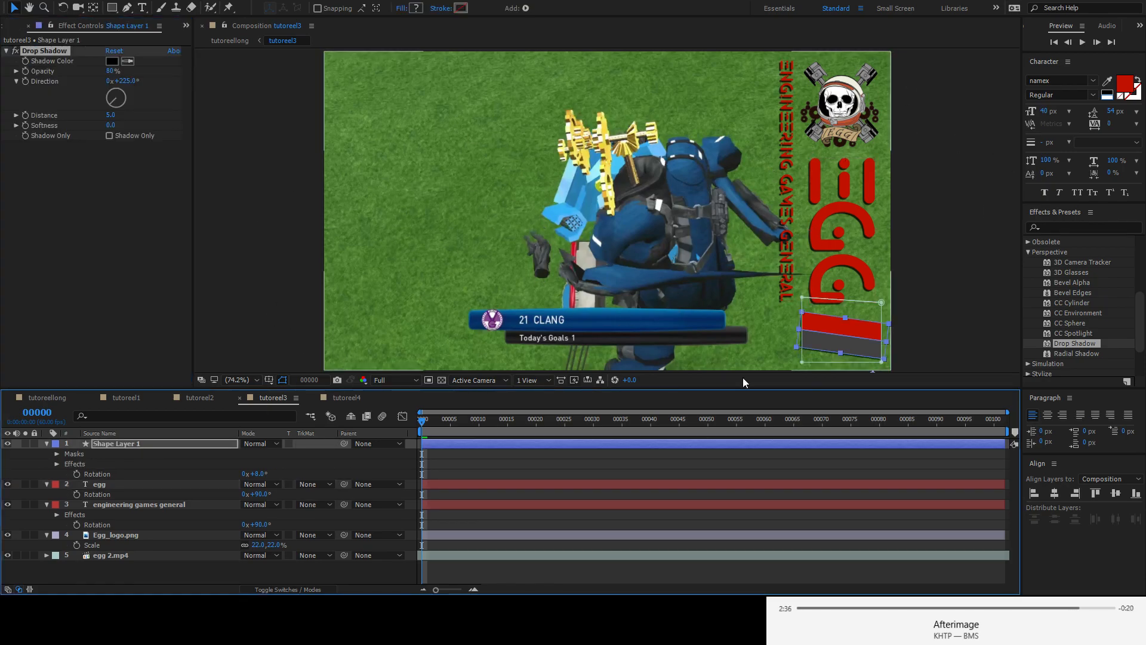
{"action": "left_click", "coordinate": [953, 294]}
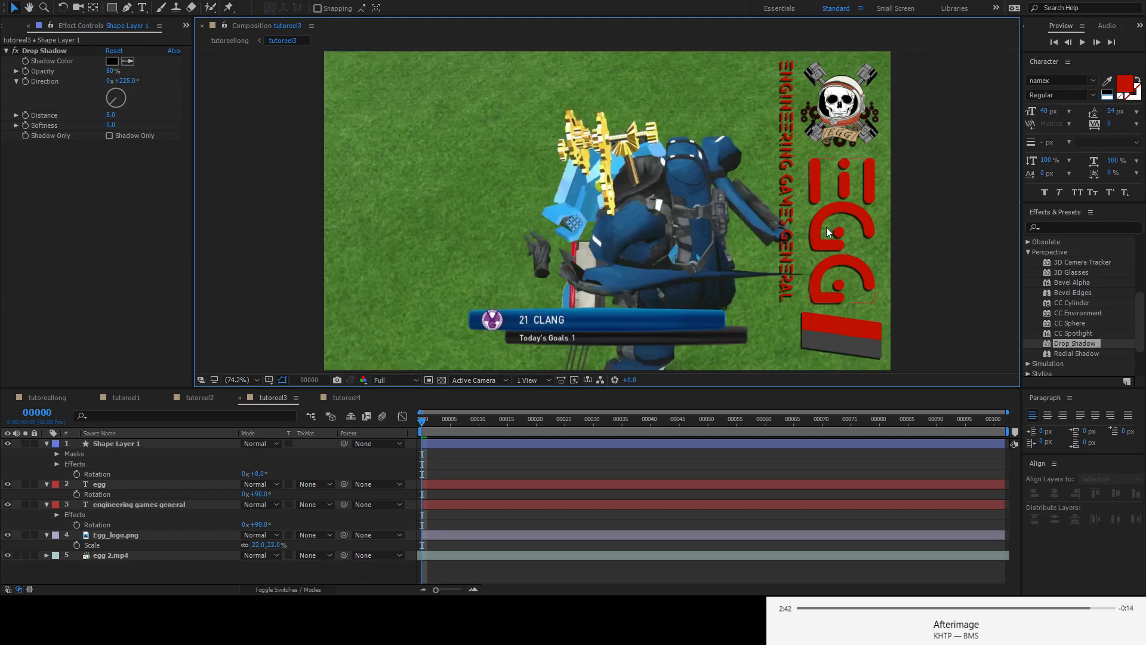
- Pre-compose Shape Layer 1, both text layers and Egg_logo.png into a composition named egg
{"action": "left_click", "coordinate": [115, 443]}
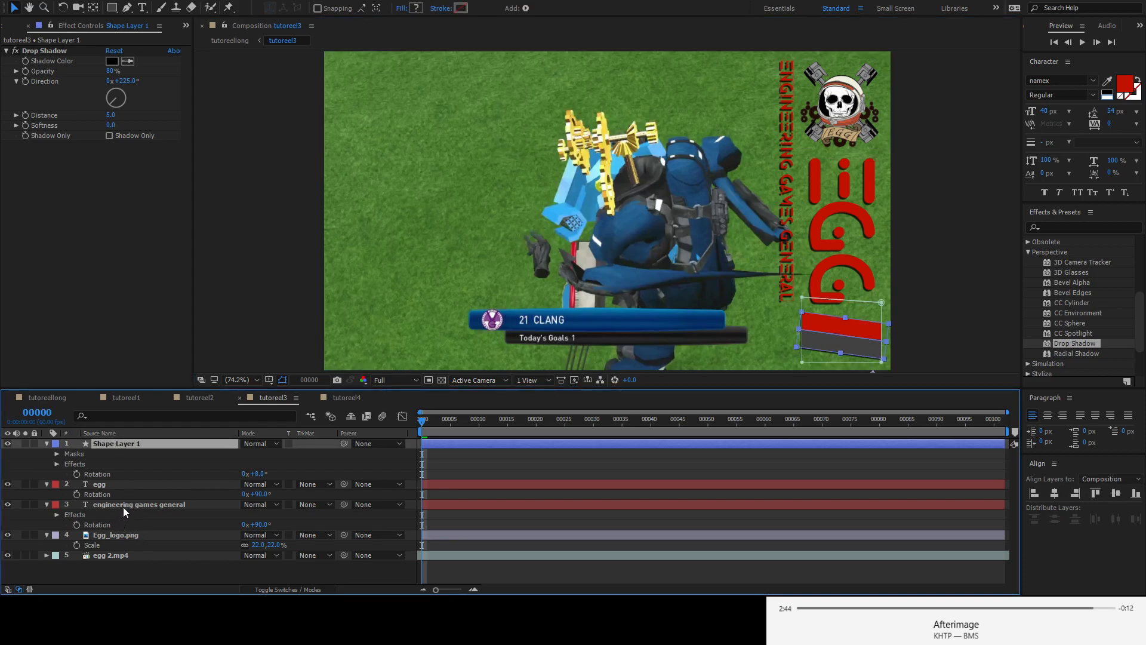
{"action": "left_click", "coordinate": [123, 504], "text": "ctrl"}
{"action": "left_click", "coordinate": [126, 535], "text": "shift"}
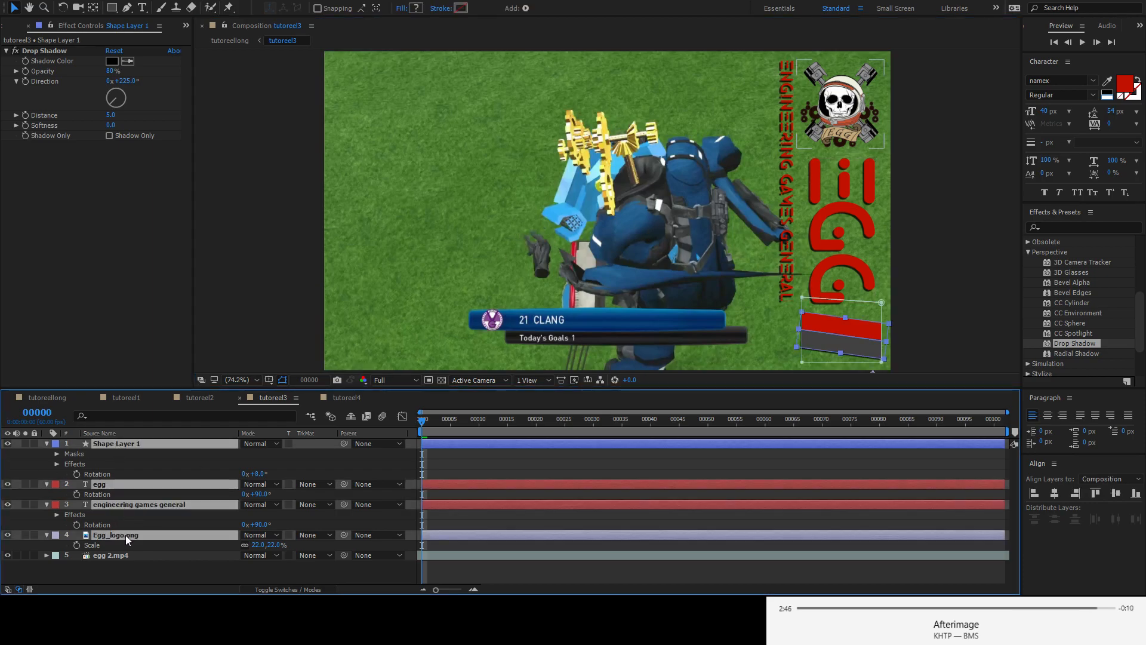
{"action": "key", "text": "ctrl+shift+c"}
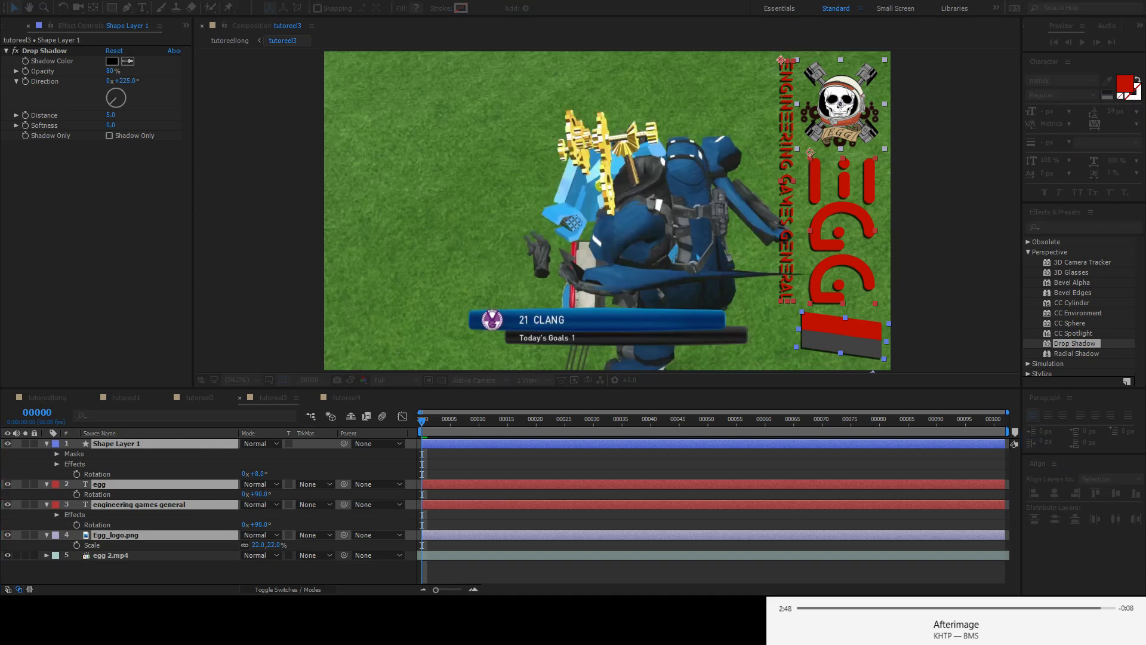
{"action": "key", "text": "Return"}
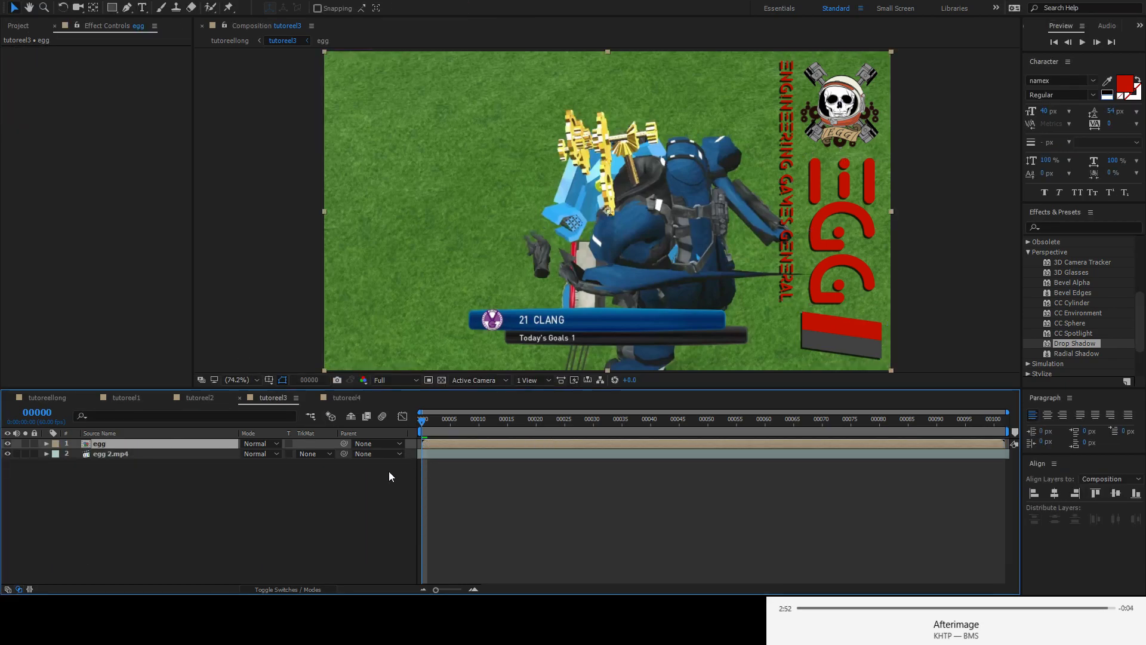
- Add position keyframes for the egg composition layer at frames 15 and 40
{"action": "key", "text": "p"}
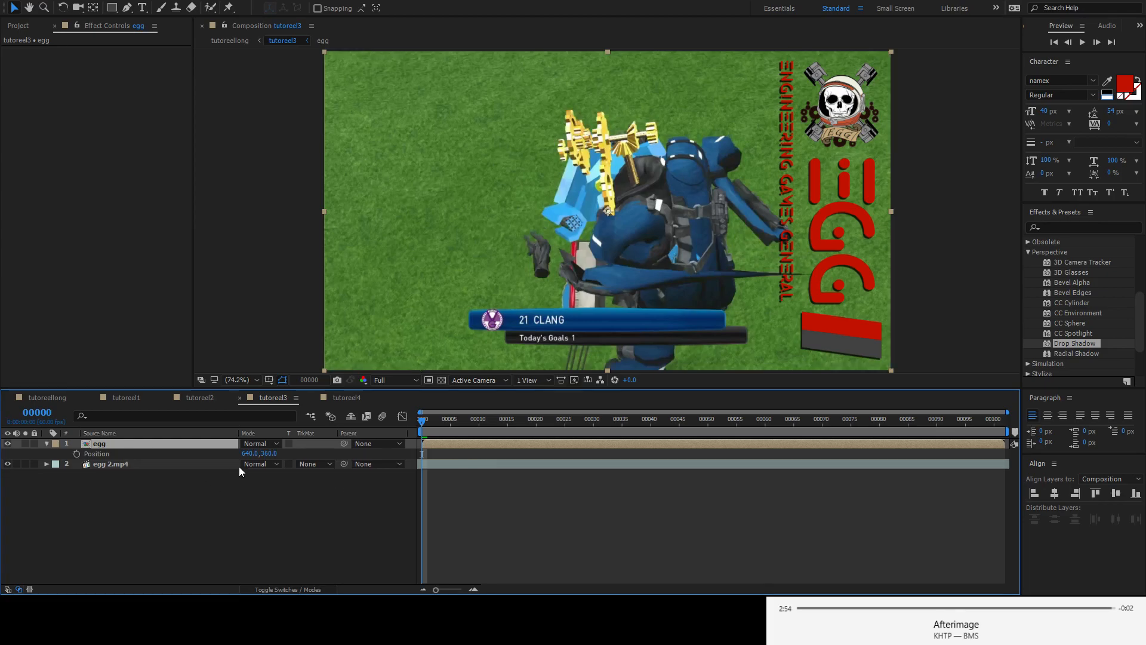
{"action": "left_click_drag", "start_coordinate": [467, 424], "coordinate": [510, 430]}
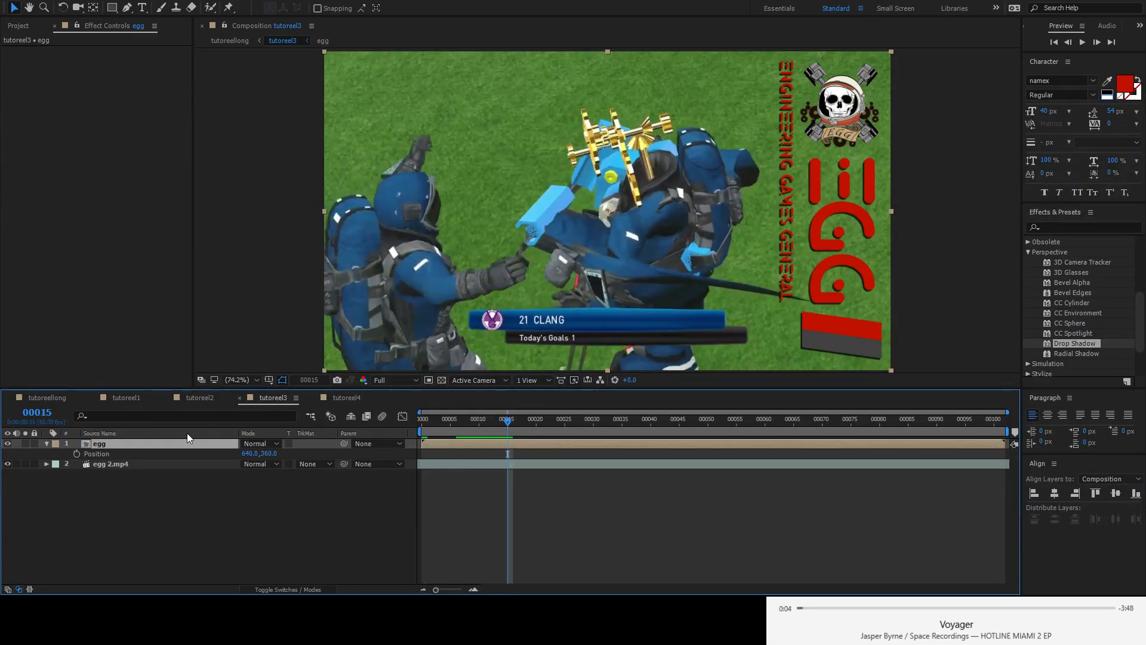
{"action": "left_click", "coordinate": [76, 454]}
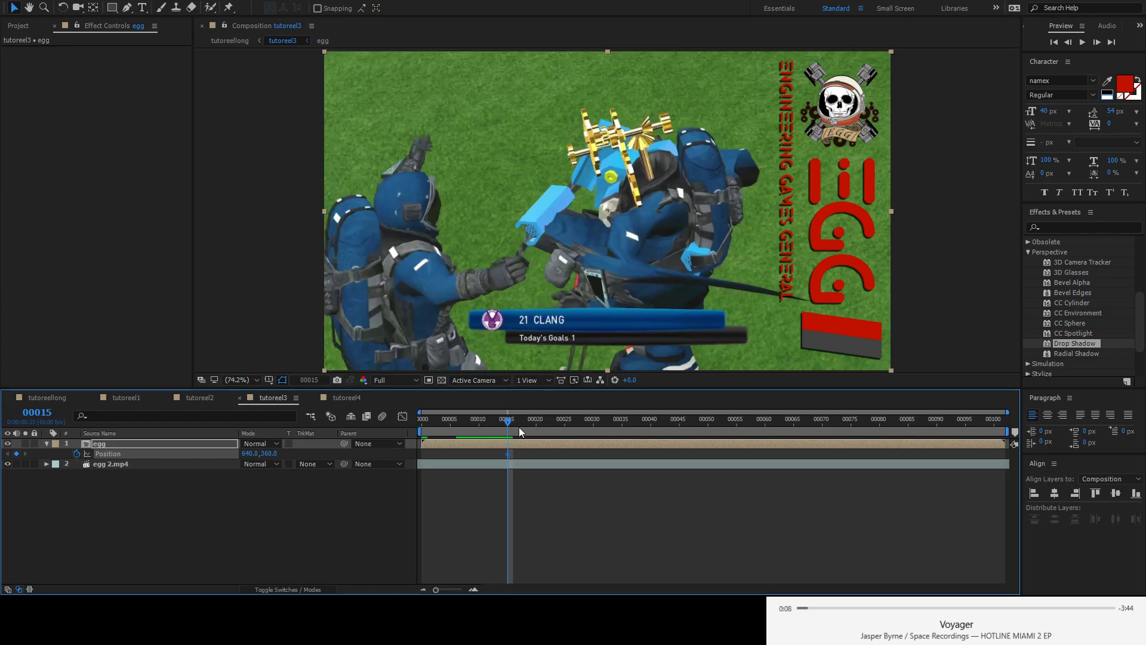
{"action": "left_click_drag", "start_coordinate": [551, 423], "coordinate": [651, 427]}
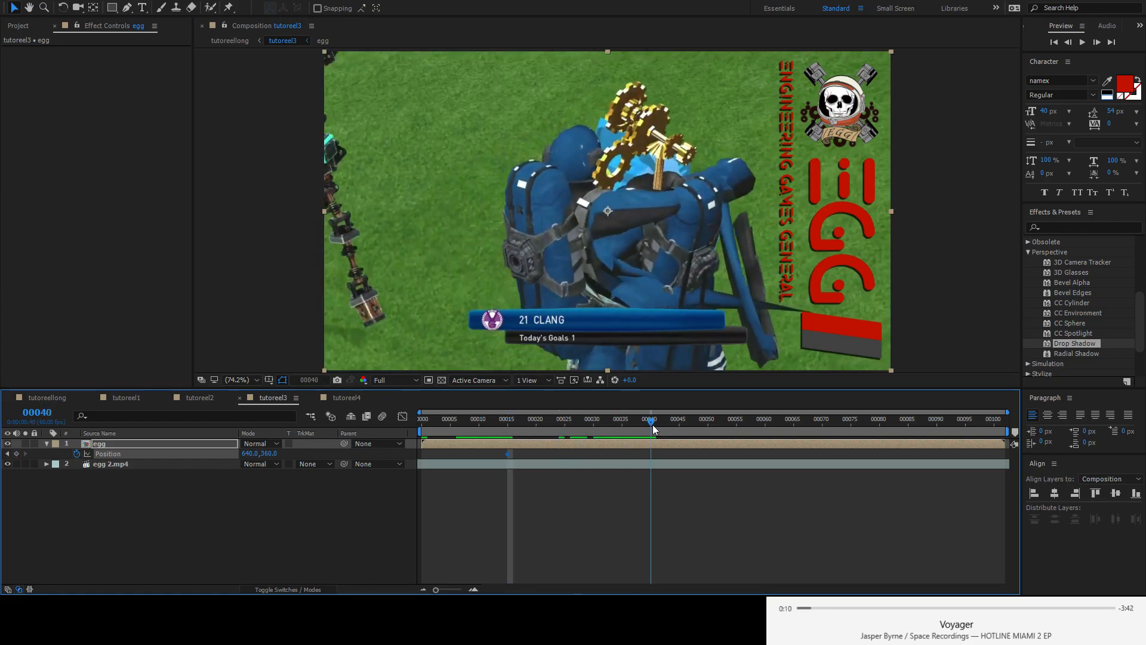
{"action": "left_click", "coordinate": [16, 454]}
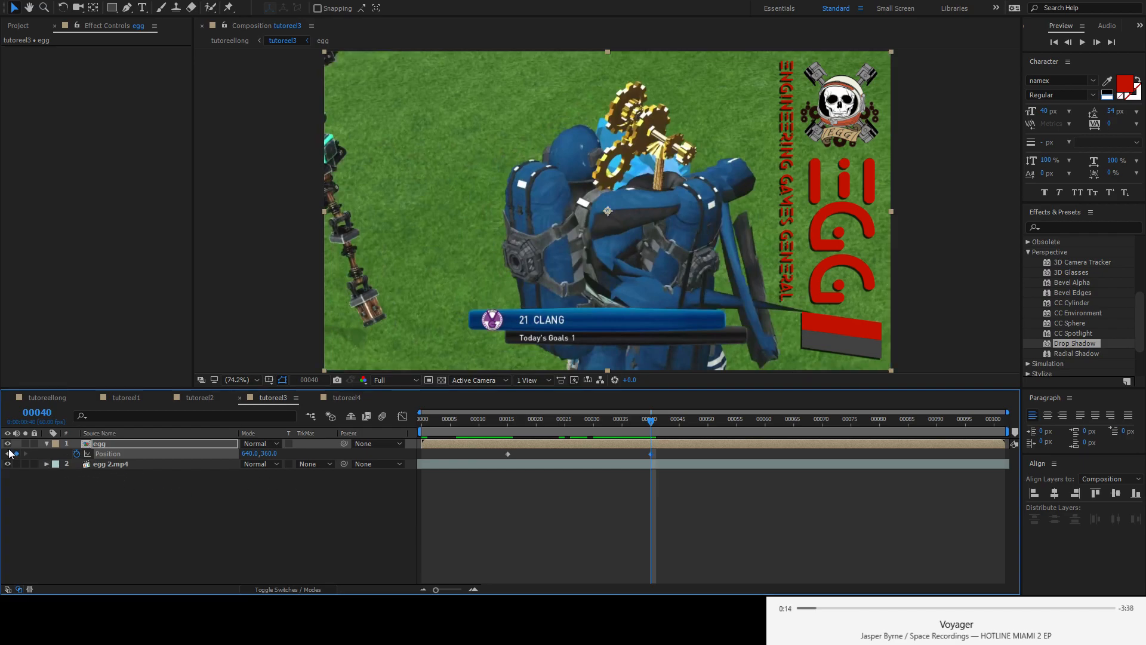
- Set the egg layer's position at frame 15 to 640, -428 so it starts above the frame, and preview the animation
{"action": "left_click", "coordinate": [9, 454]}
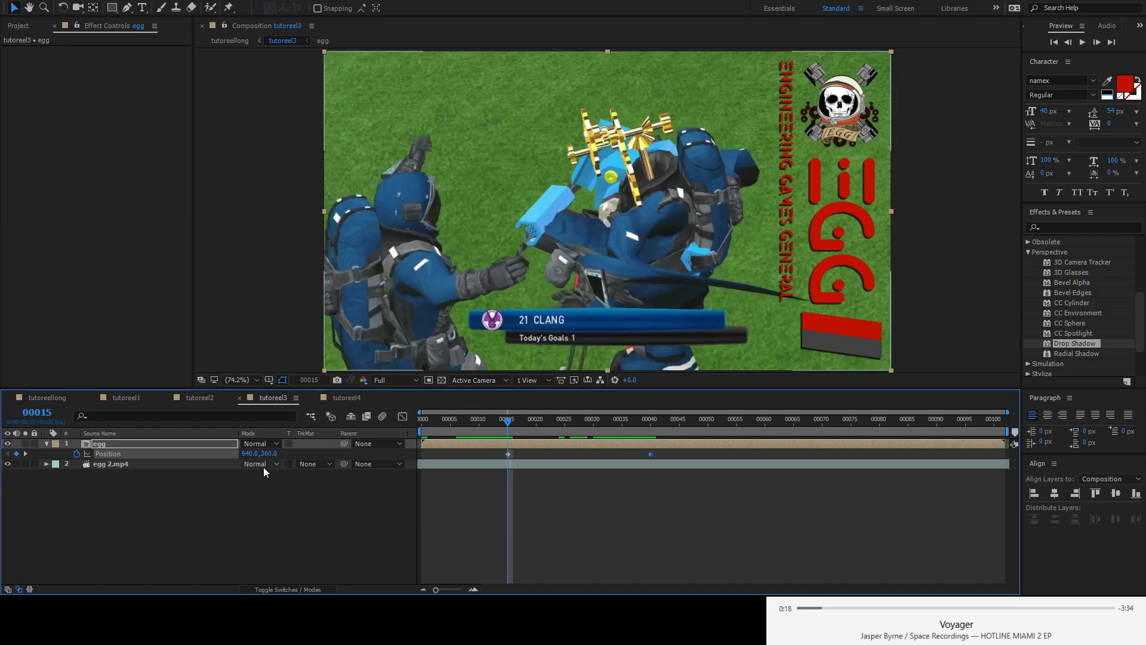
{"action": "left_click_drag", "start_coordinate": [269, 455], "coordinate": [232, 459]}
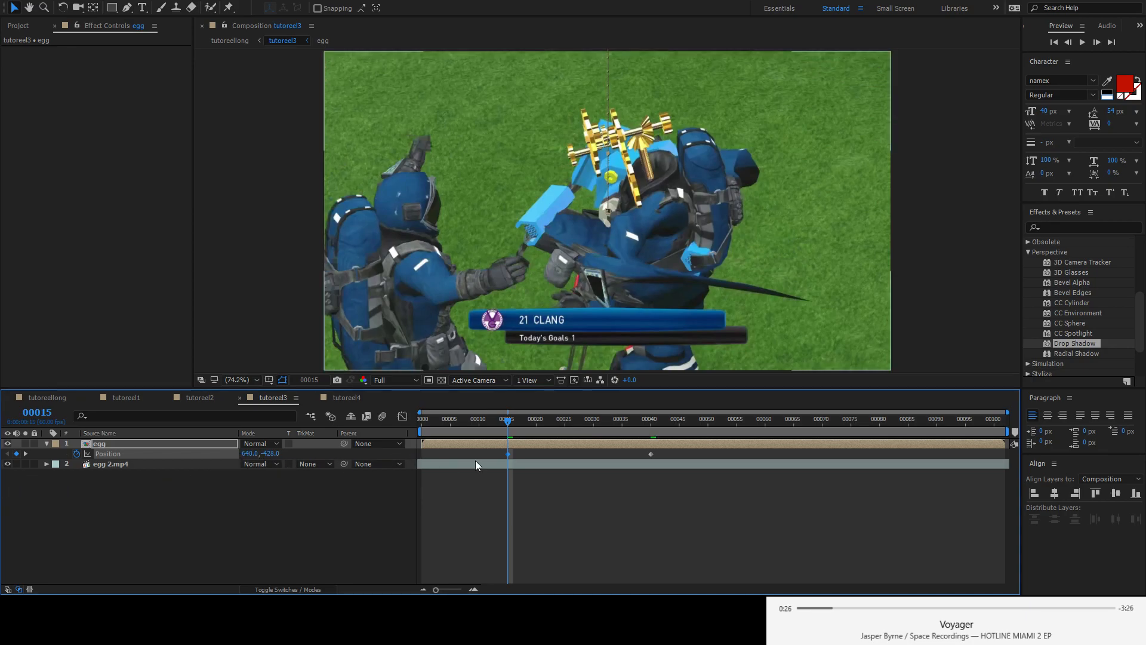
{"action": "key", "text": "space"}
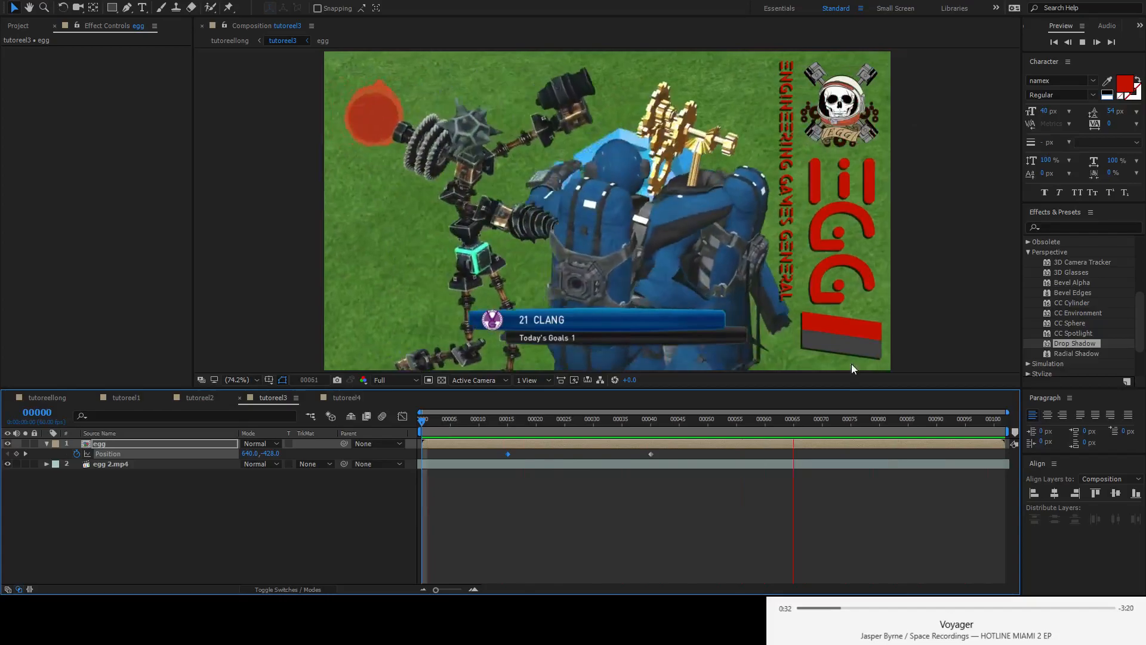
{"action": "key", "text": "space"}
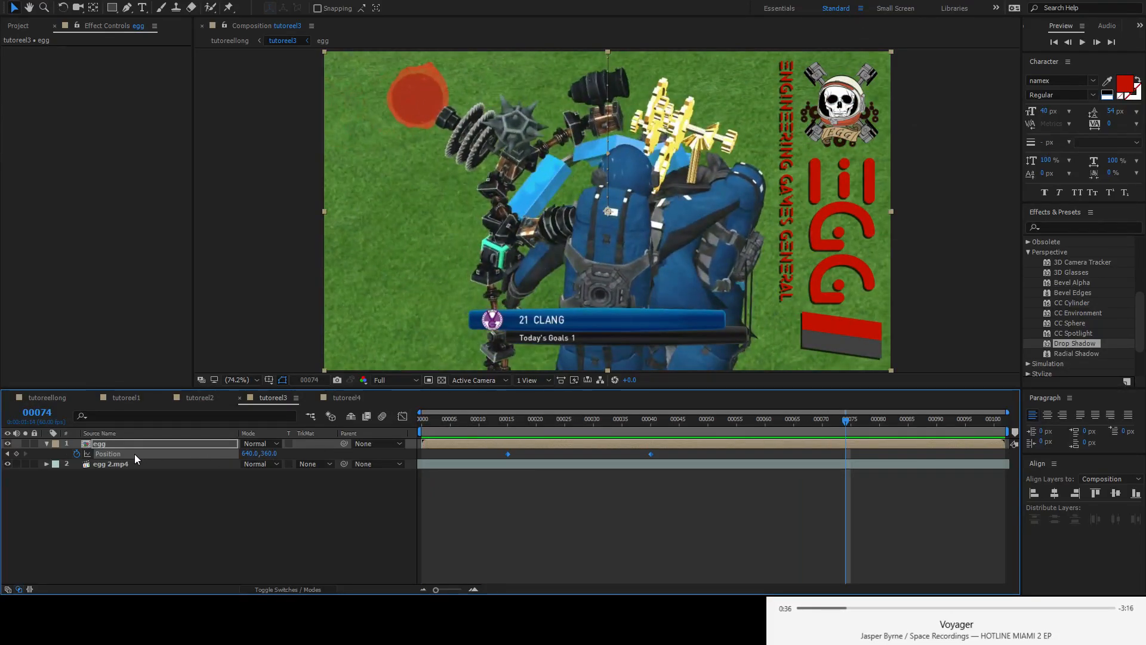
- Ease the egg layer's position in the speed graph so it starts fast and slows into the frame 40 keyframe, and preview it
{"action": "left_click", "coordinate": [403, 417]}
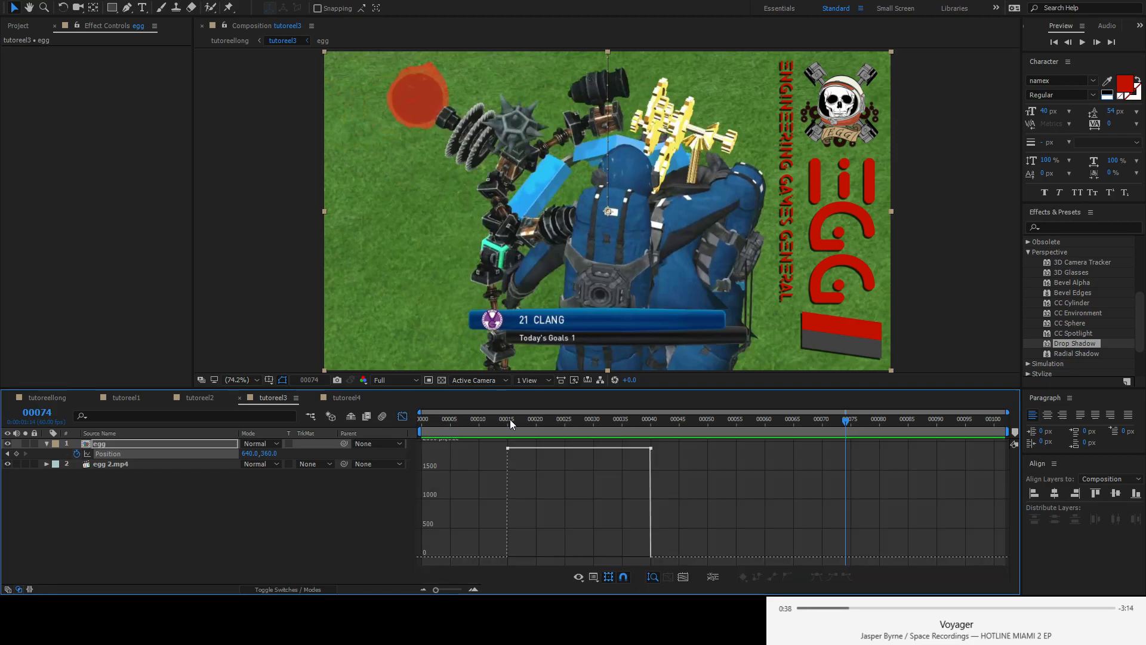
{"action": "left_click", "coordinate": [651, 448]}
{"action": "left_click_drag", "start_coordinate": [651, 448], "coordinate": [578, 513]}
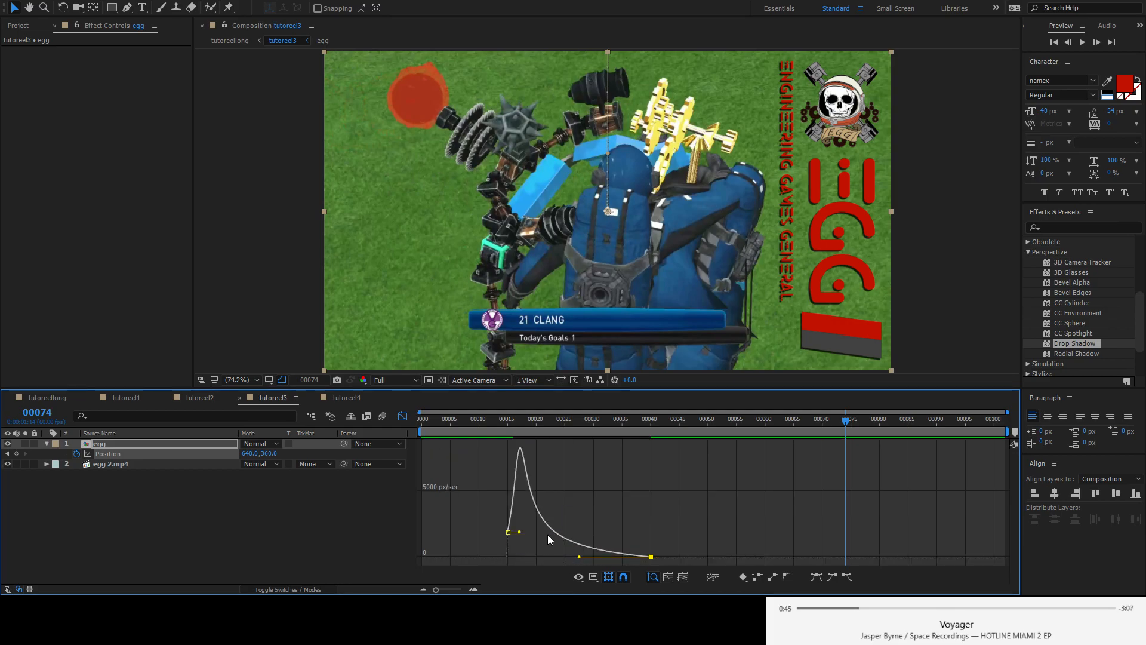
{"action": "left_click", "coordinate": [403, 416]}
{"action": "key", "text": "space"}
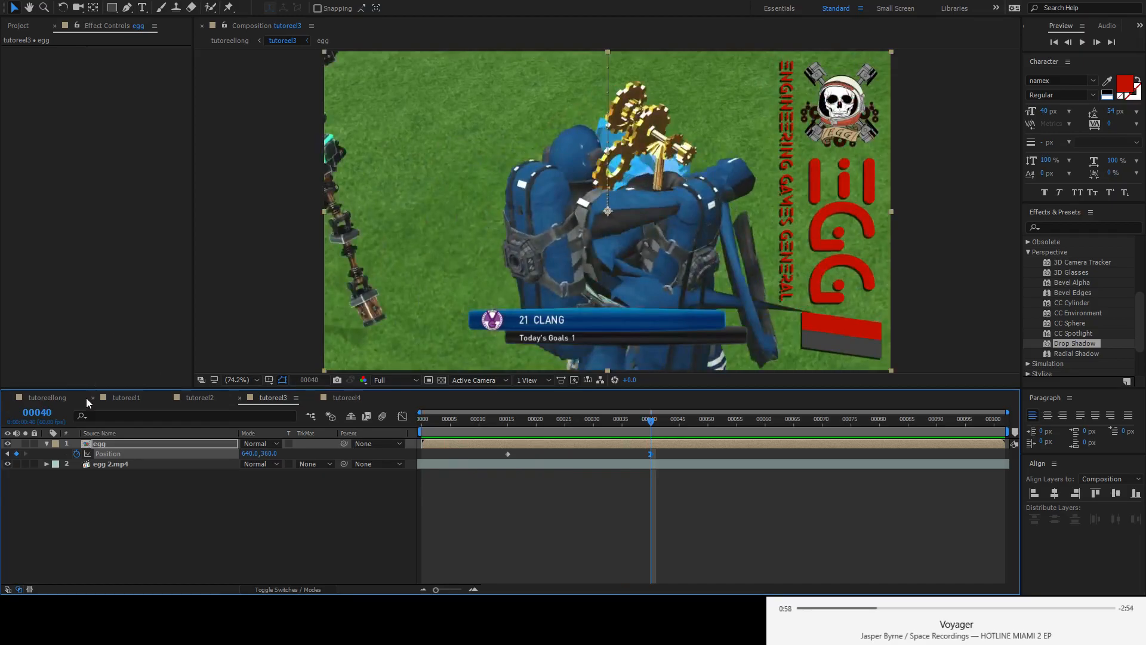
- Open the tutoreel4 composition from tutoreellong and add the mjg 1.mp4 footage with its audio muted
{"action": "left_click", "coordinate": [38, 397]}
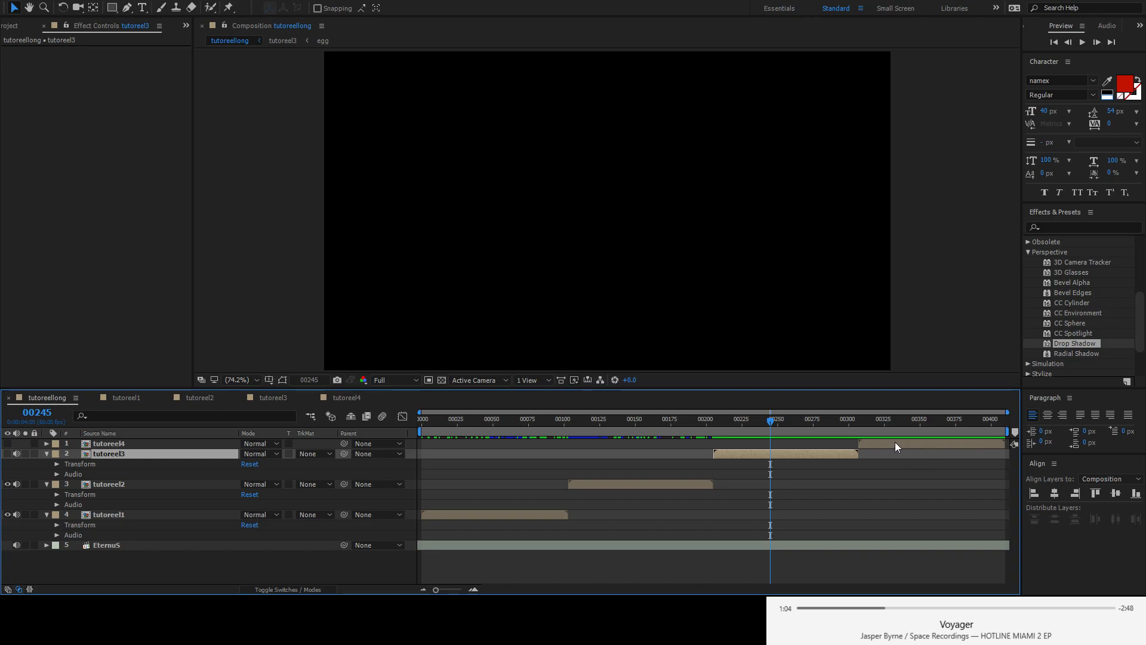
{"action": "left_click", "coordinate": [112, 443]}
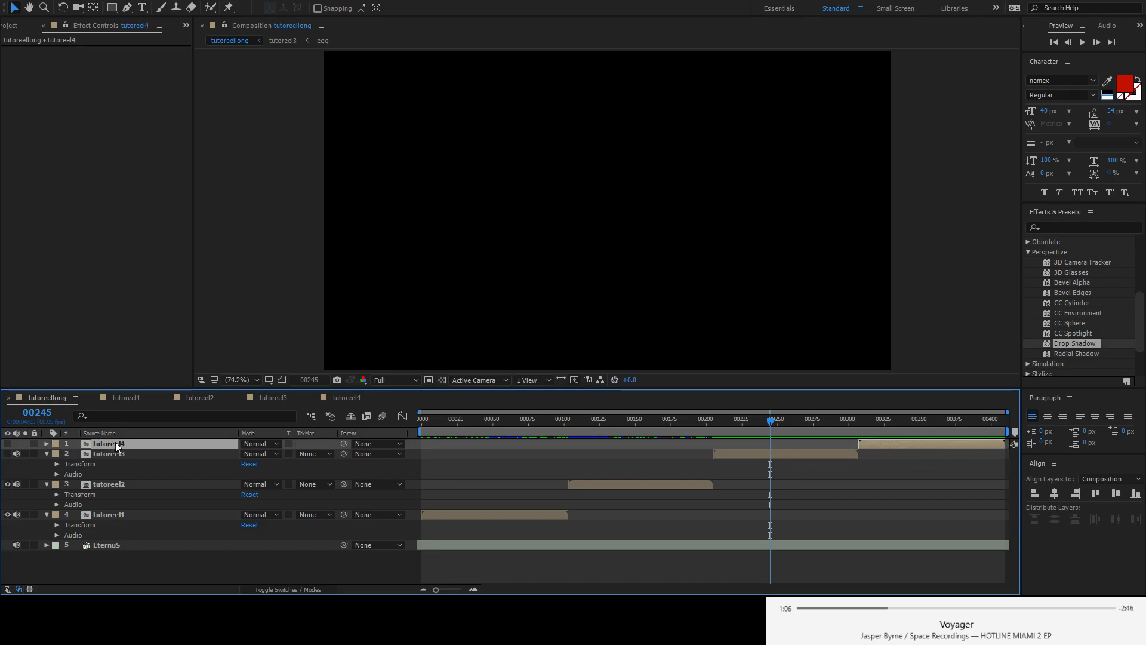
{"action": "double_click", "coordinate": [116, 443]}
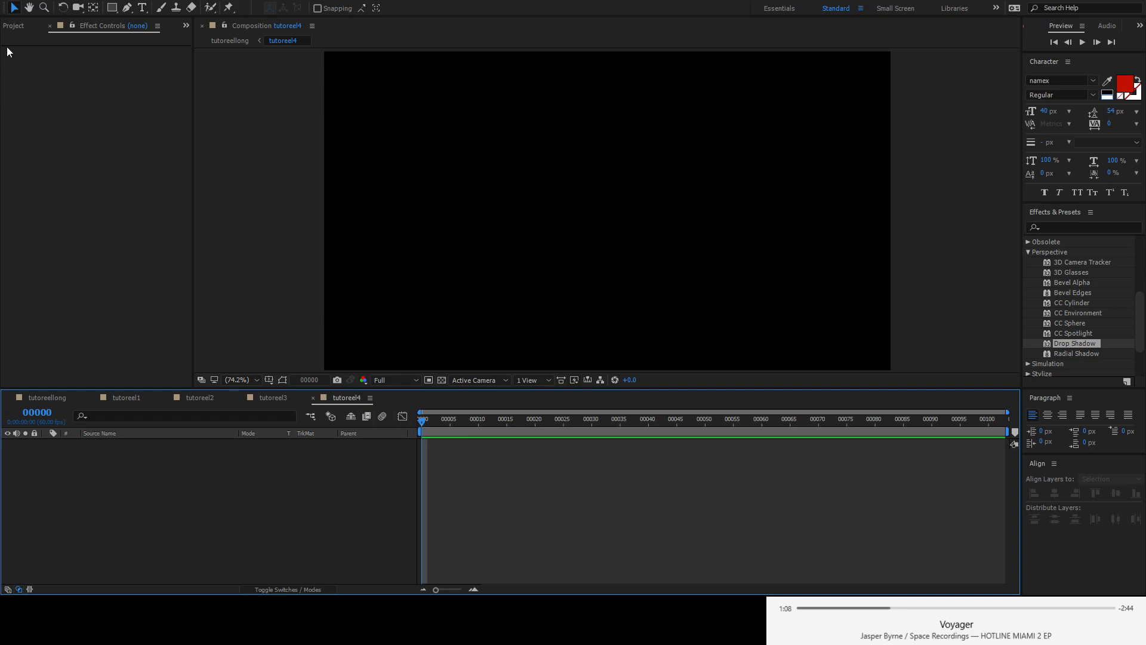
{"action": "left_click", "coordinate": [18, 26]}
{"action": "left_click_drag", "start_coordinate": [28, 133], "coordinate": [34, 157]}
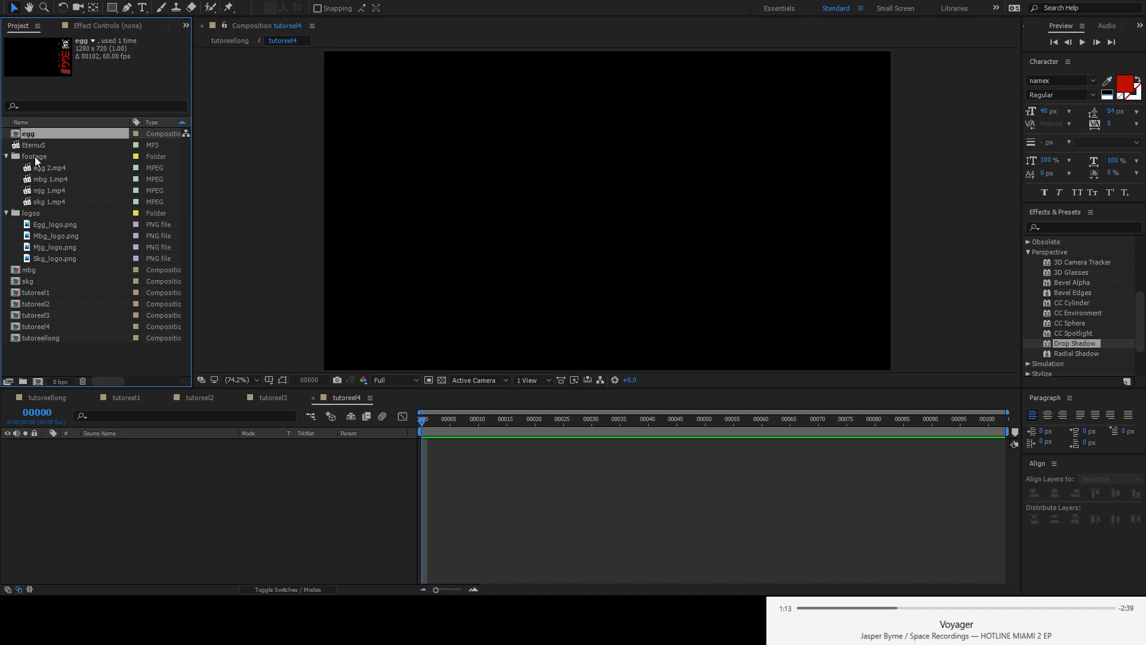
{"action": "left_click", "coordinate": [46, 247]}
{"action": "left_click", "coordinate": [43, 191]}
{"action": "left_click_drag", "start_coordinate": [53, 191], "coordinate": [257, 475]}
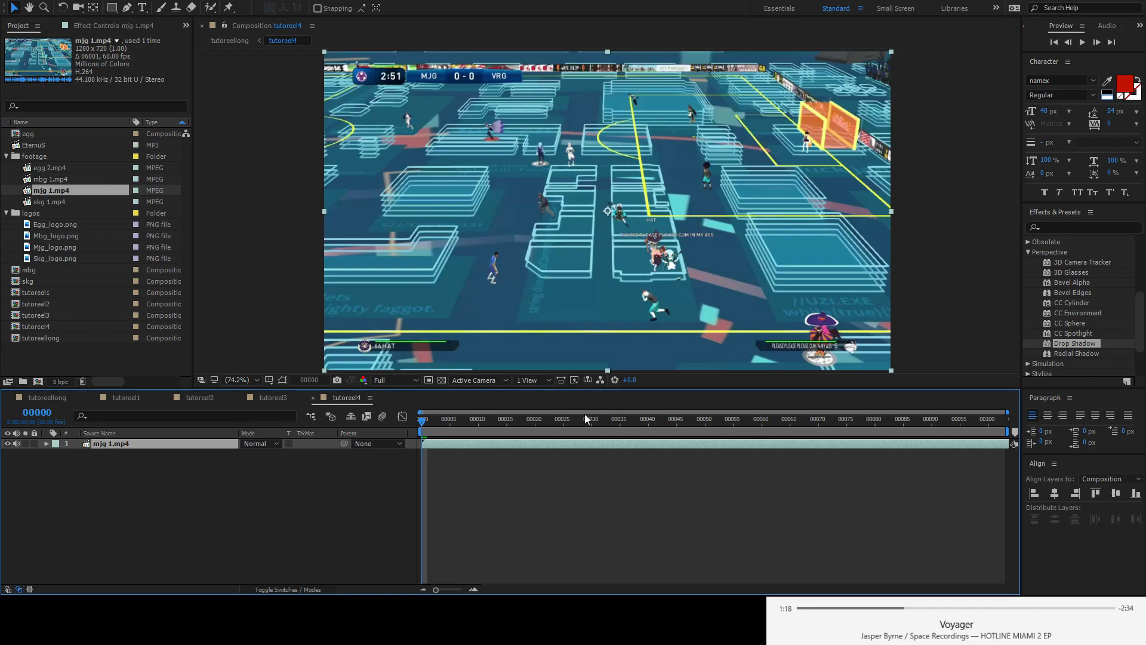
{"action": "left_click", "coordinate": [16, 443]}
- Shift the mjg 1.mp4 layer earlier in time to the close-up of the white-haired scorer and preview it
{"action": "left_click_drag", "start_coordinate": [711, 449], "coordinate": [528, 430]}
{"action": "left_click_drag", "start_coordinate": [973, 439], "coordinate": [173, 449]}
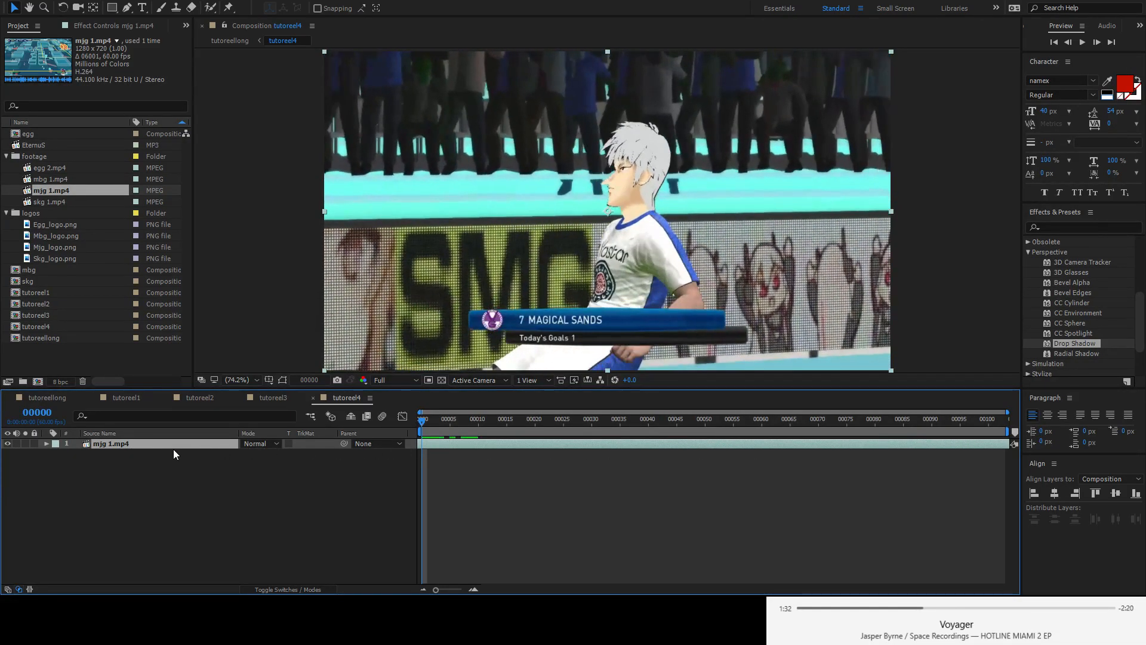
{"action": "key", "text": "space"}
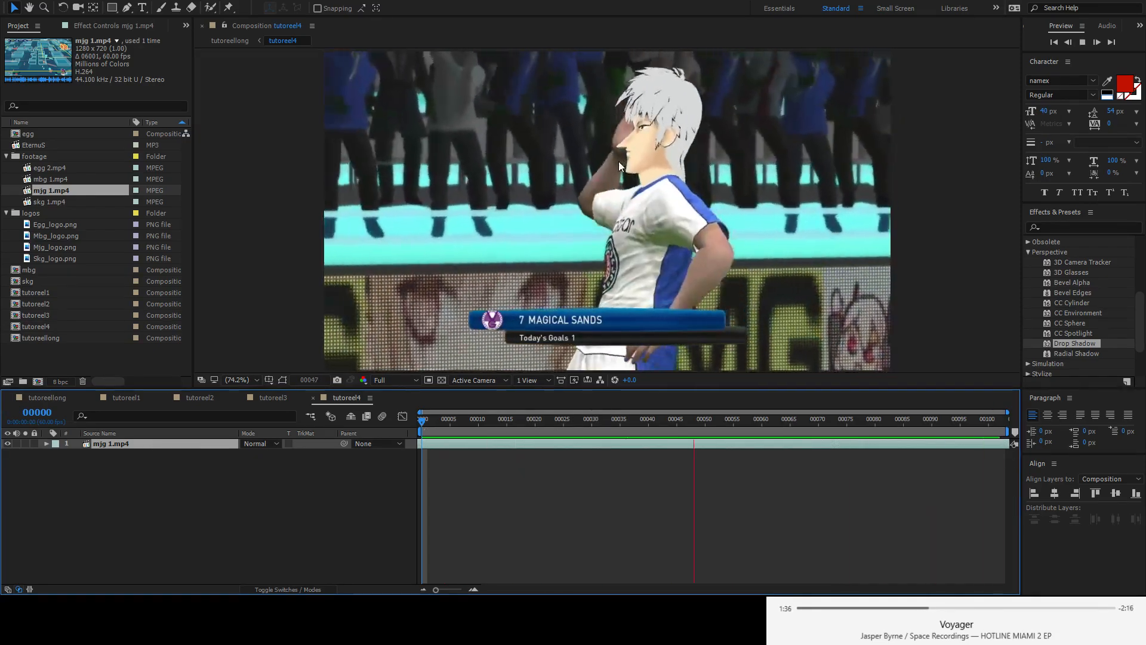
{"action": "key", "text": "space"}
- Shift the mjg 1.mp4 layer further back so tutoreel4 starts on the players reaching toward the crowd, and preview the clip
{"action": "left_click_drag", "start_coordinate": [973, 446], "coordinate": [456, 447]}
{"action": "left_click_drag", "start_coordinate": [972, 441], "coordinate": [325, 437]}
{"action": "left_click_drag", "start_coordinate": [991, 447], "coordinate": [49, 468]}
{"action": "left_click_drag", "start_coordinate": [901, 442], "coordinate": [152, 452]}
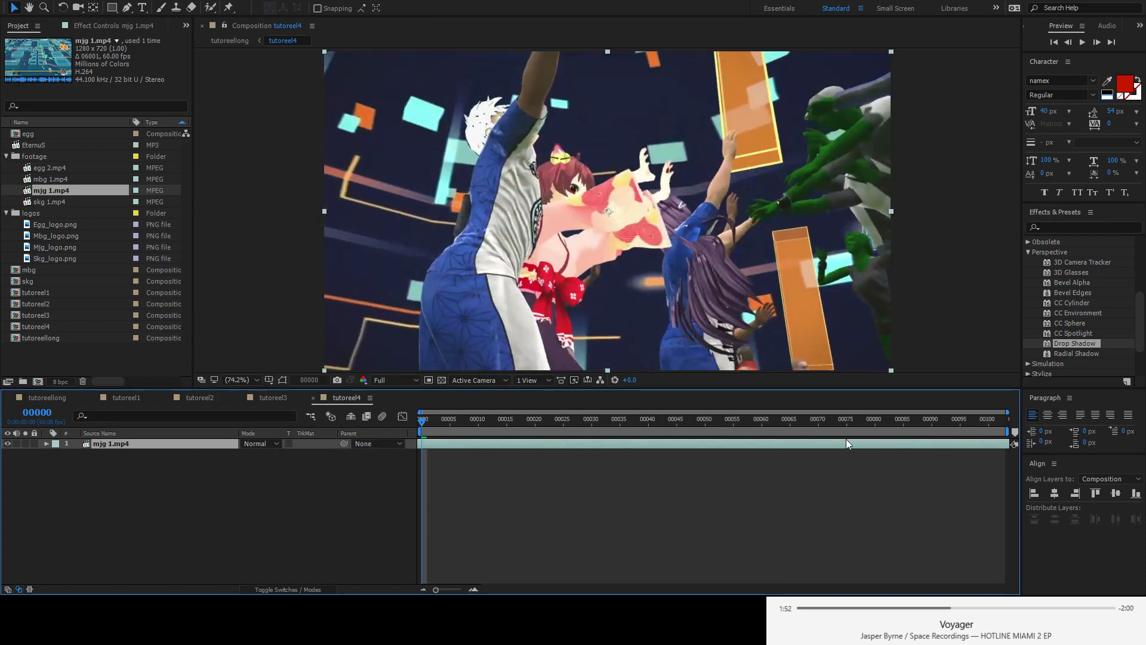
{"action": "left_click_drag", "start_coordinate": [904, 443], "coordinate": [797, 445]}
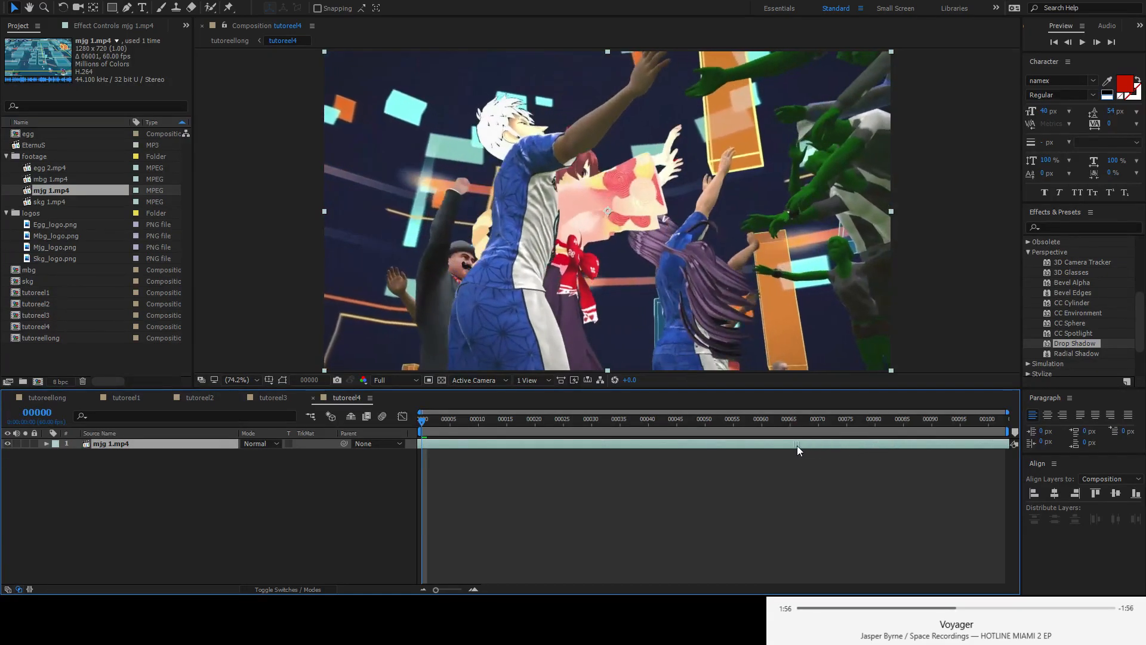
{"action": "key", "text": "space"}
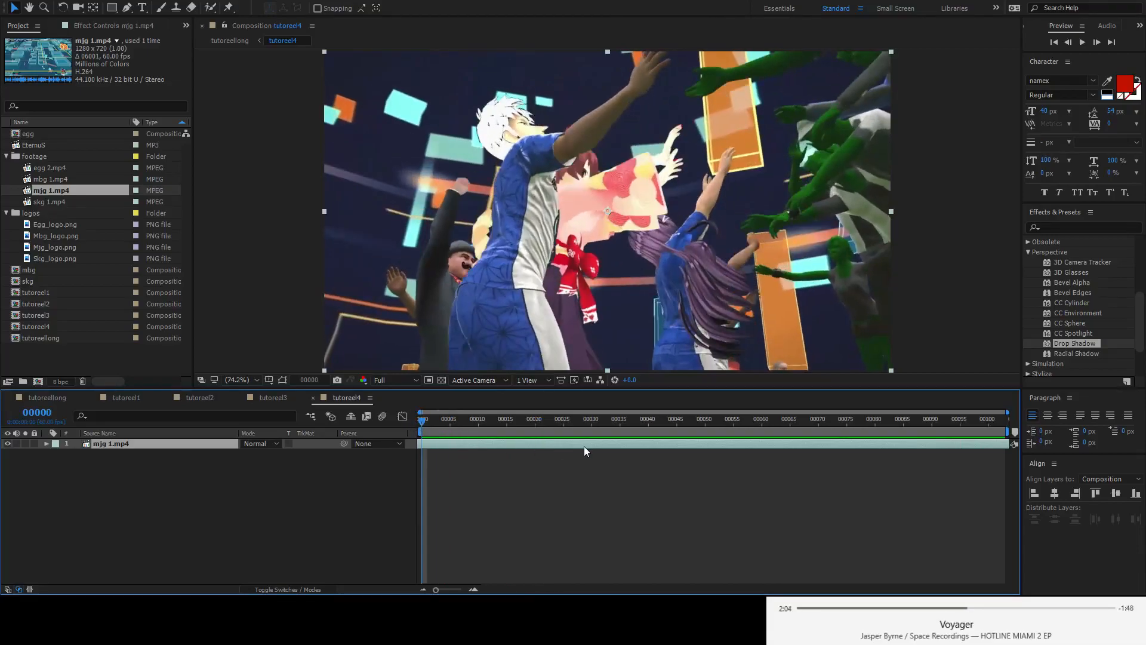
{"action": "left_click", "coordinate": [513, 442]}
{"action": "key", "text": "space"}
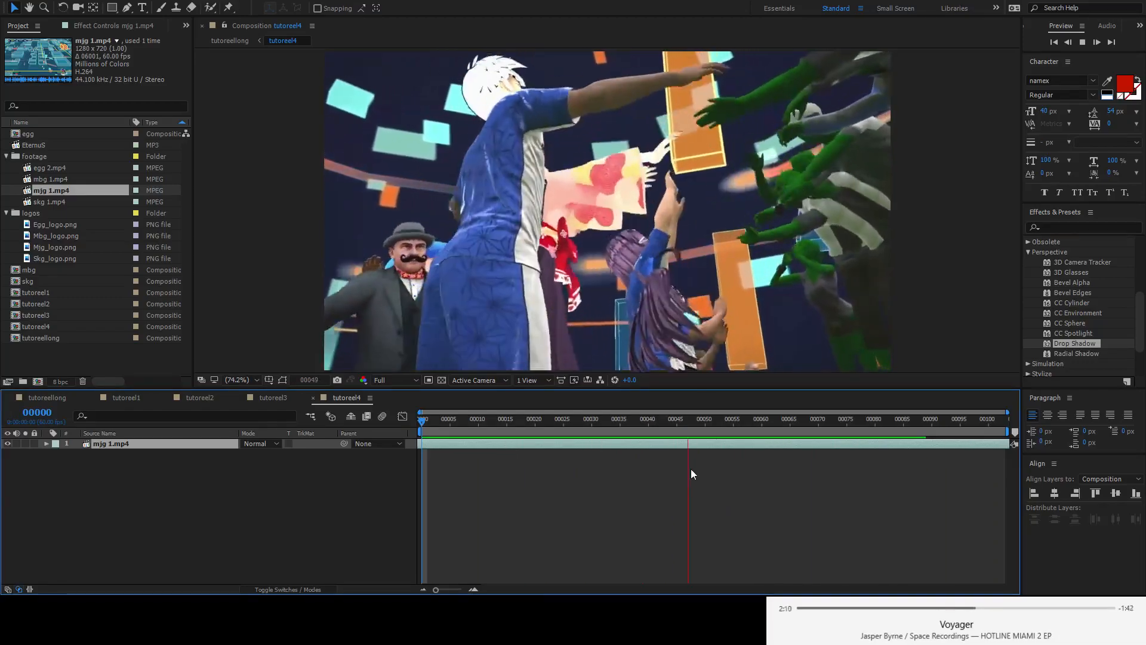
{"action": "key", "text": "space"}
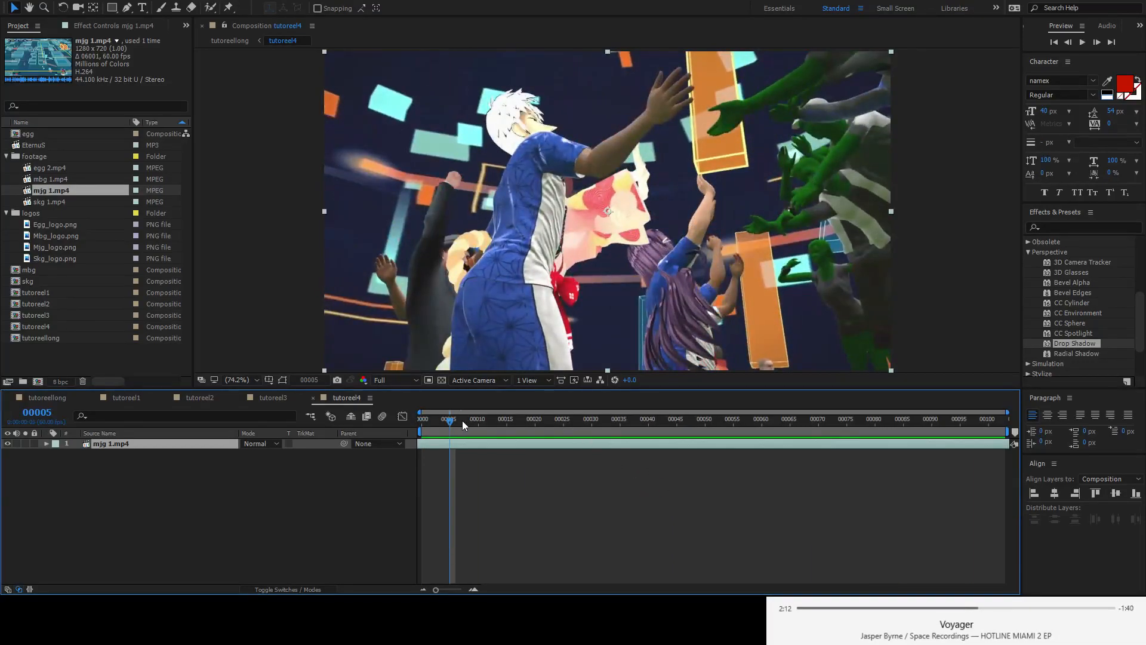
{"action": "left_click_drag", "start_coordinate": [464, 422], "coordinate": [416, 421]}
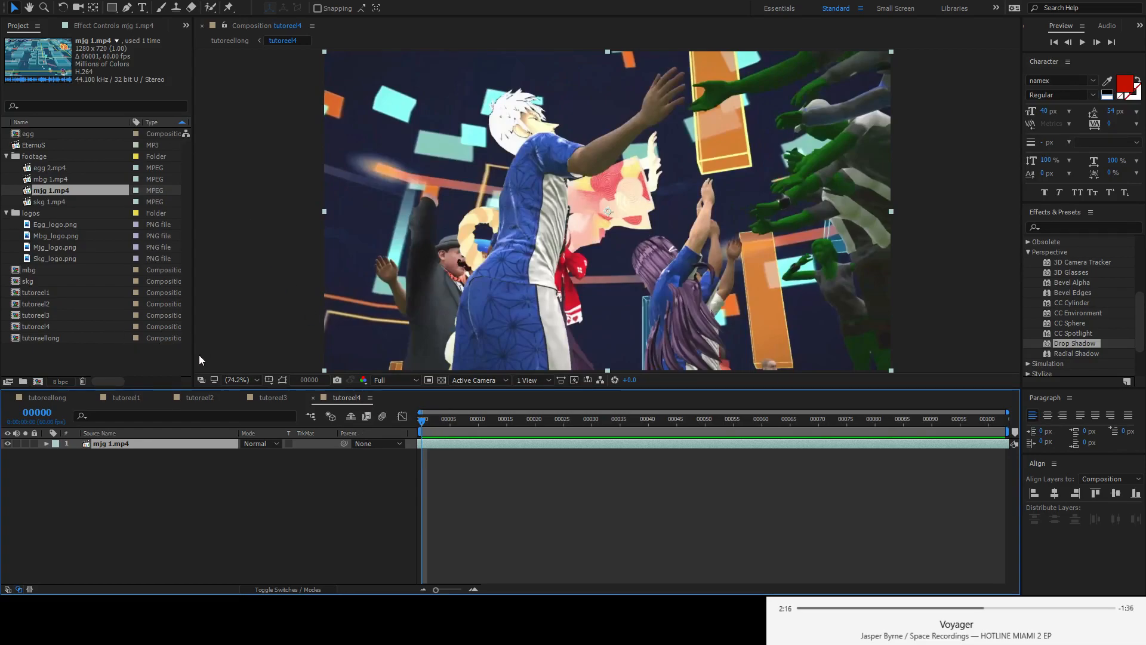
- Copy all layers of the mbg composition, reached through tutoreel1, and paste them into tutoreel4 above the footage
{"action": "left_click", "coordinate": [117, 396]}
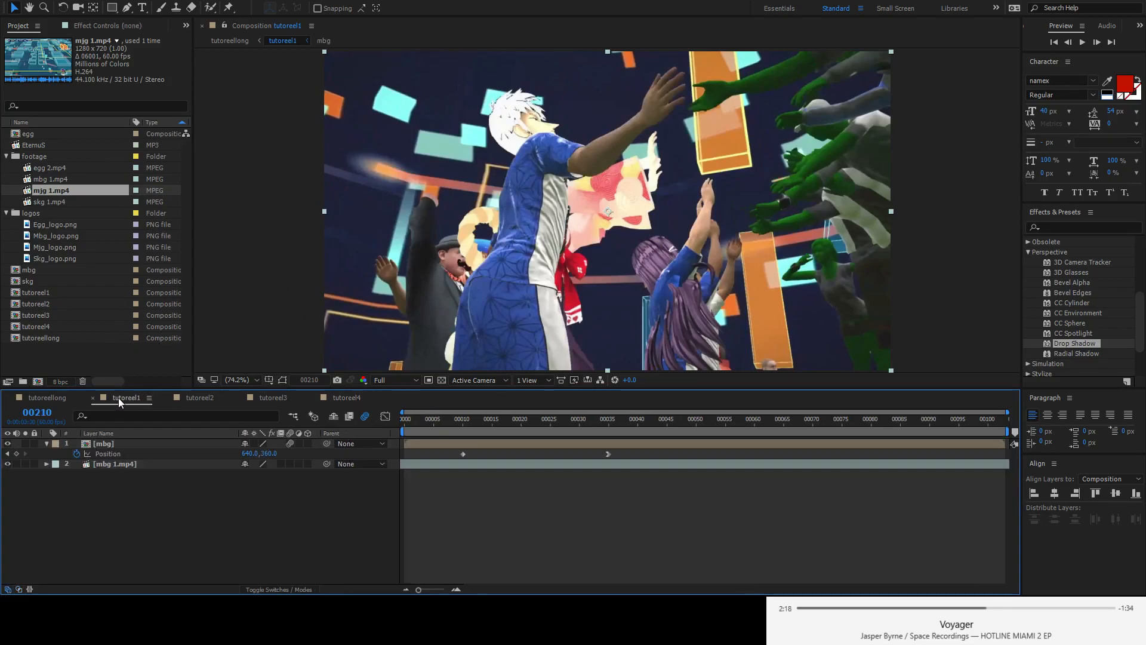
{"action": "left_click", "coordinate": [194, 396]}
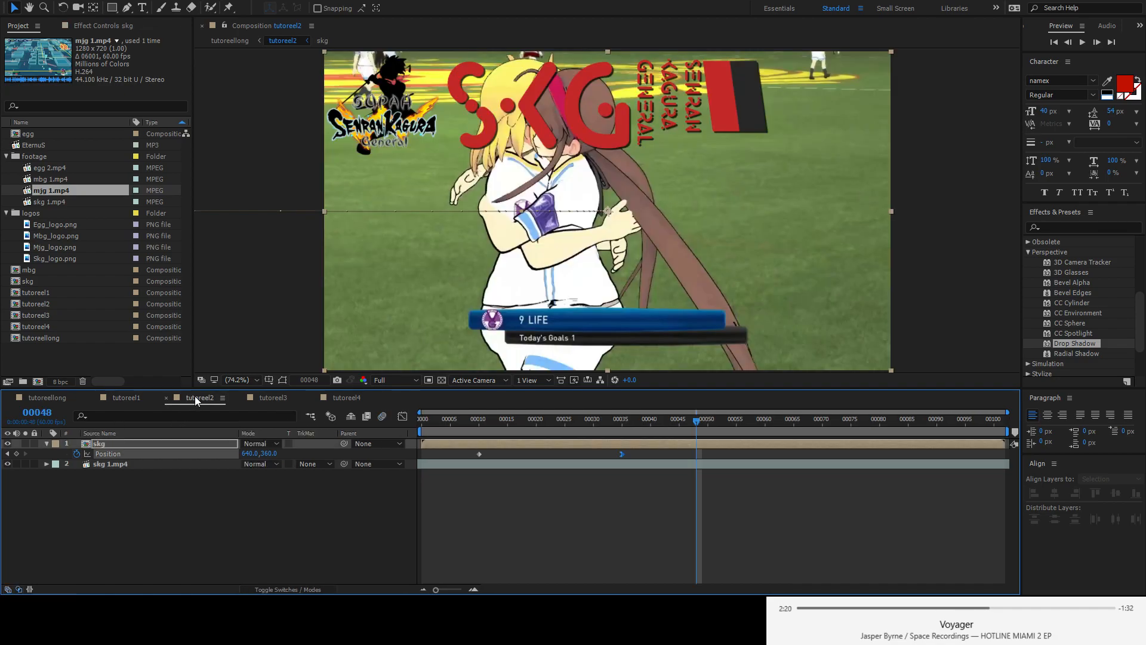
{"action": "left_click", "coordinate": [122, 397]}
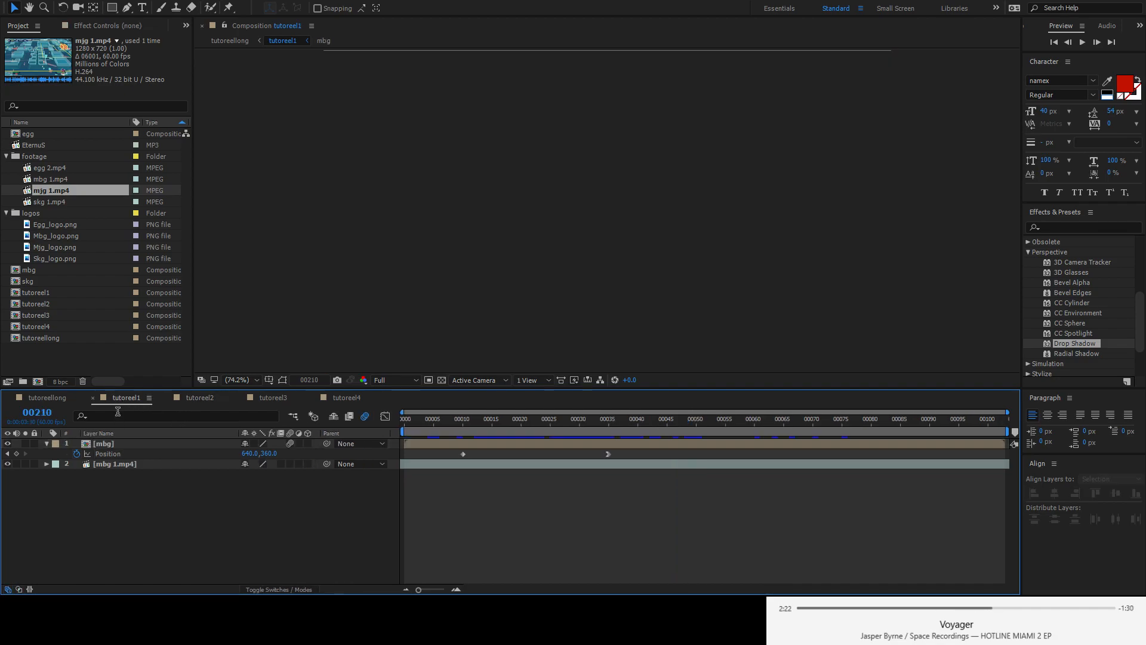
{"action": "left_click", "coordinate": [121, 445]}
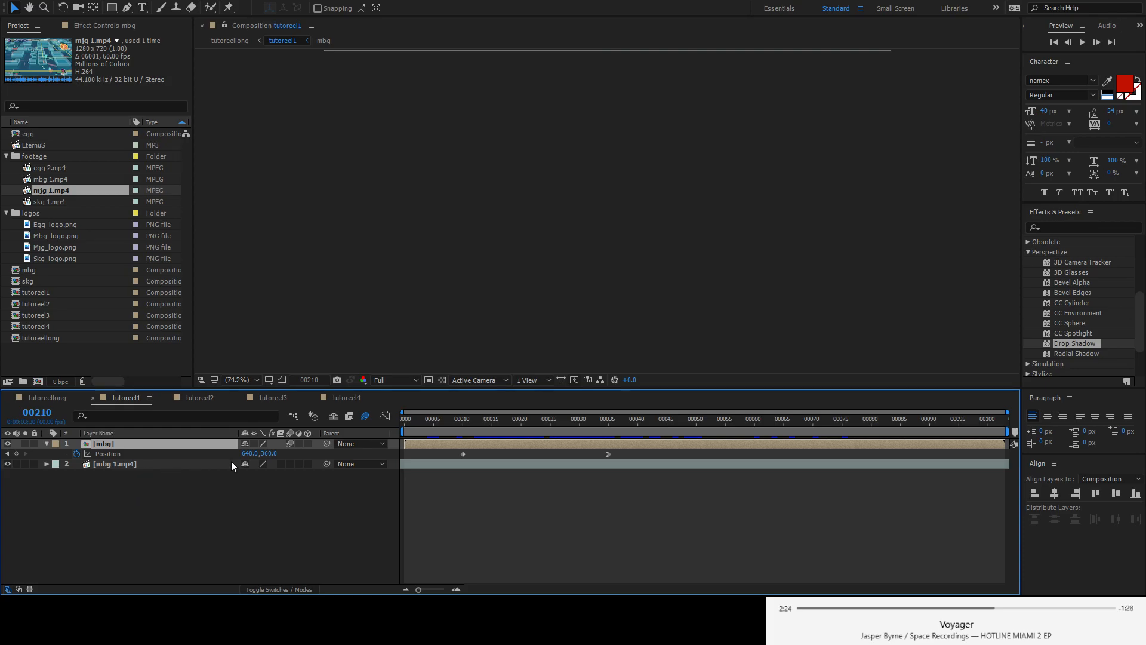
{"action": "left_click_drag", "start_coordinate": [436, 422], "coordinate": [733, 428]}
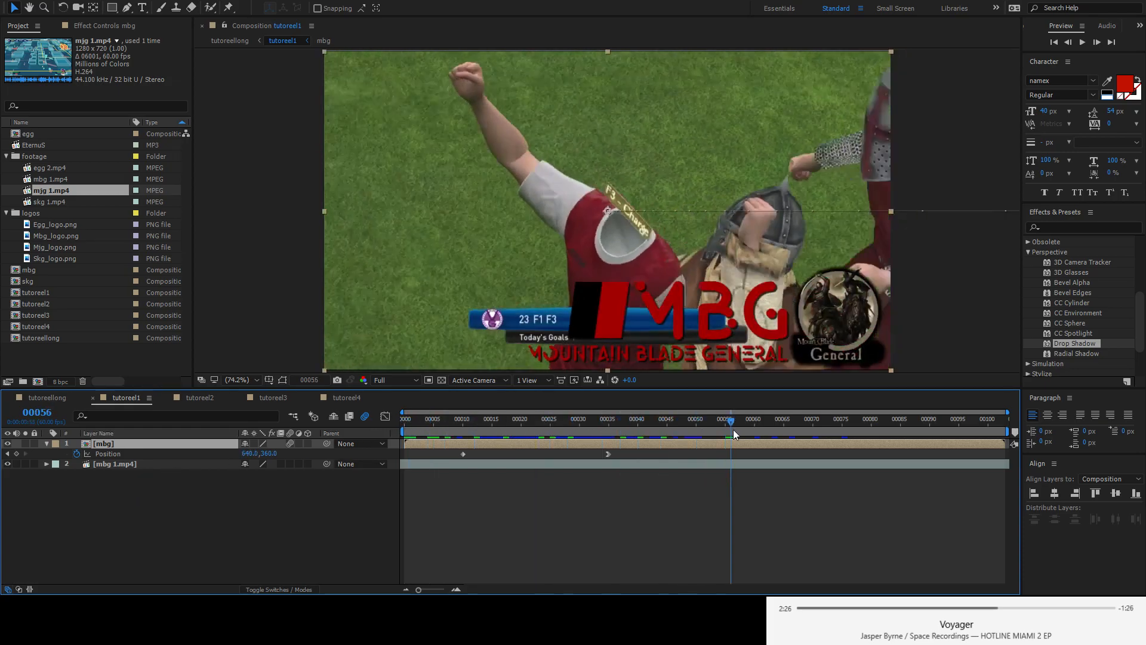
{"action": "double_click", "coordinate": [113, 443]}
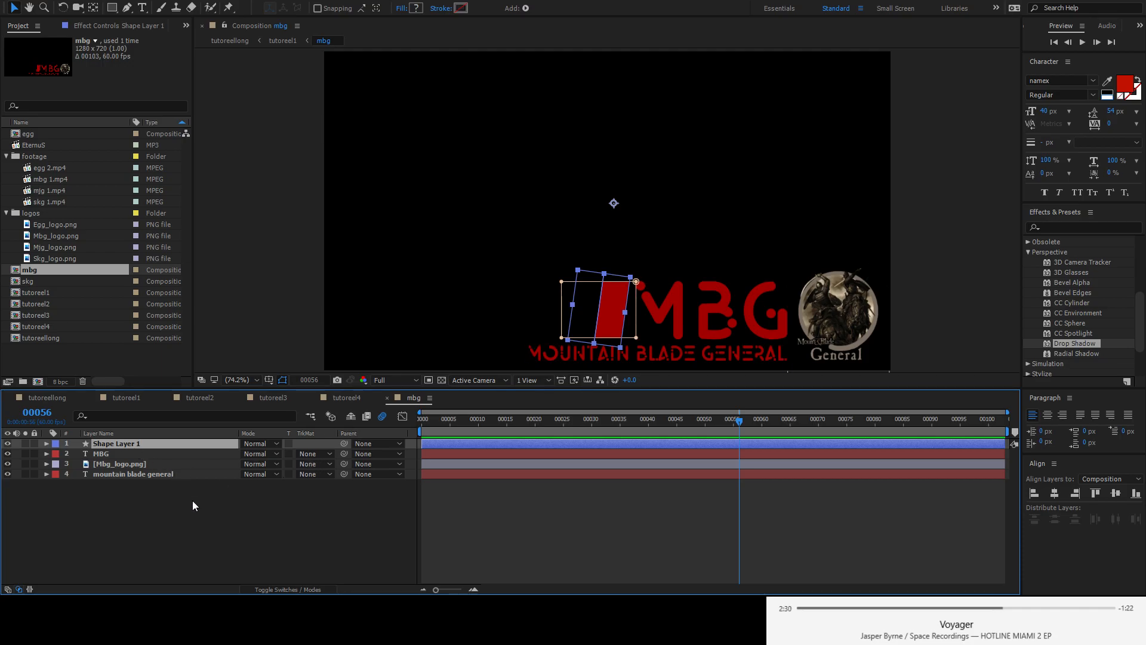
{"action": "key", "text": "ctrl+a"}
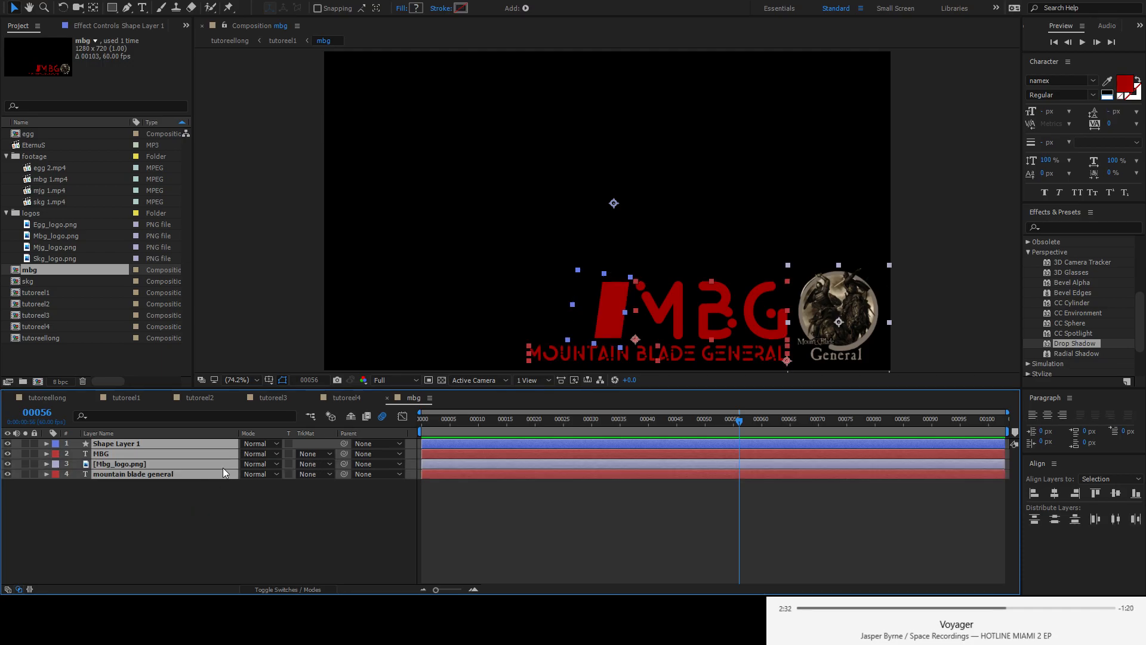
{"action": "left_click", "coordinate": [347, 397]}
{"action": "key", "text": "ctrl+v"}
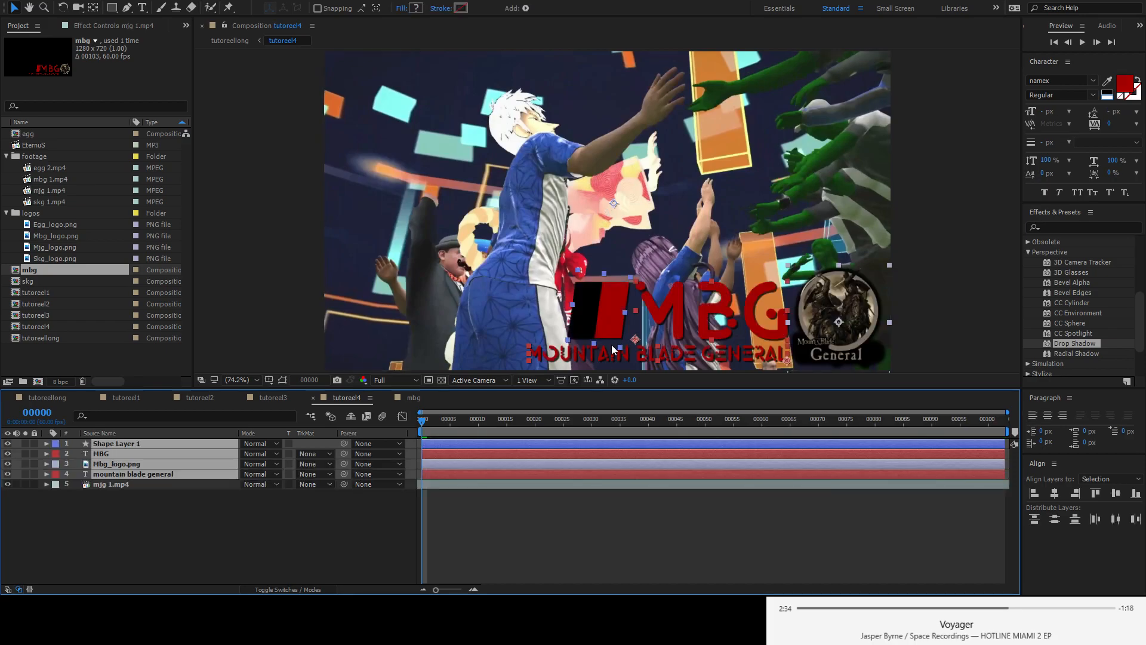
- Change the large MBG text in tutoreel4 to MJG
{"action": "left_click", "coordinate": [142, 8]}
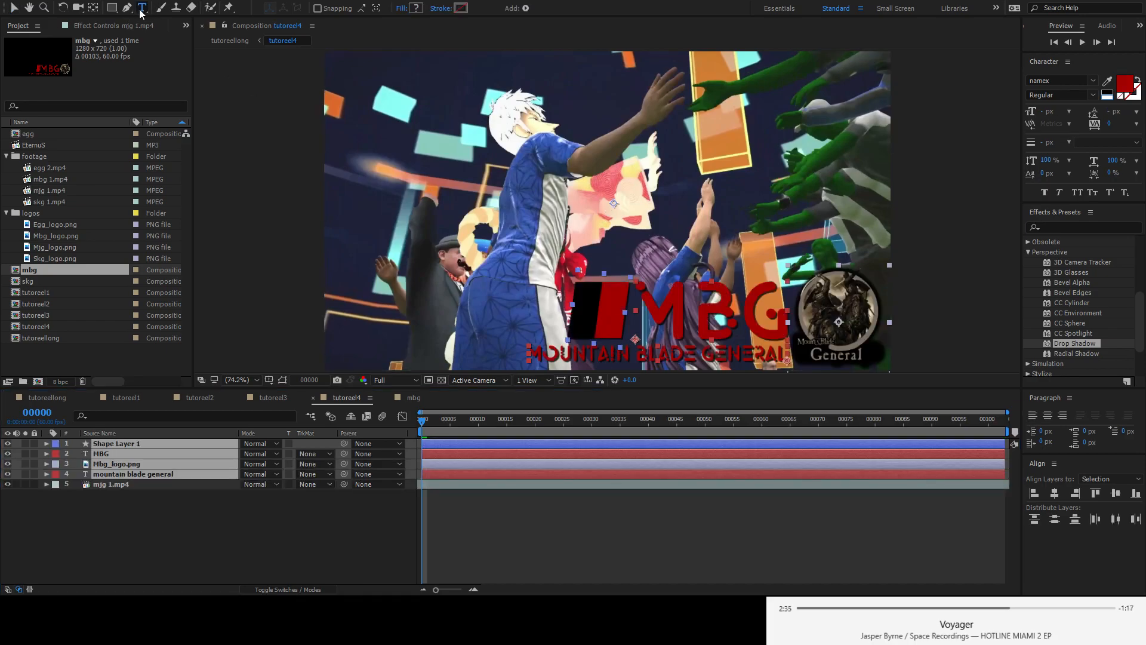
{"action": "left_click", "coordinate": [734, 310]}
{"action": "key", "text": "BackSpace"}
{"action": "type", "text": "j"}
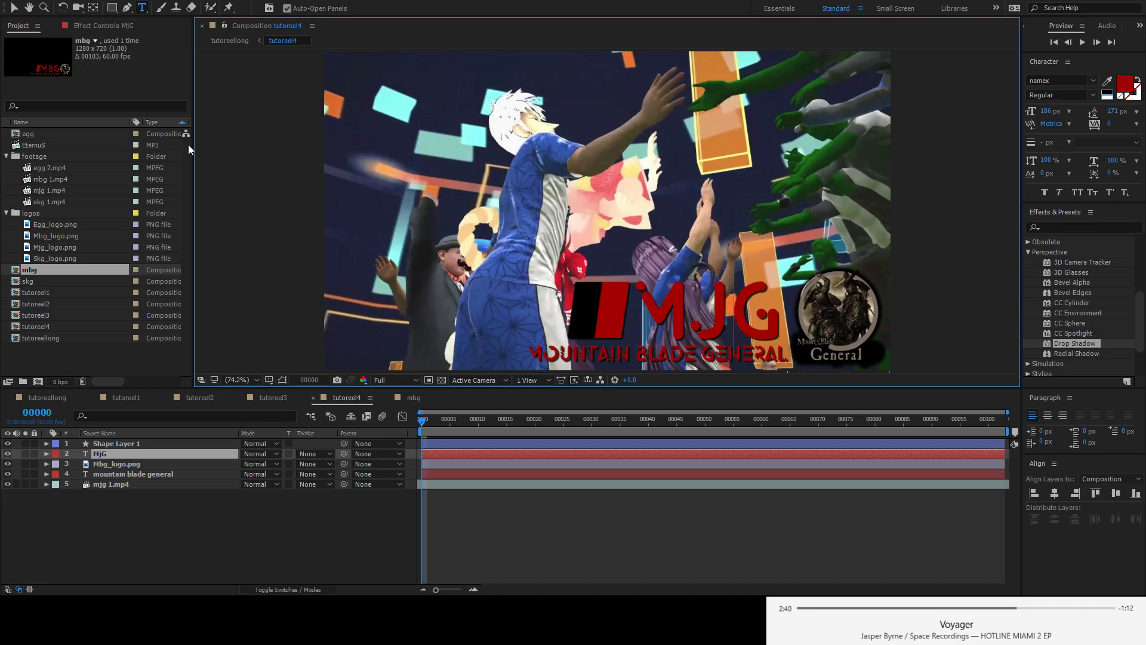
{"action": "left_click", "coordinate": [13, 7]}
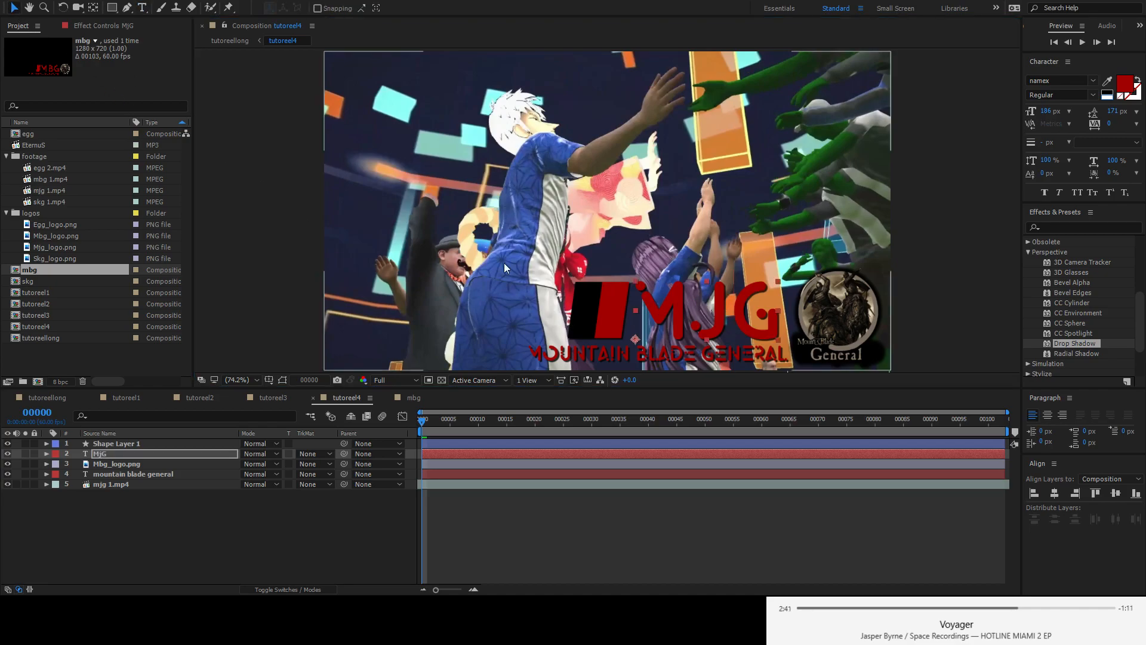
- Replace the mountain blade general text with "mahjong general"
{"action": "left_click", "coordinate": [145, 466]}
{"action": "left_click", "coordinate": [156, 470]}
{"action": "double_click", "coordinate": [663, 349]}
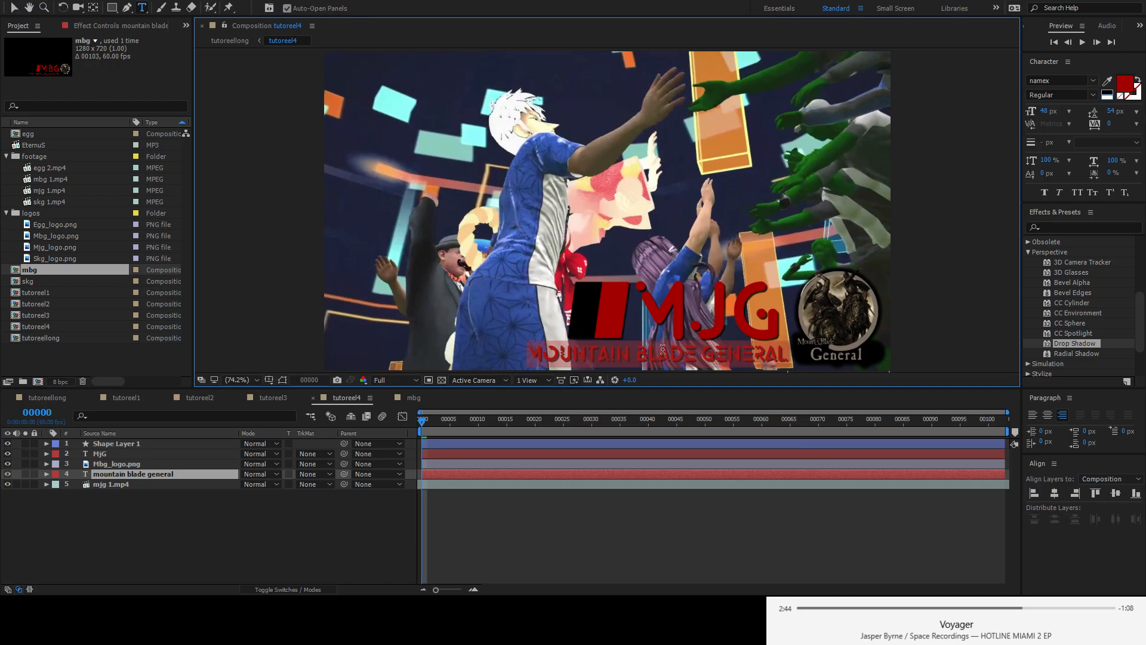
{"action": "type", "text": "mah"}
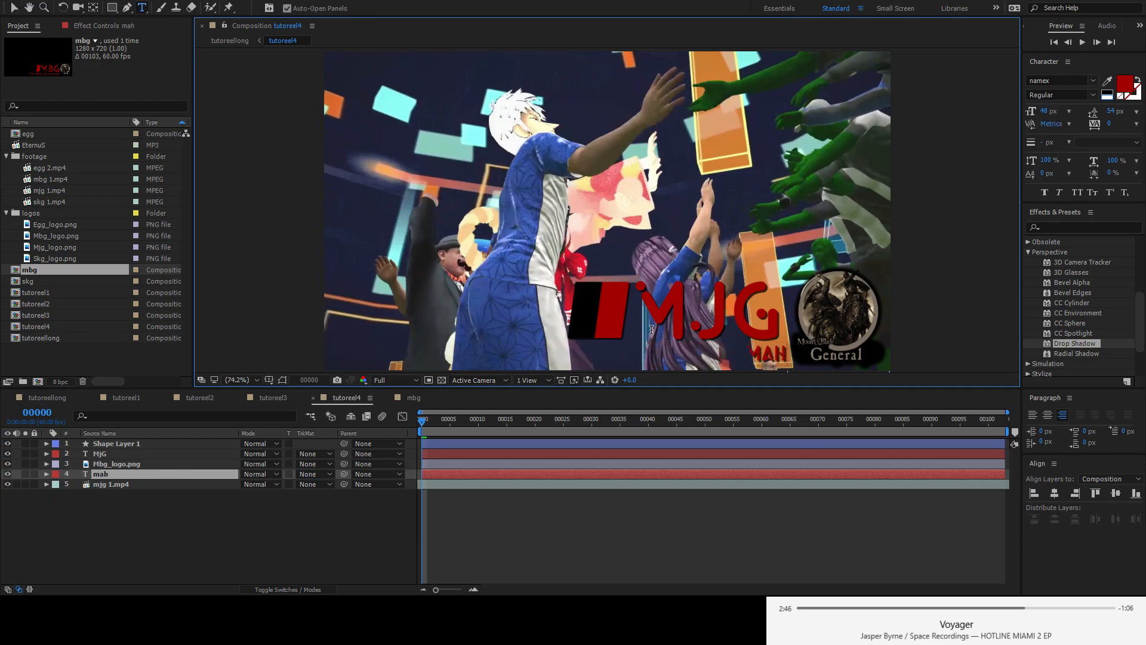
{"action": "type", "text": "jong general"}
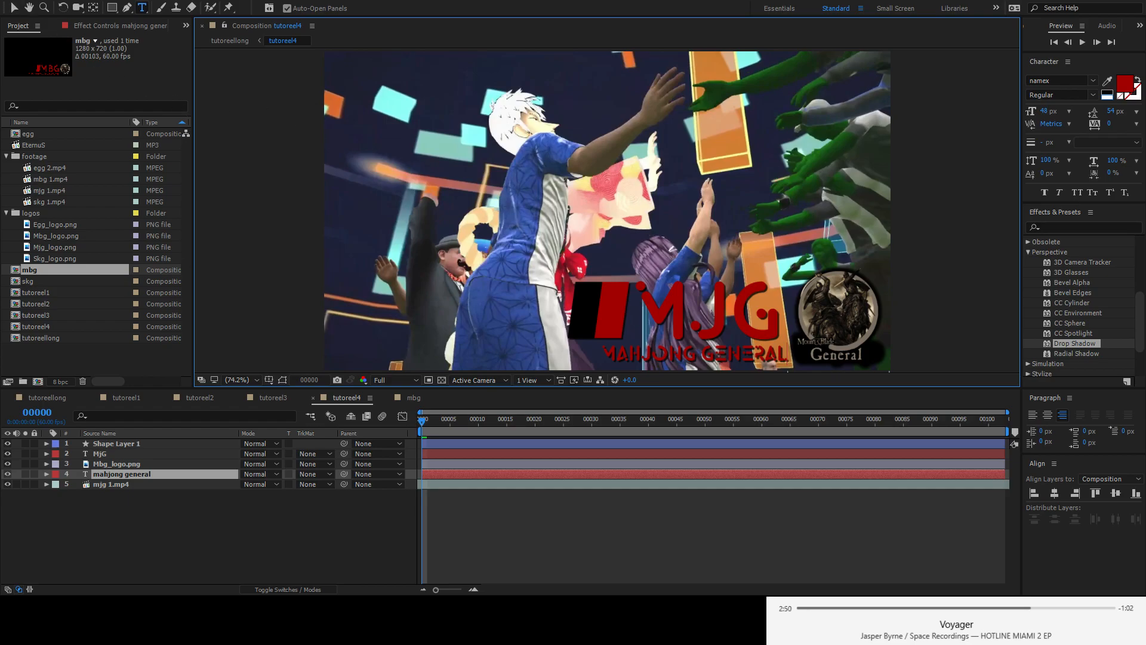
{"action": "left_click", "coordinate": [13, 7]}
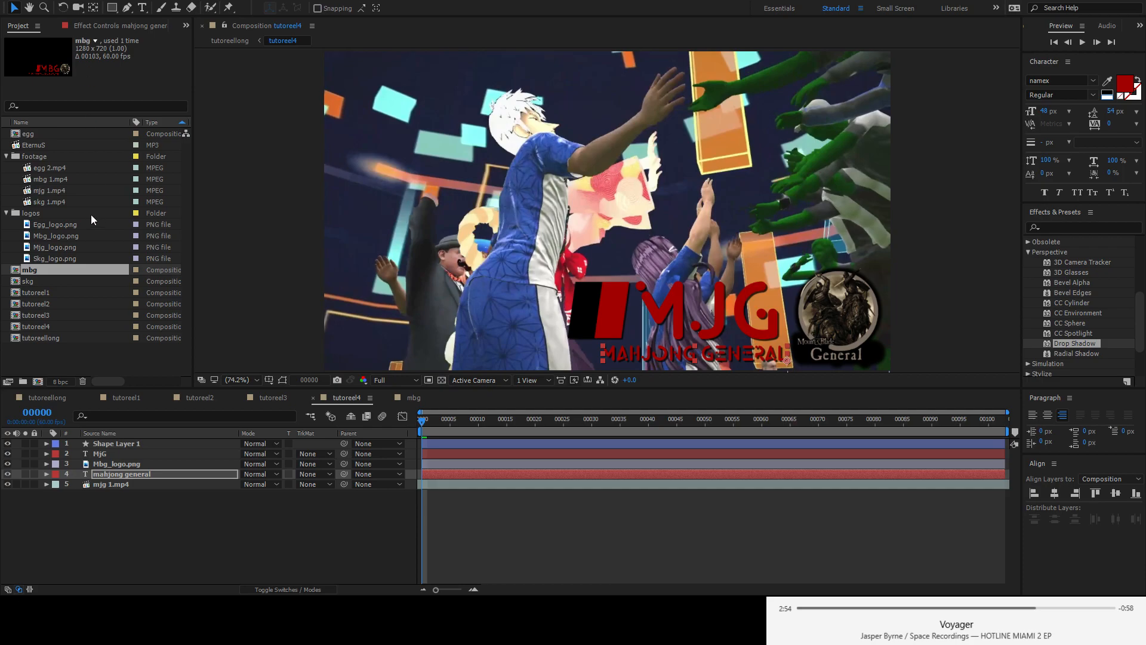
- Add Mjg_logo.png at 17% scale over the old logo beside the MJG text, and delete the Mbg_logo.png layer
{"action": "left_click_drag", "start_coordinate": [51, 246], "coordinate": [569, 278]}
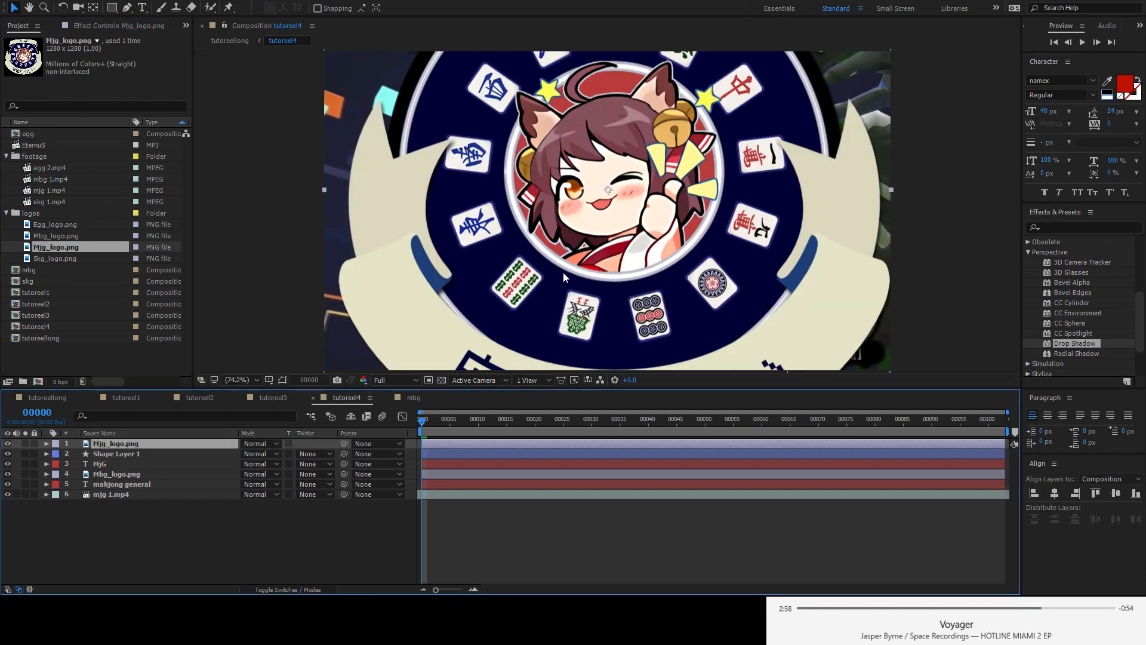
{"action": "key", "text": "s"}
{"action": "left_click_drag", "start_coordinate": [263, 454], "coordinate": [215, 458]}
{"action": "left_click_drag", "start_coordinate": [621, 200], "coordinate": [853, 326]}
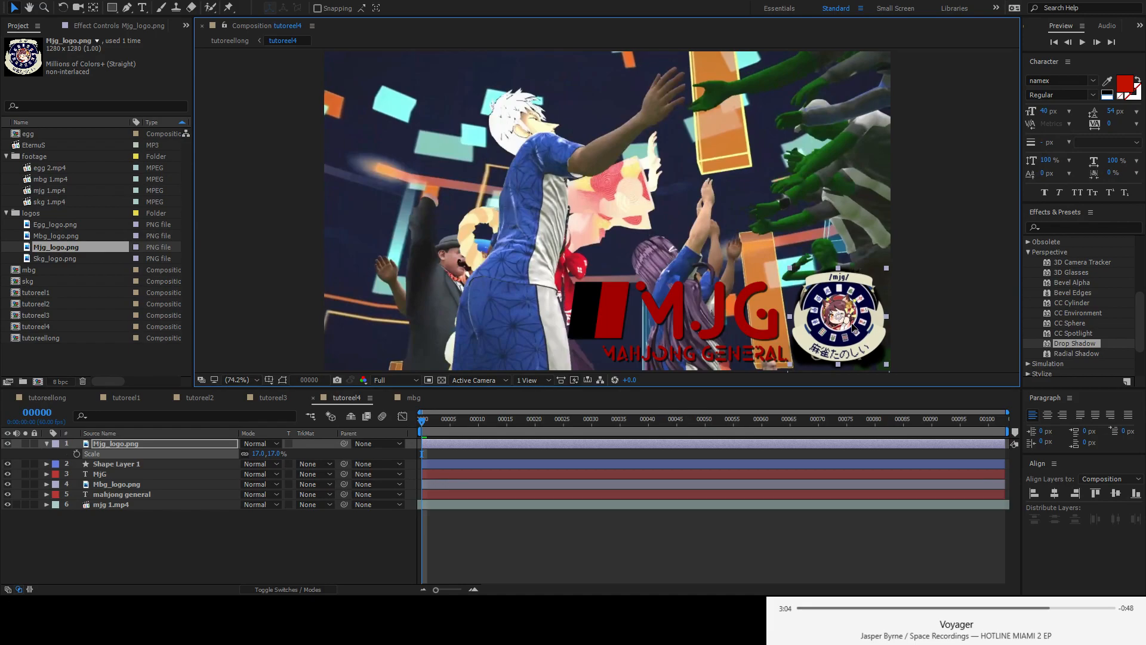
{"action": "left_click", "coordinate": [118, 478]}
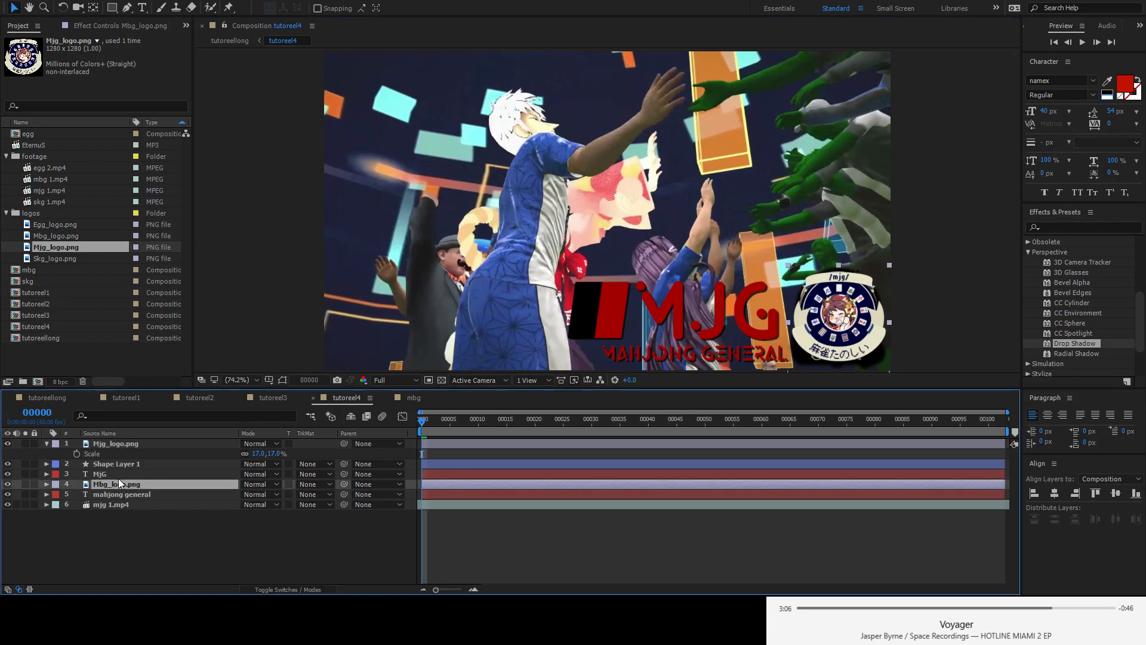
{"action": "key", "text": "Delete"}
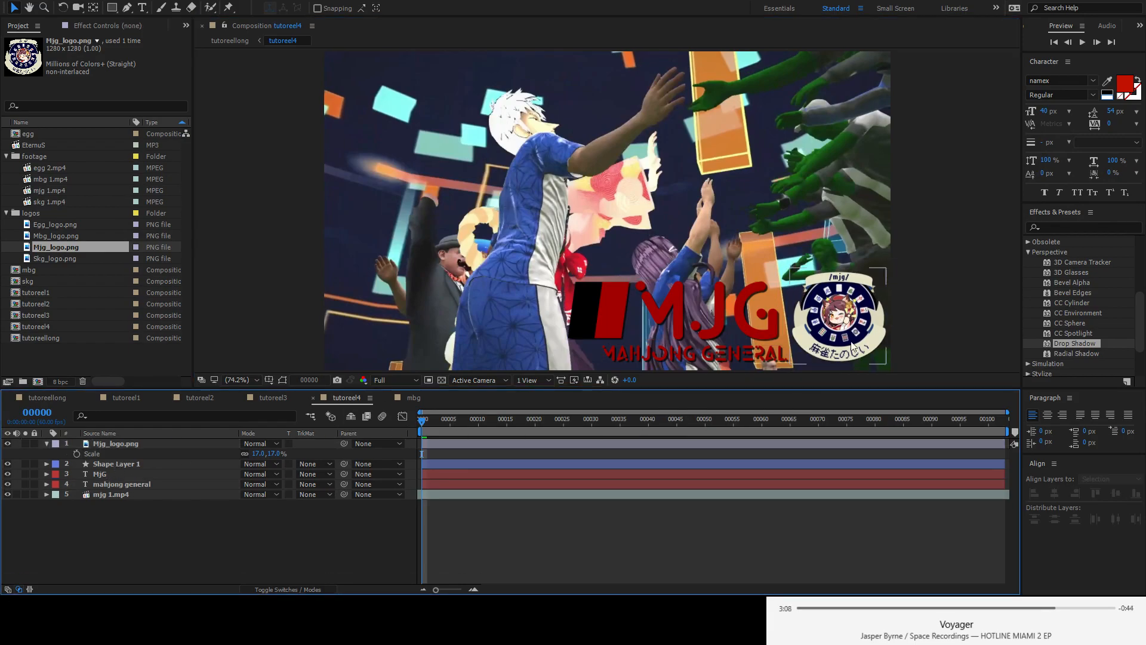
- Nudge the Mjg_logo.png layer slightly down and left to line it up beside the text, and deselect it
{"action": "left_click", "coordinate": [860, 320]}
{"action": "key", "text": "Down"}
{"action": "key", "text": "Down"}
{"action": "key", "text": "Down"}
{"action": "key", "text": "Down"}
{"action": "key", "text": "Down"}
{"action": "key", "text": "Down"}
{"action": "key", "text": "Down"}
{"action": "key", "text": "Down"}
{"action": "key", "text": "Down"}
{"action": "key", "text": "Down"}
{"action": "key", "text": "Down"}
{"action": "key", "text": "Down"}
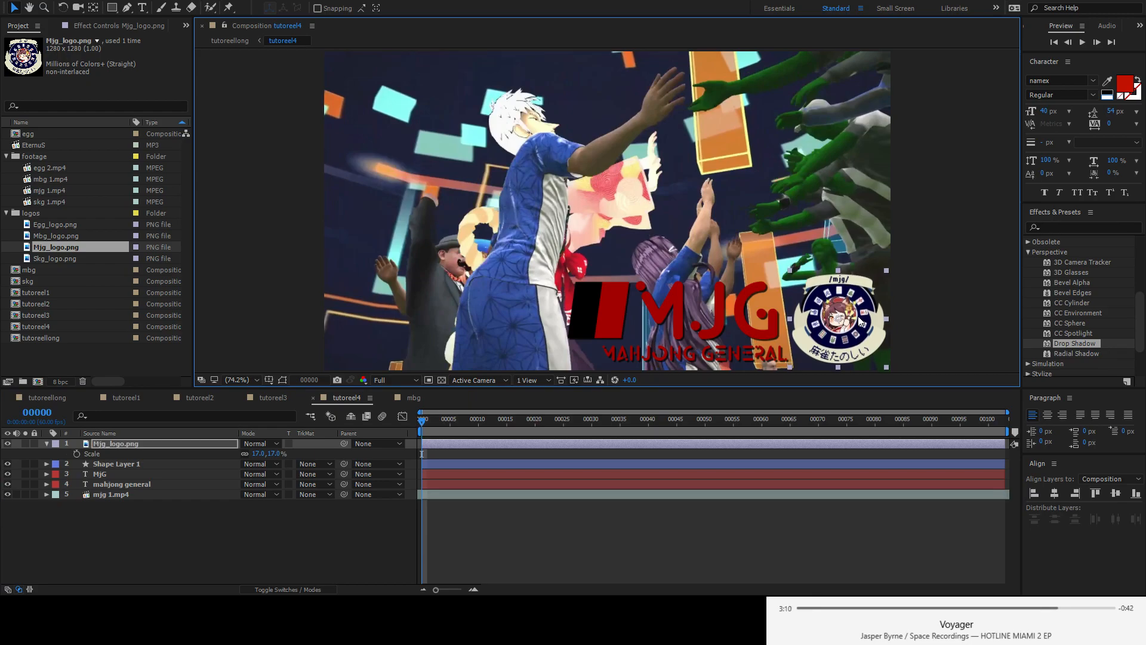
{"action": "key", "text": "Up"}
{"action": "key", "text": "Up"}
{"action": "key", "text": "Up"}
{"action": "key", "text": "Up"}
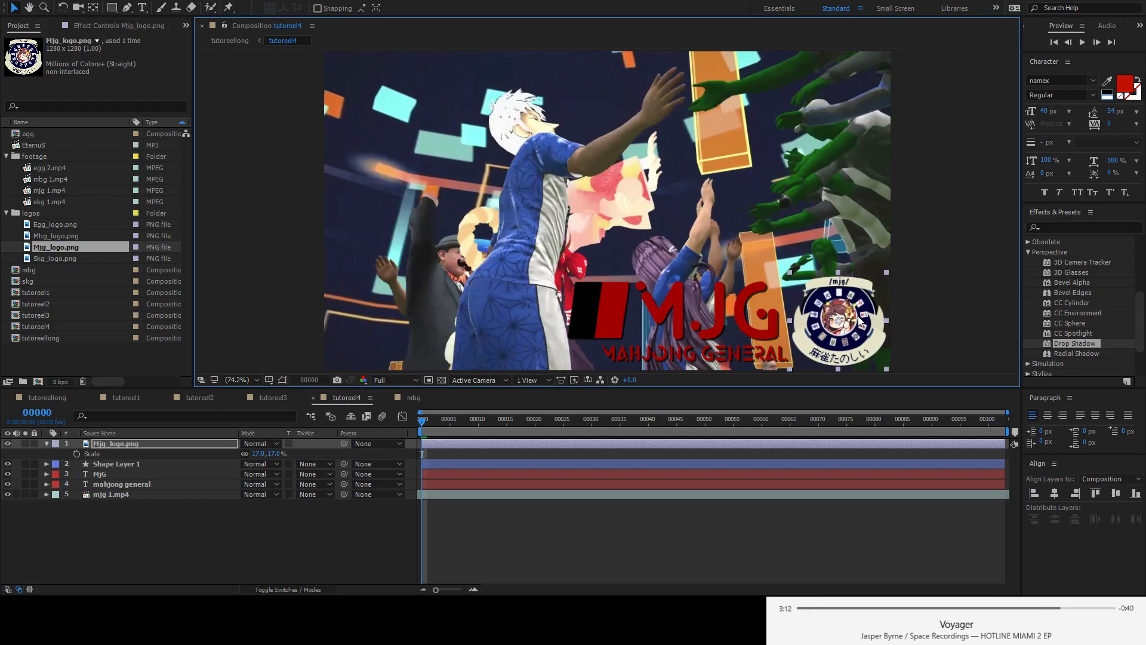
{"action": "key", "text": "Left"}
{"action": "key", "text": "Left"}
{"action": "key", "text": "Left"}
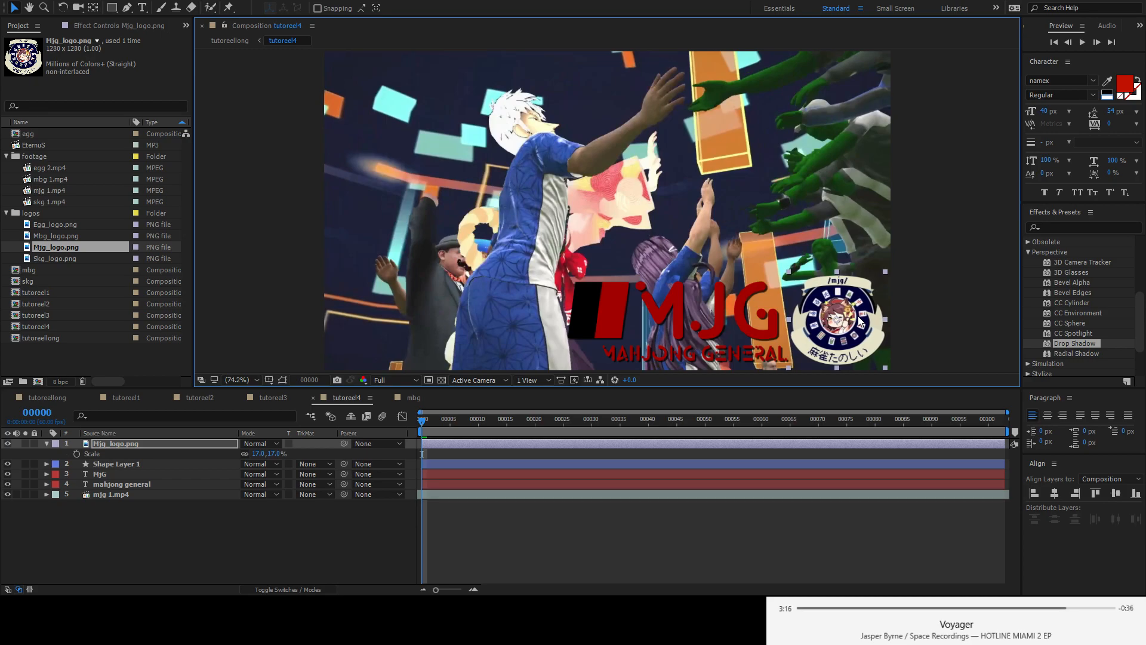
{"action": "left_click", "coordinate": [766, 527]}
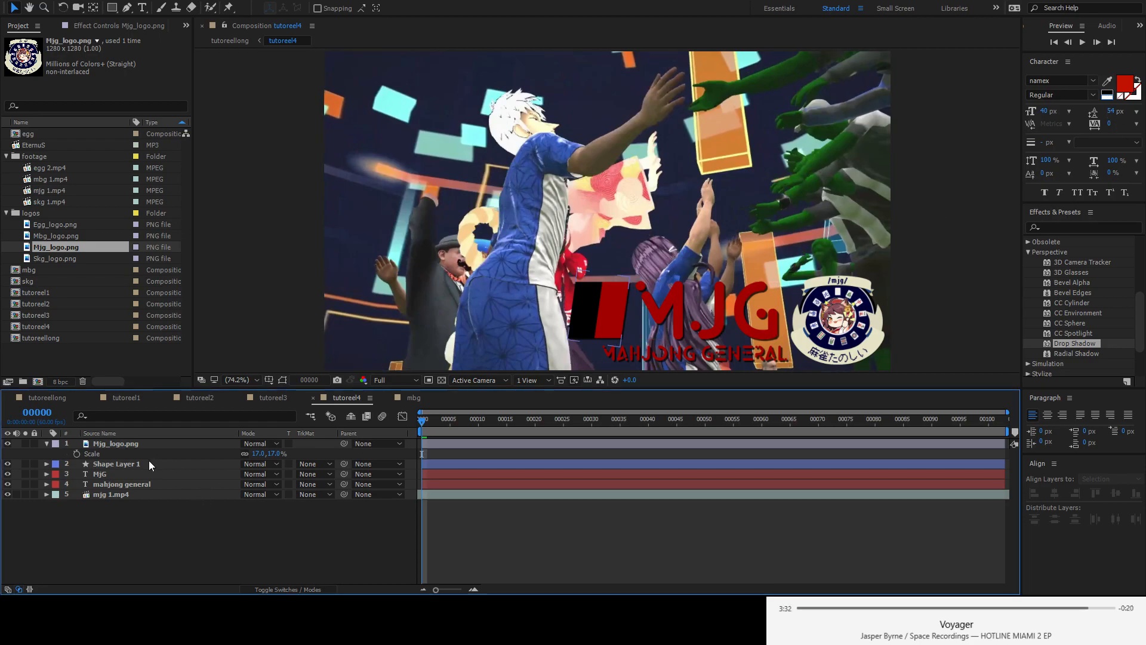
- Recolour the MJG and mahjong general text layers with the blue sampled from the player's kit
{"action": "left_click", "coordinate": [113, 474]}
{"action": "left_click", "coordinate": [127, 483], "text": "shift"}
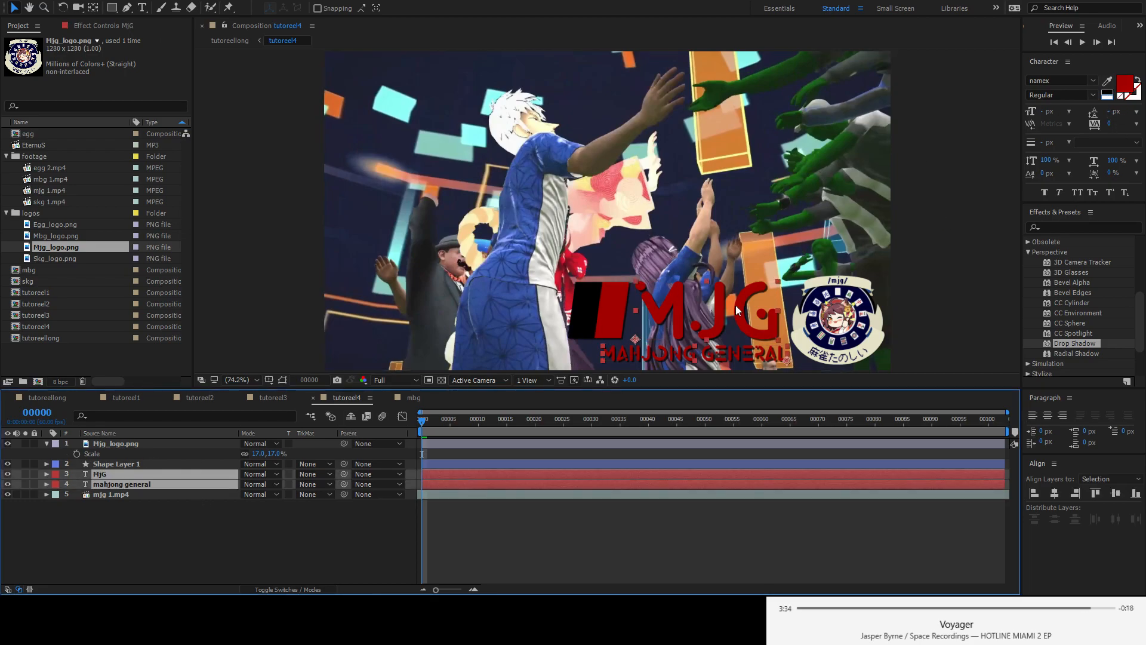
{"action": "left_click", "coordinate": [1107, 81]}
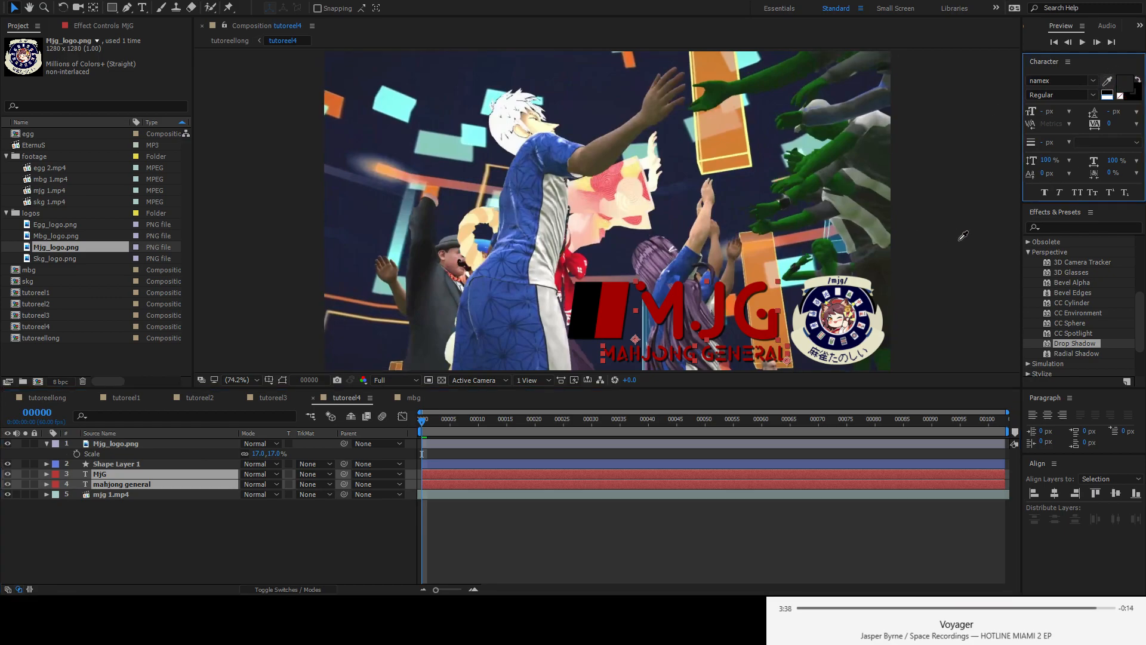
{"action": "left_click", "coordinate": [513, 281]}
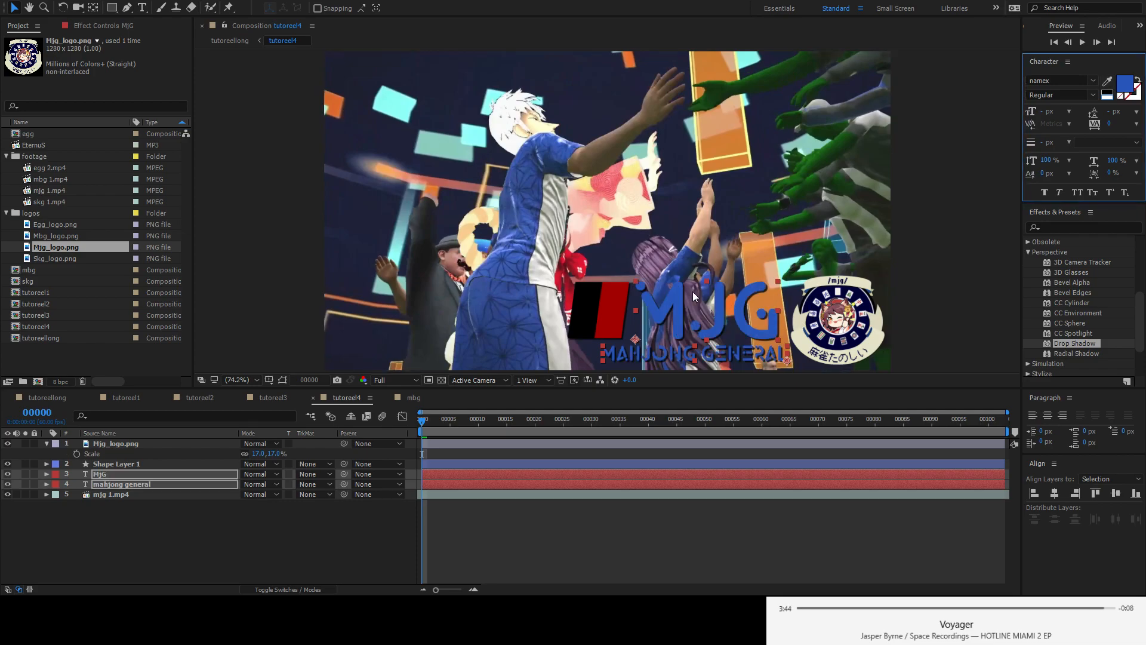
- Recolour the fill of Rectangle 1 in Shape Layer 1 with the blue used for the MJG text
{"action": "left_click", "coordinate": [624, 302]}
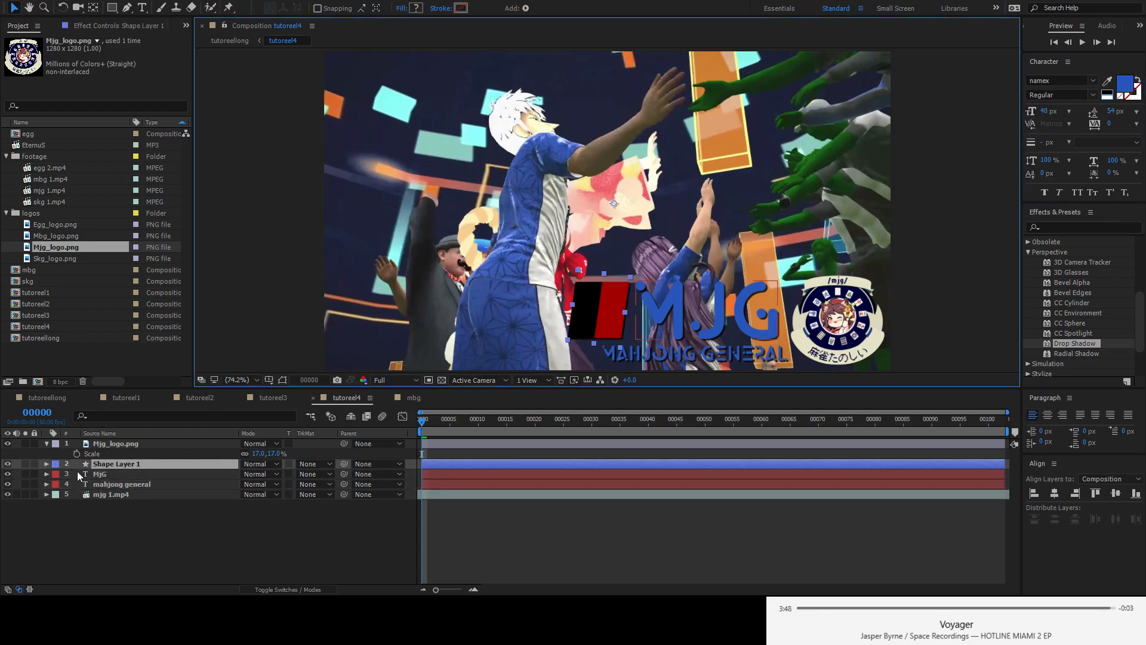
{"action": "left_click", "coordinate": [51, 464]}
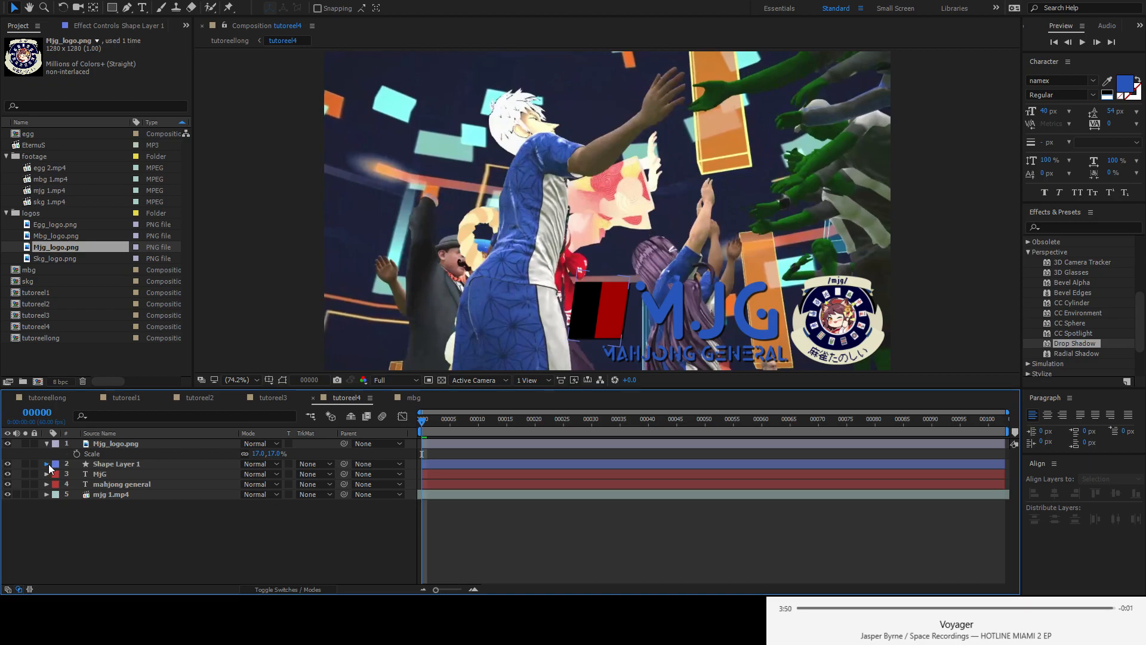
{"action": "left_click", "coordinate": [47, 464]}
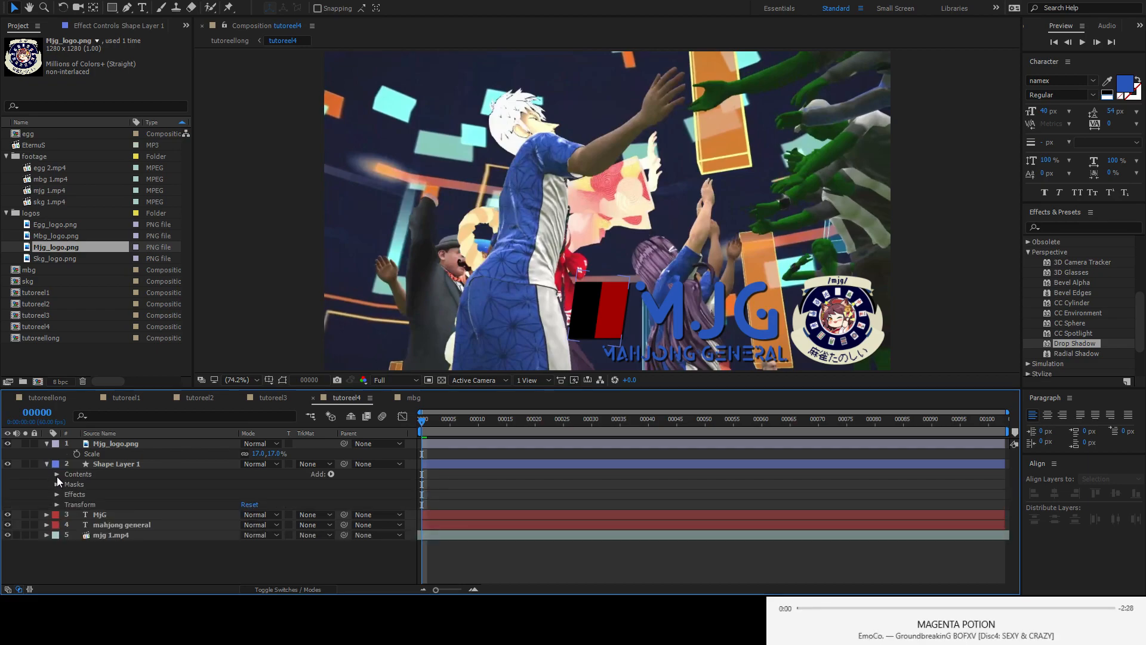
{"action": "left_click", "coordinate": [57, 474]}
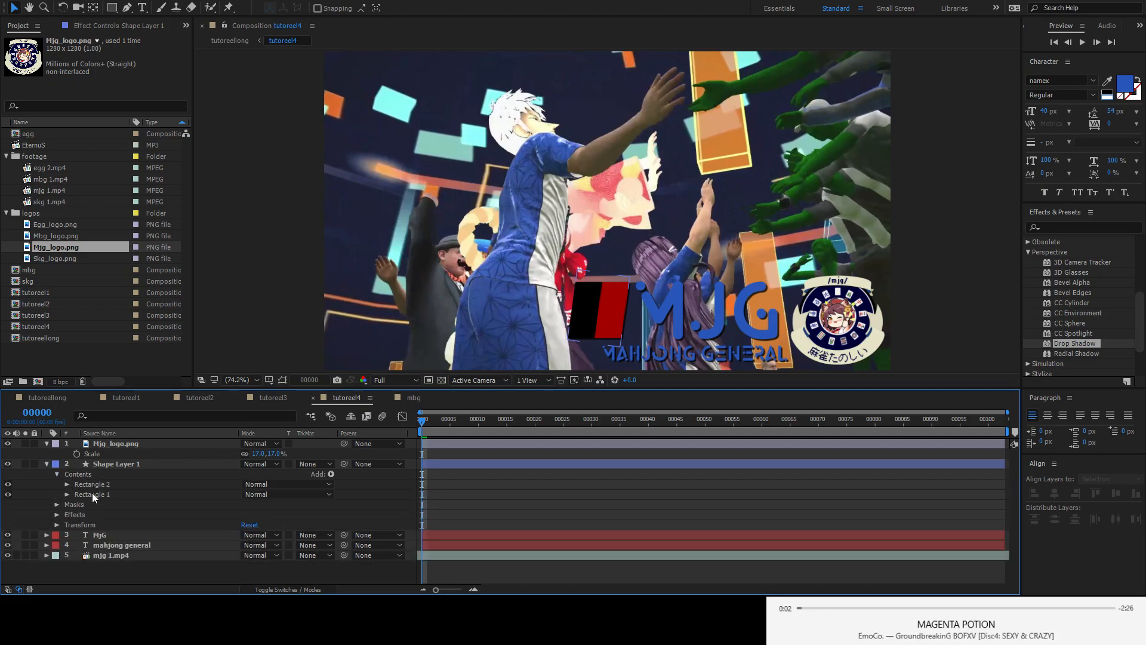
{"action": "left_click", "coordinate": [92, 494]}
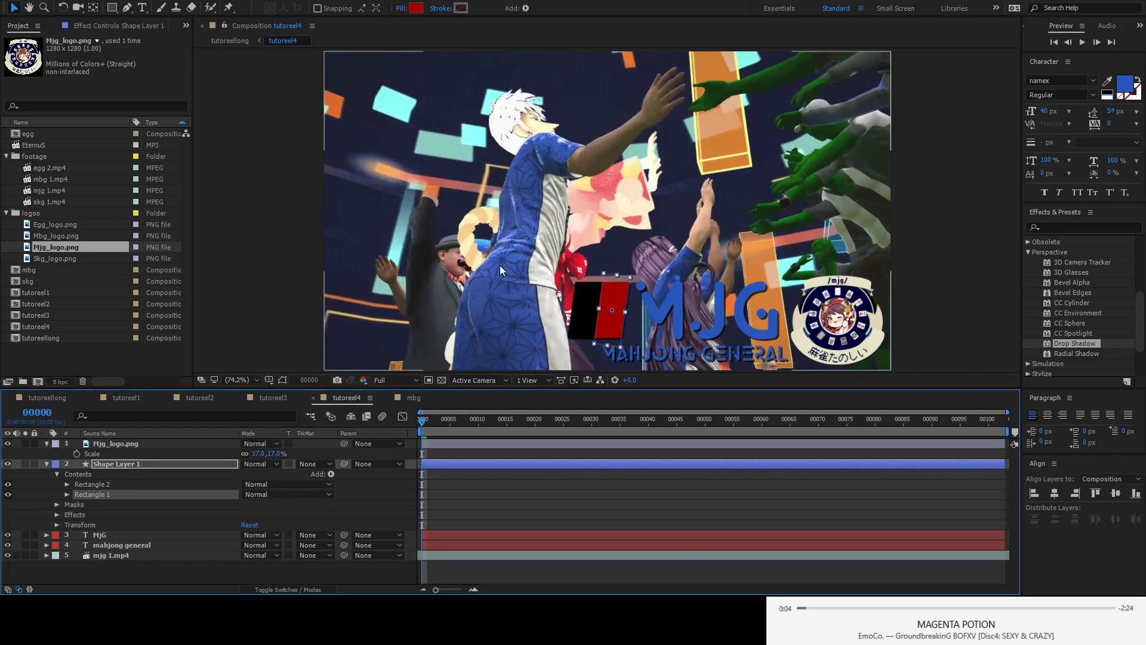
{"action": "left_click", "coordinate": [417, 8]}
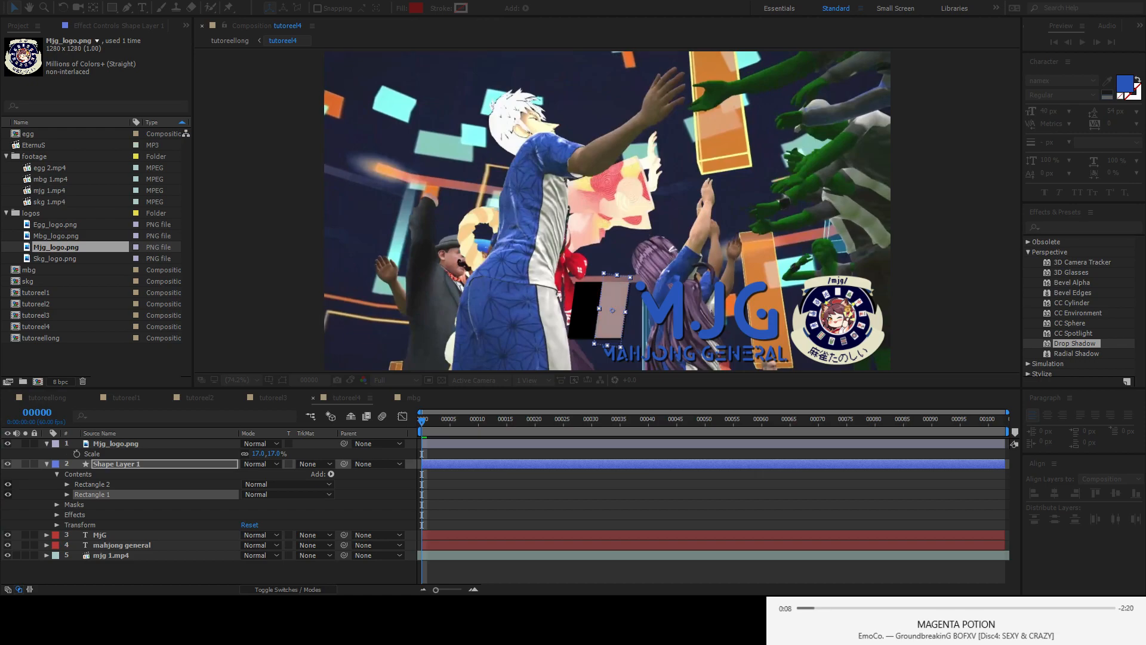
{"action": "key", "text": "Return"}
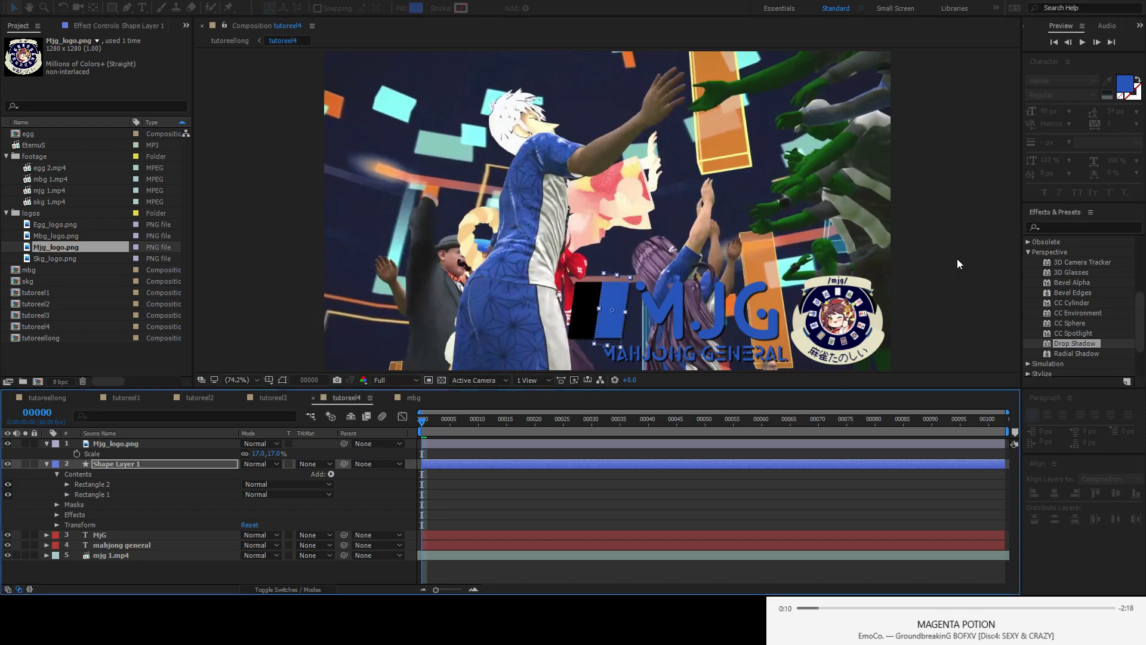
- Recolour the fill of Rectangle 2 in Shape Layer 1 with the kit's light grey-white and deselect it
{"action": "left_click", "coordinate": [106, 483]}
{"action": "left_click", "coordinate": [416, 7]}
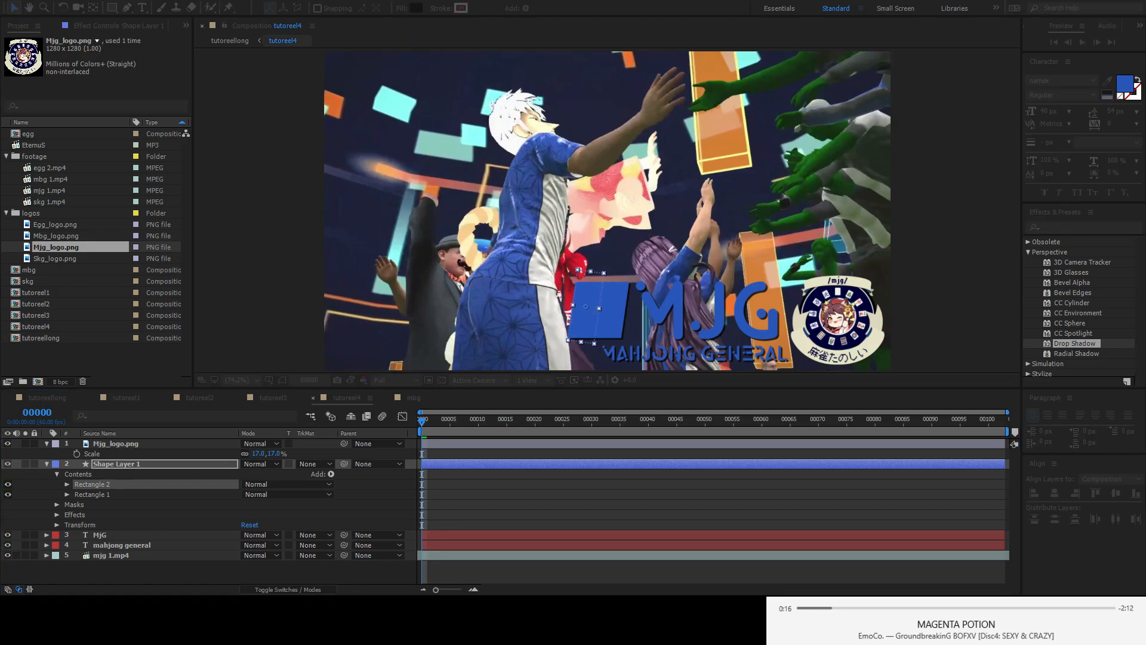
{"action": "key", "text": "Return"}
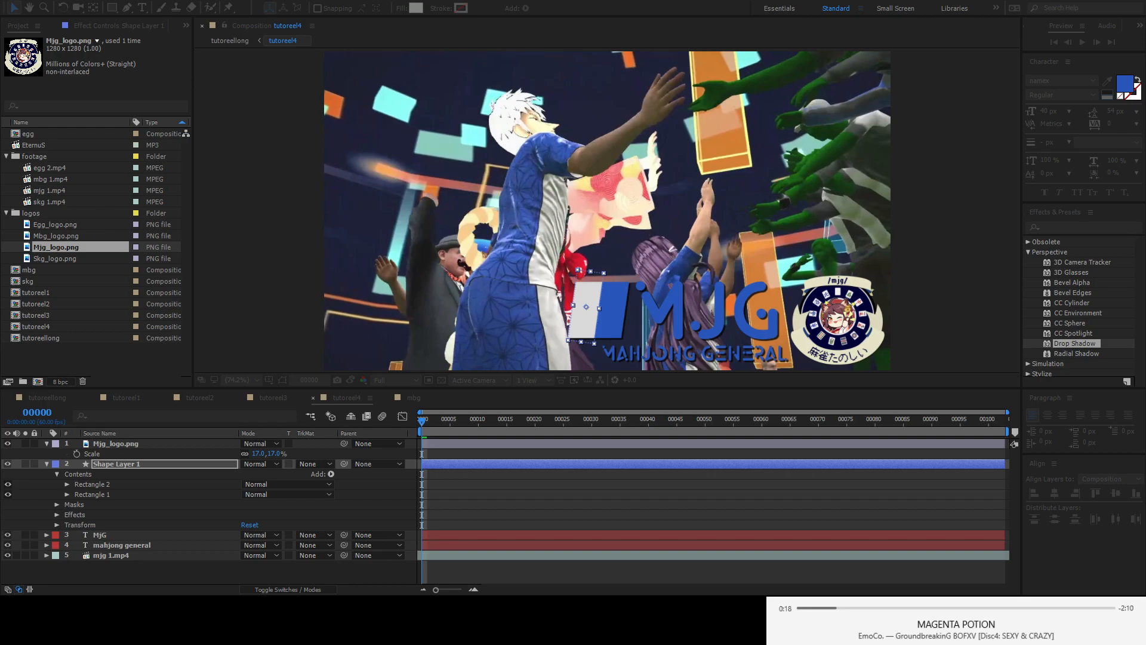
{"action": "left_click", "coordinate": [693, 495]}
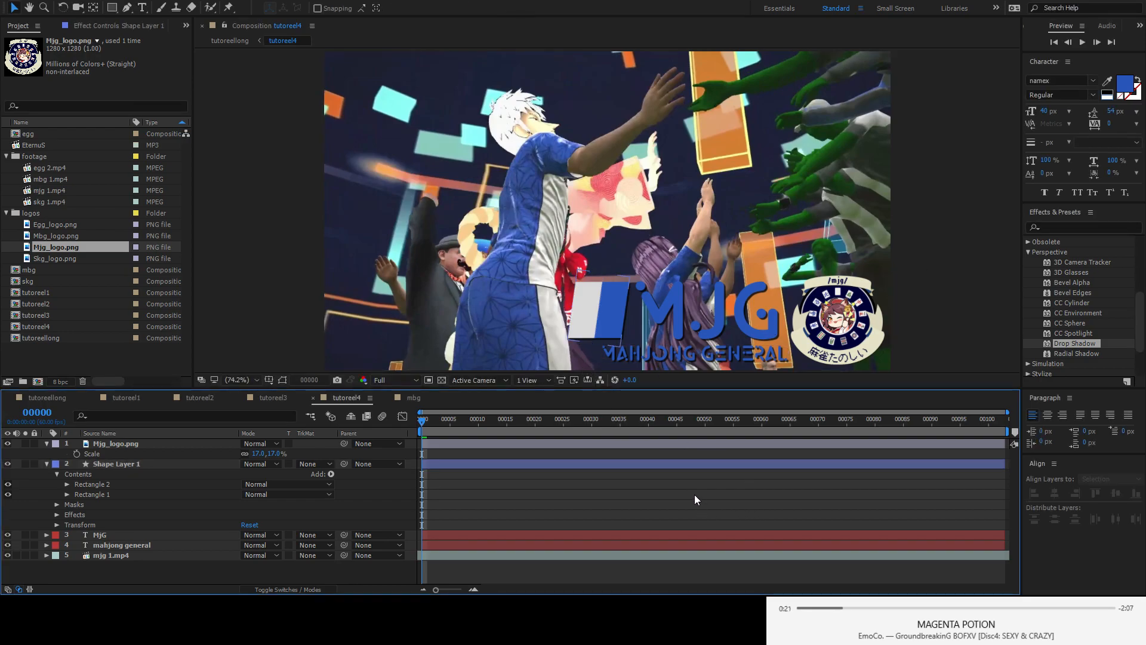
- Pre-compose Mjg_logo.png, Shape Layer 1, MJG and mahjong general into a composition named mjg
{"action": "left_click", "coordinate": [131, 445]}
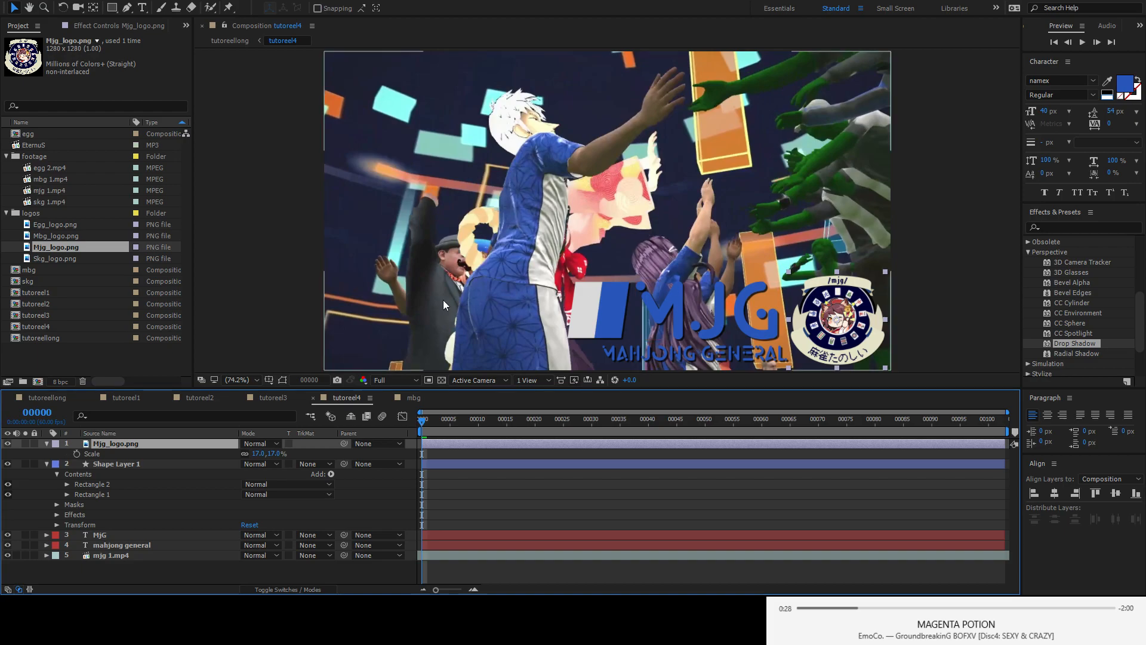
{"action": "key", "text": "space"}
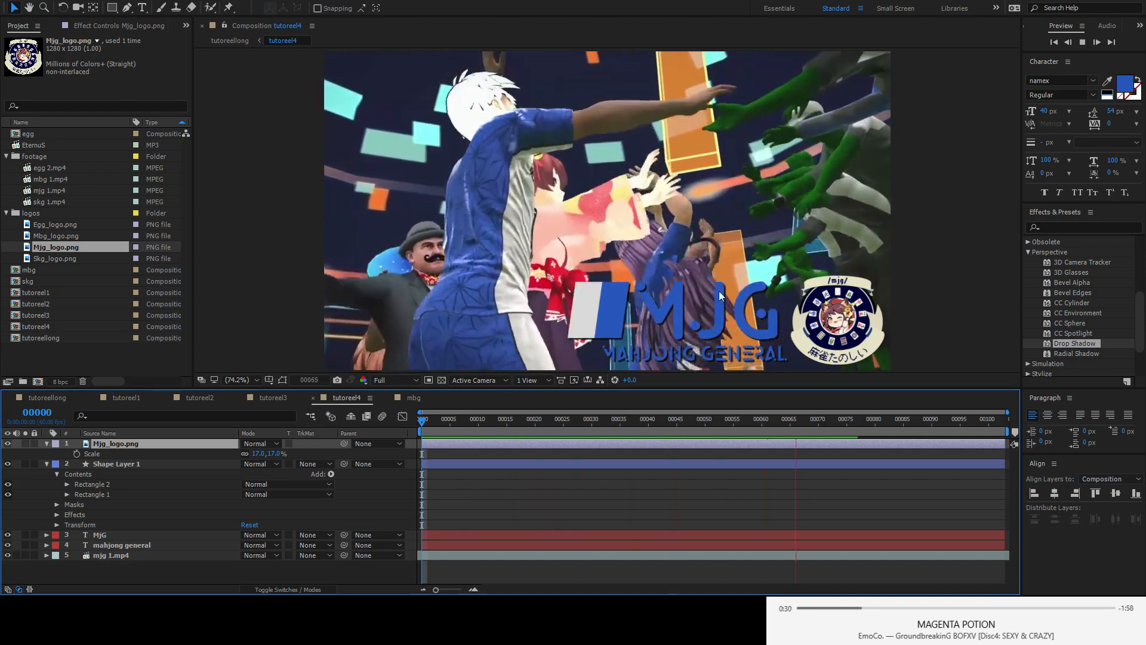
{"action": "key", "text": "space"}
{"action": "left_click", "coordinate": [122, 544], "text": "shift"}
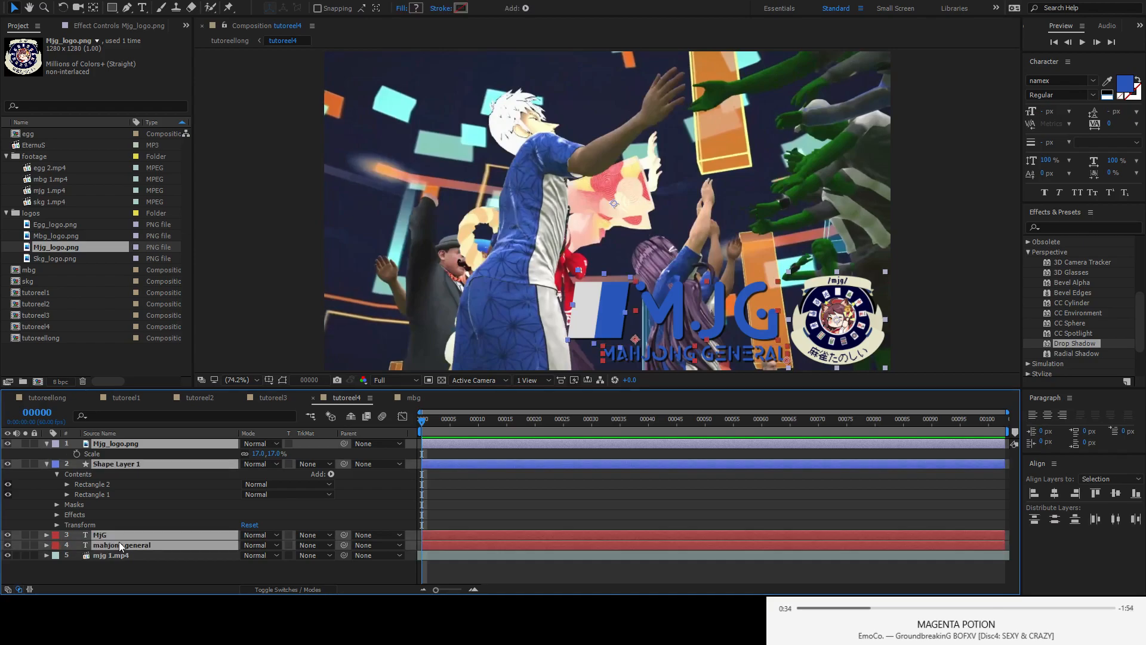
{"action": "key", "text": "ctrl+shift+c"}
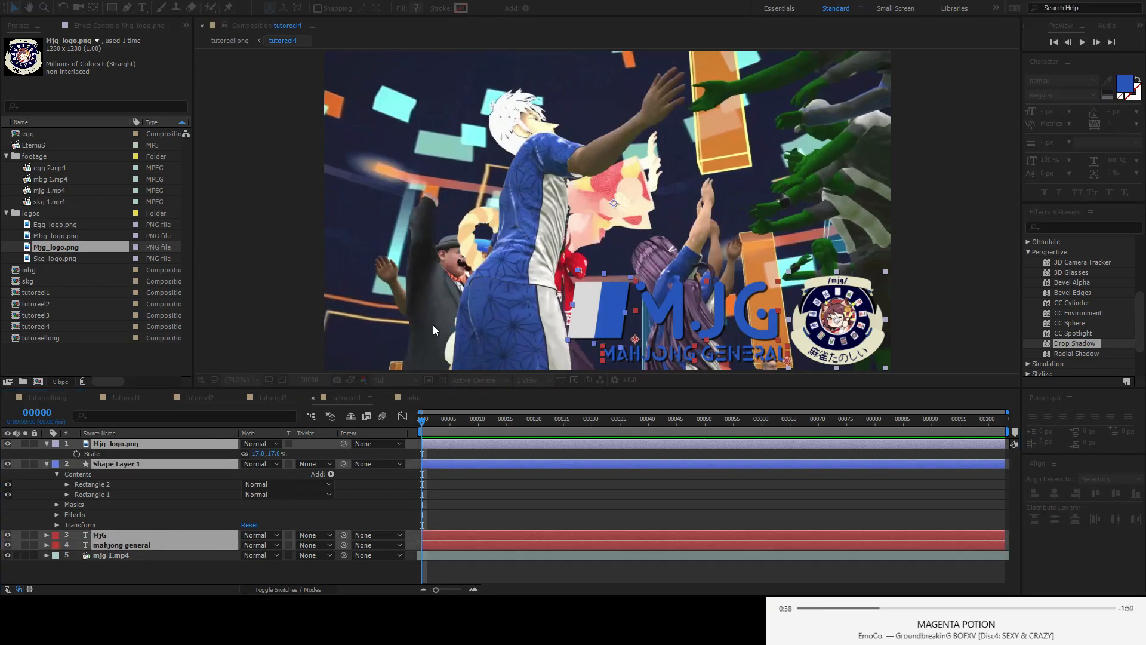
{"action": "key", "text": "Return"}
- Keyframe the mjg layer's Position from 1433, 360 off-screen at frame 15 to 640, 360 at frame 40
{"action": "left_click_drag", "start_coordinate": [471, 420], "coordinate": [504, 427]}
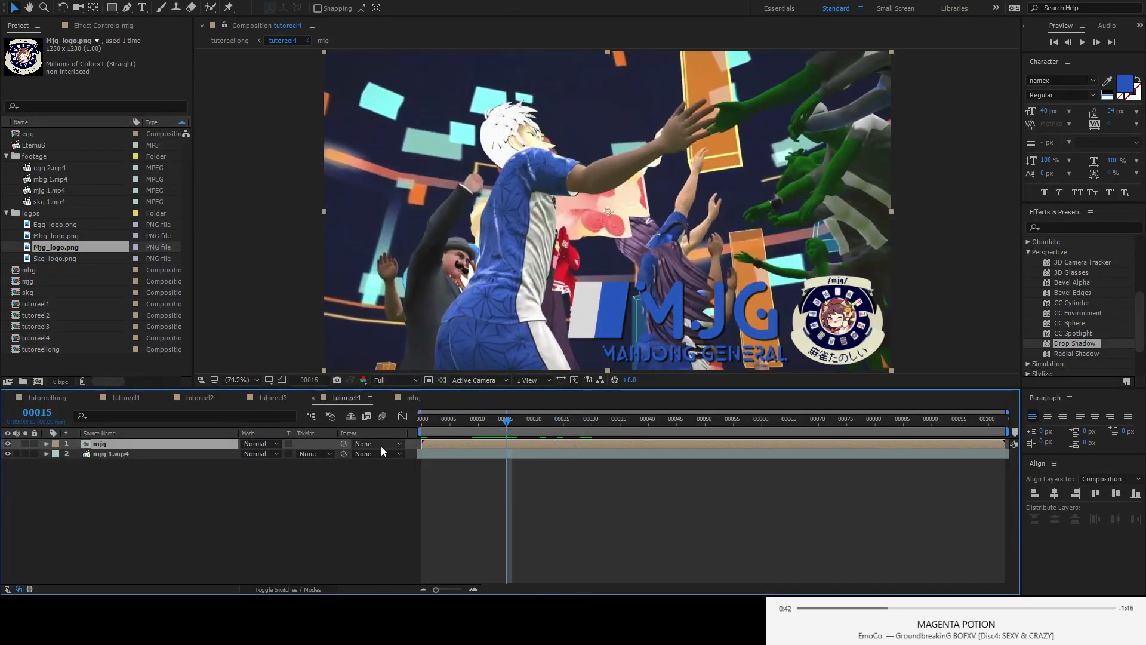
{"action": "key", "text": "p"}
{"action": "left_click", "coordinate": [77, 454]}
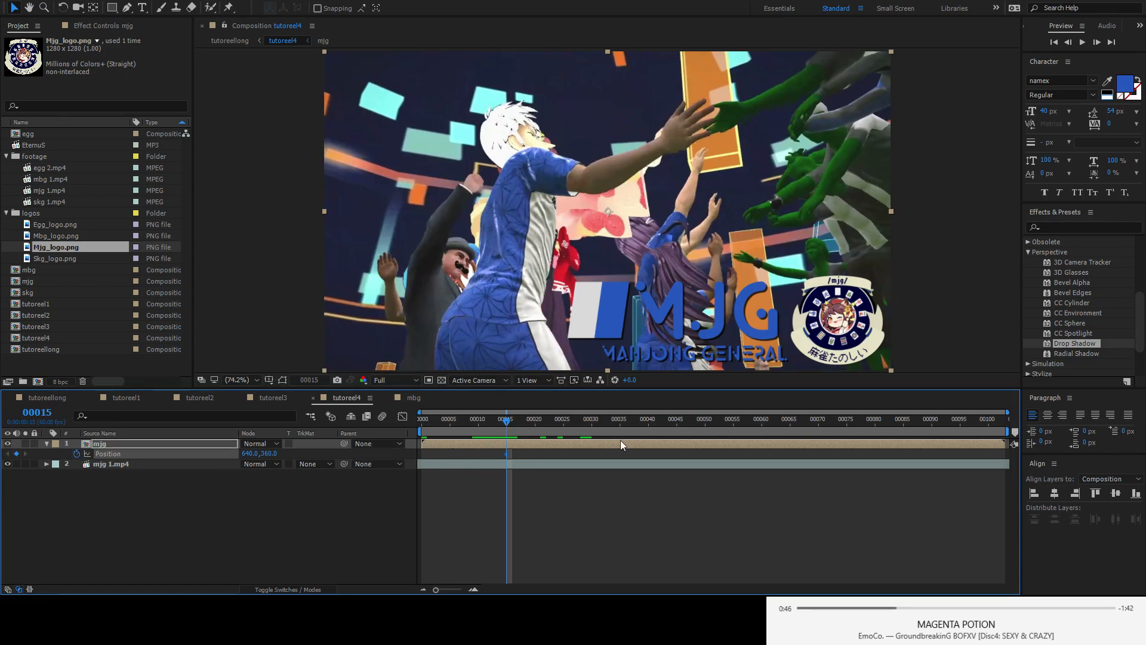
{"action": "left_click_drag", "start_coordinate": [594, 428], "coordinate": [649, 422]}
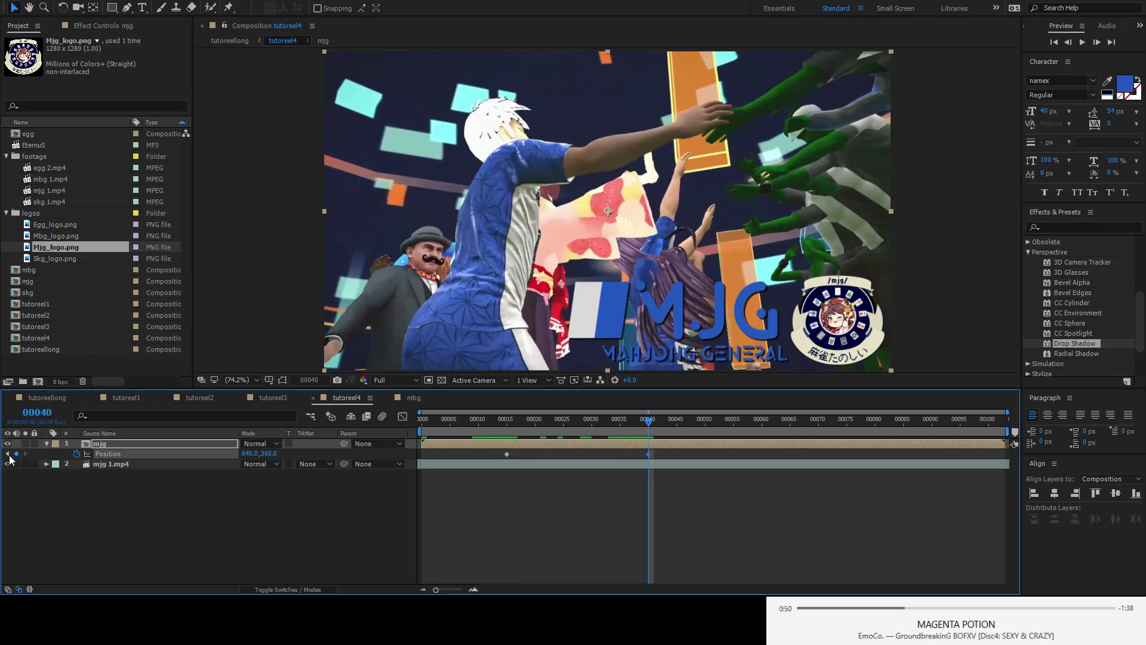
{"action": "left_click", "coordinate": [8, 453]}
{"action": "left_click_drag", "start_coordinate": [249, 454], "coordinate": [622, 456]}
- Shape the Position speed graph so the mjg layer enters fast and eases to zero speed at frame 40
{"action": "left_click", "coordinate": [402, 417]}
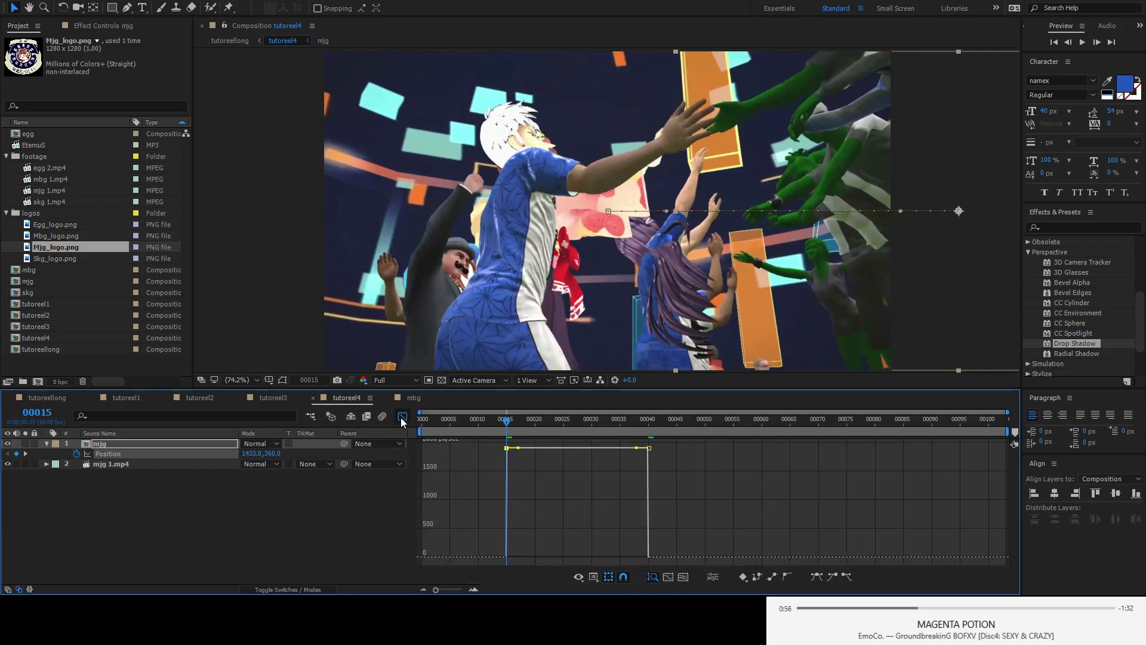
{"action": "mouse_move", "coordinate": [650, 451]}
{"action": "left_click_drag", "start_coordinate": [648, 448], "coordinate": [541, 557]}
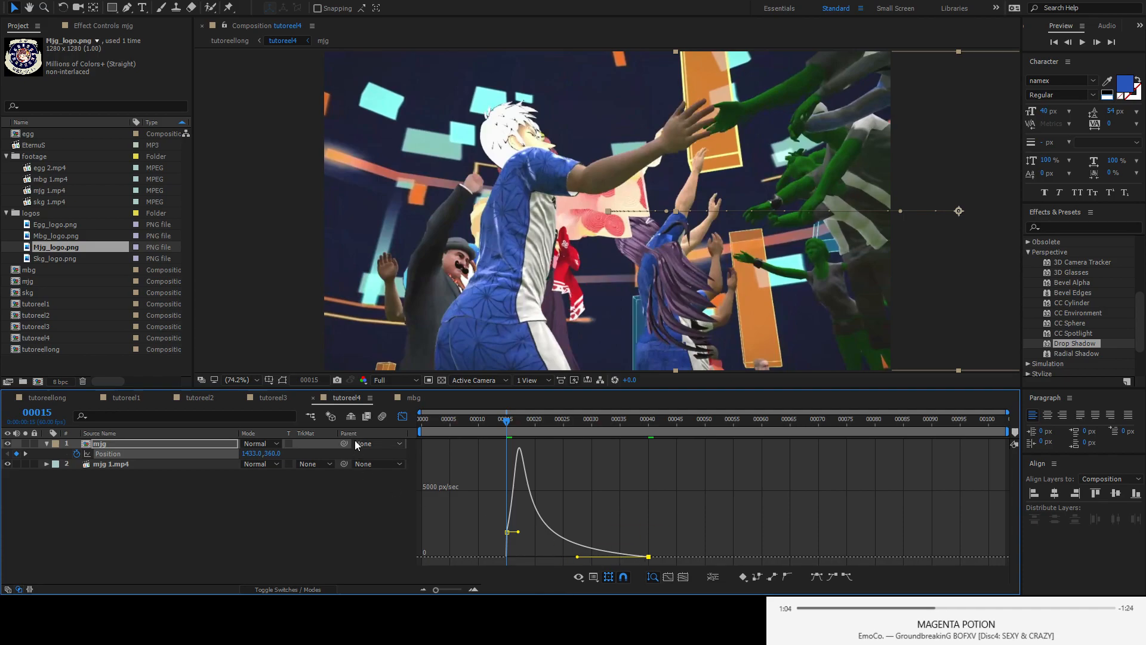
{"action": "left_click", "coordinate": [402, 417]}
- Play tutoreel4 from the start to check the mjg graphic's slide-in
{"action": "left_click_drag", "start_coordinate": [508, 427], "coordinate": [416, 429]}
{"action": "key", "text": "space"}
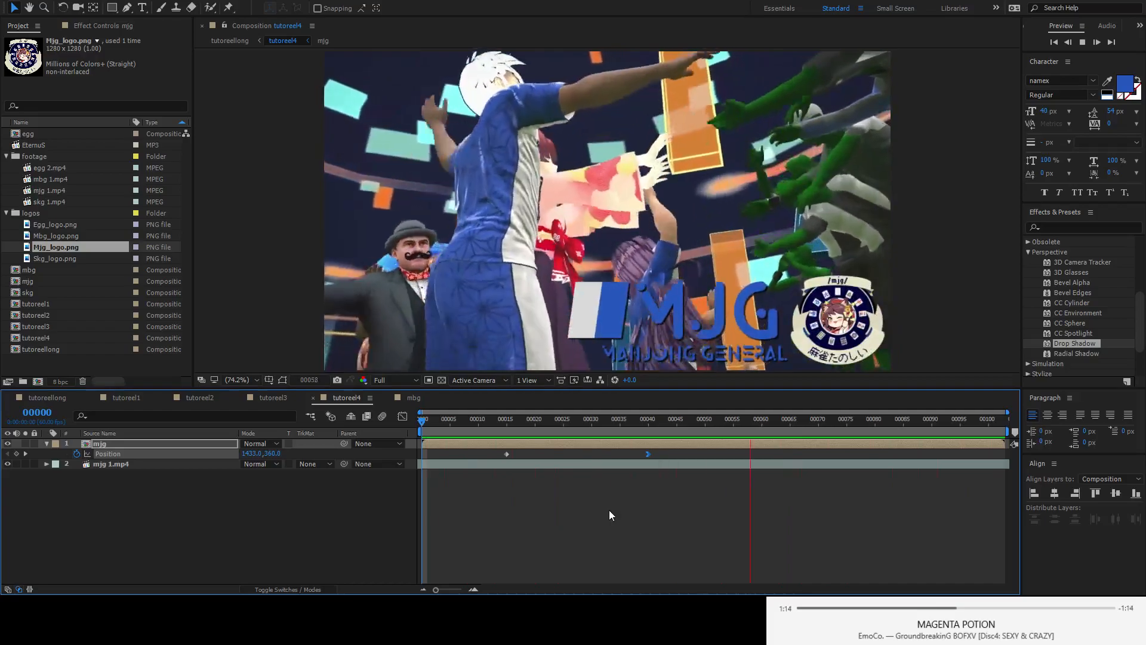
{"action": "key", "text": "space"}
{"action": "mouse_move", "coordinate": [955, 621]}
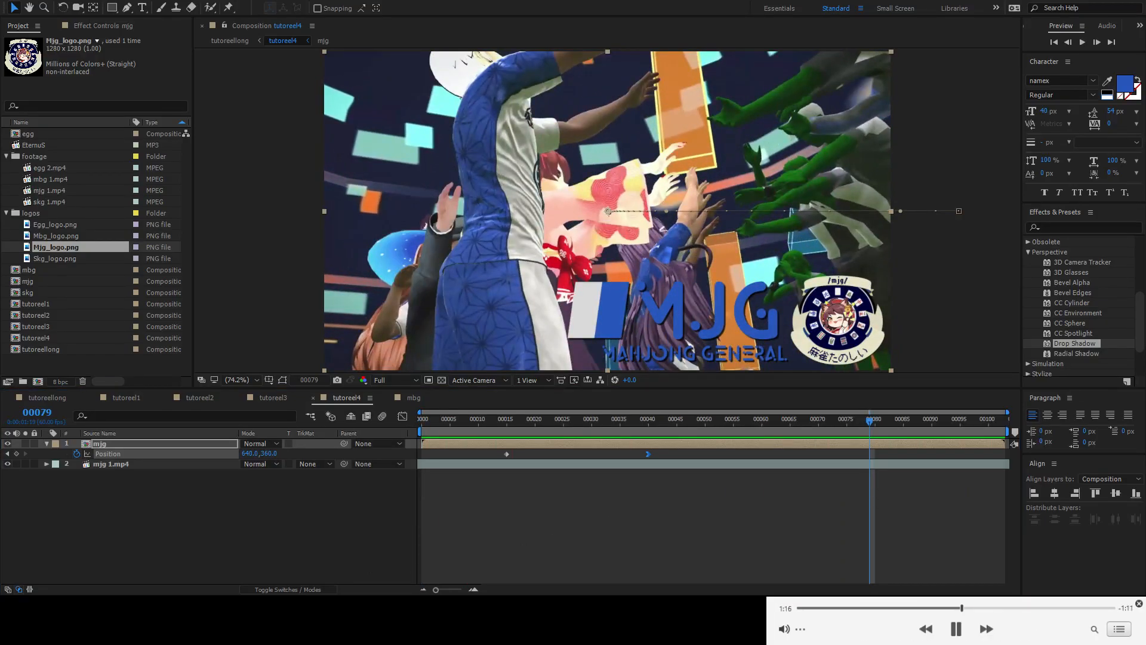
- Make the tutoreel4 and tutoreel3 layers visible in tutoreellong and return its playhead to frame 0
{"action": "left_click", "coordinate": [55, 399]}
{"action": "left_click_drag", "start_coordinate": [473, 425], "coordinate": [908, 424]}
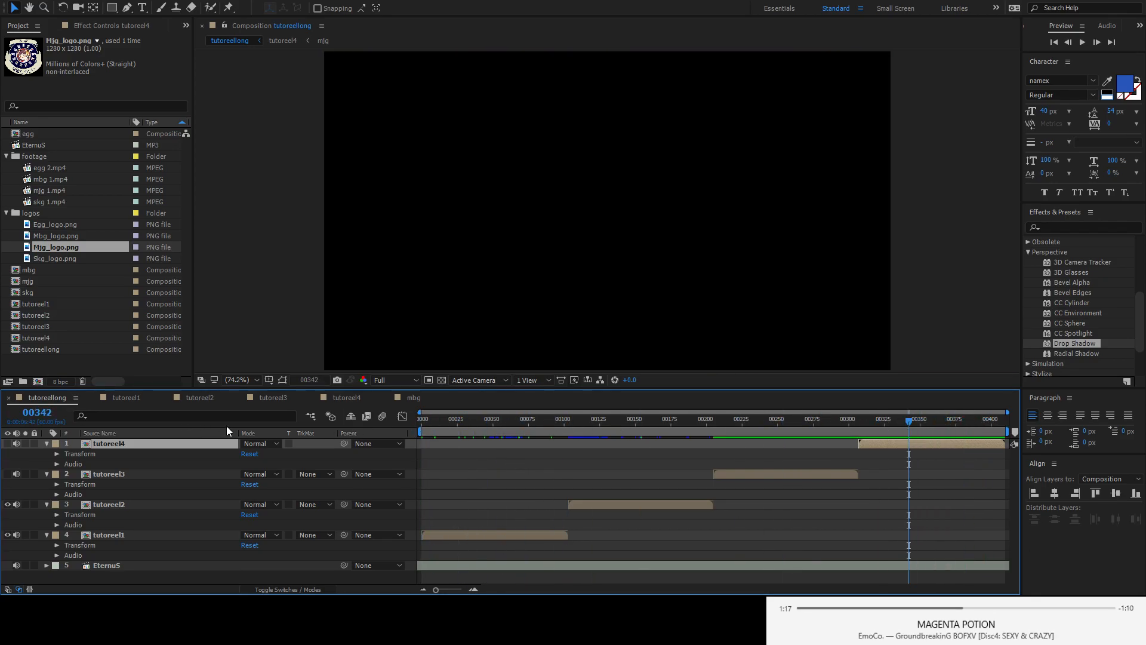
{"action": "left_click", "coordinate": [346, 397]}
{"action": "left_click_drag", "start_coordinate": [596, 415], "coordinate": [449, 424]}
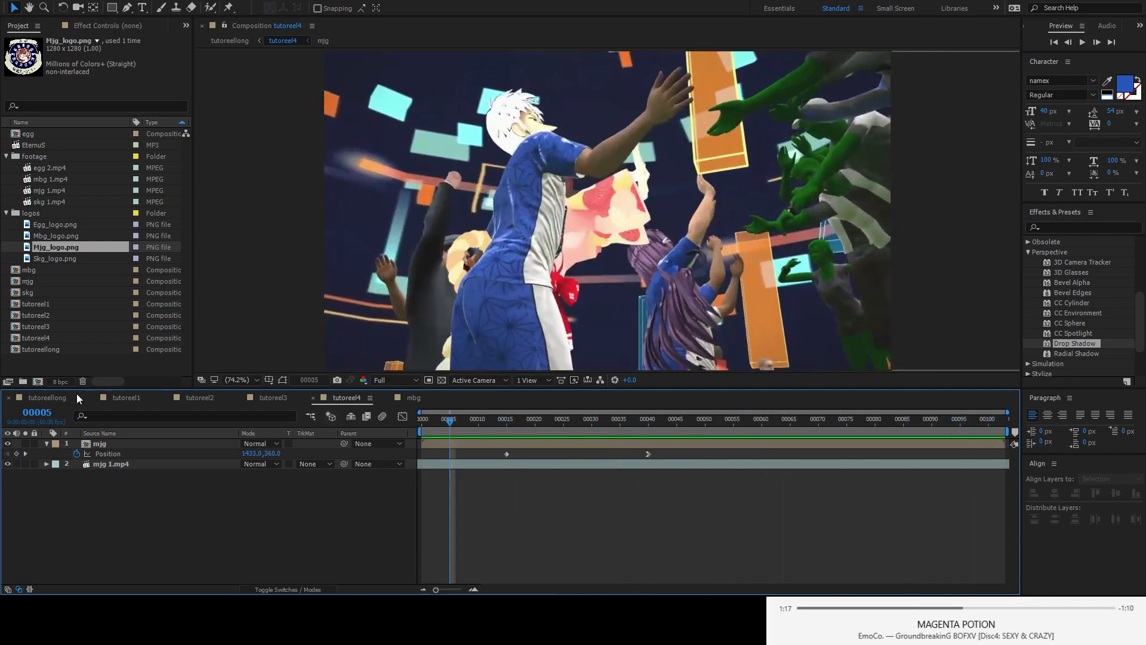
{"action": "left_click", "coordinate": [50, 395]}
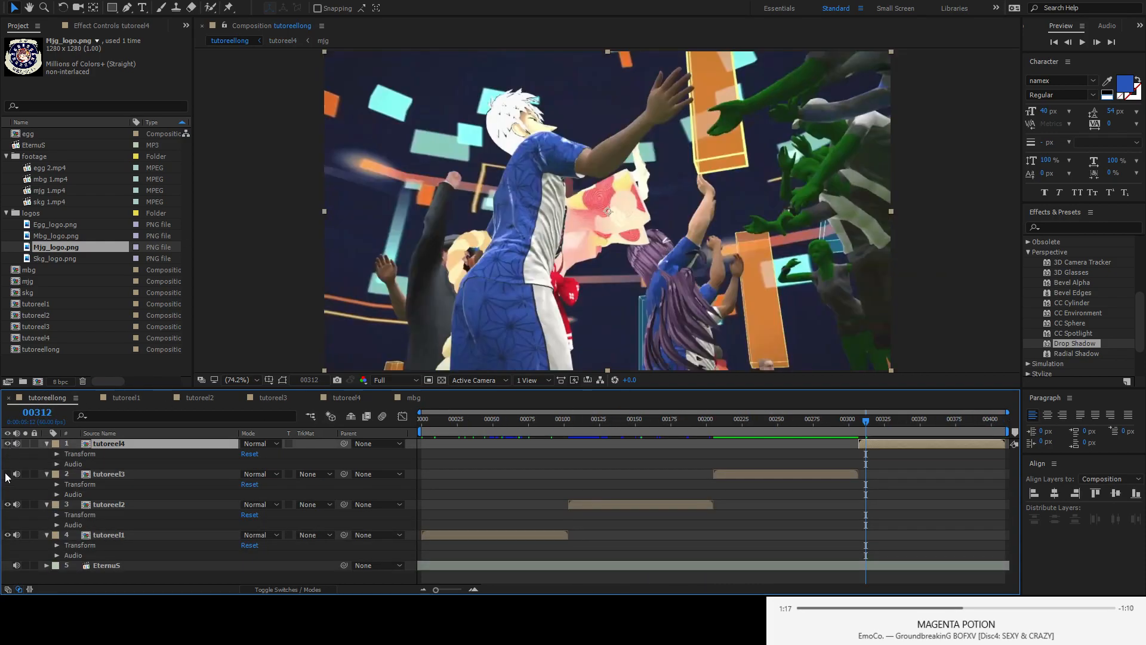
{"action": "left_click_drag", "start_coordinate": [850, 428], "coordinate": [374, 428]}
- Play tutoreellong from the start to review the assembled reel, and return to frame 0
{"action": "key", "text": "space"}
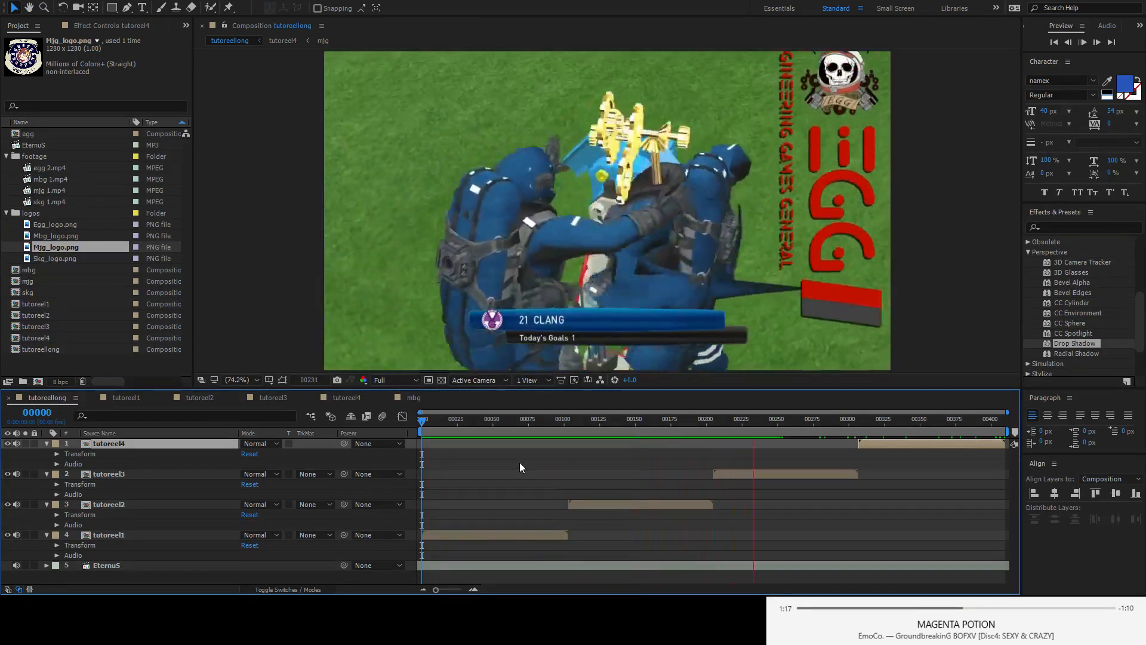
{"action": "key", "text": "space"}
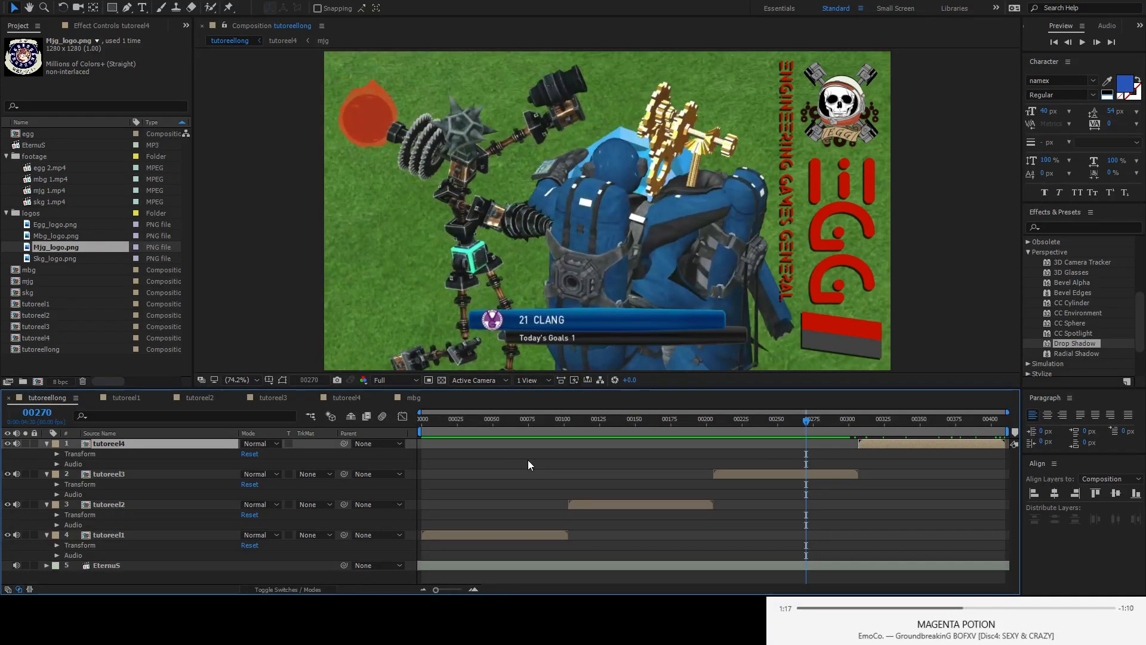
{"action": "left_click", "coordinate": [425, 431]}
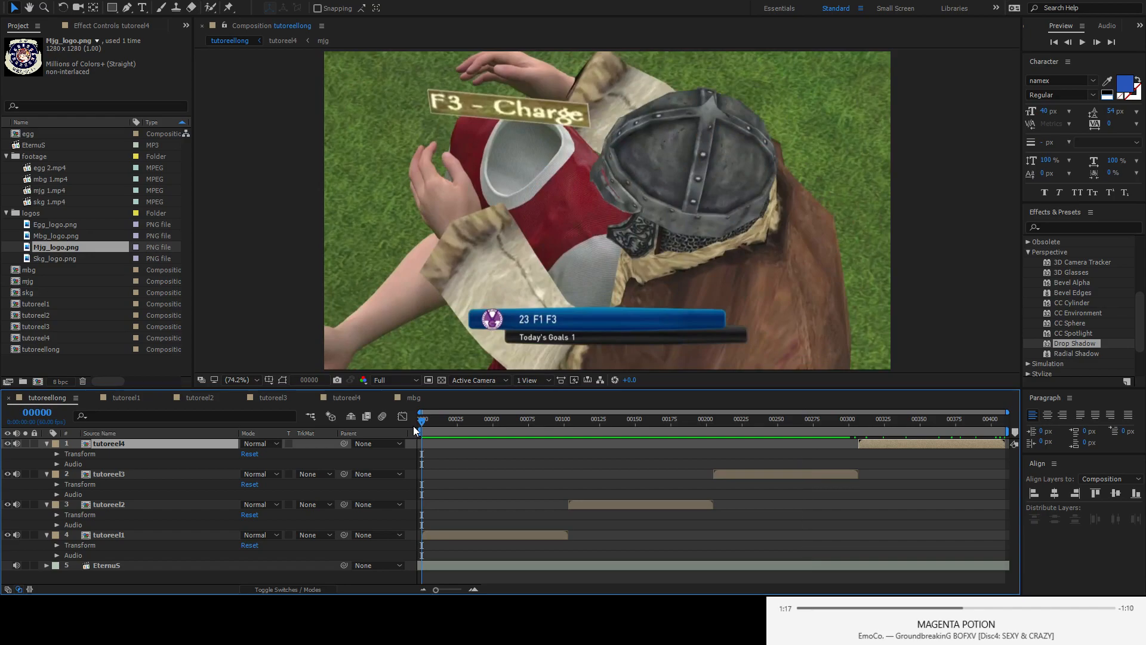
{"action": "key", "text": "space"}
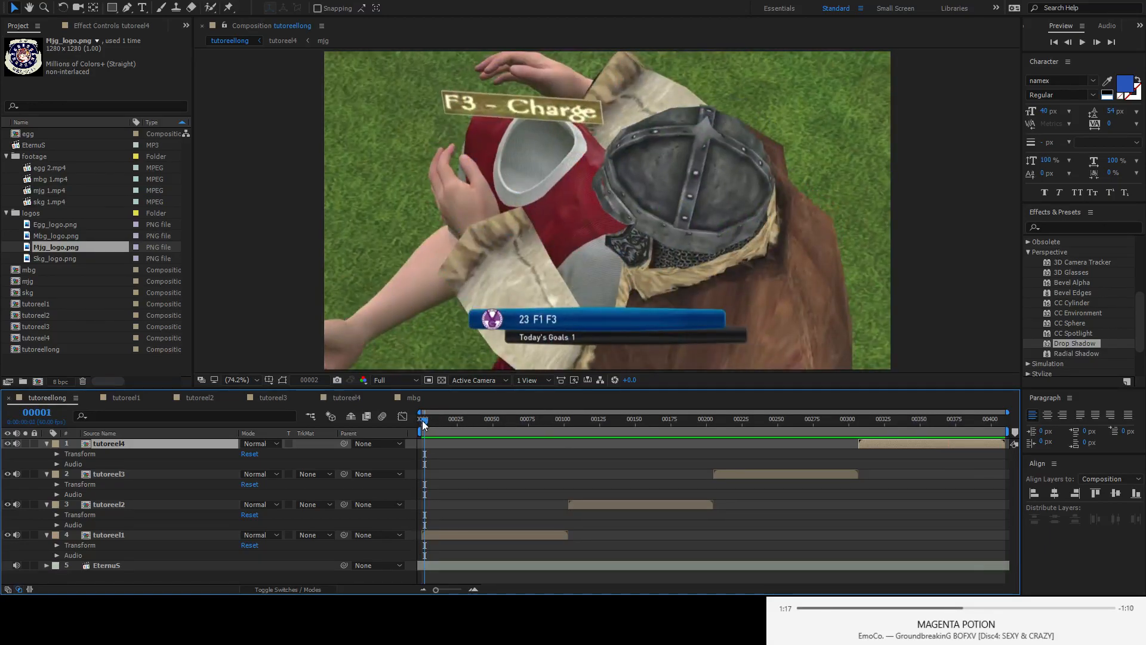
{"action": "left_click_drag", "start_coordinate": [424, 421], "coordinate": [418, 421]}
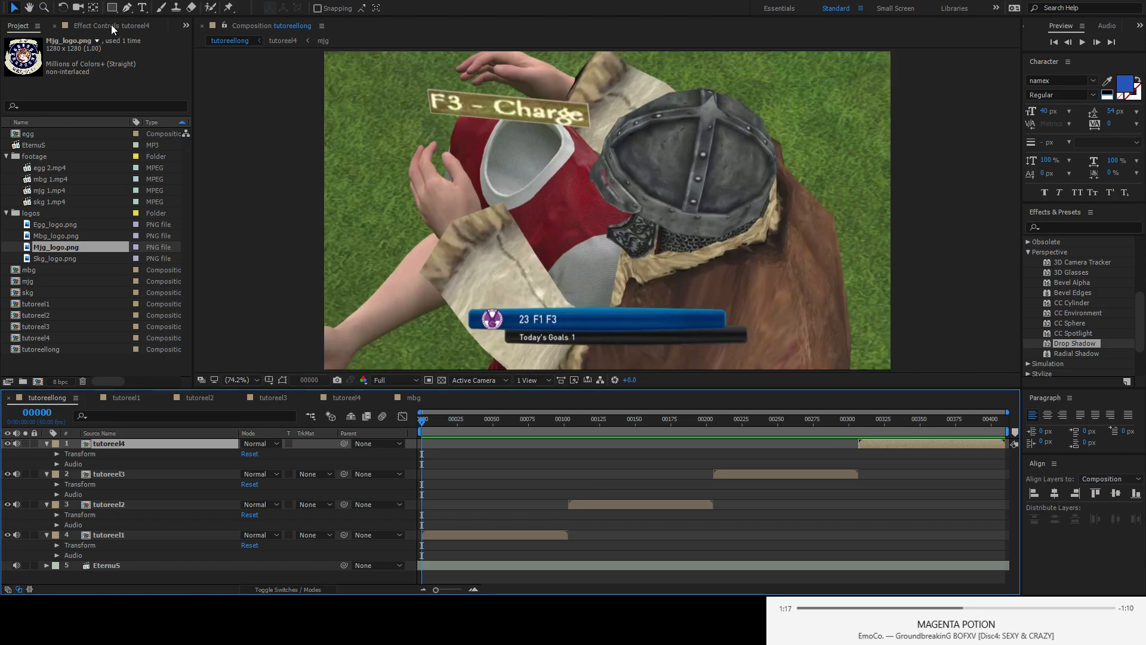
- Open the project containing the VGL13survival composition and play it from frame 0 into its team reel
{"action": "left_click", "coordinate": [14, 28]}
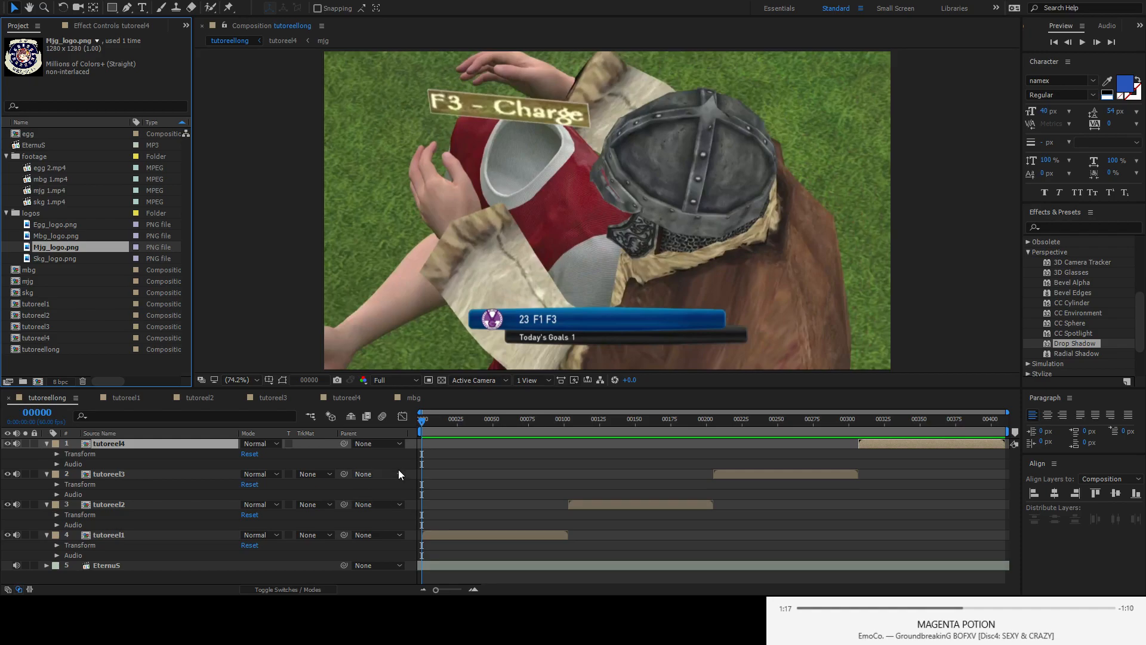
{"action": "left_click", "coordinate": [268, 318]}
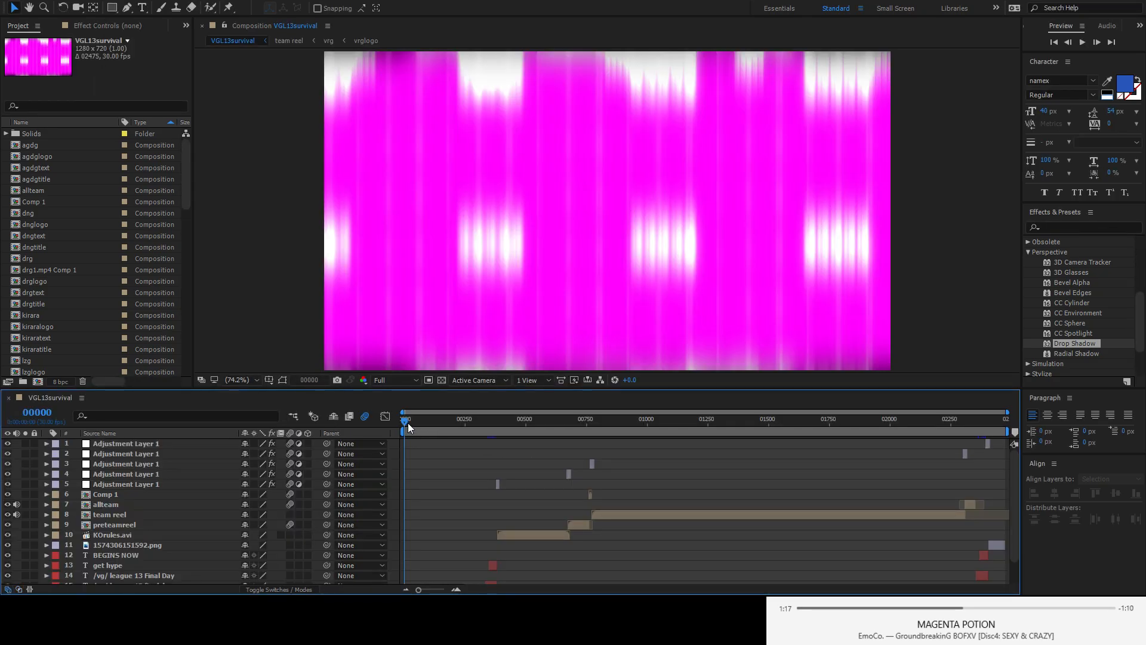
{"action": "mouse_move", "coordinate": [405, 422]}
{"action": "left_mouse_down"}
{"action": "mouse_move", "coordinate": [493, 423]}
{"action": "mouse_move", "coordinate": [380, 428]}
{"action": "left_mouse_up"}
{"action": "key", "text": "space"}
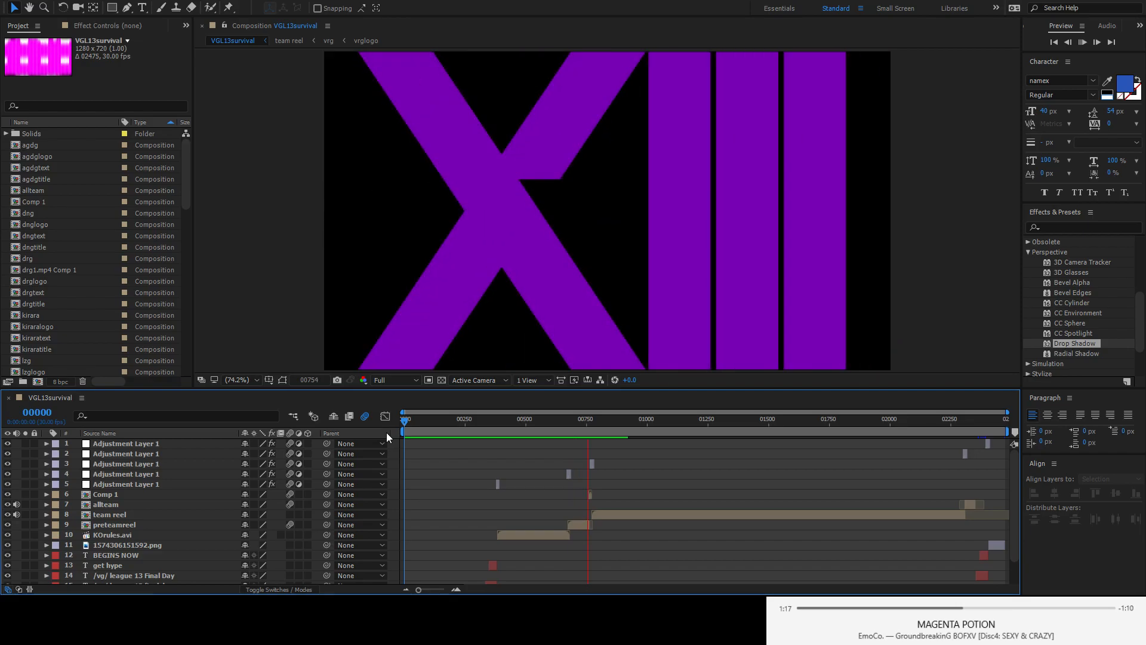
{"action": "key", "text": "space"}
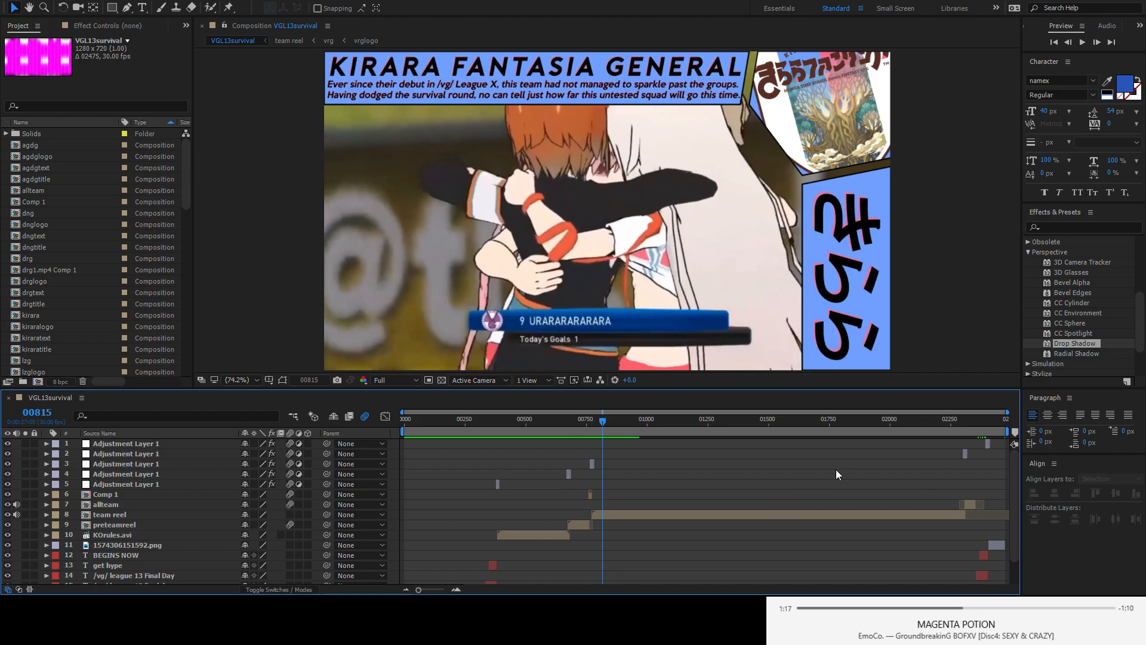
- Examine the layer stack of VGL13survival down to the VGL13KO.m4a audio and return the playhead to frame 0
{"action": "scroll", "coordinate": [785, 482], "scroll_direction": "down", "scroll_amount": 2}
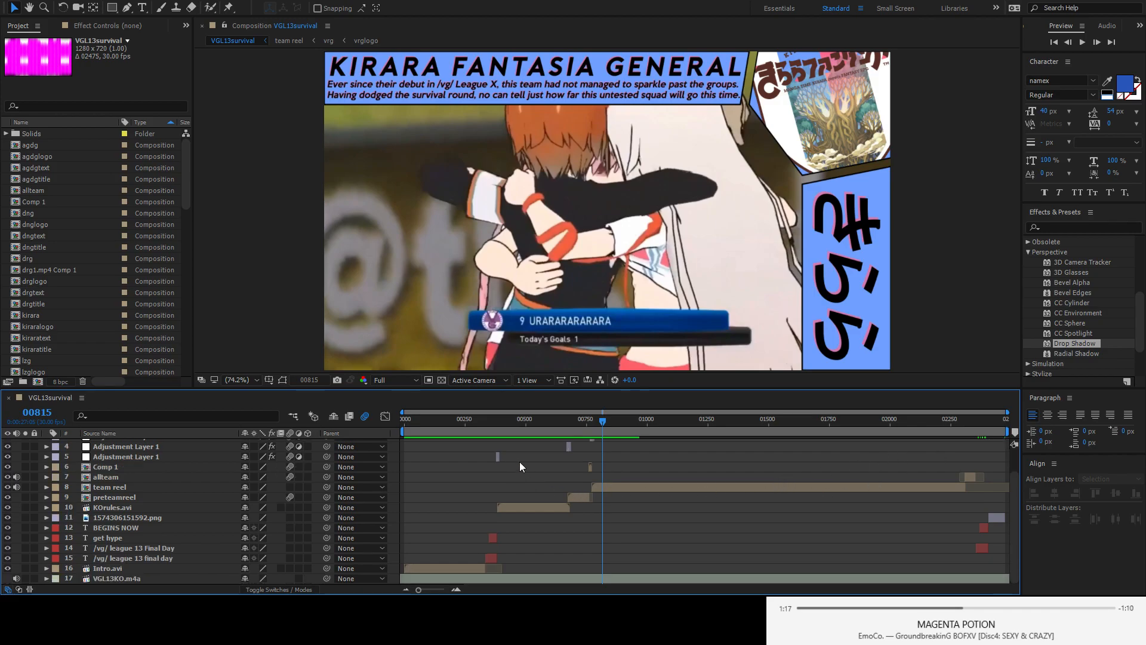
{"action": "left_click_drag", "start_coordinate": [603, 423], "coordinate": [395, 435]}
{"action": "scroll", "coordinate": [447, 500], "scroll_direction": "up", "scroll_amount": 2}
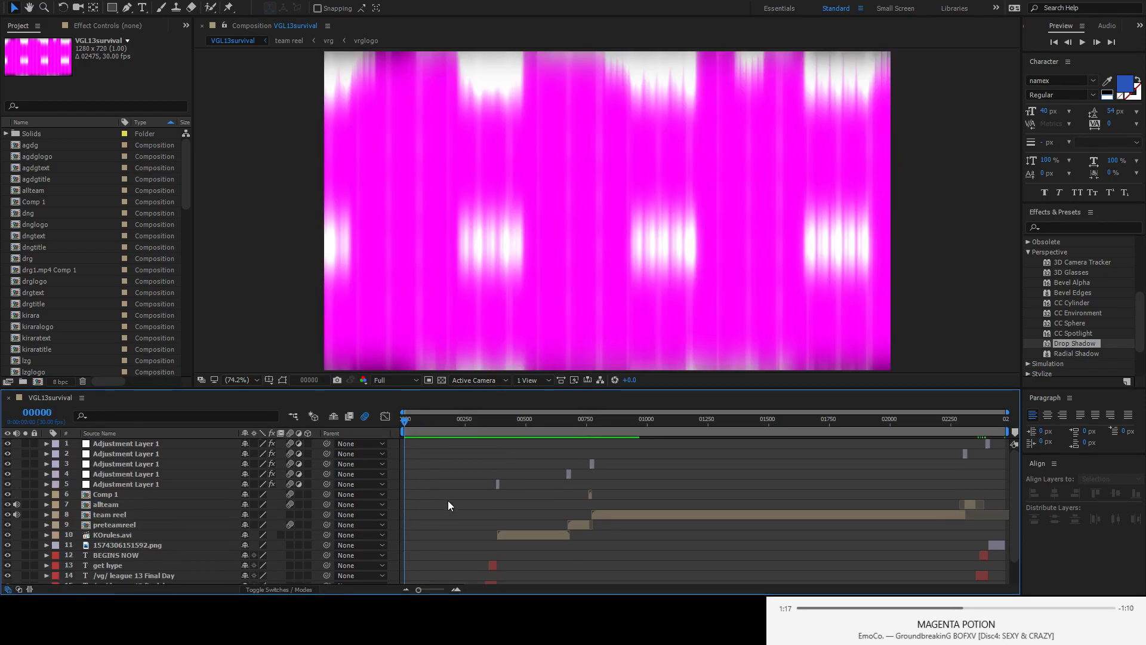
- Select the Intro.avi layer of VGL13survival and look through the project's compositions, video clips and logo files
{"action": "scroll", "coordinate": [447, 500], "scroll_direction": "down", "scroll_amount": 2}
{"action": "mouse_move", "coordinate": [405, 420]}
{"action": "left_mouse_down"}
{"action": "mouse_move", "coordinate": [463, 424]}
{"action": "mouse_move", "coordinate": [397, 421]}
{"action": "left_mouse_up"}
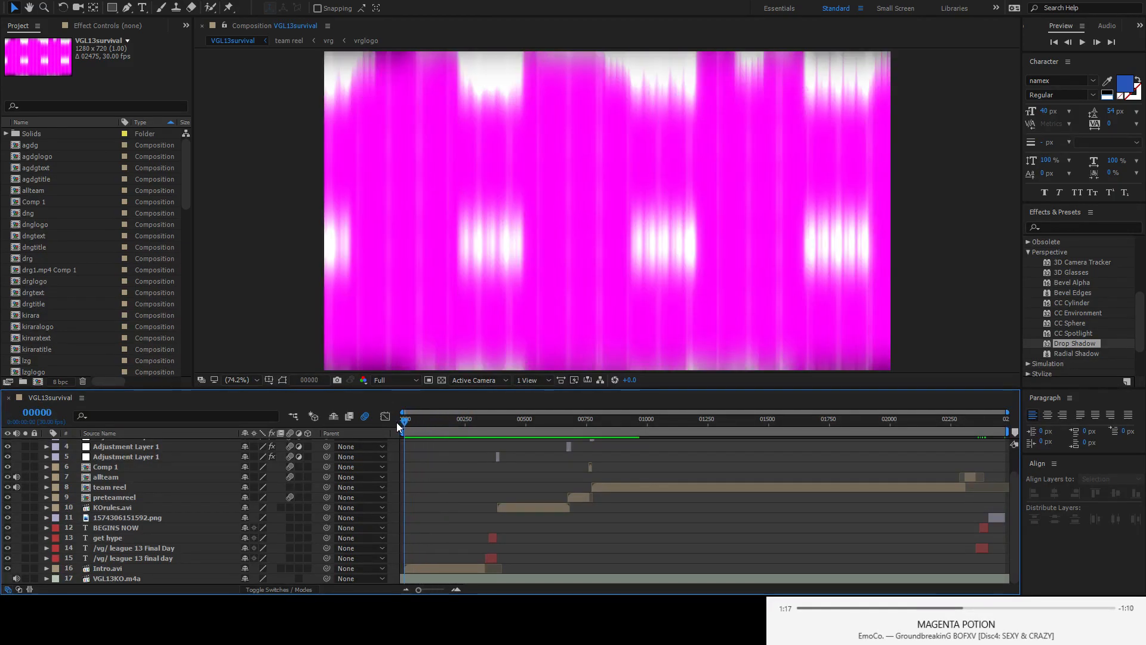
{"action": "left_click", "coordinate": [103, 569]}
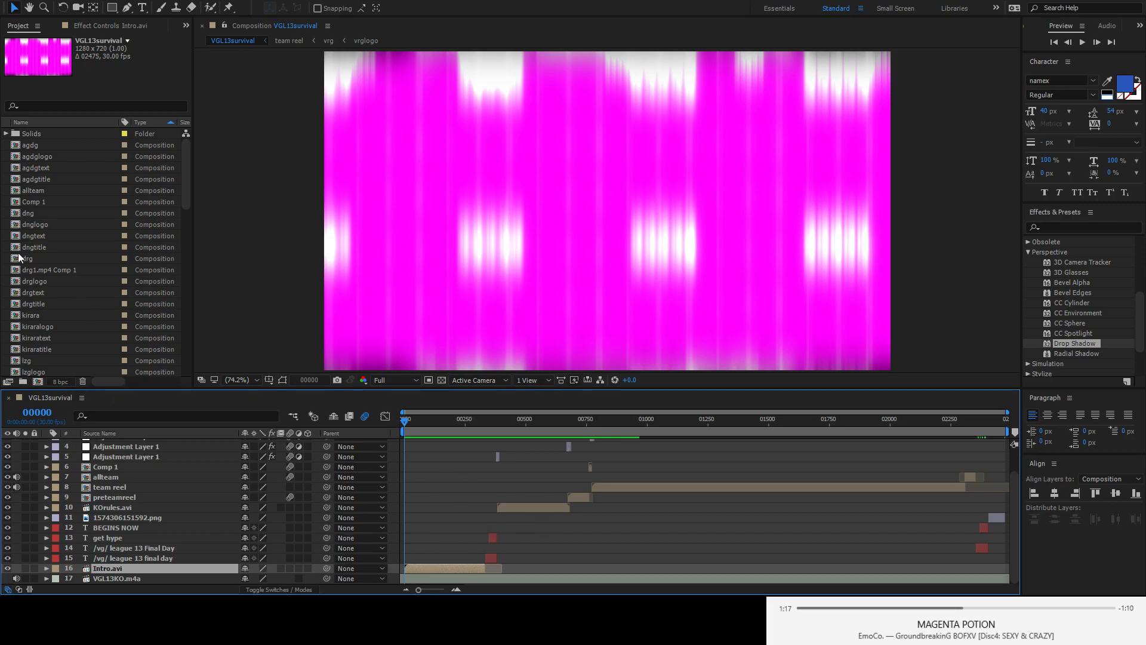
{"action": "scroll", "coordinate": [46, 213], "scroll_direction": "down", "scroll_amount": 5}
{"action": "scroll", "coordinate": [74, 304], "scroll_direction": "down", "scroll_amount": 3}
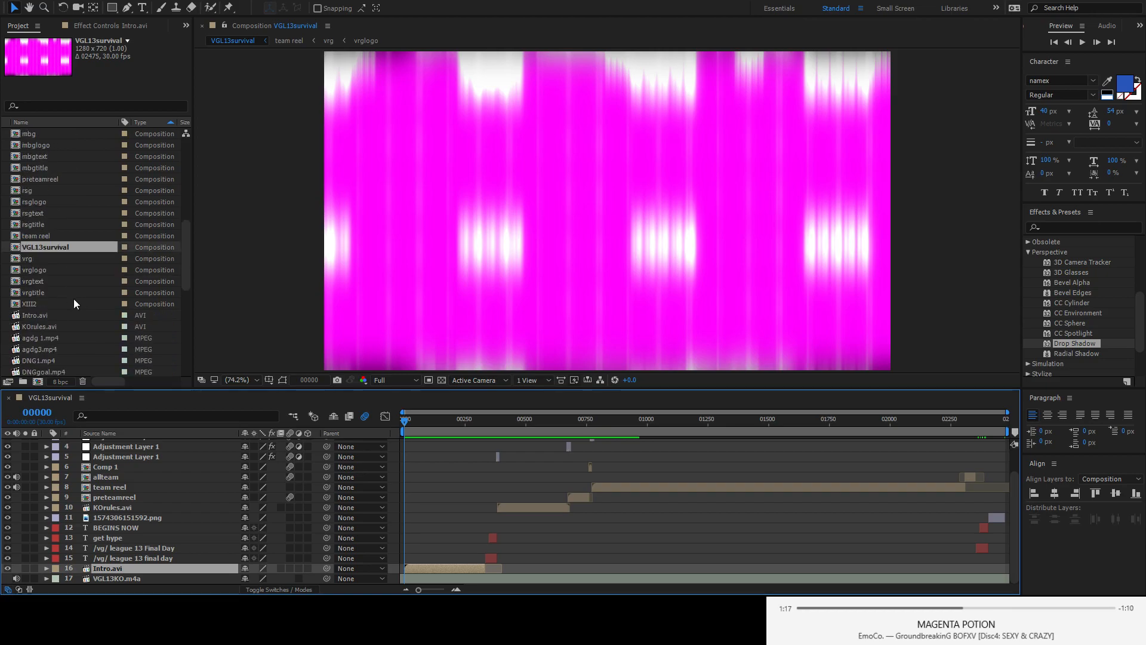
{"action": "scroll", "coordinate": [70, 319], "scroll_direction": "up", "scroll_amount": 5}
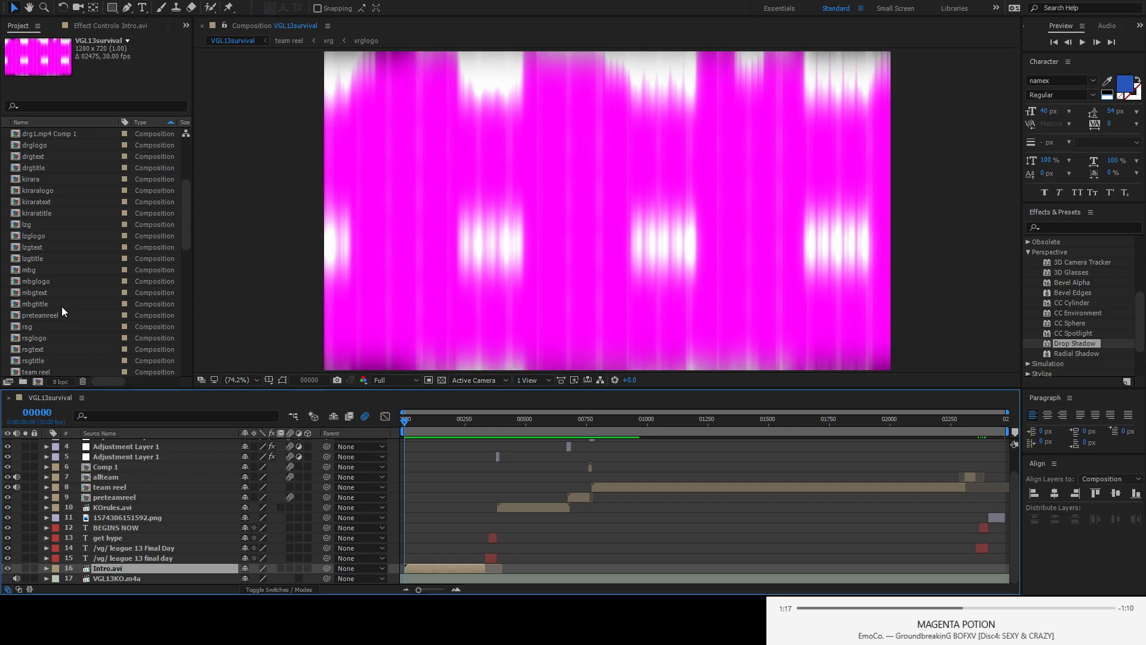
{"action": "scroll", "coordinate": [59, 303], "scroll_direction": "up", "scroll_amount": 1}
{"action": "scroll", "coordinate": [60, 303], "scroll_direction": "up", "scroll_amount": 1}
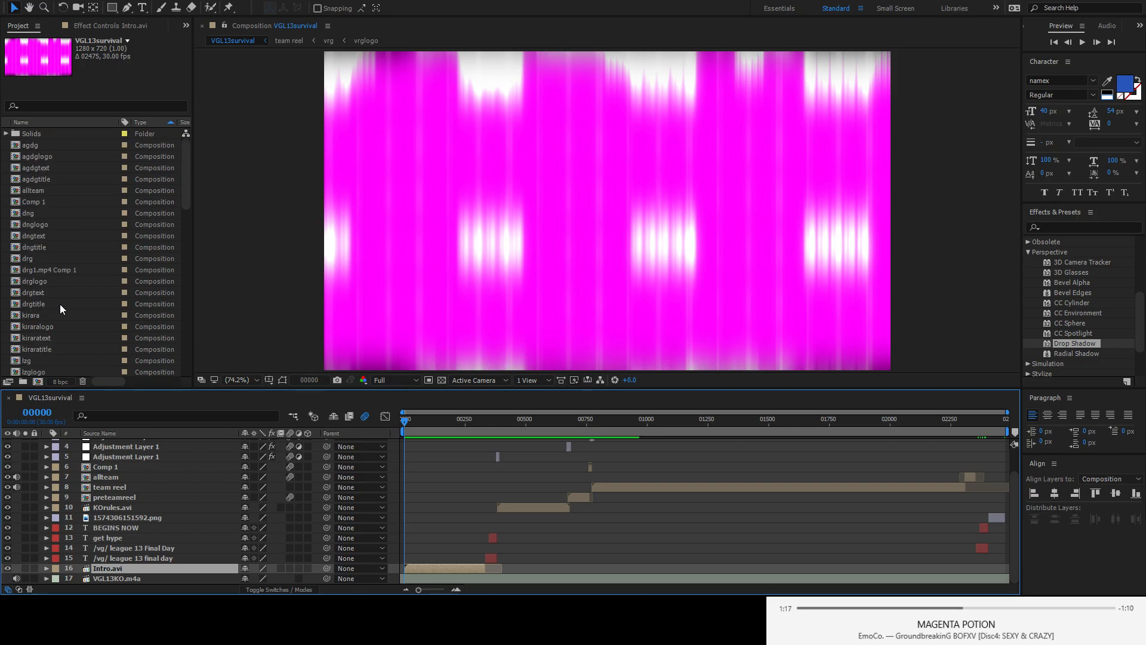
{"action": "scroll", "coordinate": [48, 206], "scroll_direction": "down", "scroll_amount": 15}
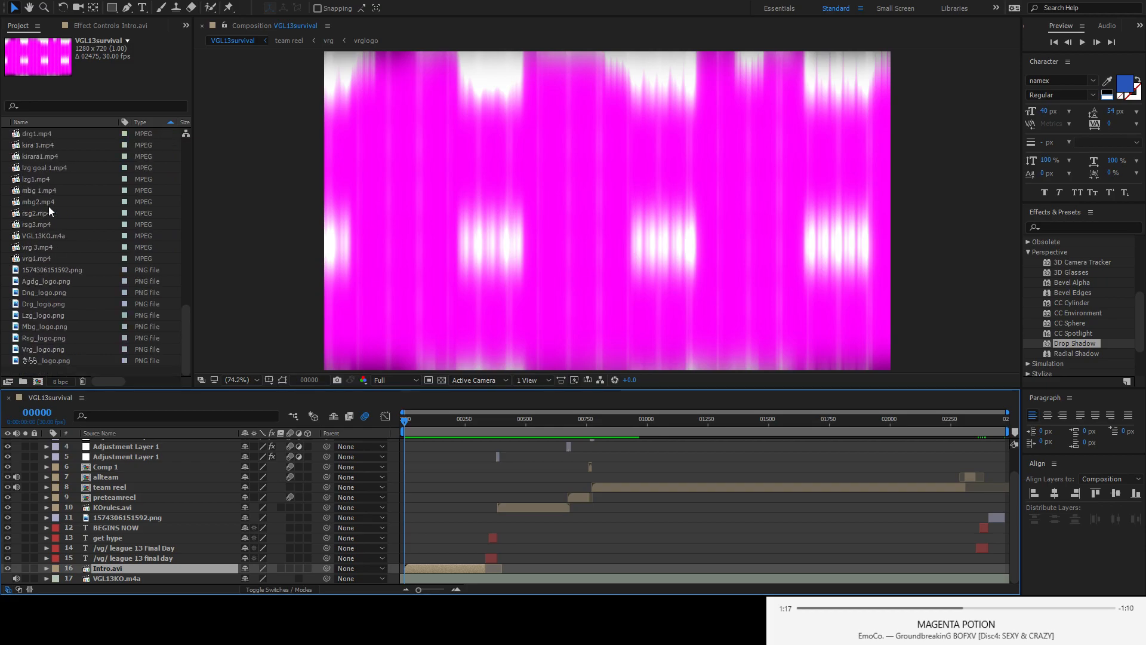
{"action": "scroll", "coordinate": [48, 206], "scroll_direction": "up", "scroll_amount": 7}
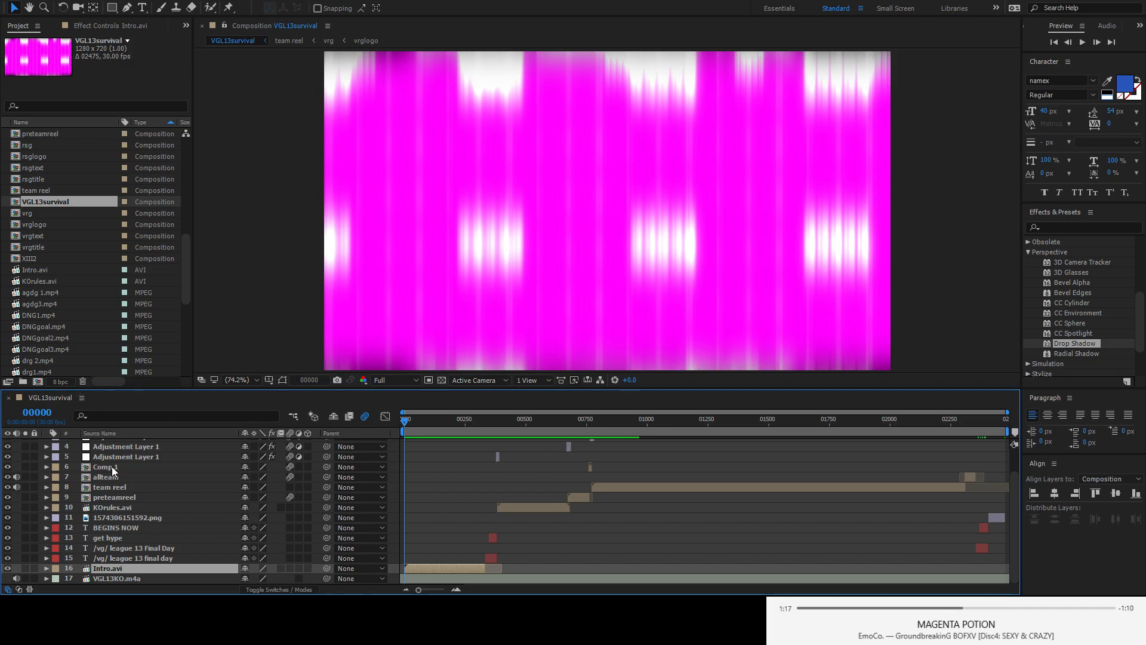
- View the Intro.avi layer on its own, close that view, and look back through the project items up to the Solids folder
{"action": "double_click", "coordinate": [136, 567]}
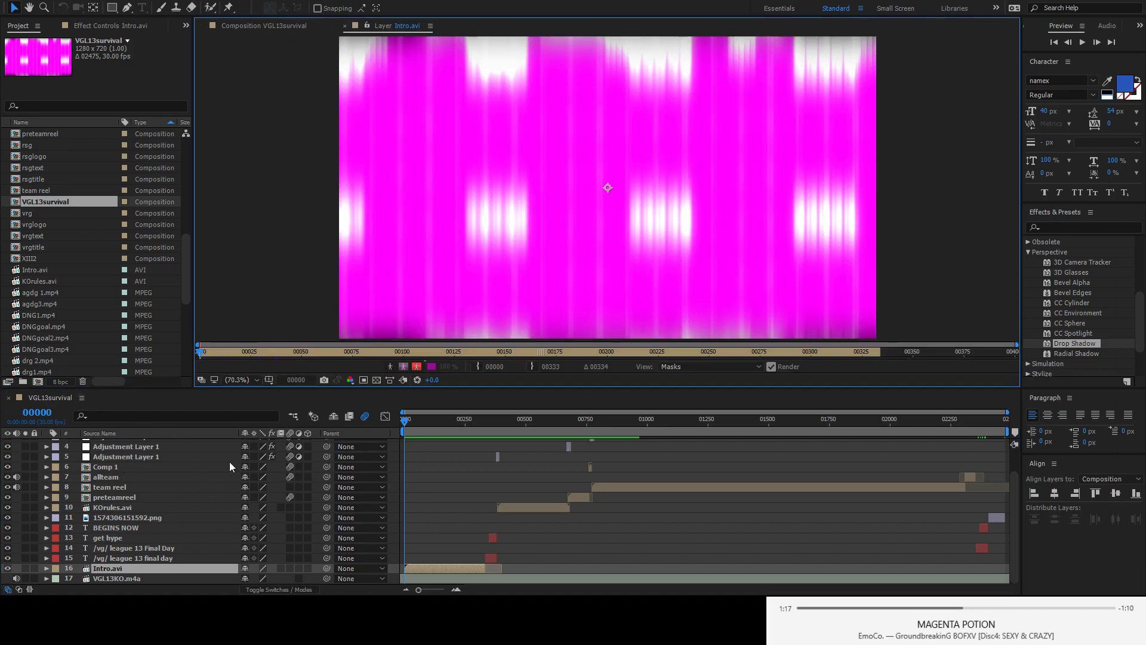
{"action": "left_click", "coordinate": [346, 26]}
{"action": "scroll", "coordinate": [53, 286], "scroll_direction": "up", "scroll_amount": 7}
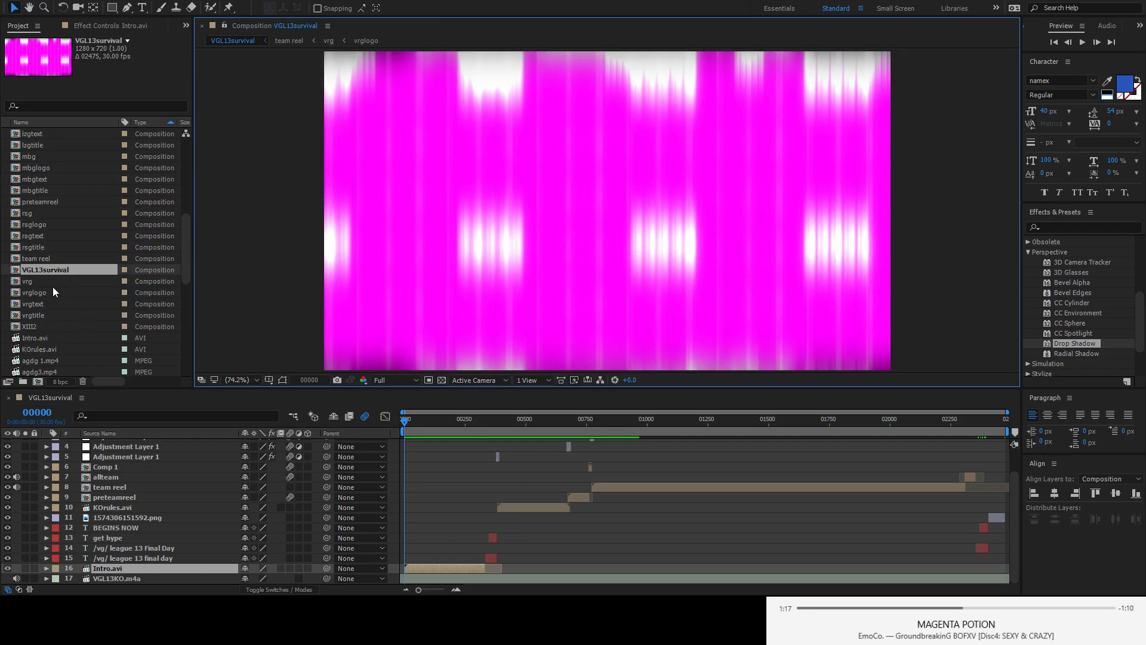
{"action": "scroll", "coordinate": [52, 290], "scroll_direction": "up", "scroll_amount": 3}
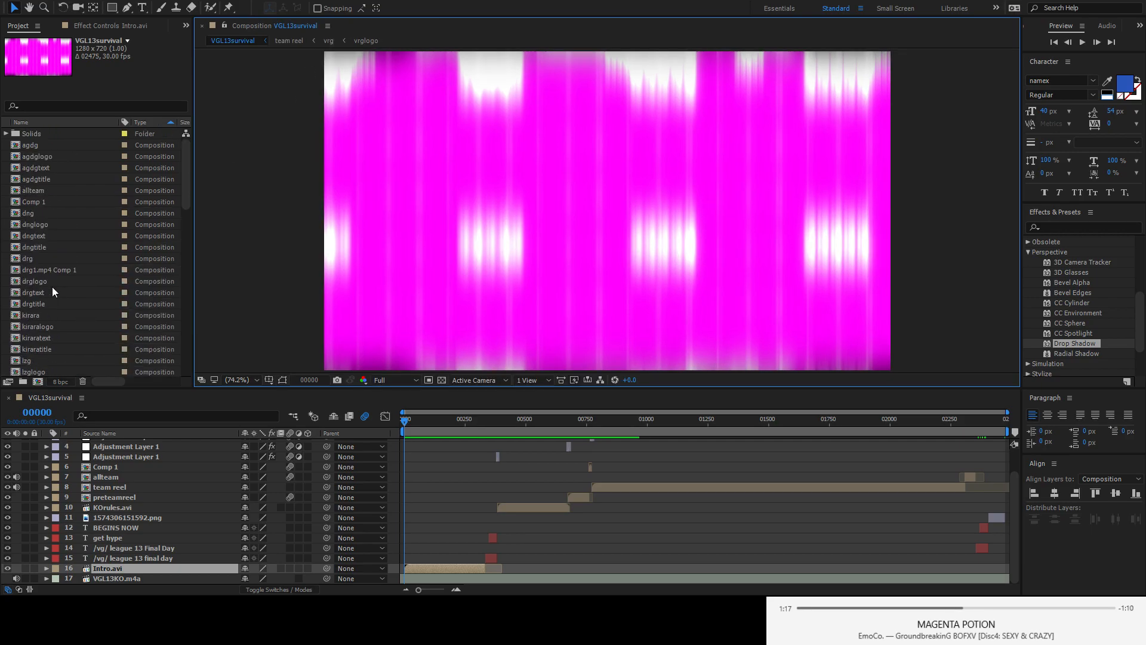
{"action": "left_click", "coordinate": [6, 135]}
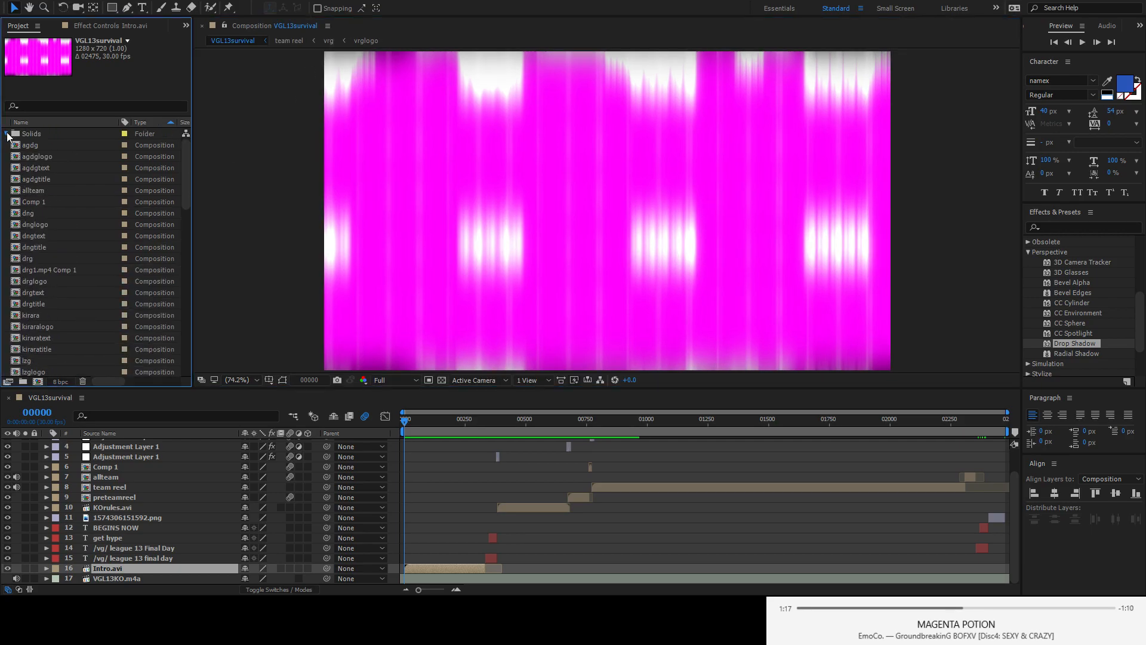
{"action": "left_click", "coordinate": [7, 134]}
- Inspect the team reel, preteamreel and KOrules.avi layers, scrubbing to frame 683 and returning the playhead to frame 0
{"action": "left_click", "coordinate": [107, 484]}
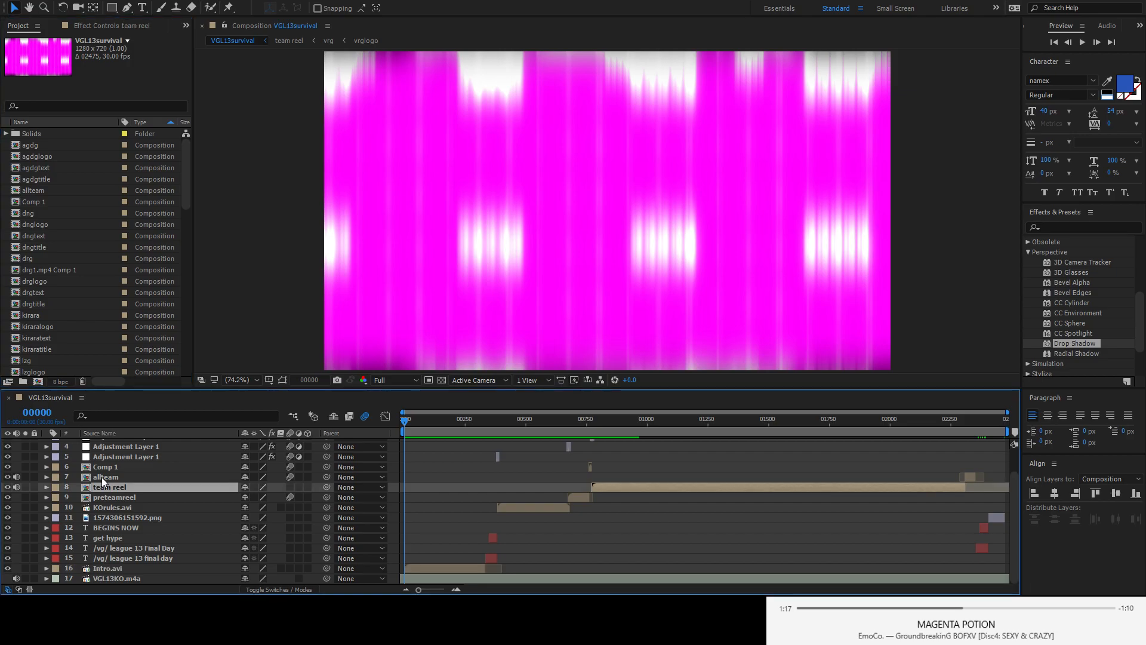
{"action": "left_click", "coordinate": [112, 500]}
{"action": "left_click", "coordinate": [112, 507]}
{"action": "left_click_drag", "start_coordinate": [509, 425], "coordinate": [570, 427]}
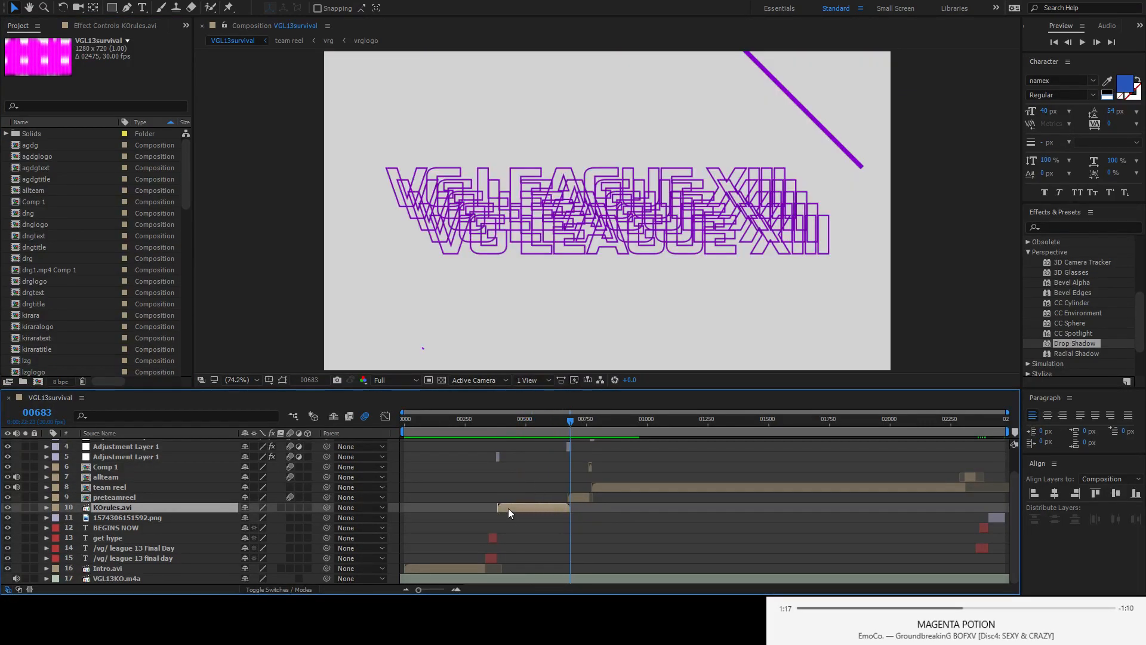
{"action": "left_click", "coordinate": [586, 495]}
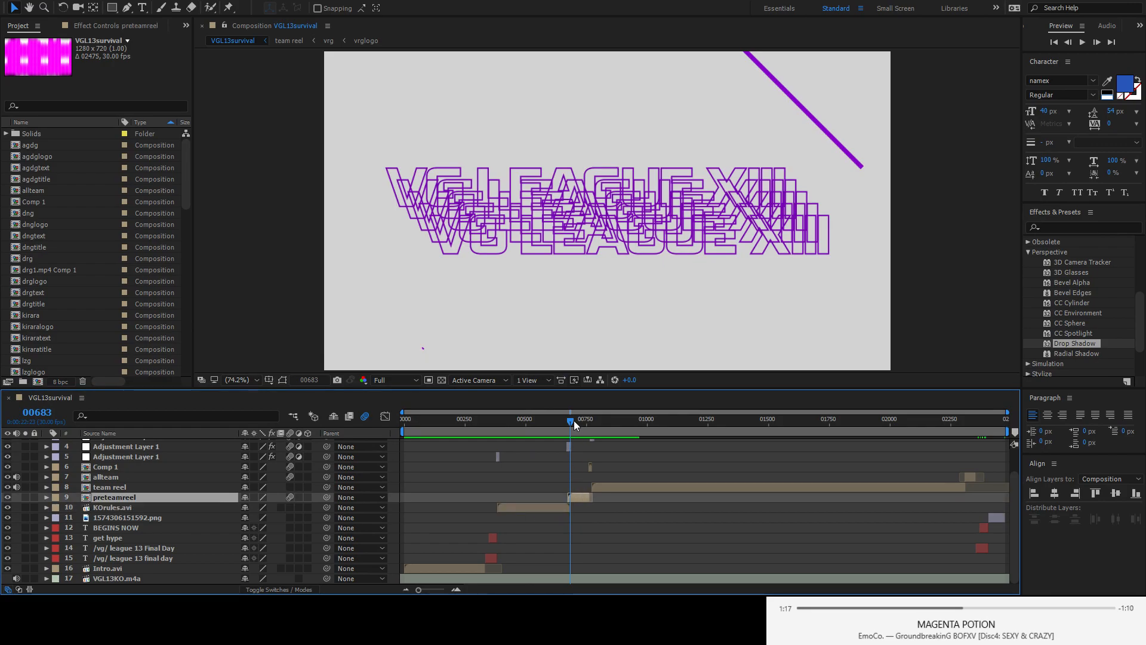
{"action": "left_click_drag", "start_coordinate": [572, 421], "coordinate": [402, 438]}
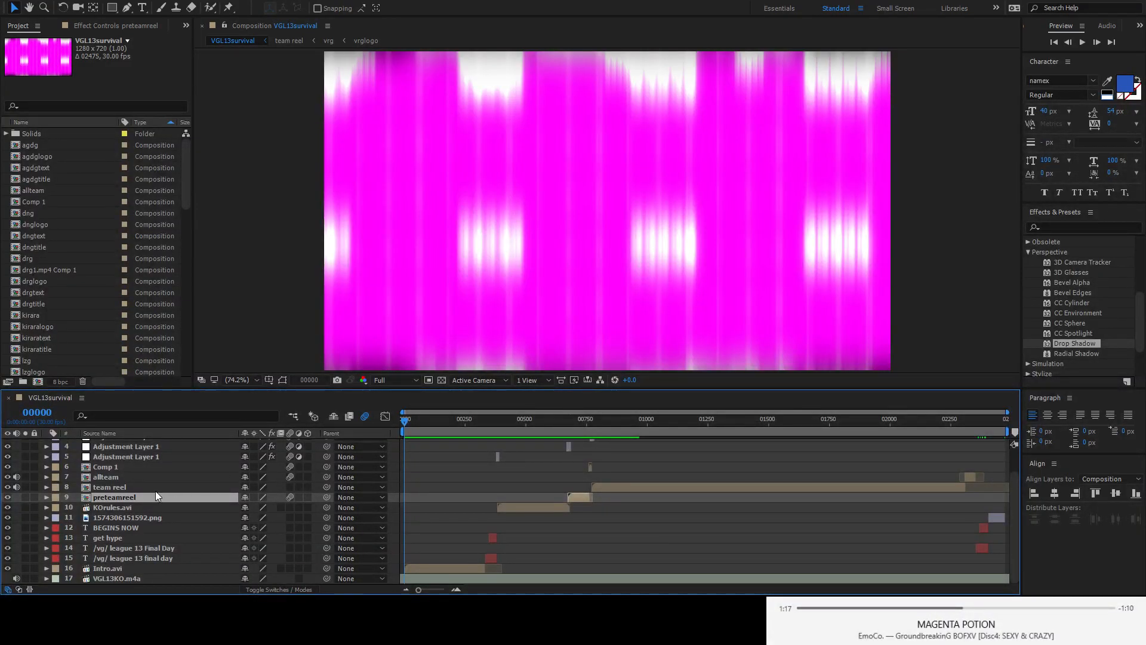
- Select the Intro.avi layer, and find and select the XIII2 composition among the project items
{"action": "left_click", "coordinate": [115, 568]}
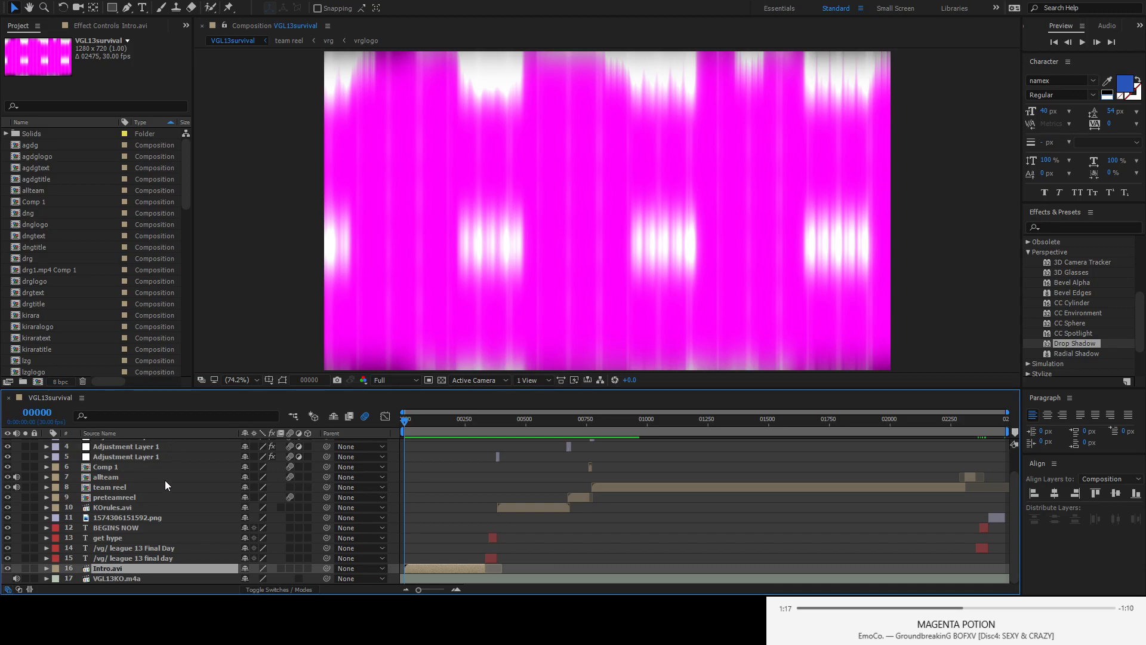
{"action": "scroll", "coordinate": [165, 479], "scroll_direction": "up", "scroll_amount": 2}
{"action": "scroll", "coordinate": [84, 249], "scroll_direction": "down", "scroll_amount": 10}
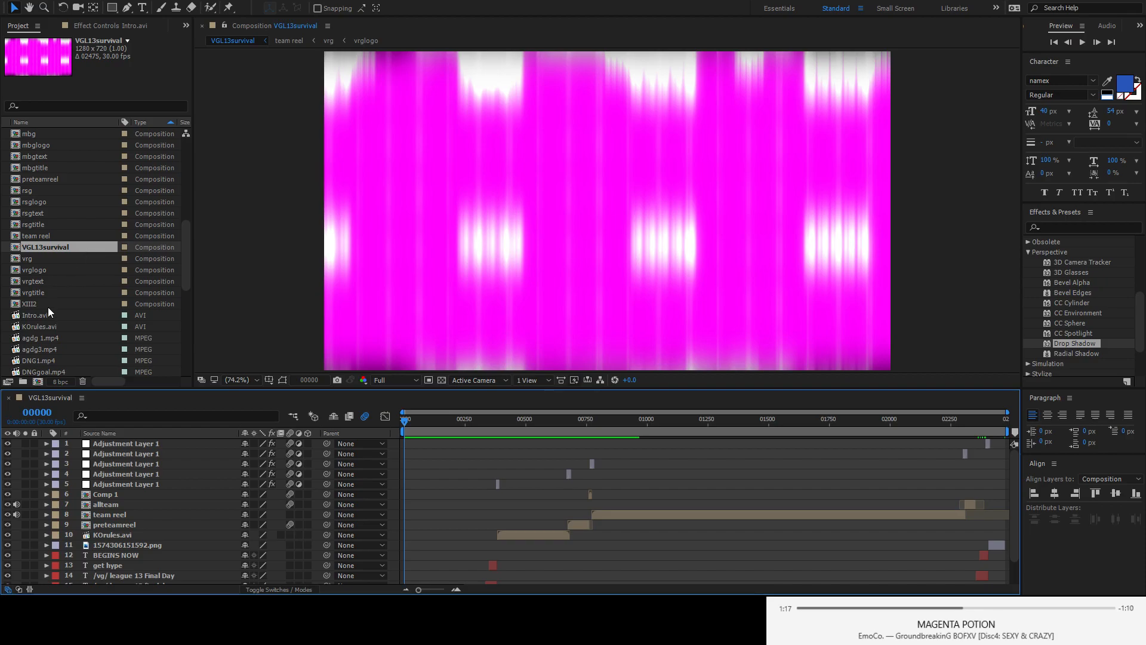
{"action": "left_click", "coordinate": [47, 307]}
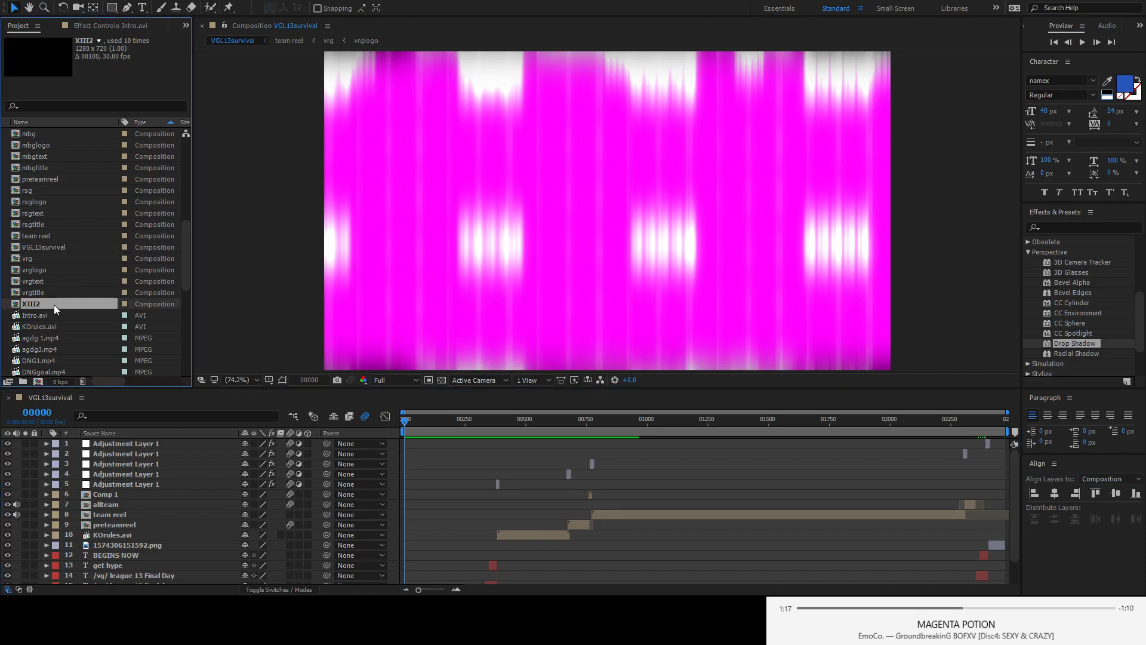
{"action": "scroll", "coordinate": [54, 304], "scroll_direction": "up", "scroll_amount": 10}
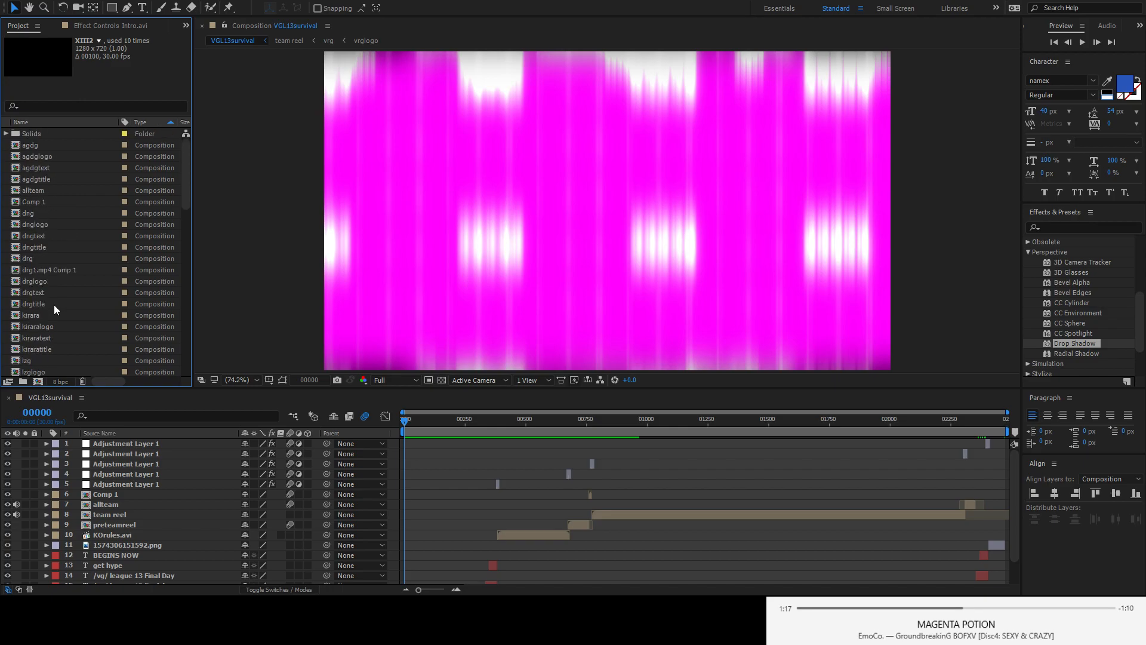
{"action": "scroll", "coordinate": [54, 305], "scroll_direction": "down", "scroll_amount": 4}
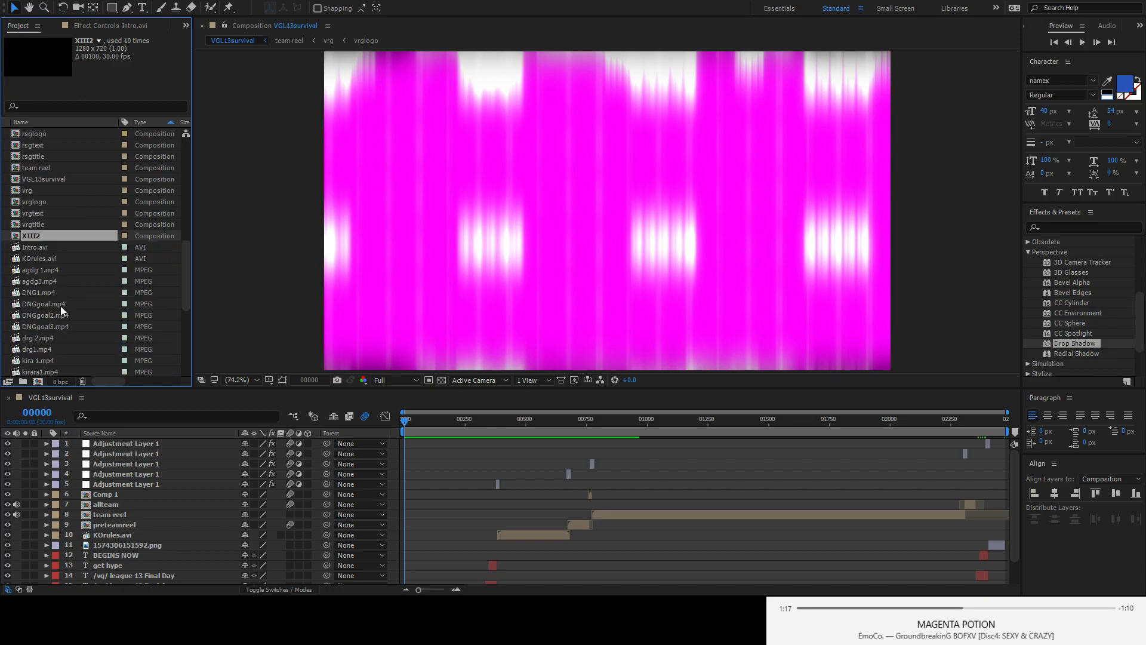
- Open the preteamreel composition from its layer in VGL13survival and examine its stack of shape, text and XIII2 layers
{"action": "left_click", "coordinate": [578, 526]}
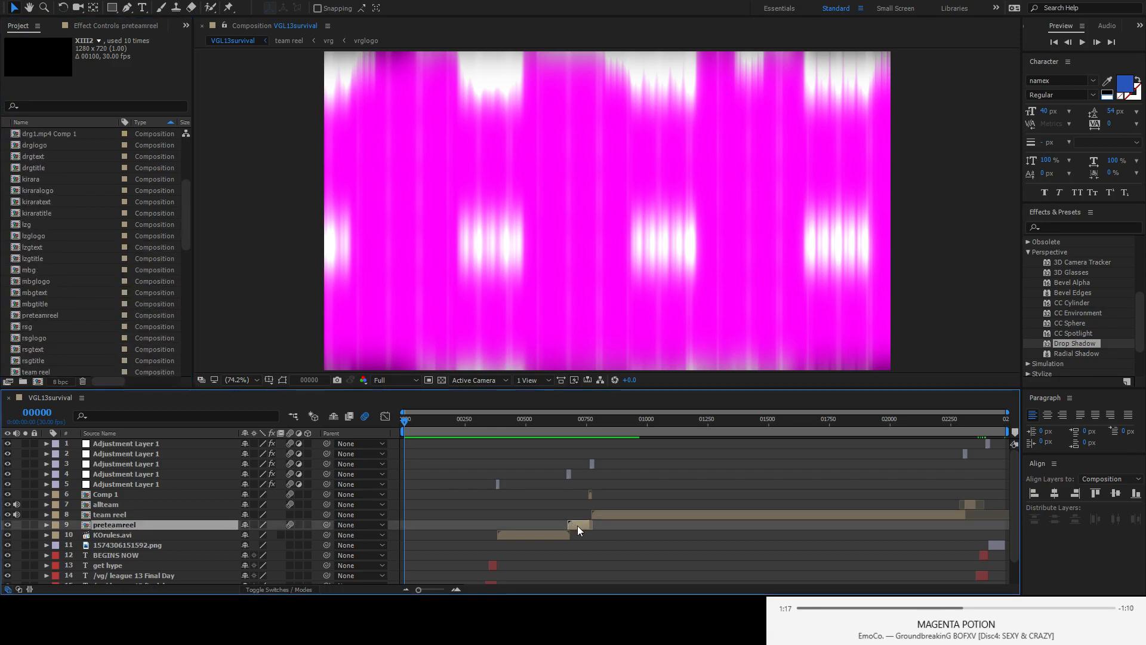
{"action": "left_click", "coordinate": [573, 427]}
{"action": "double_click", "coordinate": [118, 525]}
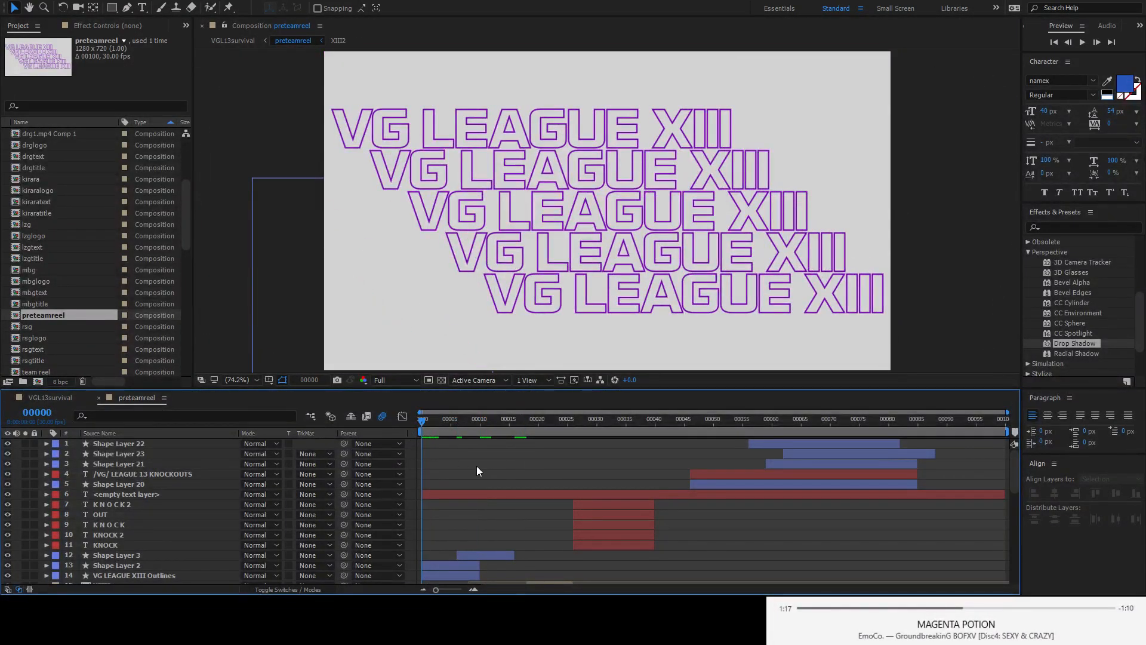
{"action": "scroll", "coordinate": [477, 465], "scroll_direction": "down", "scroll_amount": 9}
{"action": "scroll", "coordinate": [482, 500], "scroll_direction": "up", "scroll_amount": 8}
{"action": "scroll", "coordinate": [463, 493], "scroll_direction": "down", "scroll_amount": 11}
{"action": "scroll", "coordinate": [462, 488], "scroll_direction": "up", "scroll_amount": 10}
{"action": "scroll", "coordinate": [434, 465], "scroll_direction": "down", "scroll_amount": 10}
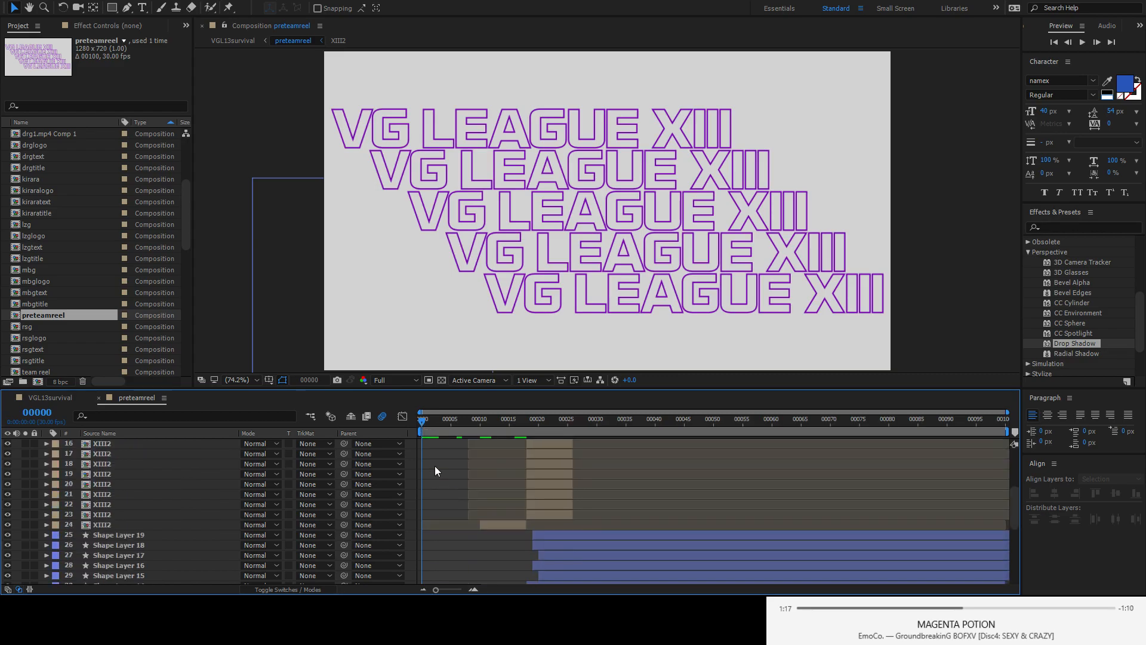
{"action": "scroll", "coordinate": [434, 464], "scroll_direction": "up", "scroll_amount": 10}
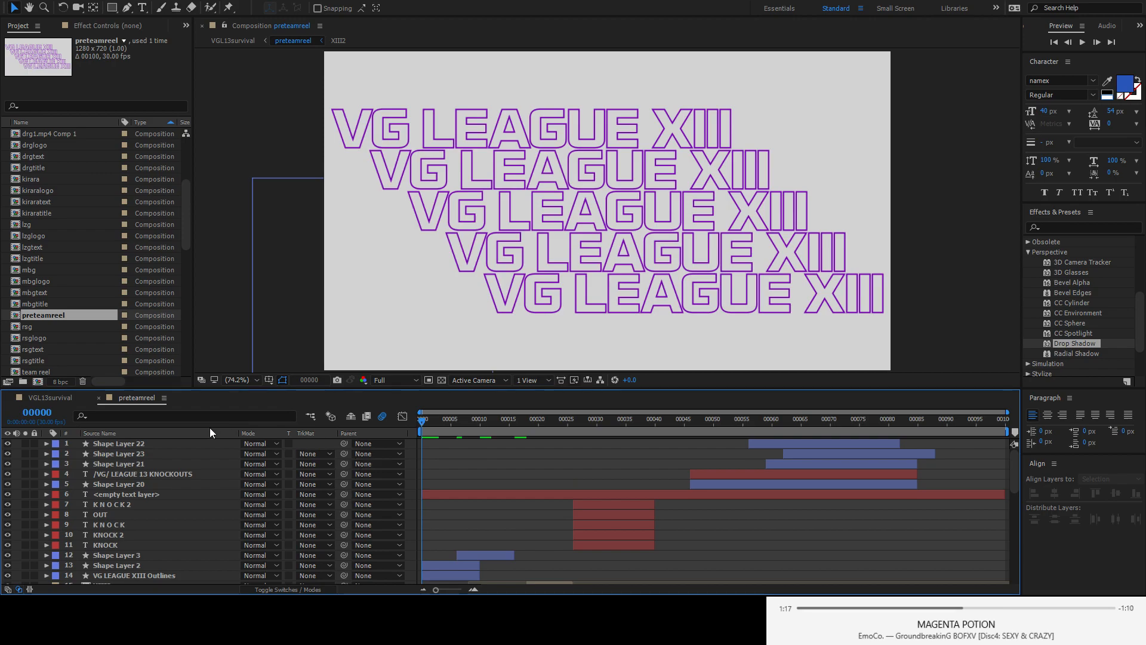
- Return to the VGL13survival timeline and move the playhead to frame 671, near the start of the preteamreel layer
{"action": "left_click", "coordinate": [58, 399]}
{"action": "mouse_move", "coordinate": [571, 424]}
{"action": "left_mouse_down"}
{"action": "mouse_move", "coordinate": [592, 428]}
{"action": "mouse_move", "coordinate": [568, 427]}
{"action": "left_mouse_up"}
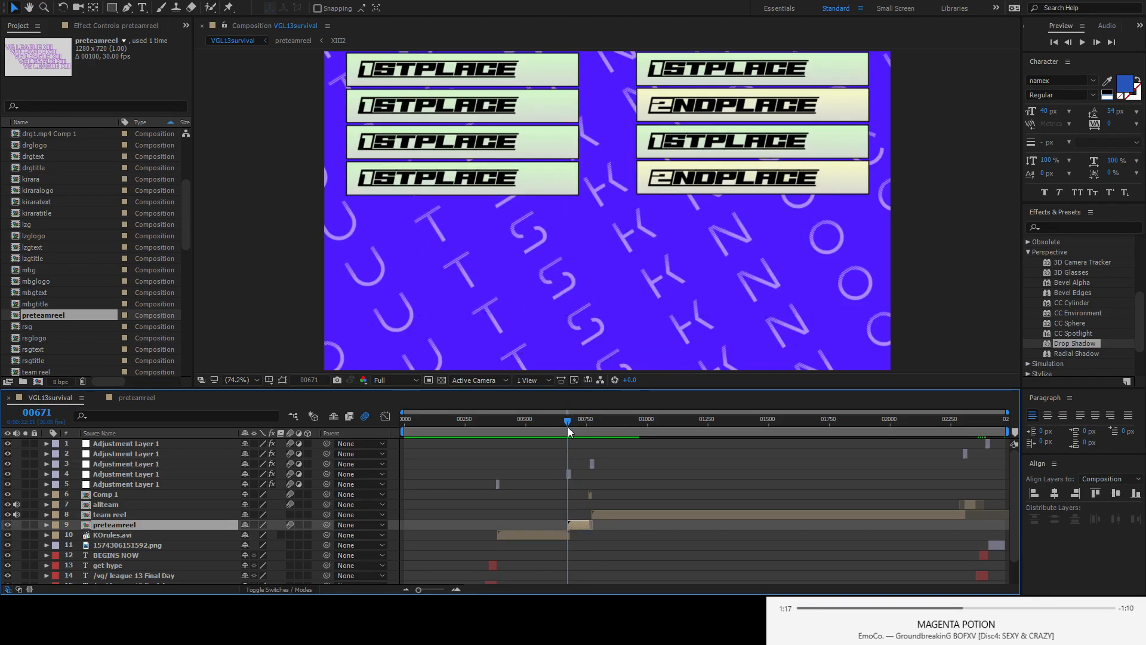
- Preview the VGL13survival timeline from frame 671, and open the preteamreel composition at frame 0
{"action": "key", "text": "space"}
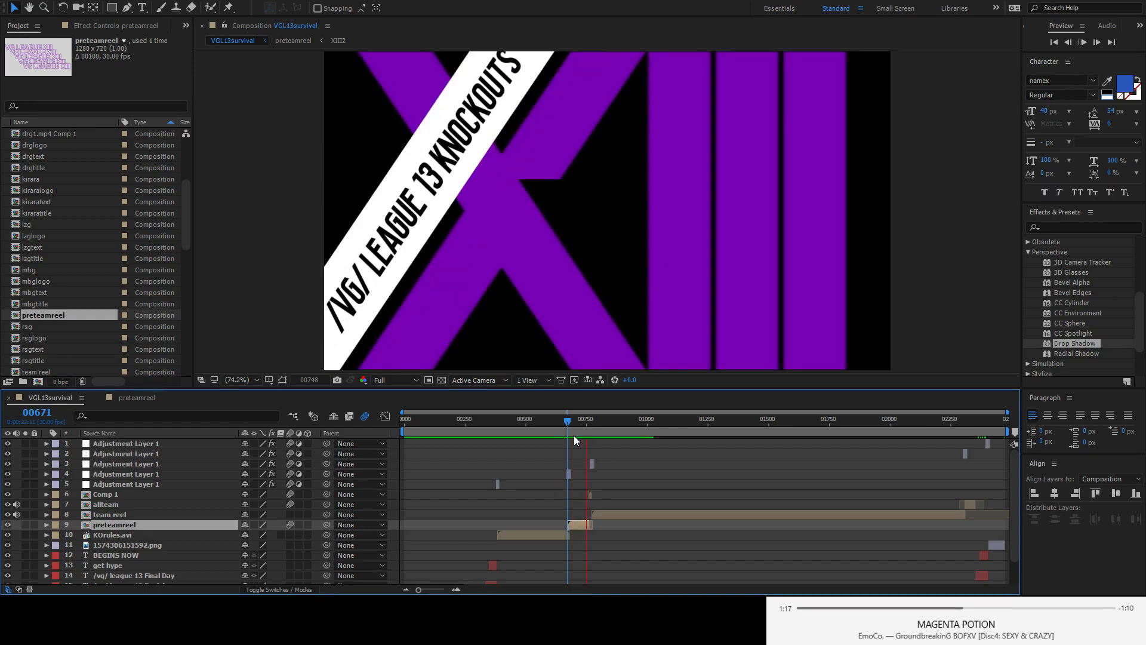
{"action": "key", "text": "space"}
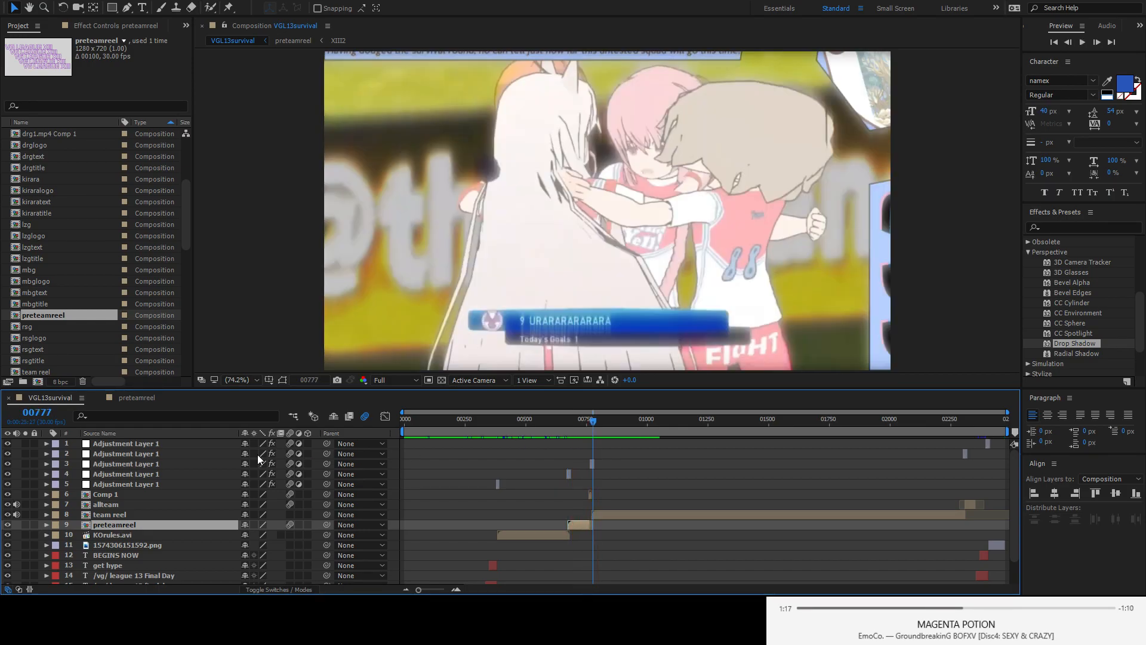
{"action": "left_click", "coordinate": [128, 398]}
{"action": "left_click_drag", "start_coordinate": [437, 422], "coordinate": [420, 422]}
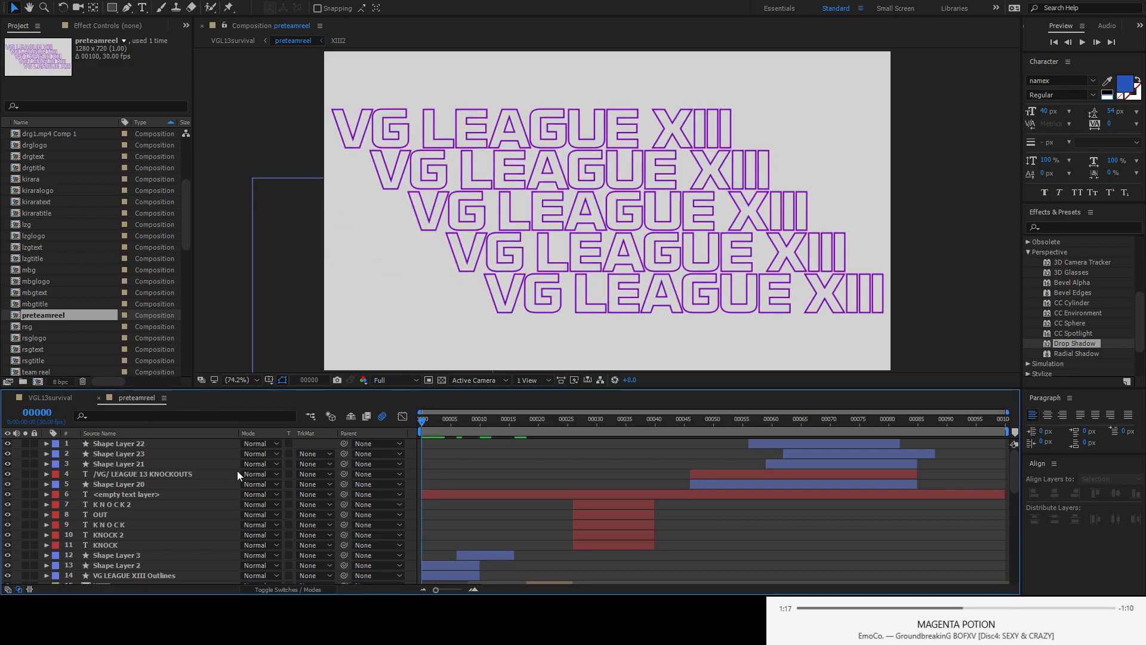
- Look through the preteamreel composition's layer stack, from the text layers down to the background solid
{"action": "scroll", "coordinate": [124, 470], "scroll_direction": "down", "scroll_amount": 3}
{"action": "scroll", "coordinate": [124, 470], "scroll_direction": "up", "scroll_amount": 3}
{"action": "left_click", "coordinate": [108, 503]}
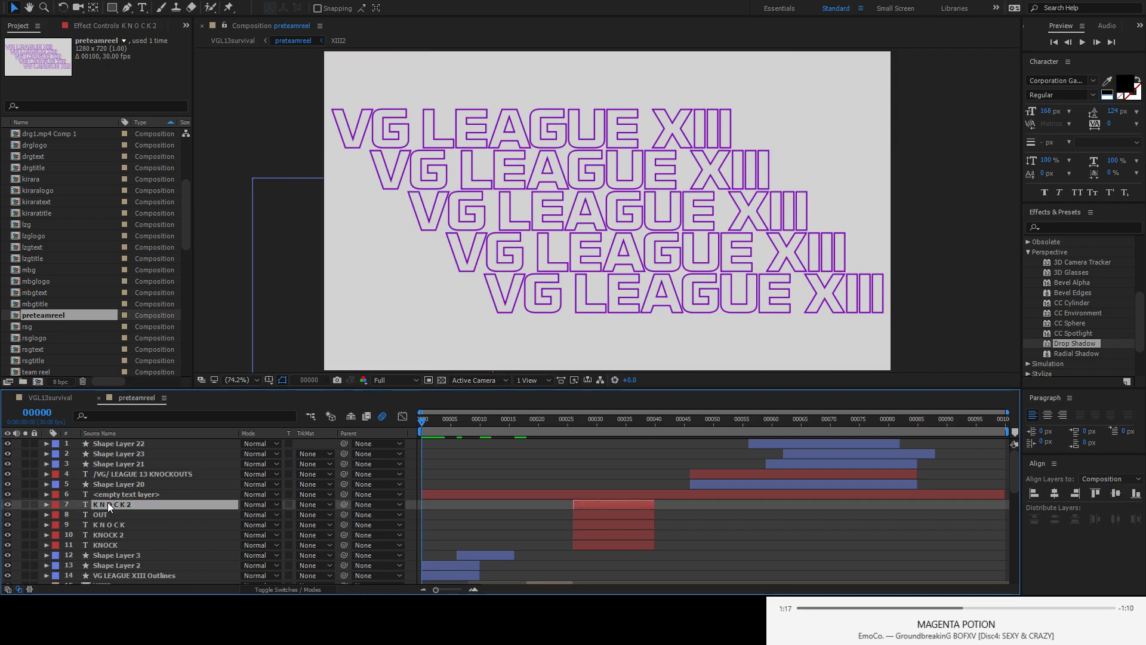
{"action": "left_click", "coordinate": [99, 495]}
{"action": "scroll", "coordinate": [121, 494], "scroll_direction": "down", "scroll_amount": 10}
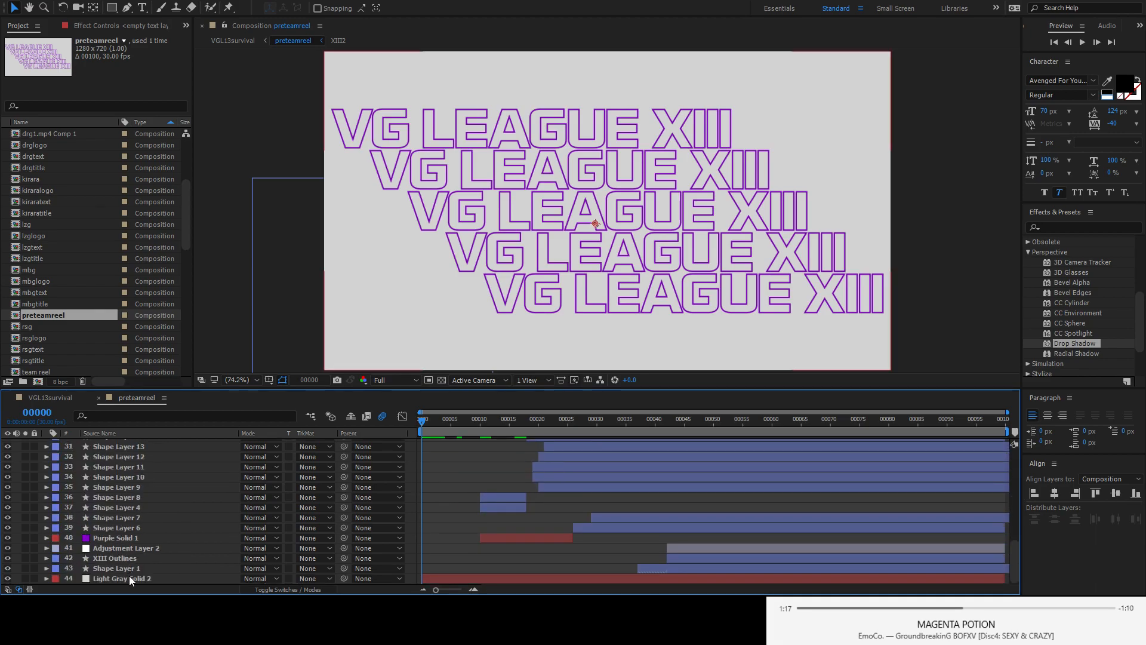
{"action": "scroll", "coordinate": [120, 557], "scroll_direction": "up", "scroll_amount": 10}
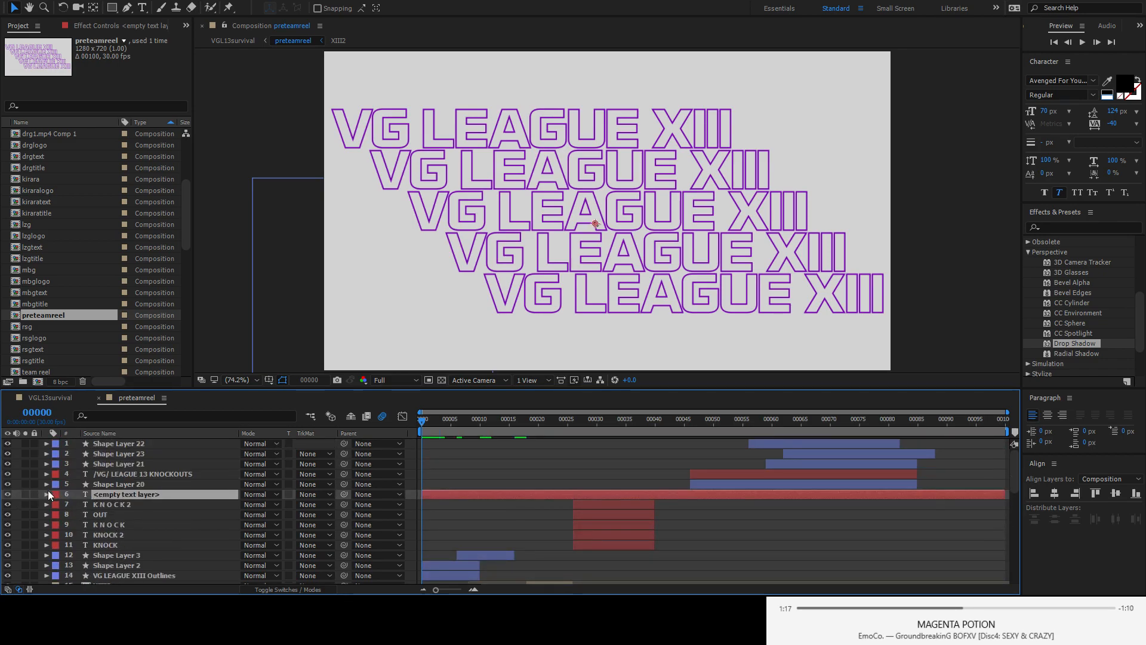
{"action": "scroll", "coordinate": [47, 494], "scroll_direction": "down", "scroll_amount": 3}
- Hide and show the VG LEAGUE XIII Outlines layer to check what it contributes to the frame
{"action": "left_click", "coordinate": [140, 486]}
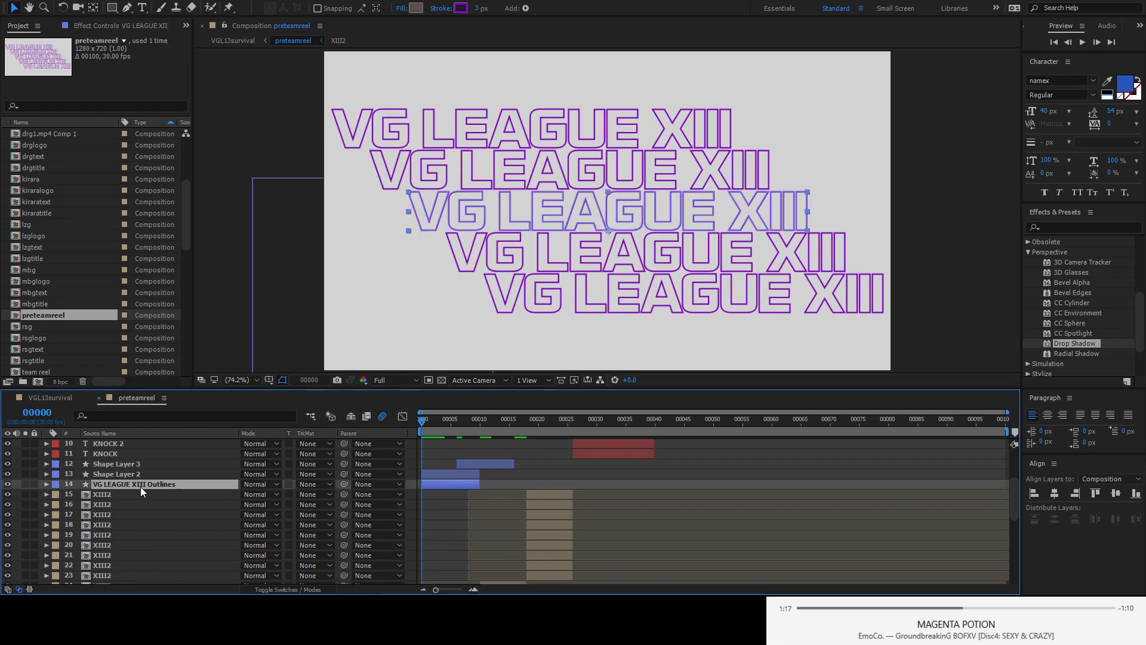
{"action": "left_click", "coordinate": [24, 484]}
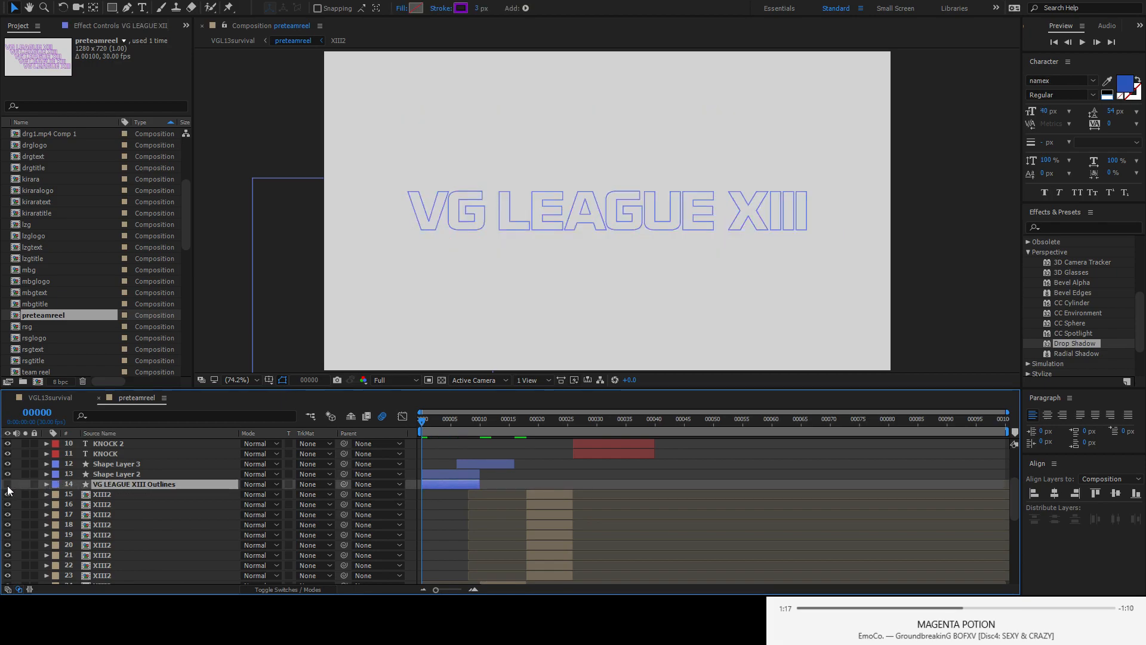
{"action": "left_click", "coordinate": [7, 485]}
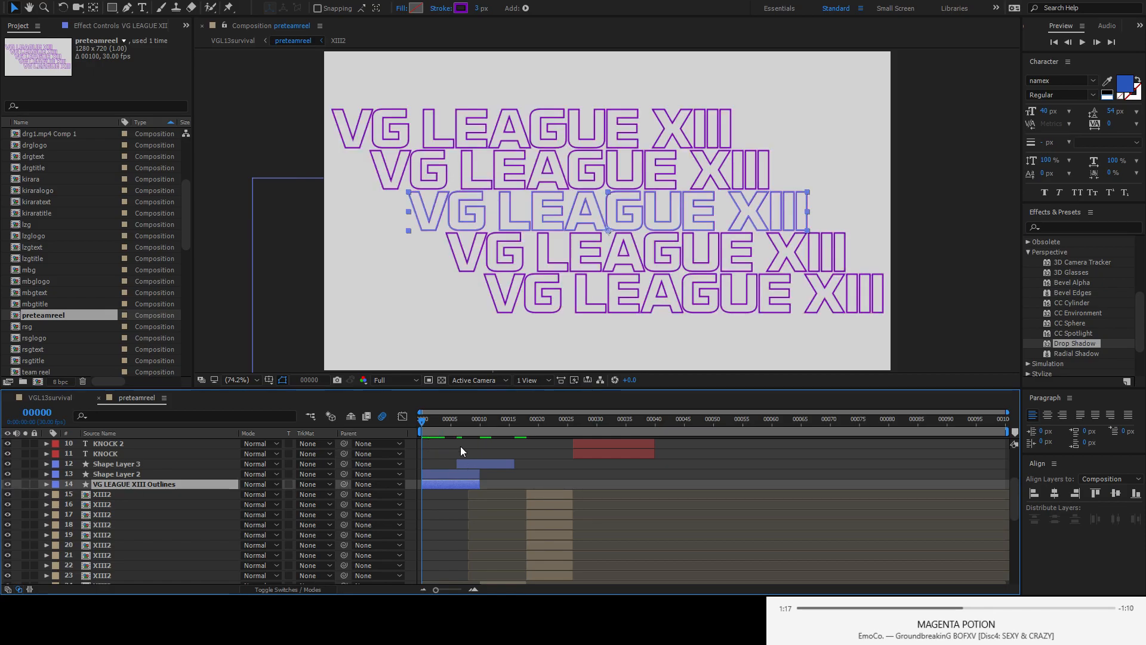
{"action": "left_click", "coordinate": [528, 474]}
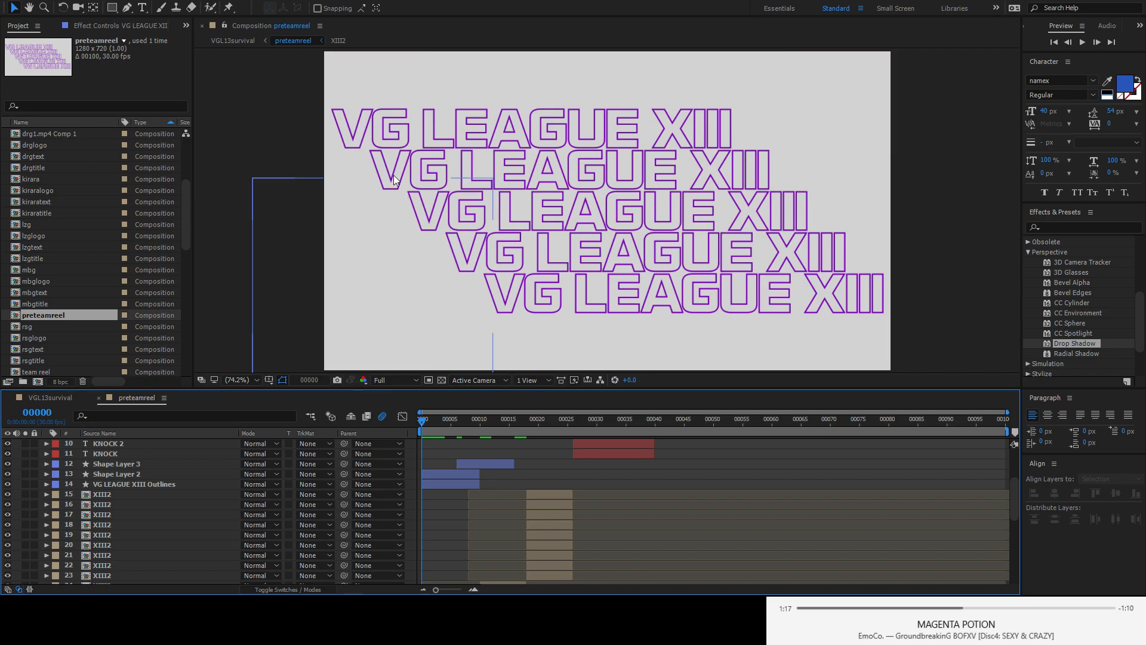
- Reveal the Repeater 1 transform of the VG LEAGUE XIII Outlines layer and scrub to frame 6 to examine its position animation
{"action": "left_click", "coordinate": [146, 483]}
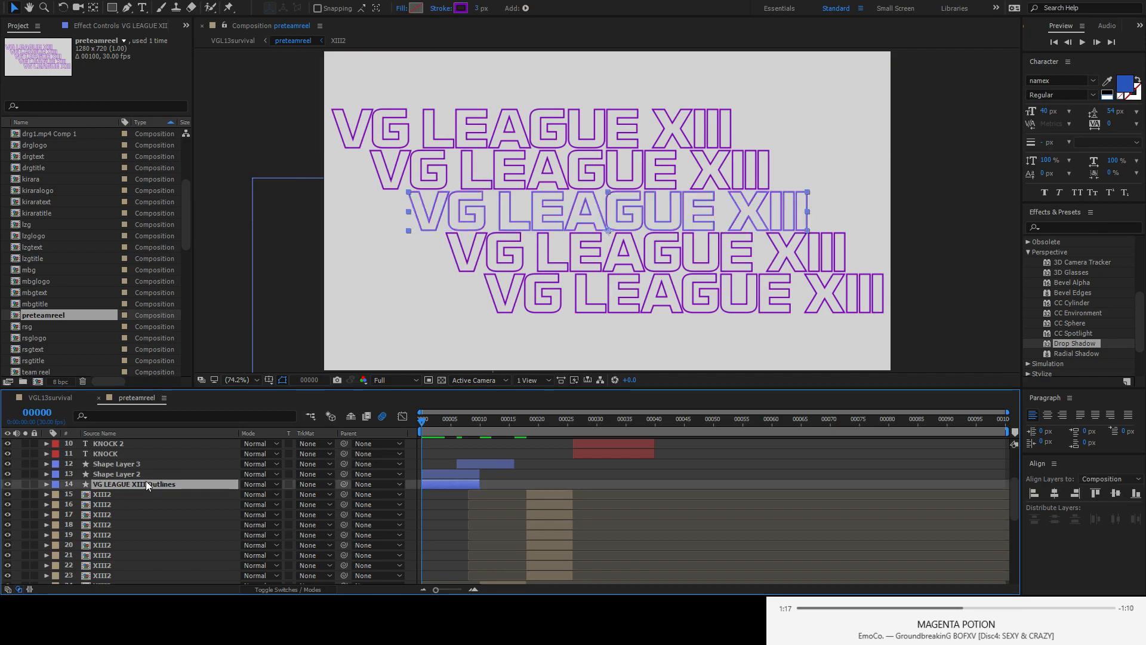
{"action": "left_click", "coordinate": [47, 484]}
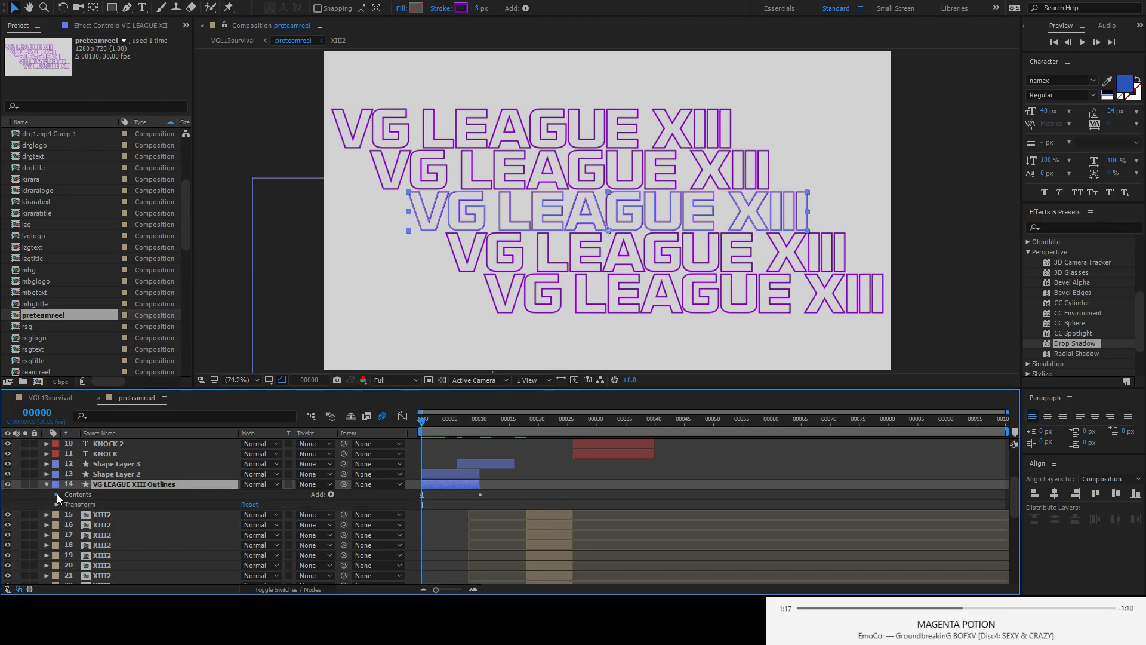
{"action": "left_click", "coordinate": [57, 494]}
{"action": "scroll", "coordinate": [59, 456], "scroll_direction": "down", "scroll_amount": 5}
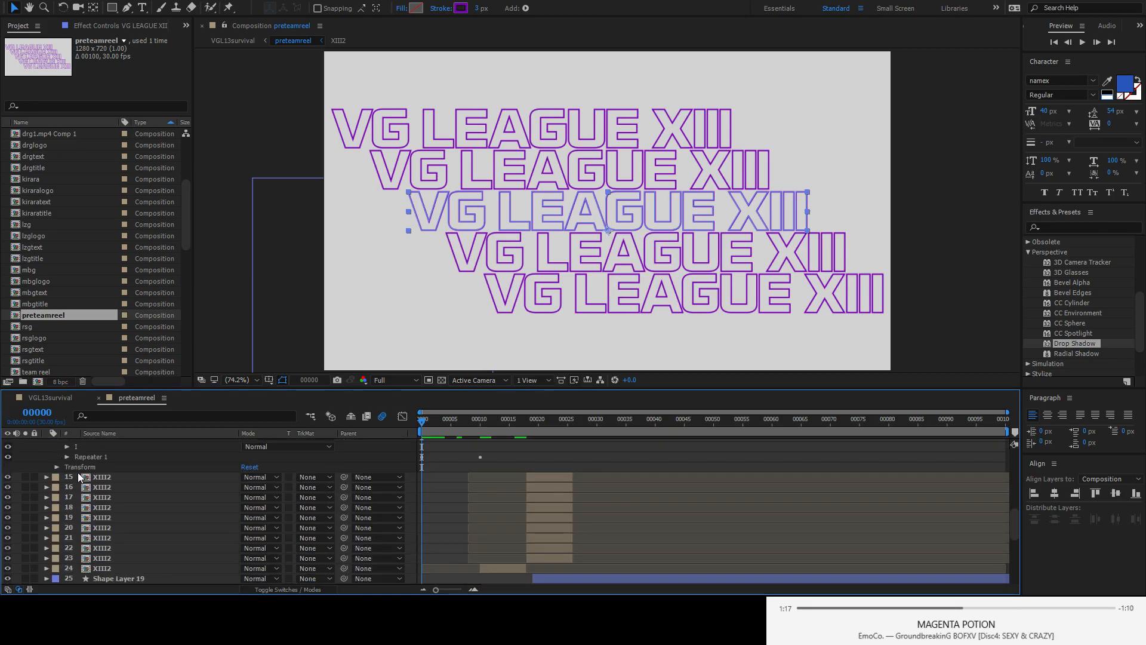
{"action": "left_click", "coordinate": [67, 456]}
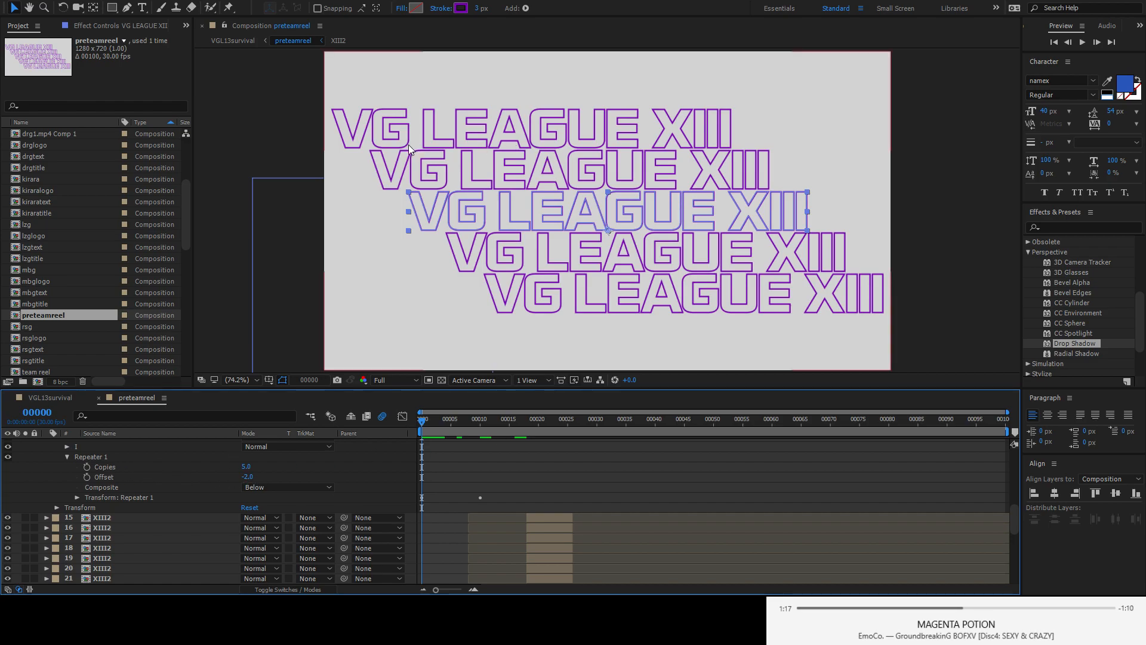
{"action": "left_click", "coordinate": [77, 497]}
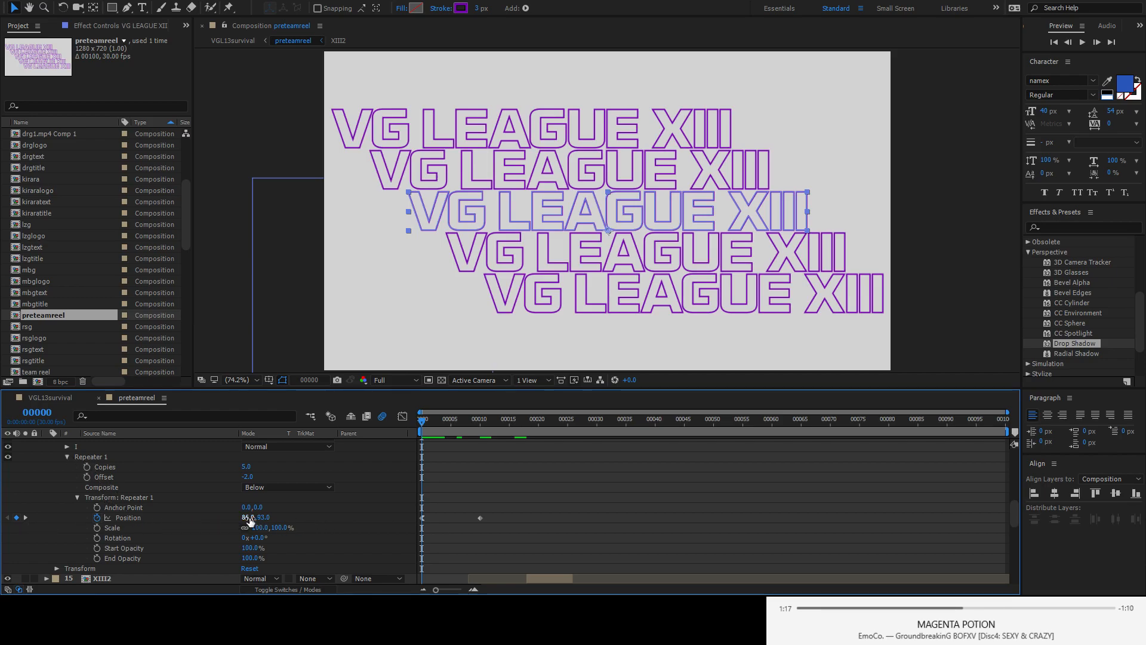
{"action": "mouse_move", "coordinate": [250, 519]}
{"action": "left_mouse_down"}
{"action": "mouse_move", "coordinate": [164, 519]}
{"action": "mouse_move", "coordinate": [322, 520]}
{"action": "mouse_move", "coordinate": [154, 528]}
{"action": "mouse_move", "coordinate": [258, 527]}
{"action": "left_mouse_up"}
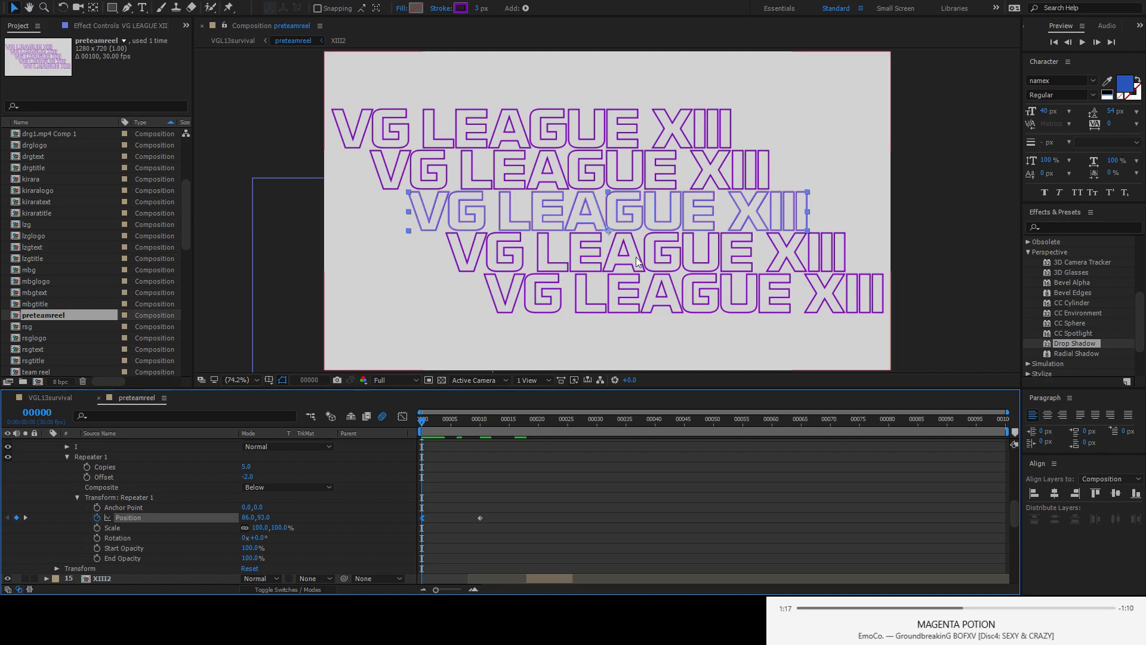
{"action": "left_click_drag", "start_coordinate": [423, 425], "coordinate": [455, 459]}
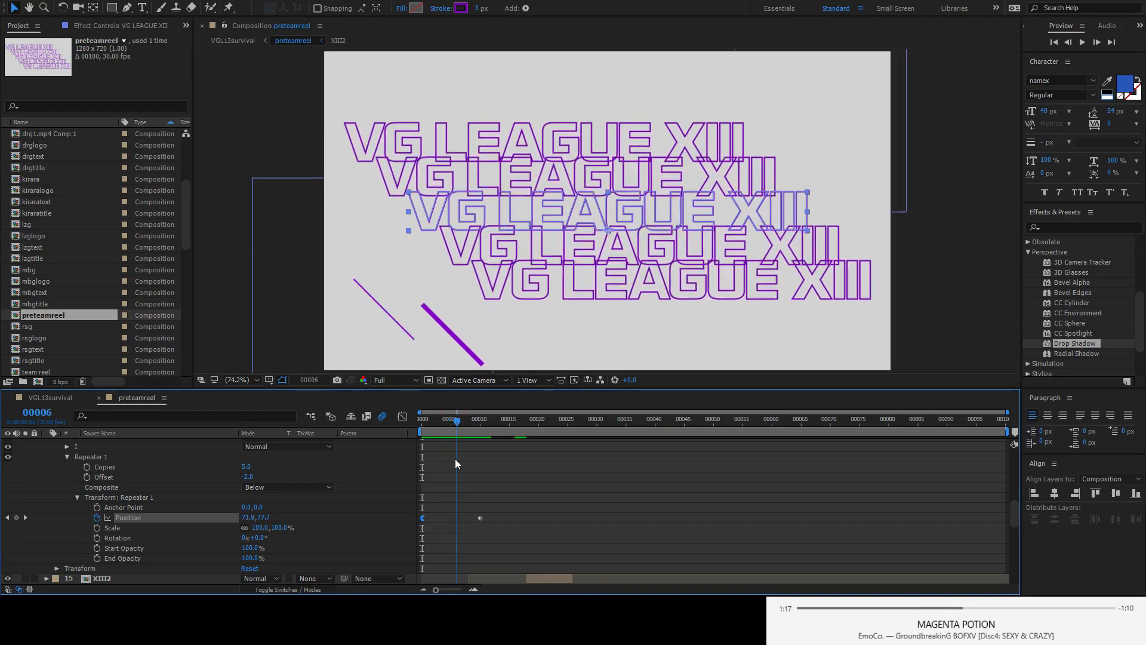
- Select Shape Layer 2 and Shape Layer 3 in turn to compare their diagonal line shapes
{"action": "scroll", "coordinate": [452, 458], "scroll_direction": "down", "scroll_amount": 3}
{"action": "scroll", "coordinate": [447, 468], "scroll_direction": "down", "scroll_amount": 6}
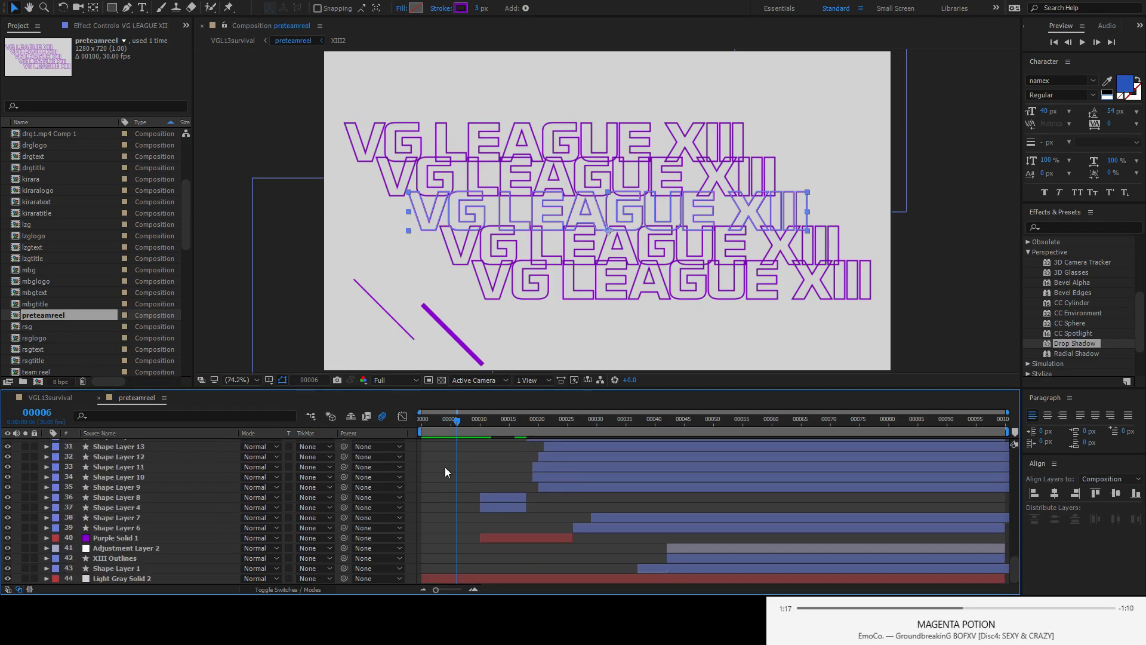
{"action": "scroll", "coordinate": [446, 510], "scroll_direction": "up", "scroll_amount": 12}
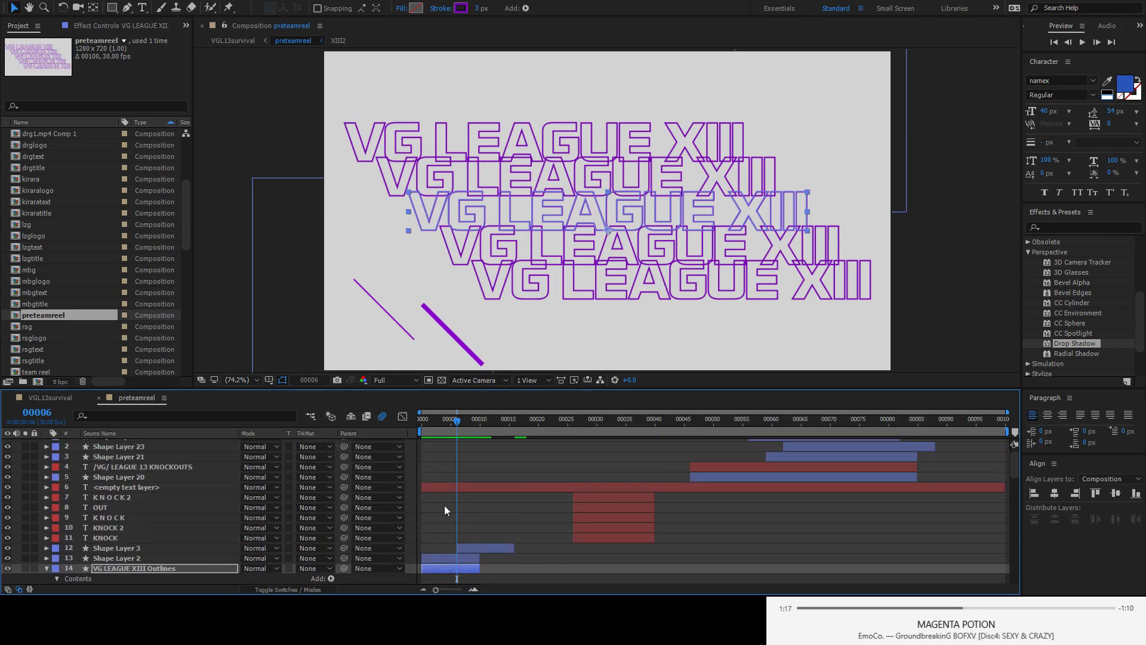
{"action": "left_click", "coordinate": [448, 559]}
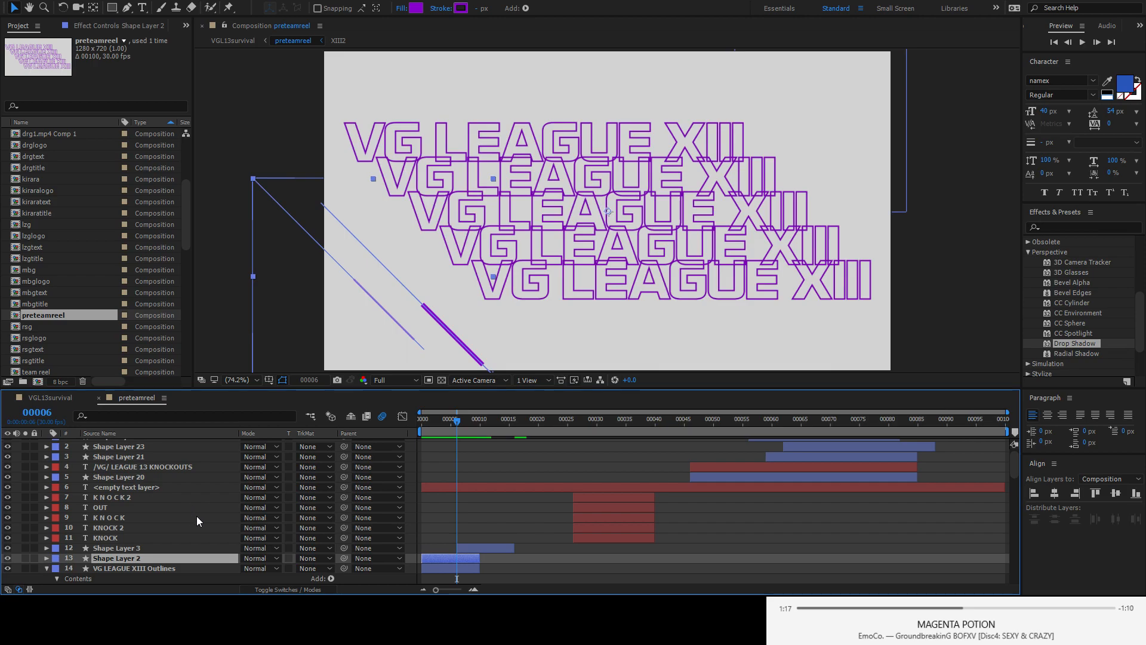
{"action": "left_click", "coordinate": [120, 549]}
{"action": "left_click", "coordinate": [123, 559]}
{"action": "left_click", "coordinate": [120, 547]}
{"action": "left_click", "coordinate": [127, 558]}
- Expand Shape Layer 2's contents and turn off its Trim Paths 1
{"action": "scroll", "coordinate": [120, 531], "scroll_direction": "down", "scroll_amount": 3}
{"action": "left_click", "coordinate": [47, 467]}
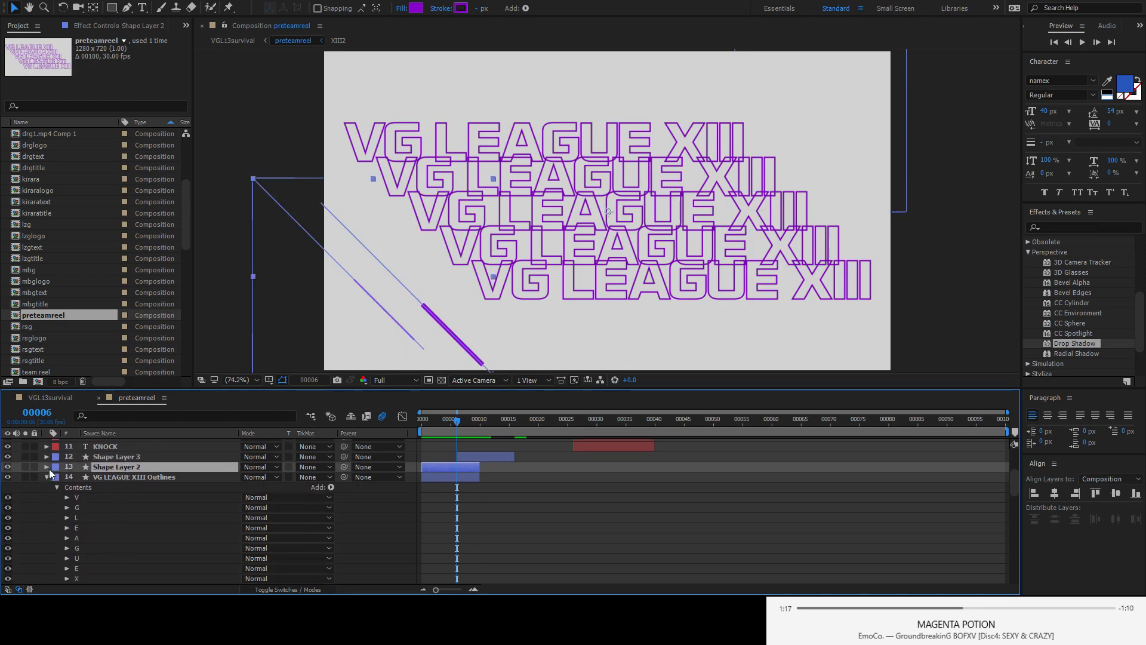
{"action": "left_click", "coordinate": [57, 476]}
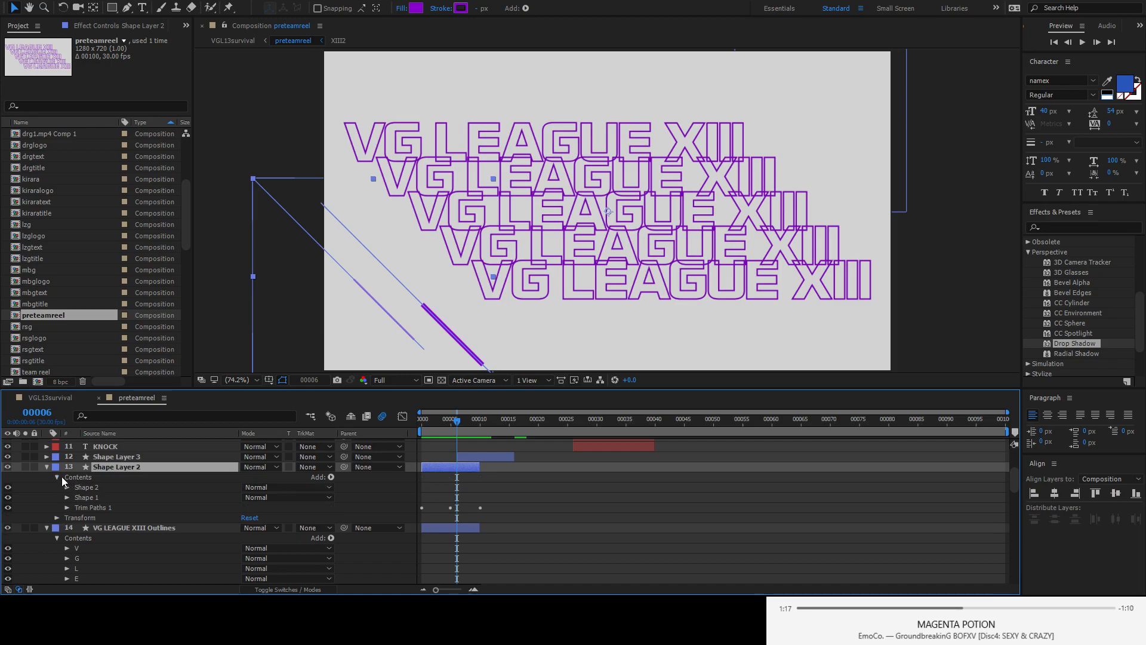
{"action": "left_click", "coordinate": [8, 508]}
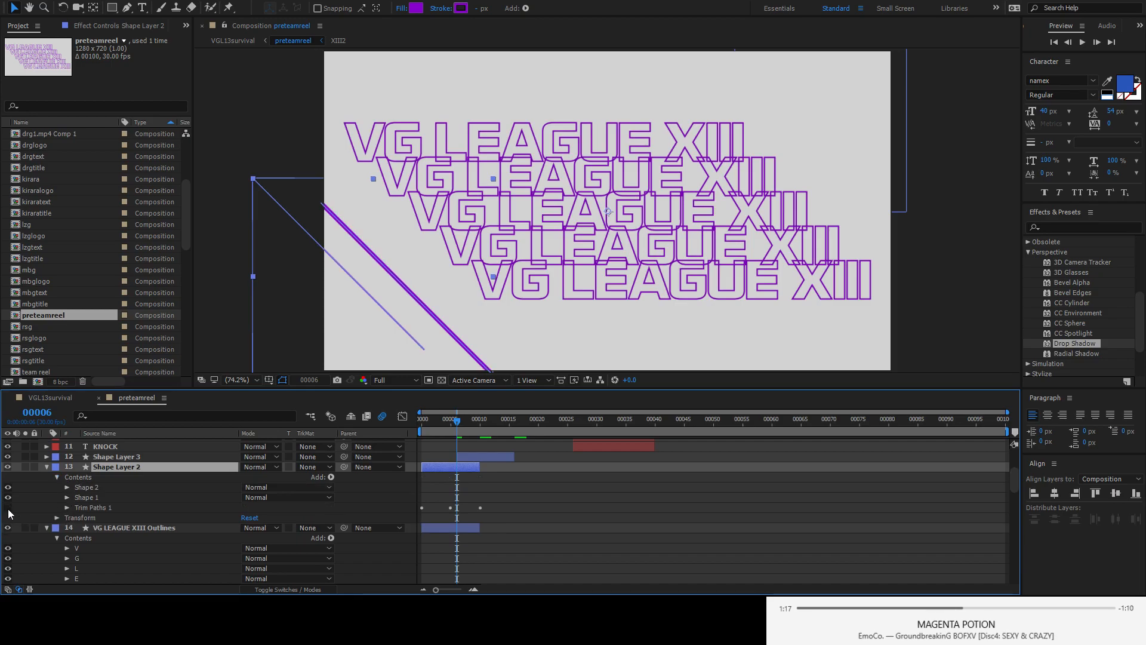
- Move to frame 7 and turn off Trim Paths 1 on Shape Layer 3
{"action": "mouse_move", "coordinate": [451, 439]}
{"action": "left_mouse_down"}
{"action": "mouse_move", "coordinate": [409, 422]}
{"action": "mouse_move", "coordinate": [492, 437]}
{"action": "mouse_move", "coordinate": [443, 440]}
{"action": "mouse_move", "coordinate": [479, 438]}
{"action": "mouse_move", "coordinate": [463, 438]}
{"action": "left_mouse_up"}
{"action": "left_click", "coordinate": [45, 457]}
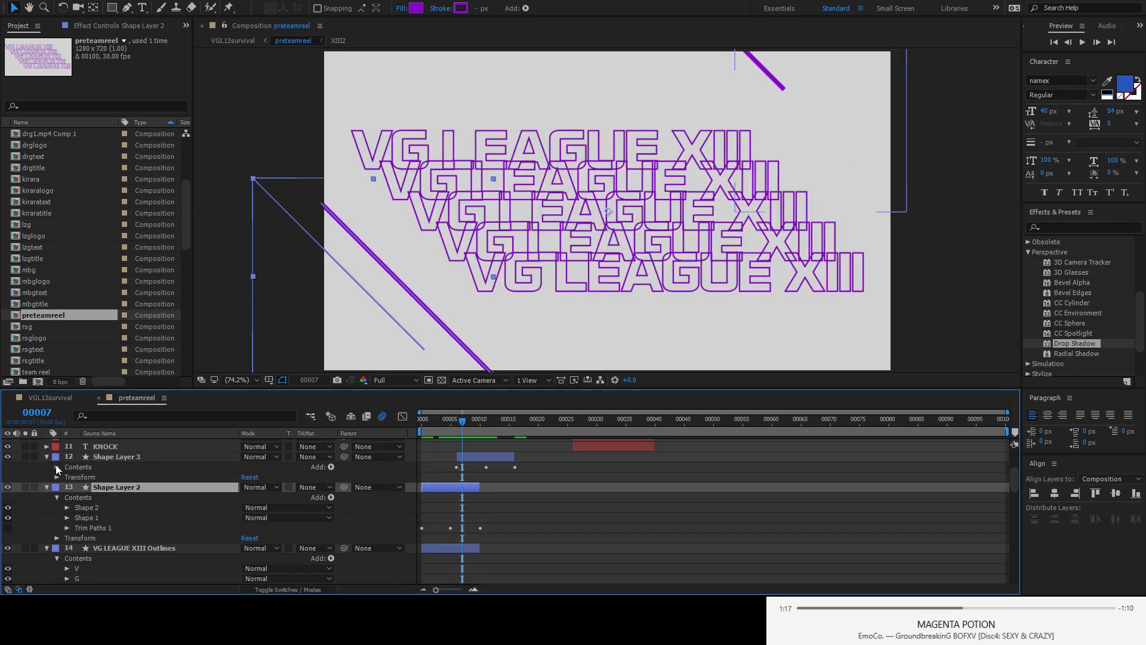
{"action": "left_click", "coordinate": [8, 487]}
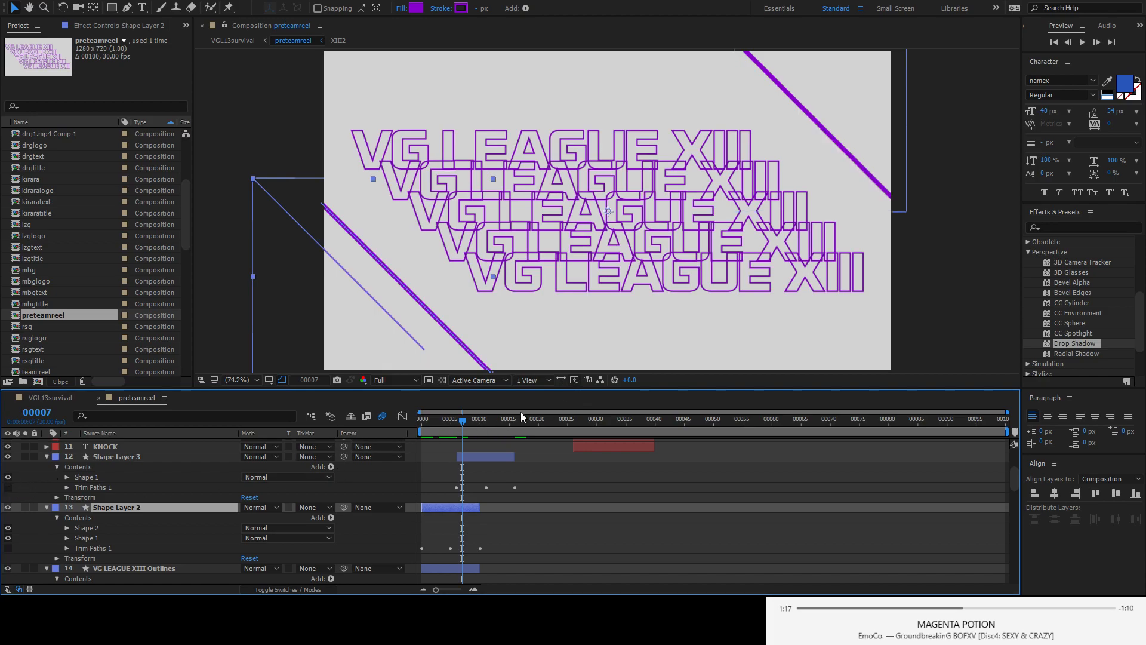
- Scrub between frames 1 and 7 to examine the untrimmed diagonal lines of Shape Layers 2 and 3
{"action": "left_click_drag", "start_coordinate": [462, 425], "coordinate": [428, 425]}
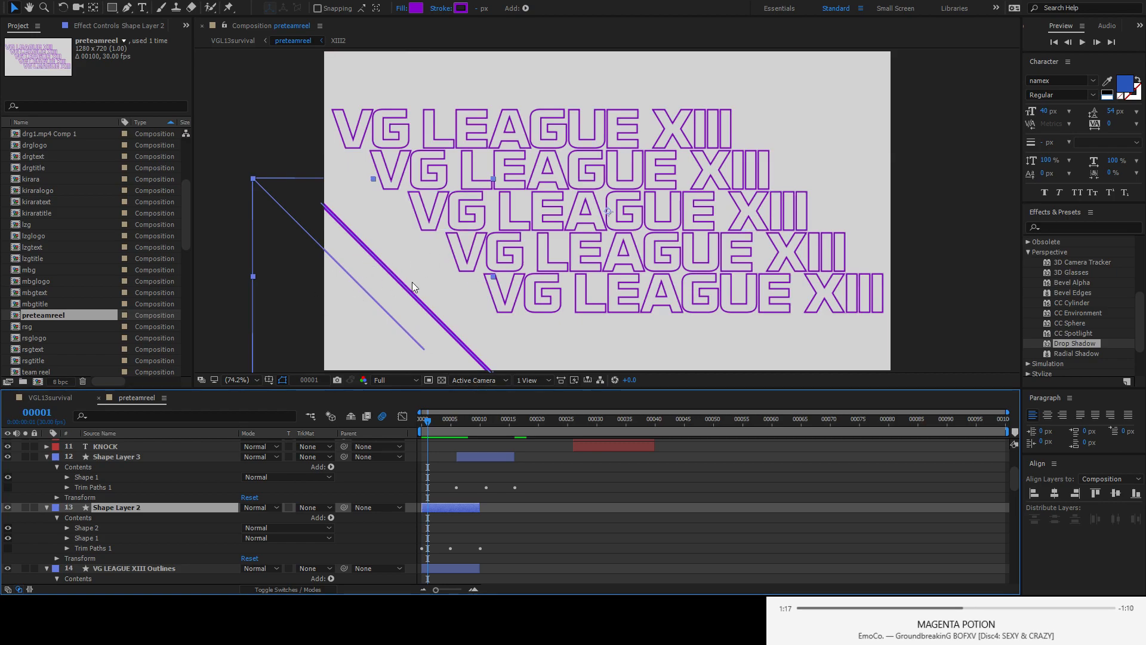
{"action": "left_click_drag", "start_coordinate": [428, 431], "coordinate": [464, 427]}
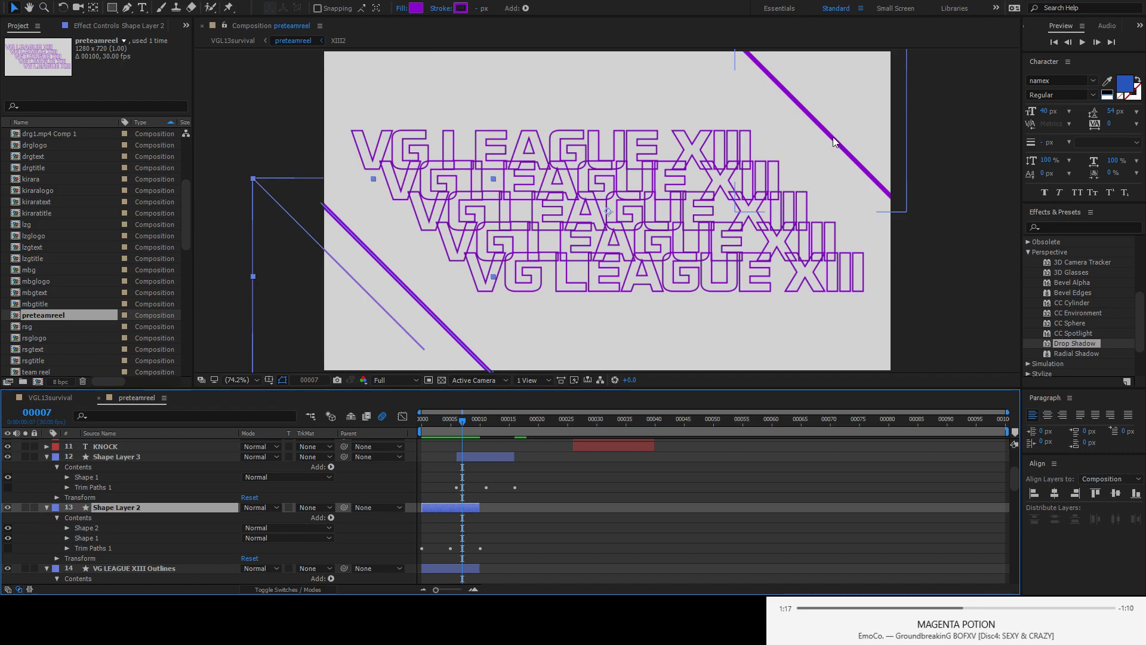
{"action": "left_click", "coordinate": [458, 456]}
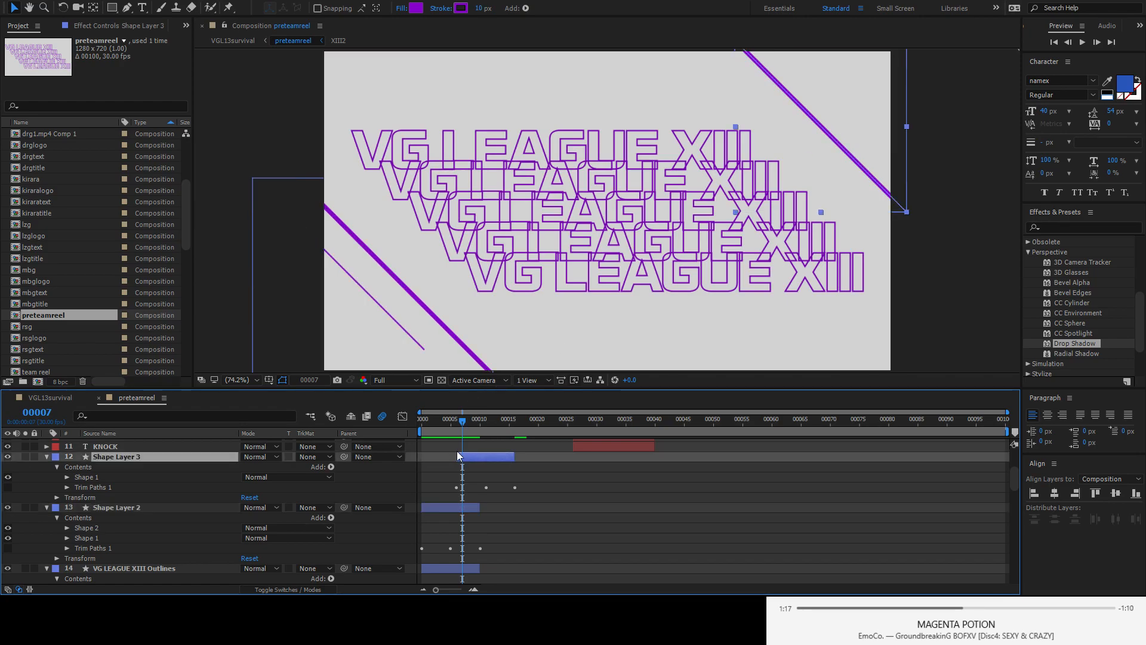
{"action": "left_click_drag", "start_coordinate": [468, 426], "coordinate": [443, 425]}
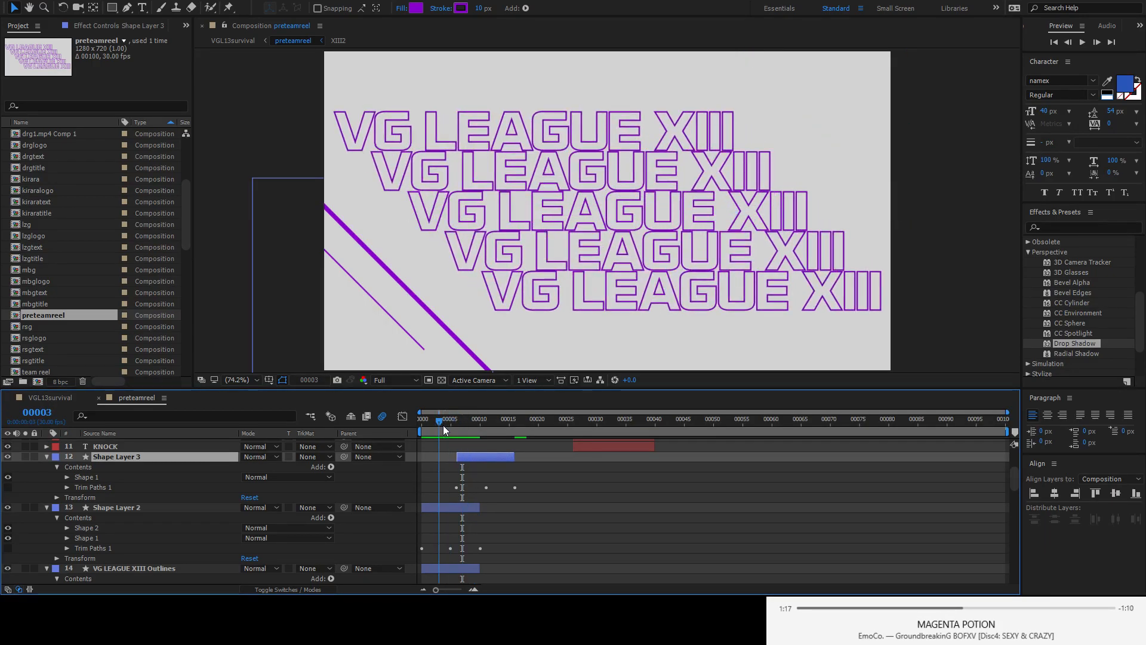
{"action": "left_click_drag", "start_coordinate": [439, 425], "coordinate": [450, 424]}
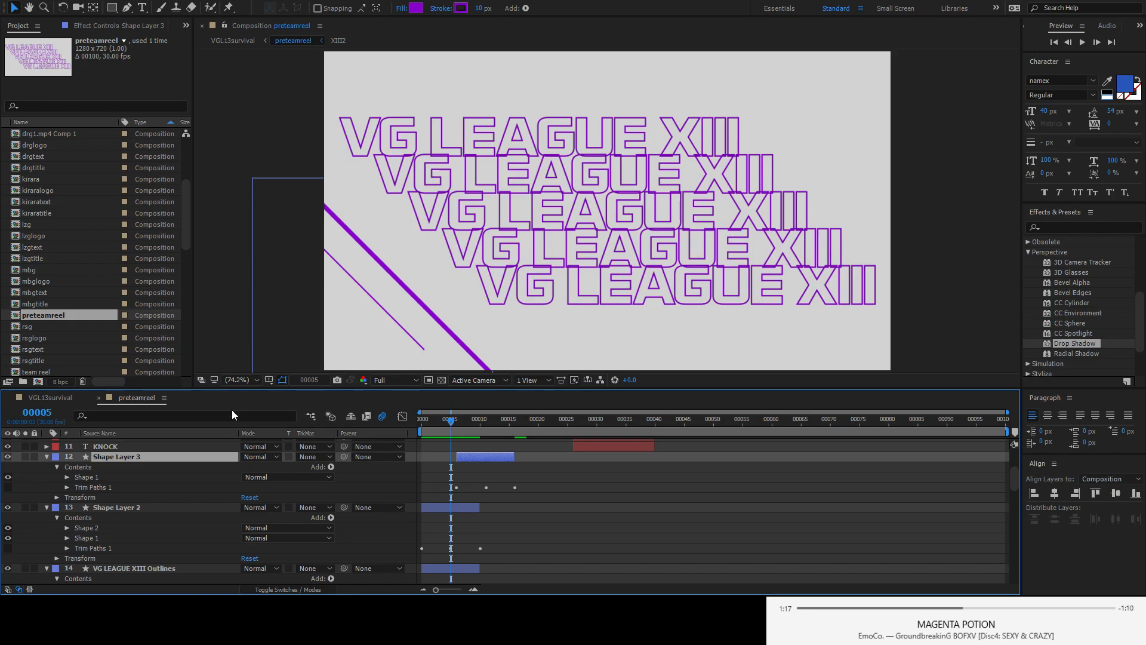
- Turn Trim Paths 1 back on for Shape Layers 3 and 2, and delete the extra Trim Paths added to Shape Layer 3
{"action": "left_click", "coordinate": [8, 487]}
{"action": "left_click", "coordinate": [8, 548]}
{"action": "key", "text": "ctrl+v"}
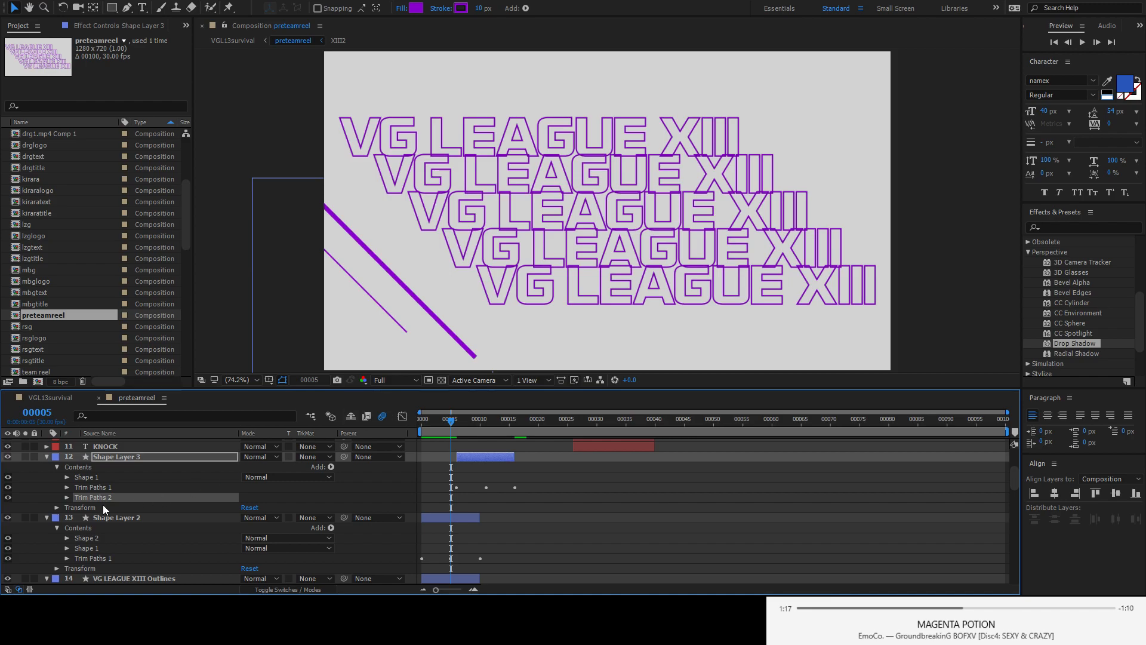
{"action": "key", "text": "Delete"}
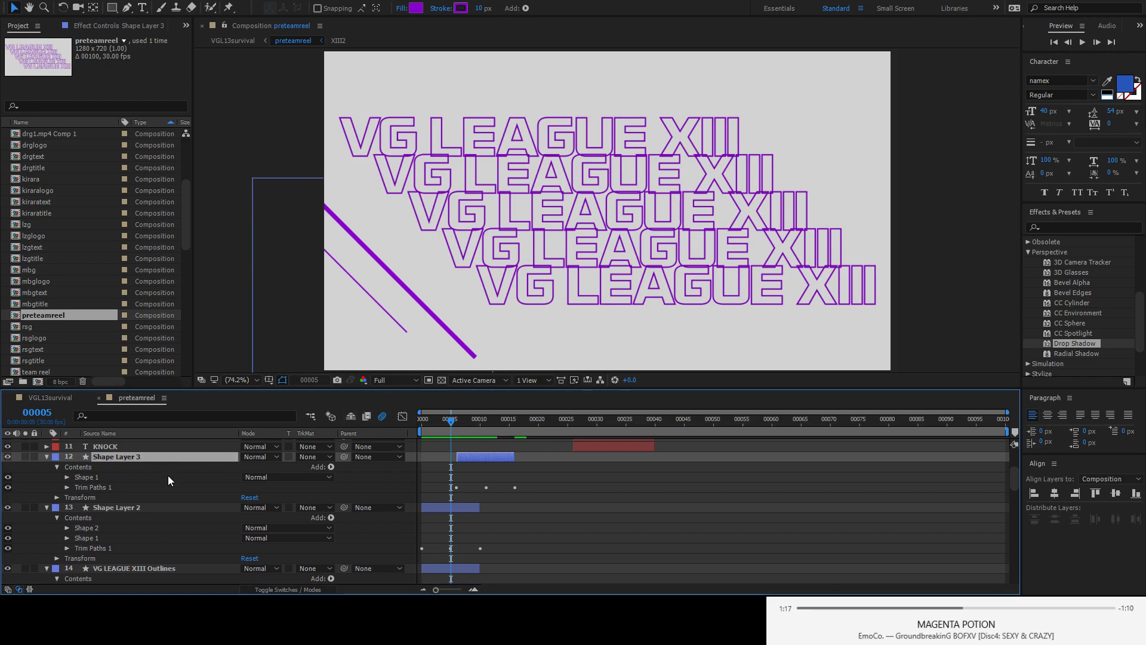
- Return to frame 0 and reveal the Start and End keyframes of Shape Layer 2's Trim Paths 1
{"action": "mouse_move", "coordinate": [444, 420]}
{"action": "left_mouse_down"}
{"action": "mouse_move", "coordinate": [422, 421]}
{"action": "mouse_move", "coordinate": [481, 421]}
{"action": "mouse_move", "coordinate": [413, 420]}
{"action": "mouse_move", "coordinate": [468, 421]}
{"action": "mouse_move", "coordinate": [417, 429]}
{"action": "mouse_move", "coordinate": [465, 430]}
{"action": "mouse_move", "coordinate": [410, 445]}
{"action": "mouse_move", "coordinate": [463, 431]}
{"action": "mouse_move", "coordinate": [414, 431]}
{"action": "mouse_move", "coordinate": [435, 433]}
{"action": "mouse_move", "coordinate": [409, 445]}
{"action": "mouse_move", "coordinate": [424, 430]}
{"action": "mouse_move", "coordinate": [474, 425]}
{"action": "mouse_move", "coordinate": [435, 425]}
{"action": "mouse_move", "coordinate": [409, 446]}
{"action": "mouse_move", "coordinate": [468, 431]}
{"action": "mouse_move", "coordinate": [407, 428]}
{"action": "left_mouse_up"}
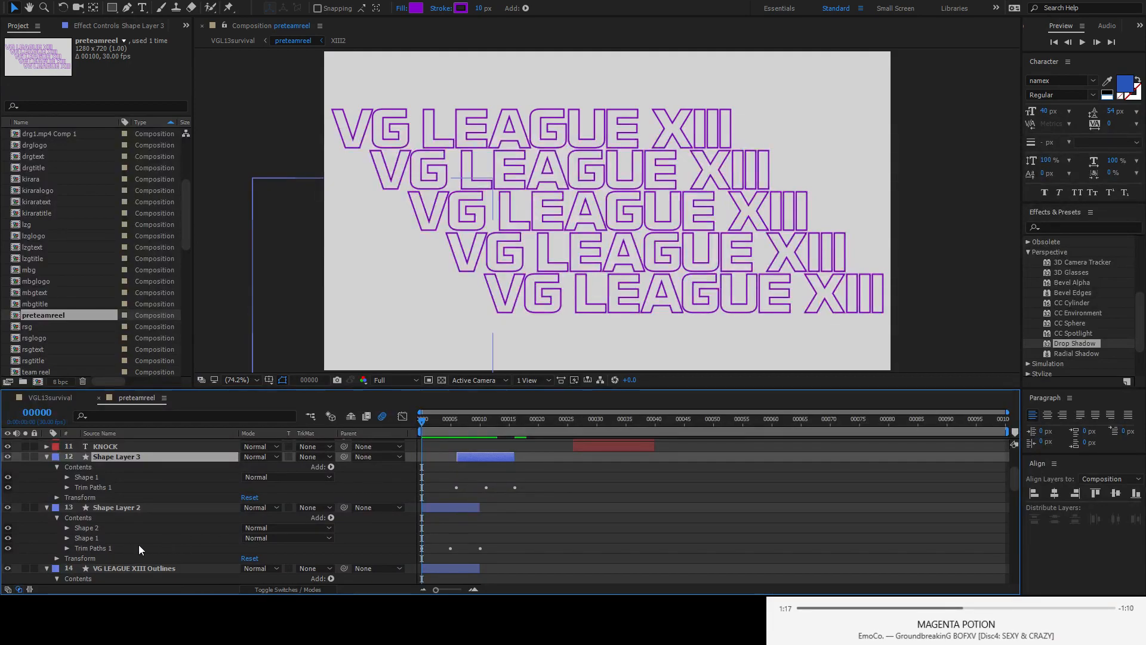
{"action": "left_click", "coordinate": [67, 547]}
{"action": "scroll", "coordinate": [70, 546], "scroll_direction": "down", "scroll_amount": 5}
{"action": "left_click", "coordinate": [106, 525]}
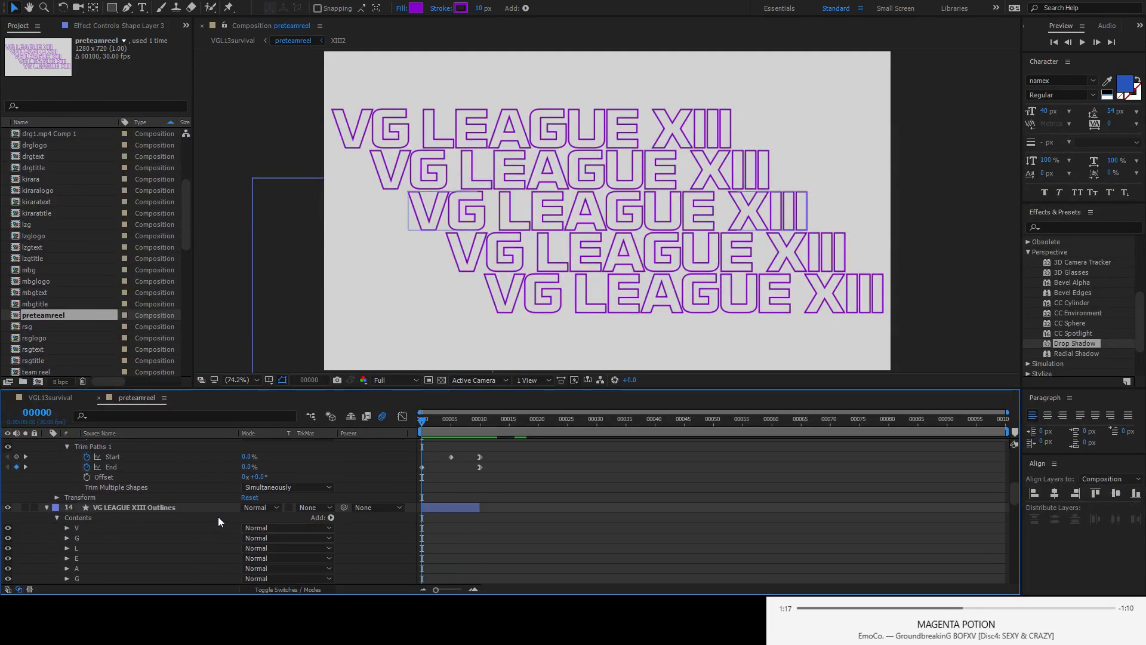
{"action": "scroll", "coordinate": [217, 516], "scroll_direction": "up", "scroll_amount": 3}
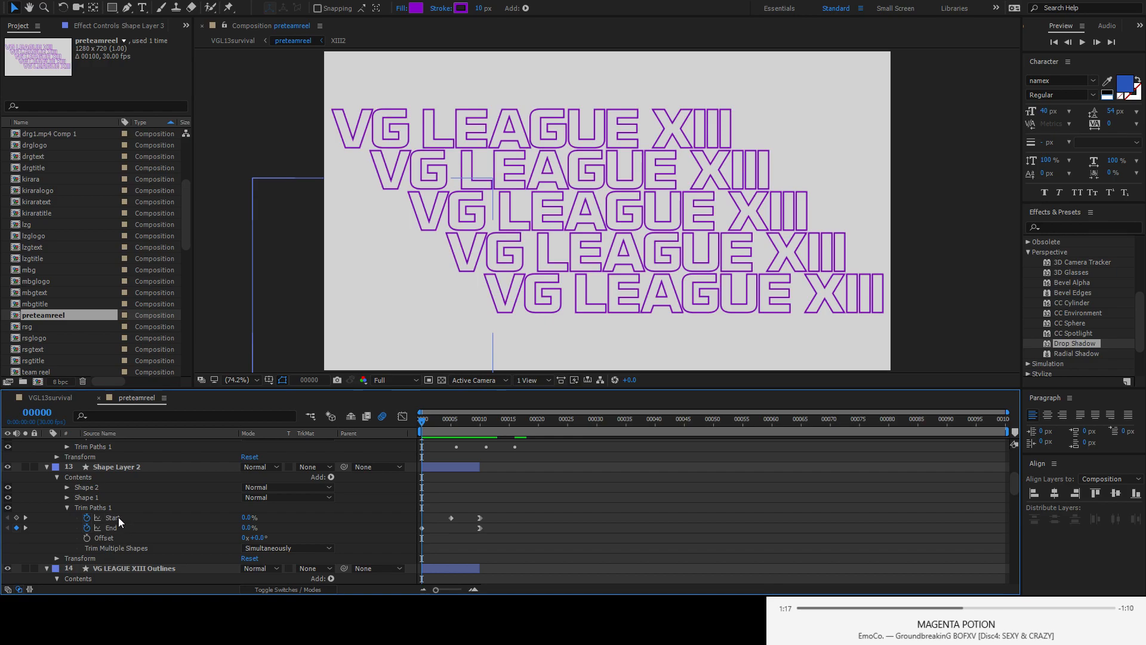
- Try removing the Start keyframes from Shape Layer 2's Trim Paths 1 and scrub the first frames to view the End animation alone
{"action": "mouse_move", "coordinate": [425, 420]}
{"action": "left_mouse_down"}
{"action": "mouse_move", "coordinate": [437, 424]}
{"action": "mouse_move", "coordinate": [417, 428]}
{"action": "mouse_move", "coordinate": [431, 433]}
{"action": "left_mouse_up"}
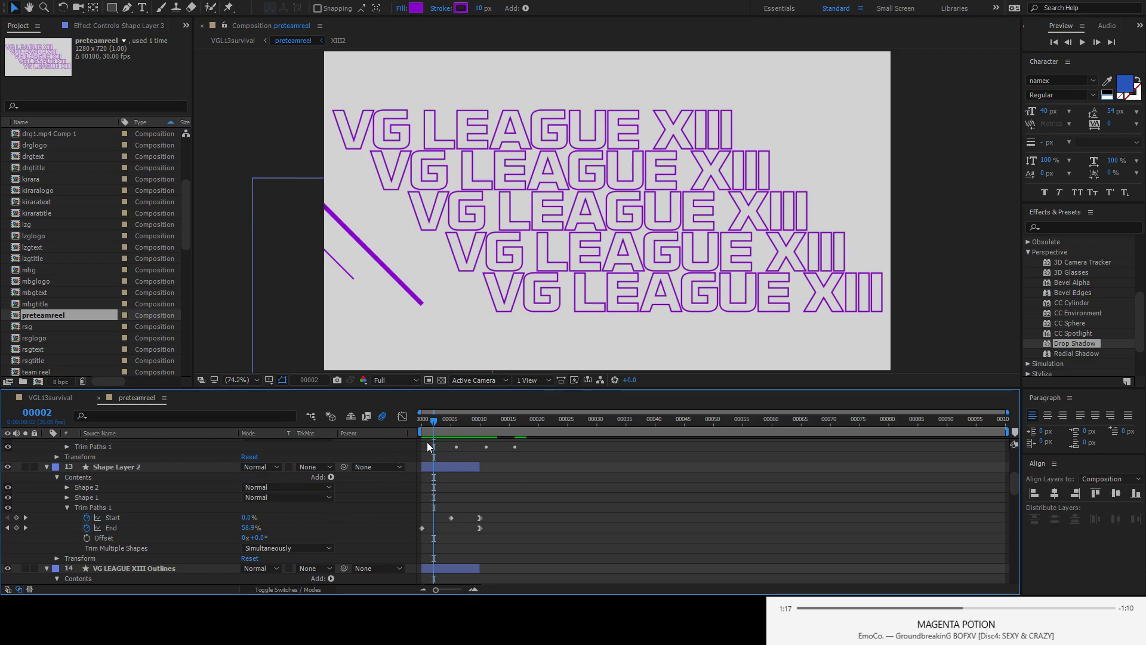
{"action": "left_click", "coordinate": [87, 517]}
{"action": "left_click_drag", "start_coordinate": [430, 435], "coordinate": [416, 434]}
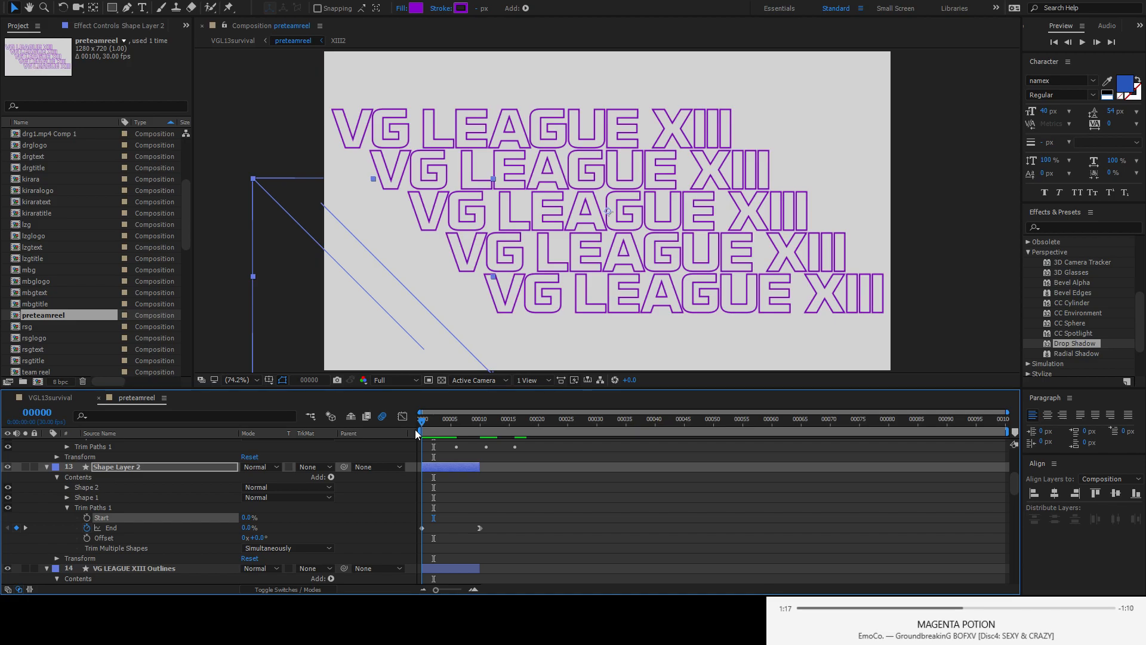
- Scrub between frames 0 and 6 to examine how Start and End together animate Shape Layer 2's diagonal lines
{"action": "left_click_drag", "start_coordinate": [418, 430], "coordinate": [451, 430]}
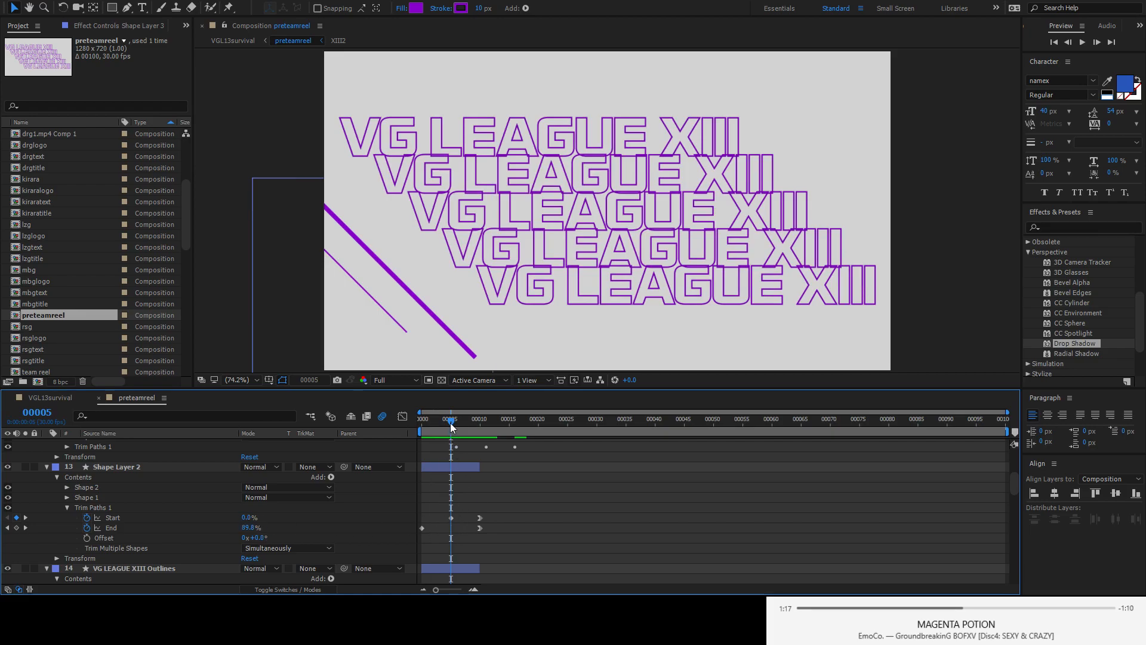
{"action": "left_click_drag", "start_coordinate": [450, 422], "coordinate": [455, 425]}
{"action": "mouse_move", "coordinate": [462, 423]}
{"action": "left_mouse_down"}
{"action": "mouse_move", "coordinate": [477, 428]}
{"action": "mouse_move", "coordinate": [413, 431]}
{"action": "mouse_move", "coordinate": [440, 437]}
{"action": "mouse_move", "coordinate": [446, 420]}
{"action": "mouse_move", "coordinate": [459, 425]}
{"action": "left_mouse_up"}
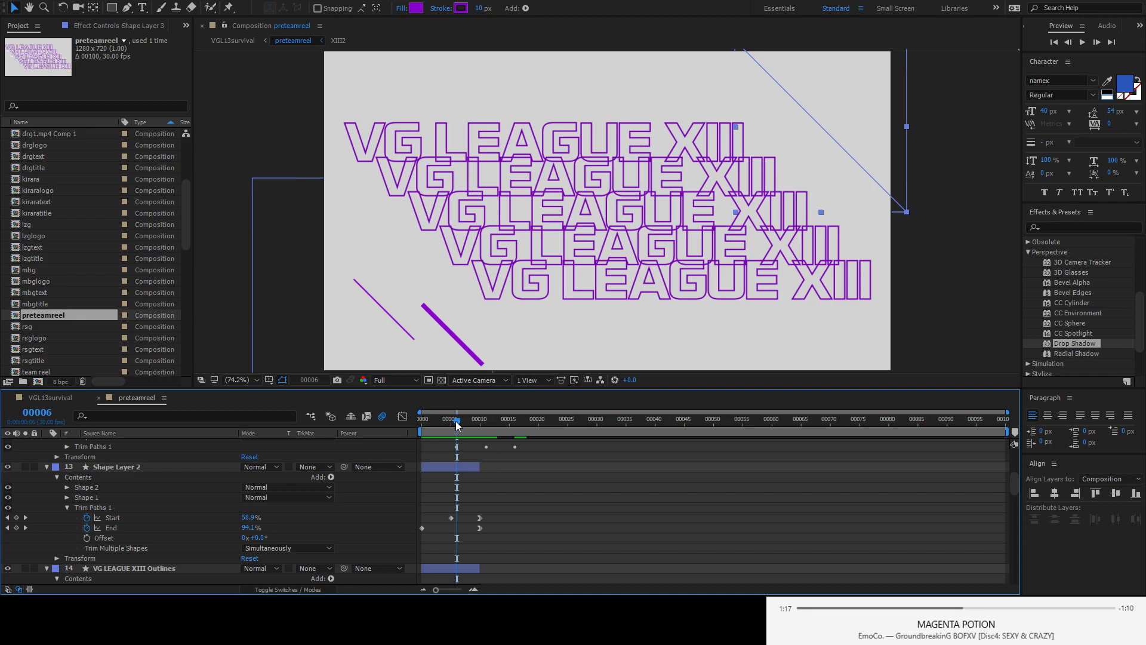
{"action": "left_click_drag", "start_coordinate": [457, 424], "coordinate": [412, 470]}
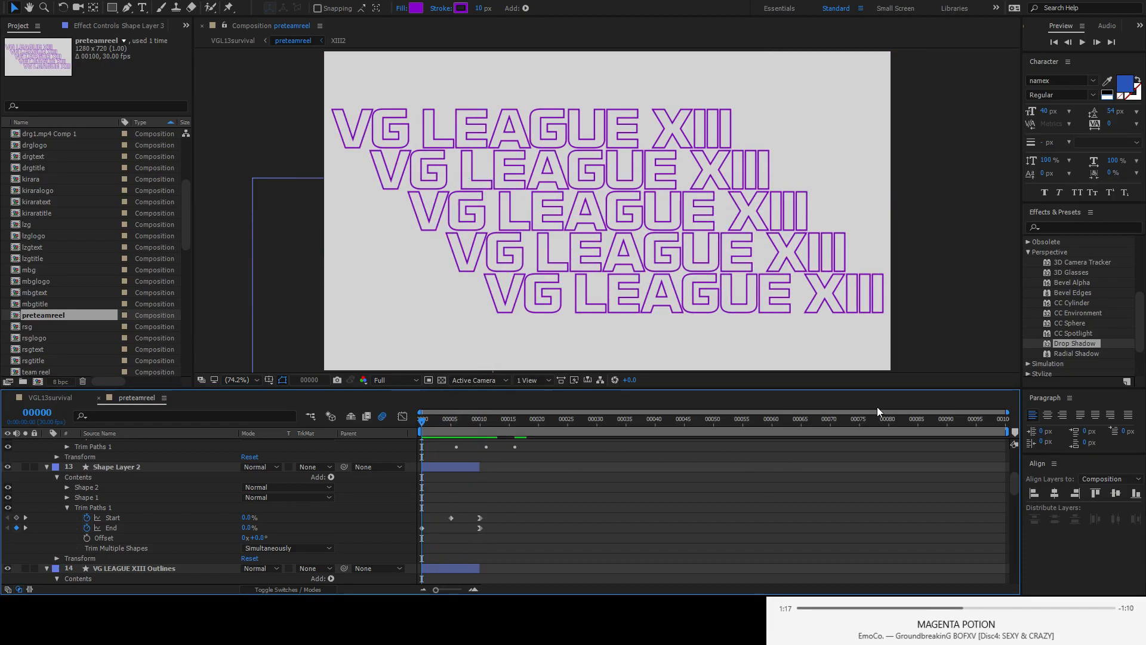
- Create a new shape layer and draw a straight horizontal line with the Pen tool below the lowest VG LEAGUE XIII text
{"action": "left_click", "coordinate": [961, 313]}
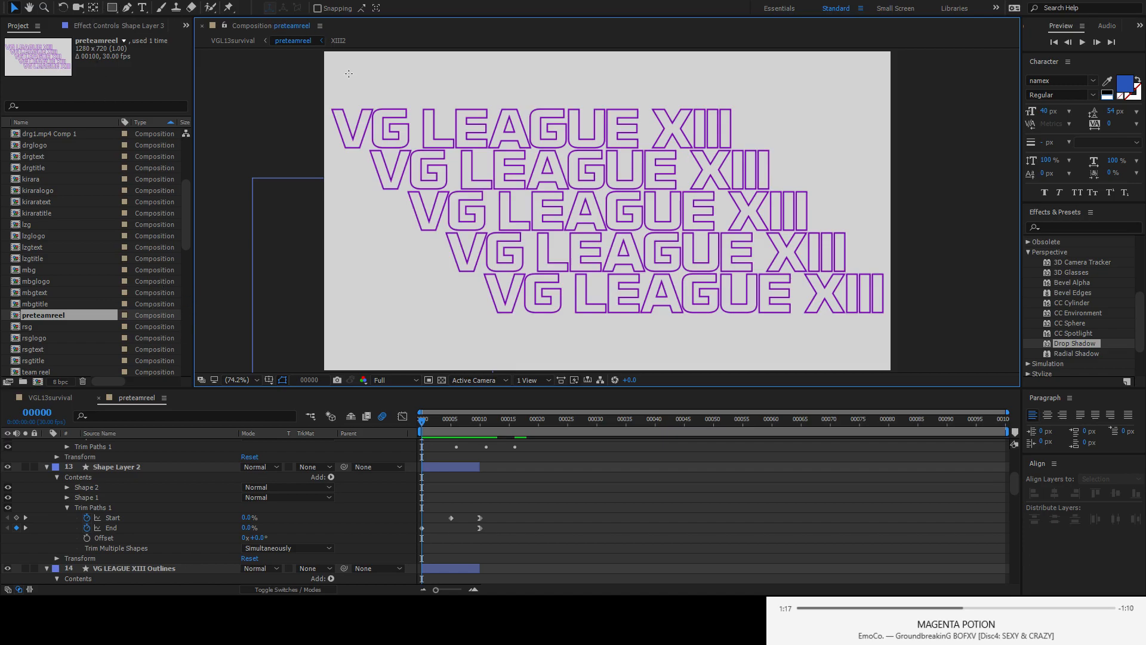
{"action": "key", "text": "q"}
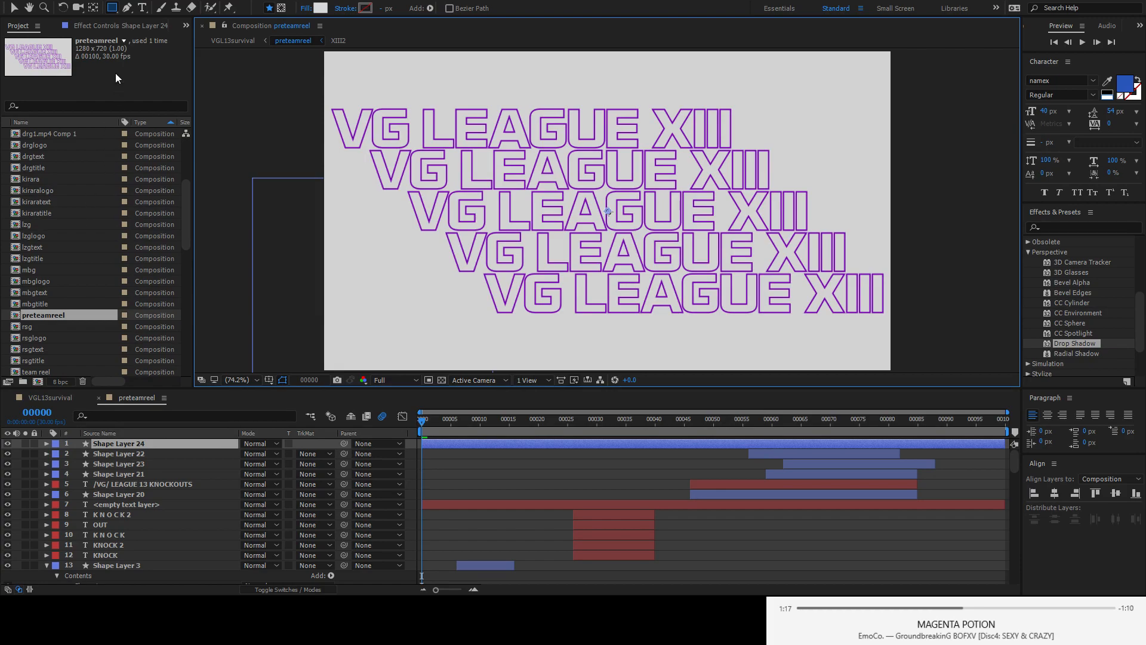
{"action": "left_click", "coordinate": [127, 7]}
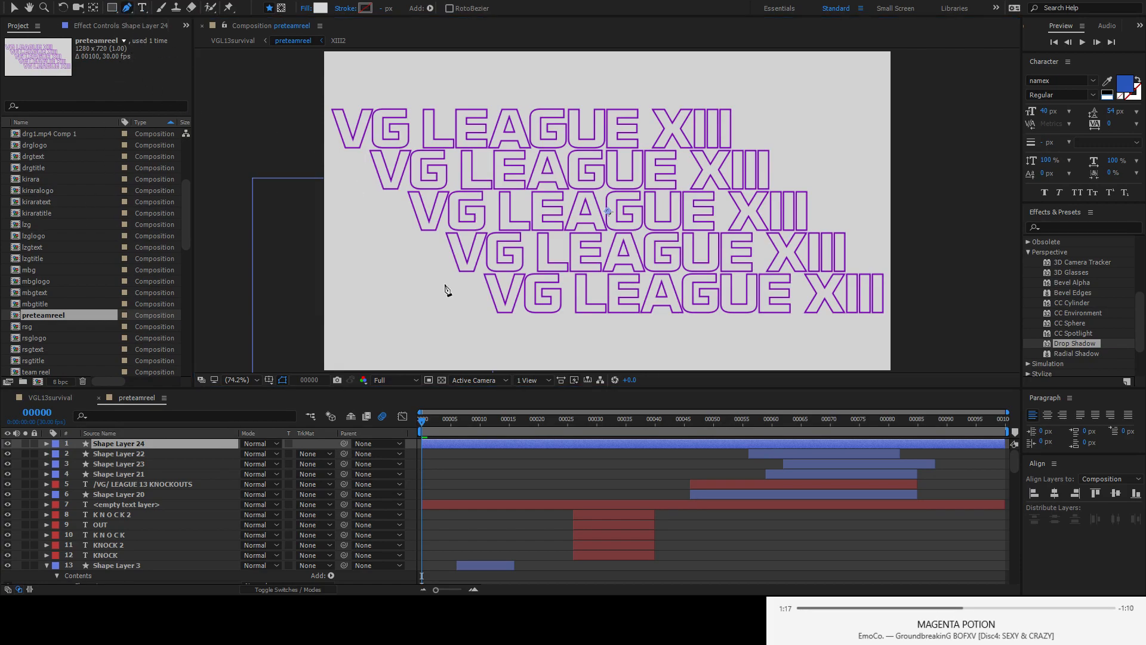
{"action": "left_click", "coordinate": [504, 335]}
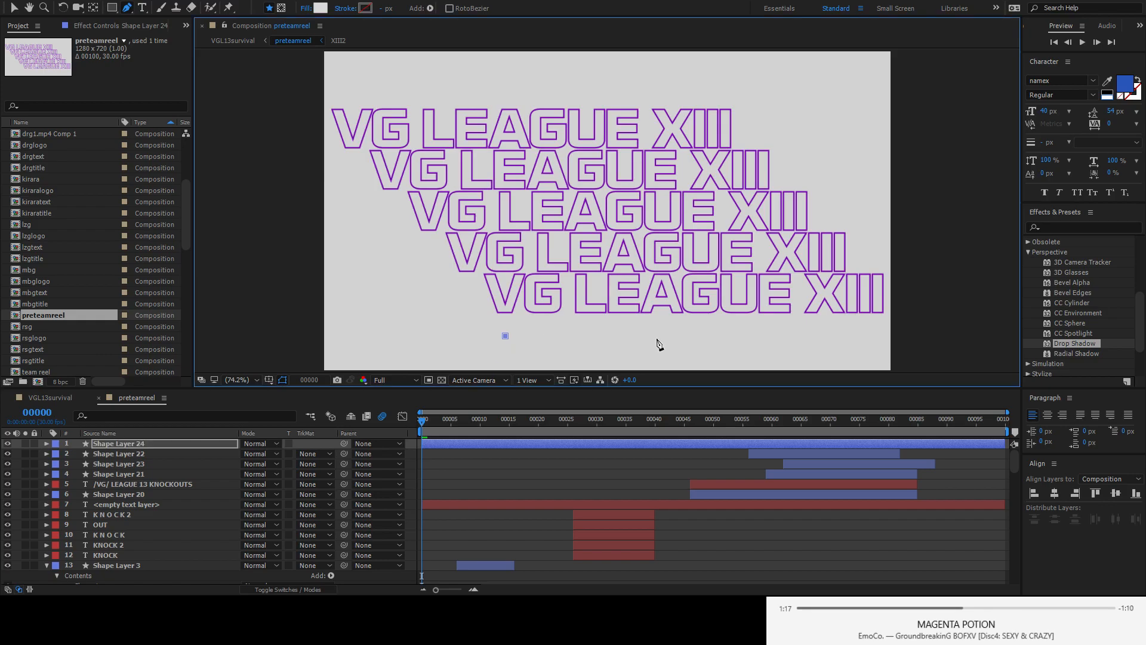
{"action": "left_click", "coordinate": [788, 335]}
- Remove the new line's fill and give it a purple 5 px stroke
{"action": "left_click", "coordinate": [306, 9]}
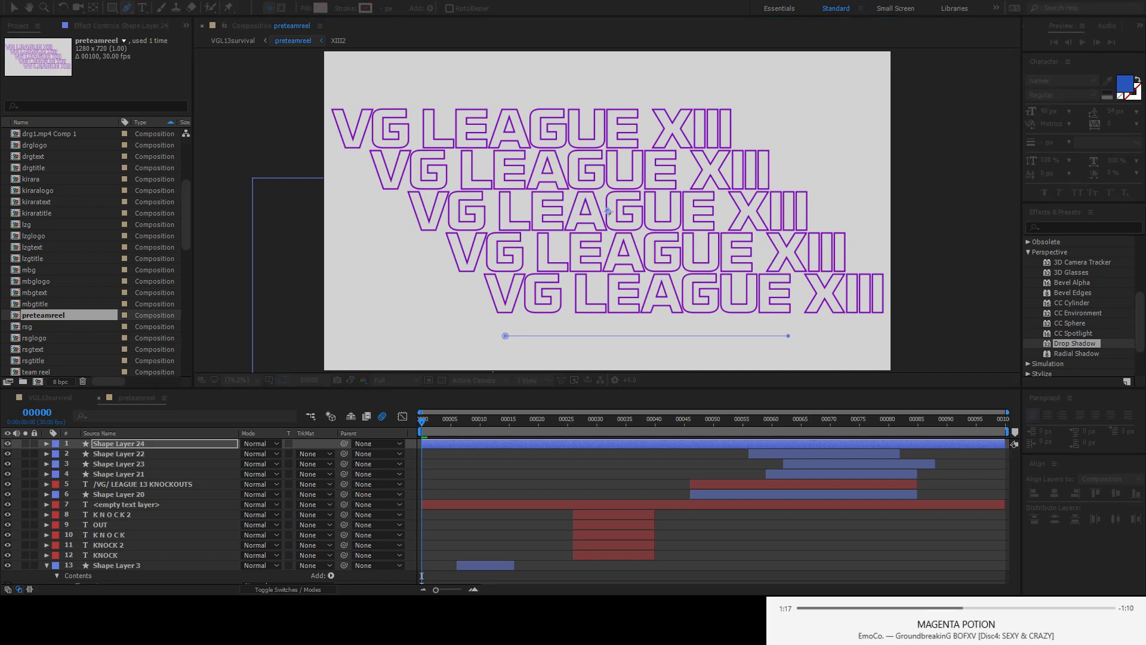
{"action": "key", "text": "Return"}
{"action": "left_click", "coordinate": [365, 9]}
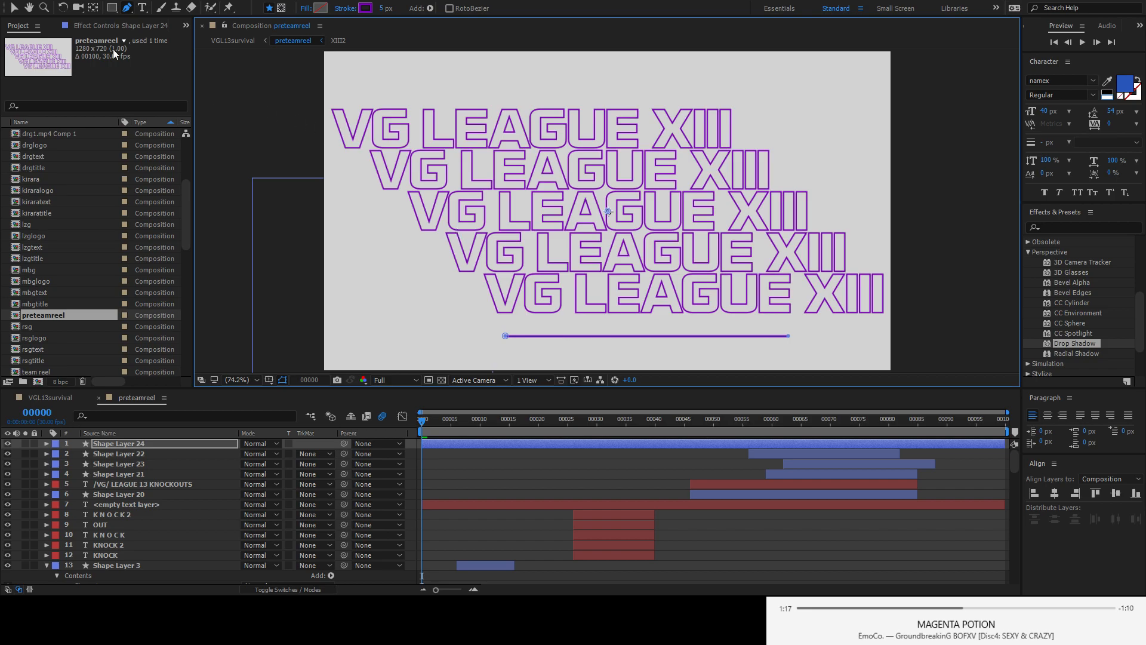
{"action": "mouse_move", "coordinate": [428, 420]}
{"action": "left_mouse_down"}
{"action": "mouse_move", "coordinate": [410, 432]}
{"action": "mouse_move", "coordinate": [468, 429]}
{"action": "mouse_move", "coordinate": [410, 429]}
{"action": "left_mouse_up"}
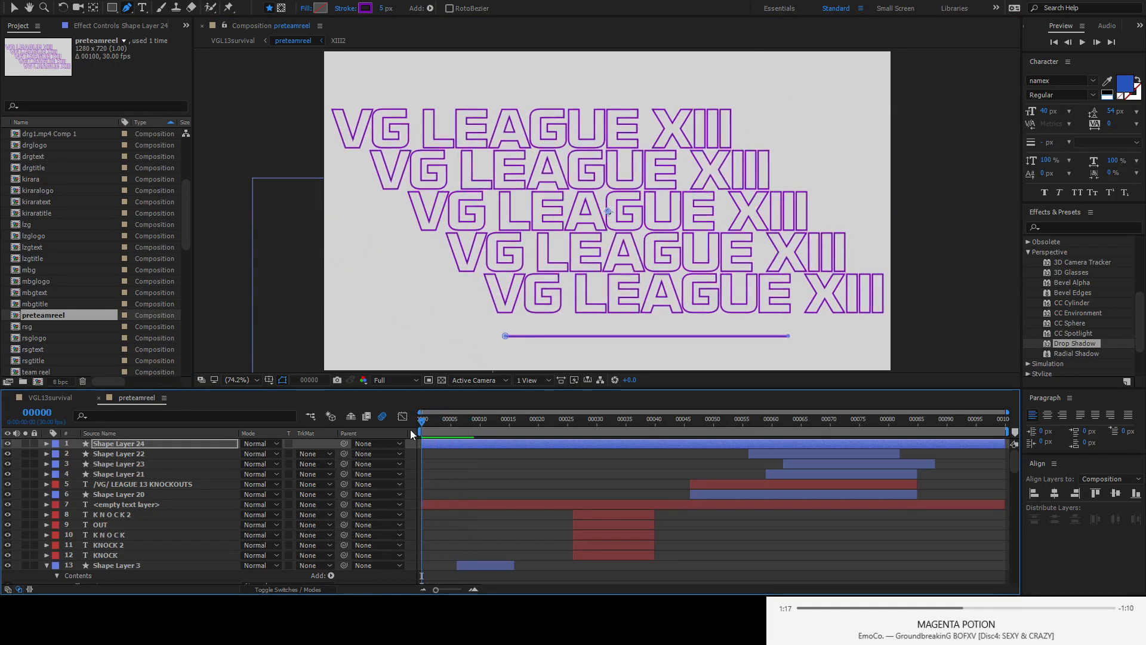
{"action": "key", "text": "Return"}
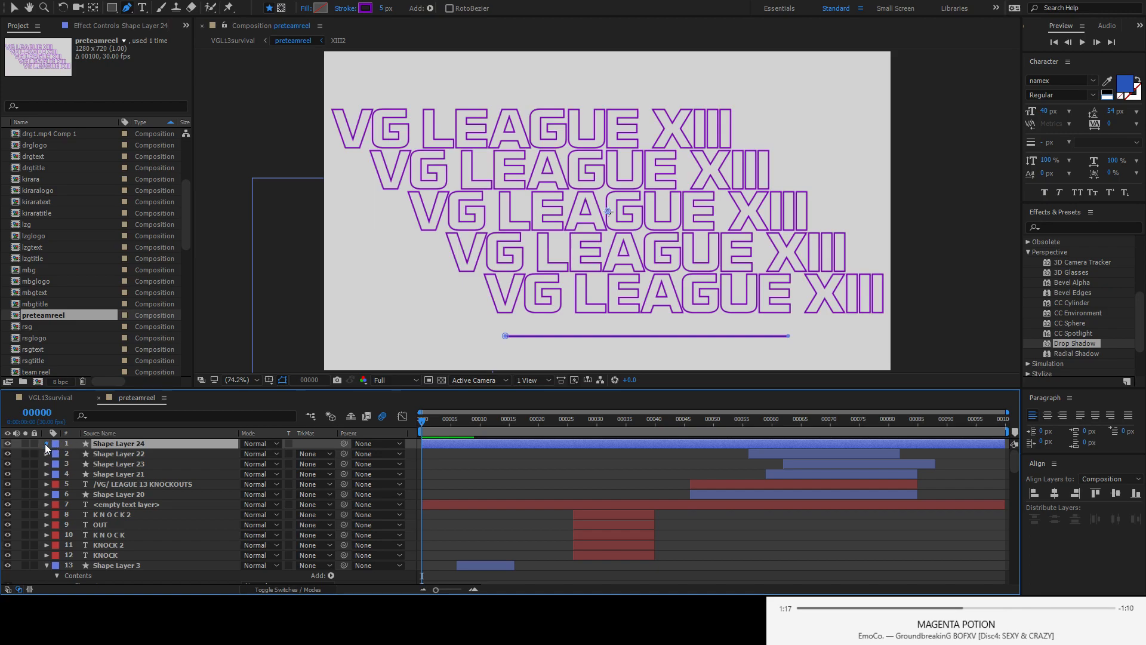
- Add Trim Paths to the new line's shape layer and start keyframing its End at frame 0
{"action": "left_click", "coordinate": [46, 443]}
{"action": "key", "text": "F2"}
{"action": "left_click", "coordinate": [125, 474]}
{"action": "left_click", "coordinate": [67, 474]}
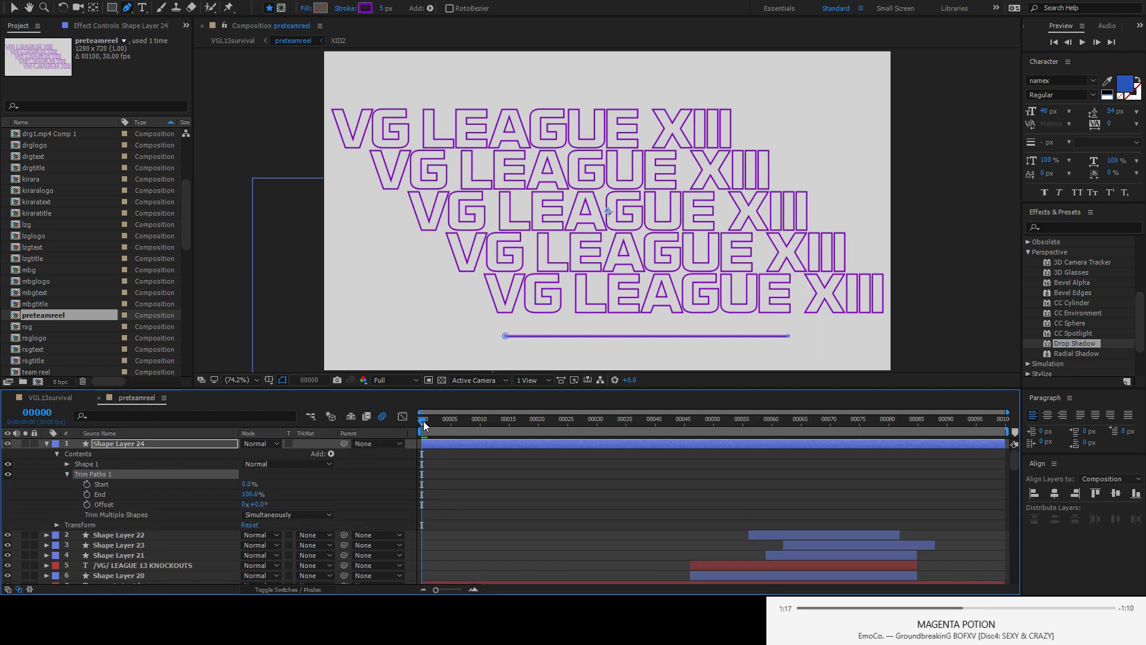
{"action": "left_click", "coordinate": [87, 494]}
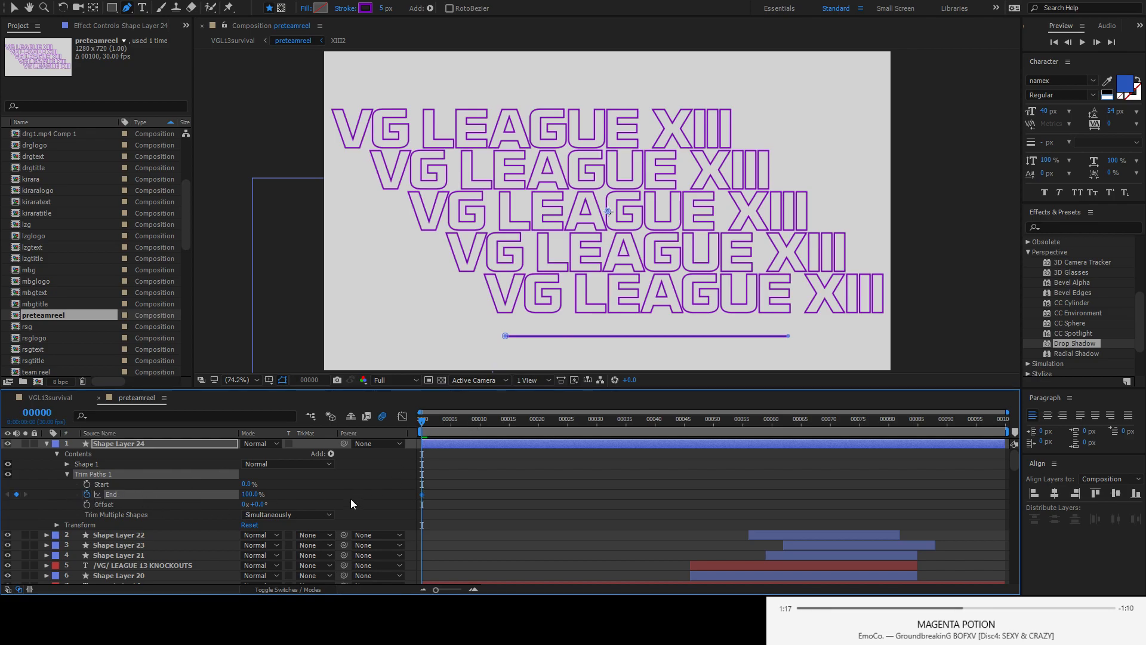
- Try different End and Start values on the new line's Trim Paths, including End at 0% and 100%, to demonstrate the trimming
{"action": "type", "text": "0"}
{"action": "key", "text": "Return"}
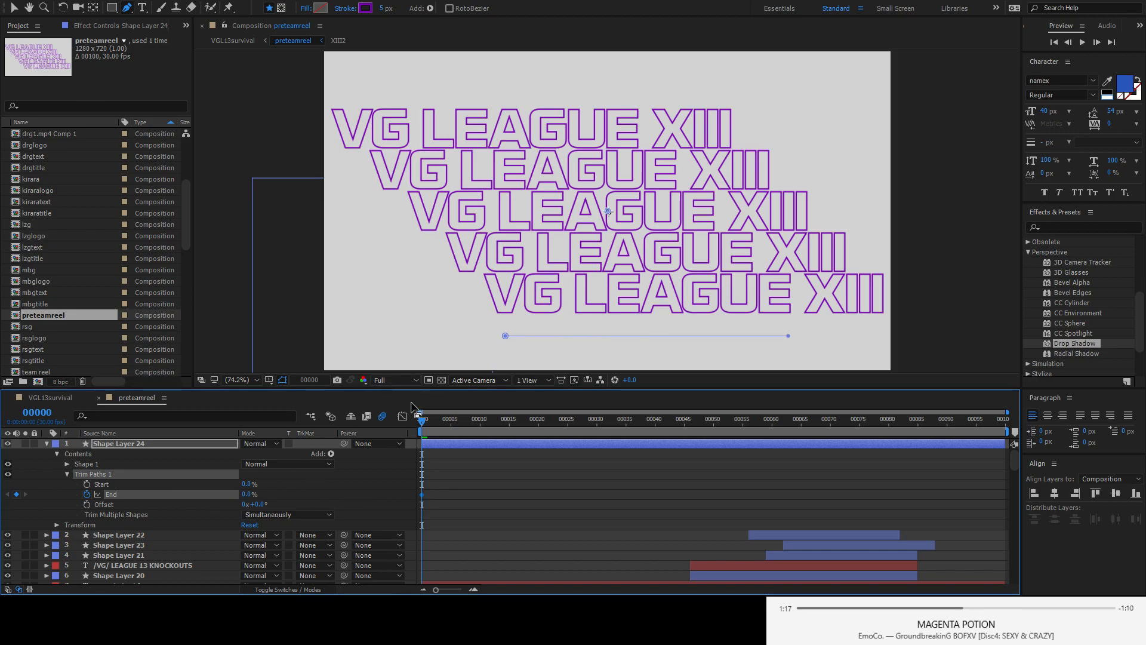
{"action": "left_click_drag", "start_coordinate": [245, 497], "coordinate": [426, 491]}
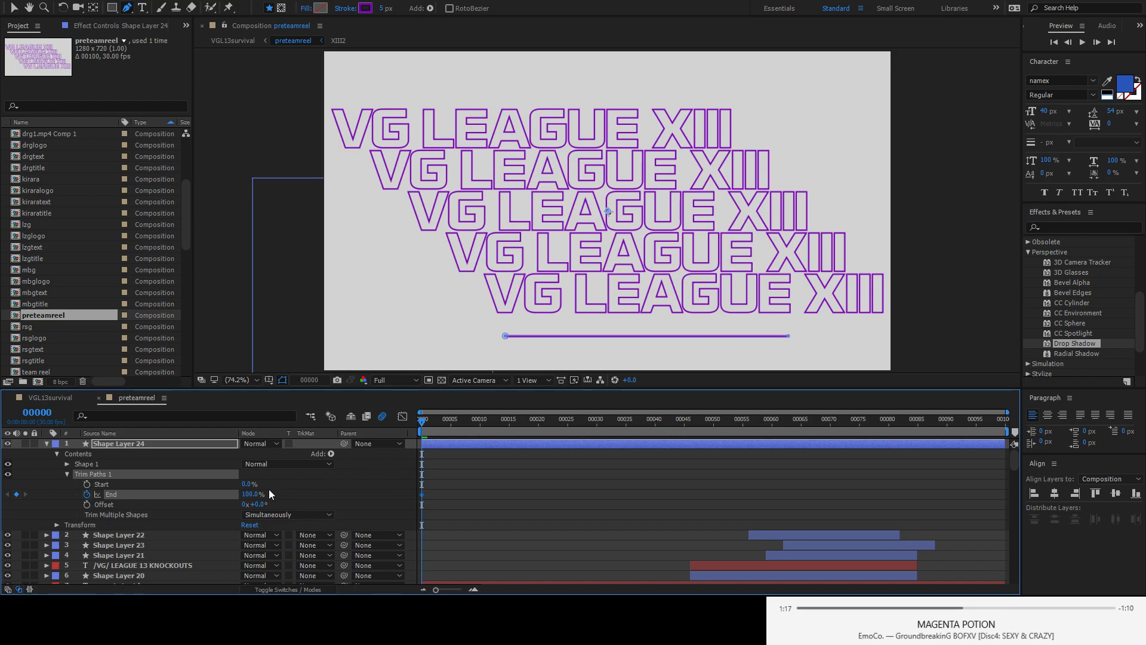
{"action": "mouse_move", "coordinate": [247, 484]}
{"action": "left_mouse_down"}
{"action": "mouse_move", "coordinate": [297, 486]}
{"action": "mouse_move", "coordinate": [219, 491]}
{"action": "left_mouse_up"}
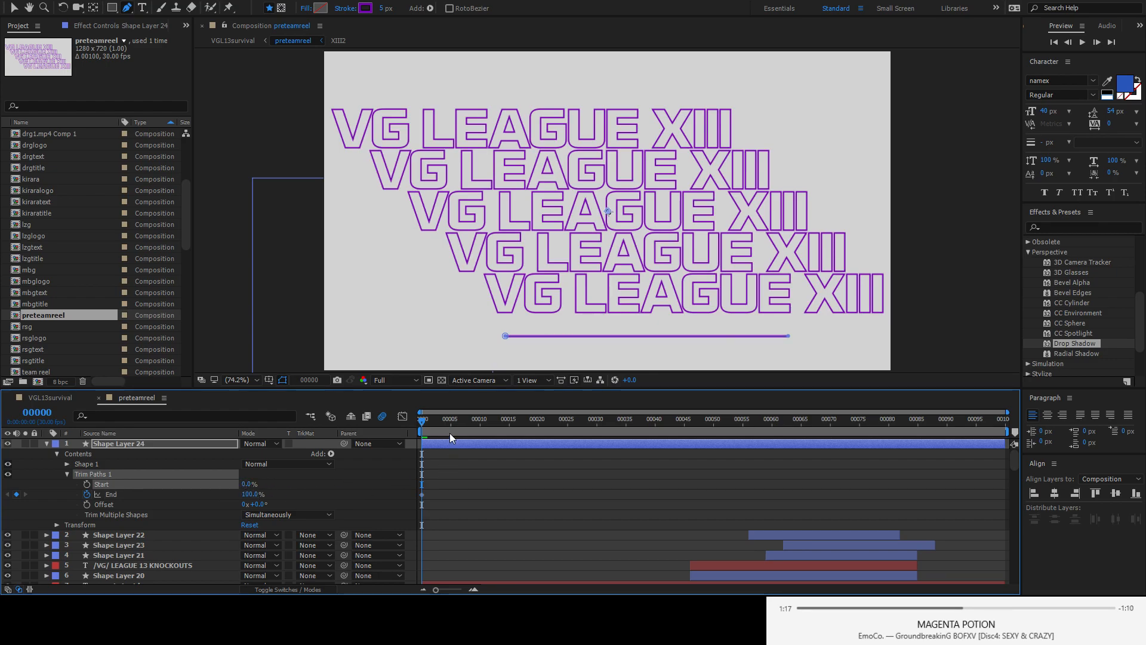
- Keyframe the line's Trim Paths End from 0% at frame 0 to 100% at frame 10
{"action": "left_click_drag", "start_coordinate": [441, 420], "coordinate": [480, 430]}
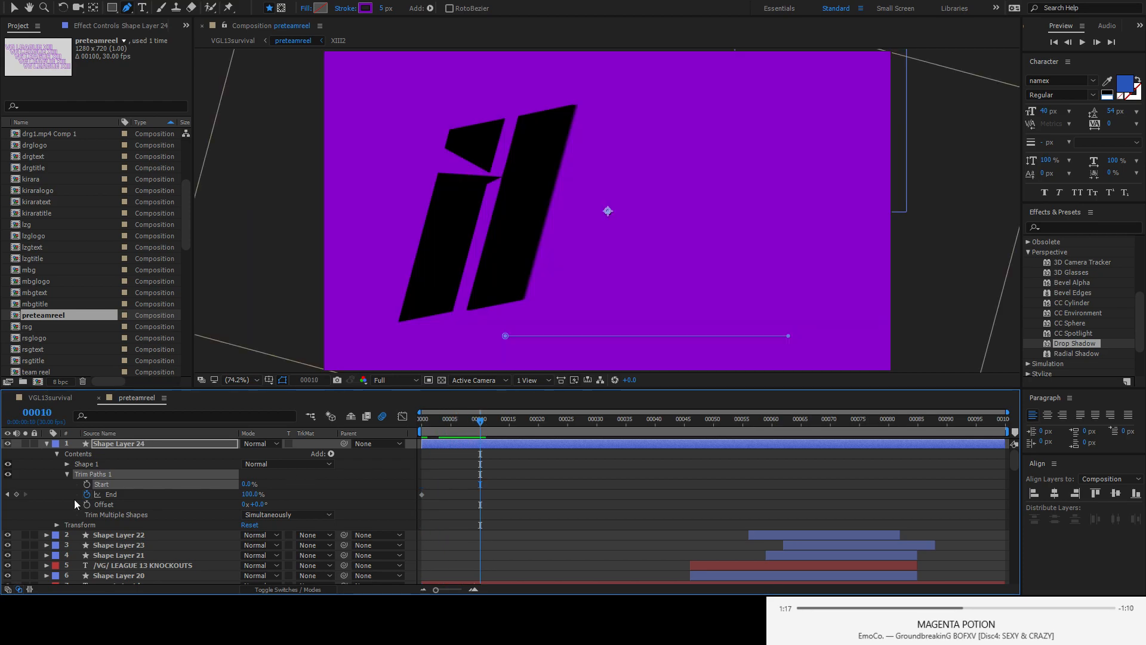
{"action": "left_click", "coordinate": [16, 494]}
{"action": "left_click", "coordinate": [7, 495]}
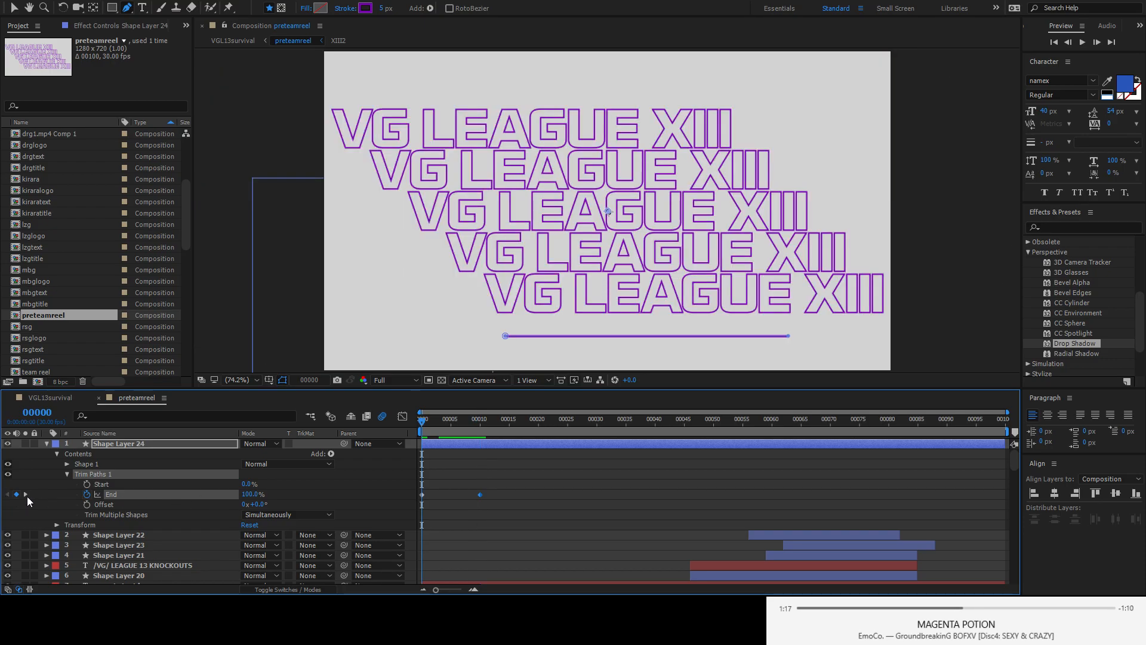
{"action": "left_click", "coordinate": [521, 510]}
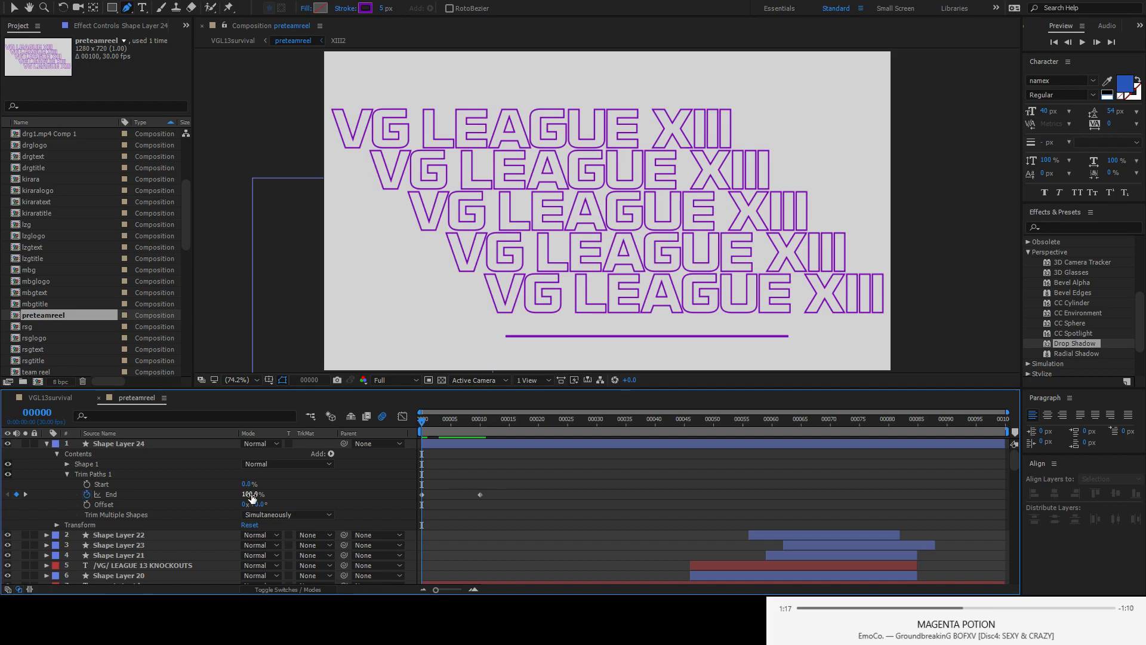
{"action": "left_click_drag", "start_coordinate": [252, 497], "coordinate": [140, 498]}
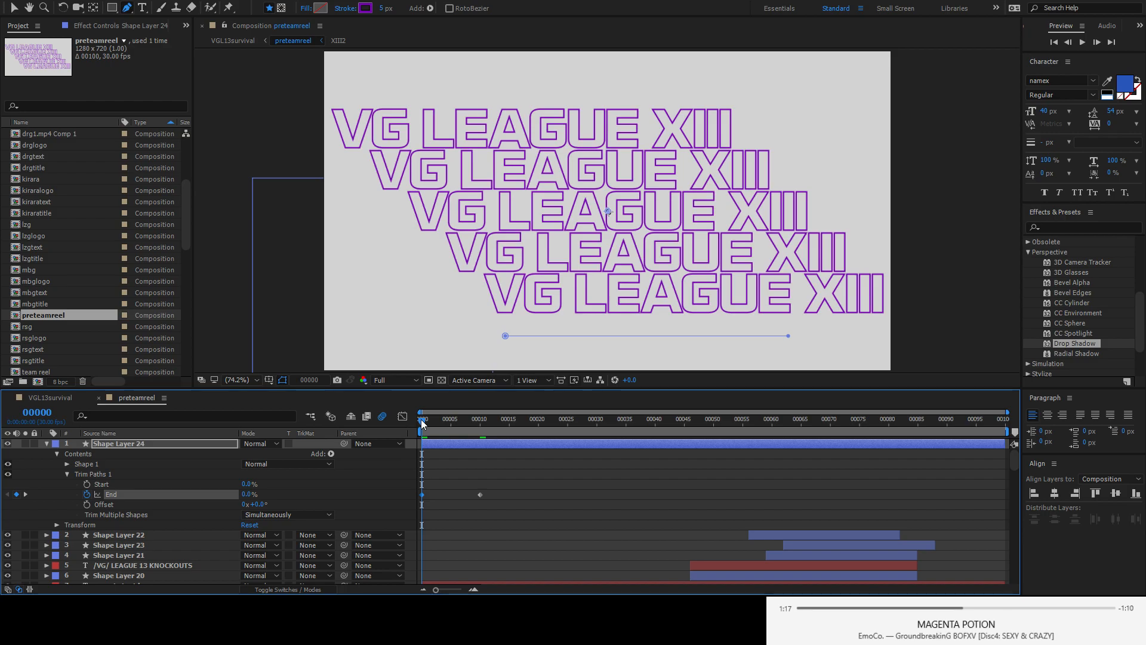
- Switch to the Selection tool, hide the mask and shape path overlays, and preview the new line drawing on
{"action": "left_click", "coordinate": [974, 349]}
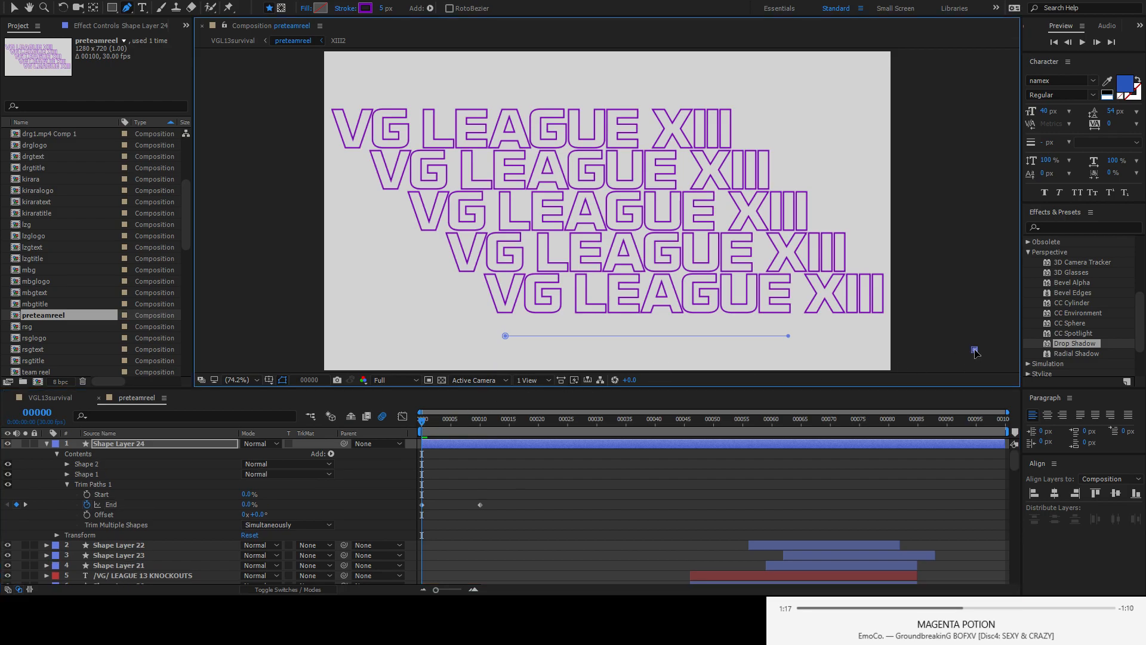
{"action": "key", "text": "ctrl+z"}
{"action": "key", "text": "v"}
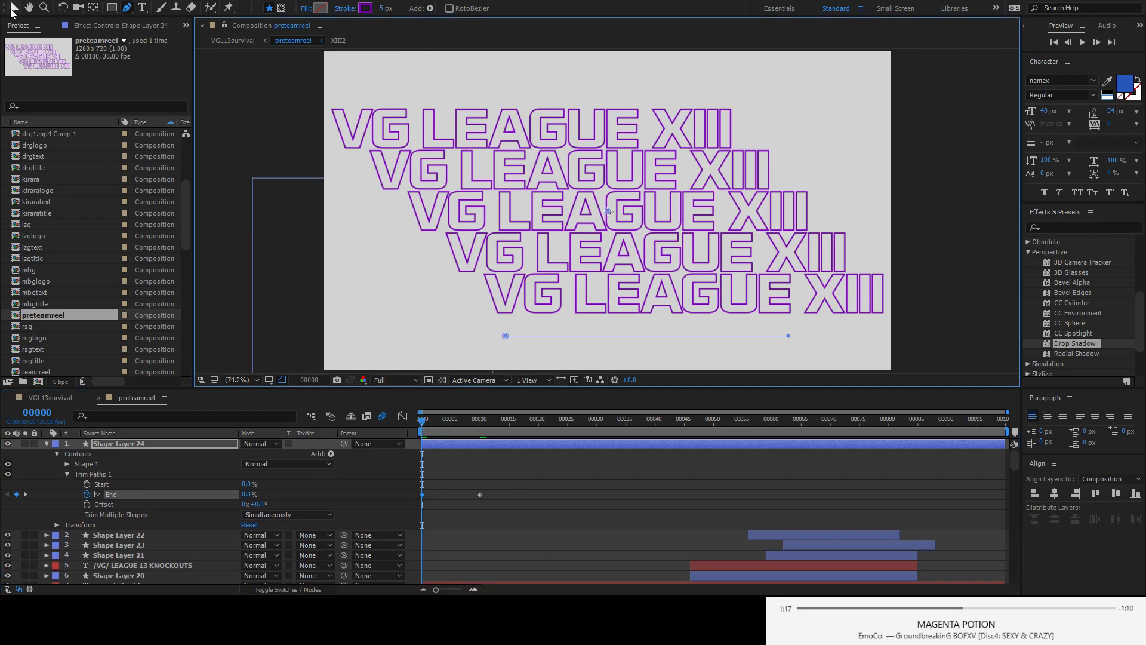
{"action": "left_click", "coordinate": [282, 380]}
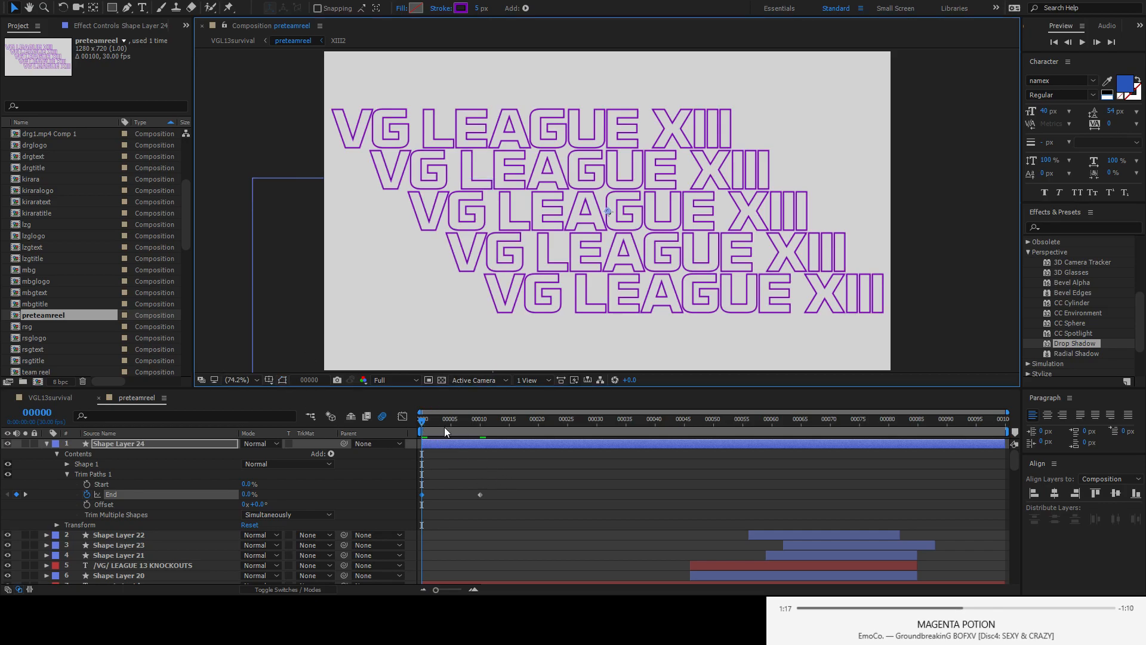
{"action": "key", "text": "space"}
{"action": "mouse_move", "coordinate": [472, 433]}
{"action": "left_mouse_down"}
{"action": "mouse_move", "coordinate": [403, 428]}
{"action": "mouse_move", "coordinate": [481, 428]}
{"action": "mouse_move", "coordinate": [413, 424]}
{"action": "mouse_move", "coordinate": [456, 422]}
{"action": "left_mouse_up"}
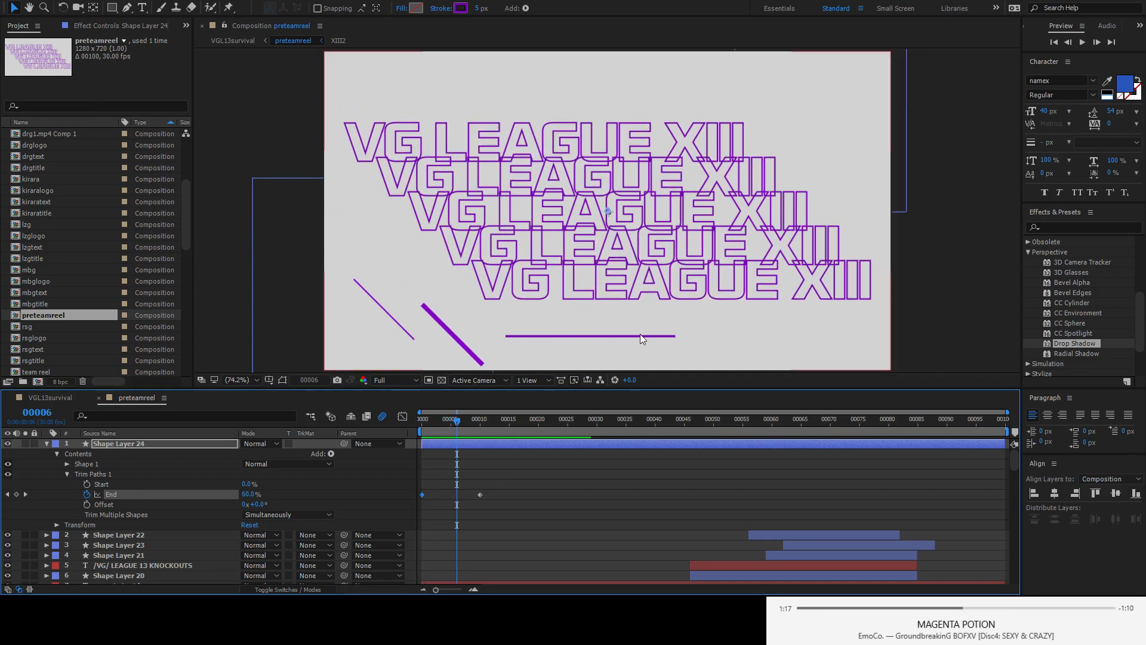
- Keyframe the line's Trim Paths Start from 0% at frame 5 to 100% at frame 10
{"action": "left_click_drag", "start_coordinate": [458, 421], "coordinate": [451, 421]}
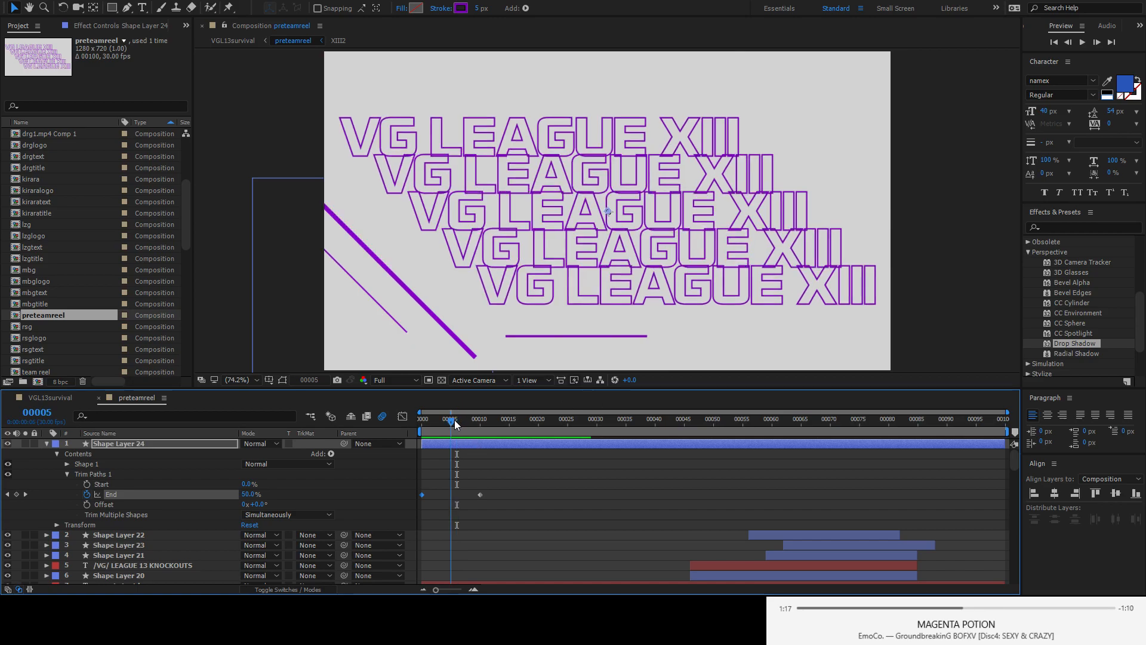
{"action": "left_click", "coordinate": [87, 484]}
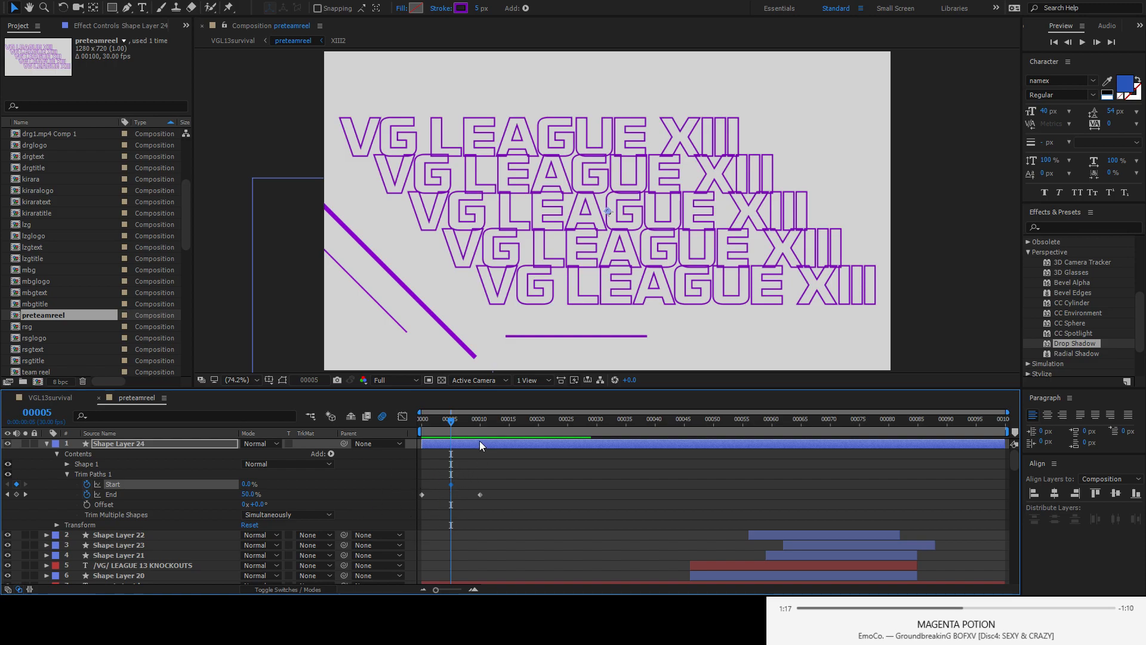
{"action": "left_click_drag", "start_coordinate": [468, 424], "coordinate": [480, 423]}
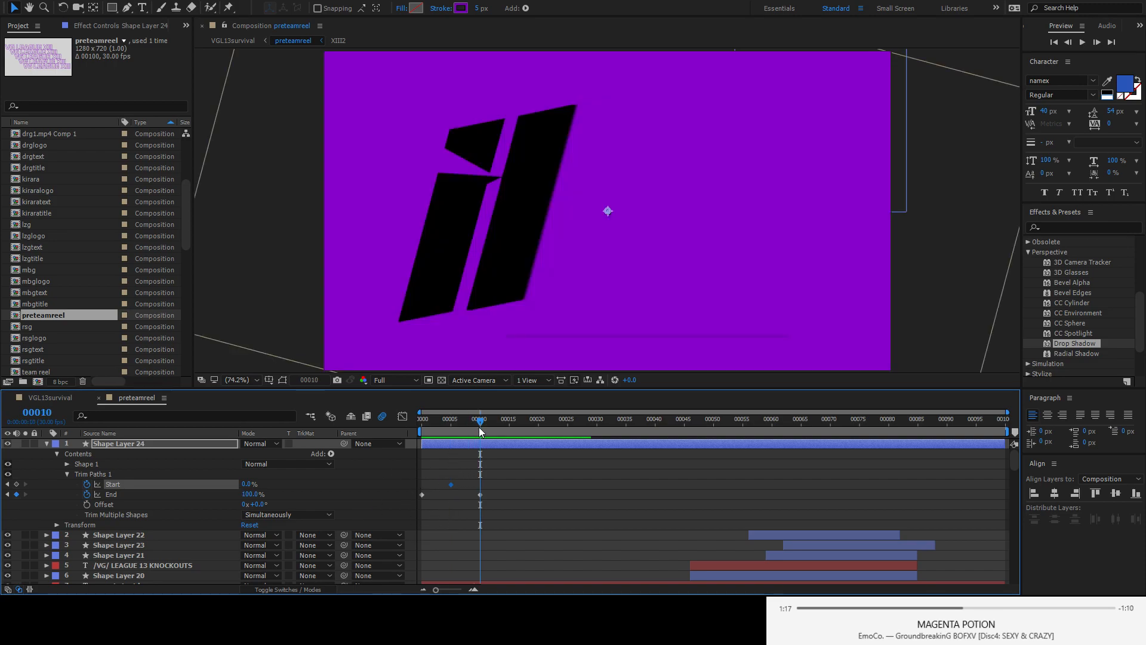
{"action": "left_click", "coordinate": [16, 484]}
{"action": "left_click", "coordinate": [8, 485]}
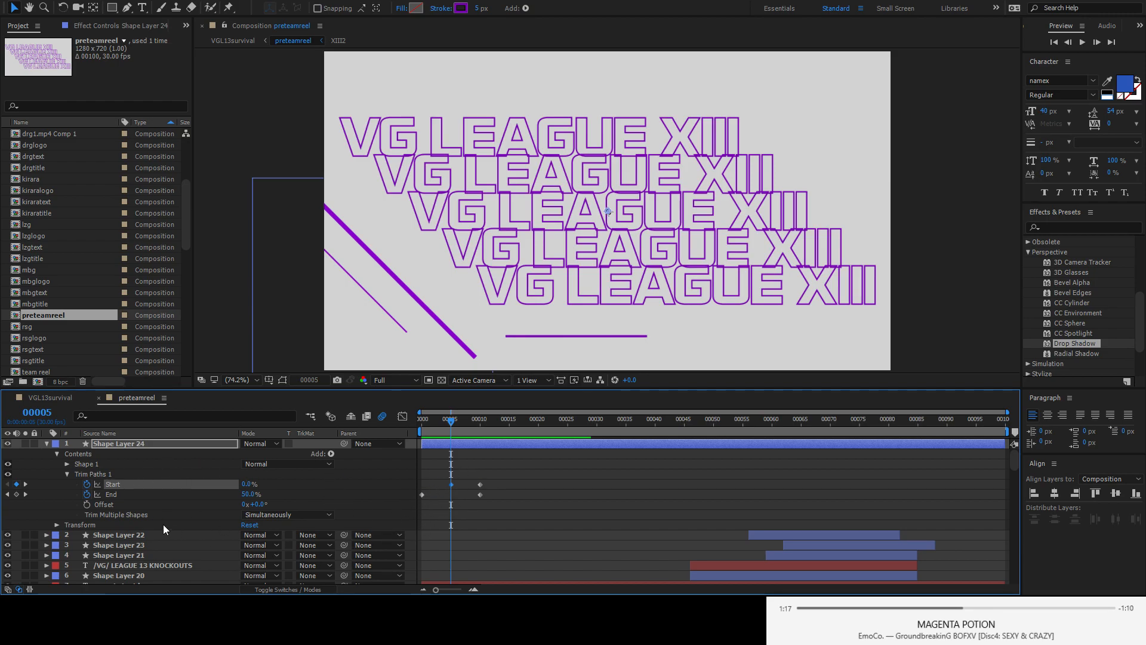
{"action": "left_click", "coordinate": [25, 484]}
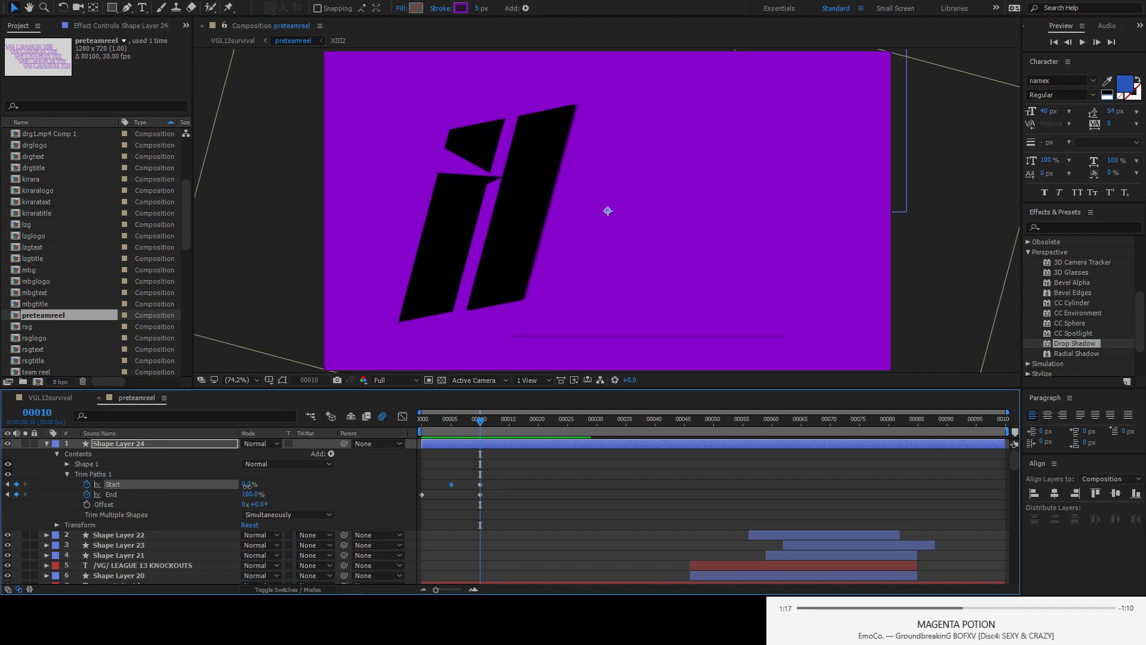
{"action": "left_click_drag", "start_coordinate": [247, 485], "coordinate": [402, 482]}
- Play the composition from frame 0 to preview the line's combined Start and End trim animation, then return to frame 0
{"action": "left_click_drag", "start_coordinate": [467, 425], "coordinate": [381, 429]}
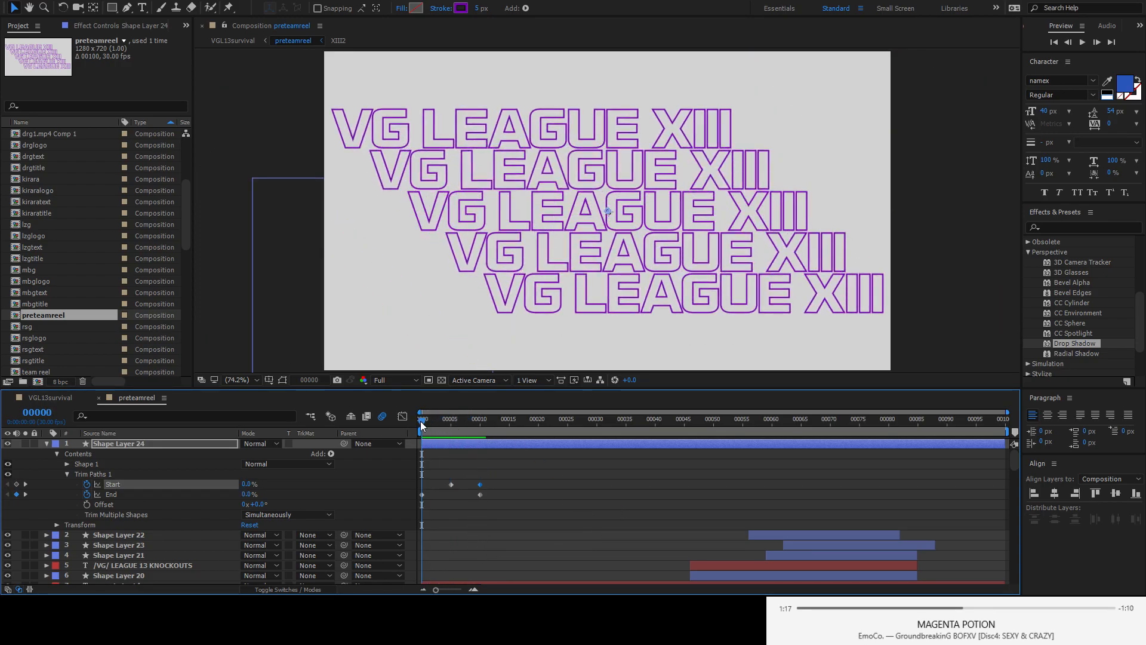
{"action": "key", "text": "space"}
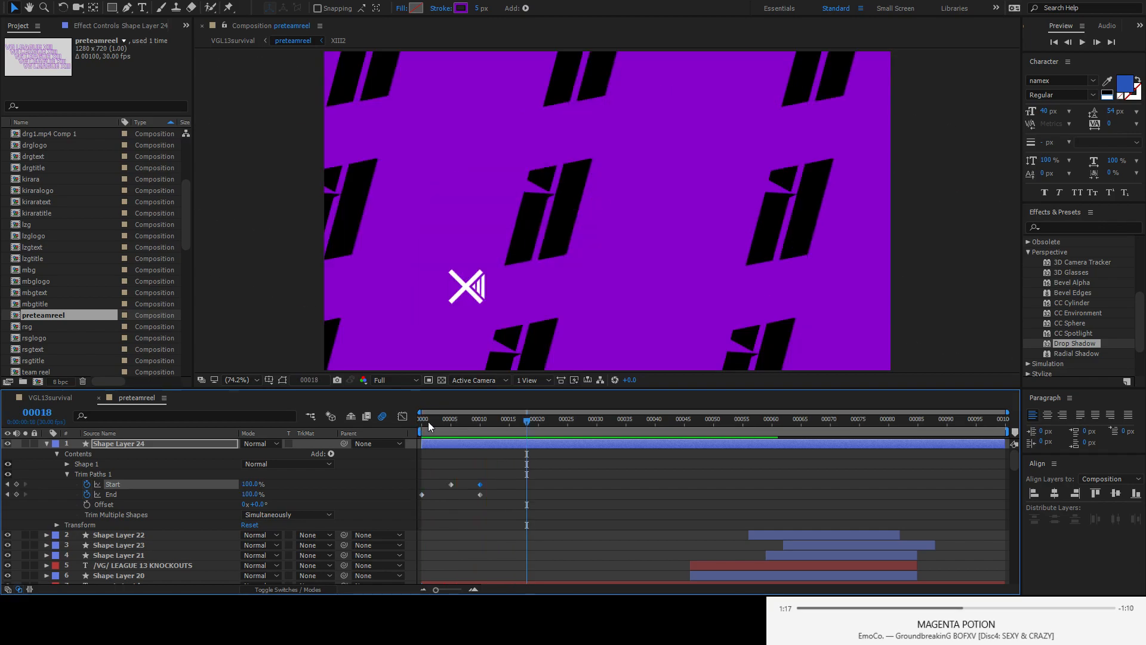
{"action": "left_click_drag", "start_coordinate": [441, 425], "coordinate": [417, 425]}
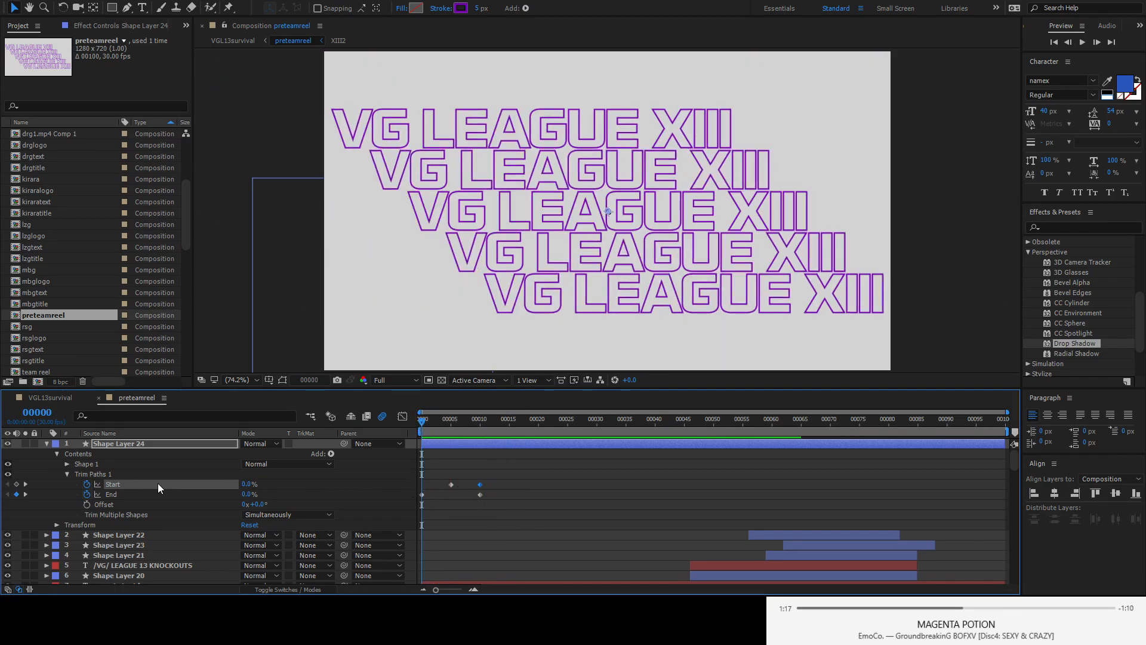
- Ease the line's Trim Paths Start and End in the speed graph so both begin at 0 %/sec and peak just before frame 10
{"action": "left_click", "coordinate": [127, 496], "text": "shift"}
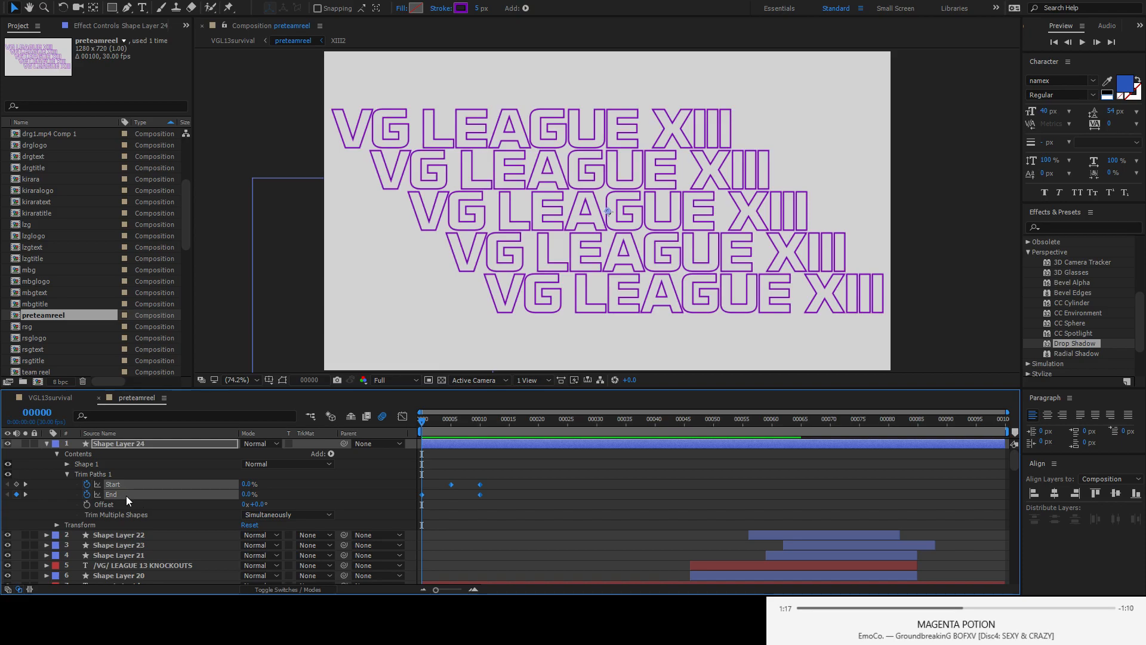
{"action": "left_click", "coordinate": [401, 417]}
{"action": "mouse_move", "coordinate": [480, 508]}
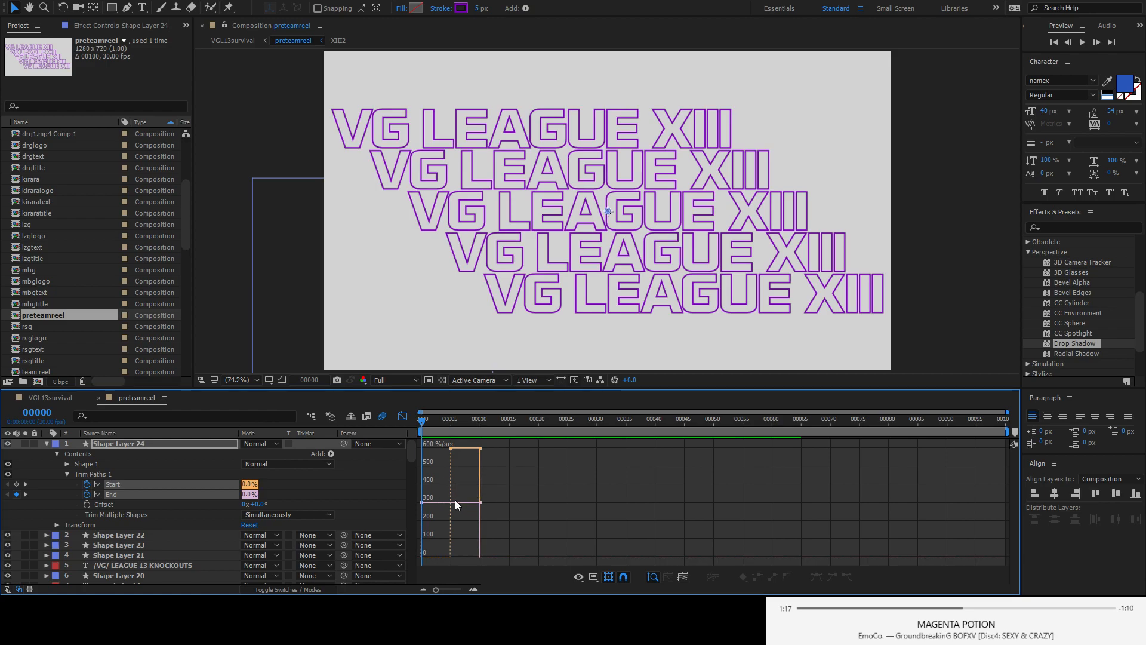
{"action": "left_click", "coordinate": [420, 504]}
{"action": "left_click_drag", "start_coordinate": [421, 505], "coordinate": [495, 558]}
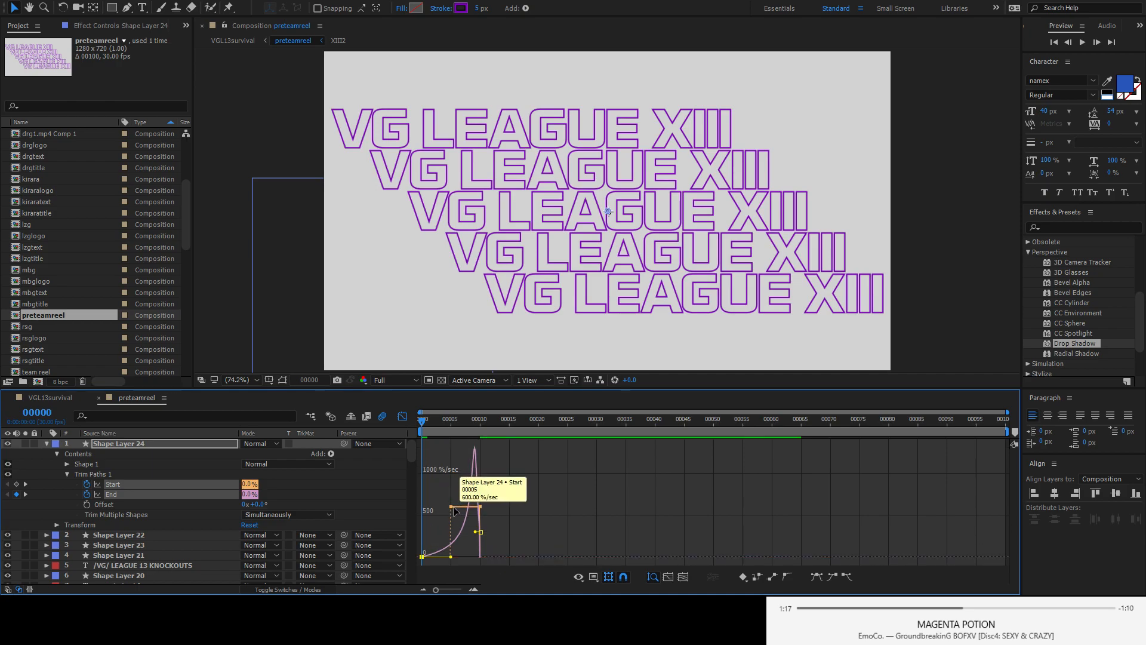
{"action": "left_click_drag", "start_coordinate": [450, 509], "coordinate": [524, 559]}
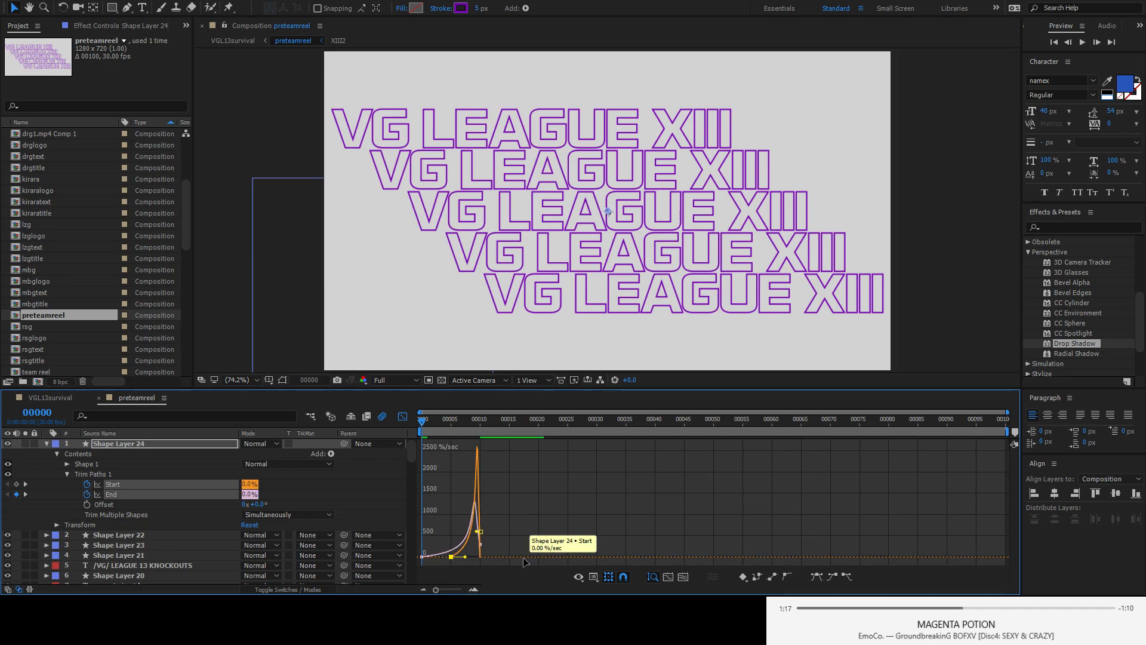
- Preview the eased line animation from frame 0, then delete the line's layer, Shape Layer 24
{"action": "key", "text": "space"}
{"action": "left_click_drag", "start_coordinate": [450, 425], "coordinate": [405, 454]}
{"action": "key", "text": "space"}
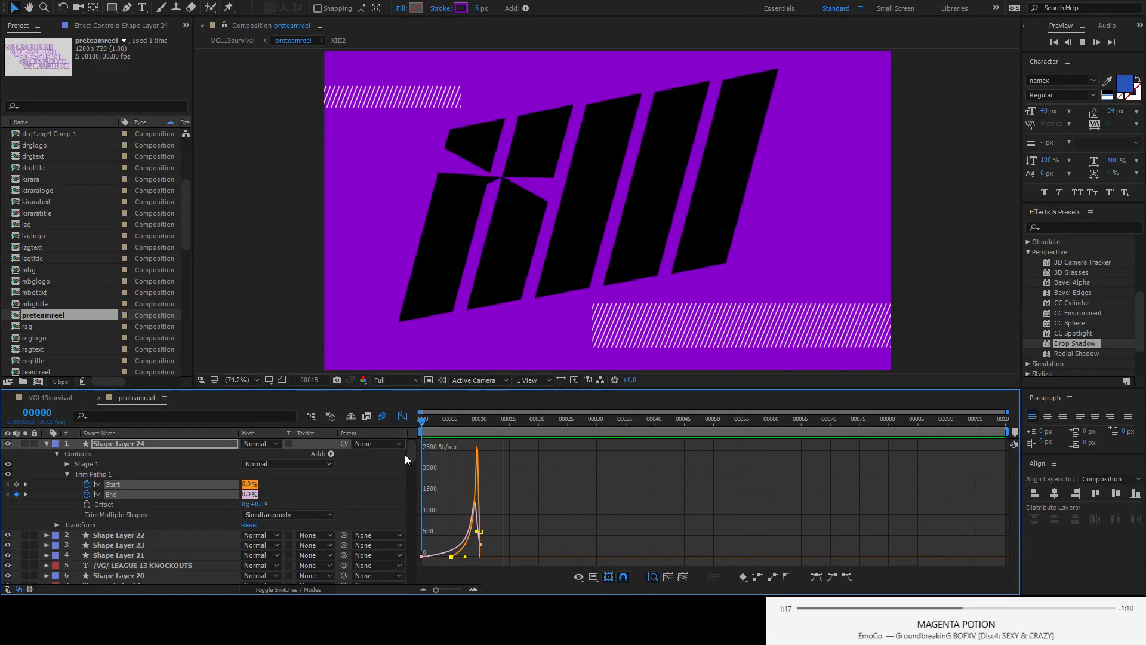
{"action": "key", "text": "space"}
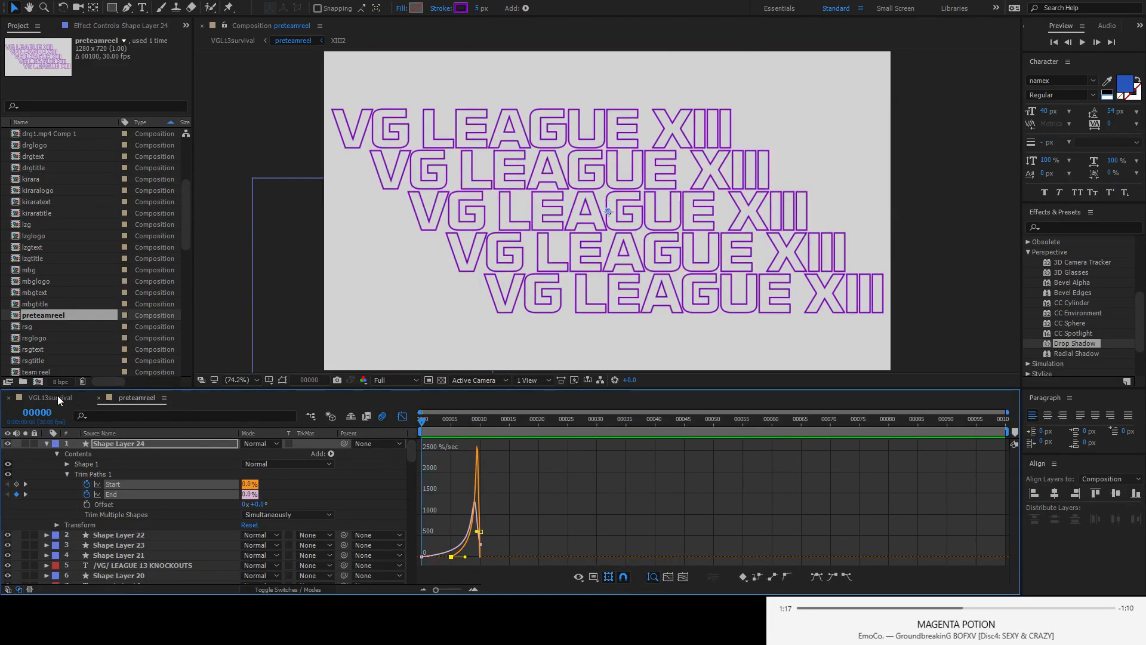
{"action": "left_click", "coordinate": [127, 443]}
{"action": "key", "text": "Delete"}
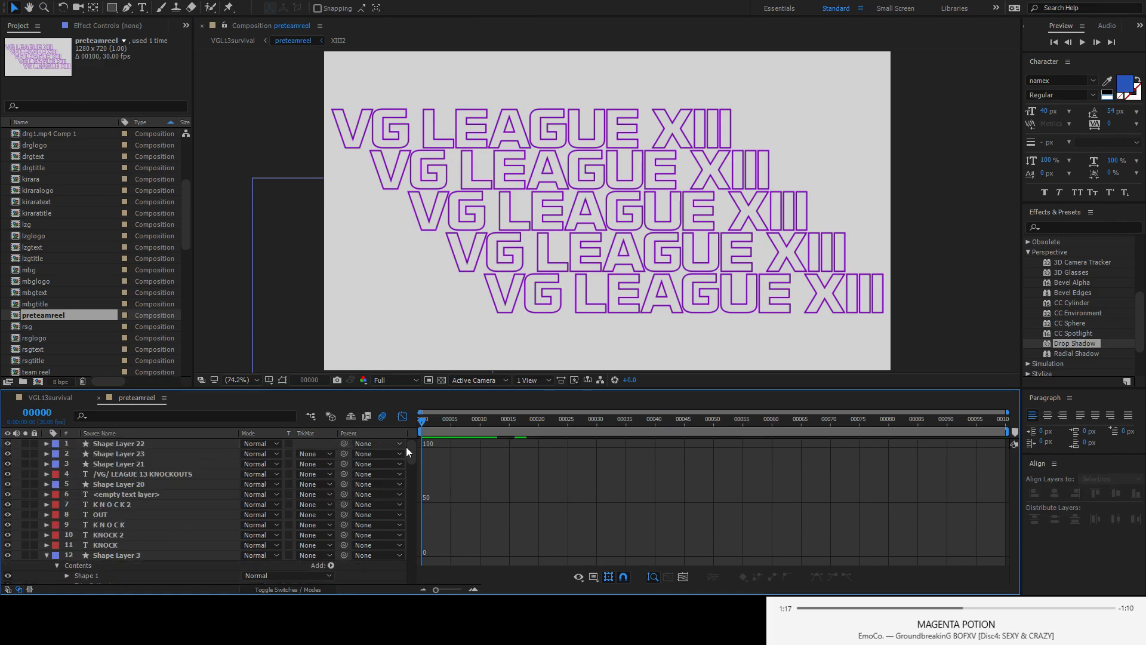
- At frame 14, switch the timeline from the graph back to layer bars and open the XIII2 precomp on layer 24
{"action": "left_click_drag", "start_coordinate": [421, 420], "coordinate": [504, 435]}
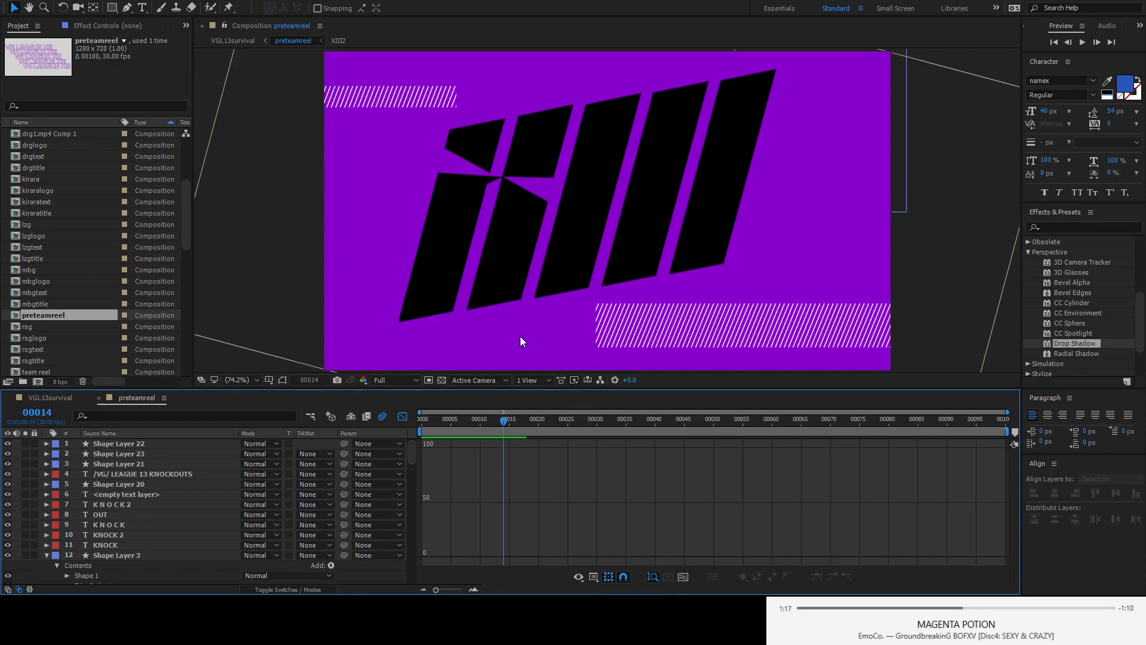
{"action": "scroll", "coordinate": [171, 511], "scroll_direction": "down", "scroll_amount": 6}
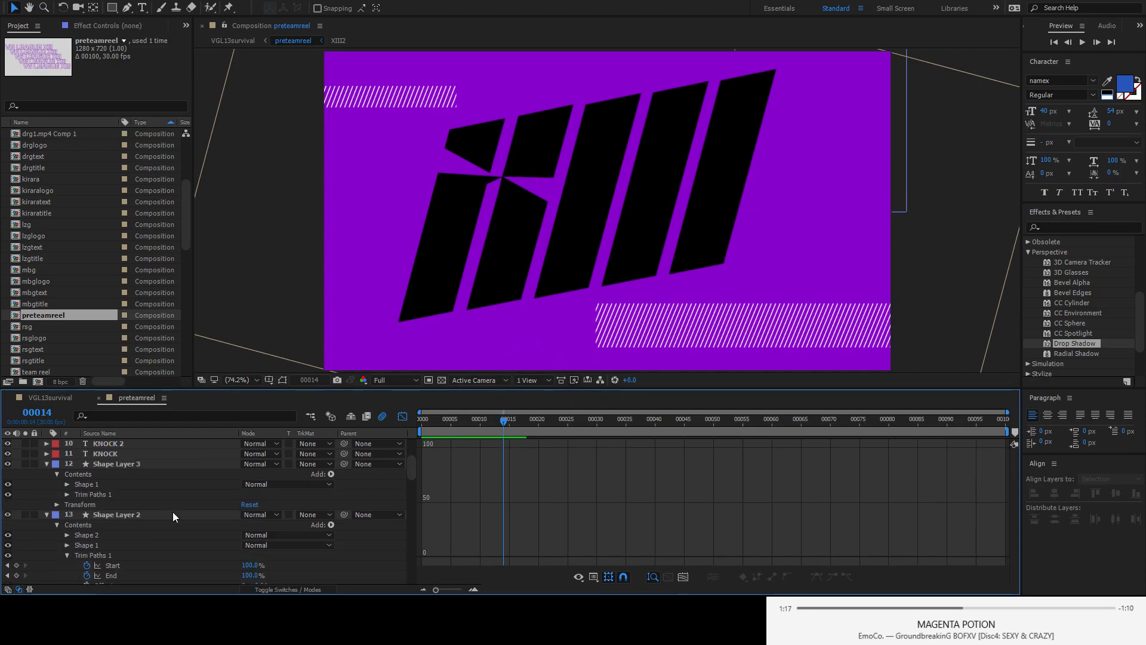
{"action": "scroll", "coordinate": [195, 509], "scroll_direction": "up", "scroll_amount": 6}
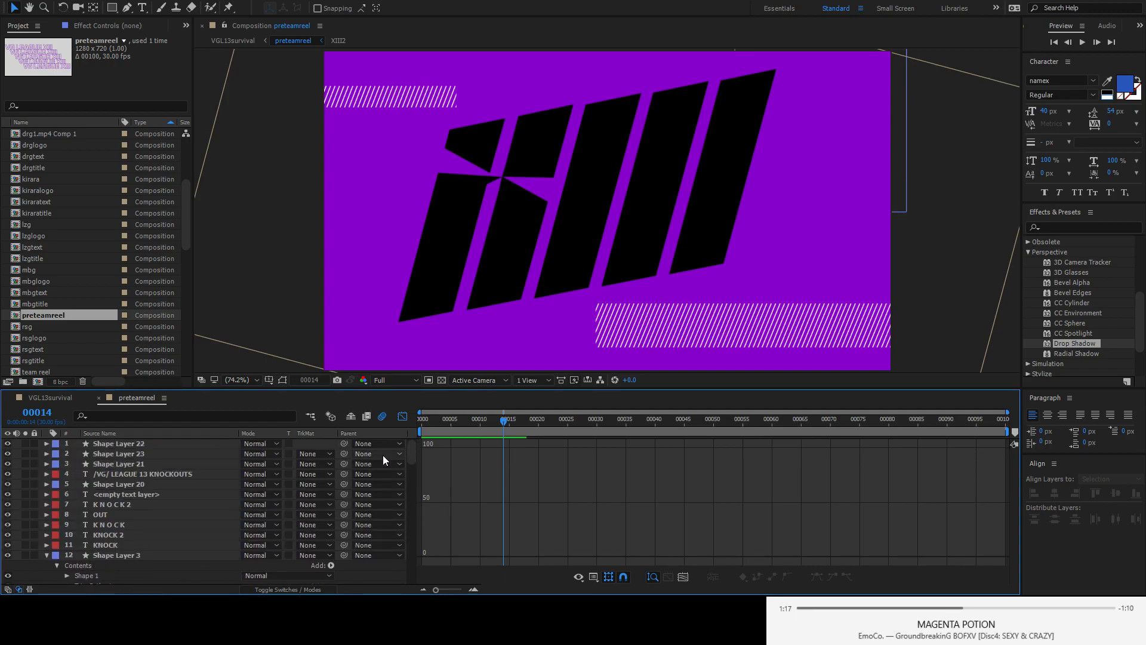
{"action": "left_click", "coordinate": [402, 416]}
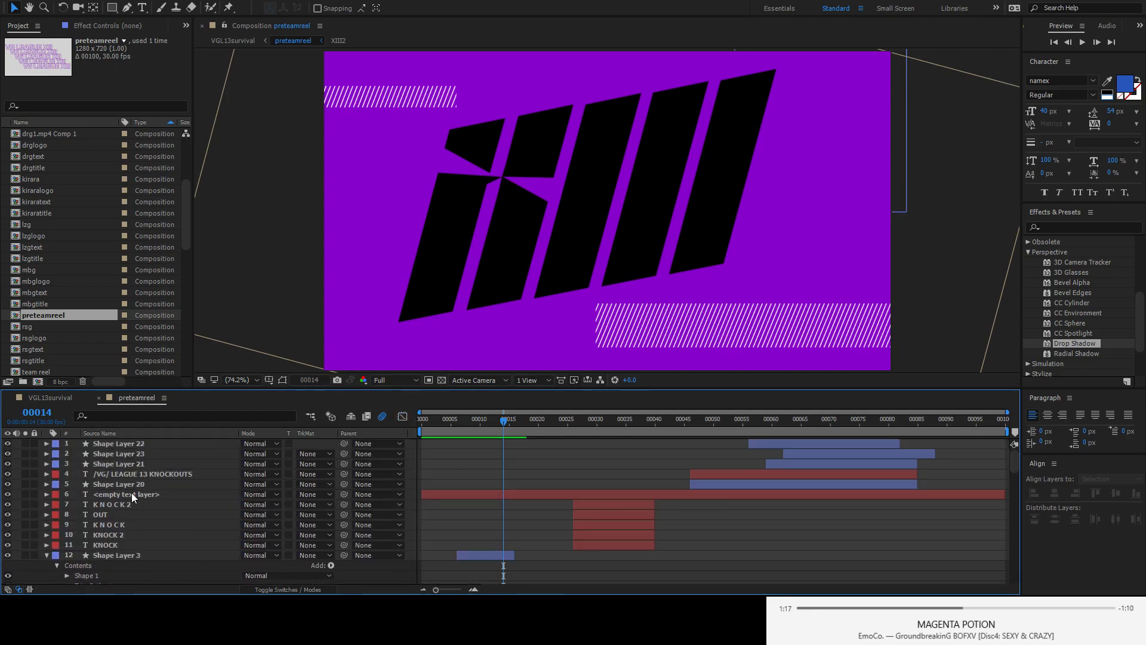
{"action": "scroll", "coordinate": [177, 496], "scroll_direction": "down", "scroll_amount": 10}
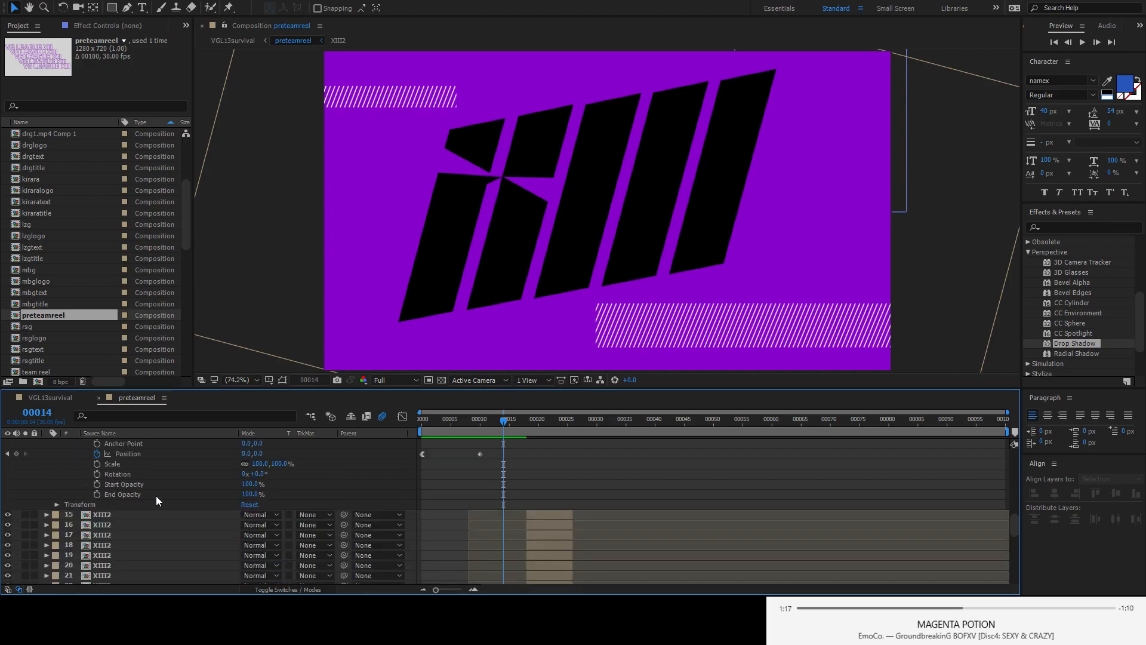
{"action": "scroll", "coordinate": [156, 500], "scroll_direction": "down", "scroll_amount": 2}
{"action": "left_click", "coordinate": [110, 543]}
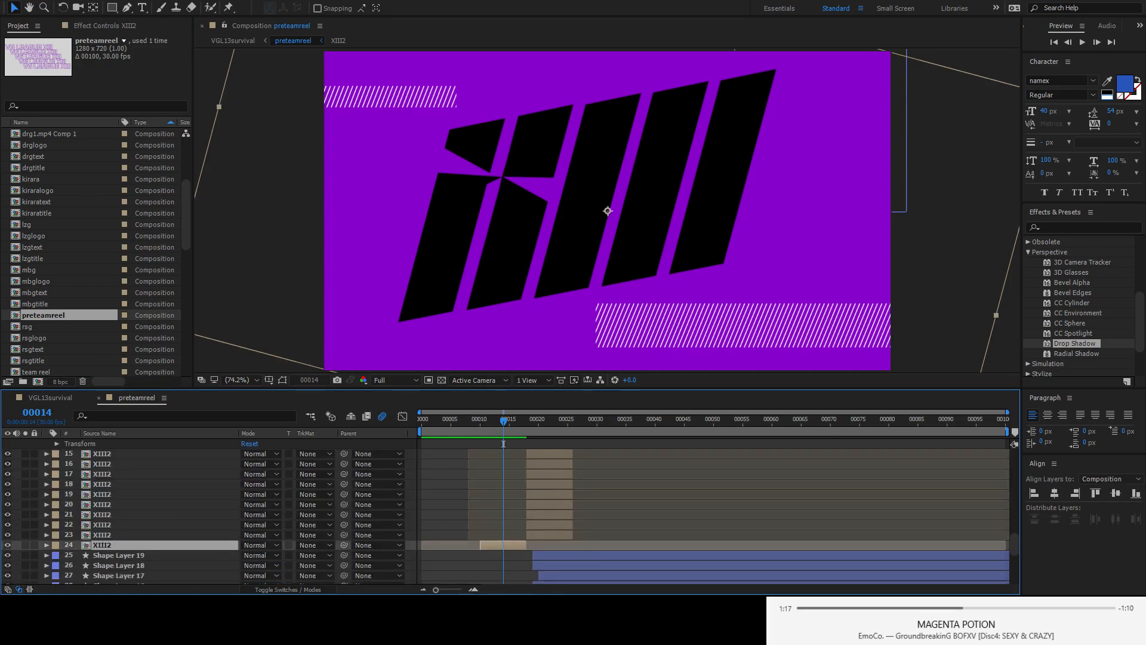
{"action": "double_click", "coordinate": [105, 543]}
- At frame 10 of XIII2, show the layer bars and examine which shape layers make up the logo pieces, including Shape Layers 6 and 5
{"action": "left_click_drag", "start_coordinate": [506, 425], "coordinate": [483, 431]}
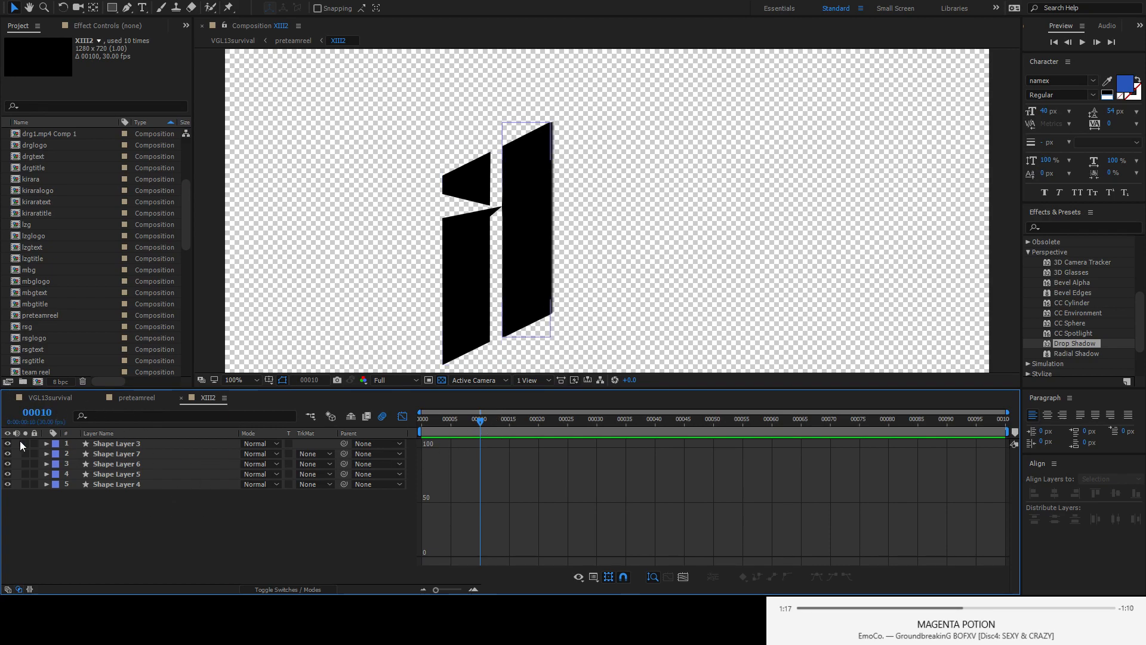
{"action": "left_click", "coordinate": [404, 414]}
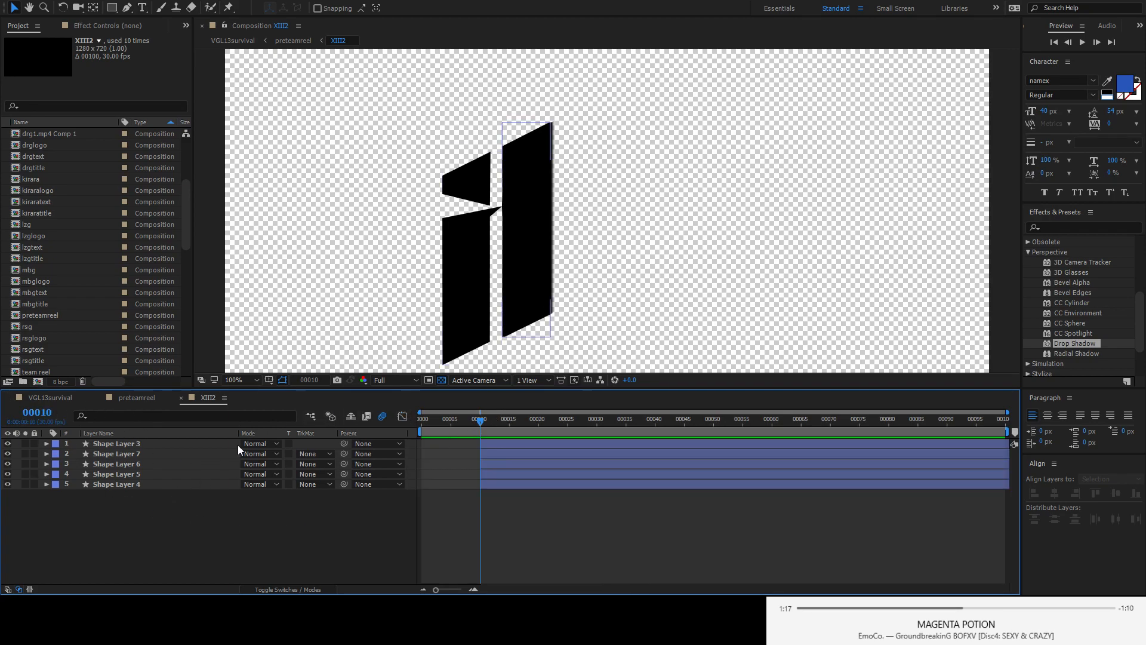
{"action": "left_click", "coordinate": [146, 485]}
{"action": "left_click", "coordinate": [135, 473], "text": "ctrl"}
{"action": "left_click", "coordinate": [144, 464], "text": "ctrl"}
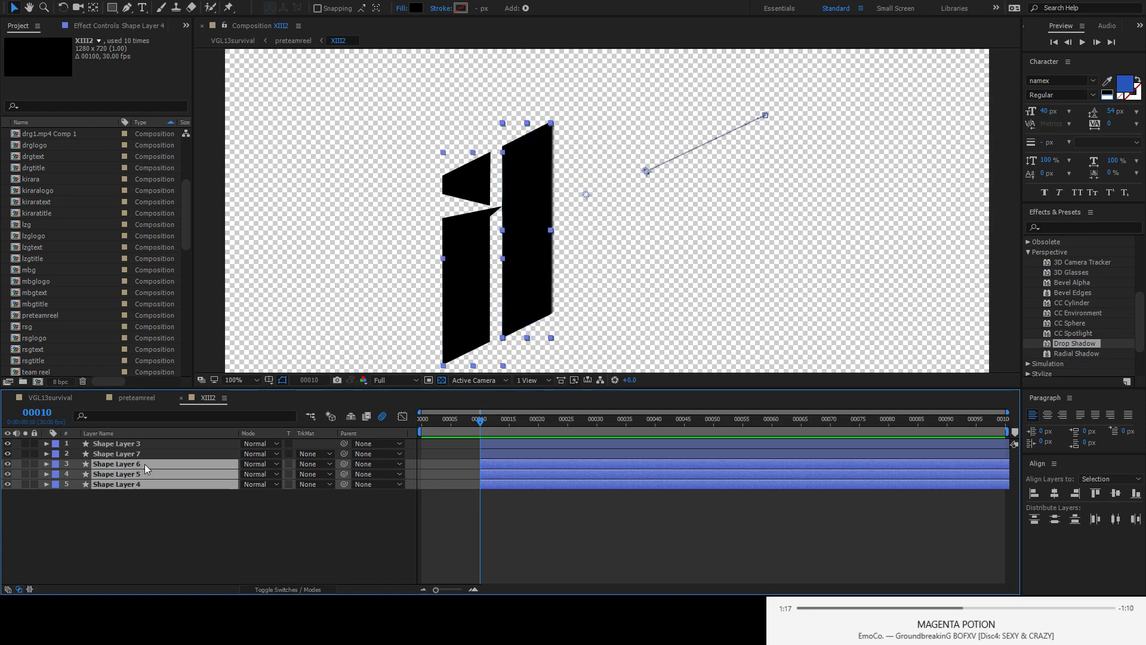
{"action": "left_click", "coordinate": [144, 456], "text": "ctrl"}
{"action": "left_click", "coordinate": [166, 490]}
{"action": "left_click", "coordinate": [132, 475]}
{"action": "left_click", "coordinate": [138, 466]}
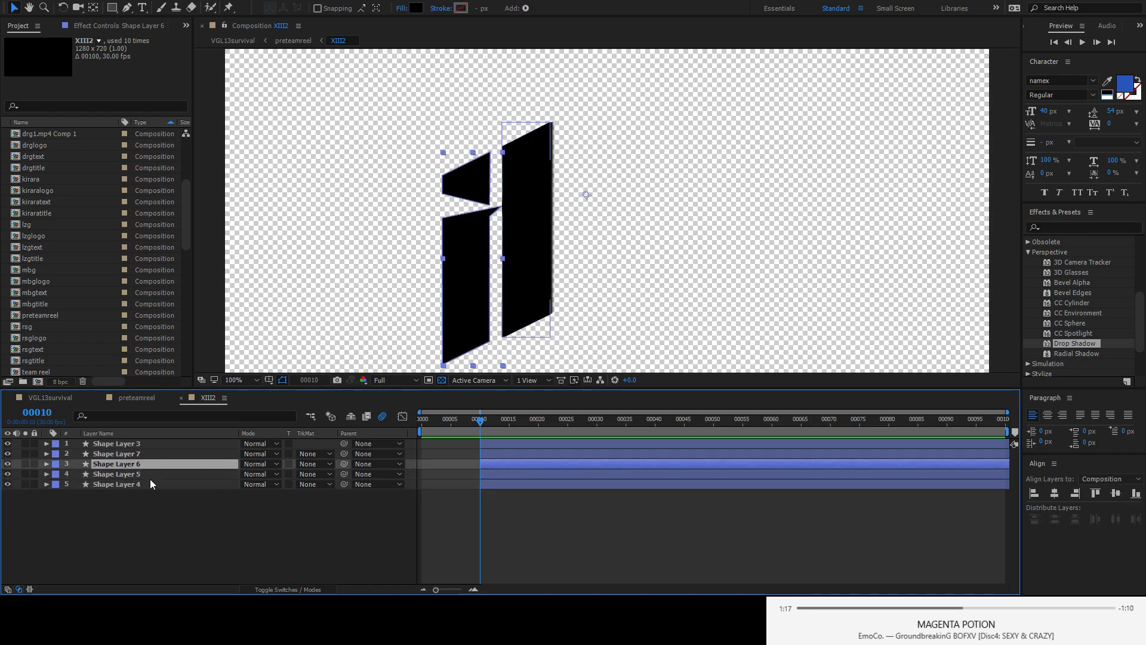
{"action": "left_click", "coordinate": [137, 475], "text": "ctrl"}
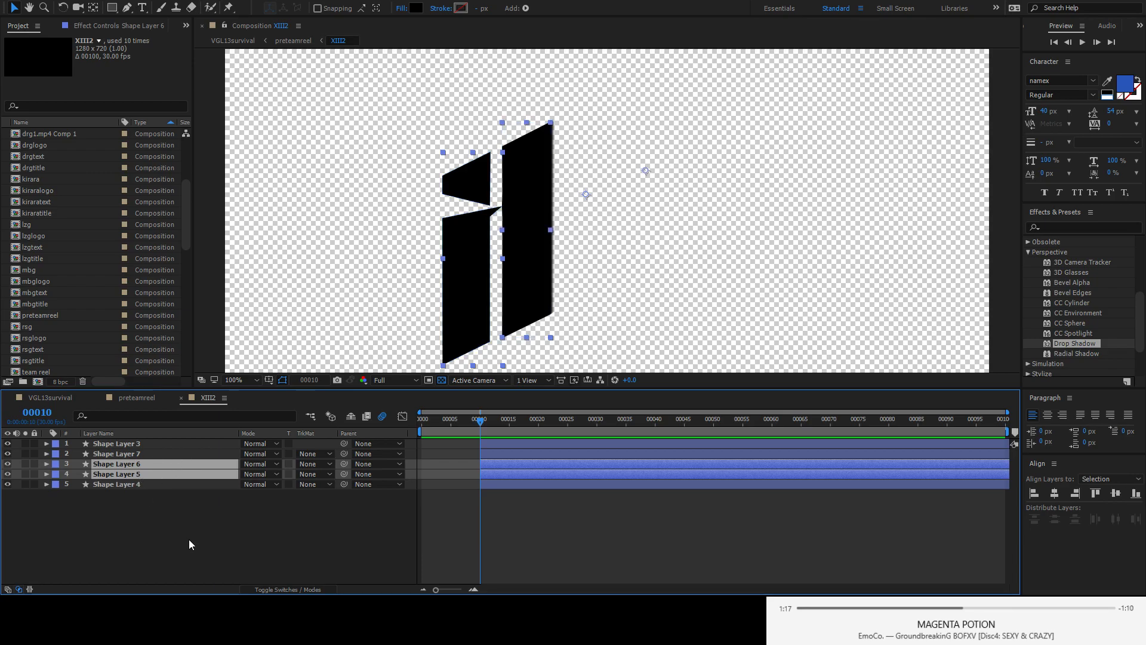
- Select Shape Layers 4, 7 and 3 and try shifting them to start at frame 17
{"action": "left_click", "coordinate": [152, 483]}
{"action": "left_click", "coordinate": [142, 454], "text": "ctrl"}
{"action": "left_click", "coordinate": [145, 442], "text": "ctrl"}
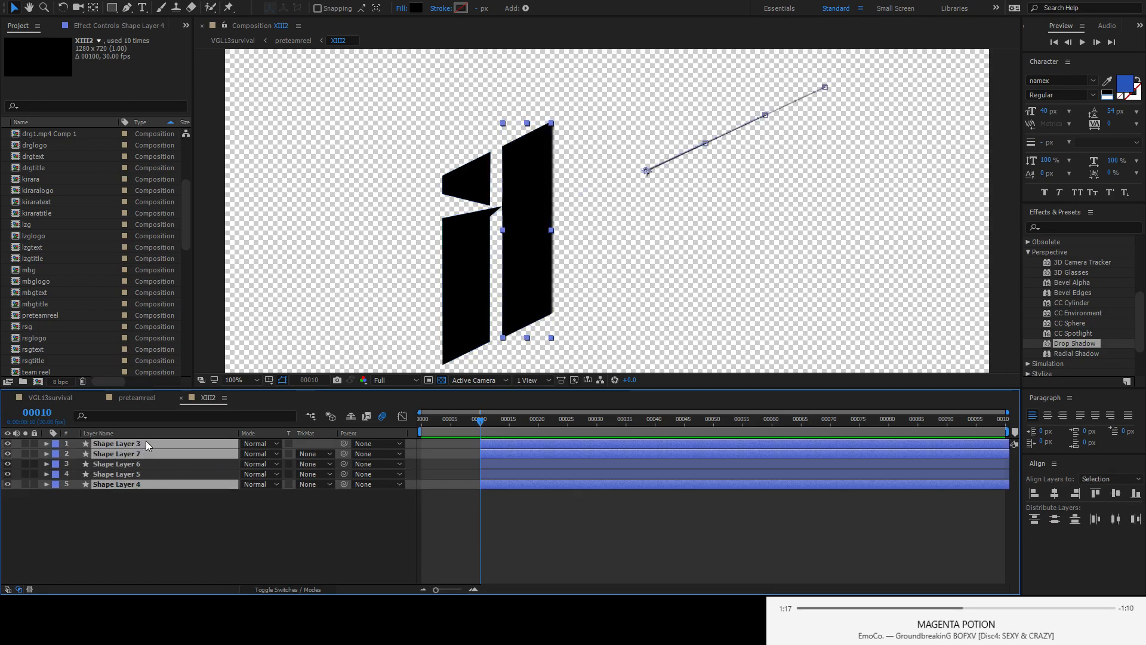
{"action": "left_click_drag", "start_coordinate": [490, 451], "coordinate": [532, 449]}
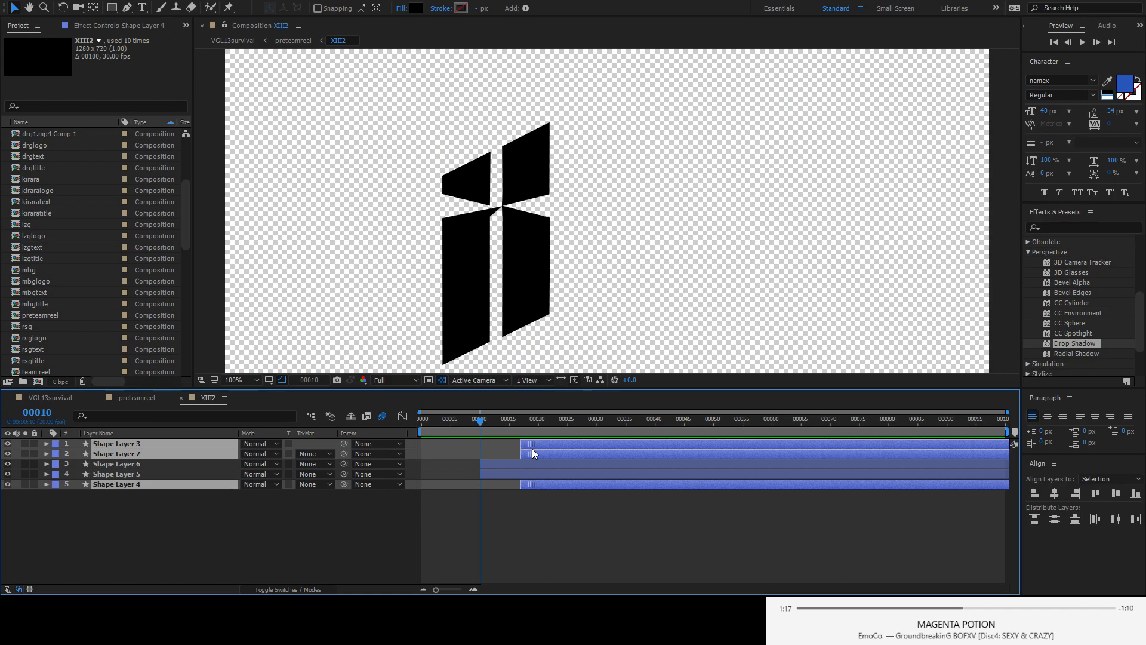
{"action": "left_click_drag", "start_coordinate": [481, 418], "coordinate": [502, 451]}
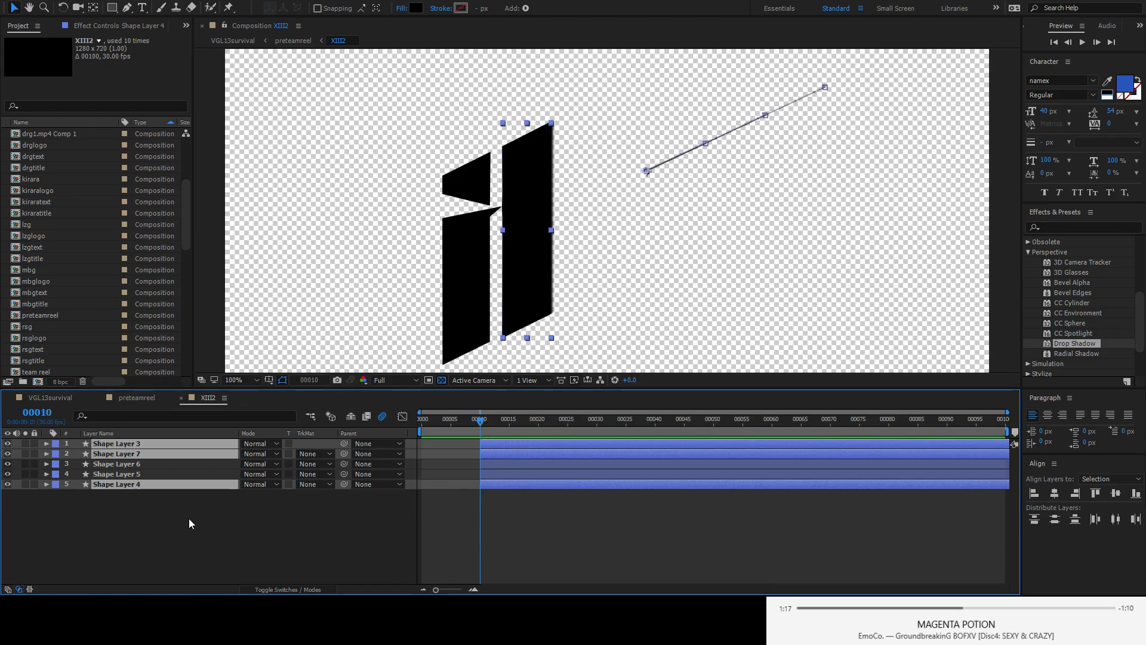
- Reveal the Position keyframes of Shape Layers 3, 7 and 4 and scrub to frame 19 to examine how the stripes spread apart
{"action": "key", "text": "p"}
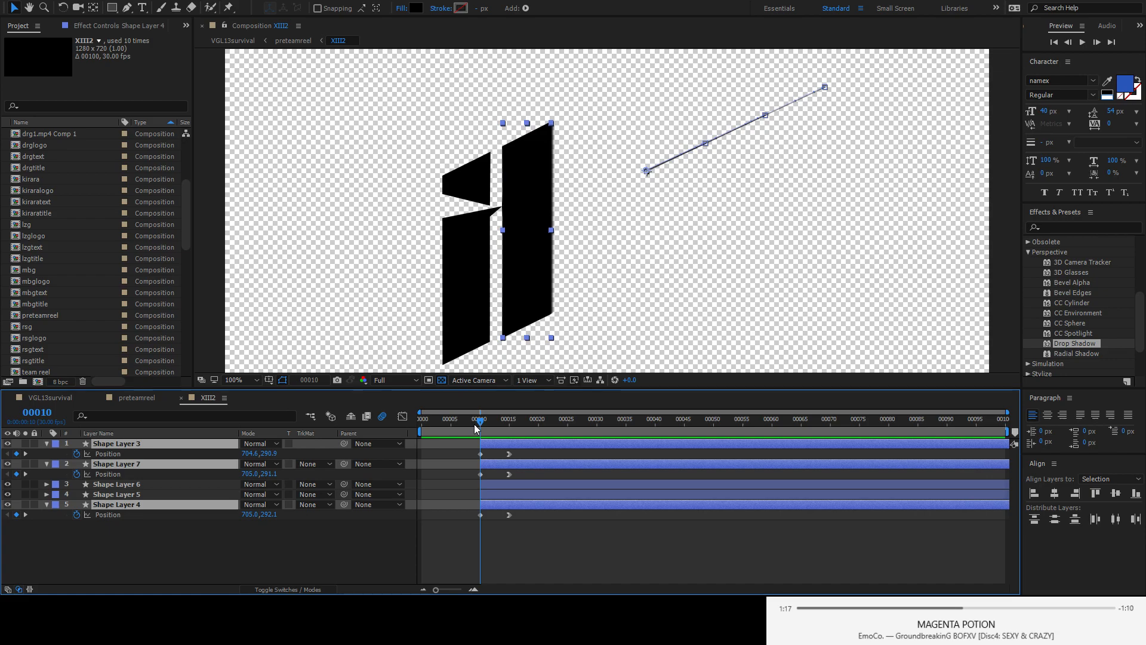
{"action": "left_click_drag", "start_coordinate": [476, 428], "coordinate": [518, 443]}
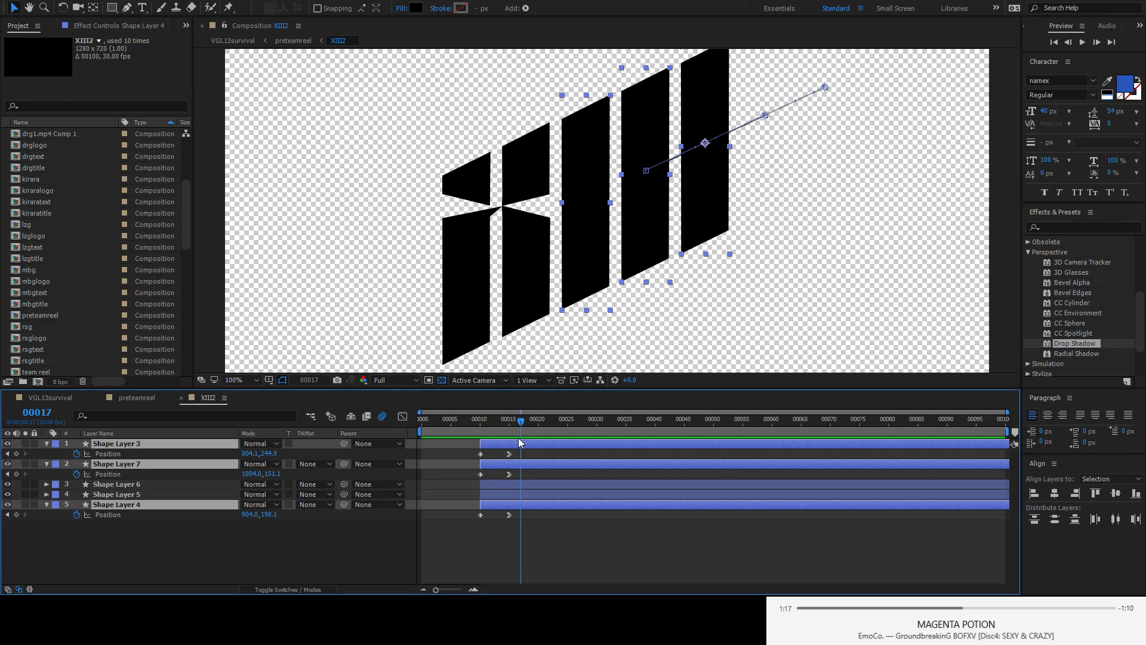
{"action": "left_click", "coordinate": [798, 314]}
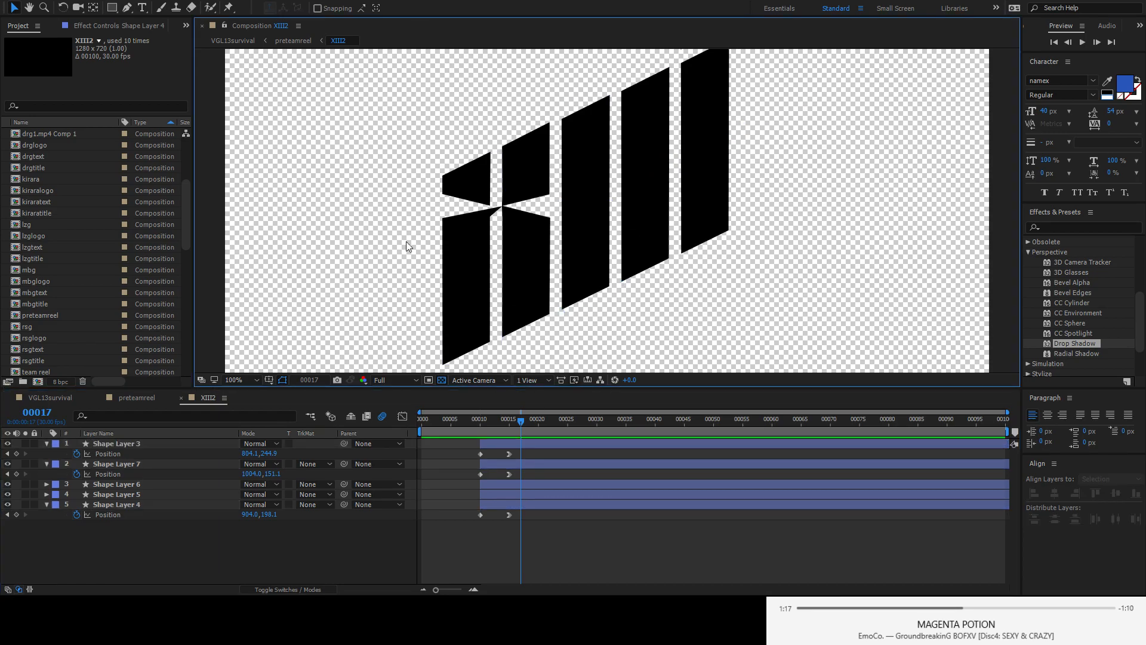
{"action": "left_click", "coordinate": [584, 215]}
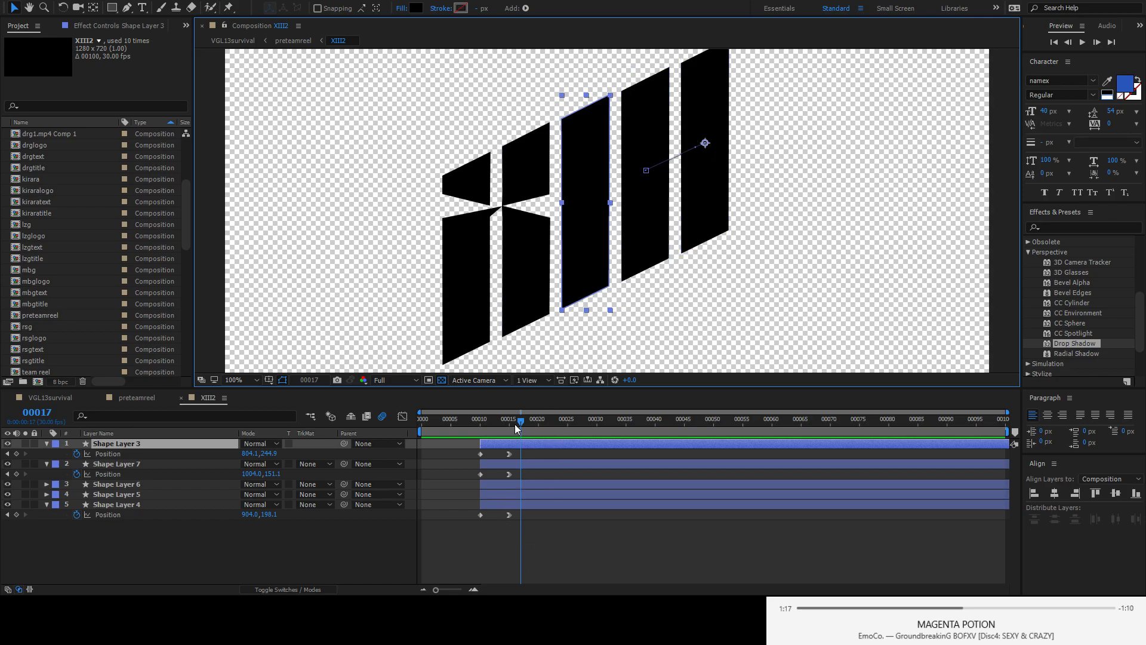
{"action": "mouse_move", "coordinate": [515, 424]}
{"action": "left_mouse_down"}
{"action": "mouse_move", "coordinate": [466, 427]}
{"action": "mouse_move", "coordinate": [547, 428]}
{"action": "mouse_move", "coordinate": [477, 435]}
{"action": "mouse_move", "coordinate": [532, 431]}
{"action": "left_mouse_up"}
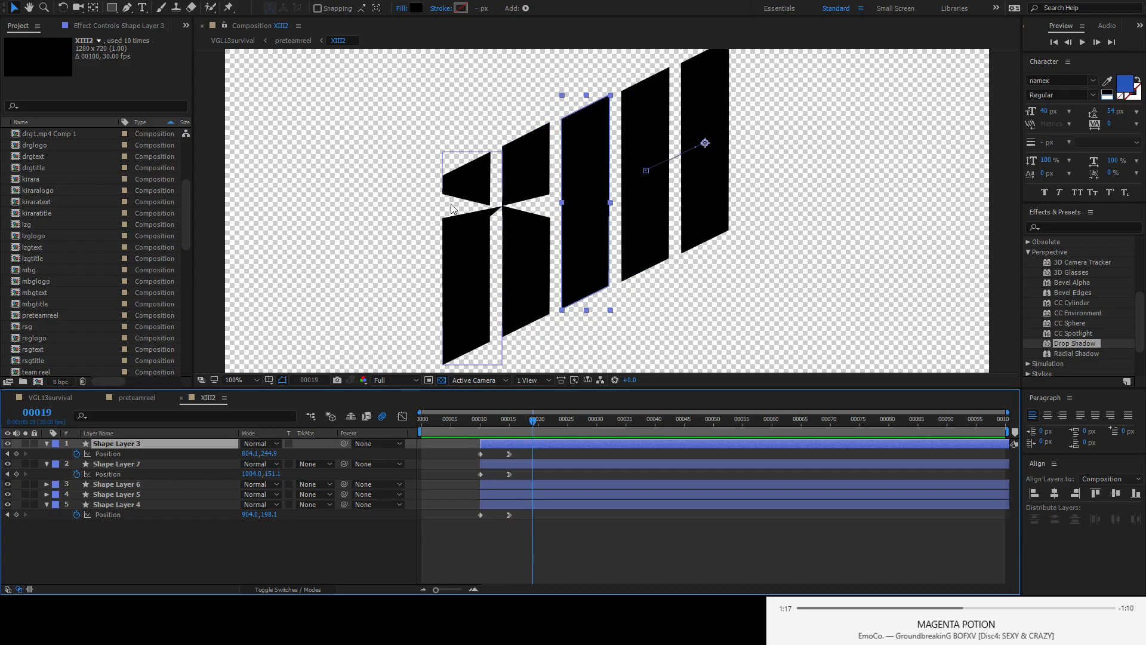
- Select the Shape Layer 6 piece, toggle the grid overlay on and off, and activate the Pen tool before returning to the Selection tool
{"action": "left_click", "coordinate": [467, 188]}
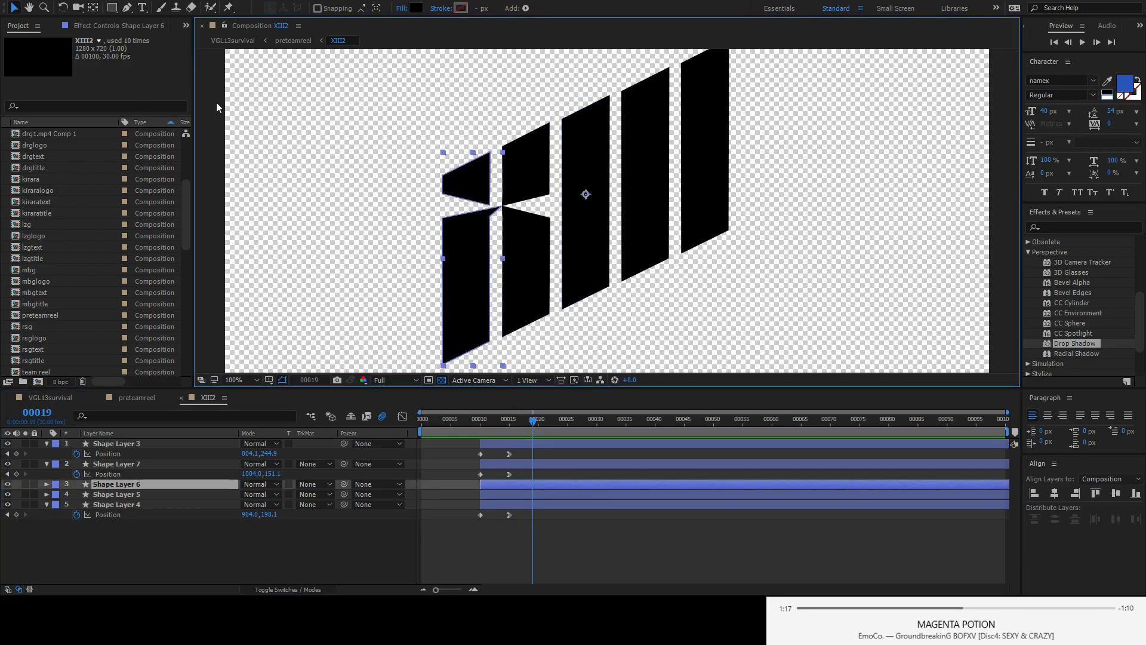
{"action": "key", "text": "ctrl+apostrophe"}
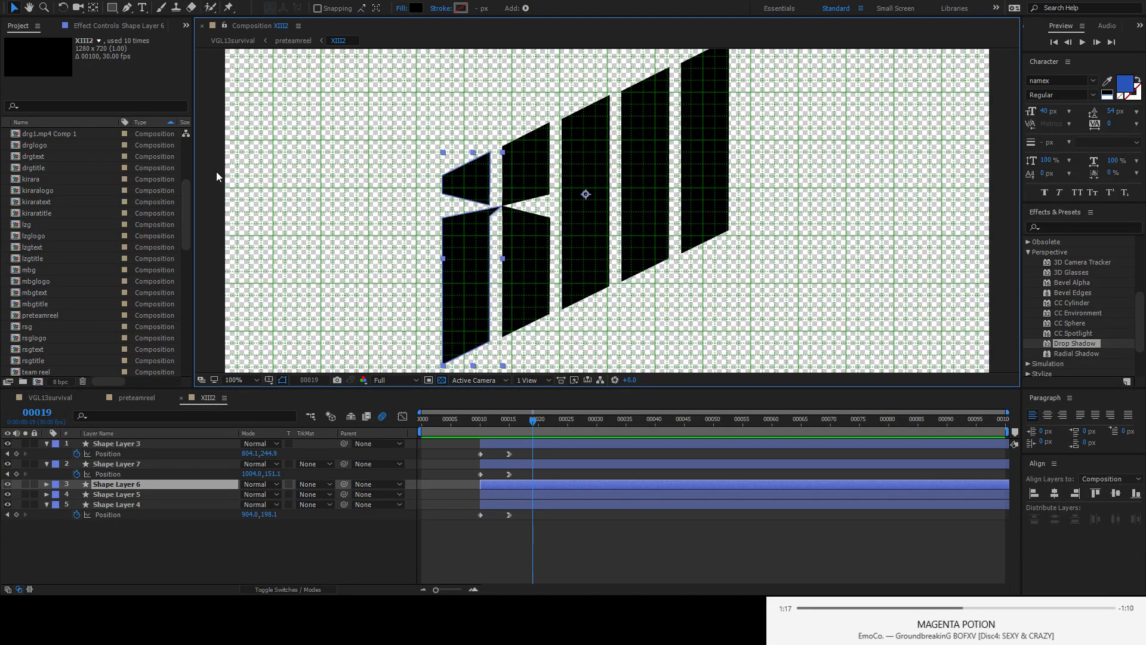
{"action": "key", "text": "ctrl+apostrophe"}
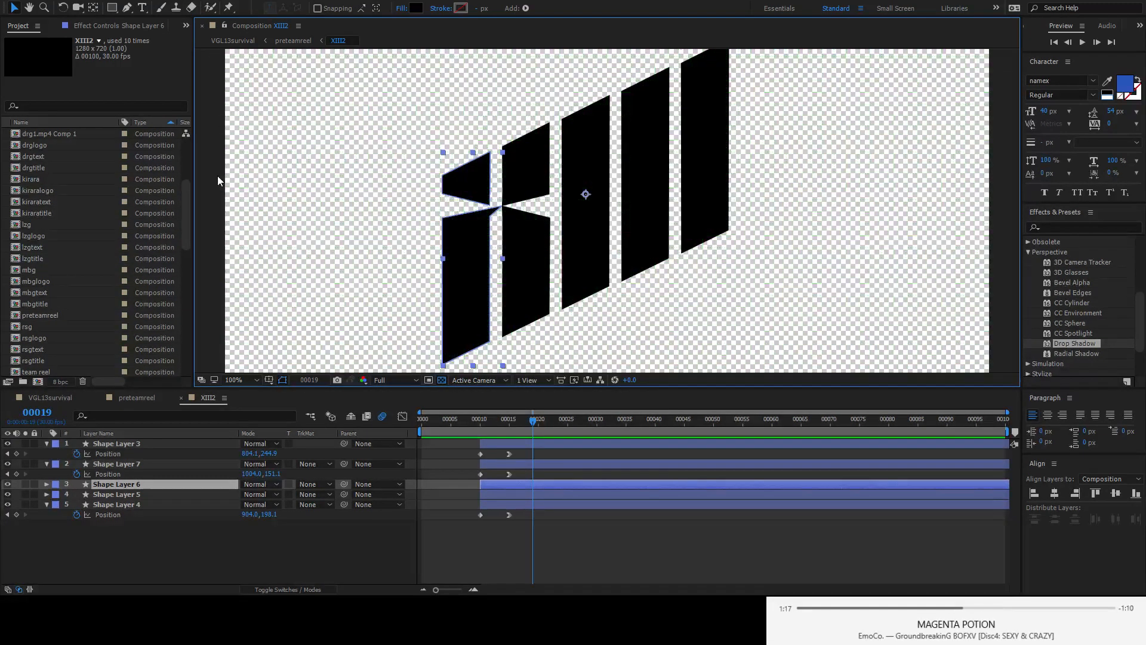
{"action": "left_click", "coordinate": [128, 11]}
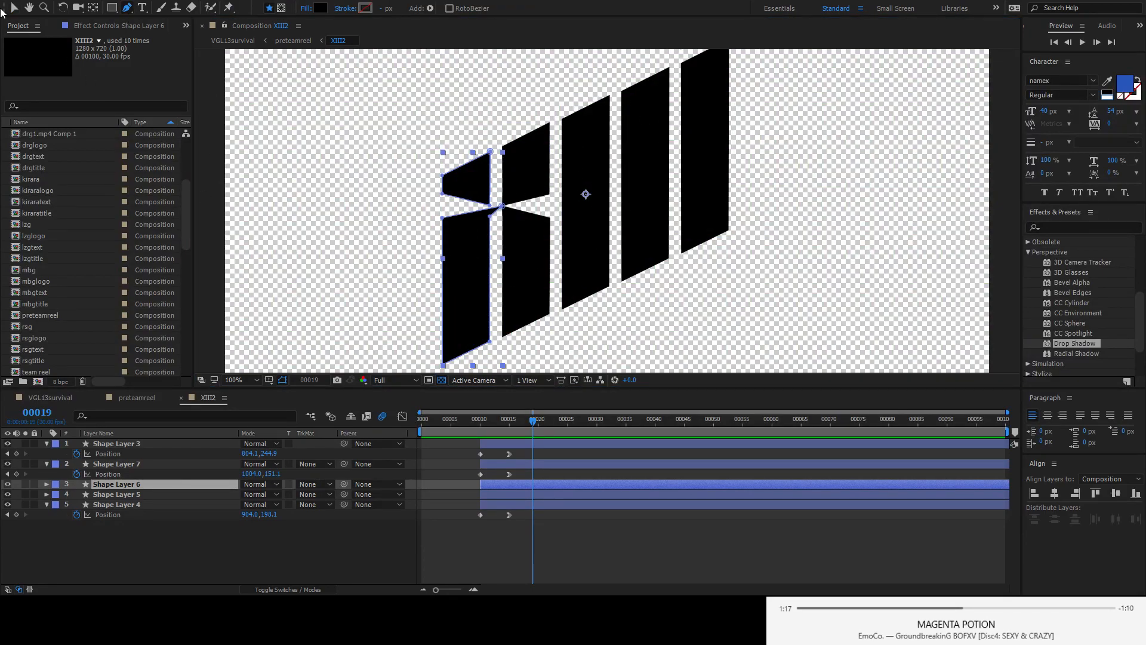
{"action": "key", "text": "v"}
- Examine the Shape Layer 3 stripe's motion at frame 11, then close XIII2 and go to frame 14 of preteamreel
{"action": "left_click", "coordinate": [581, 200]}
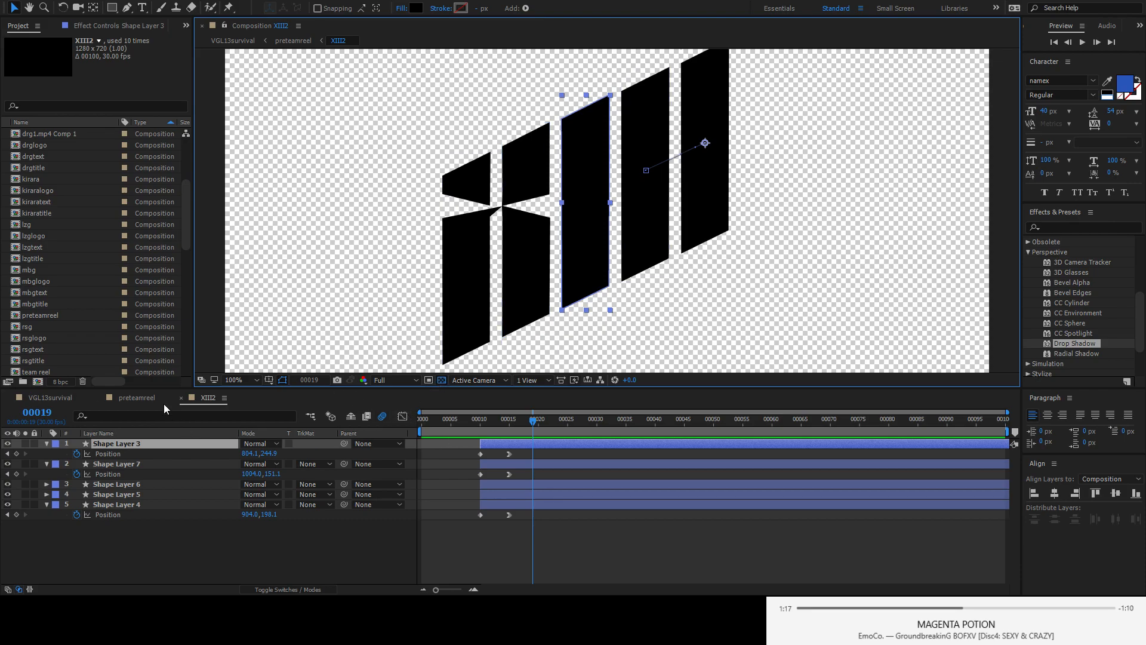
{"action": "left_click_drag", "start_coordinate": [517, 432], "coordinate": [485, 448]}
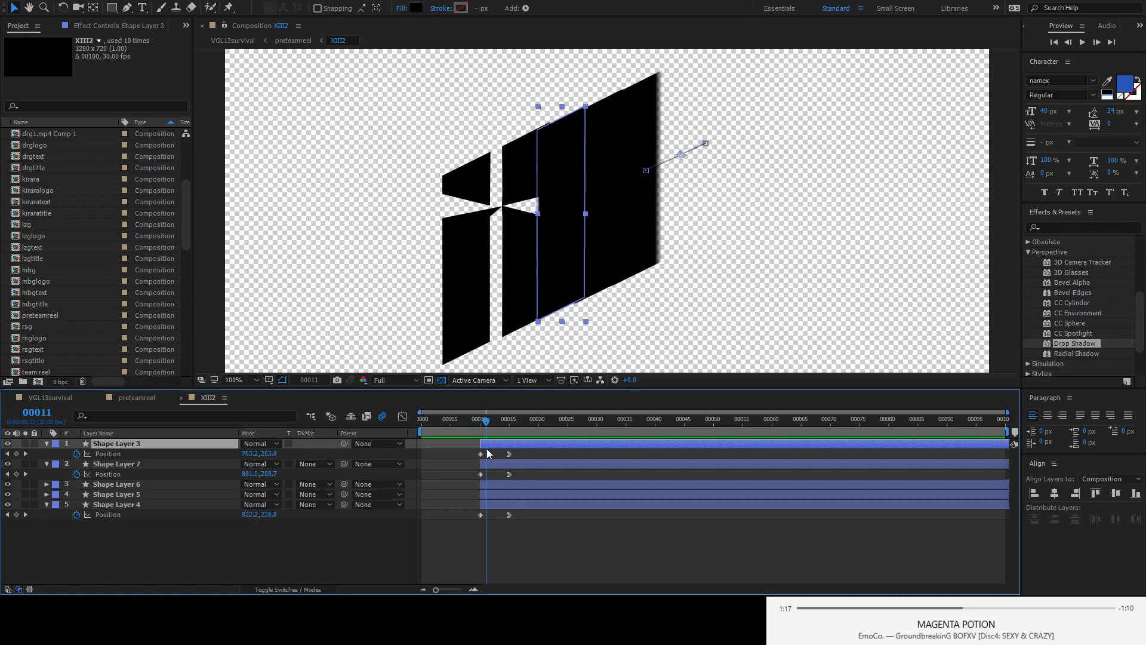
{"action": "left_click", "coordinate": [729, 160]}
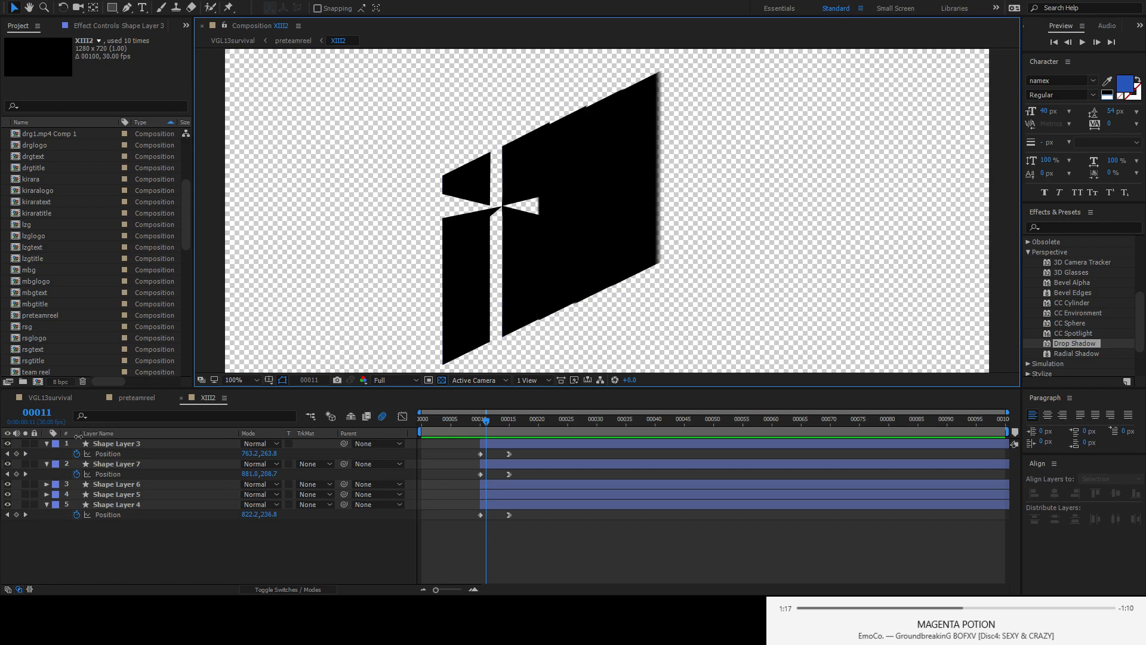
{"action": "left_click", "coordinate": [183, 396]}
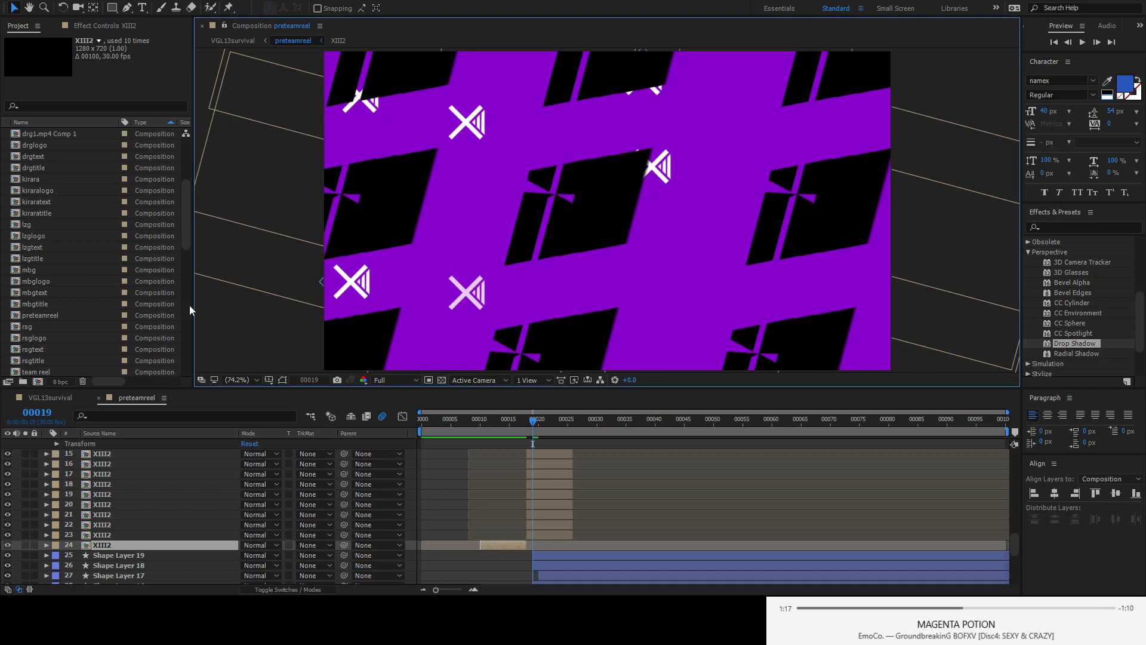
{"action": "left_click_drag", "start_coordinate": [521, 425], "coordinate": [504, 445]}
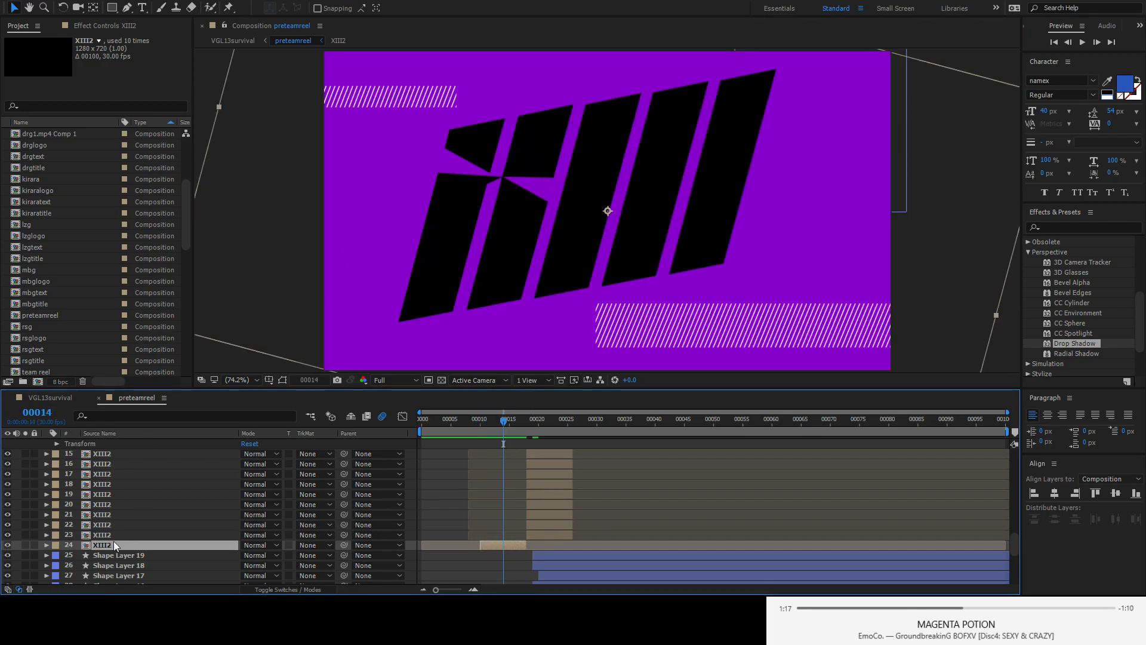
- Reveal the Rotation of XIII2 layer 24, try it at 0°, and restore it to 15°
{"action": "key", "text": "r"}
{"action": "left_click_drag", "start_coordinate": [249, 552], "coordinate": [260, 556]}
{"action": "left_click", "coordinate": [260, 556]}
{"action": "type", "text": "0"}
{"action": "key", "text": "Return"}
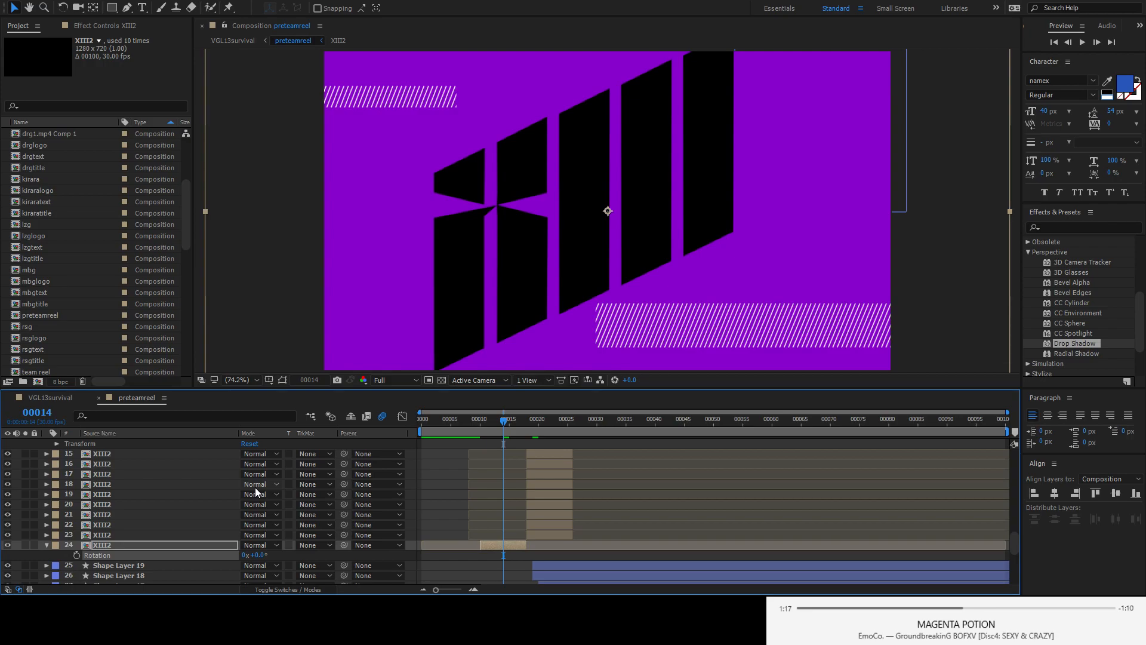
{"action": "left_click", "coordinate": [261, 554]}
{"action": "type", "text": "15"}
{"action": "key", "text": "Return"}
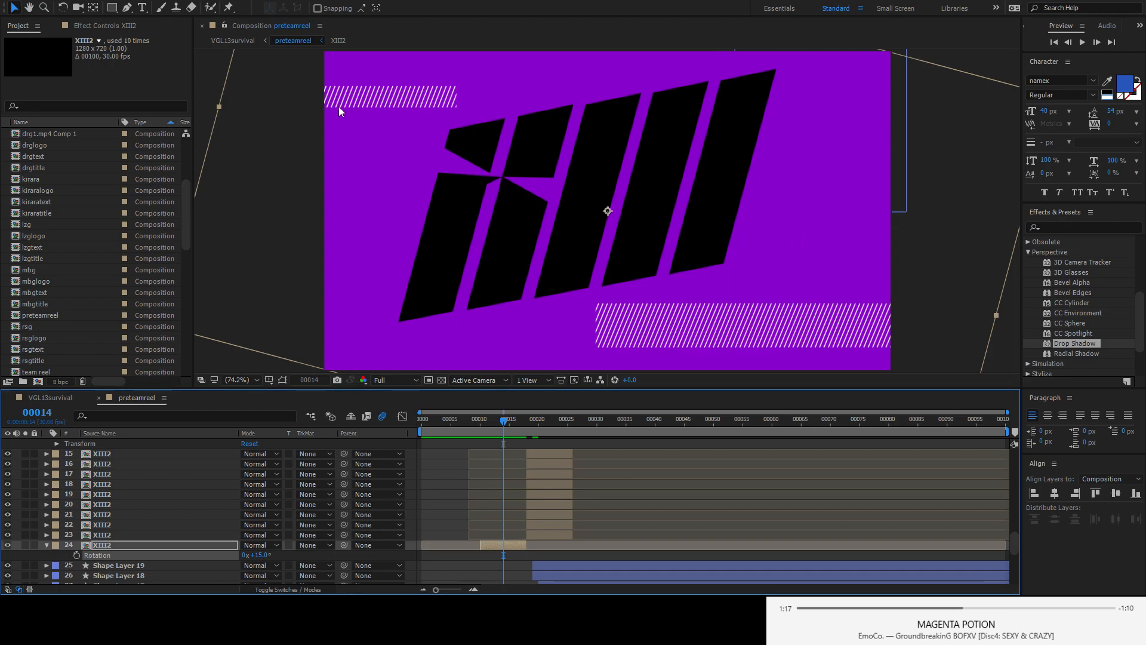
- Expand the contents of Shape Layer 4 and switch Repeater 1 off and on to examine how its slanted lines are duplicated
{"action": "scroll", "coordinate": [487, 482], "scroll_direction": "down", "scroll_amount": 6}
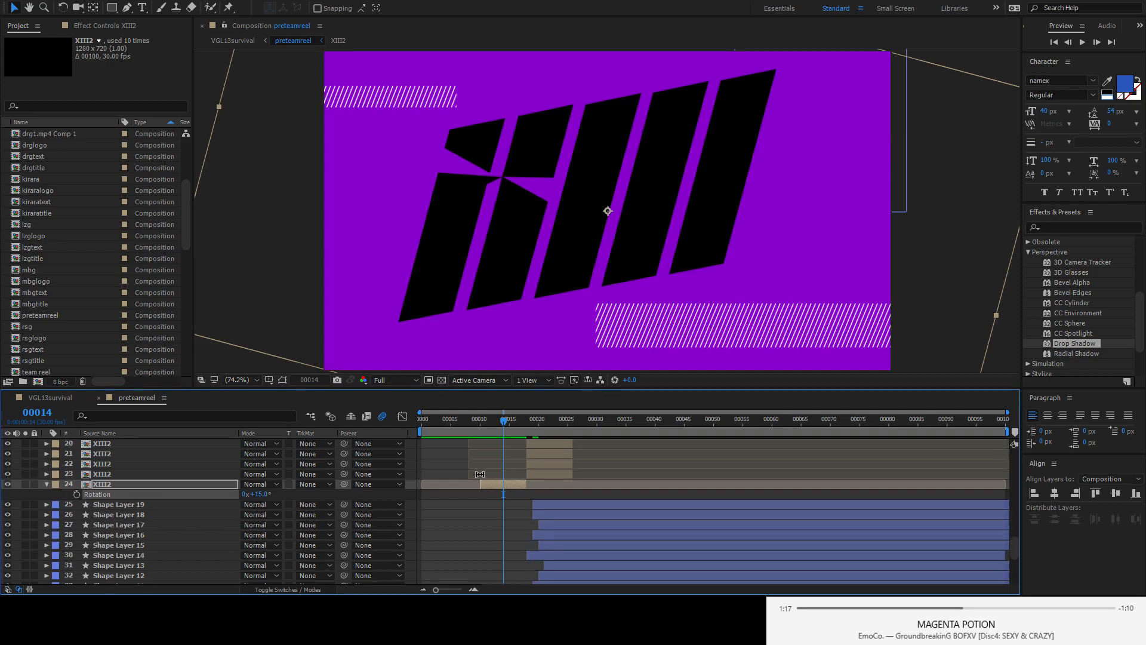
{"action": "left_click", "coordinate": [120, 534]}
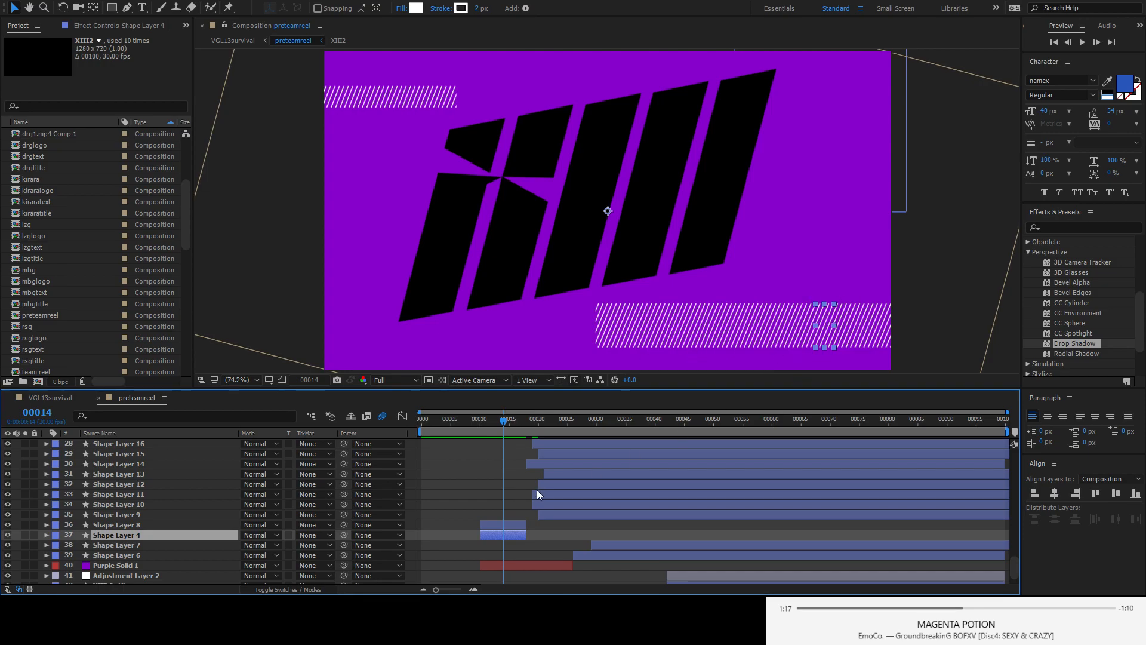
{"action": "left_click", "coordinate": [45, 535]}
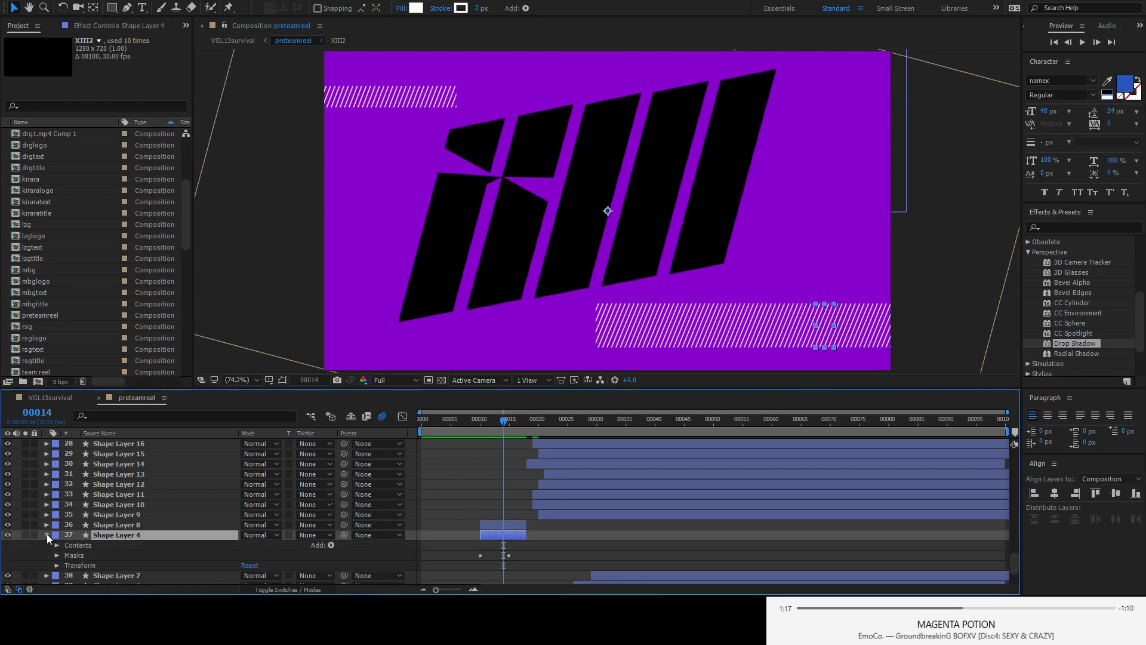
{"action": "scroll", "coordinate": [93, 514], "scroll_direction": "down", "scroll_amount": 3}
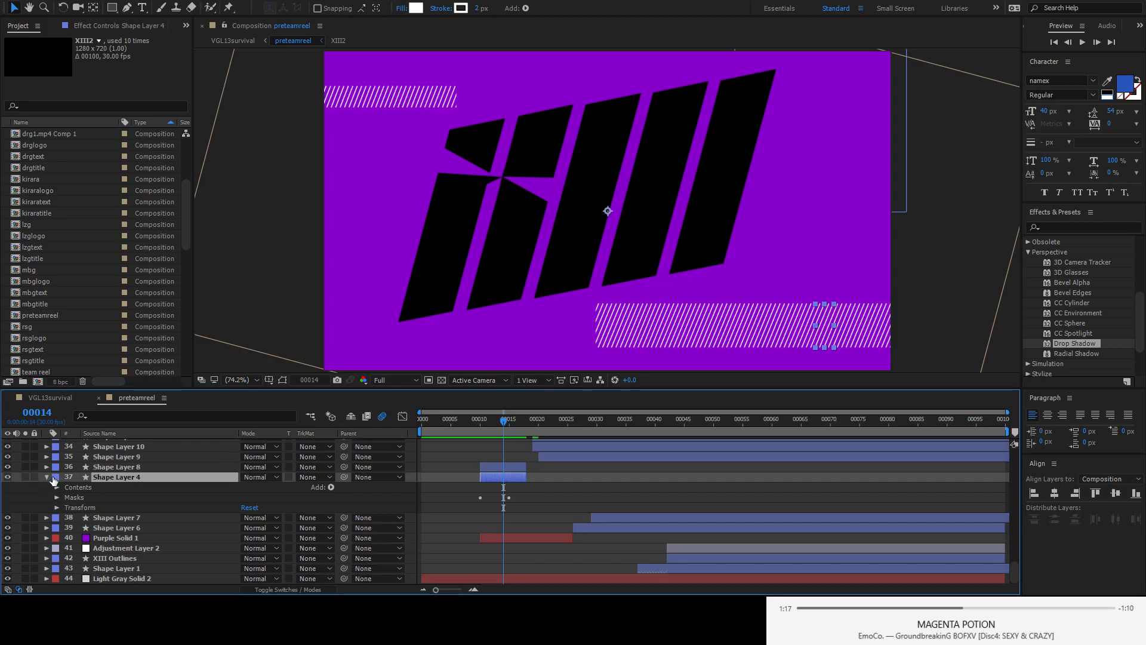
{"action": "left_click", "coordinate": [57, 487]}
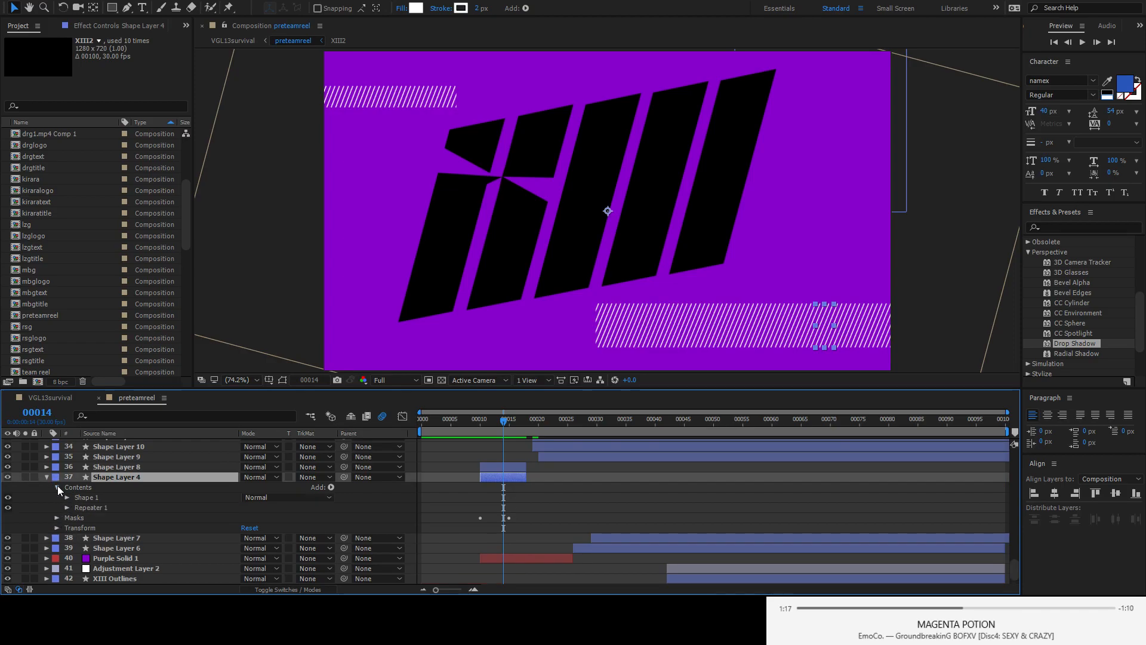
{"action": "left_click", "coordinate": [15, 510]}
{"action": "left_click", "coordinate": [8, 507]}
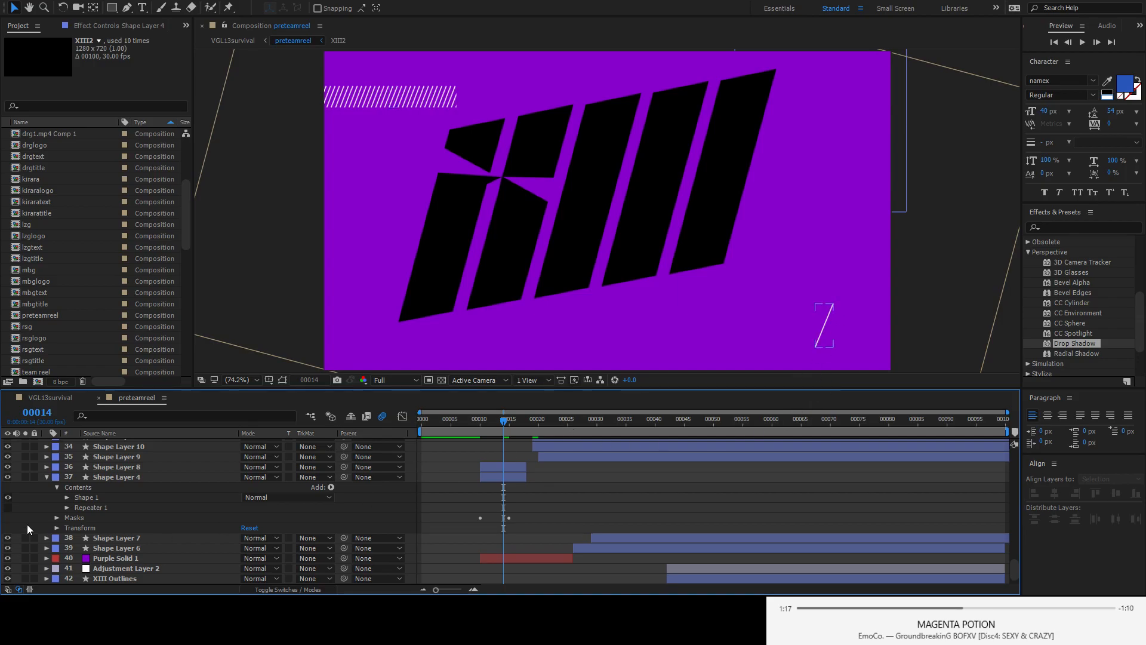
{"action": "left_click", "coordinate": [67, 507]}
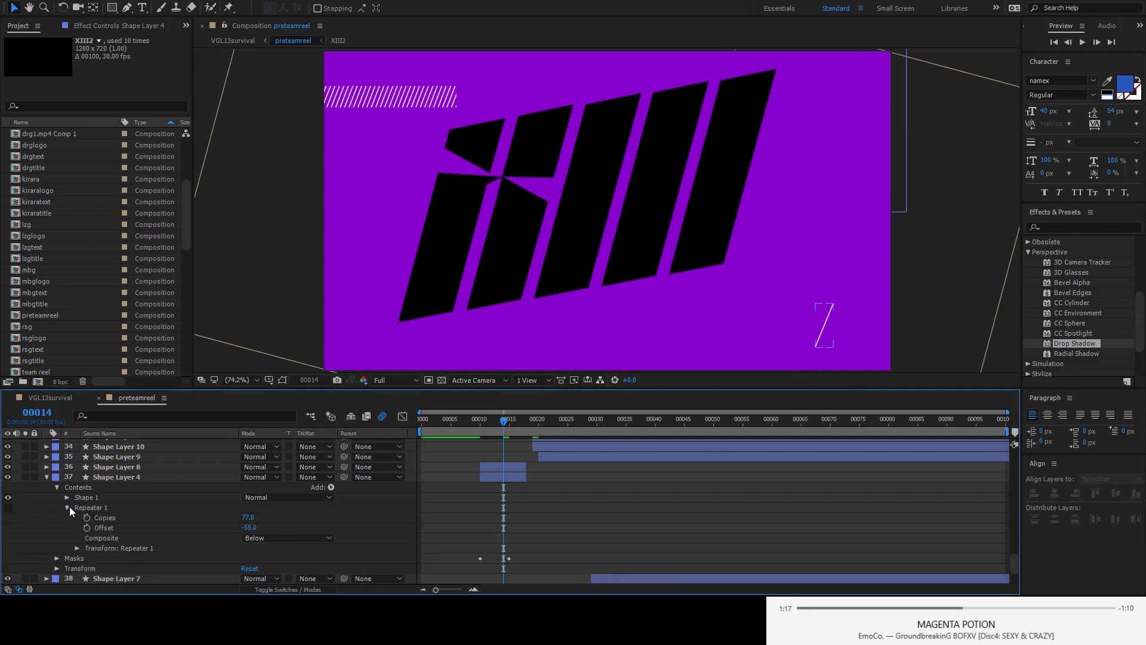
{"action": "left_click", "coordinate": [8, 508]}
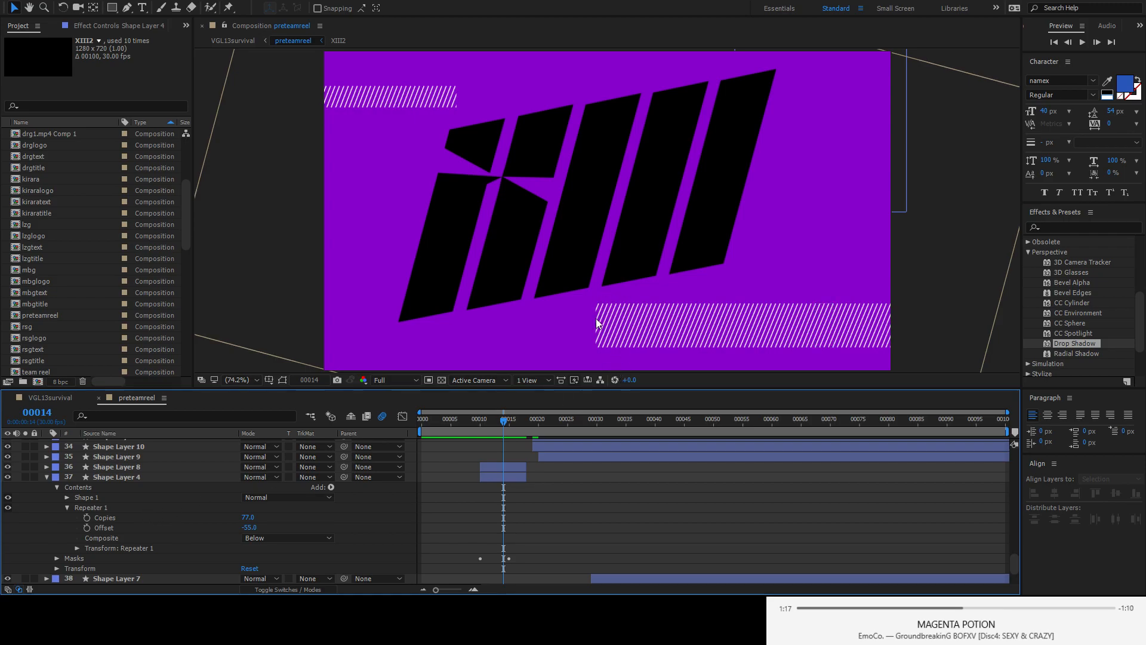
- Select Mask 1 of Shape Layer 4, show the mask and path outlines, and preview the mask's motion between frames 10 and 14
{"action": "left_click", "coordinate": [55, 557]}
{"action": "left_click", "coordinate": [86, 572]}
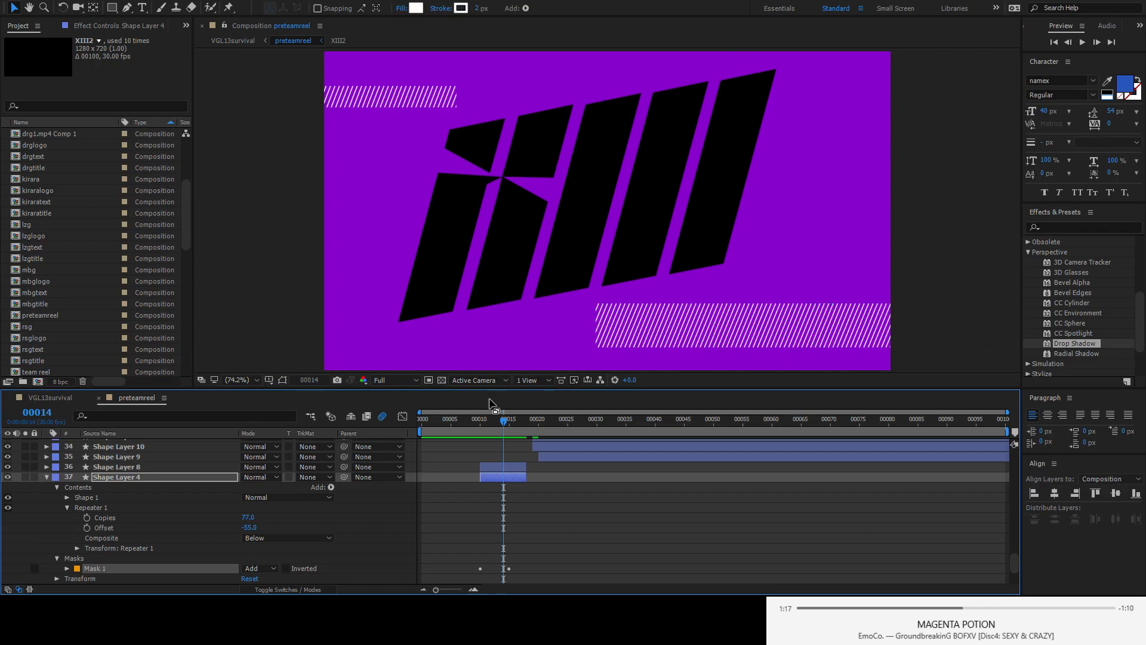
{"action": "left_click", "coordinate": [282, 380]}
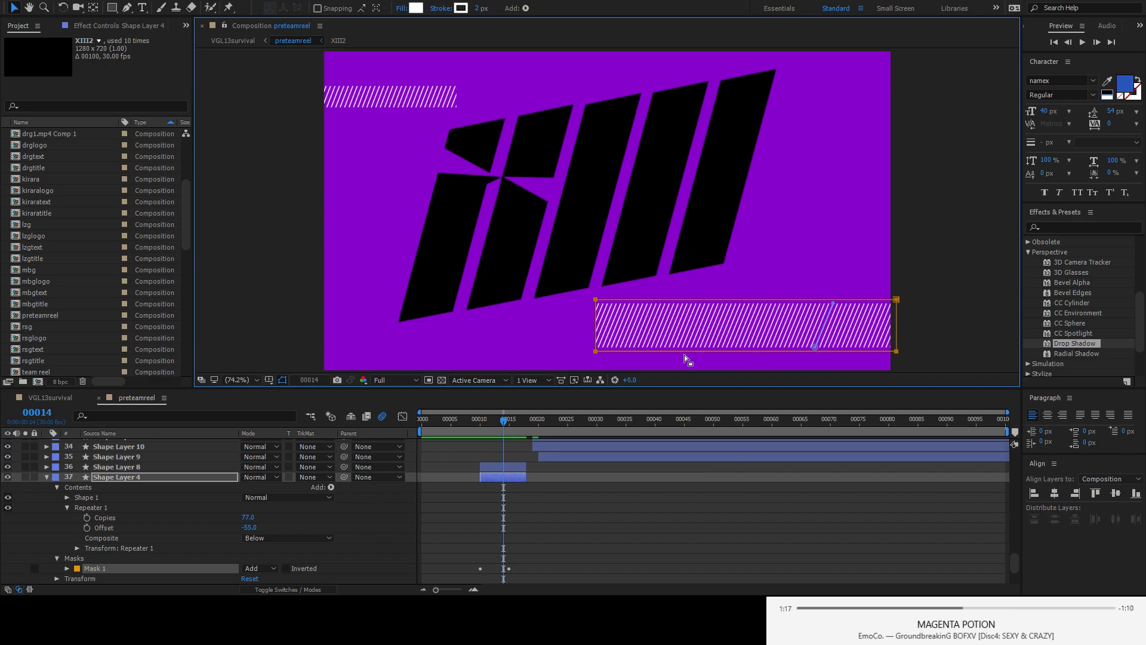
{"action": "left_click_drag", "start_coordinate": [516, 416], "coordinate": [478, 427]}
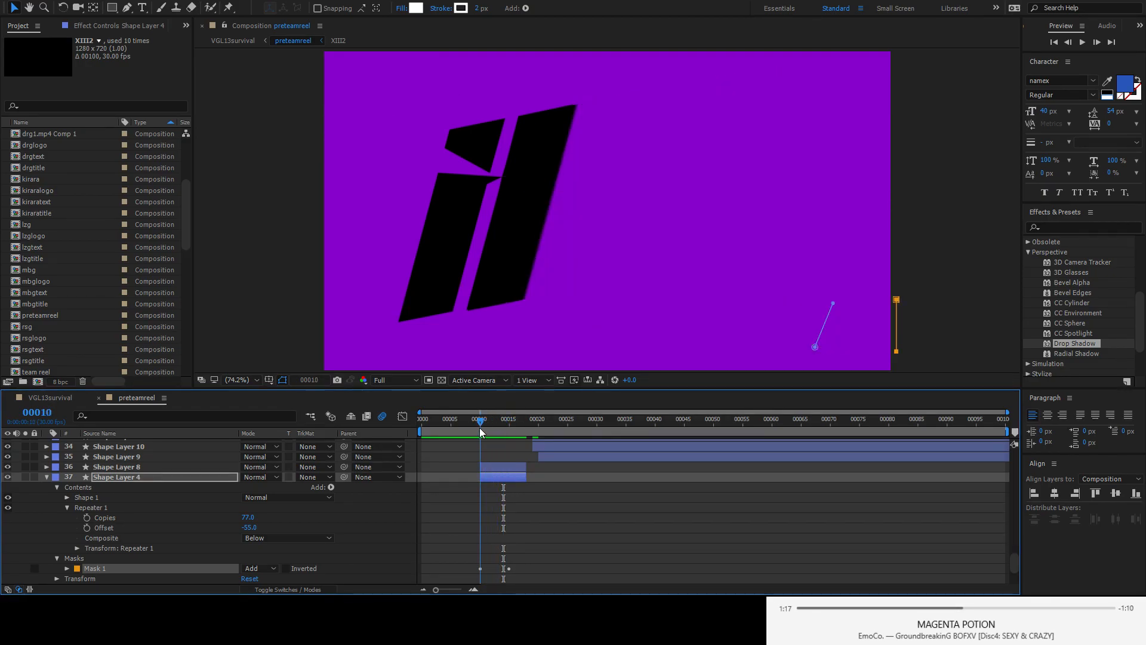
{"action": "key", "text": "space"}
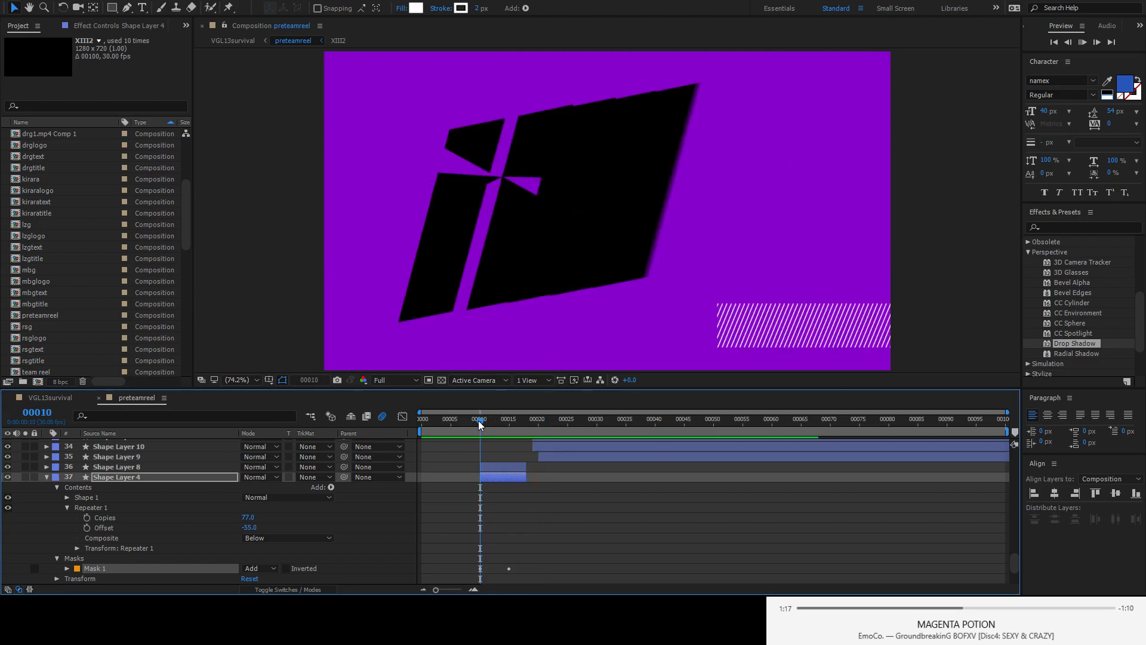
{"action": "left_click_drag", "start_coordinate": [478, 424], "coordinate": [504, 424]}
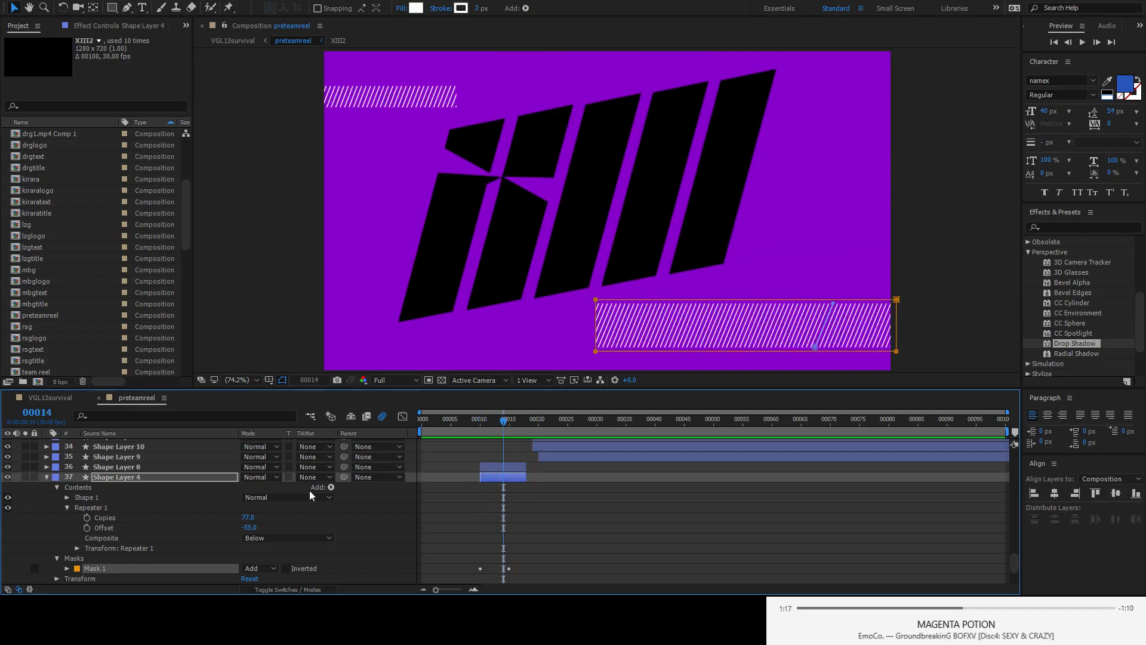
- Expand Mask 1, select its Mask Path keyframes, and view the mask shape settings at the frame 10 keyframe
{"action": "scroll", "coordinate": [105, 541], "scroll_direction": "down", "scroll_amount": 2}
{"action": "left_click", "coordinate": [67, 537]}
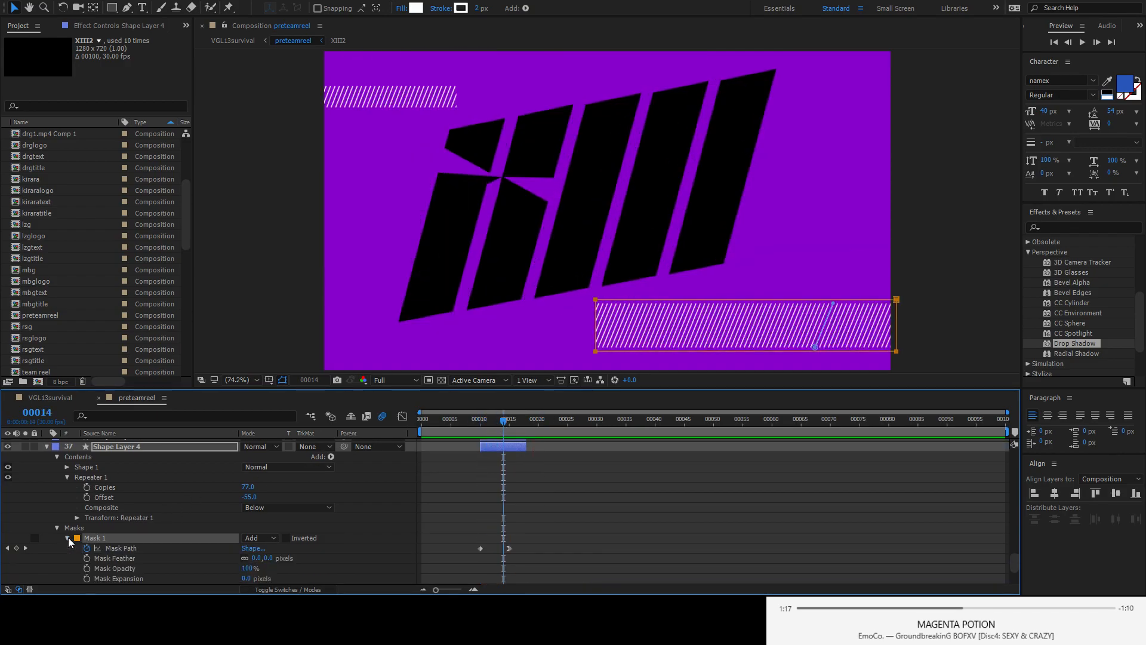
{"action": "scroll", "coordinate": [141, 478], "scroll_direction": "down", "scroll_amount": 4}
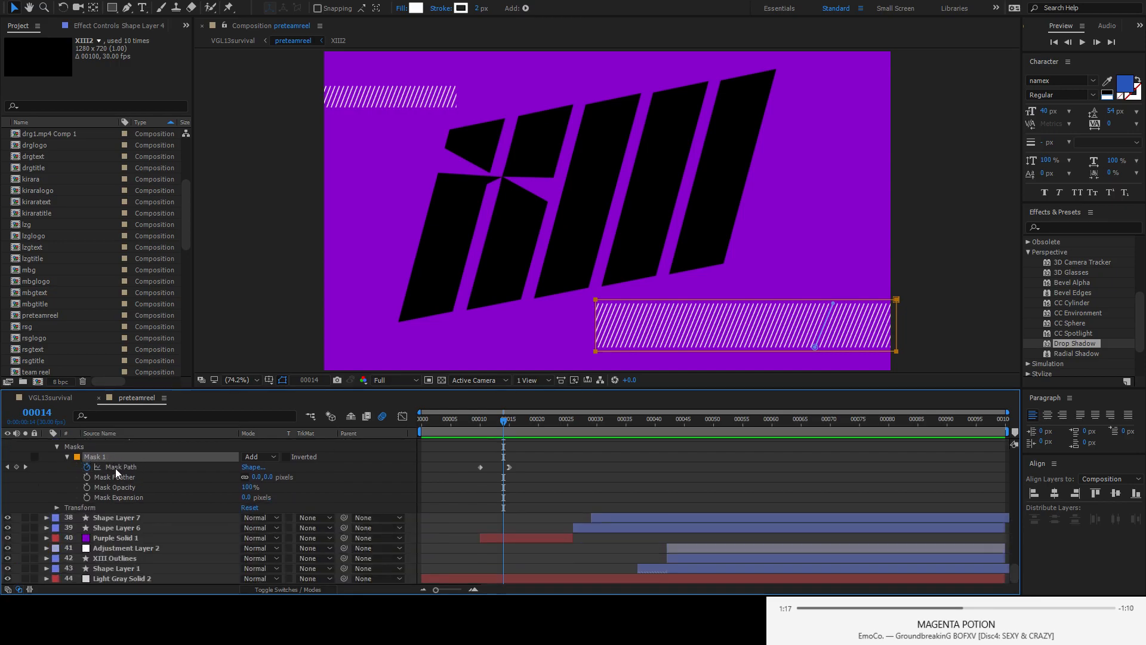
{"action": "left_click", "coordinate": [150, 467]}
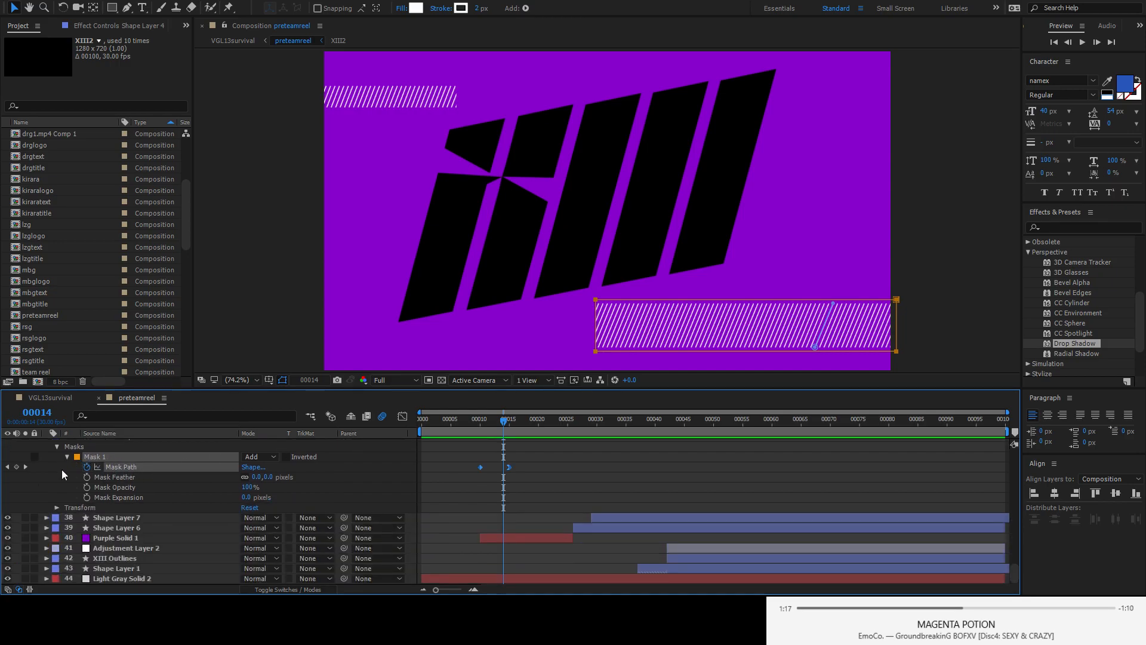
{"action": "left_click", "coordinate": [7, 467]}
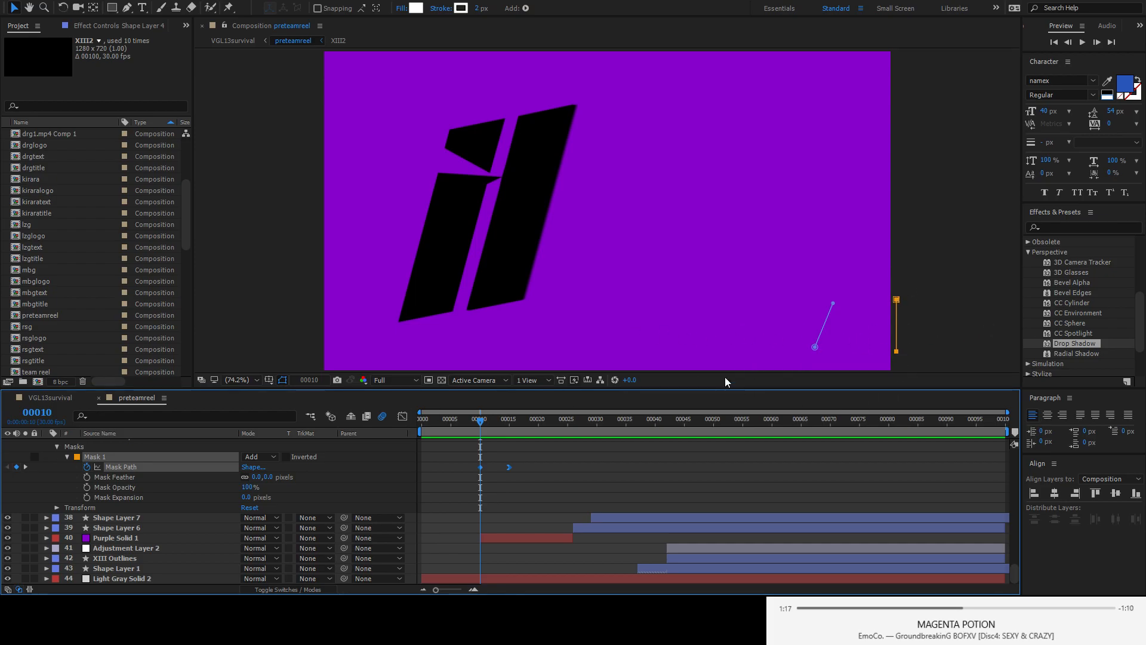
{"action": "left_click", "coordinate": [250, 467]}
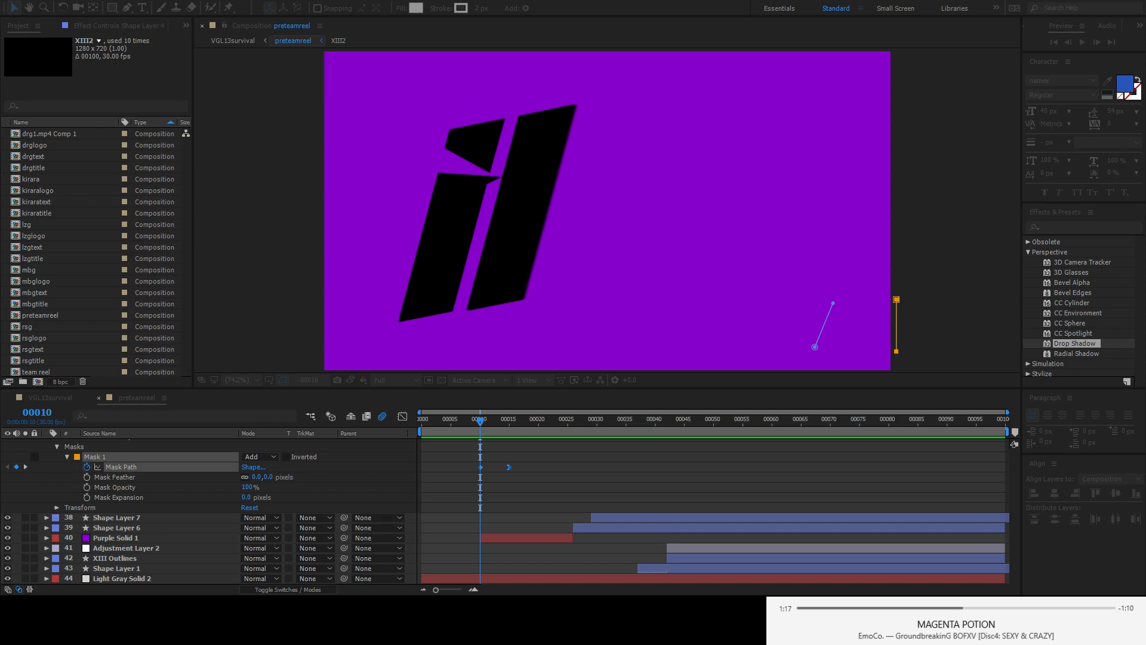
{"action": "key", "text": "Return"}
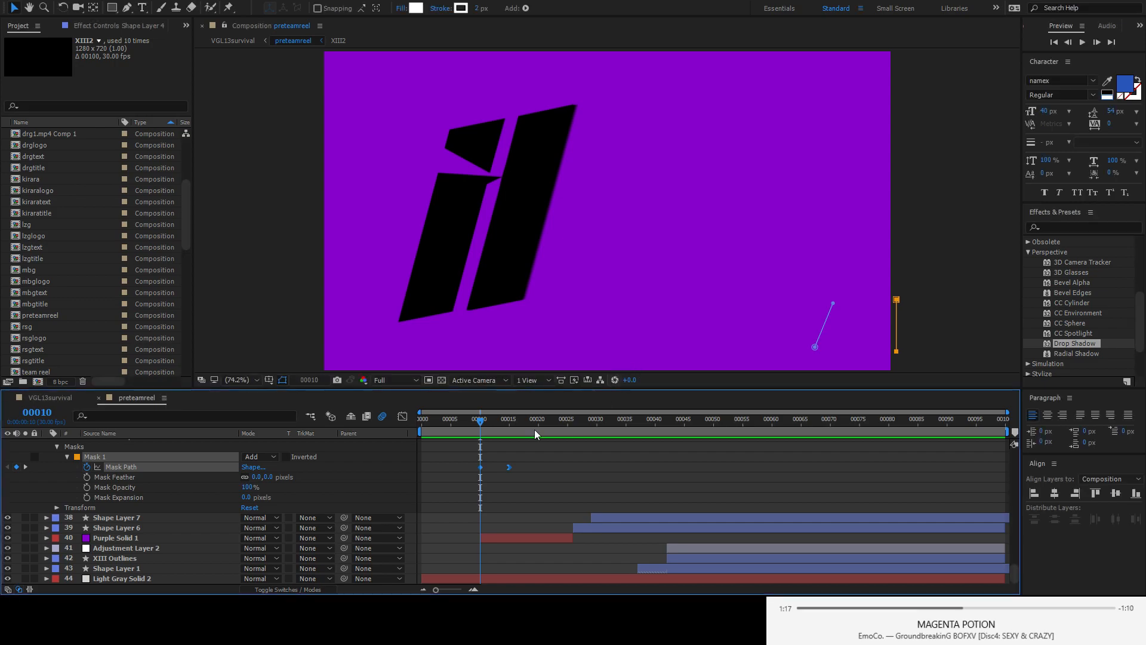
- Move to the Mask Path keyframe at frame 15 and check the mask shape there before selecting Shape Layer 7
{"action": "left_click_drag", "start_coordinate": [481, 425], "coordinate": [508, 424]}
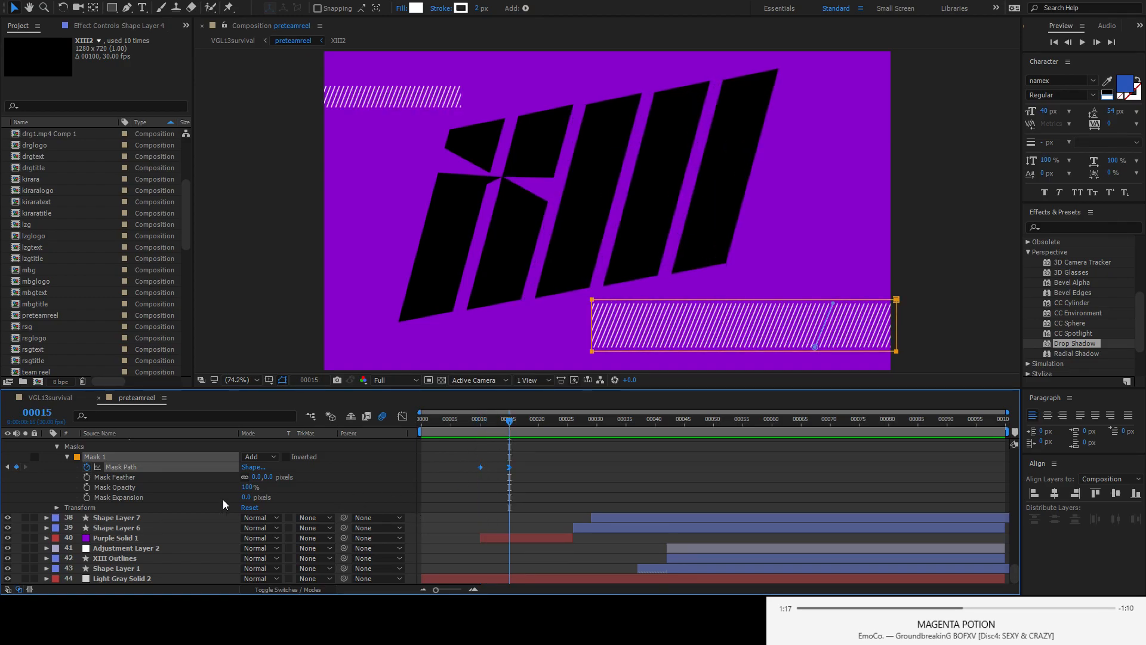
{"action": "left_click", "coordinate": [253, 467]}
{"action": "left_click", "coordinate": [142, 518]}
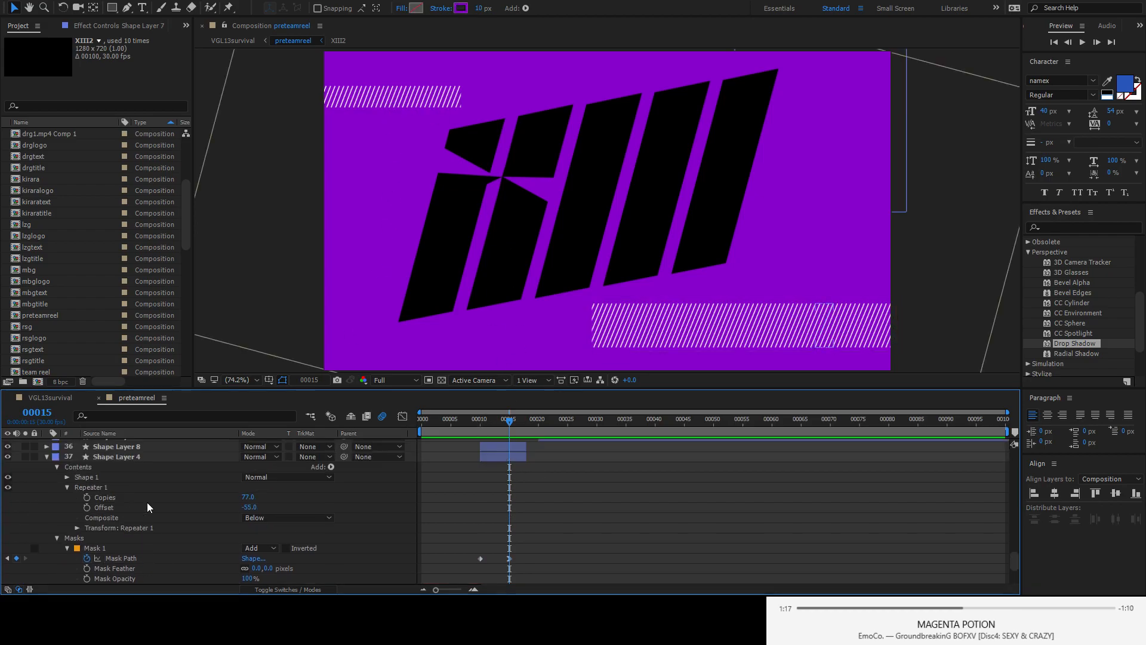
- Select Shape Layer 8, collapse Shape Layer 4, and scrub between frames 14 and 16 to examine the masked line patterns
{"action": "scroll", "coordinate": [147, 503], "scroll_direction": "up", "scroll_amount": 3}
{"action": "left_click", "coordinate": [113, 507]}
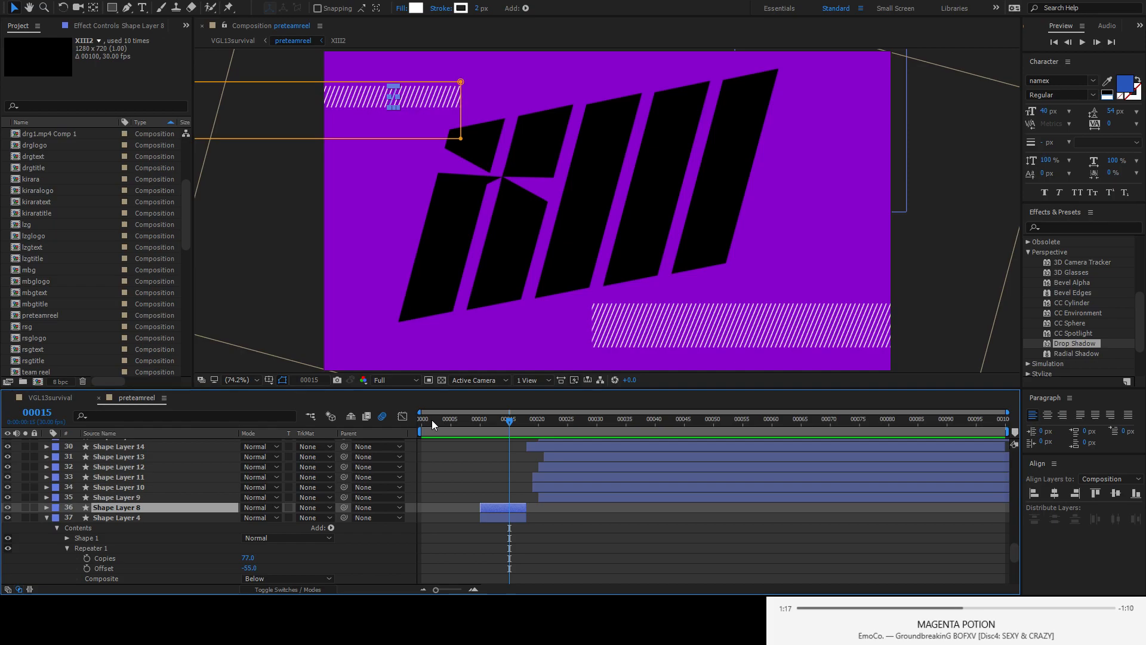
{"action": "left_click", "coordinate": [46, 516]}
{"action": "left_click_drag", "start_coordinate": [504, 424], "coordinate": [500, 452]}
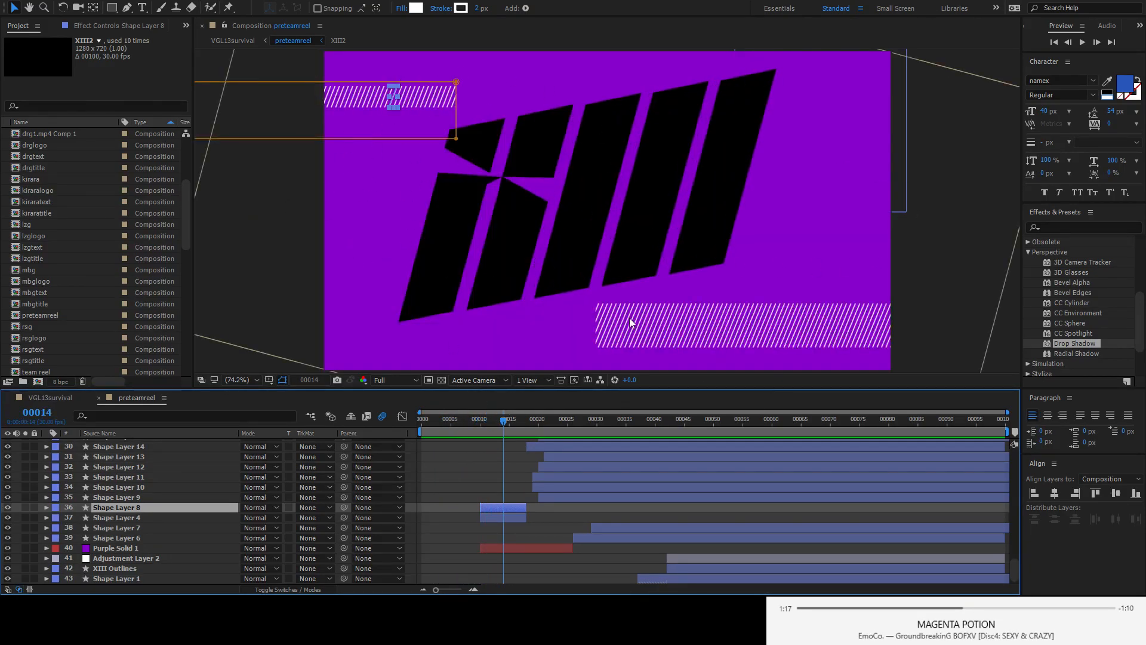
{"action": "mouse_move", "coordinate": [504, 420]}
{"action": "left_mouse_down"}
{"action": "mouse_move", "coordinate": [531, 425]}
{"action": "mouse_move", "coordinate": [518, 429]}
{"action": "left_mouse_up"}
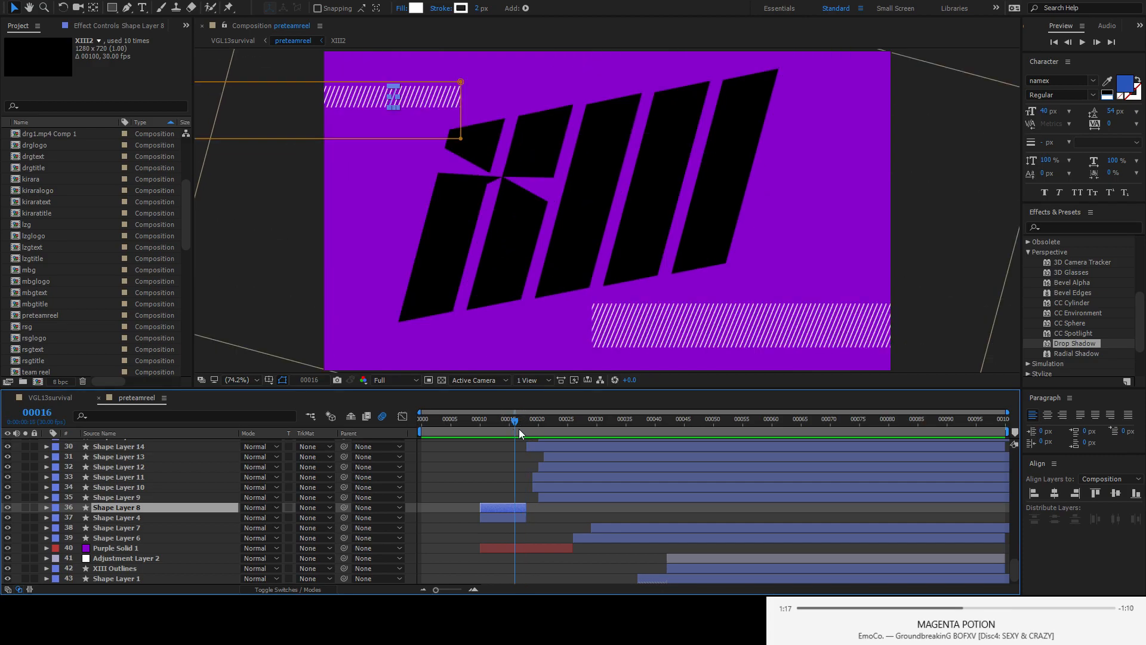
- Select Shape Layer 4, Purple Solid 1 and XIII2 layer 24 in turn to identify the parts of the frame 16 scene
{"action": "left_click", "coordinate": [123, 516]}
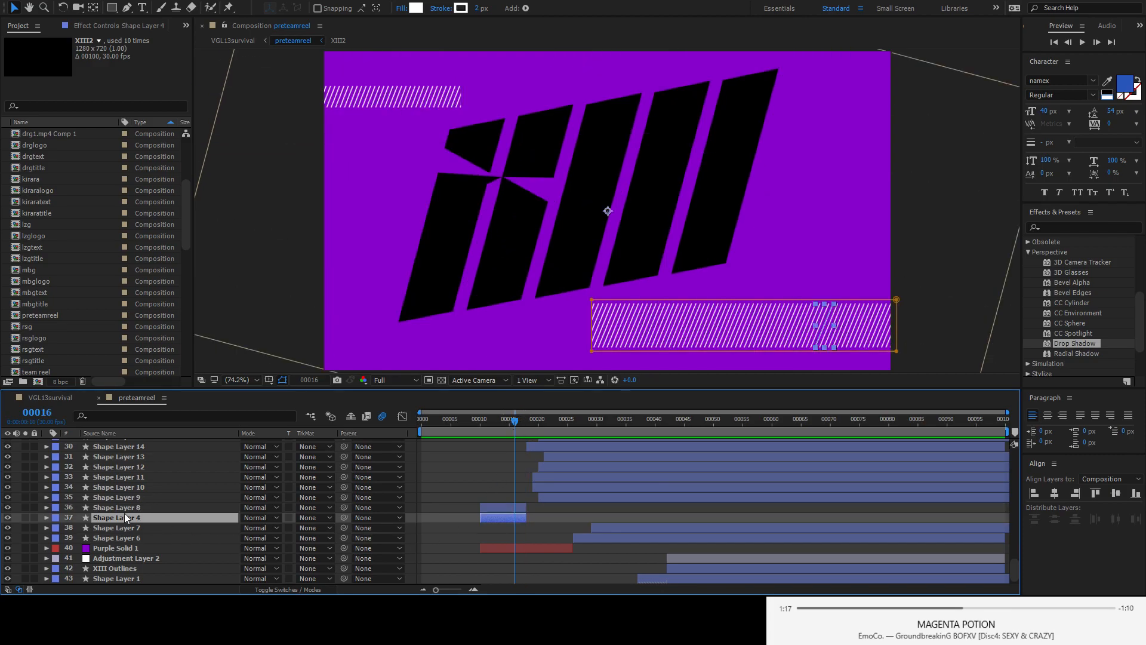
{"action": "scroll", "coordinate": [154, 514], "scroll_direction": "down", "scroll_amount": 1}
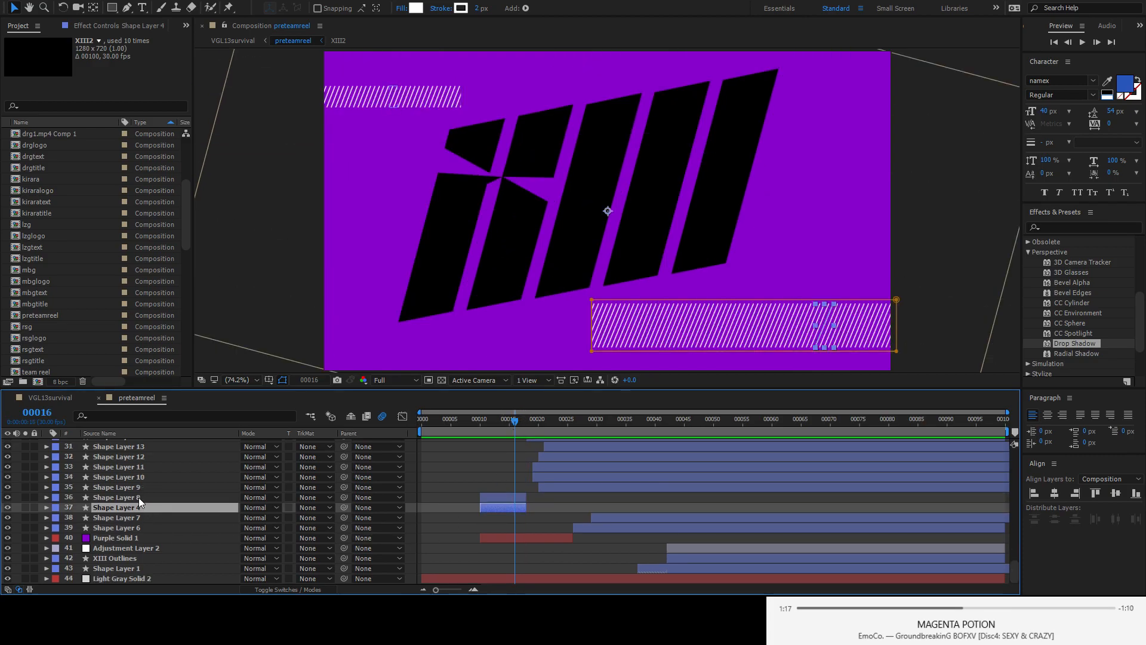
{"action": "left_click", "coordinate": [113, 540]}
{"action": "scroll", "coordinate": [123, 533], "scroll_direction": "up", "scroll_amount": 5}
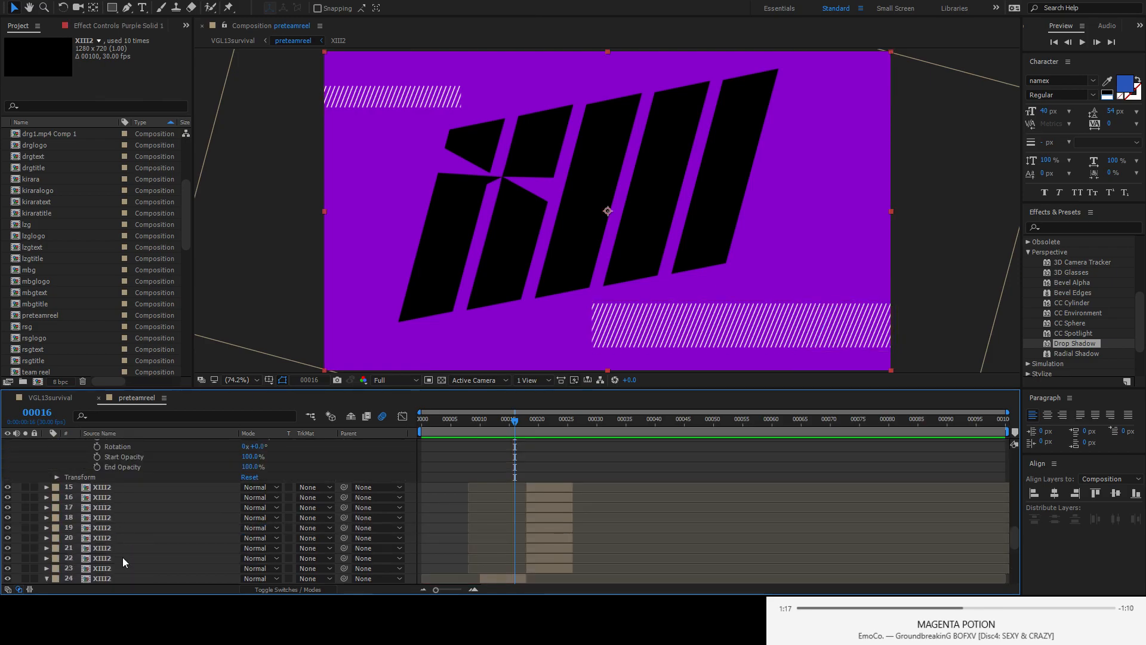
{"action": "left_click", "coordinate": [99, 579]}
{"action": "scroll", "coordinate": [143, 534], "scroll_direction": "down", "scroll_amount": 1}
{"action": "scroll", "coordinate": [143, 534], "scroll_direction": "down", "scroll_amount": 3}
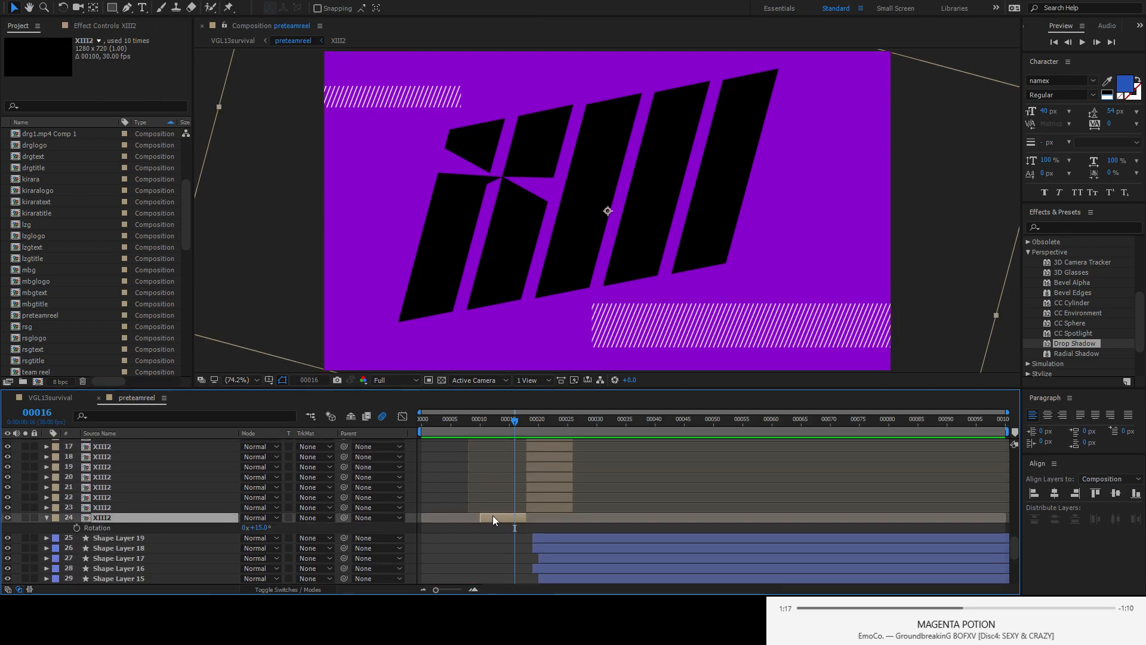
- Go to frame 22 and select the XIII2 copies in layers 15 to 23 one after another to examine the tiled logo pattern
{"action": "left_click_drag", "start_coordinate": [516, 425], "coordinate": [549, 428]}
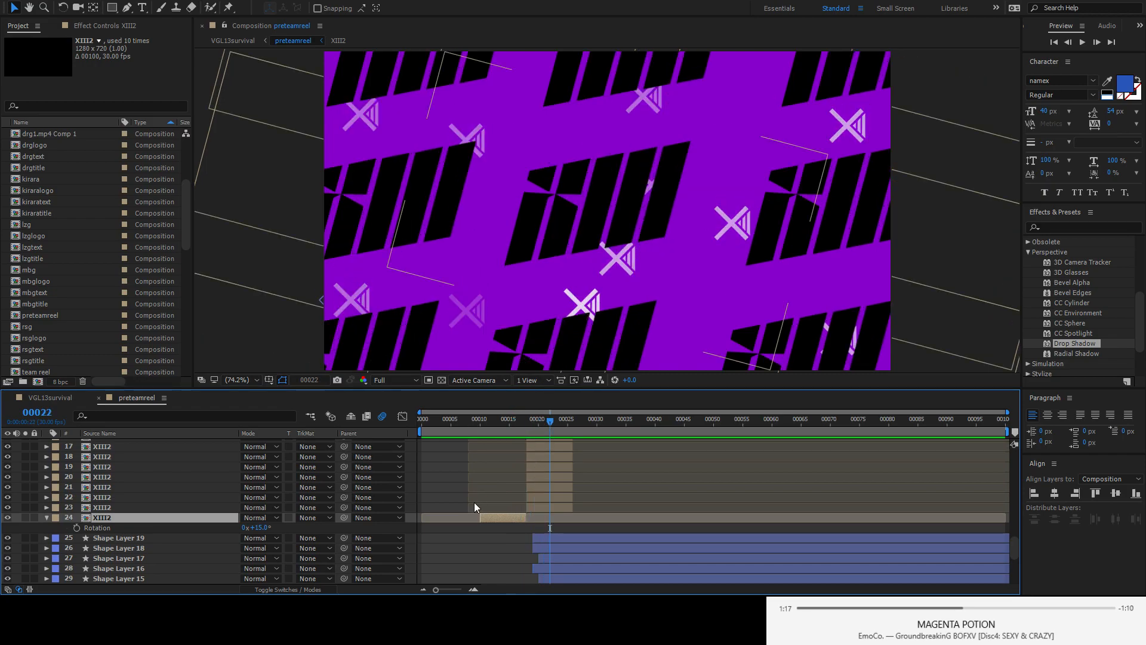
{"action": "left_click", "coordinate": [103, 507]}
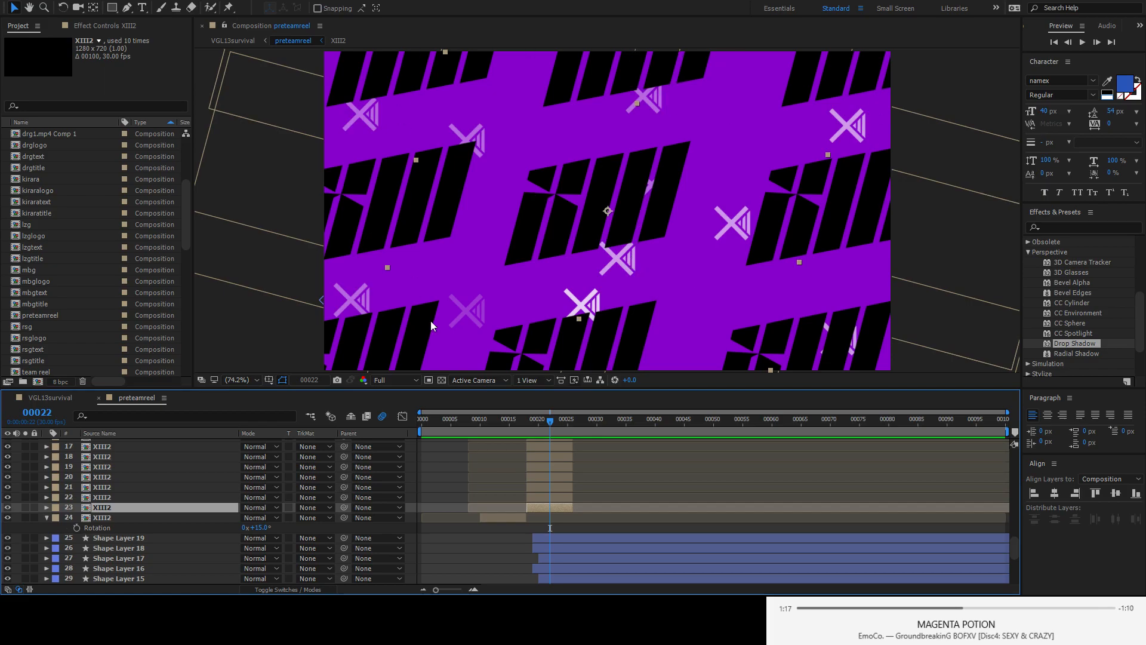
{"action": "scroll", "coordinate": [153, 491], "scroll_direction": "up", "scroll_amount": 2}
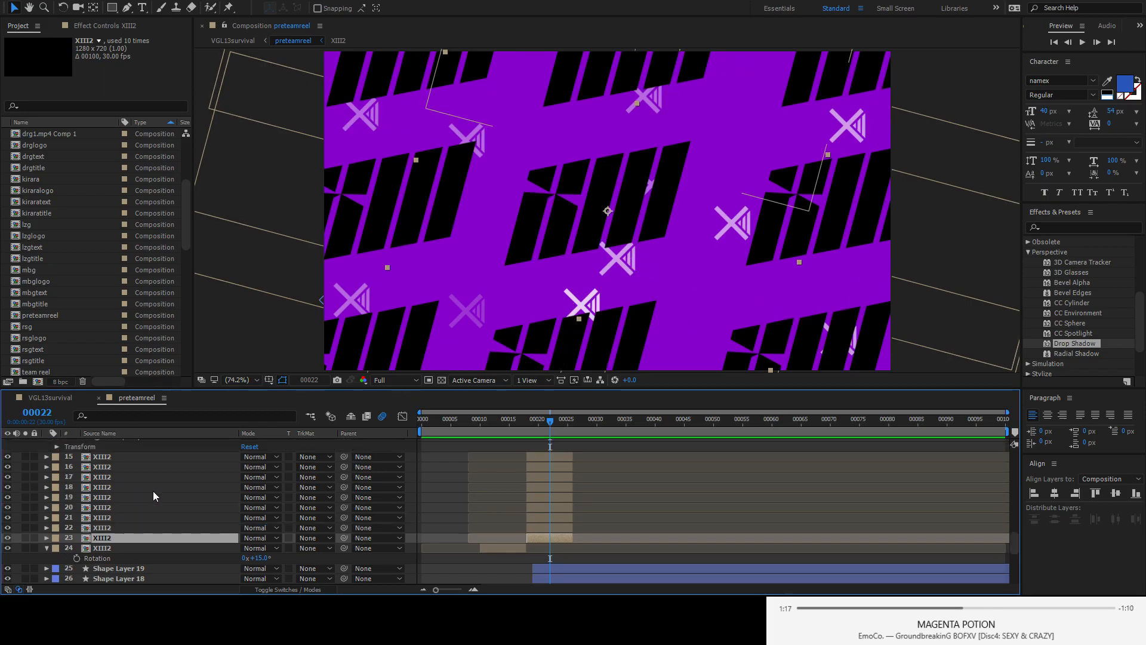
{"action": "left_click", "coordinate": [107, 517]}
{"action": "left_click", "coordinate": [106, 506]}
{"action": "left_click", "coordinate": [106, 497]}
{"action": "left_click", "coordinate": [107, 477]}
{"action": "left_click", "coordinate": [107, 487]}
{"action": "left_click", "coordinate": [107, 475]}
{"action": "left_click", "coordinate": [106, 457]}
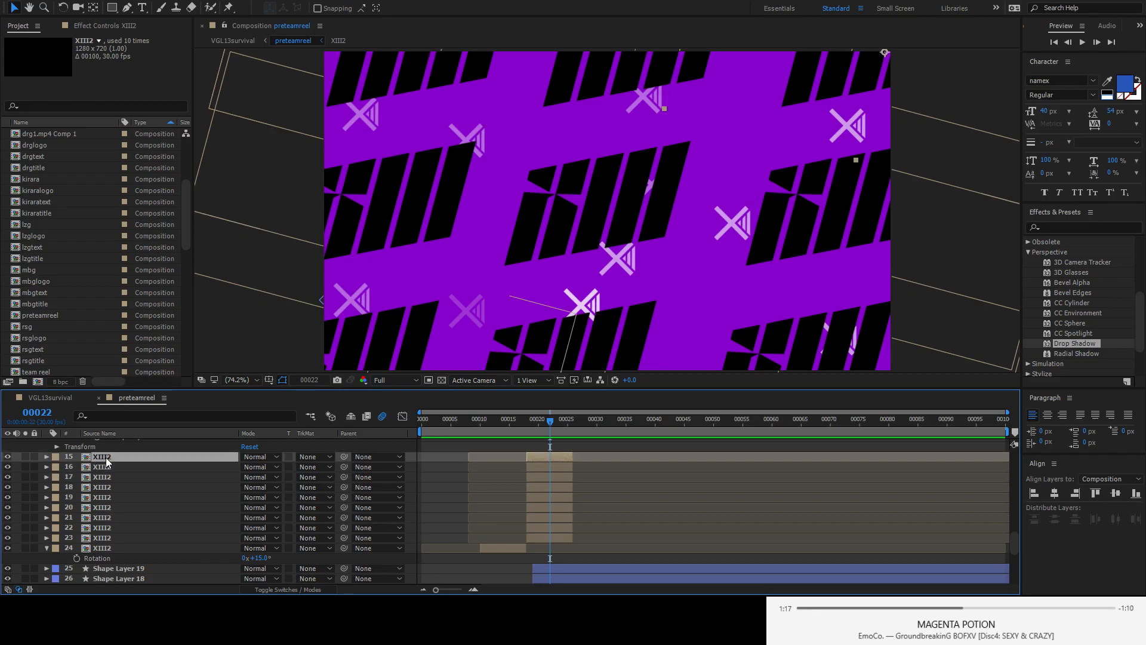
{"action": "left_click", "coordinate": [118, 490]}
{"action": "left_click", "coordinate": [117, 506]}
{"action": "left_click", "coordinate": [120, 518]}
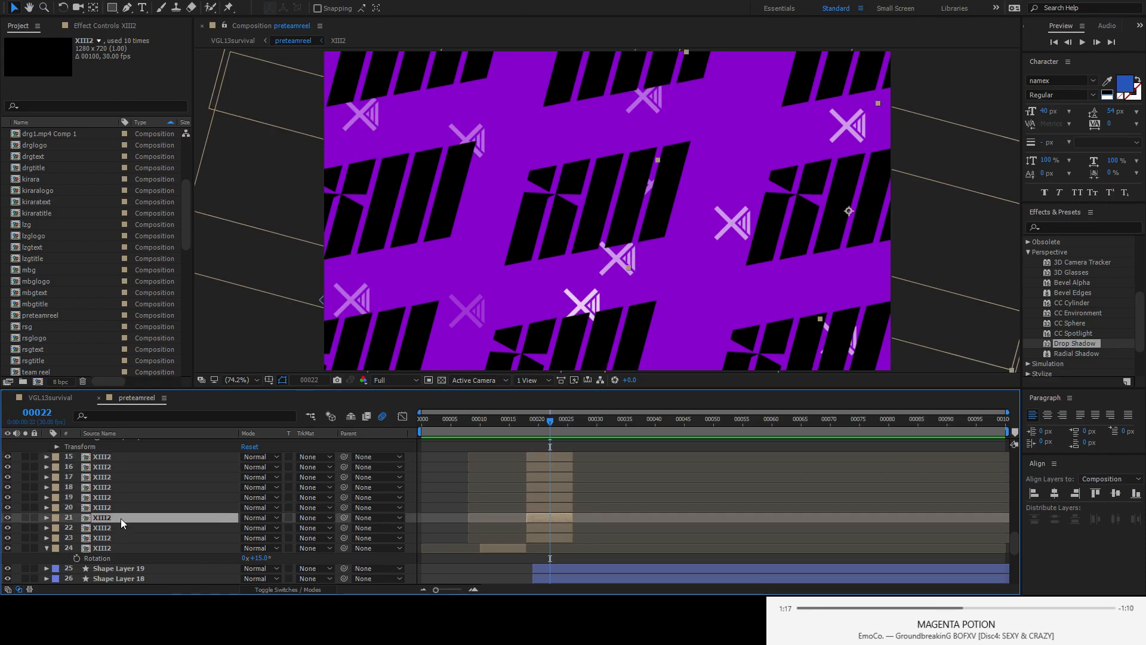
- Scrub between frames 18 and 22 and select Shape Layer 14 at frame 20 to identify the small logos among the tiled copies
{"action": "left_click_drag", "start_coordinate": [550, 421], "coordinate": [529, 423]}
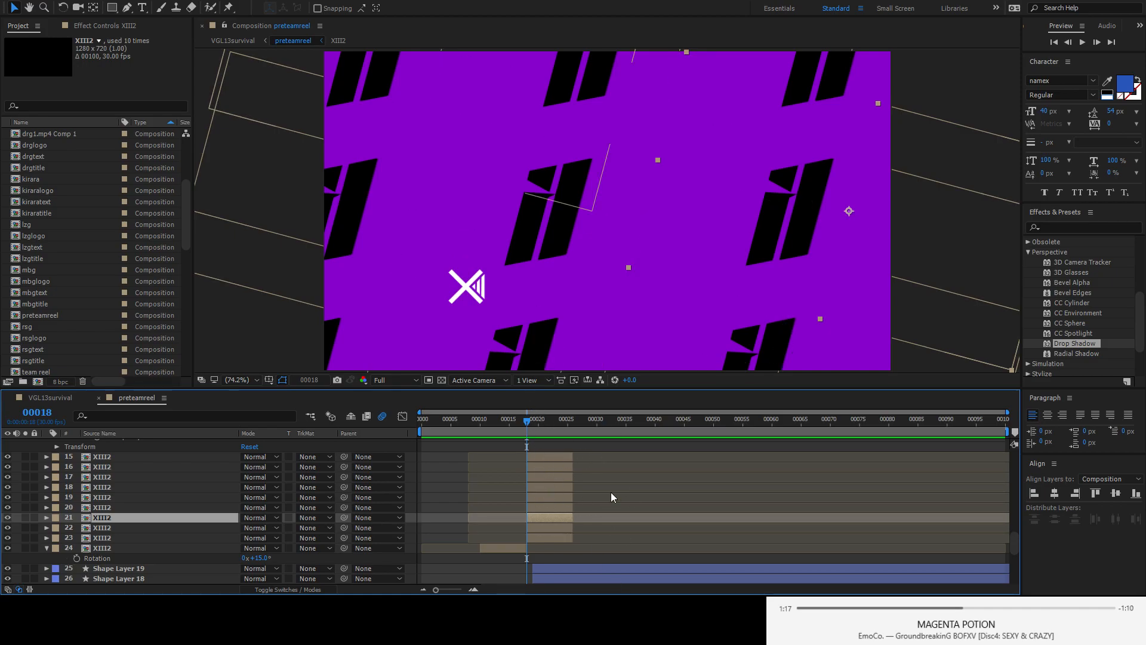
{"action": "mouse_move", "coordinate": [527, 421]}
{"action": "left_mouse_down"}
{"action": "mouse_move", "coordinate": [566, 427]}
{"action": "mouse_move", "coordinate": [540, 434]}
{"action": "left_mouse_up"}
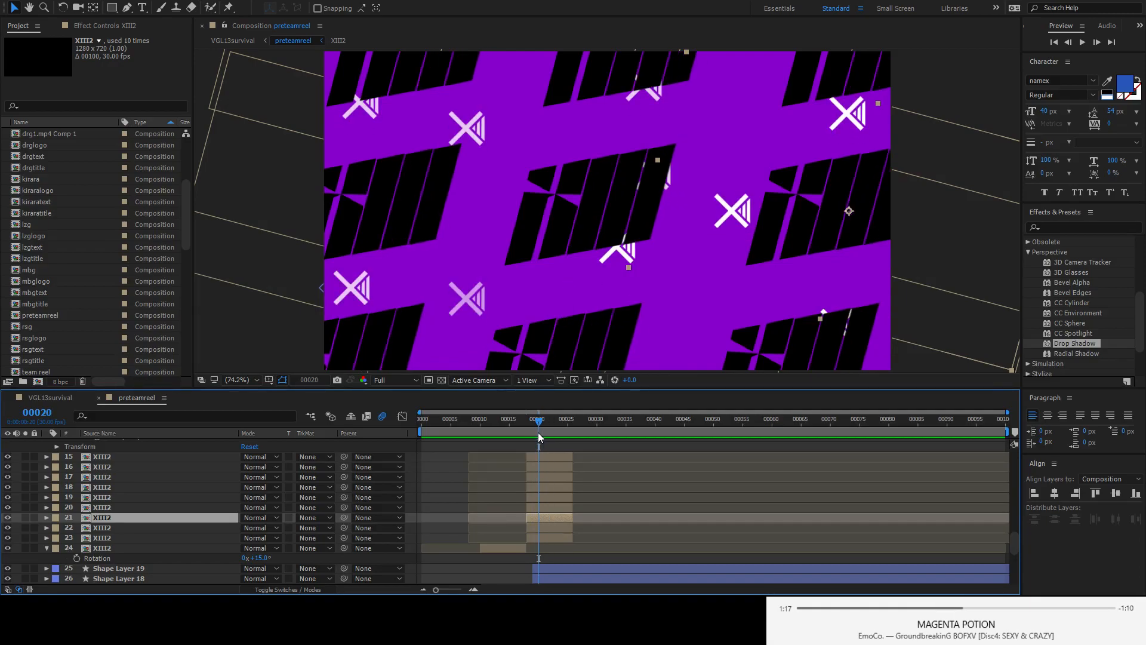
{"action": "scroll", "coordinate": [251, 463], "scroll_direction": "down", "scroll_amount": 3}
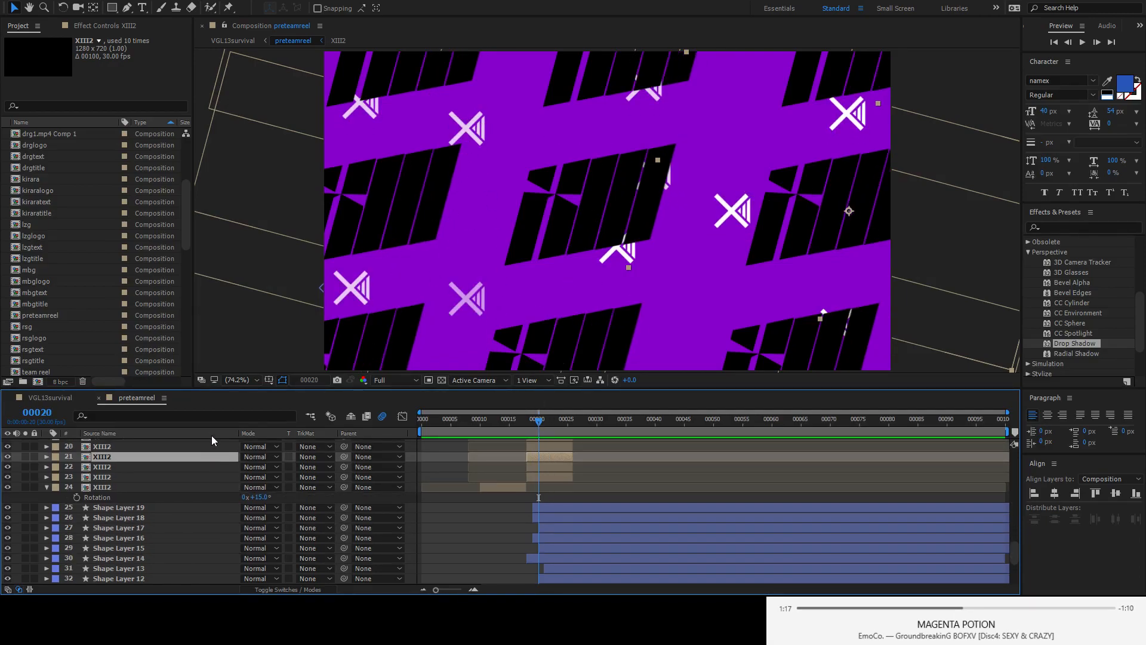
{"action": "left_click", "coordinate": [108, 559]}
{"action": "scroll", "coordinate": [119, 543], "scroll_direction": "down", "scroll_amount": 4}
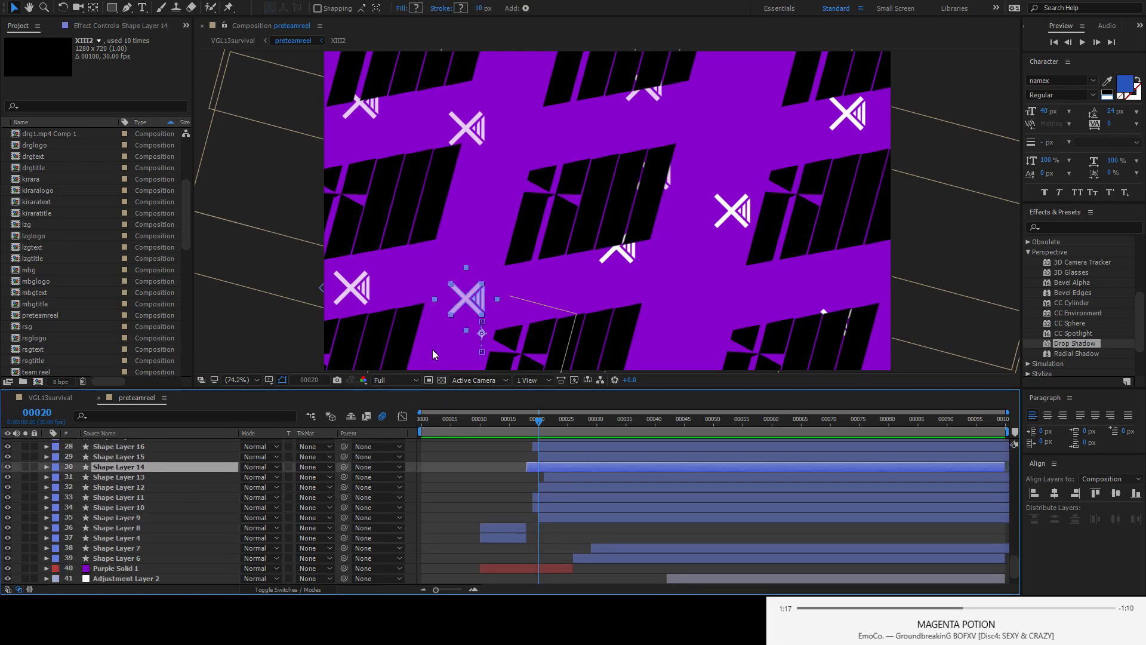
{"action": "left_click", "coordinate": [546, 292]}
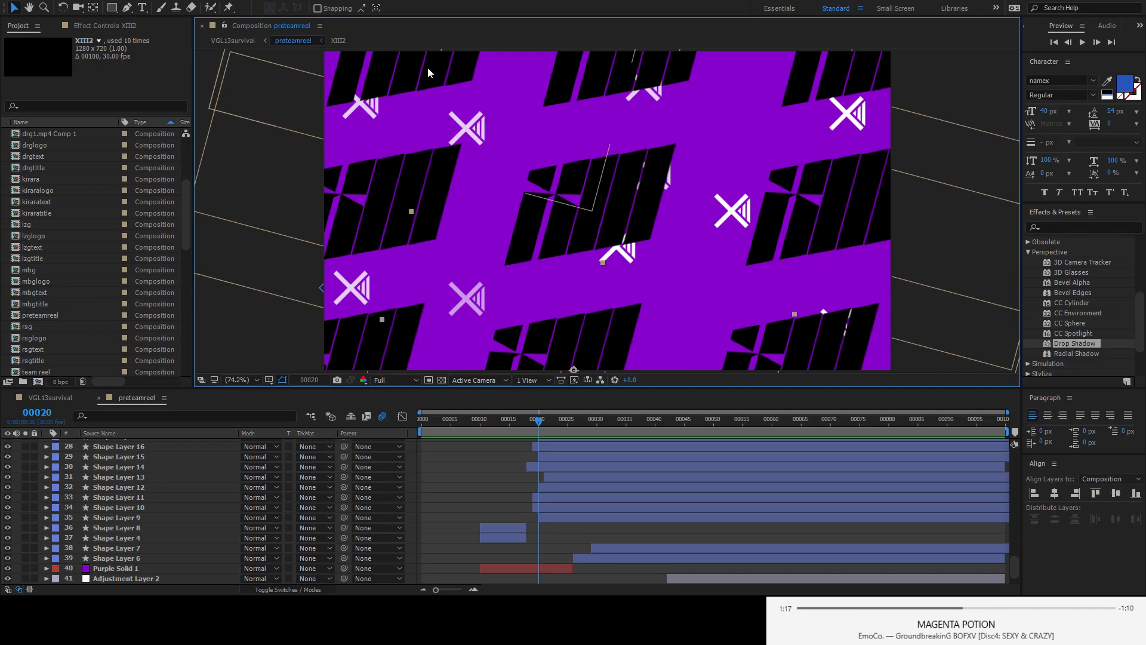
- Step back to frame 18 and compare the staggered start points of Shape Layers 9 to 19
{"action": "mouse_move", "coordinate": [542, 429]}
{"action": "left_mouse_down"}
{"action": "mouse_move", "coordinate": [525, 424]}
{"action": "mouse_move", "coordinate": [556, 424]}
{"action": "mouse_move", "coordinate": [528, 424]}
{"action": "left_mouse_up"}
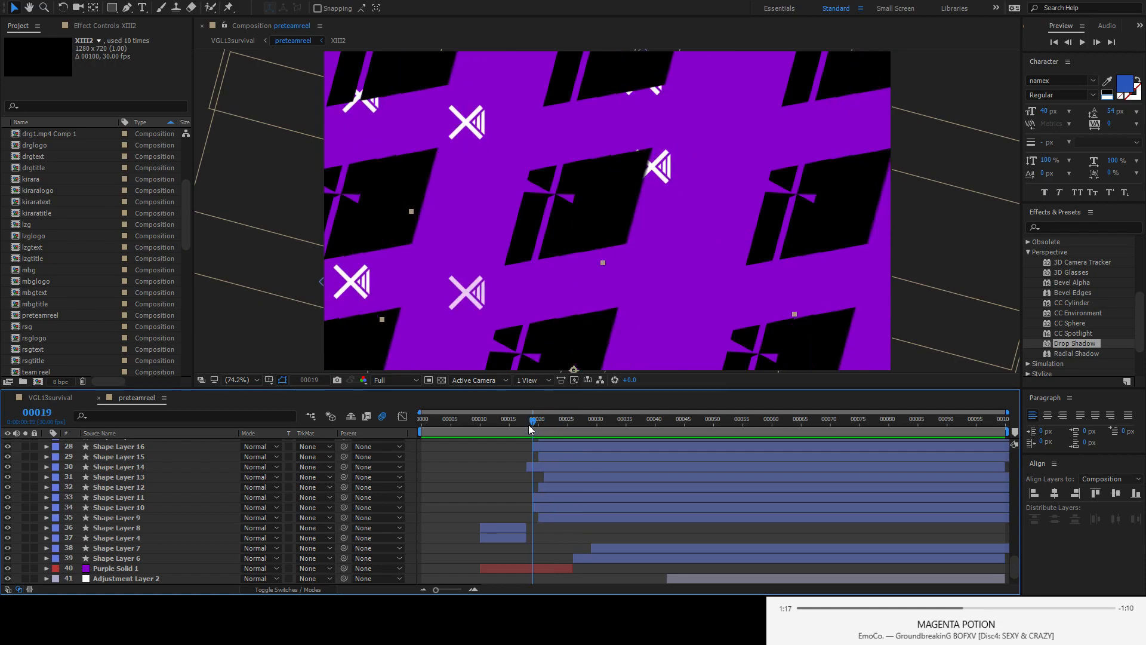
{"action": "key", "text": "r"}
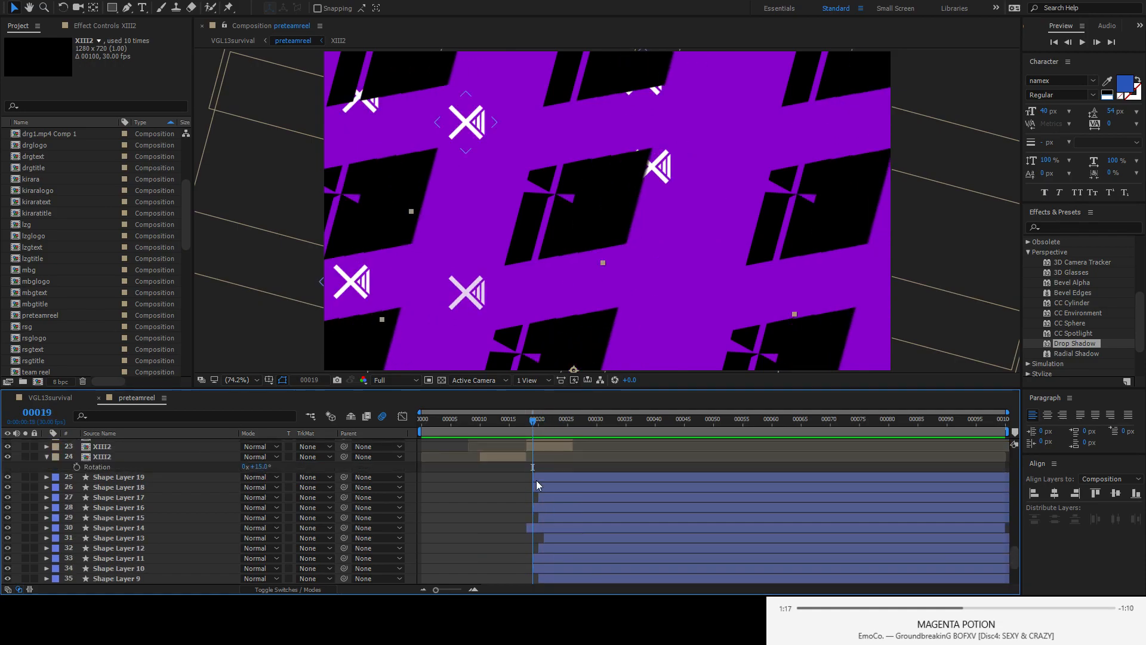
{"action": "scroll", "coordinate": [536, 574], "scroll_direction": "down", "scroll_amount": 1}
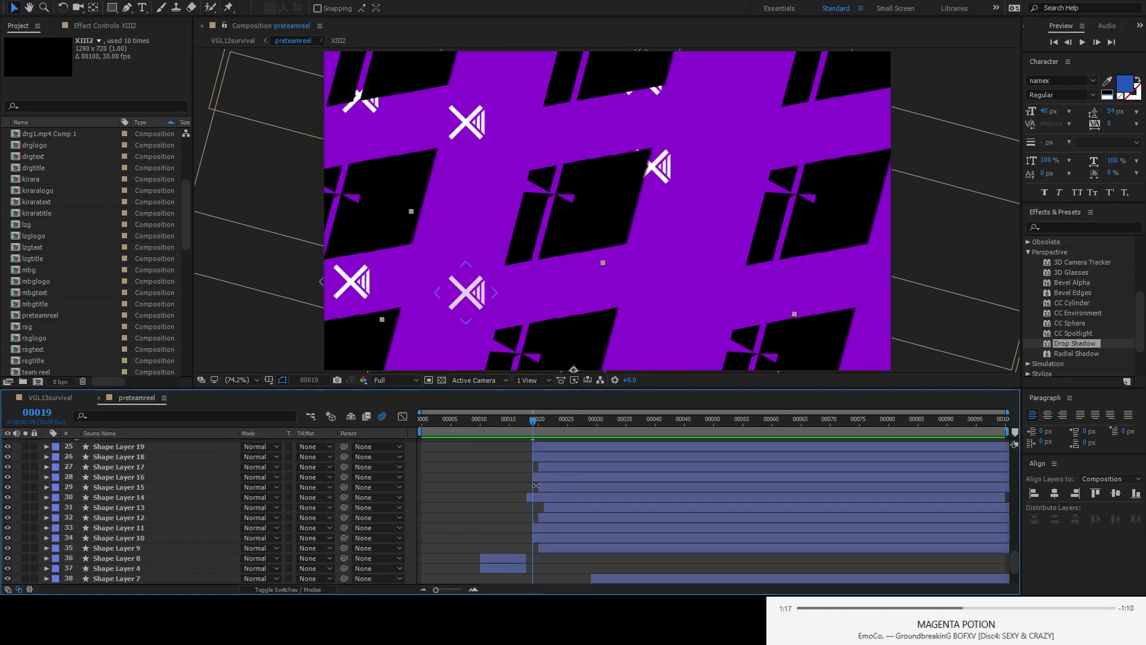
{"action": "left_click_drag", "start_coordinate": [533, 424], "coordinate": [526, 424]}
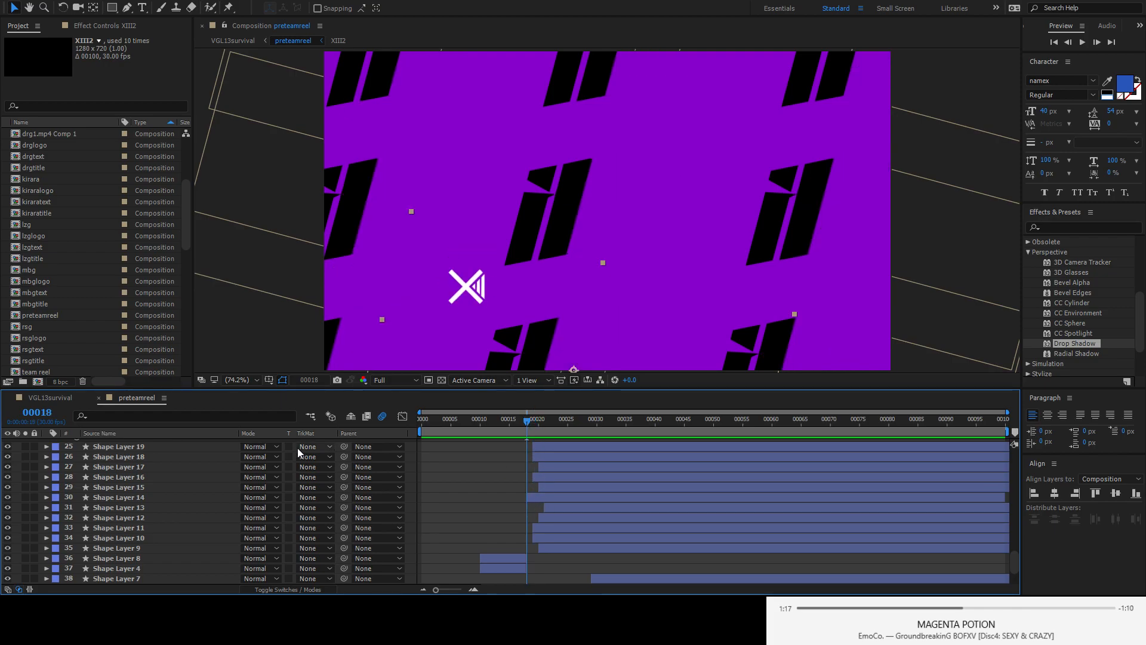
- Hide Shape Layers 8 to 12 and 14 to 19, and scrub frames 18 to 25 to examine Shape Layer 13's small logo alone
{"action": "left_click_drag", "start_coordinate": [5, 447], "coordinate": [7, 558]}
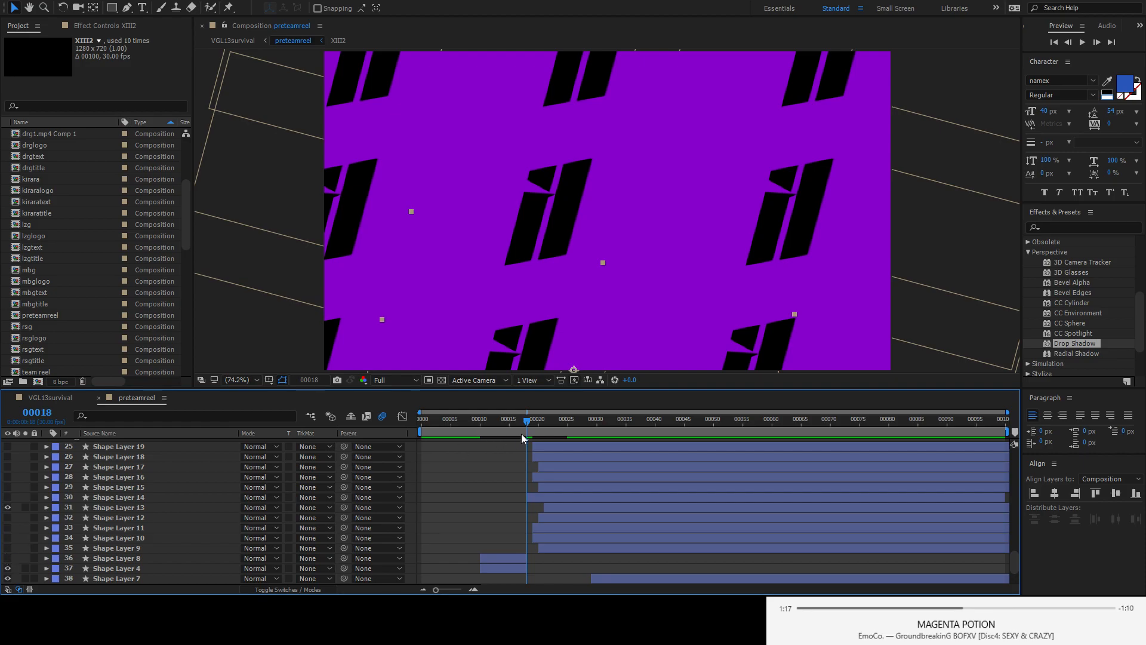
{"action": "mouse_move", "coordinate": [526, 421]}
{"action": "left_mouse_down"}
{"action": "mouse_move", "coordinate": [555, 425]}
{"action": "mouse_move", "coordinate": [545, 423]}
{"action": "left_mouse_up"}
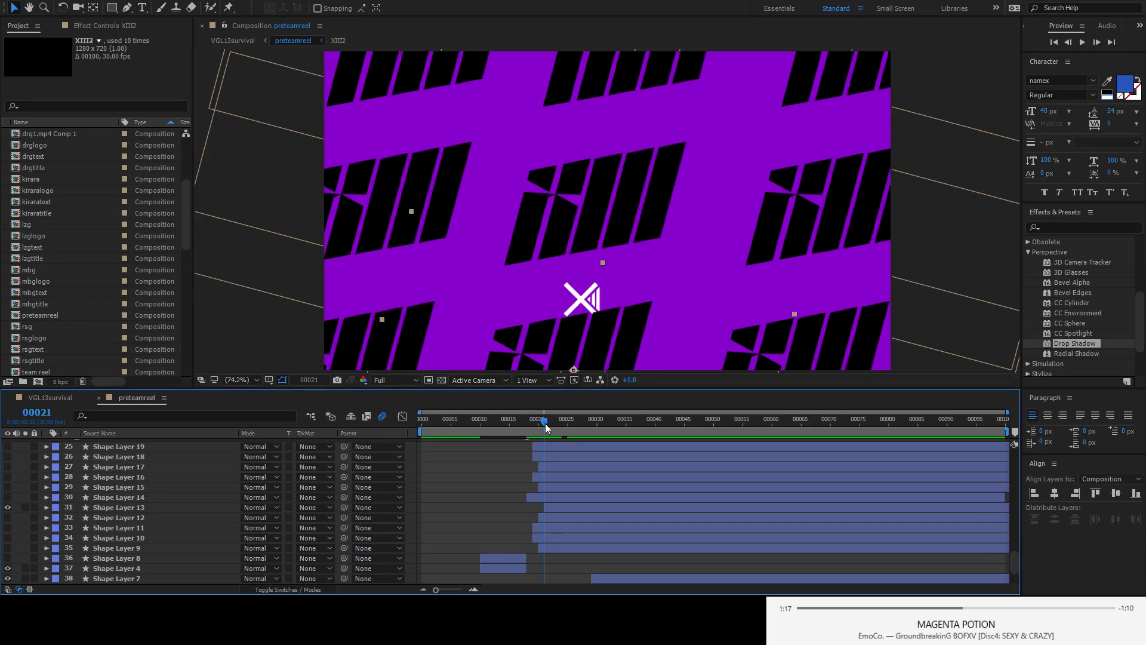
{"action": "left_click", "coordinate": [215, 509]}
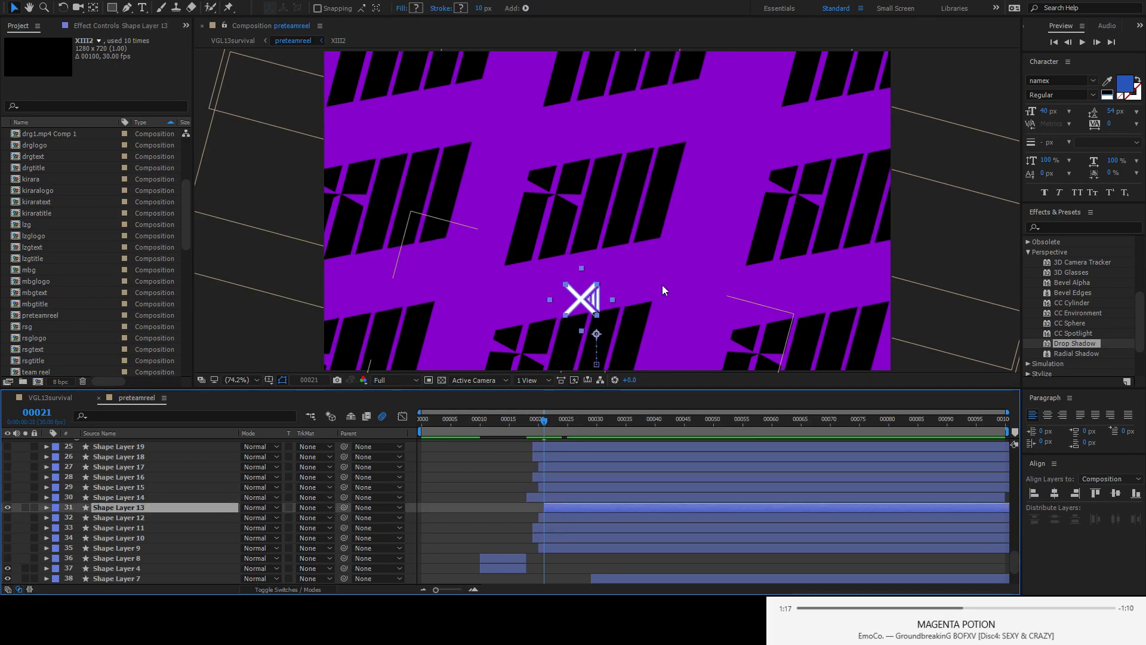
{"action": "left_click", "coordinate": [706, 250]}
{"action": "left_click", "coordinate": [544, 421]}
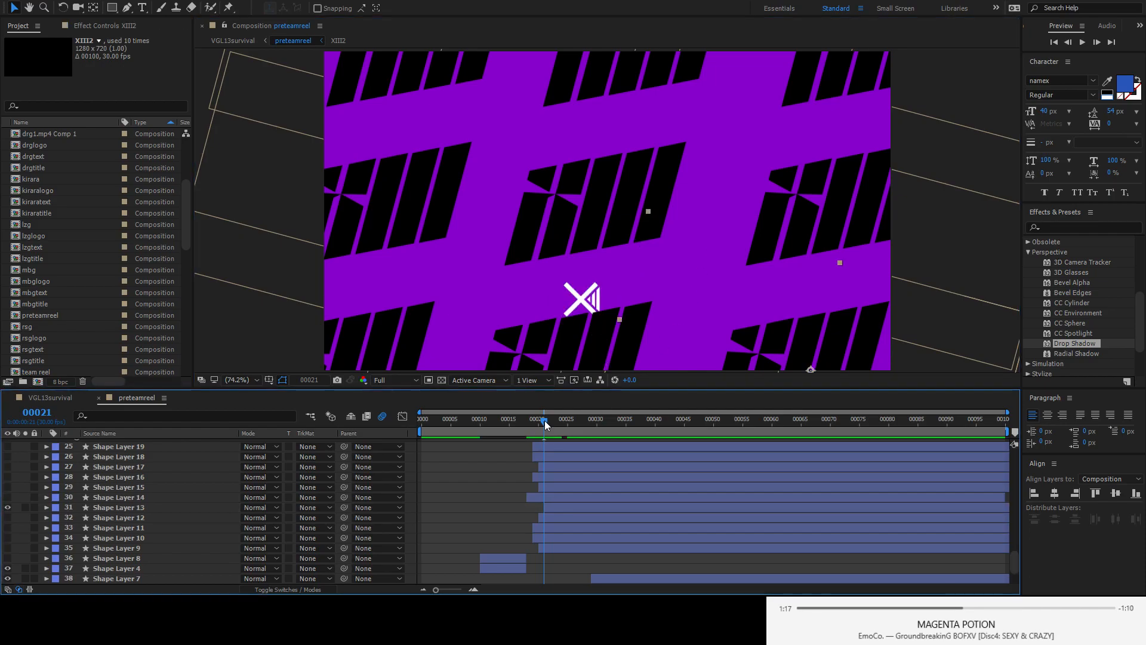
{"action": "left_click_drag", "start_coordinate": [544, 420], "coordinate": [568, 420]}
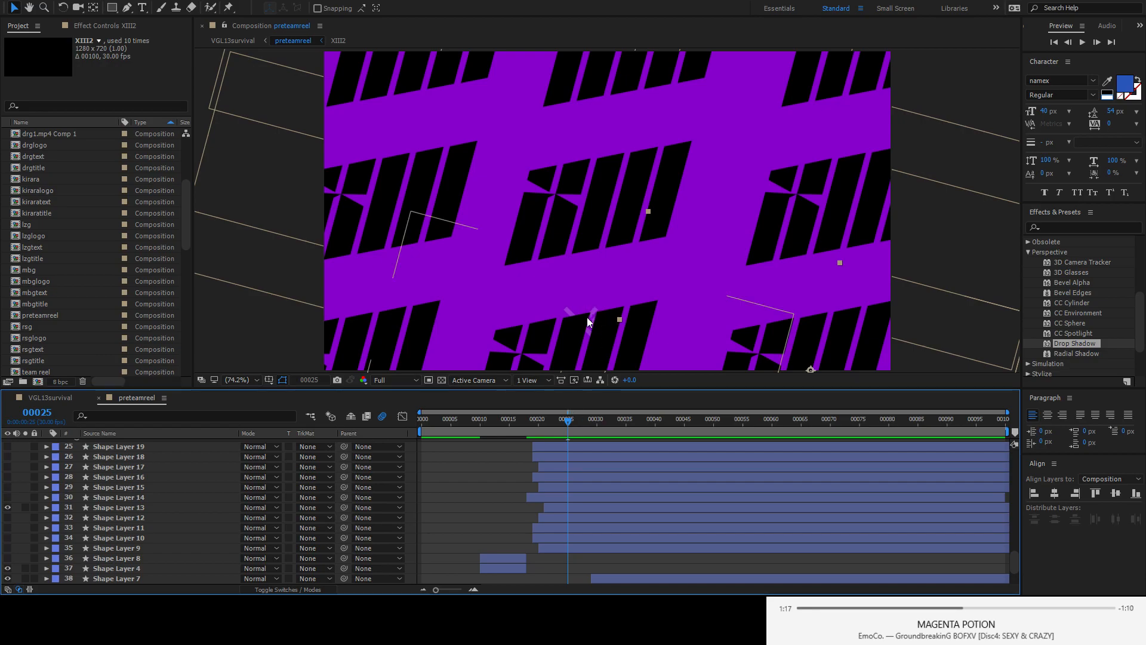
- Expand Shape Layer 13's Transform properties and examine its Position and Opacity keyframes between frames 21 and 25
{"action": "left_click", "coordinate": [47, 507]}
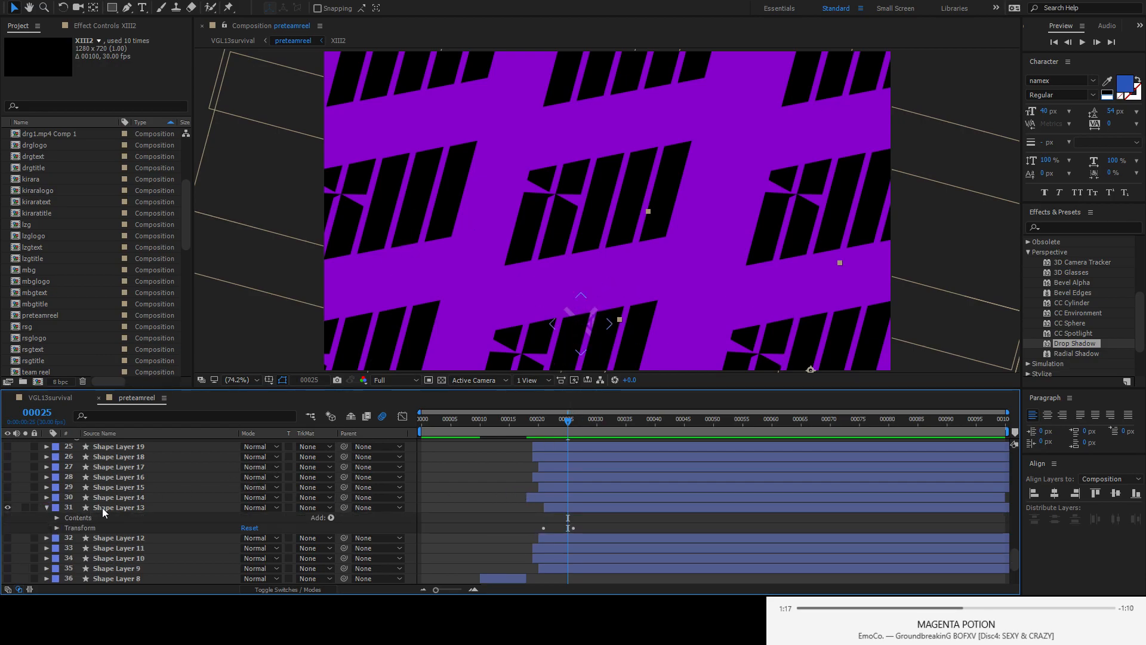
{"action": "scroll", "coordinate": [113, 501], "scroll_direction": "down", "scroll_amount": 1}
{"action": "left_click", "coordinate": [56, 498]}
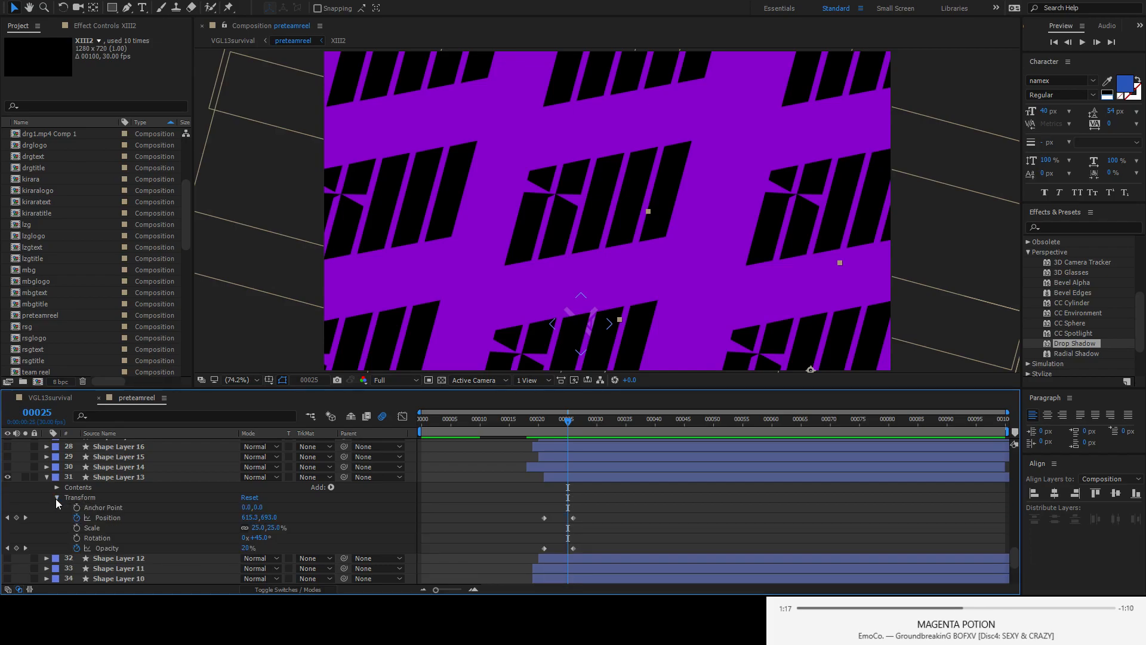
{"action": "left_click", "coordinate": [163, 517]}
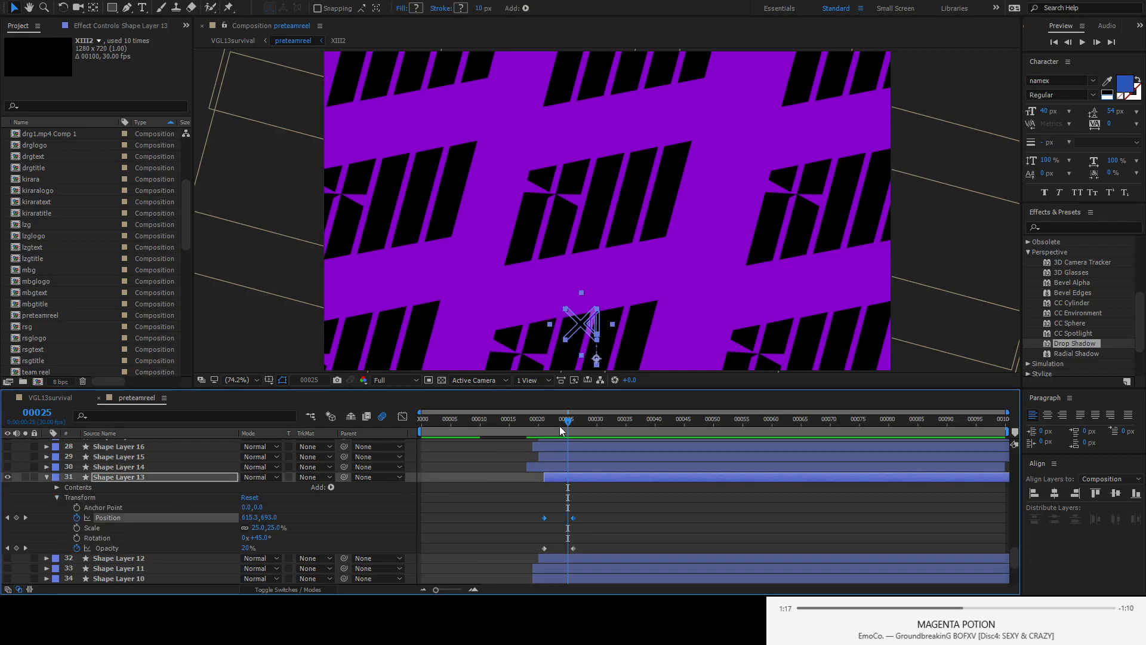
{"action": "left_click_drag", "start_coordinate": [568, 421], "coordinate": [539, 423]}
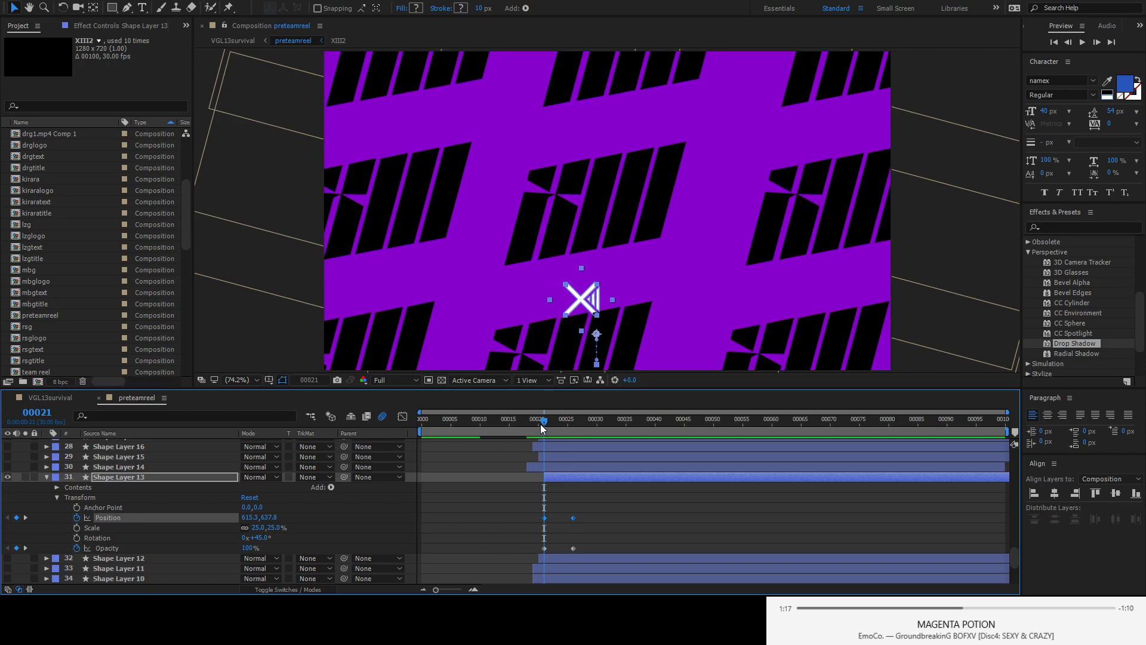
{"action": "left_click", "coordinate": [598, 509]}
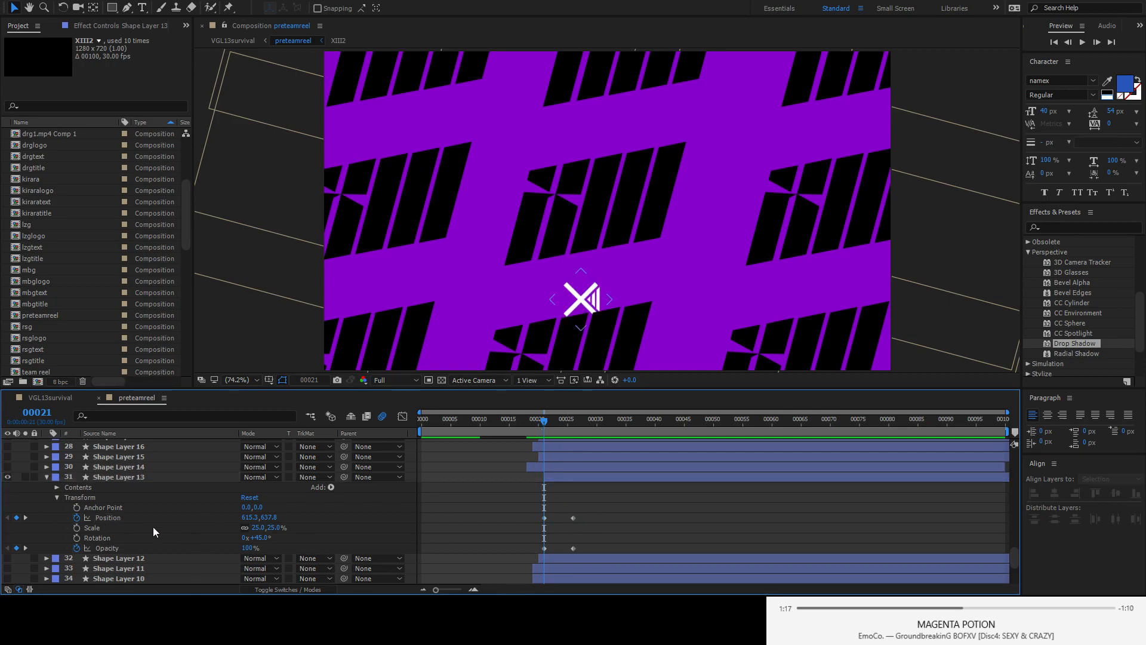
- Inspect the graphs of Shape Layer 13's Position and Opacity animation, returning to the keyframe view
{"action": "mouse_move", "coordinate": [543, 421]}
{"action": "left_mouse_down"}
{"action": "mouse_move", "coordinate": [580, 423]}
{"action": "mouse_move", "coordinate": [543, 424]}
{"action": "left_mouse_up"}
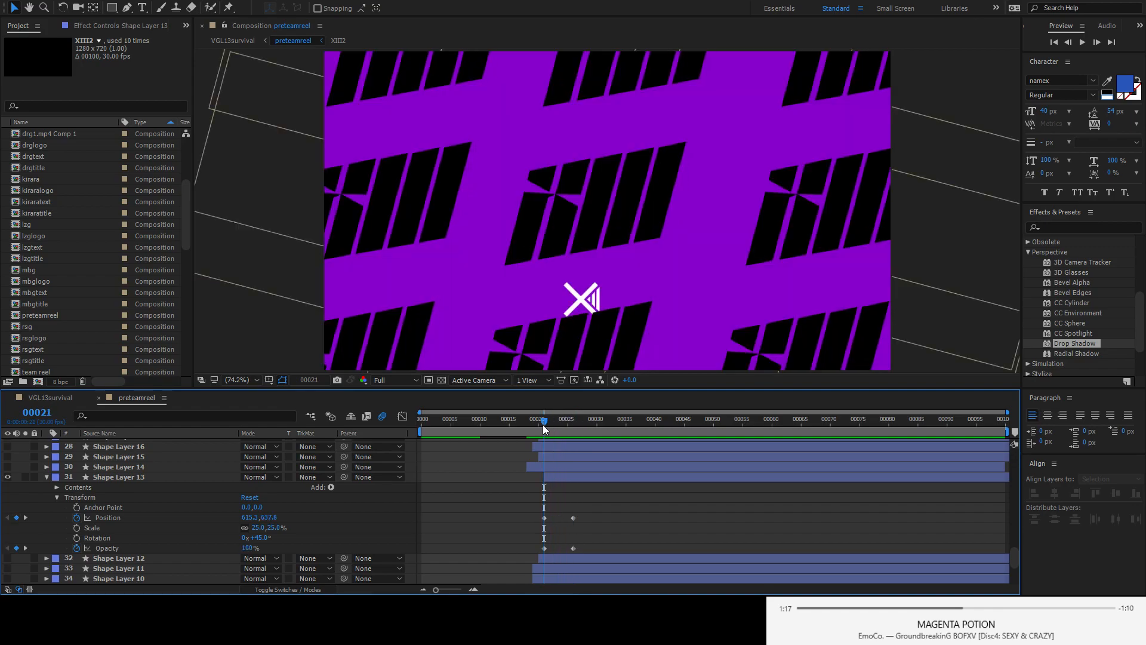
{"action": "left_click", "coordinate": [403, 411]}
{"action": "left_click", "coordinate": [403, 412]}
{"action": "left_click", "coordinate": [182, 520]}
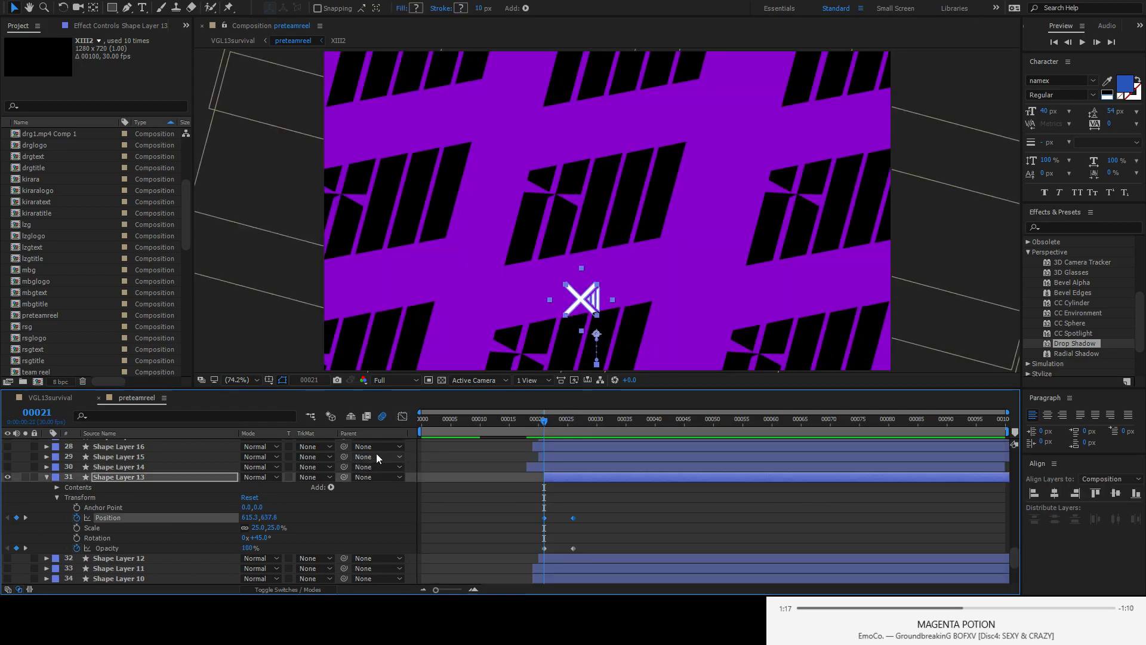
{"action": "left_click", "coordinate": [402, 413]}
{"action": "left_click", "coordinate": [402, 413]}
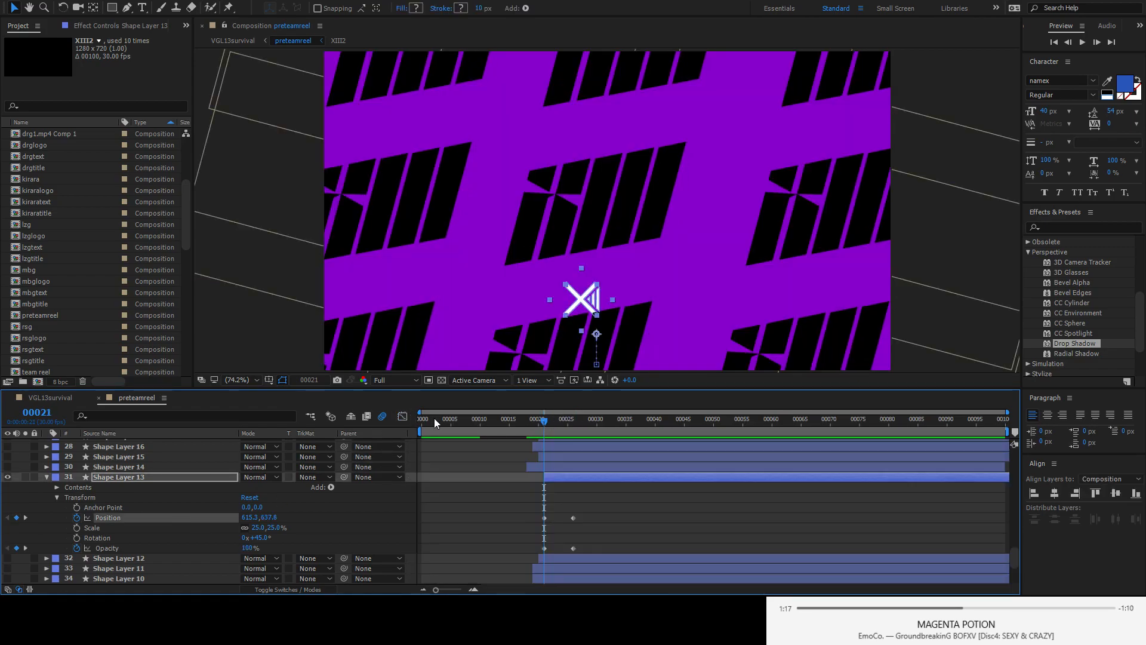
{"action": "left_click", "coordinate": [148, 547]}
{"action": "left_click", "coordinate": [403, 414]}
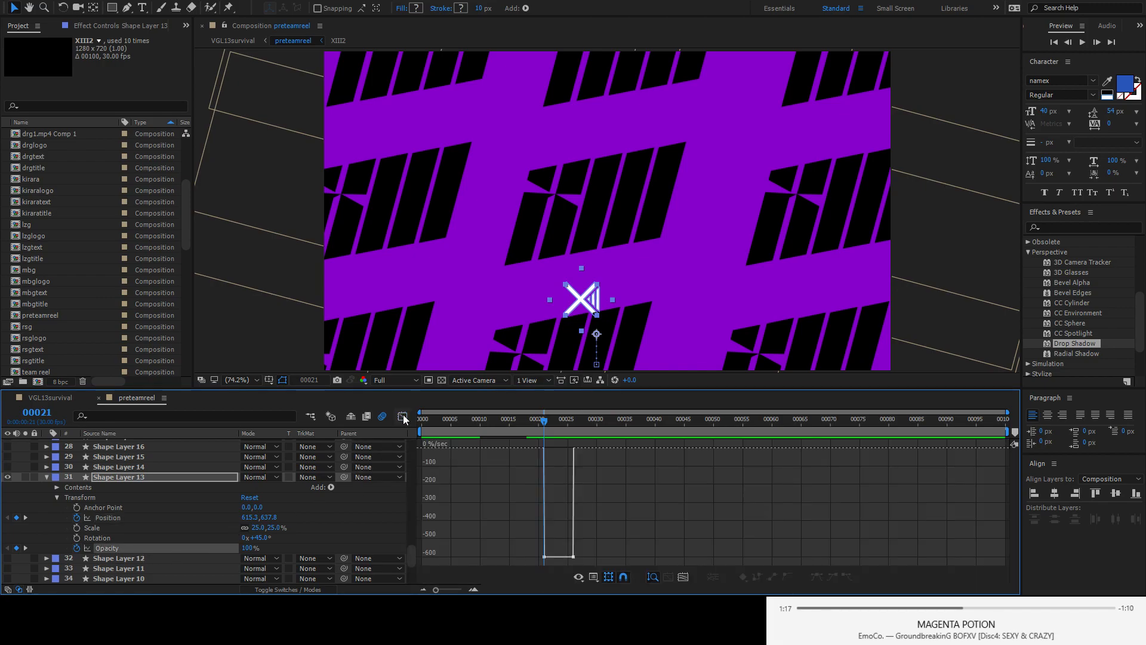
{"action": "left_click", "coordinate": [403, 414]}
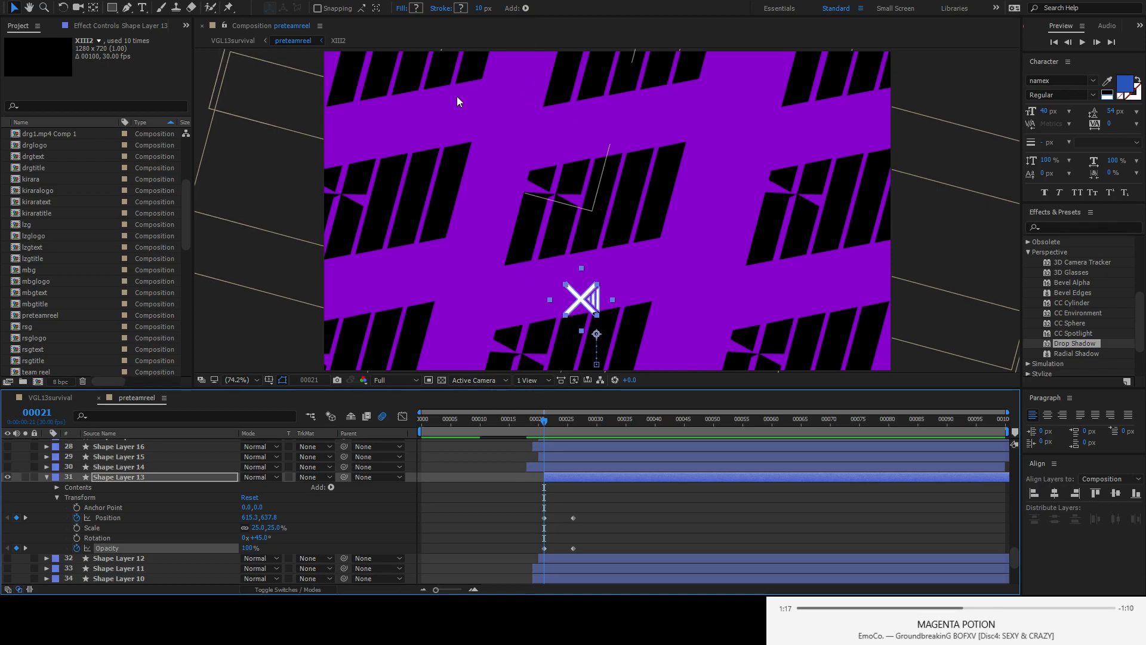
- Make the hidden Shape Layers 8 to 12 and 14 to 19 visible again
{"action": "mouse_move", "coordinate": [544, 420]}
{"action": "left_mouse_down"}
{"action": "mouse_move", "coordinate": [575, 421]}
{"action": "mouse_move", "coordinate": [547, 421]}
{"action": "left_mouse_up"}
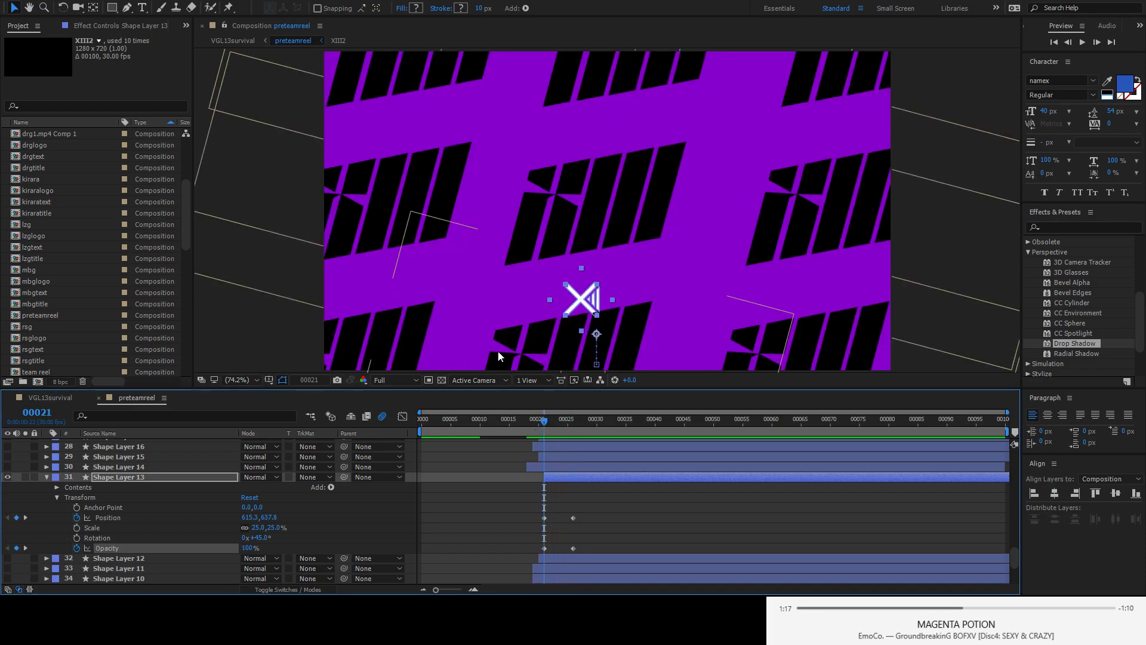
{"action": "scroll", "coordinate": [34, 486], "scroll_direction": "up", "scroll_amount": 3}
{"action": "left_click_drag", "start_coordinate": [9, 484], "coordinate": [8, 528]}
{"action": "scroll", "coordinate": [8, 528], "scroll_direction": "down", "scroll_amount": 3}
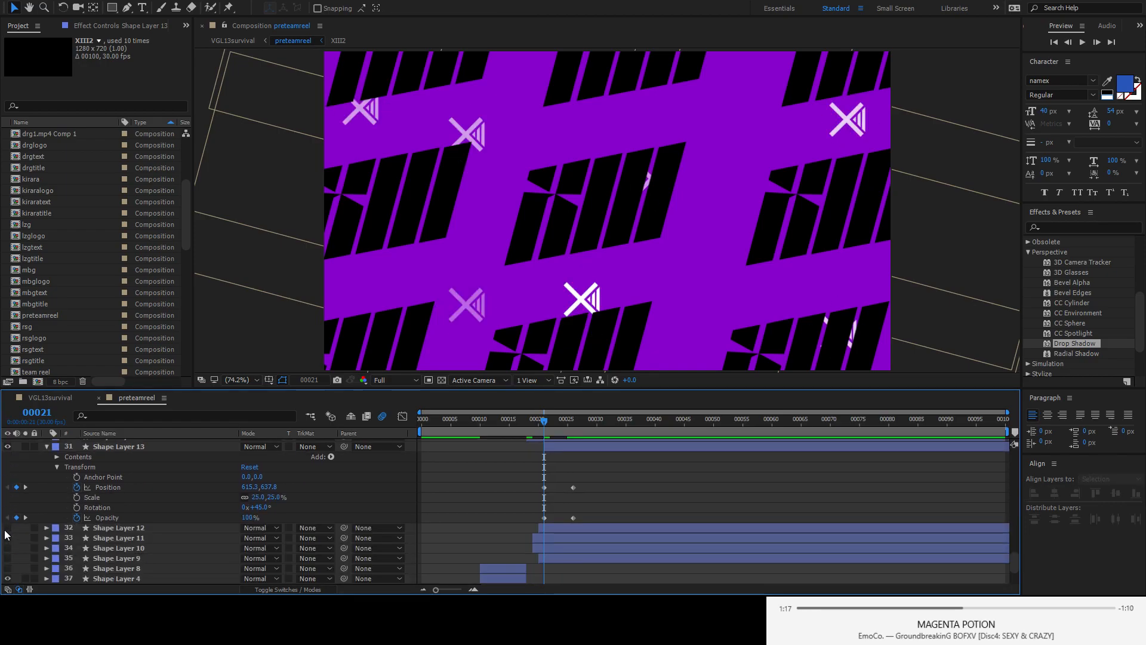
{"action": "left_click", "coordinate": [6, 529]}
{"action": "left_click_drag", "start_coordinate": [9, 538], "coordinate": [9, 568]}
- Go to frame 26, reveal the OUT text layer's Scale keyframes, and scrub to frame 36 to examine the horizontal squeeze
{"action": "left_click_drag", "start_coordinate": [538, 423], "coordinate": [571, 435]}
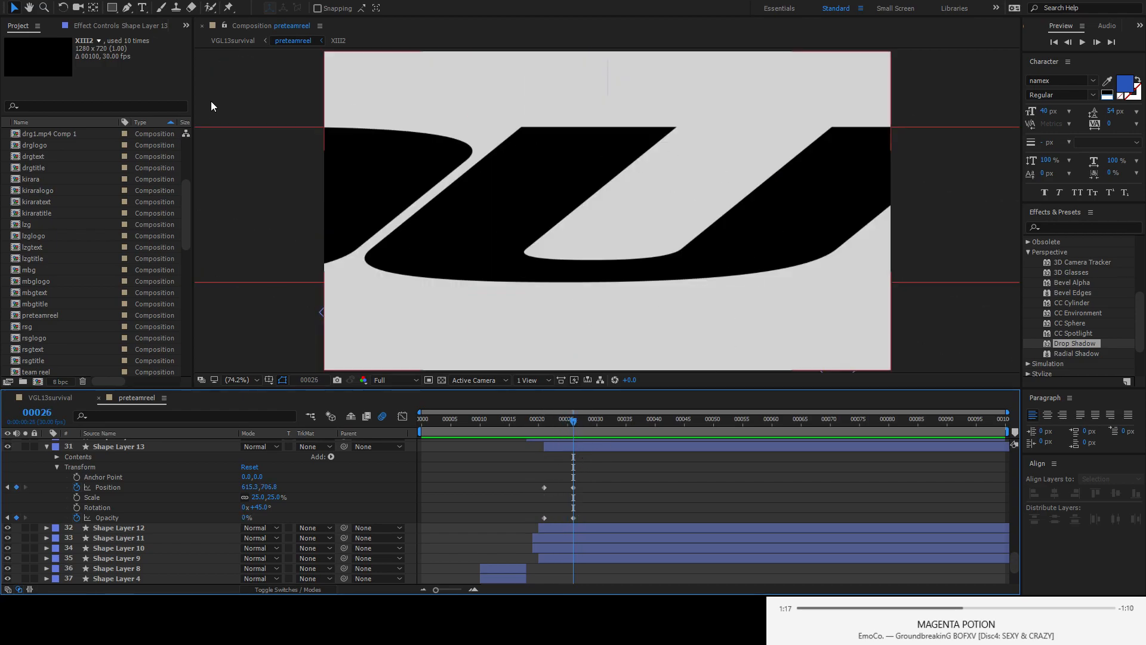
{"action": "scroll", "coordinate": [183, 495], "scroll_direction": "up", "scroll_amount": 5}
{"action": "scroll", "coordinate": [180, 486], "scroll_direction": "up", "scroll_amount": 10}
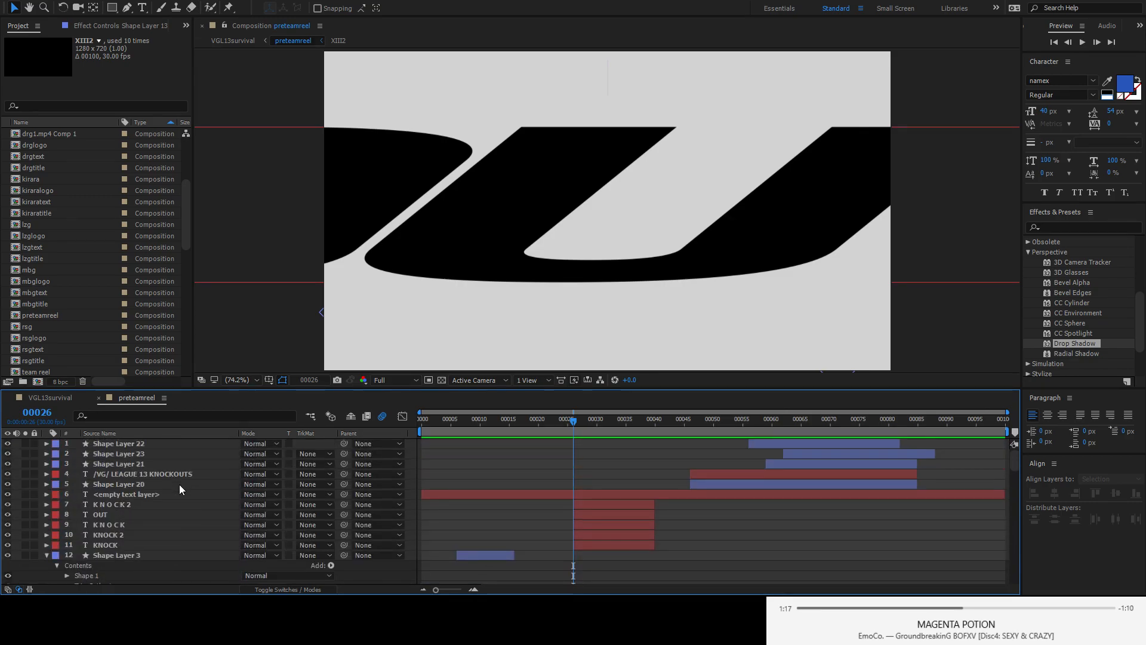
{"action": "left_click", "coordinate": [127, 513]}
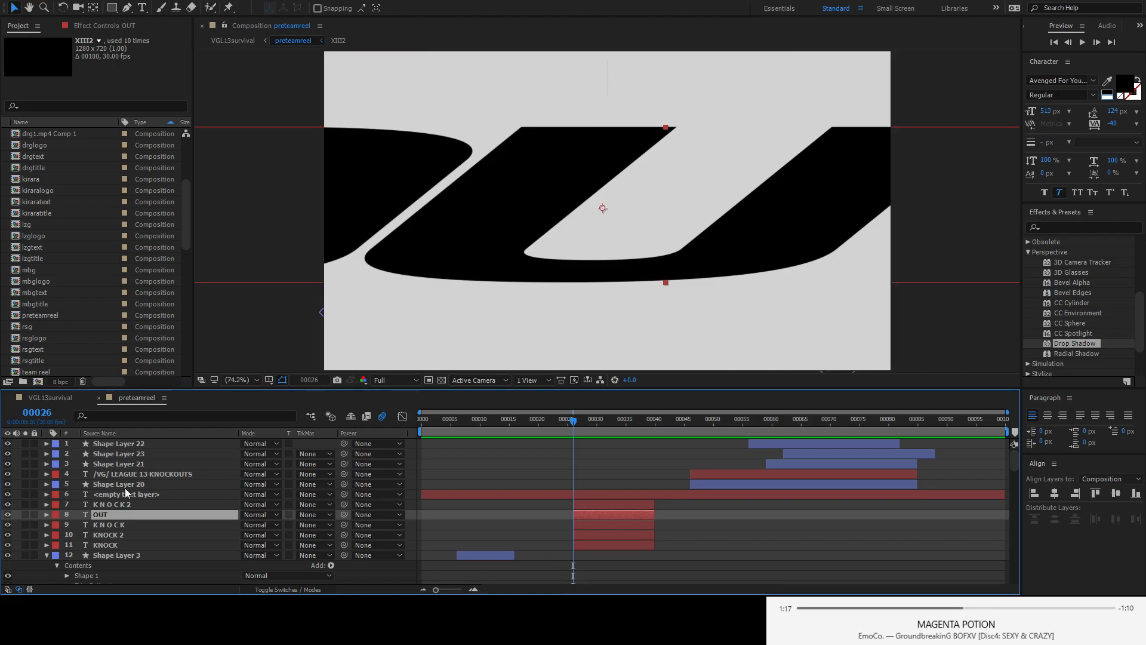
{"action": "key", "text": "u"}
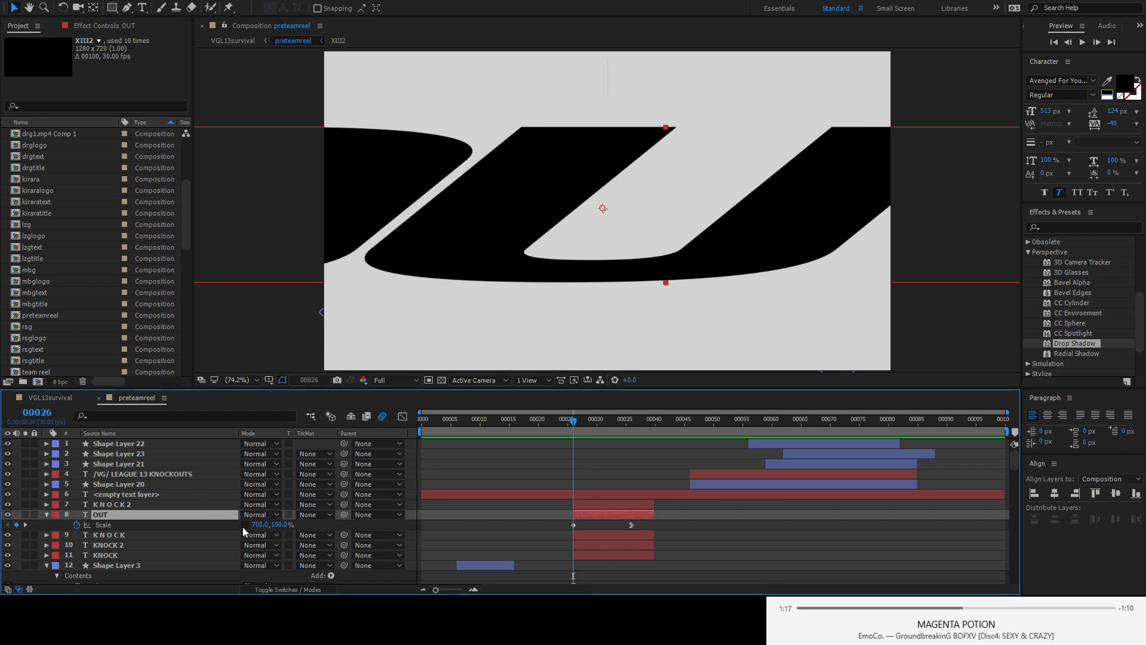
{"action": "left_click_drag", "start_coordinate": [576, 425], "coordinate": [630, 435]}
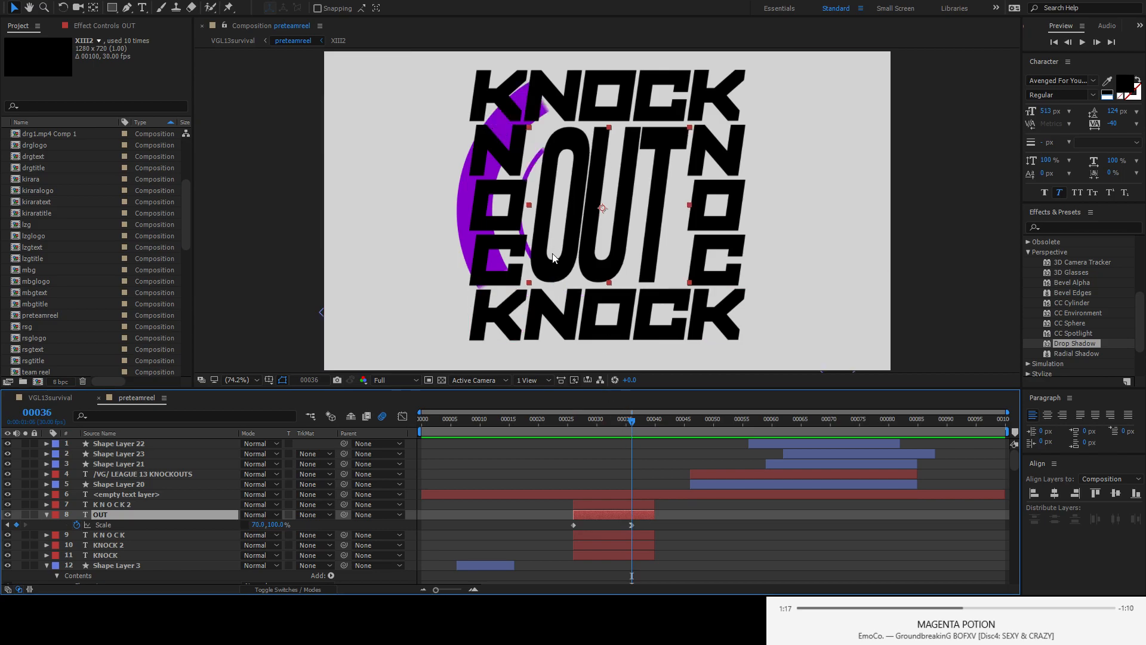
- Try a vertical scale of 70% on the OUT text at frame 36 and restore it to 100%
{"action": "left_click", "coordinate": [277, 524]}
{"action": "type", "text": "70"}
{"action": "key", "text": "Return"}
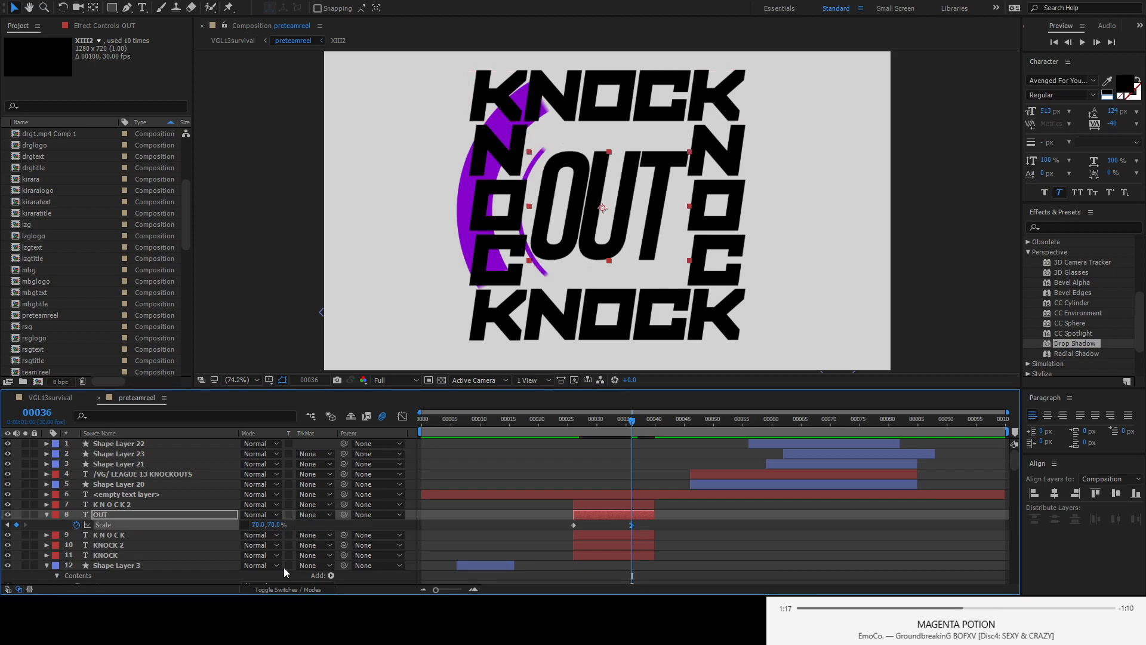
{"action": "key", "text": "ctrl+shift+a"}
{"action": "type", "text": "100"}
{"action": "key", "text": "Return"}
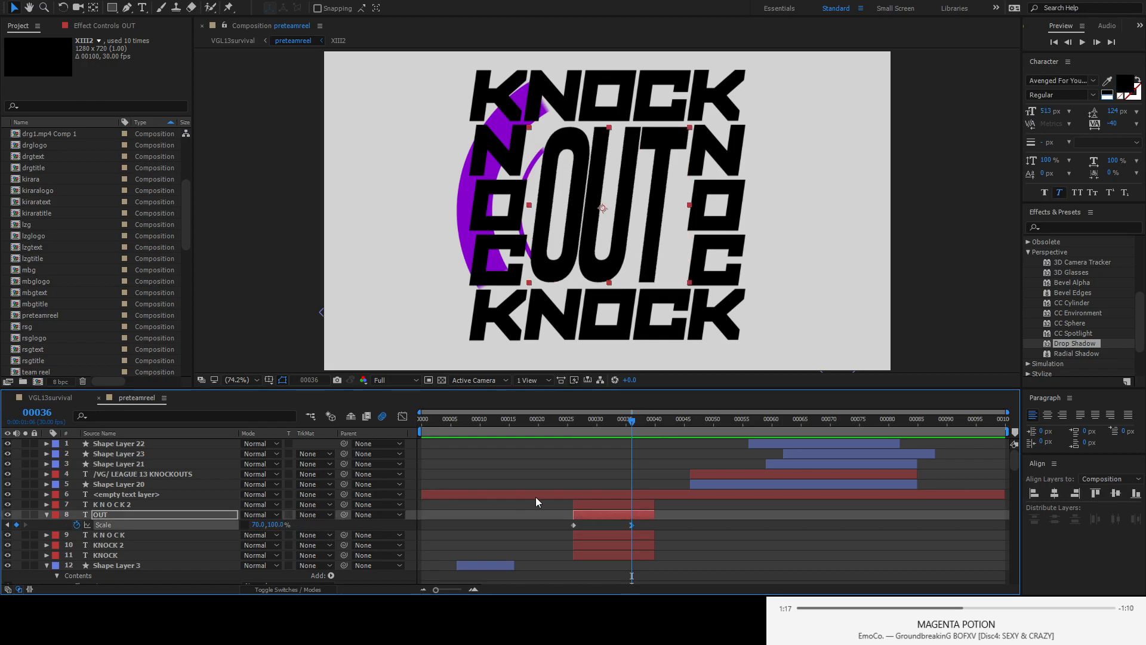
- Select the K N O C K, K N O C K 2 and KNOCK 2 text layers in turn to identify the words framing OUT
{"action": "mouse_move", "coordinate": [632, 423]}
{"action": "left_mouse_down"}
{"action": "mouse_move", "coordinate": [541, 427]}
{"action": "mouse_move", "coordinate": [632, 436]}
{"action": "left_mouse_up"}
{"action": "left_click", "coordinate": [122, 535]}
{"action": "left_click", "coordinate": [127, 506]}
{"action": "left_click", "coordinate": [120, 535]}
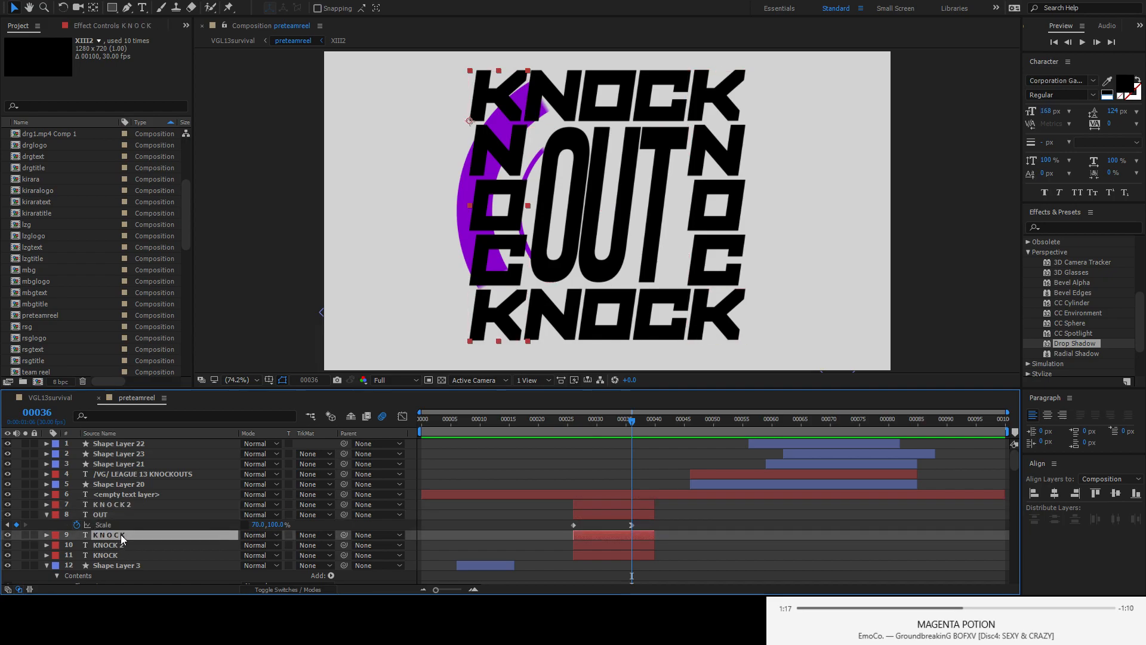
{"action": "left_click", "coordinate": [115, 547]}
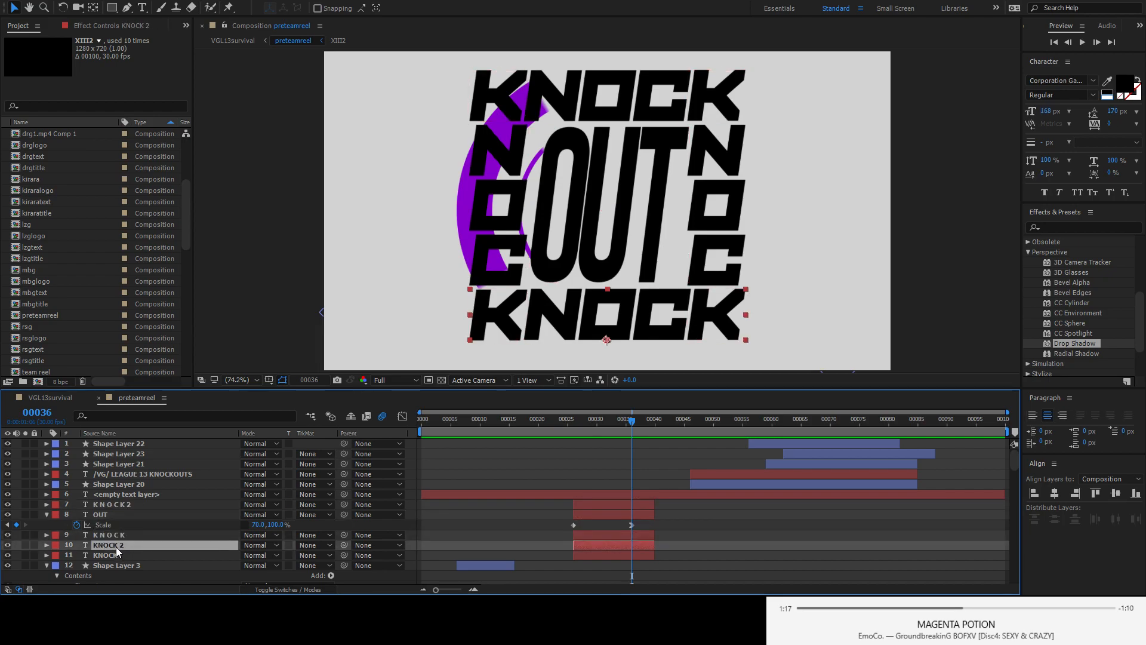
- Select the KNOCK text layer and expand its Text animator down to Range Selector 1 to examine the Start keyframes
{"action": "left_click", "coordinate": [117, 554]}
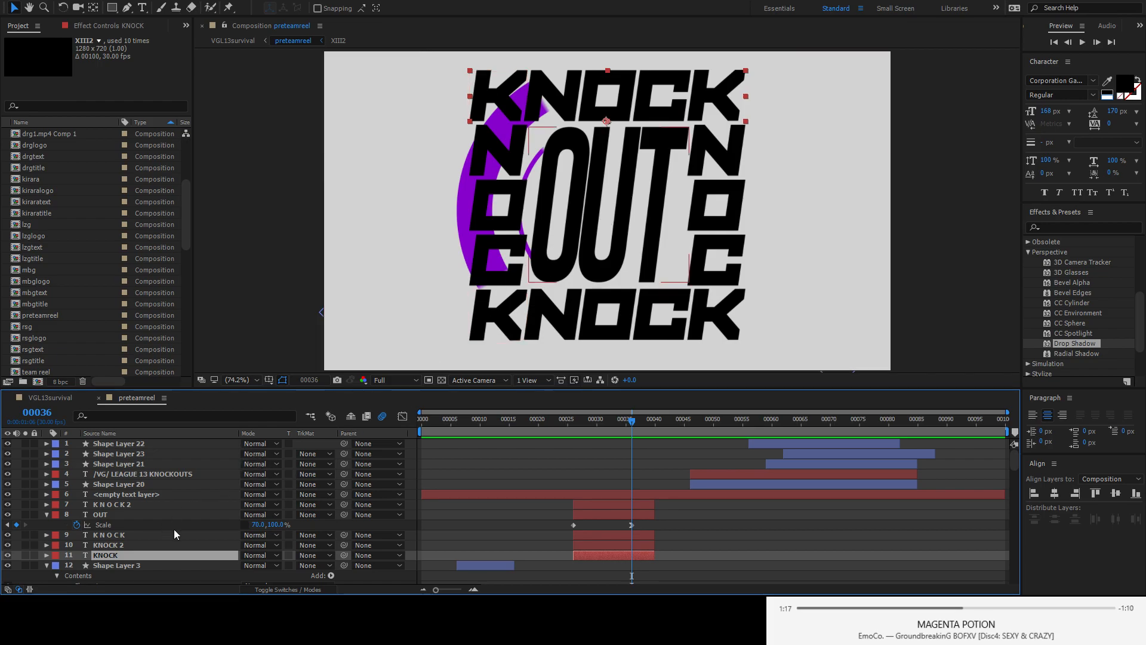
{"action": "left_click", "coordinate": [46, 554]}
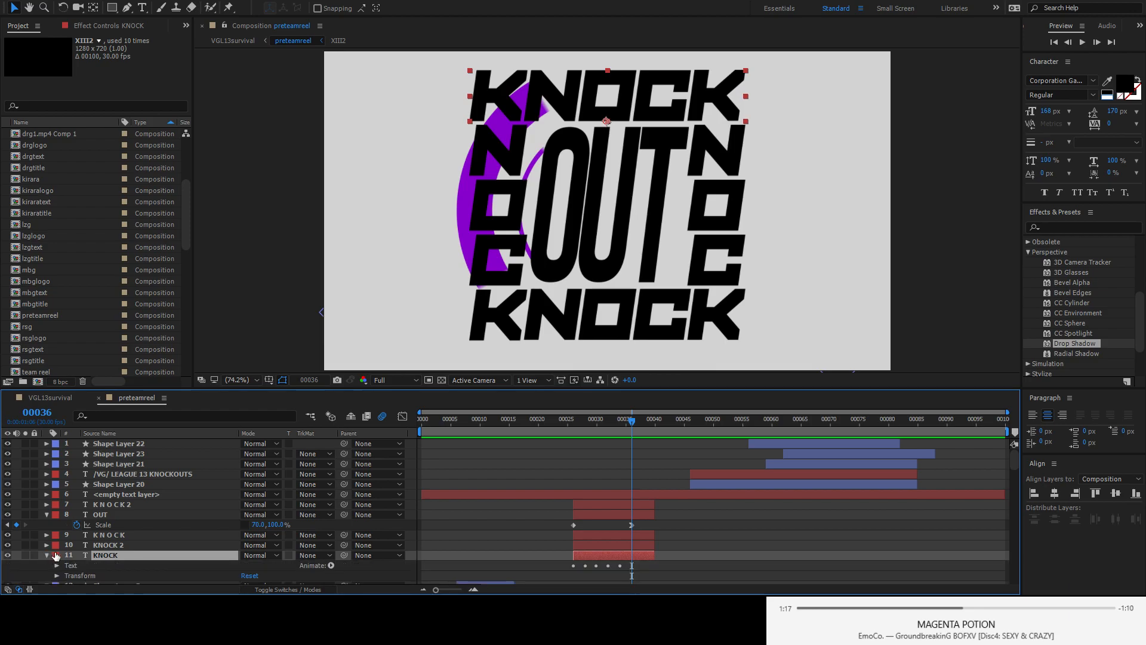
{"action": "scroll", "coordinate": [65, 537], "scroll_direction": "down", "scroll_amount": 2}
{"action": "left_click", "coordinate": [56, 504]}
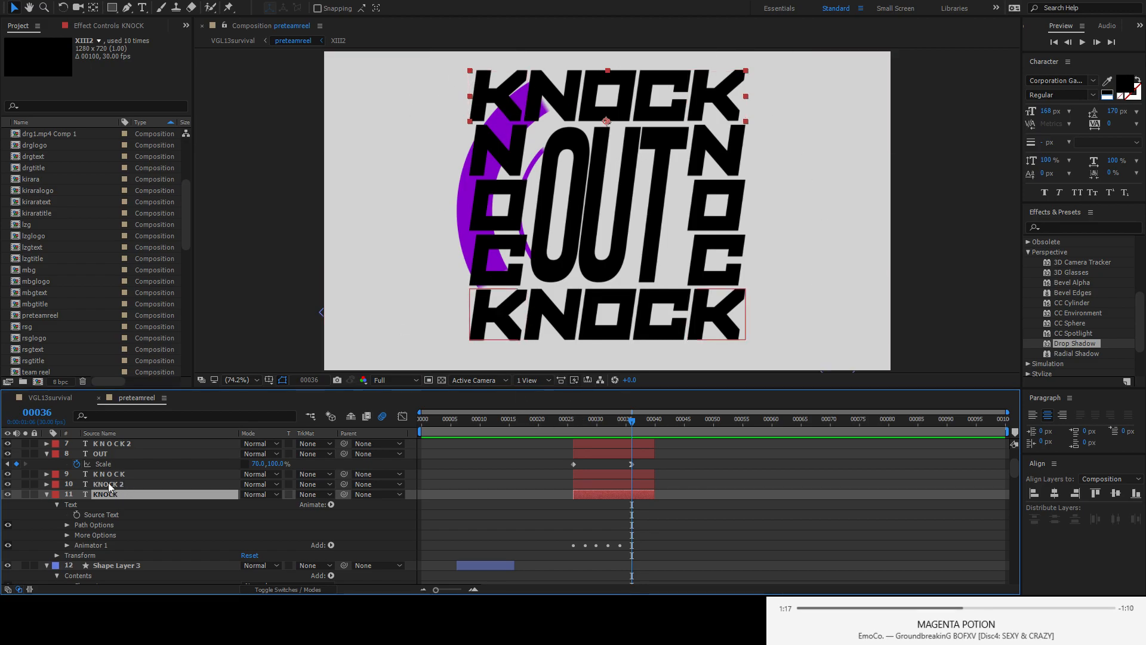
{"action": "left_click", "coordinate": [67, 545]}
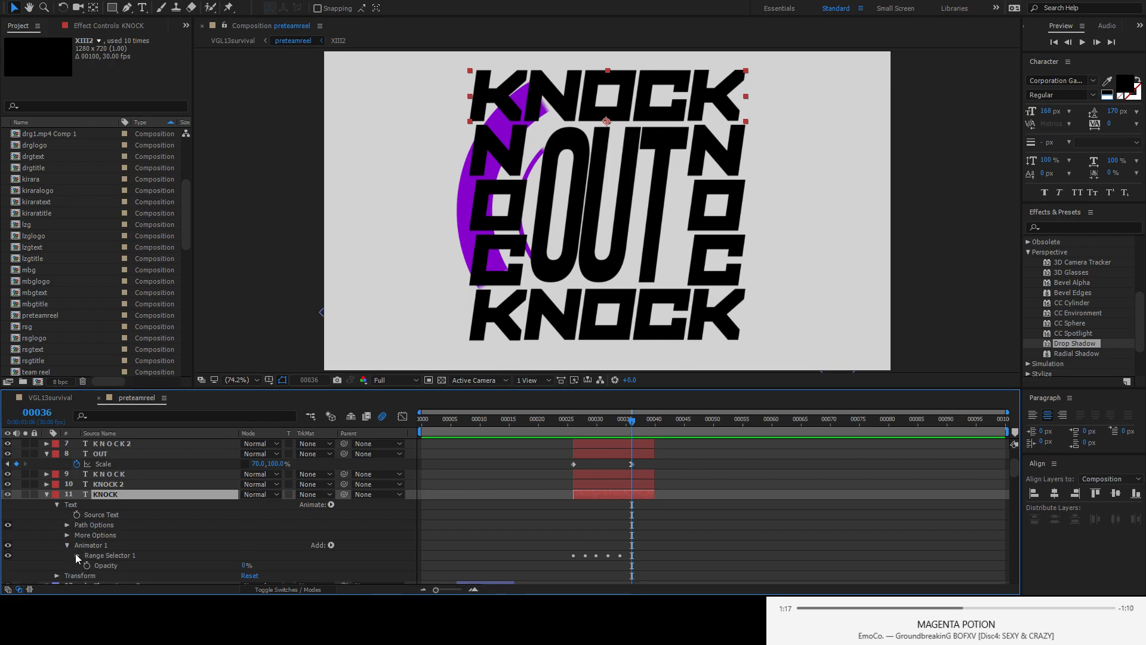
{"action": "left_click", "coordinate": [76, 555]}
- Go to frame 38 and toggle the OUT text layer's visibility off and on
{"action": "left_click_drag", "start_coordinate": [632, 426], "coordinate": [644, 456]}
{"action": "scroll", "coordinate": [448, 481], "scroll_direction": "up", "scroll_amount": 2}
{"action": "left_click", "coordinate": [8, 466]}
{"action": "left_click", "coordinate": [8, 466]}
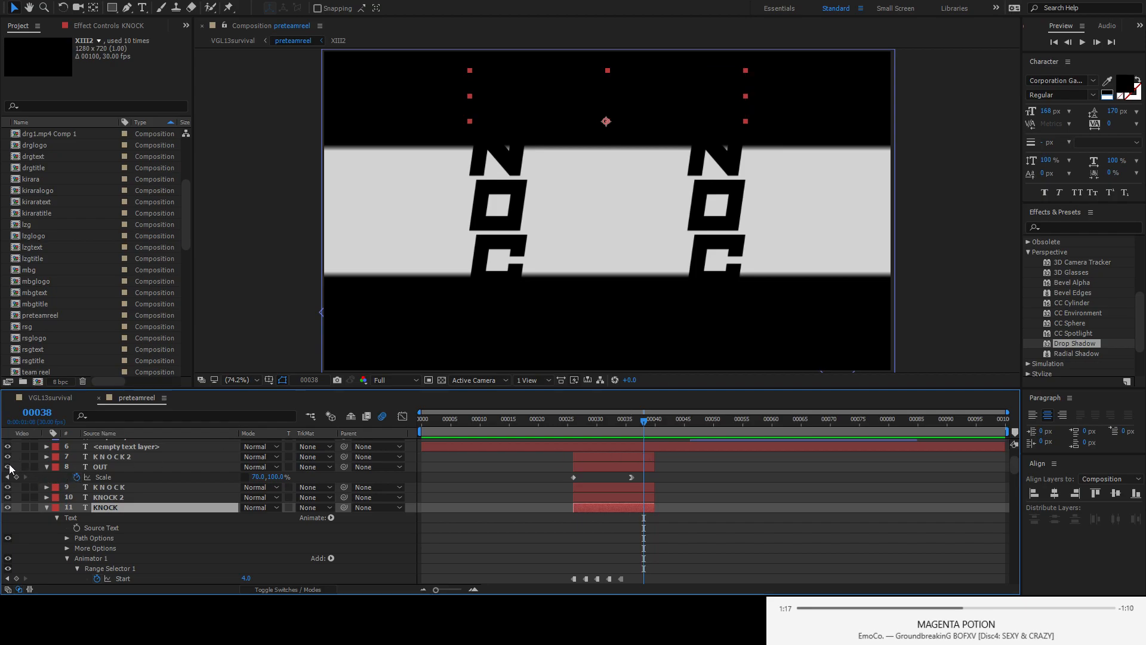
- Select the OUT layer's Scale property and scrub through frames 35, 36 and 33 to examine the squeeze against the KNOCK letters
{"action": "left_click_drag", "start_coordinate": [653, 425], "coordinate": [624, 438]}
{"action": "scroll", "coordinate": [134, 517], "scroll_direction": "up", "scroll_amount": 3}
{"action": "left_click", "coordinate": [103, 505]}
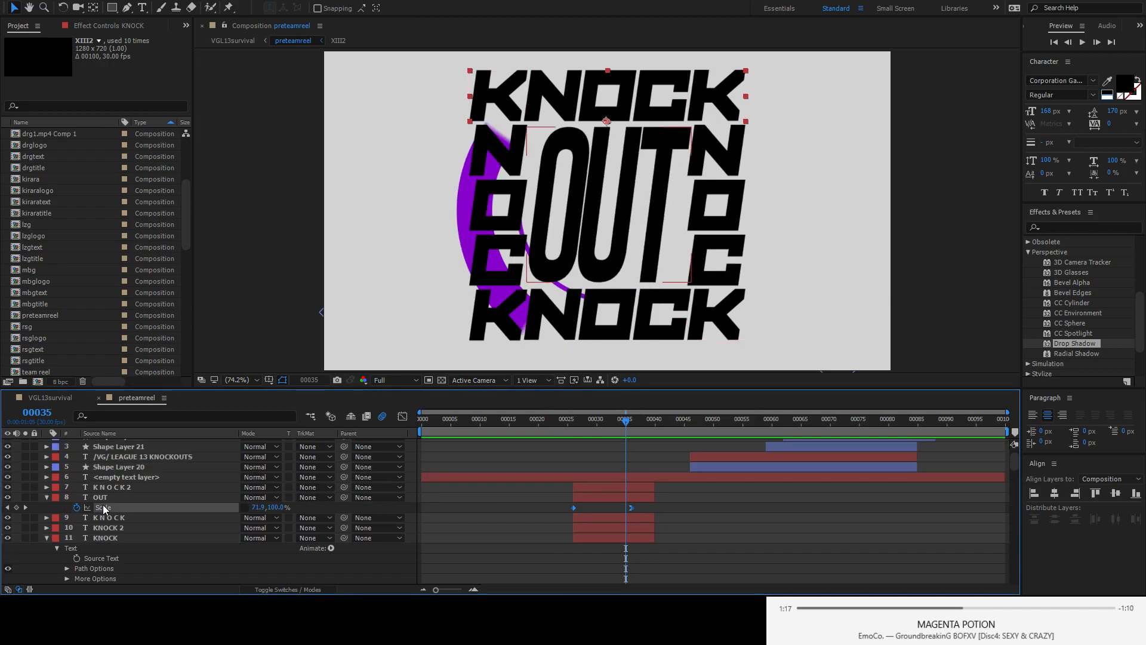
{"action": "mouse_move", "coordinate": [629, 424]}
{"action": "left_mouse_down"}
{"action": "mouse_move", "coordinate": [578, 428]}
{"action": "mouse_move", "coordinate": [635, 431]}
{"action": "left_mouse_up"}
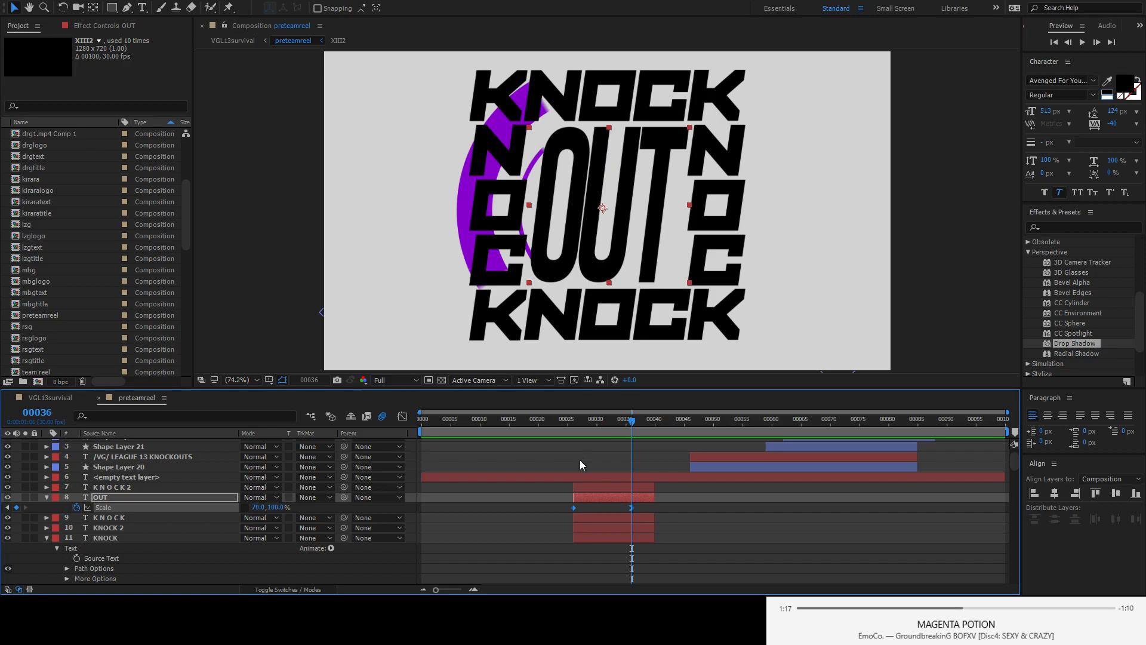
{"action": "scroll", "coordinate": [528, 522], "scroll_direction": "up", "scroll_amount": 2}
{"action": "left_click_drag", "start_coordinate": [630, 422], "coordinate": [613, 441]}
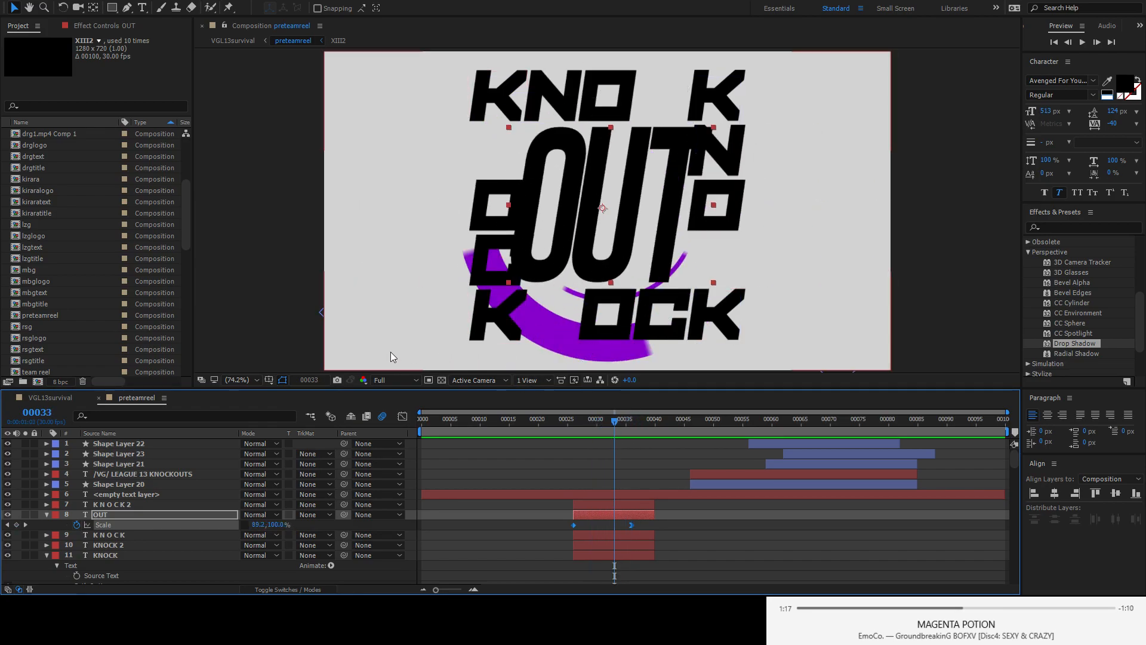
- Expand the Contents of Shape Layer 7 and Shape Layer 6 to examine the ellipses and Trim Paths behind the purple arcs
{"action": "scroll", "coordinate": [149, 478], "scroll_direction": "down", "scroll_amount": 5}
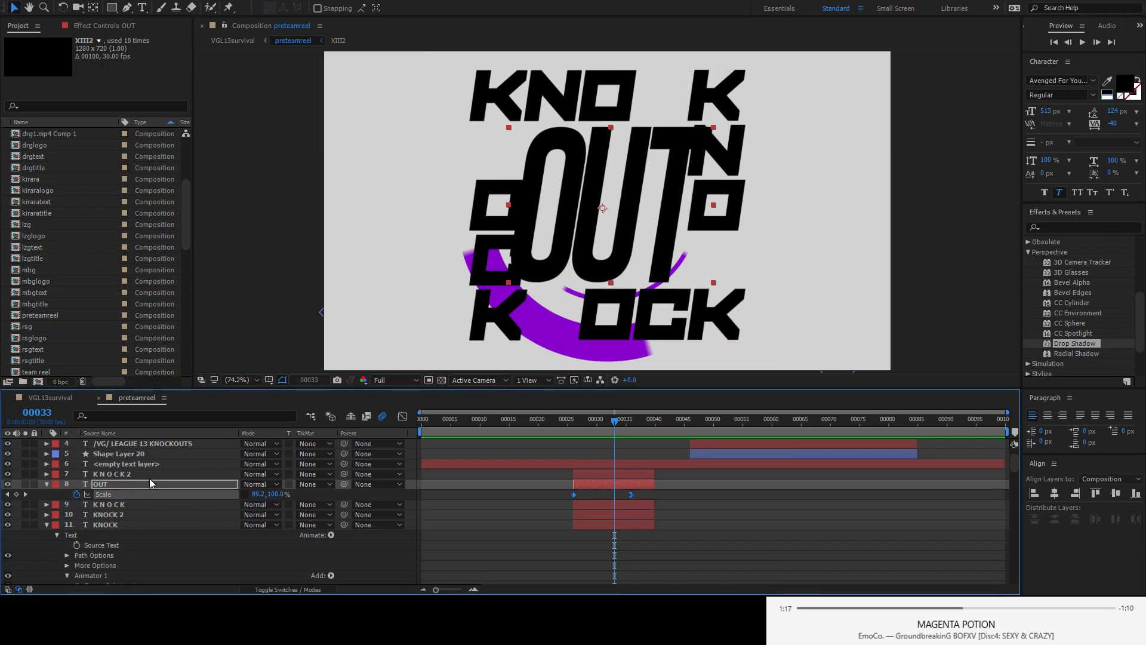
{"action": "scroll", "coordinate": [150, 478], "scroll_direction": "down", "scroll_amount": 15}
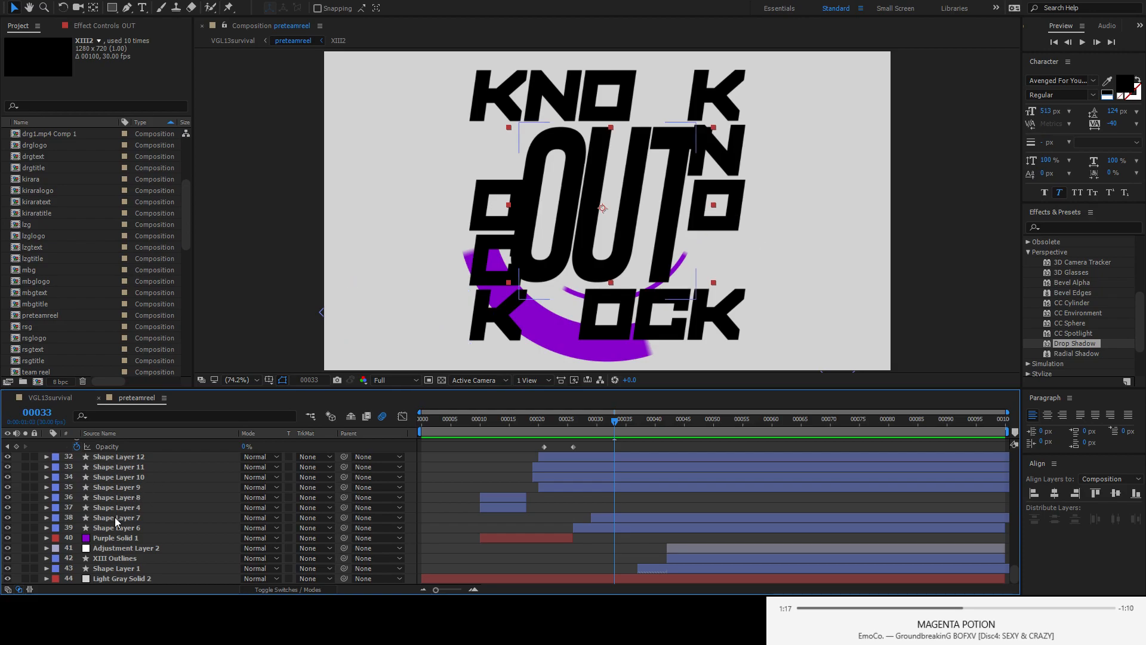
{"action": "left_click", "coordinate": [116, 517]}
{"action": "left_click", "coordinate": [120, 526]}
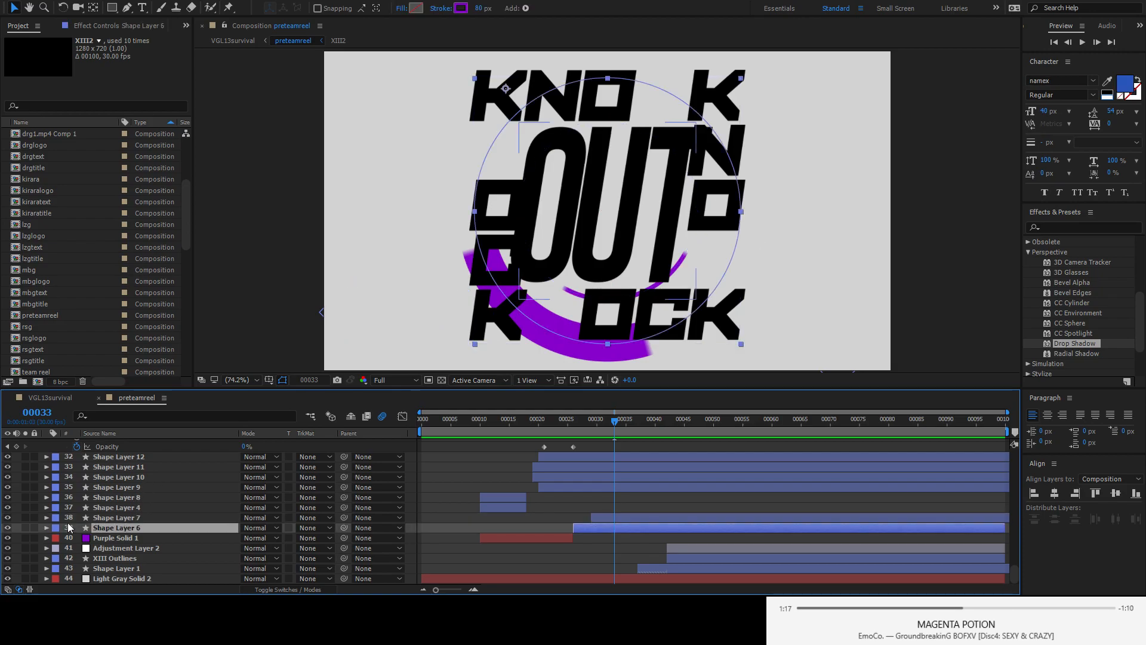
{"action": "left_click", "coordinate": [46, 527]}
{"action": "left_click", "coordinate": [46, 518]}
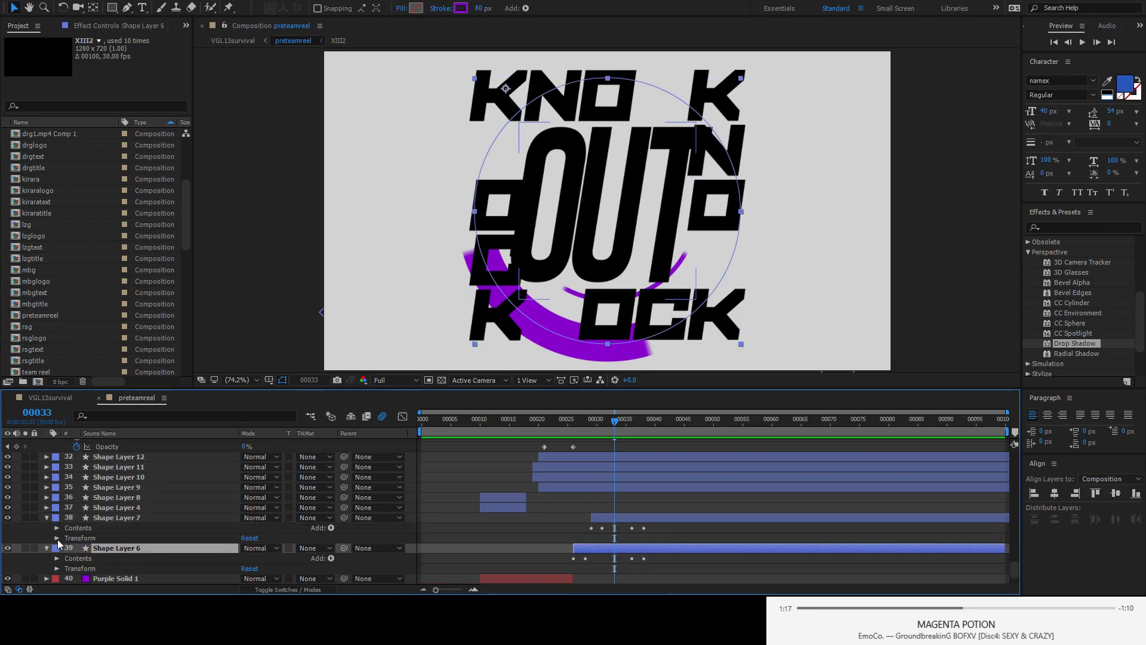
{"action": "left_click", "coordinate": [57, 527]}
{"action": "scroll", "coordinate": [64, 528], "scroll_direction": "down", "scroll_amount": 2}
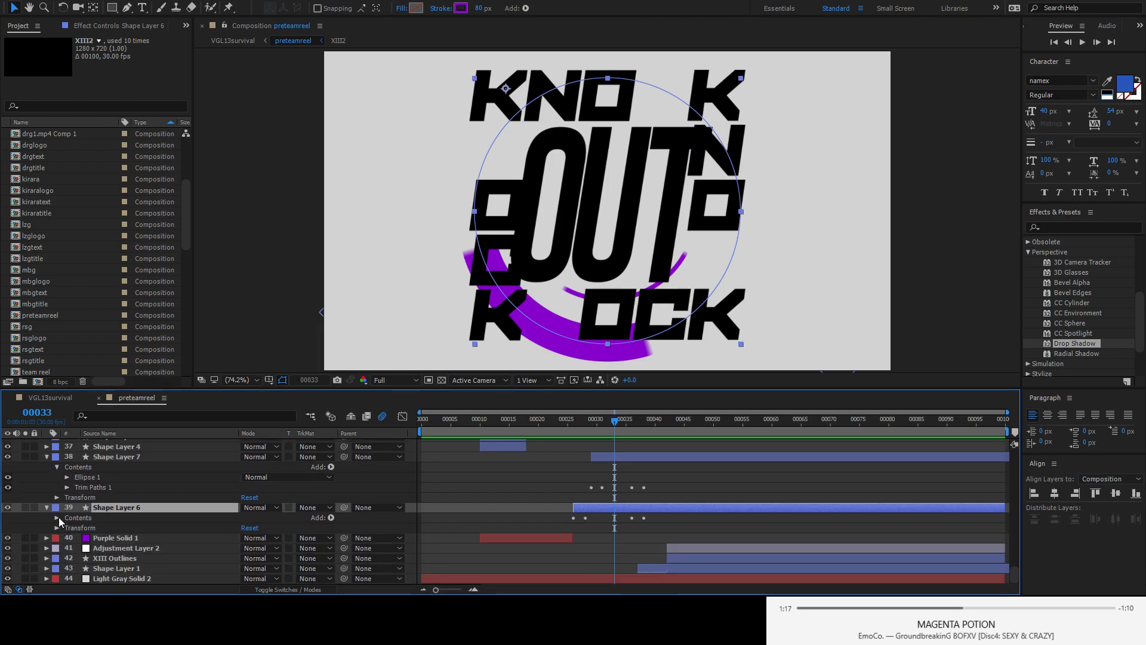
{"action": "left_click", "coordinate": [58, 518]}
- Try drawing a small extra ellipse in Shape Layer 6 beside the KNOCK frame, and undo it
{"action": "left_click", "coordinate": [110, 8]}
{"action": "key", "text": "q"}
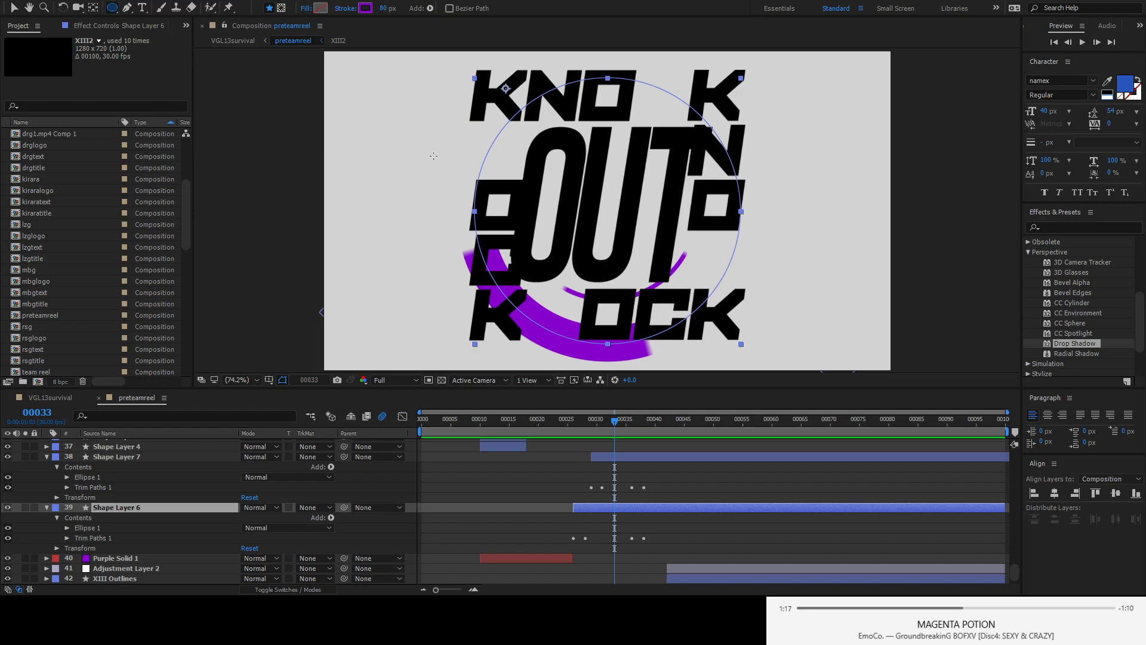
{"action": "left_click_drag", "start_coordinate": [411, 120], "coordinate": [466, 185]}
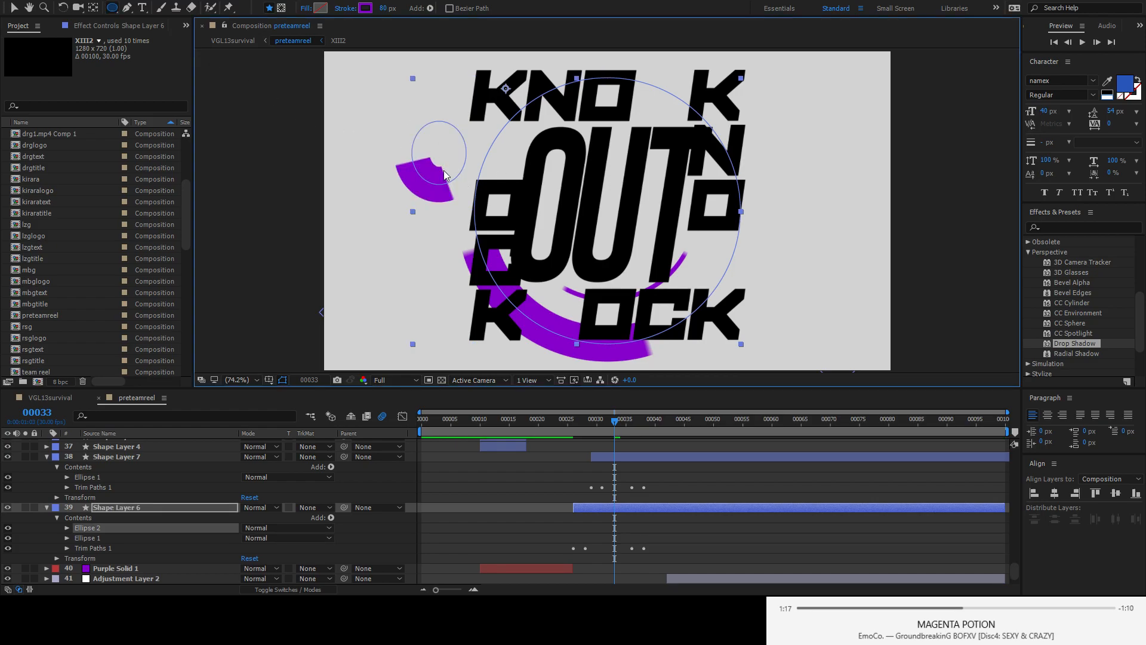
{"action": "key", "text": "ctrl+z"}
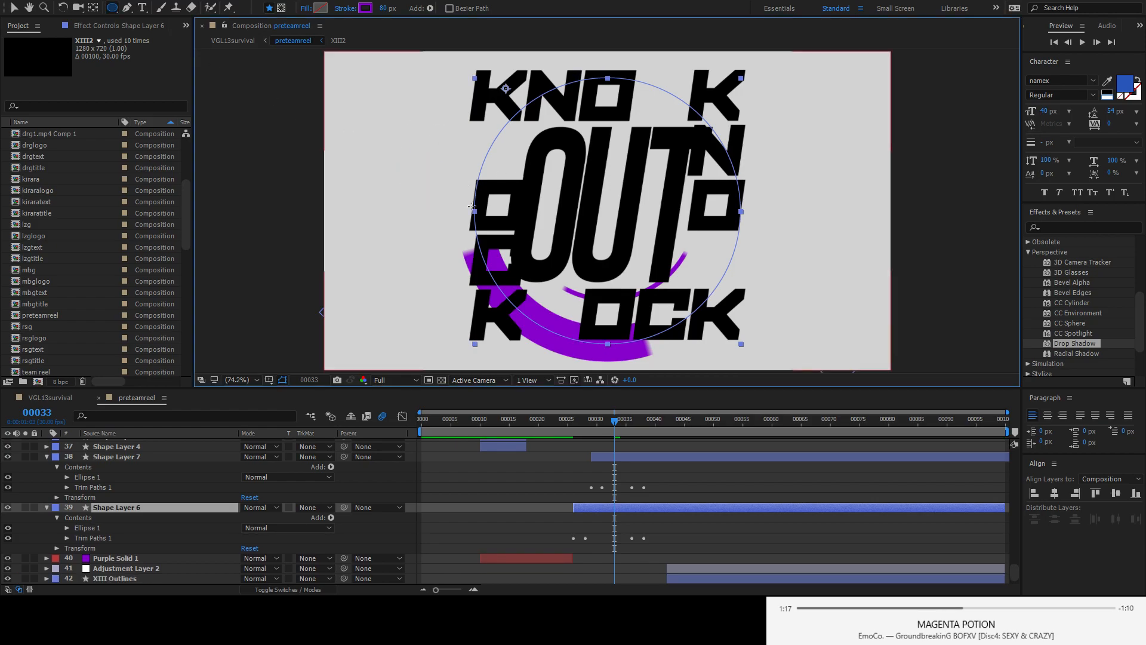
- Go to frame 26 and expand Shape Layer 6's Trim Paths 1 to examine the Start, End and Offset keyframes
{"action": "left_click", "coordinate": [572, 425]}
{"action": "left_click", "coordinate": [67, 537]}
{"action": "scroll", "coordinate": [221, 501], "scroll_direction": "down", "scroll_amount": 2}
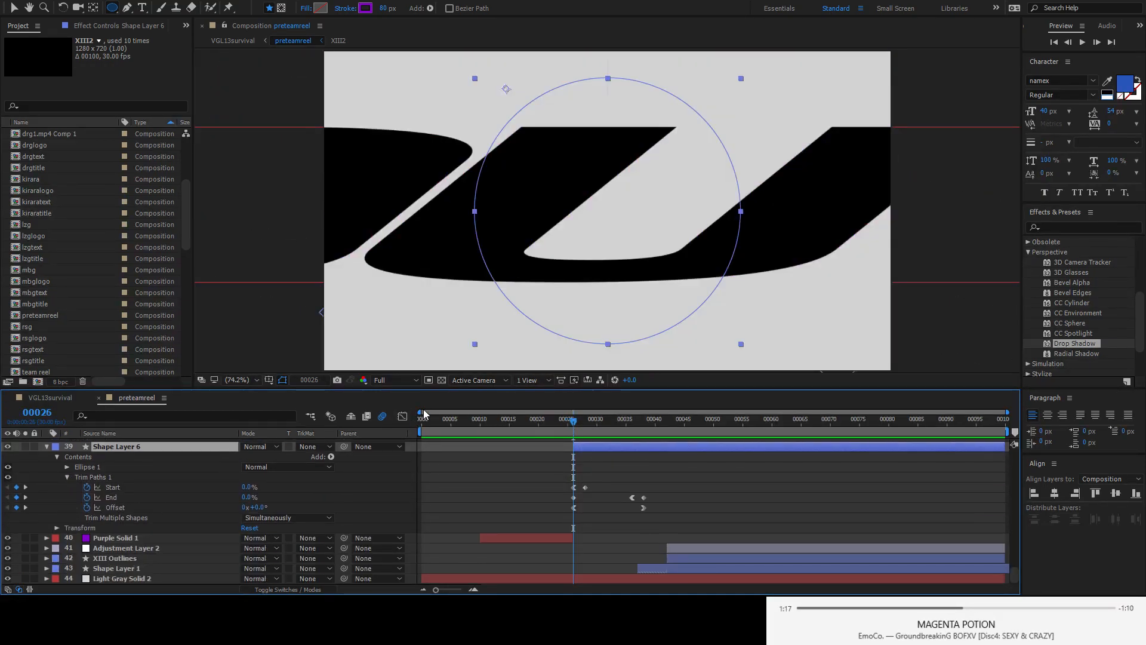
- Check frame 683 in the VGL13survival composition, and return to frame 26 of preteamreel
{"action": "left_click", "coordinate": [58, 398]}
{"action": "left_click", "coordinate": [570, 421]}
{"action": "left_click_drag", "start_coordinate": [571, 421], "coordinate": [567, 421]}
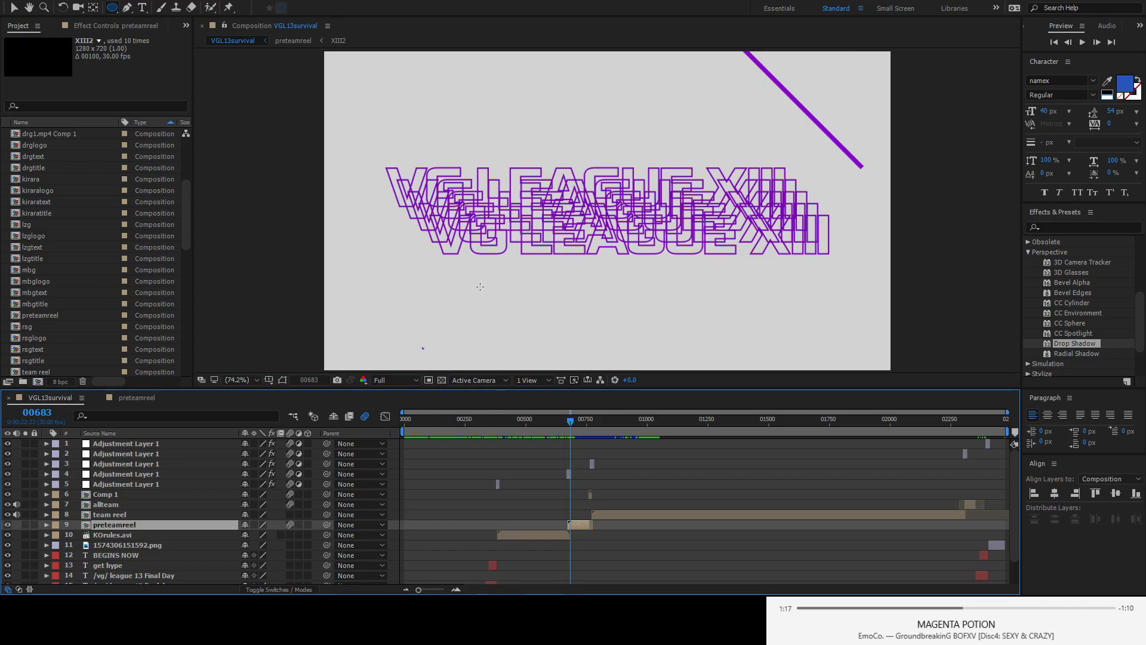
{"action": "left_click", "coordinate": [14, 7]}
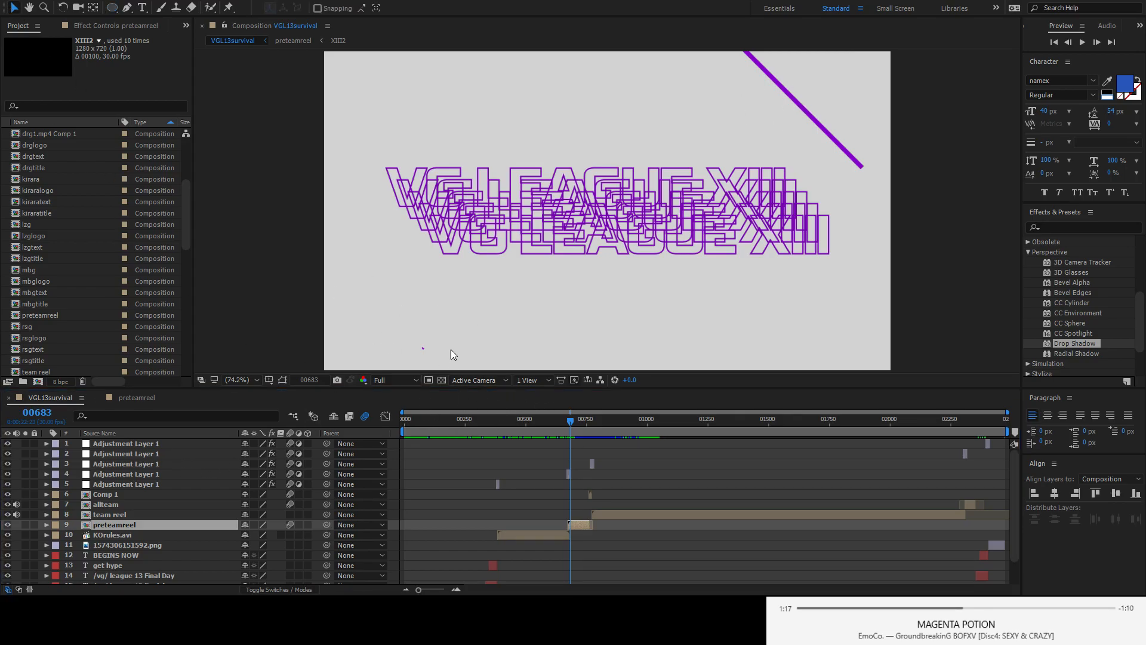
{"action": "left_click", "coordinate": [137, 397]}
{"action": "mouse_move", "coordinate": [575, 414]}
{"action": "left_mouse_down"}
{"action": "mouse_move", "coordinate": [574, 427]}
{"action": "mouse_move", "coordinate": [647, 434]}
{"action": "mouse_move", "coordinate": [576, 433]}
{"action": "left_mouse_up"}
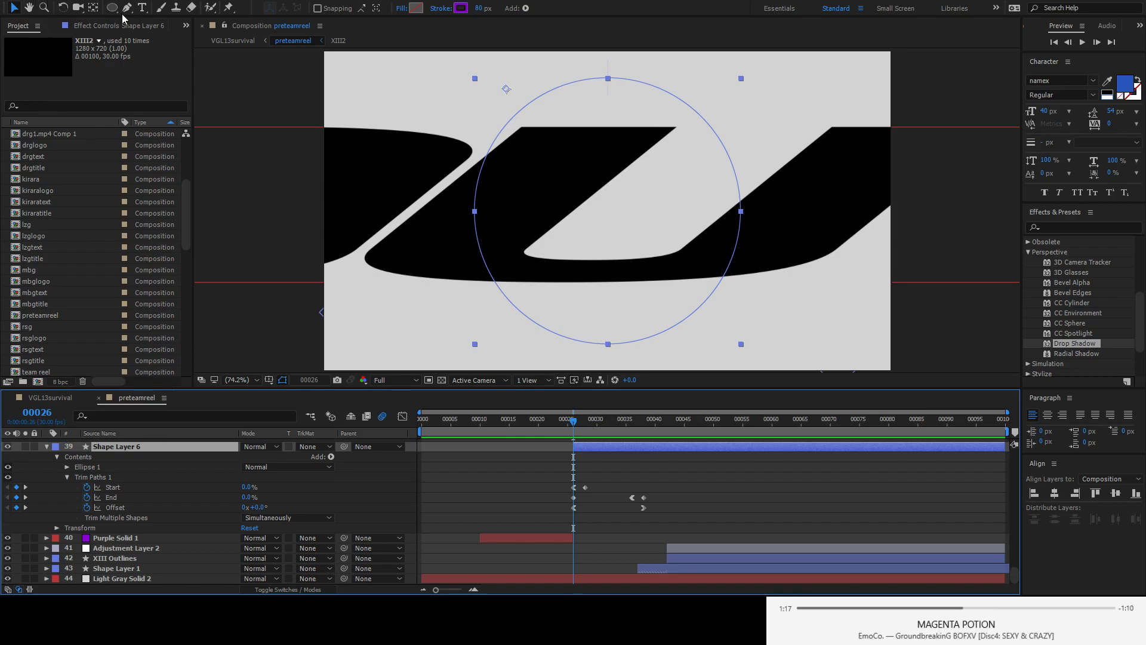
- Draw a circle with a 5 px purple stroke on a new shape layer near the centre of the frame
{"action": "key", "text": "q"}
{"action": "left_click", "coordinate": [548, 164]}
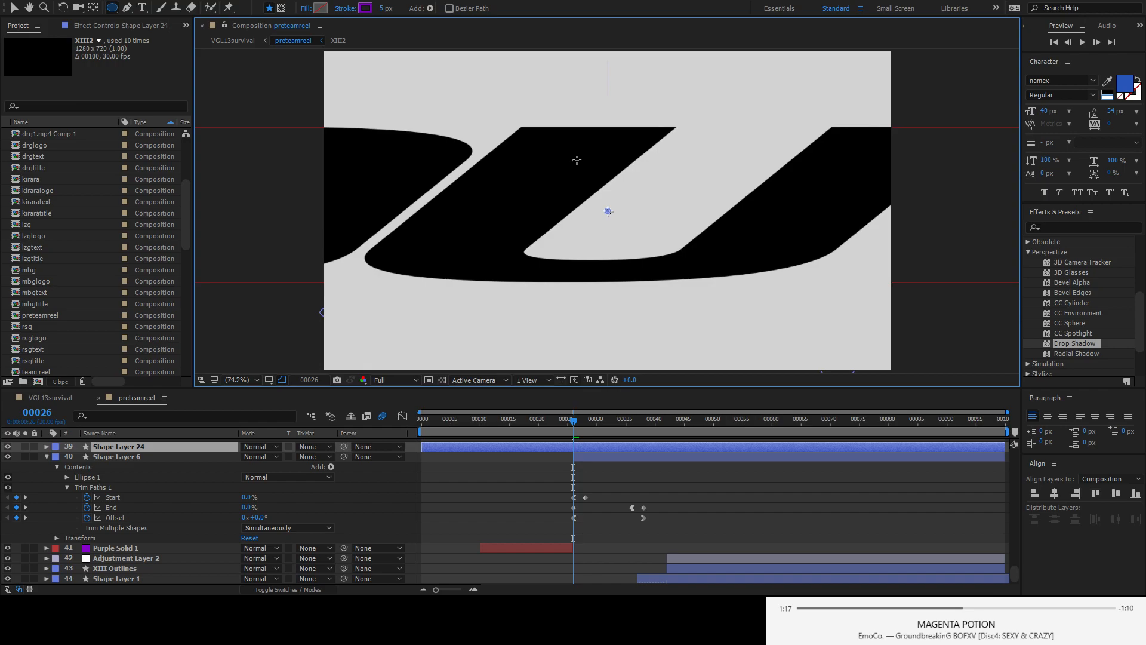
{"action": "mouse_move", "coordinate": [519, 118]}
{"action": "left_mouse_down"}
{"action": "mouse_move", "coordinate": [721, 321]}
{"action": "mouse_move", "coordinate": [734, 279]}
{"action": "left_mouse_up"}
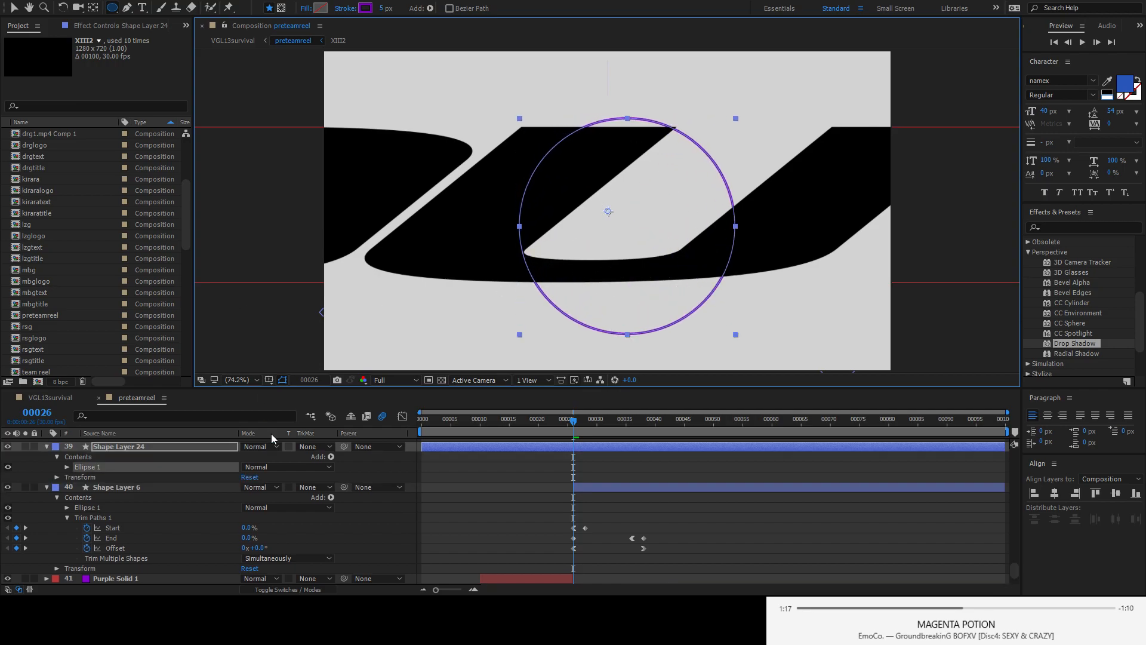
- Add Trim Paths inside Ellipse 1 of Shape Layer 24 and expand its properties
{"action": "left_click", "coordinate": [70, 464]}
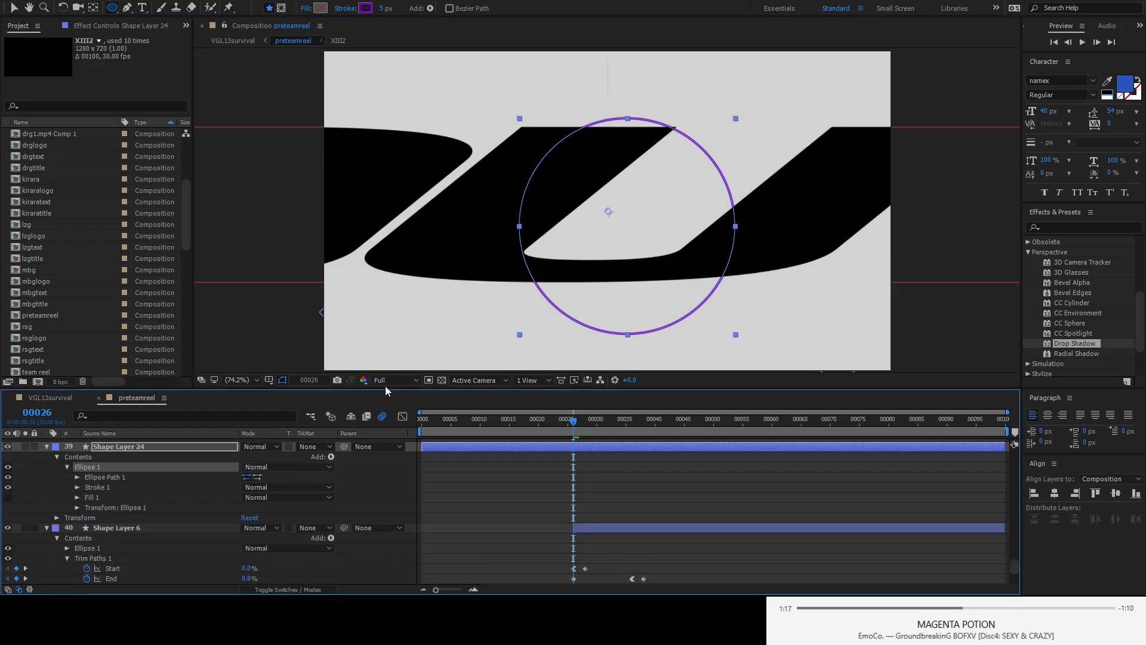
{"action": "key", "text": "ctrl+v"}
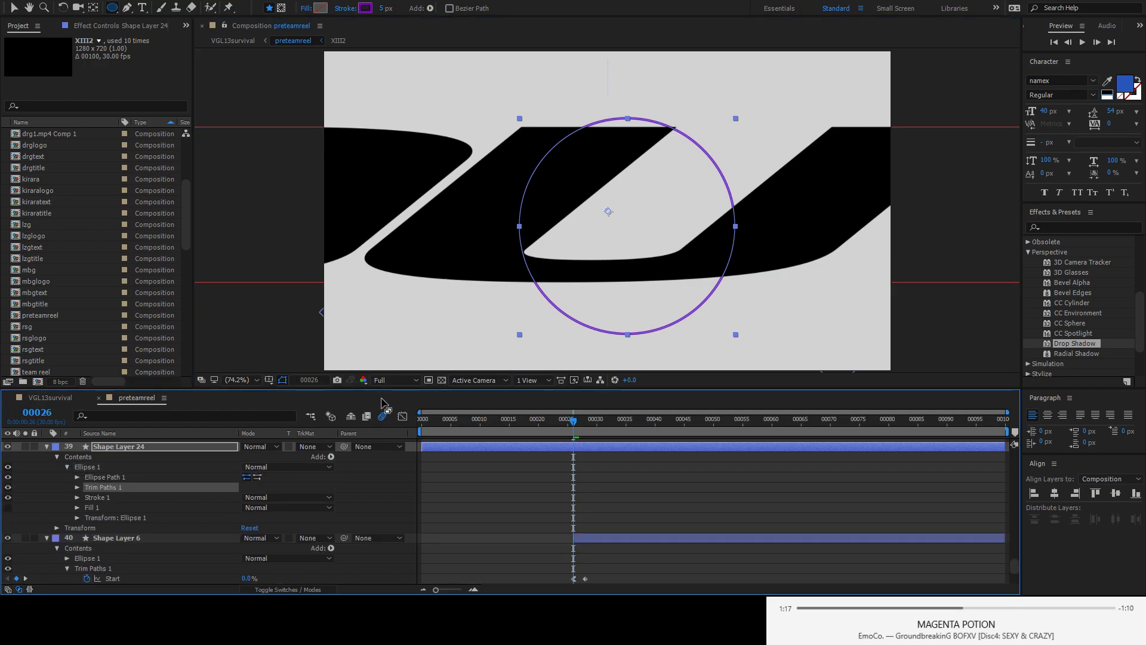
{"action": "left_click", "coordinate": [77, 485]}
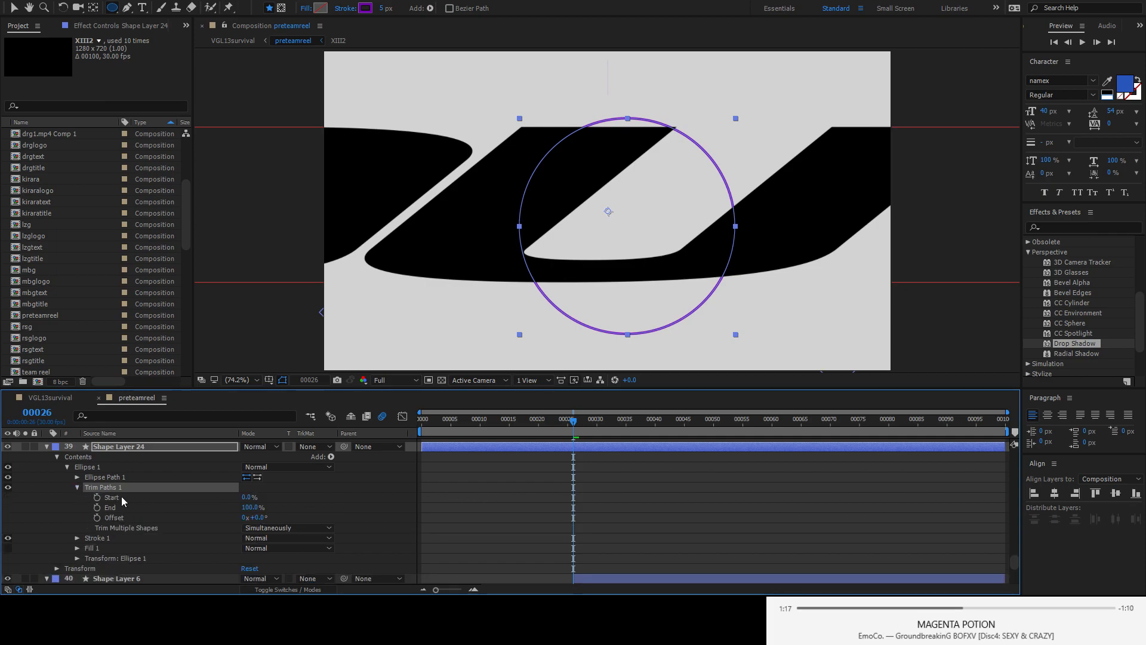
- Keyframe the new Trim Paths' Start at 0% and End at 100% at frames 26 and 37
{"action": "left_click", "coordinate": [97, 497]}
{"action": "left_click", "coordinate": [97, 507]}
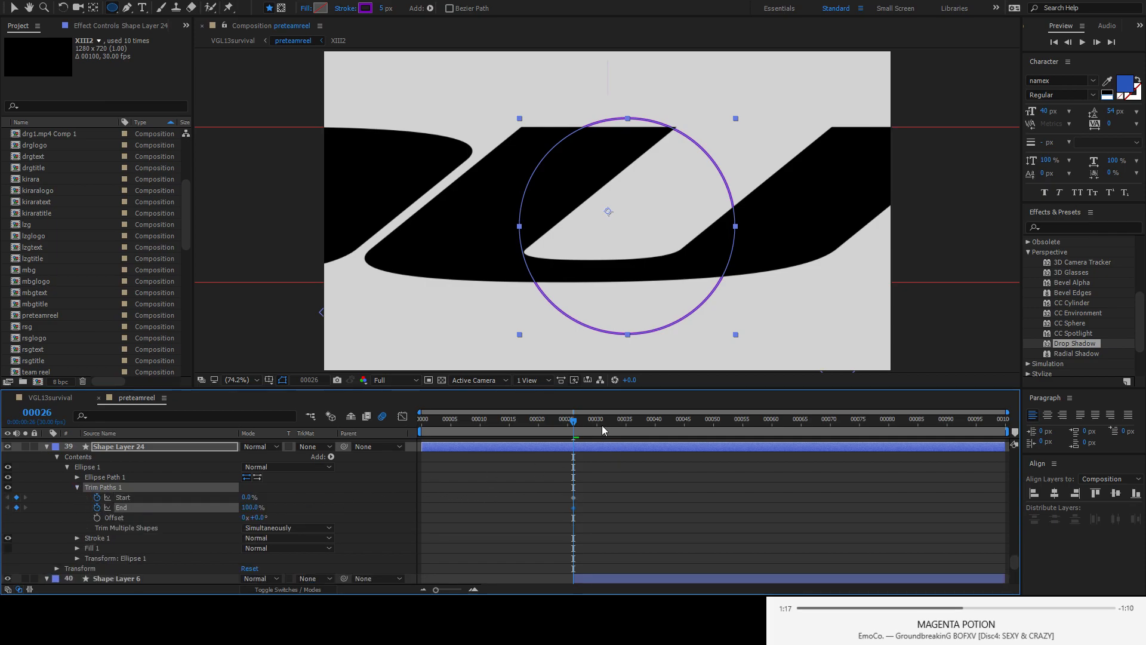
{"action": "mouse_move", "coordinate": [618, 428]}
{"action": "left_mouse_down"}
{"action": "mouse_move", "coordinate": [660, 431]}
{"action": "mouse_move", "coordinate": [635, 432]}
{"action": "left_mouse_up"}
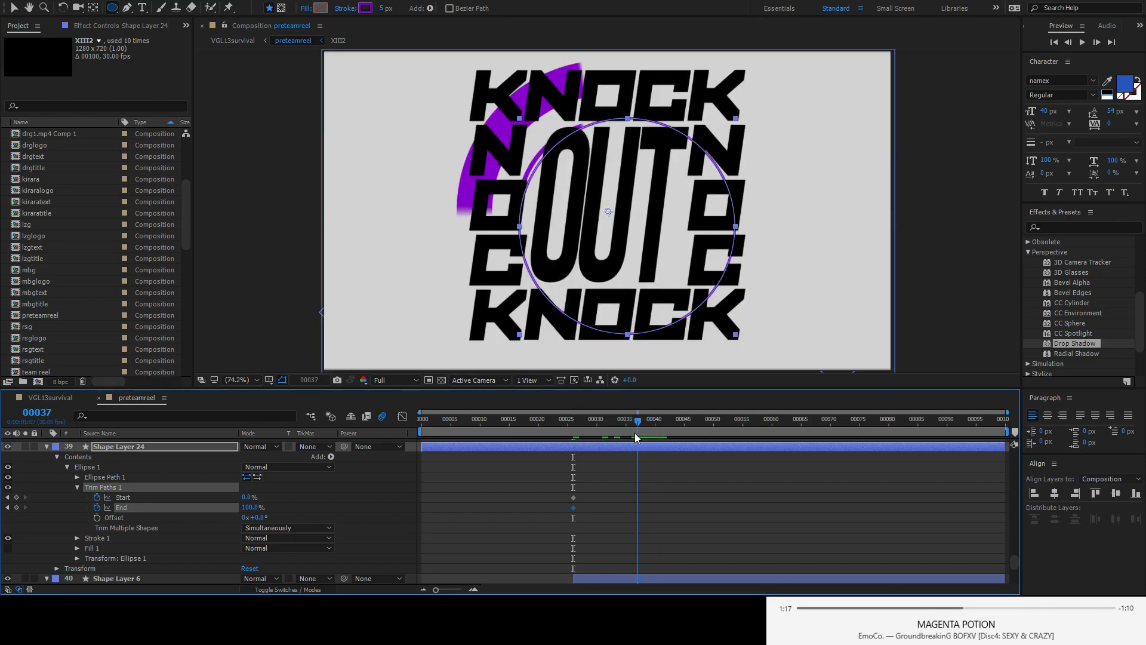
{"action": "left_click", "coordinate": [16, 507]}
{"action": "left_click", "coordinate": [16, 497]}
- Hide the OUT text layer and the four KNOCK text layers around it, layers 7 to 11
{"action": "scroll", "coordinate": [85, 527], "scroll_direction": "up", "scroll_amount": 4}
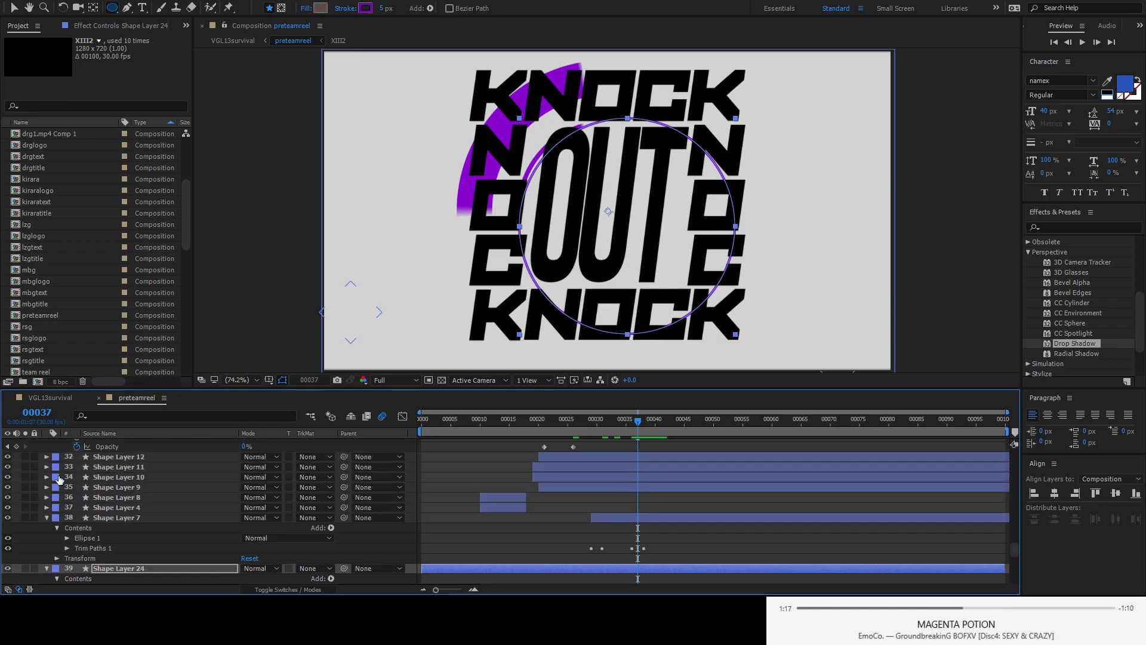
{"action": "scroll", "coordinate": [67, 512], "scroll_direction": "down", "scroll_amount": 5}
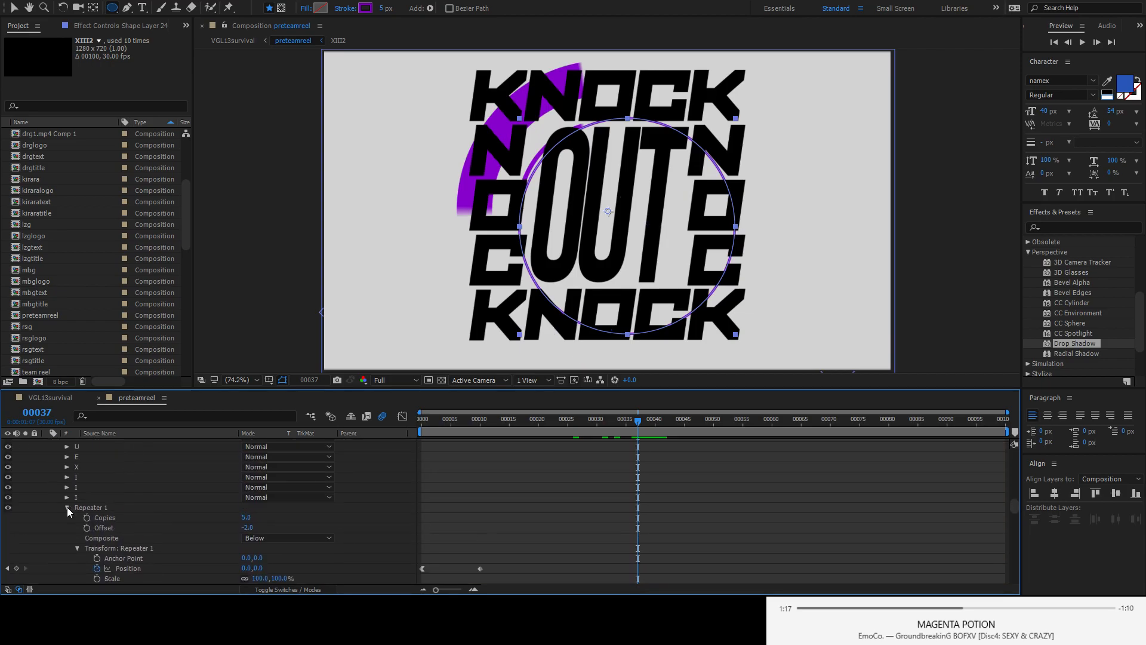
{"action": "scroll", "coordinate": [66, 507], "scroll_direction": "up", "scroll_amount": 10}
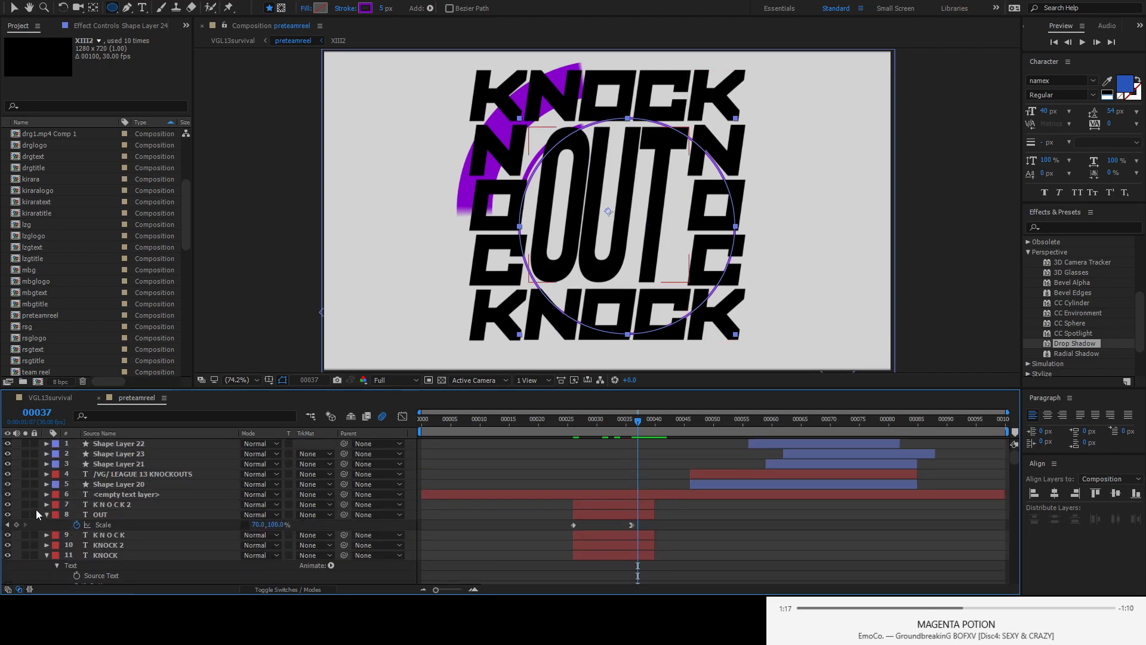
{"action": "left_click_drag", "start_coordinate": [12, 506], "coordinate": [12, 548]}
{"action": "left_click", "coordinate": [12, 556]}
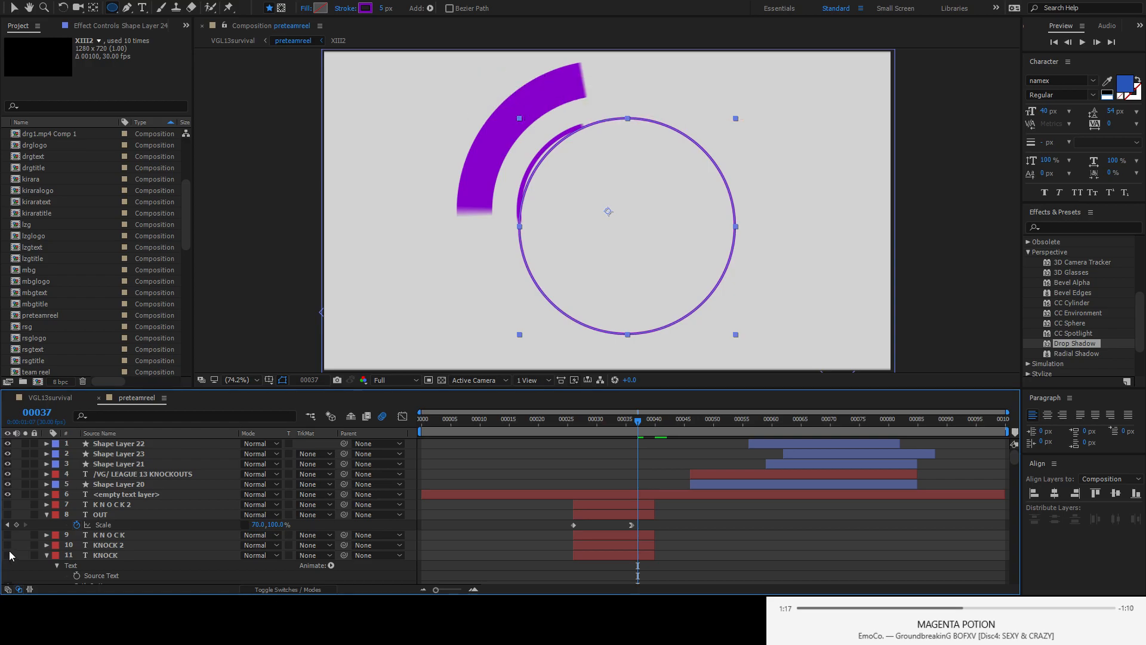
- Hide Shape Layer 6 and Shape Layer 7 so that only the new circle shows
{"action": "scroll", "coordinate": [159, 514], "scroll_direction": "down", "scroll_amount": 10}
{"action": "scroll", "coordinate": [152, 496], "scroll_direction": "down", "scroll_amount": 10}
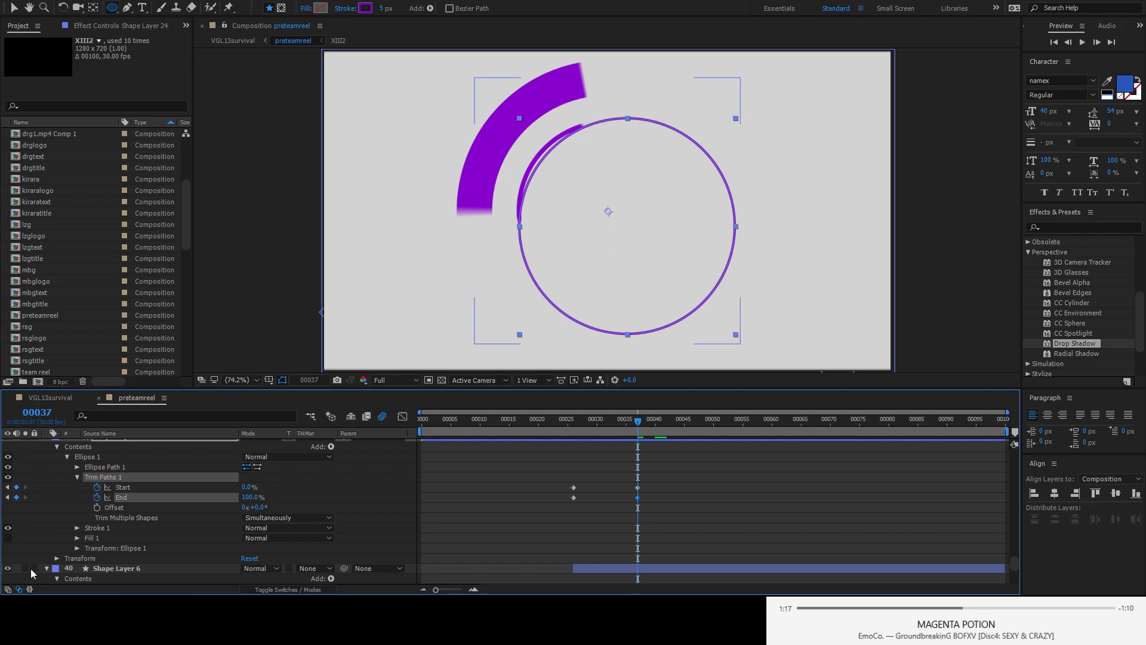
{"action": "left_click", "coordinate": [8, 568]}
{"action": "scroll", "coordinate": [9, 531], "scroll_direction": "up", "scroll_amount": 3}
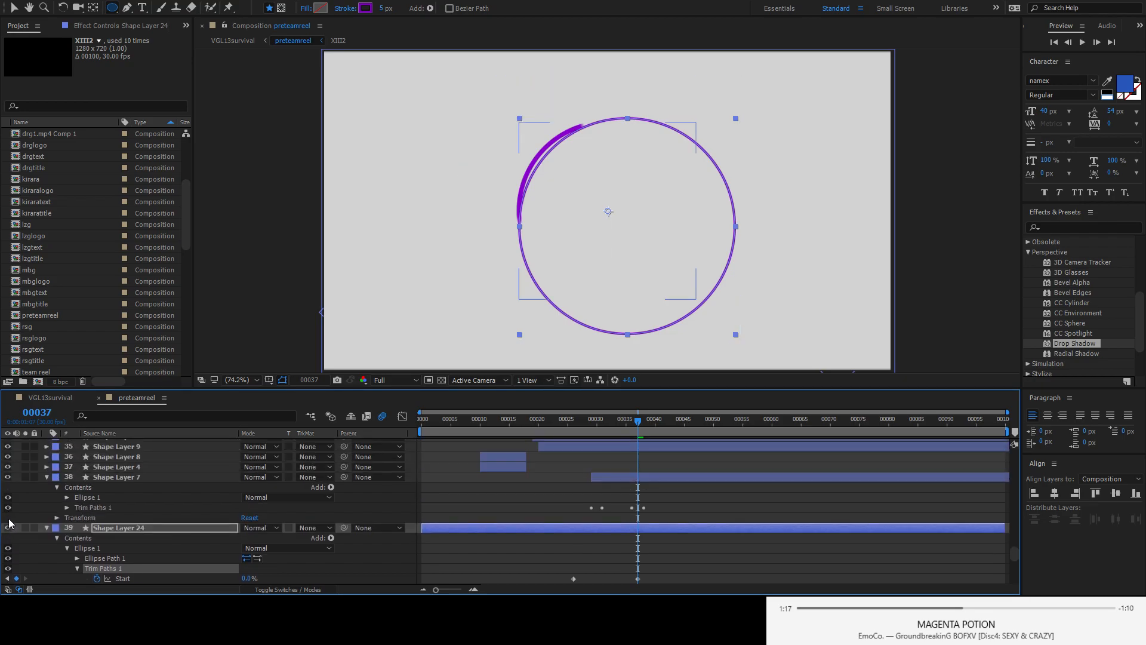
{"action": "scroll", "coordinate": [18, 500], "scroll_direction": "down", "scroll_amount": 3}
{"action": "scroll", "coordinate": [17, 531], "scroll_direction": "up", "scroll_amount": 3}
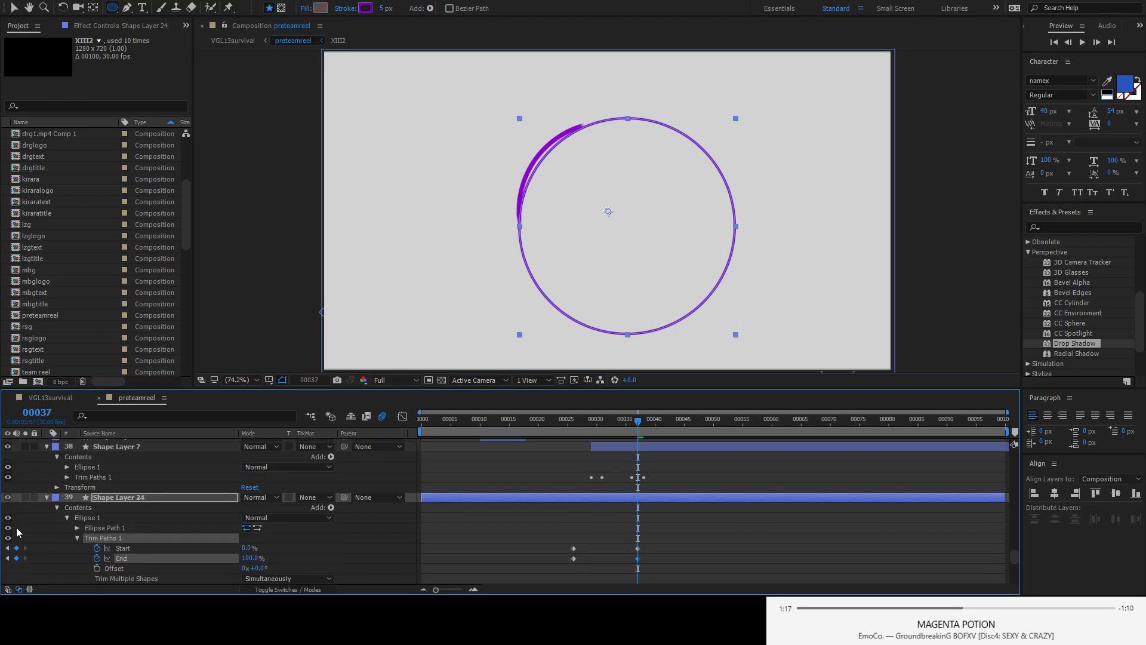
{"action": "left_click", "coordinate": [8, 448]}
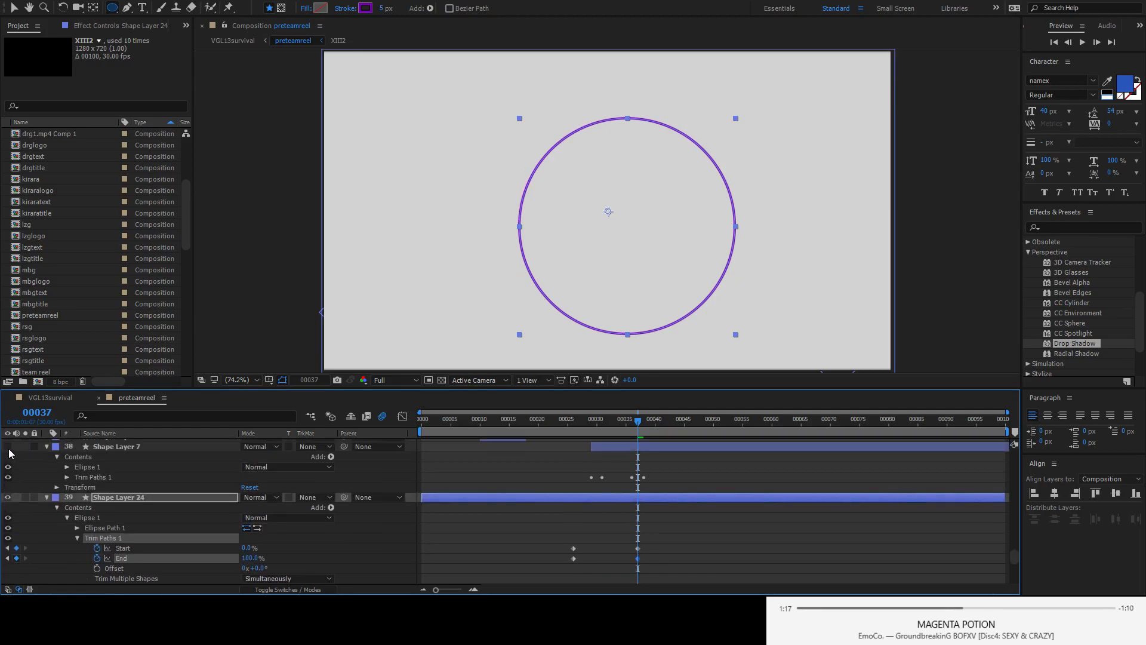
- Set the new circle's Trim Paths End to 0% at frame 26 and delay its first Start keyframe to frame 31
{"action": "left_click", "coordinate": [574, 421]}
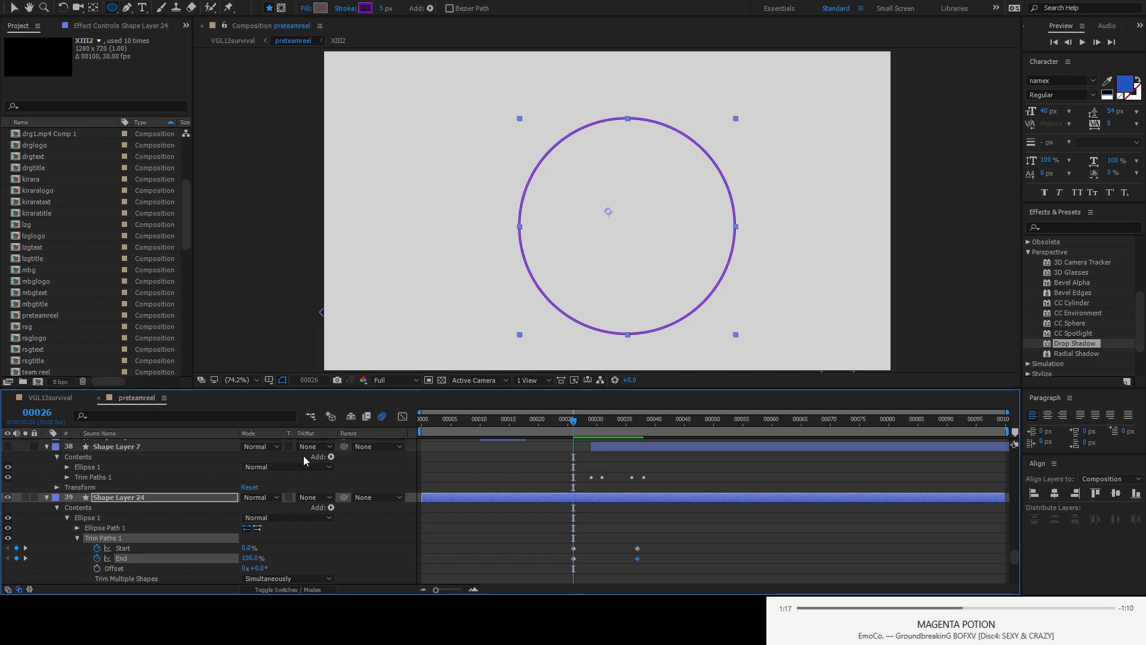
{"action": "left_click_drag", "start_coordinate": [250, 558], "coordinate": [127, 566]}
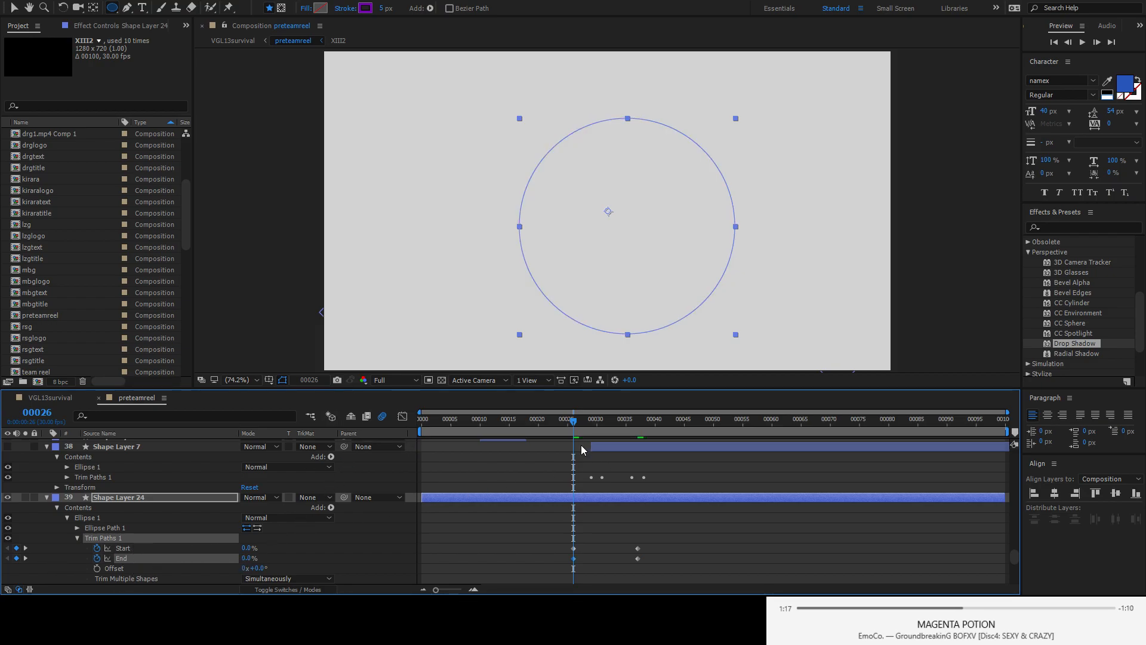
{"action": "mouse_move", "coordinate": [574, 425]}
{"action": "left_mouse_down"}
{"action": "mouse_move", "coordinate": [644, 424]}
{"action": "mouse_move", "coordinate": [607, 426]}
{"action": "left_mouse_up"}
{"action": "left_click_drag", "start_coordinate": [573, 548], "coordinate": [602, 548]}
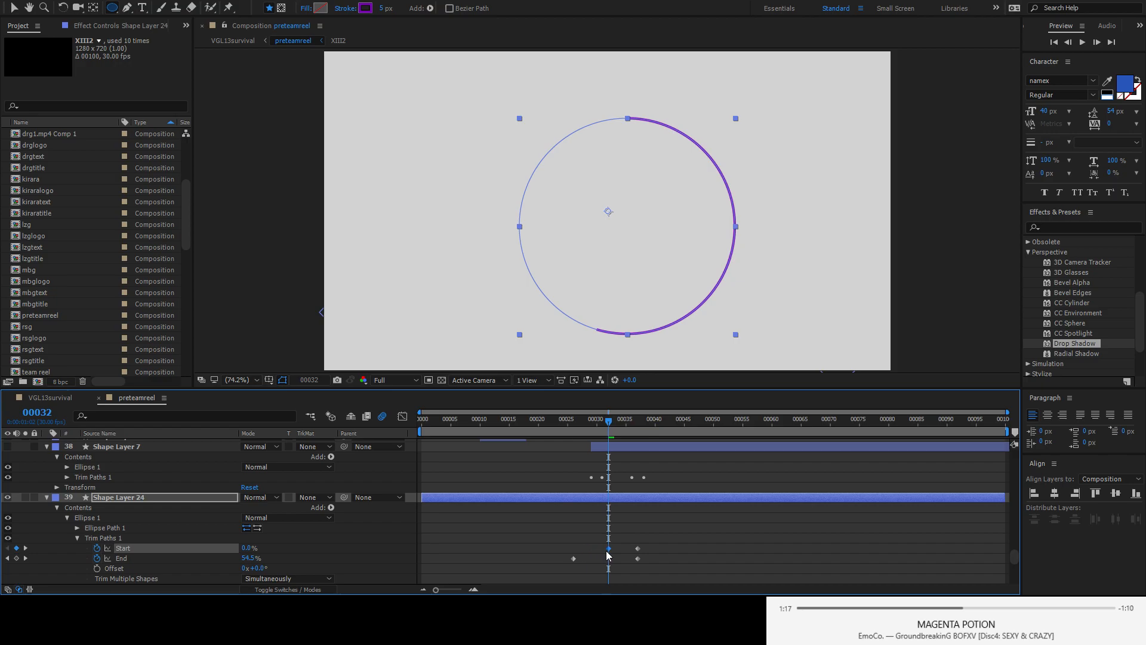
- Set the new circle's Trim Paths Start to 100% at frame 37 and scrub back to frame 33
{"action": "left_click_drag", "start_coordinate": [614, 429], "coordinate": [637, 427]}
{"action": "left_click_drag", "start_coordinate": [248, 548], "coordinate": [371, 548]}
{"action": "left_click_drag", "start_coordinate": [637, 421], "coordinate": [614, 439]}
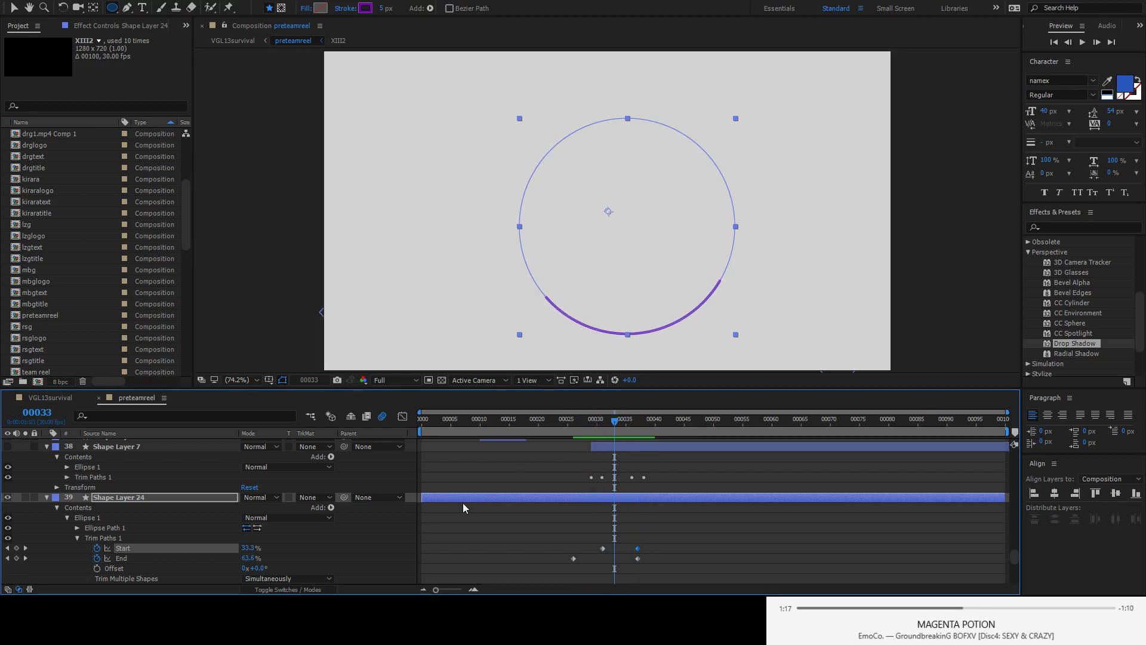
- Show Shape Layer 7 again, compare its arc with the demo circle, and delete Shape Layer 24
{"action": "left_click", "coordinate": [7, 445]}
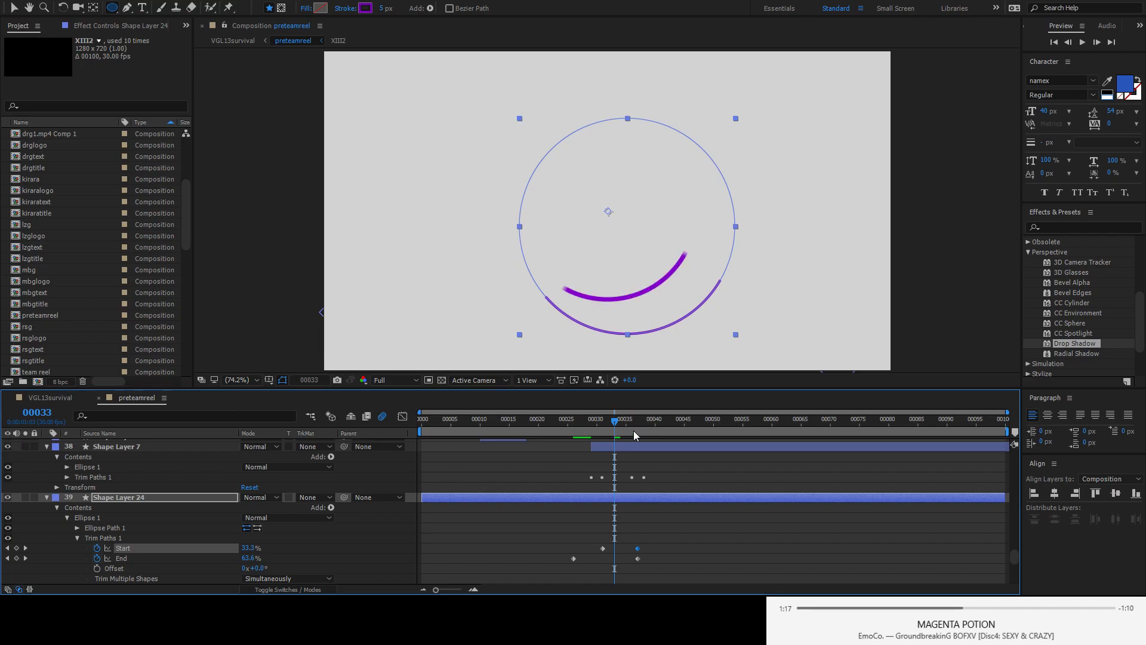
{"action": "left_click_drag", "start_coordinate": [624, 420], "coordinate": [626, 444]}
{"action": "left_click_drag", "start_coordinate": [632, 441], "coordinate": [613, 441]}
{"action": "left_click", "coordinate": [137, 499]}
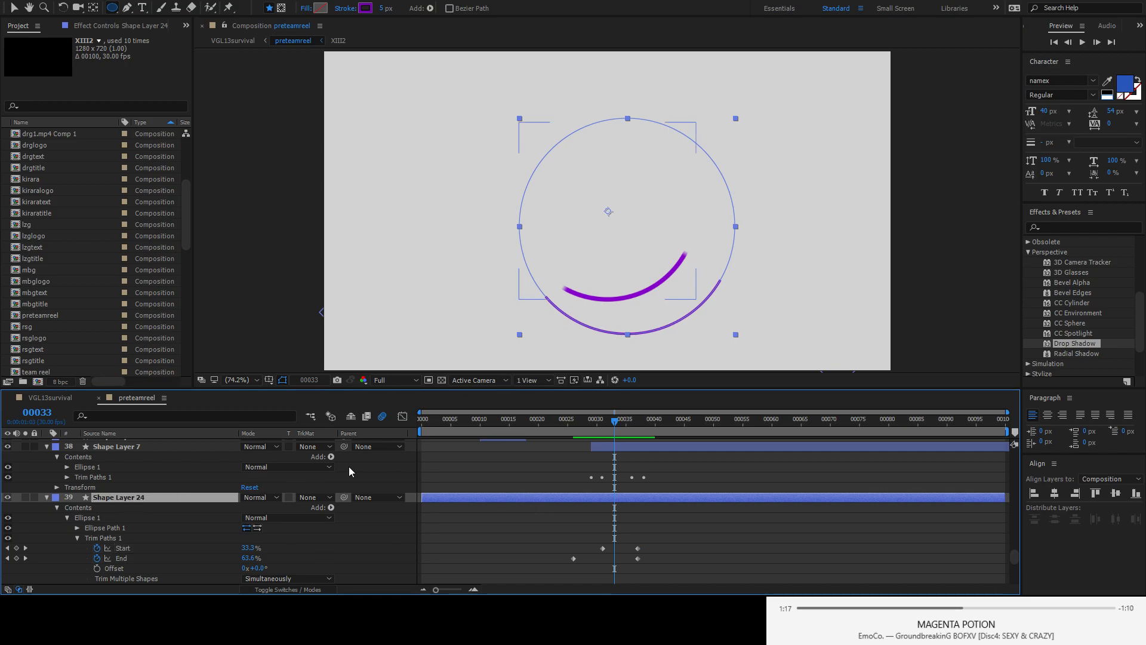
{"action": "key", "text": "Delete"}
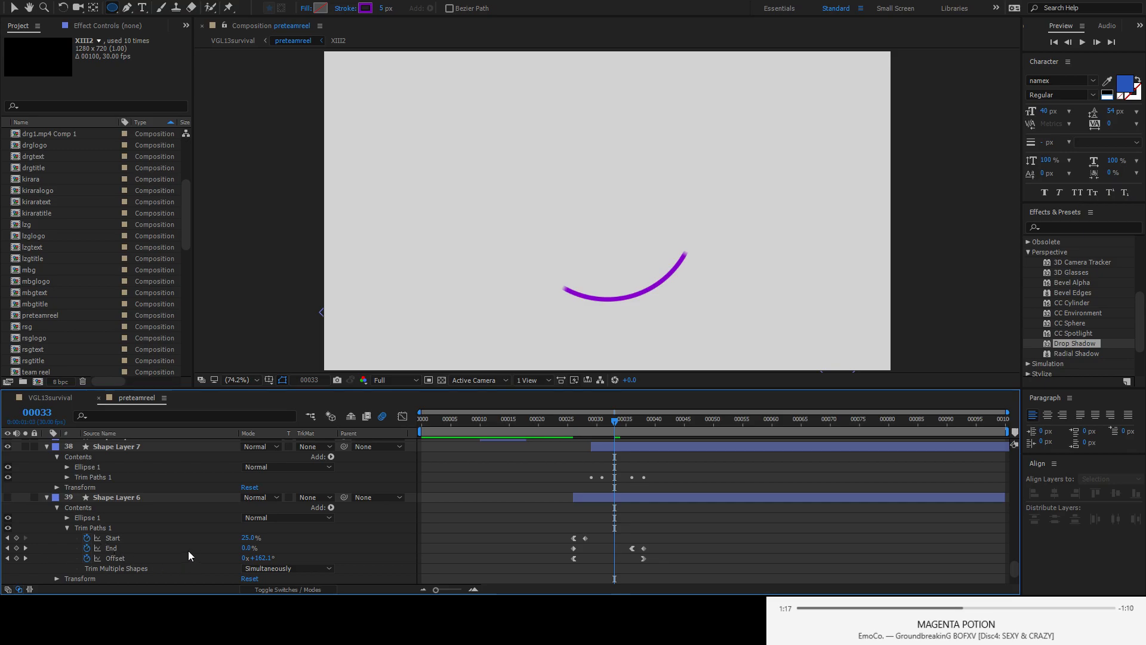
- Show Shape Layer 6 again and scrub from frame 26 to 32 to review how its thick arc moves
{"action": "left_click", "coordinate": [574, 431]}
{"action": "left_click_drag", "start_coordinate": [574, 434], "coordinate": [585, 431]}
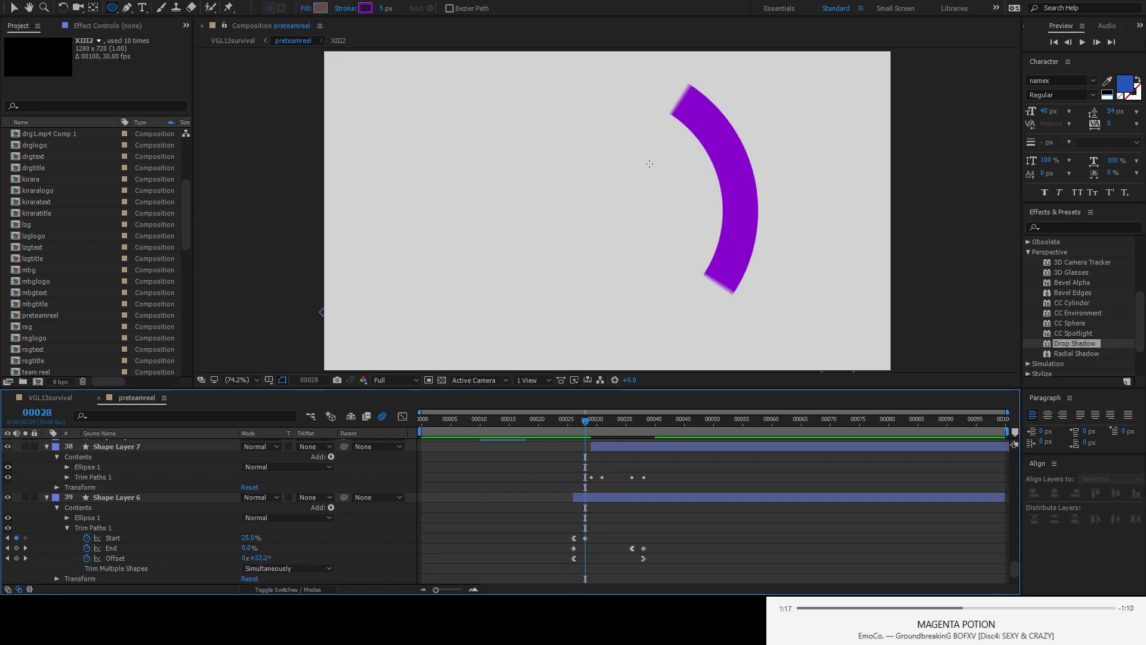
{"action": "left_click", "coordinate": [583, 425]}
{"action": "left_click_drag", "start_coordinate": [584, 425], "coordinate": [609, 448]}
- Try Shape Layer 6's Trim Paths with an unkeyframed Offset of about 73°, and undo both changes
{"action": "left_click", "coordinate": [72, 579]}
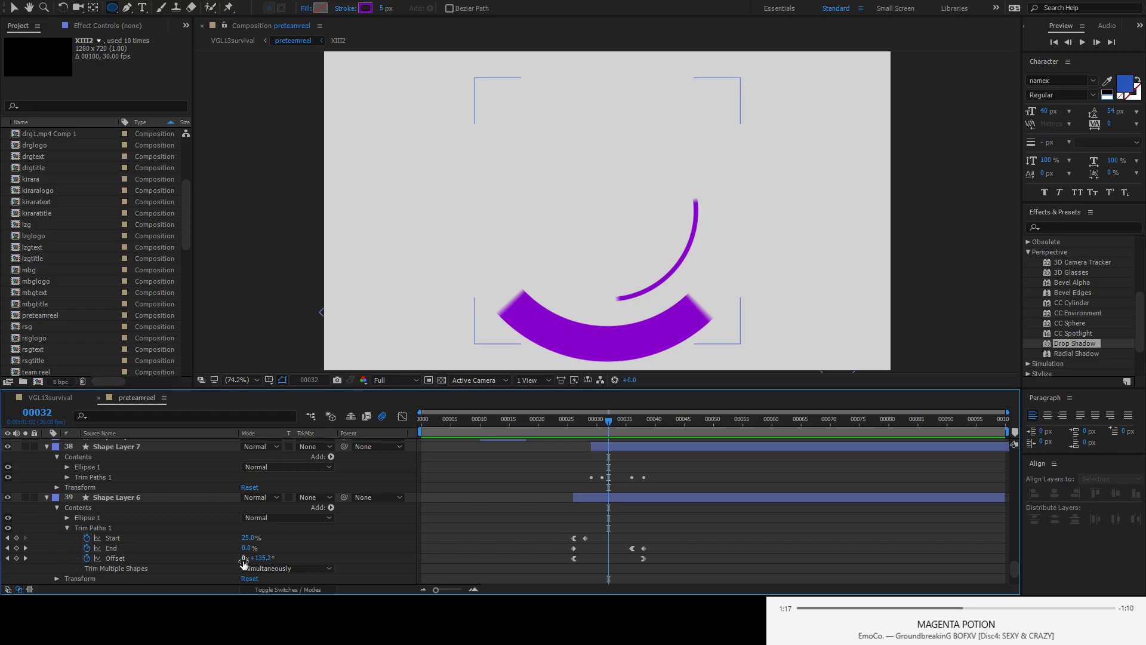
{"action": "left_click", "coordinate": [87, 558]}
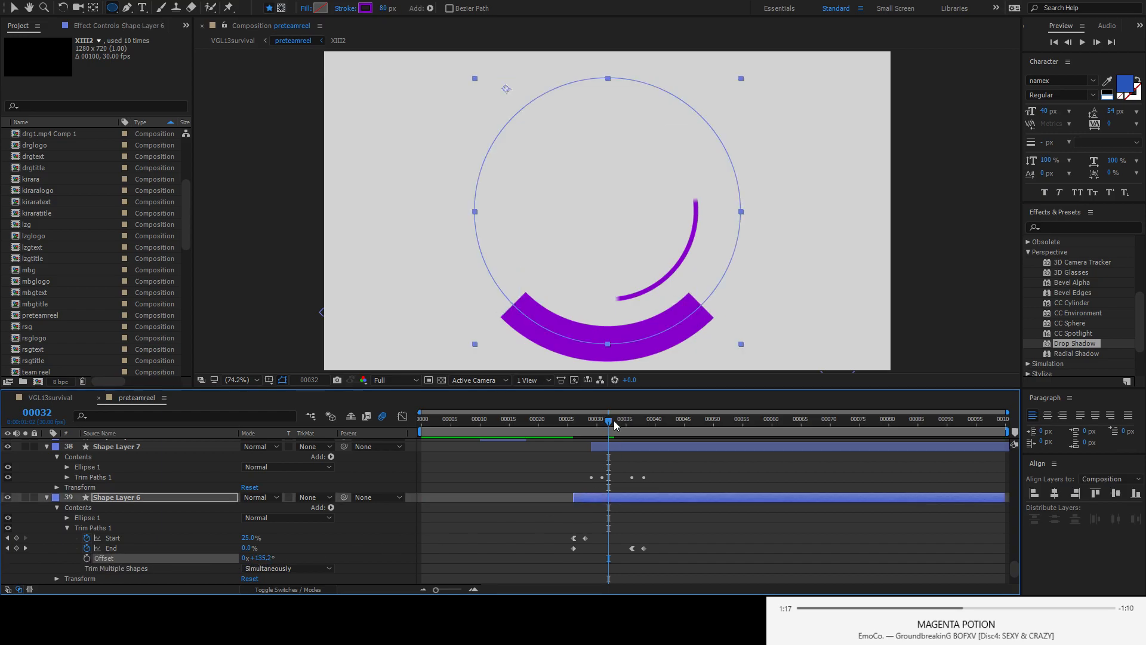
{"action": "left_click_drag", "start_coordinate": [613, 424], "coordinate": [602, 424]}
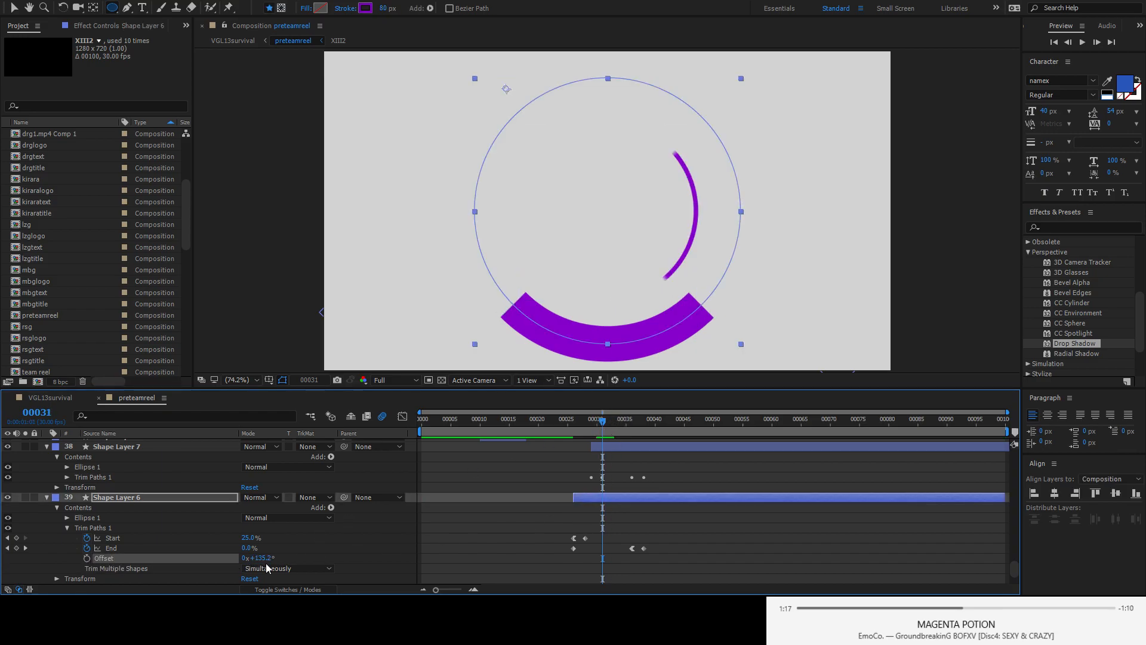
{"action": "mouse_move", "coordinate": [260, 564]}
{"action": "left_mouse_down"}
{"action": "mouse_move", "coordinate": [343, 583]}
{"action": "mouse_move", "coordinate": [256, 583]}
{"action": "mouse_move", "coordinate": [272, 583]}
{"action": "left_mouse_up"}
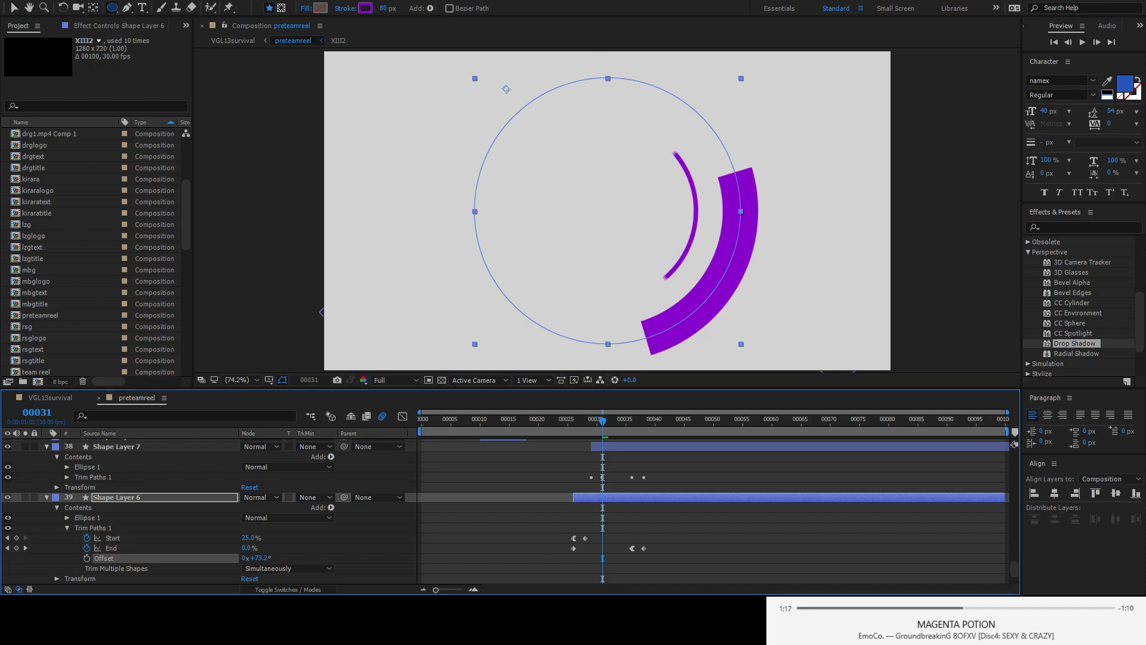
{"action": "key", "text": "ctrl+z"}
{"action": "key", "text": "ctrl+z"}
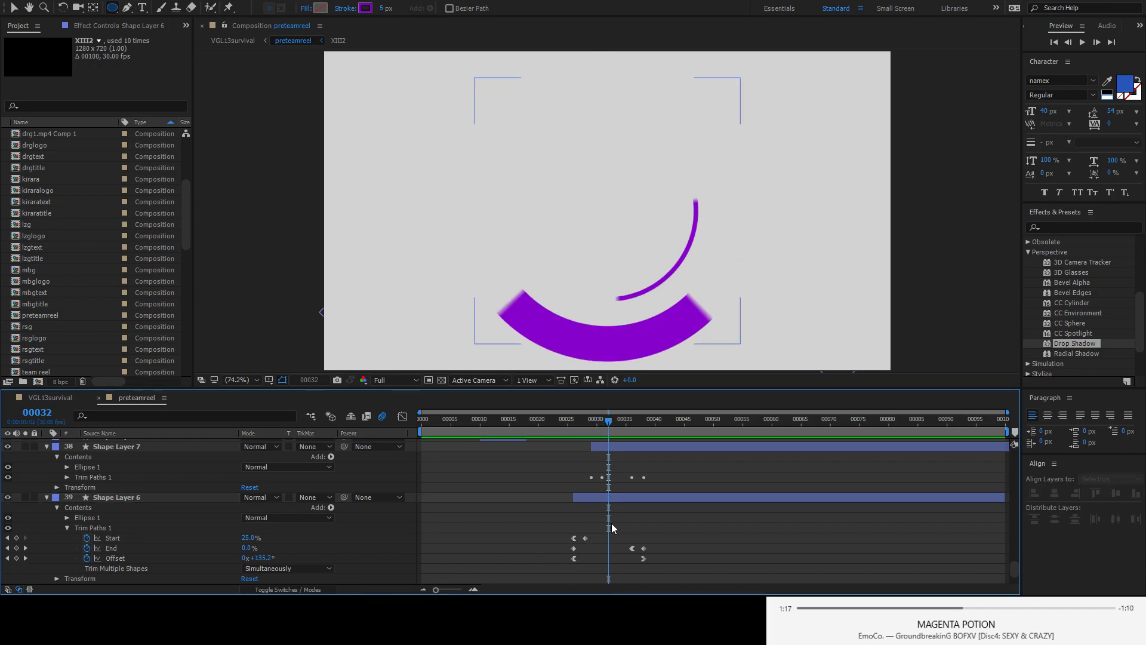
- Scrub from frame 26 to 38 to review both purple arcs with their Offset animation
{"action": "left_click", "coordinate": [577, 432]}
{"action": "left_click_drag", "start_coordinate": [578, 434], "coordinate": [643, 457]}
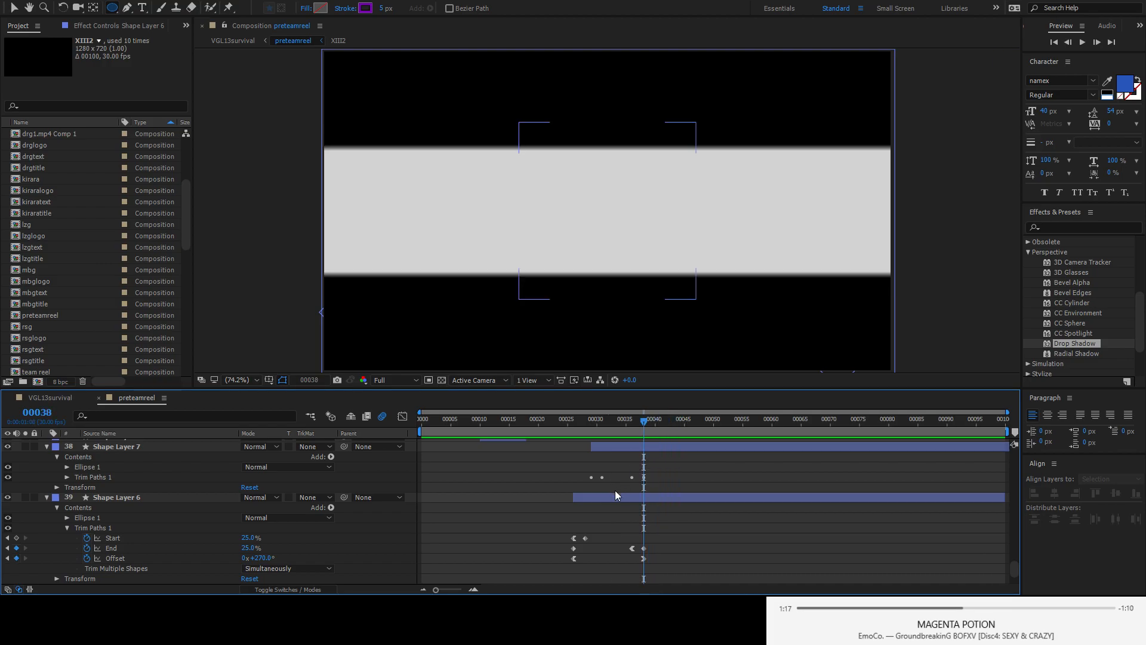
- Look through the layer stack, including the empty text layer and Shape Layer 7, for the source of the black bars
{"action": "left_click", "coordinate": [14, 9]}
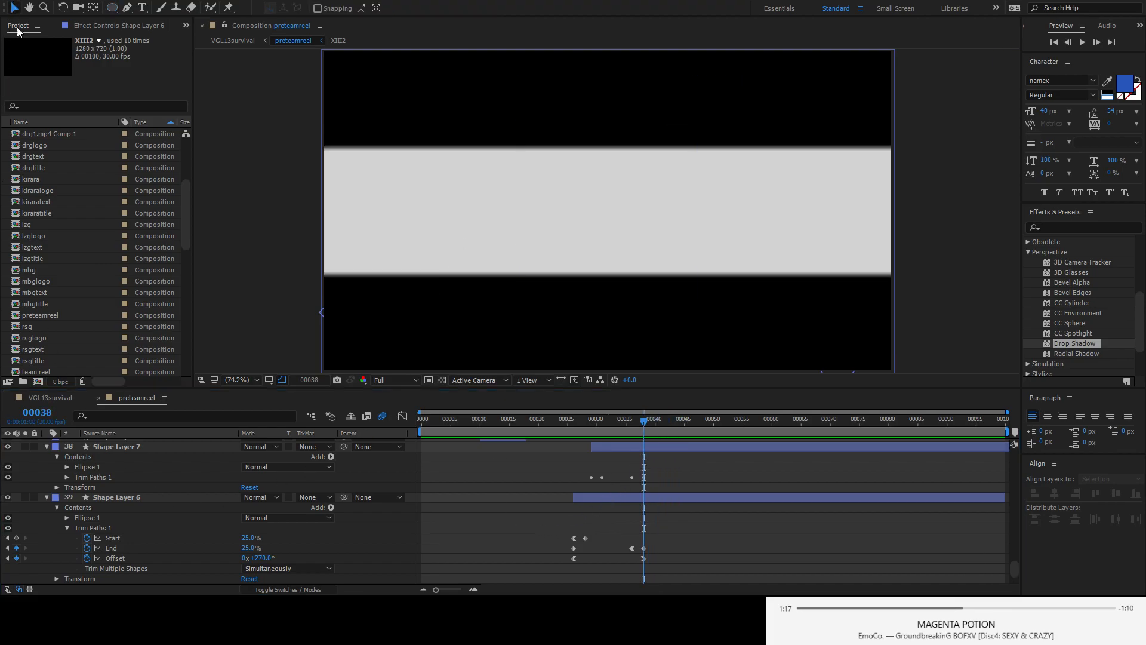
{"action": "scroll", "coordinate": [647, 492], "scroll_direction": "up", "scroll_amount": 10}
{"action": "scroll", "coordinate": [647, 492], "scroll_direction": "up", "scroll_amount": 10}
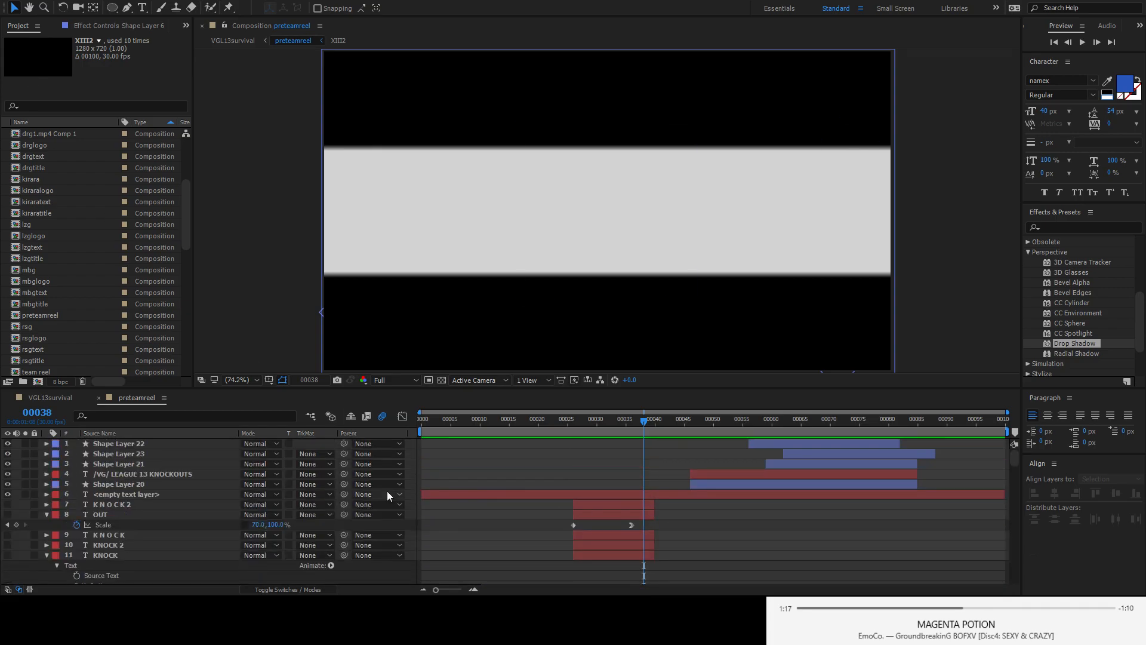
{"action": "left_click", "coordinate": [161, 494]}
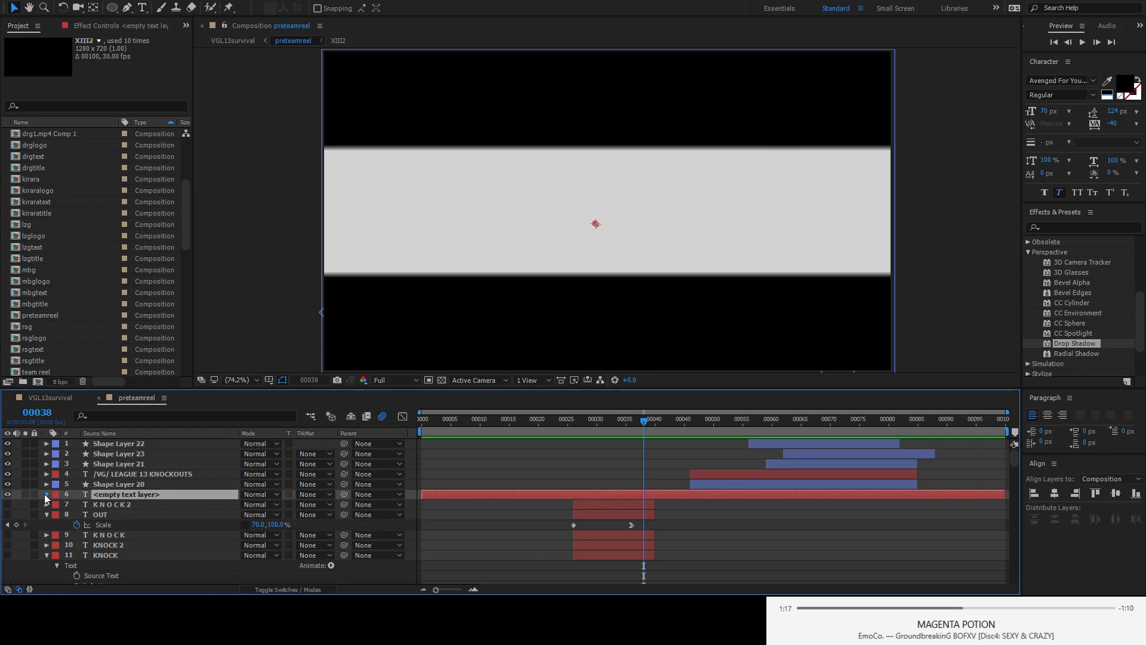
{"action": "left_click", "coordinate": [46, 495]}
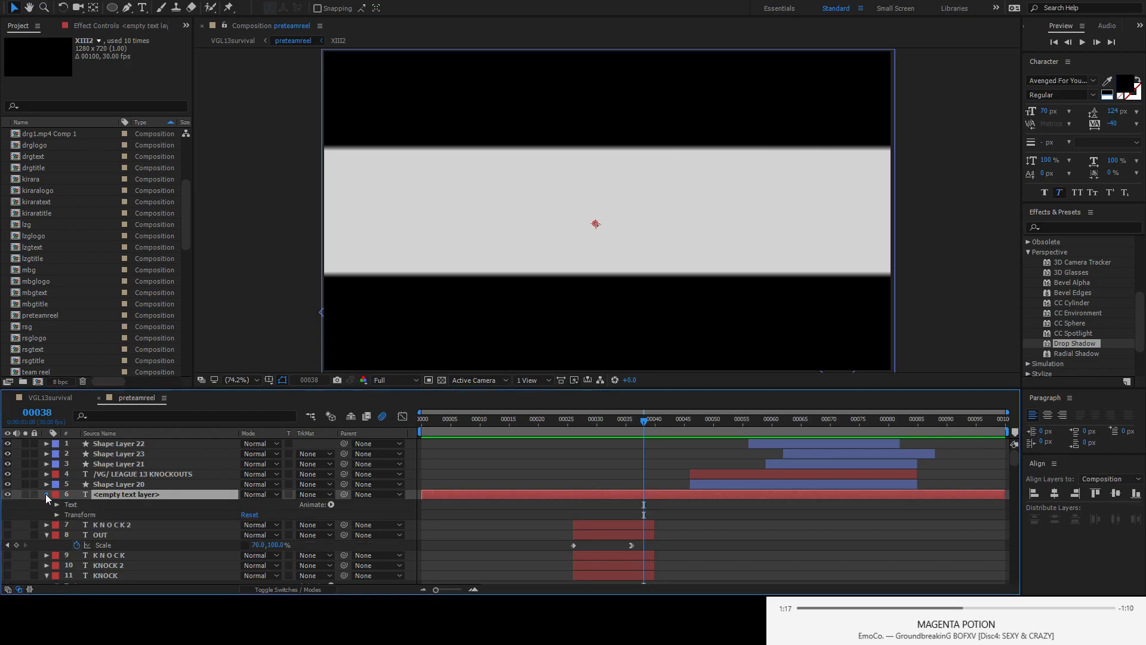
{"action": "left_click", "coordinate": [46, 493]}
{"action": "scroll", "coordinate": [603, 513], "scroll_direction": "down", "scroll_amount": 5}
{"action": "scroll", "coordinate": [603, 511], "scroll_direction": "down", "scroll_amount": 12}
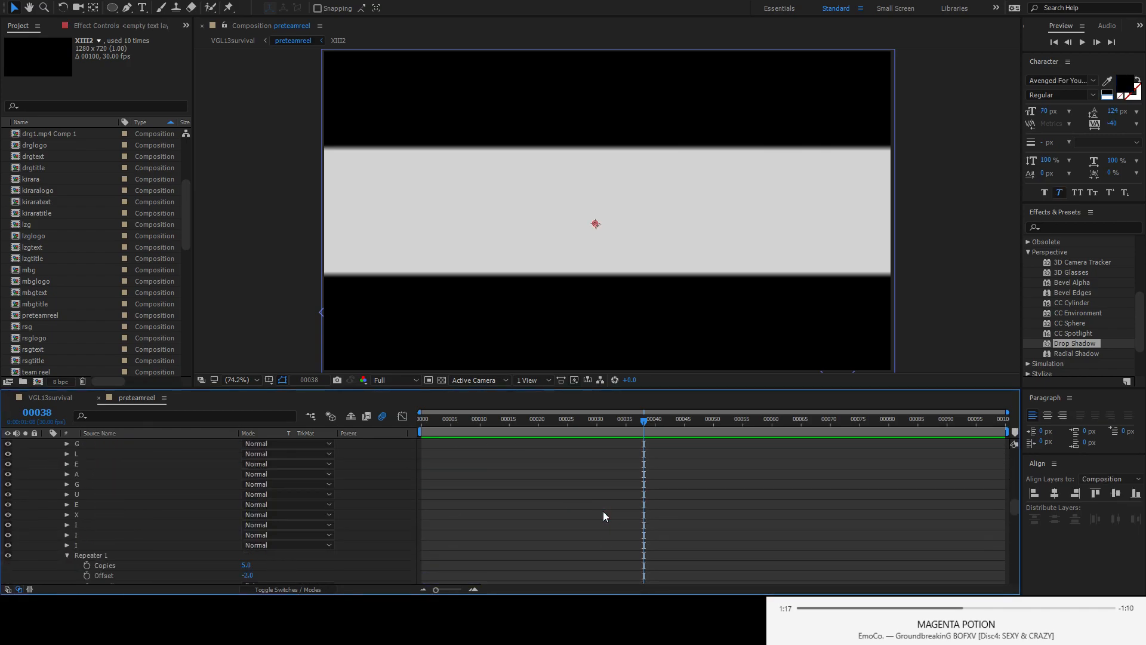
{"action": "scroll", "coordinate": [602, 511], "scroll_direction": "down", "scroll_amount": 5}
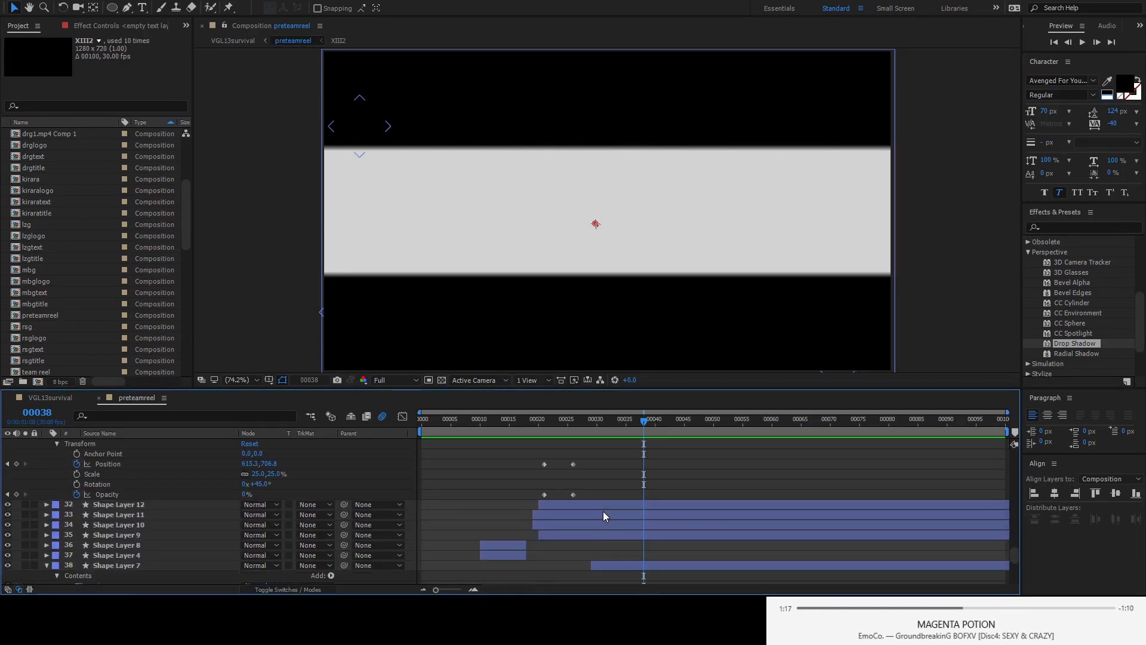
{"action": "left_click", "coordinate": [127, 475]}
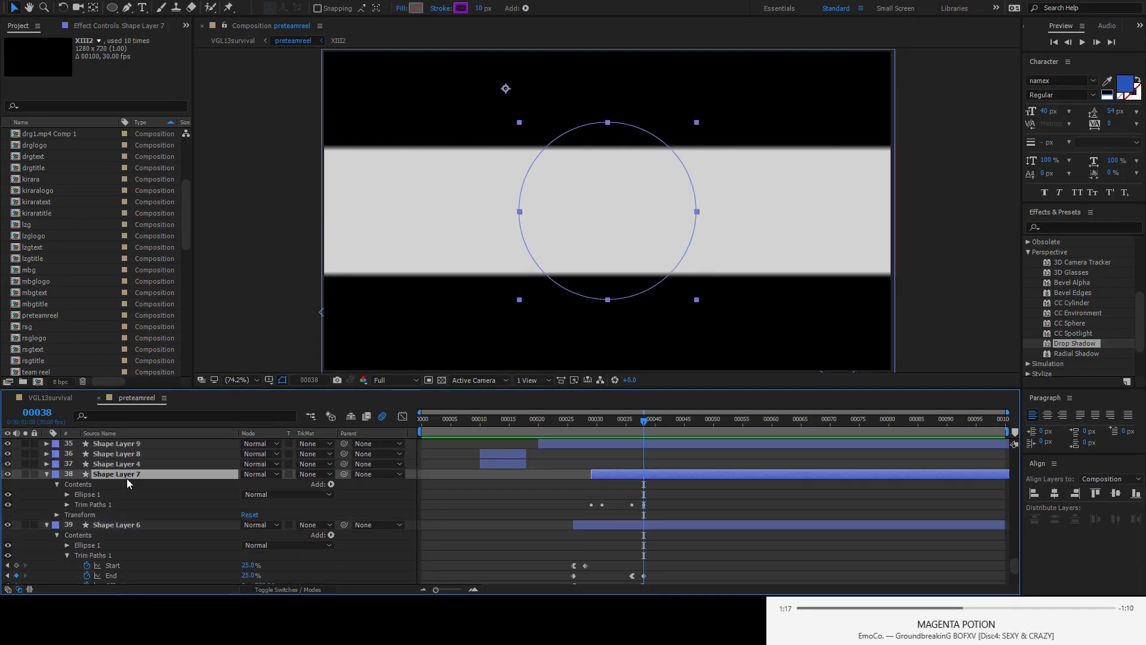
{"action": "scroll", "coordinate": [229, 493], "scroll_direction": "down", "scroll_amount": 3}
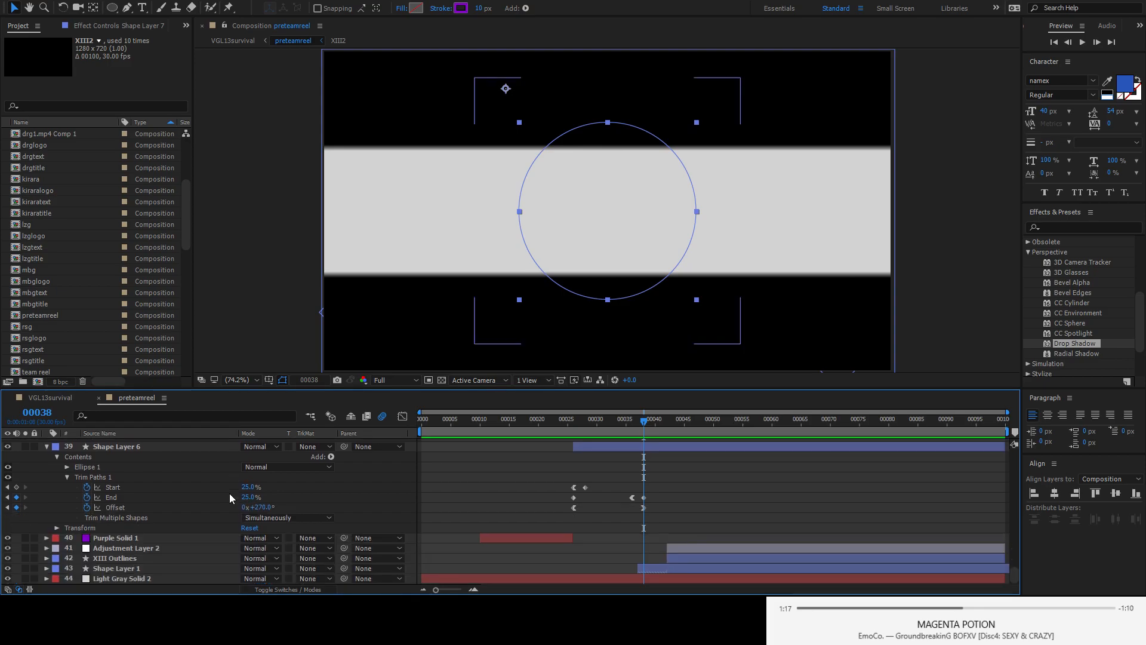
- Expand Shape Layer 1's masks and scrub to frame 43 to examine how Mask 1 and Mask 2 close the black bars
{"action": "left_click", "coordinate": [129, 567]}
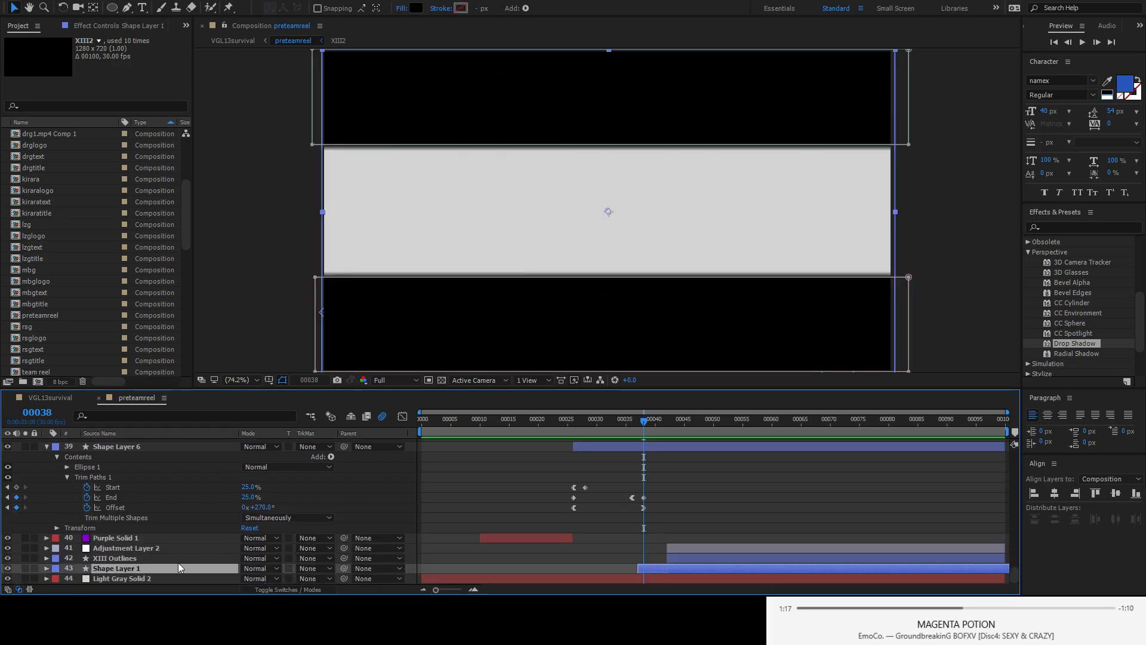
{"action": "left_click", "coordinate": [46, 567]}
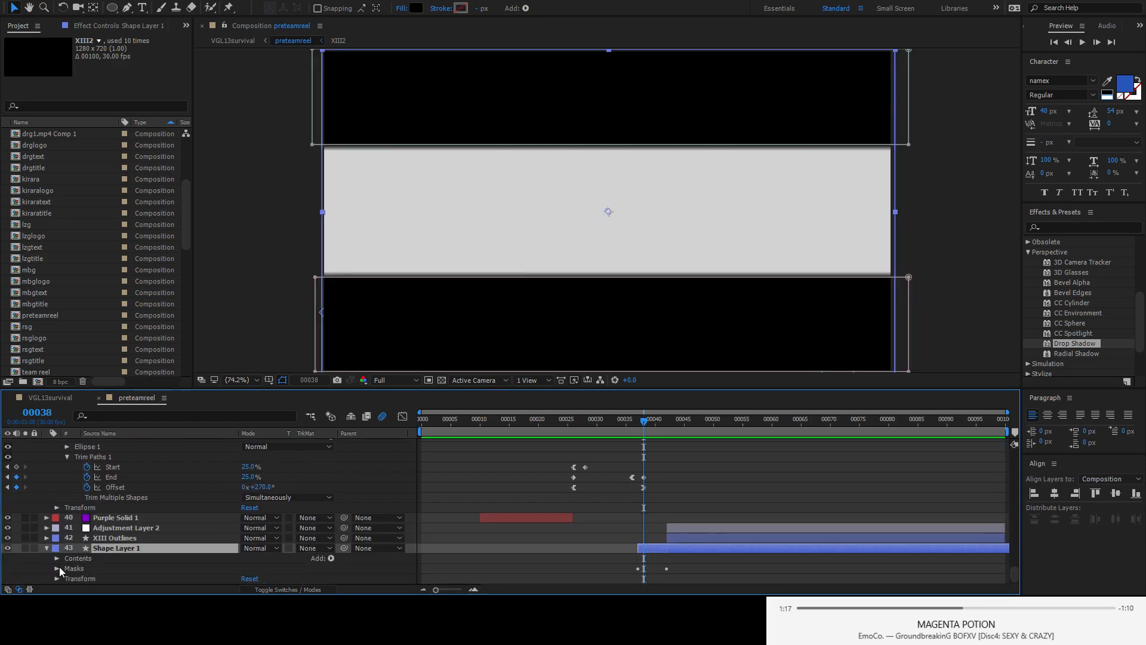
{"action": "left_click", "coordinate": [57, 567]}
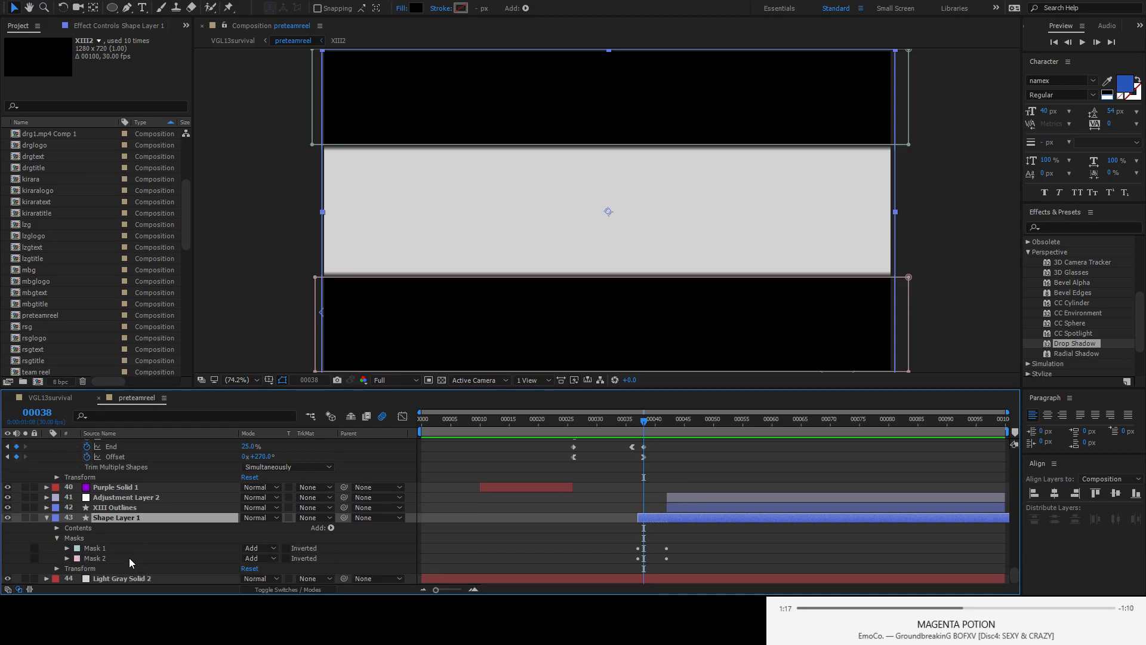
{"action": "left_click", "coordinate": [96, 550]}
{"action": "left_click", "coordinate": [96, 558]}
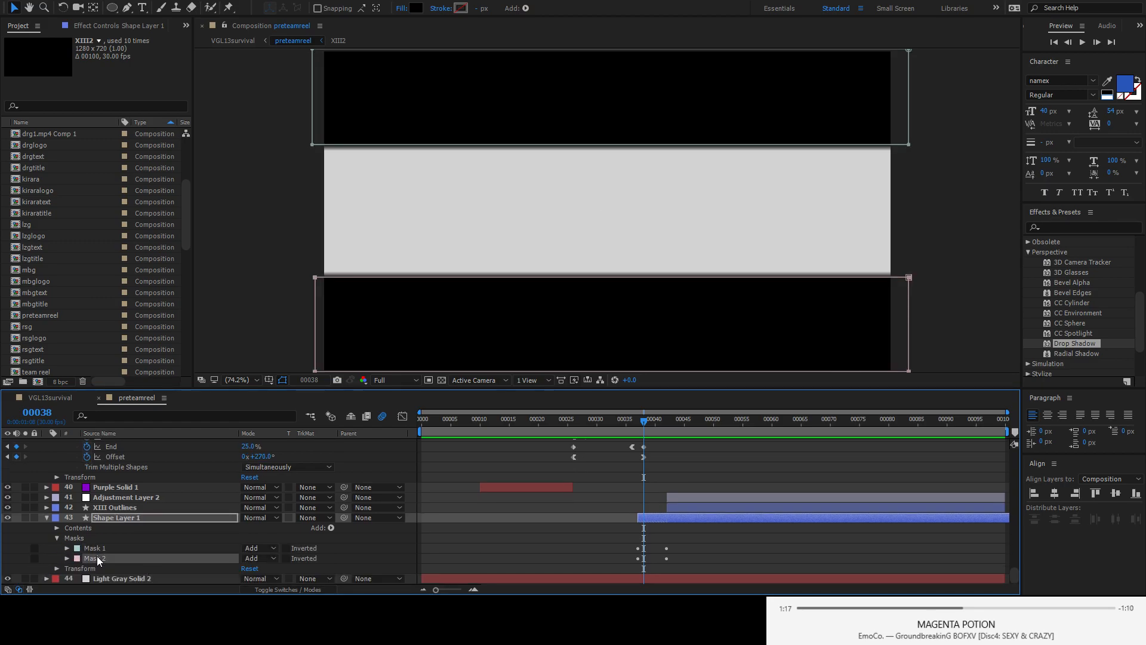
{"action": "left_click_drag", "start_coordinate": [640, 419], "coordinate": [672, 436]}
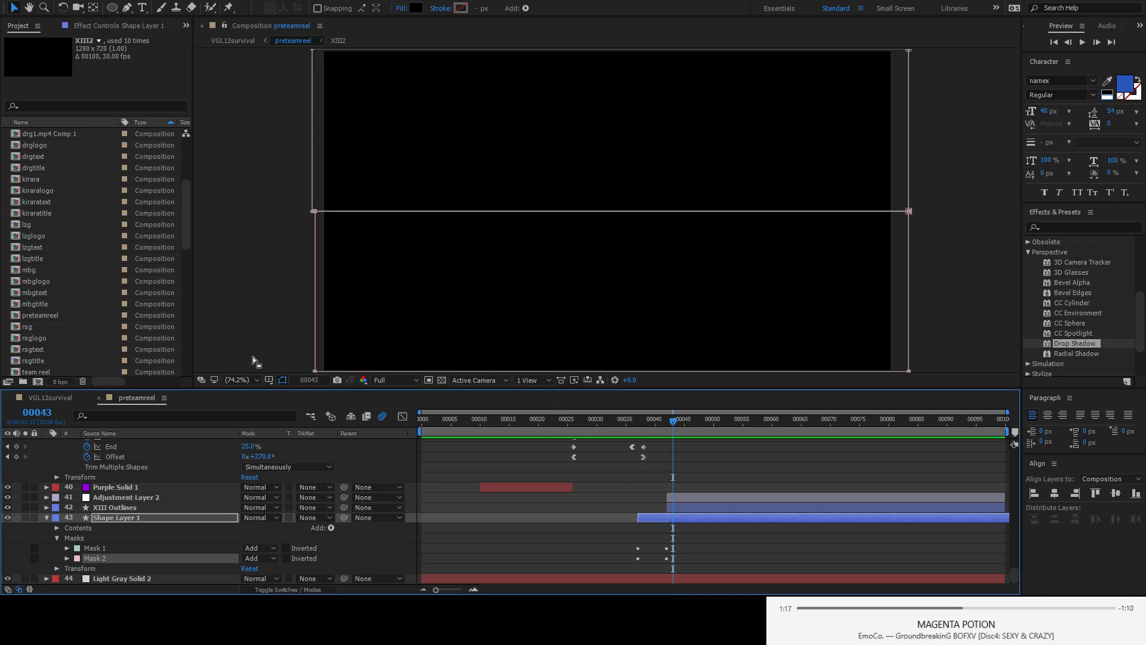
- Select XIII Outlines and scrub to frame 75 to examine how the purple XIII characters enter
{"action": "mouse_move", "coordinate": [672, 423]}
{"action": "left_mouse_down"}
{"action": "mouse_move", "coordinate": [661, 423]}
{"action": "mouse_move", "coordinate": [958, 431]}
{"action": "mouse_move", "coordinate": [681, 433]}
{"action": "left_mouse_up"}
{"action": "left_click", "coordinate": [137, 507]}
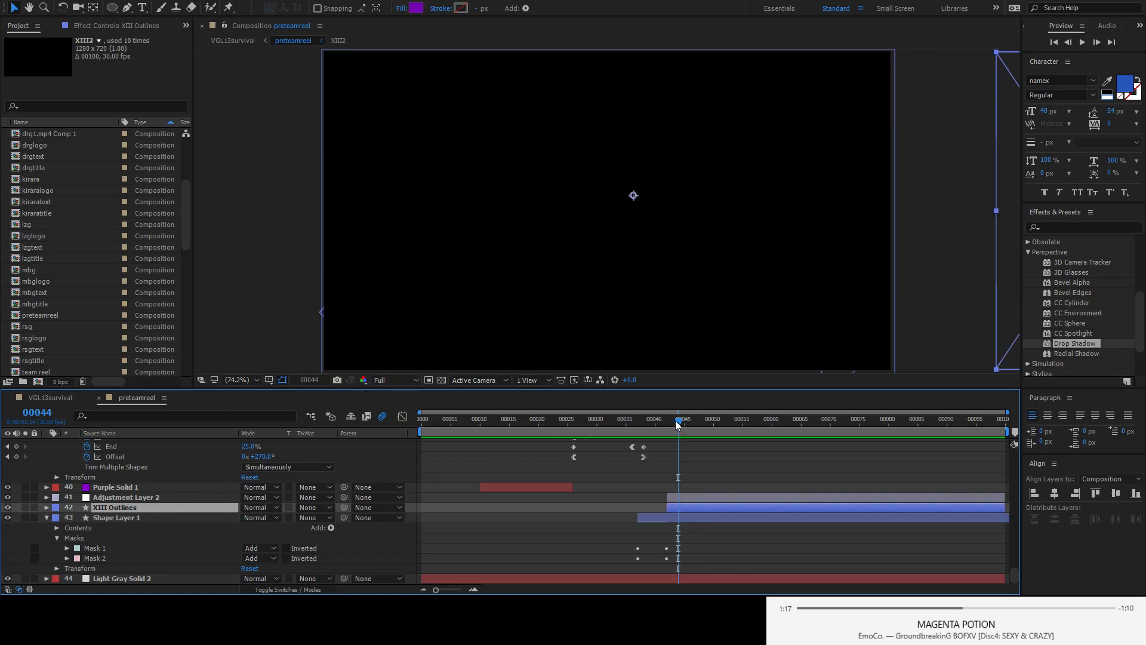
{"action": "left_click_drag", "start_coordinate": [682, 425], "coordinate": [681, 459]}
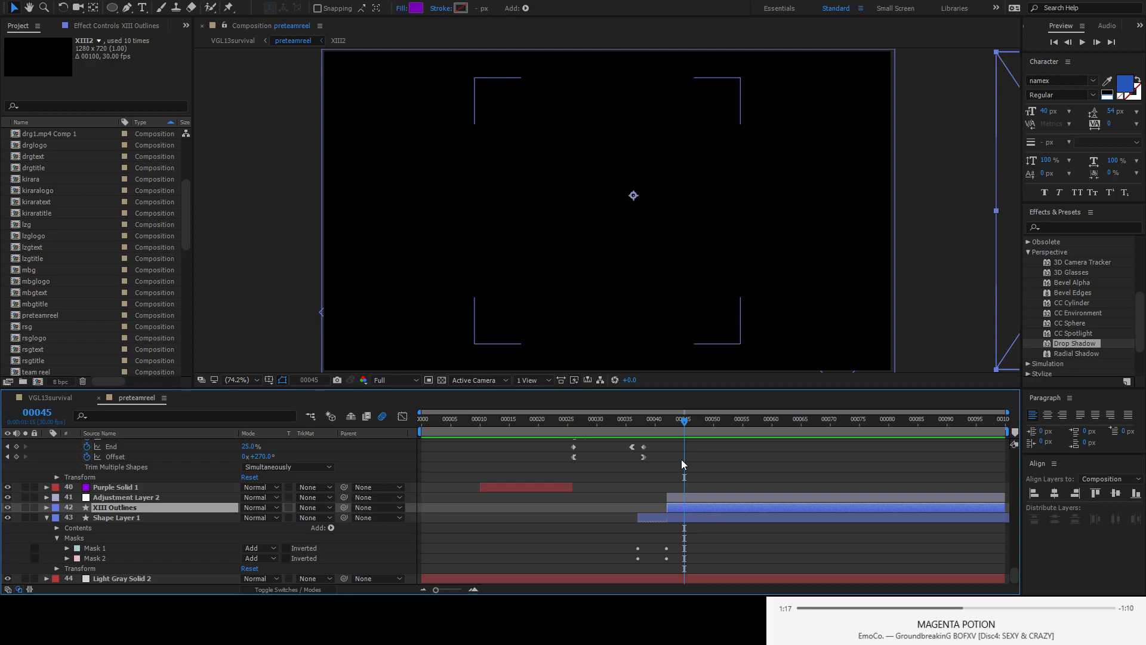
{"action": "left_click_drag", "start_coordinate": [683, 428], "coordinate": [705, 429]}
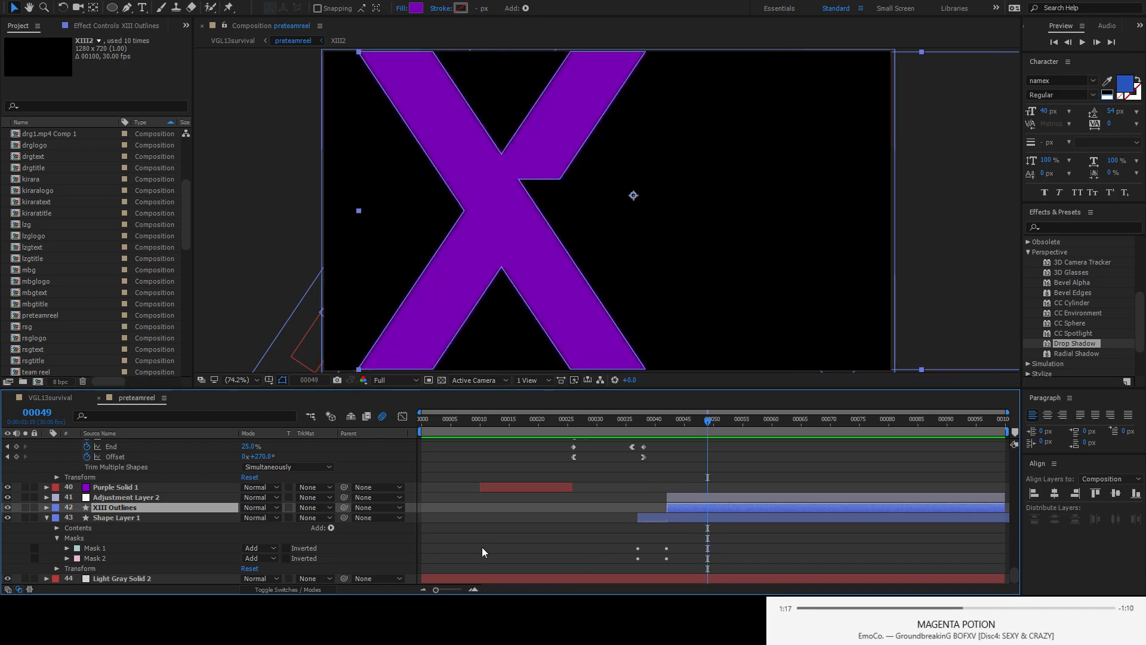
{"action": "left_click", "coordinate": [516, 517]}
{"action": "left_click_drag", "start_coordinate": [704, 425], "coordinate": [859, 426]}
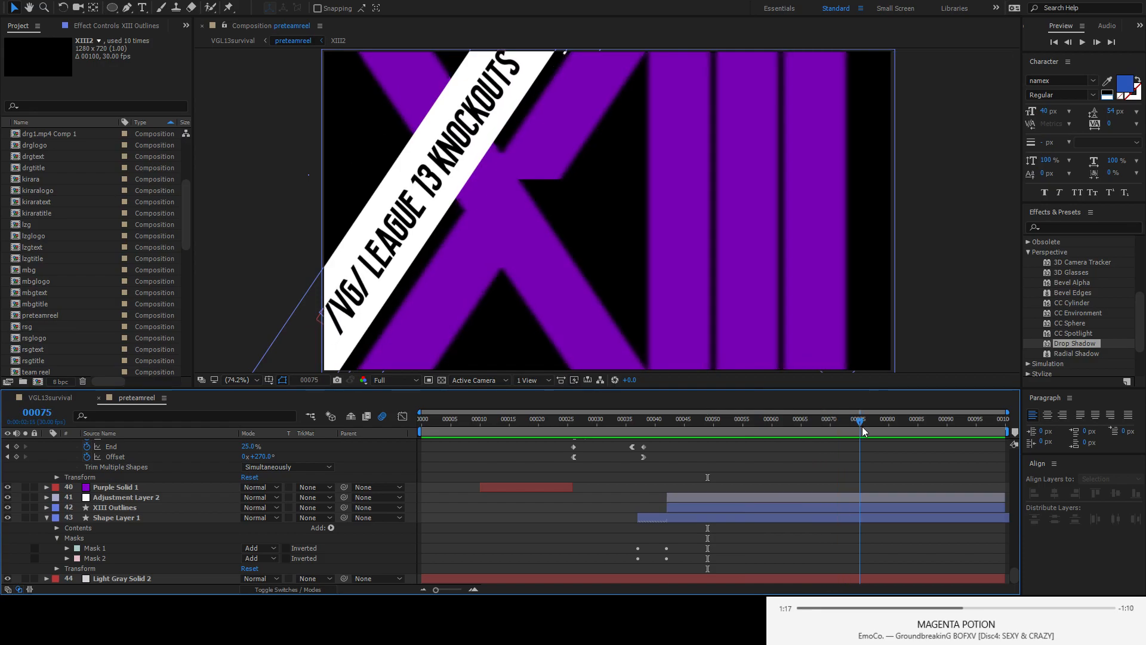
- Expand the contents of XIII Outlines to inspect each character's keyframes and select the X group
{"action": "left_click", "coordinate": [114, 507]}
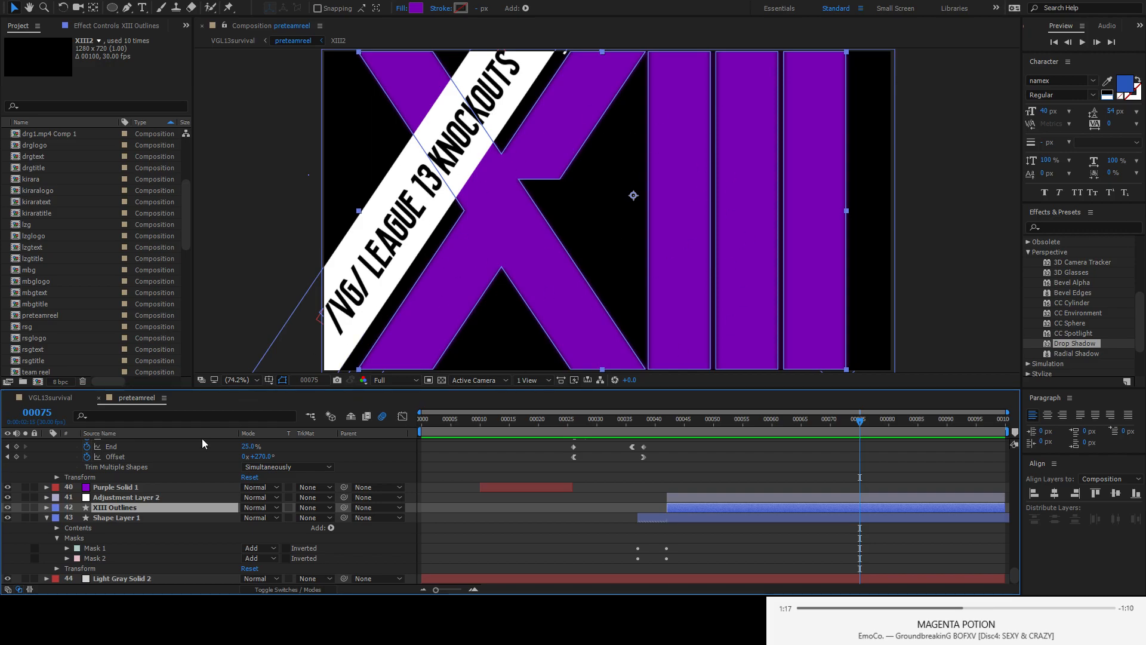
{"action": "left_click", "coordinate": [47, 508]}
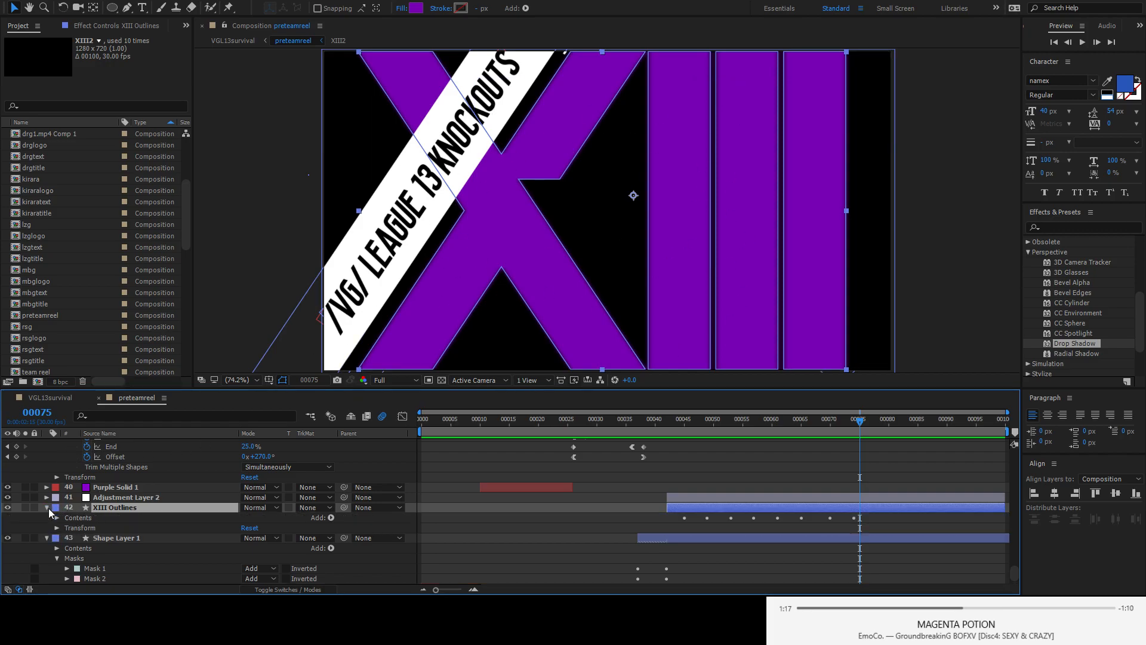
{"action": "left_click", "coordinate": [56, 518]}
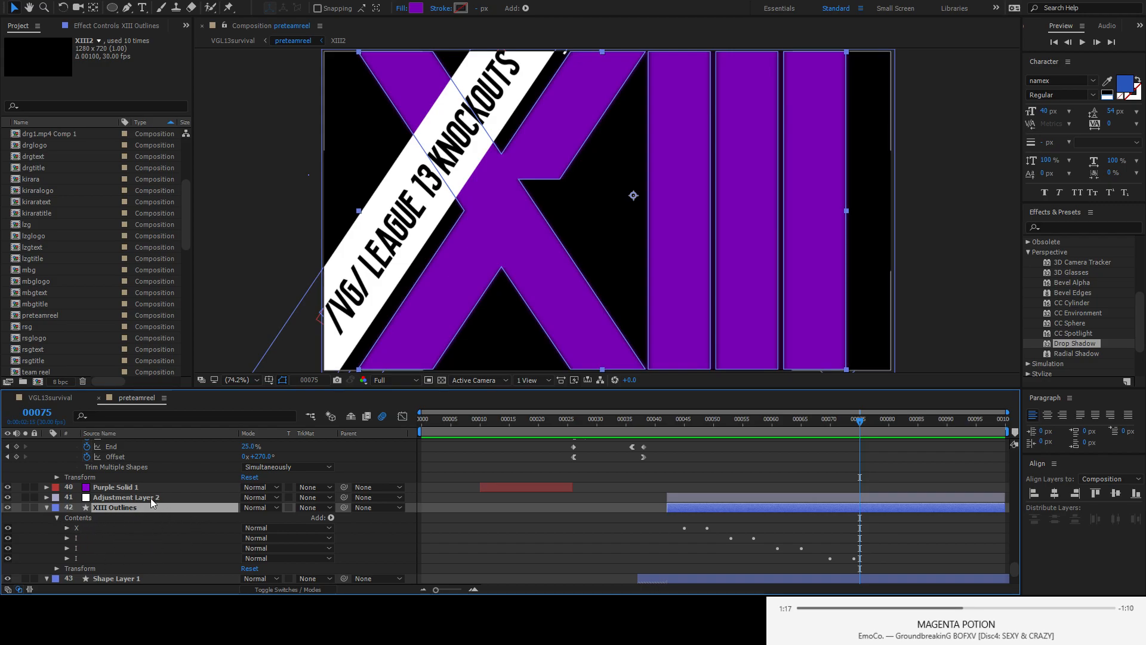
{"action": "left_click", "coordinate": [101, 527]}
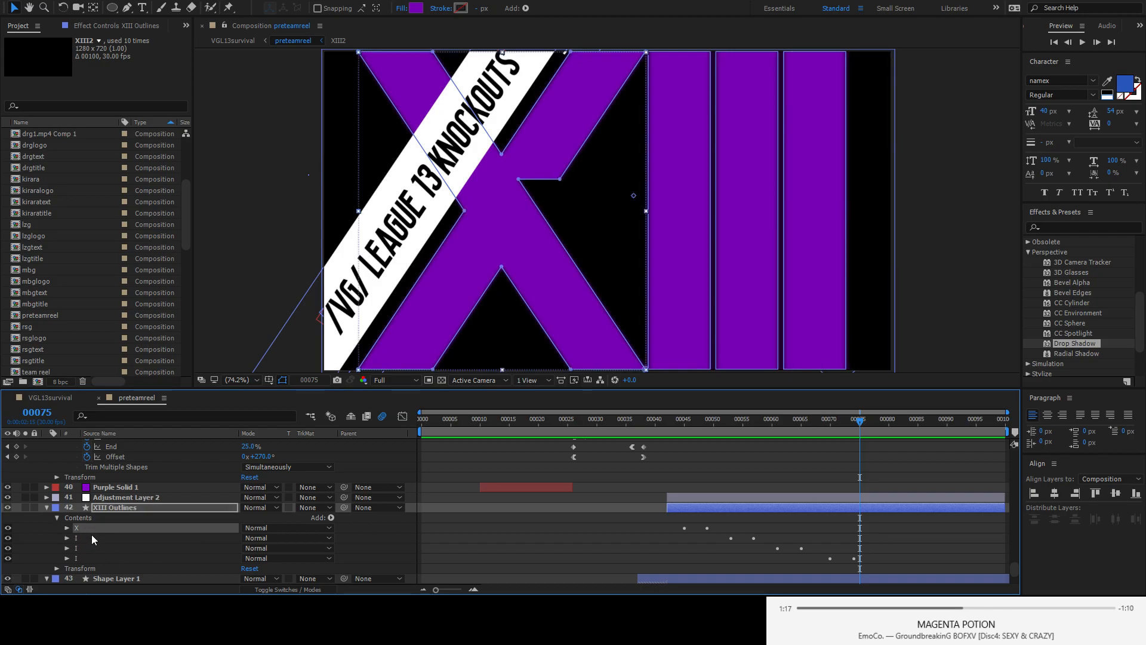
- Select the X and the three I groups of XIII Outlines one after another to examine which character each holds
{"action": "left_click", "coordinate": [92, 537]}
{"action": "left_click", "coordinate": [94, 548]}
{"action": "left_click", "coordinate": [93, 556]}
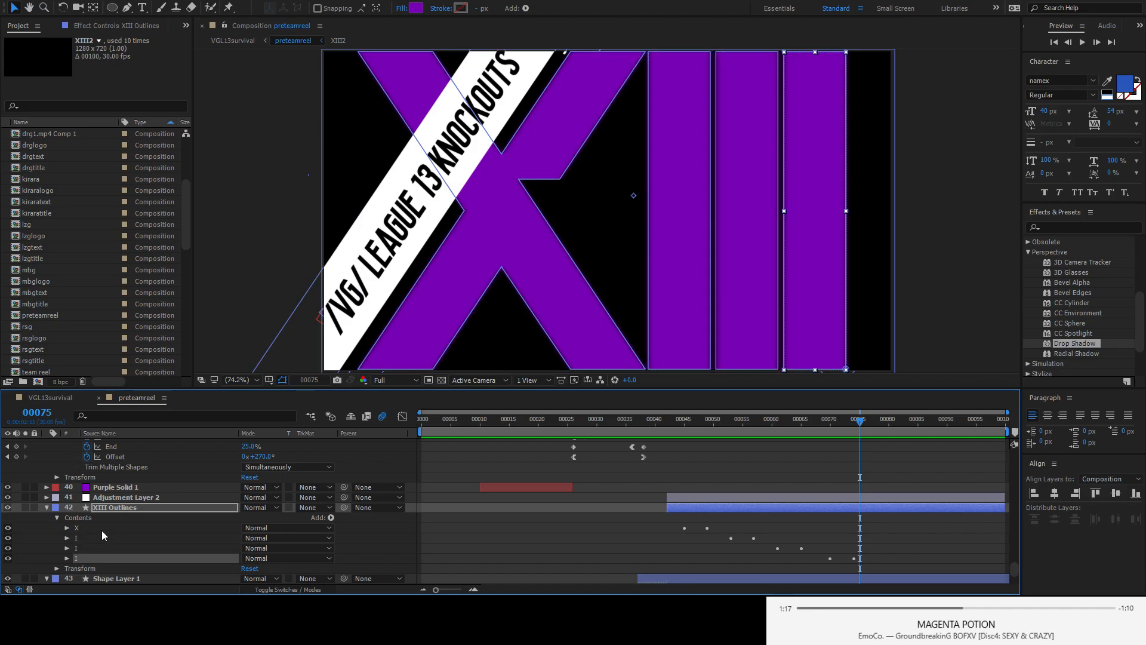
{"action": "left_click", "coordinate": [88, 531]}
{"action": "left_click", "coordinate": [83, 537]}
{"action": "left_click", "coordinate": [89, 548]}
{"action": "left_click", "coordinate": [92, 556]}
{"action": "left_click", "coordinate": [103, 534]}
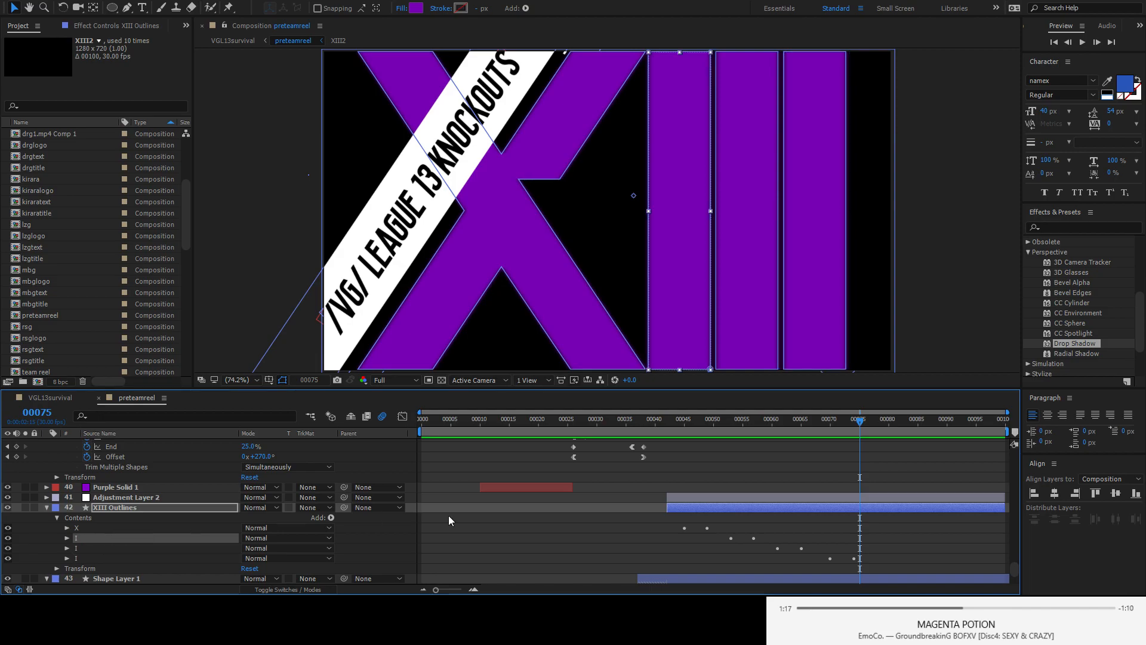
- Expand the X group's transform and scrub across its Position keyframes to examine how the X slides in
{"action": "left_click", "coordinate": [67, 528]}
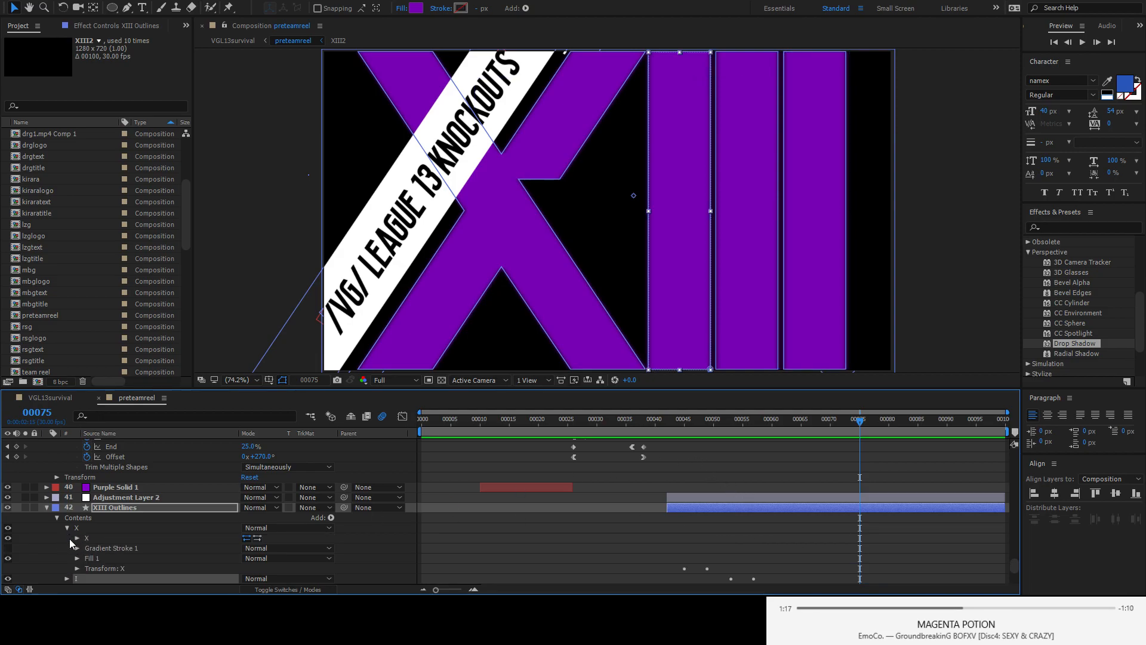
{"action": "scroll", "coordinate": [70, 542], "scroll_direction": "down", "scroll_amount": 1}
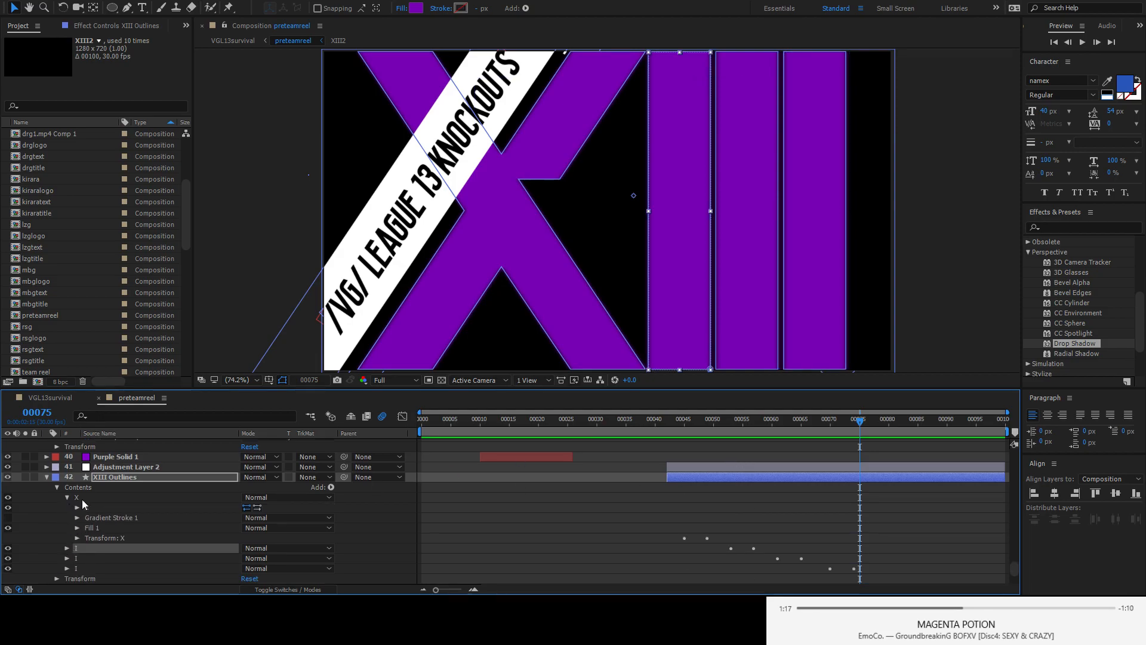
{"action": "left_click", "coordinate": [76, 537]}
{"action": "scroll", "coordinate": [79, 532], "scroll_direction": "down", "scroll_amount": 3}
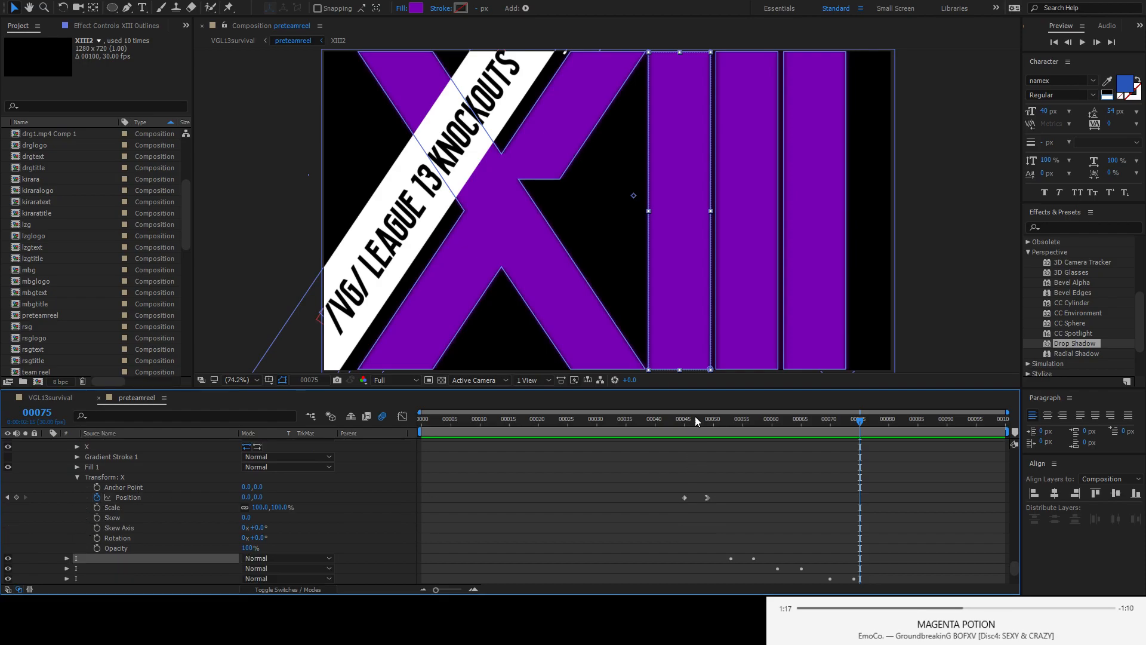
{"action": "left_click_drag", "start_coordinate": [673, 423], "coordinate": [713, 443]}
- Switch to the VGL13survival composition and play back the preteamreel section to watch the XIII entrance
{"action": "left_click", "coordinate": [61, 398]}
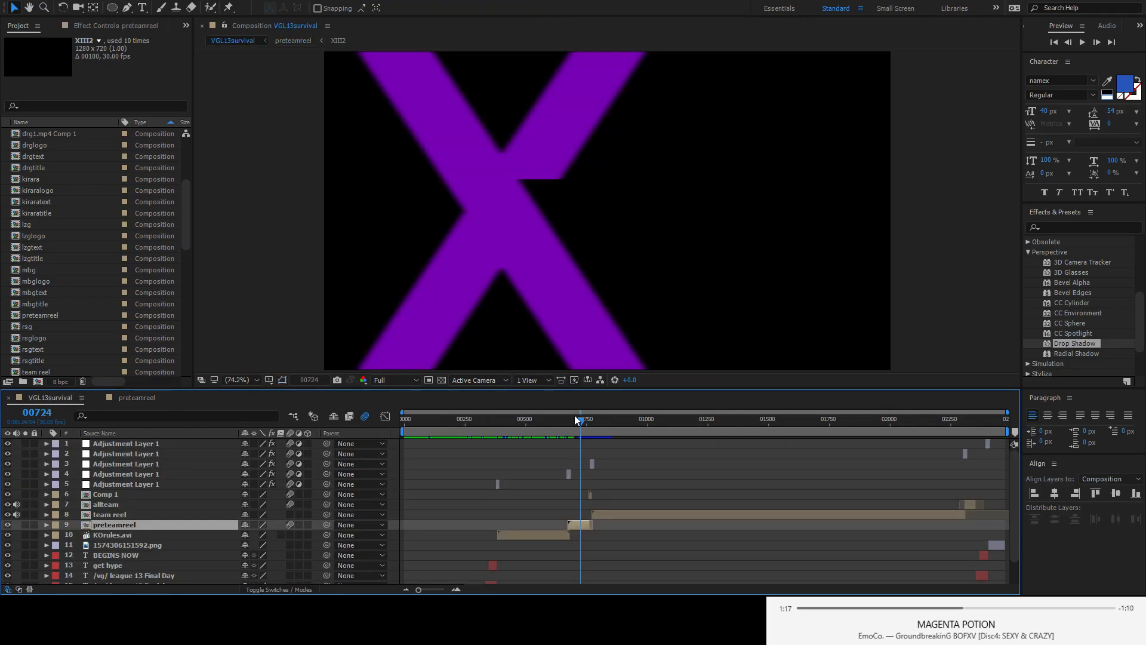
{"action": "left_click_drag", "start_coordinate": [577, 424], "coordinate": [579, 421]}
{"action": "key", "text": "space"}
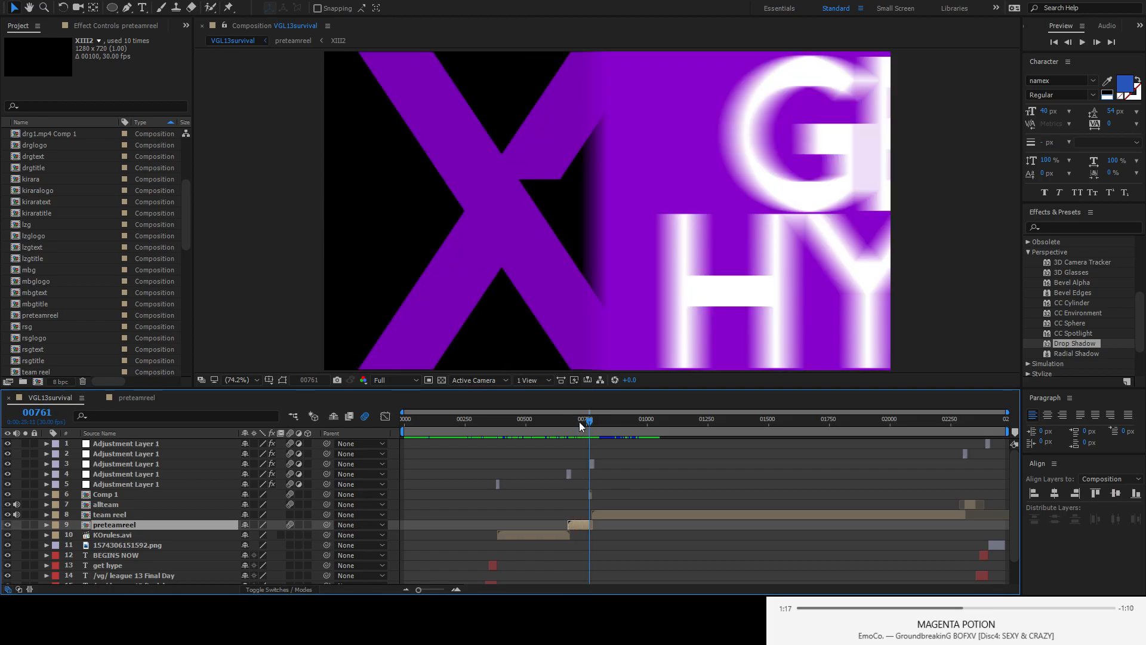
- Return to the preteamreel composition and scrub to frame 77, then back to frame 59, to examine the characters' staggered entrances
{"action": "left_click", "coordinate": [137, 397]}
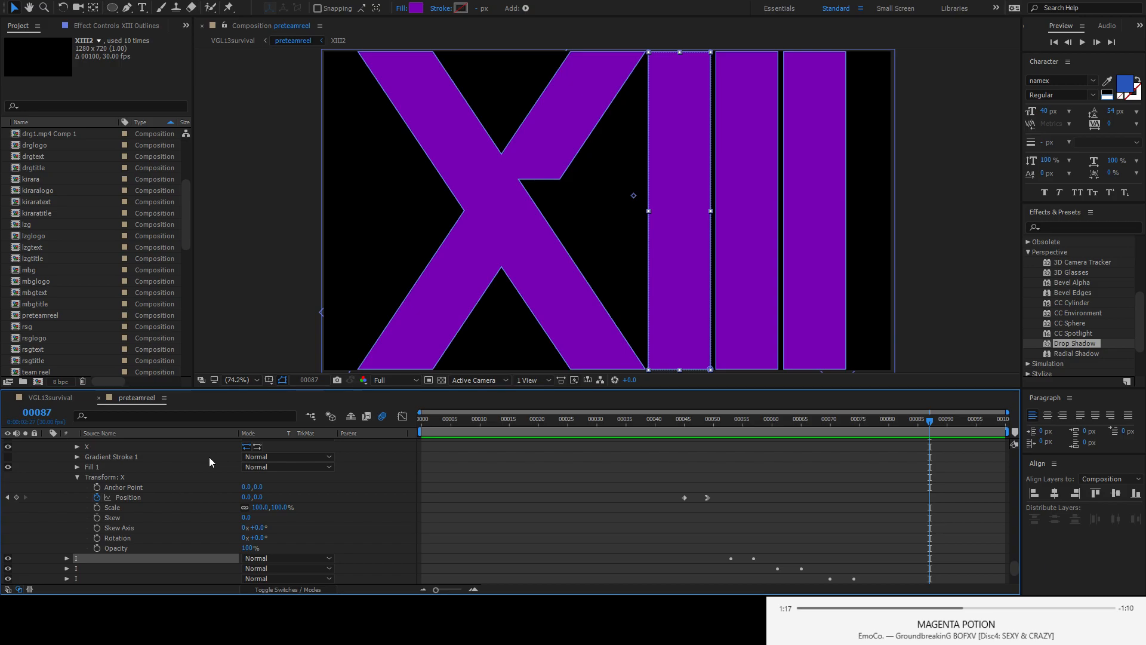
{"action": "left_click_drag", "start_coordinate": [726, 418], "coordinate": [872, 418]}
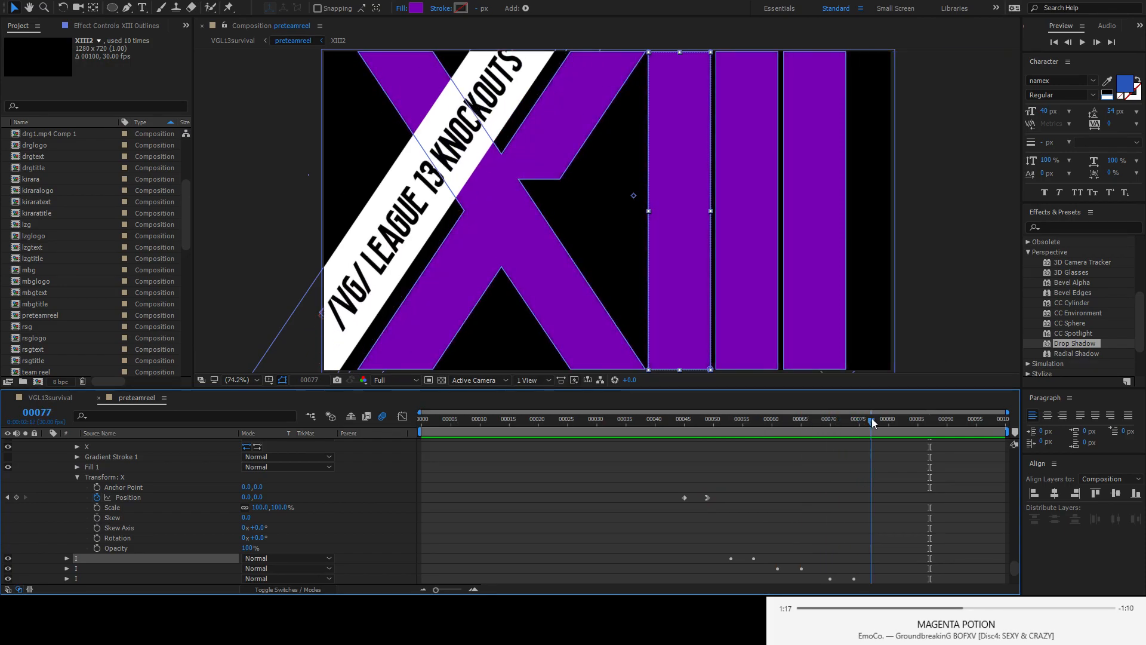
{"action": "left_click", "coordinate": [612, 517]}
{"action": "left_click_drag", "start_coordinate": [808, 424], "coordinate": [767, 433]}
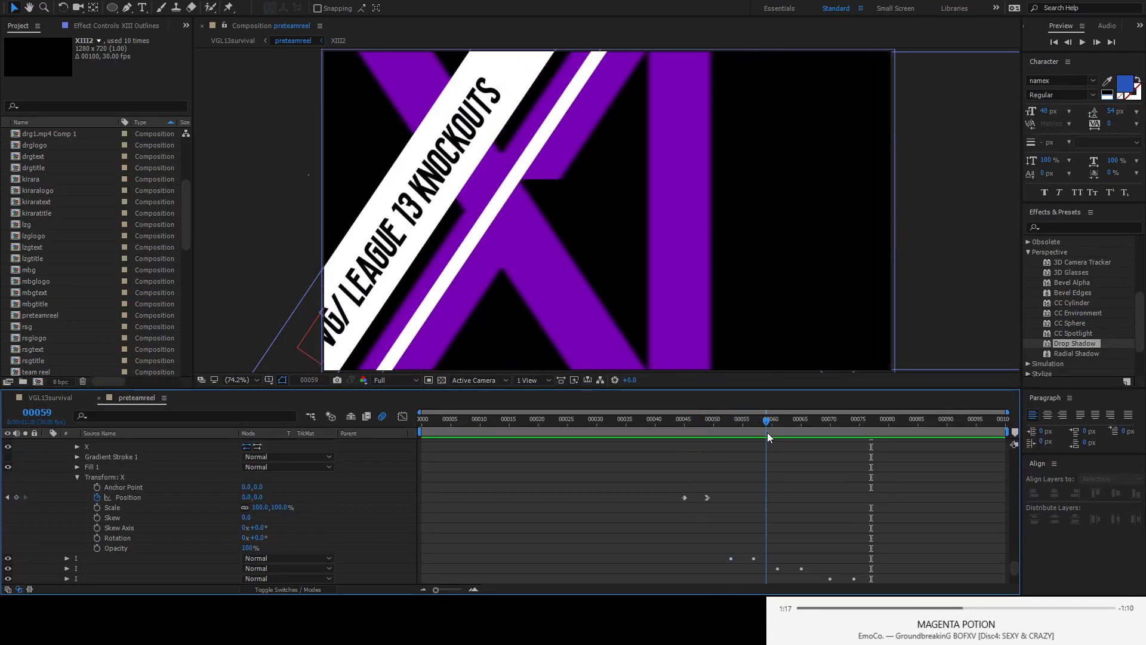
- Open Adjustment Layer 2's Directional Blur settings and scrub between frames 50 and 47 to examine the blur on the X
{"action": "scroll", "coordinate": [702, 475], "scroll_direction": "up", "scroll_amount": 2}
{"action": "left_click", "coordinate": [154, 467]}
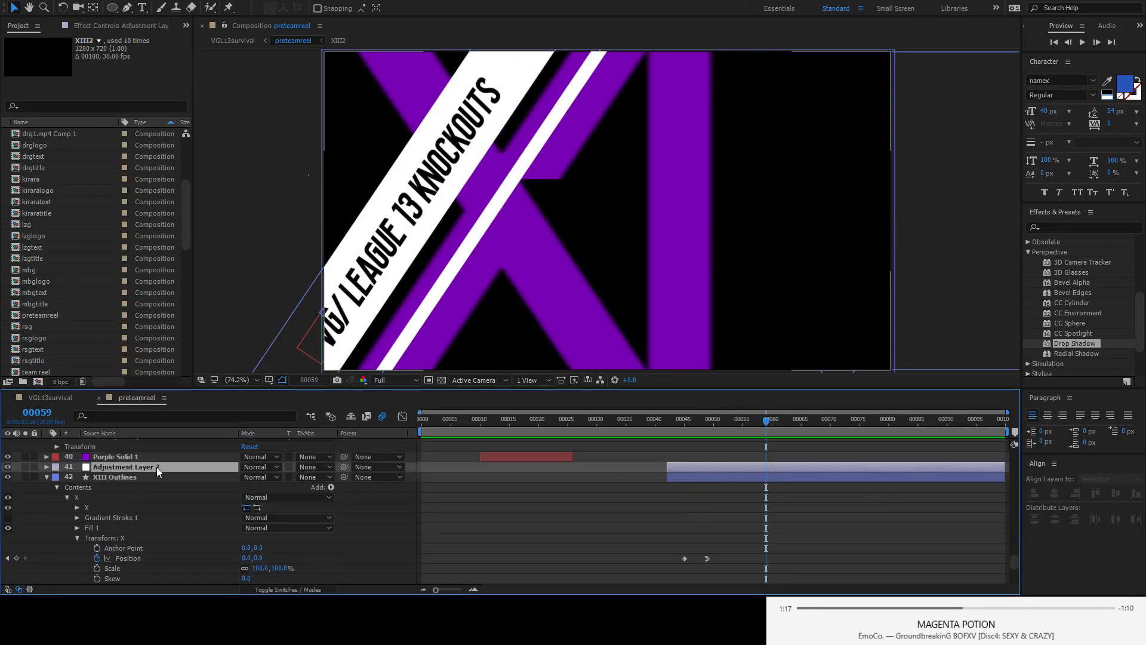
{"action": "left_click", "coordinate": [99, 25]}
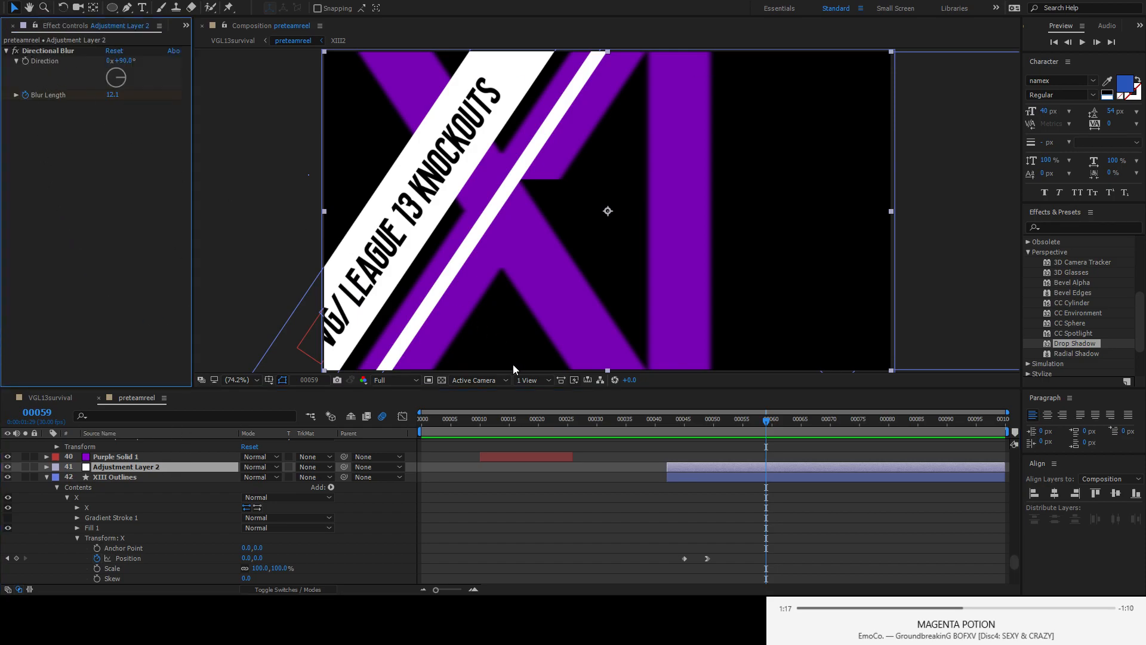
{"action": "left_click", "coordinate": [47, 467]}
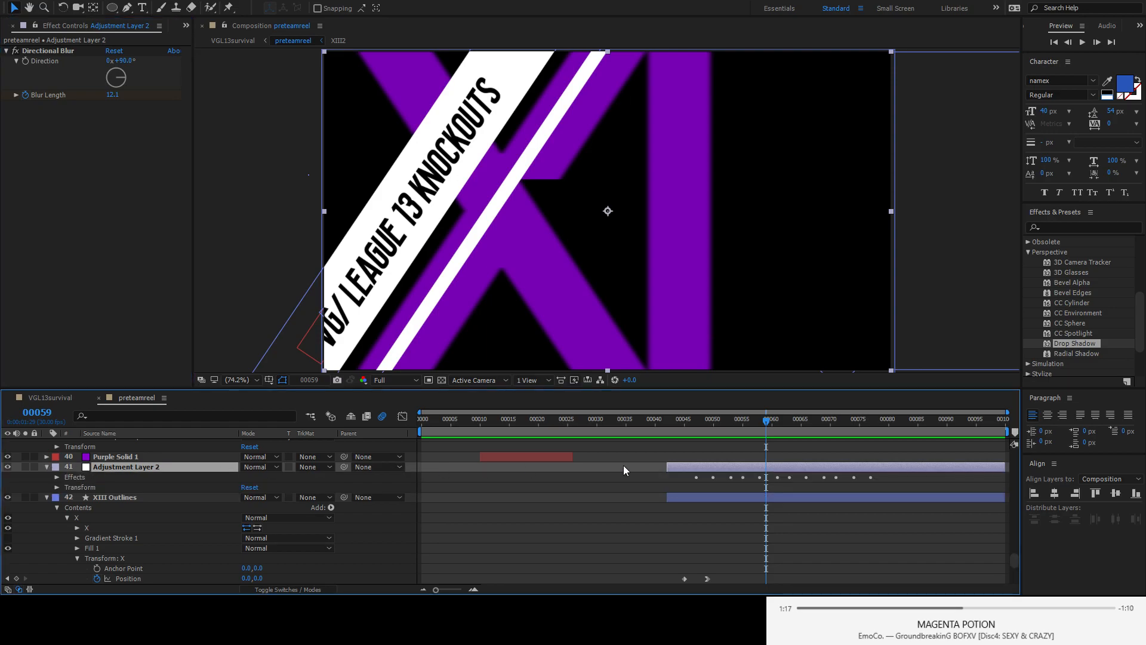
{"action": "left_click", "coordinate": [680, 422]}
{"action": "left_click_drag", "start_coordinate": [680, 422], "coordinate": [713, 422]}
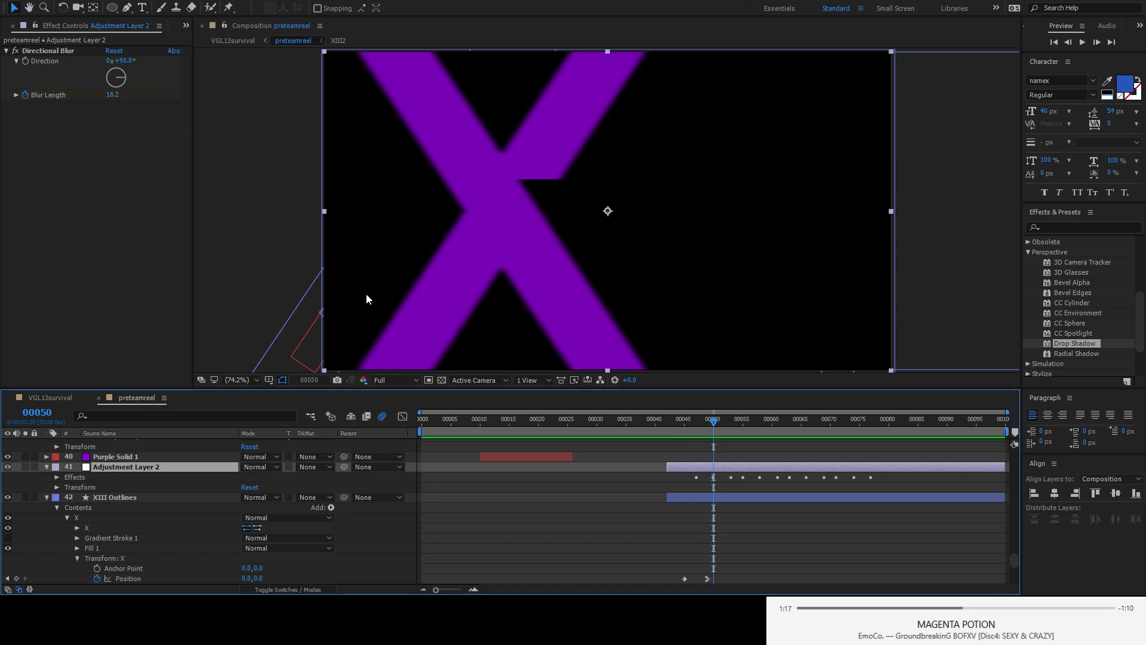
{"action": "mouse_move", "coordinate": [714, 421]}
{"action": "left_mouse_down"}
{"action": "mouse_move", "coordinate": [689, 428]}
{"action": "mouse_move", "coordinate": [700, 429]}
{"action": "left_mouse_up"}
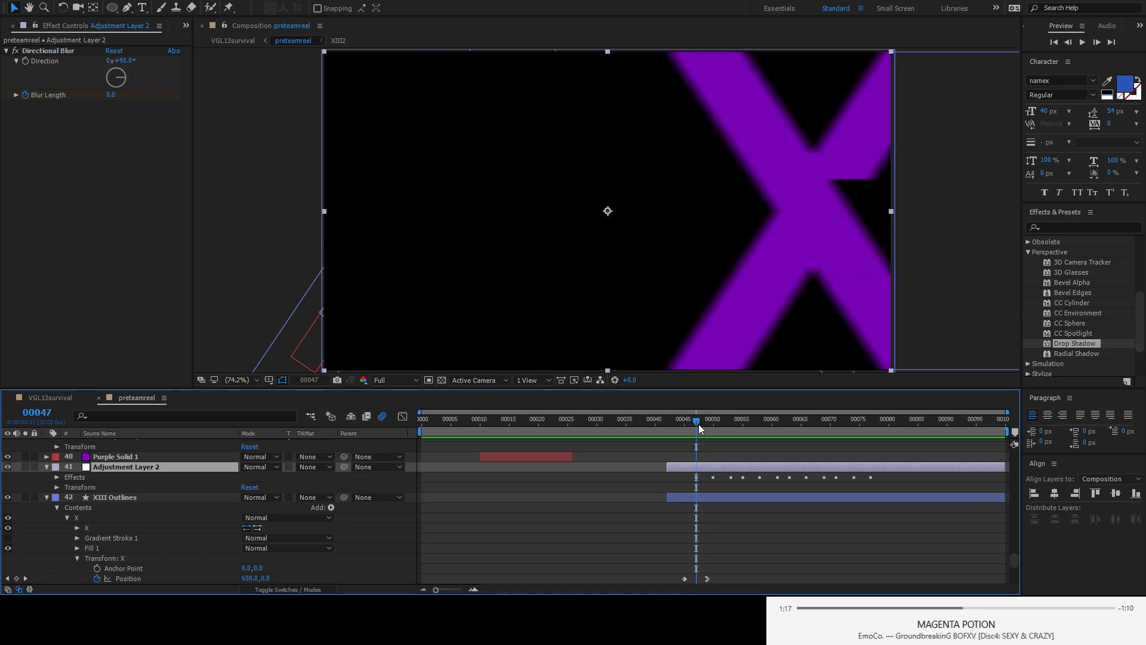
- Expand Adjustment Layer 2's Directional Blur and step through its Blur Length keyframes up to frame 77
{"action": "left_click", "coordinate": [57, 476]}
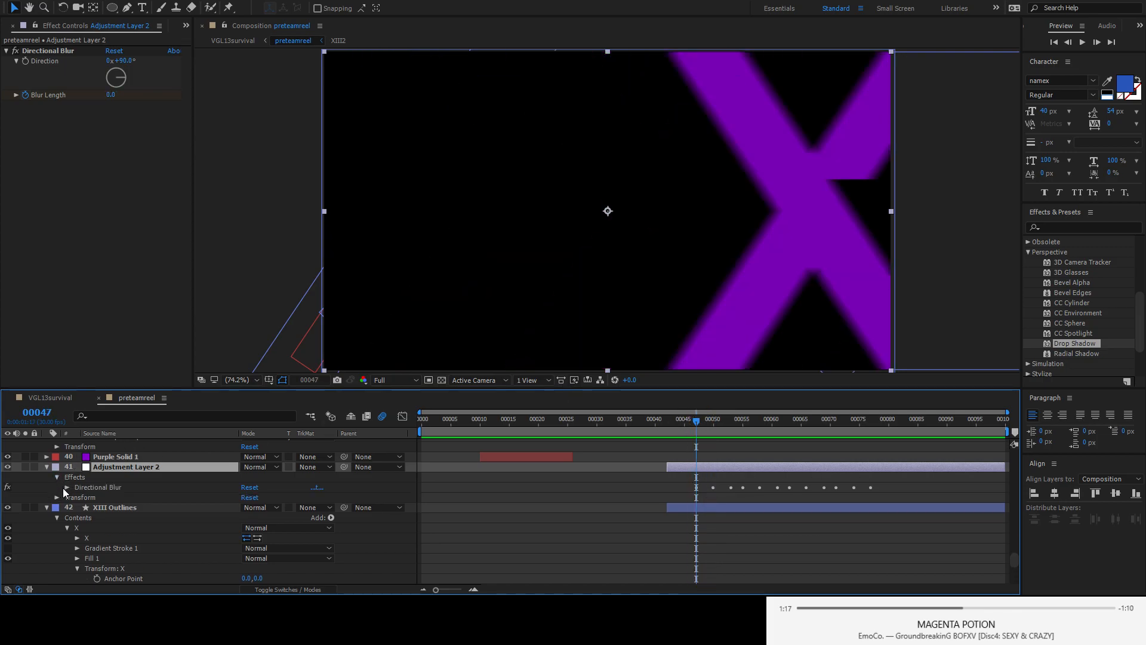
{"action": "left_click", "coordinate": [68, 487]}
{"action": "left_click", "coordinate": [25, 507]}
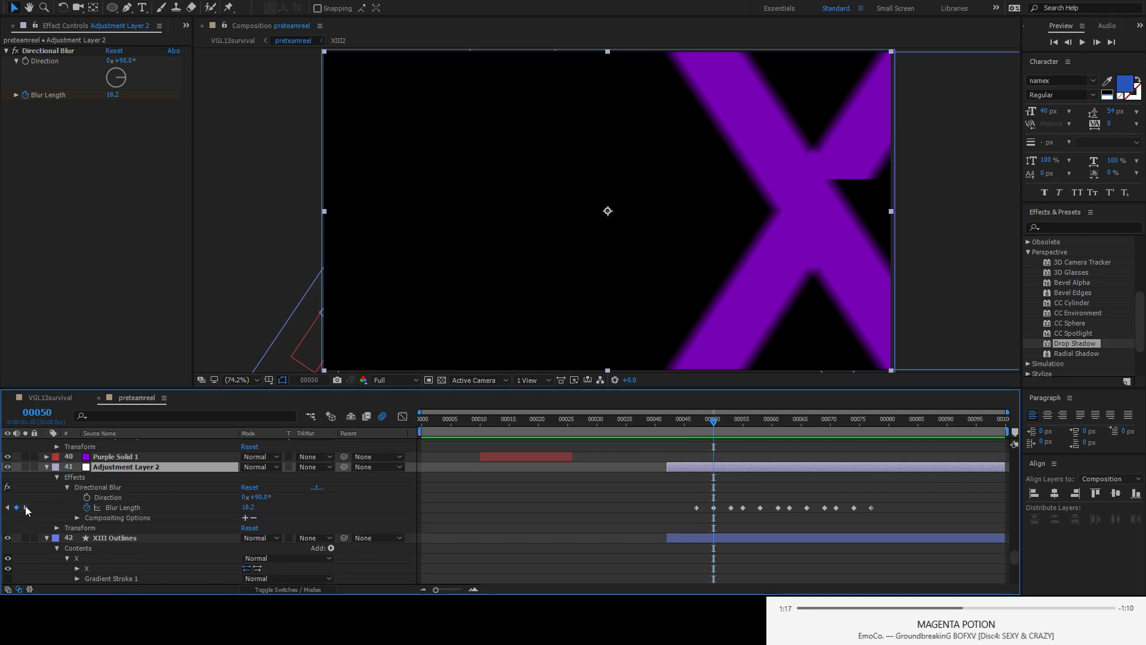
{"action": "left_click", "coordinate": [25, 506]}
{"action": "left_click", "coordinate": [26, 506]}
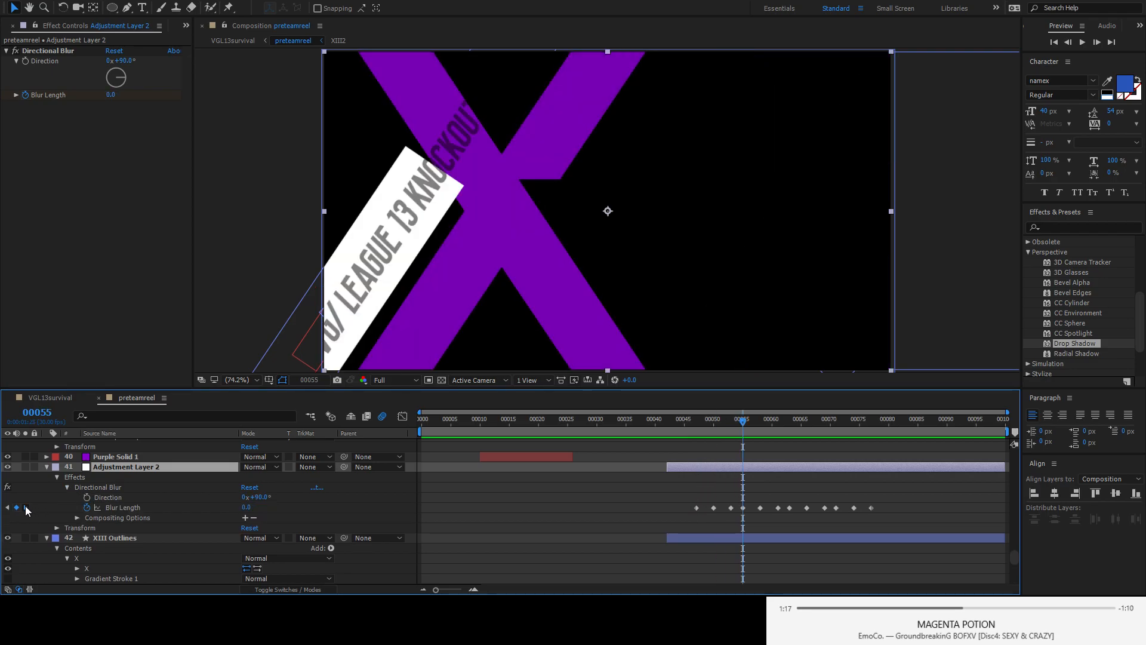
{"action": "left_click", "coordinate": [25, 507]}
{"action": "left_click", "coordinate": [25, 506]}
{"action": "left_click", "coordinate": [25, 507]}
{"action": "left_click", "coordinate": [25, 507]}
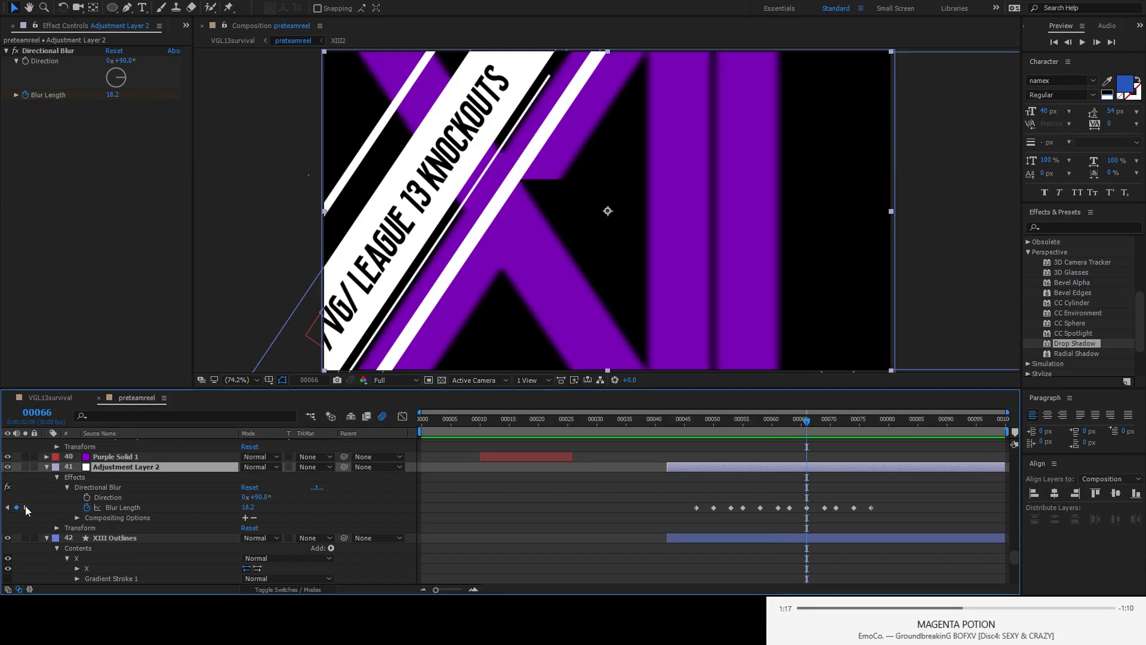
{"action": "left_click", "coordinate": [25, 507]}
{"action": "left_click", "coordinate": [25, 507]}
{"action": "left_click", "coordinate": [25, 507]}
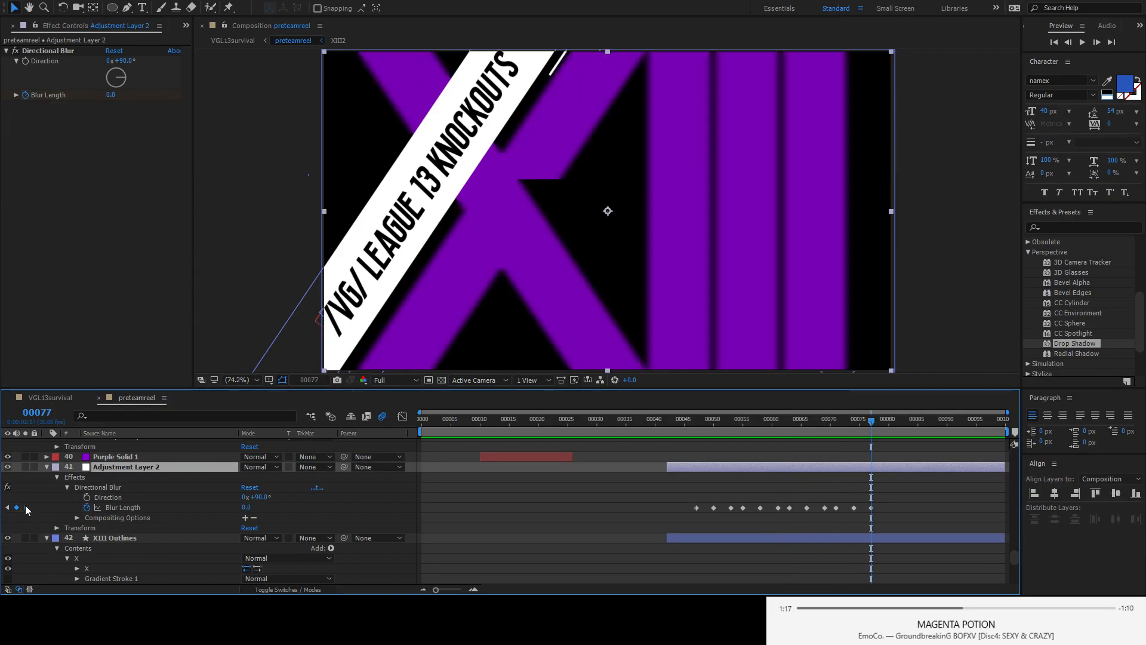
{"action": "left_click", "coordinate": [25, 507]}
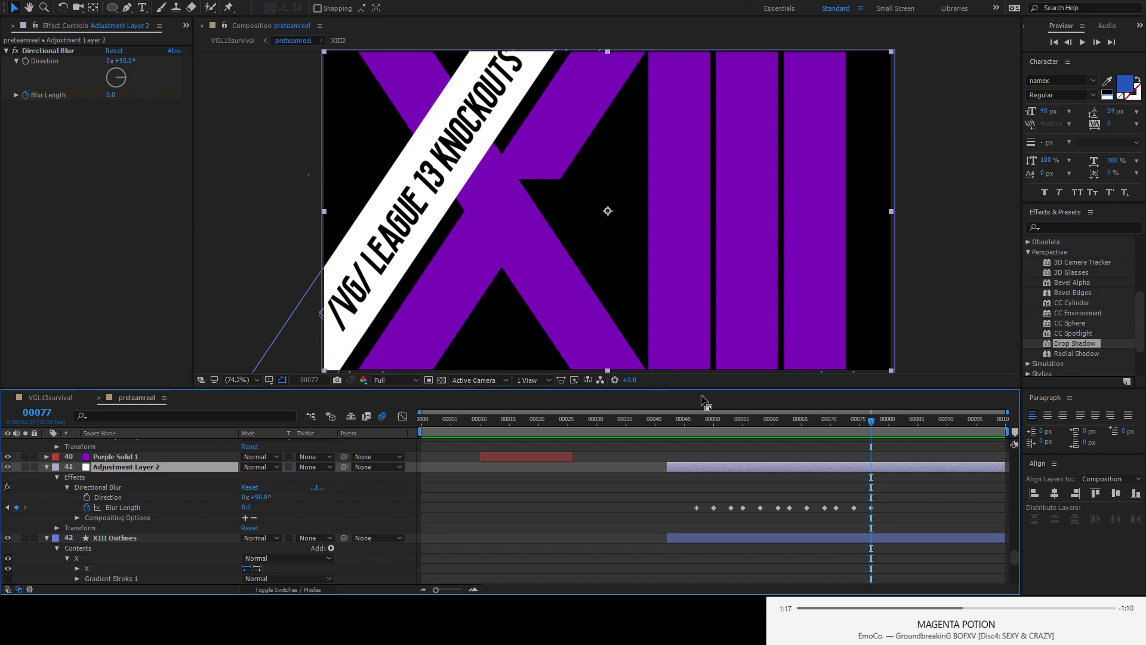
- Look through the layer stack for the white banner, select Shape Layer 20 and scrub to frame 66
{"action": "scroll", "coordinate": [746, 499], "scroll_direction": "up", "scroll_amount": 4}
{"action": "scroll", "coordinate": [761, 489], "scroll_direction": "down", "scroll_amount": 3}
{"action": "scroll", "coordinate": [763, 472], "scroll_direction": "up", "scroll_amount": 3}
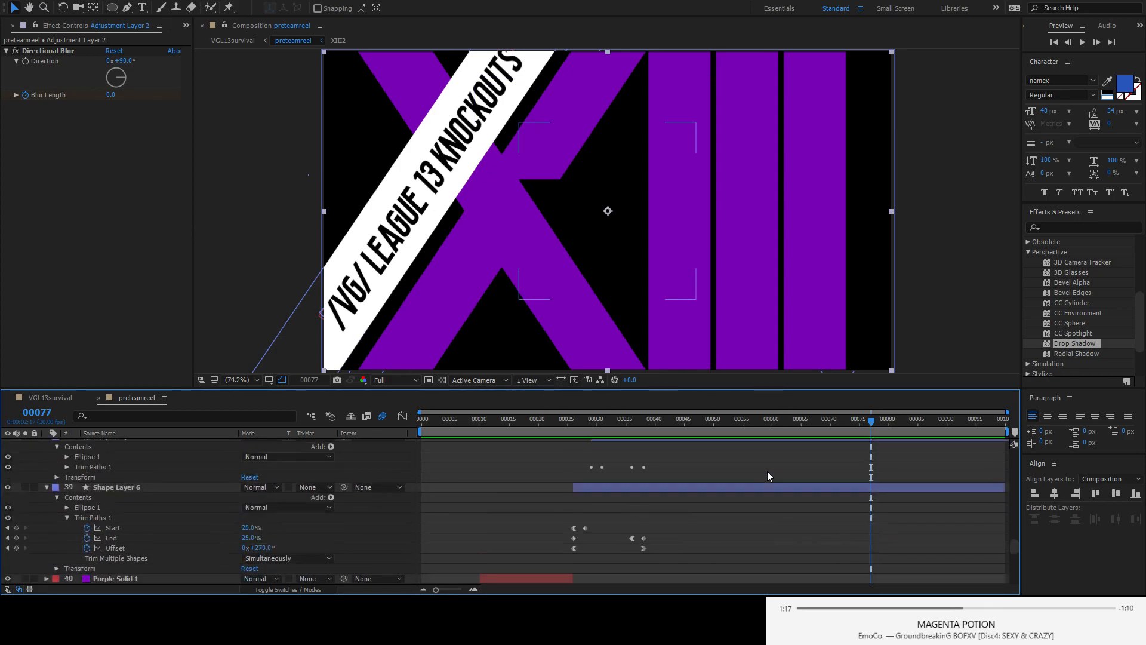
{"action": "scroll", "coordinate": [684, 467], "scroll_direction": "down", "scroll_amount": 8}
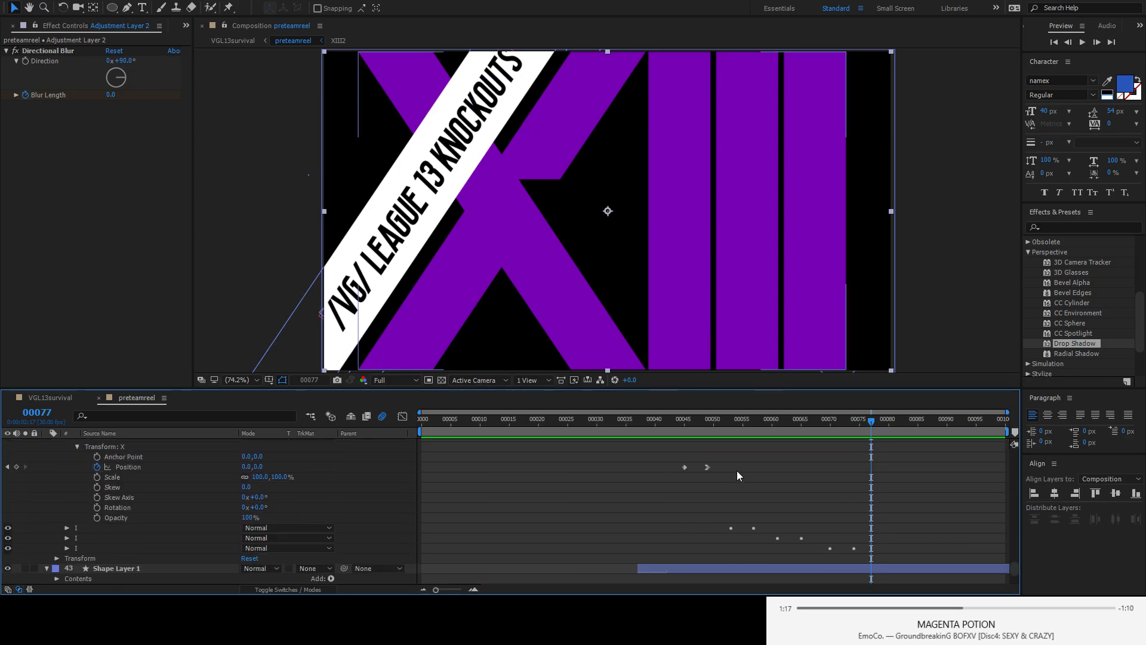
{"action": "left_click_drag", "start_coordinate": [831, 426], "coordinate": [737, 425]}
{"action": "scroll", "coordinate": [819, 476], "scroll_direction": "up", "scroll_amount": 8}
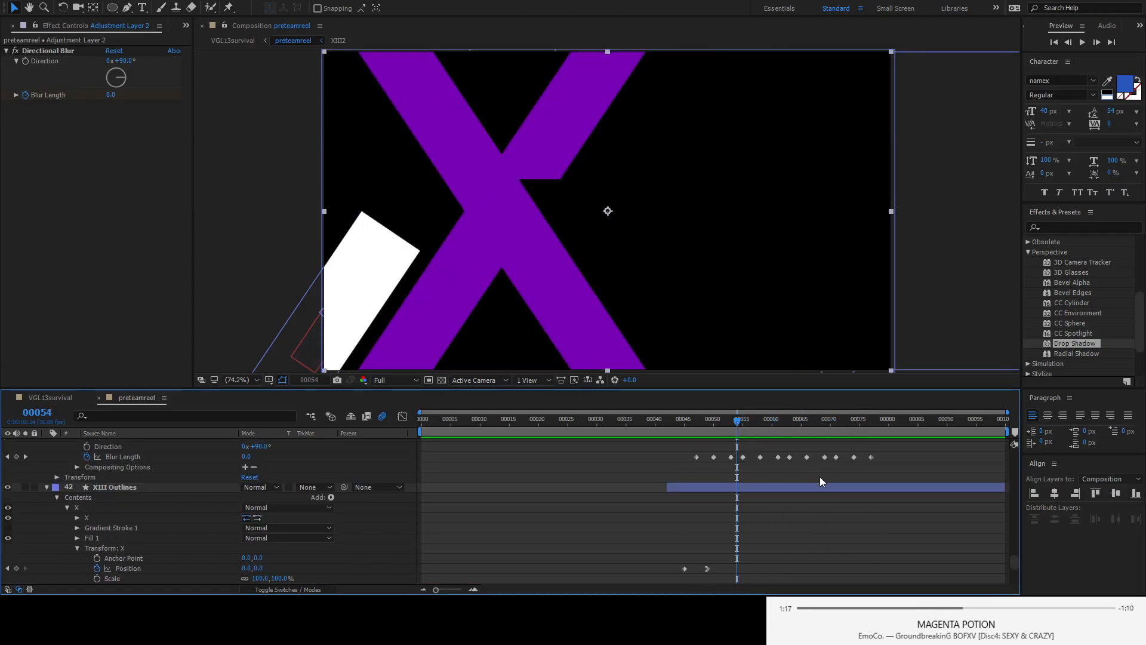
{"action": "scroll", "coordinate": [819, 476], "scroll_direction": "up", "scroll_amount": 10}
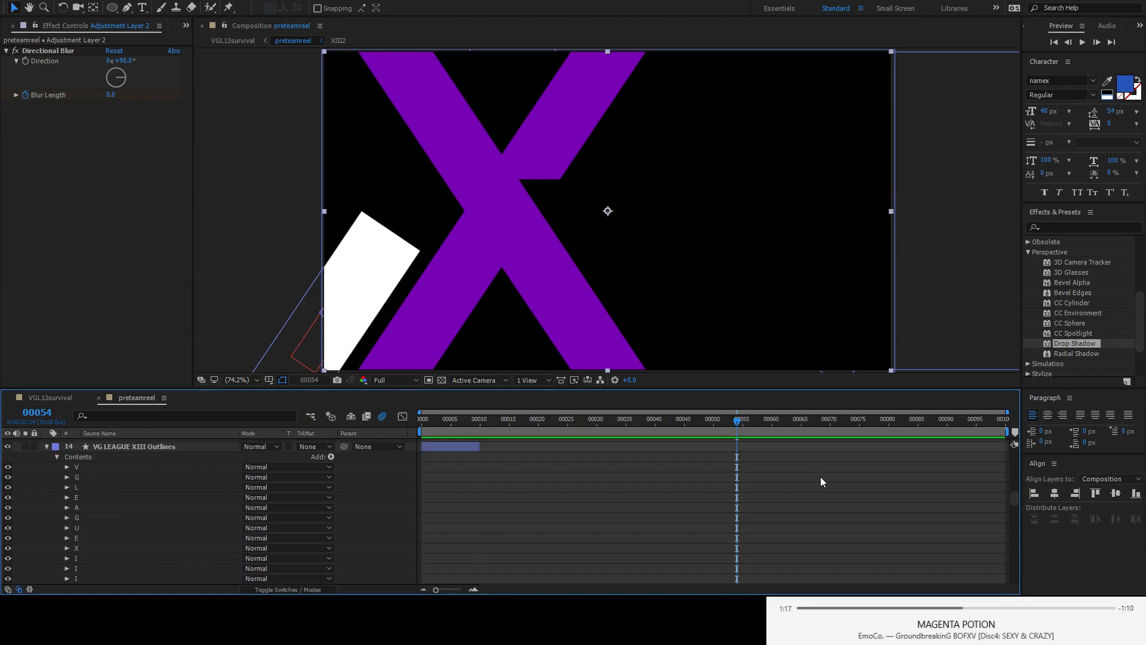
{"action": "scroll", "coordinate": [821, 478], "scroll_direction": "up", "scroll_amount": 10}
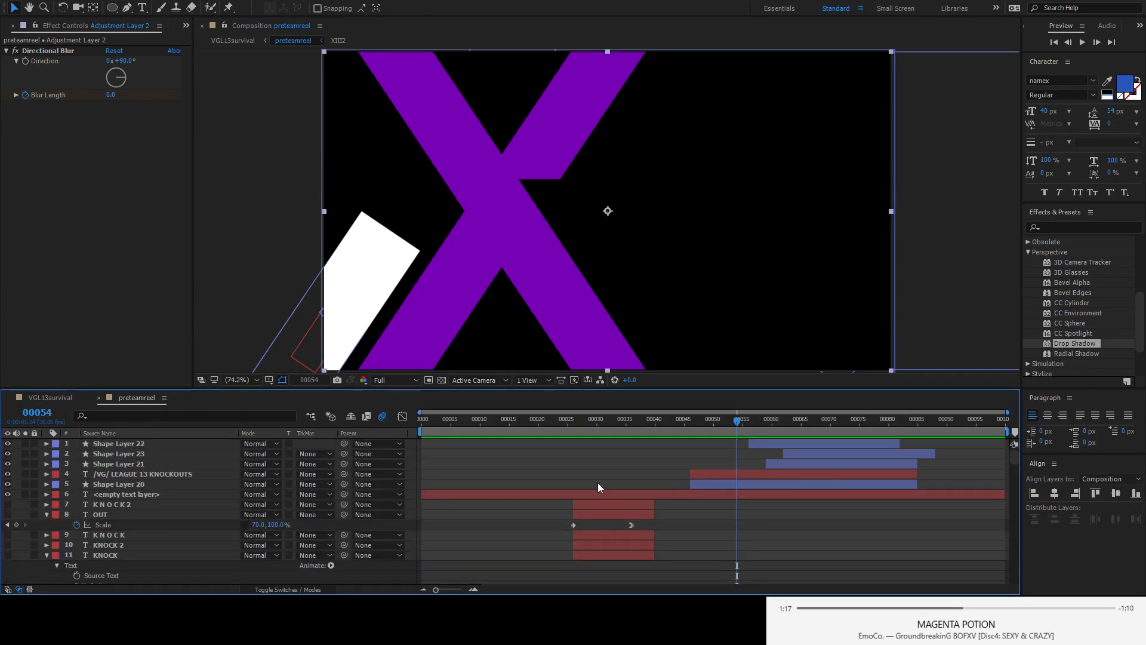
{"action": "left_click", "coordinate": [165, 484]}
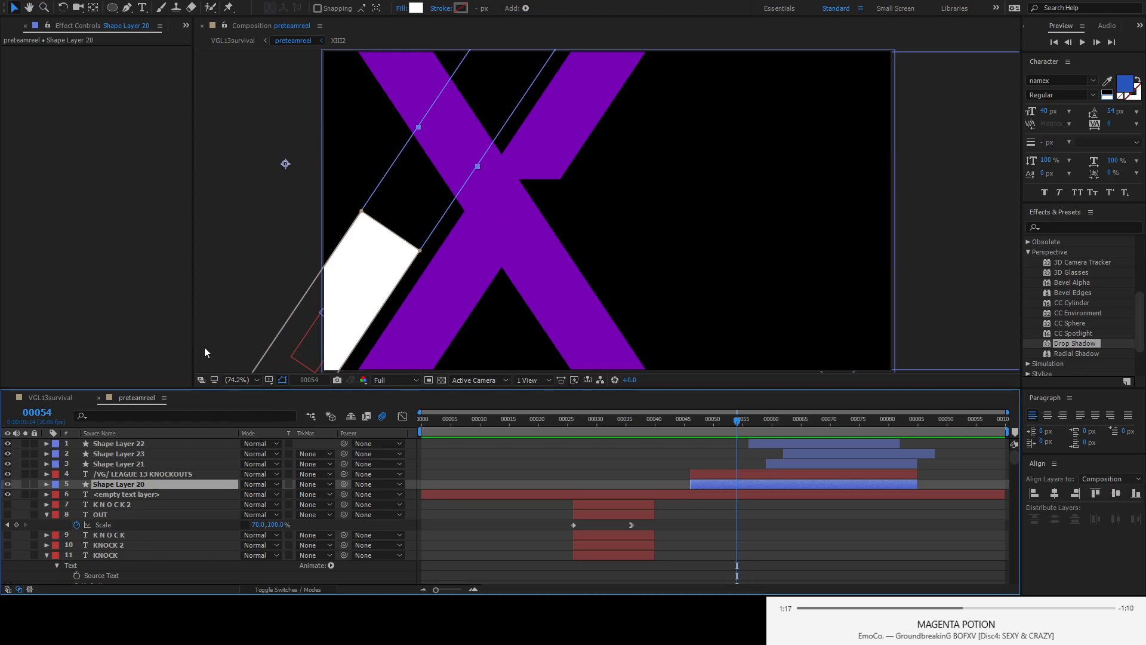
{"action": "left_click_drag", "start_coordinate": [733, 426], "coordinate": [811, 389]}
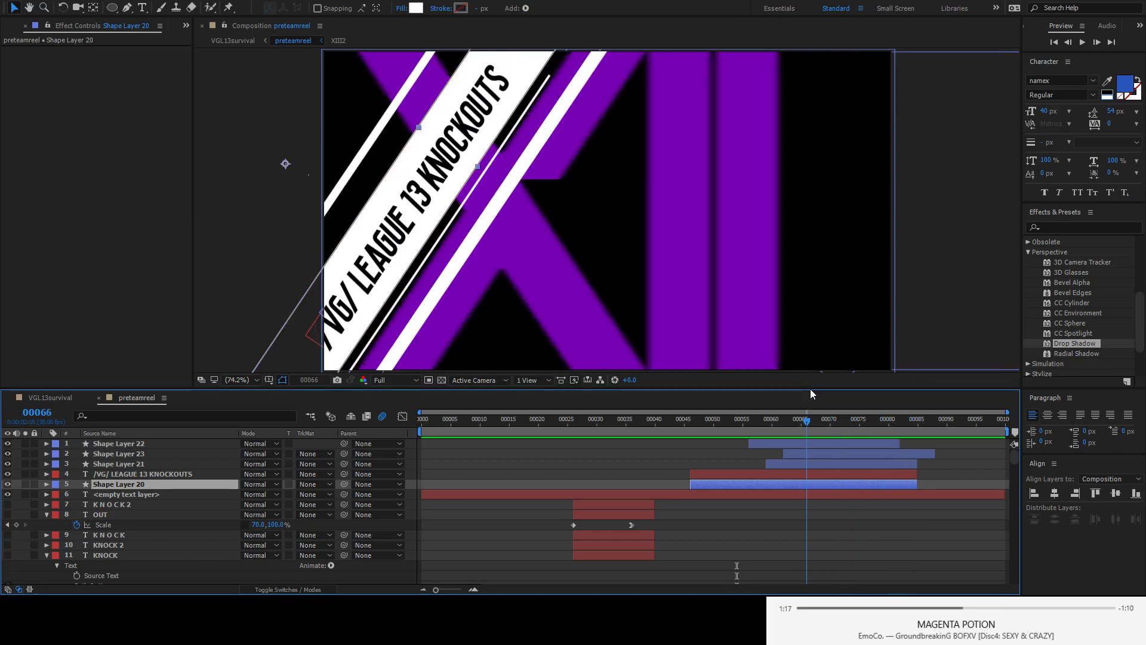
- Expand Mask 1 of Shape Layer 20, go to its Mask Path keyframe at frame 51 and inspect its shape settings
{"action": "left_click", "coordinate": [46, 484]}
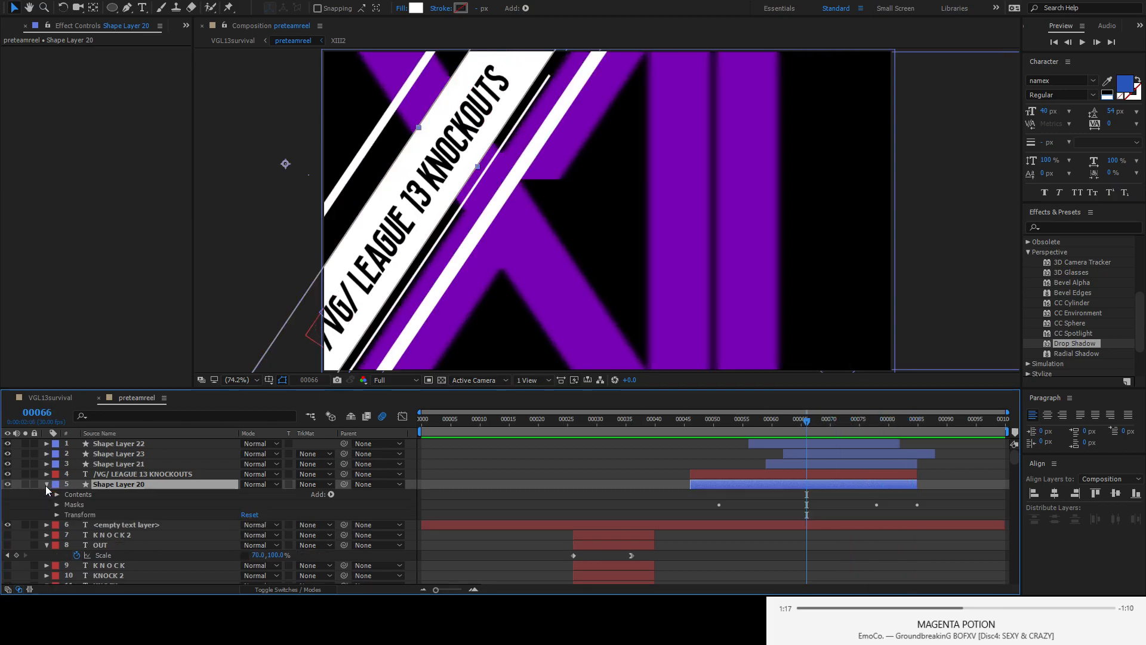
{"action": "left_click", "coordinate": [57, 504]}
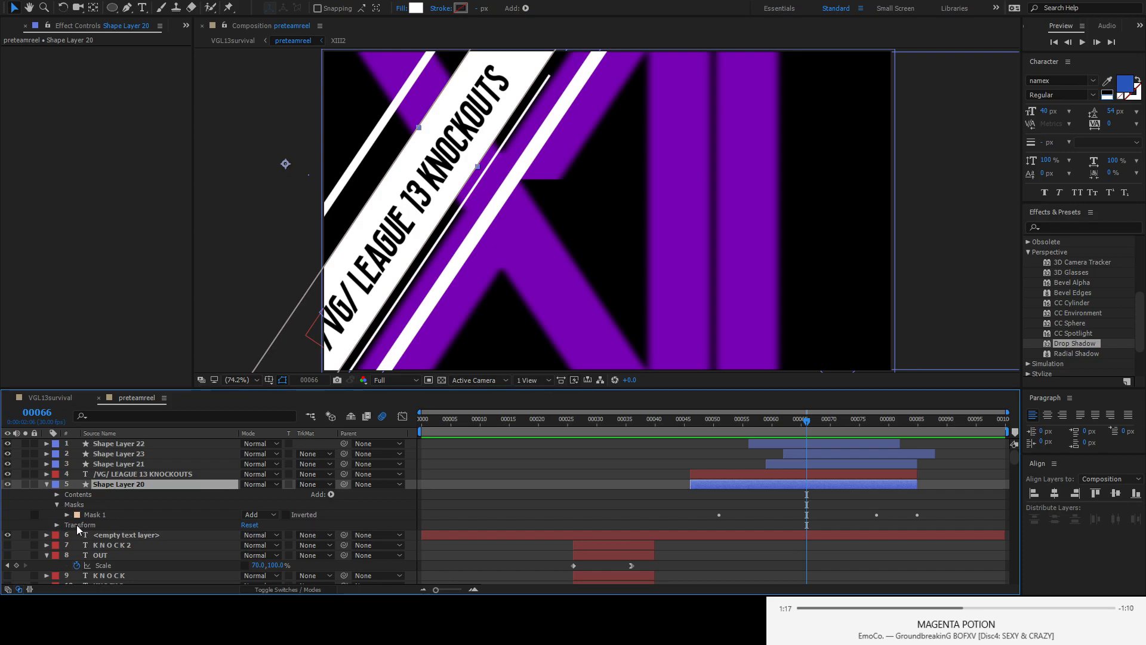
{"action": "left_click", "coordinate": [67, 514]}
{"action": "left_click", "coordinate": [7, 524]}
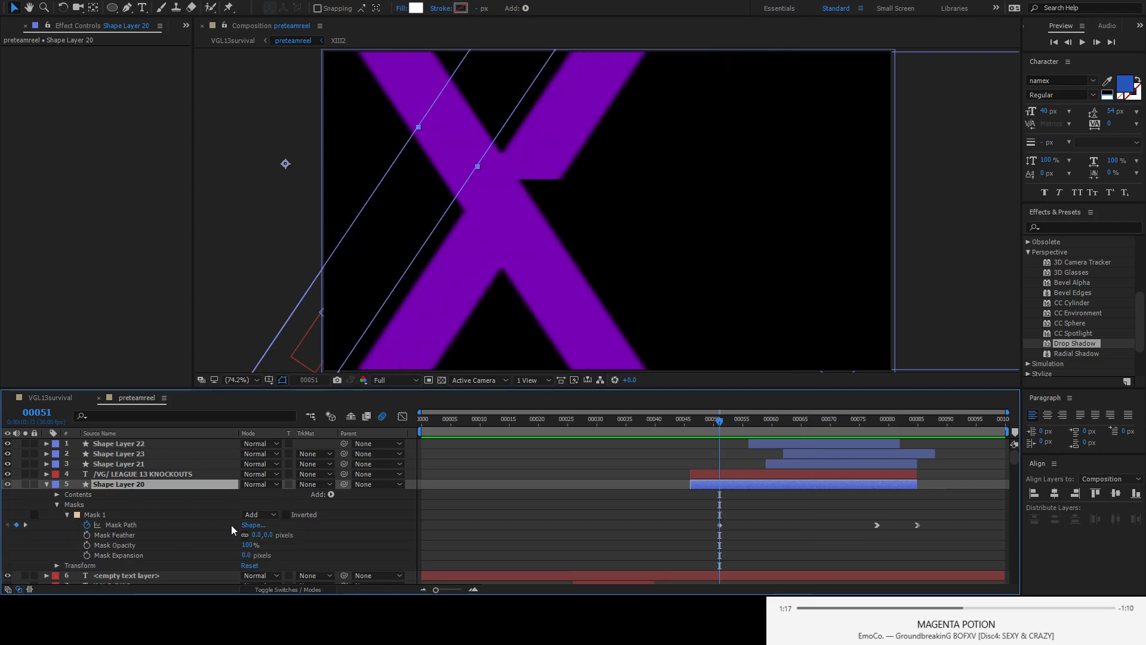
{"action": "left_click", "coordinate": [253, 524]}
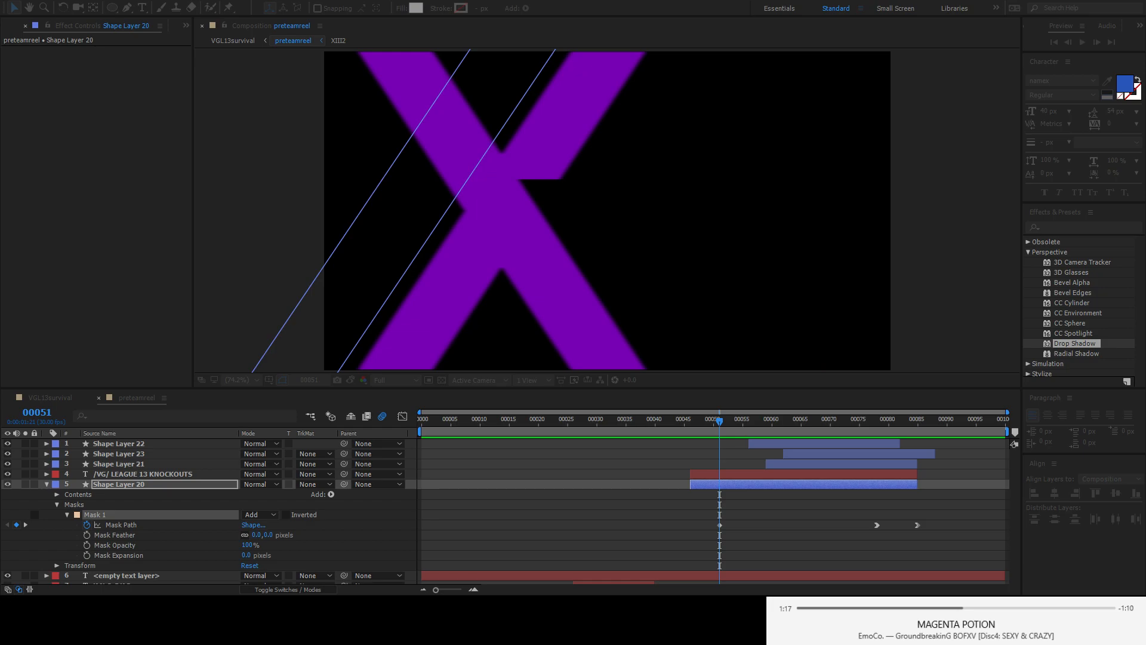
{"action": "key", "text": "Return"}
- Scrub through frames 54 and 78 to frame 85 to examine how Mask 1 reveals and hides the white banner
{"action": "left_click", "coordinate": [726, 421]}
{"action": "left_click_drag", "start_coordinate": [725, 421], "coordinate": [736, 423]}
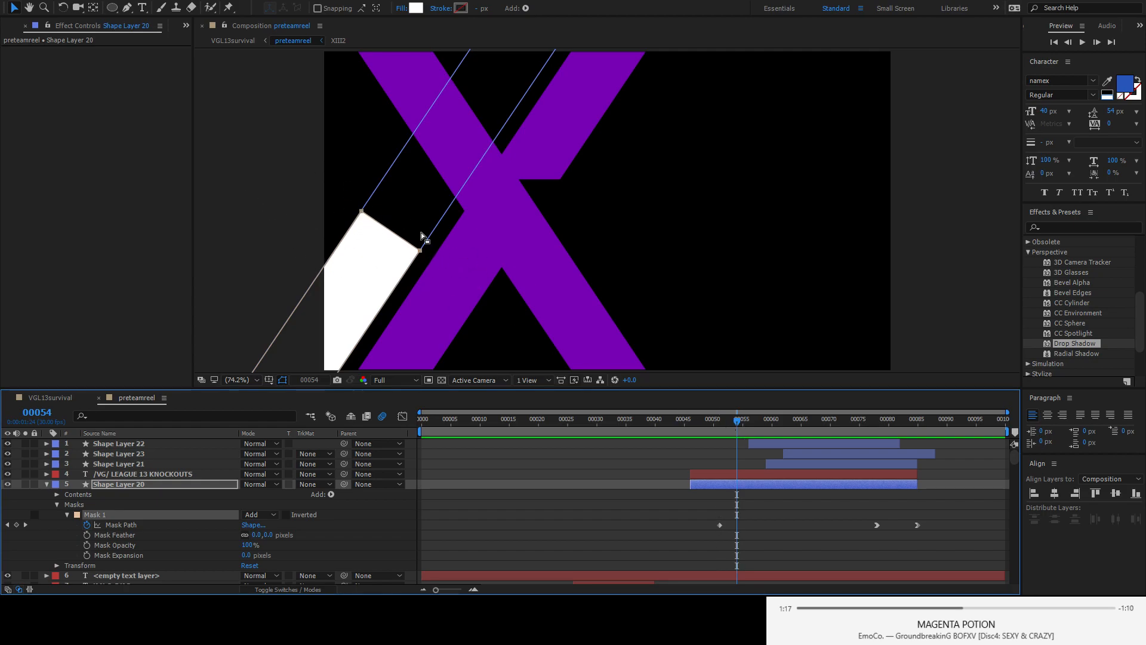
{"action": "left_click_drag", "start_coordinate": [735, 424], "coordinate": [875, 423]}
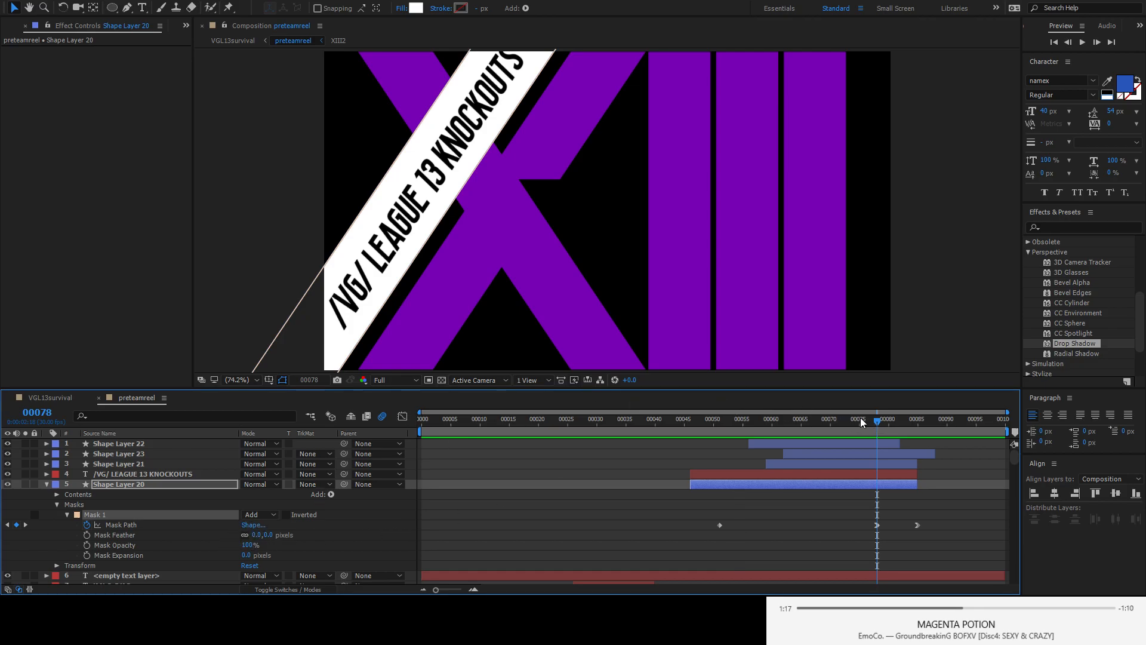
{"action": "left_click_drag", "start_coordinate": [877, 425], "coordinate": [917, 426]}
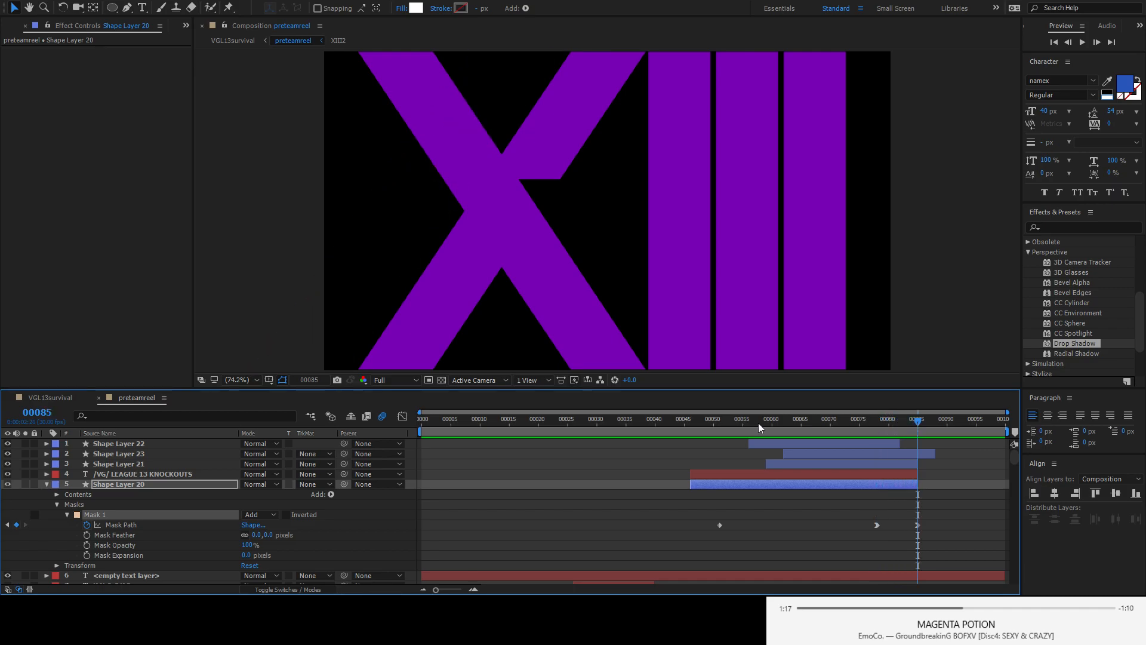
- Check the Mask Path shape settings of Shape Layer 20, and set the layer's Rotation to 0° at frame 51
{"action": "left_click", "coordinate": [253, 524]}
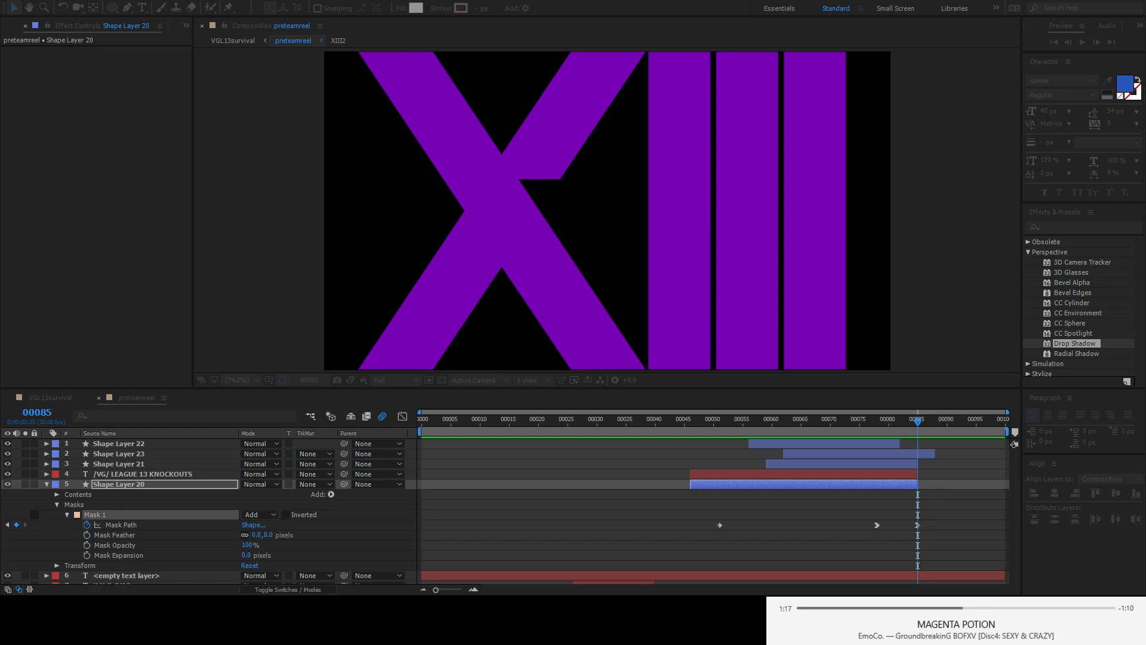
{"action": "key", "text": "Return"}
{"action": "left_click_drag", "start_coordinate": [917, 427], "coordinate": [716, 447]}
{"action": "left_click", "coordinate": [141, 483]}
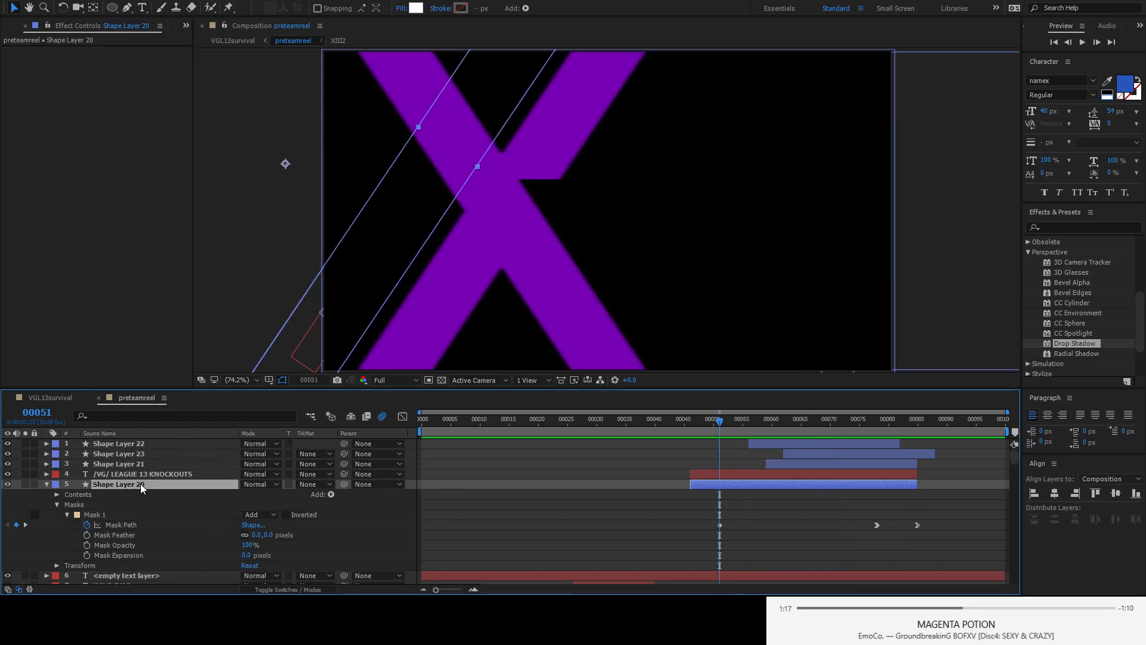
{"action": "key", "text": "r"}
{"action": "left_click", "coordinate": [256, 494]}
{"action": "type", "text": "0"}
{"action": "key", "text": "Return"}
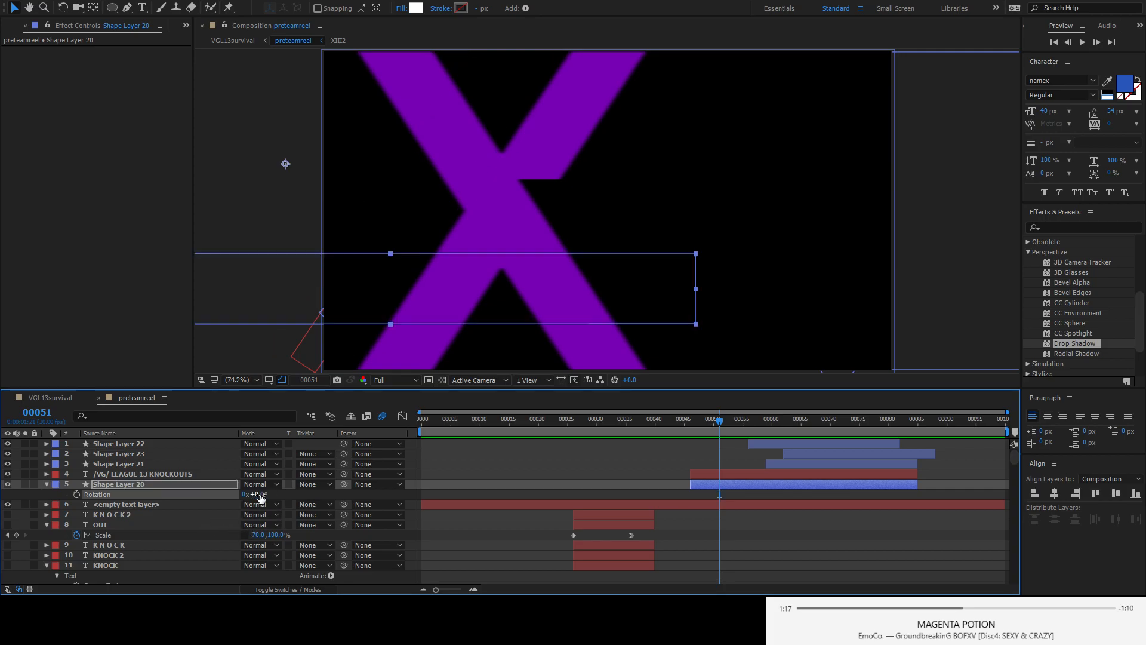
- At frame 70, scale Shape Layer 20 to 66% and move the horizontal white banner to the middle of the composition
{"action": "left_click_drag", "start_coordinate": [785, 431], "coordinate": [830, 431]}
{"action": "left_click_drag", "start_coordinate": [404, 300], "coordinate": [645, 281]}
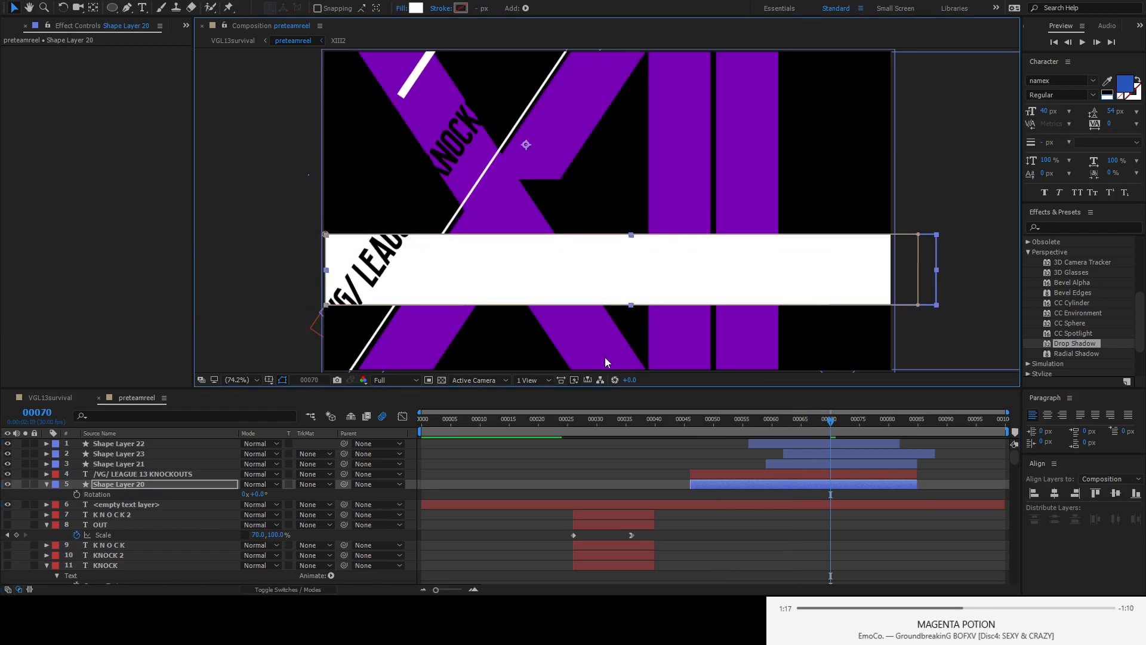
{"action": "key", "text": "s"}
{"action": "left_click_drag", "start_coordinate": [258, 495], "coordinate": [245, 494]}
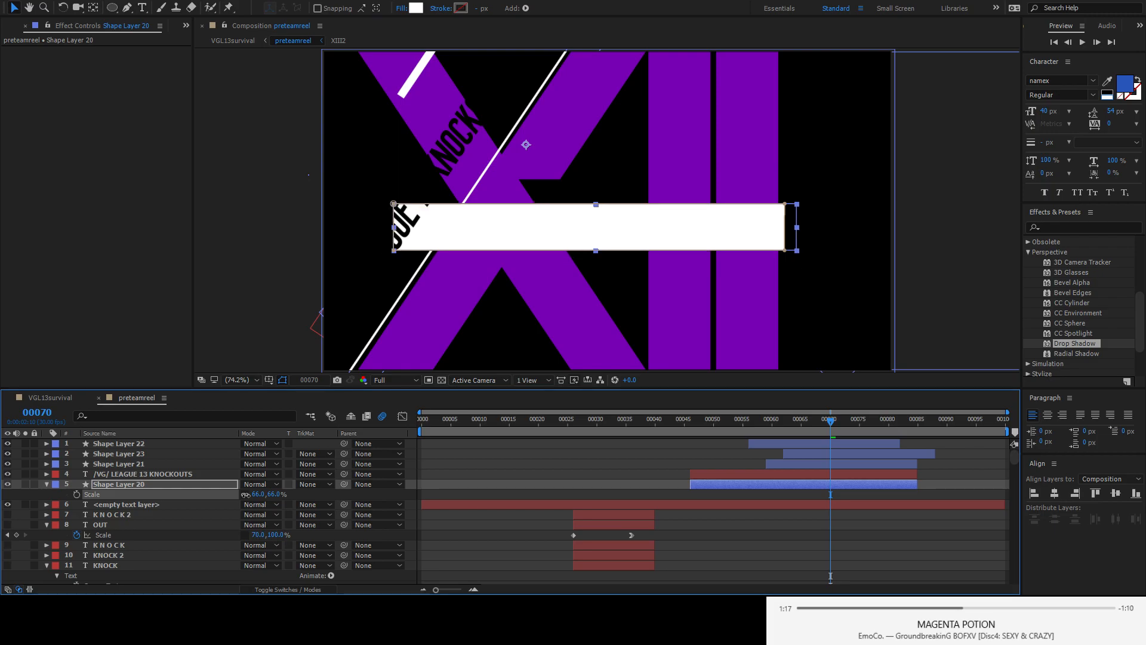
{"action": "left_click_drag", "start_coordinate": [650, 230], "coordinate": [685, 326]}
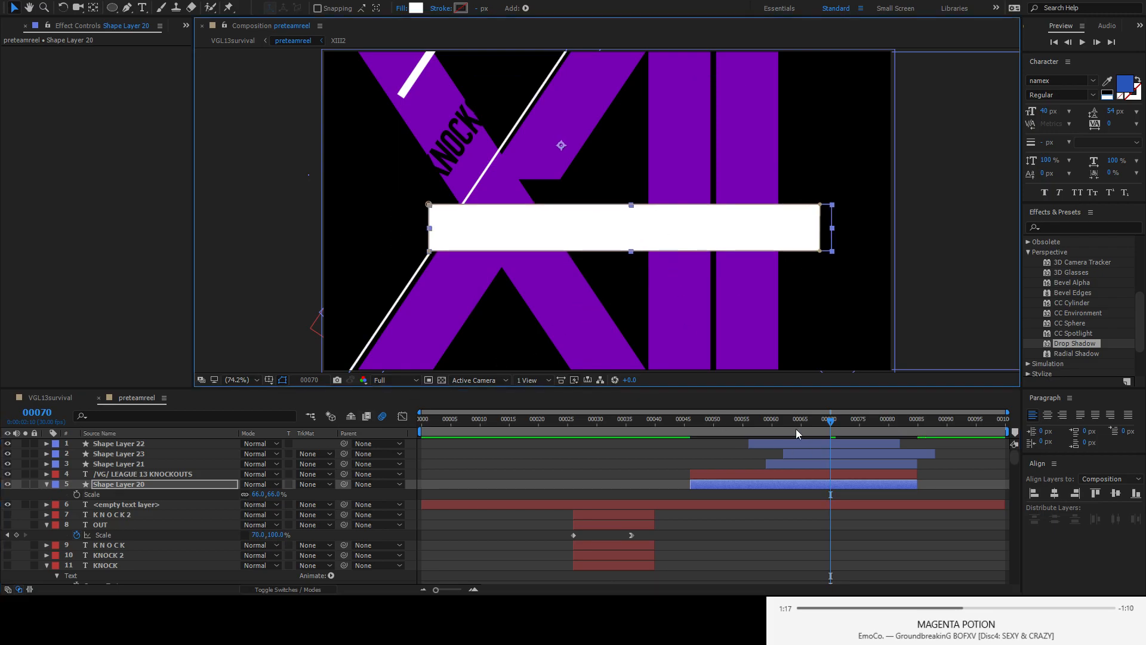
- Preview the horizontal banner's mask animation from frames 40 and 46, and scrub through it to frame 85
{"action": "left_click", "coordinate": [655, 429]}
{"action": "key", "text": "space"}
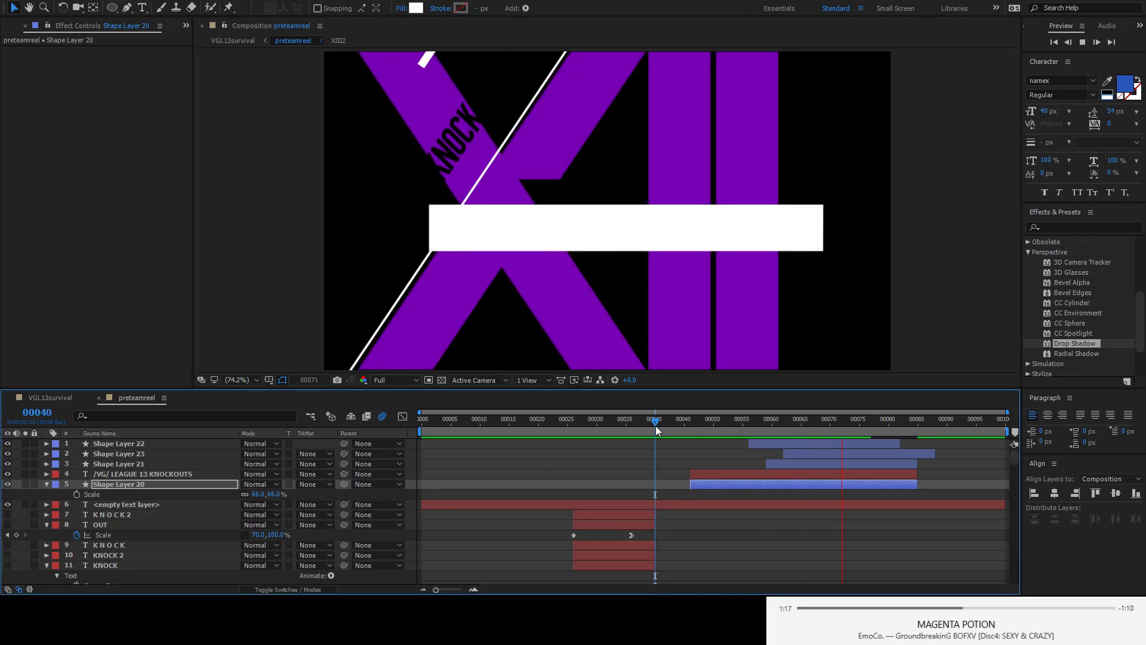
{"action": "left_click", "coordinate": [685, 425]}
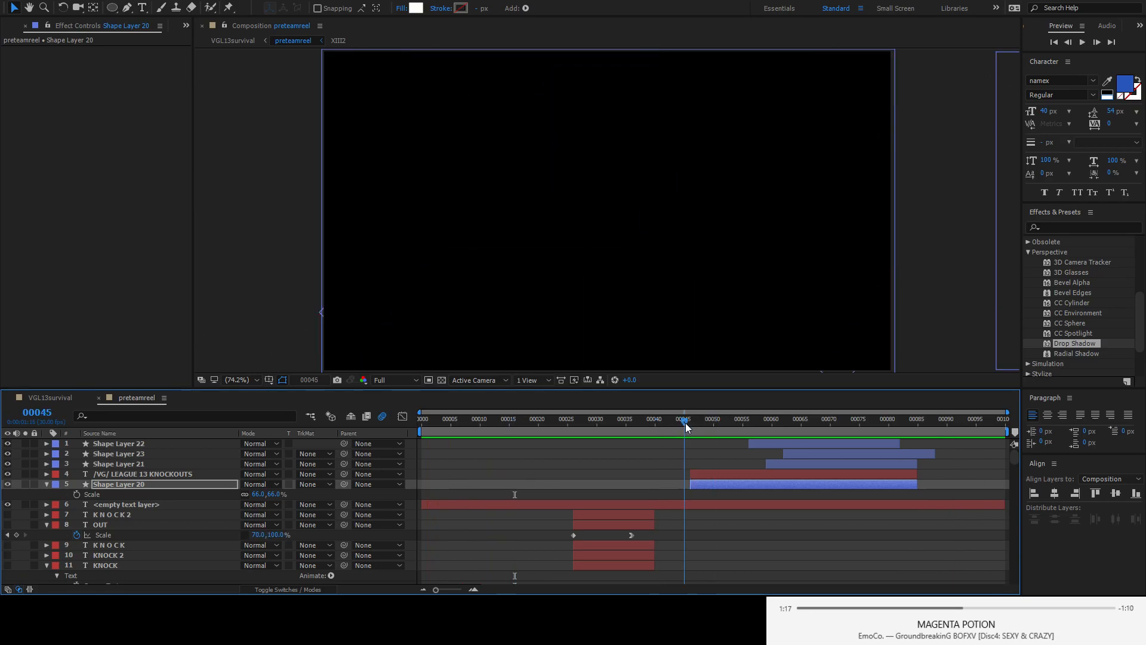
{"action": "key", "text": "space"}
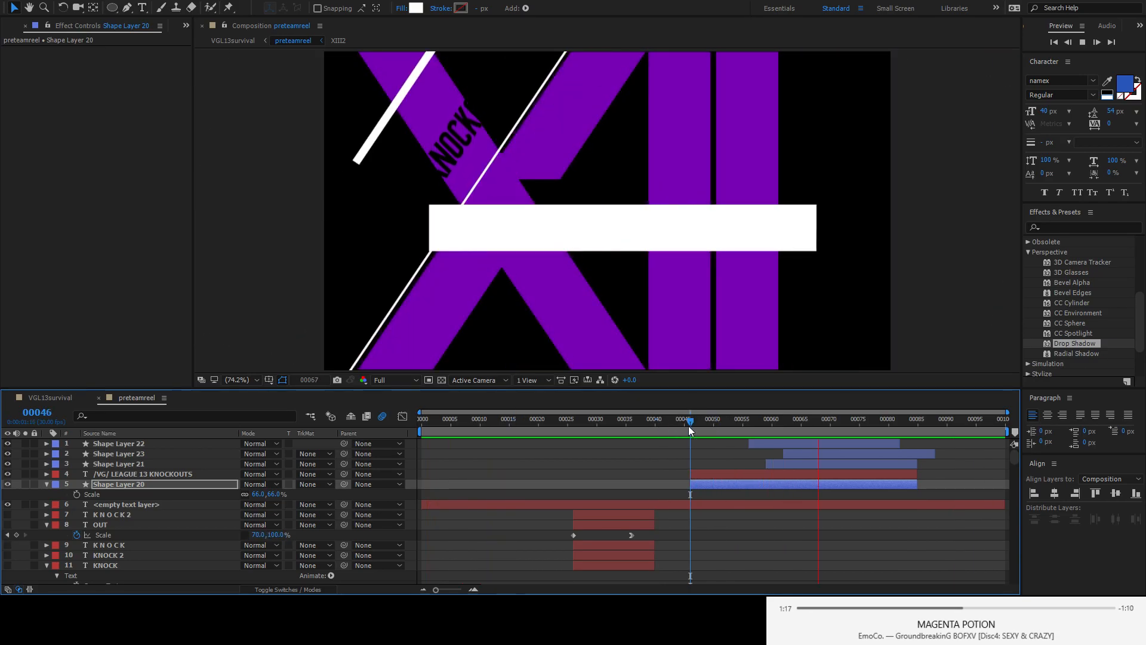
{"action": "key", "text": "space"}
{"action": "left_click_drag", "start_coordinate": [693, 424], "coordinate": [916, 427]}
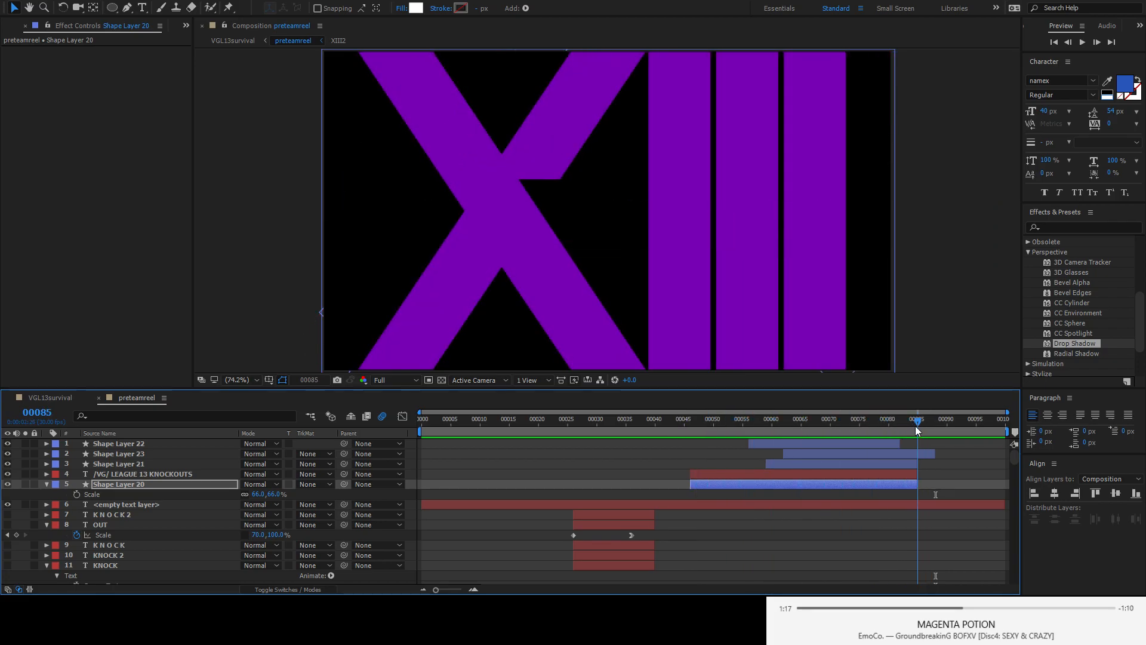
- Undo the scale, position and rotation changes on Shape Layer 20
{"action": "key", "text": "j"}
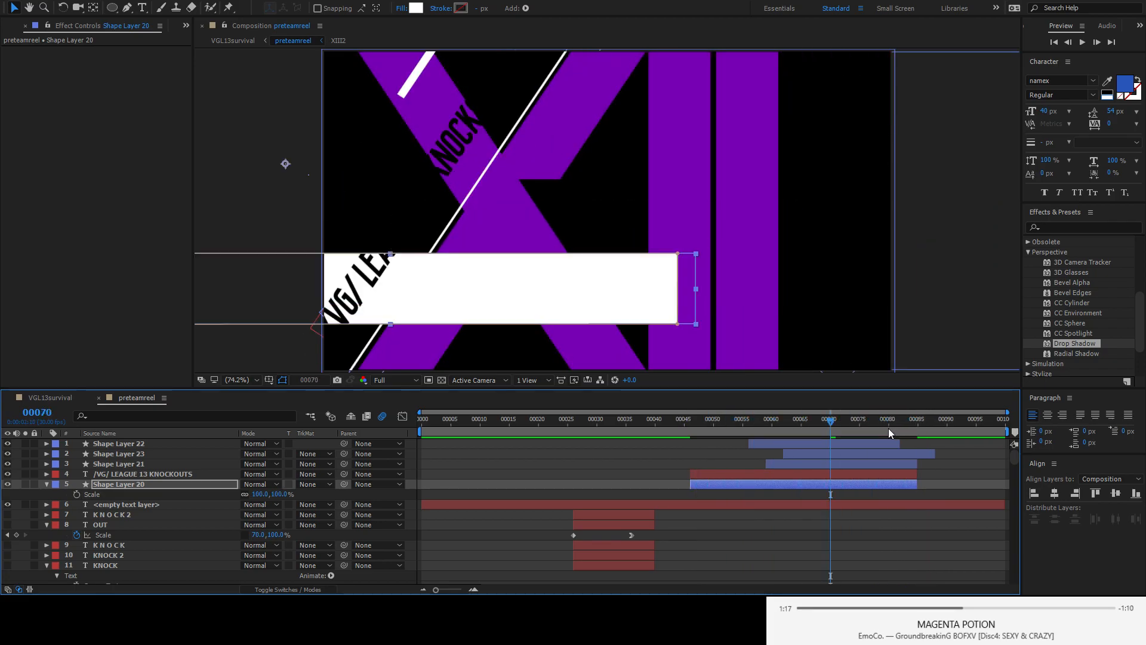
{"action": "key", "text": "j"}
{"action": "key", "text": "j"}
{"action": "key", "text": "j"}
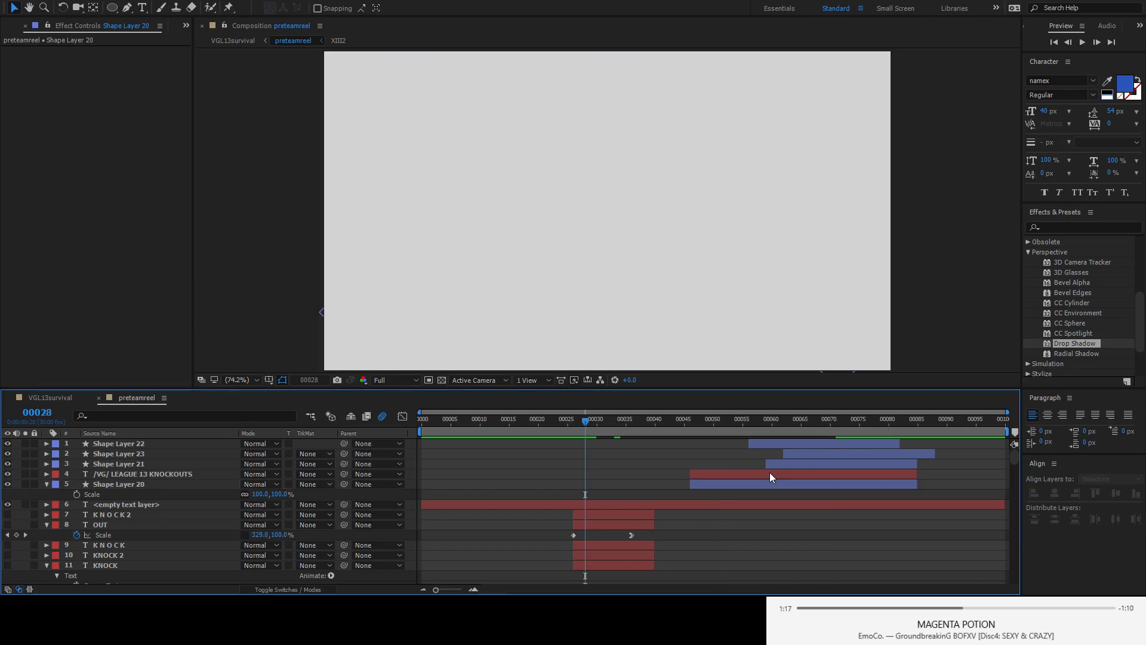
- Expand the Transform properties of the /VG/ LEAGUE 13 KNOCKOUTS text layer and scrub through its Position and Opacity keyframes, ending at frame 61
{"action": "left_click_drag", "start_coordinate": [732, 428], "coordinate": [772, 427]}
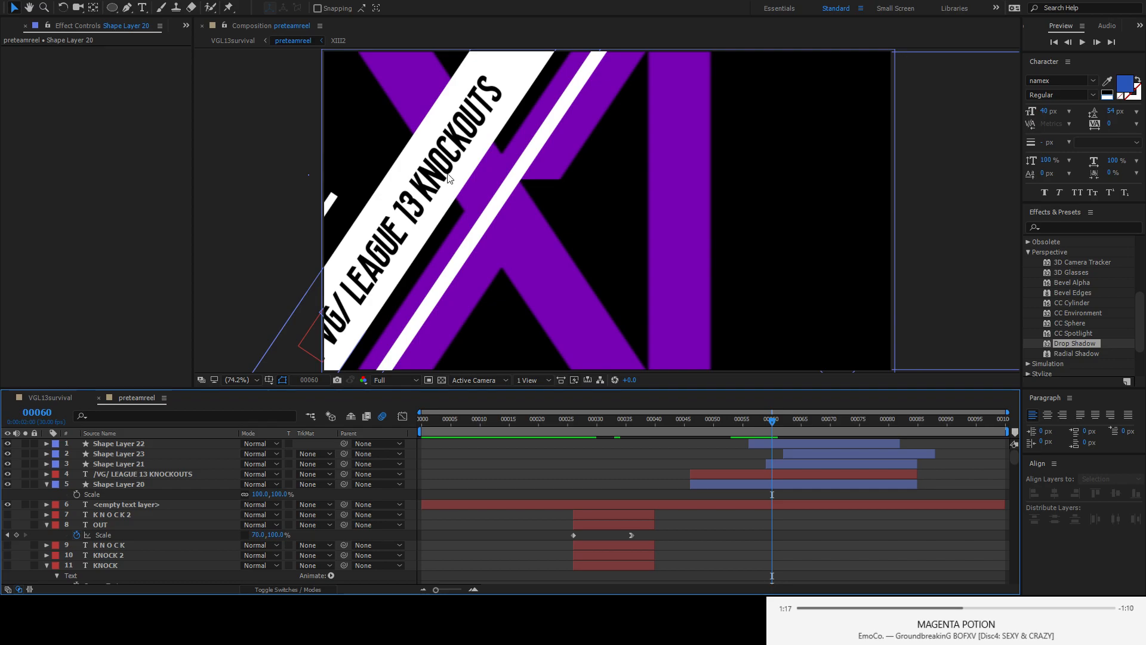
{"action": "left_click", "coordinate": [144, 475]}
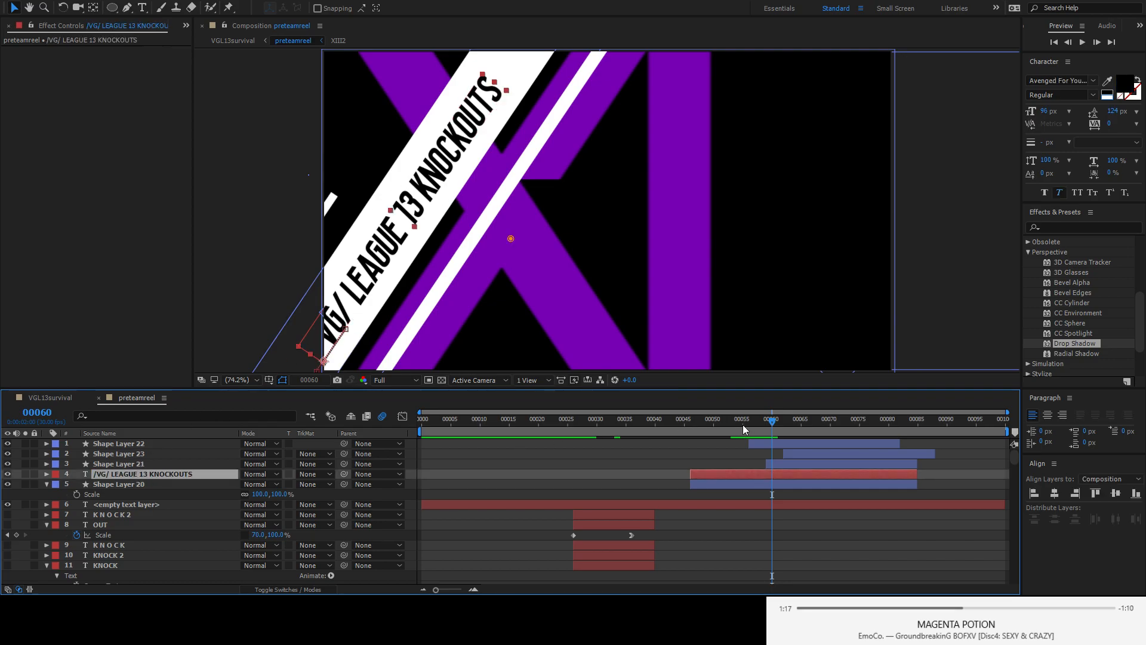
{"action": "left_click", "coordinate": [47, 474]}
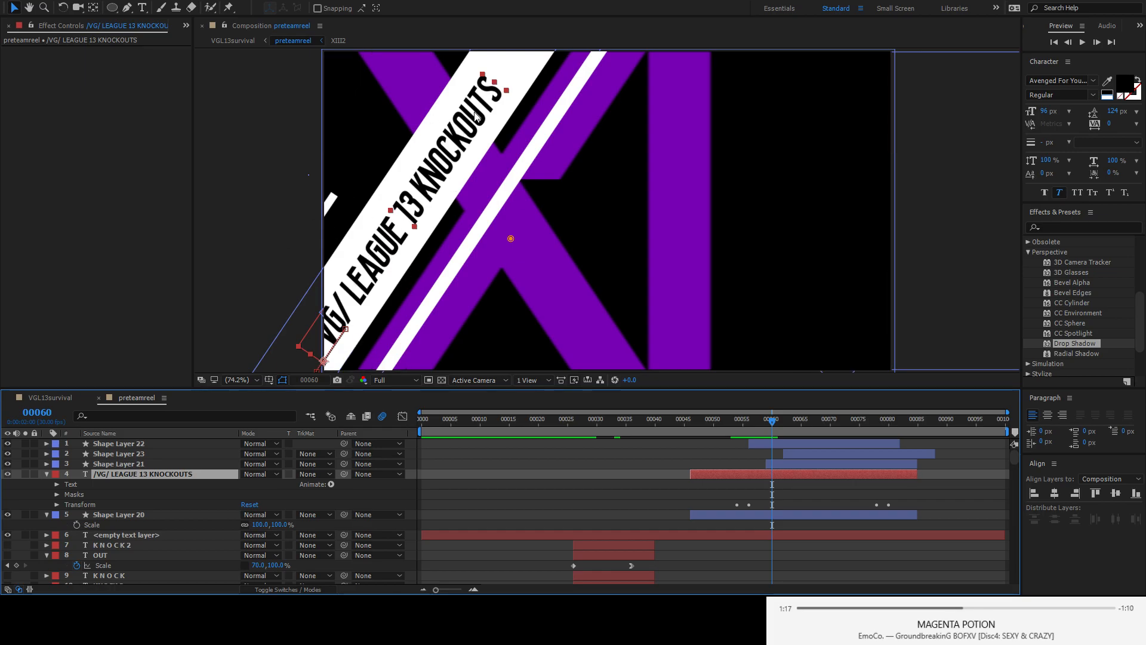
{"action": "left_click_drag", "start_coordinate": [753, 430], "coordinate": [875, 430]}
{"action": "left_click_drag", "start_coordinate": [905, 427], "coordinate": [736, 442]}
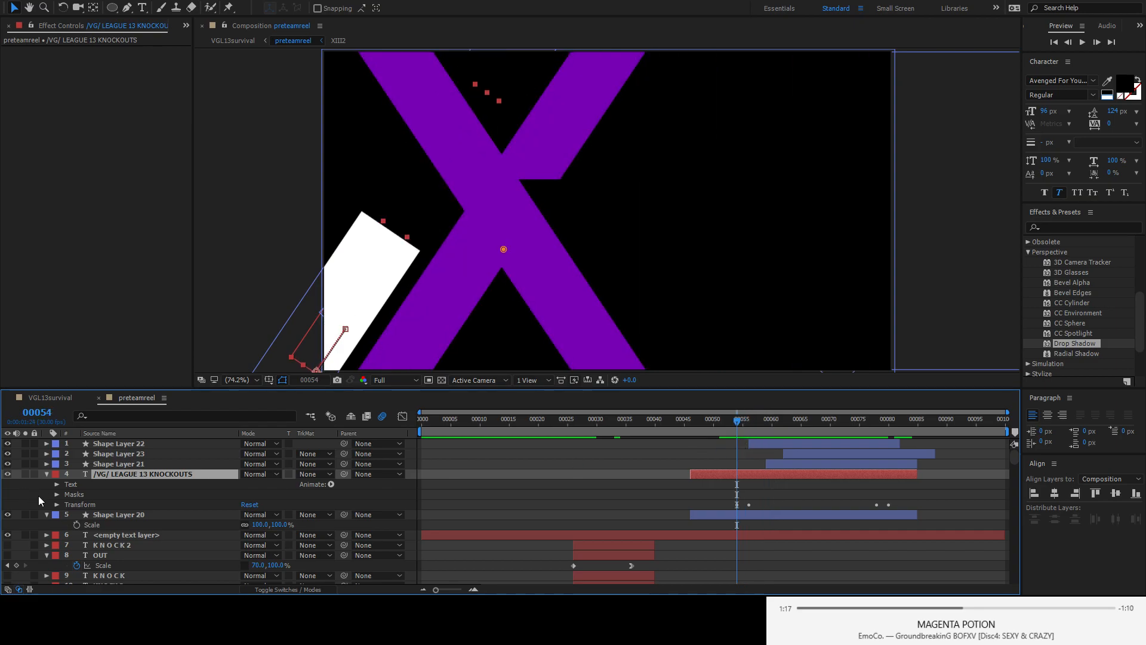
{"action": "left_click", "coordinate": [57, 505]}
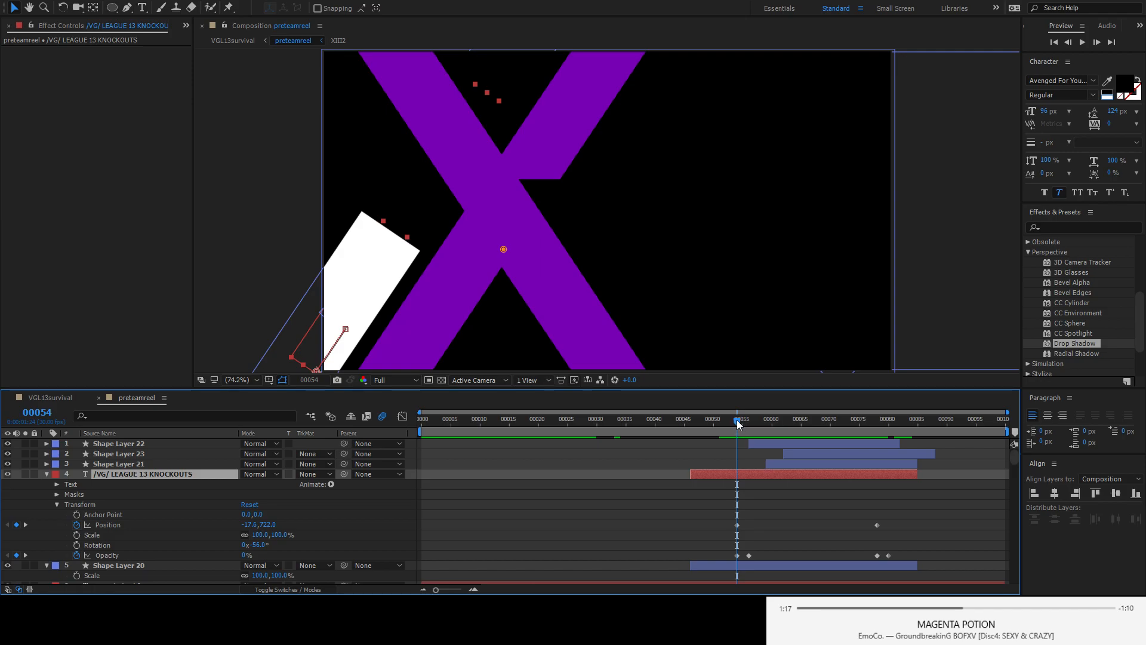
{"action": "left_click_drag", "start_coordinate": [737, 424], "coordinate": [775, 445]}
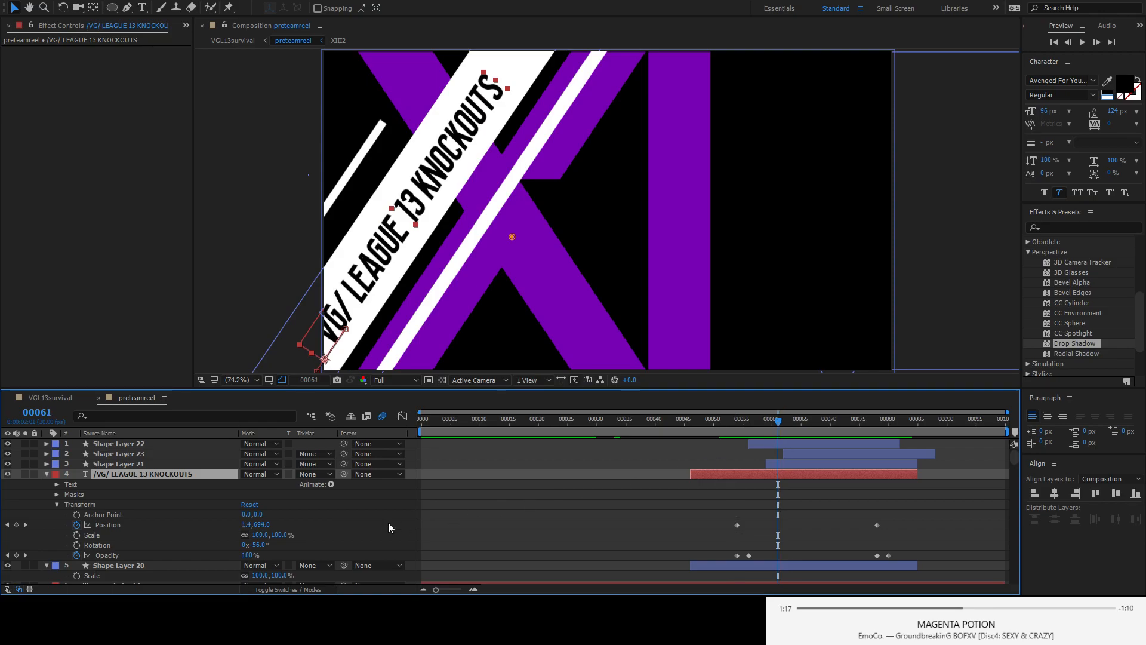
- Identify the thin white line layers, select Shape Layers 21, 22 and 23 together, and scrub to frame 96 to examine their motion
{"action": "left_click", "coordinate": [755, 442]}
{"action": "left_click", "coordinate": [794, 452]}
{"action": "left_click", "coordinate": [782, 461]}
{"action": "left_click", "coordinate": [779, 442]}
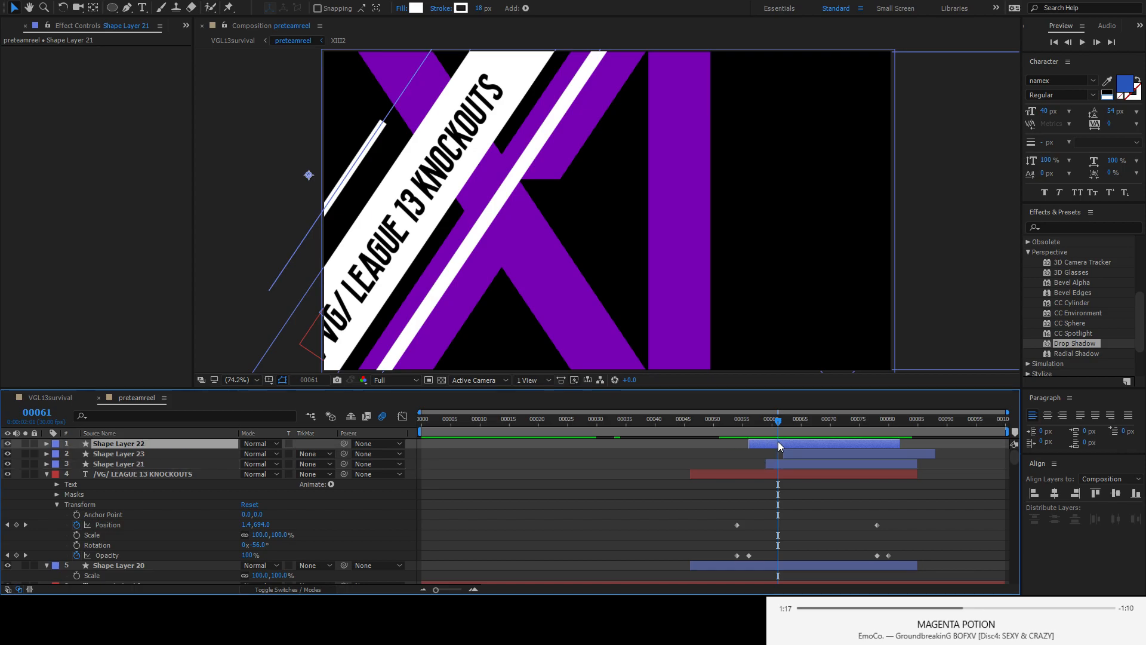
{"action": "left_click", "coordinate": [145, 465], "text": "shift"}
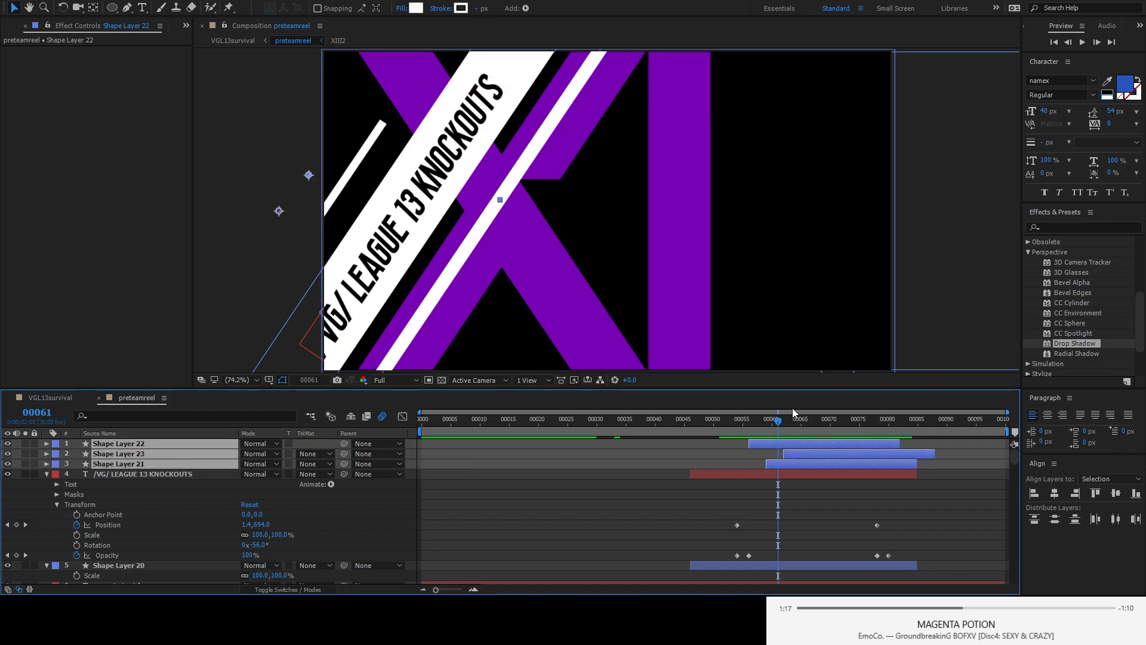
{"action": "left_click_drag", "start_coordinate": [778, 425], "coordinate": [981, 411]}
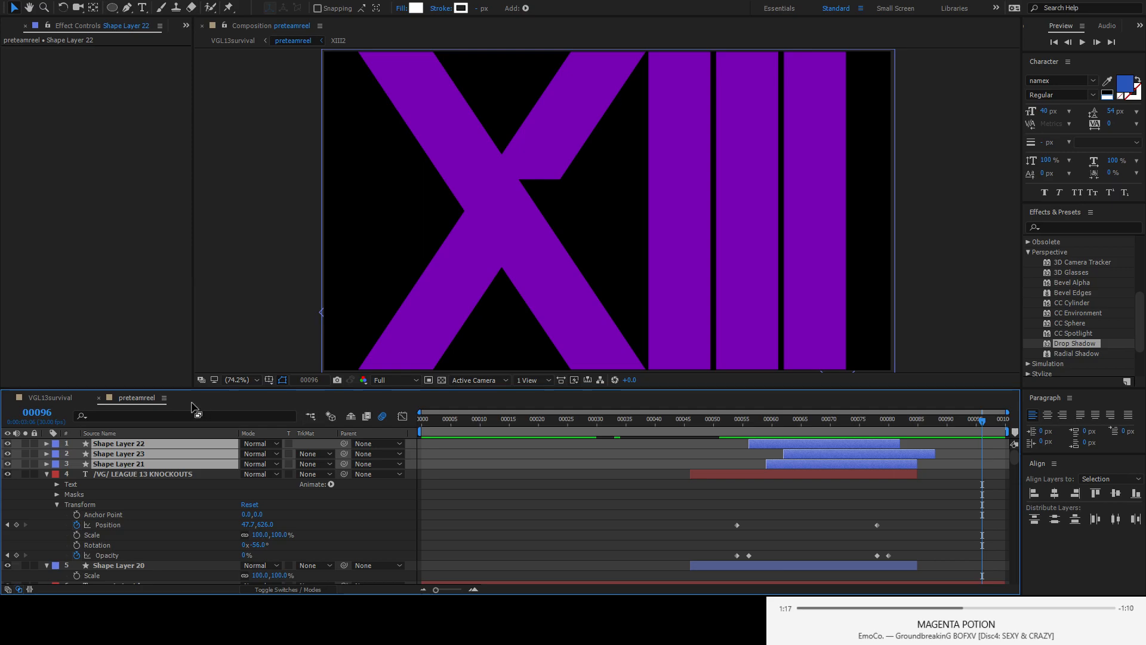
- Close preteamreel, open Comp 1 from VGL13survival to scrub through its GET HYPE animation, and return to VGL13survival
{"action": "left_click", "coordinate": [99, 397]}
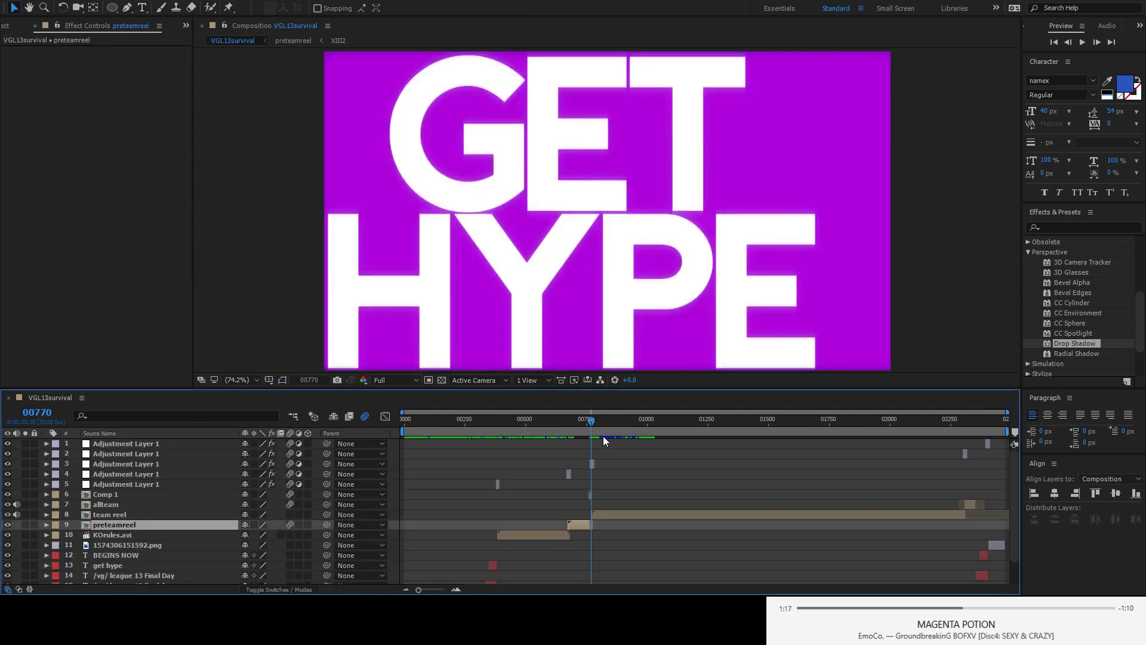
{"action": "left_click_drag", "start_coordinate": [585, 424], "coordinate": [589, 423]}
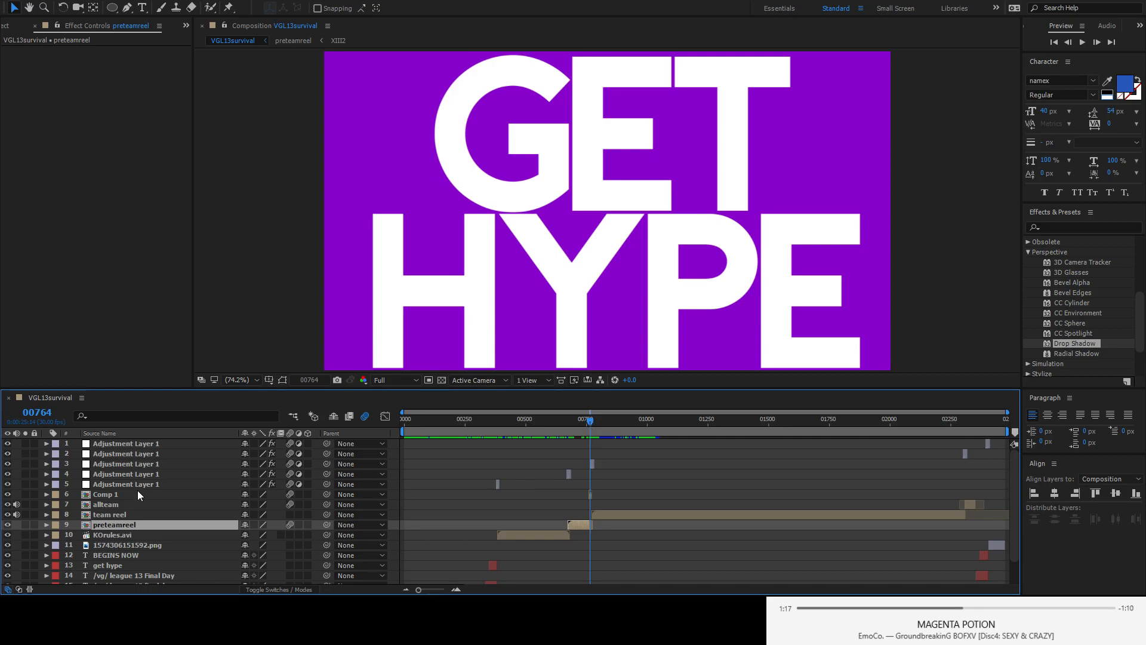
{"action": "left_click", "coordinate": [550, 495]}
{"action": "double_click", "coordinate": [589, 494]}
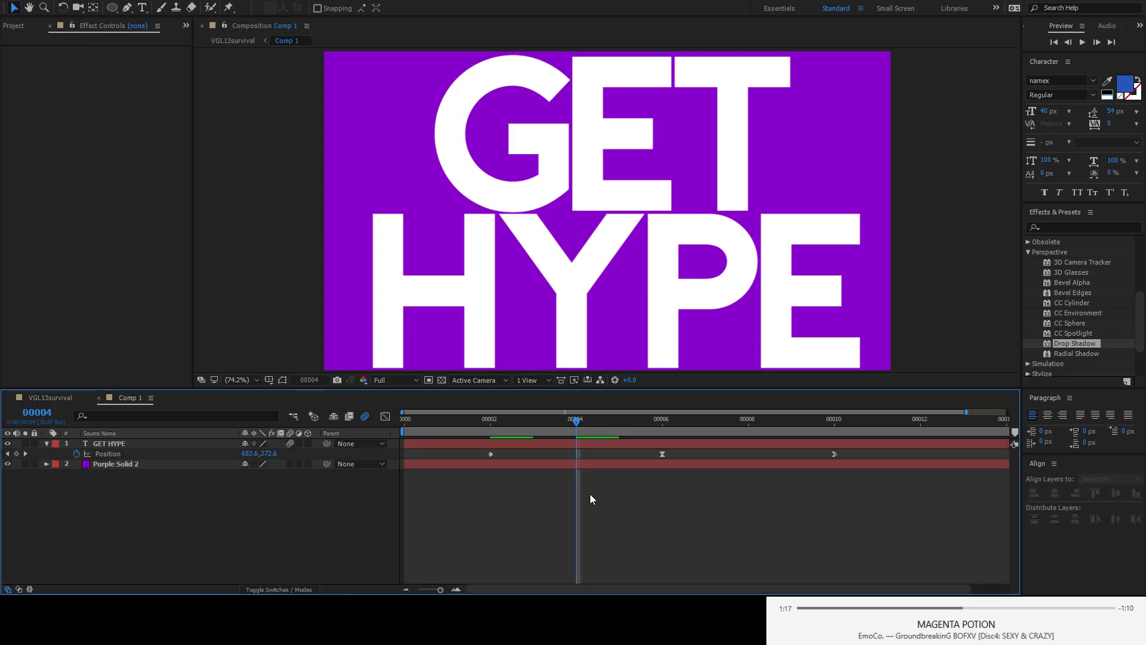
{"action": "left_click_drag", "start_coordinate": [576, 424], "coordinate": [1006, 418]}
{"action": "key", "text": "shift+comma"}
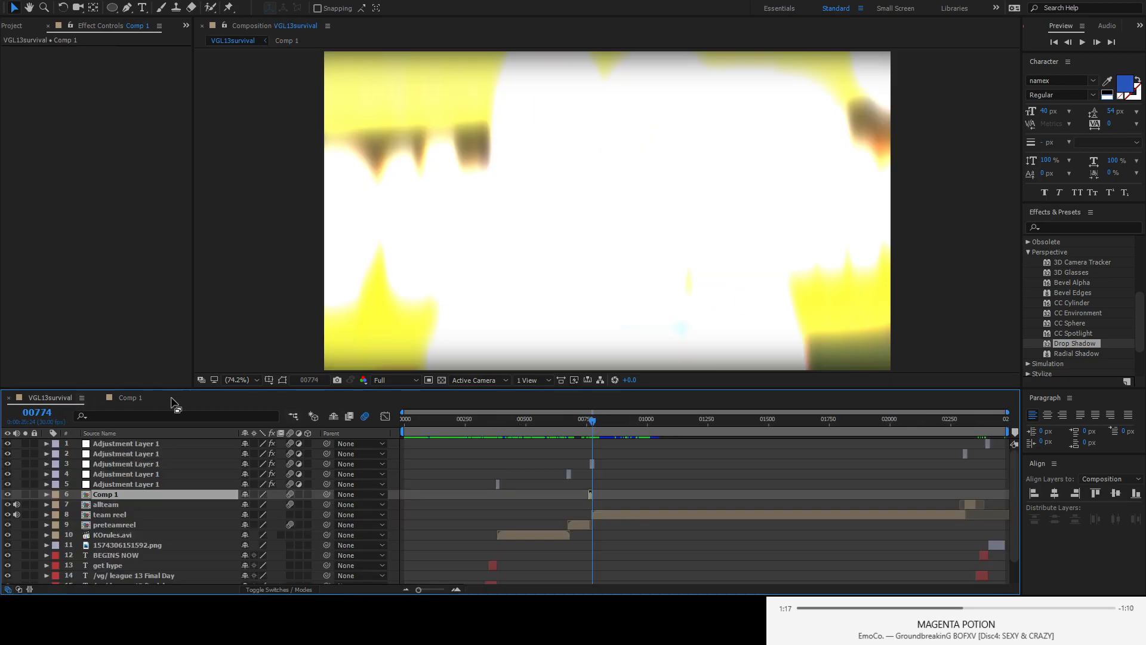
- Reveal Comp 1's Position keyframes in VGL13survival and scrub from frame 757 to 777 to examine the GET HYPE transition
{"action": "left_click_drag", "start_coordinate": [595, 426], "coordinate": [589, 423]}
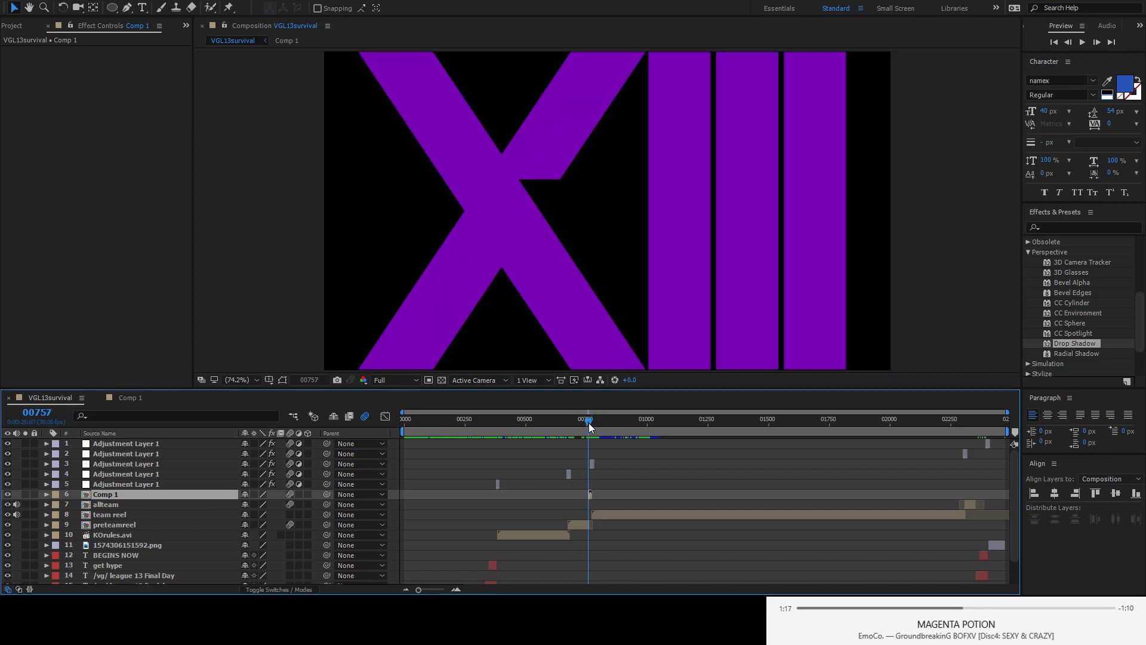
{"action": "left_click", "coordinate": [456, 590]}
{"action": "left_click_drag", "start_coordinate": [590, 424], "coordinate": [591, 426]}
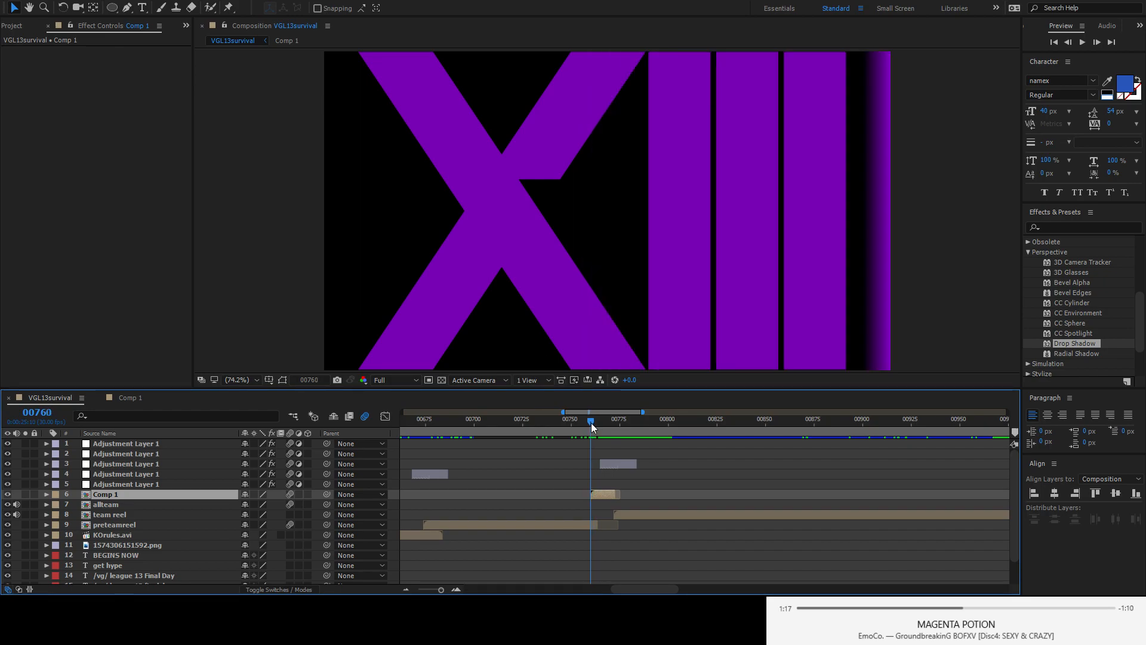
{"action": "key", "text": "p"}
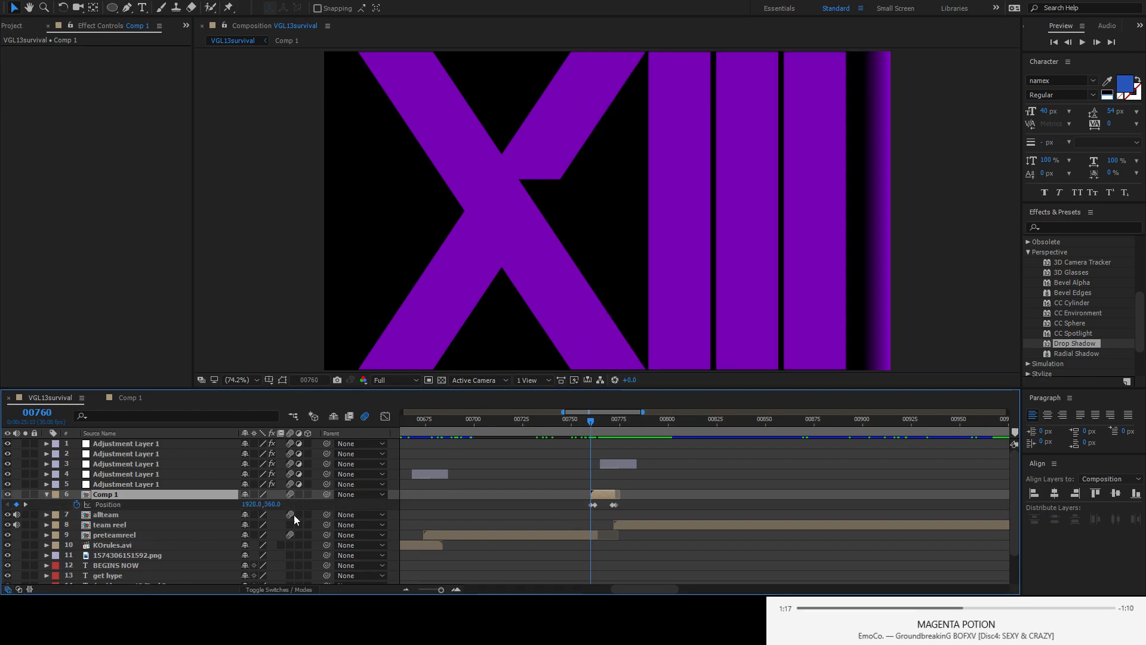
{"action": "left_click", "coordinate": [453, 590]}
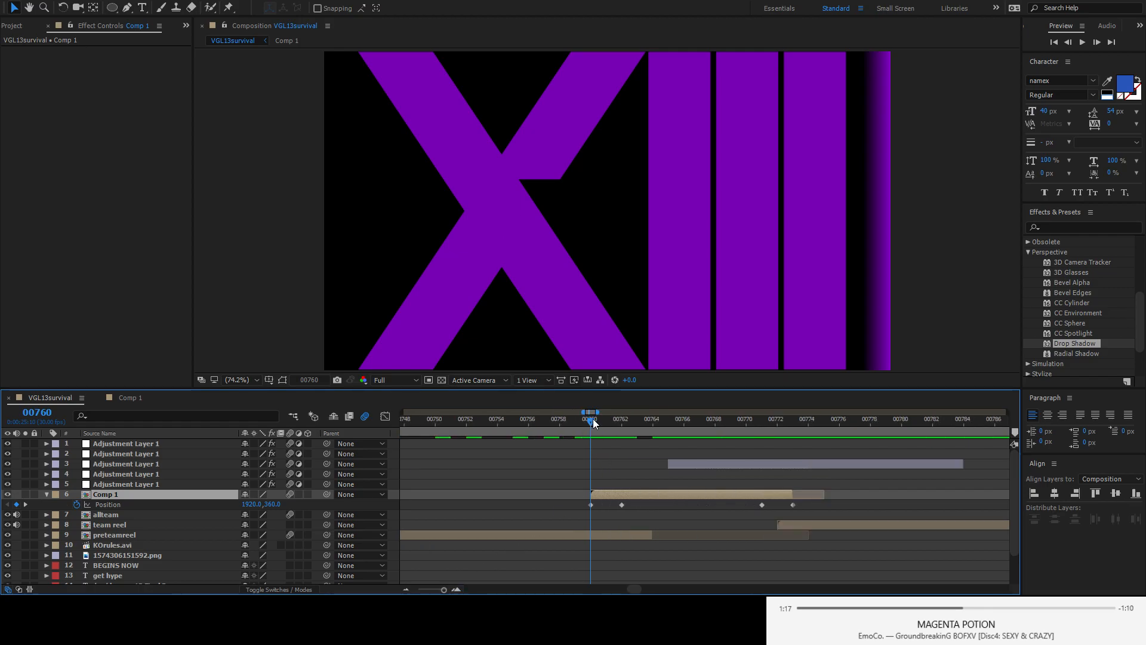
{"action": "left_click_drag", "start_coordinate": [600, 424], "coordinate": [675, 441]}
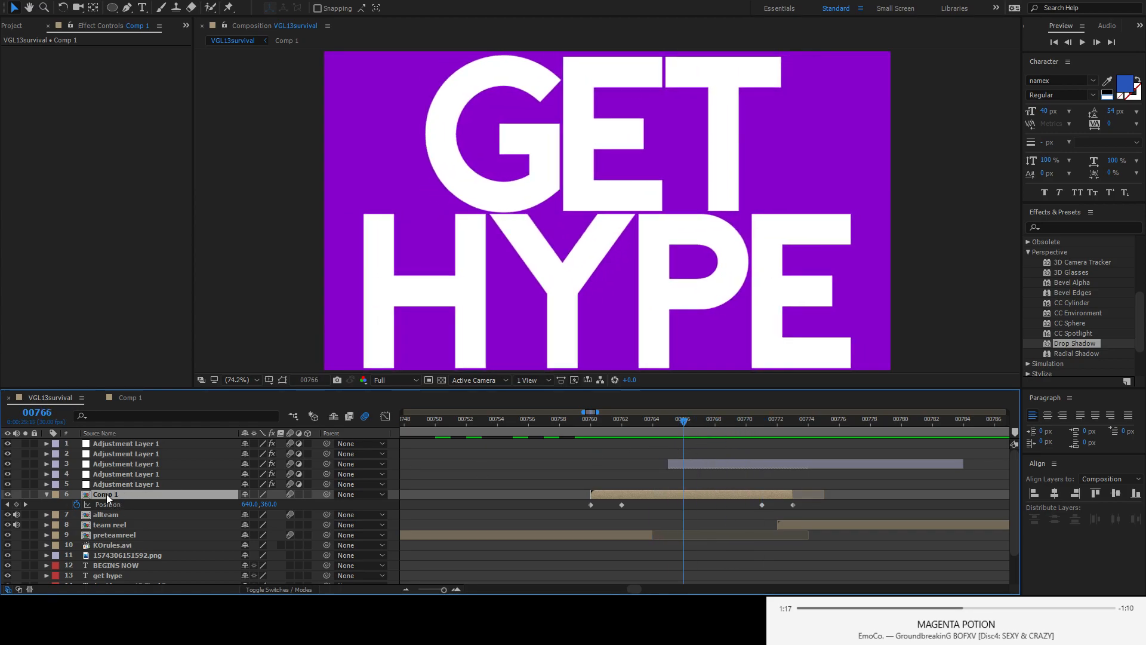
{"action": "left_click_drag", "start_coordinate": [684, 423], "coordinate": [854, 422]}
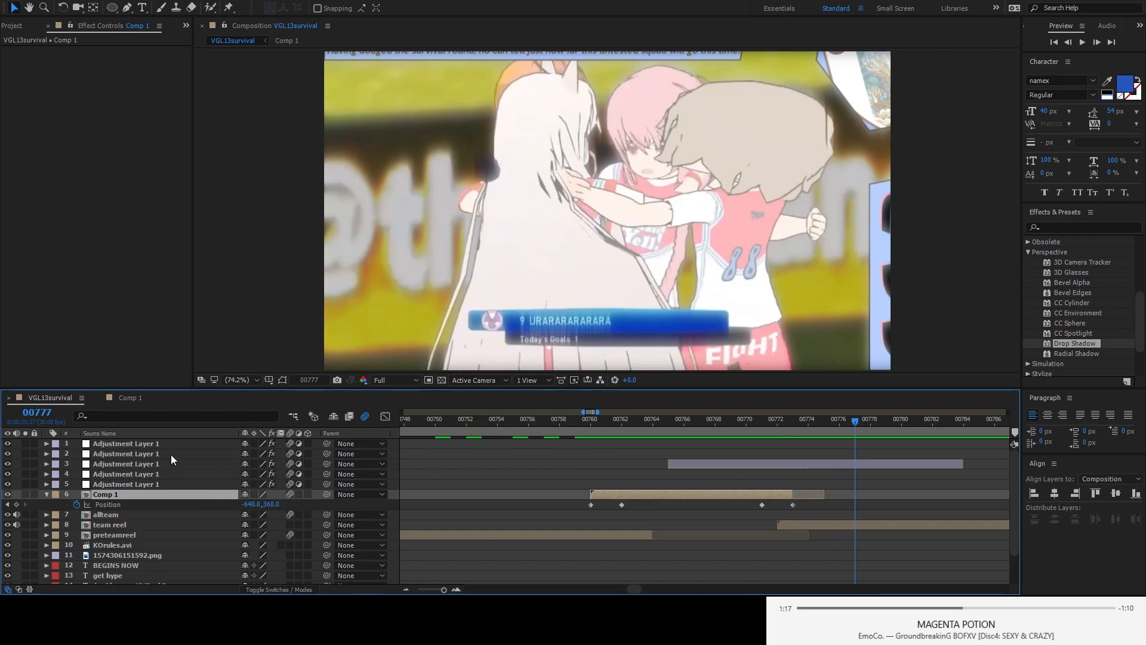
- Find the end of the team reel layer in VGL13survival and scrub to the allteam section at frame 2312
{"action": "scroll", "coordinate": [143, 489], "scroll_direction": "down", "scroll_amount": 2}
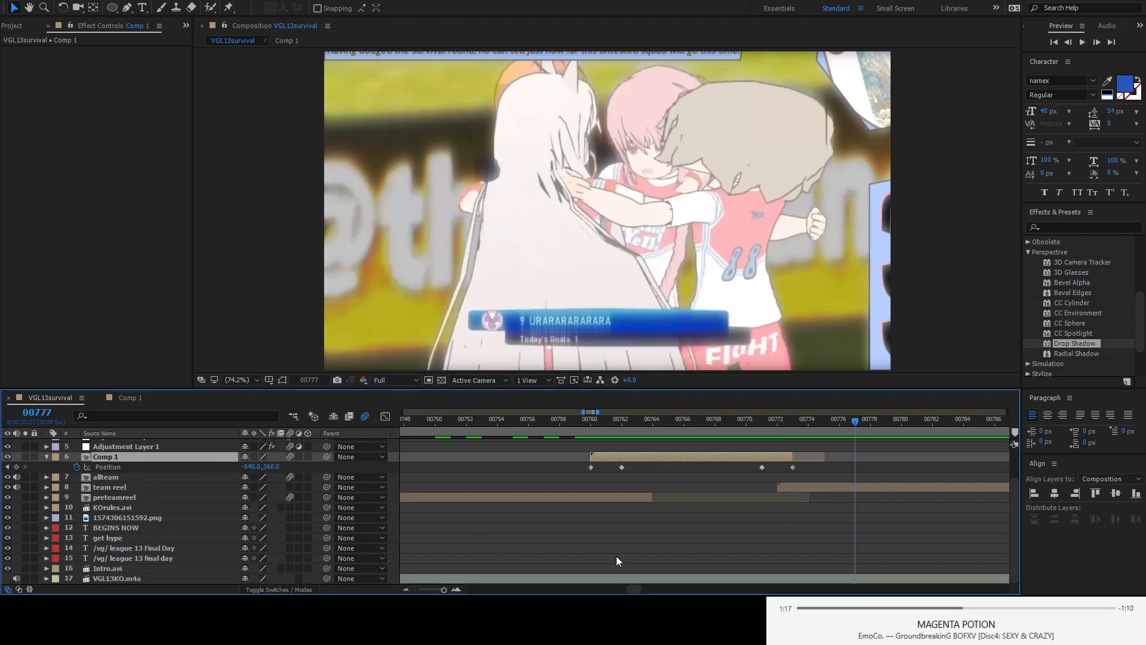
{"action": "left_click_drag", "start_coordinate": [635, 586], "coordinate": [972, 568]}
{"action": "left_click", "coordinate": [406, 589]}
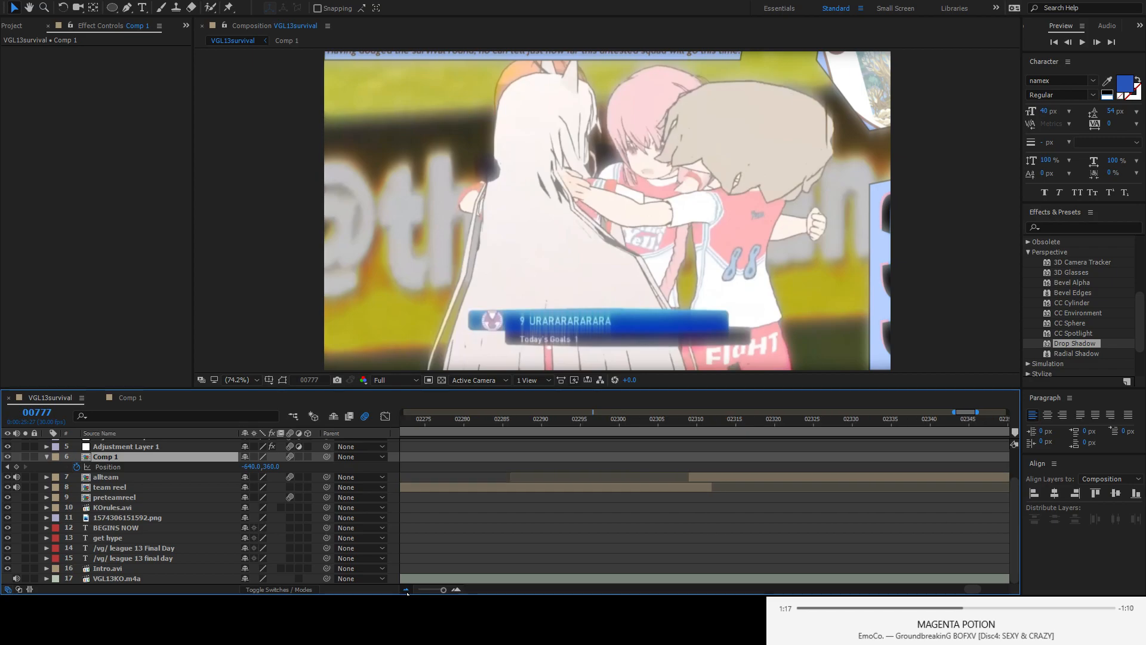
{"action": "left_click", "coordinate": [406, 590]}
{"action": "left_click", "coordinate": [797, 423]}
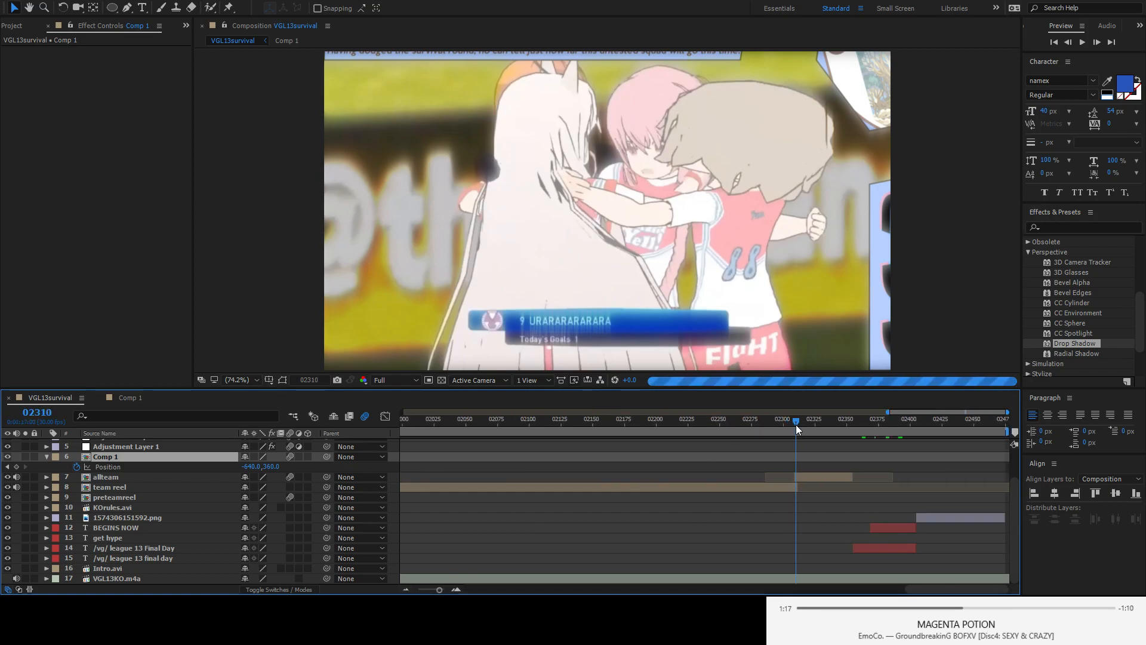
{"action": "mouse_move", "coordinate": [796, 424]}
{"action": "left_mouse_down"}
{"action": "mouse_move", "coordinate": [826, 428]}
{"action": "mouse_move", "coordinate": [797, 427]}
{"action": "left_mouse_up"}
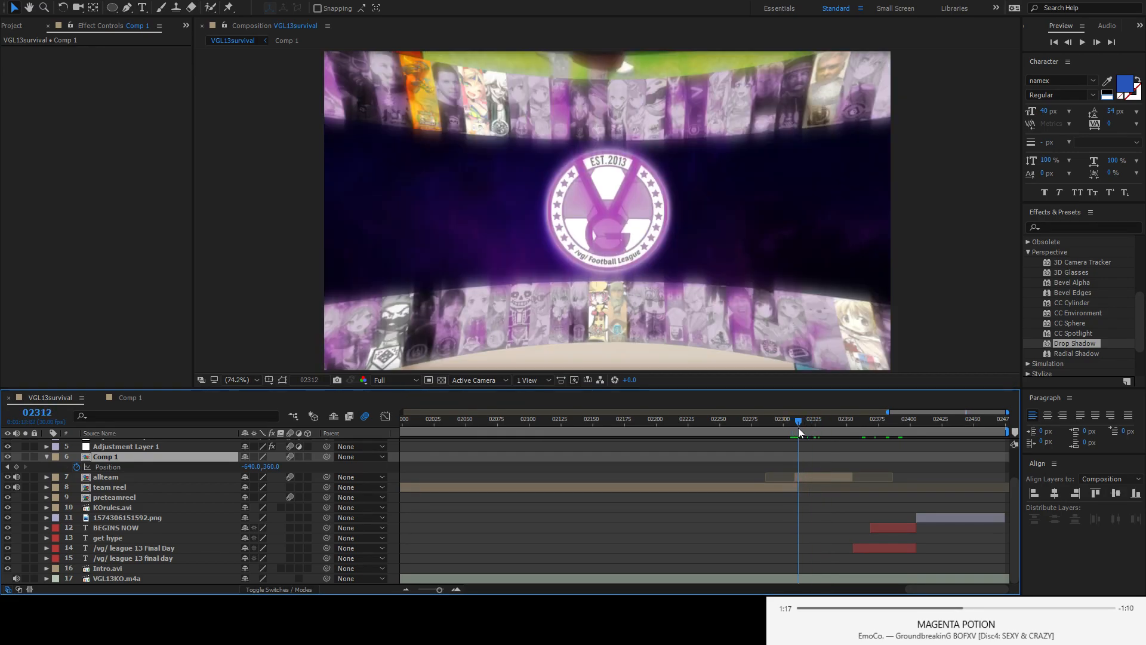
- Open the allteam composition from VGL13survival and preview its animation from the first frame to frame 57
{"action": "left_click", "coordinate": [127, 476]}
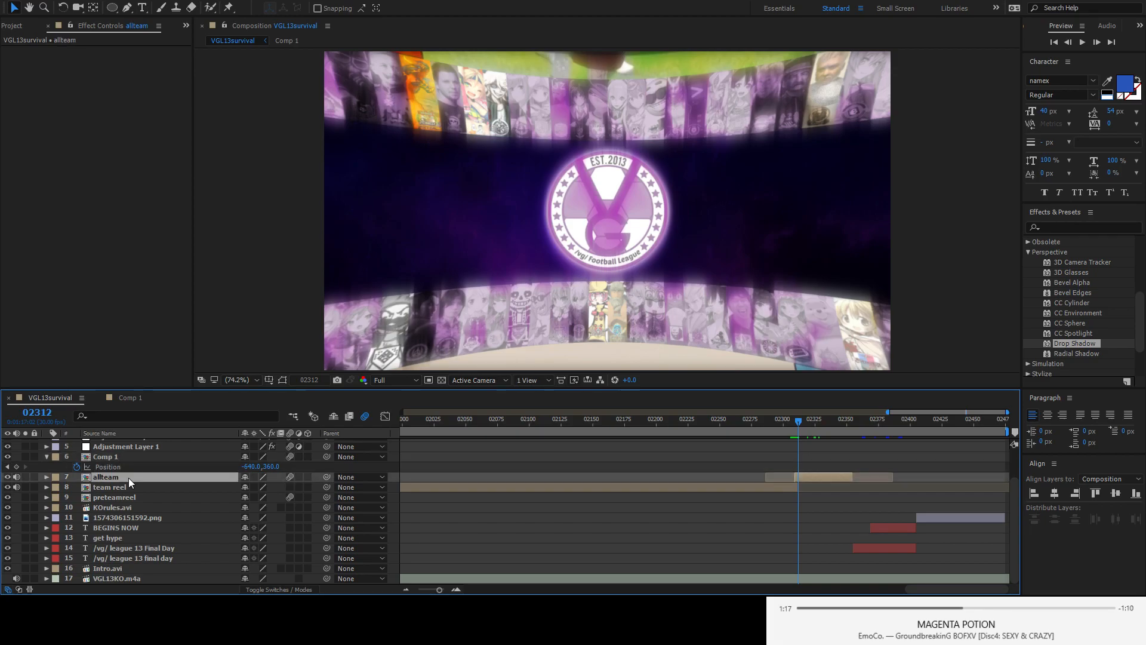
{"action": "double_click", "coordinate": [128, 477]}
{"action": "left_click_drag", "start_coordinate": [501, 426], "coordinate": [411, 431]}
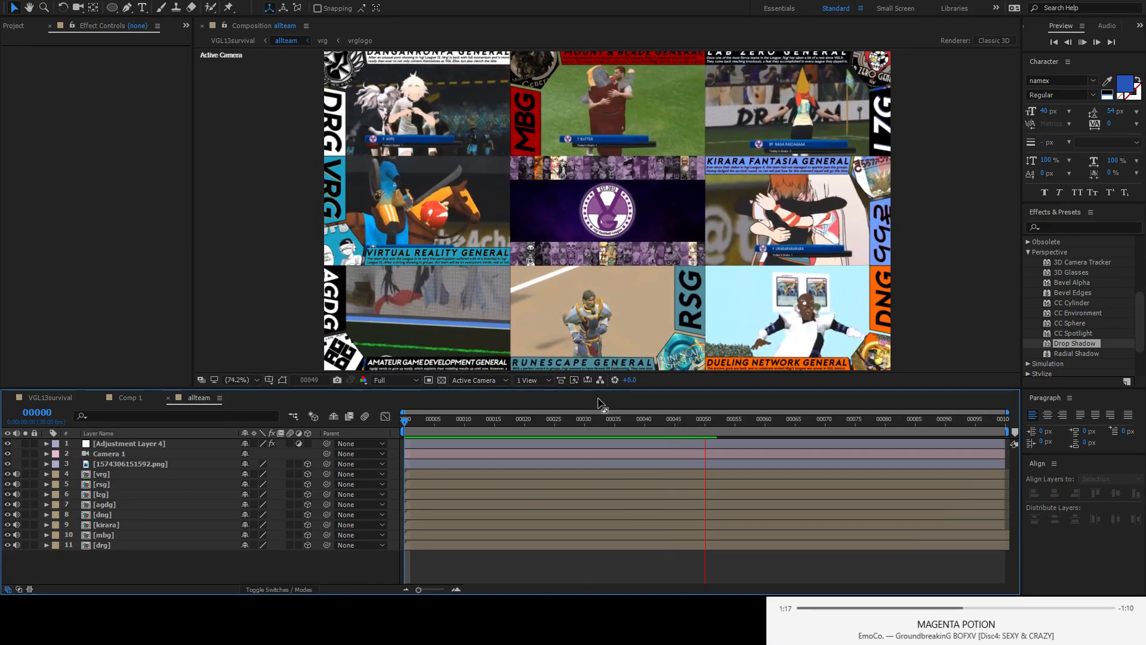
{"action": "key", "text": "space"}
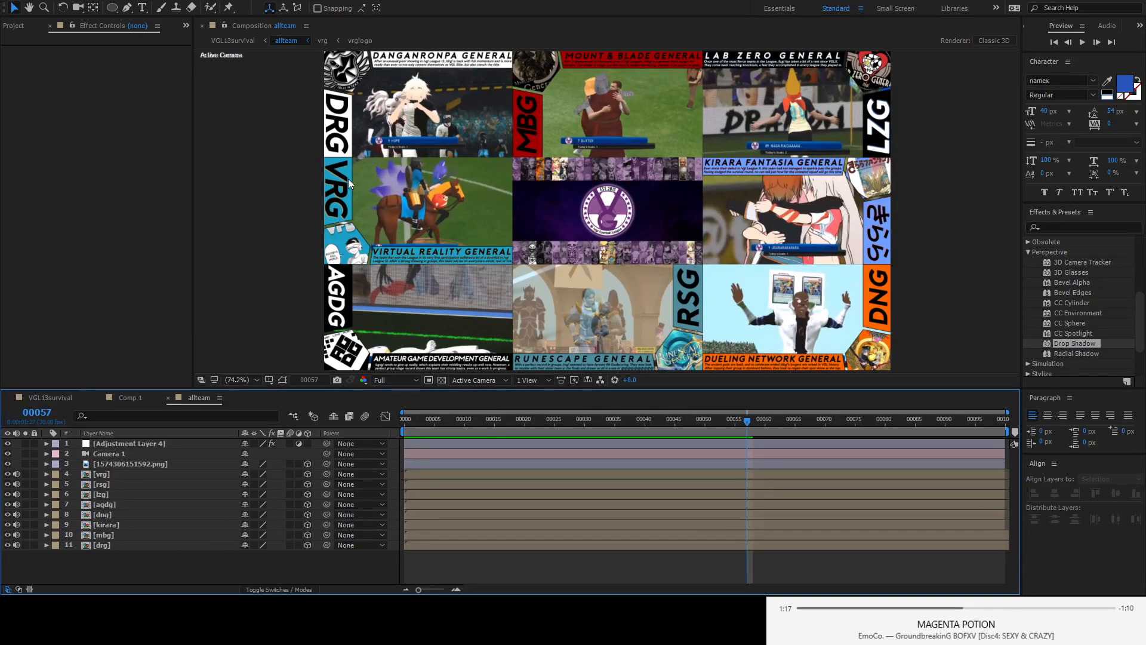
- Identify the layers of the team grid by selecting drg through vrg together, followed by the central 1574306151592.png image
{"action": "left_click", "coordinate": [125, 544]}
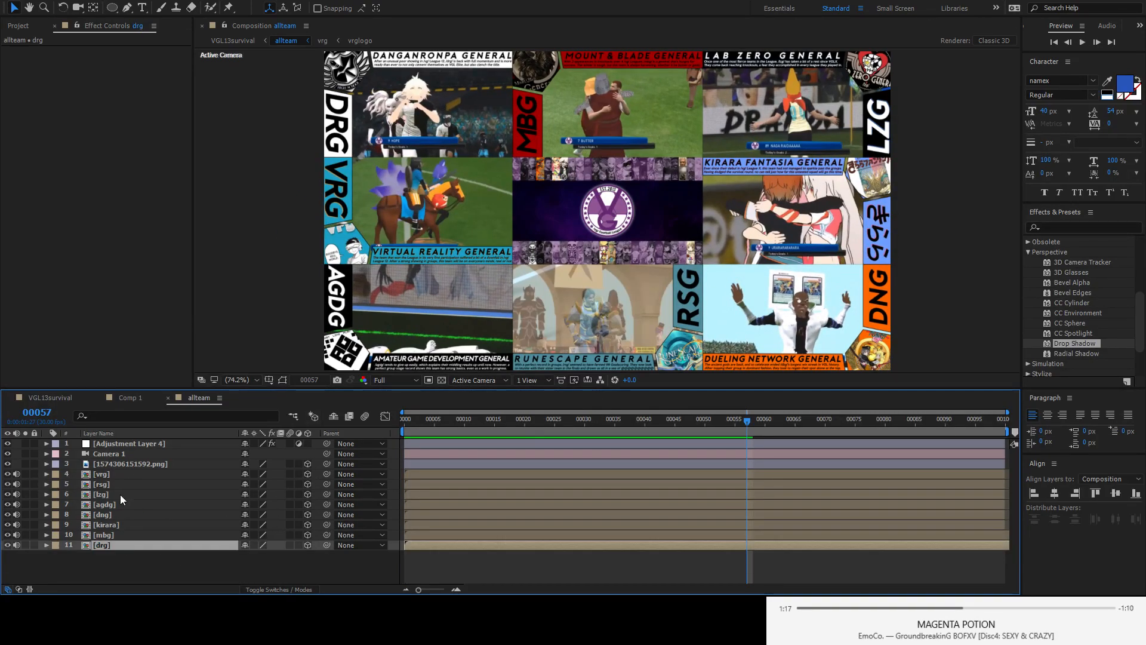
{"action": "left_click", "coordinate": [109, 475], "text": "shift"}
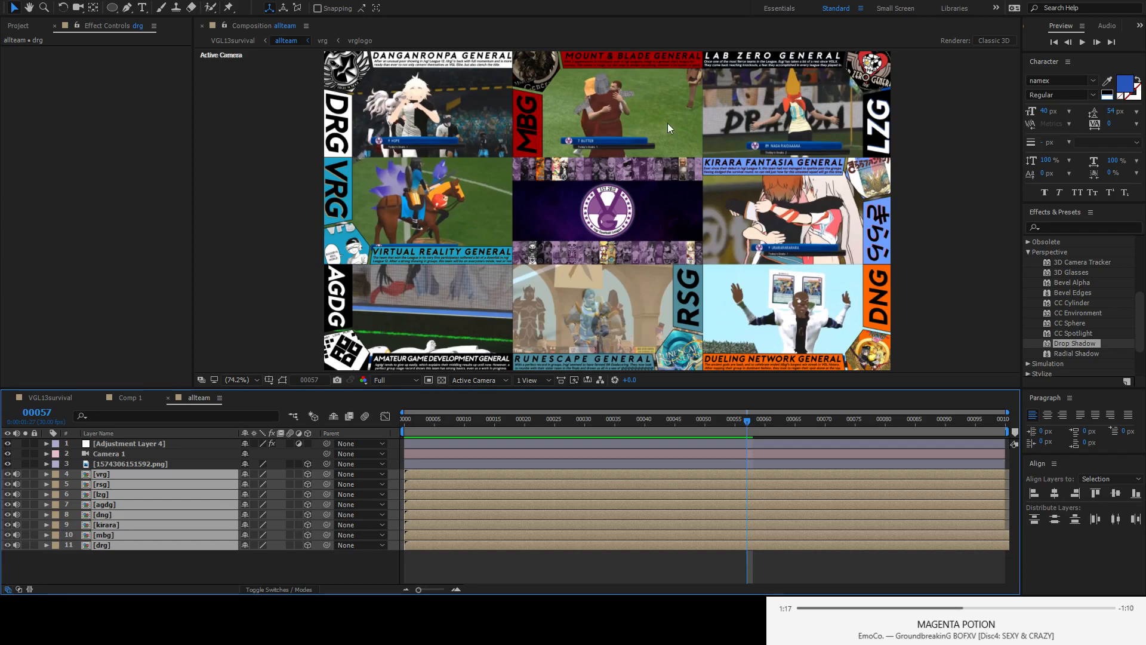
{"action": "left_click", "coordinate": [175, 571]}
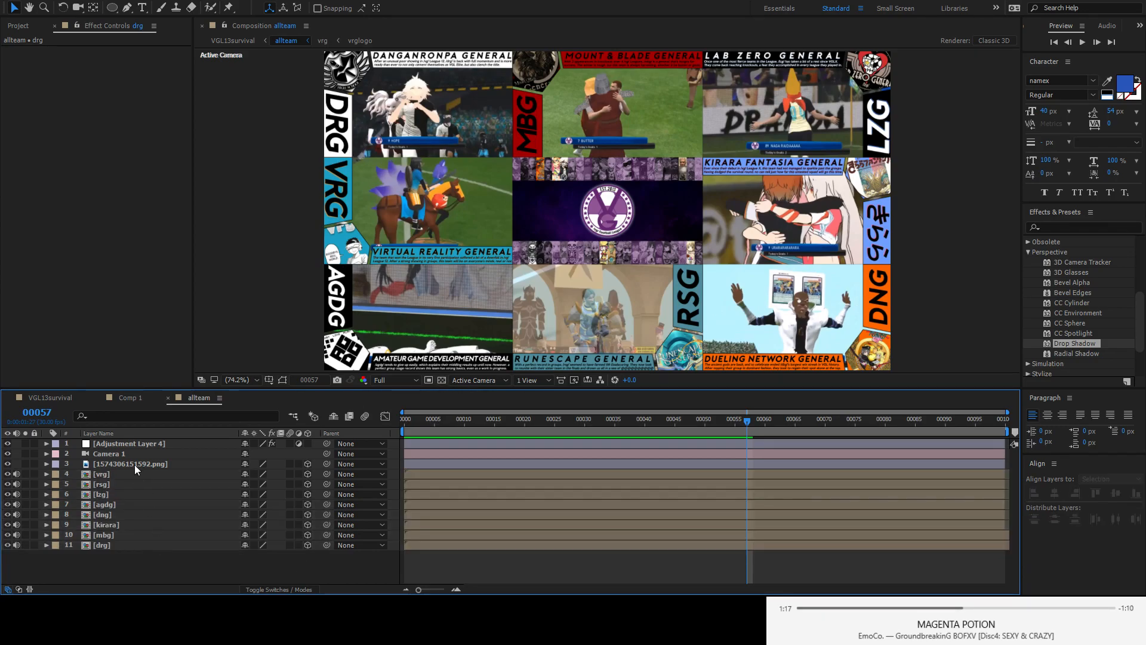
{"action": "left_click", "coordinate": [134, 464]}
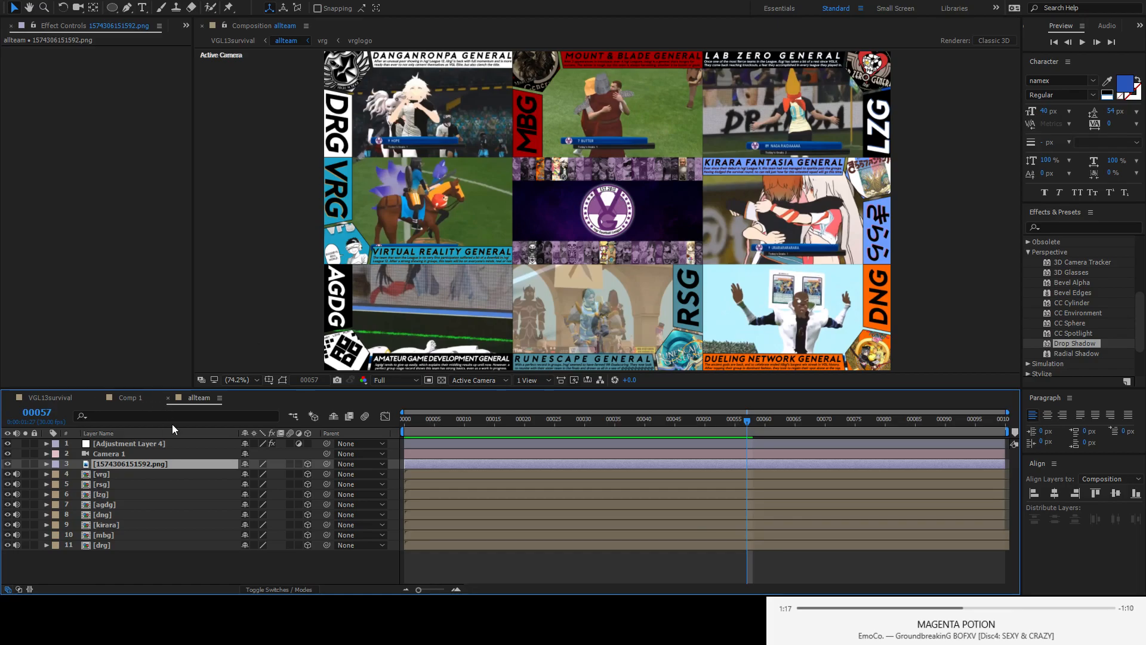
- Expand Camera 1's properties and scrub between frames 0 and 56, ending at frame 27, to examine the camera's pull-back
{"action": "left_click", "coordinate": [123, 453]}
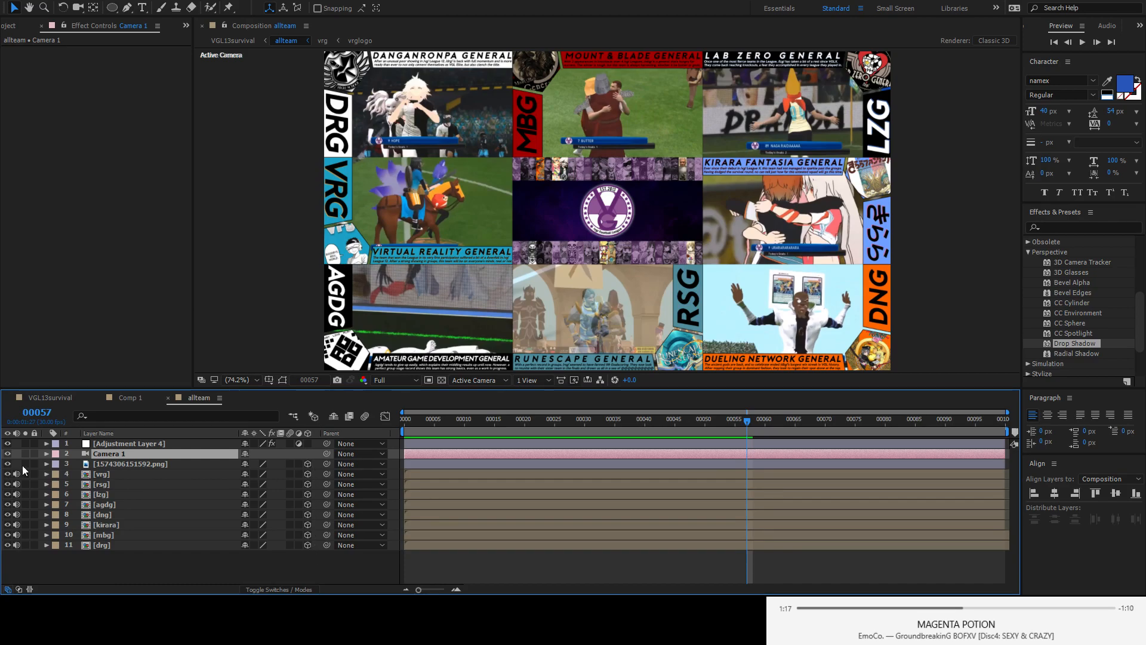
{"action": "left_click", "coordinate": [47, 454]}
{"action": "left_click_drag", "start_coordinate": [545, 420], "coordinate": [357, 432]}
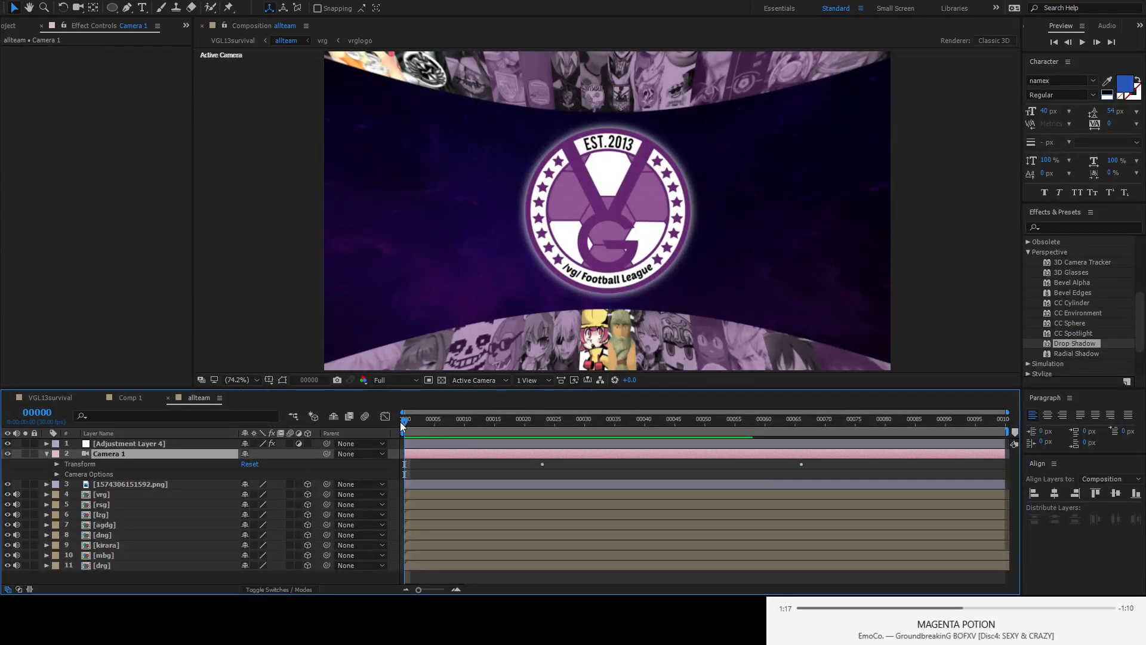
{"action": "left_click_drag", "start_coordinate": [531, 425], "coordinate": [735, 416]}
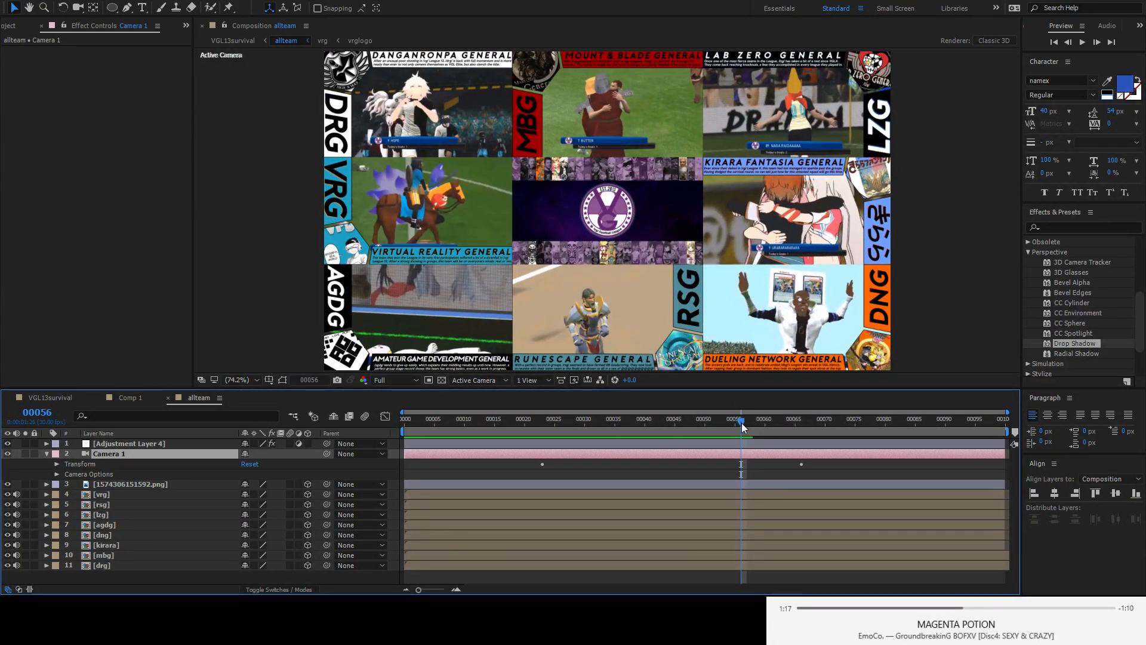
{"action": "left_click_drag", "start_coordinate": [725, 420], "coordinate": [567, 425]}
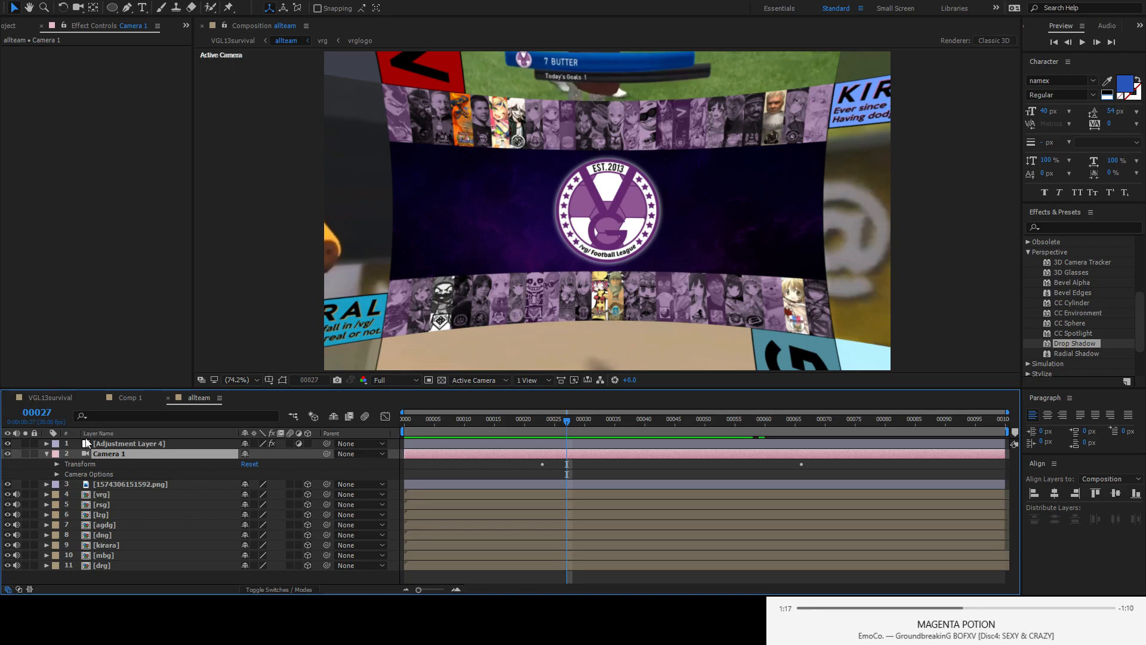
- Reveal the Optics Compensation settings on Adjustment Layer 4 and scrub back to frame 16 to examine the lens distortion
{"action": "left_click", "coordinate": [47, 444]}
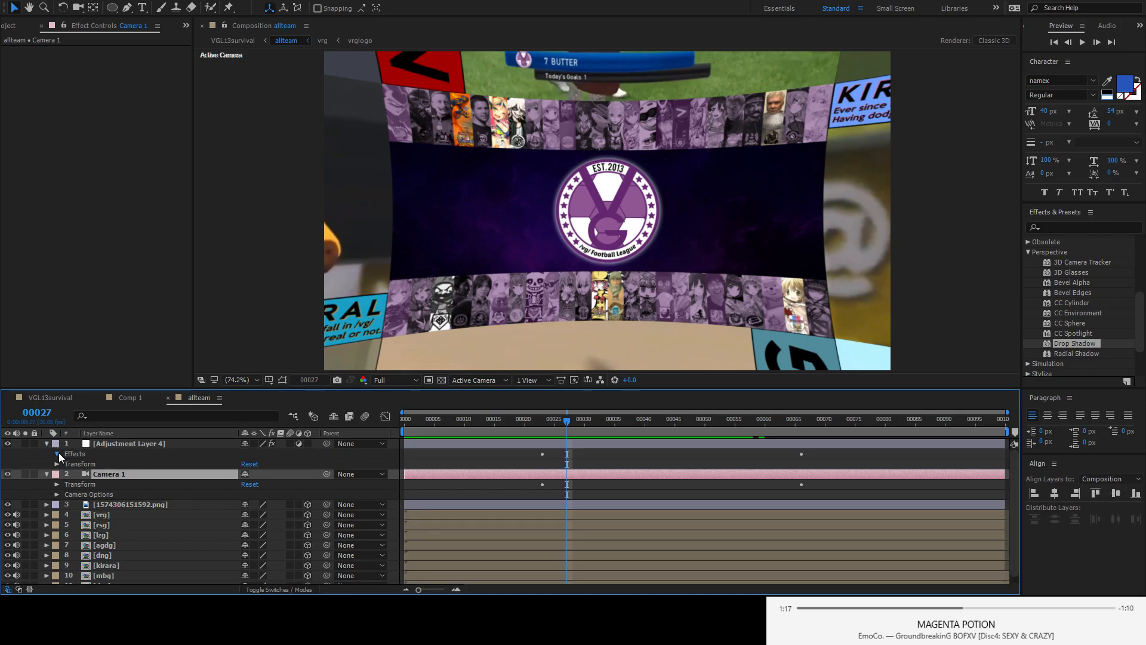
{"action": "left_click", "coordinate": [57, 453]}
{"action": "left_click", "coordinate": [107, 464]}
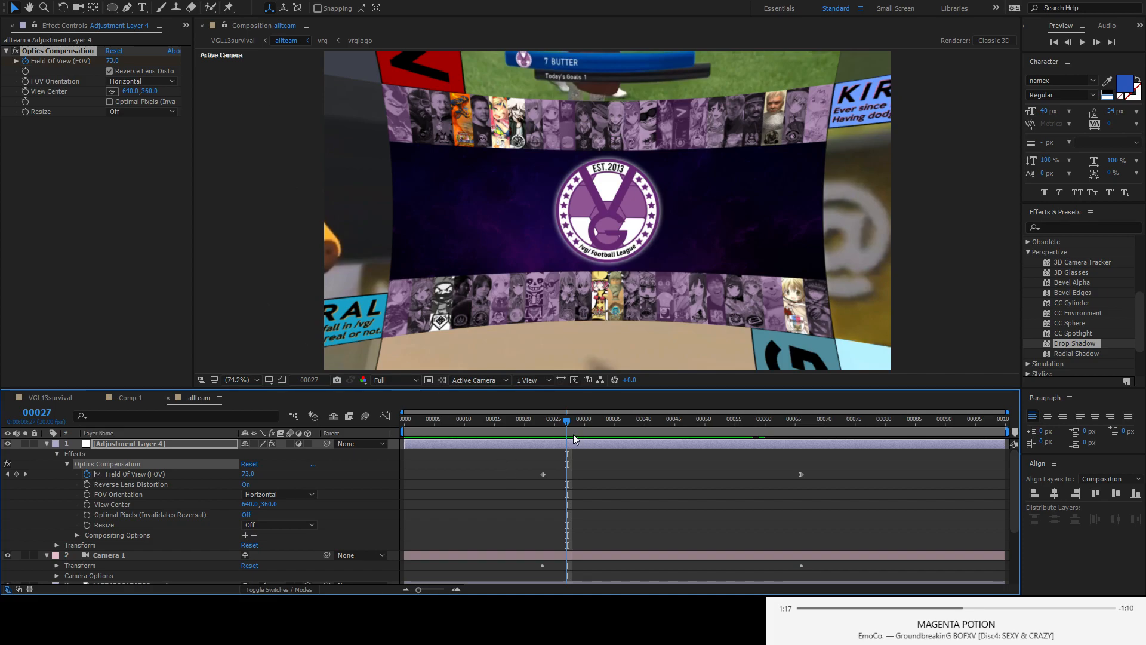
{"action": "left_click", "coordinate": [542, 424]}
{"action": "left_click_drag", "start_coordinate": [542, 424], "coordinate": [500, 426]}
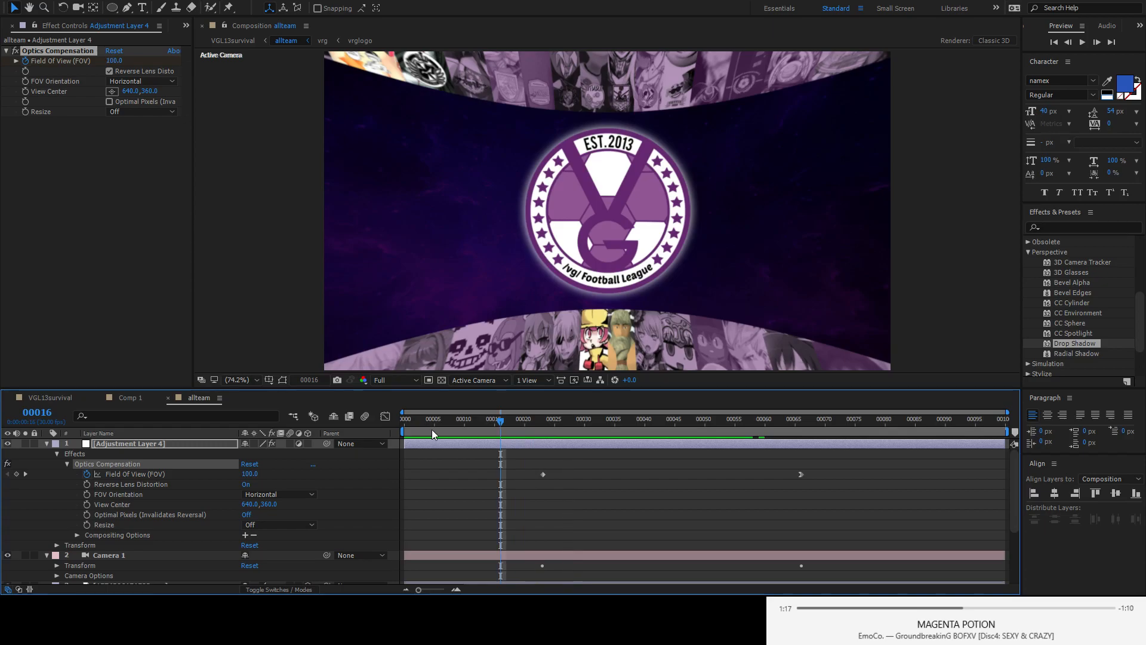
- Try a Field Of View of 69.4 at frame 16, remove that keyframe, and scrub to frame 82 to examine the distortion
{"action": "left_click_drag", "start_coordinate": [113, 60], "coordinate": [251, 113]}
{"action": "left_click", "coordinate": [116, 61]}
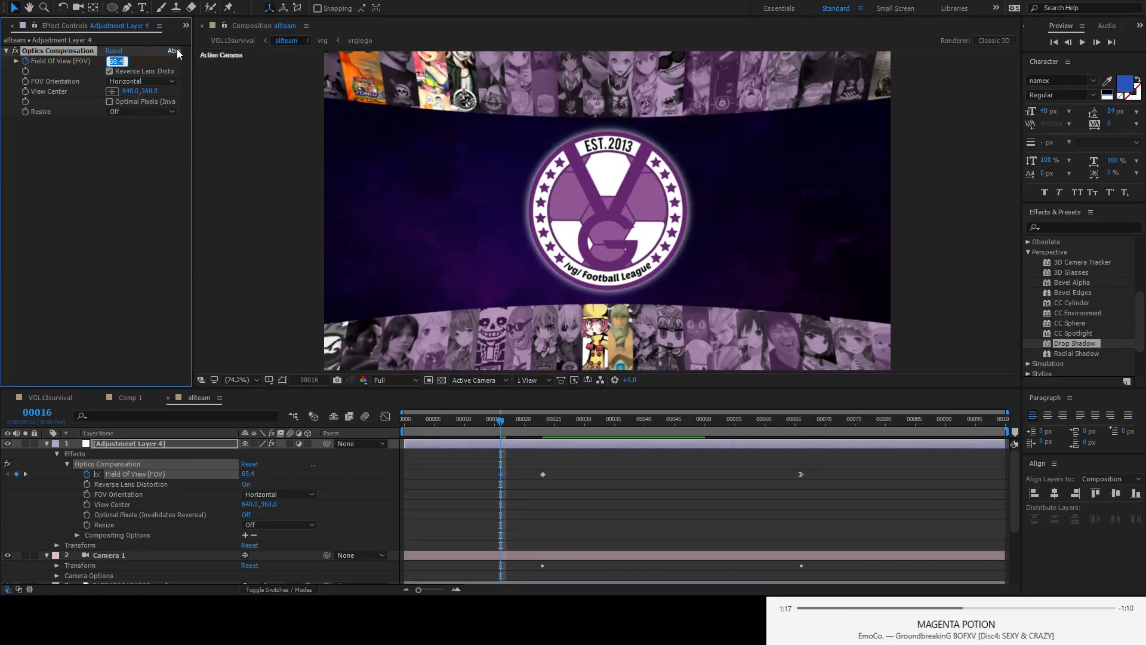
{"action": "left_click", "coordinate": [17, 473]}
{"action": "left_click_drag", "start_coordinate": [498, 428], "coordinate": [897, 430]}
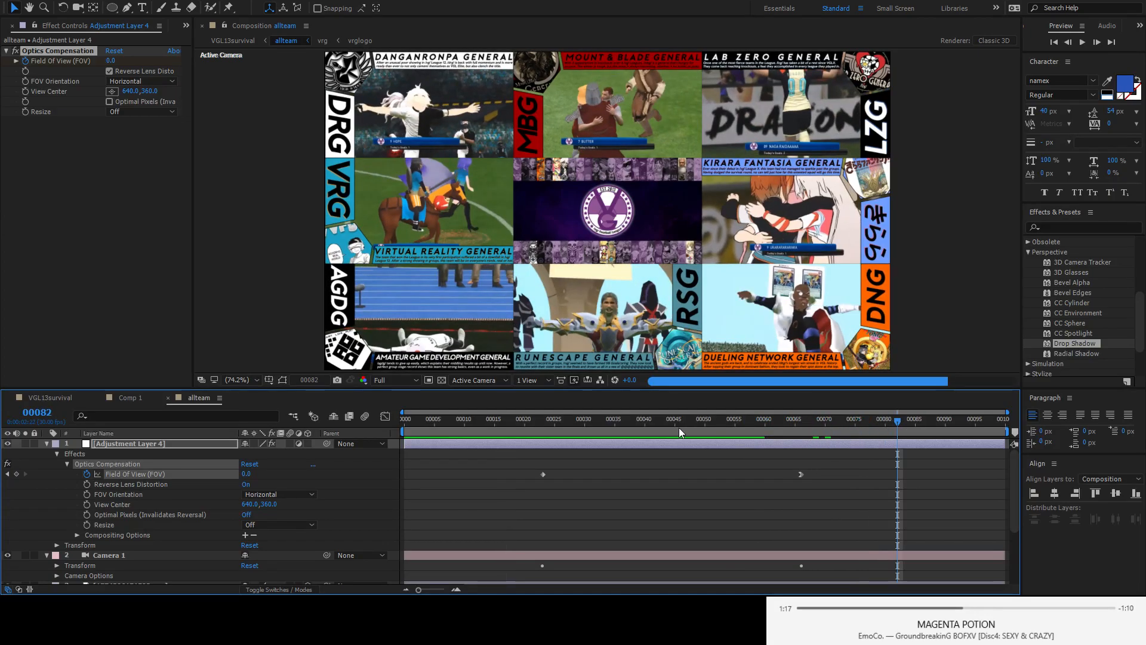
- Close allteam, return to VGL13survival with the project's item list shown, and scrub to frame 2346 in the allteam section
{"action": "left_click", "coordinate": [169, 398]}
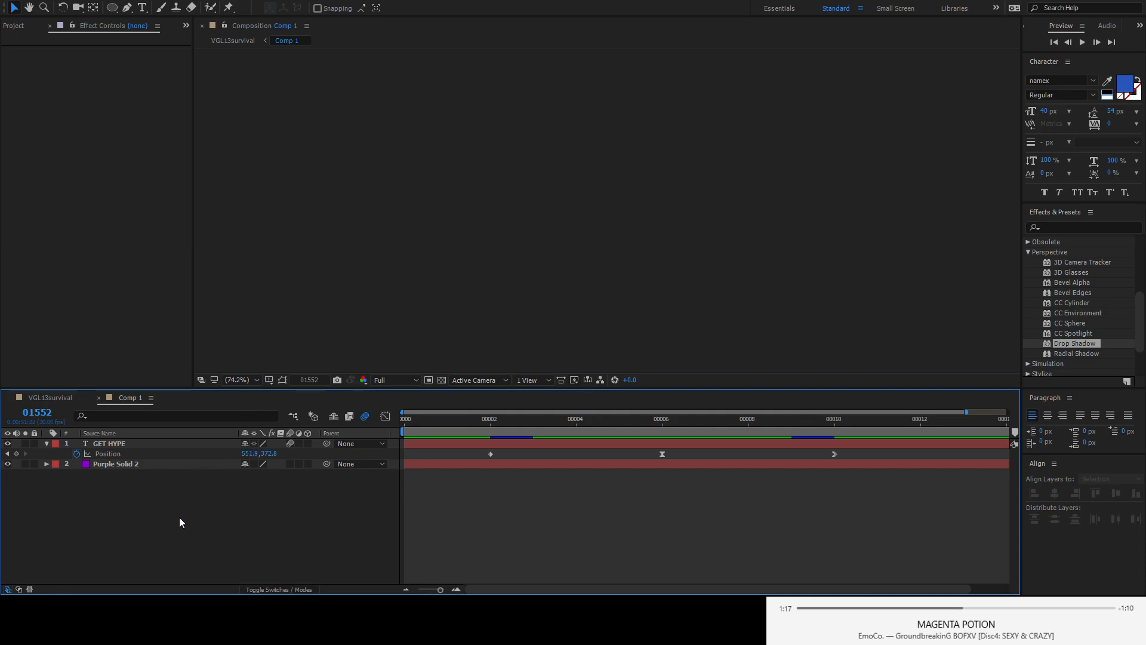
{"action": "left_click", "coordinate": [60, 398]}
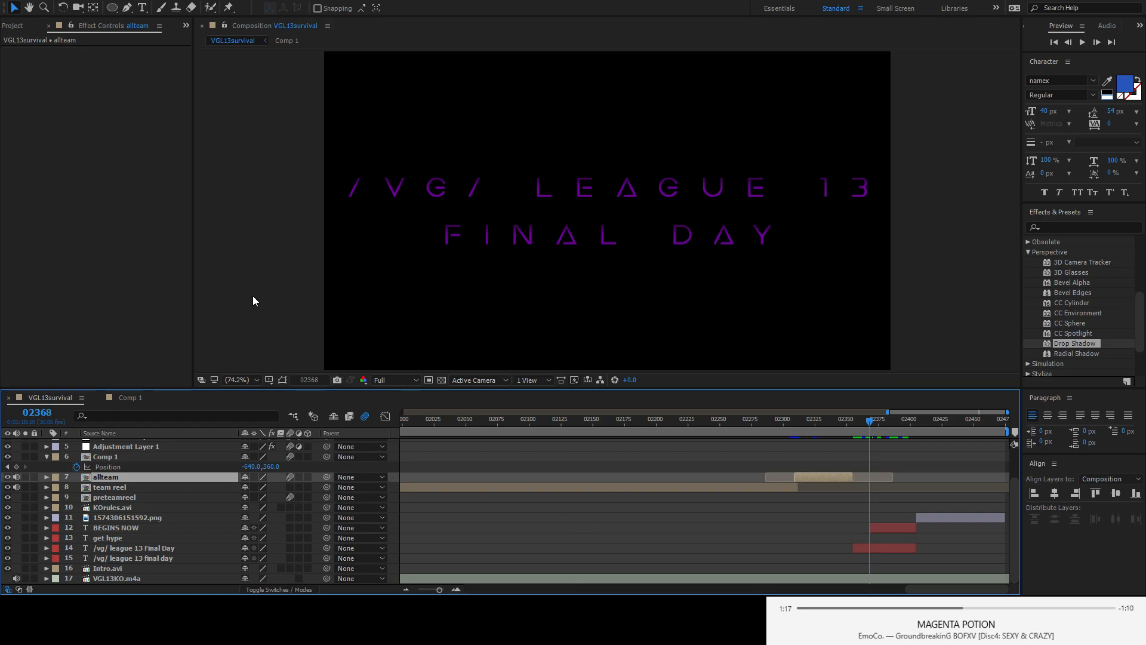
{"action": "left_click", "coordinate": [19, 26]}
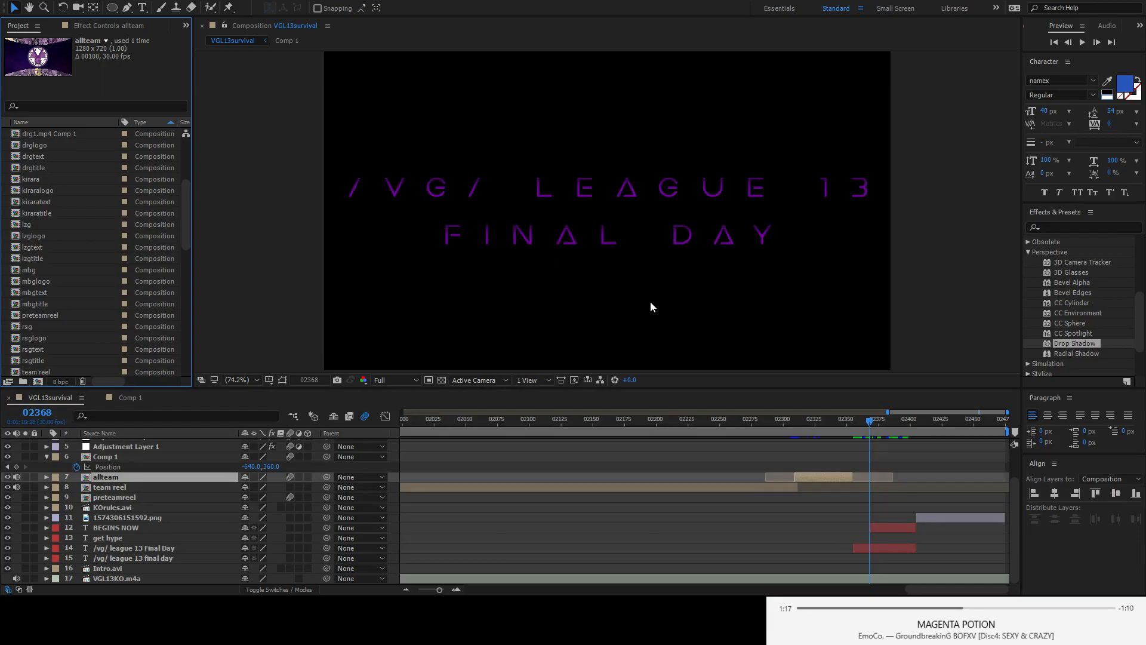
{"action": "left_click_drag", "start_coordinate": [866, 422], "coordinate": [842, 422]}
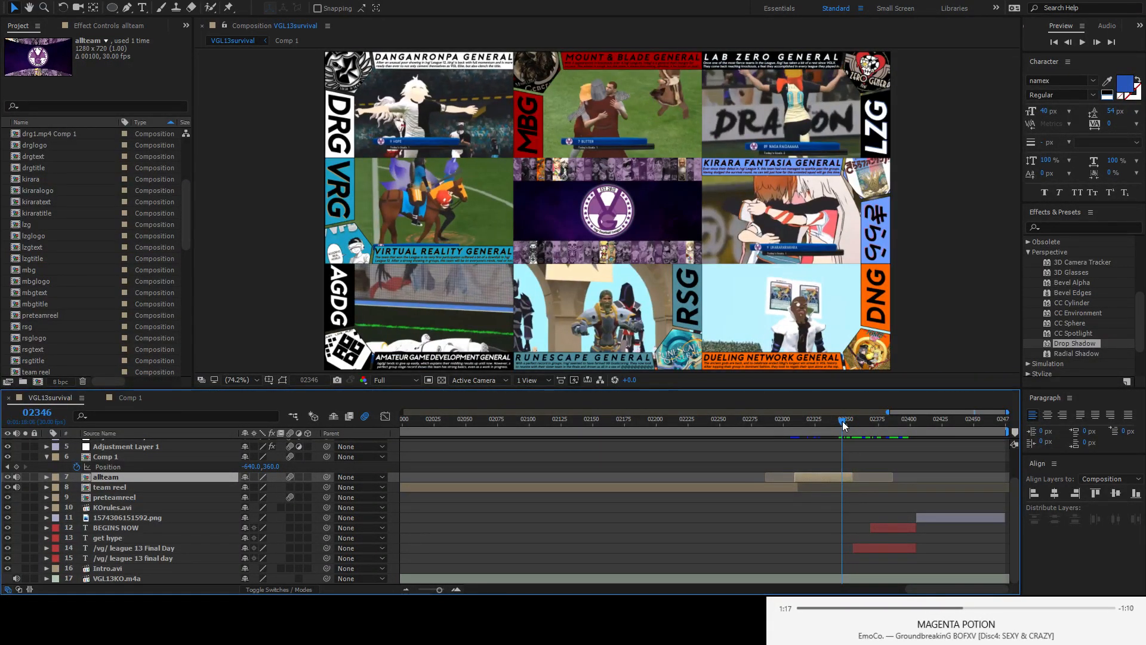